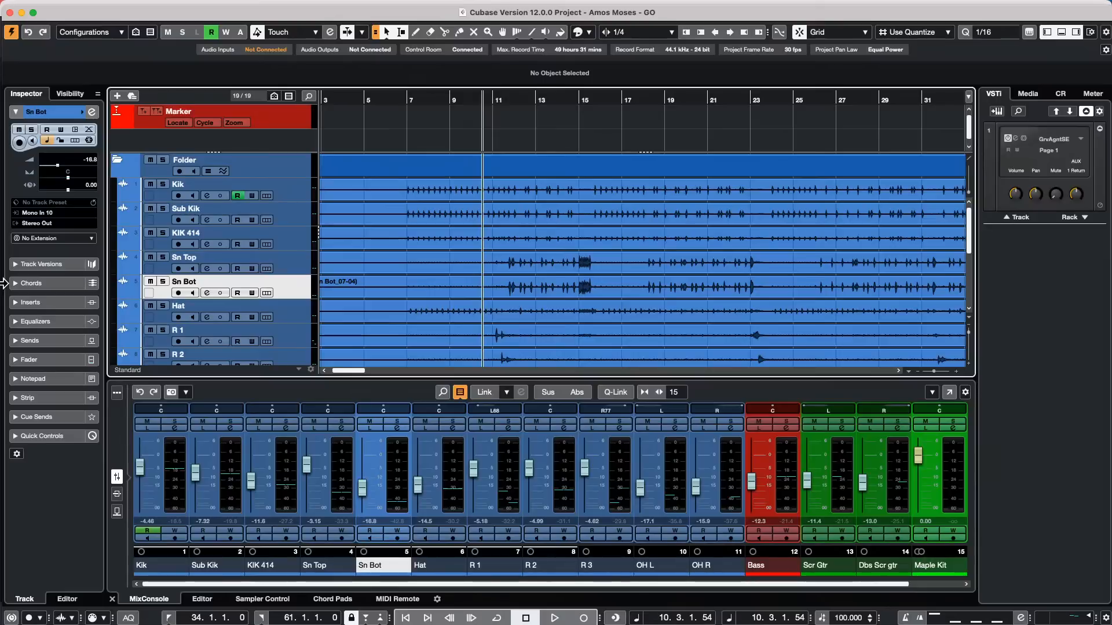
Play back a short section of the full mix from the current playhead, viewing the Bass and guitar tracks.
{"action": "mouse_move", "coordinate": [5, 7]}
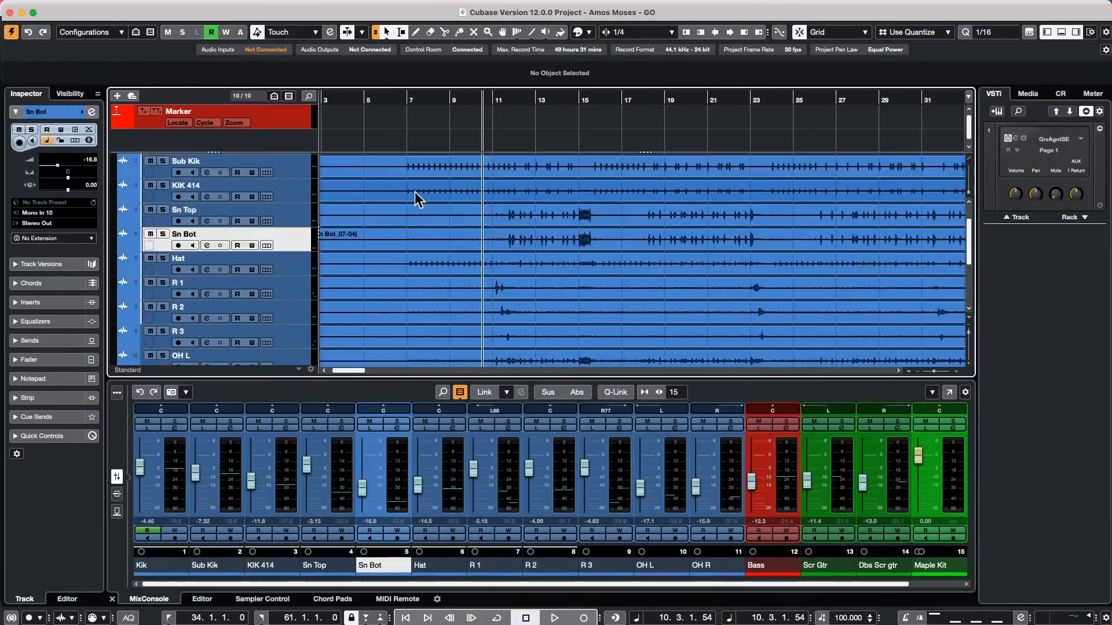
{"action": "scroll", "coordinate": [414, 193], "scroll_direction": "down", "scroll_amount": 5}
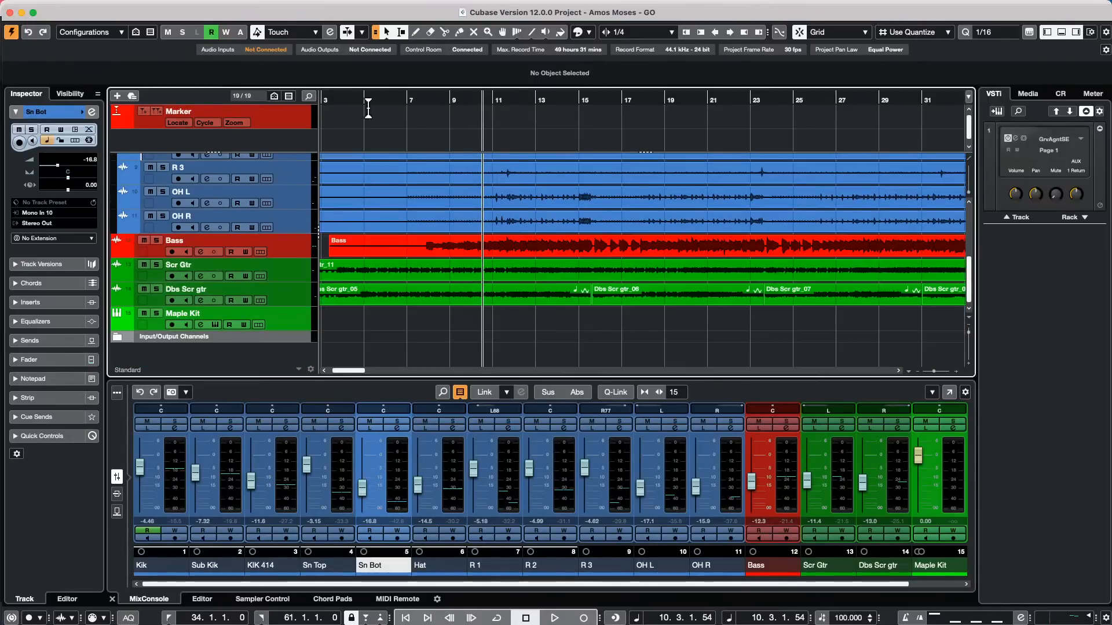
{"action": "key", "text": "space"}
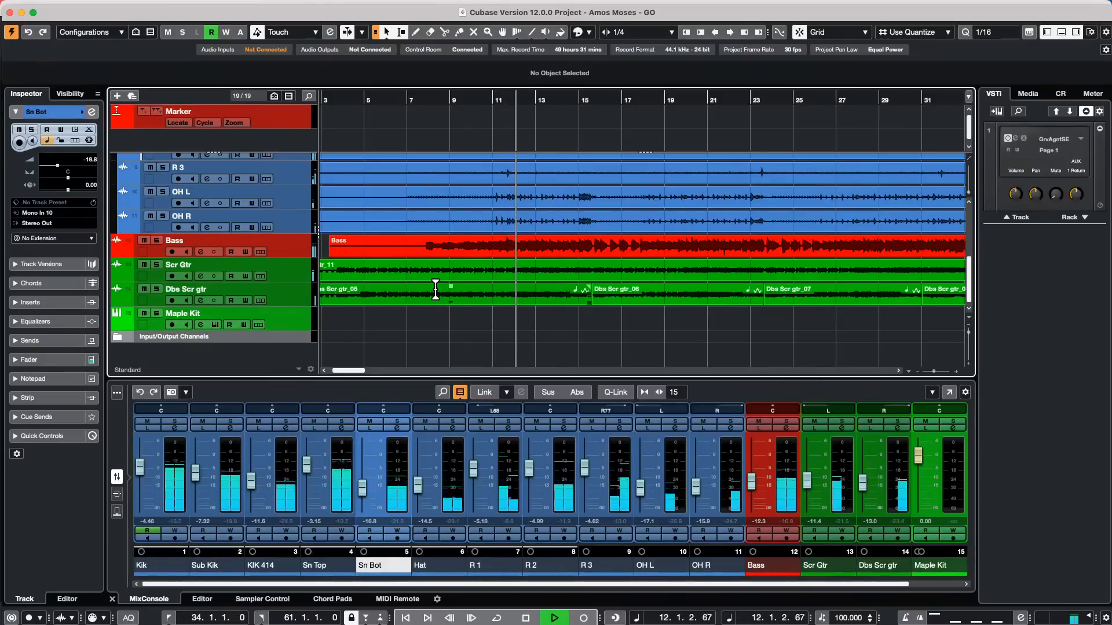
{"action": "key", "text": "space"}
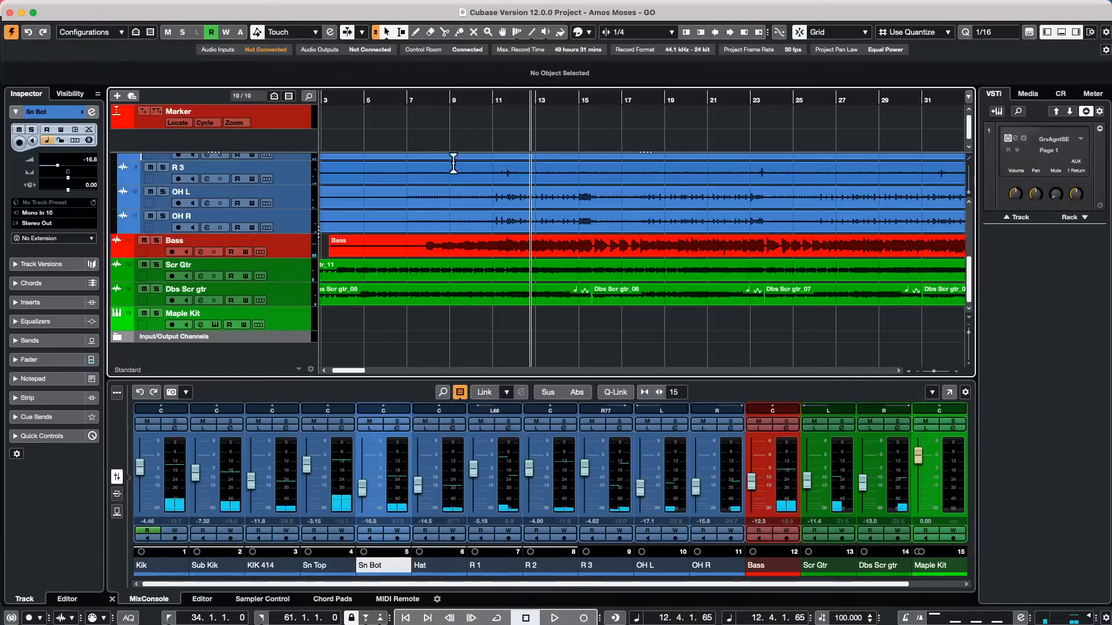
Place the playhead just before bar 8, where the Bass performance begins.
{"action": "scroll", "coordinate": [419, 266], "scroll_direction": "up", "scroll_amount": 5}
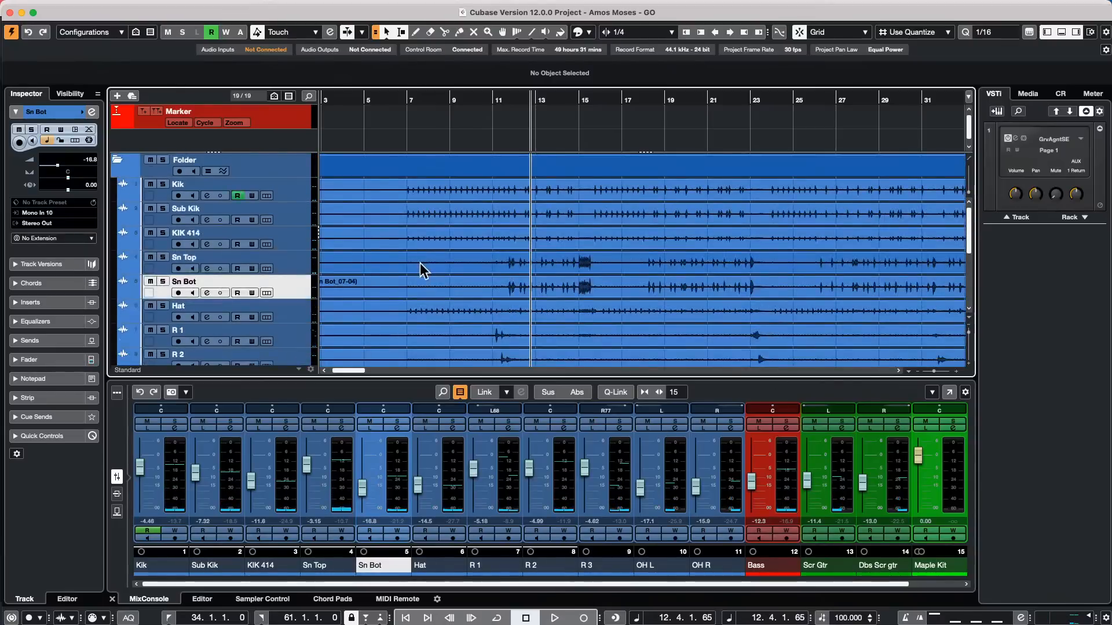
{"action": "left_click", "coordinate": [406, 100]}
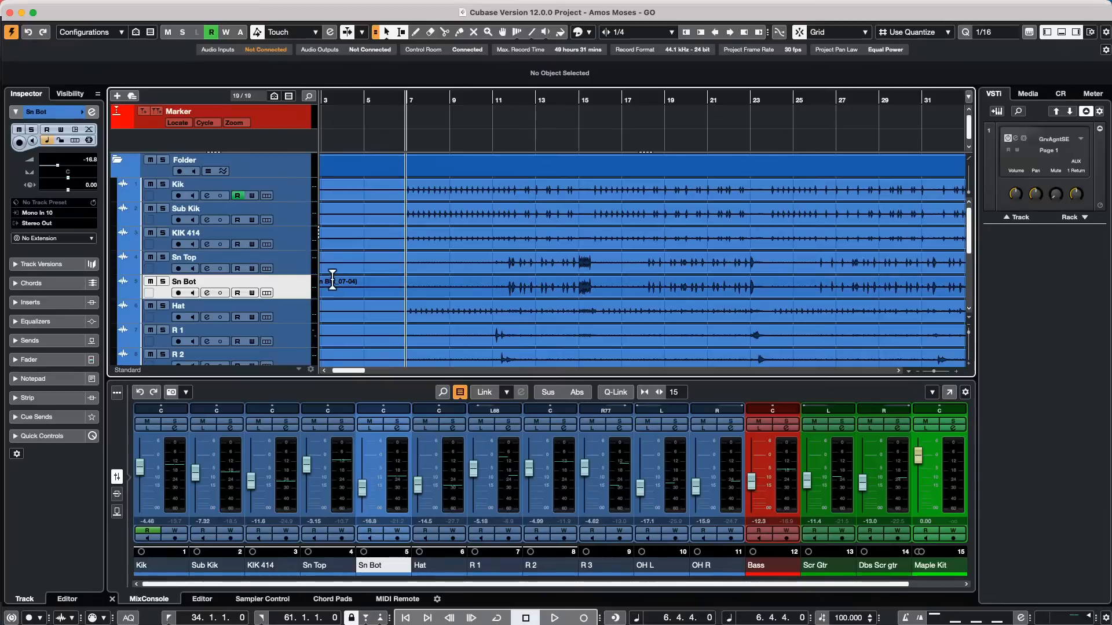
{"action": "scroll", "coordinate": [451, 286], "scroll_direction": "down", "scroll_amount": 5}
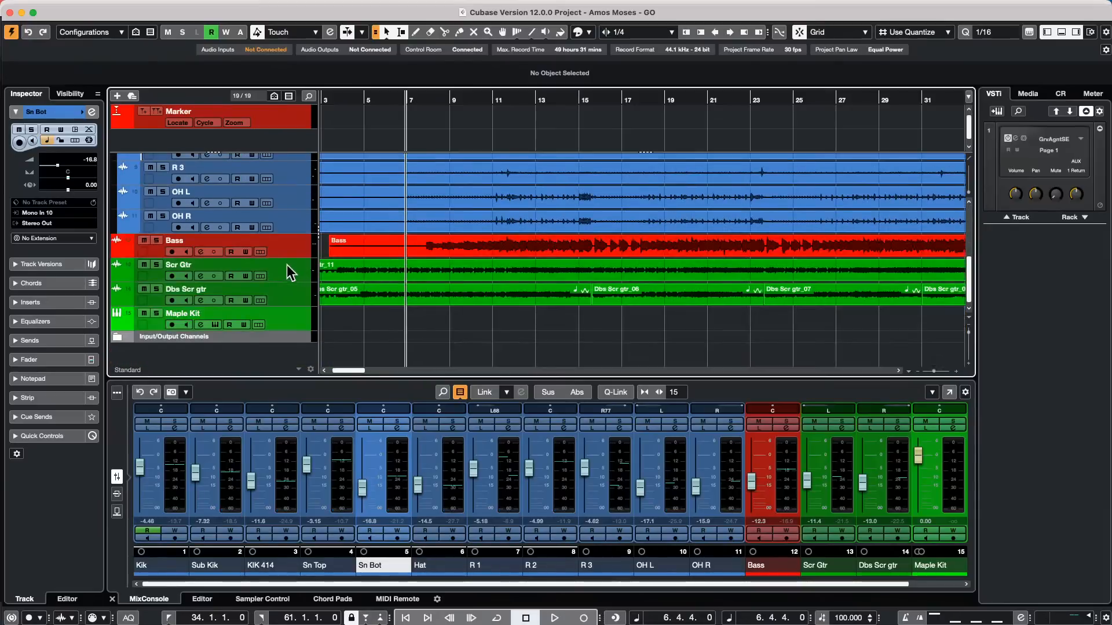
{"action": "left_click_drag", "start_coordinate": [429, 106], "coordinate": [427, 113]}
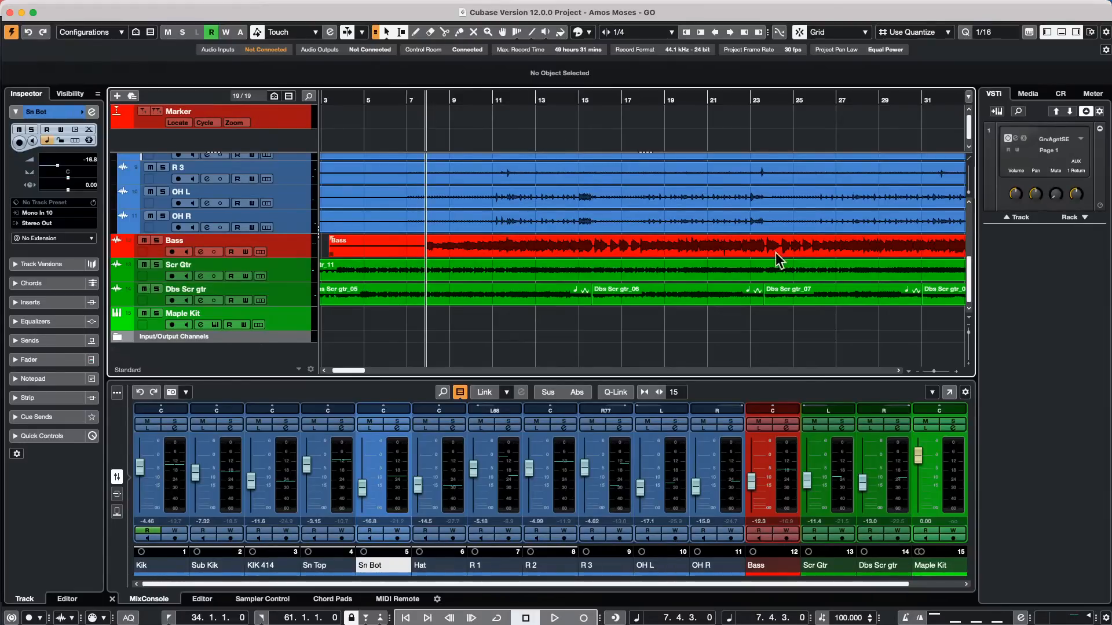
Insert the Compressor in the Bass track's first insert slot and set a -31.0 dB threshold and 3.00:1 ratio.
{"action": "left_click", "coordinate": [290, 249]}
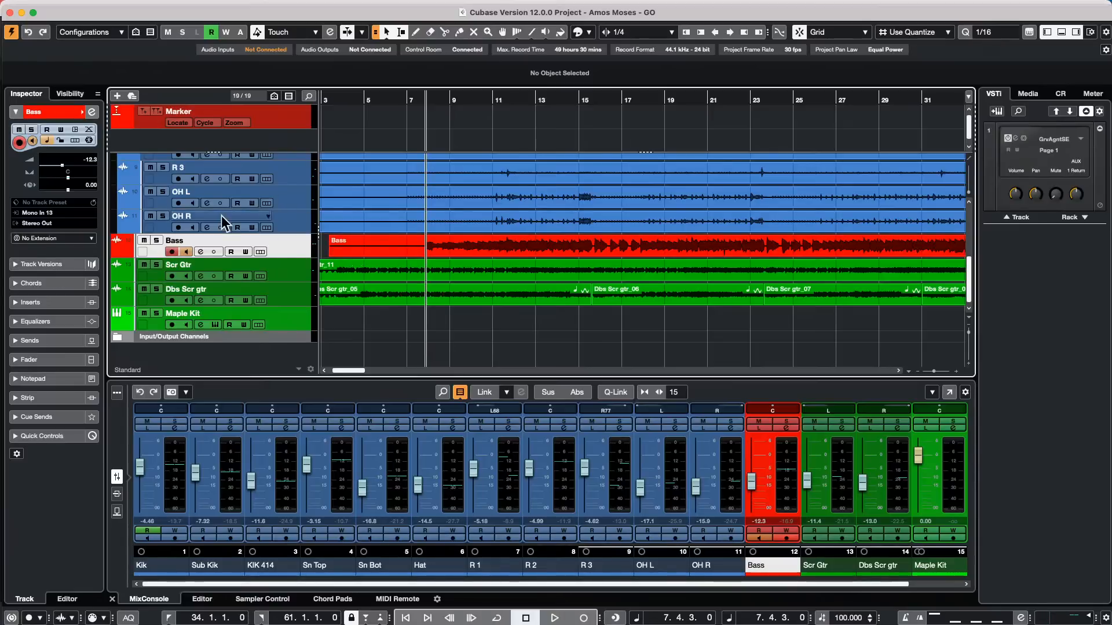
{"action": "left_click", "coordinate": [58, 301]}
{"action": "left_click", "coordinate": [72, 191]}
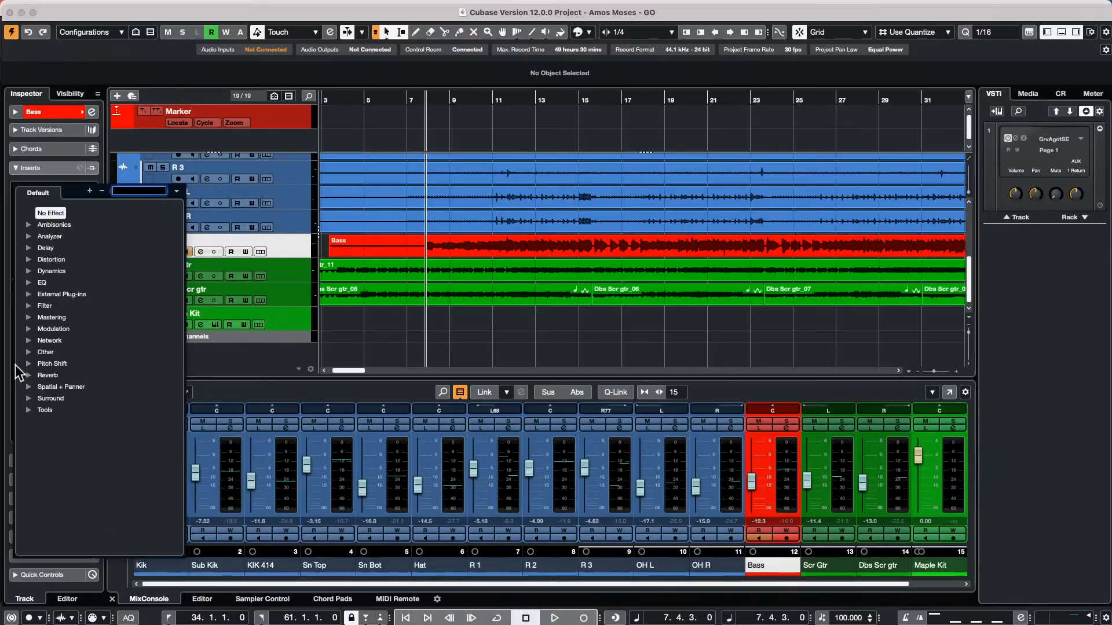
{"action": "left_click", "coordinate": [30, 270]}
{"action": "left_click", "coordinate": [61, 294]}
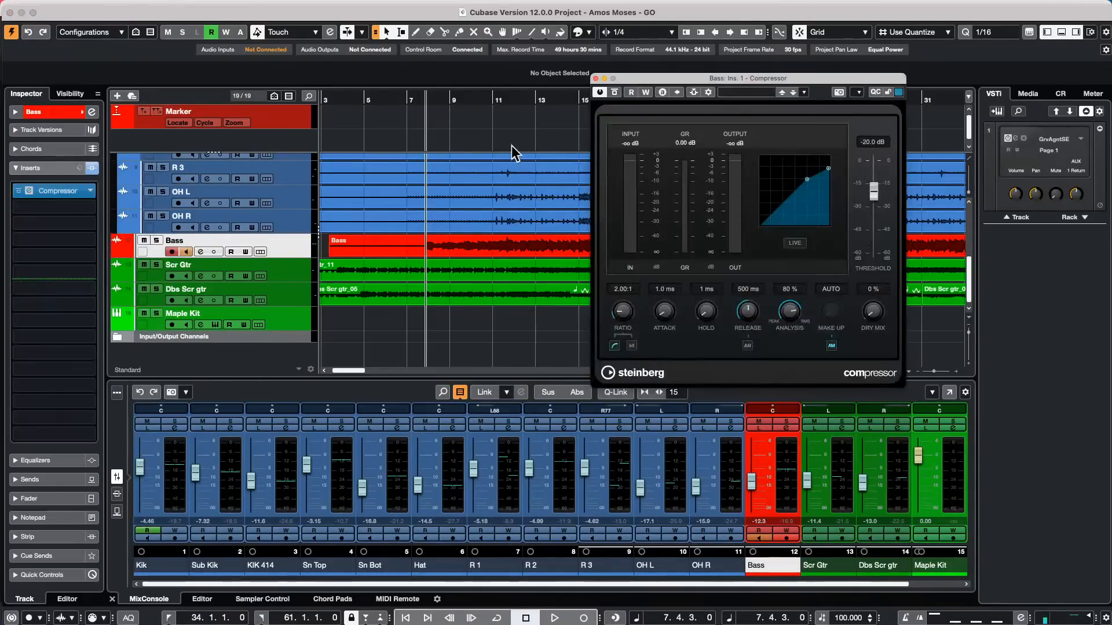
{"action": "mouse_move", "coordinate": [809, 187]}
{"action": "left_mouse_down"}
{"action": "mouse_move", "coordinate": [813, 197]}
{"action": "mouse_move", "coordinate": [829, 181]}
{"action": "left_mouse_up"}
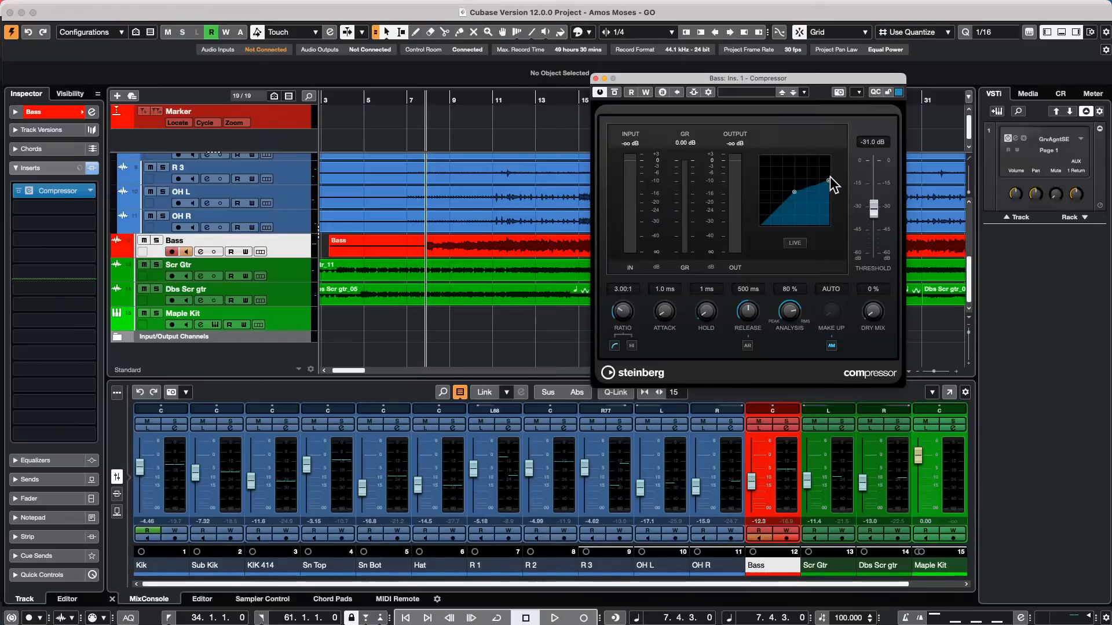
Add the Kik track as a side-chain source for the Bass compressor.
{"action": "left_click", "coordinate": [706, 93]}
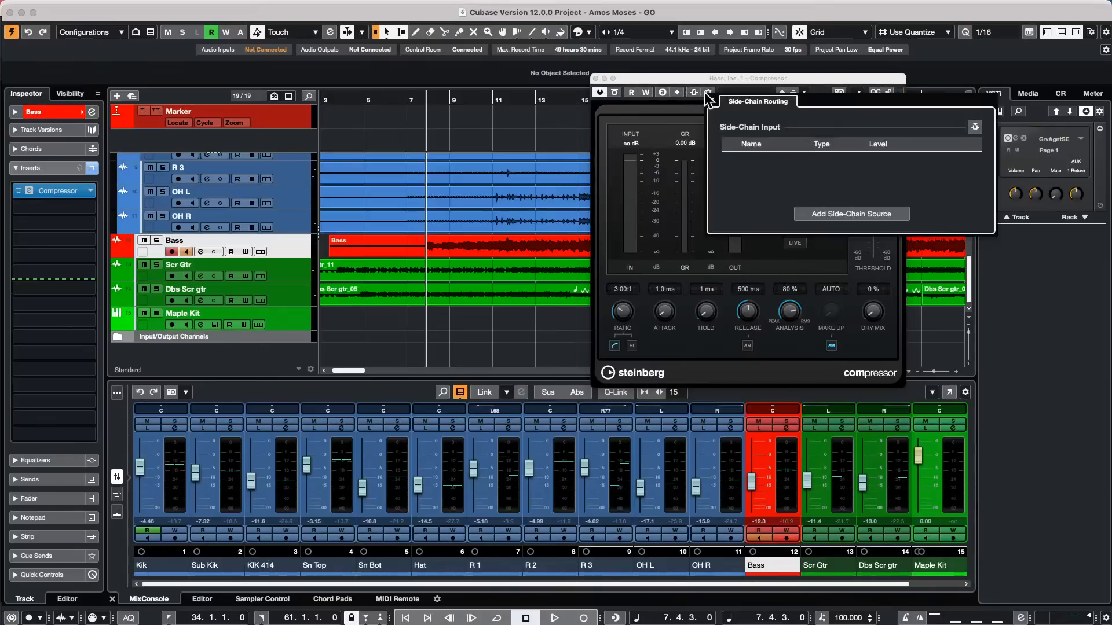
{"action": "left_click", "coordinate": [829, 213]}
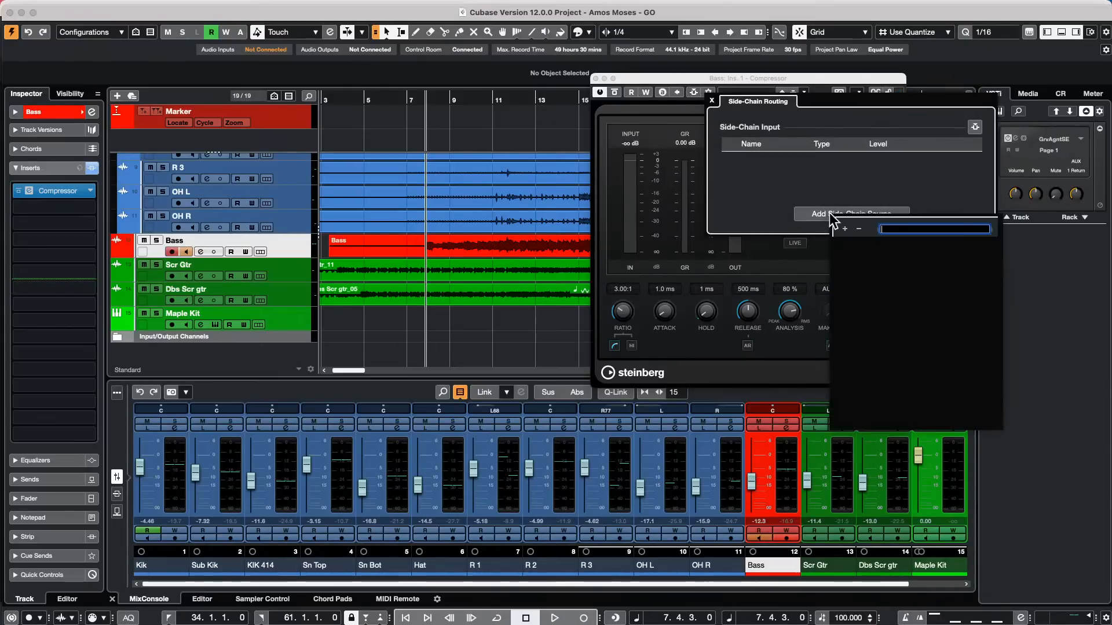
{"action": "left_click", "coordinate": [859, 255]}
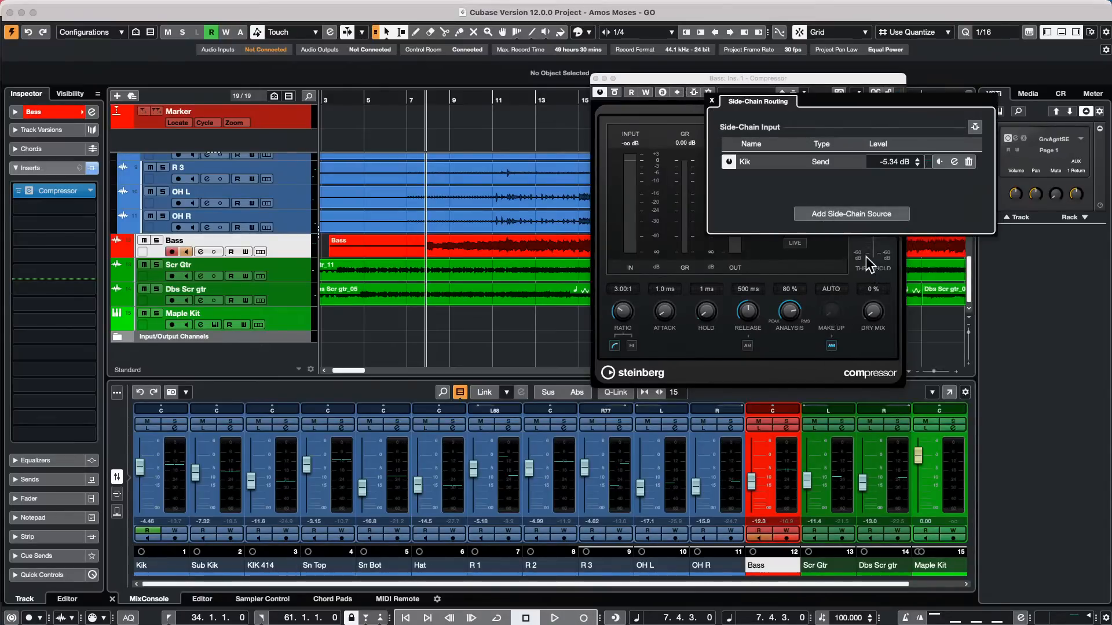
Audition the compressor in the full mix and set its threshold to -34.4 dB.
{"action": "scroll", "coordinate": [451, 216], "scroll_direction": "up", "scroll_amount": 5}
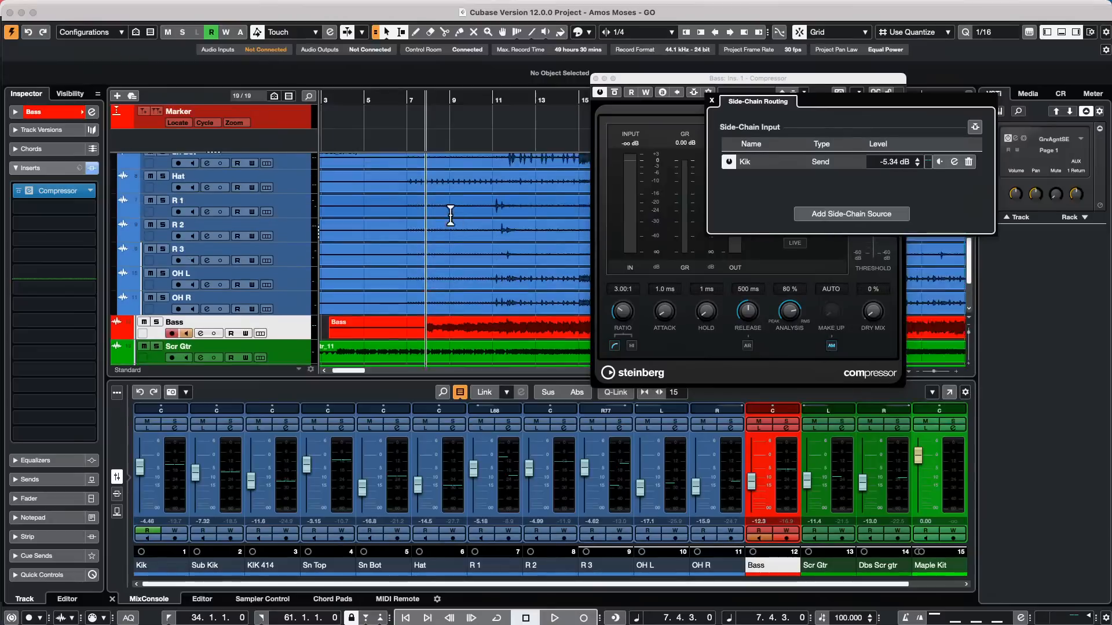
{"action": "left_click", "coordinate": [554, 618]}
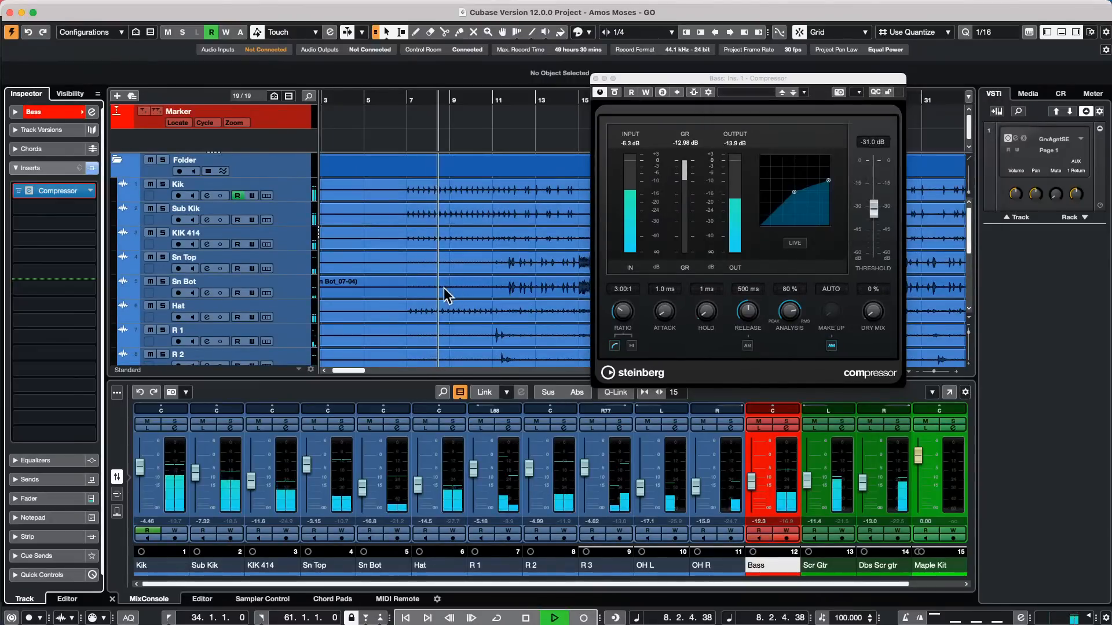
{"action": "scroll", "coordinate": [460, 285], "scroll_direction": "down", "scroll_amount": 5}
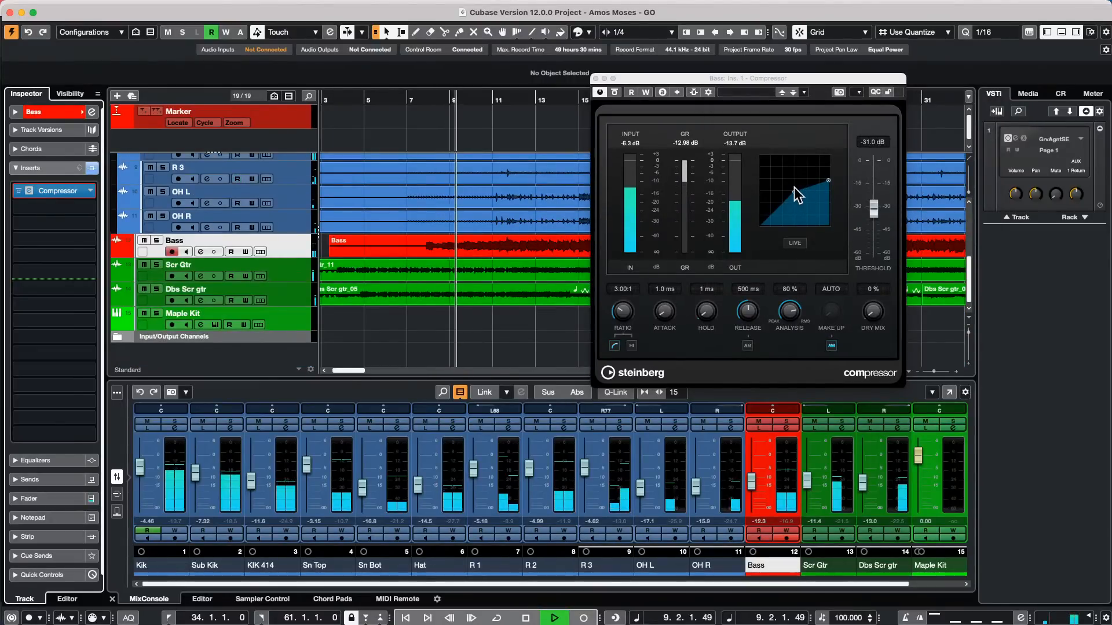
{"action": "mouse_move", "coordinate": [797, 188]}
{"action": "left_mouse_down"}
{"action": "mouse_move", "coordinate": [807, 181]}
{"action": "mouse_move", "coordinate": [799, 191]}
{"action": "left_mouse_up"}
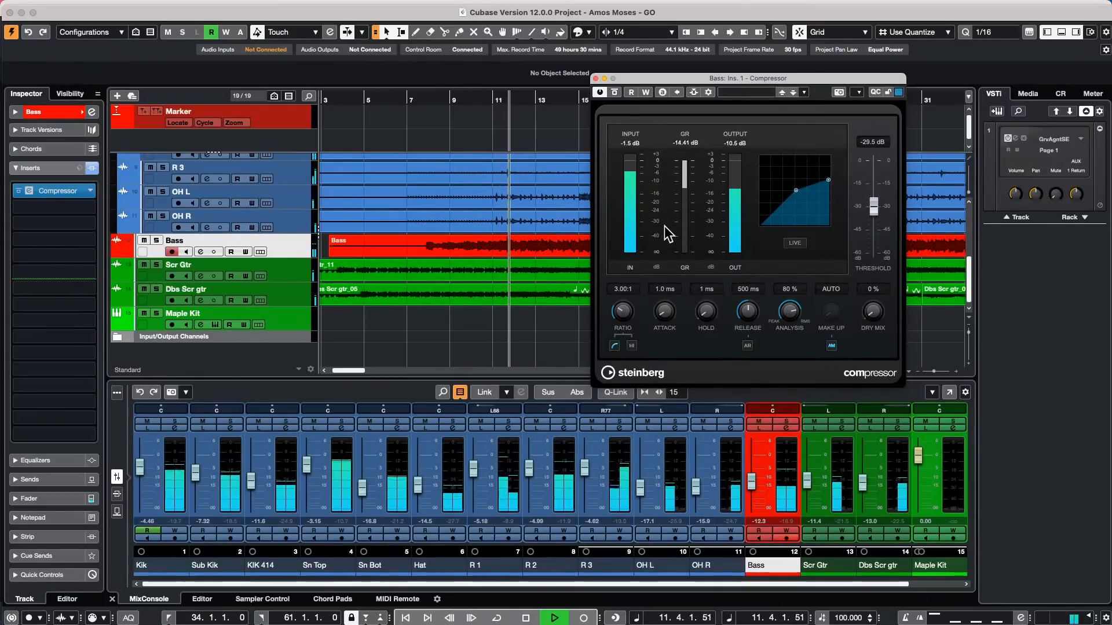
{"action": "key", "text": "space"}
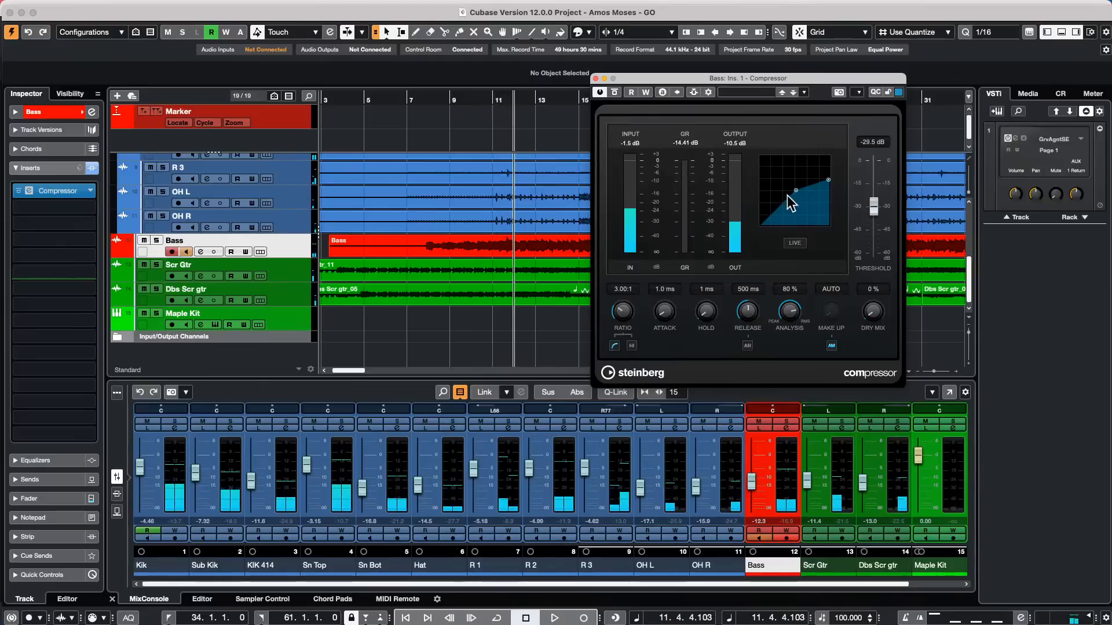
{"action": "left_click_drag", "start_coordinate": [794, 192], "coordinate": [798, 203]}
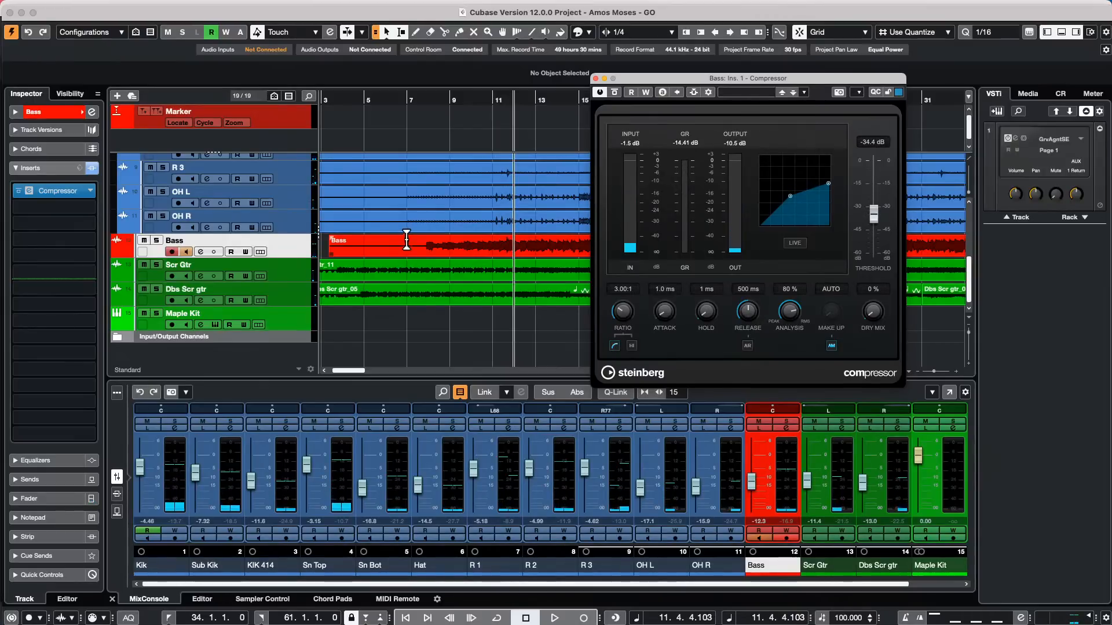
Disarm recording on the Bass track and solo it during playback.
{"action": "left_click", "coordinate": [171, 251]}
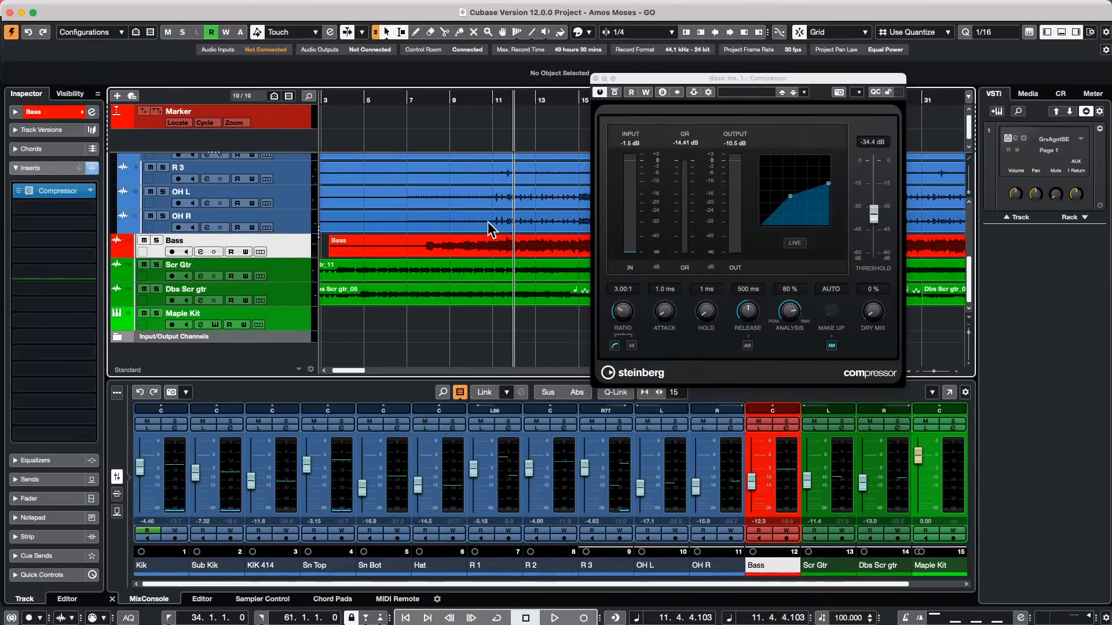
{"action": "key", "text": "space"}
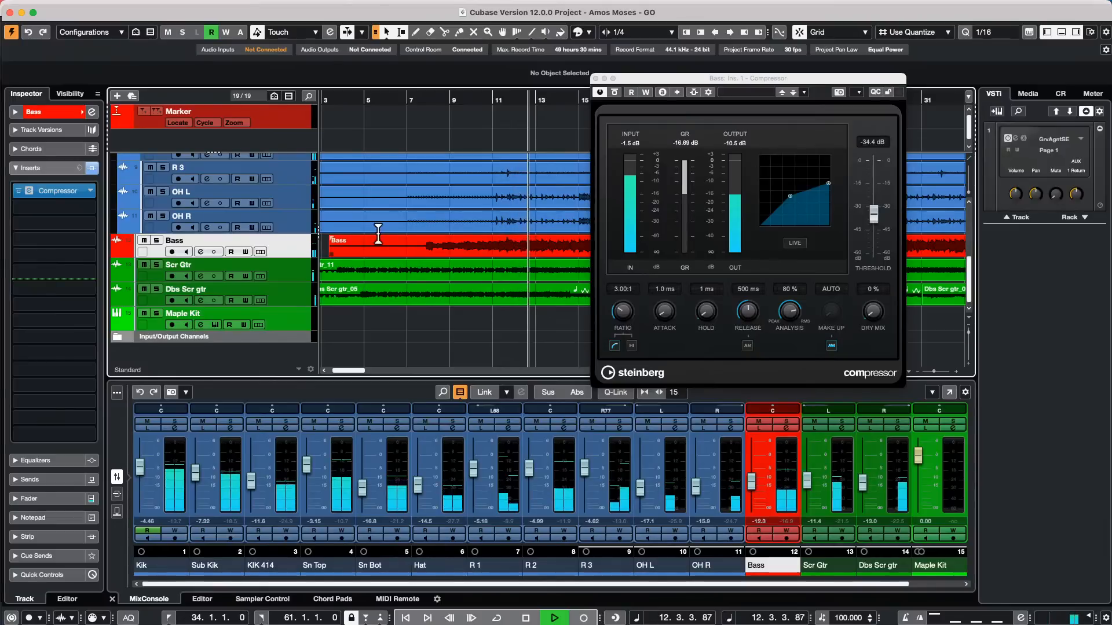
{"action": "left_click", "coordinate": [156, 240]}
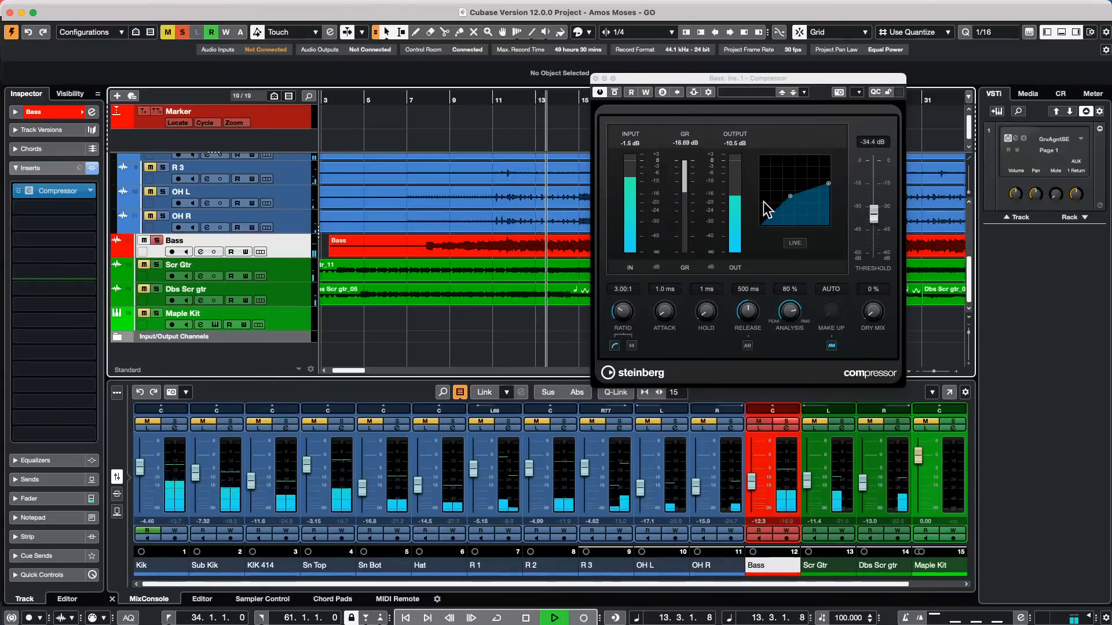
Turn off the compressor's automatic make-up gain, setting make-up to 10.4 dB and the threshold to -26.6 dB.
{"action": "left_click_drag", "start_coordinate": [793, 196], "coordinate": [792, 193]}
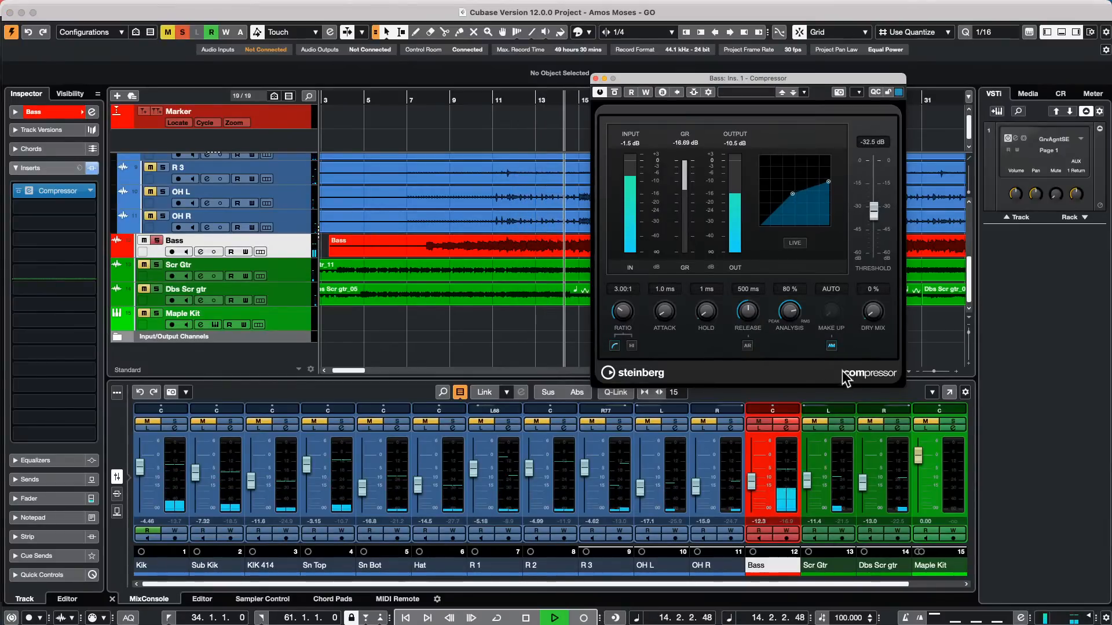
{"action": "left_click", "coordinate": [831, 346]}
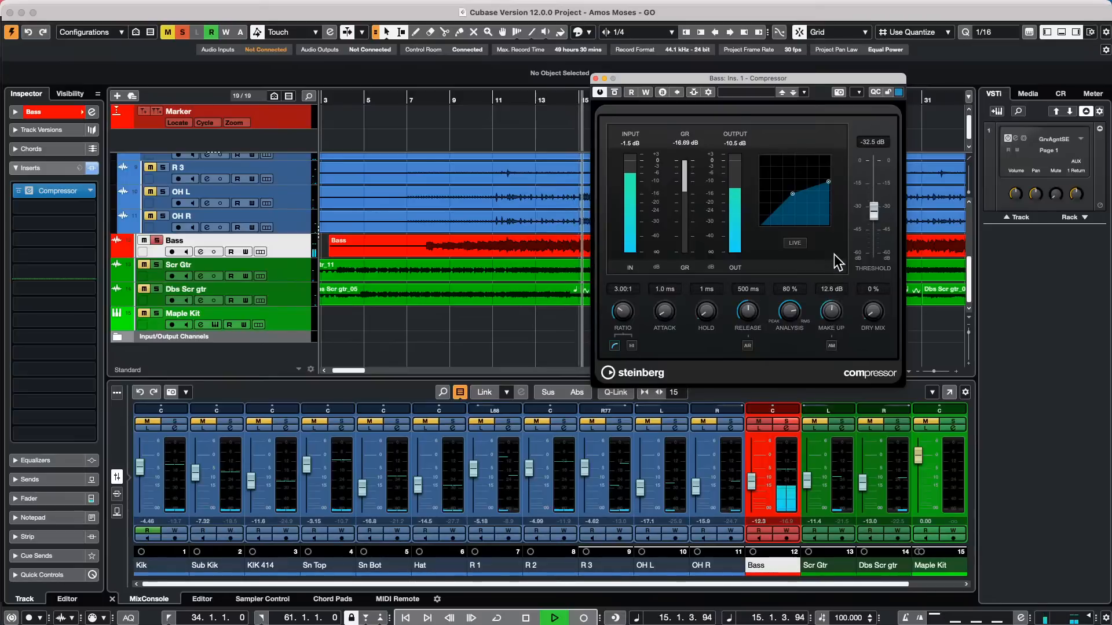
{"action": "left_click_drag", "start_coordinate": [873, 211], "coordinate": [873, 202]}
Solo the Kik track together with the Bass track.
{"action": "scroll", "coordinate": [223, 200], "scroll_direction": "up", "scroll_amount": 5}
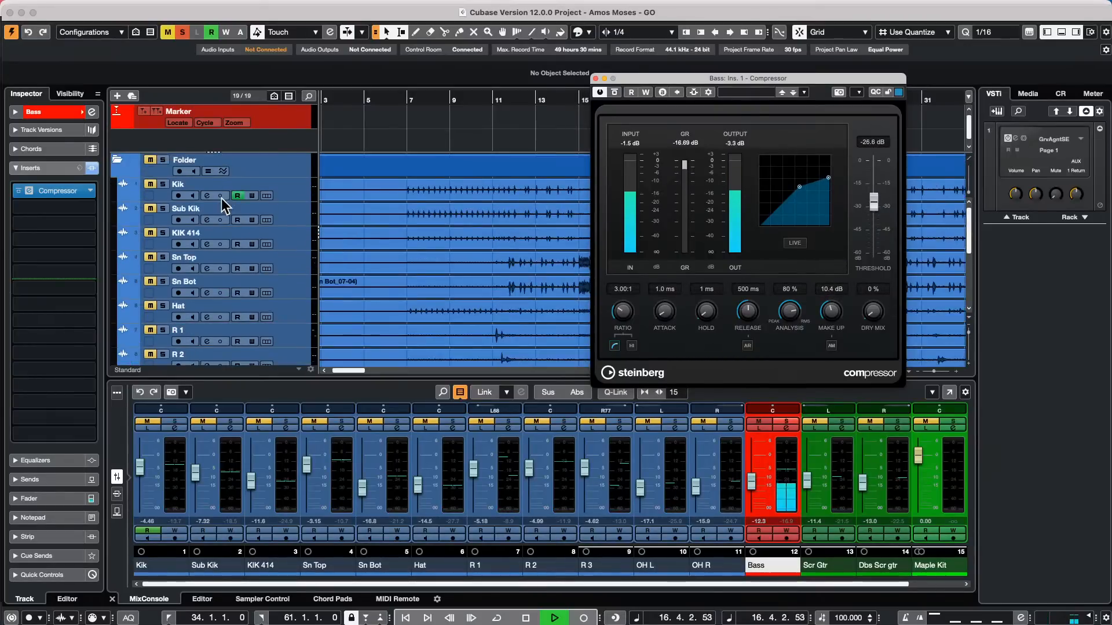
{"action": "left_click", "coordinate": [163, 184]}
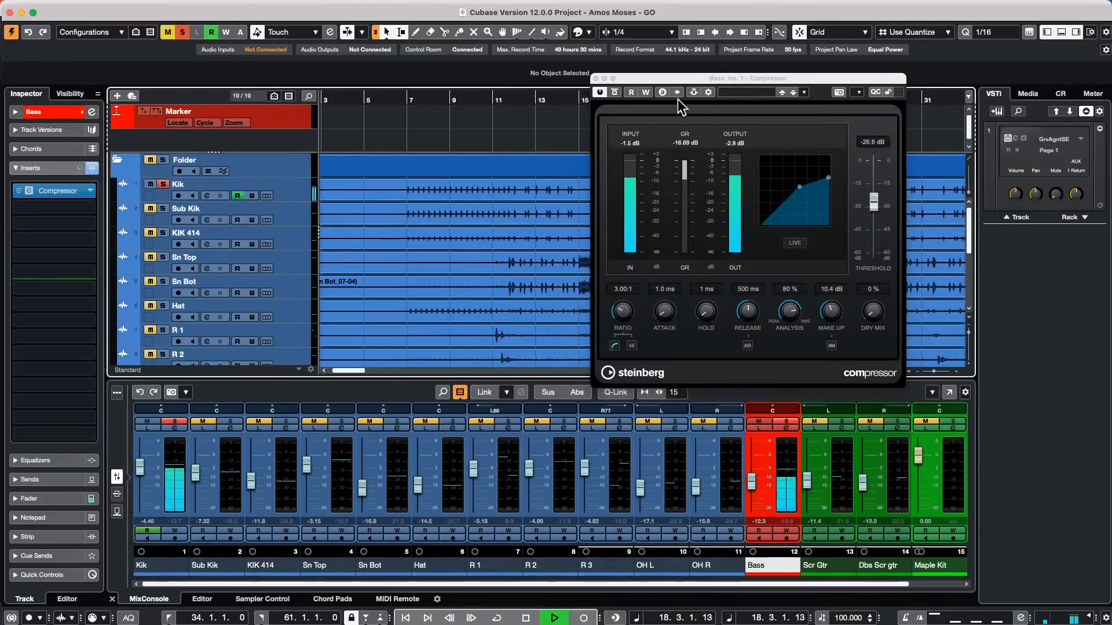
Activate the side-chain on the Bass compressor, lower its threshold to -37.4 dB, and stop playback.
{"action": "left_click", "coordinate": [707, 93]}
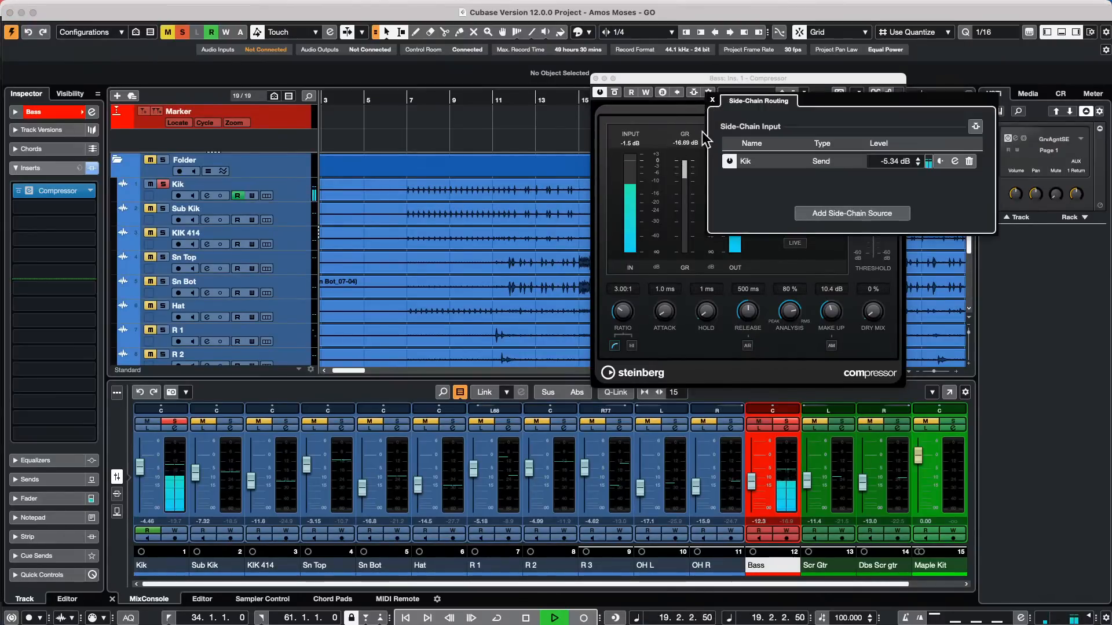
{"action": "left_click", "coordinate": [693, 92]}
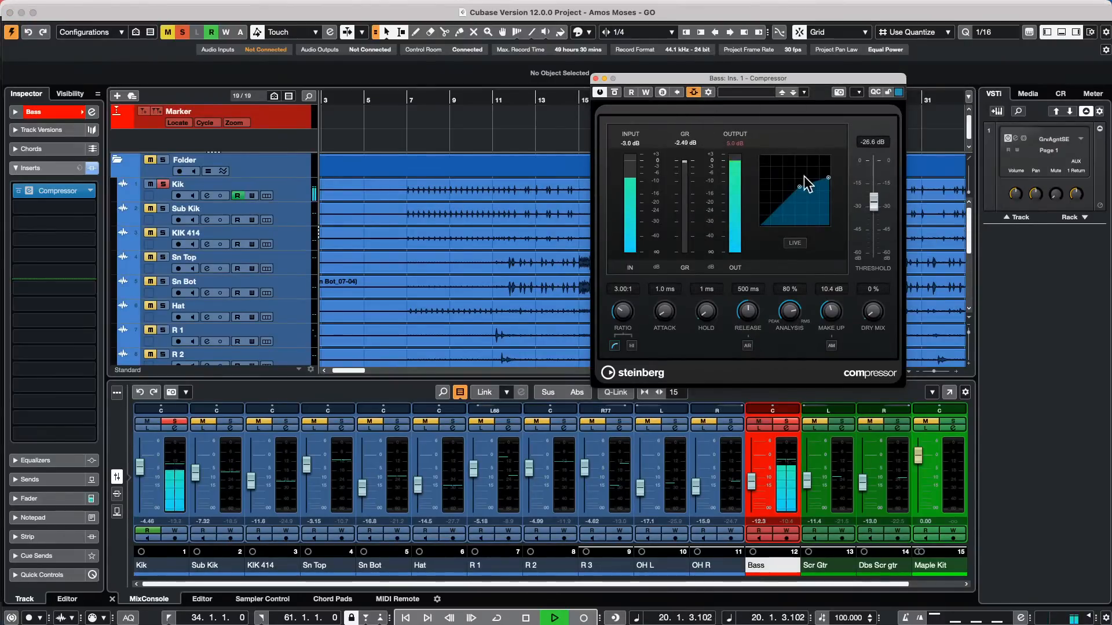
{"action": "left_click_drag", "start_coordinate": [798, 188], "coordinate": [796, 197]}
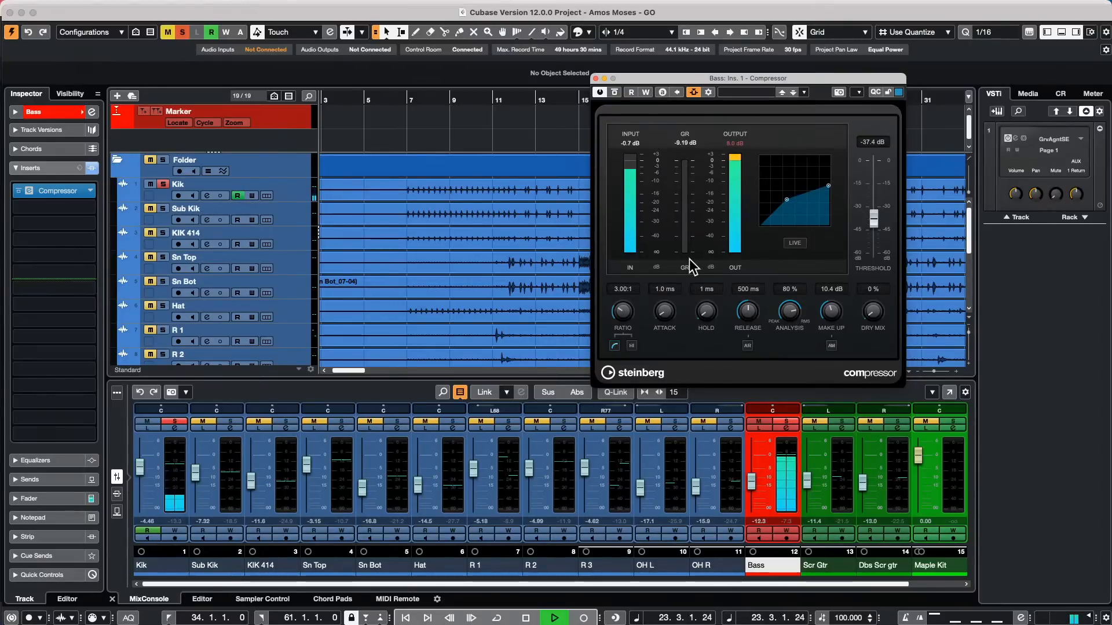
{"action": "key", "text": "space"}
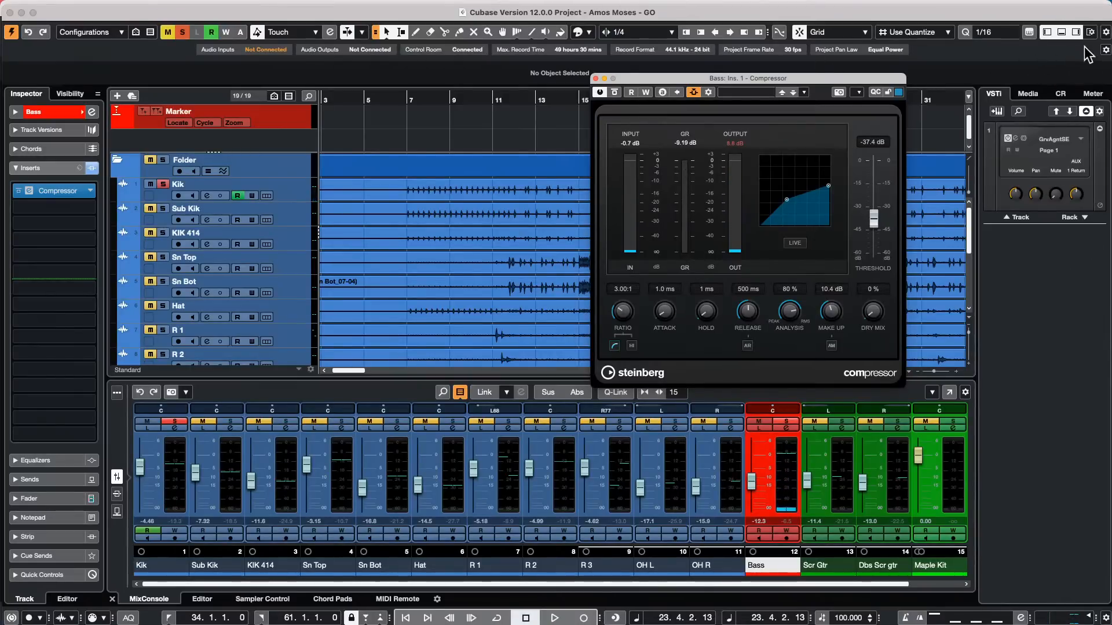
Set the Control Room's main output level to -5.44 dB and close the Bass compressor window.
{"action": "left_click", "coordinate": [1067, 96]}
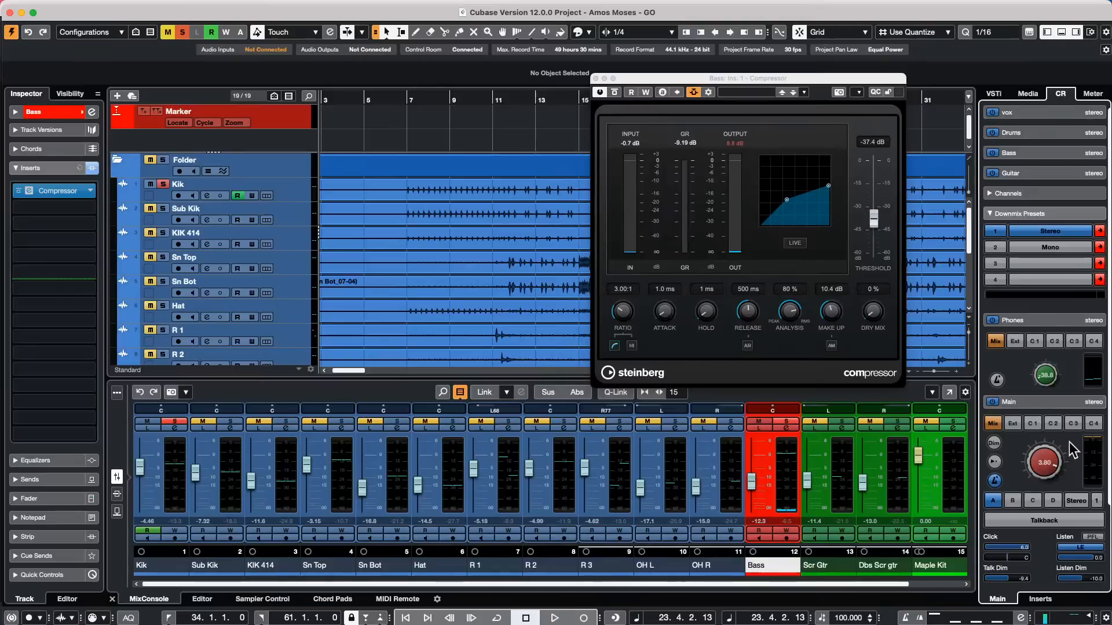
{"action": "left_click_drag", "start_coordinate": [1040, 448], "coordinate": [1040, 459]}
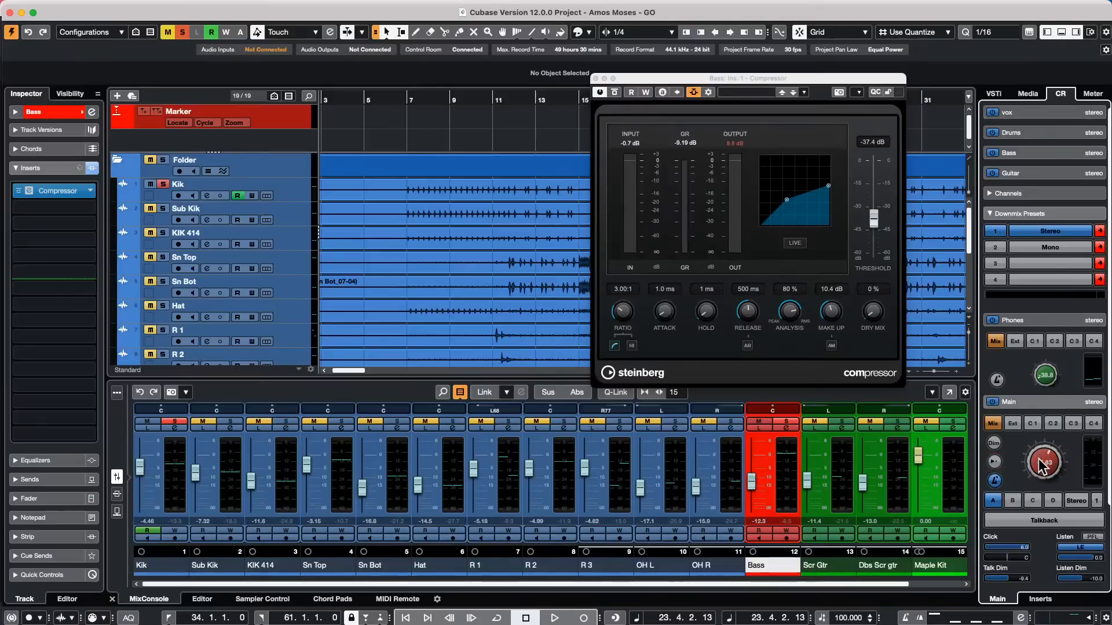
{"action": "left_click", "coordinate": [595, 78]}
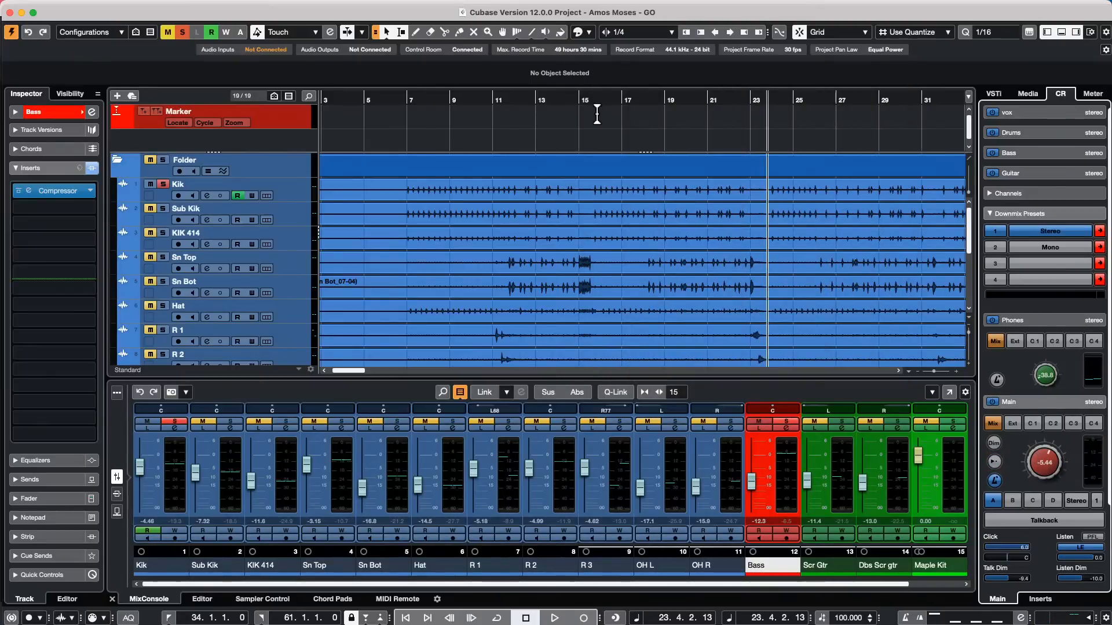
Clear all track solos and play the full mix, raising the Control Room's main output level to -3.91 dB, and stop playback.
{"action": "left_click", "coordinate": [165, 185]}
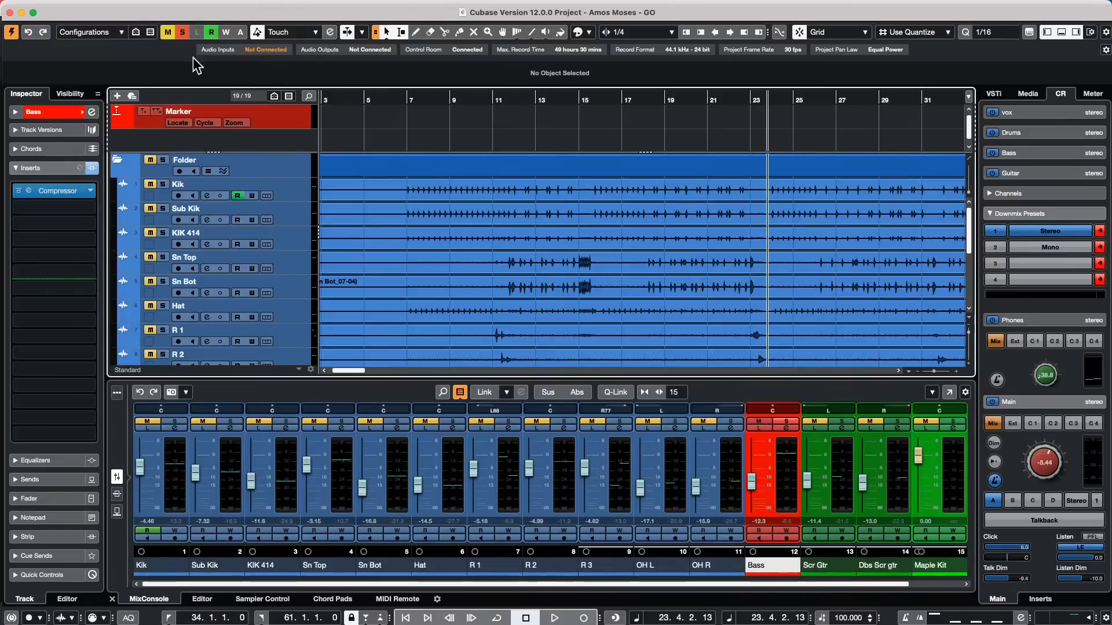
{"action": "left_click", "coordinate": [183, 33]}
{"action": "key", "text": "space"}
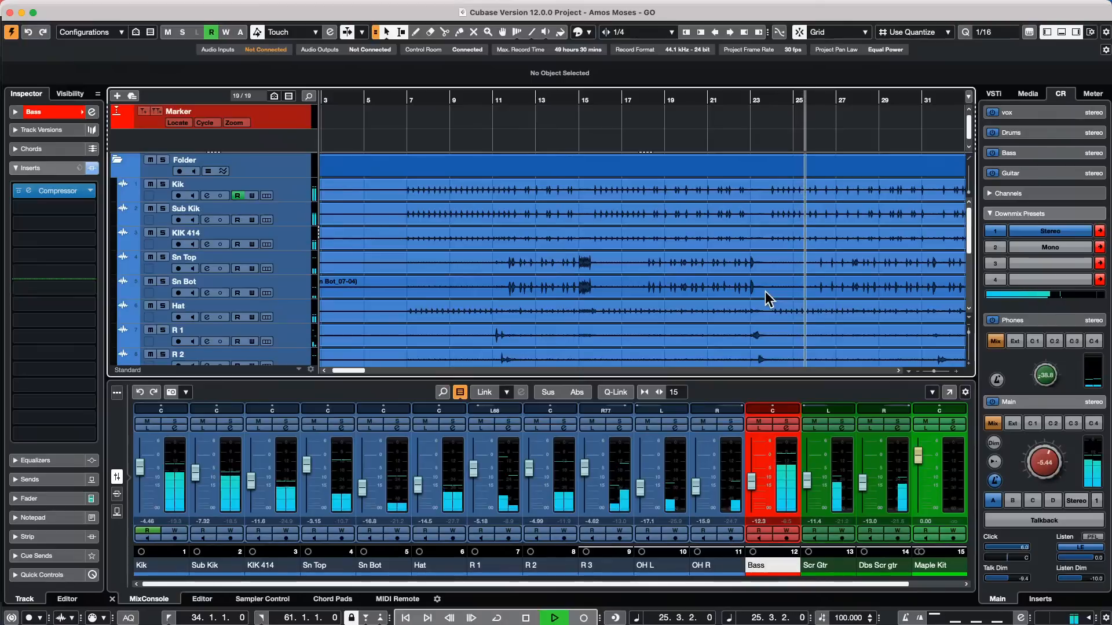
{"action": "left_click_drag", "start_coordinate": [1045, 459], "coordinate": [1049, 448]}
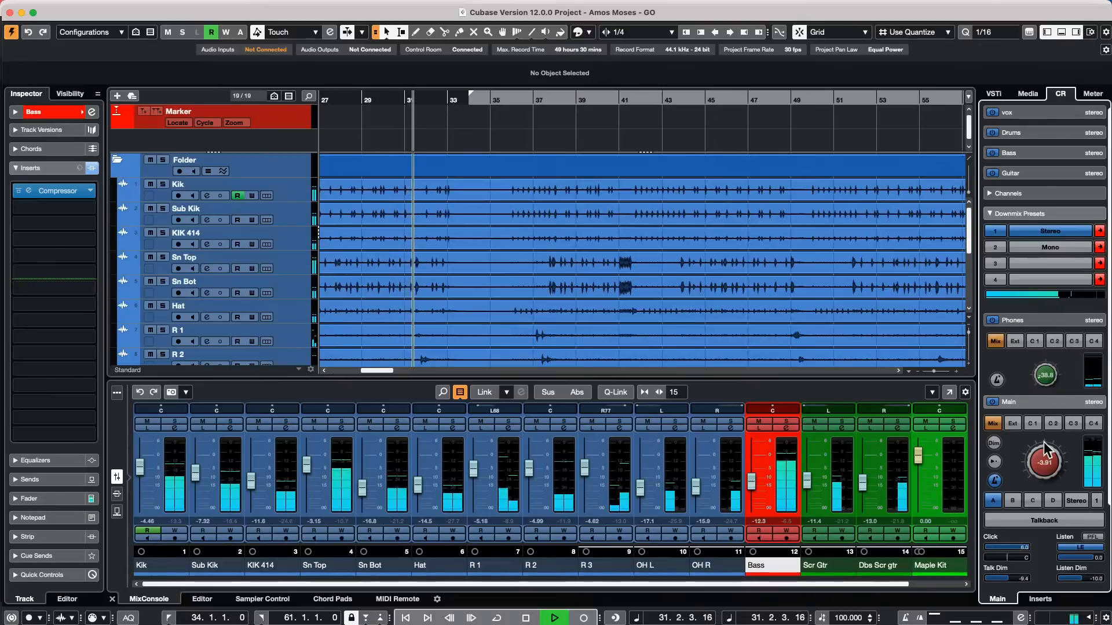
{"action": "key", "text": "space"}
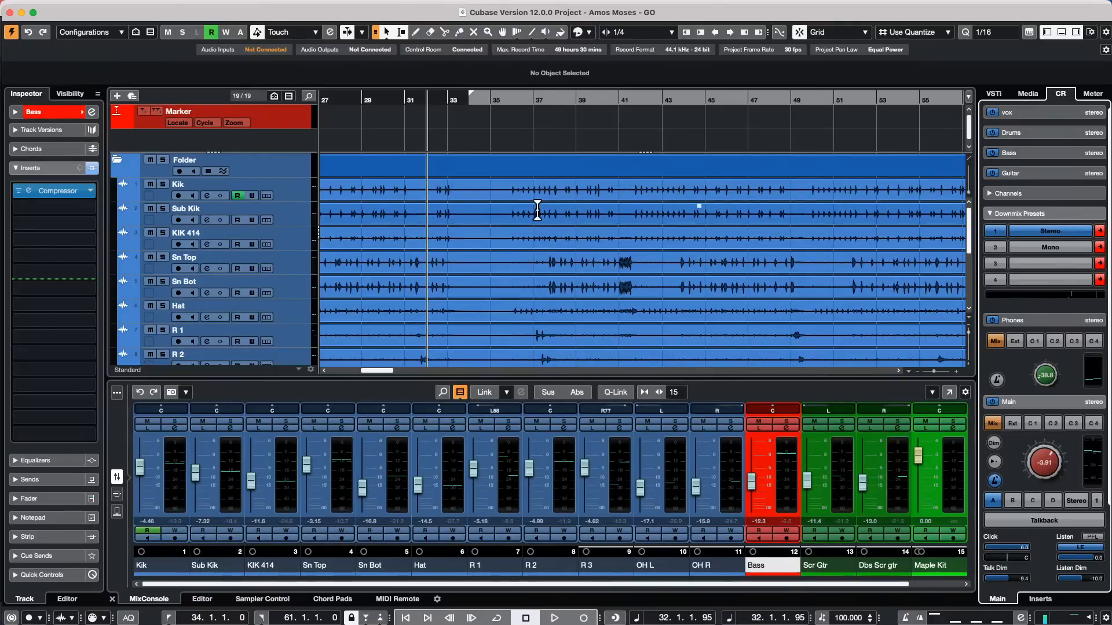
Record-enable the Kik, Sub Kik and KIK 414 tracks and open the Project Logical Editor setup.
{"action": "left_click", "coordinate": [178, 196]}
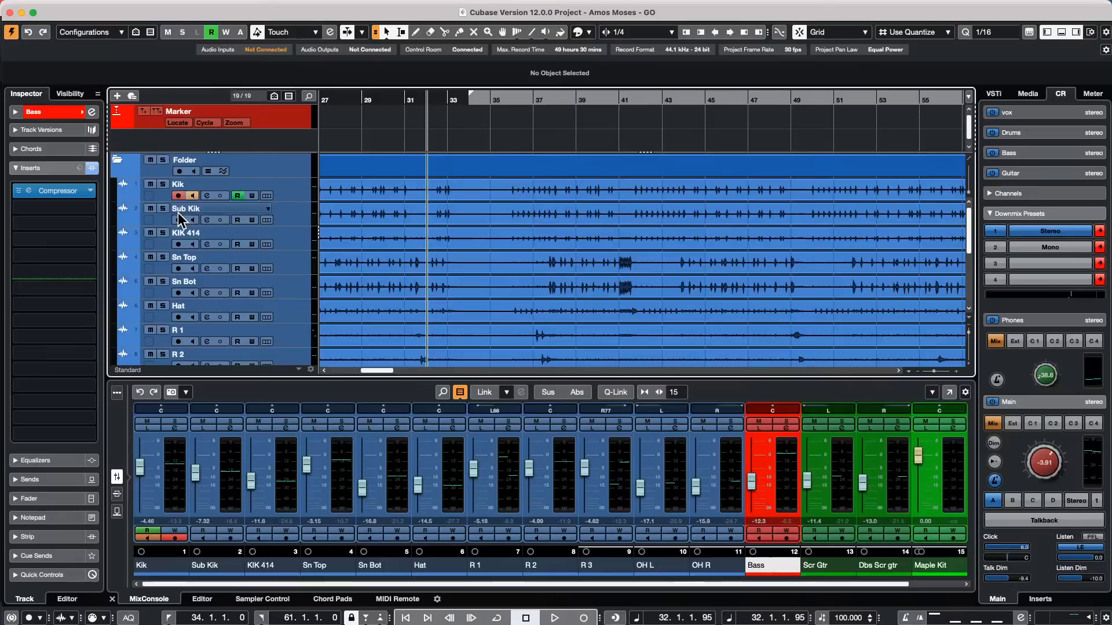
{"action": "left_click", "coordinate": [178, 244]}
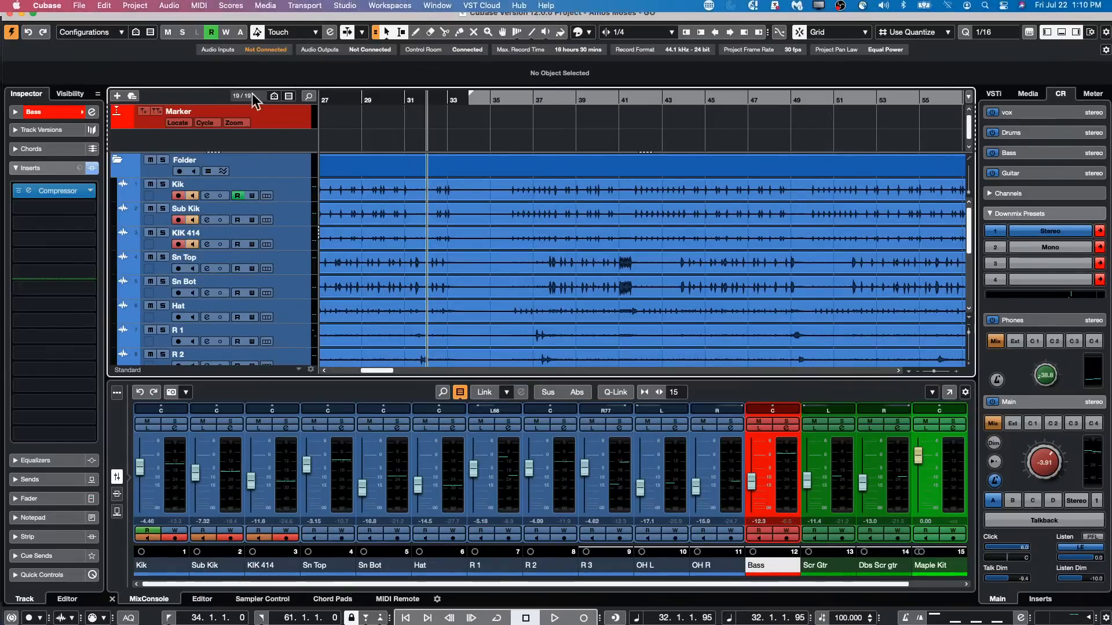
{"action": "left_click", "coordinate": [231, 7]}
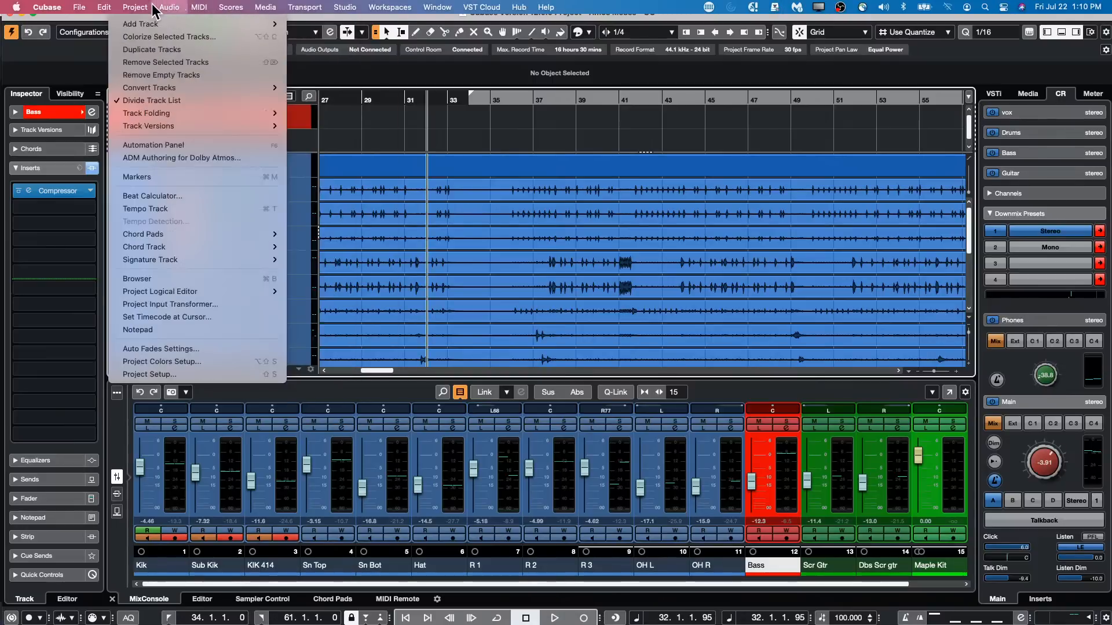
{"action": "mouse_move", "coordinate": [184, 261]}
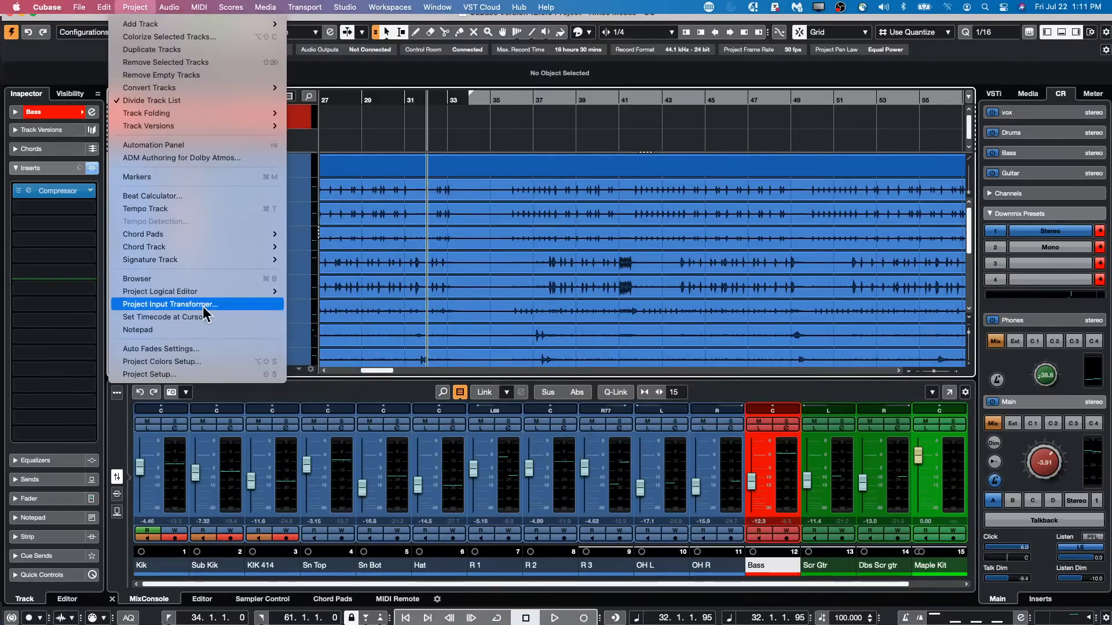
{"action": "mouse_move", "coordinate": [212, 292]}
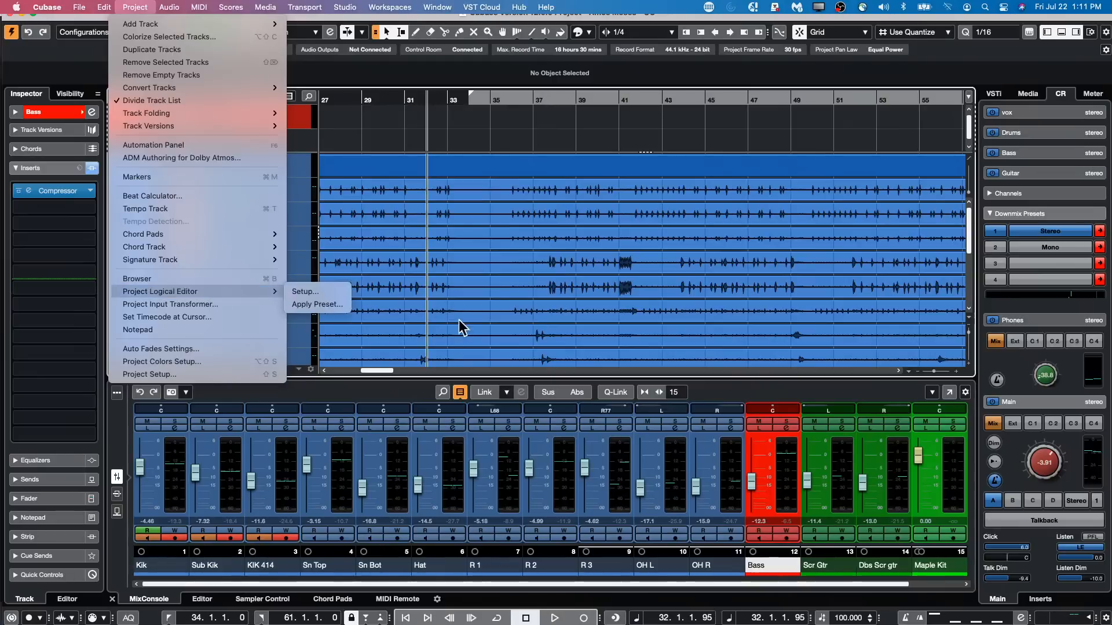
{"action": "left_click", "coordinate": [309, 291]}
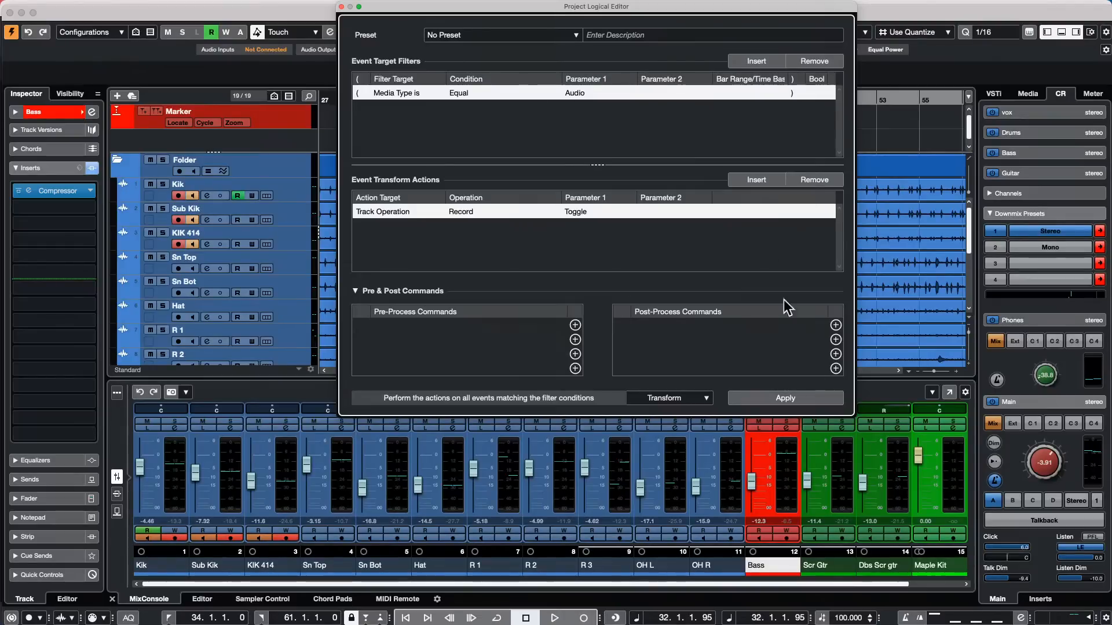
Replace the existing filter and action with a single event target filter: Container Type is Equal Track.
{"action": "left_click", "coordinate": [810, 178]}
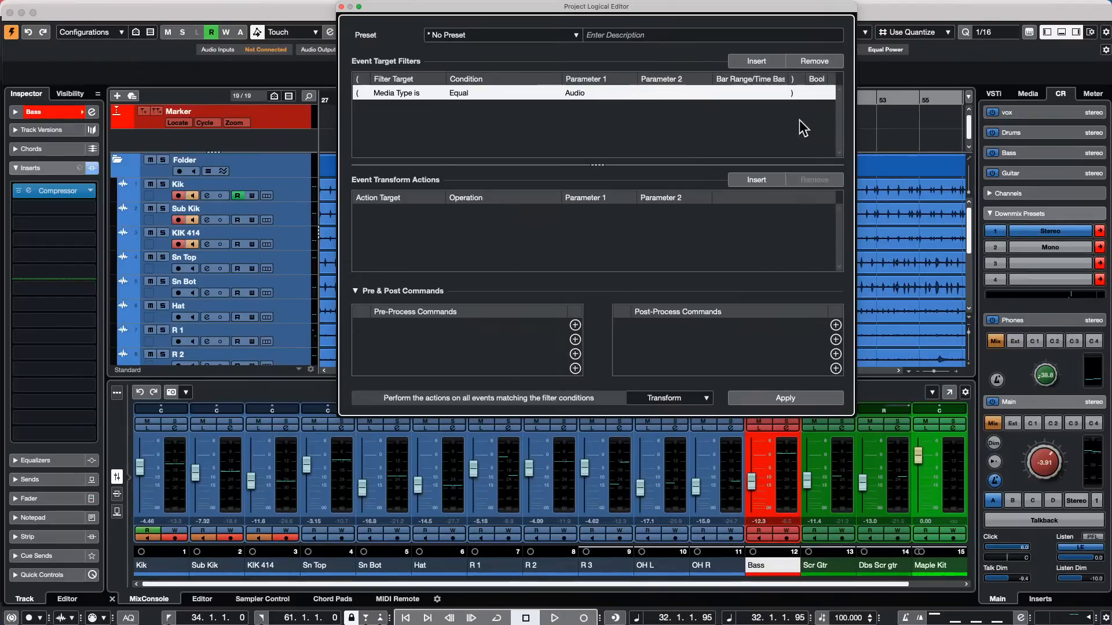
{"action": "left_click", "coordinate": [810, 61]}
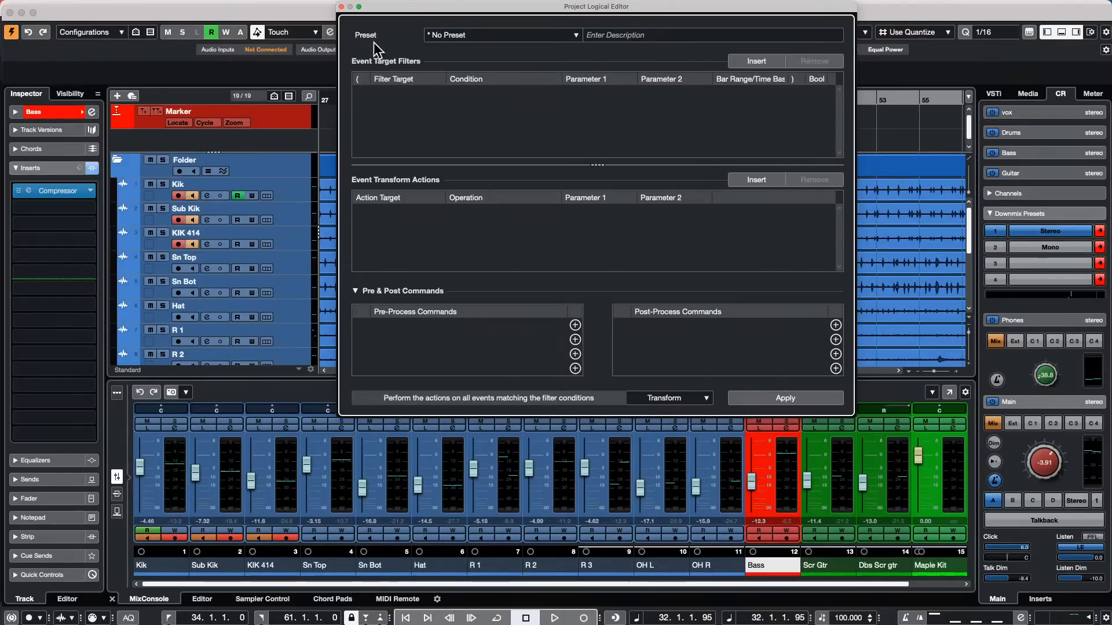
{"action": "left_click", "coordinate": [755, 61]}
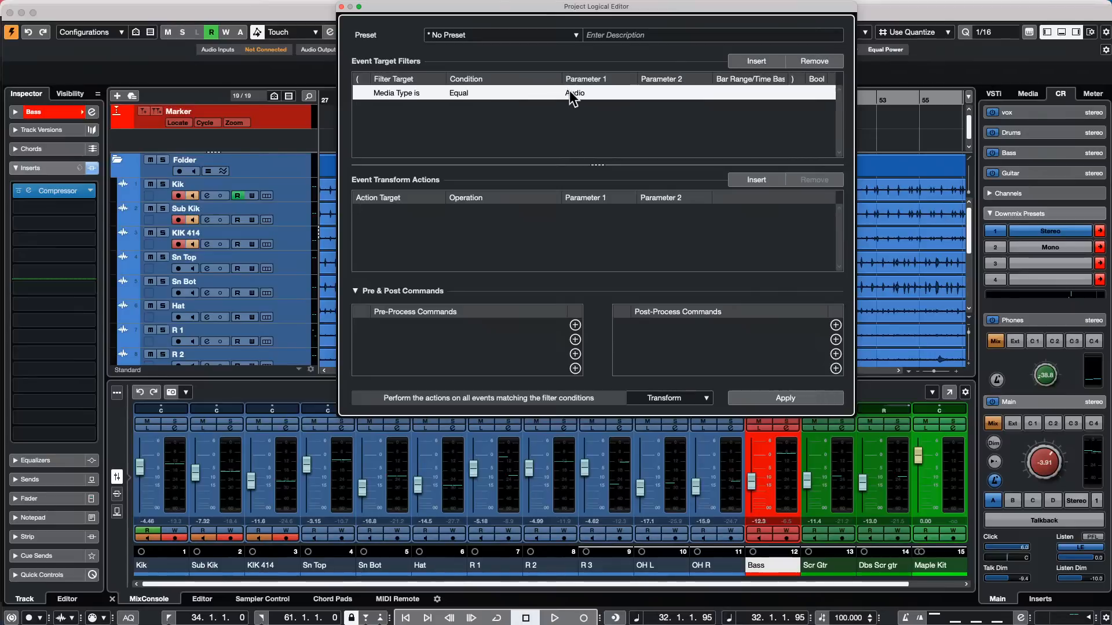
{"action": "left_click", "coordinate": [402, 91]}
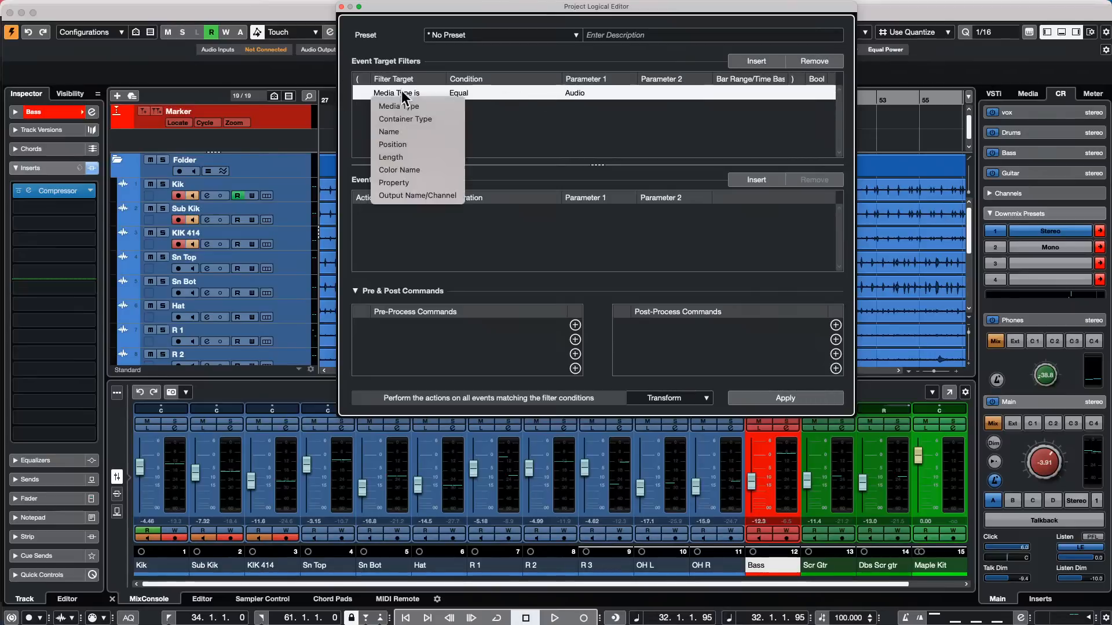
{"action": "left_click", "coordinate": [415, 120]}
{"action": "left_click", "coordinate": [596, 94]}
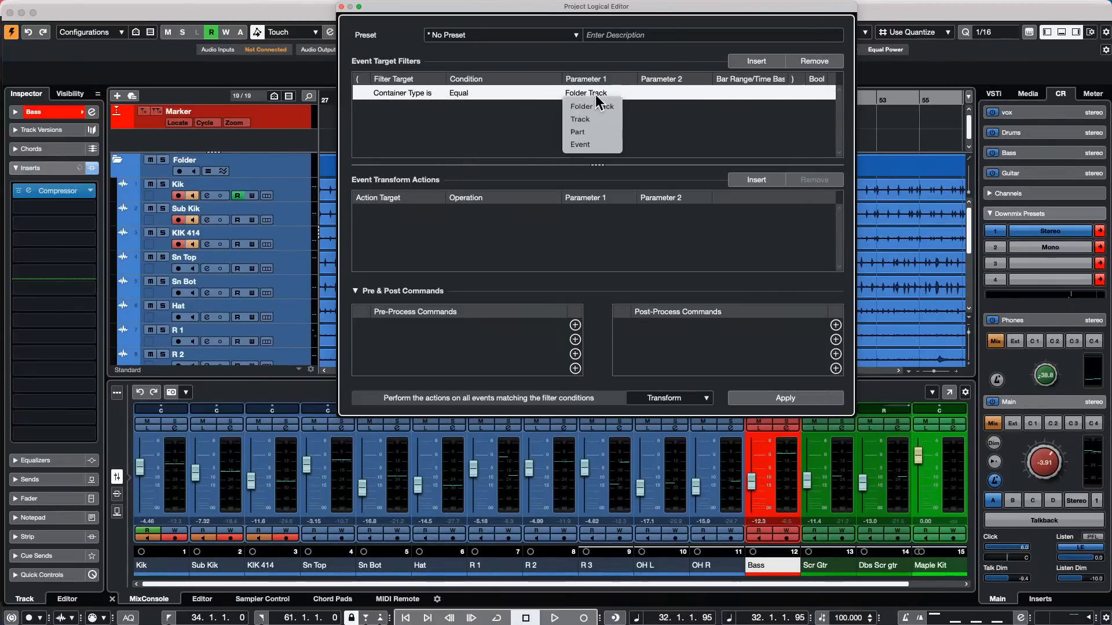
{"action": "left_click", "coordinate": [597, 120]}
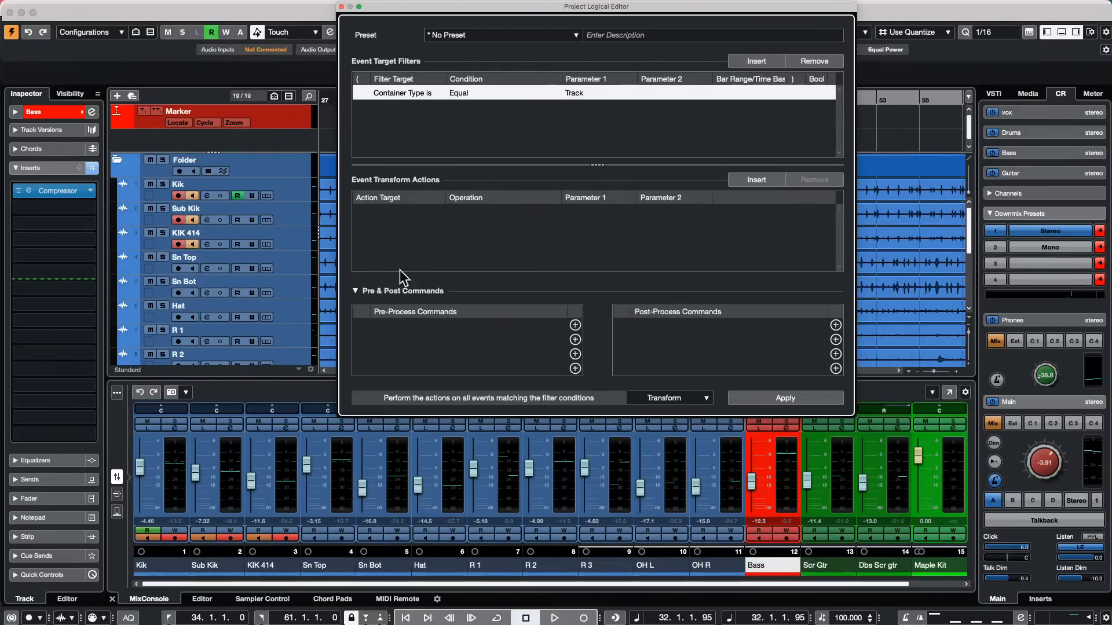
Add a Track Operation transform action with Record set to Disable and apply it to the project.
{"action": "left_click", "coordinate": [753, 182]}
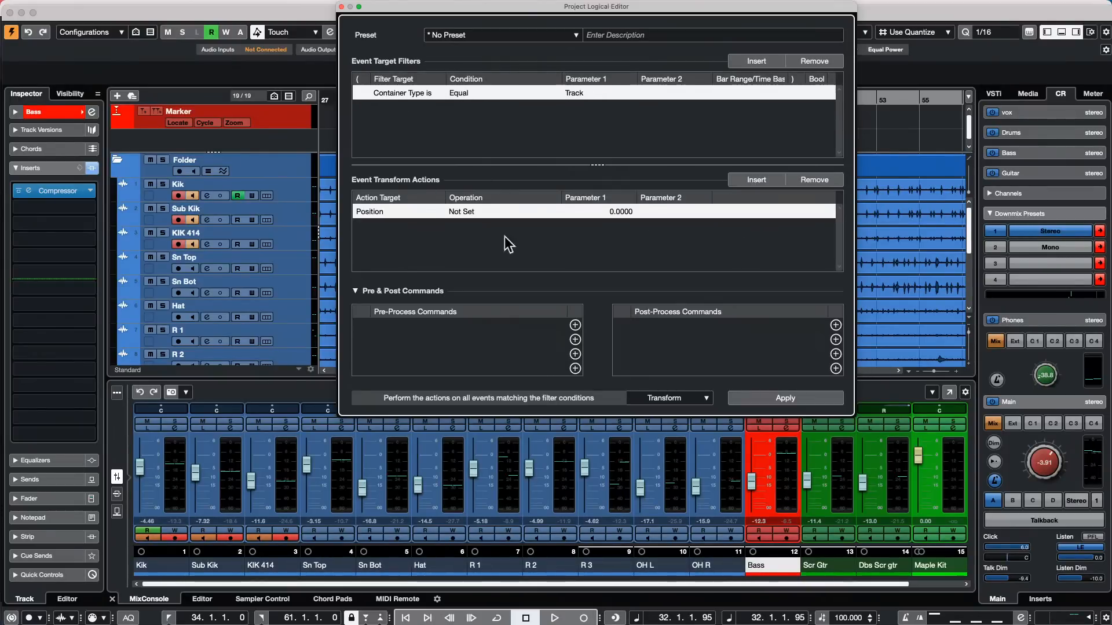
{"action": "left_click", "coordinate": [400, 209]}
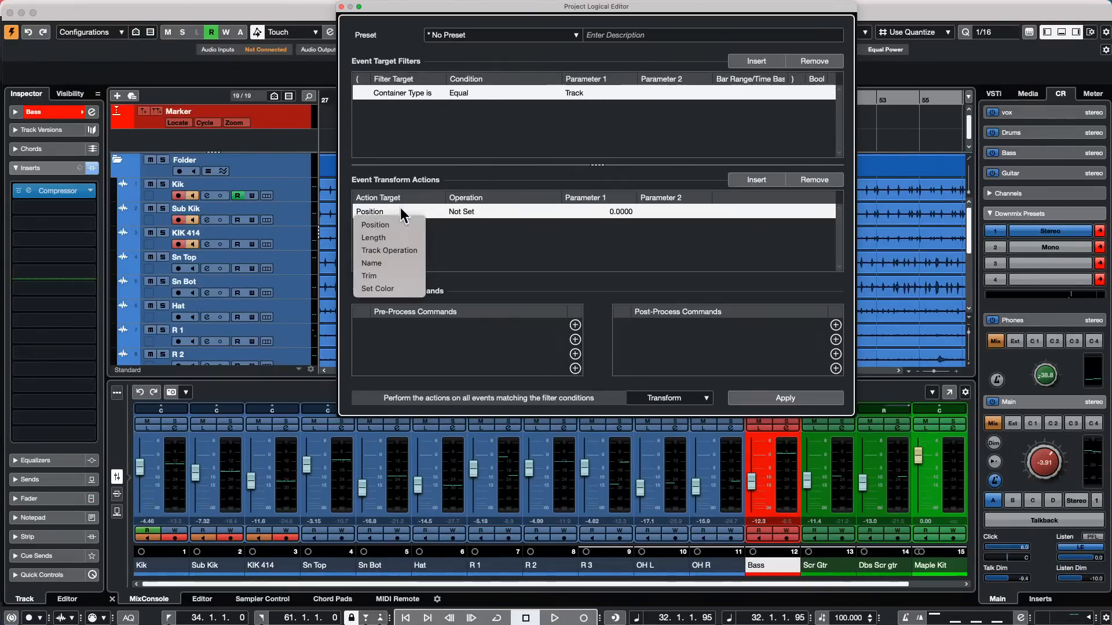
{"action": "left_click", "coordinate": [398, 251]}
{"action": "left_click", "coordinate": [467, 213]}
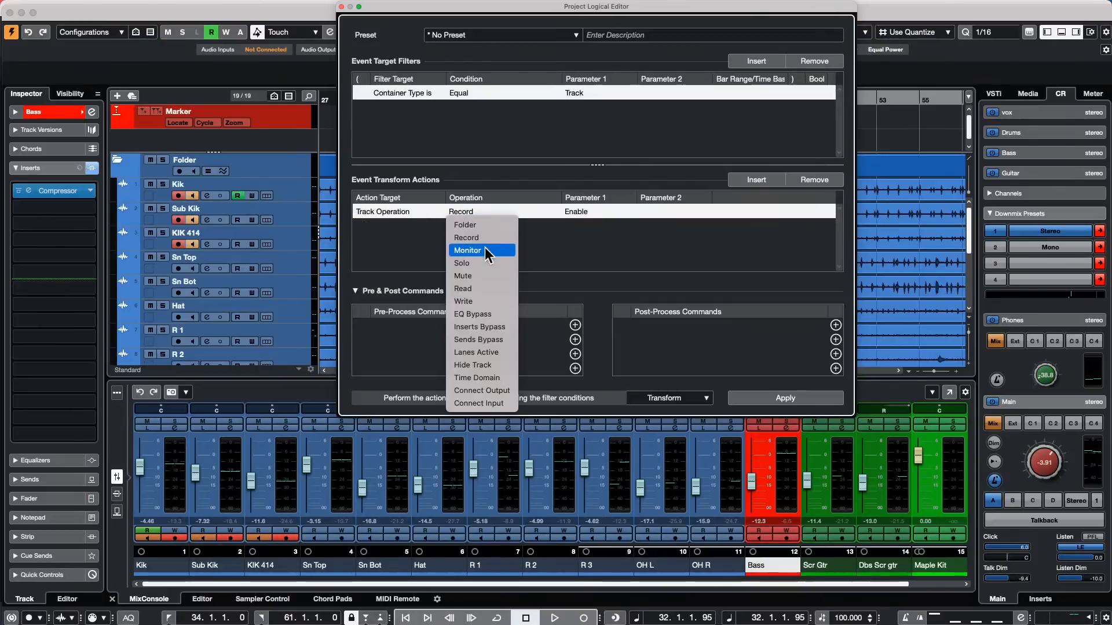
{"action": "left_click", "coordinate": [481, 238]}
{"action": "left_click", "coordinate": [595, 212]}
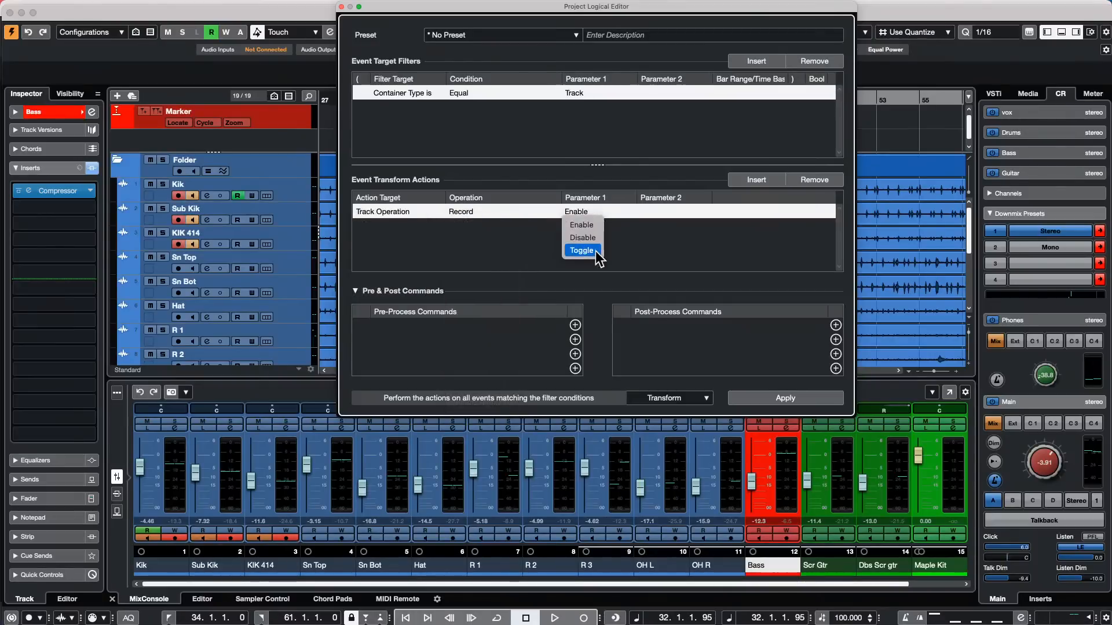
{"action": "left_click", "coordinate": [596, 239]}
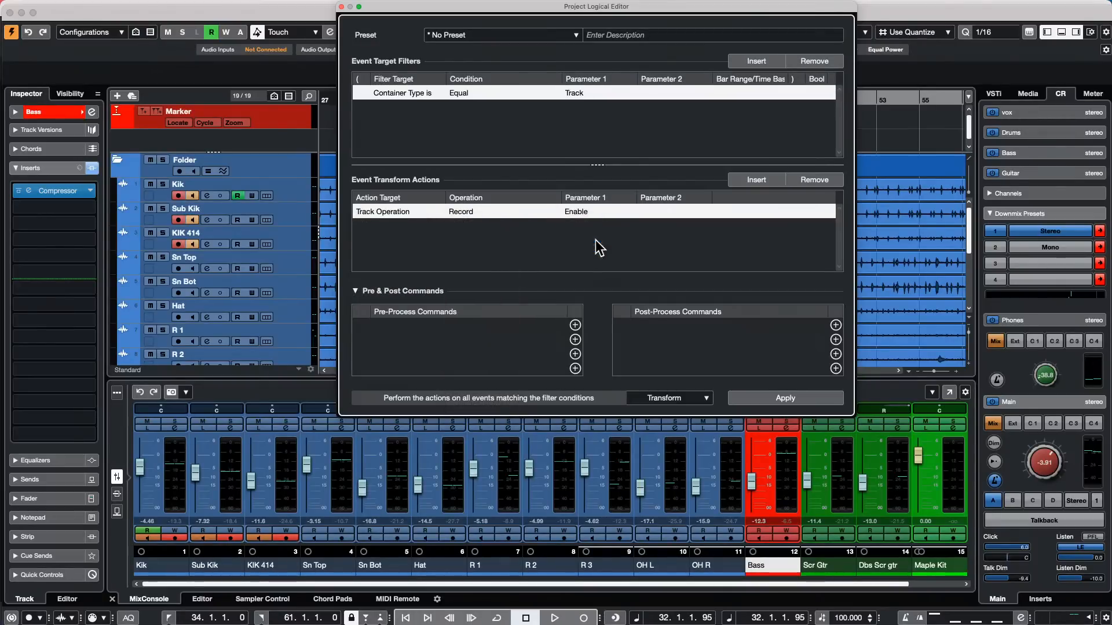
{"action": "left_click", "coordinate": [784, 398]}
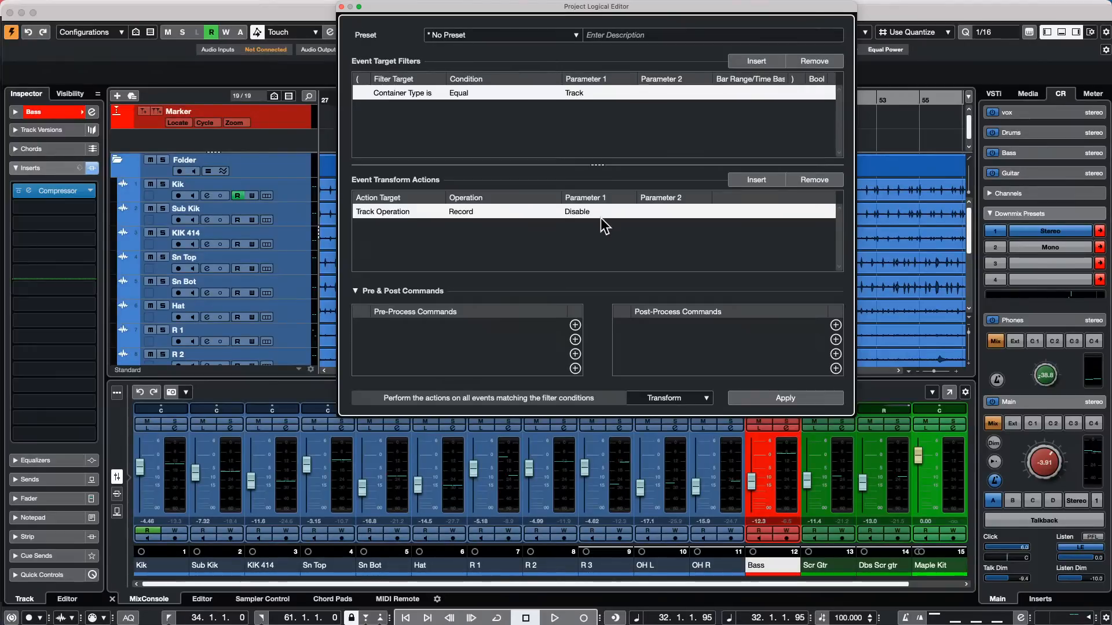
Record-enable and select the Sub Kik track, and disarm it by applying the record-disable action.
{"action": "left_click", "coordinate": [179, 220]}
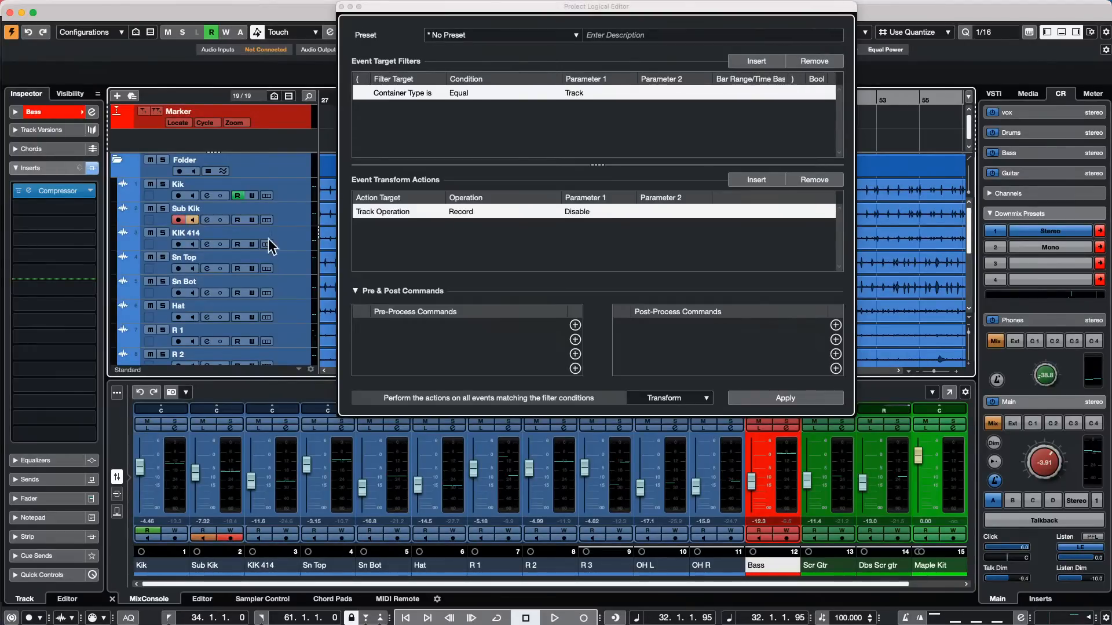
{"action": "left_click", "coordinate": [284, 220]}
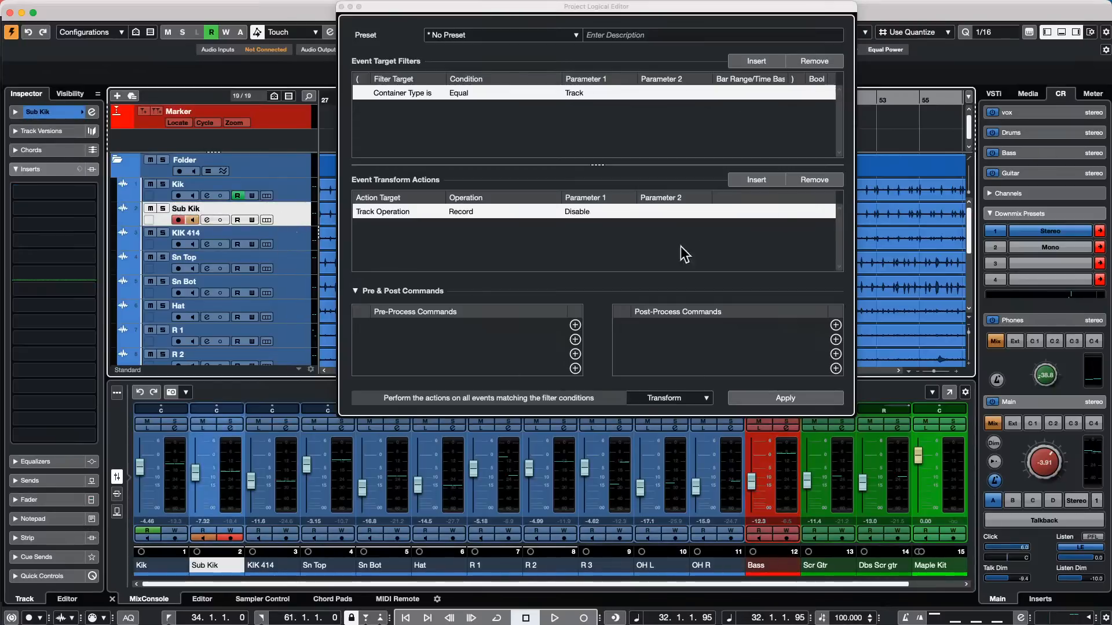
{"action": "left_click", "coordinate": [802, 398]}
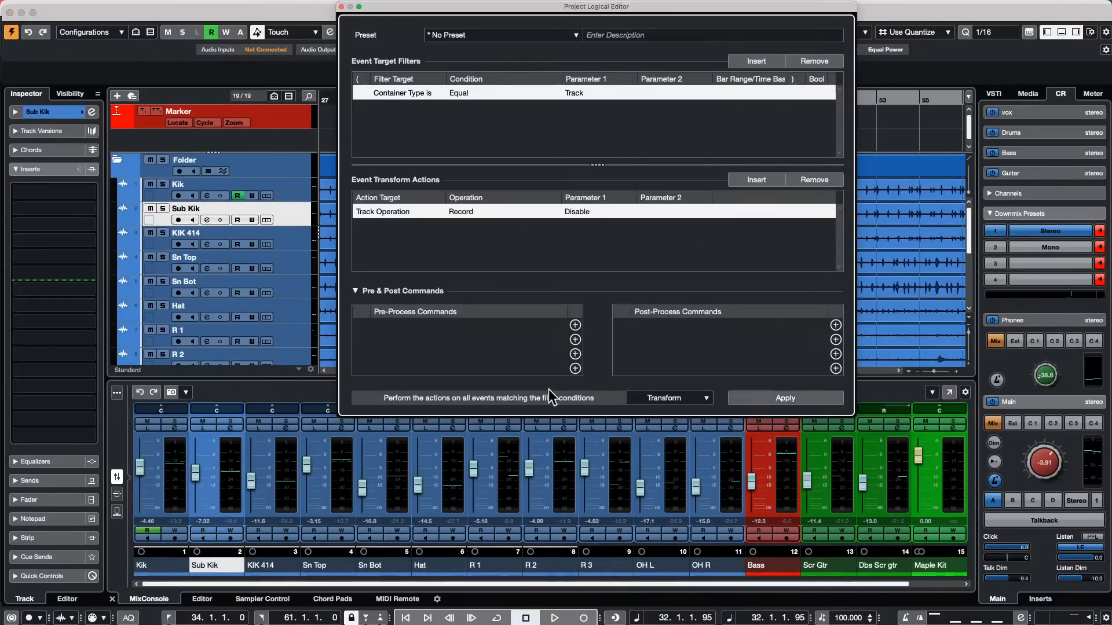
Record-enable the Hat, Sn Bot and Sn Top tracks.
{"action": "left_click", "coordinate": [177, 317]}
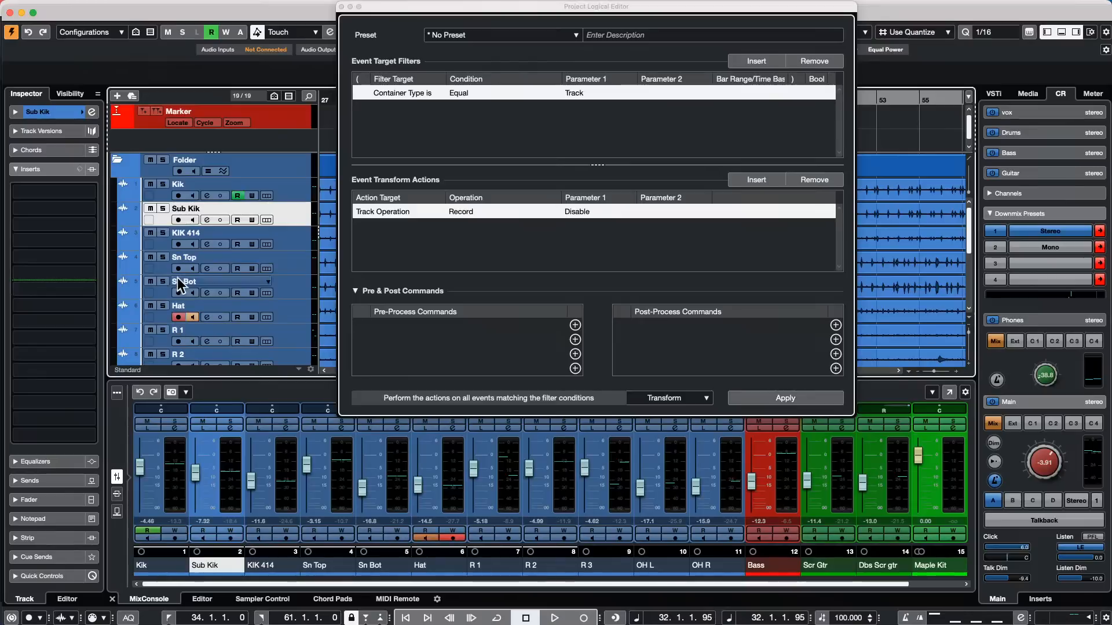
{"action": "left_click", "coordinate": [178, 293]}
{"action": "left_click", "coordinate": [178, 269]}
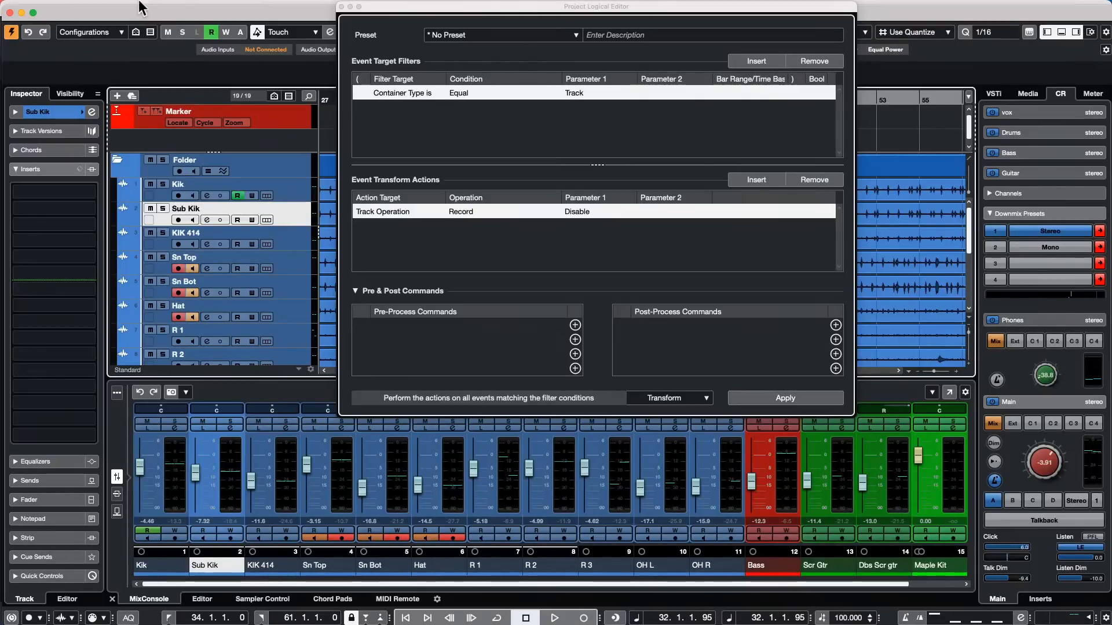
Apply the Project & MixConsole editing preferences with Enable Record on Selected Audio Track switched on, and close Preferences.
{"action": "left_click", "coordinate": [78, 7]}
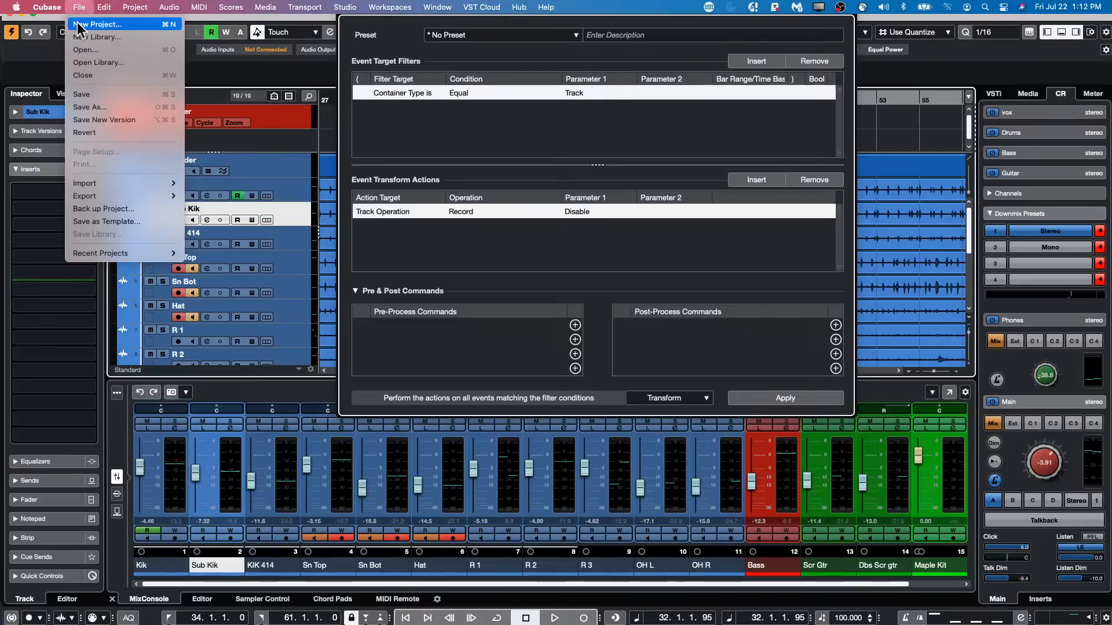
{"action": "mouse_move", "coordinate": [58, 9]}
{"action": "left_click", "coordinate": [64, 43]}
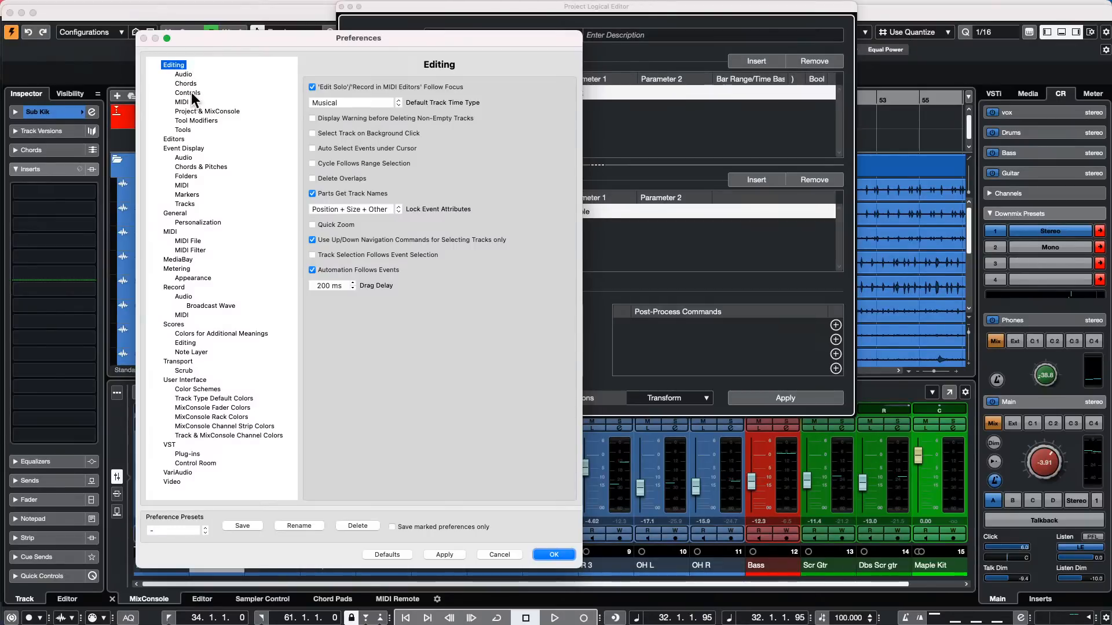
{"action": "left_click", "coordinate": [199, 110]}
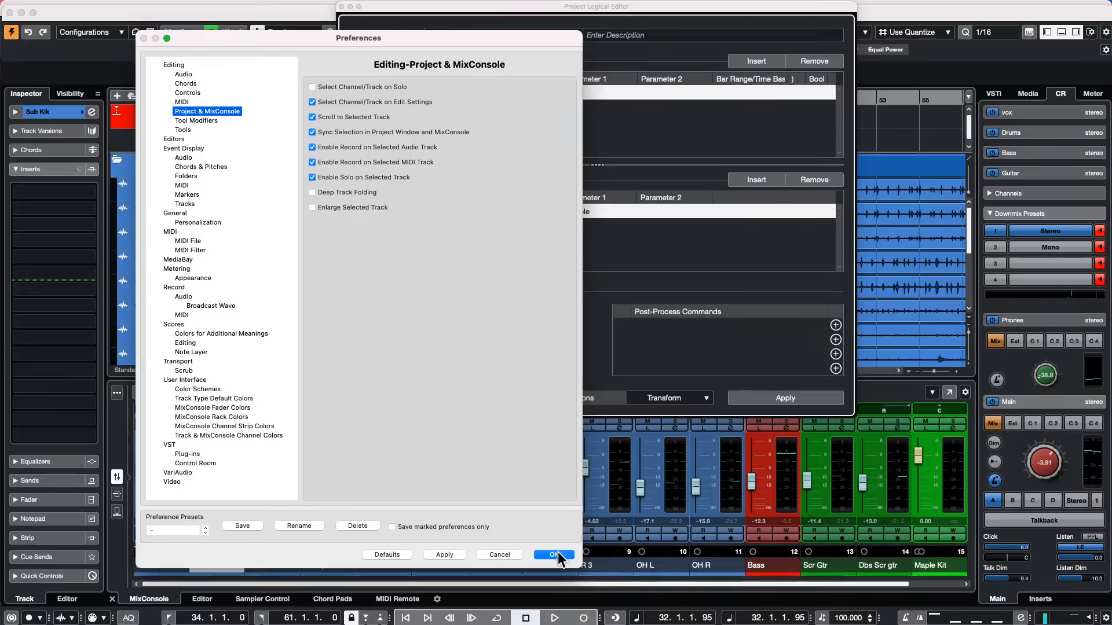
{"action": "left_click", "coordinate": [445, 555]}
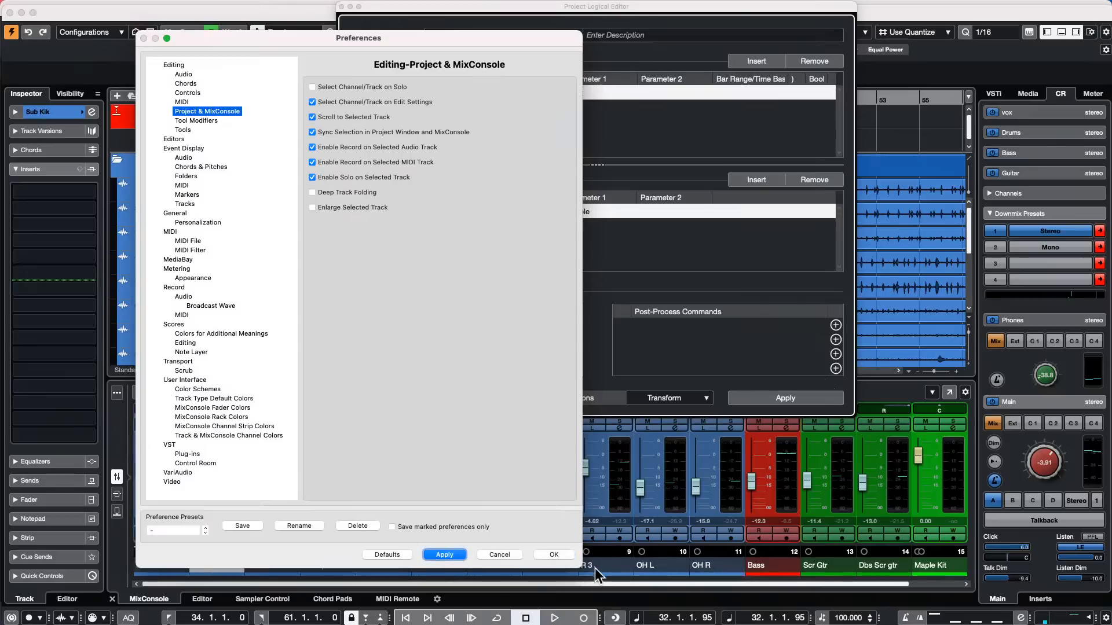
{"action": "left_click", "coordinate": [555, 555]}
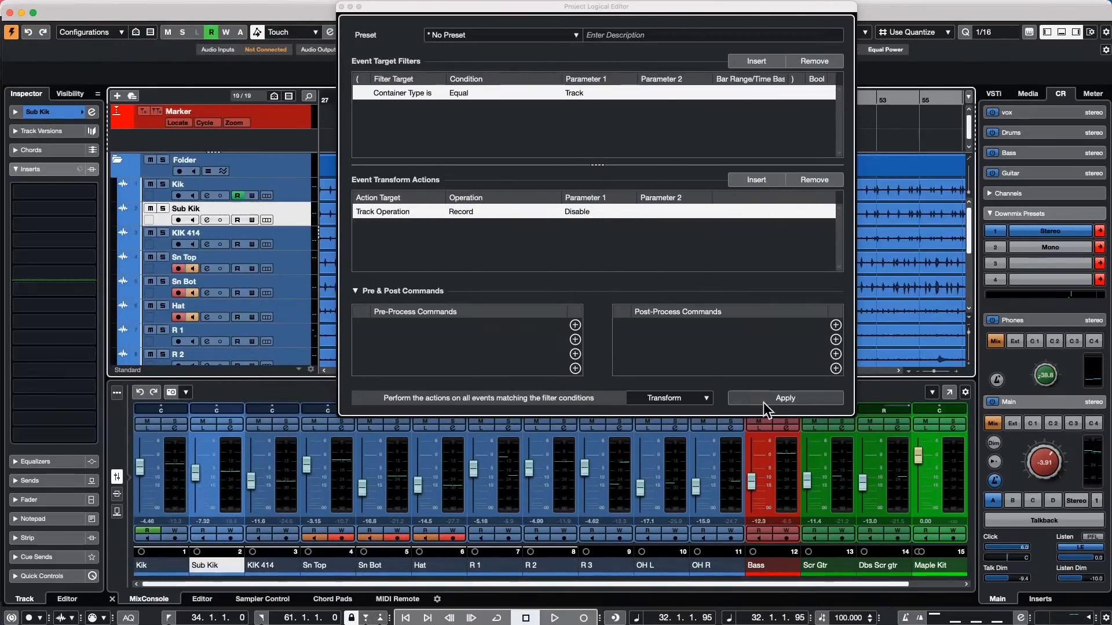
Disarm all tracks with the record-disable action and test automatic record-enabling by selecting the KIK 414 and Sub Kik tracks.
{"action": "left_click", "coordinate": [782, 397]}
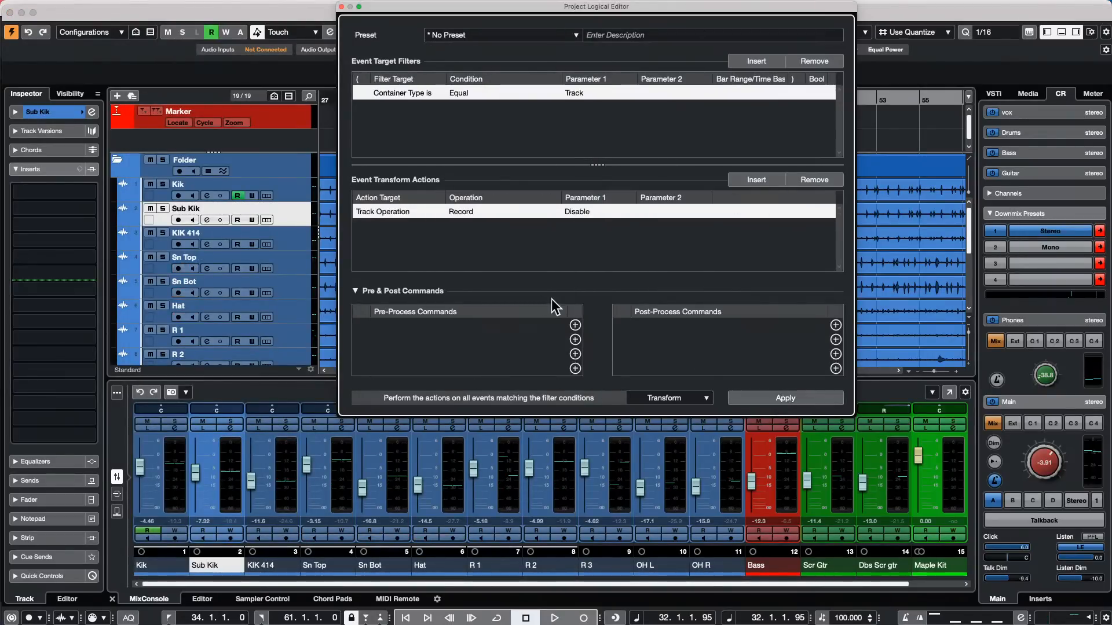
{"action": "left_click", "coordinate": [296, 223]}
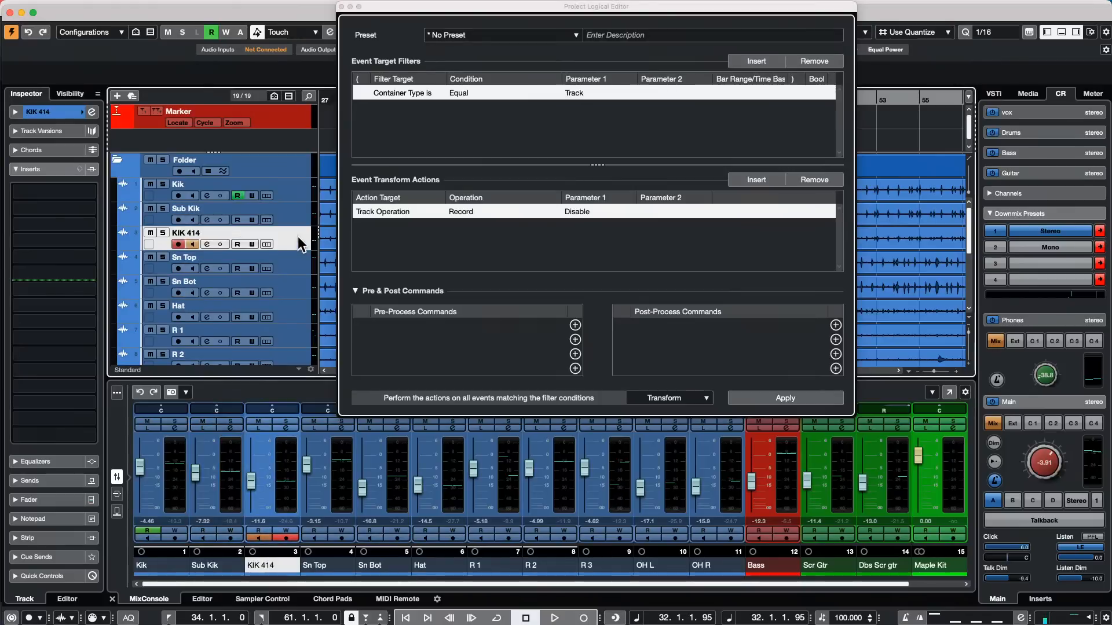
{"action": "left_click", "coordinate": [296, 236]}
{"action": "left_click", "coordinate": [296, 218]}
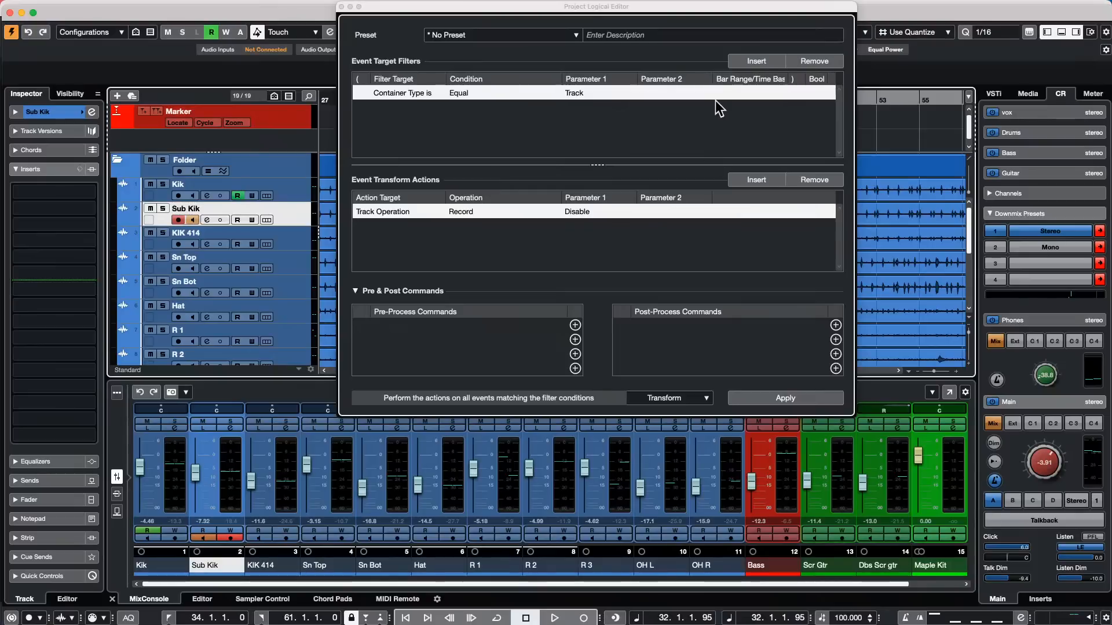
Add a filter line Property, Property Is Set, Is Selected, and set the record track operation to Toggle.
{"action": "left_click", "coordinate": [759, 60]}
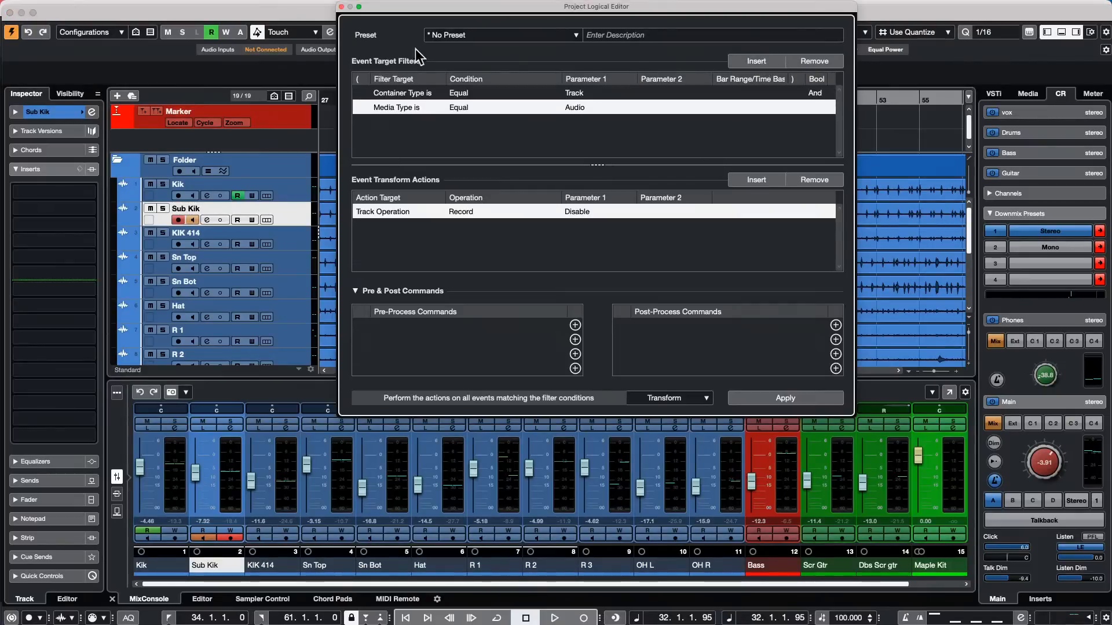
{"action": "left_click", "coordinate": [409, 107]}
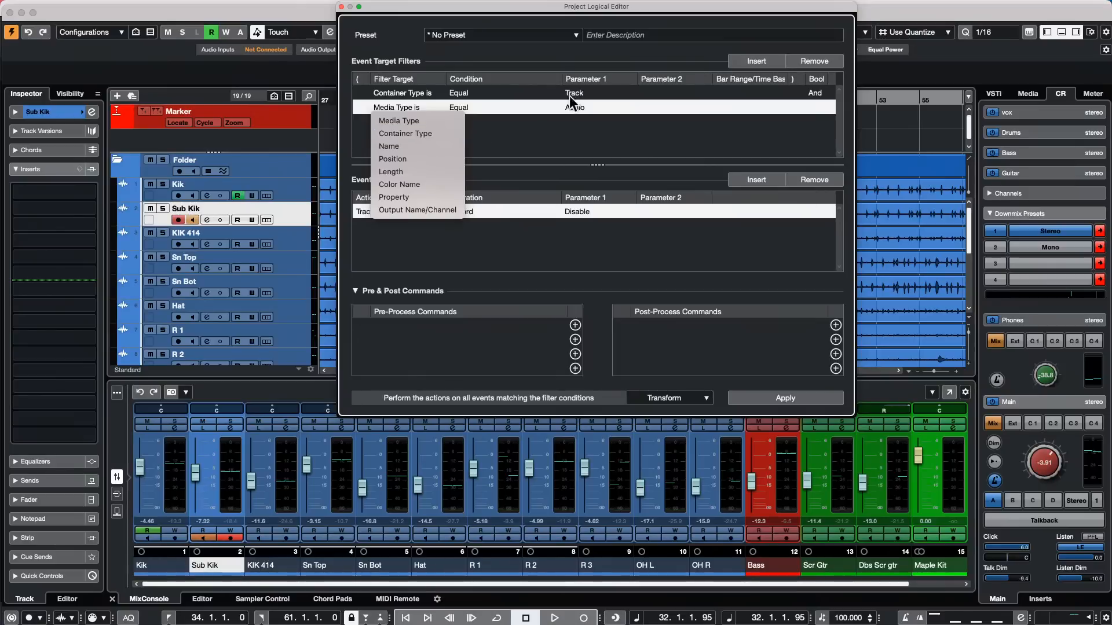
{"action": "left_click", "coordinate": [434, 194]}
{"action": "left_click", "coordinate": [483, 107]}
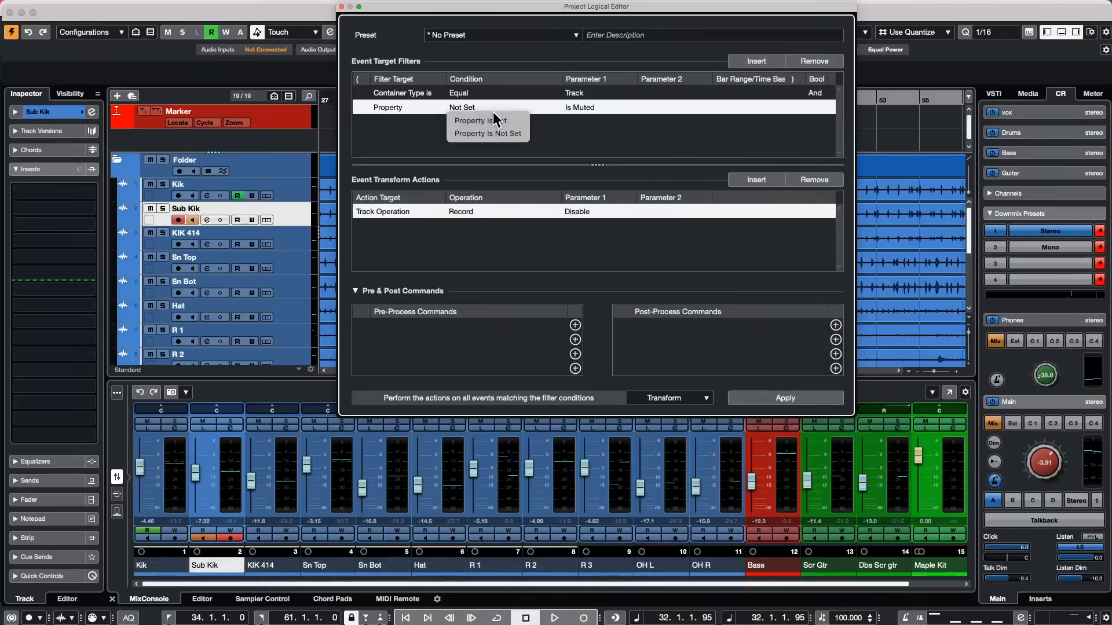
{"action": "left_click", "coordinate": [495, 120]}
{"action": "left_click", "coordinate": [592, 108]}
{"action": "left_click", "coordinate": [603, 116]}
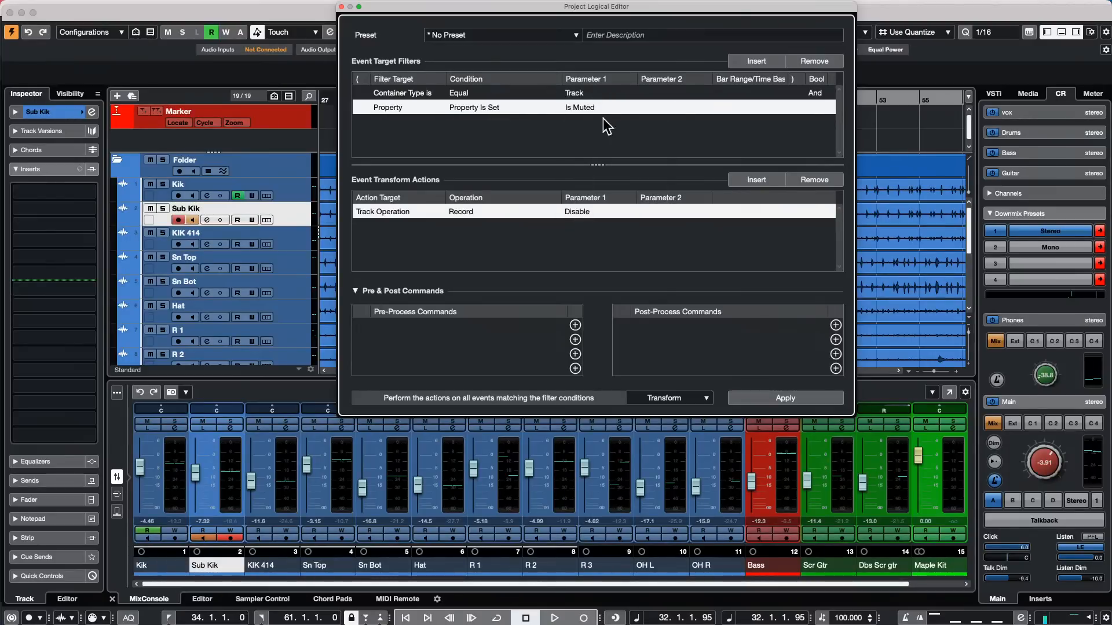
{"action": "left_click", "coordinate": [601, 107]}
{"action": "left_click", "coordinate": [610, 134]}
{"action": "left_click", "coordinate": [593, 212]}
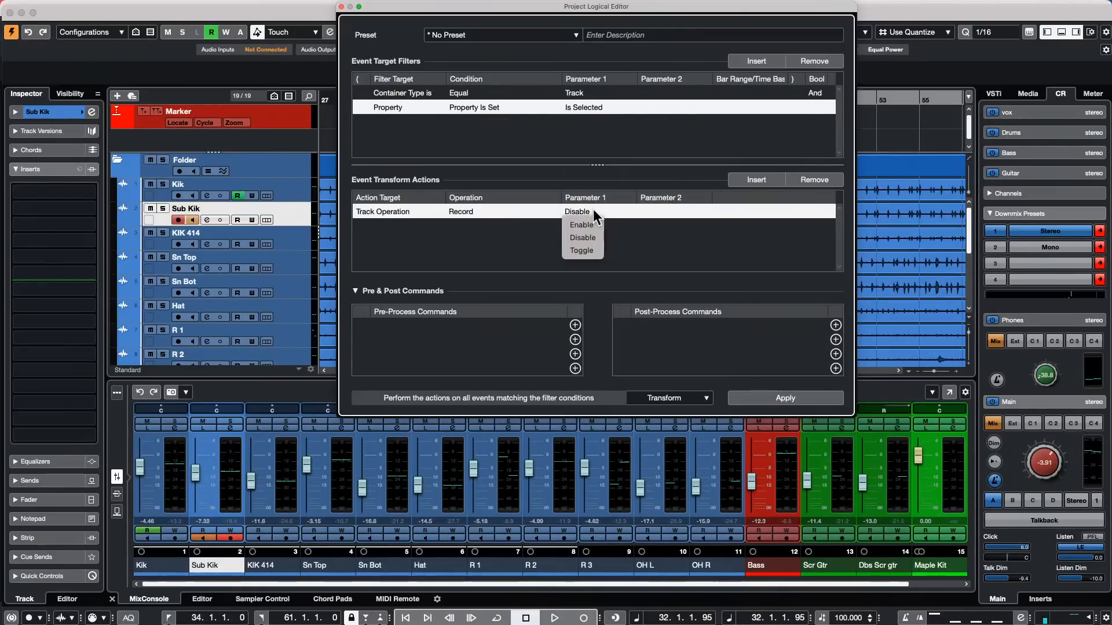
{"action": "left_click", "coordinate": [592, 251]}
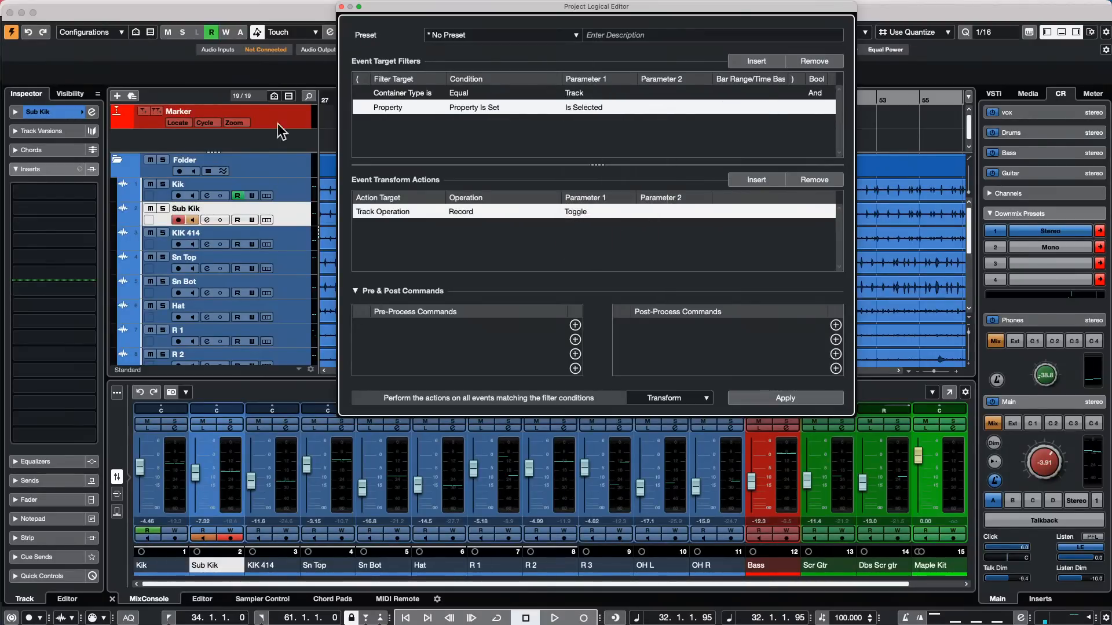
Disarm Sub Kik and Sn Top, record-enable several drum tracks including R 1 and Hat, and apply the record toggle to the selected track.
{"action": "left_click", "coordinate": [178, 220]}
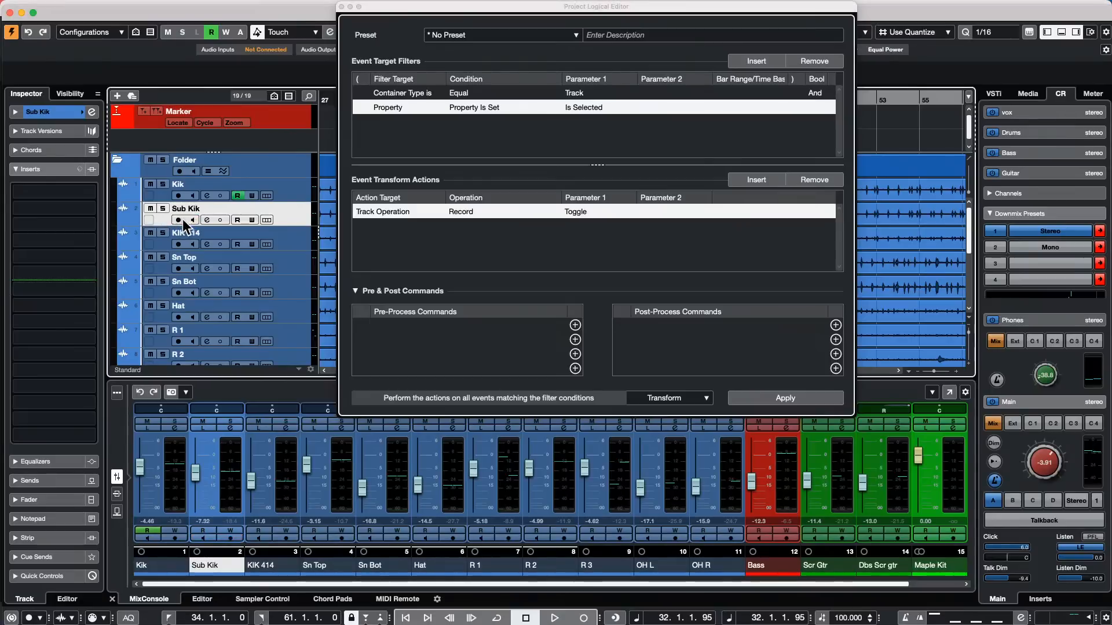
{"action": "left_click", "coordinate": [178, 269]}
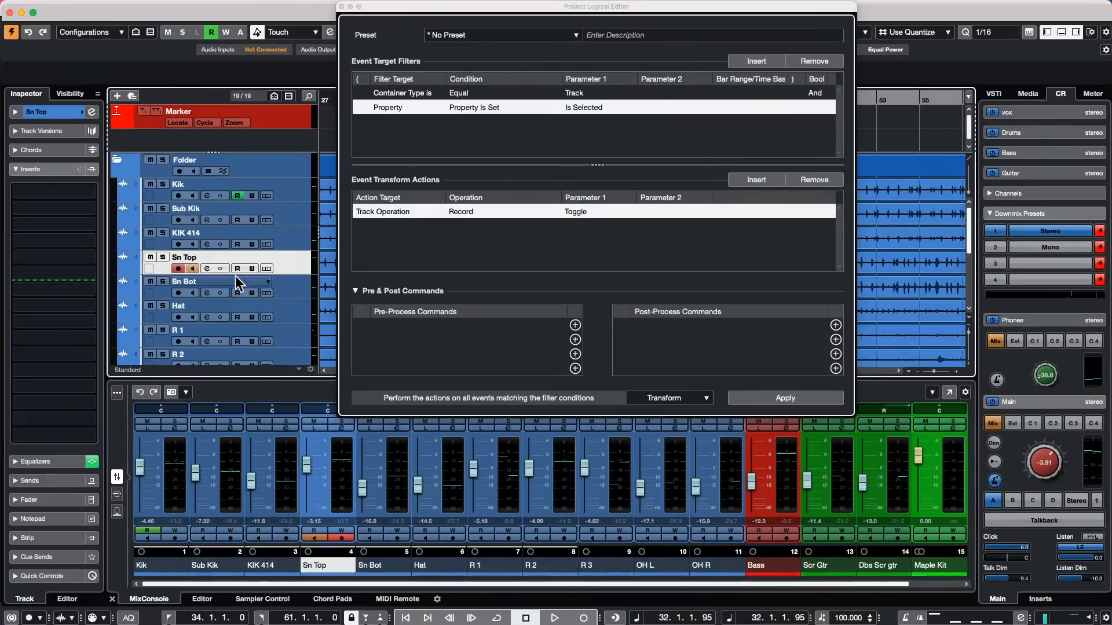
{"action": "left_click", "coordinate": [183, 269]}
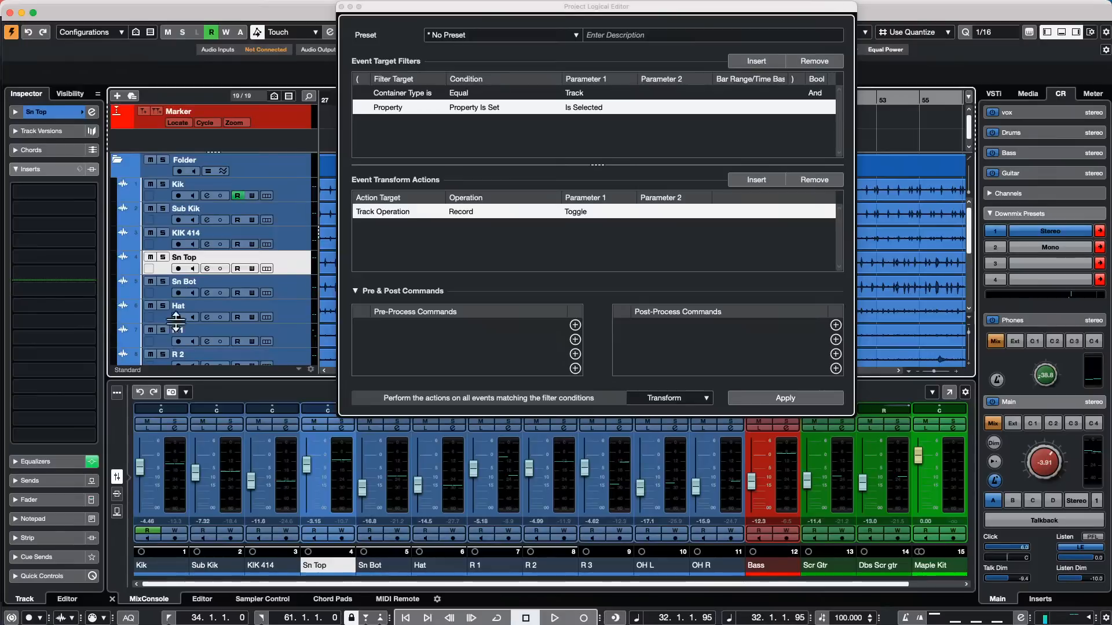
{"action": "left_click", "coordinate": [178, 341]}
{"action": "left_click", "coordinate": [178, 317]}
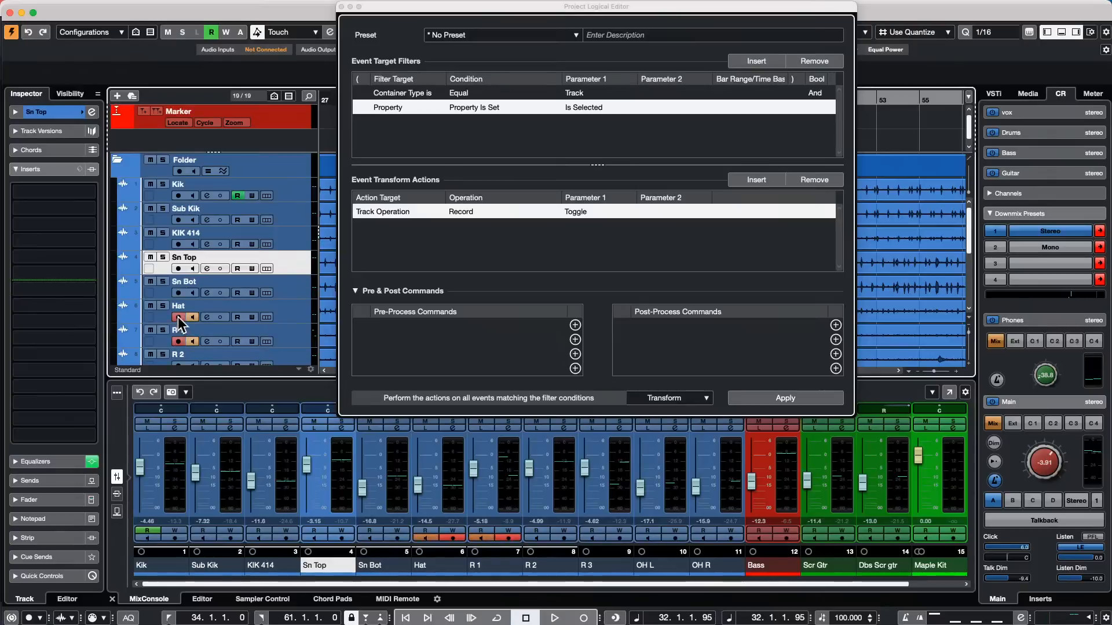
{"action": "left_click", "coordinate": [179, 221]}
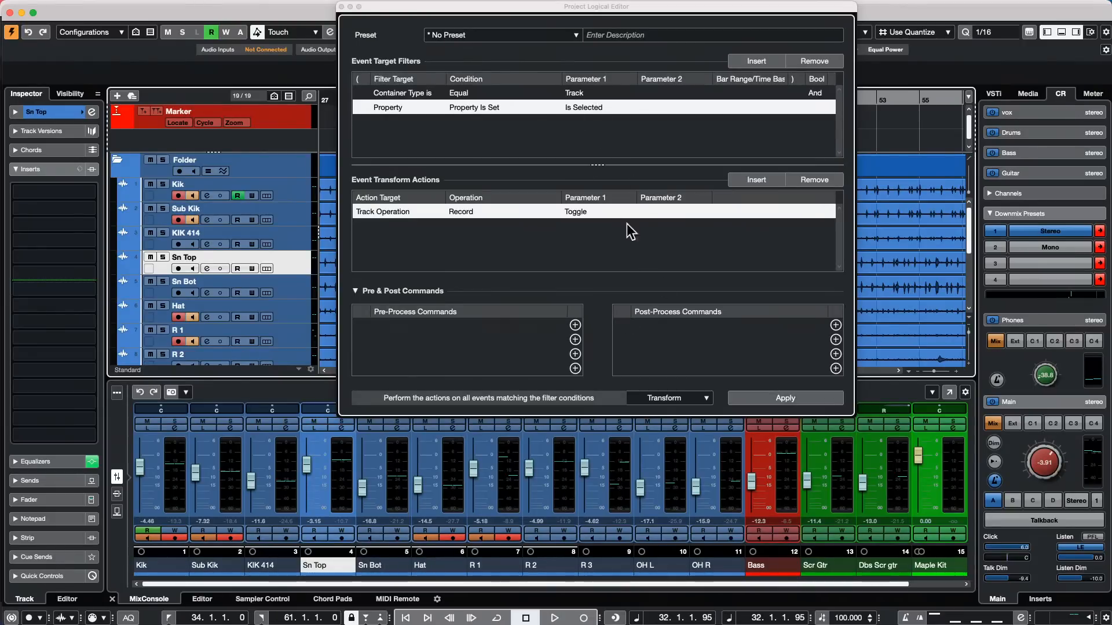
{"action": "left_click", "coordinate": [799, 398]}
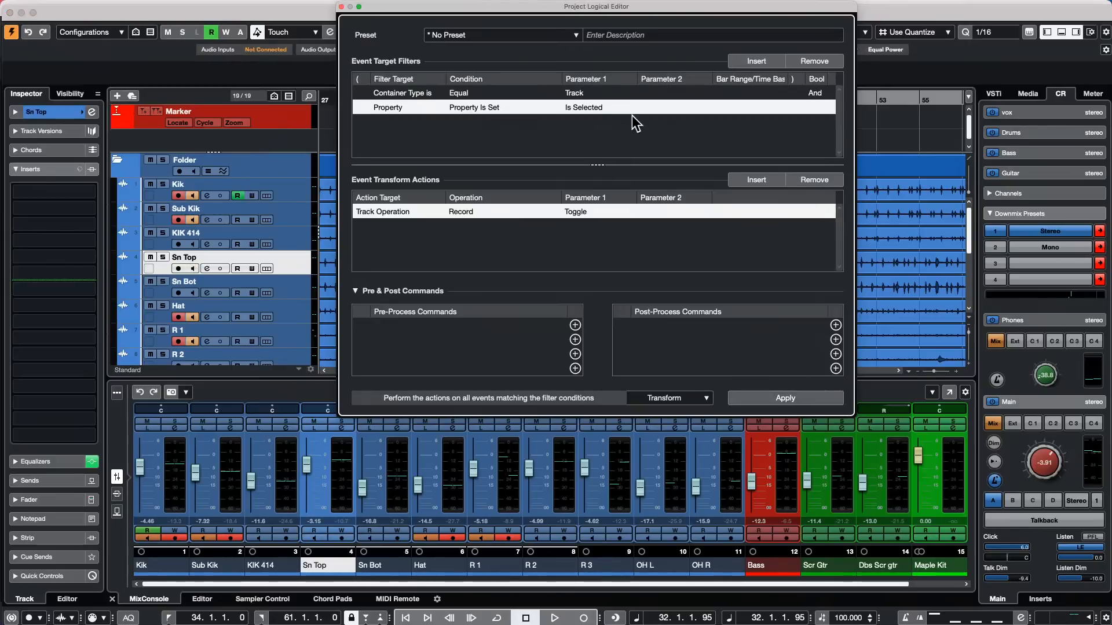
Remove the Is Selected property filter and apply the record toggle twice to all tracks.
{"action": "left_click", "coordinate": [814, 61]}
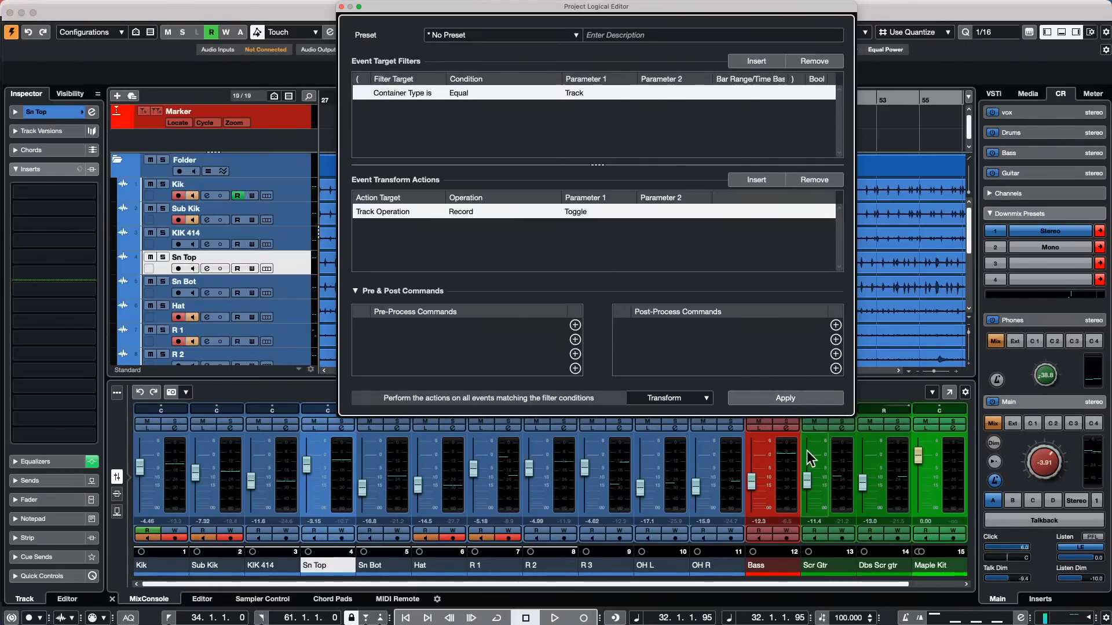
{"action": "left_click", "coordinate": [804, 398]}
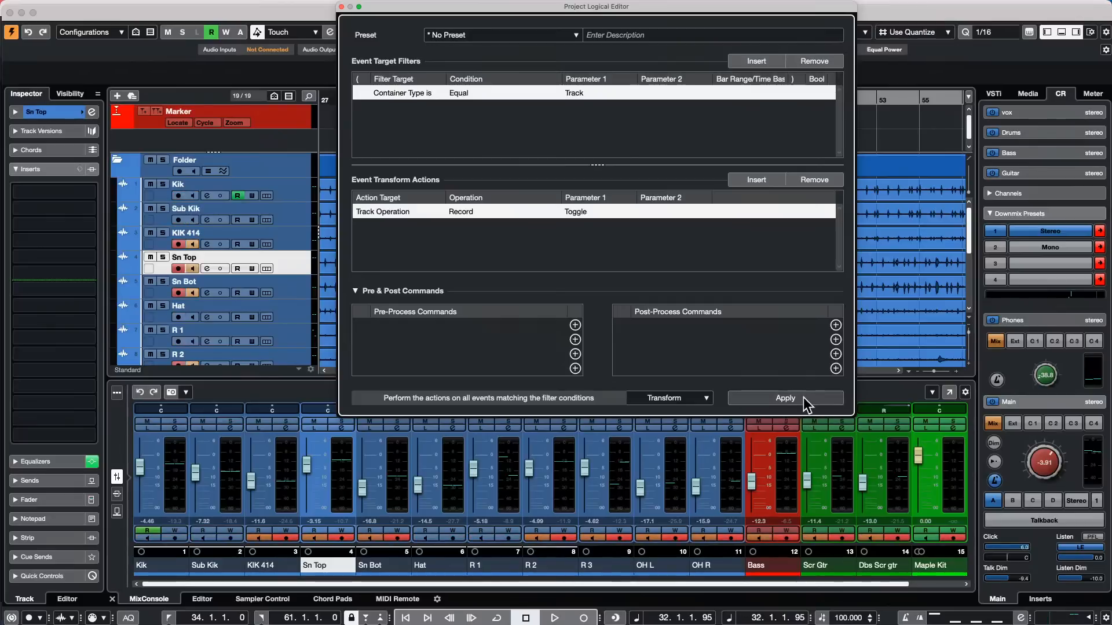
{"action": "left_click", "coordinate": [804, 397]}
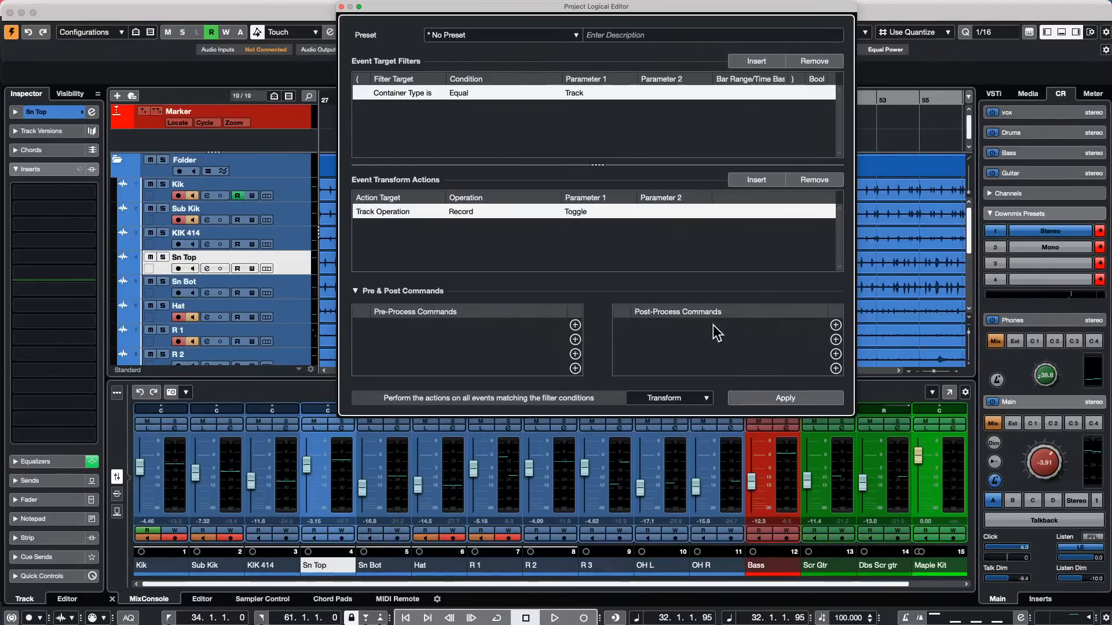
Set the record track operation to Disable, apply it to all tracks, and reselect the Sn Top track.
{"action": "left_click", "coordinate": [593, 215]}
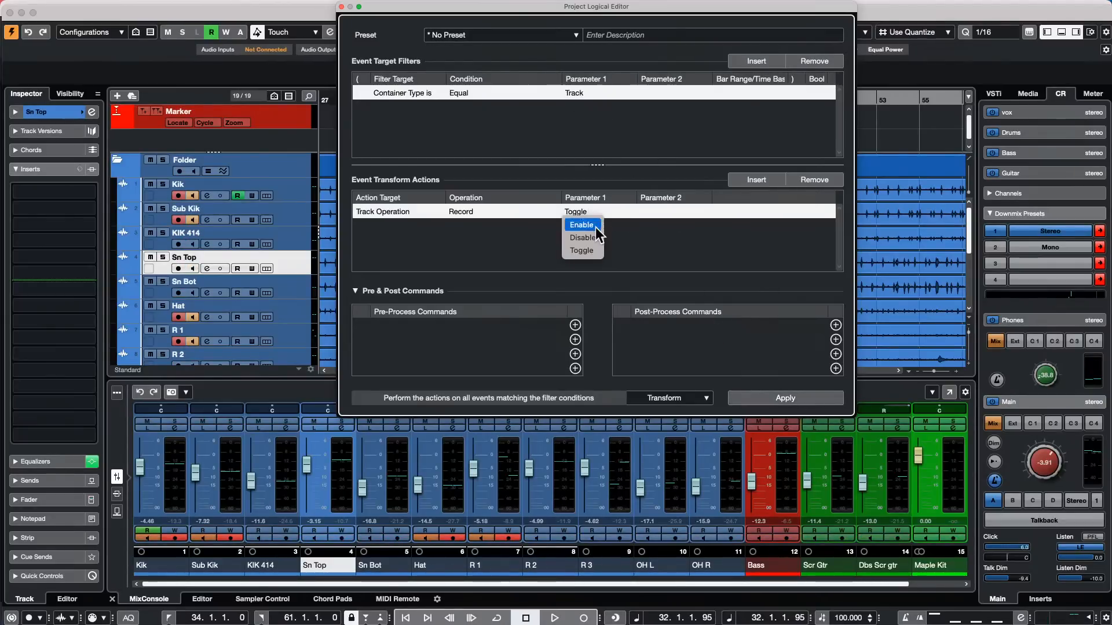
{"action": "left_click", "coordinate": [596, 236]}
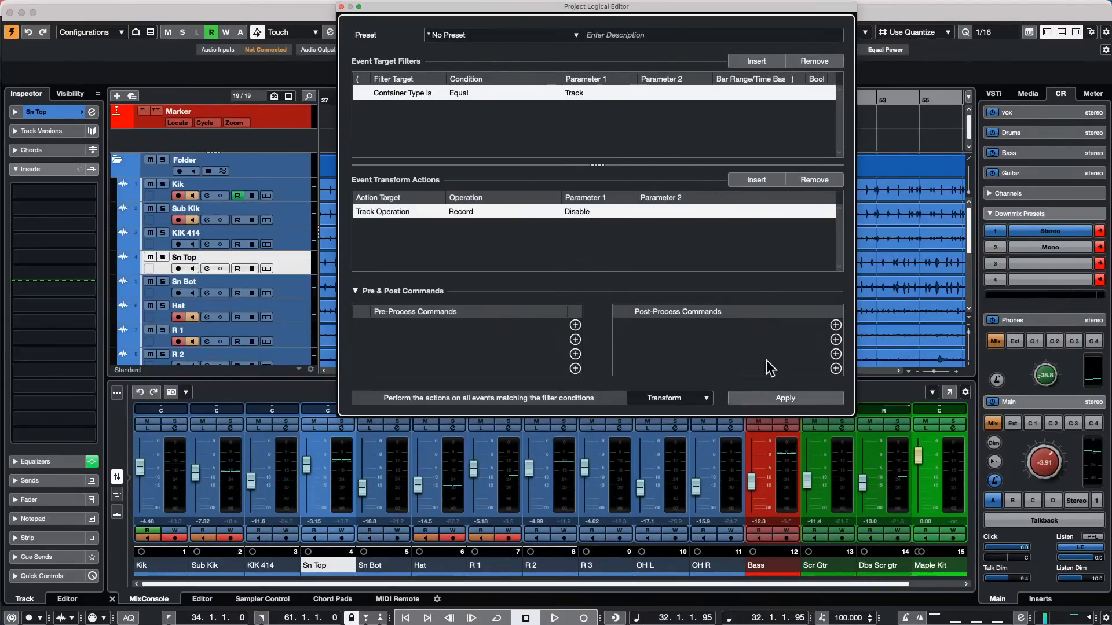
{"action": "left_click", "coordinate": [783, 398]}
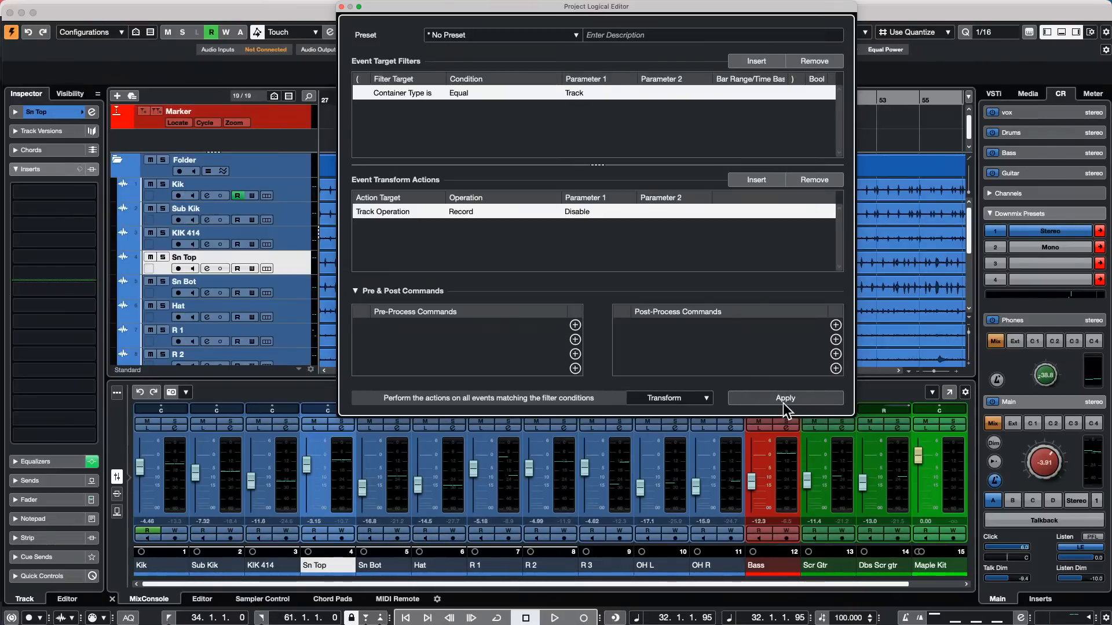
{"action": "left_click", "coordinate": [237, 195]}
{"action": "left_click", "coordinate": [305, 261]}
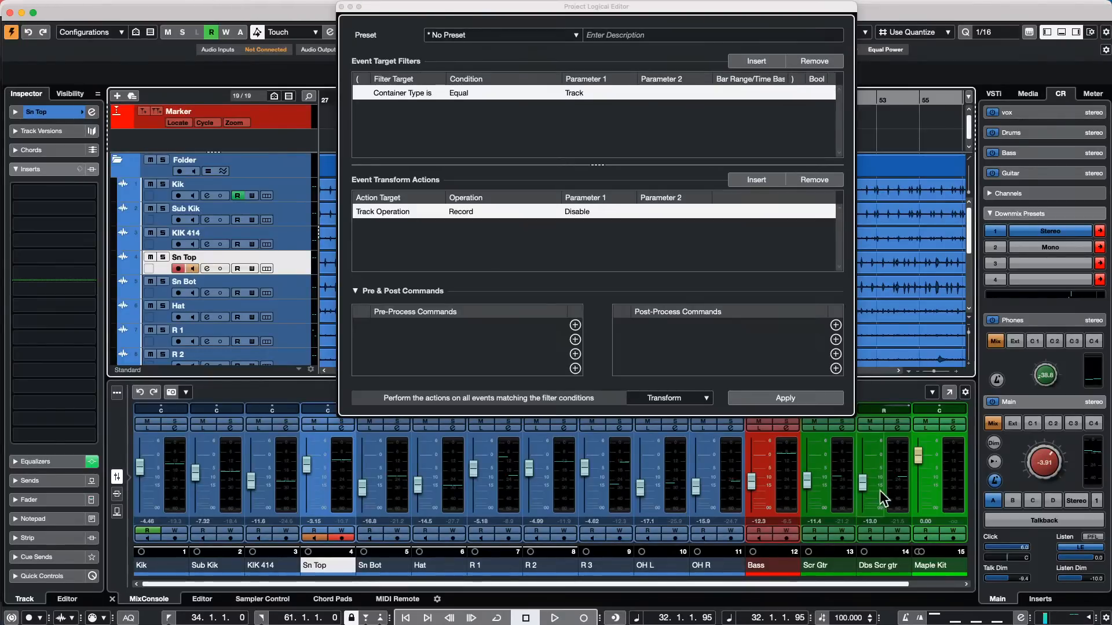
Close the Project Logical Editor, and open and activate the recent project Sampler Track.cpr, accepting the Missing Ports list.
{"action": "left_click", "coordinate": [341, 7]}
{"action": "left_click", "coordinate": [135, 7]}
{"action": "mouse_move", "coordinate": [105, 7]}
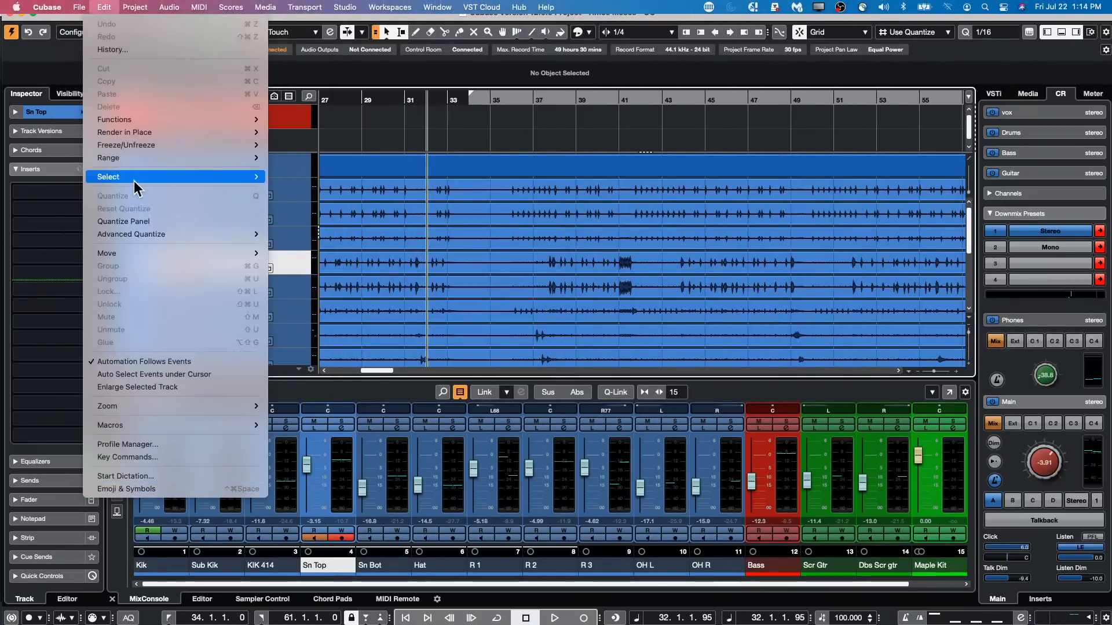
{"action": "mouse_move", "coordinate": [137, 184]}
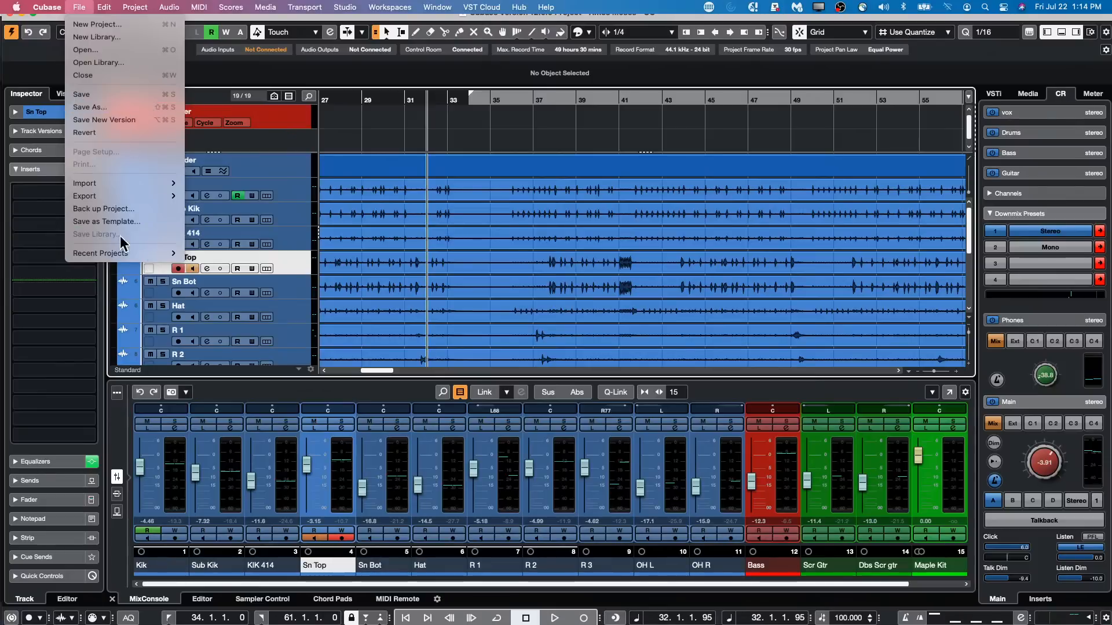
{"action": "mouse_move", "coordinate": [120, 256]}
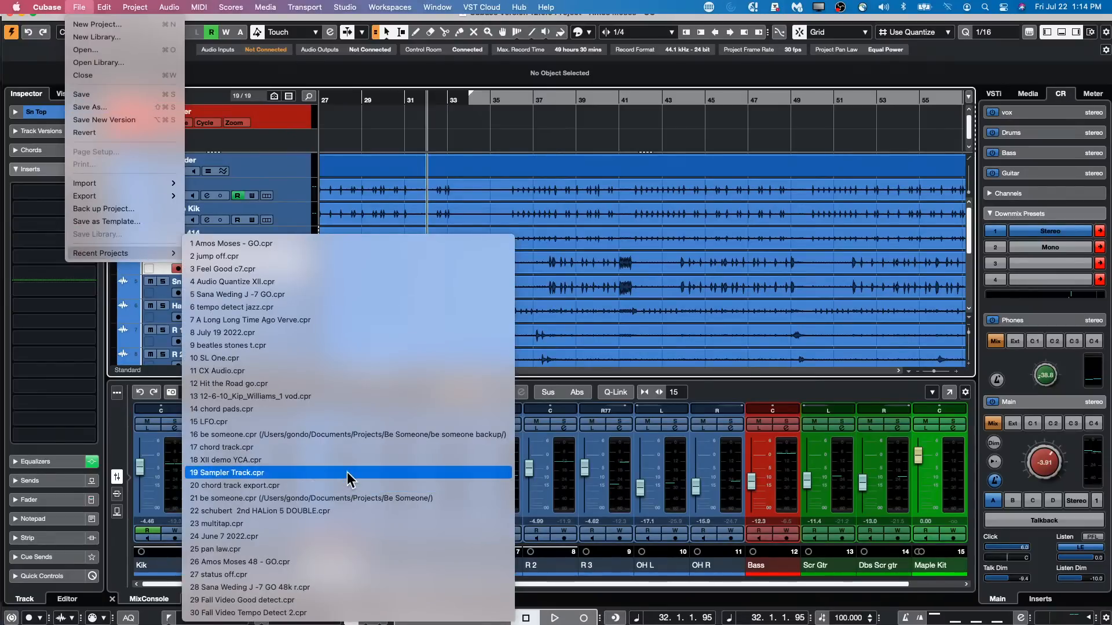
{"action": "left_click", "coordinate": [249, 473]}
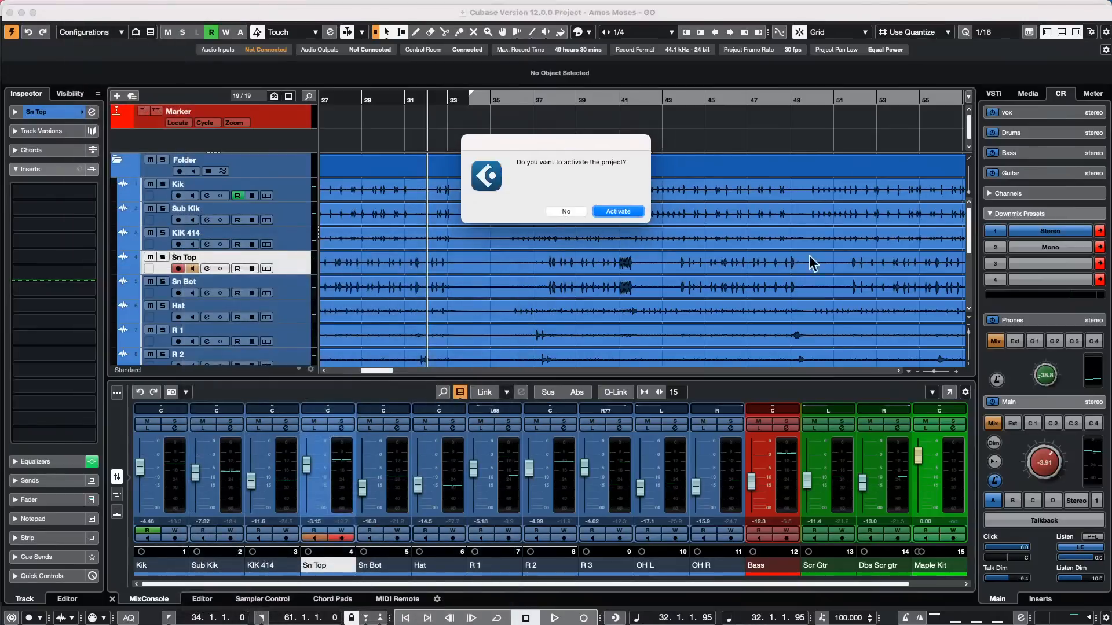
{"action": "left_click", "coordinate": [640, 213]}
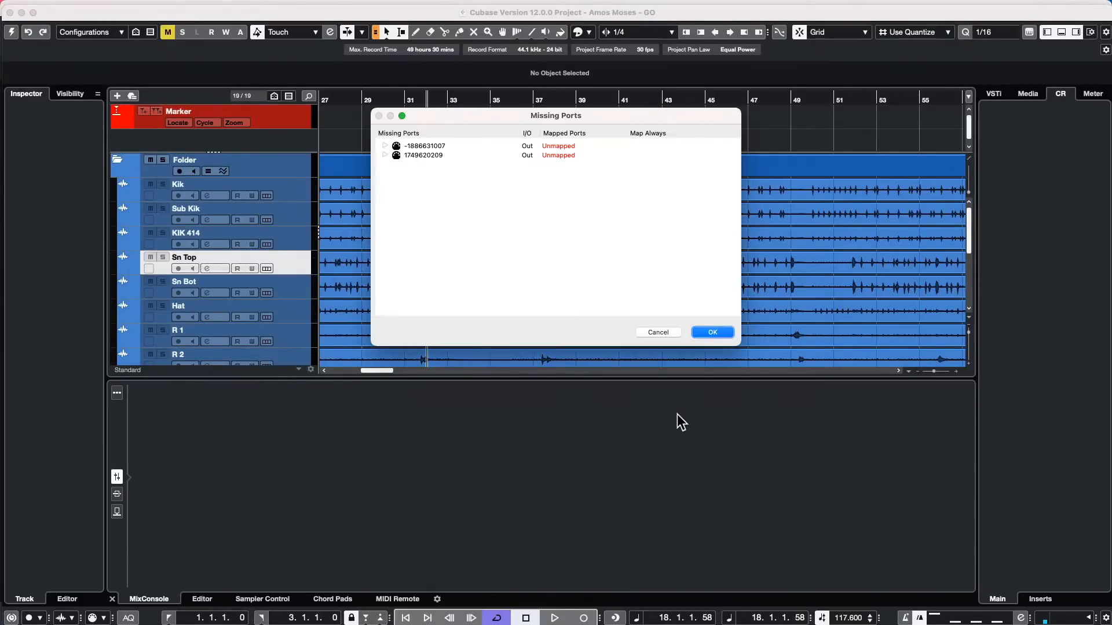
{"action": "left_click", "coordinate": [713, 332]}
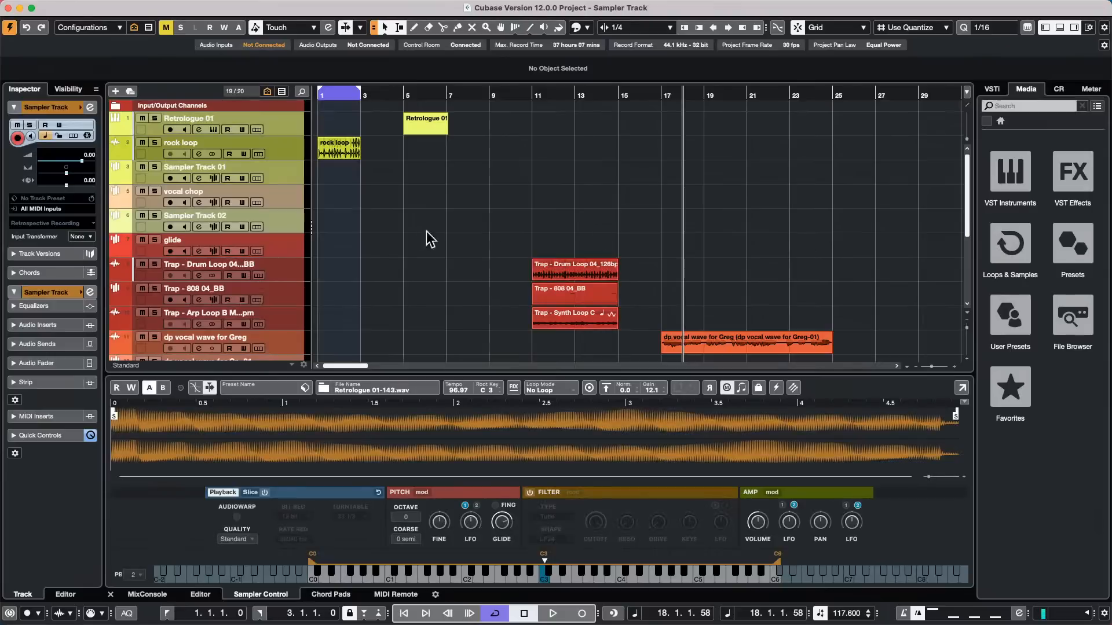
Play back the Retrologue 01 part from just before bar 5 and stop playback after auditioning it.
{"action": "left_click", "coordinate": [398, 91]}
{"action": "key", "text": "space"}
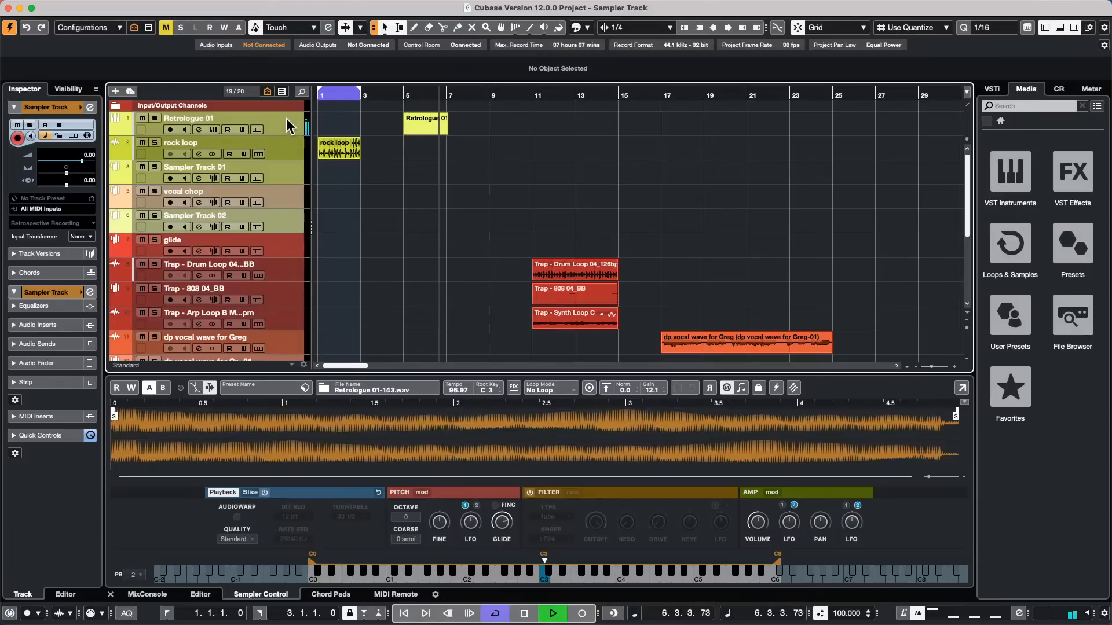
{"action": "key", "text": "space"}
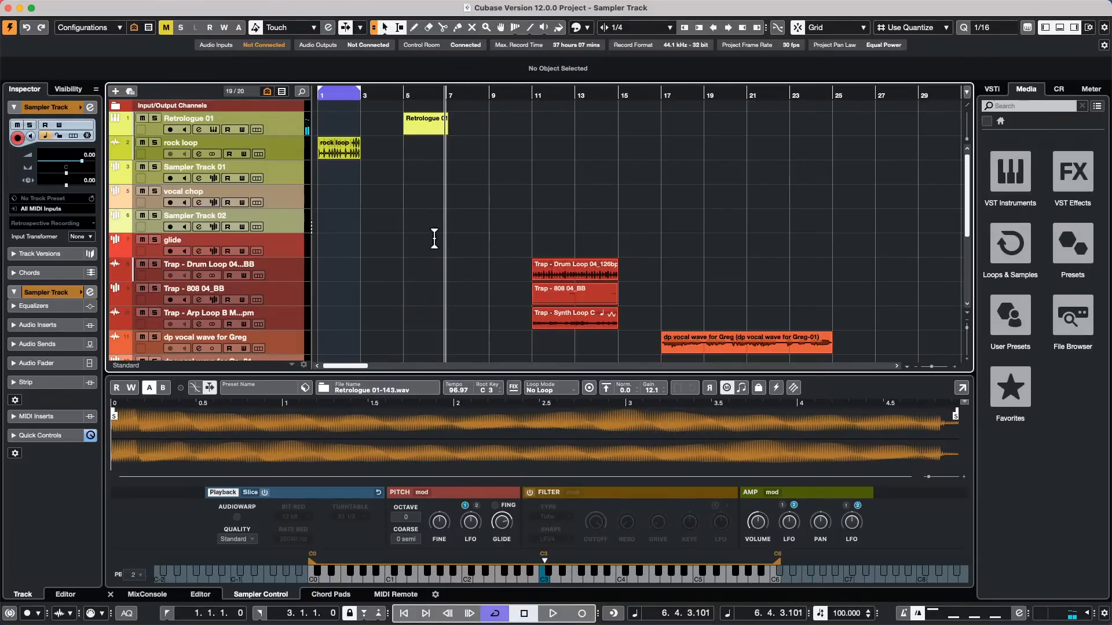
Load the Retrologue 01 part from the arrangement into Sampler Track 01 and switch on the sampler's filter.
{"action": "left_click", "coordinate": [286, 185]}
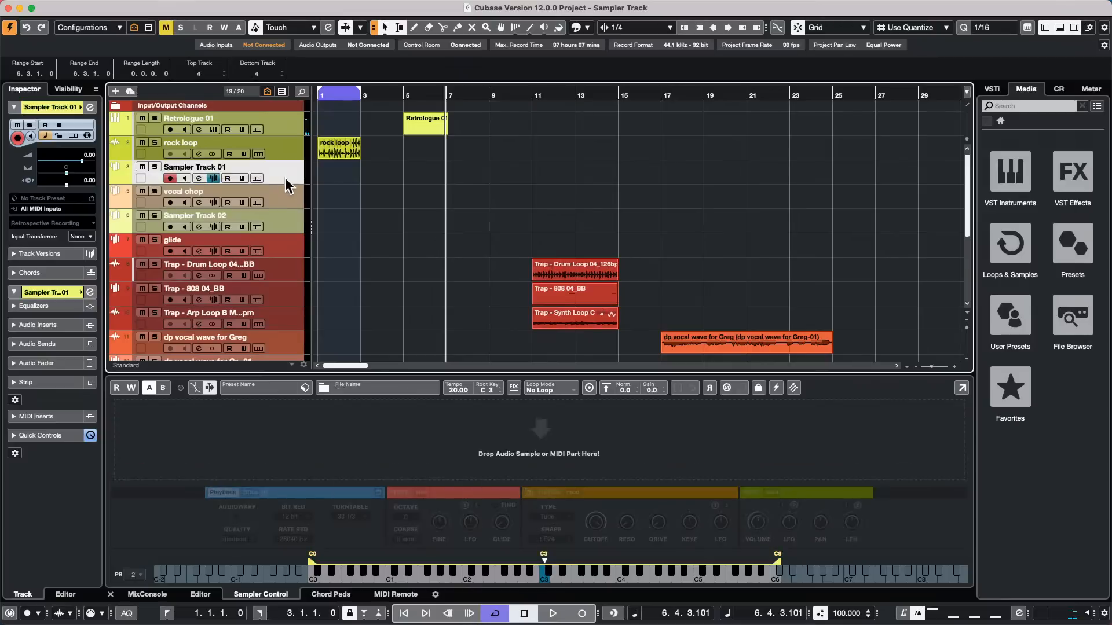
{"action": "left_click_drag", "start_coordinate": [431, 132], "coordinate": [516, 389]}
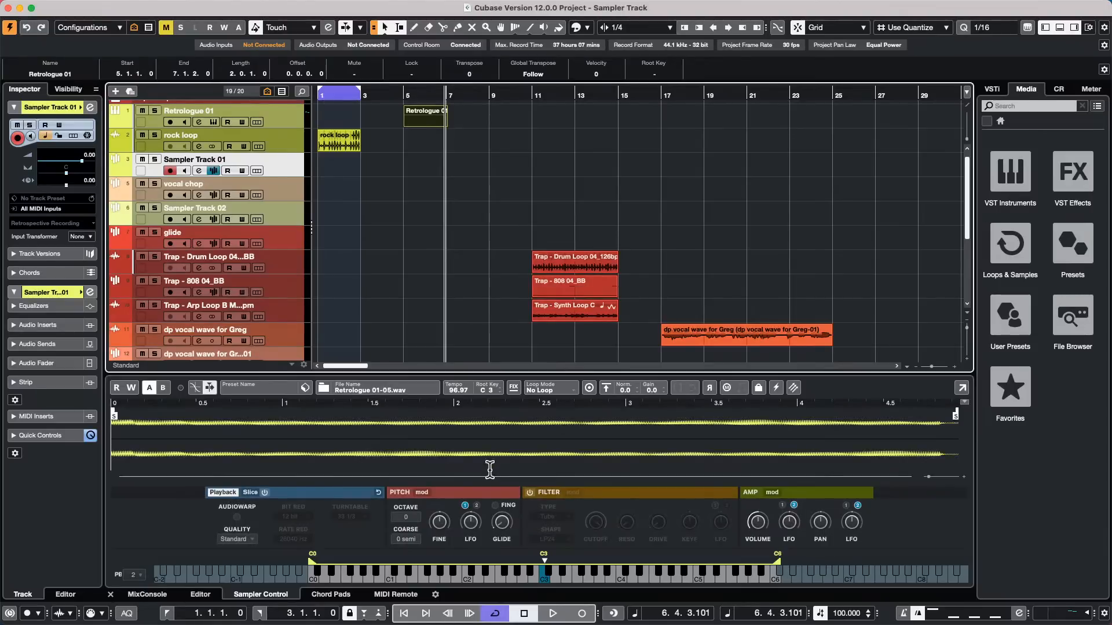
{"action": "left_click", "coordinate": [530, 492]}
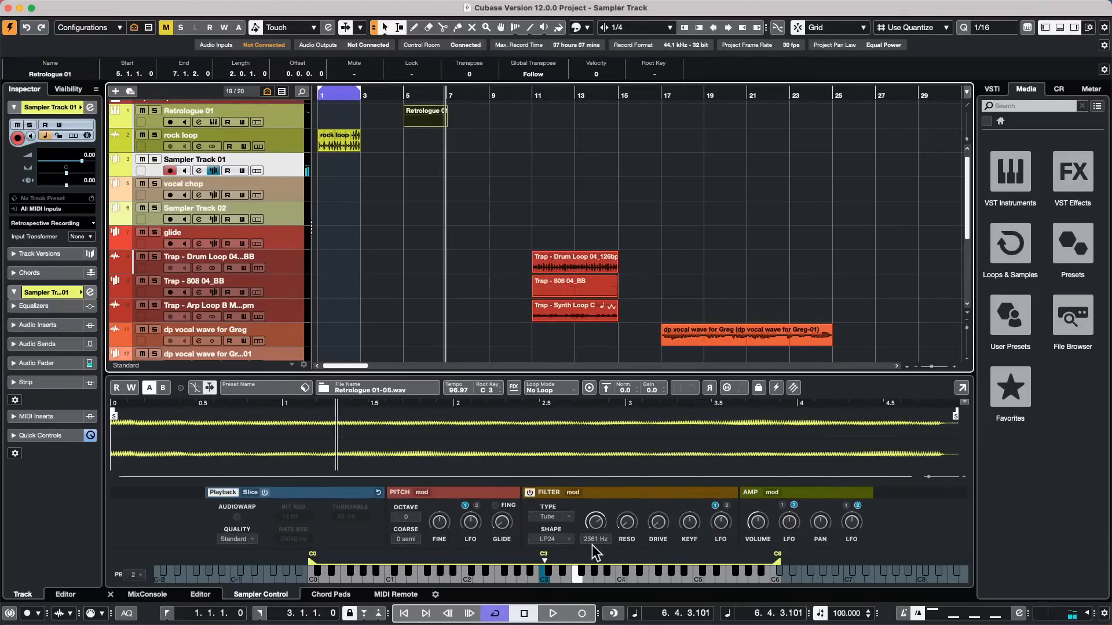
Show the Control Room, raise the sampler filter's resonance, set the filter type to Classic, and adjust the cutoff.
{"action": "left_click", "coordinate": [1057, 90]}
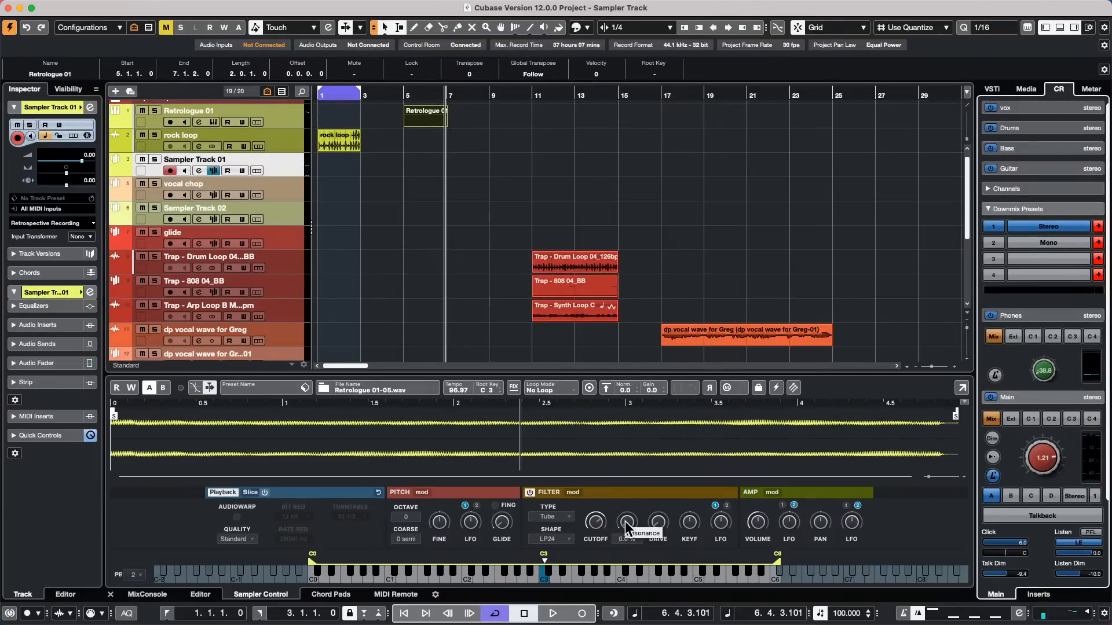
{"action": "left_click_drag", "start_coordinate": [625, 521], "coordinate": [629, 451]}
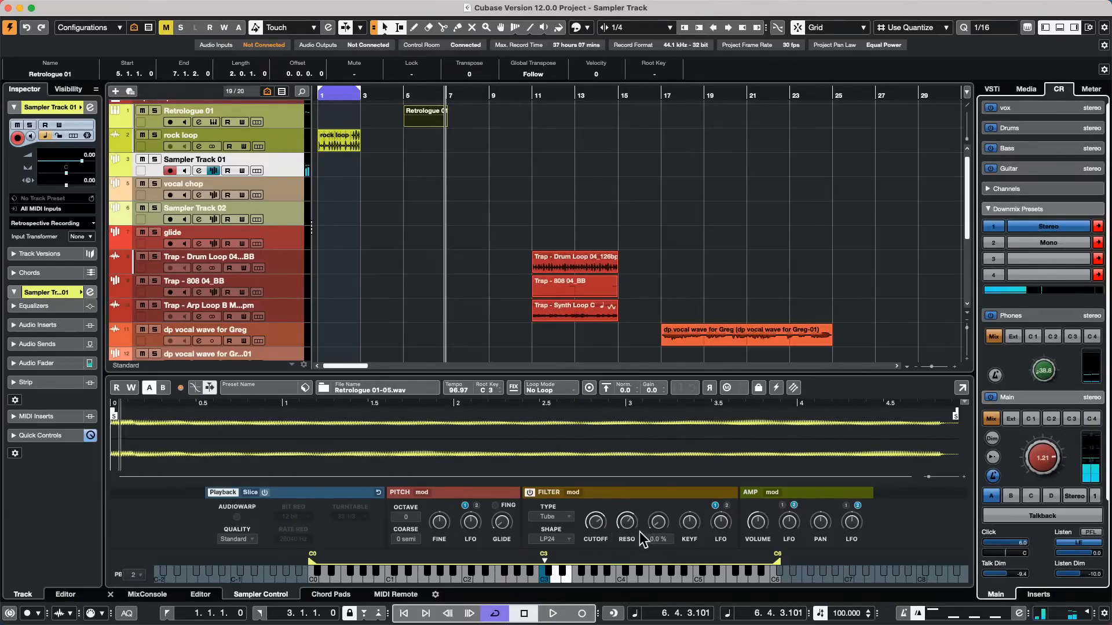
{"action": "left_click", "coordinate": [542, 517]}
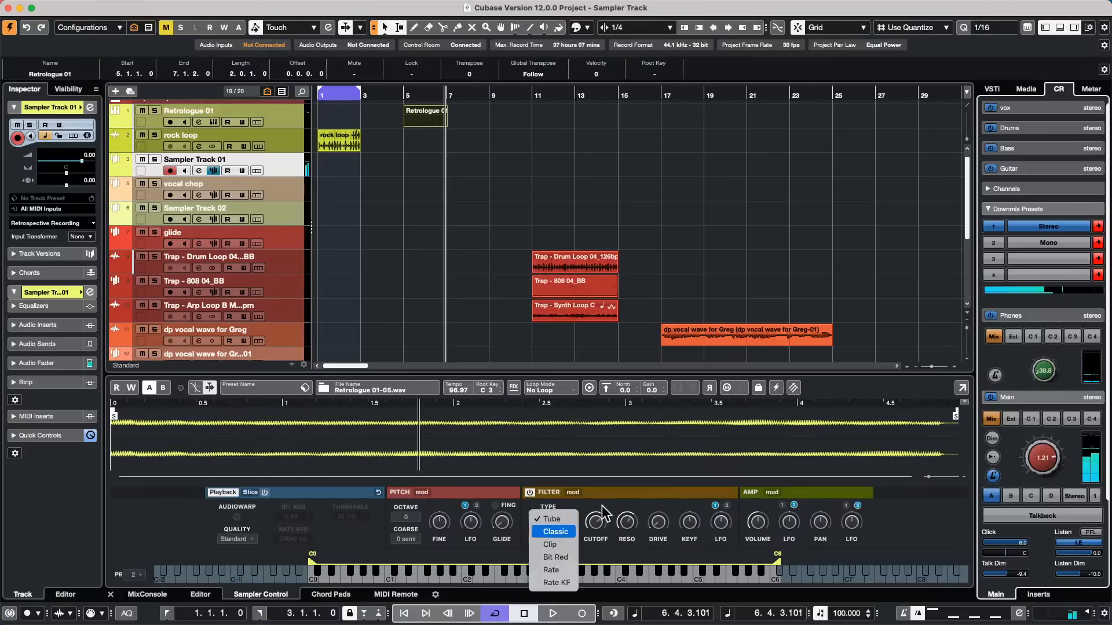
{"action": "left_click", "coordinate": [547, 515]}
{"action": "left_click_drag", "start_coordinate": [590, 526], "coordinate": [576, 558]}
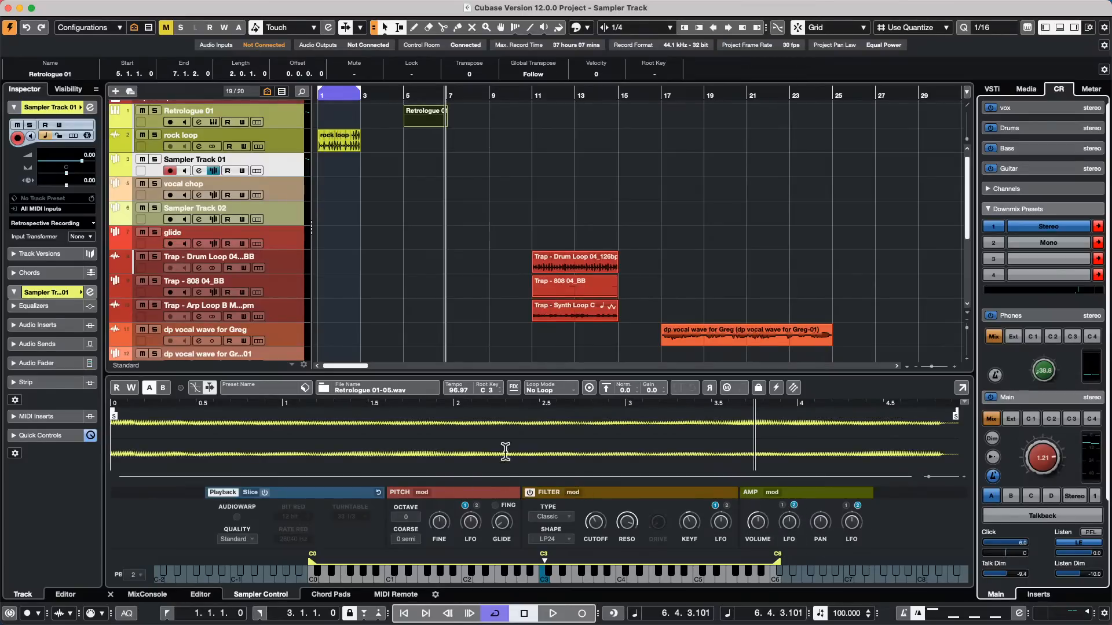
Show the sampler's filter envelope in an enlarged Sampler Control zone and adjust the filter cutoff.
{"action": "left_click", "coordinate": [574, 493]}
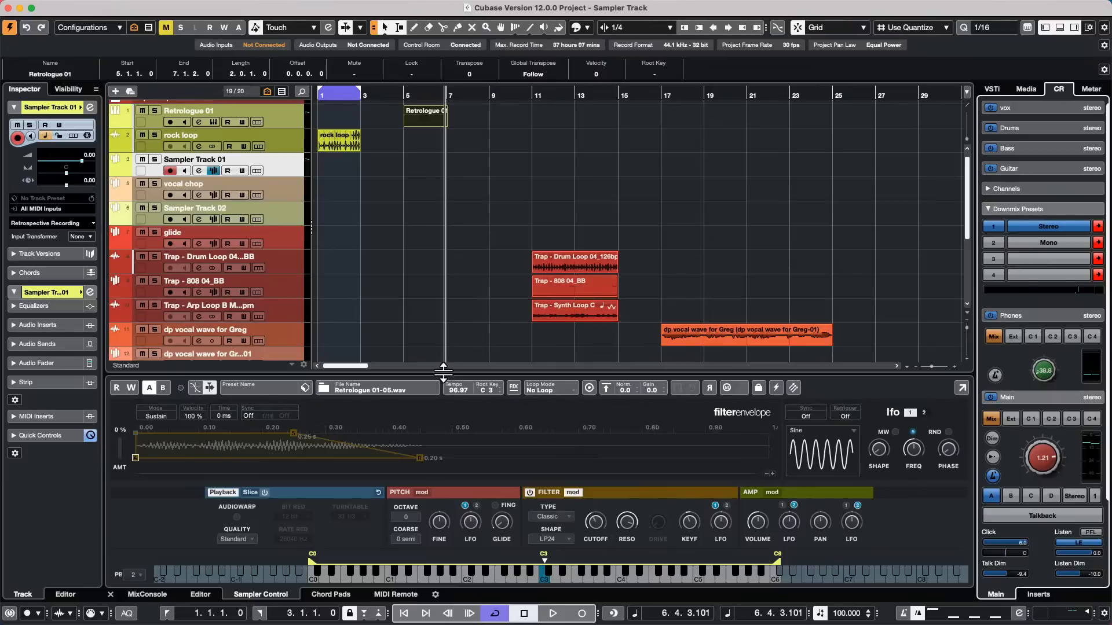
{"action": "left_click_drag", "start_coordinate": [445, 377], "coordinate": [443, 251]}
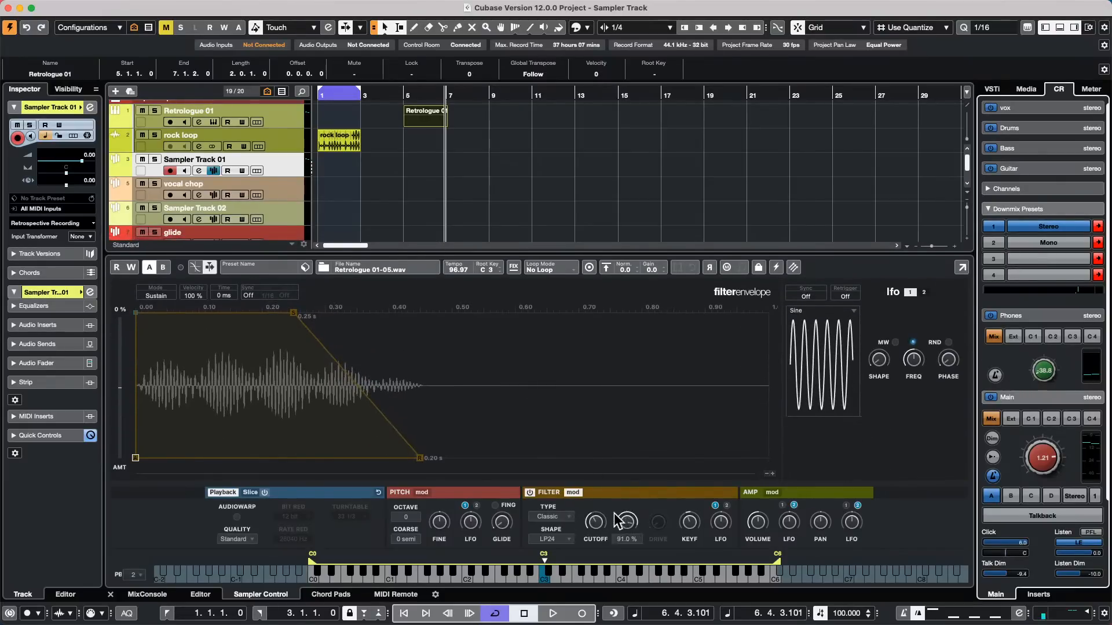
{"action": "mouse_move", "coordinate": [601, 528]}
{"action": "scroll", "coordinate": [601, 528], "scroll_direction": "up", "scroll_amount": 3}
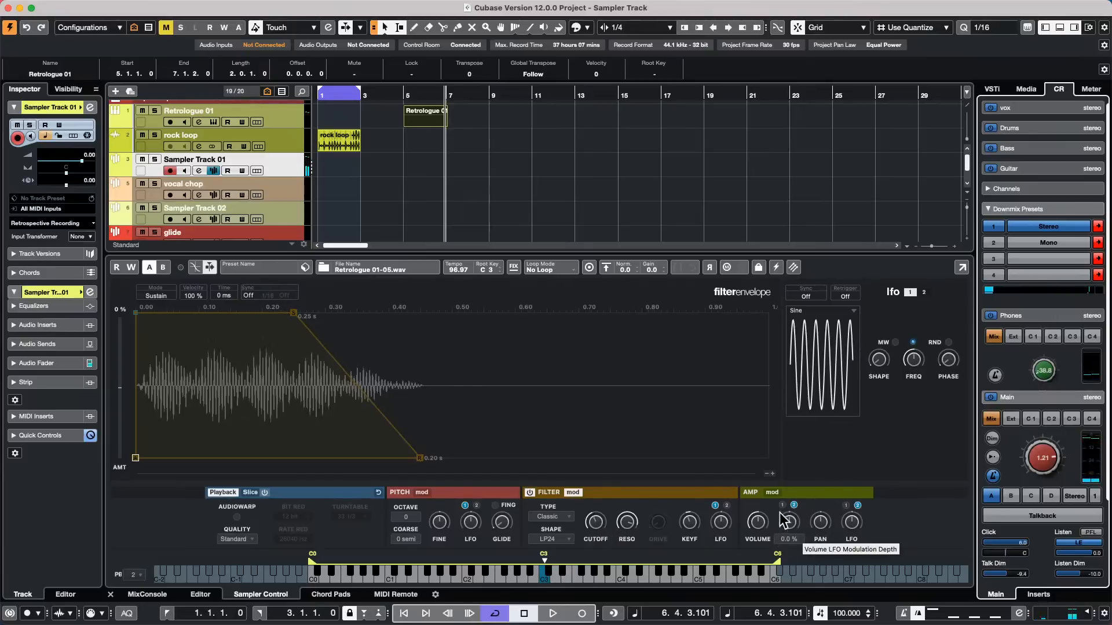
Show the sampler's amp envelope and raise the amp volume to about 5.2 dB.
{"action": "left_click", "coordinate": [779, 493]}
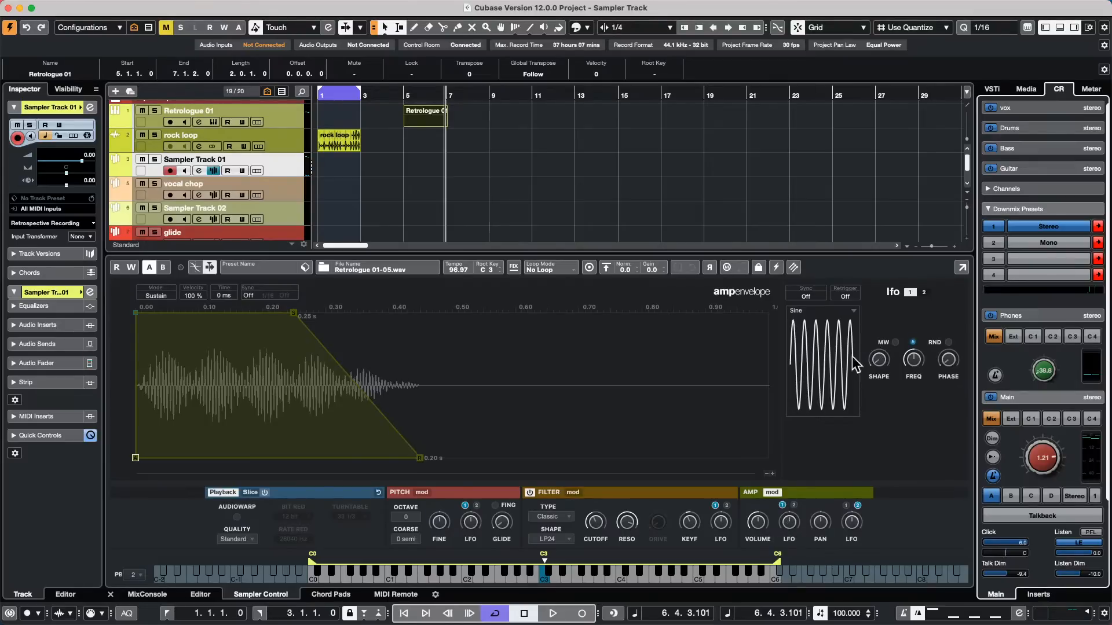
{"action": "left_click_drag", "start_coordinate": [758, 519], "coordinate": [759, 490]}
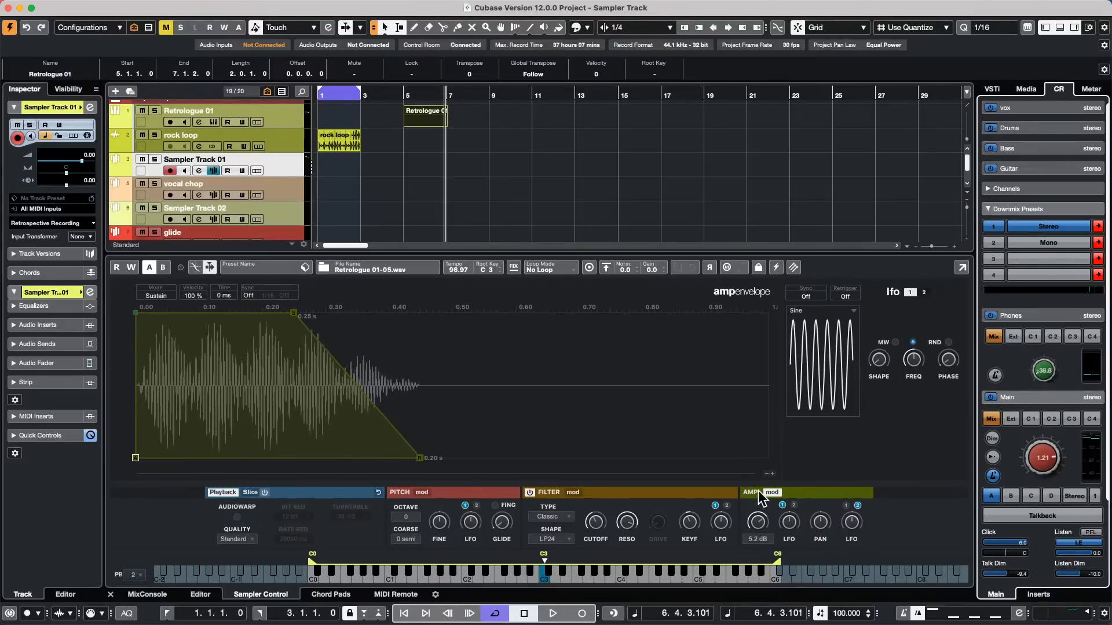
Alter the shape and lower the frequency of LFO 1's sine wave, and show LFO 2.
{"action": "left_click_drag", "start_coordinate": [902, 379], "coordinate": [882, 348]}
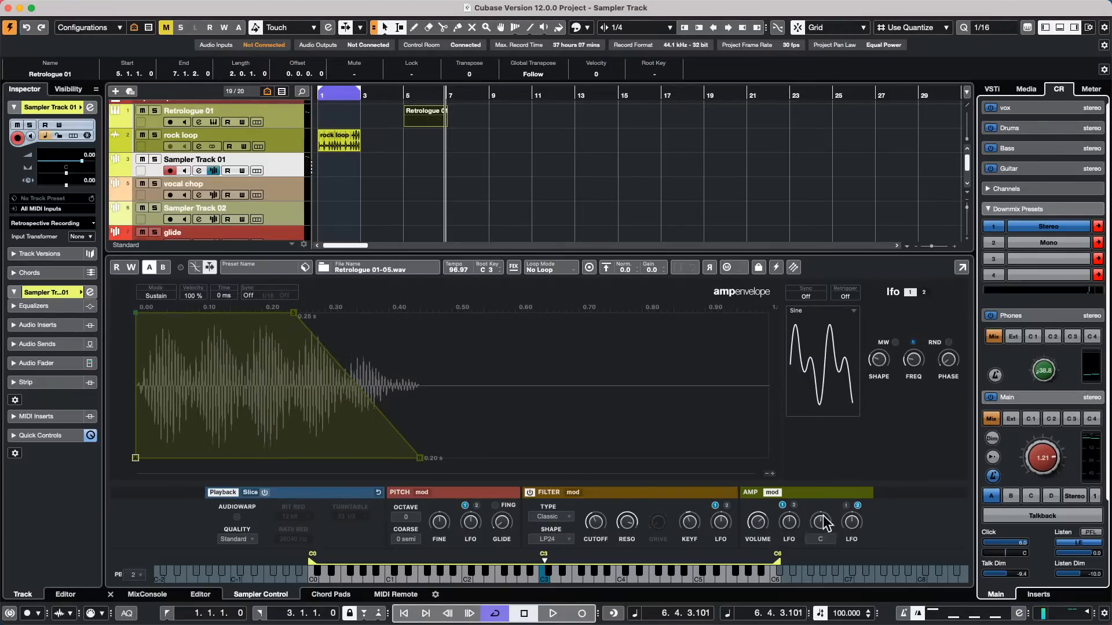
{"action": "left_click_drag", "start_coordinate": [886, 344], "coordinate": [911, 334]}
{"action": "left_click", "coordinate": [924, 293]}
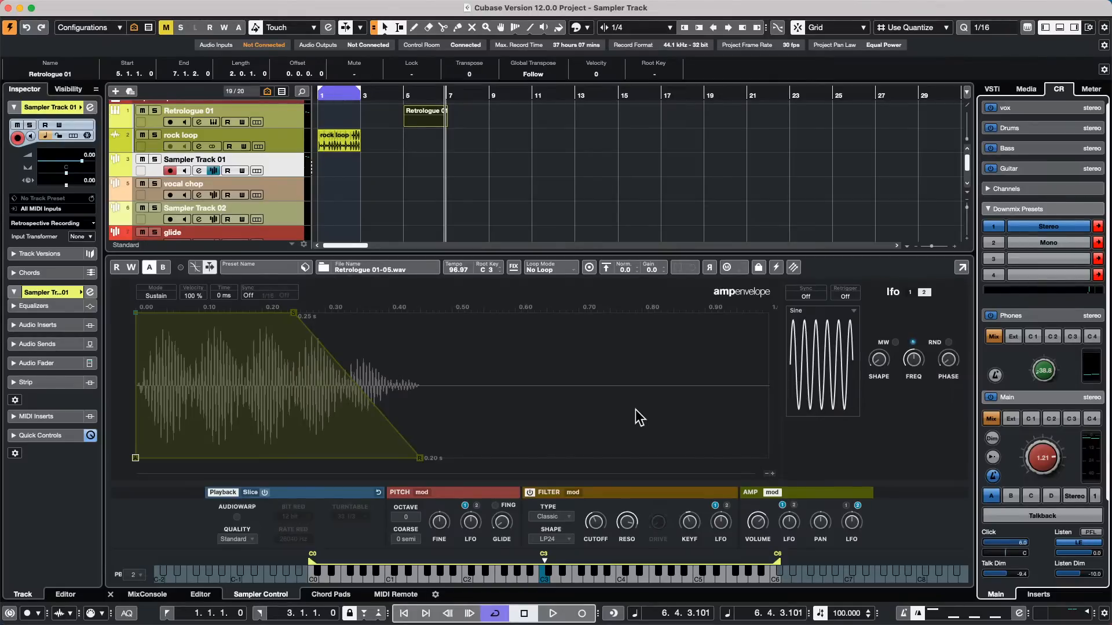
Bring up the Save Track Preset dialog for Sampler Track 01 and close it without saving a preset.
{"action": "mouse_move", "coordinate": [77, 9]}
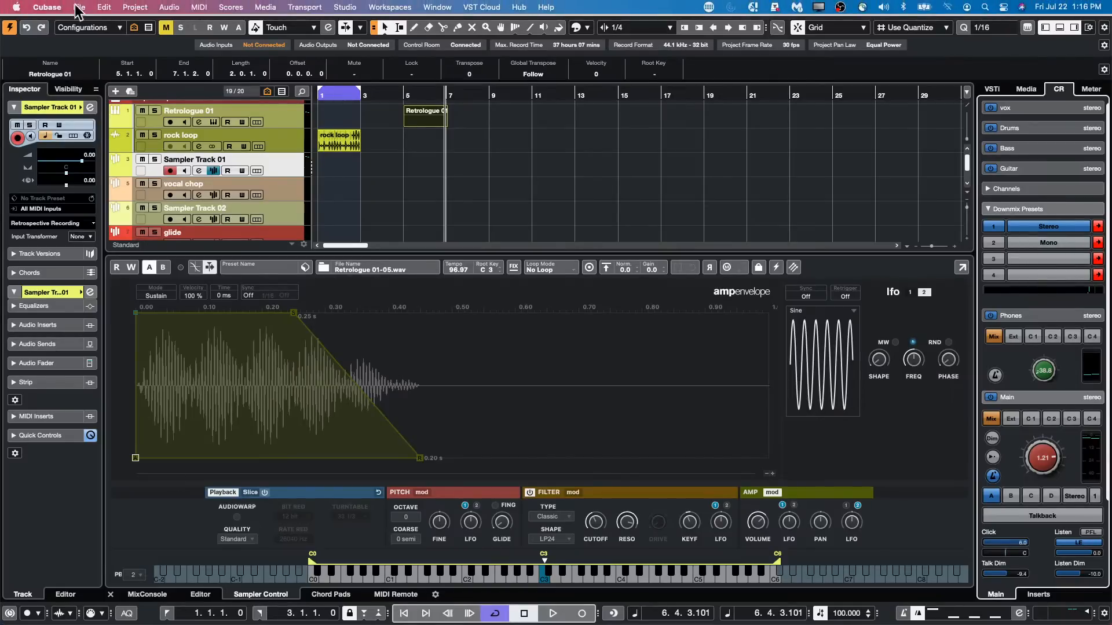
{"action": "left_click", "coordinate": [135, 7]}
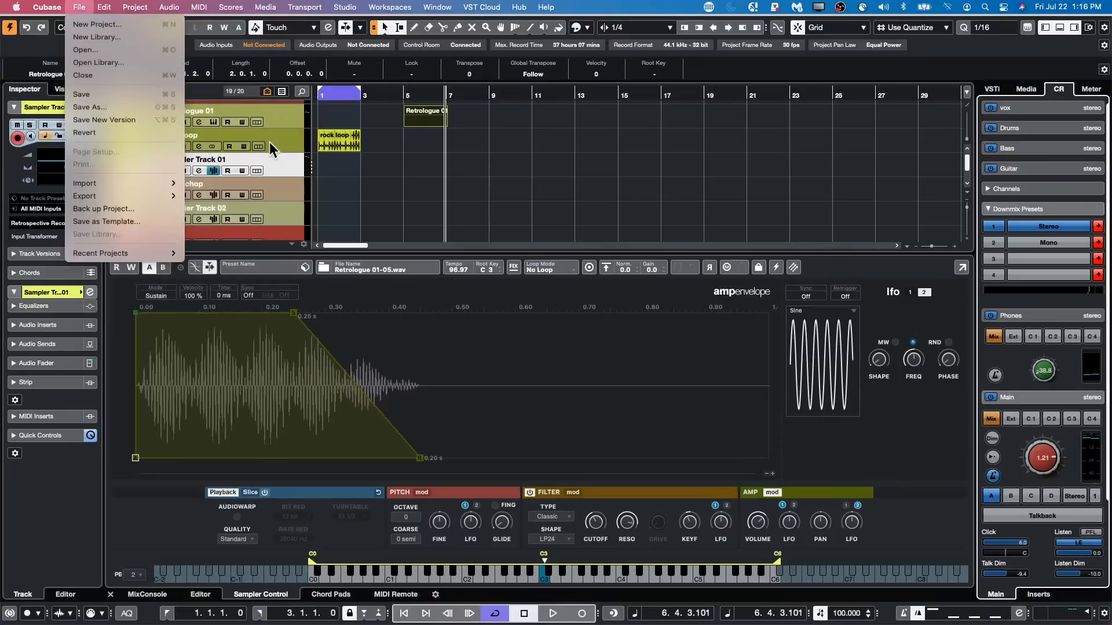
{"action": "left_click", "coordinate": [241, 177]}
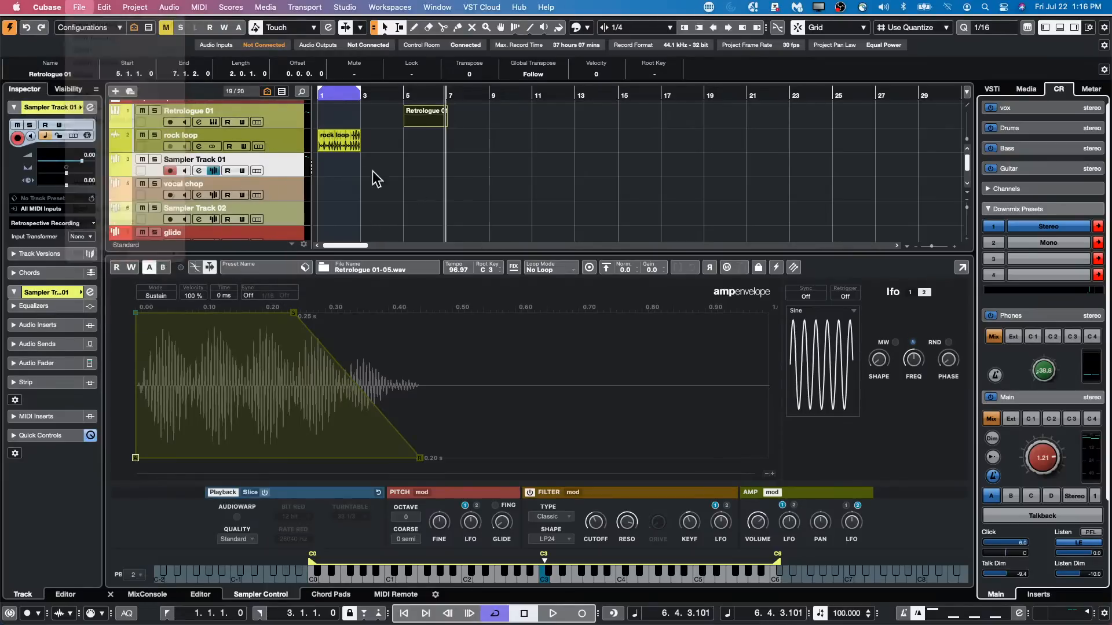
{"action": "right_click", "coordinate": [279, 162]}
{"action": "mouse_move", "coordinate": [292, 169]}
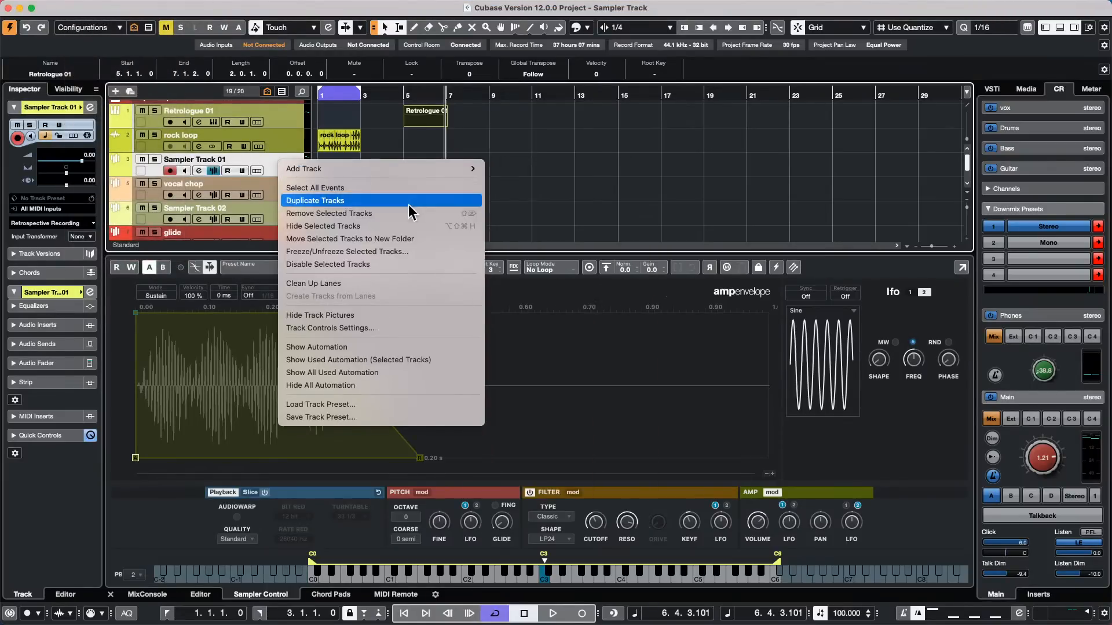
{"action": "left_click", "coordinate": [320, 417]}
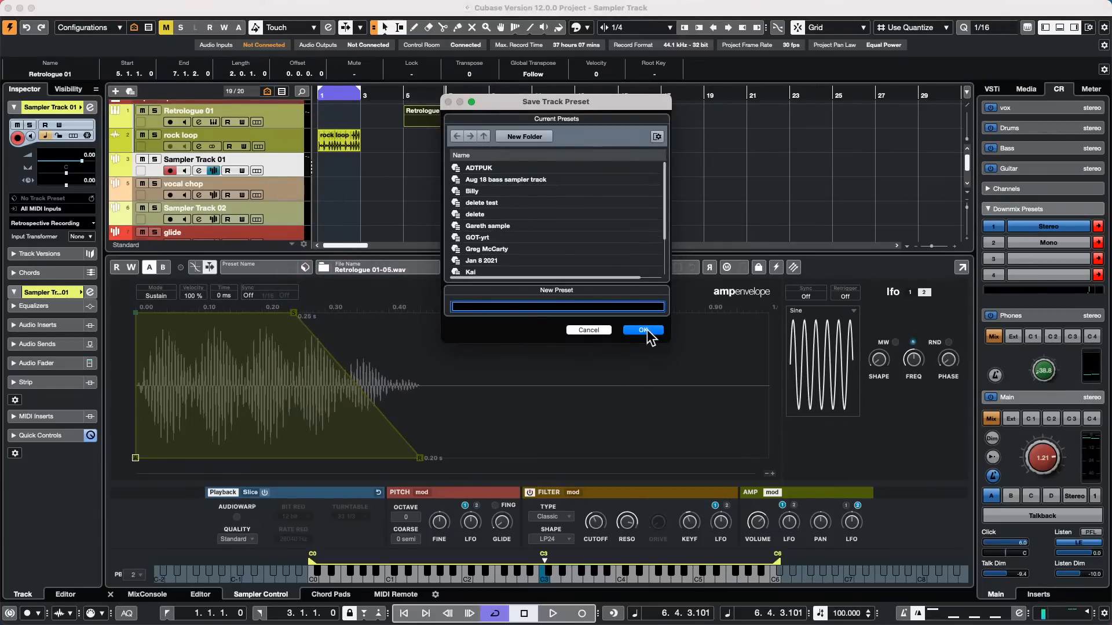
{"action": "left_click", "coordinate": [586, 328]}
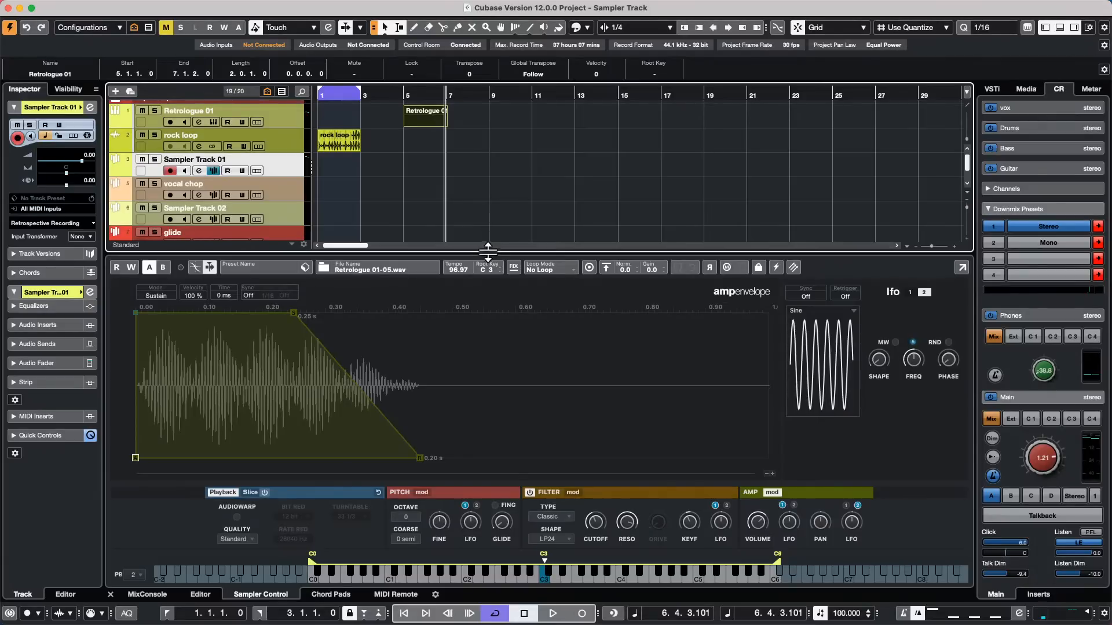
Enlarge the arrangement area and open the channel settings of the vocal chop track.
{"action": "left_click_drag", "start_coordinate": [488, 253], "coordinate": [497, 350]}
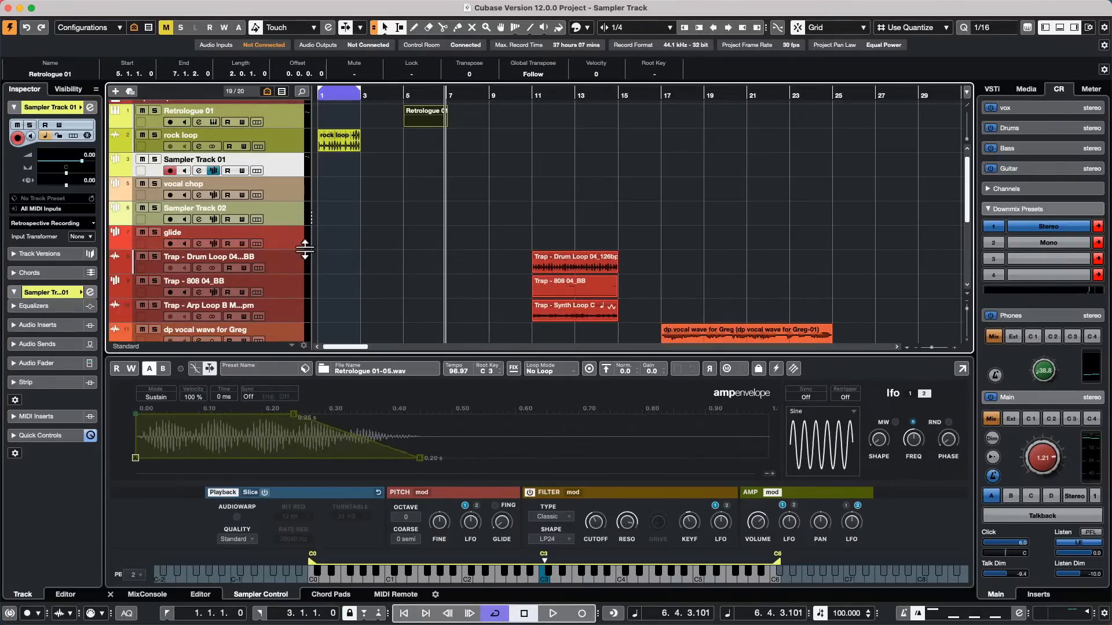
{"action": "left_click", "coordinate": [293, 189]}
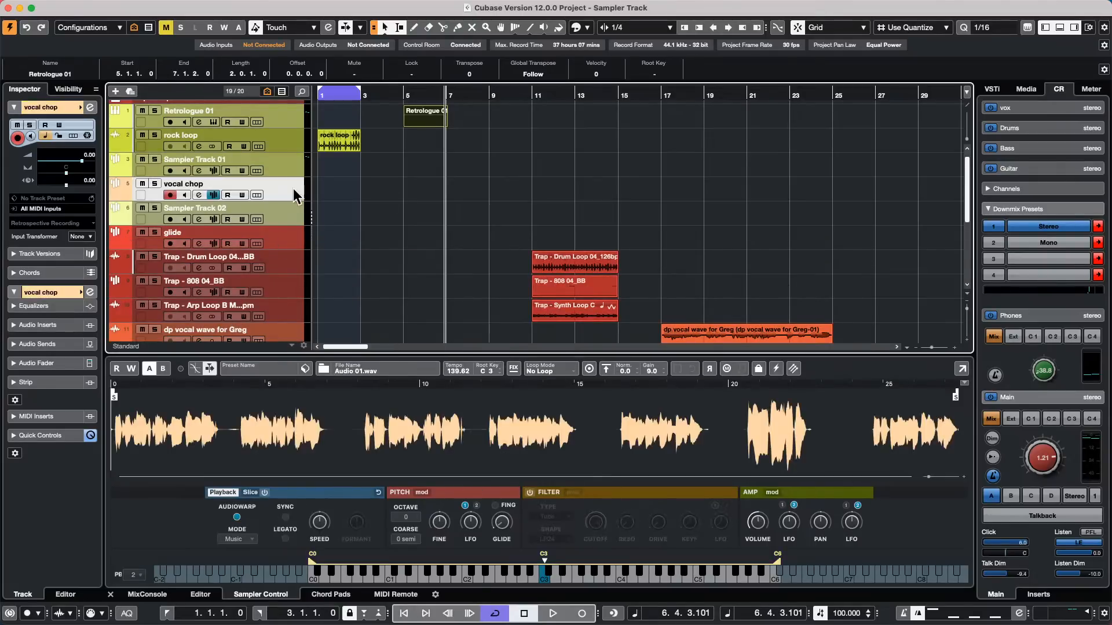
{"action": "left_click", "coordinate": [90, 108]}
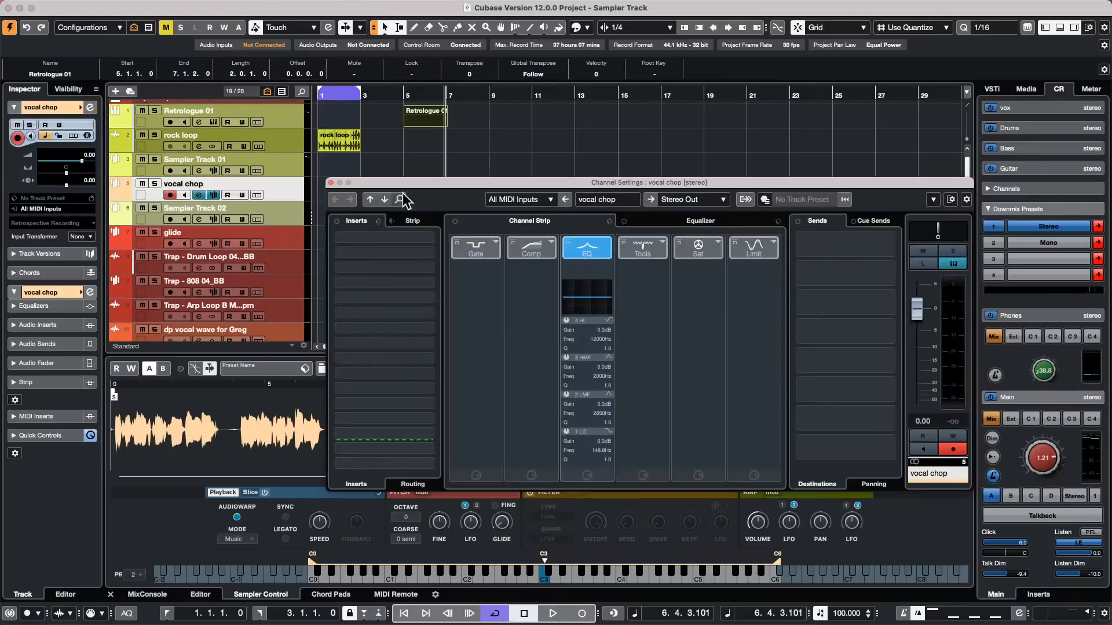
Load Noise Gate, Standard Compressor, DeEsser, Magneto II and Maximizer into the vocal chop channel strip.
{"action": "left_click", "coordinate": [491, 253]}
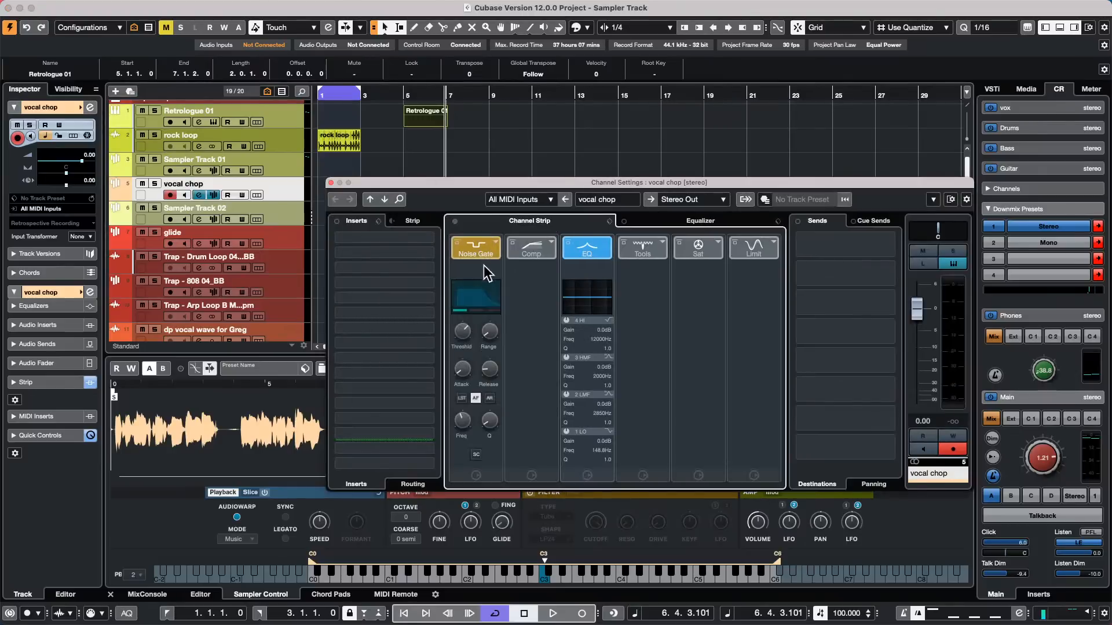
{"action": "left_click", "coordinate": [551, 243]}
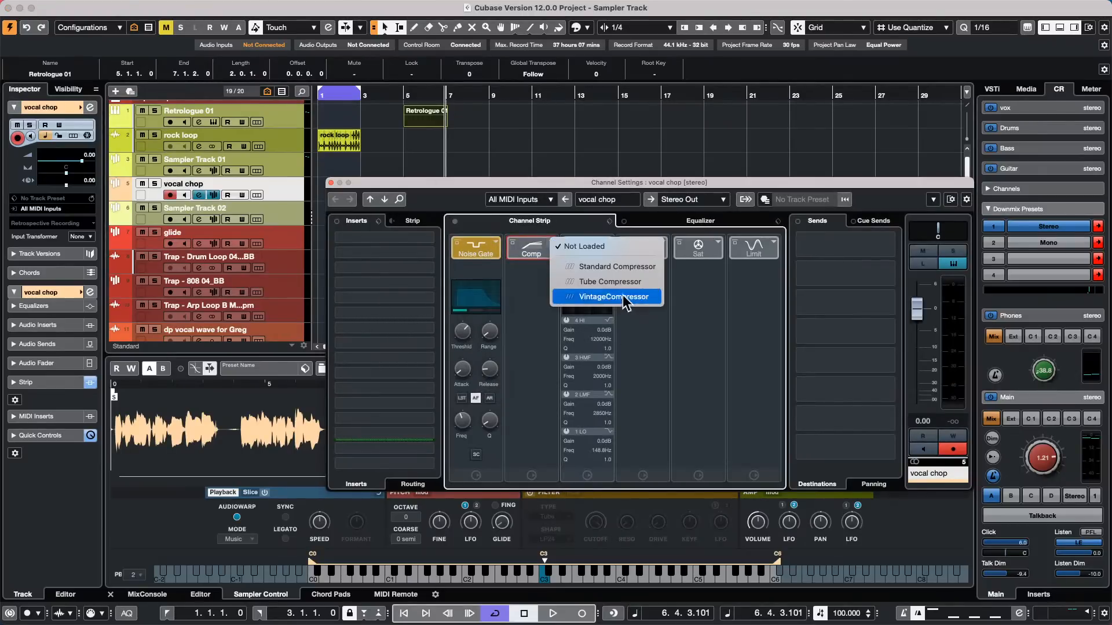
{"action": "left_click", "coordinate": [614, 267]}
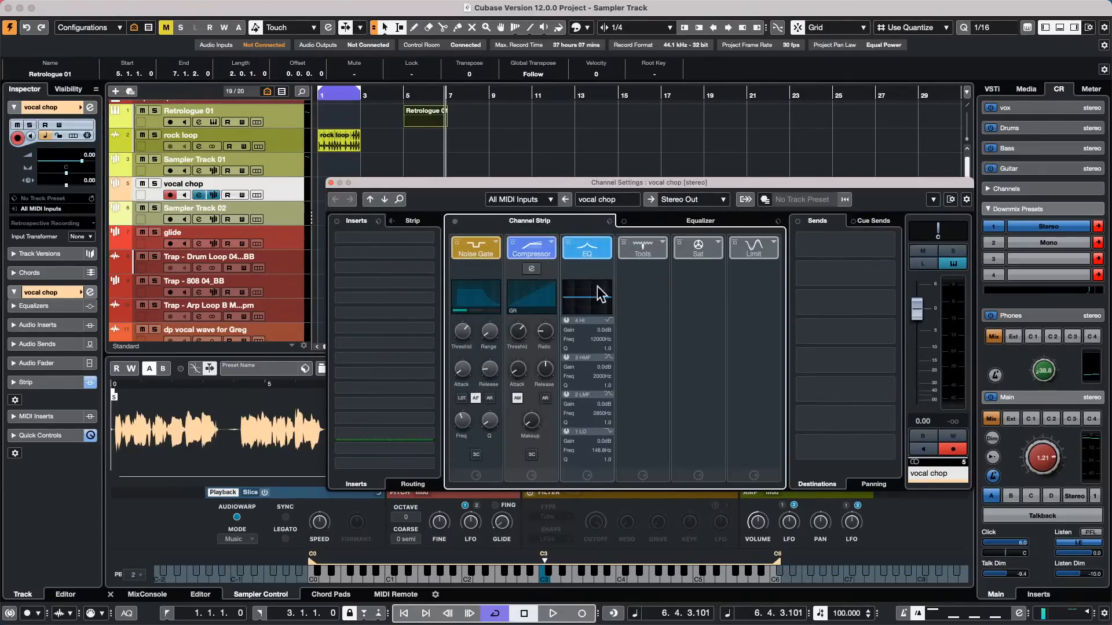
{"action": "left_click", "coordinate": [663, 244]}
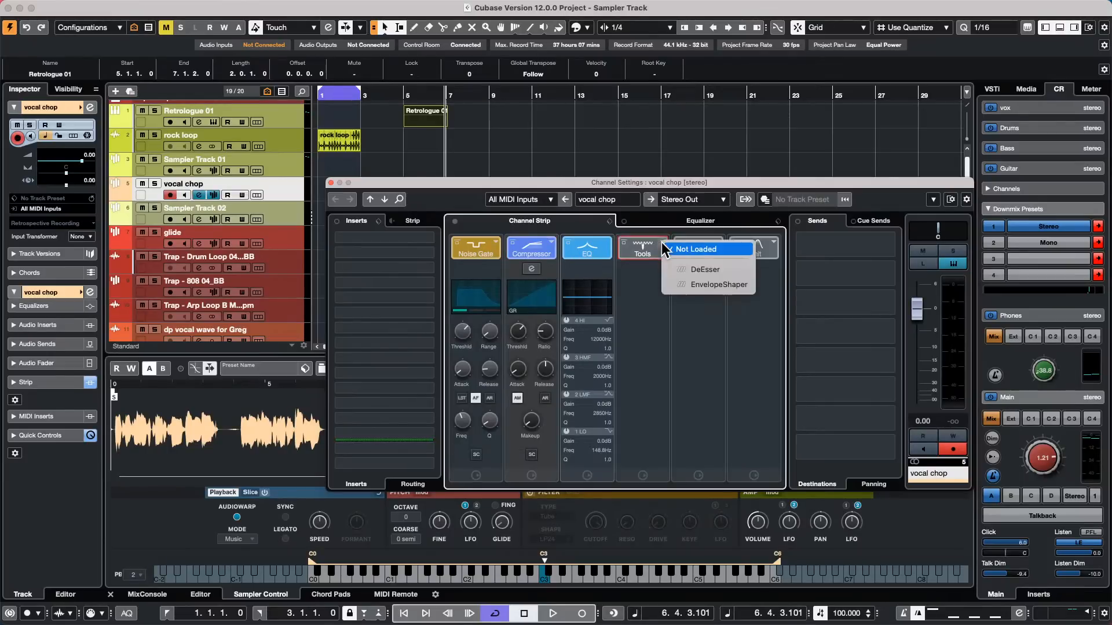
{"action": "left_click", "coordinate": [688, 270]}
{"action": "left_click", "coordinate": [707, 248]}
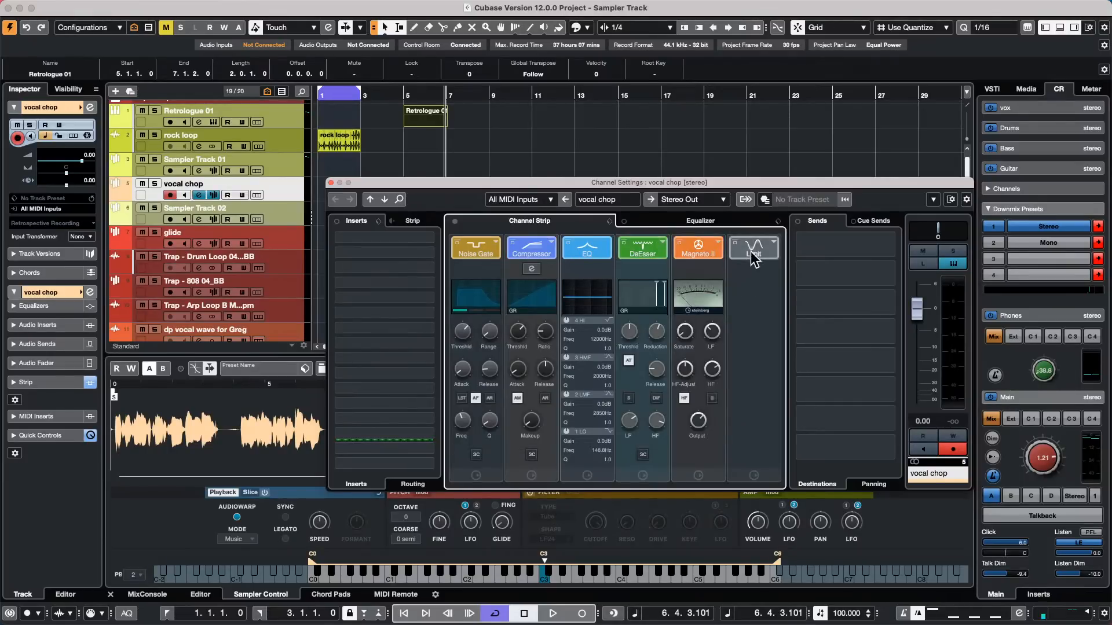
{"action": "left_click", "coordinate": [773, 243]}
{"action": "left_click", "coordinate": [791, 281]}
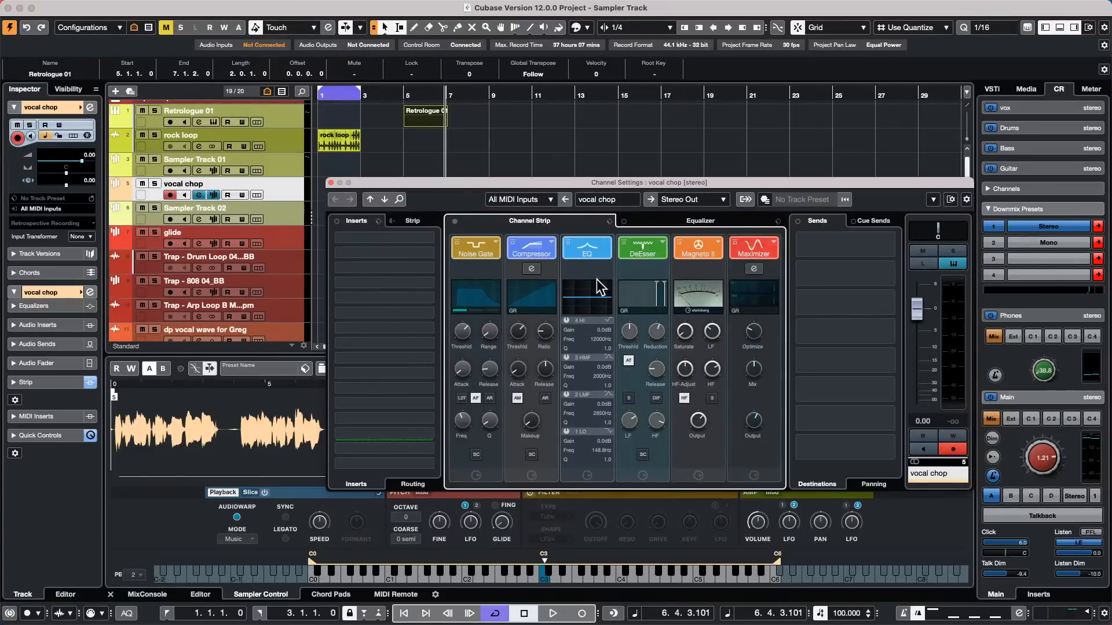
Boost the vocal chop EQ about 5.9 dB near 253 Hz, cut about 5.9 dB near 1201 Hz, and close the channel settings.
{"action": "left_click", "coordinate": [716, 221]}
{"action": "left_click", "coordinate": [589, 281]}
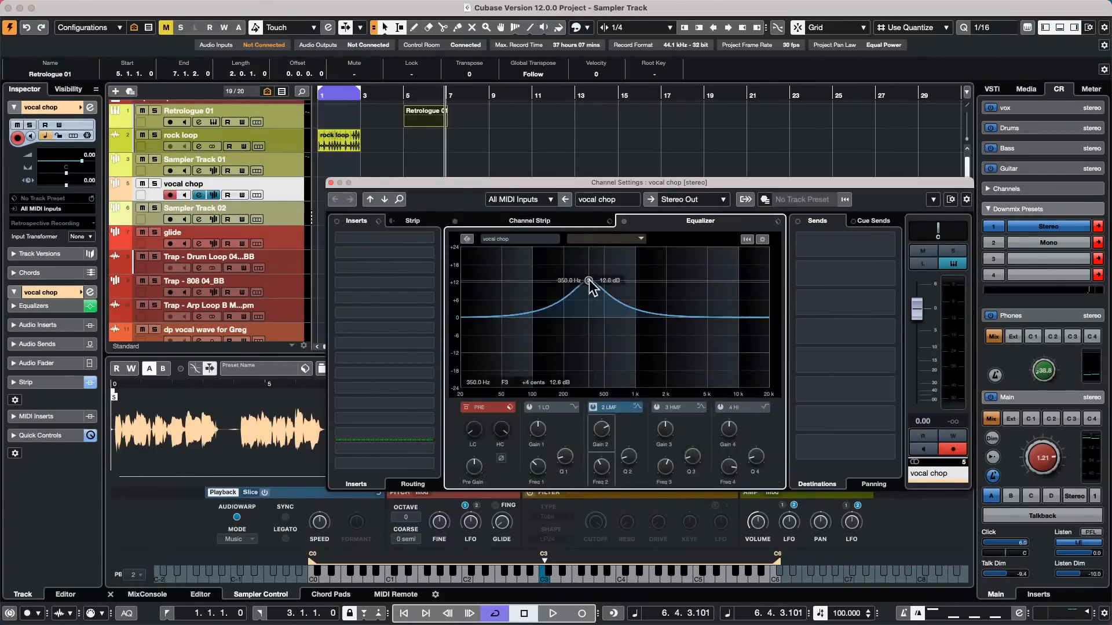
{"action": "left_click_drag", "start_coordinate": [589, 281], "coordinate": [592, 278]}
{"action": "left_click_drag", "start_coordinate": [646, 316], "coordinate": [643, 335]}
{"action": "left_click_drag", "start_coordinate": [592, 279], "coordinate": [574, 300]}
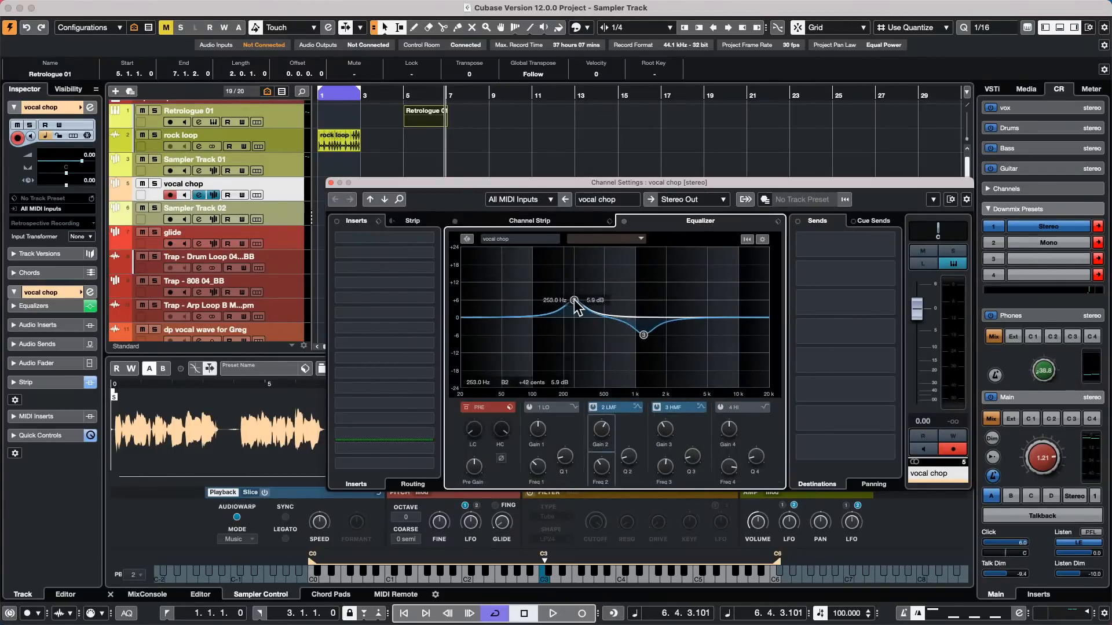
{"action": "left_click", "coordinate": [528, 221]}
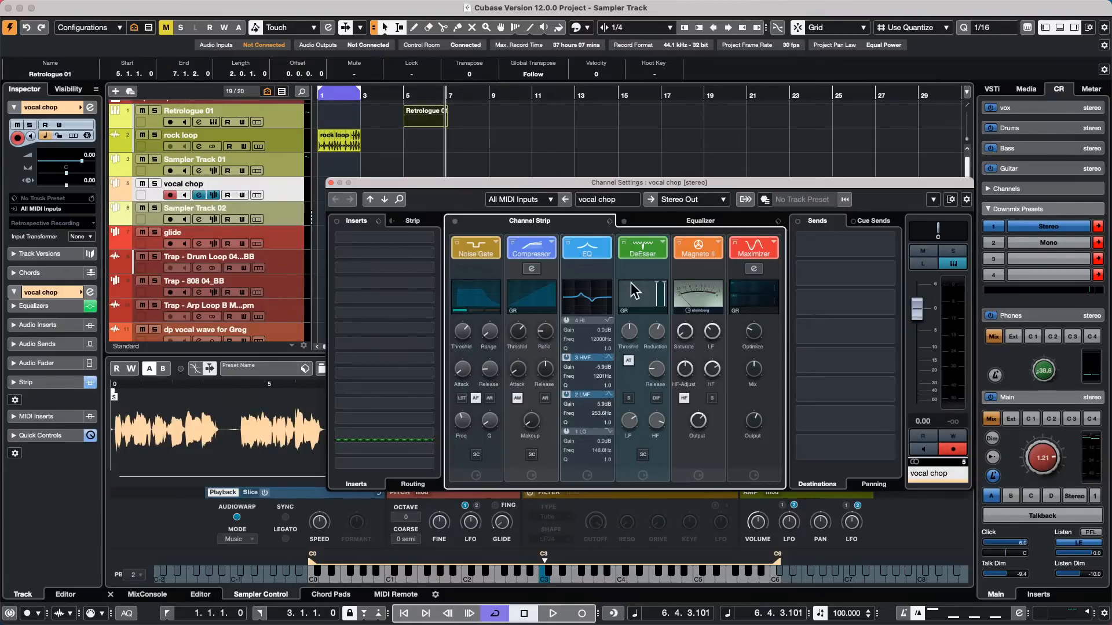
{"action": "left_click", "coordinate": [331, 182]}
Select the rock loop track and browse the media presets to the audio track presets.
{"action": "left_click", "coordinate": [294, 147]}
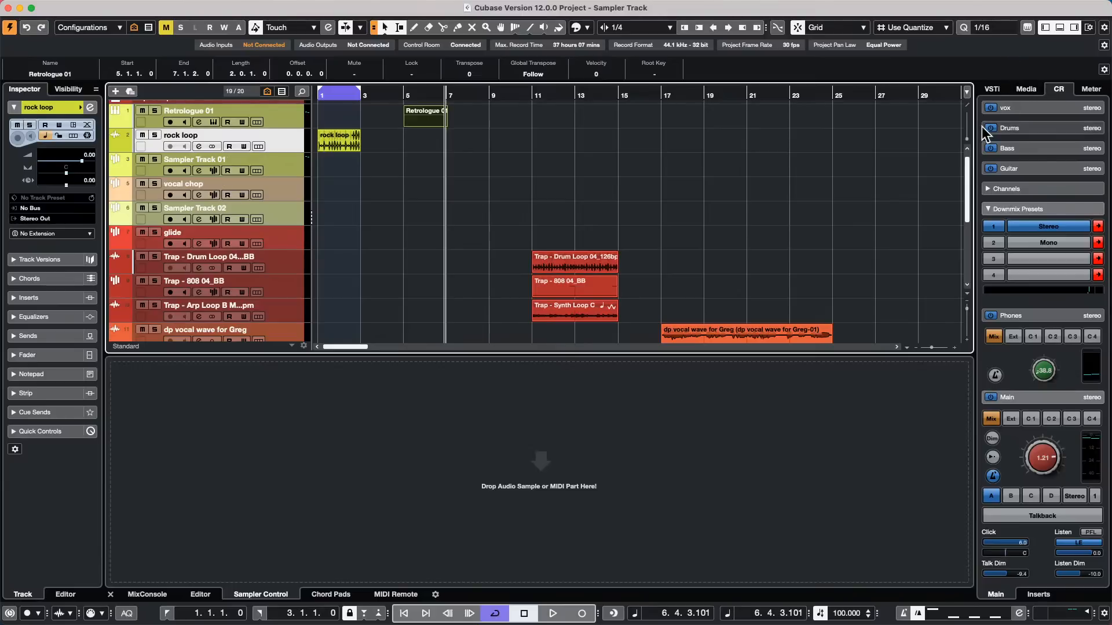
{"action": "left_click", "coordinate": [1034, 88]}
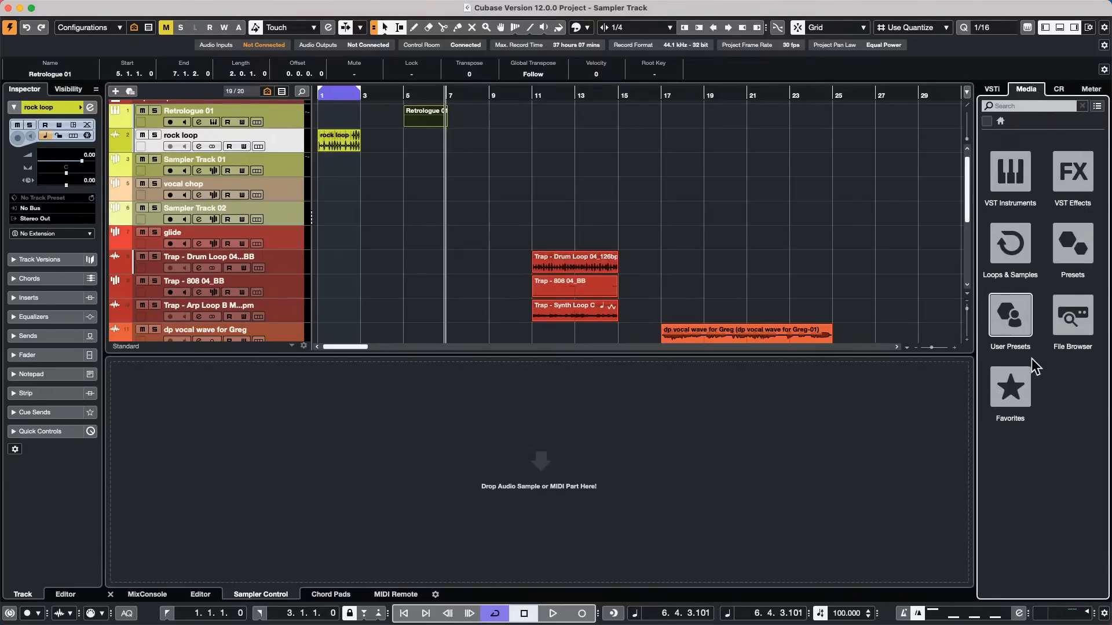
{"action": "left_click", "coordinate": [1072, 243]}
{"action": "left_click", "coordinate": [1004, 173]}
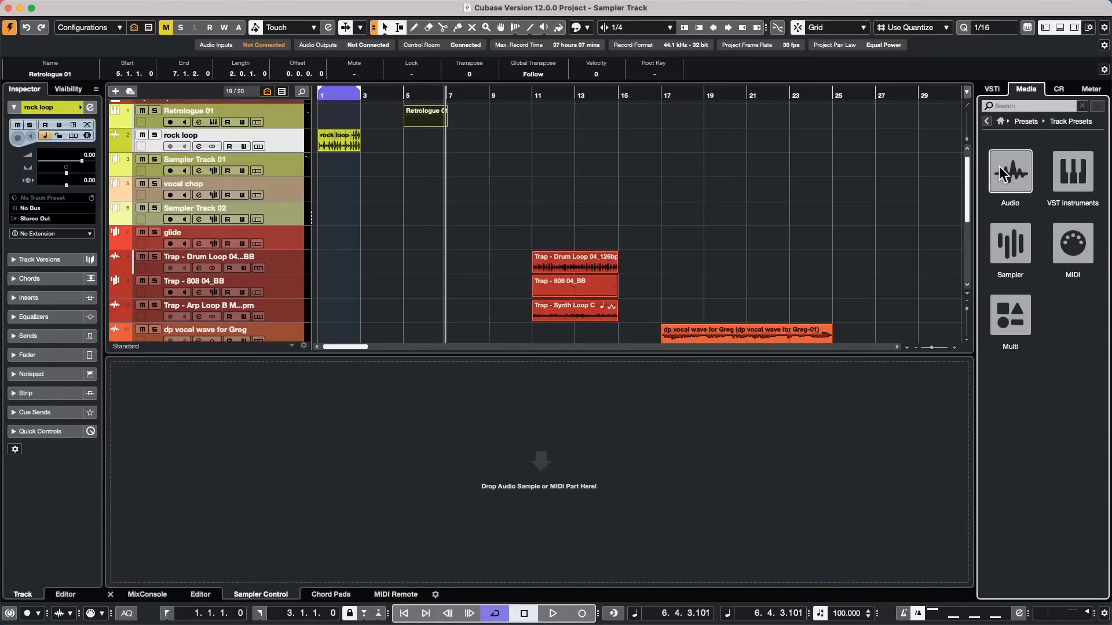
{"action": "left_click", "coordinate": [1004, 173]}
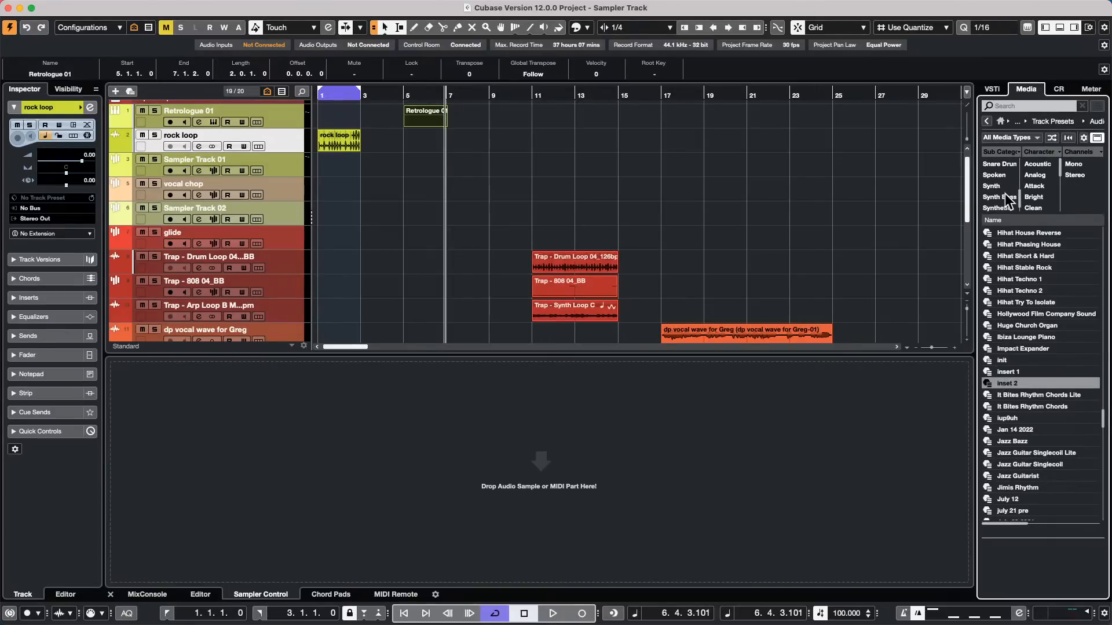
Change the preset browser's Sub Category filter column to Category and filter the audio track presets by Vocal.
{"action": "scroll", "coordinate": [1008, 201], "scroll_direction": "down", "scroll_amount": 1}
{"action": "scroll", "coordinate": [1008, 201], "scroll_direction": "down", "scroll_amount": 2}
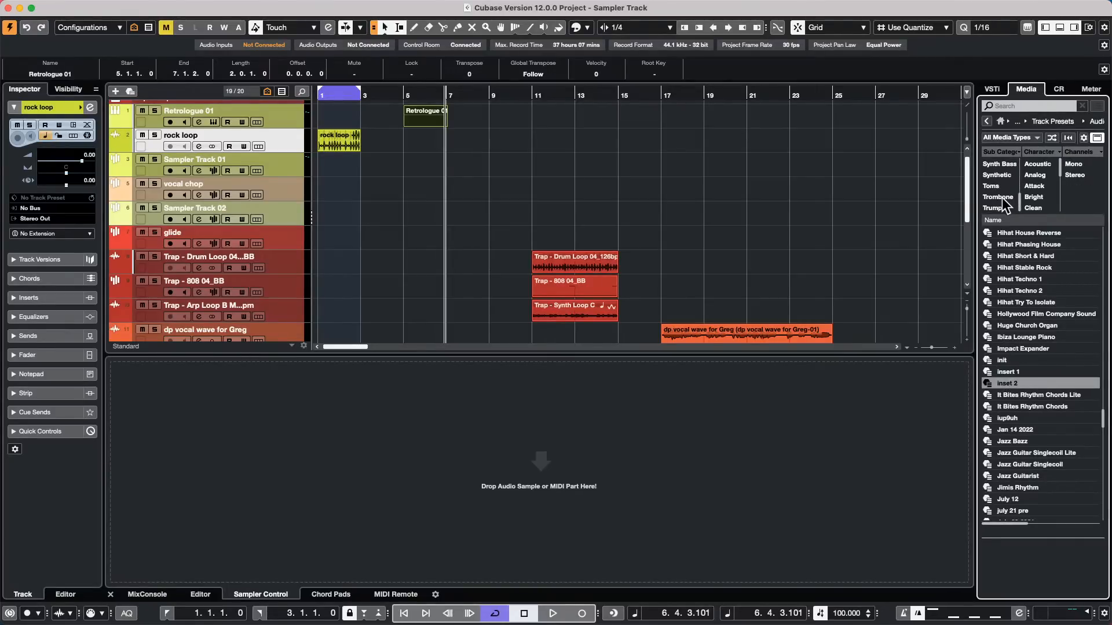
{"action": "left_click", "coordinate": [1014, 152]}
{"action": "mouse_move", "coordinate": [1017, 155]}
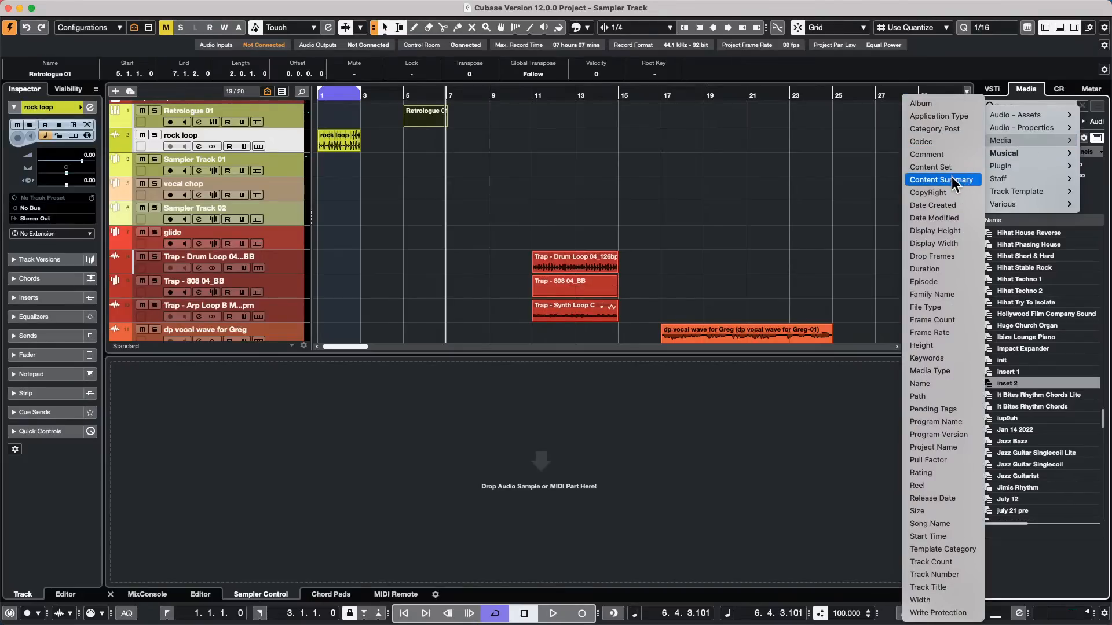
{"action": "left_click", "coordinate": [813, 154]}
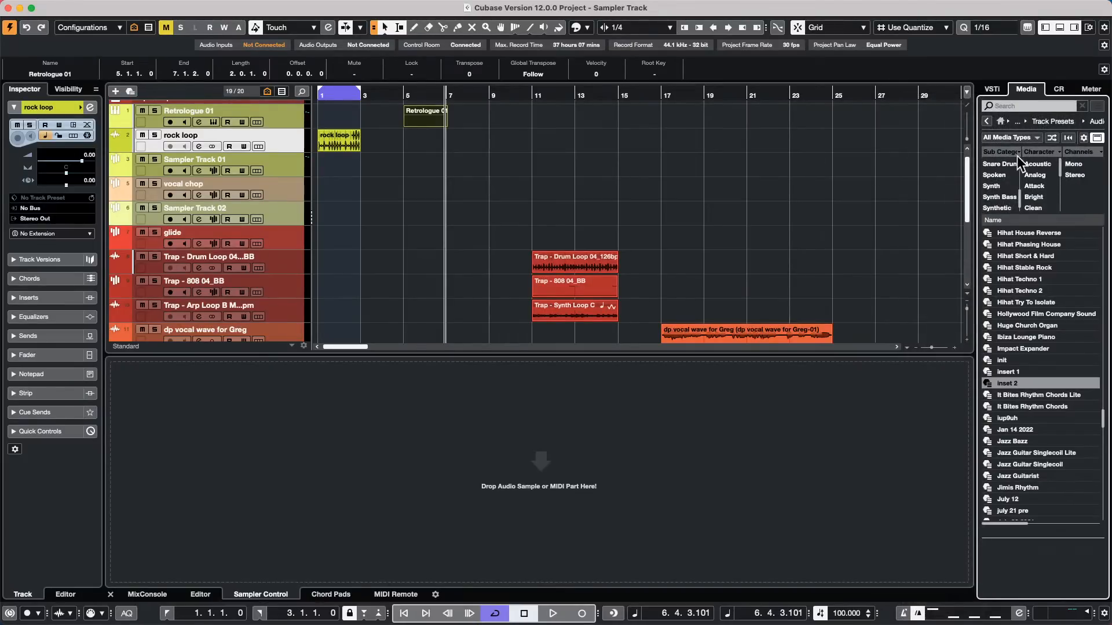
{"action": "left_click", "coordinate": [1020, 154]}
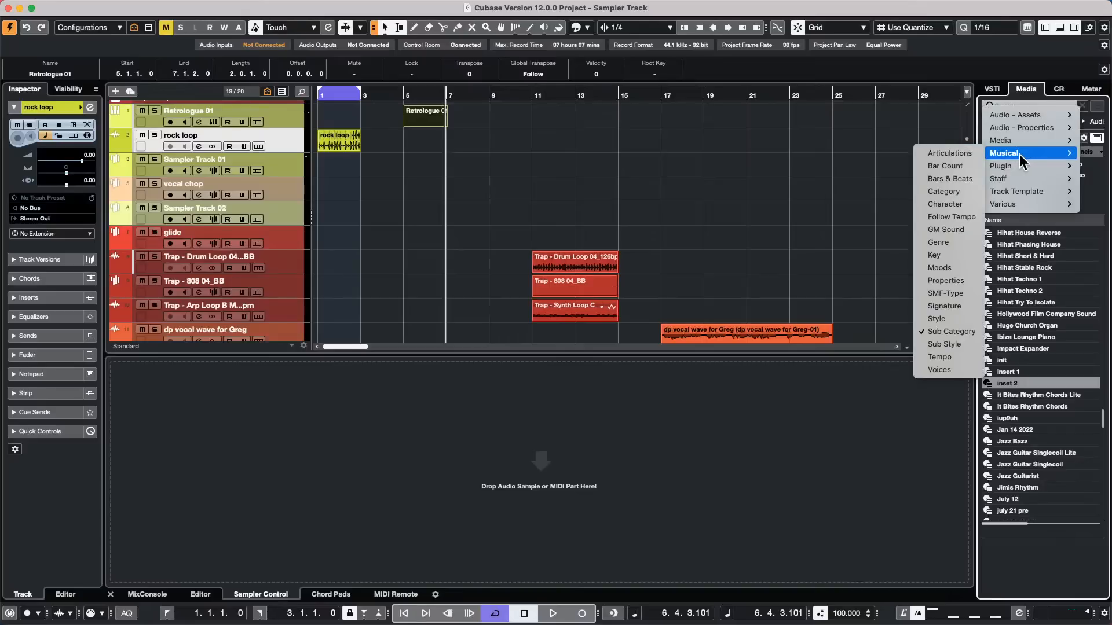
{"action": "left_click", "coordinate": [963, 191]}
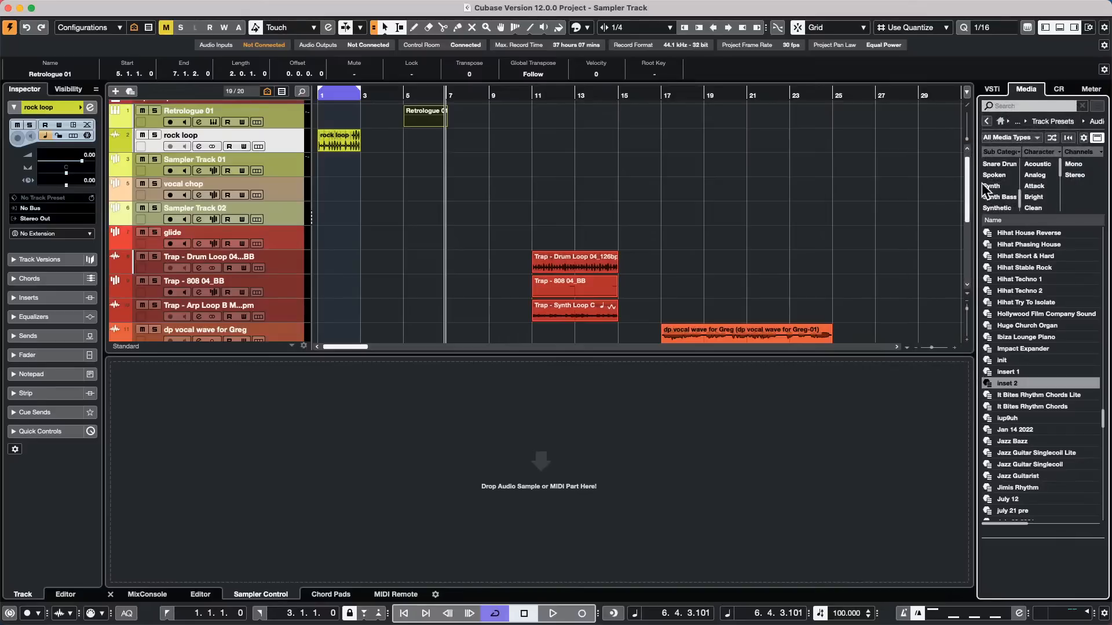
{"action": "left_click", "coordinate": [999, 197]}
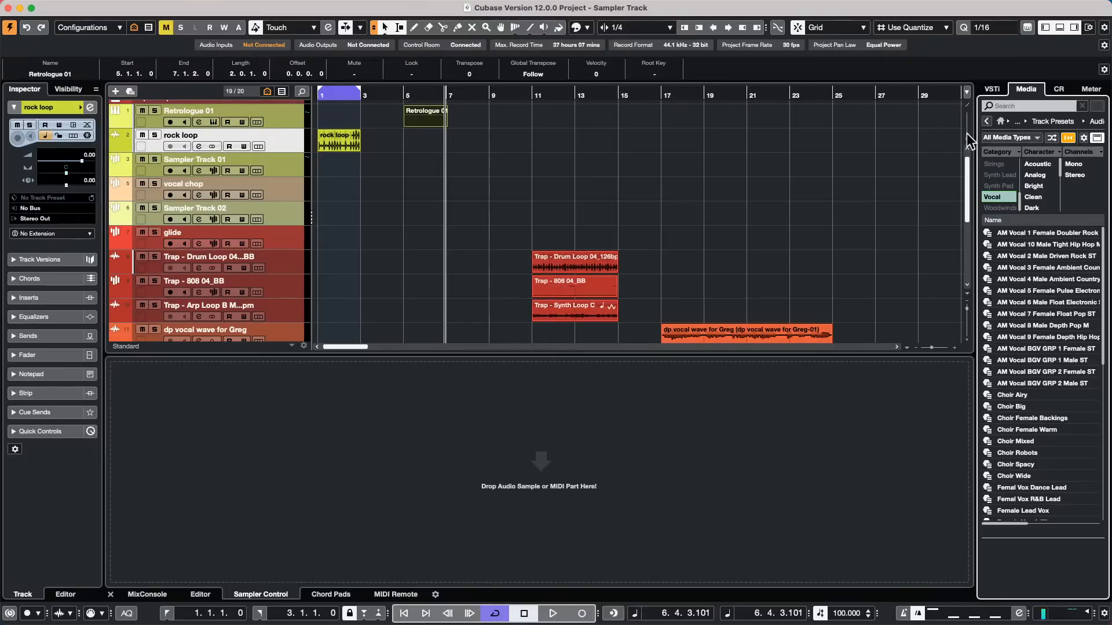
Leave the track presets for the media home page and open the File Browser.
{"action": "left_click", "coordinate": [986, 122]}
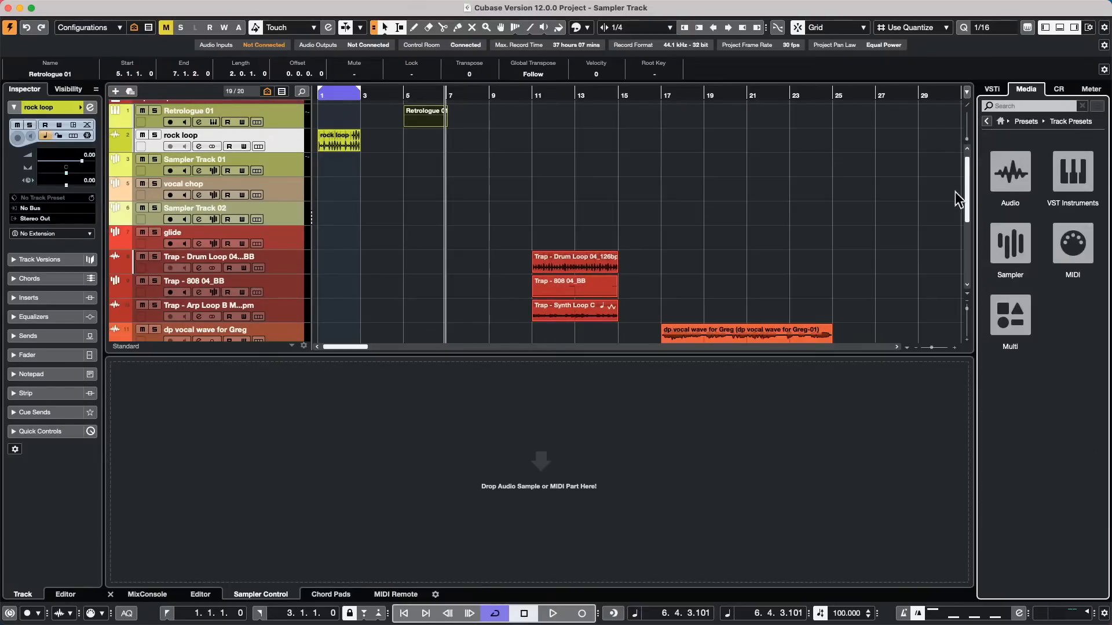
{"action": "left_click", "coordinate": [986, 121]}
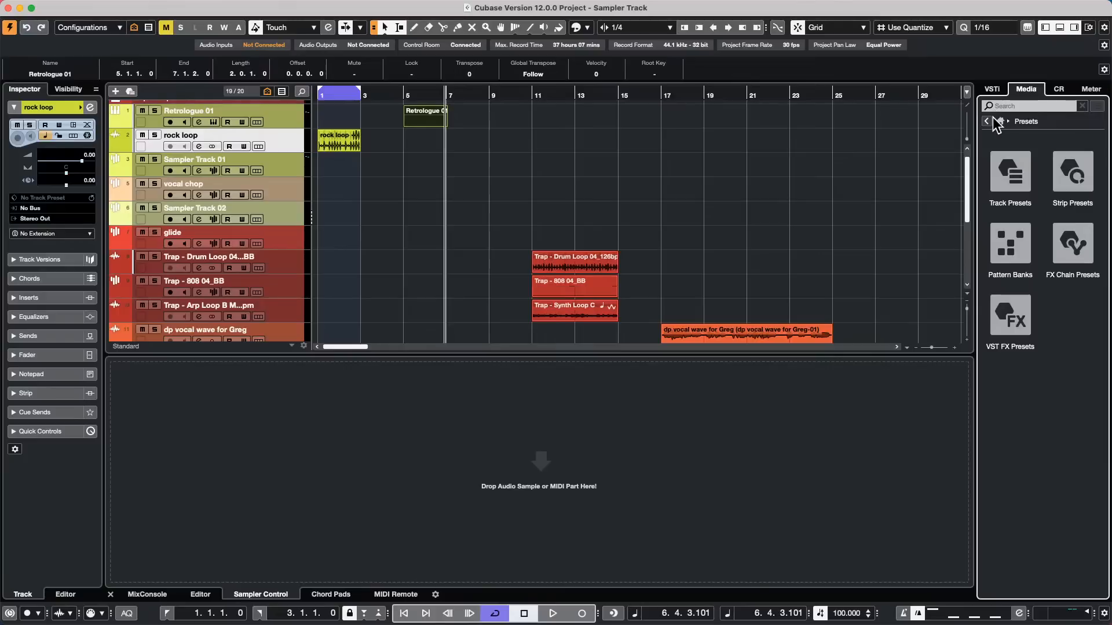
{"action": "left_click", "coordinate": [988, 121]}
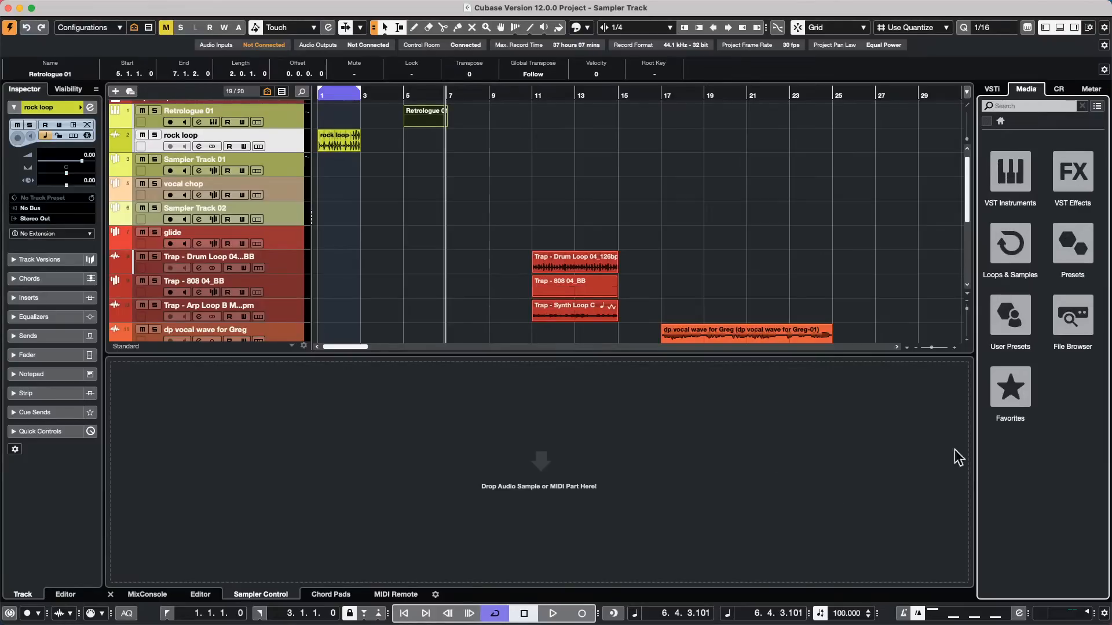
{"action": "left_click", "coordinate": [1064, 320]}
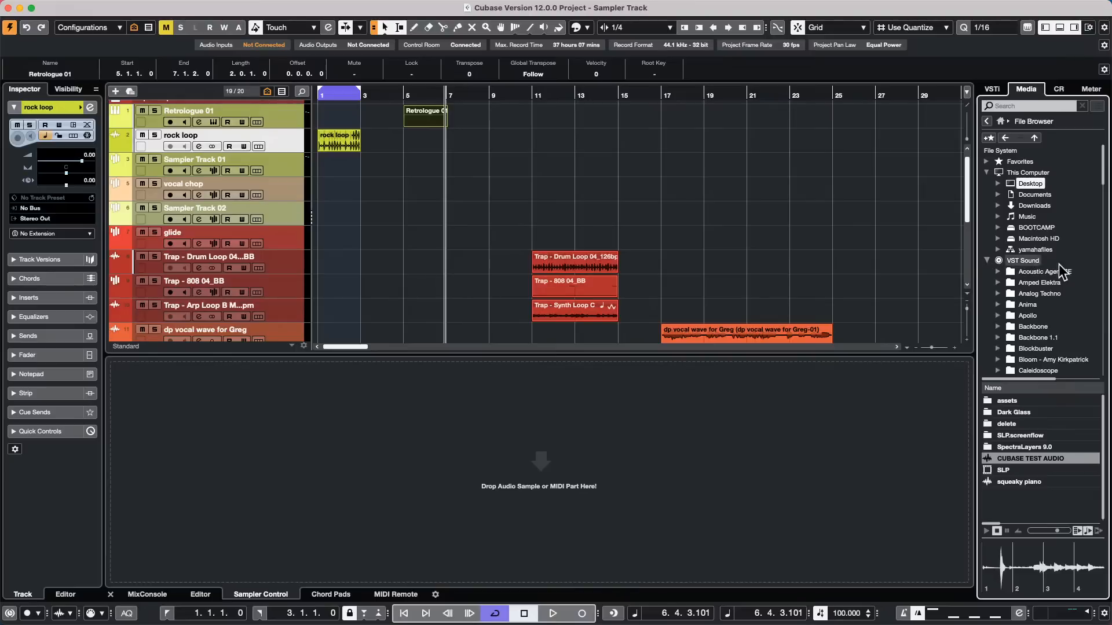
{"action": "left_click", "coordinate": [1035, 315]}
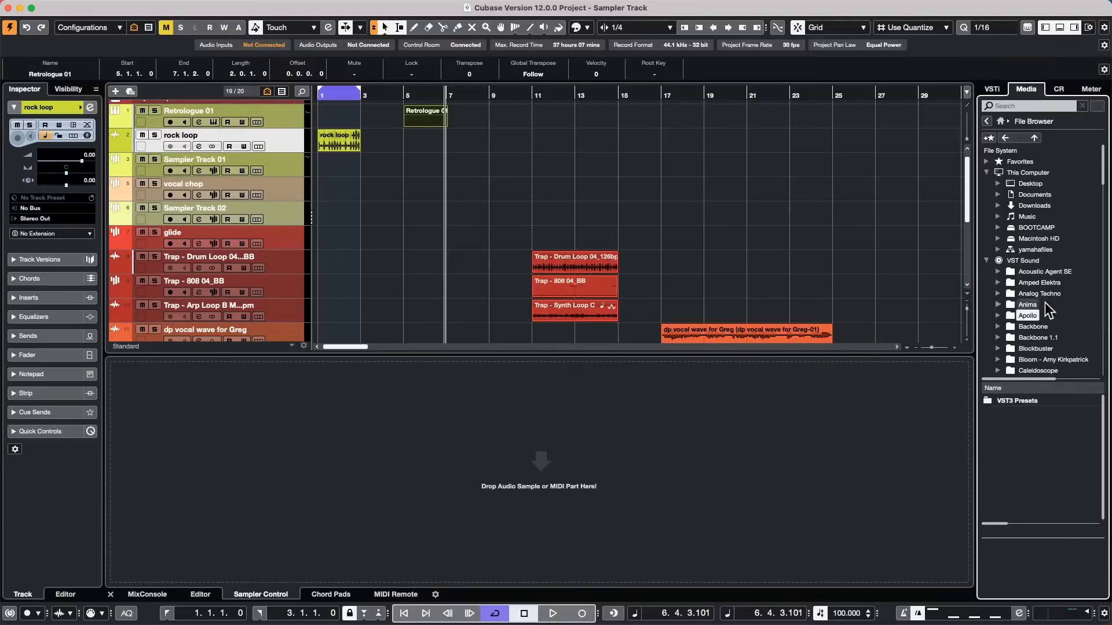
Browse the Documents folder to Projects, Groove Agent SE, and list the audio files in its Audio folder.
{"action": "left_click", "coordinate": [998, 196]}
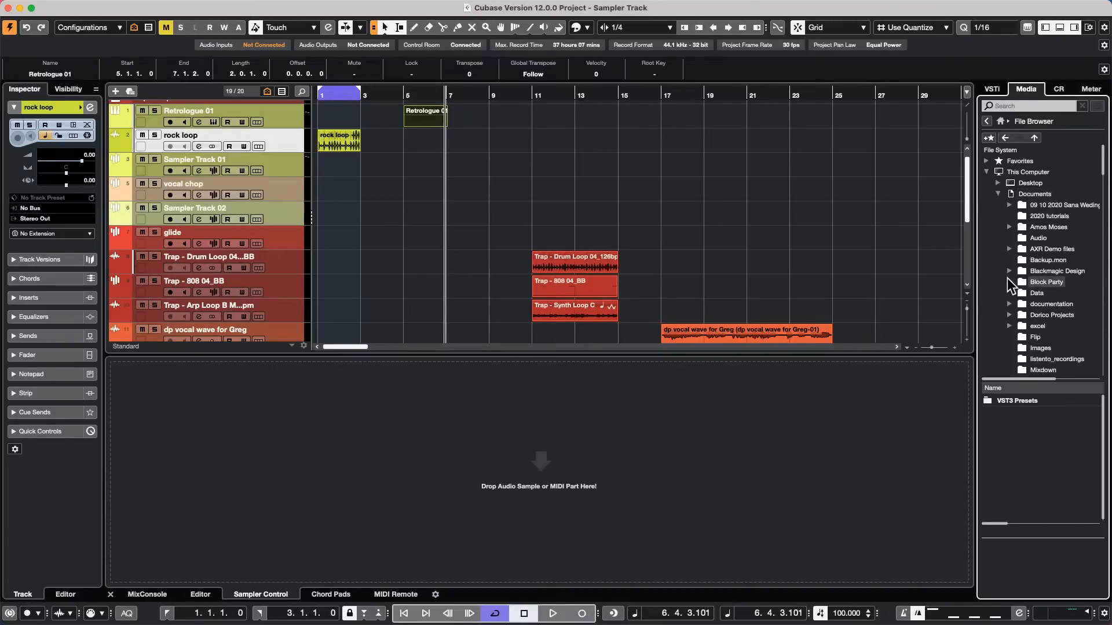
{"action": "scroll", "coordinate": [1006, 278], "scroll_direction": "down", "scroll_amount": 3}
{"action": "scroll", "coordinate": [1006, 279], "scroll_direction": "down", "scroll_amount": 3}
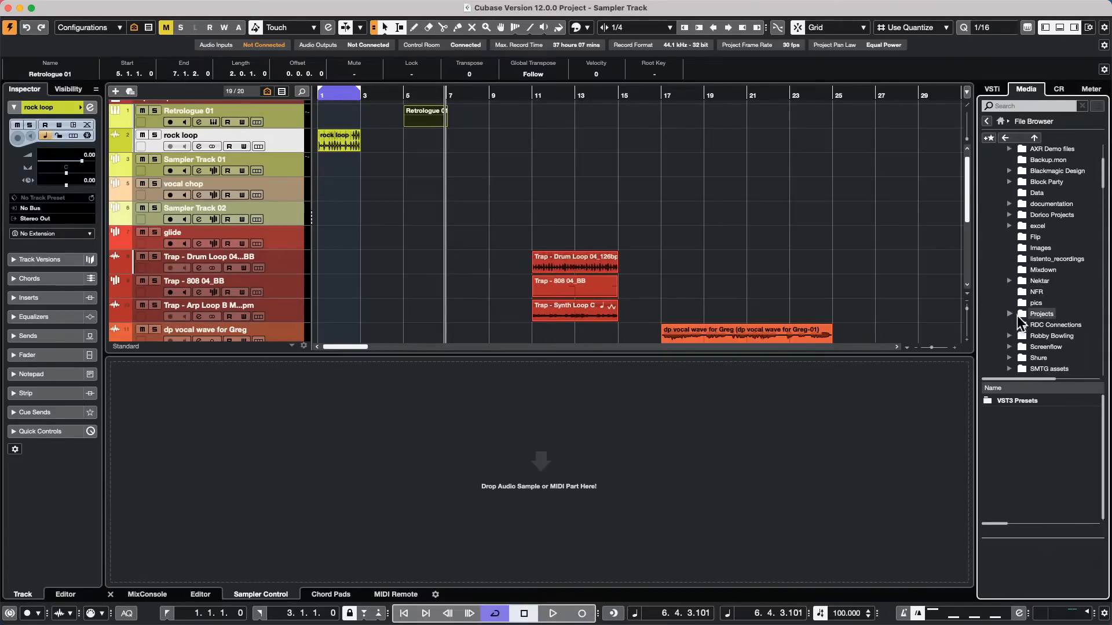
{"action": "left_click", "coordinate": [1010, 313]}
{"action": "scroll", "coordinate": [1044, 273], "scroll_direction": "down", "scroll_amount": 3}
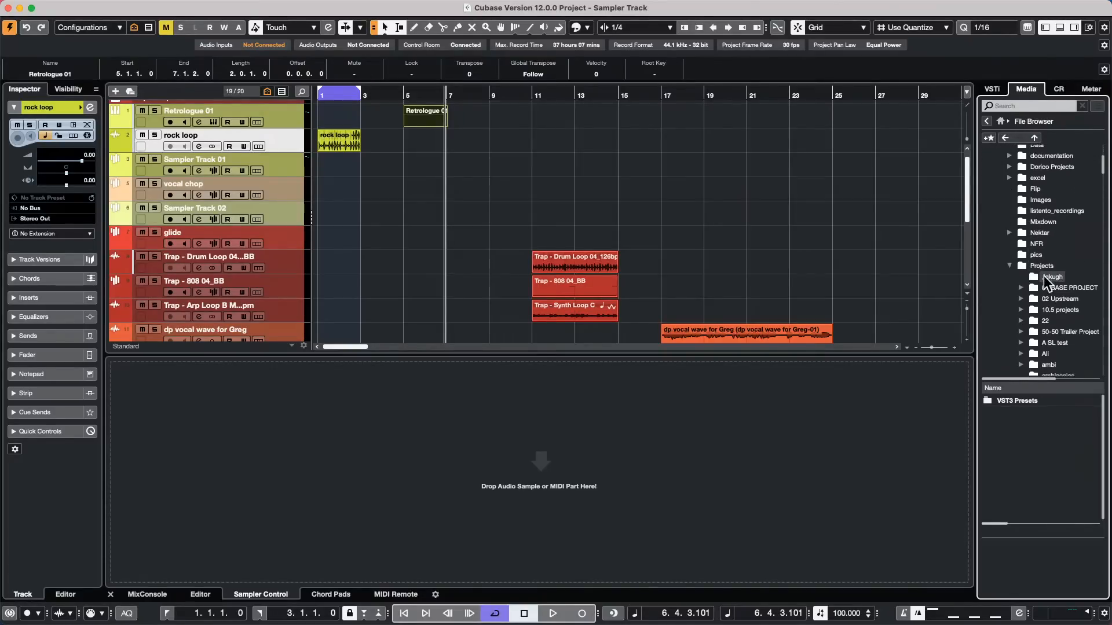
{"action": "scroll", "coordinate": [1044, 276], "scroll_direction": "down", "scroll_amount": 6}
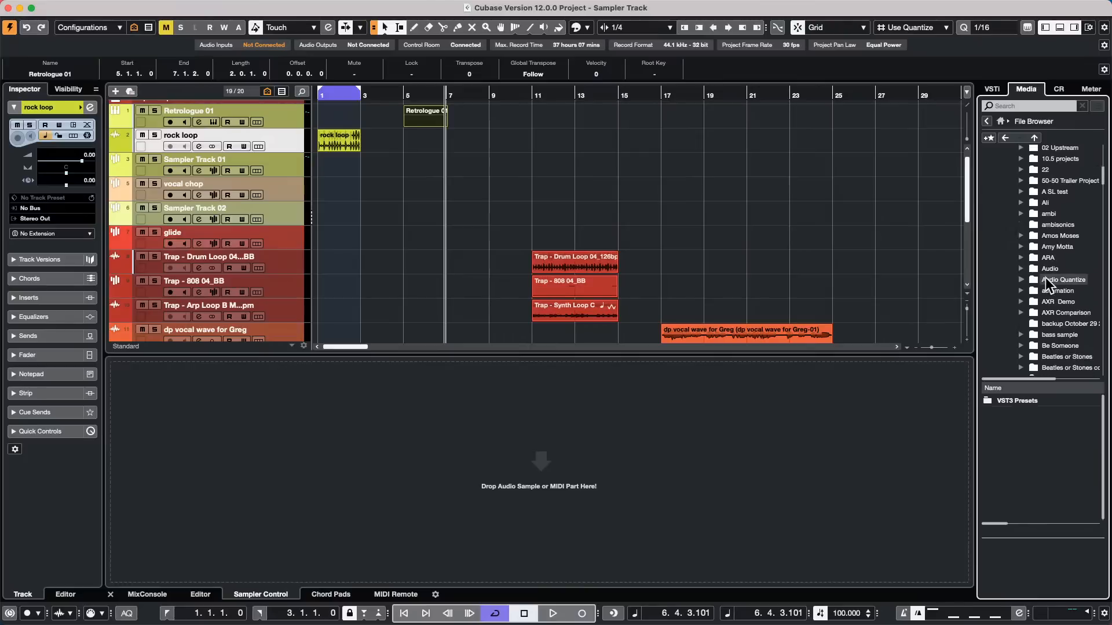
{"action": "scroll", "coordinate": [1047, 277], "scroll_direction": "down", "scroll_amount": 8}
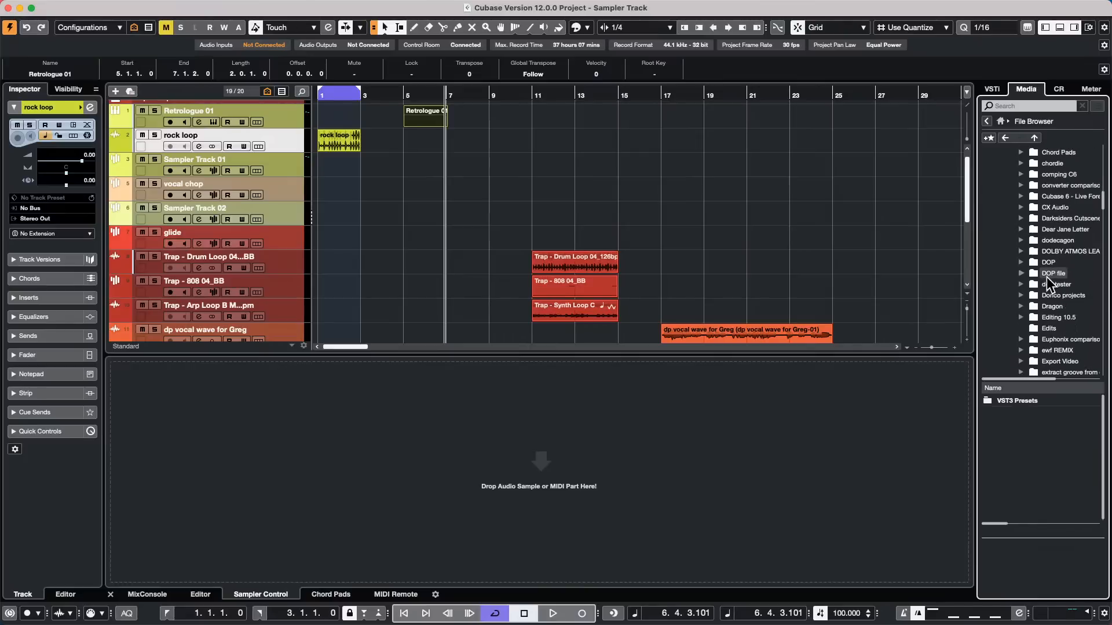
{"action": "scroll", "coordinate": [1046, 276], "scroll_direction": "down", "scroll_amount": 4}
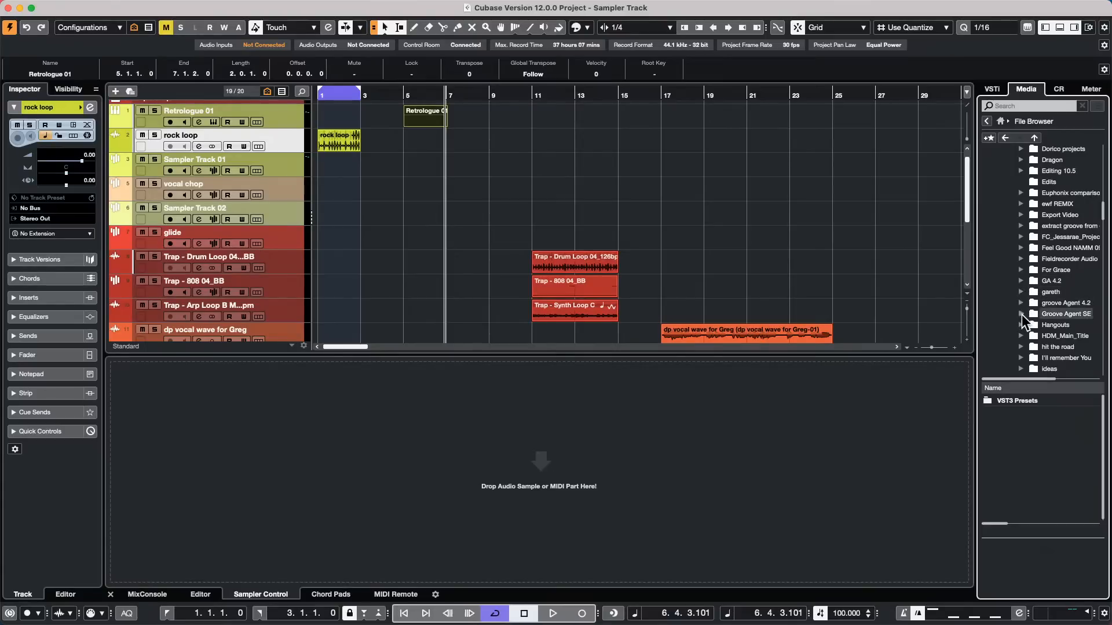
{"action": "left_click", "coordinate": [1022, 315]}
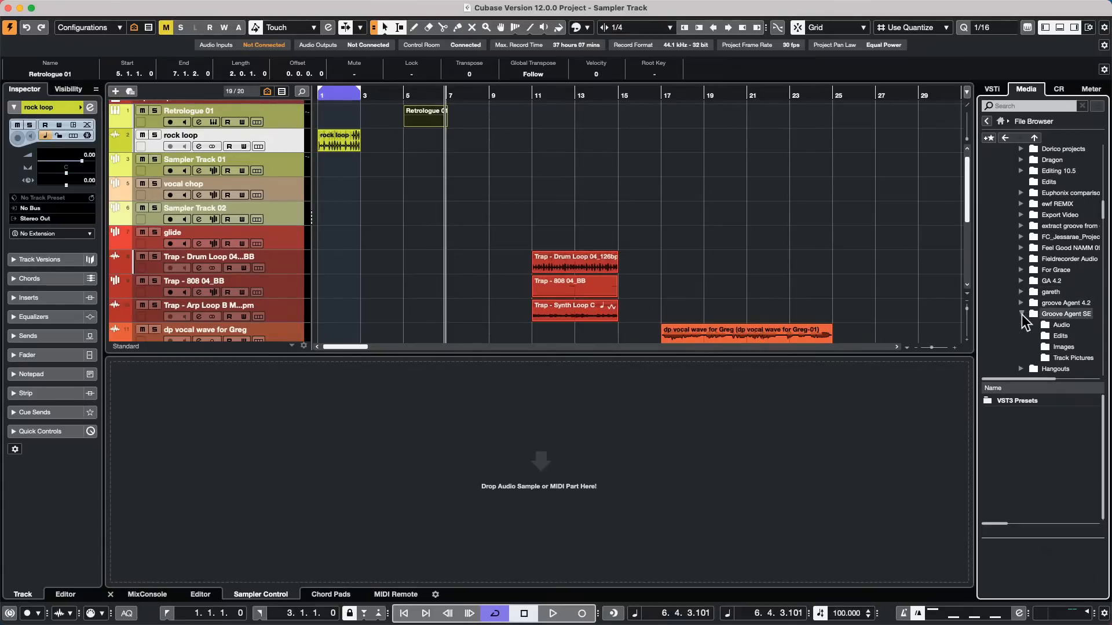
{"action": "left_click", "coordinate": [1060, 325]}
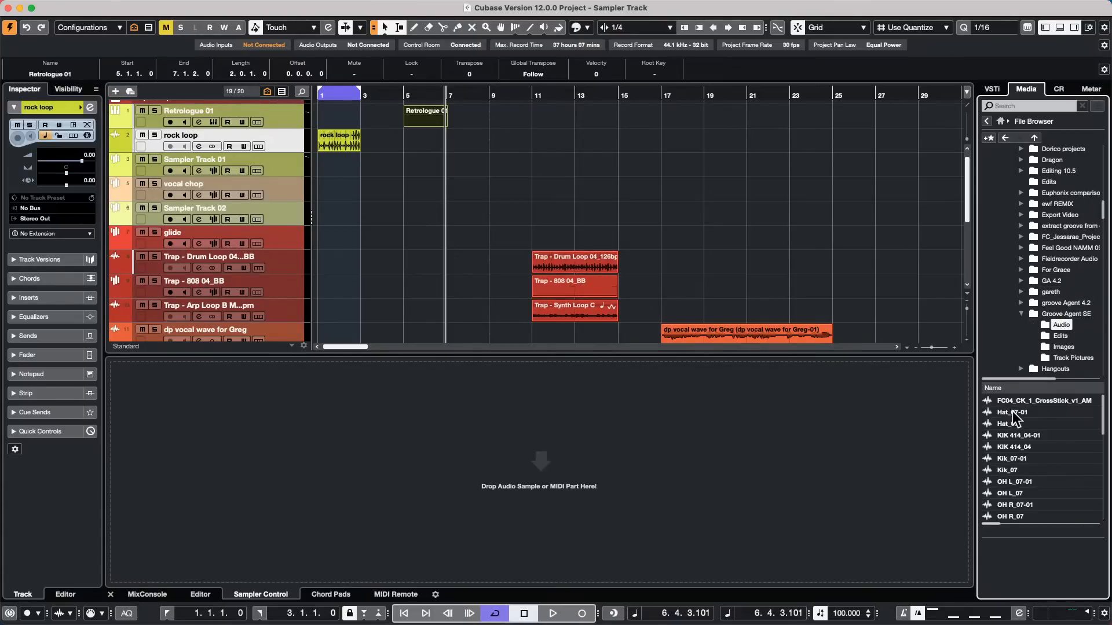
{"action": "scroll", "coordinate": [1013, 426], "scroll_direction": "down", "scroll_amount": 5}
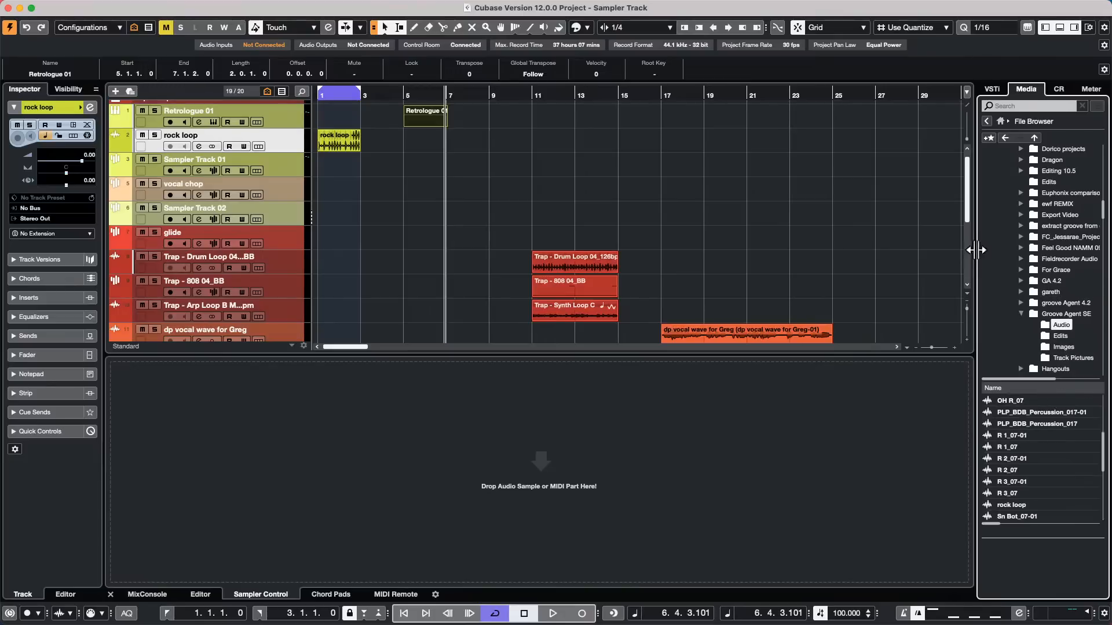
Add the Groove Agent SE project's Audio folder as a favorite named "loops July 22".
{"action": "scroll", "coordinate": [1021, 245], "scroll_direction": "up", "scroll_amount": 5}
{"action": "scroll", "coordinate": [1022, 244], "scroll_direction": "up", "scroll_amount": 5}
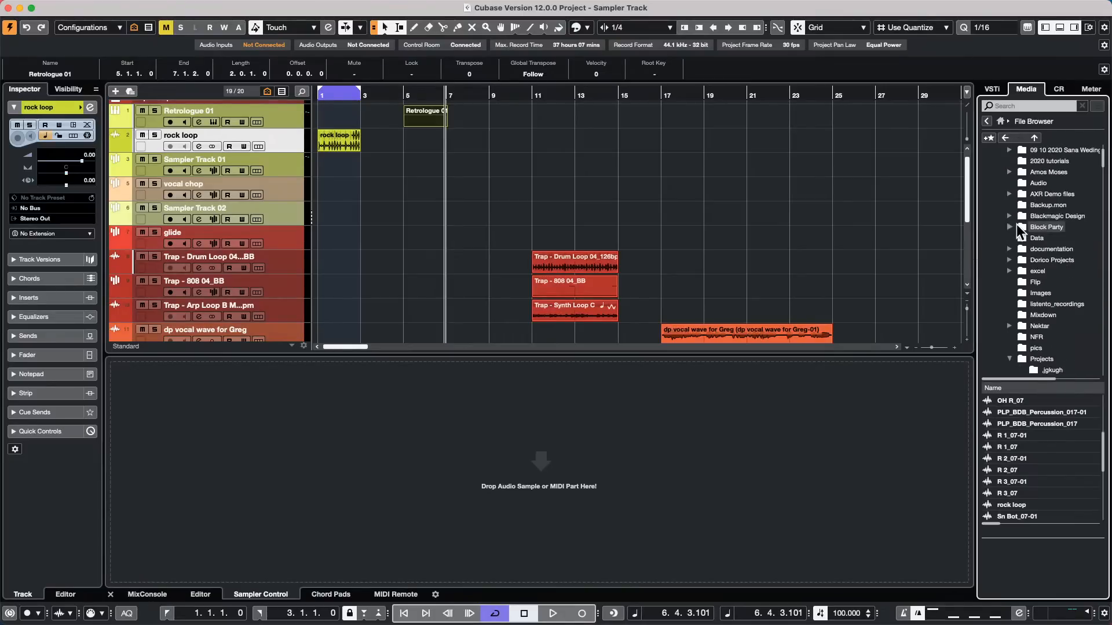
{"action": "scroll", "coordinate": [1015, 235], "scroll_direction": "down", "scroll_amount": 10}
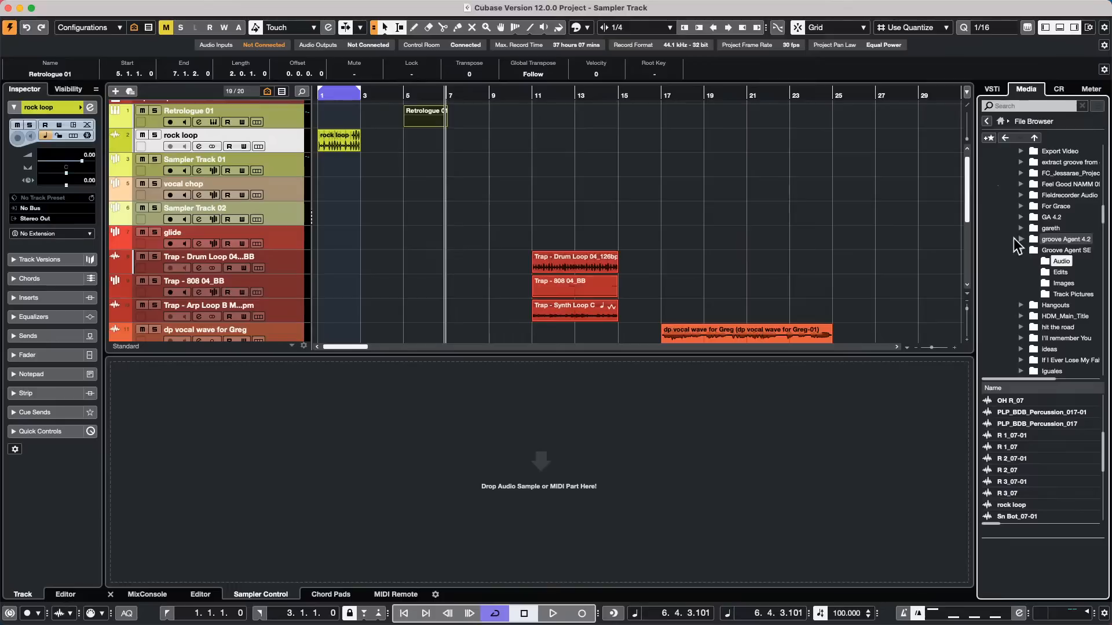
{"action": "right_click", "coordinate": [1054, 260]}
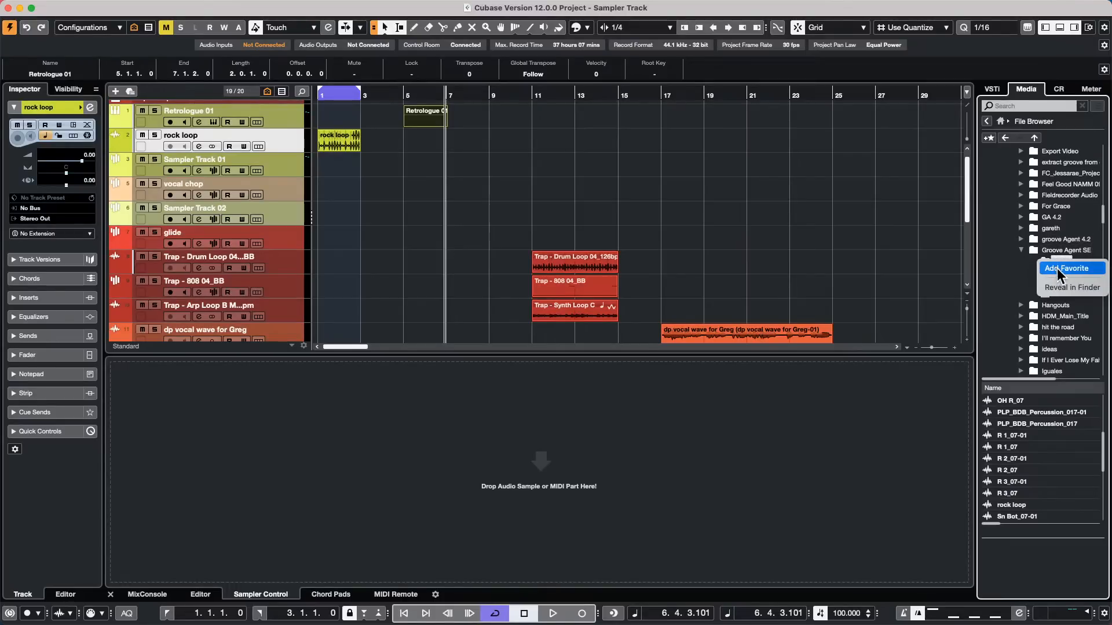
{"action": "left_click", "coordinate": [1057, 268]}
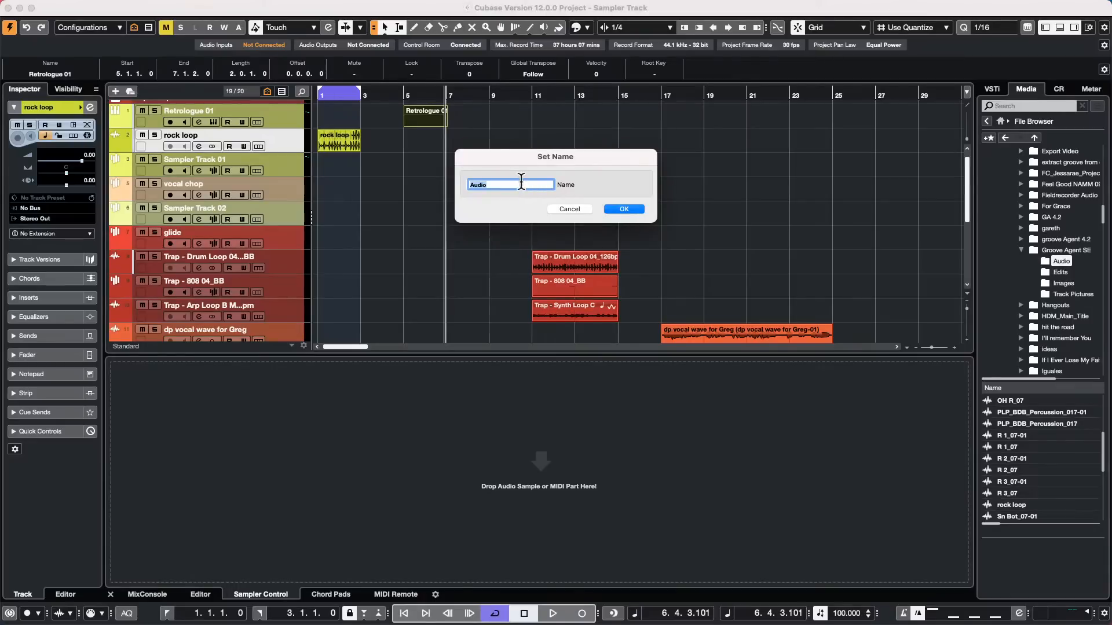
{"action": "key", "text": "BackSpace"}
{"action": "type", "text": "loops July 22"}
{"action": "key", "text": "Return"}
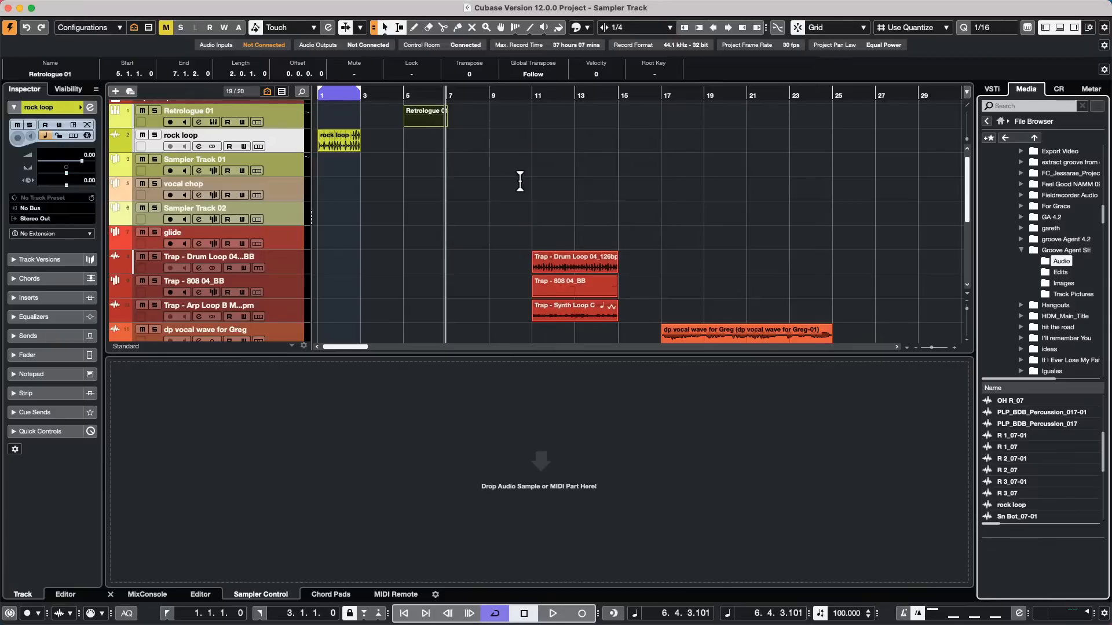
Open the "loops July 22" folder from the media favorites to view its audio files.
{"action": "left_click", "coordinate": [1001, 122]}
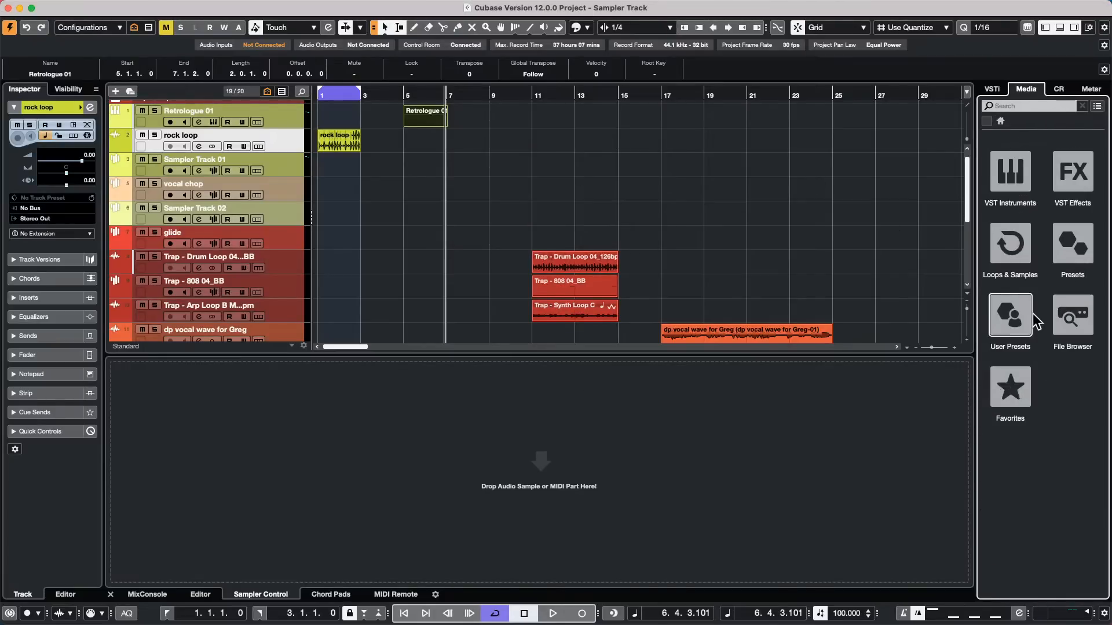
{"action": "left_click", "coordinate": [1011, 387]}
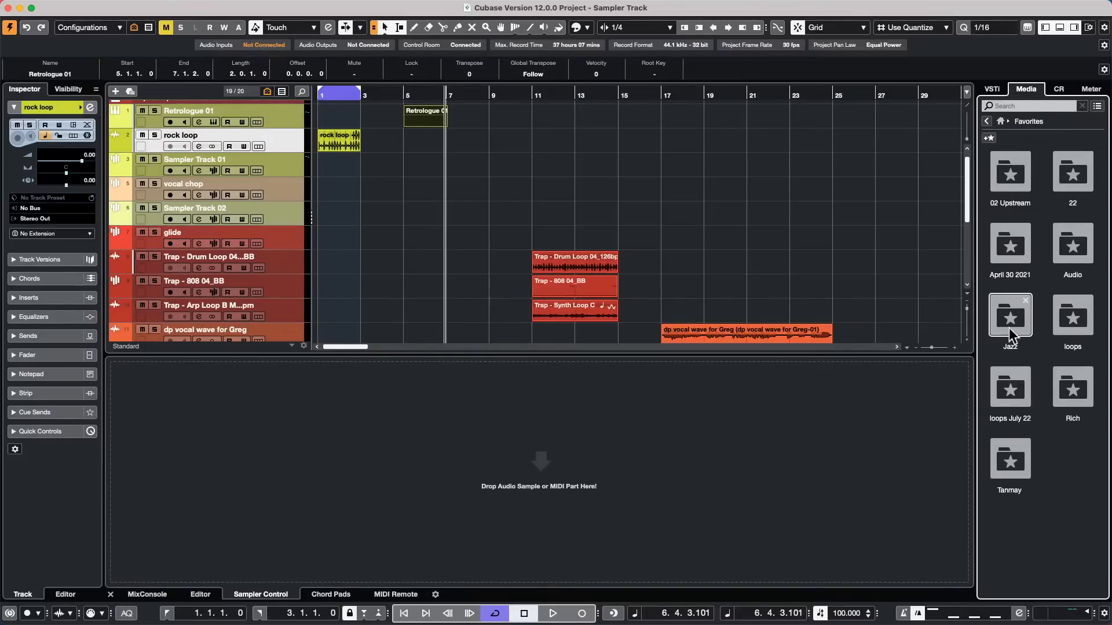
{"action": "left_click", "coordinate": [1020, 392]}
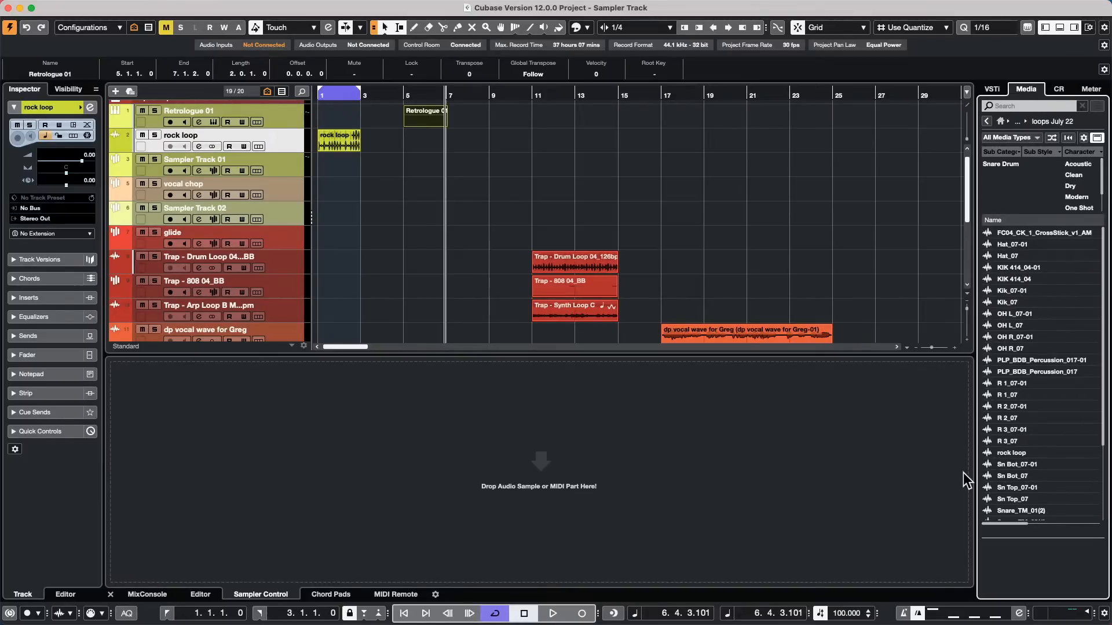
Check the Add Favorite option for the Audio folder in the File Browser, review the Favorites, and return to the media home page.
{"action": "left_click", "coordinate": [986, 122]}
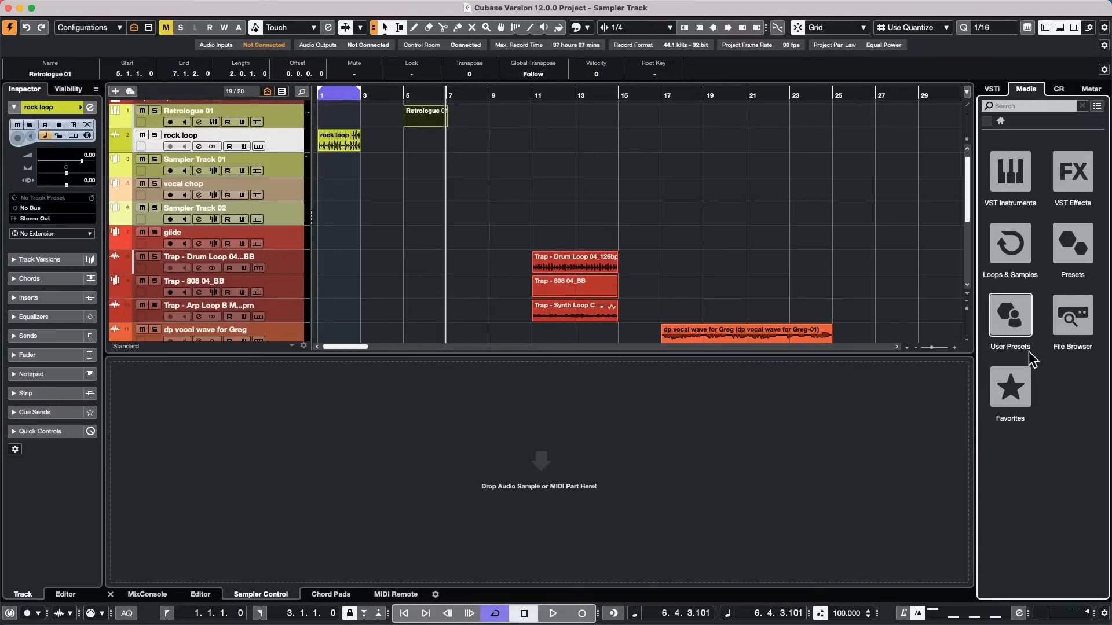
{"action": "left_click", "coordinate": [1061, 326]}
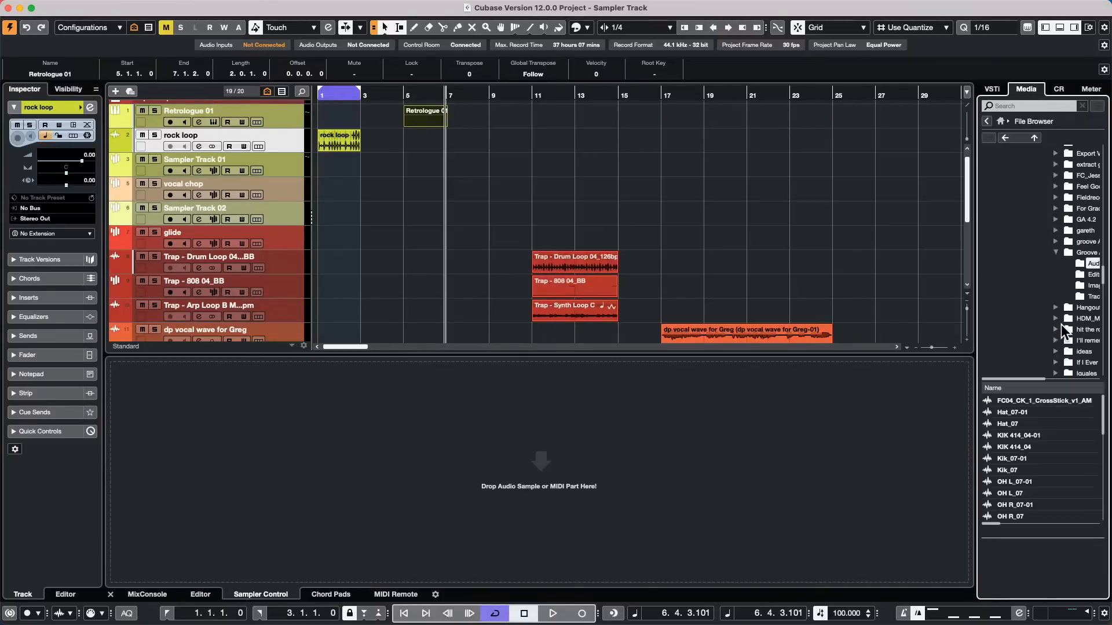
{"action": "right_click", "coordinate": [1078, 264]}
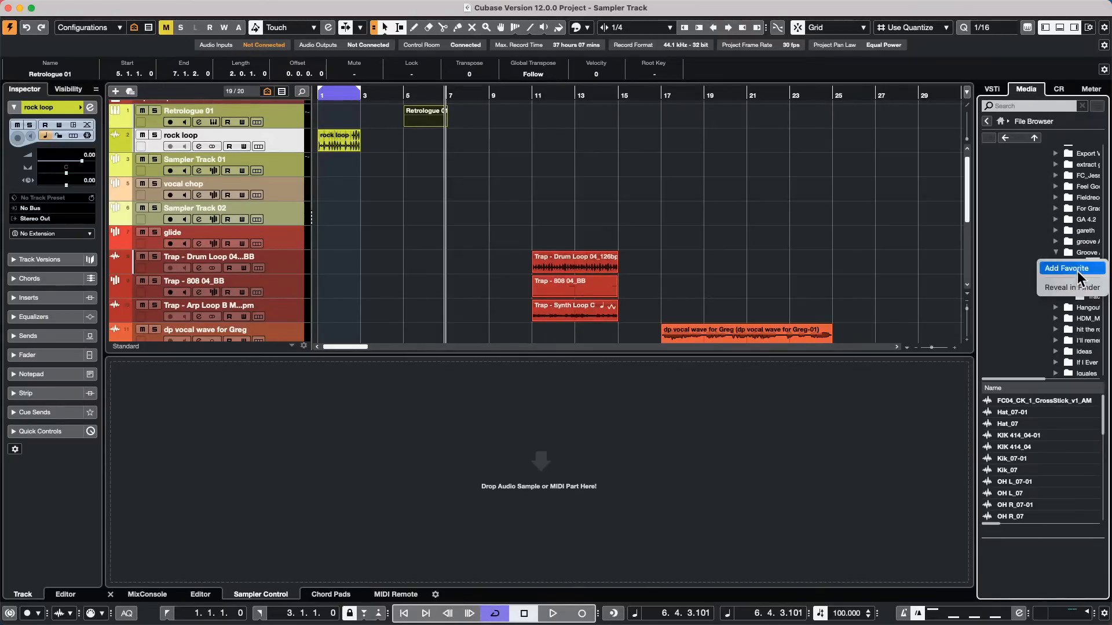
{"action": "left_click", "coordinate": [1004, 116]}
{"action": "left_click", "coordinate": [1000, 120]}
{"action": "left_click", "coordinate": [1021, 405]}
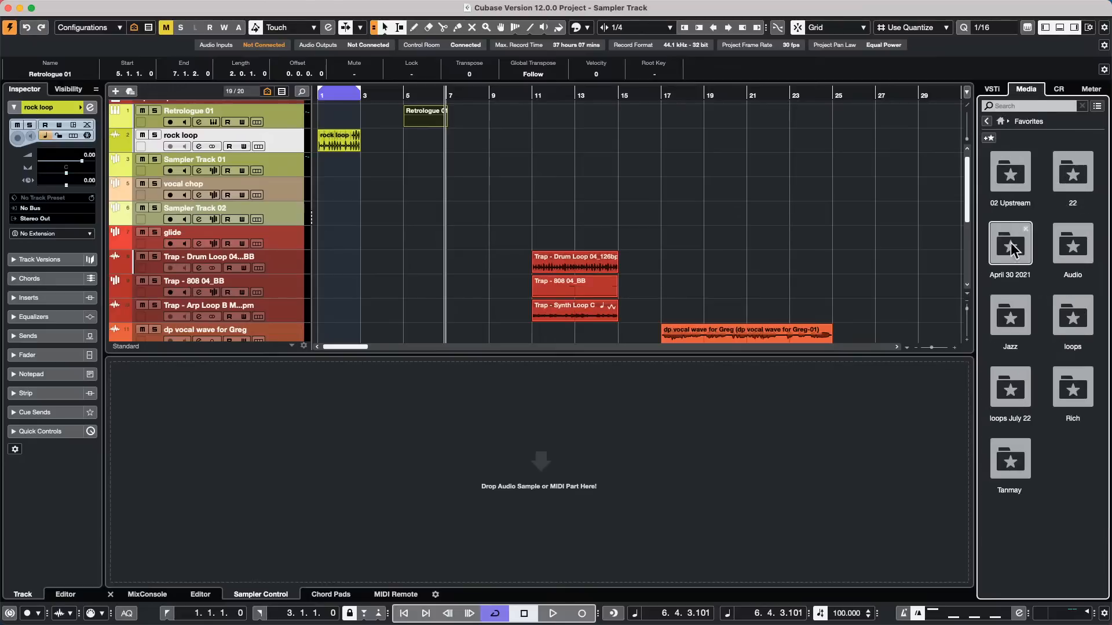
{"action": "left_click", "coordinate": [1000, 121]}
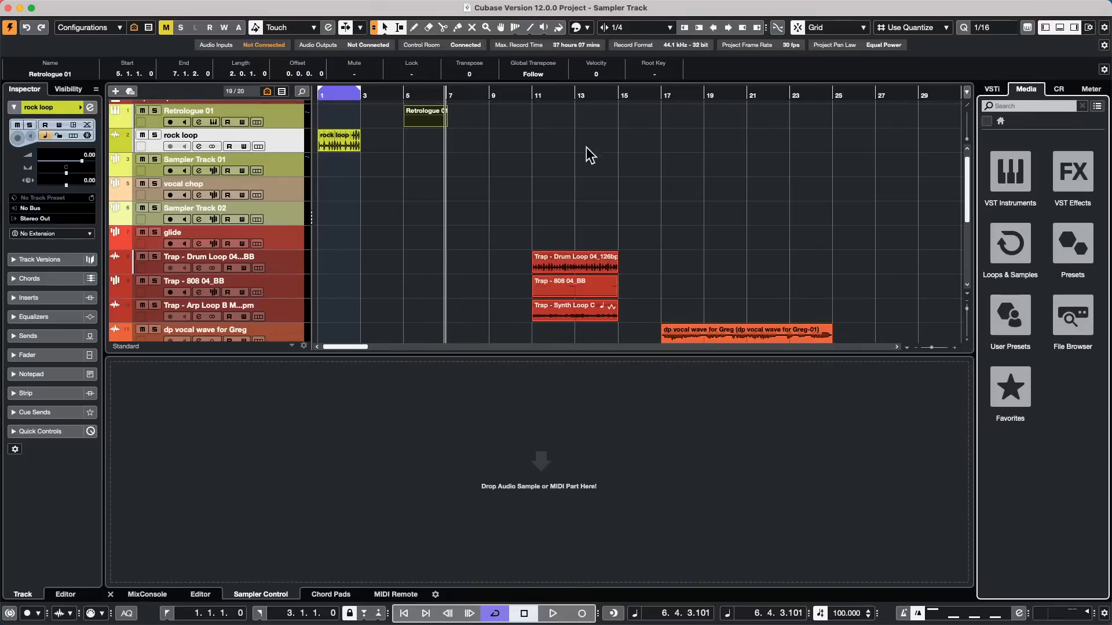
Enlarge the Trap - Drum Loop 04 track's height and zoom the timeline in on its loop around bar 12.
{"action": "scroll", "coordinate": [669, 153], "scroll_direction": "down", "scroll_amount": 5}
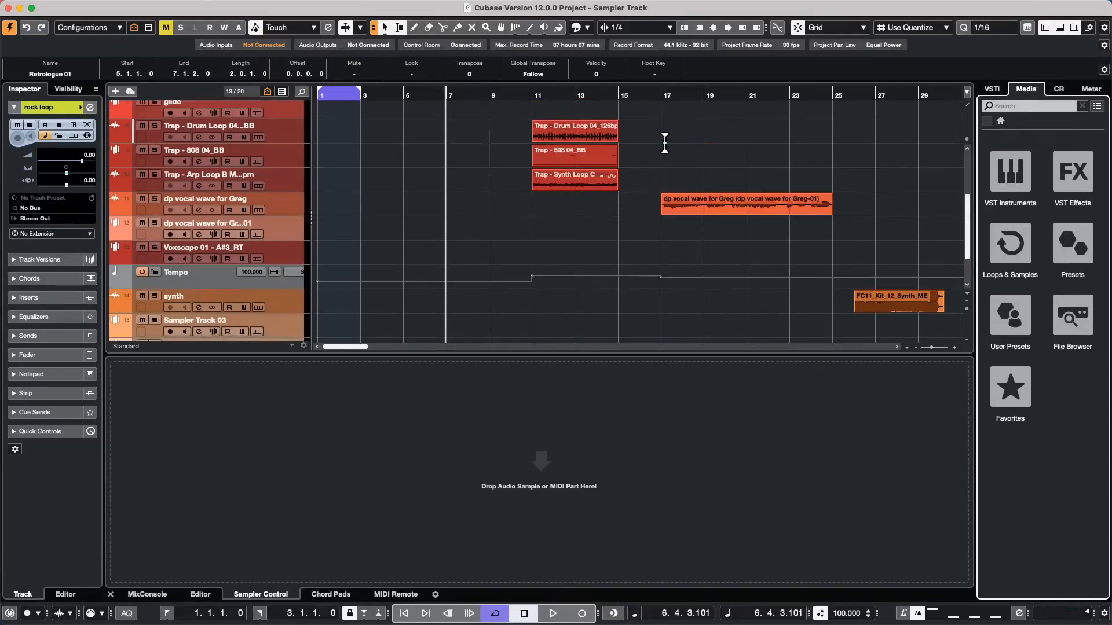
{"action": "scroll", "coordinate": [665, 153], "scroll_direction": "up", "scroll_amount": 2}
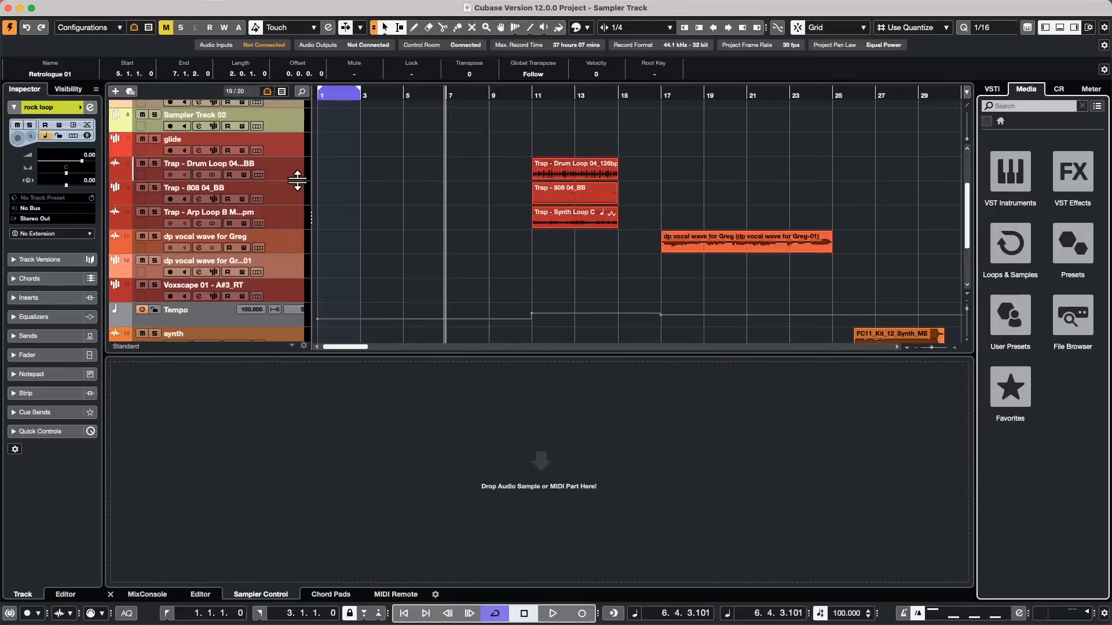
{"action": "left_click_drag", "start_coordinate": [300, 181], "coordinate": [288, 234]}
{"action": "left_click_drag", "start_coordinate": [561, 94], "coordinate": [556, 156]}
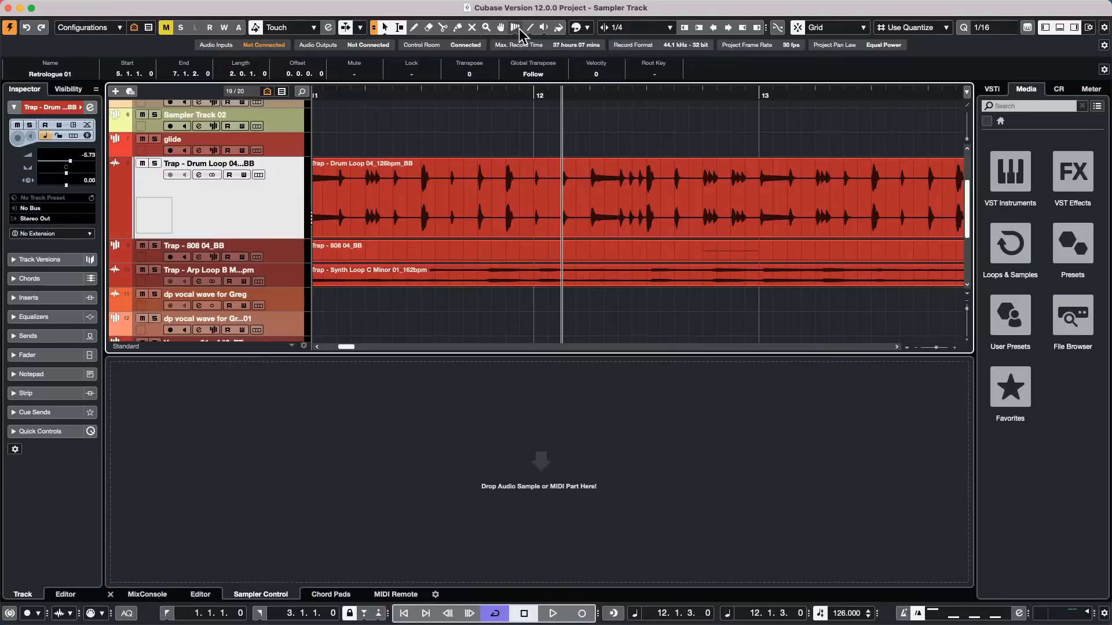
Add Free Warp markers on the drum hits between 12.2 and 12.3 of the Trap - Drum Loop 04 event.
{"action": "left_click", "coordinate": [518, 30]}
{"action": "left_click", "coordinate": [519, 30]}
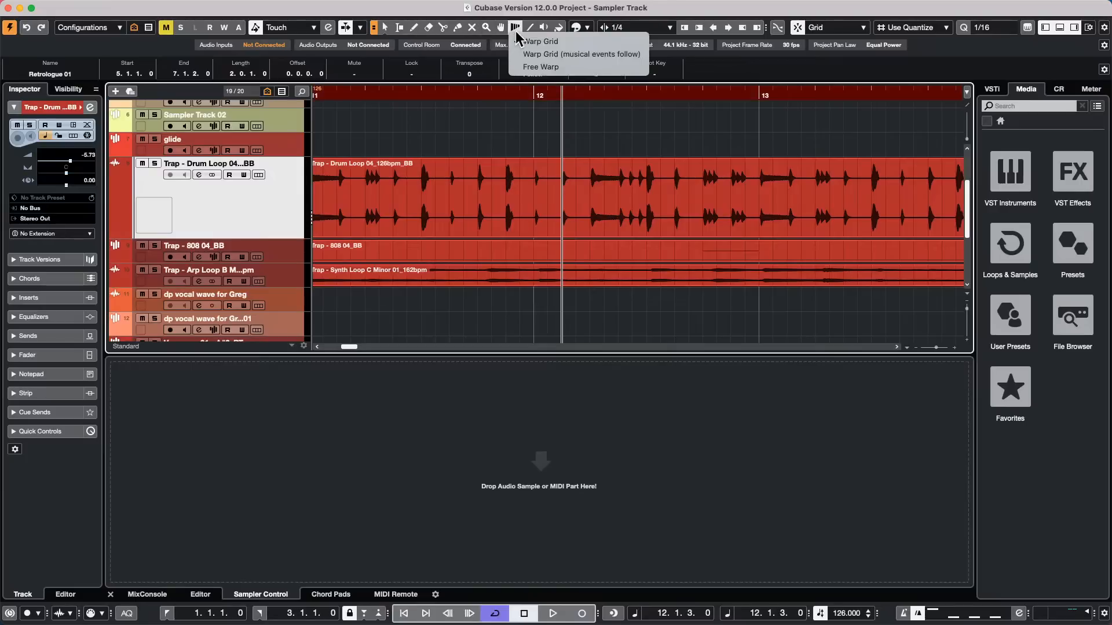
{"action": "left_click", "coordinate": [540, 67]}
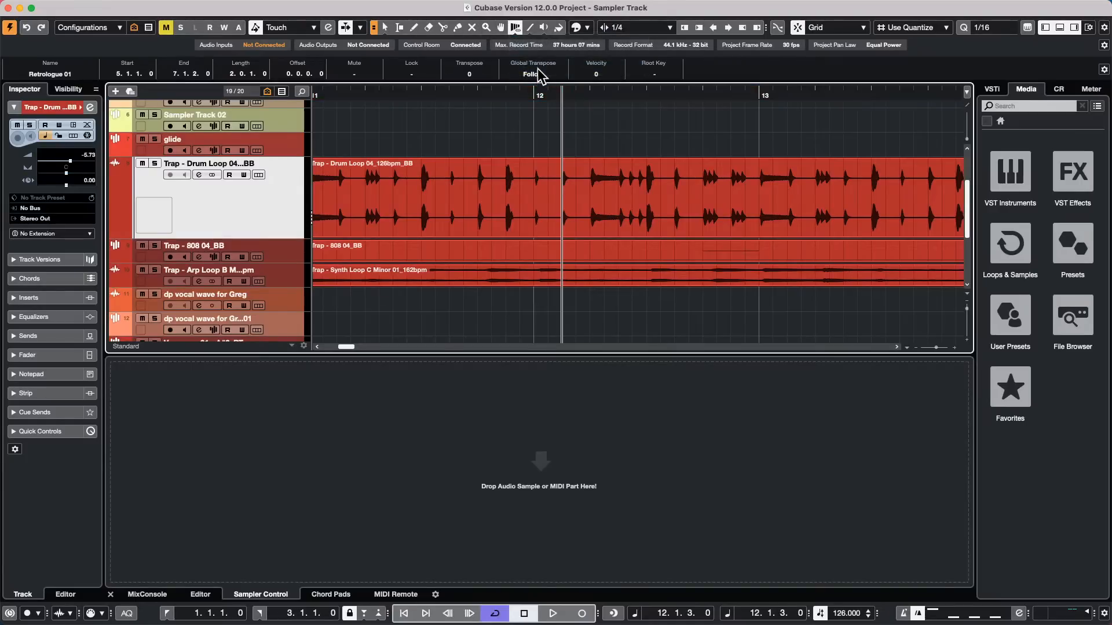
{"action": "left_click", "coordinate": [592, 194]}
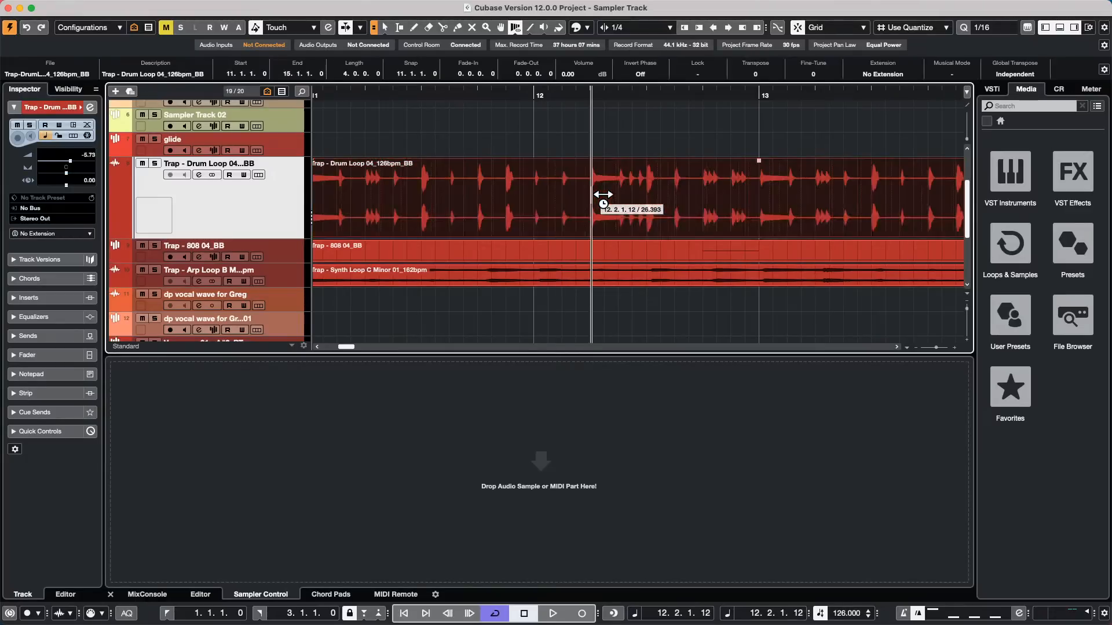
{"action": "left_click", "coordinate": [620, 194]}
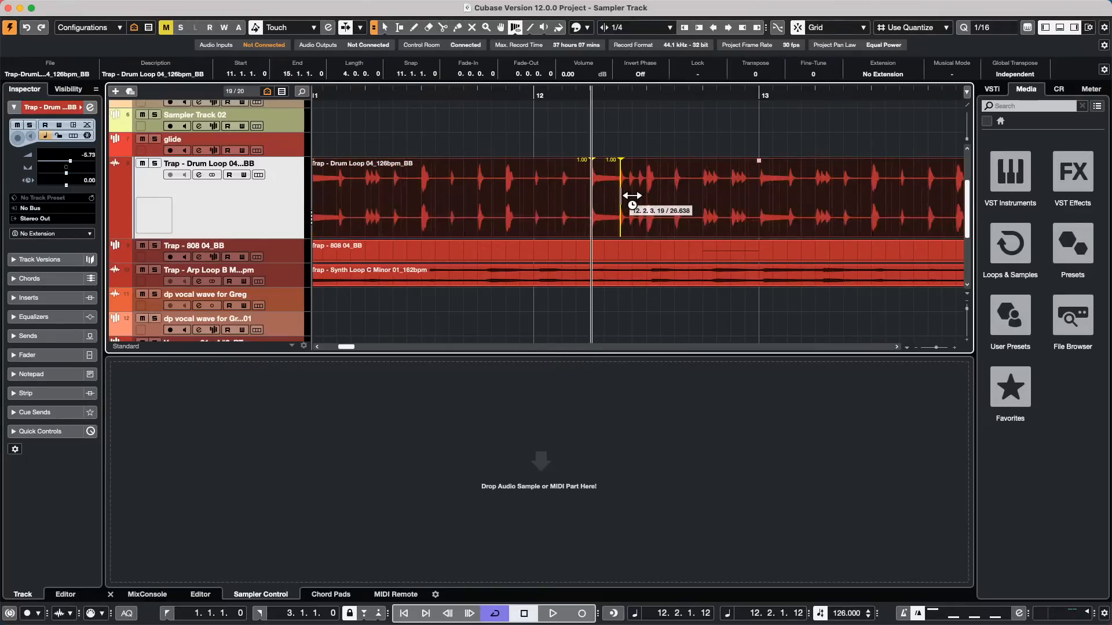
{"action": "left_click", "coordinate": [630, 195]}
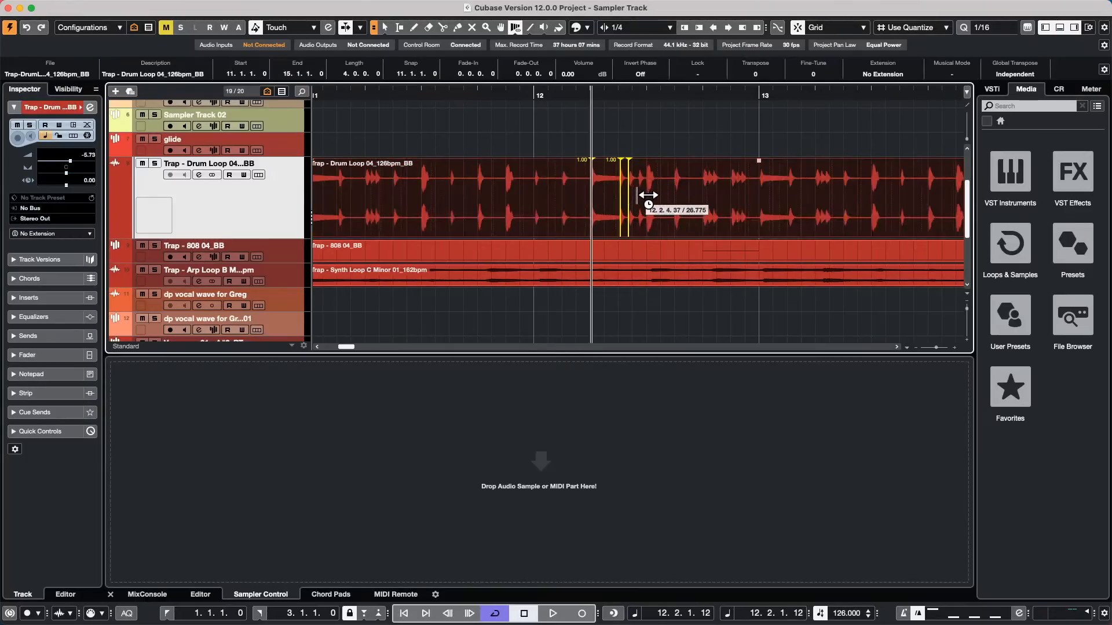
{"action": "left_click", "coordinate": [640, 195]}
{"action": "left_click", "coordinate": [647, 194]}
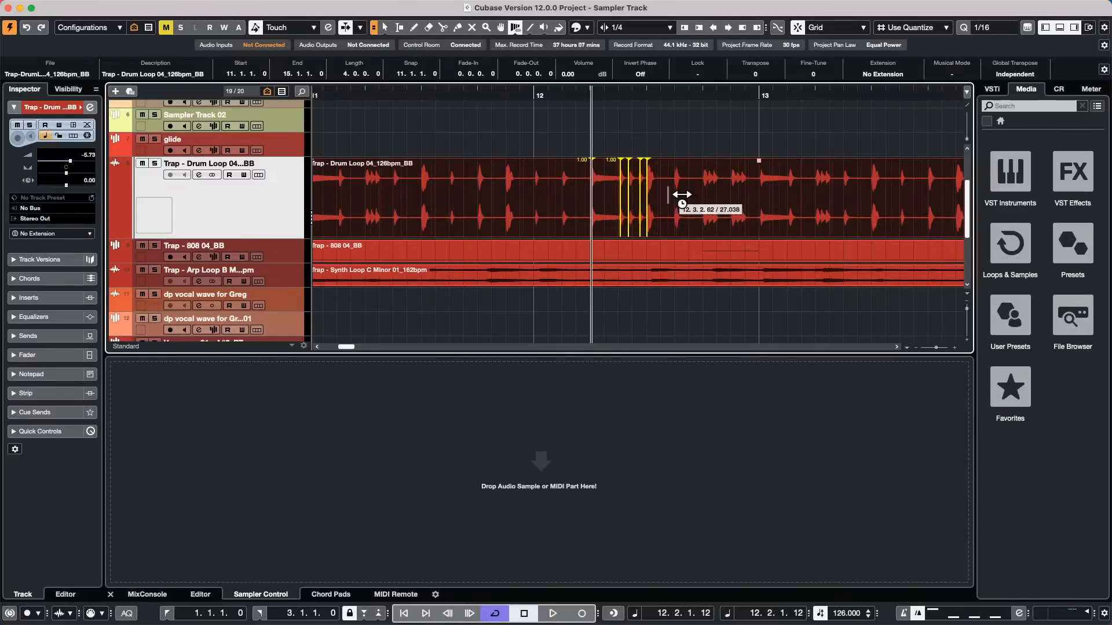
Add more warp markers on the drum loop's hits after 12.3 up to the downbeat of bar 13.
{"action": "left_click", "coordinate": [676, 194]}
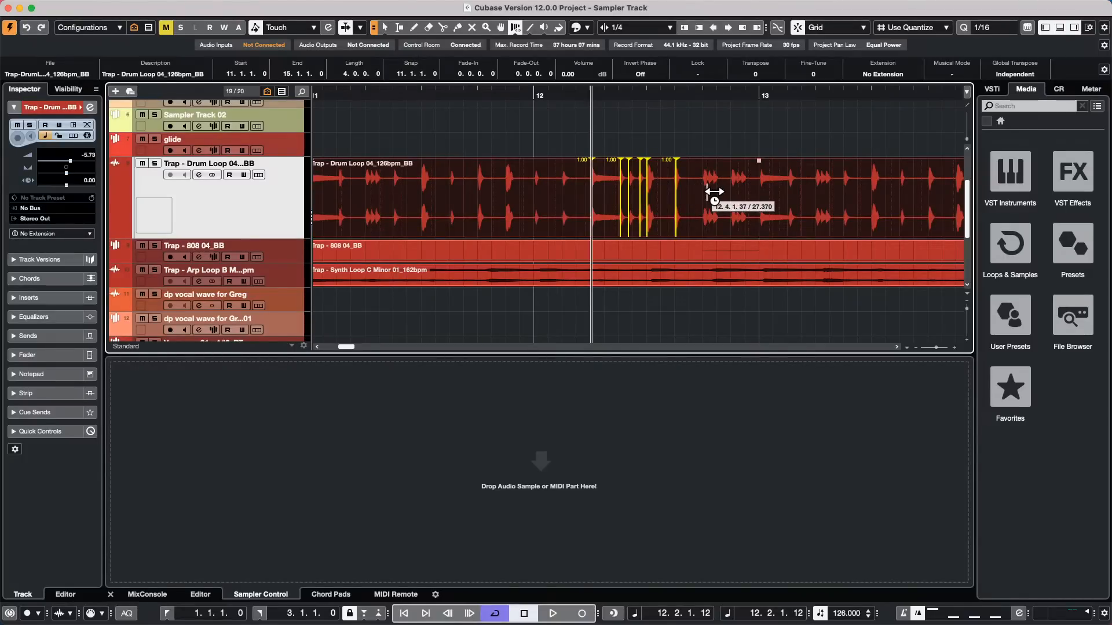
{"action": "left_click", "coordinate": [706, 195]}
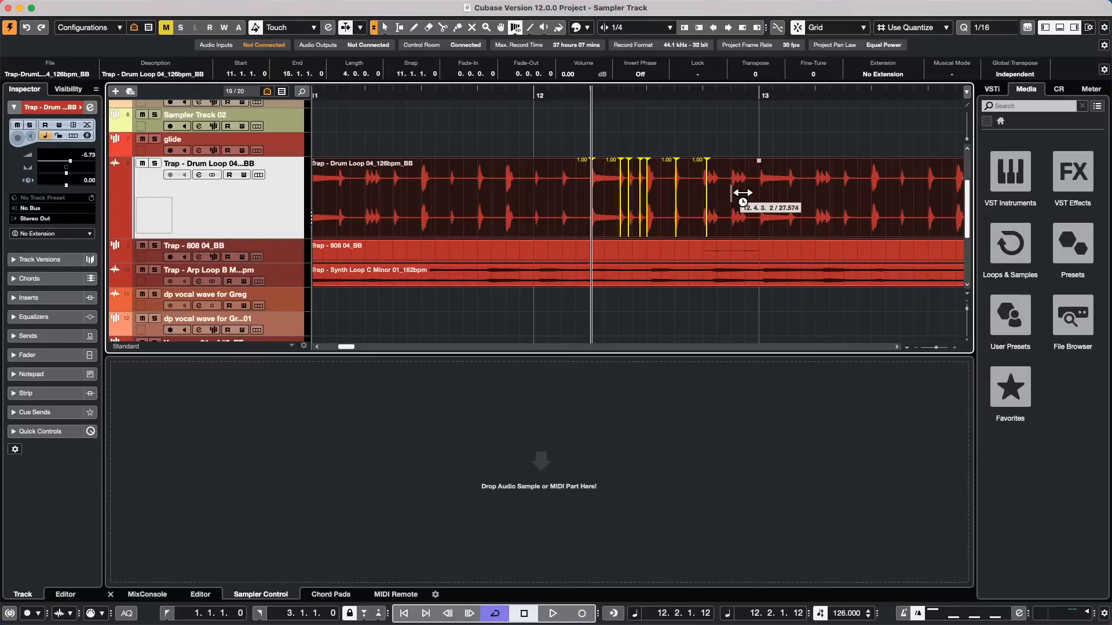
{"action": "left_click", "coordinate": [731, 194]}
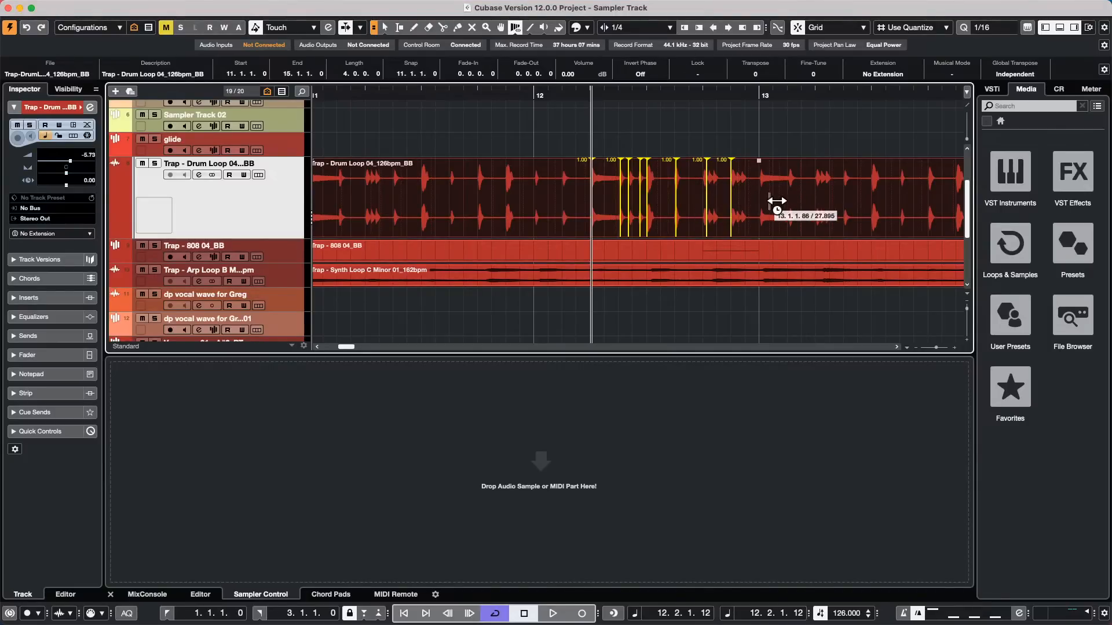
{"action": "left_click", "coordinate": [759, 201]}
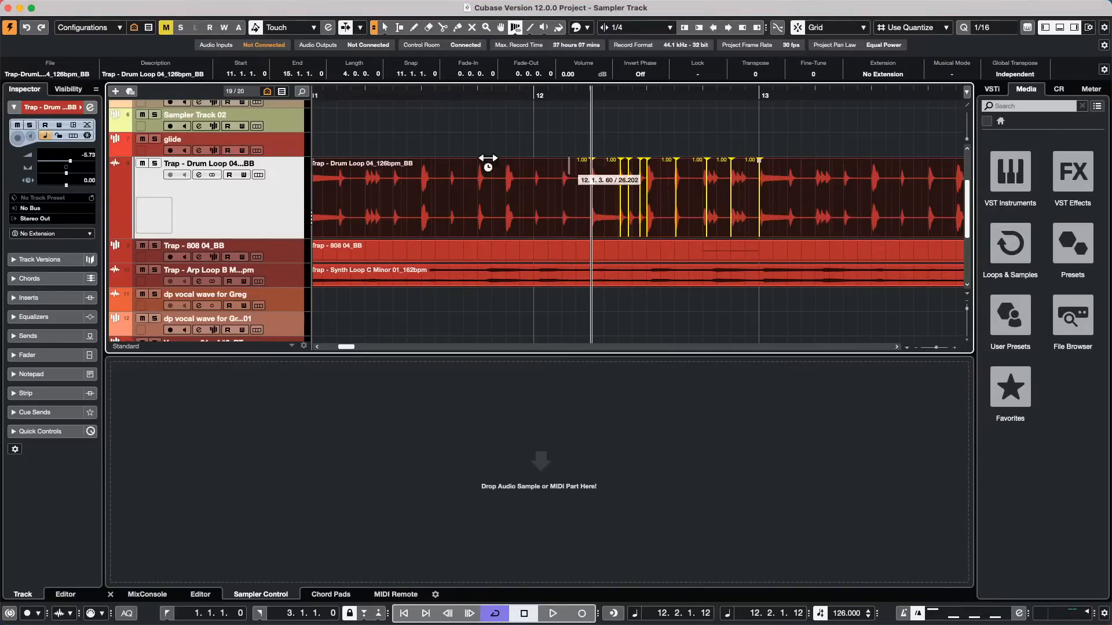
Add extra warp markers just before the hits at 12.3.3 and 12.4, and pull the hit after 12.2 earlier to about 12.2.2.78.
{"action": "left_click_drag", "start_coordinate": [663, 91], "coordinate": [658, 127]}
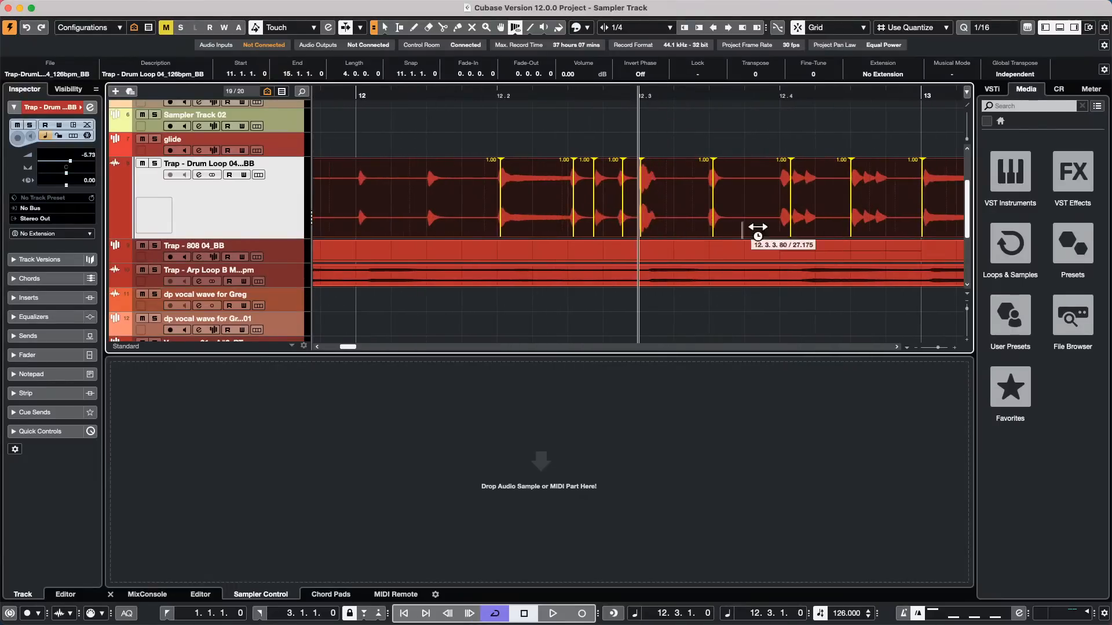
{"action": "left_click", "coordinate": [790, 192]}
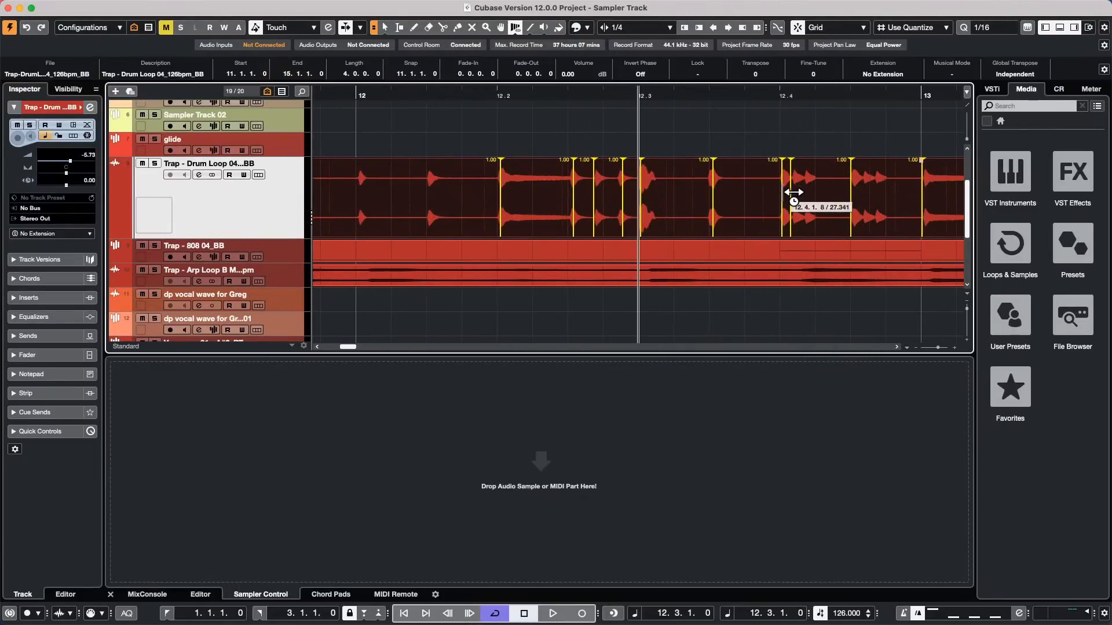
{"action": "left_click", "coordinate": [717, 201]}
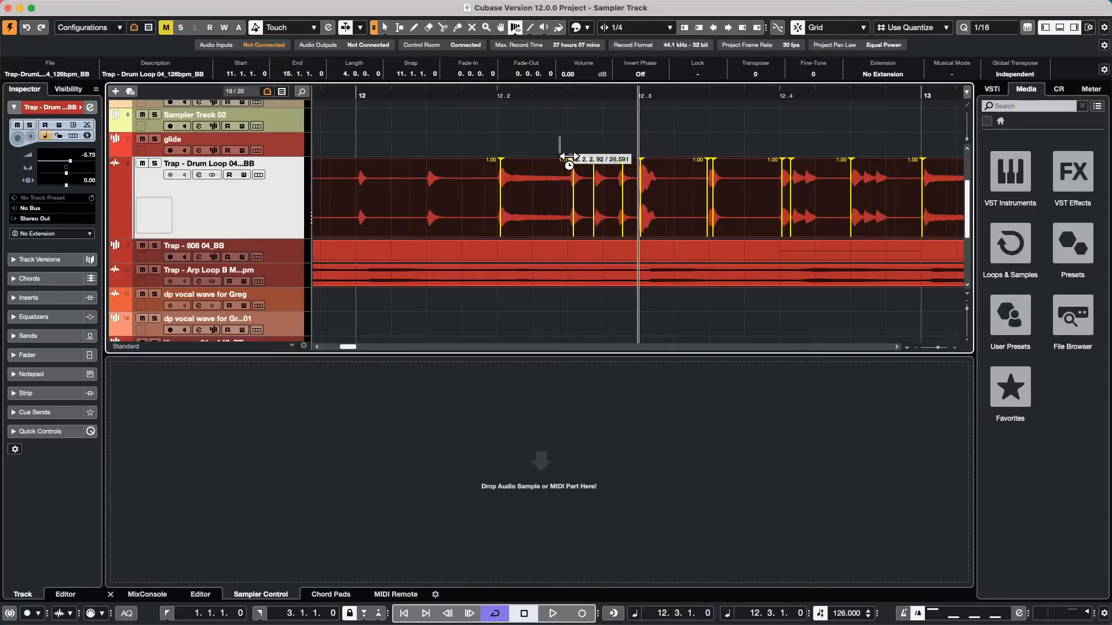
{"action": "mouse_move", "coordinate": [583, 205]}
{"action": "left_mouse_down"}
{"action": "mouse_move", "coordinate": [551, 210]}
{"action": "mouse_move", "coordinate": [566, 209]}
{"action": "left_mouse_up"}
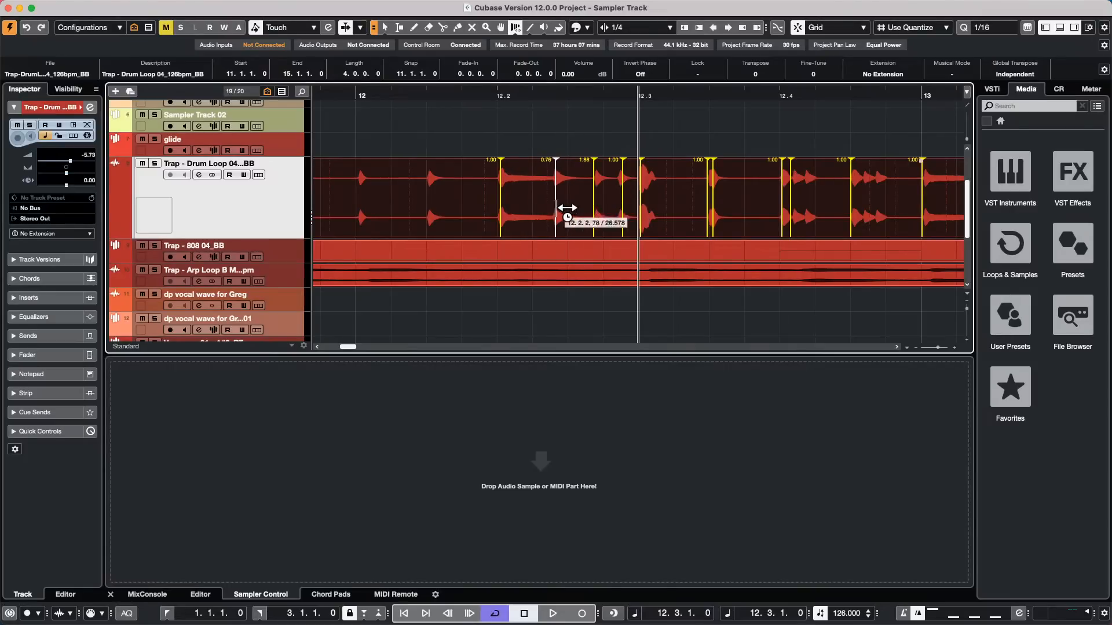
Add warp markers on the drum hits at bar 12 and at 12.1.3.
{"action": "left_click", "coordinate": [368, 197]}
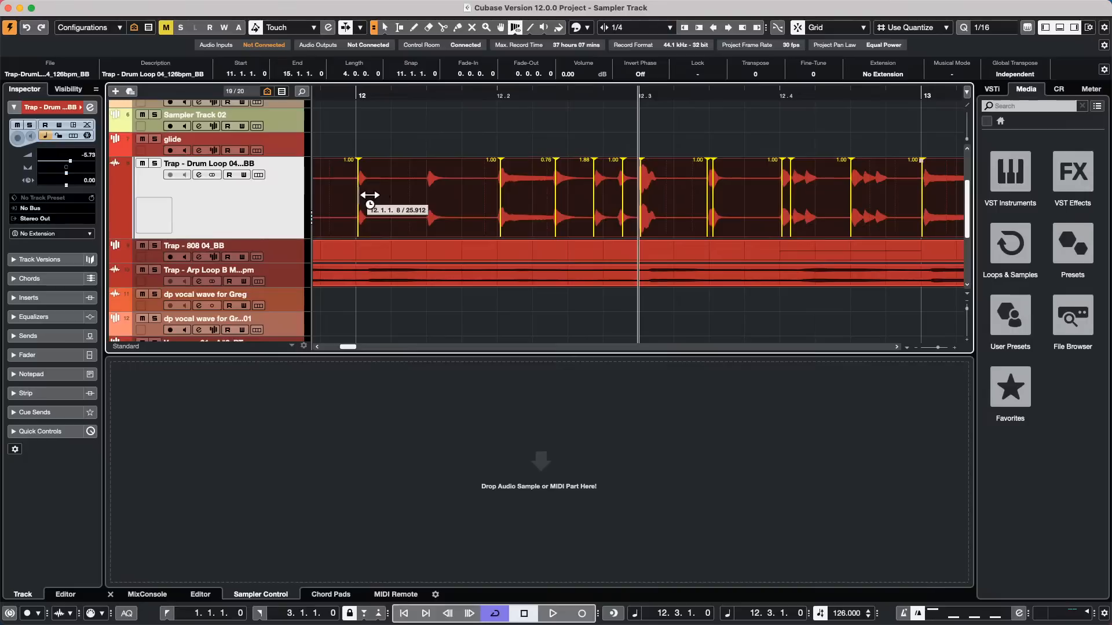
{"action": "left_click", "coordinate": [440, 194]}
{"action": "mouse_move", "coordinate": [458, 202]}
{"action": "left_mouse_down"}
{"action": "mouse_move", "coordinate": [440, 201]}
{"action": "mouse_move", "coordinate": [514, 196]}
{"action": "mouse_move", "coordinate": [496, 195]}
{"action": "left_mouse_up"}
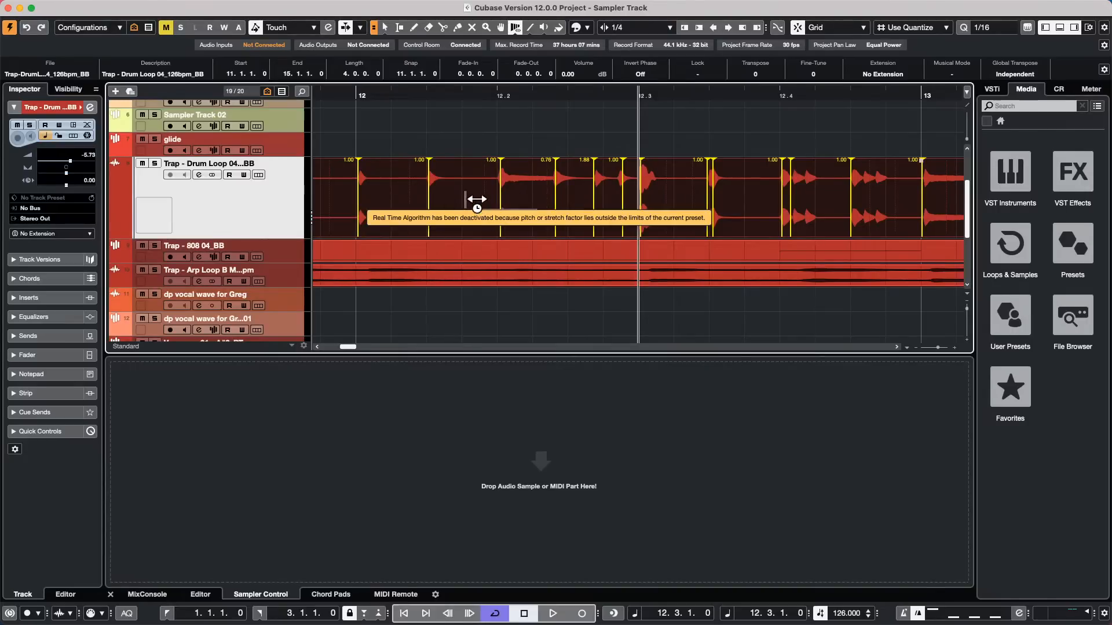
Reselect the drum loop and shift the hits at 12.1.3 and 12.2 slightly earlier and the hit after 12.2 slightly later.
{"action": "left_click", "coordinate": [472, 126]}
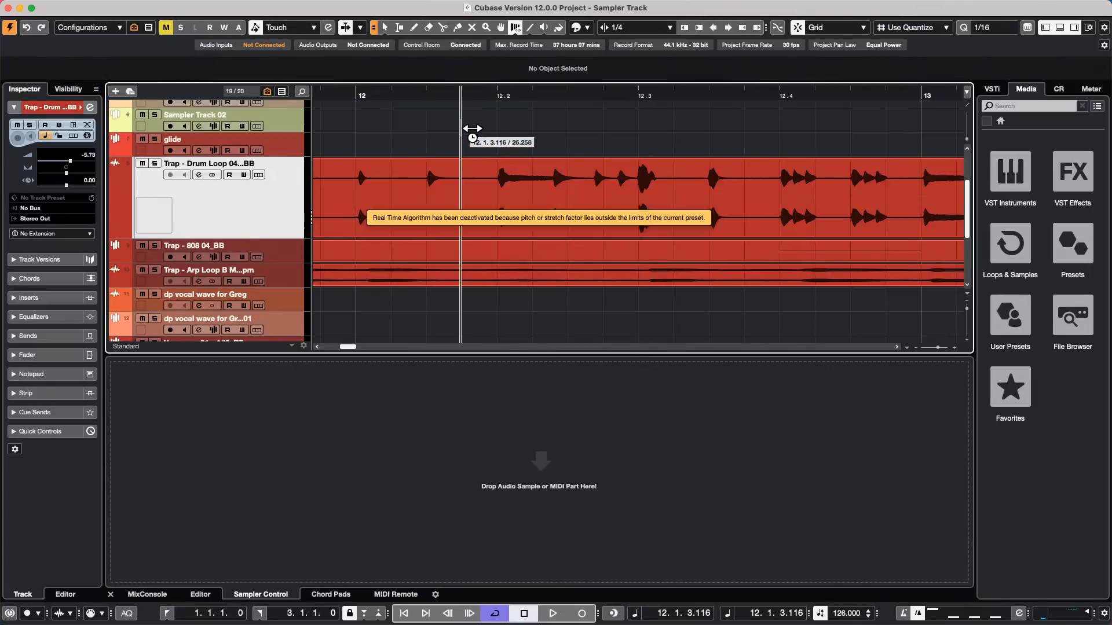
{"action": "left_click", "coordinate": [458, 199]}
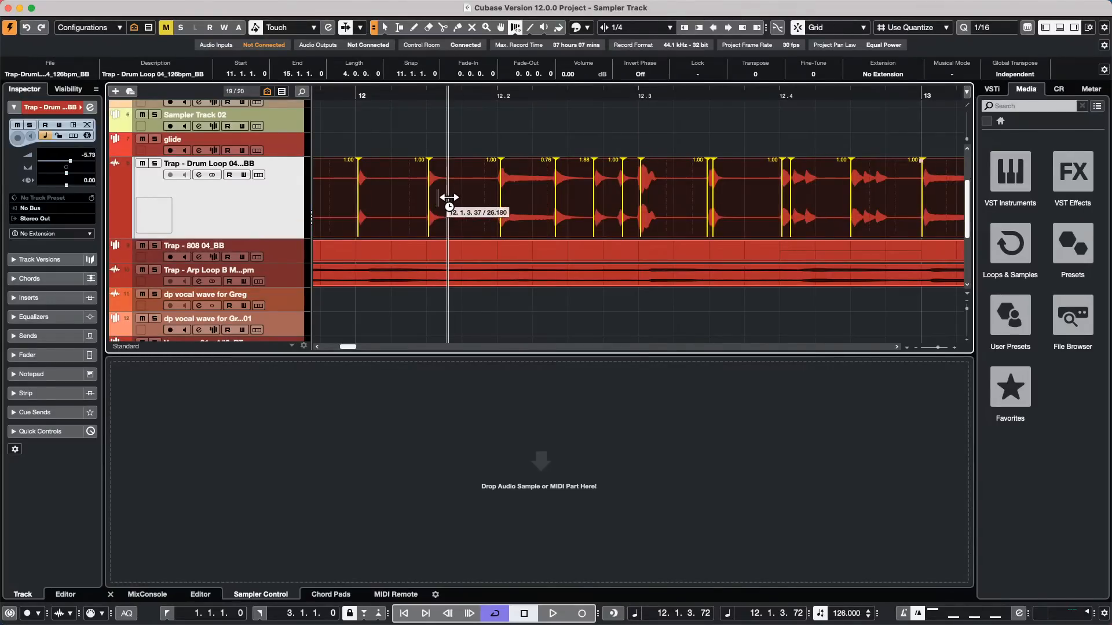
{"action": "mouse_move", "coordinate": [435, 199]}
{"action": "left_mouse_down"}
{"action": "mouse_move", "coordinate": [426, 203]}
{"action": "mouse_move", "coordinate": [438, 205]}
{"action": "left_mouse_up"}
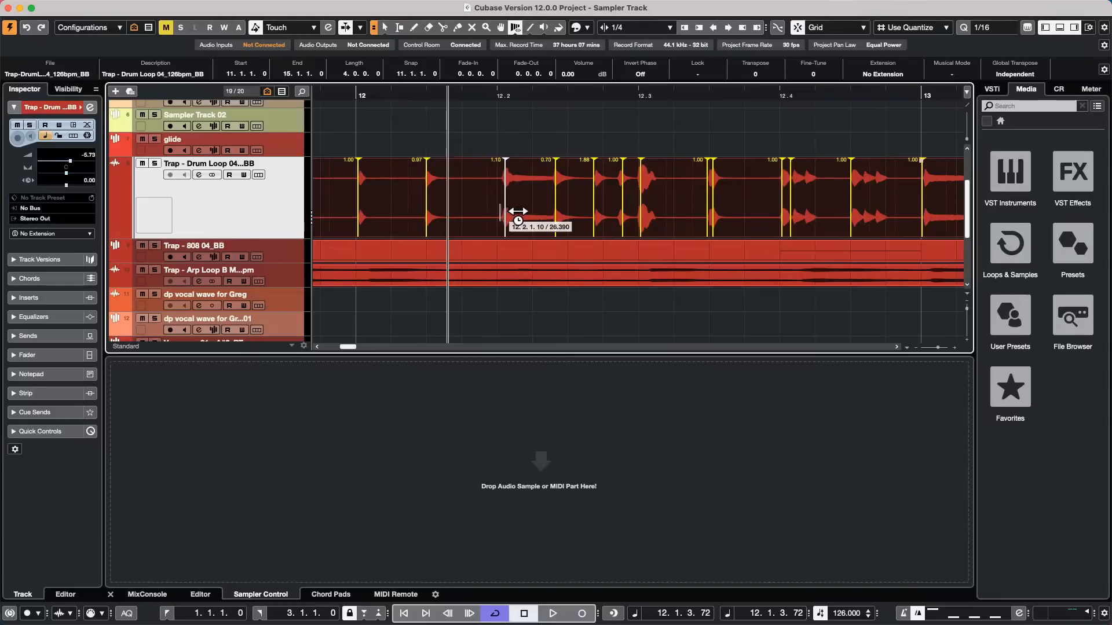
{"action": "mouse_move", "coordinate": [585, 211]}
{"action": "left_mouse_down"}
{"action": "mouse_move", "coordinate": [559, 220]}
{"action": "mouse_move", "coordinate": [575, 215]}
{"action": "left_mouse_up"}
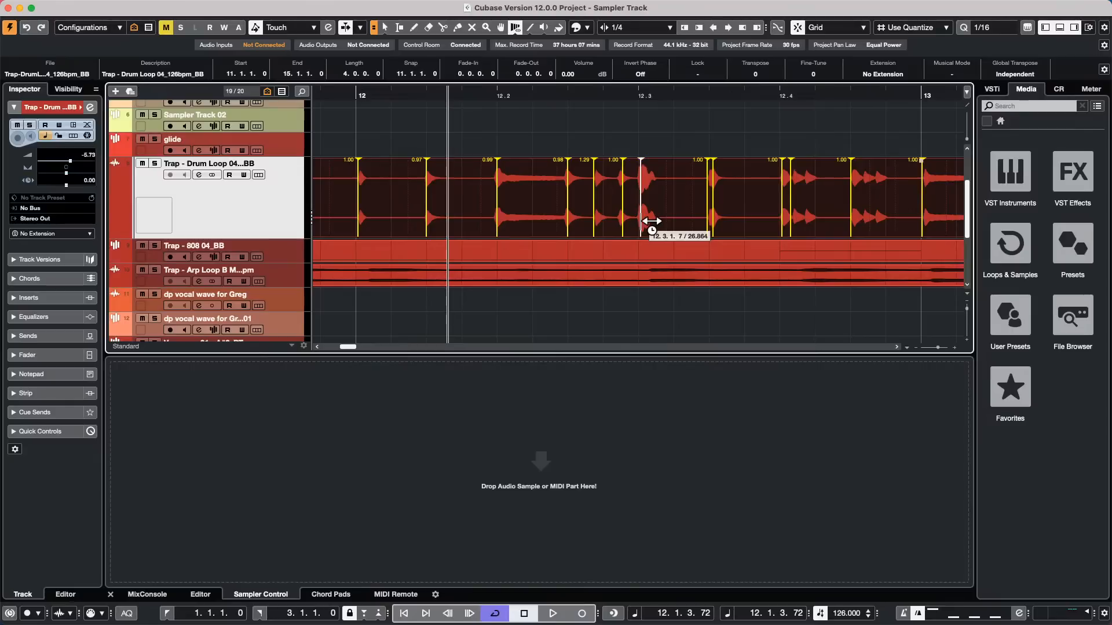
Open the Trap - Drum Loop 04 event in the Sample Editor and activate Free Warp in its AudioWarp settings.
{"action": "key", "text": "1"}
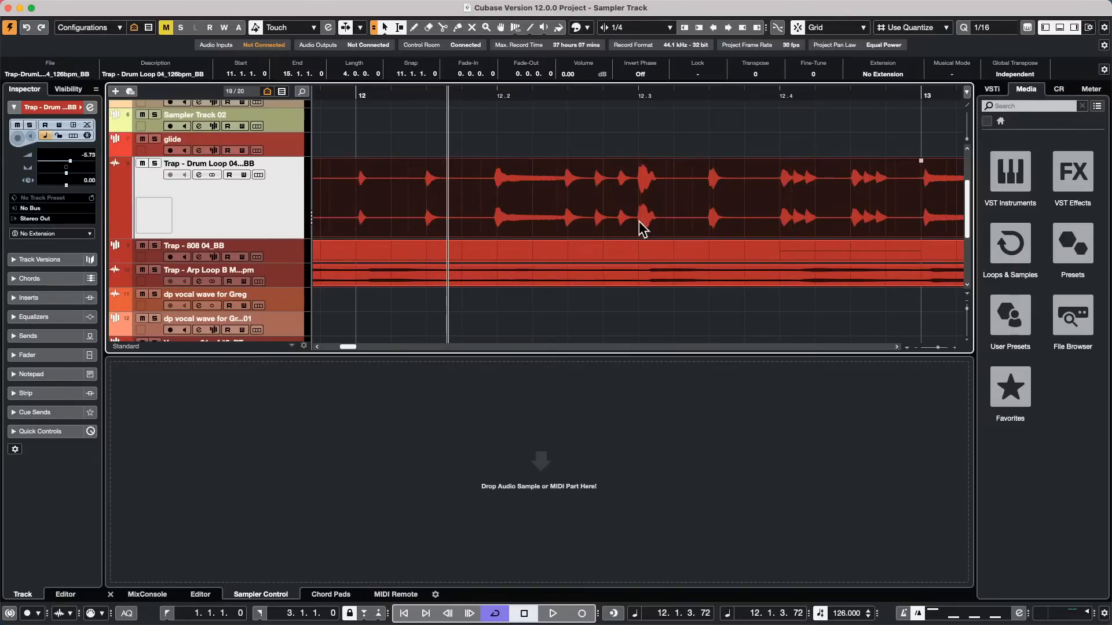
{"action": "double_click", "coordinate": [640, 223]}
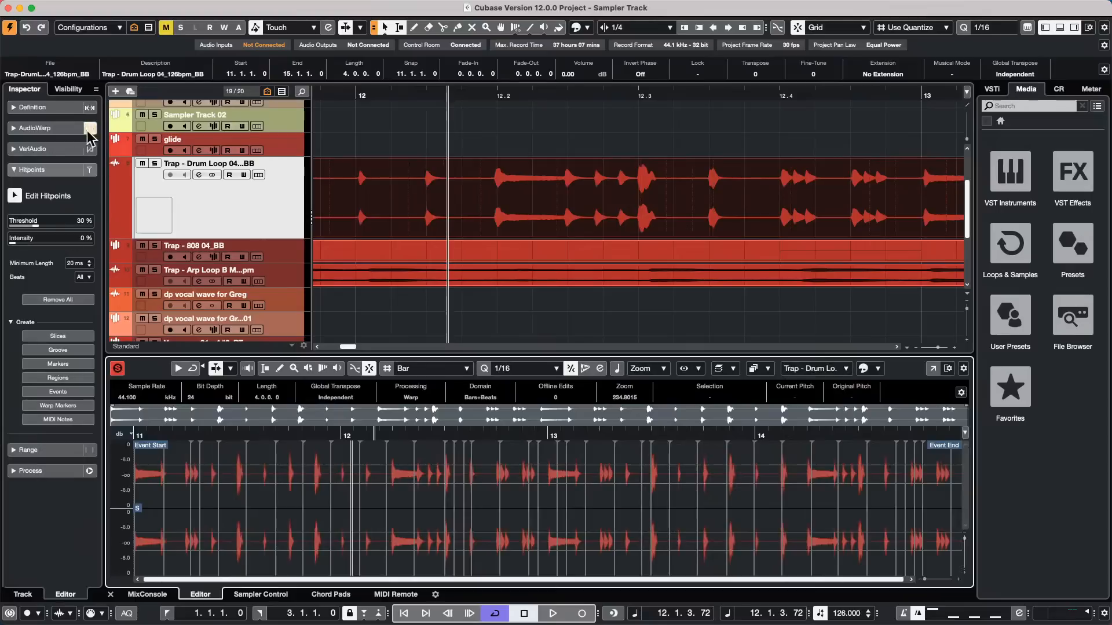
{"action": "left_click", "coordinate": [46, 128]}
{"action": "left_click", "coordinate": [14, 154]}
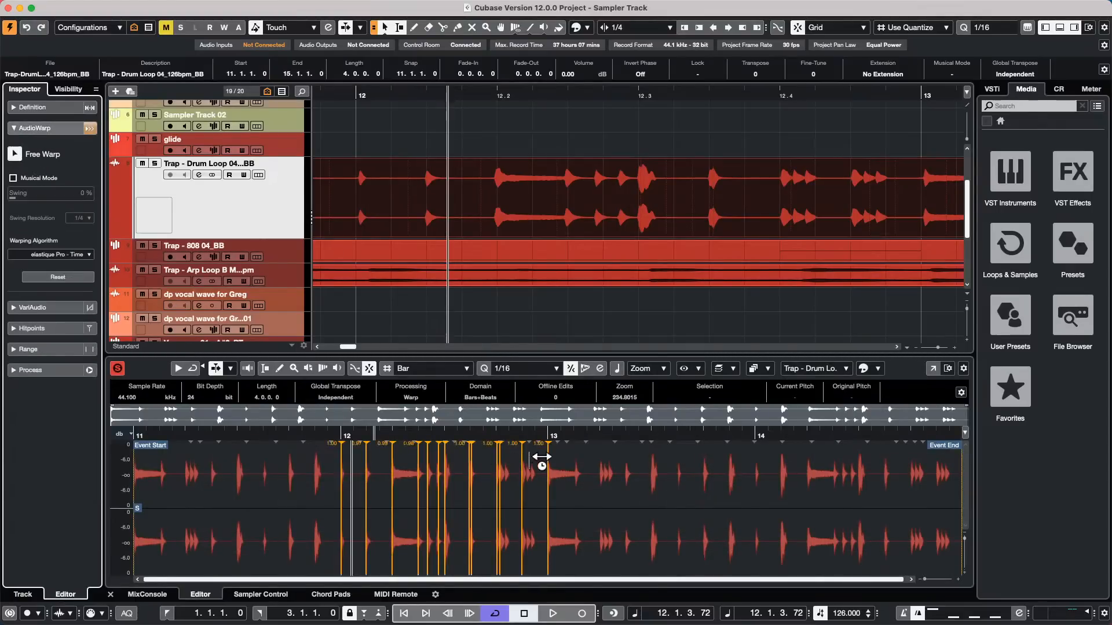
Create warp markers from the drum loop's hitpoints in the Sample Editor, focusing on the area around bar 13.
{"action": "left_click_drag", "start_coordinate": [594, 433], "coordinate": [595, 449]}
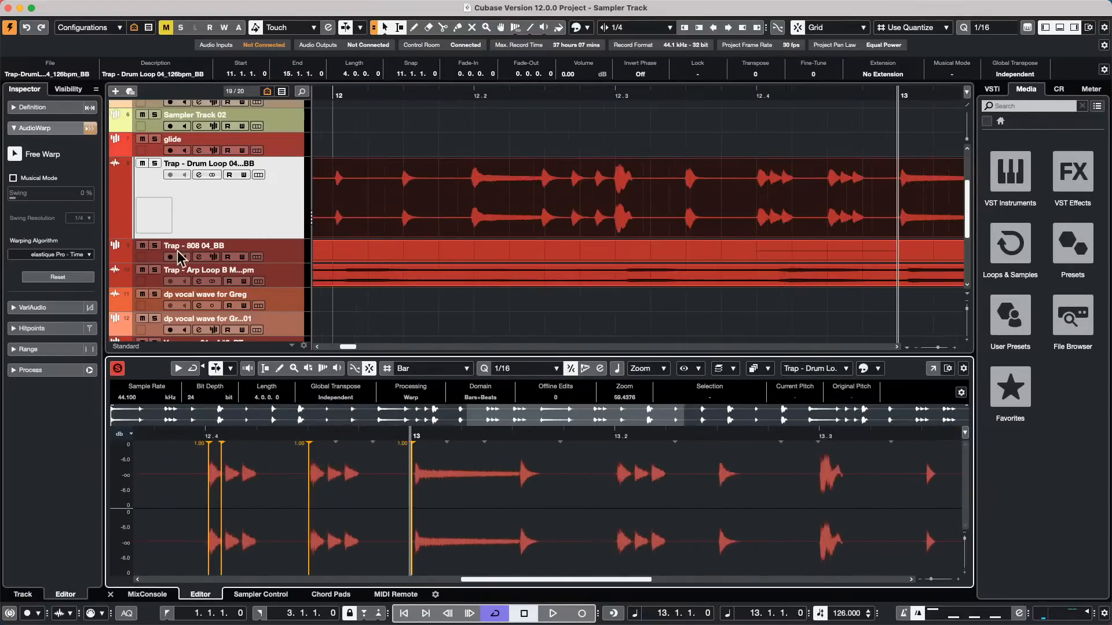
{"action": "left_click", "coordinate": [35, 329]}
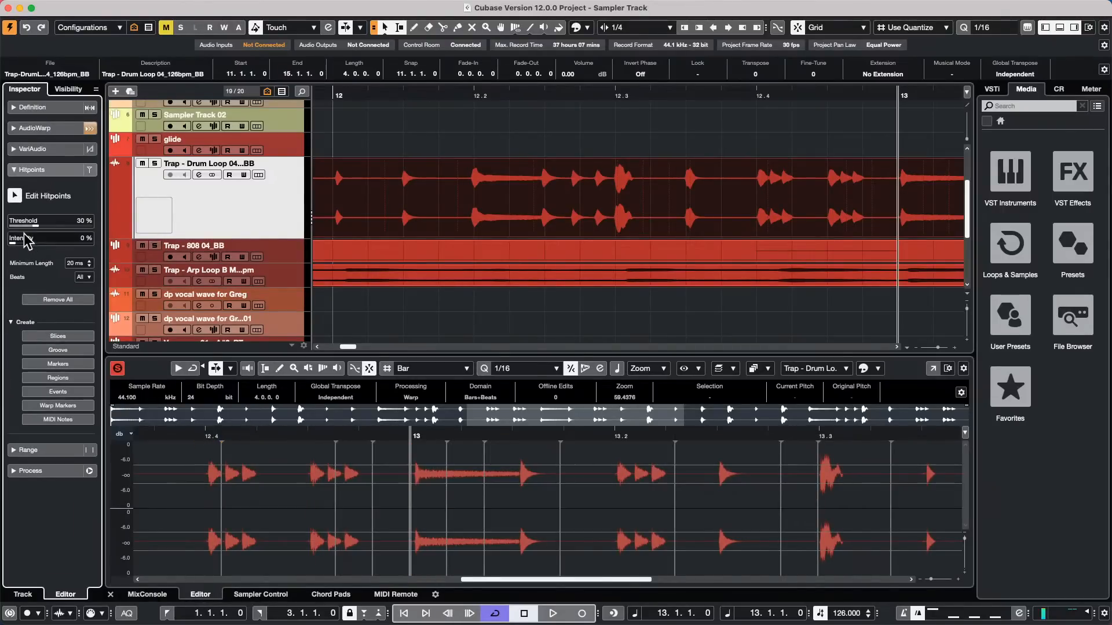
{"action": "left_click_drag", "start_coordinate": [23, 226], "coordinate": [28, 232]}
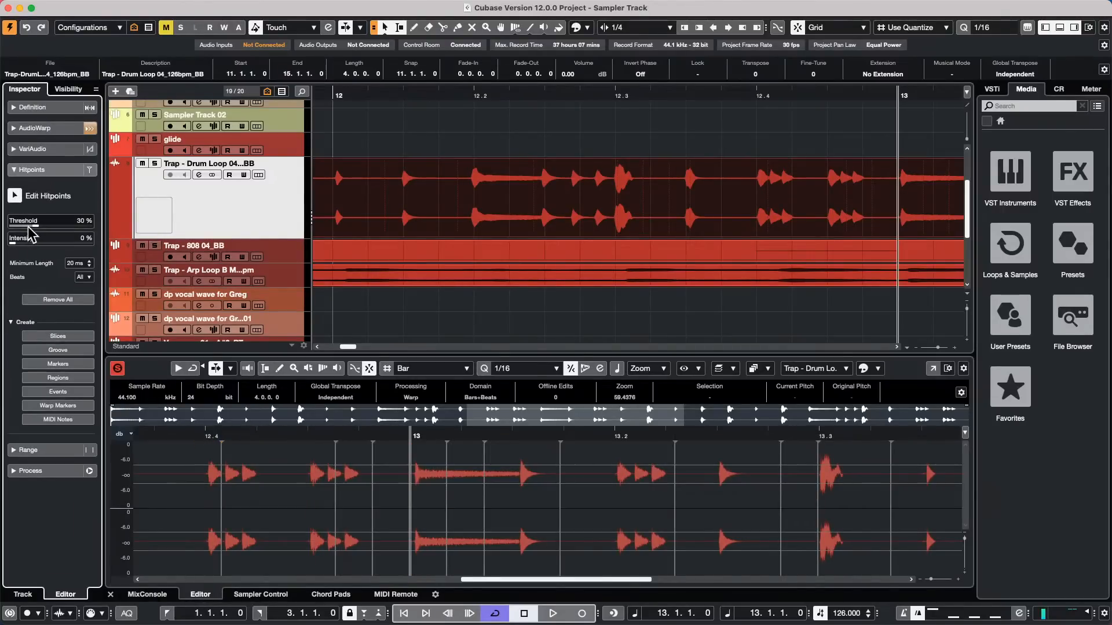
Reactivate Free Warp, pull a marker after bar 13 slightly earlier, and warp the first hit before 13.2 slightly earlier.
{"action": "left_click", "coordinate": [38, 128]}
{"action": "left_click", "coordinate": [14, 154]}
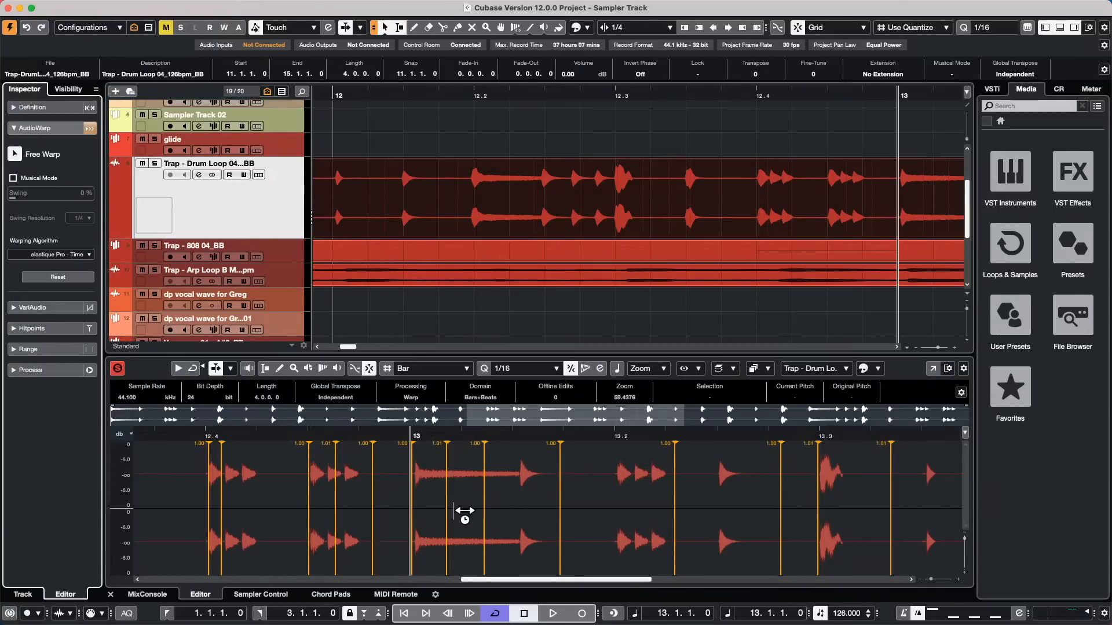
{"action": "mouse_move", "coordinate": [491, 511]}
{"action": "left_mouse_down"}
{"action": "mouse_move", "coordinate": [479, 511]}
{"action": "mouse_move", "coordinate": [525, 511]}
{"action": "left_mouse_up"}
{"action": "left_click", "coordinate": [518, 508]}
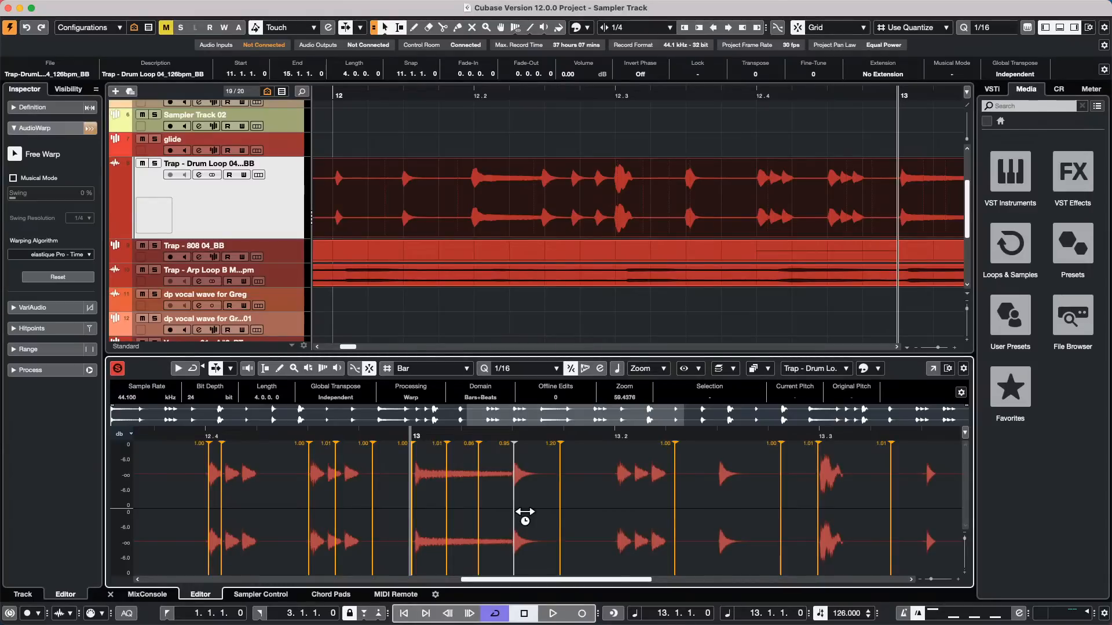
Open the MediaBay and show the contents of the Projects folder inside this computer's Documents.
{"action": "mouse_move", "coordinate": [356, 7]}
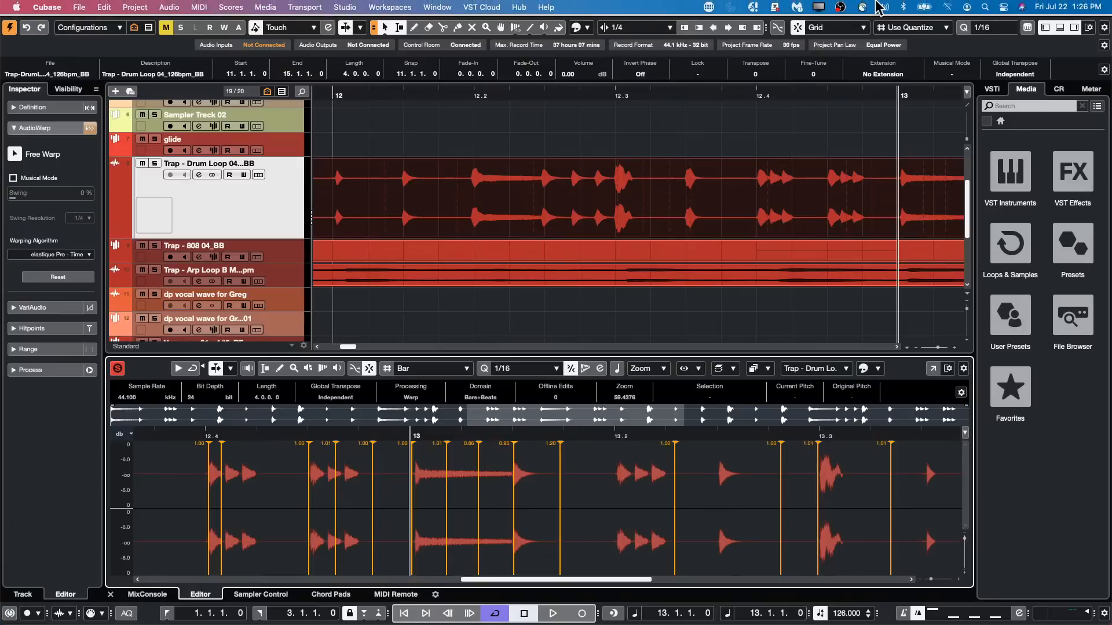
{"action": "left_click", "coordinate": [272, 7]}
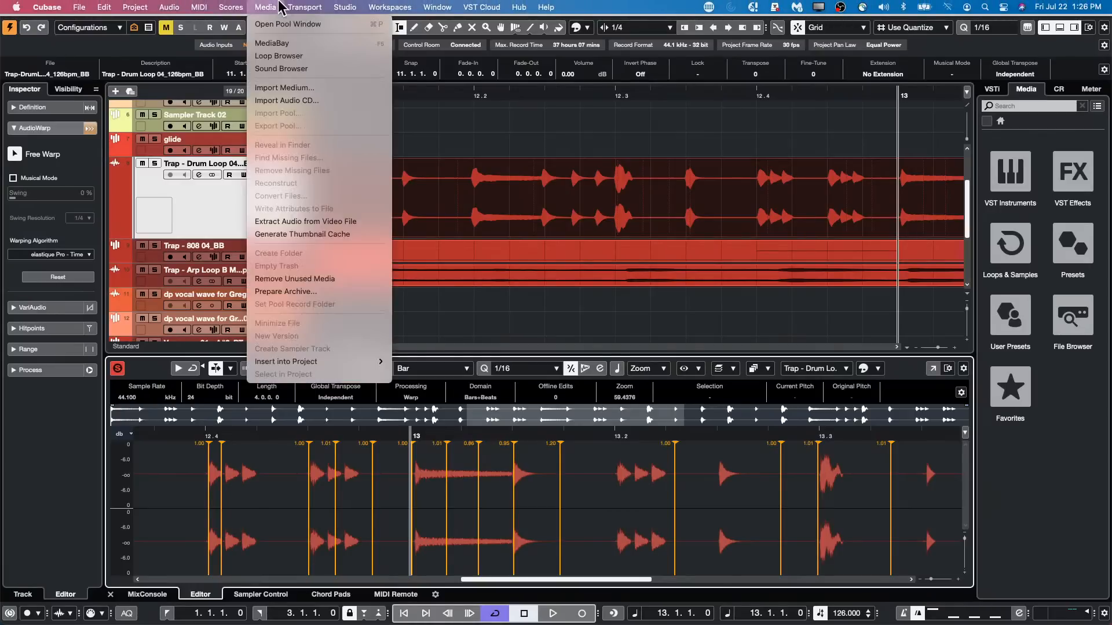
{"action": "left_click", "coordinate": [278, 43]}
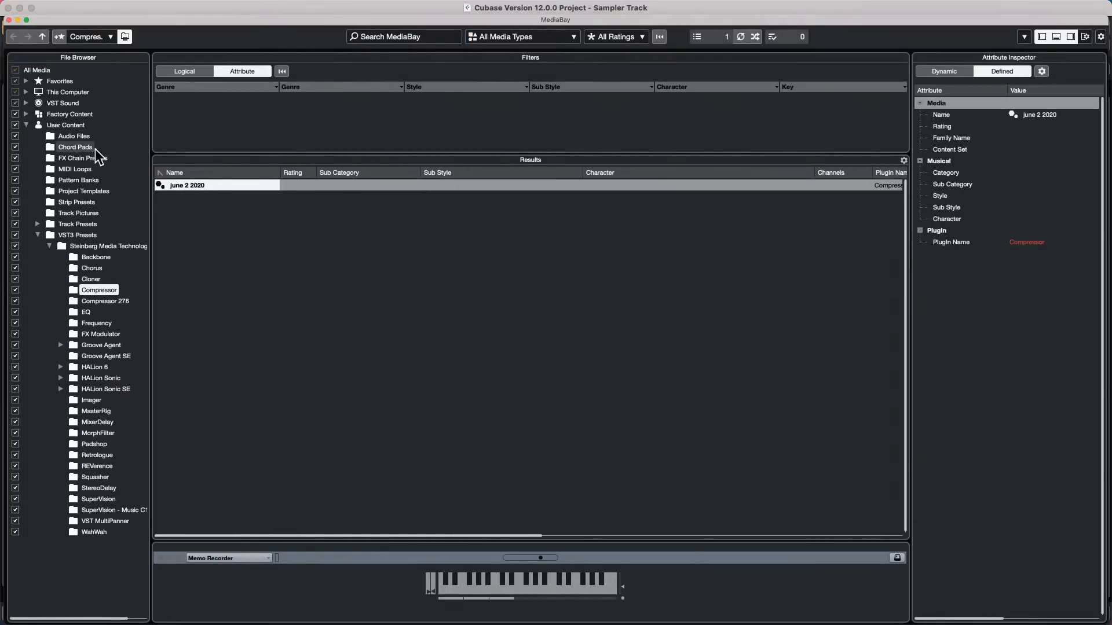
{"action": "left_click", "coordinate": [26, 92]}
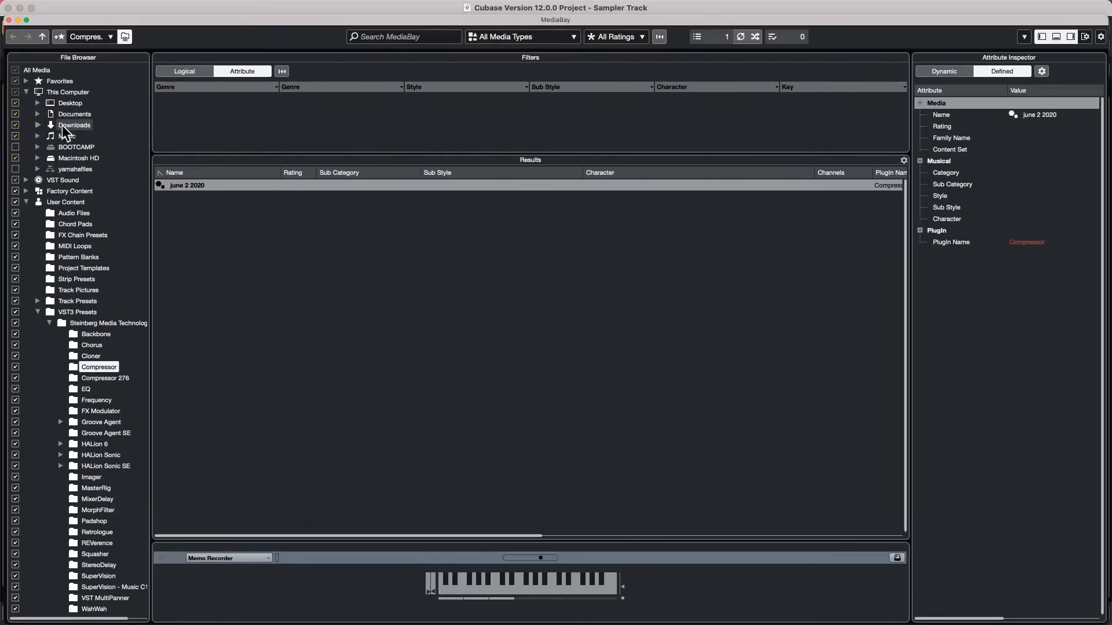
{"action": "left_click", "coordinate": [38, 114]}
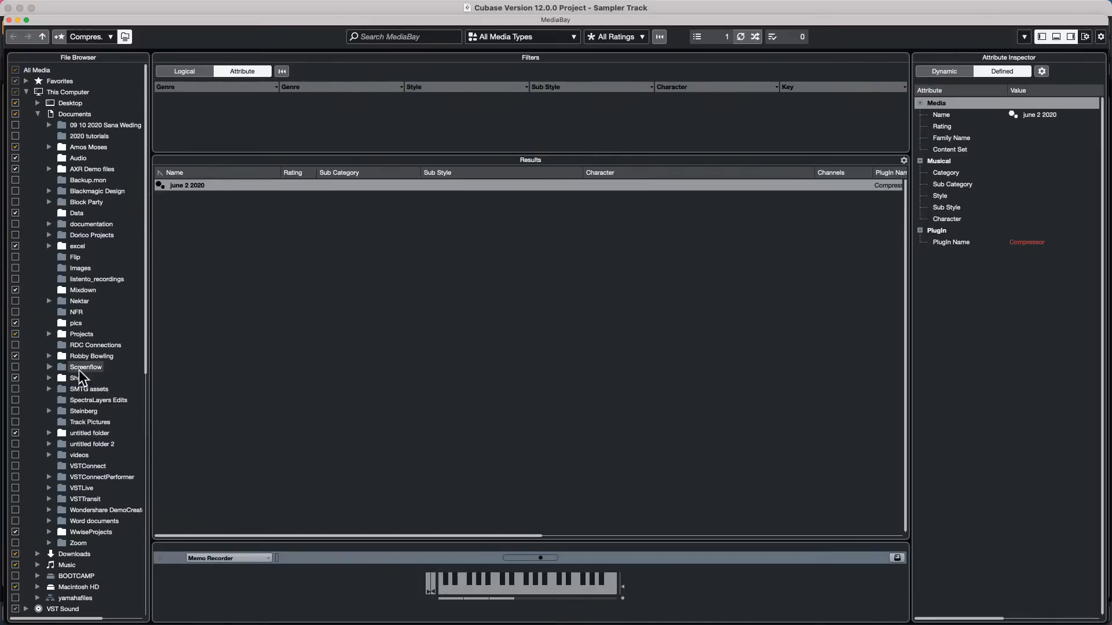
{"action": "left_click", "coordinate": [86, 336]}
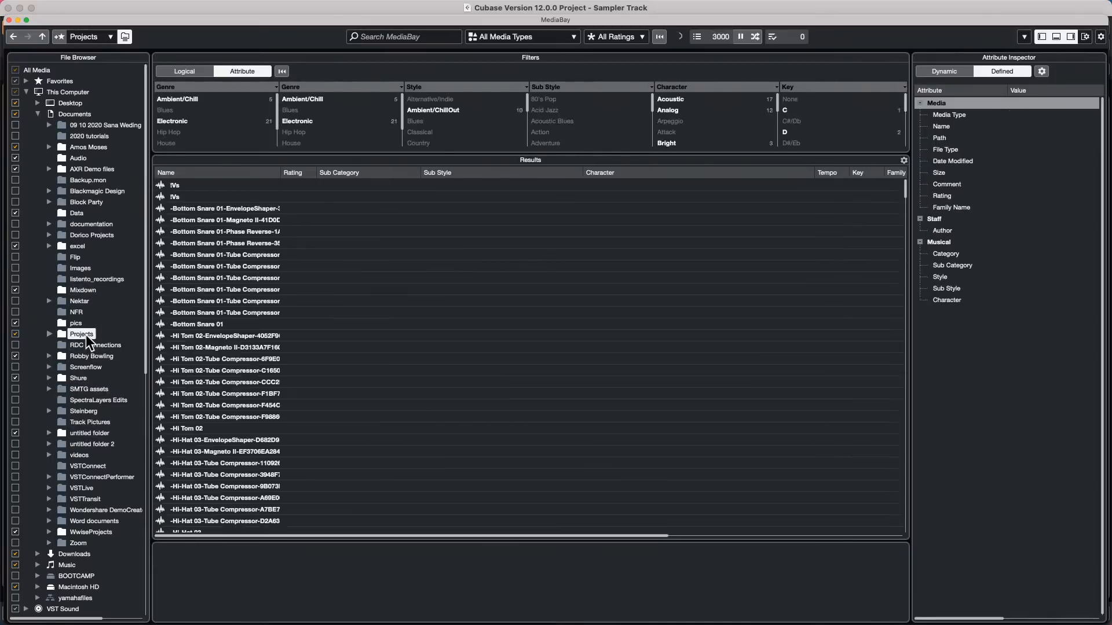
Filter the MediaBay results to the Projects media type and select the 201103_TM Fractured REEDIT 2020 project.
{"action": "left_click", "coordinate": [572, 37]}
{"action": "left_click", "coordinate": [518, 69]}
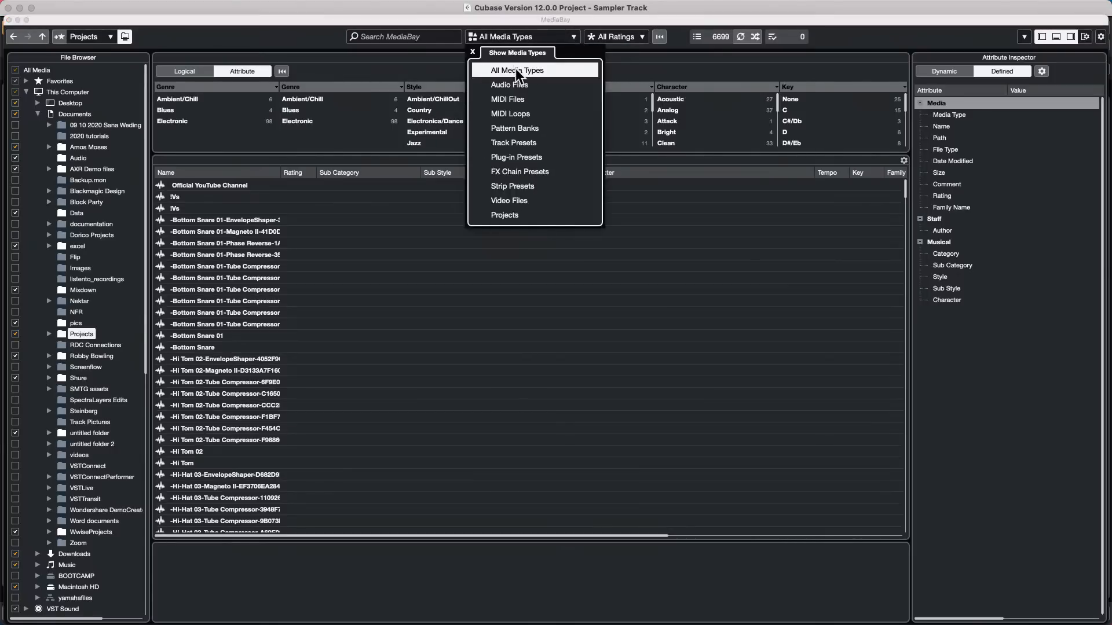
{"action": "left_click", "coordinate": [478, 220]}
{"action": "left_click", "coordinate": [425, 291]}
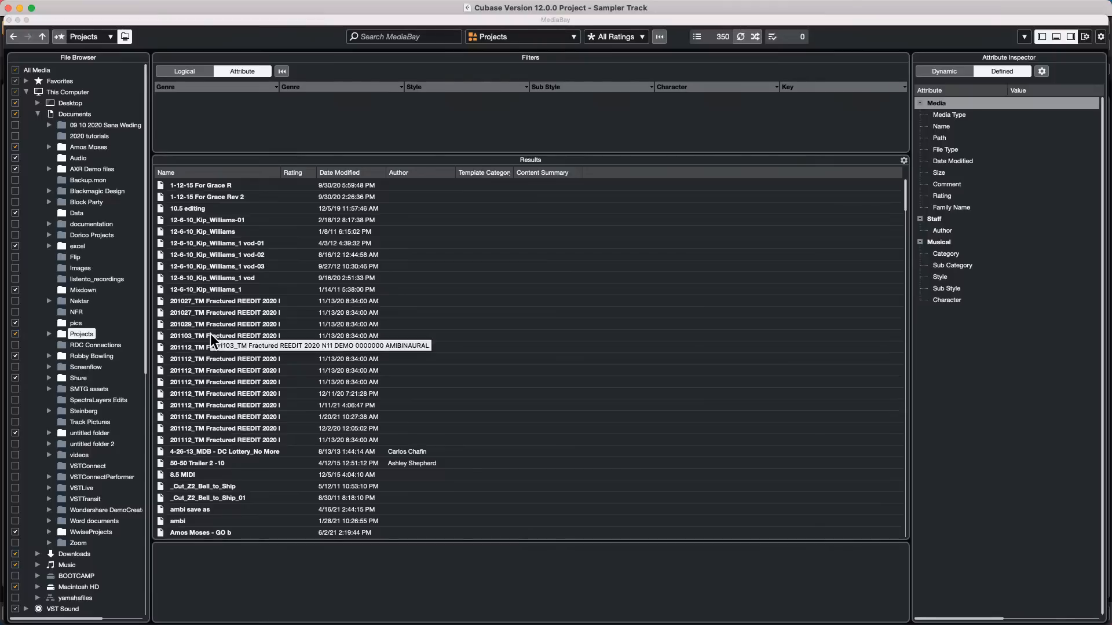
{"action": "left_click", "coordinate": [210, 335]}
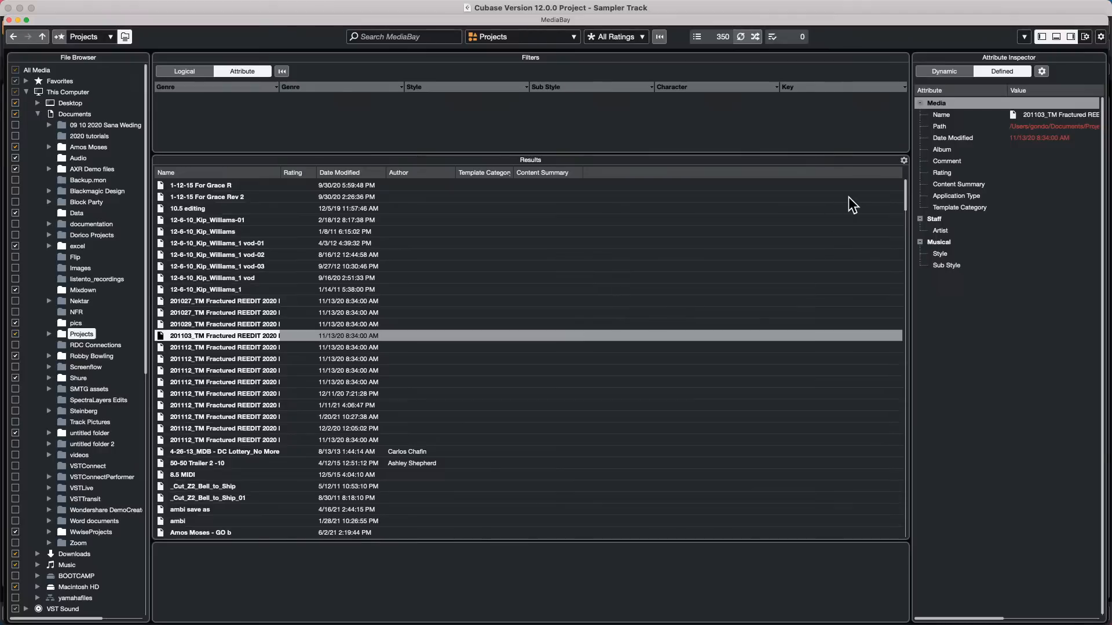
Examine the attribute categories available as columns for the project results, and close the MediaBay.
{"action": "left_click", "coordinate": [904, 161]}
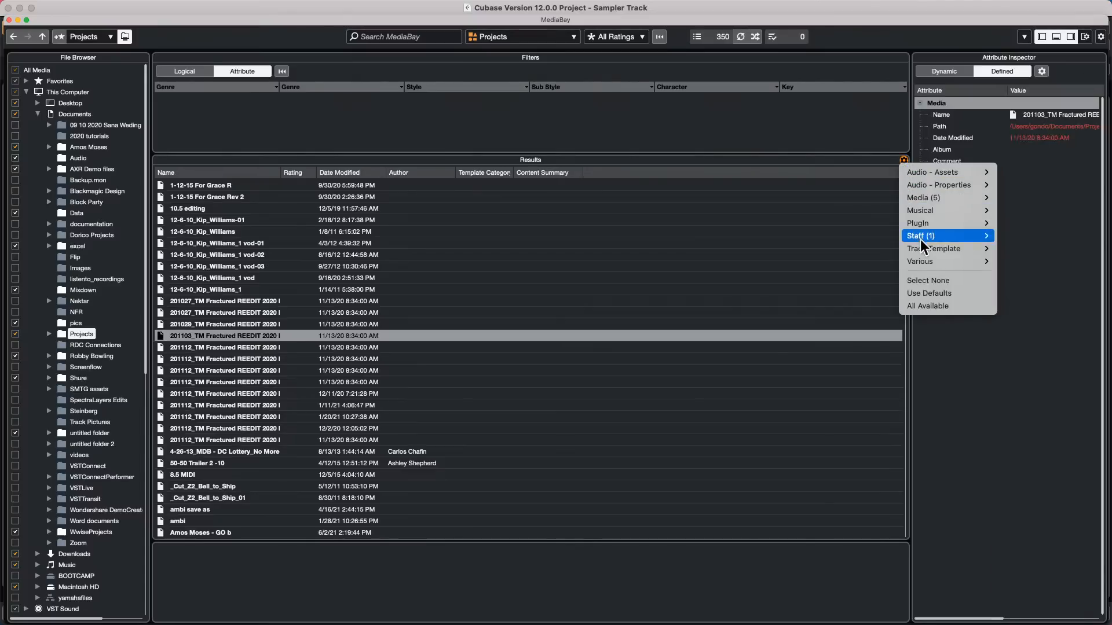
{"action": "mouse_move", "coordinate": [943, 203]}
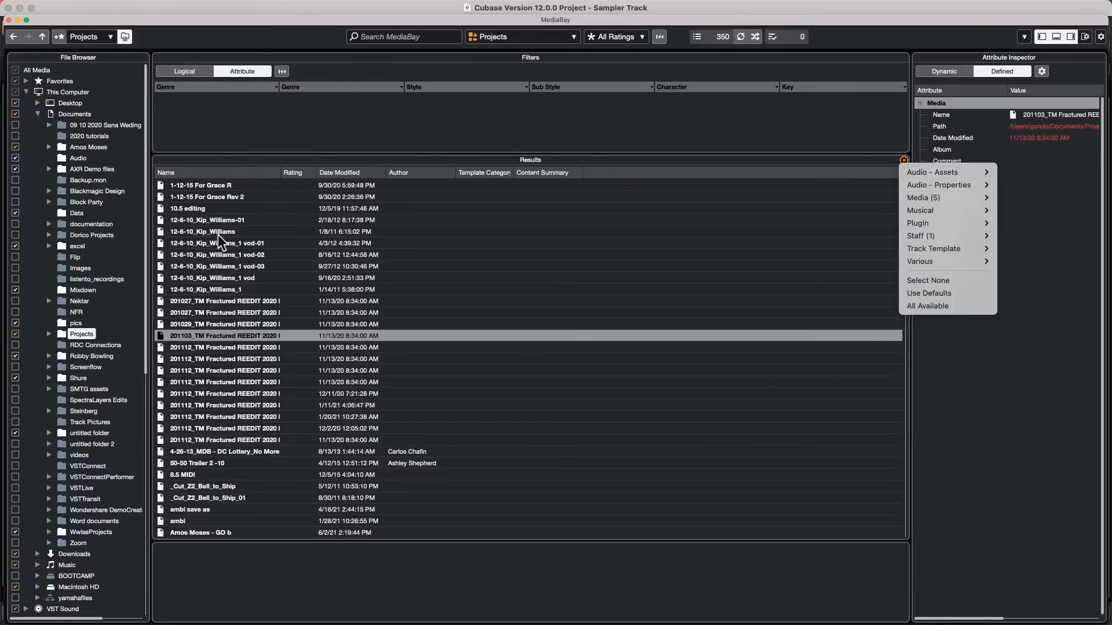
{"action": "left_click", "coordinate": [9, 20]}
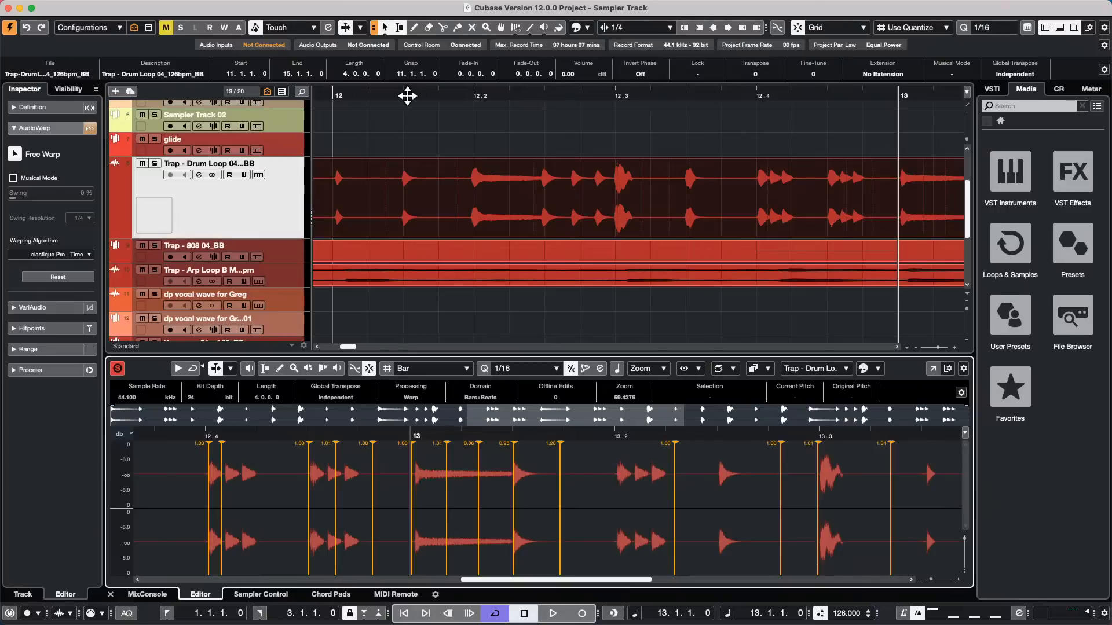
Zoom the Sampler Track timeline out and open the recent project jump off.cpr.
{"action": "left_click_drag", "start_coordinate": [407, 96], "coordinate": [384, 17]}
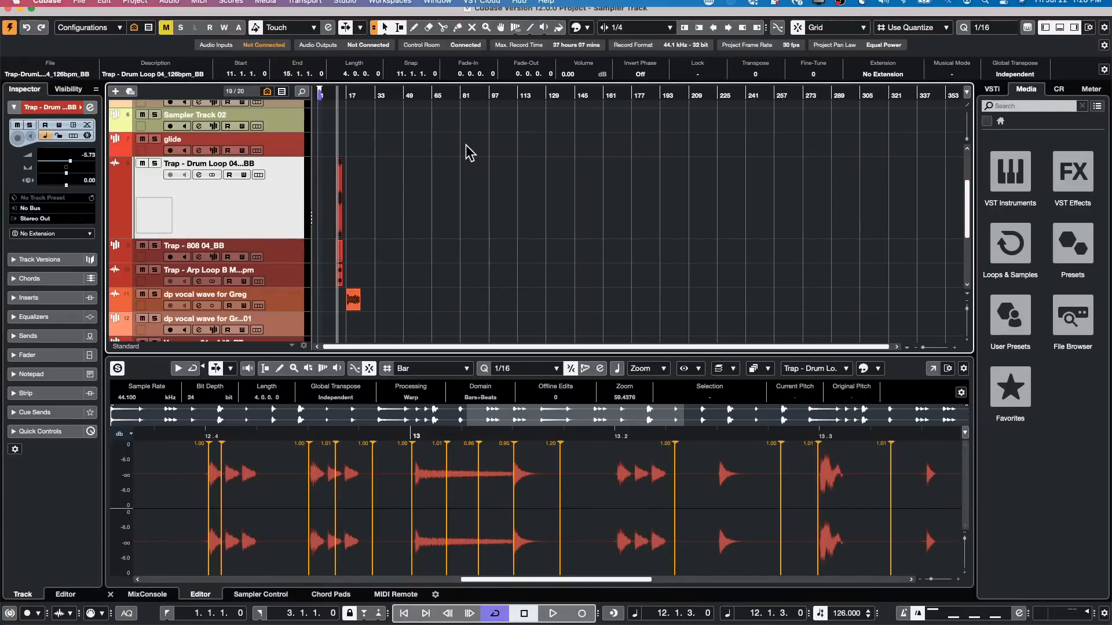
{"action": "scroll", "coordinate": [405, 185], "scroll_direction": "down", "scroll_amount": 3}
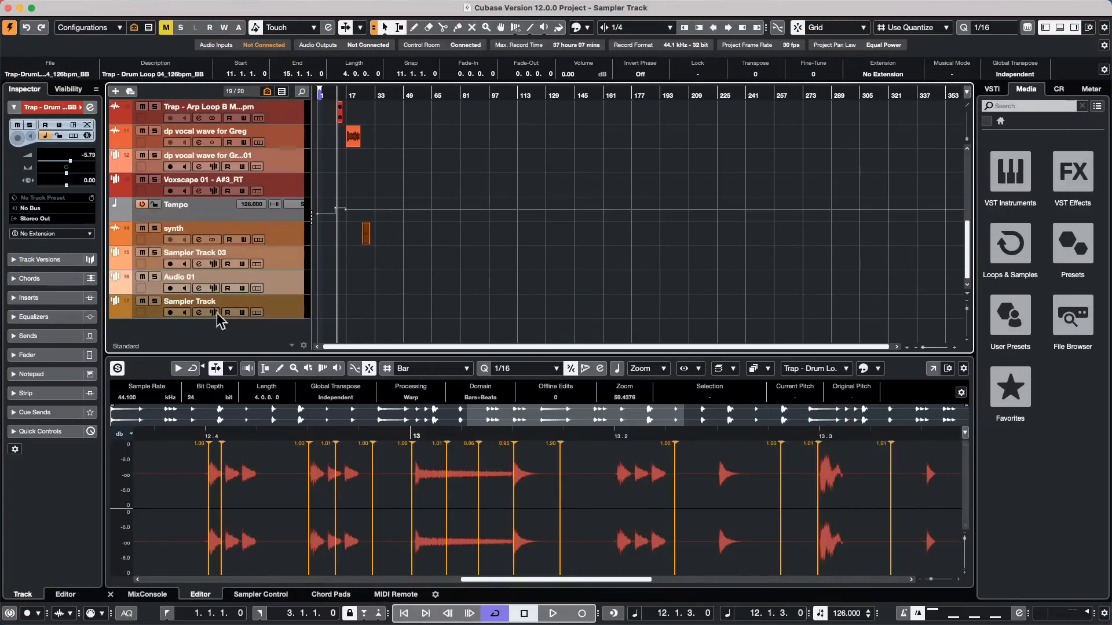
{"action": "scroll", "coordinate": [255, 311], "scroll_direction": "up", "scroll_amount": 1}
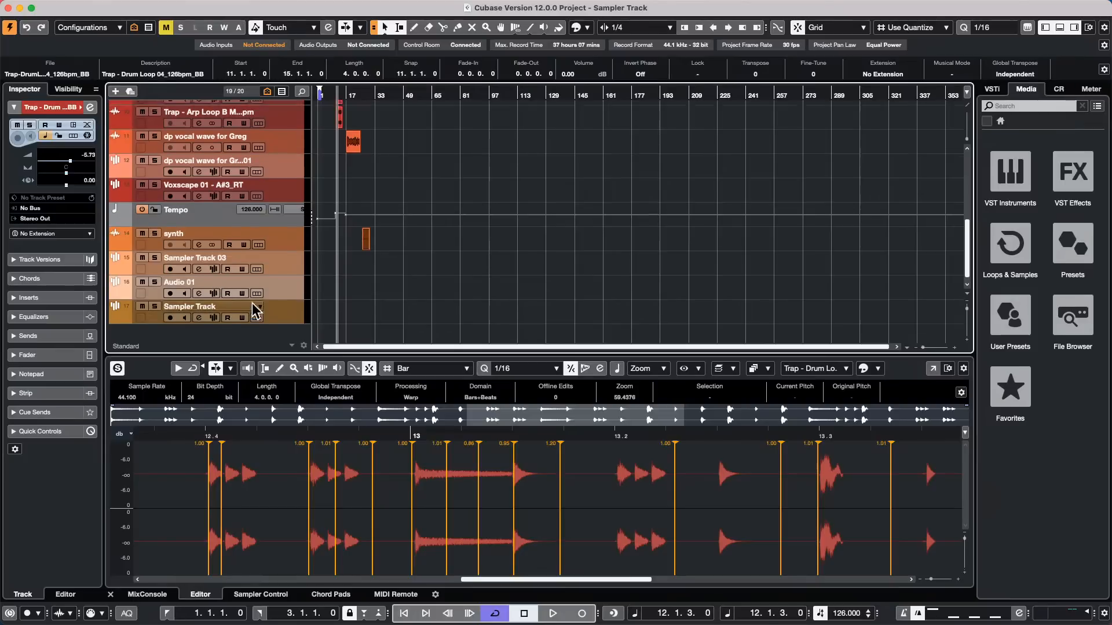
{"action": "scroll", "coordinate": [254, 311], "scroll_direction": "up", "scroll_amount": 5}
{"action": "left_click", "coordinate": [81, 7]}
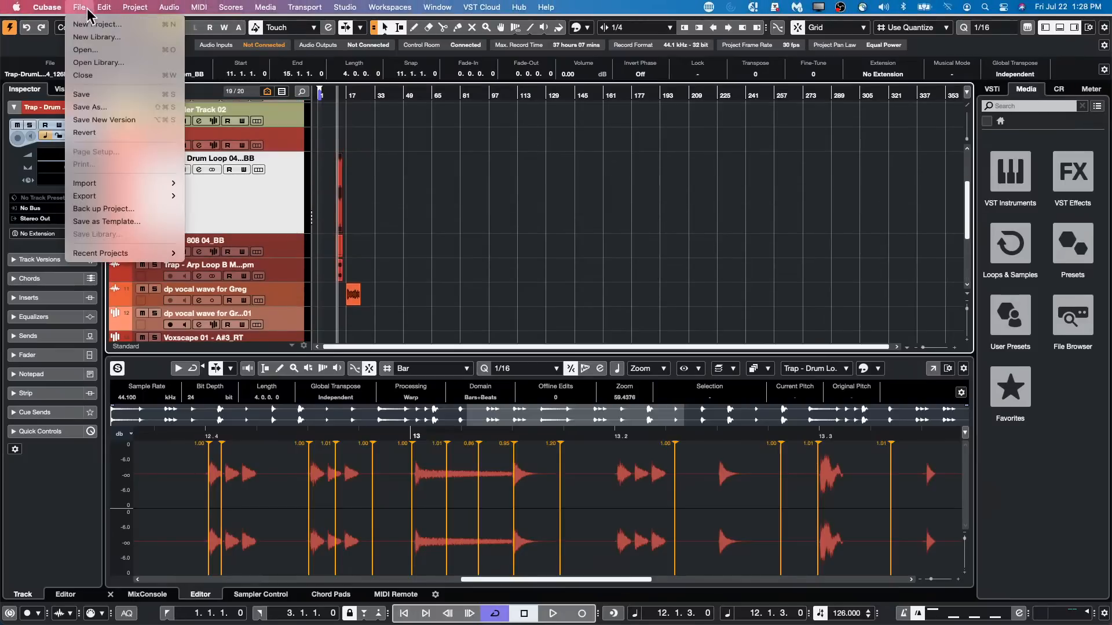
{"action": "mouse_move", "coordinate": [136, 253]}
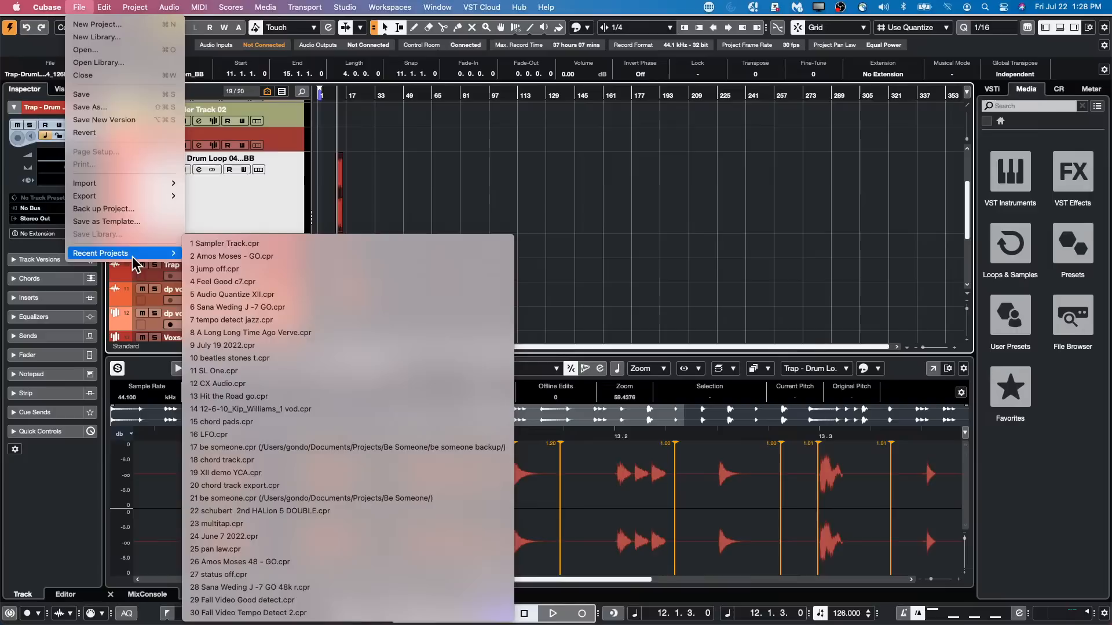
{"action": "left_click", "coordinate": [338, 269]}
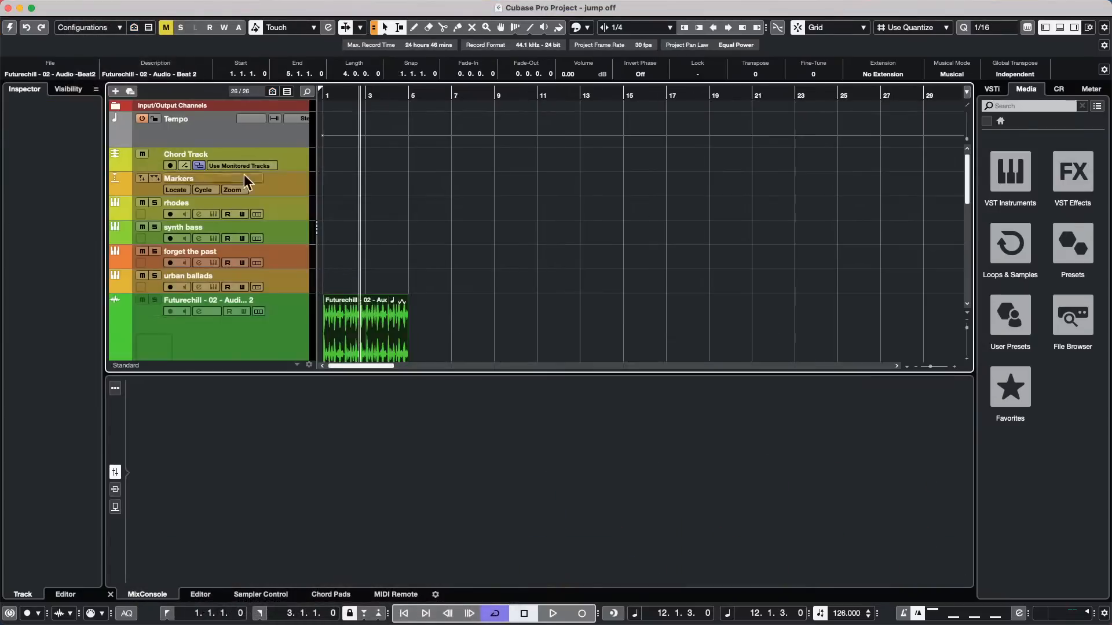
Select the tracks Audio 01 through Audio 04 in the folder and try to add a group channel to them.
{"action": "scroll", "coordinate": [512, 223], "scroll_direction": "down", "scroll_amount": 10}
{"action": "scroll", "coordinate": [514, 219], "scroll_direction": "down", "scroll_amount": 3}
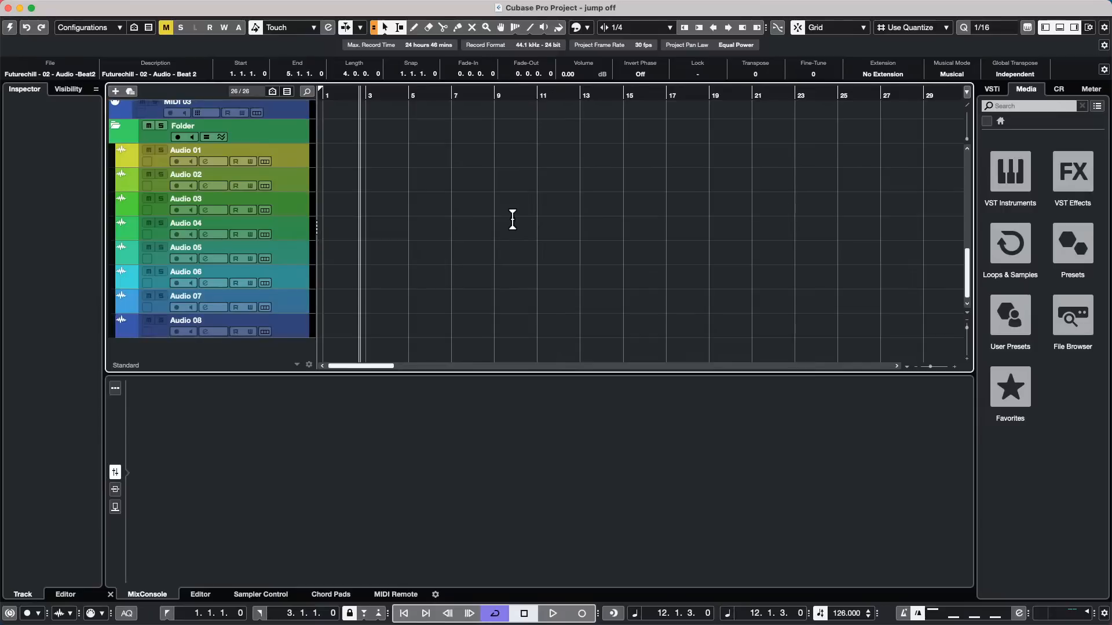
{"action": "scroll", "coordinate": [256, 257], "scroll_direction": "up", "scroll_amount": 2}
{"action": "left_click", "coordinate": [283, 190]}
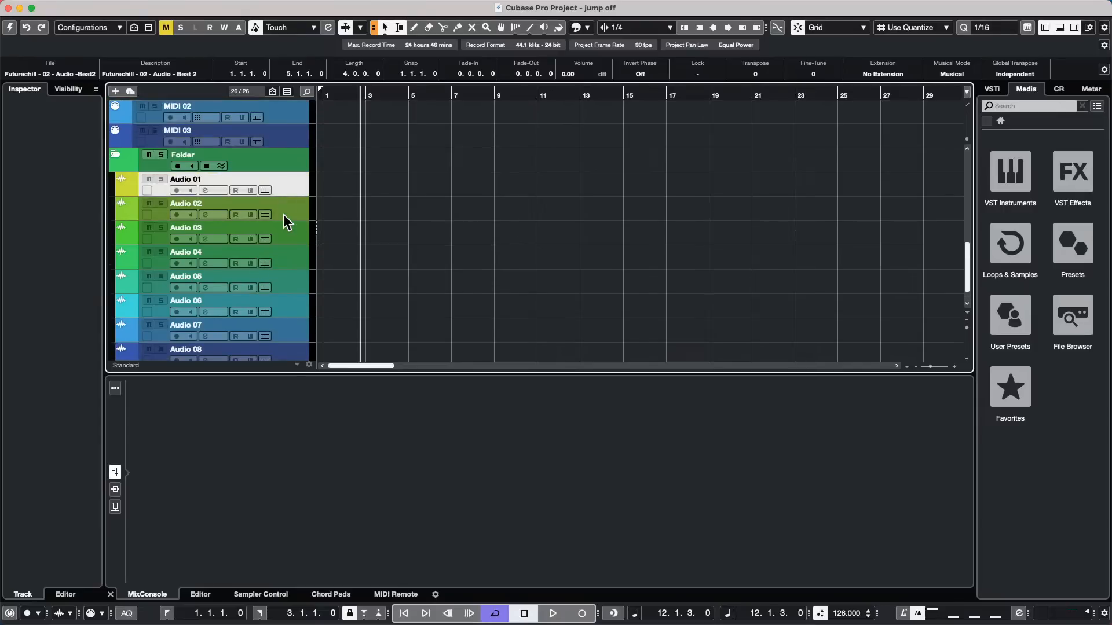
{"action": "left_click", "coordinate": [285, 249], "text": "shift"}
{"action": "right_click", "coordinate": [286, 251]}
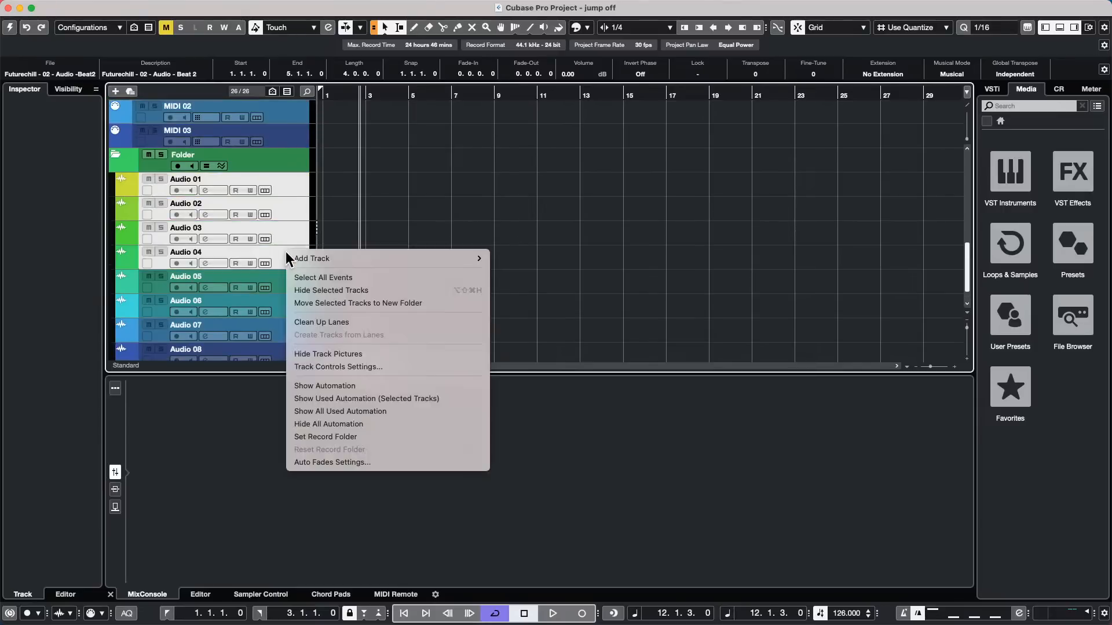
{"action": "mouse_move", "coordinate": [387, 258]}
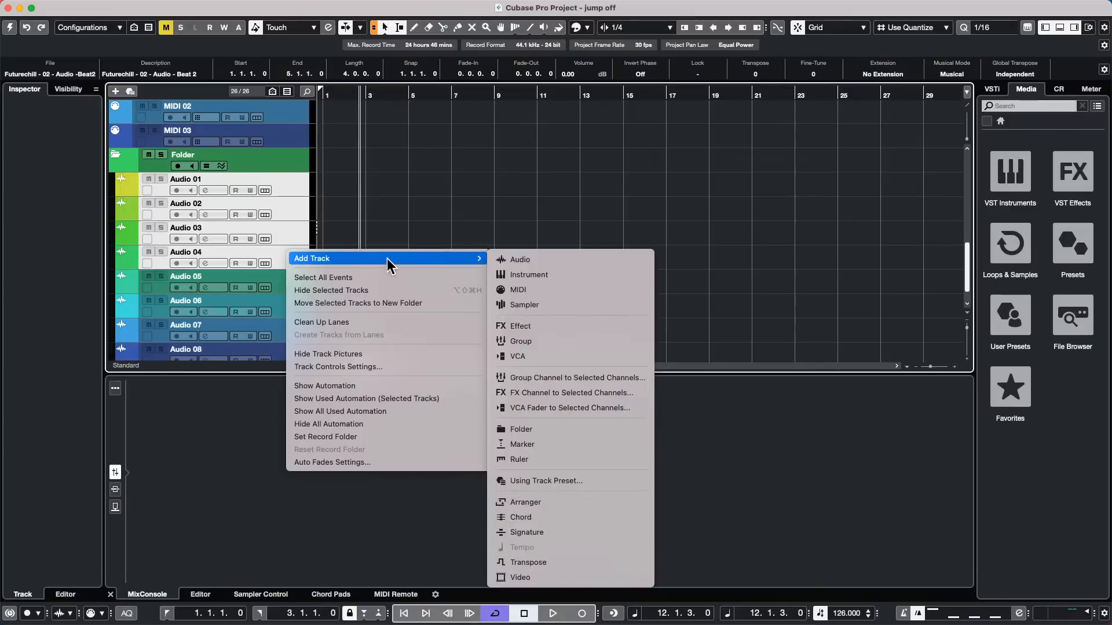
{"action": "left_click", "coordinate": [627, 380]}
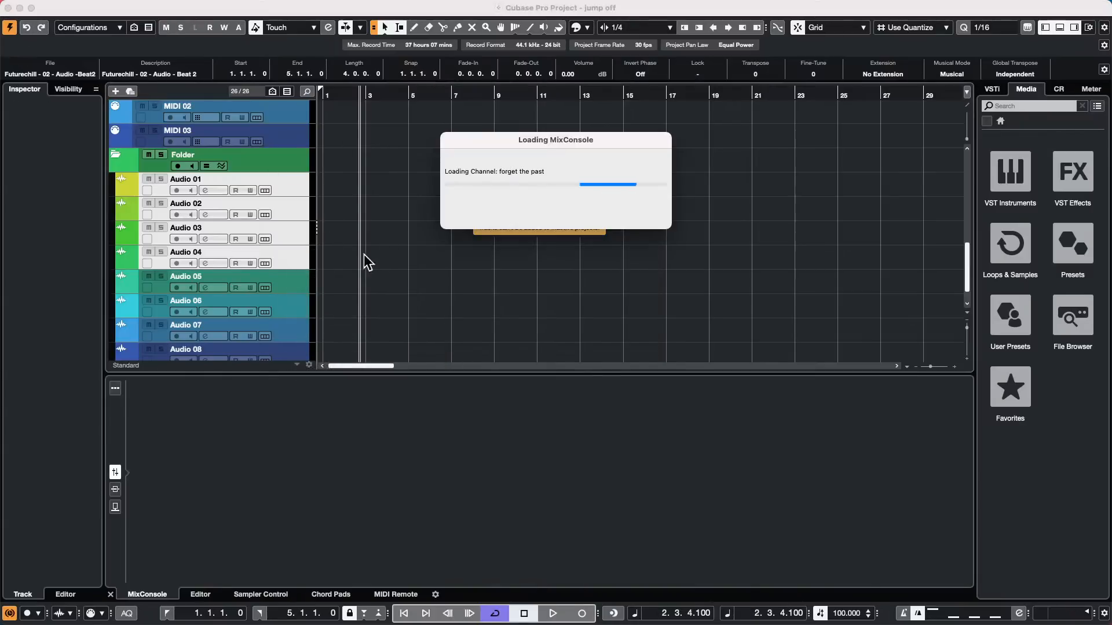
Add a stereo group channel to the selected tracks Audio 01 through Audio 04 and name it score.
{"action": "right_click", "coordinate": [287, 255]}
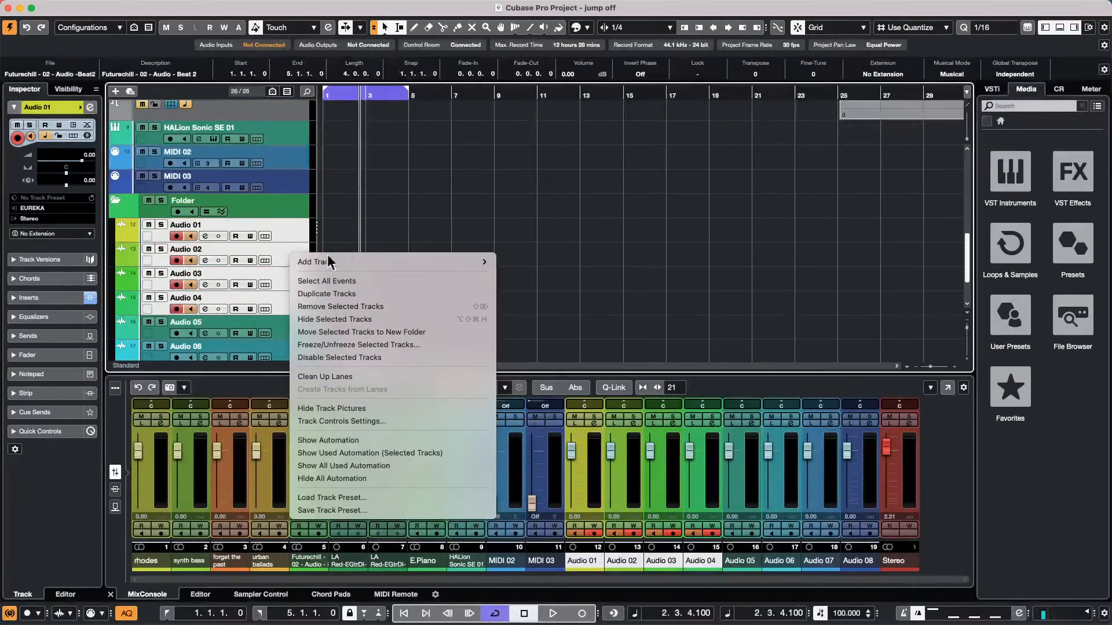
{"action": "mouse_move", "coordinate": [450, 265]}
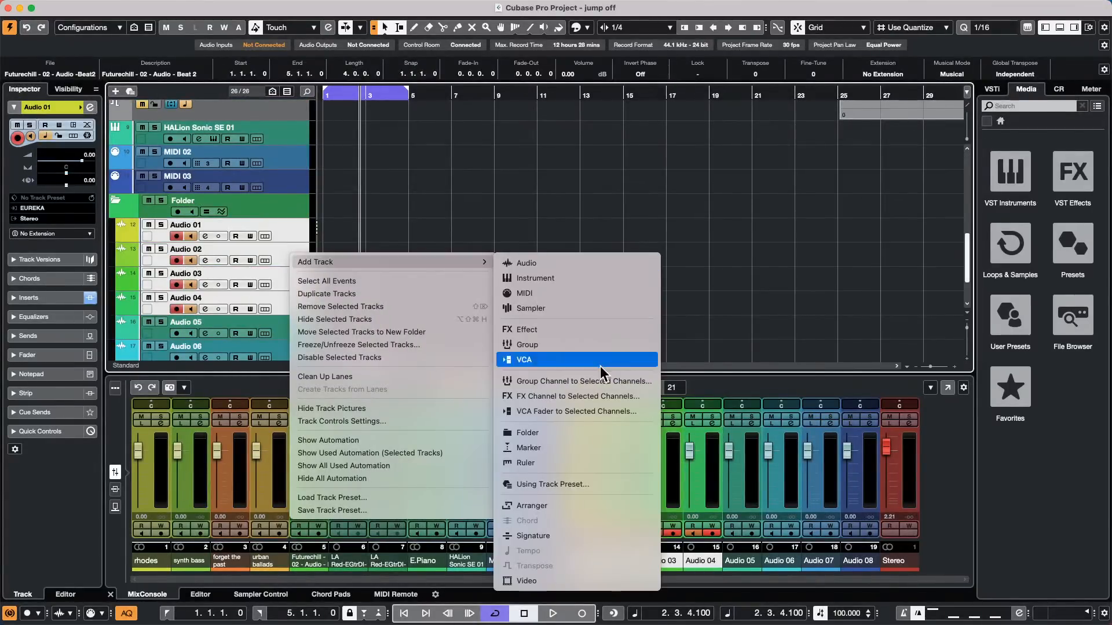
{"action": "left_click", "coordinate": [618, 383]}
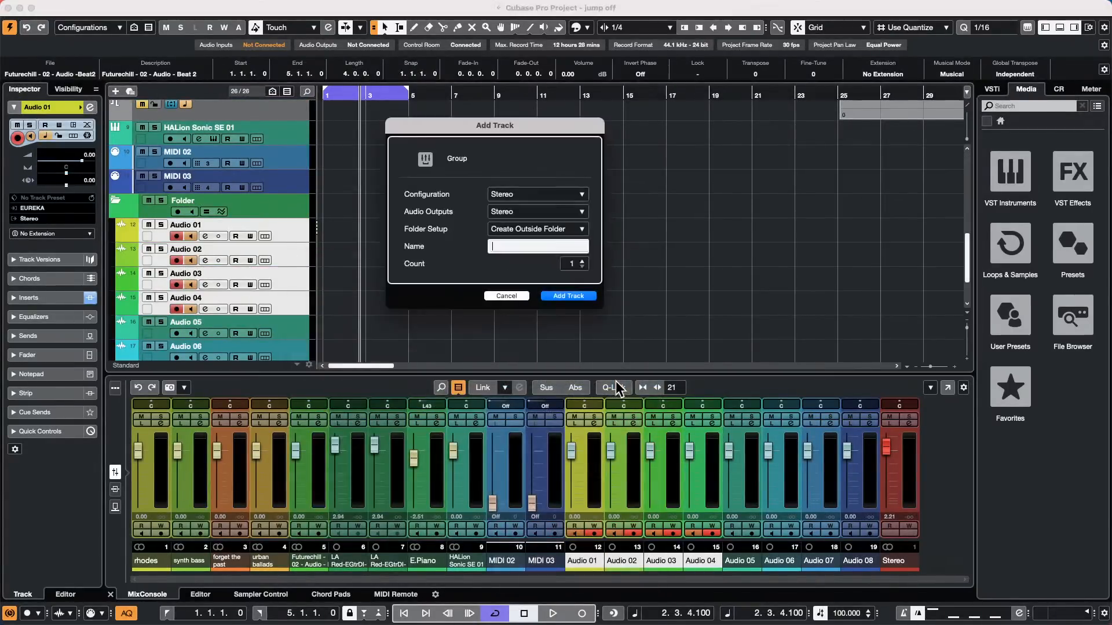
{"action": "left_click", "coordinate": [566, 296]}
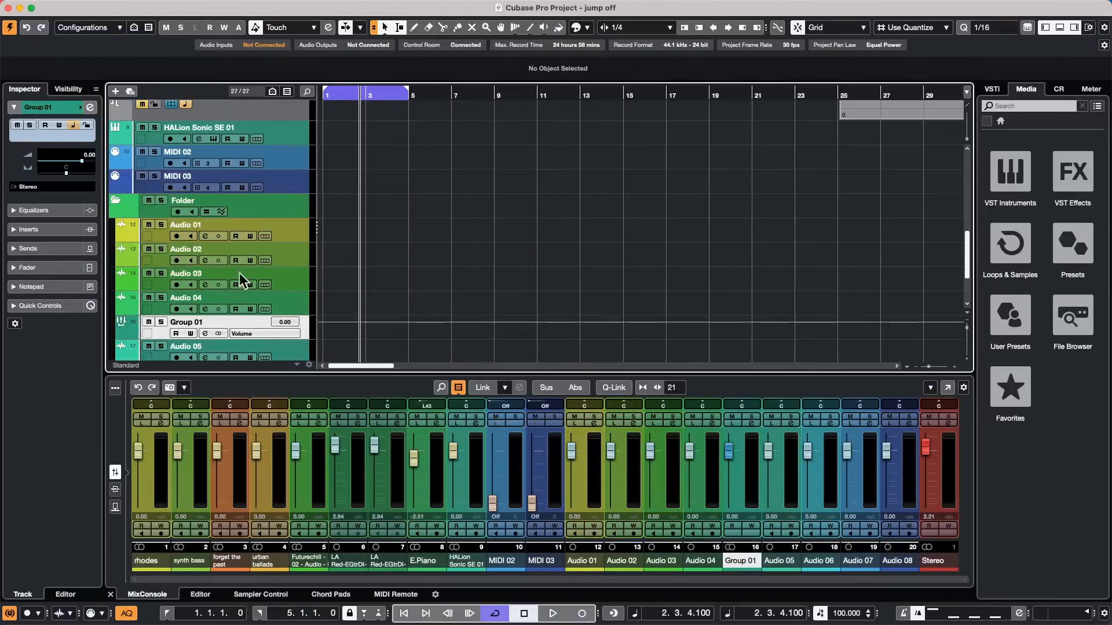
{"action": "double_click", "coordinate": [207, 320]}
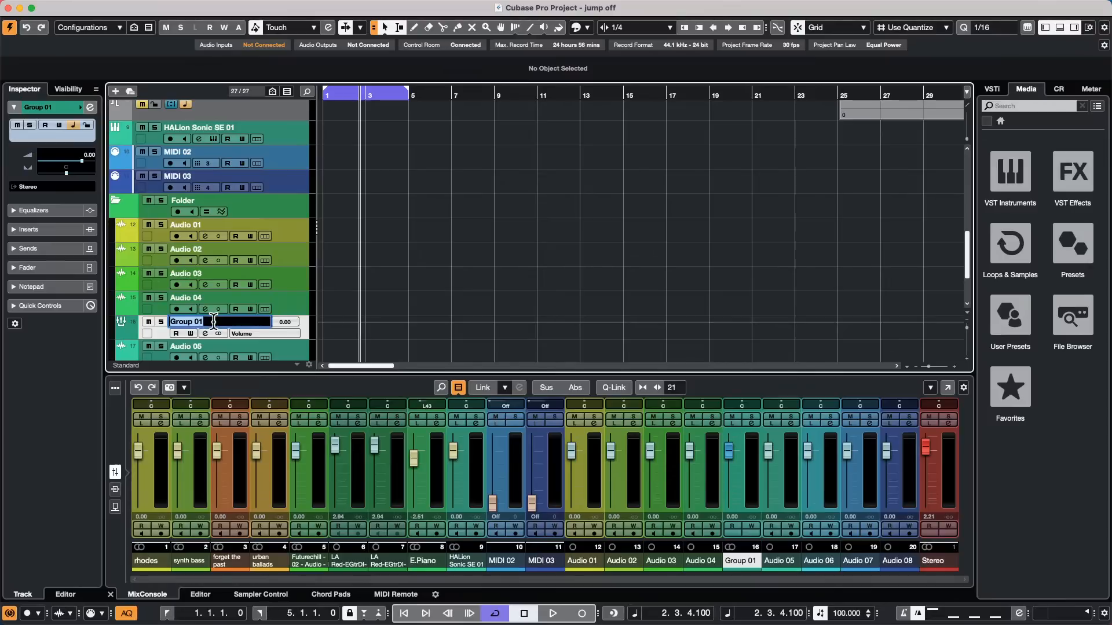
{"action": "type", "text": "score"}
{"action": "key", "text": "Return"}
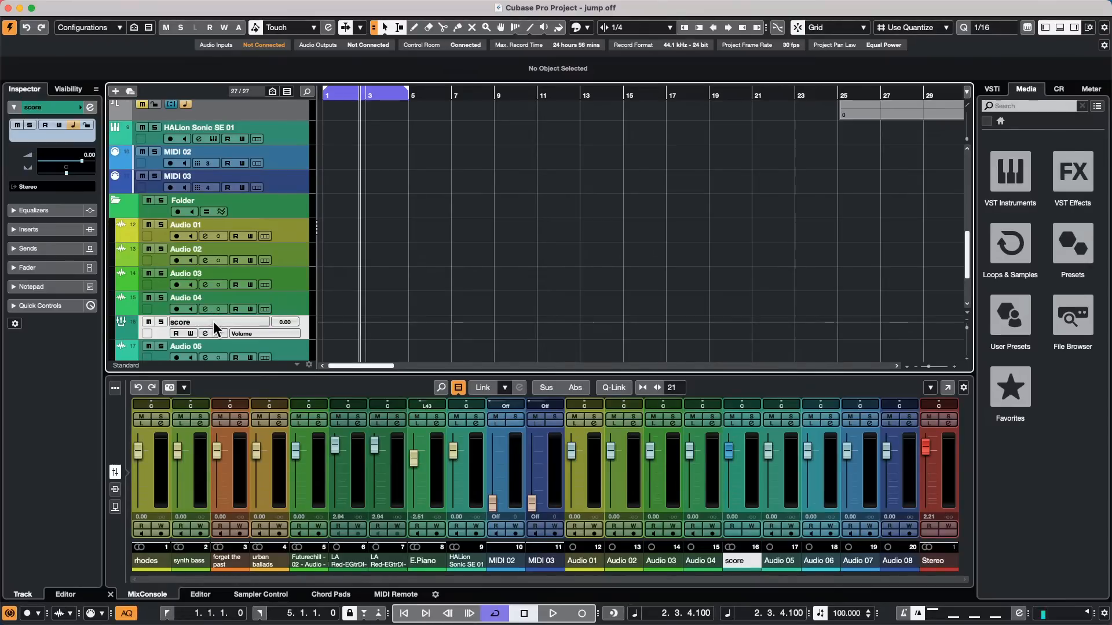
Select the tracks Audio 05 through Audio 08 and add a stereo group channel to them named "Dialog. FX< Sound Design".
{"action": "scroll", "coordinate": [236, 282], "scroll_direction": "down", "scroll_amount": 1}
{"action": "scroll", "coordinate": [236, 281], "scroll_direction": "down", "scroll_amount": 3}
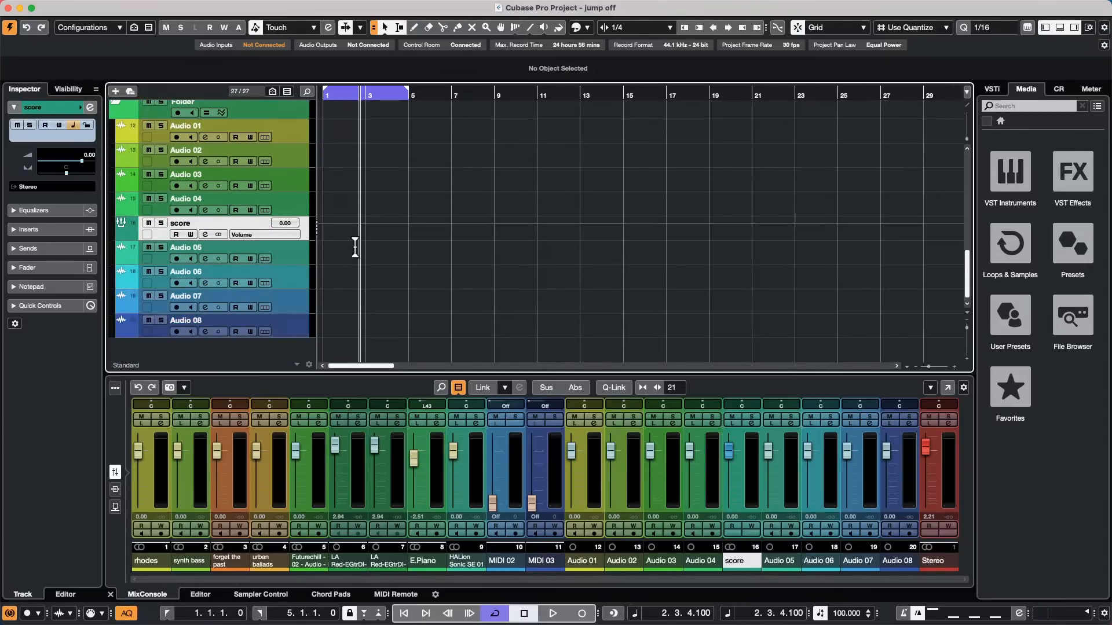
{"action": "left_click", "coordinate": [283, 332], "text": "shift"}
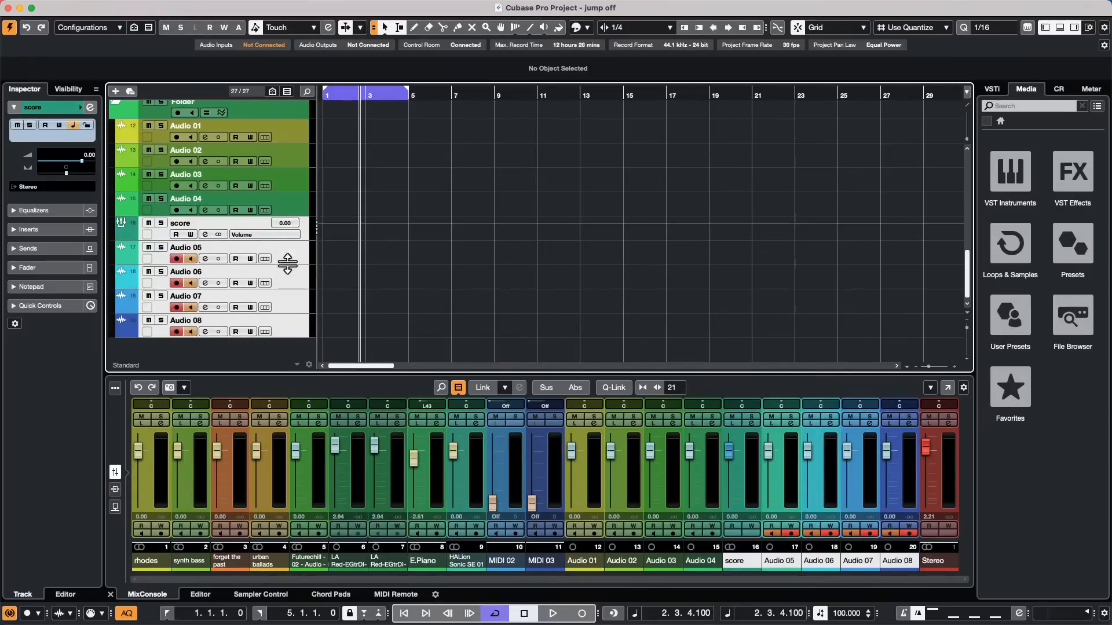
{"action": "left_click", "coordinate": [285, 260]}
{"action": "left_click", "coordinate": [289, 329], "text": "shift"}
{"action": "right_click", "coordinate": [287, 322]}
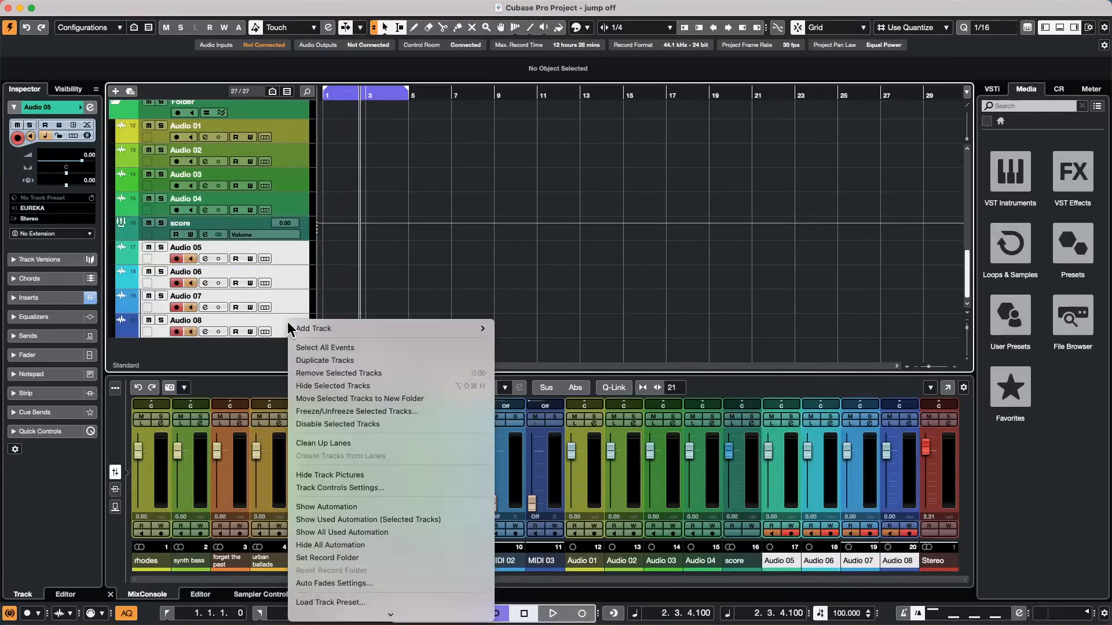
{"action": "mouse_move", "coordinate": [374, 329]}
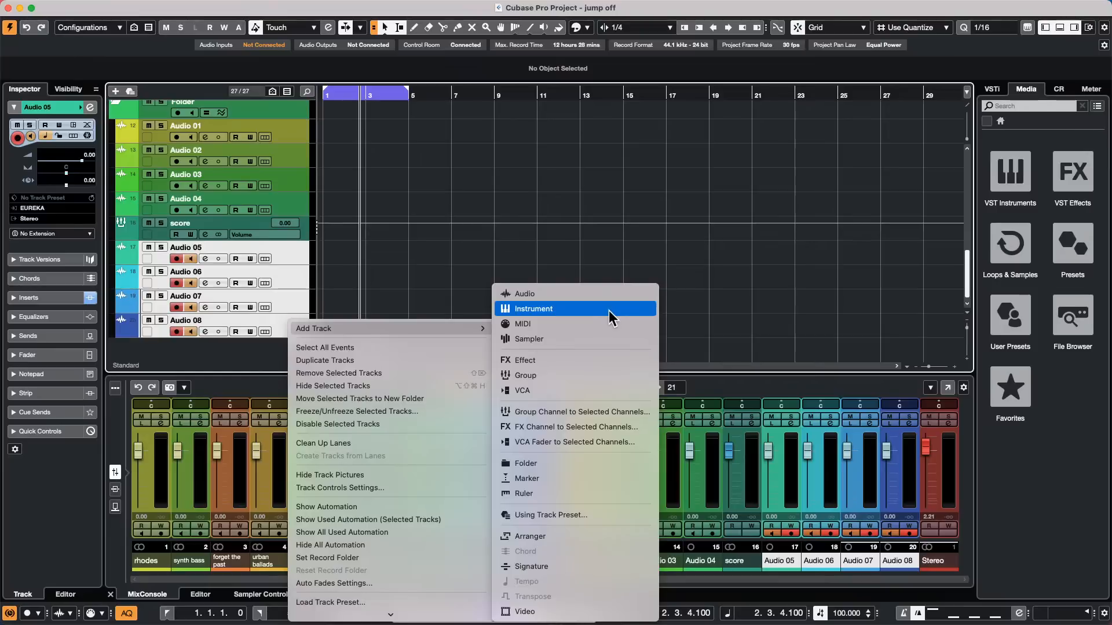
{"action": "left_click", "coordinate": [614, 415]}
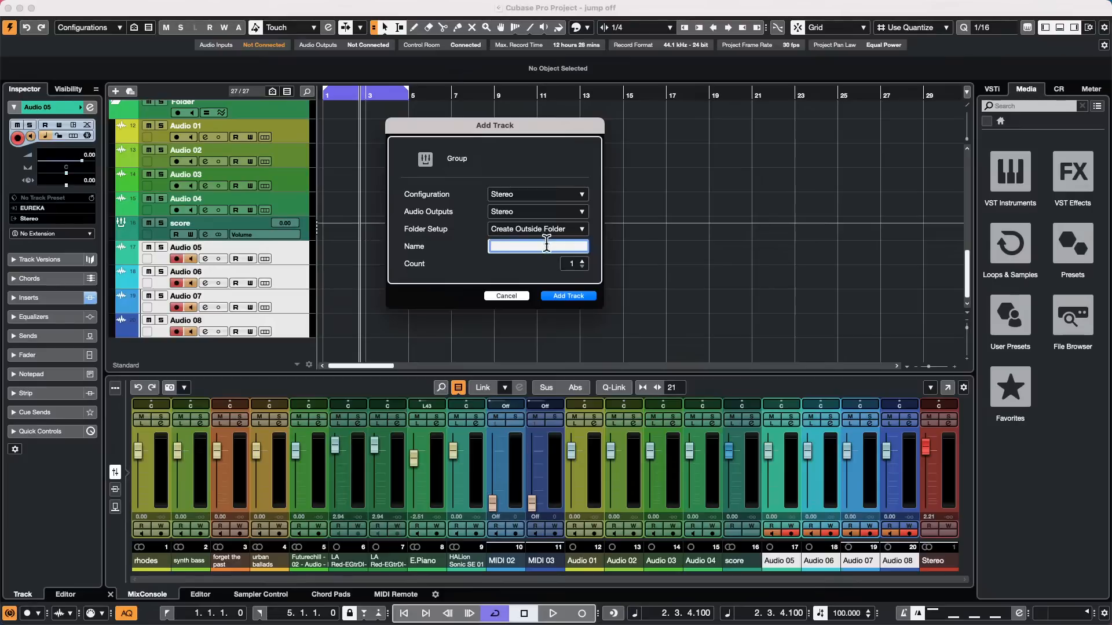
{"action": "type", "text": "Dialog. FX "}
{"action": "type", "text": " Sound Design"}
{"action": "key", "text": "Return"}
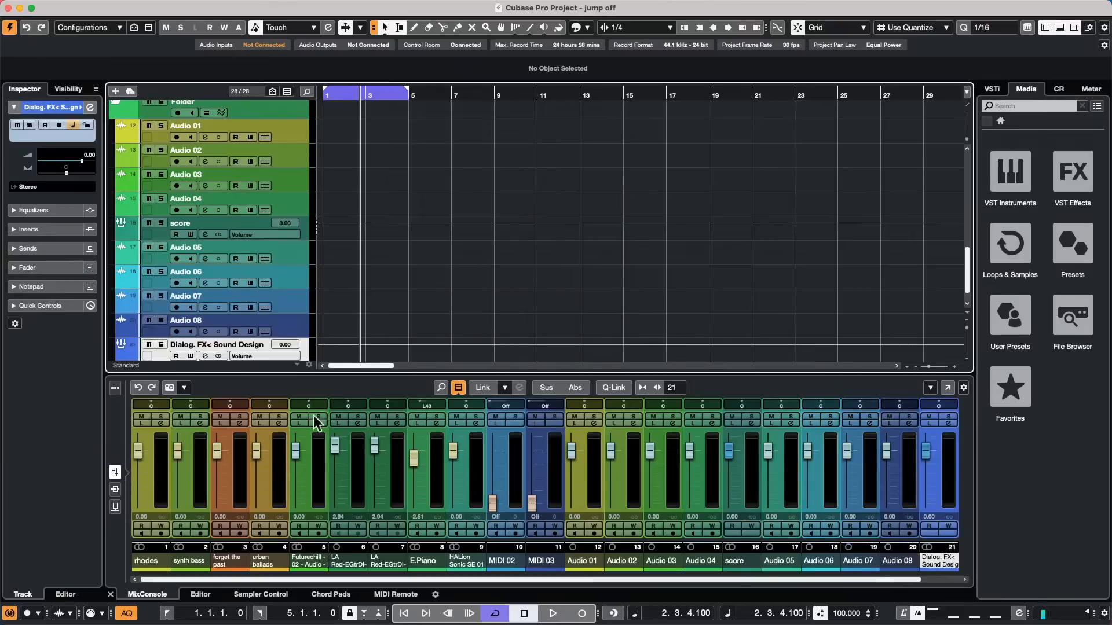
{"action": "right_click", "coordinate": [307, 353]}
{"action": "mouse_move", "coordinate": [334, 360]}
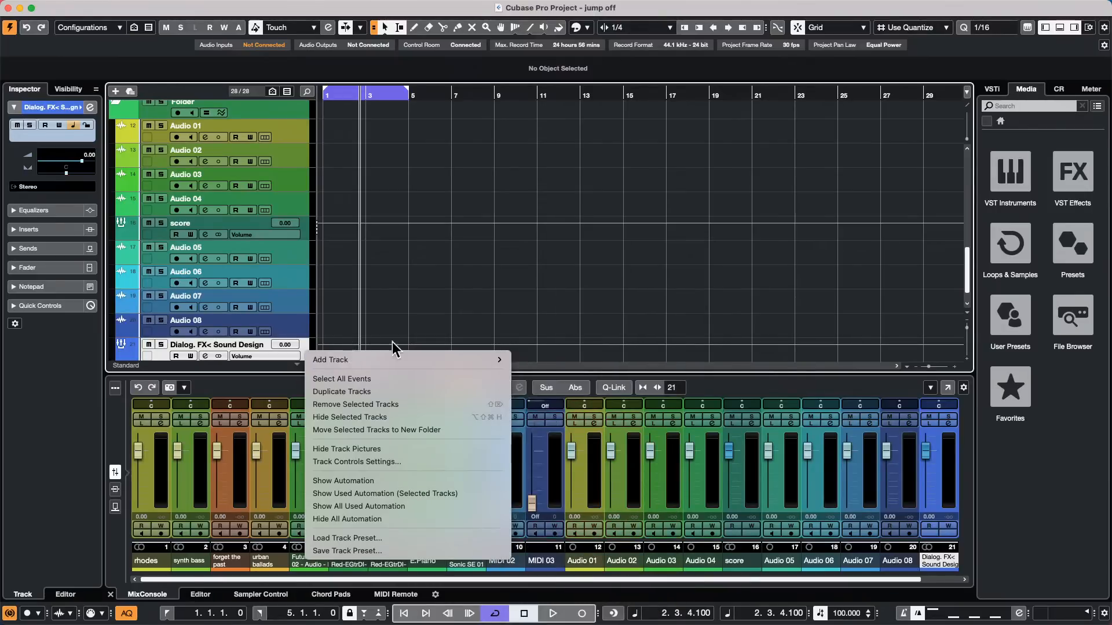
{"action": "left_click", "coordinate": [307, 229]}
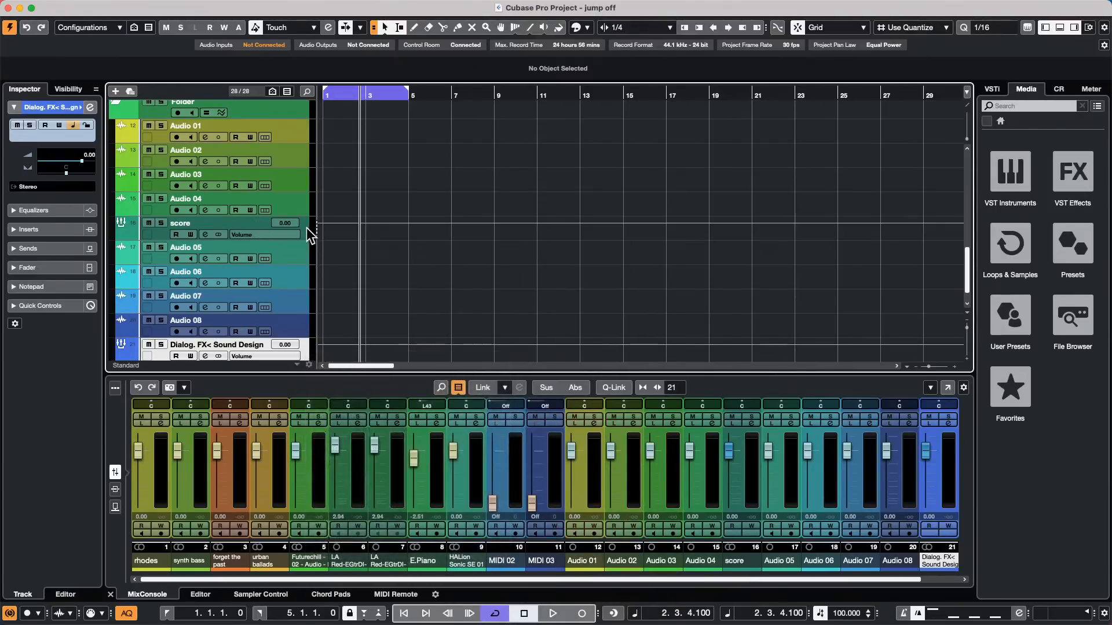
Insert the Compressor from the Dynamics effects into the first insert slot of the score group channel.
{"action": "left_click", "coordinate": [305, 228]}
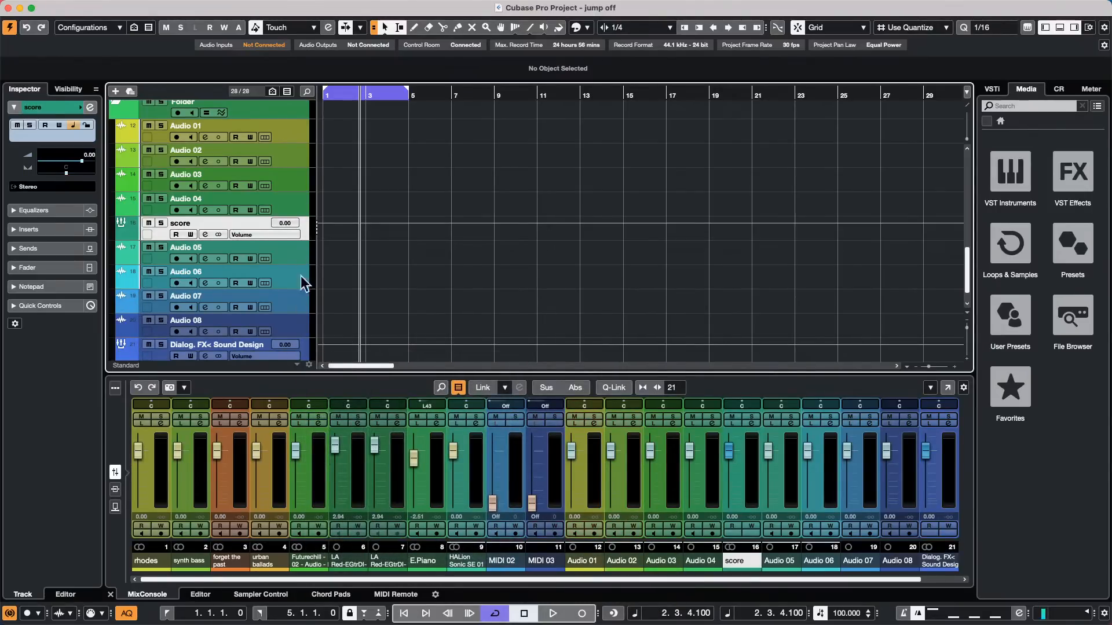
{"action": "right_click", "coordinate": [304, 231]}
{"action": "mouse_move", "coordinate": [322, 232]}
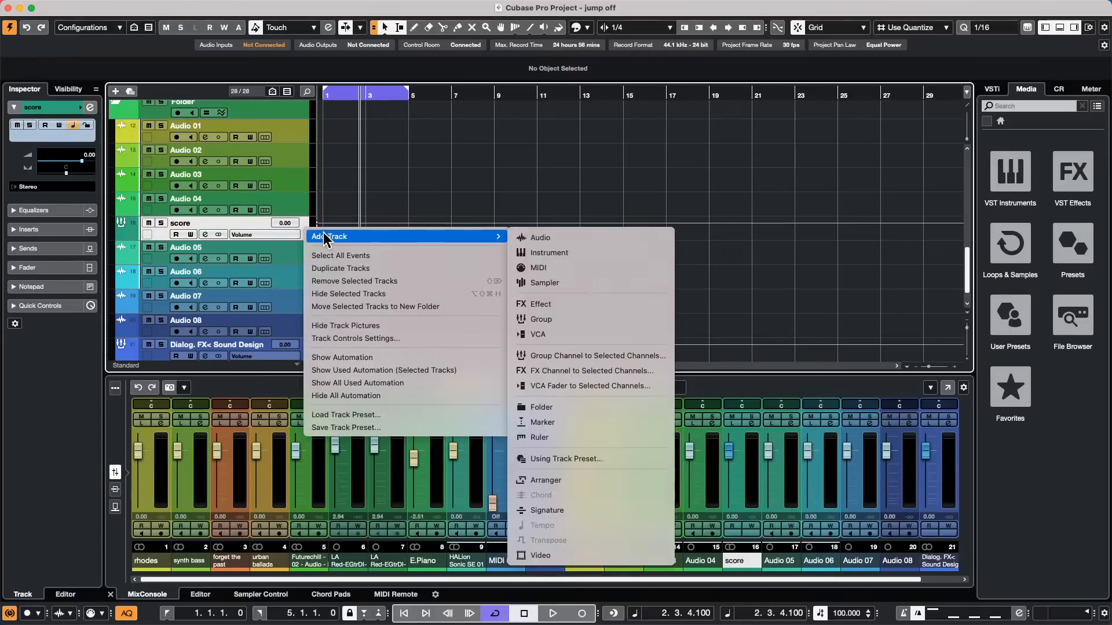
{"action": "left_click", "coordinate": [75, 225]}
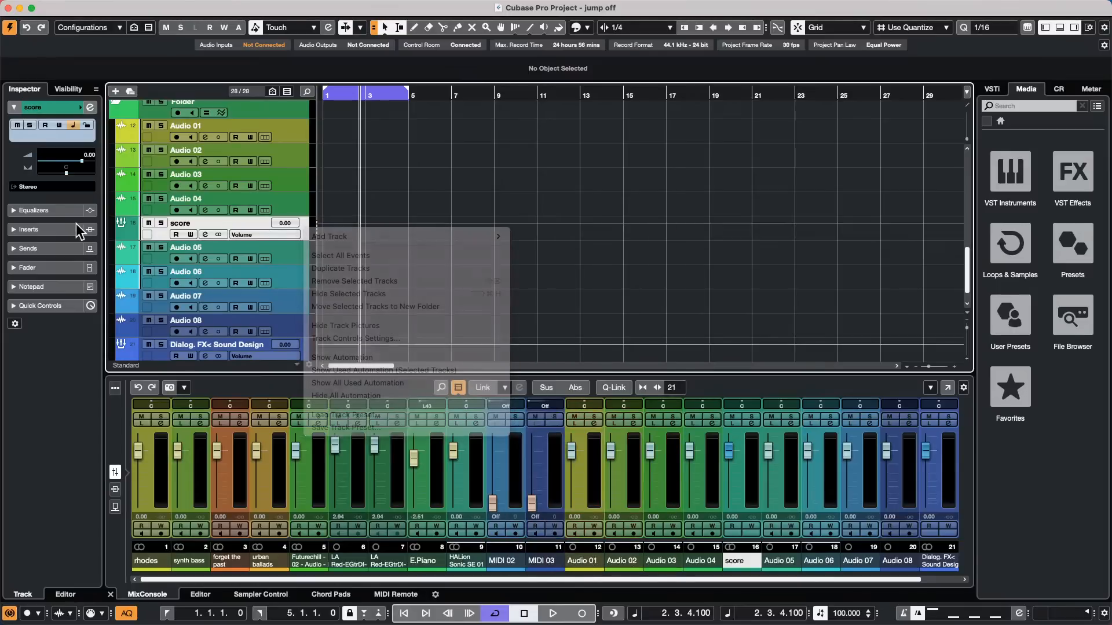
{"action": "left_click", "coordinate": [70, 229]}
{"action": "left_click", "coordinate": [85, 168]}
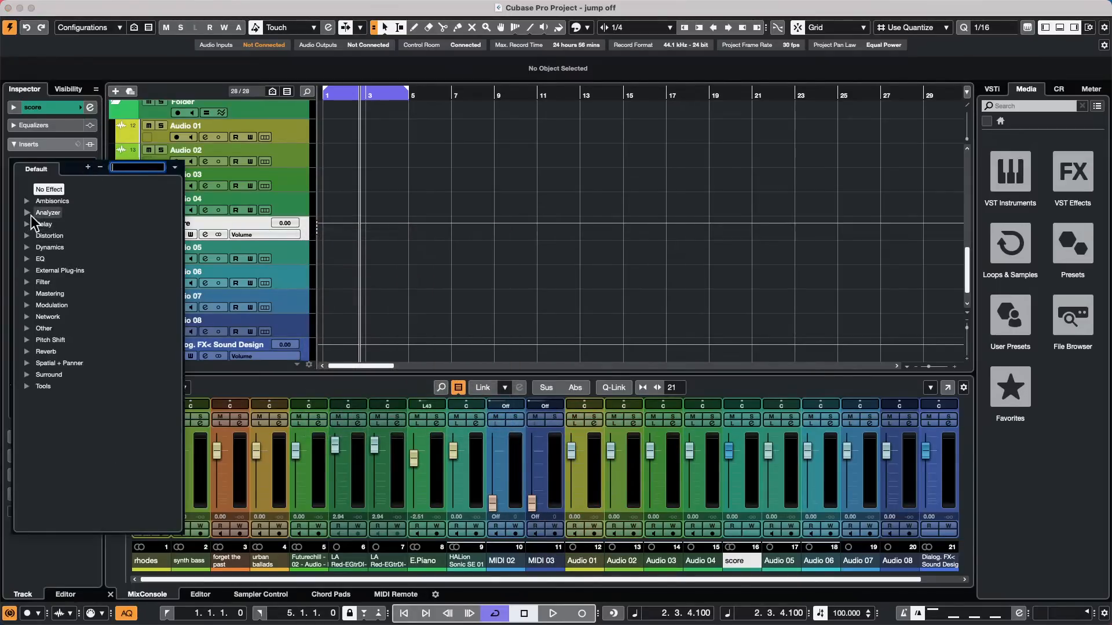
{"action": "left_click", "coordinate": [26, 247]}
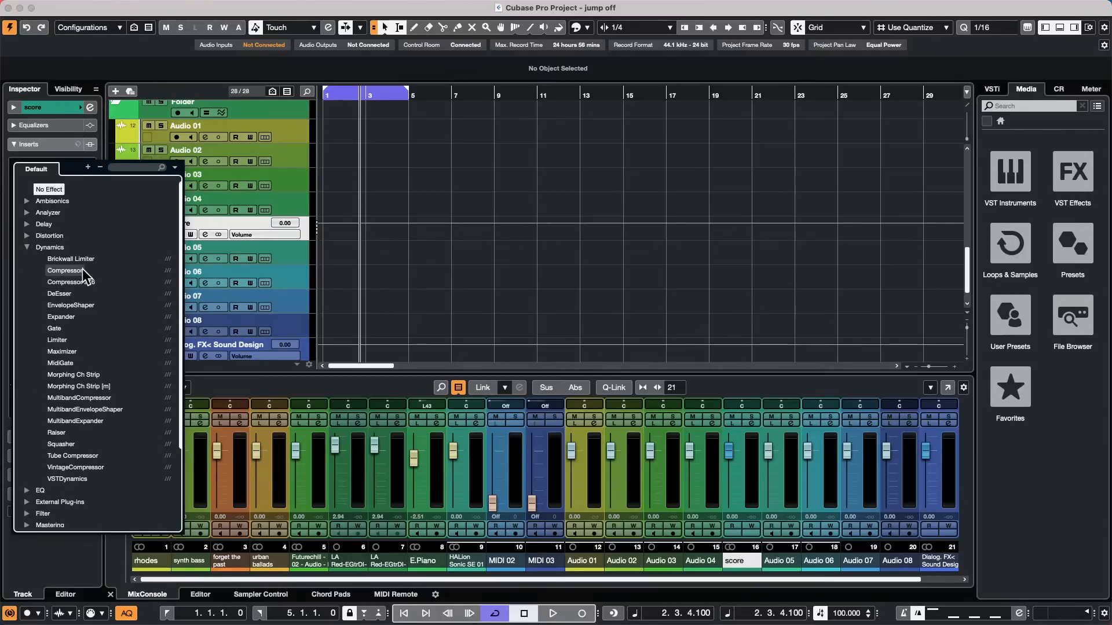
{"action": "left_click", "coordinate": [75, 270]}
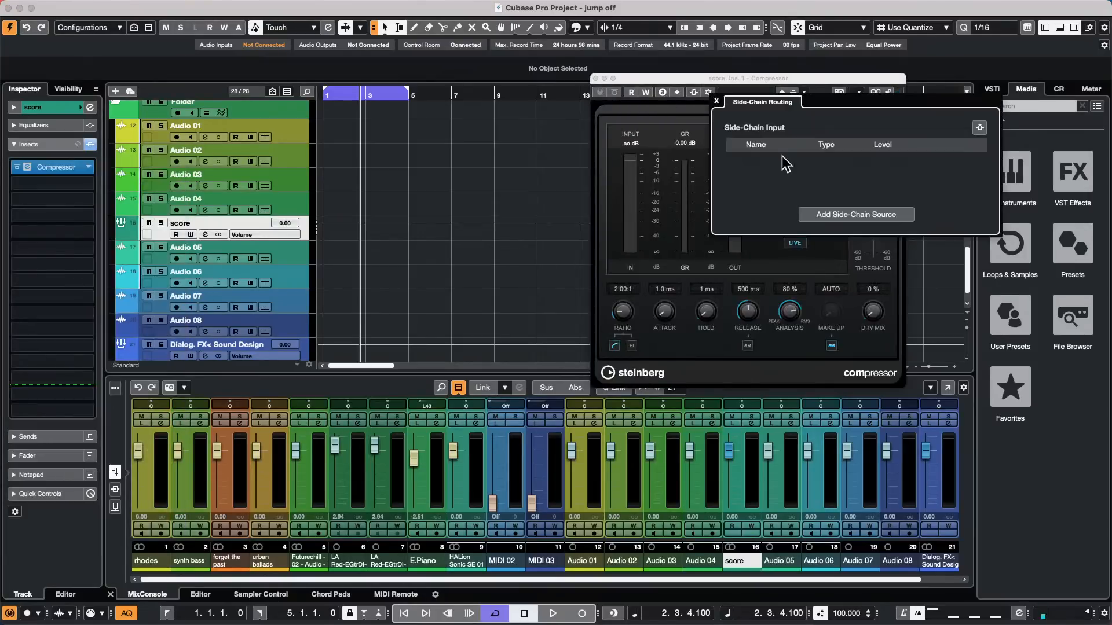
Add Dialog. FX< Sound Design as the Compressor's side-chain source and set its threshold to about -29 dB.
{"action": "left_click", "coordinate": [856, 216]}
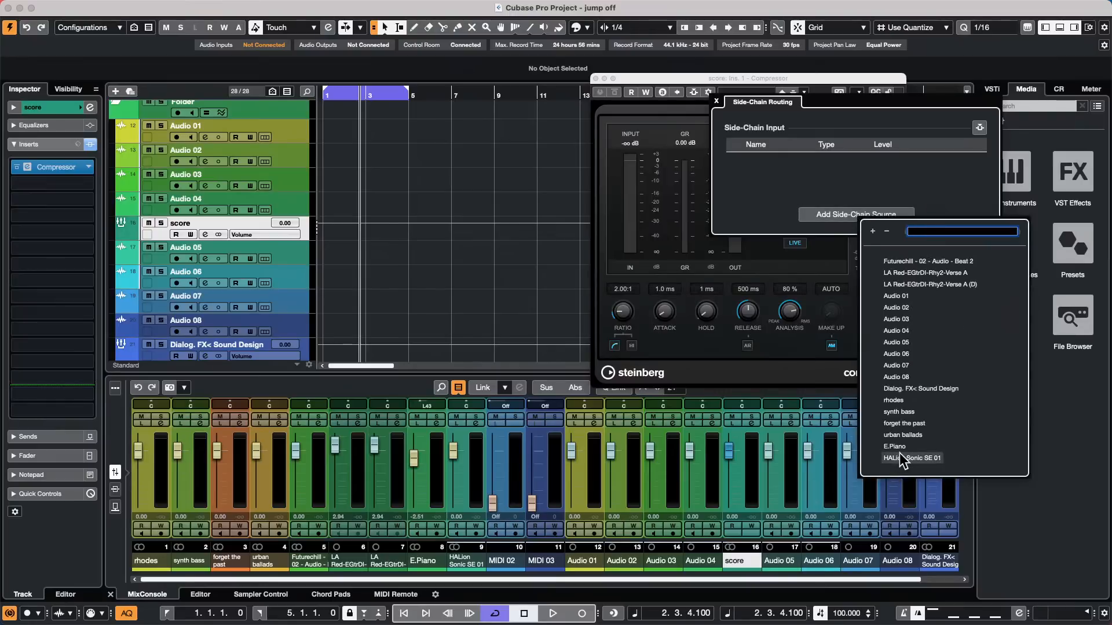
{"action": "left_click", "coordinate": [921, 388]}
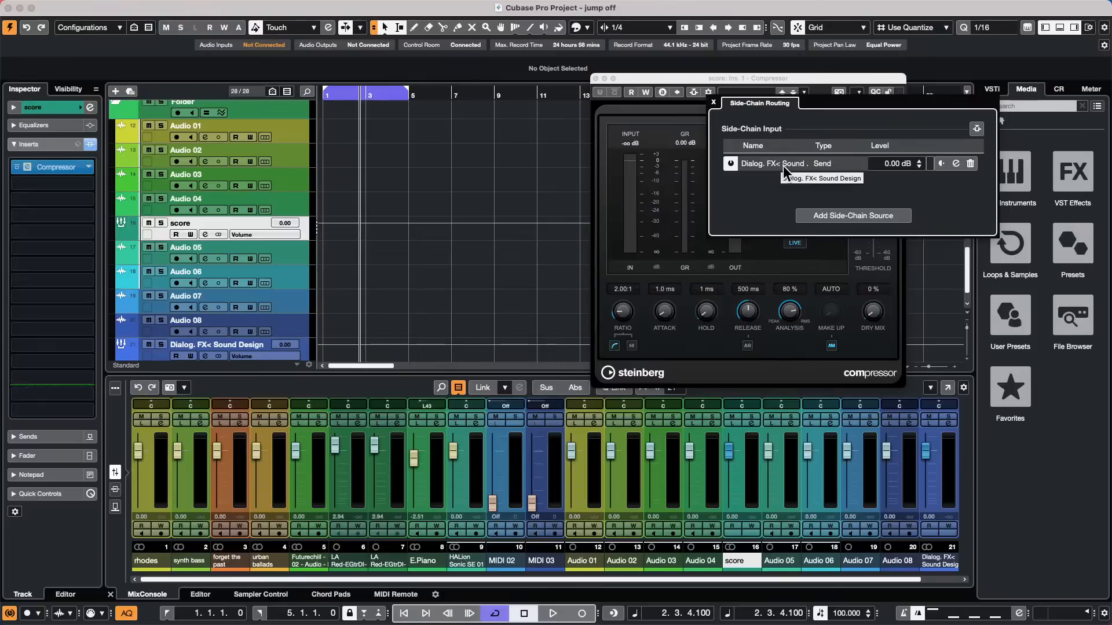
{"action": "left_click", "coordinate": [714, 103]}
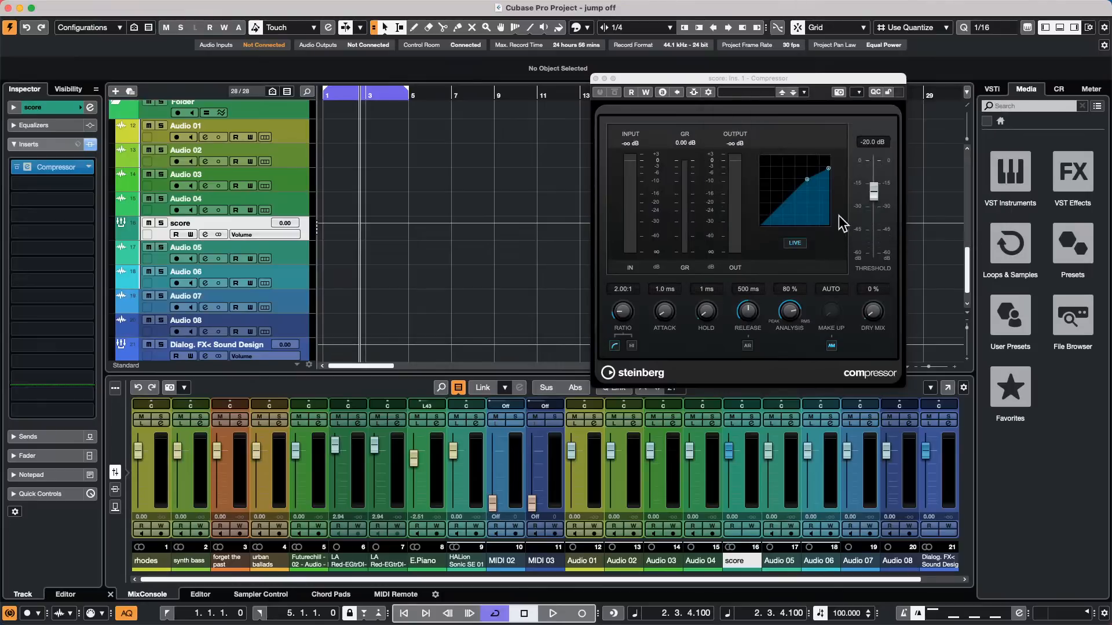
{"action": "left_click_drag", "start_coordinate": [811, 179], "coordinate": [810, 197]}
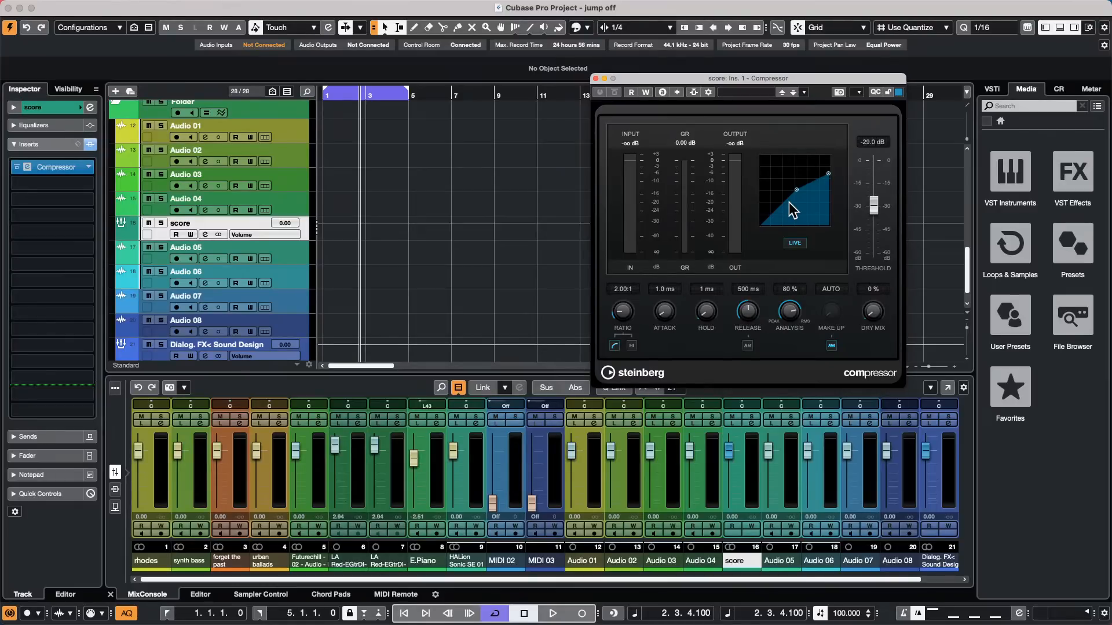
Add six stereo audio tracks below the Dialog. FX< Sound Design group track and close the Compressor window.
{"action": "left_click", "coordinate": [246, 251]}
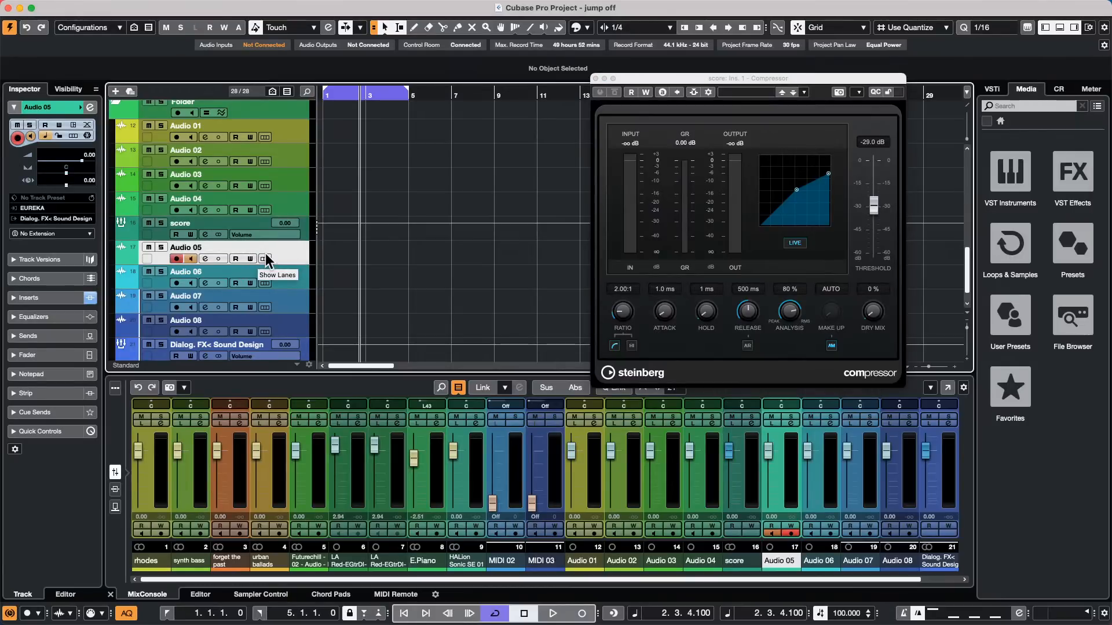
{"action": "scroll", "coordinate": [265, 252], "scroll_direction": "up", "scroll_amount": 10}
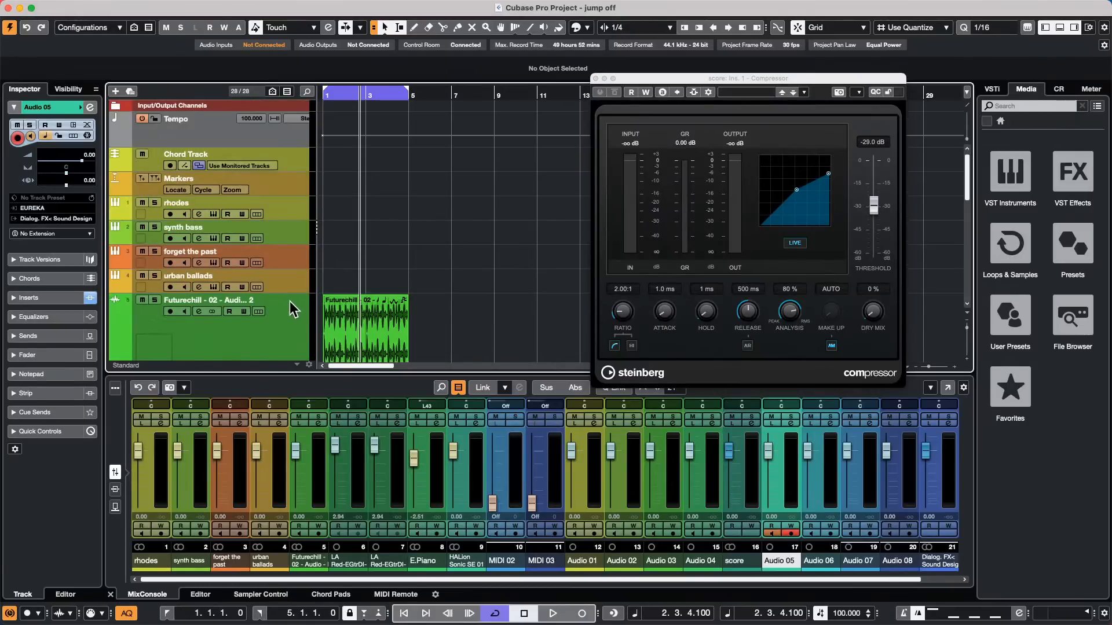
{"action": "scroll", "coordinate": [289, 301], "scroll_direction": "down", "scroll_amount": 10}
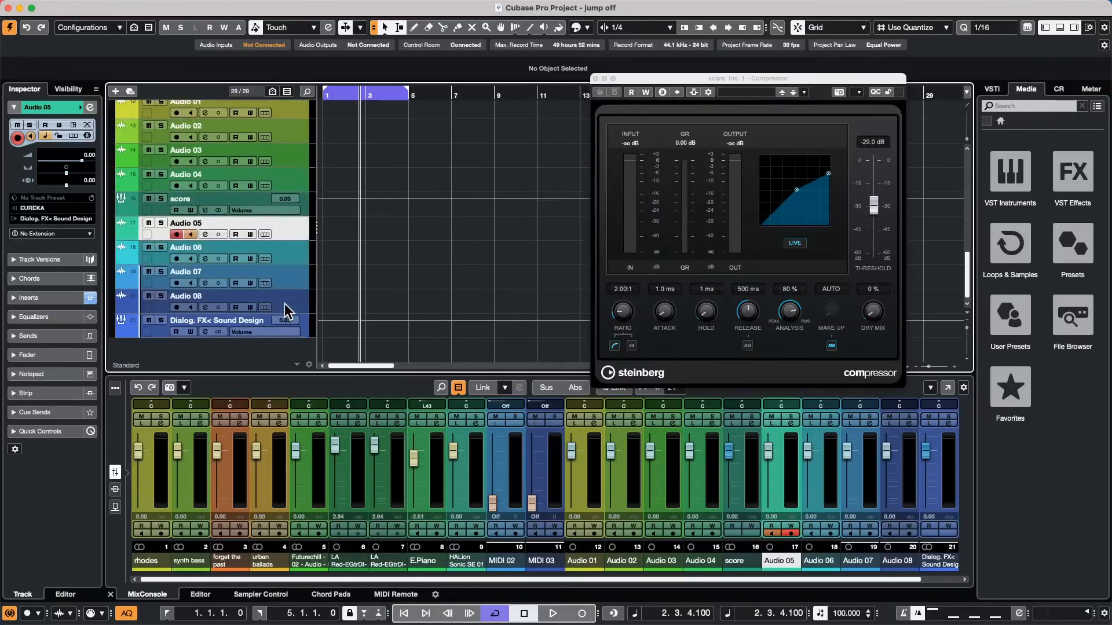
{"action": "right_click", "coordinate": [305, 328]}
{"action": "mouse_move", "coordinate": [467, 336]}
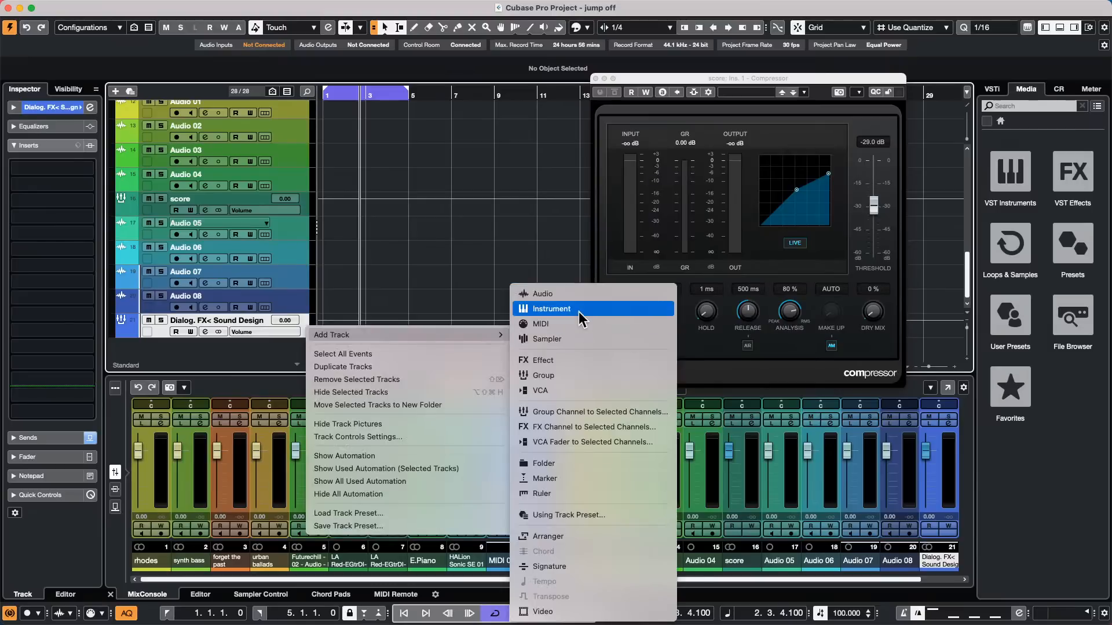
{"action": "left_click", "coordinate": [578, 291]}
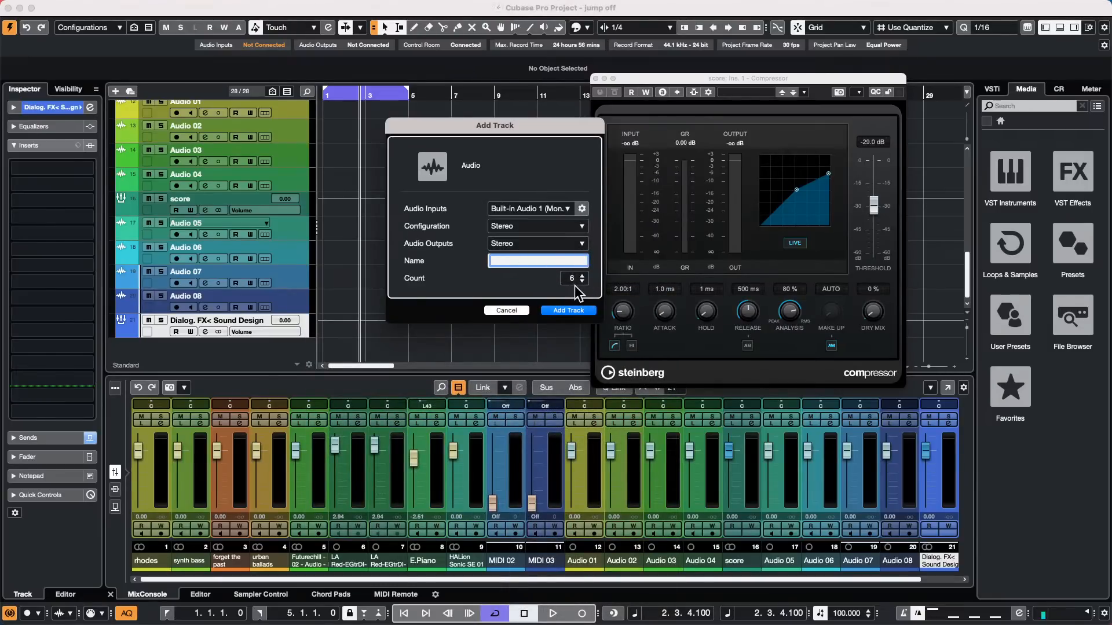
{"action": "left_click", "coordinate": [574, 310]}
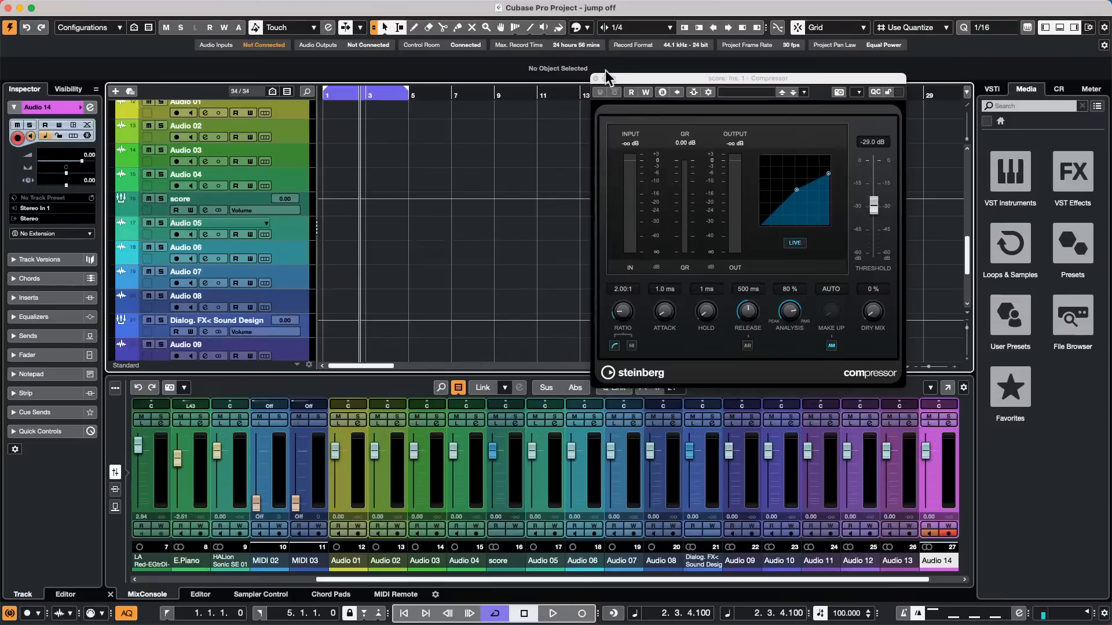
{"action": "left_click", "coordinate": [595, 78]}
Select the tracks Audio 09 through Audio 14 and turn on Q-Link in the enlarged MixConsole.
{"action": "scroll", "coordinate": [268, 245], "scroll_direction": "down", "scroll_amount": 5}
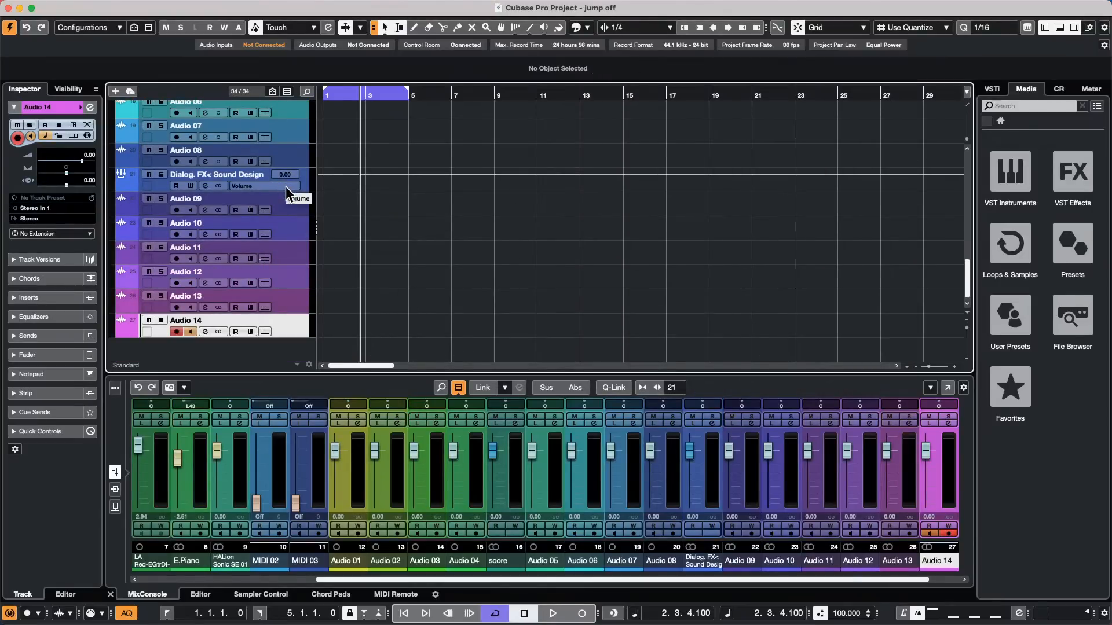
{"action": "left_click", "coordinate": [300, 204], "text": "shift"}
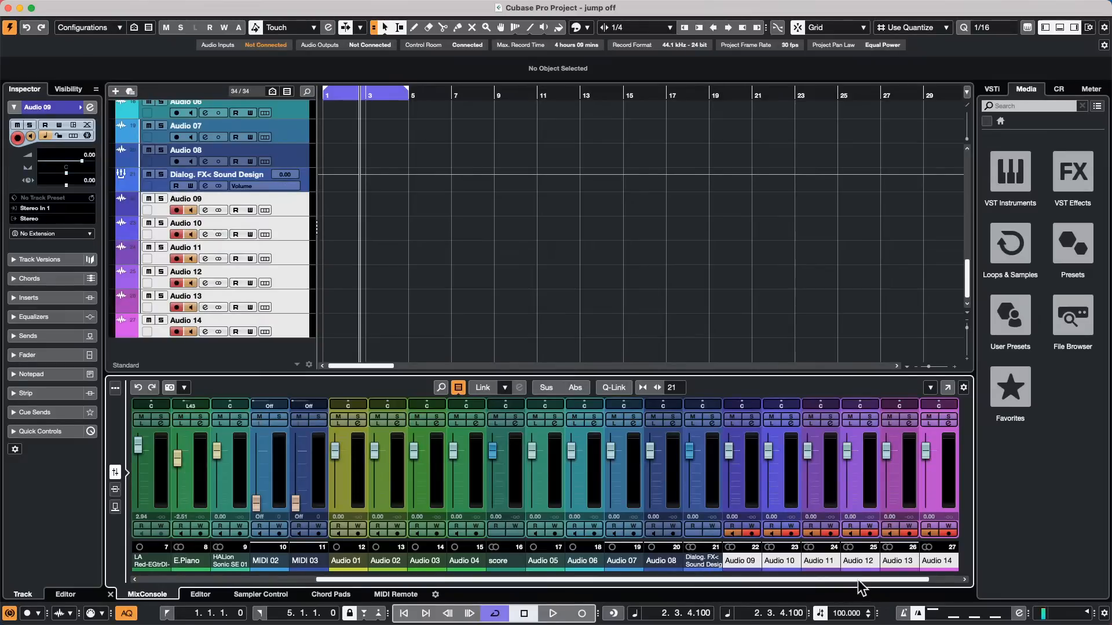
{"action": "left_click_drag", "start_coordinate": [865, 578], "coordinate": [1032, 575]}
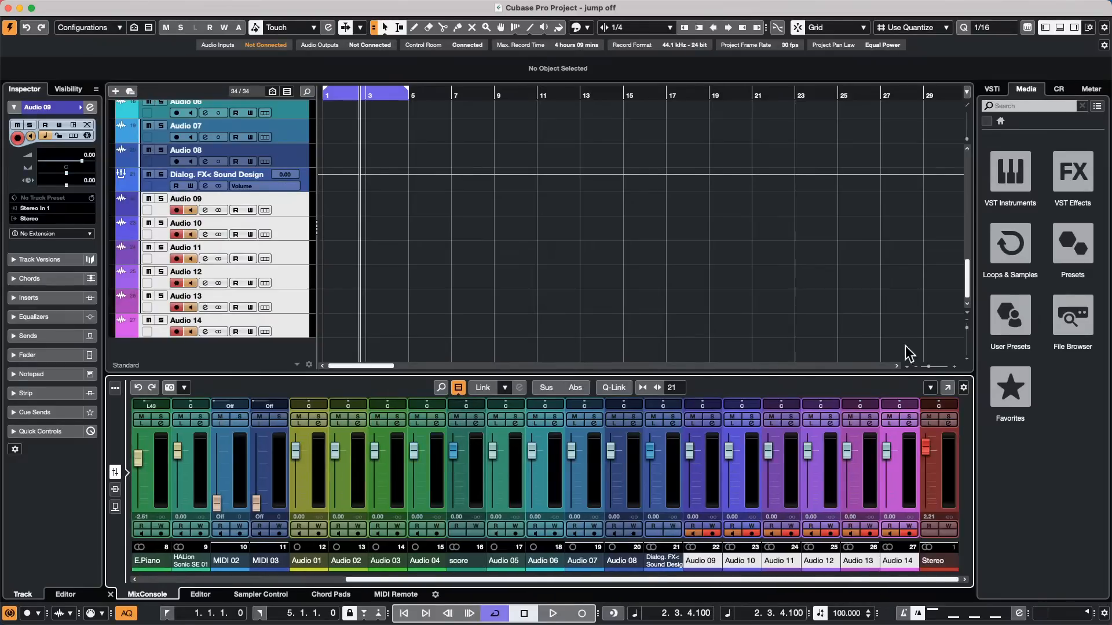
{"action": "left_click_drag", "start_coordinate": [926, 373], "coordinate": [926, 345]}
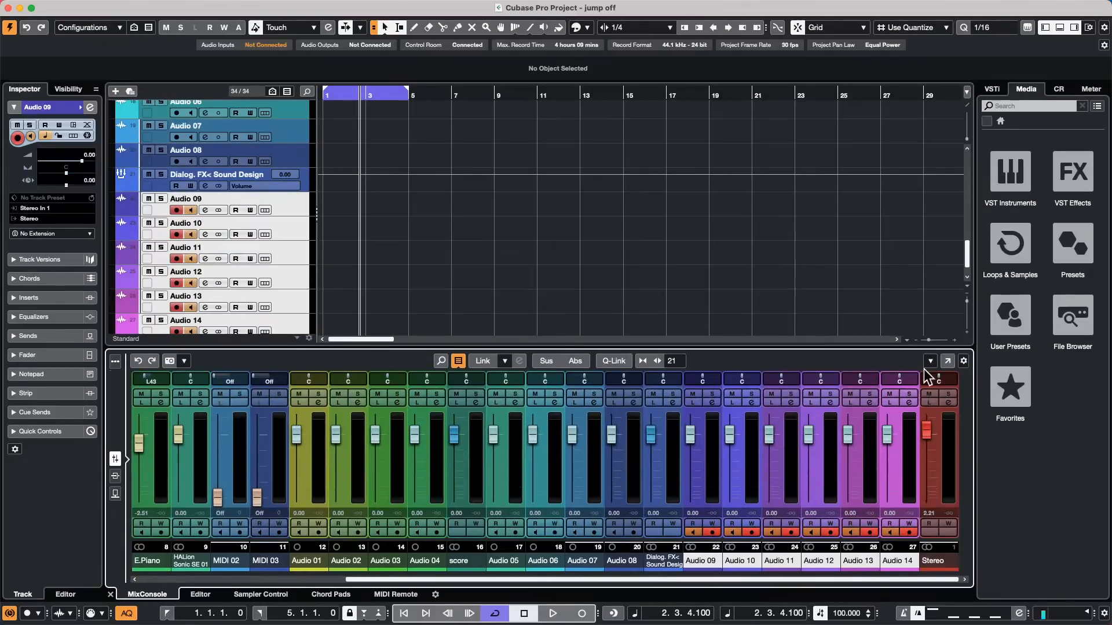
{"action": "left_click", "coordinate": [605, 360]}
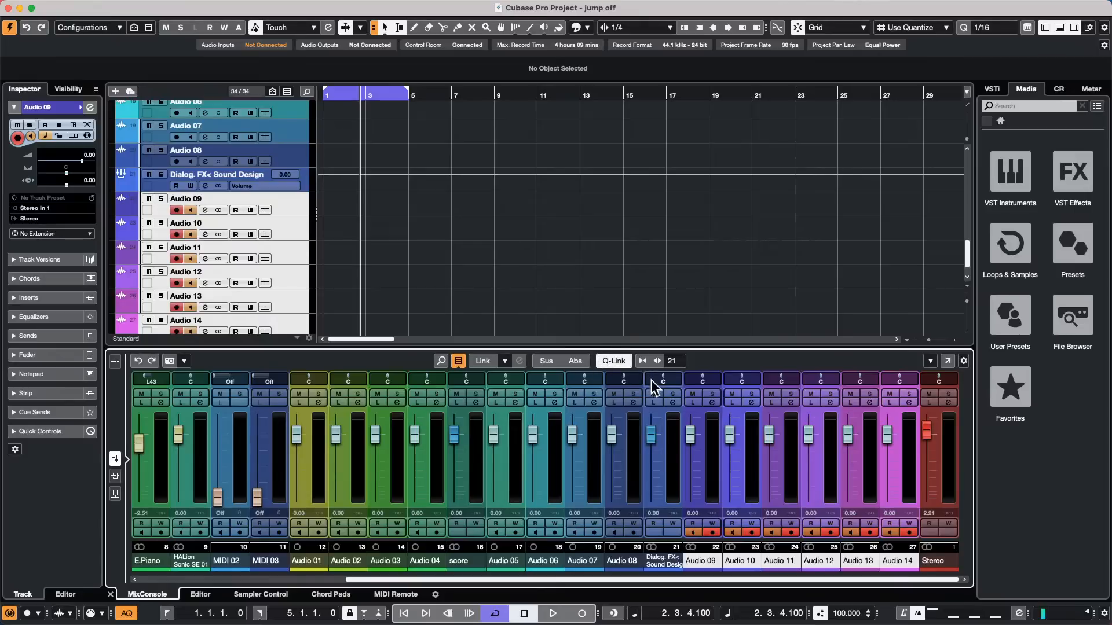
Switch the Audio 09 and Audio 10 channels to the Stereo Combined Panner.
{"action": "right_click", "coordinate": [724, 378]}
{"action": "left_click", "coordinate": [725, 378]}
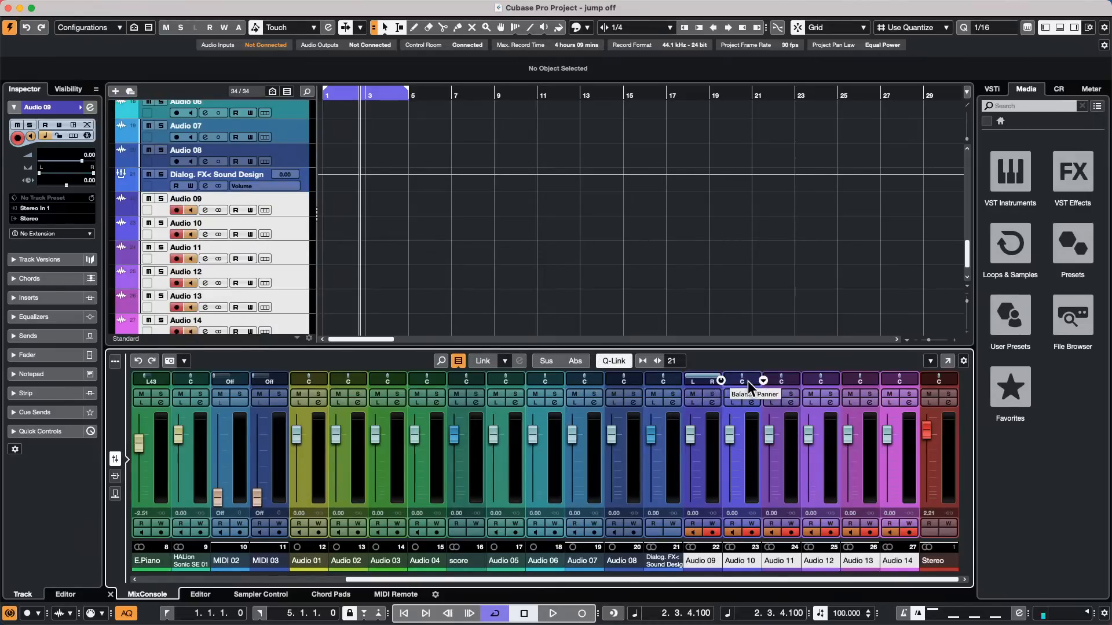
{"action": "right_click", "coordinate": [763, 381]}
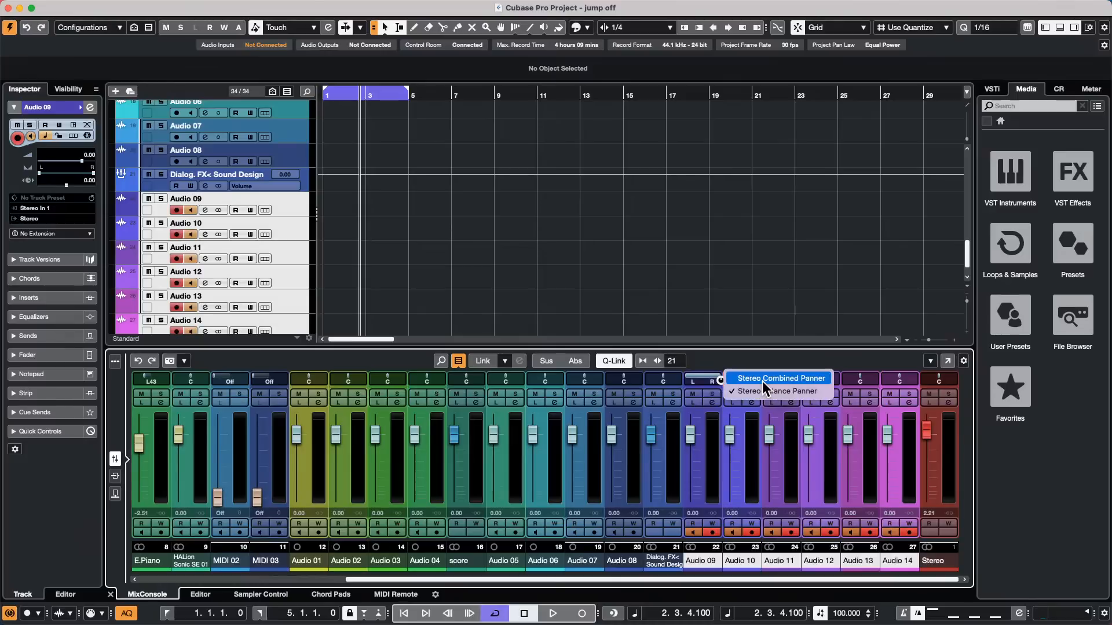
{"action": "left_click", "coordinate": [762, 380]}
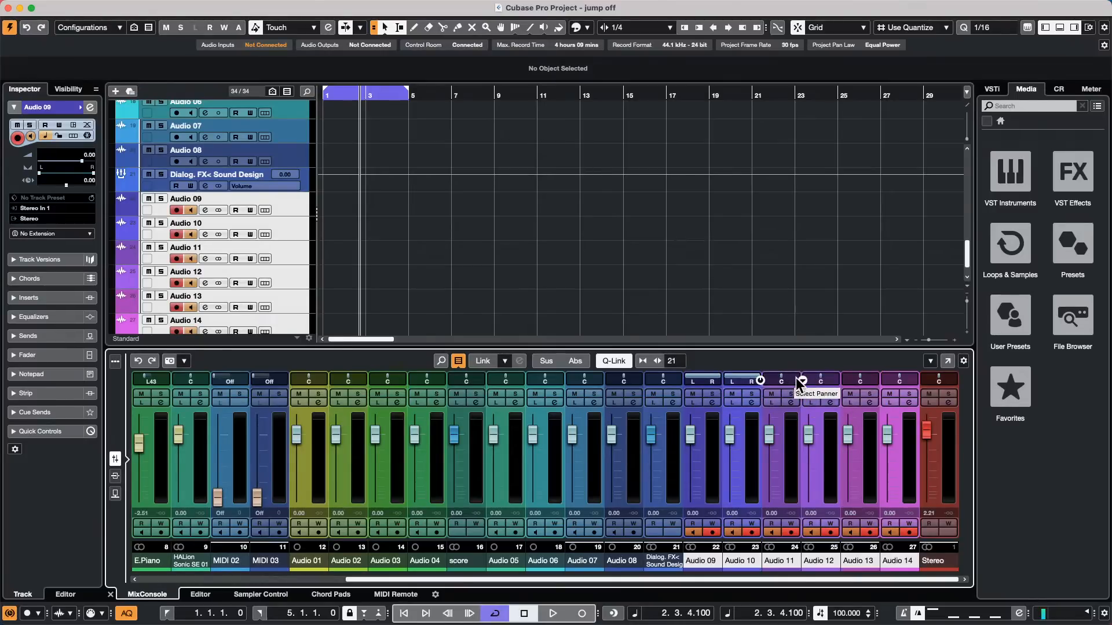
Open the preferences and examine the Editing Audio, VST and Track & MixConsole Channel Colors settings.
{"action": "mouse_move", "coordinate": [1, 1]}
{"action": "left_click", "coordinate": [79, 7]}
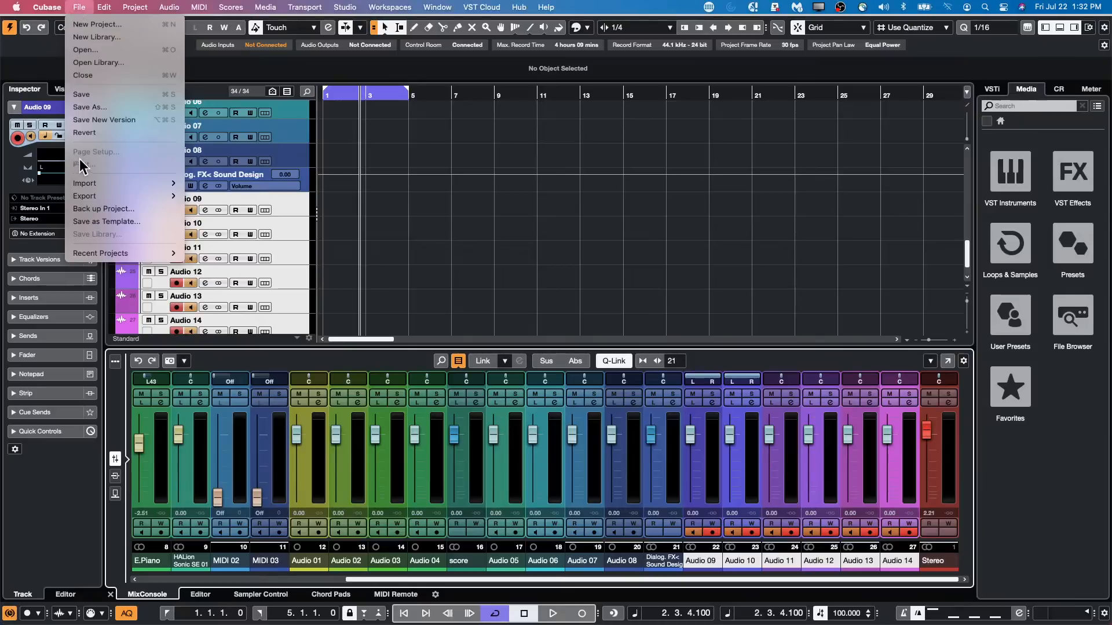
{"action": "mouse_move", "coordinate": [47, 7]}
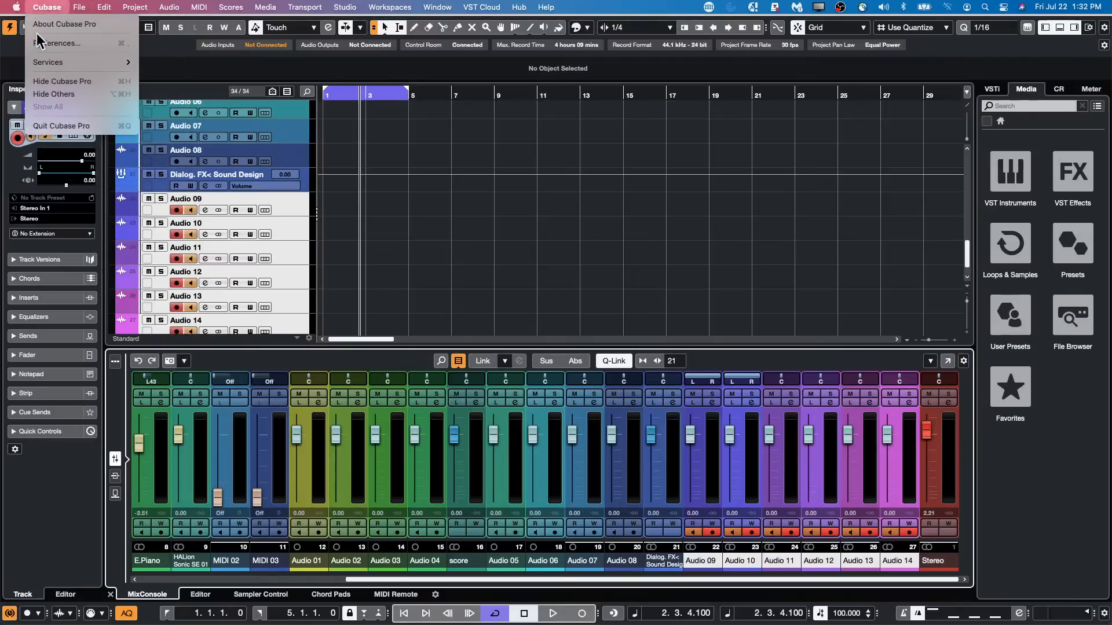
{"action": "left_click", "coordinate": [57, 42]}
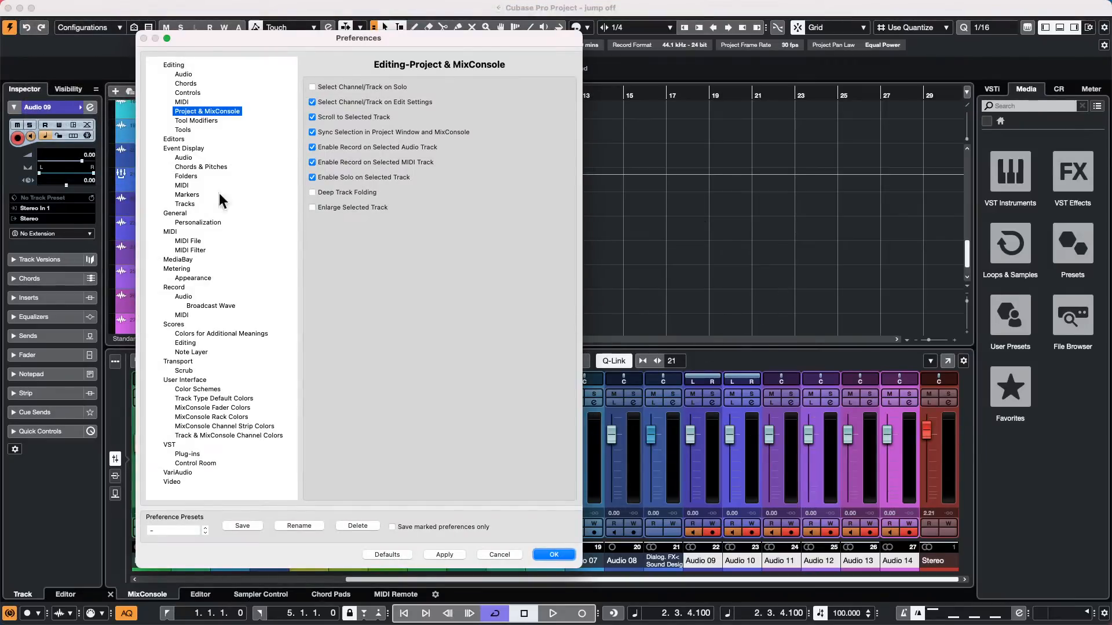
{"action": "left_click", "coordinate": [183, 73]}
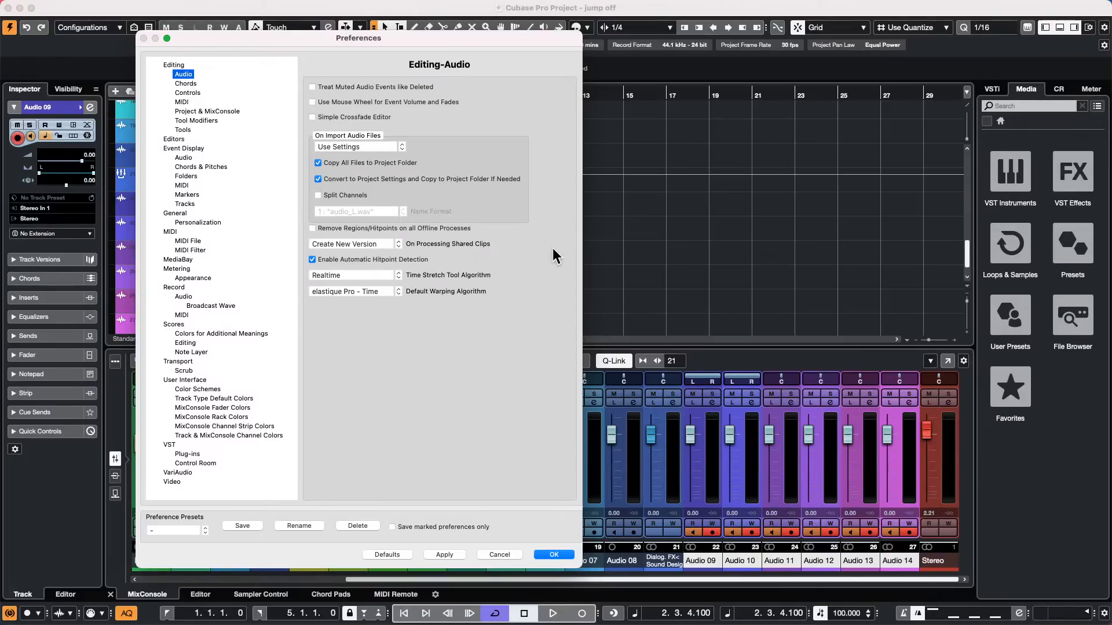
{"action": "left_click", "coordinate": [179, 459]}
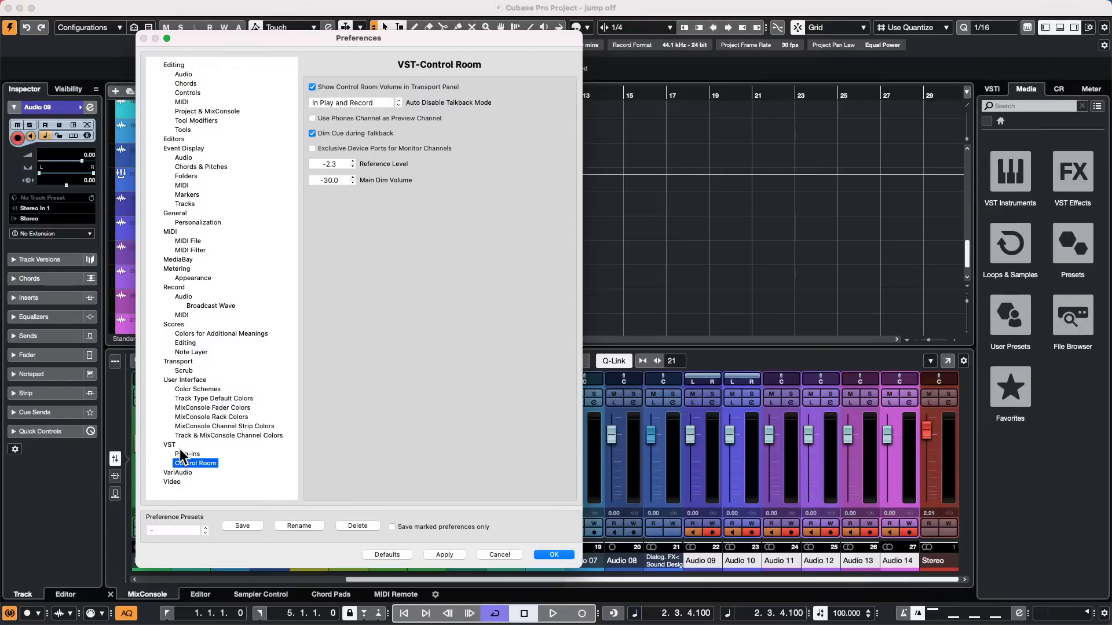
{"action": "left_click", "coordinate": [179, 451]}
{"action": "left_click", "coordinate": [170, 438]}
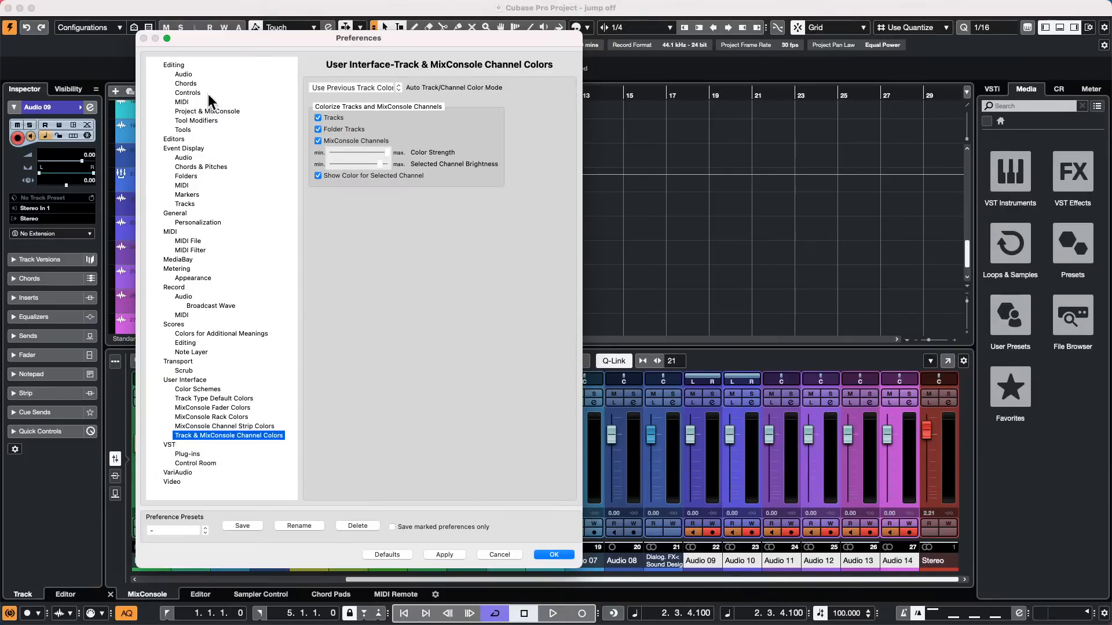
Examine the Editing preference pages, including Audio, Project & MixConsole and Tools, for the stereo panner setting.
{"action": "left_click", "coordinate": [175, 65]}
{"action": "left_click", "coordinate": [176, 74]}
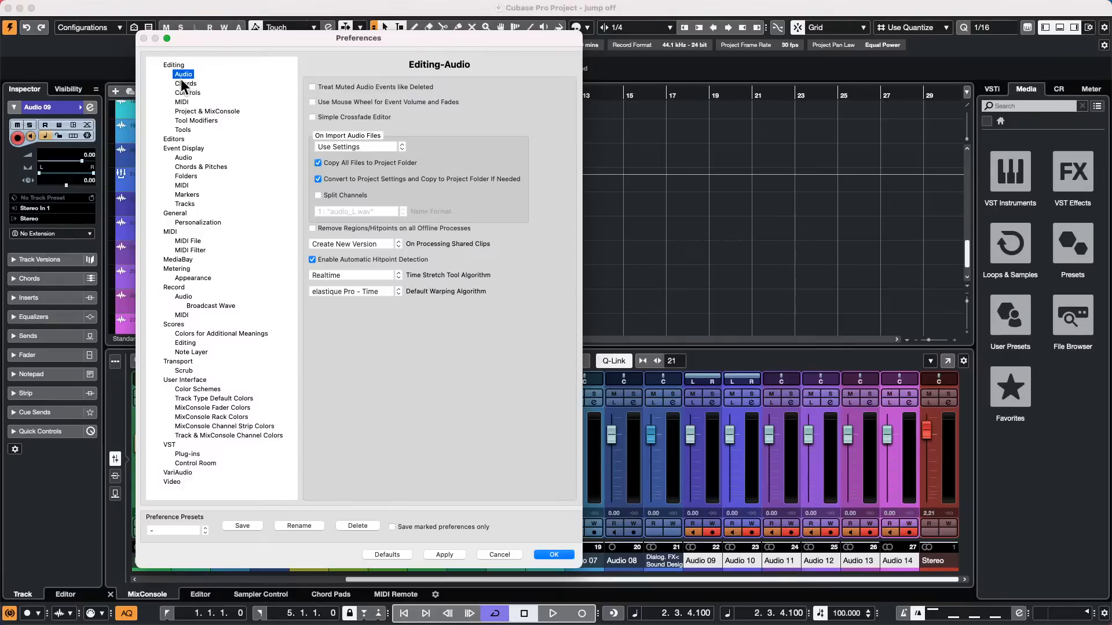
{"action": "left_click", "coordinate": [199, 110]}
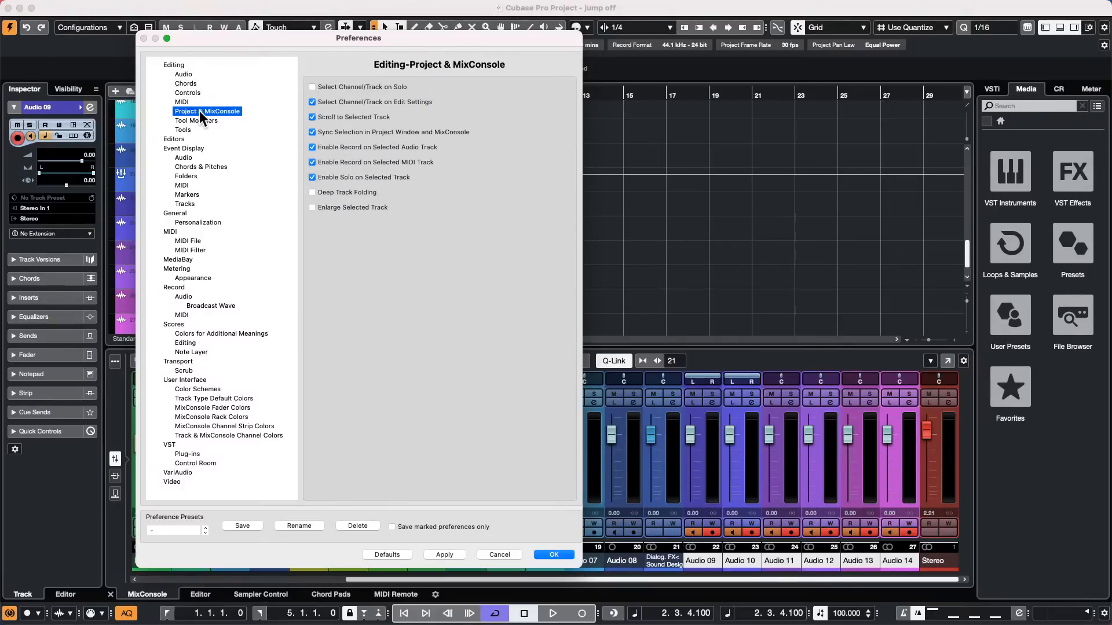
{"action": "left_click", "coordinate": [184, 138]}
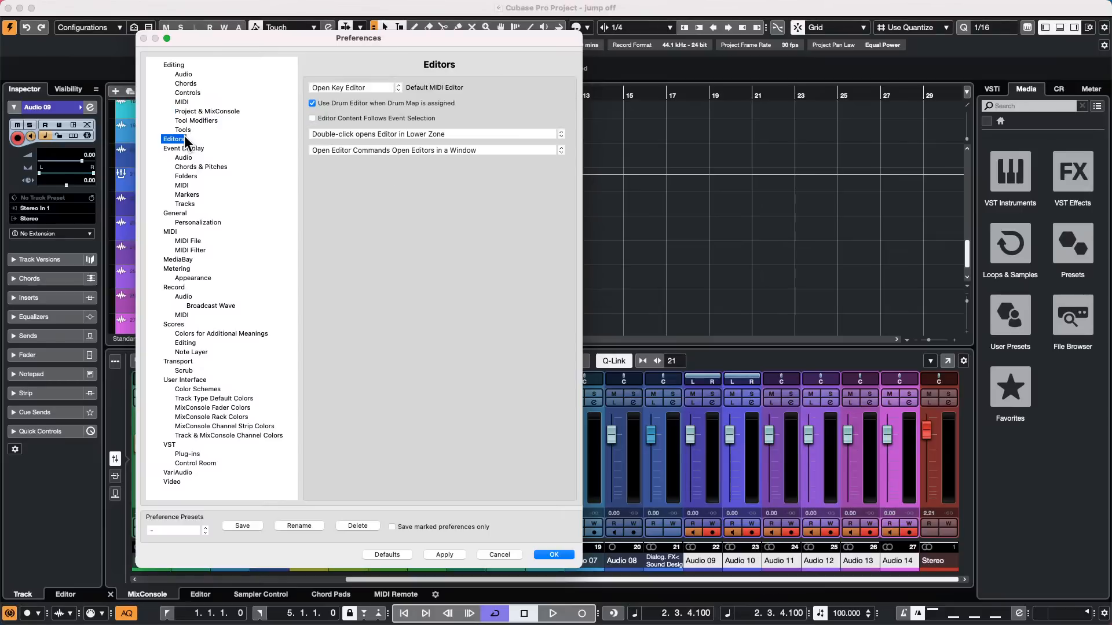
{"action": "left_click", "coordinate": [177, 64]}
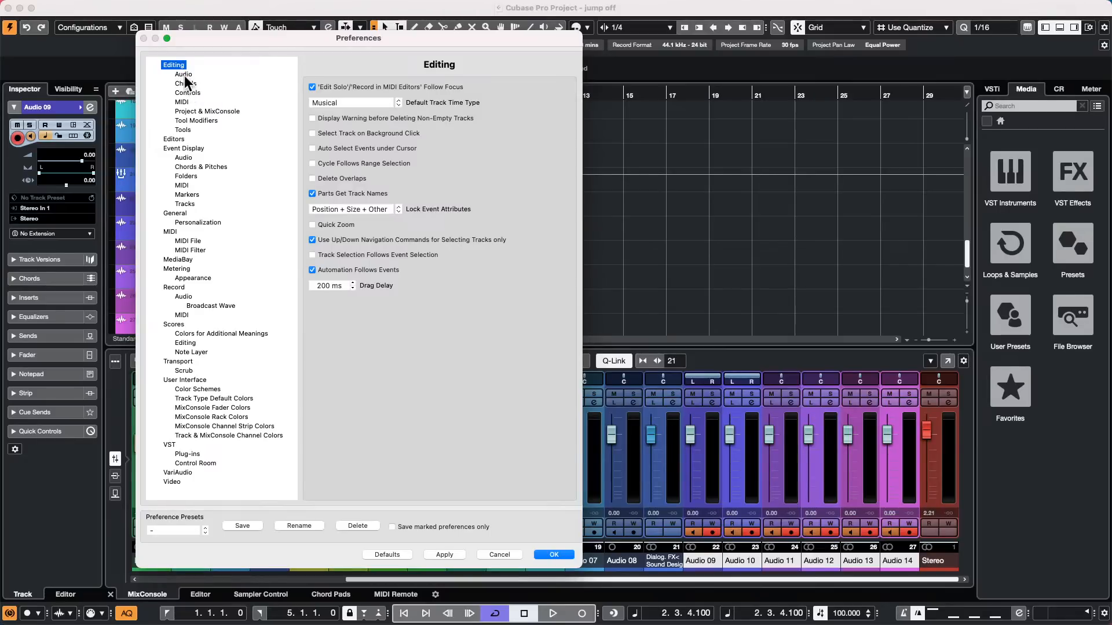
{"action": "left_click", "coordinate": [185, 75]}
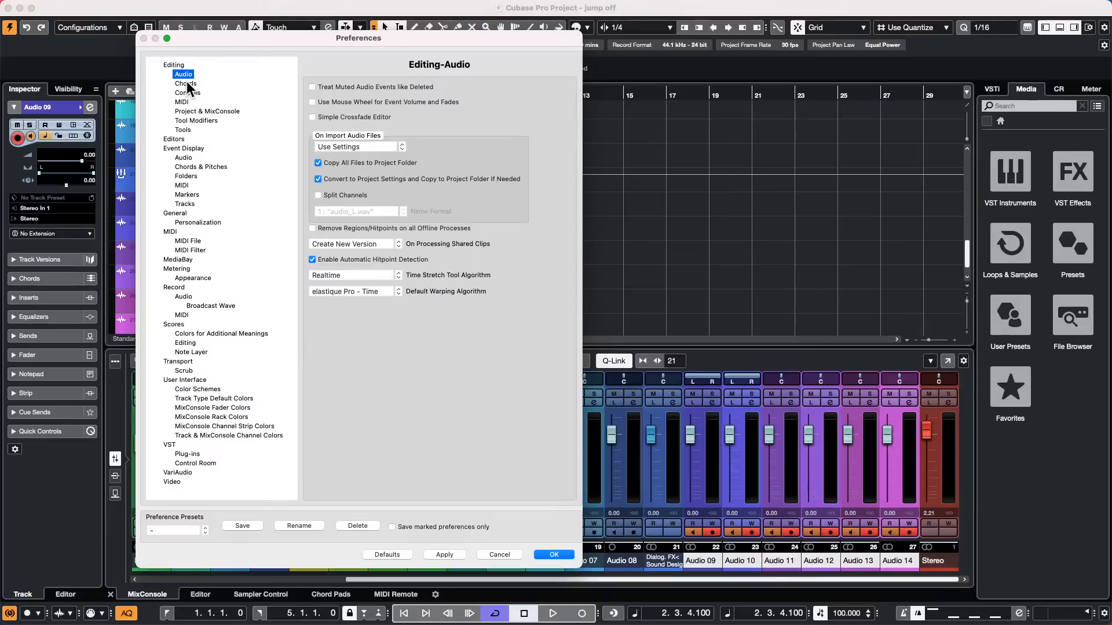
{"action": "left_click", "coordinate": [186, 82]}
{"action": "key", "text": "Down"}
{"action": "key", "text": "Down"}
{"action": "key", "text": "Down"}
{"action": "key", "text": "Down"}
{"action": "key", "text": "Down"}
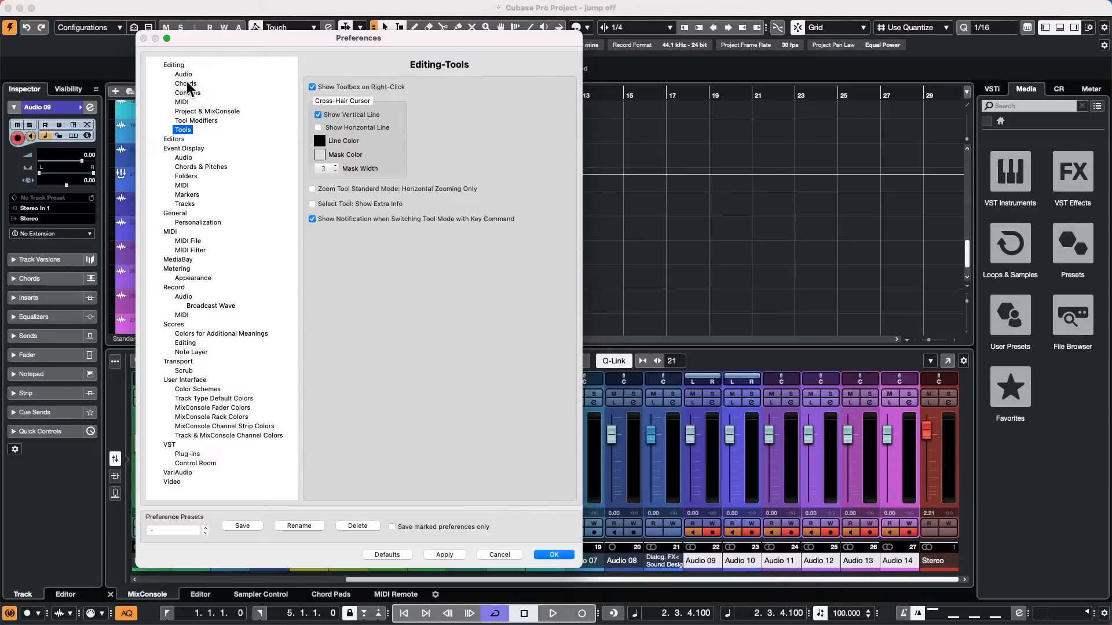
Look through the Editors, Event Display, General, MIDI and MediaBay preference pages for the stereo panner setting.
{"action": "key", "text": "Down"}
{"action": "key", "text": "Down"}
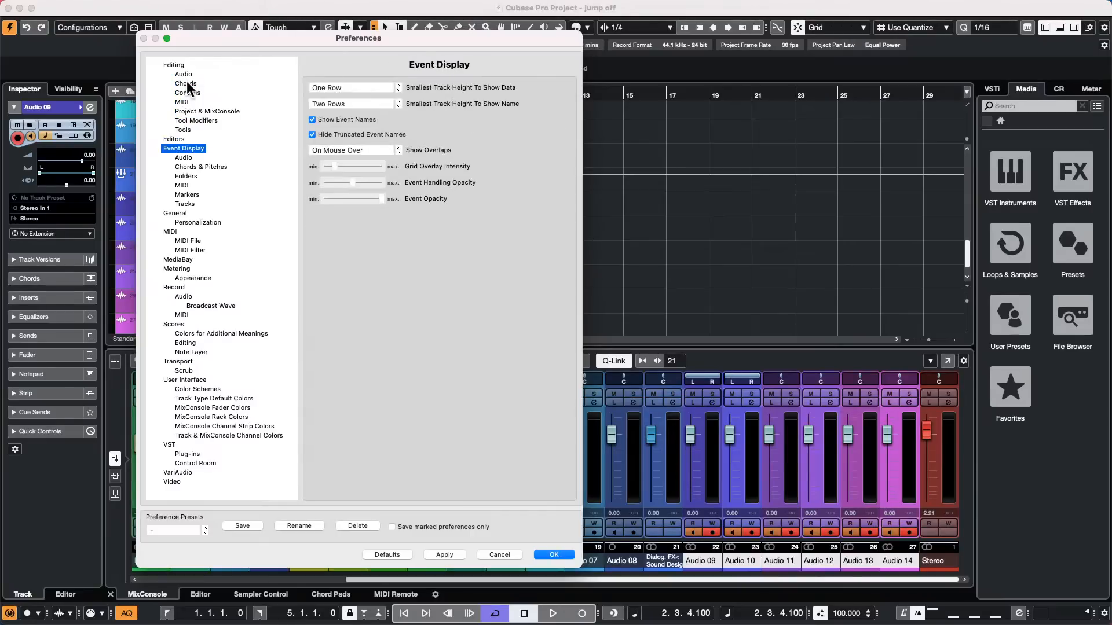
{"action": "key", "text": "Down"}
{"action": "key", "text": "Down"}
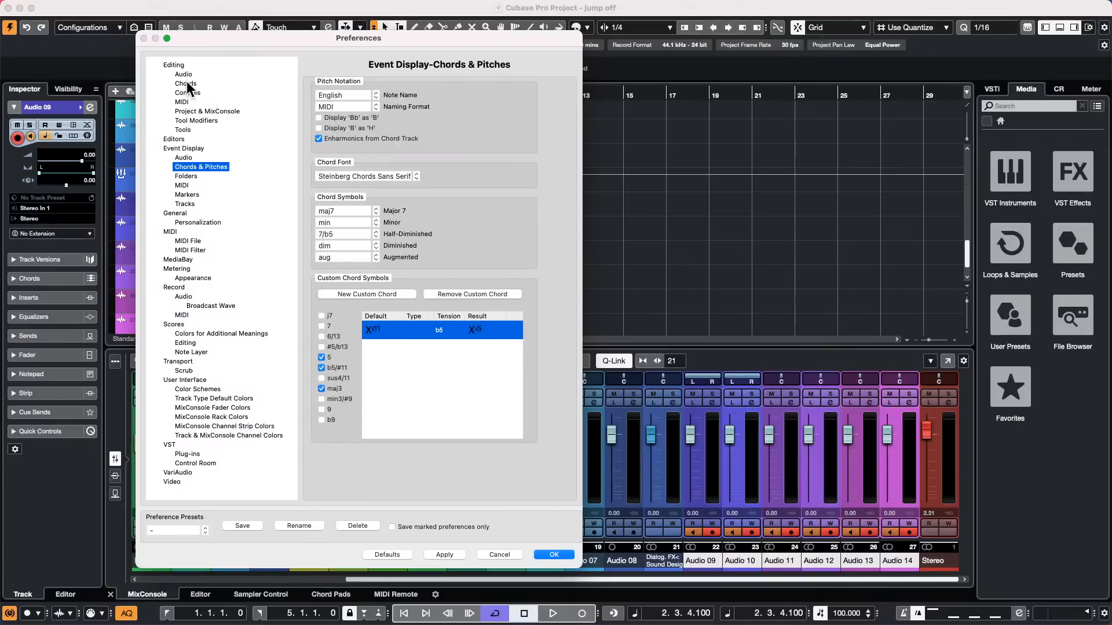
{"action": "key", "text": "Down"}
{"action": "key", "text": "Down"}
{"action": "key", "text": "Down"}
{"action": "key", "text": "Down"}
{"action": "key", "text": "Down"}
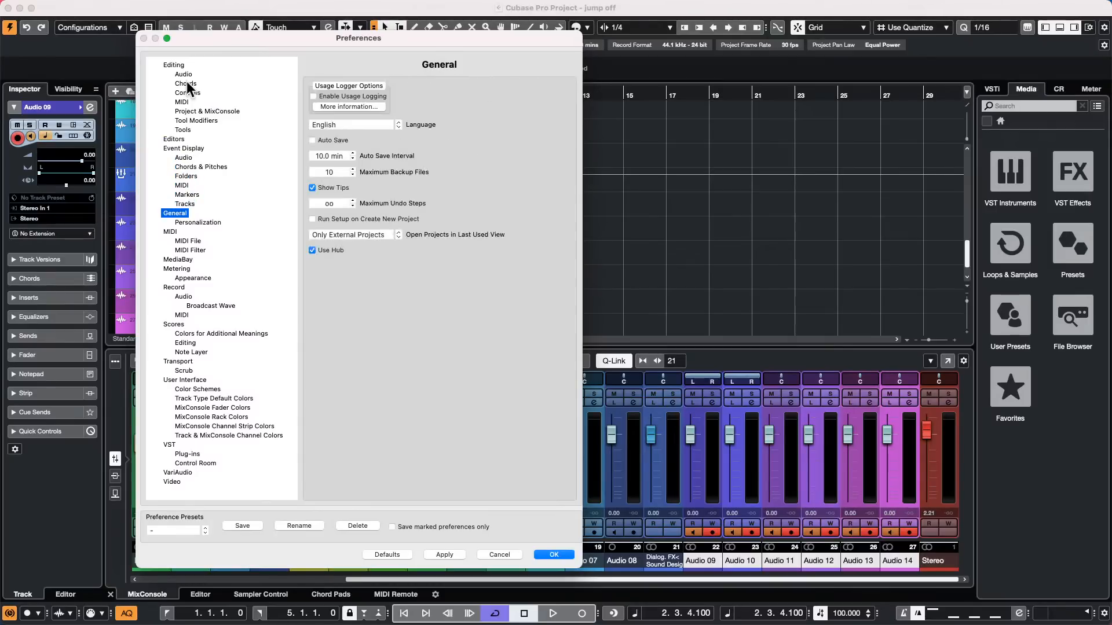
{"action": "key", "text": "Down"}
{"action": "key", "text": "Down"}
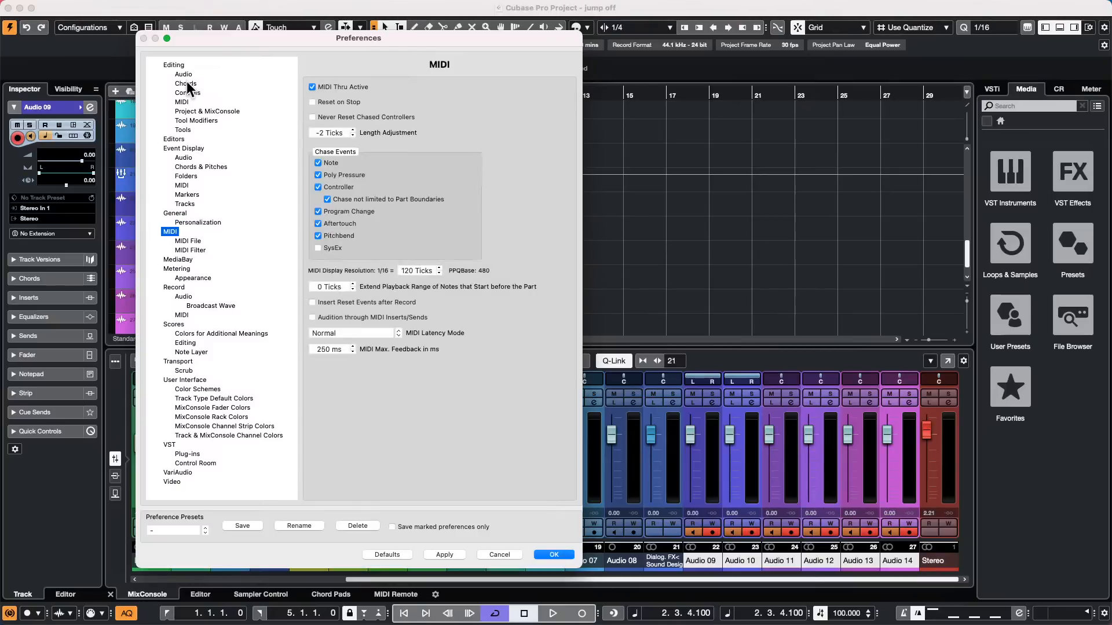
{"action": "key", "text": "Down"}
{"action": "key", "text": "Down"}
{"action": "key", "text": "Down"}
{"action": "key", "text": "Down"}
{"action": "key", "text": "Down"}
{"action": "key", "text": "Down"}
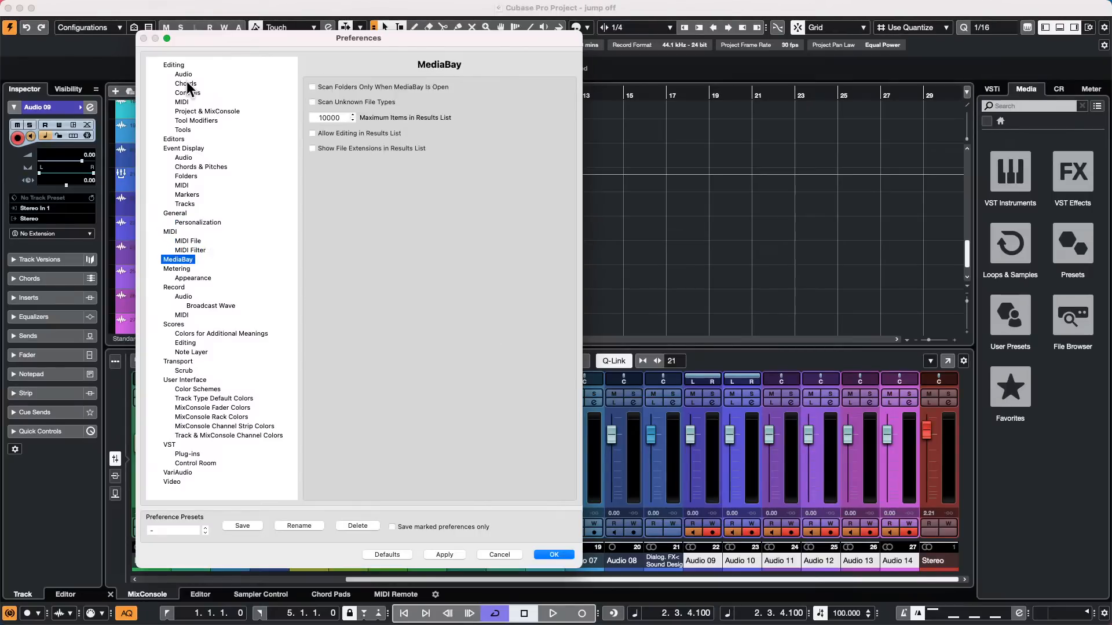
Look through the Record, Scores, Transport and User Interface preference pages for the stereo panner setting.
{"action": "key", "text": "Down"}
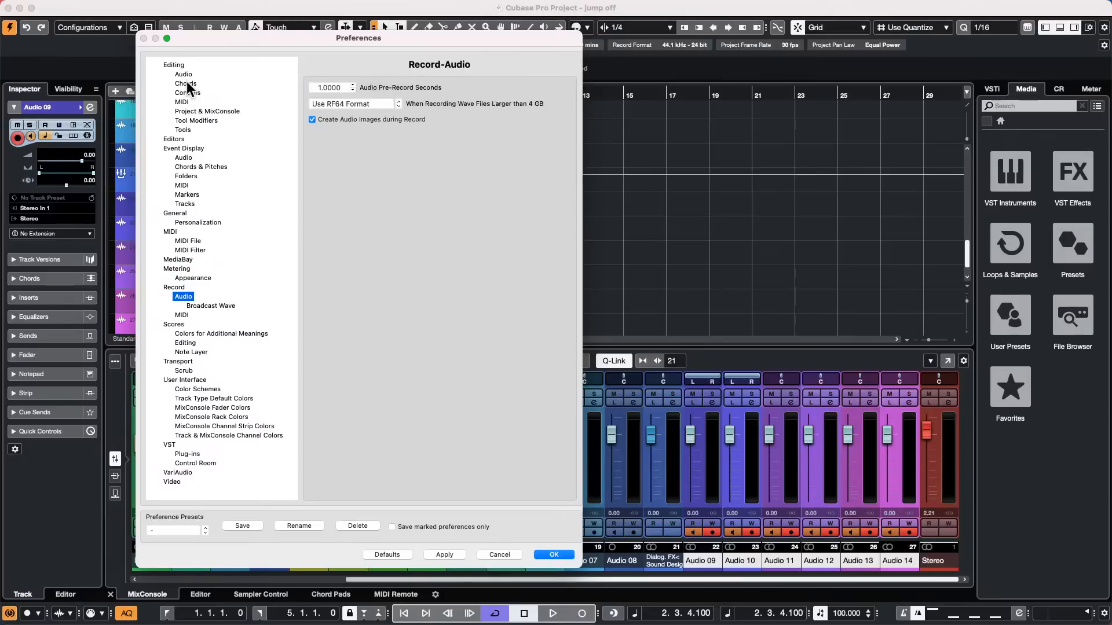
{"action": "key", "text": "Down"}
{"action": "key", "text": "Down"}
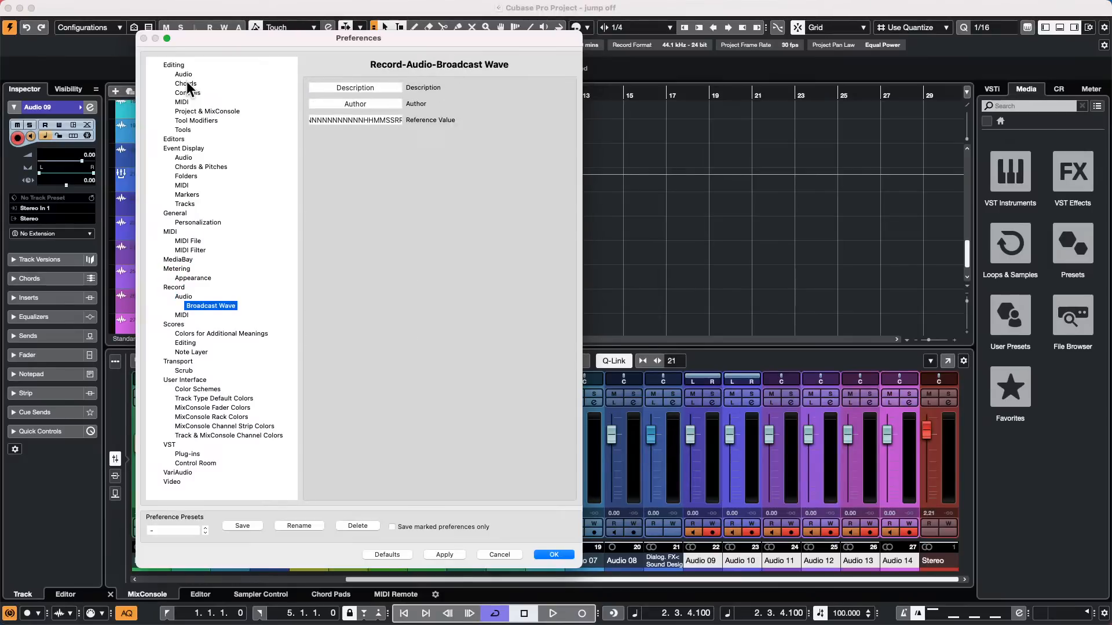
{"action": "key", "text": "Down"}
{"action": "key", "text": "Down"}
{"action": "key", "text": "Down"}
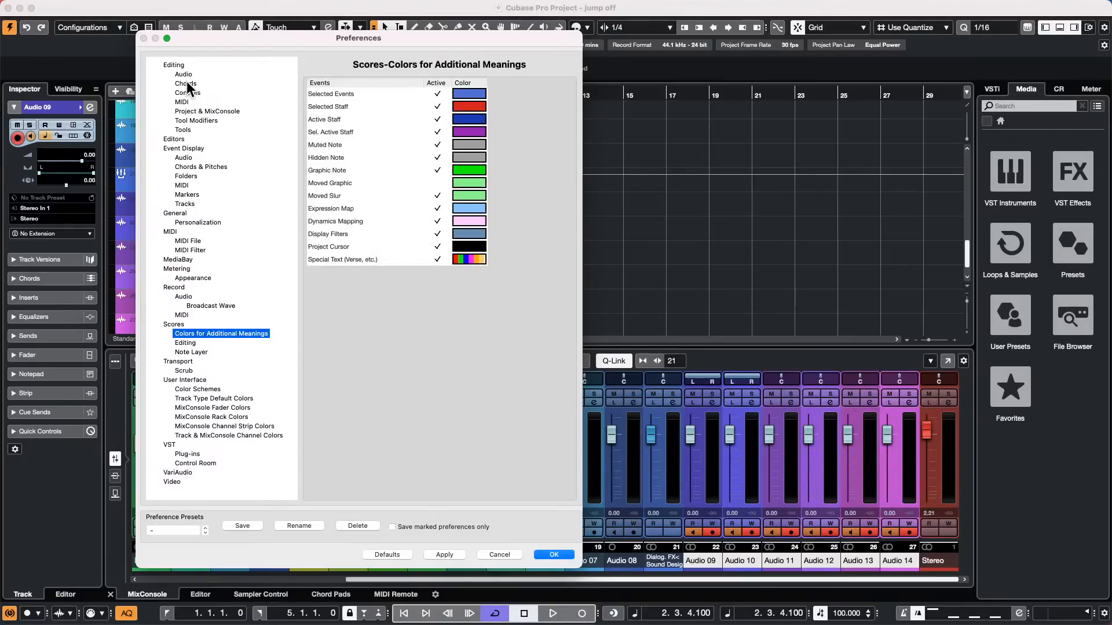
{"action": "key", "text": "Down"}
{"action": "key", "text": "Down"}
{"action": "key", "text": "Down"}
{"action": "key", "text": "Down"}
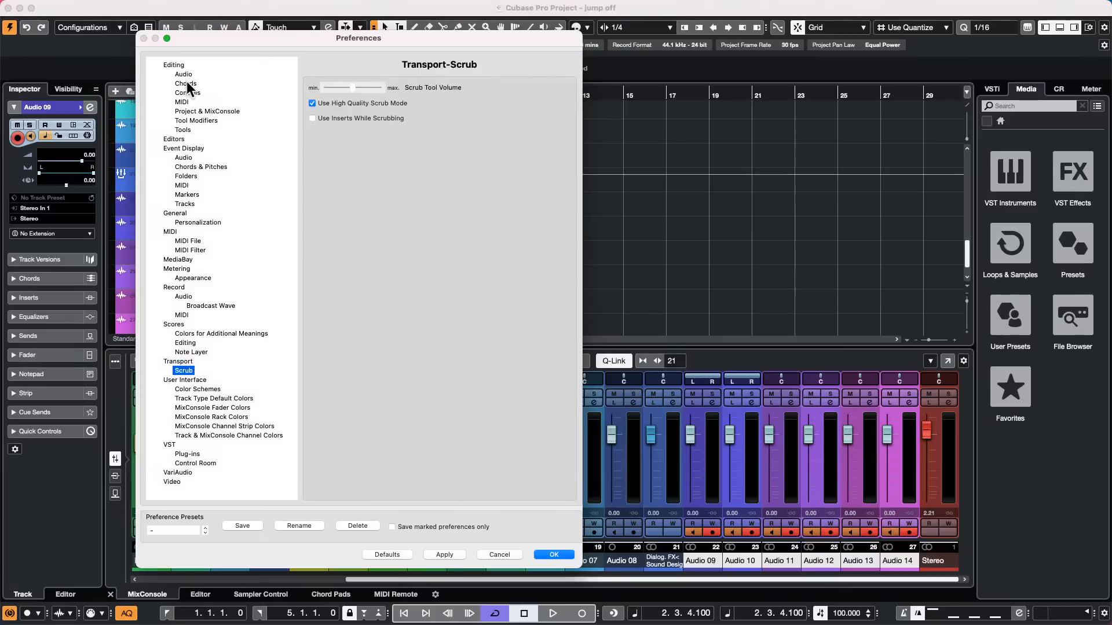
{"action": "key", "text": "Down"}
{"action": "key", "text": "Down"}
{"action": "key", "text": "Down"}
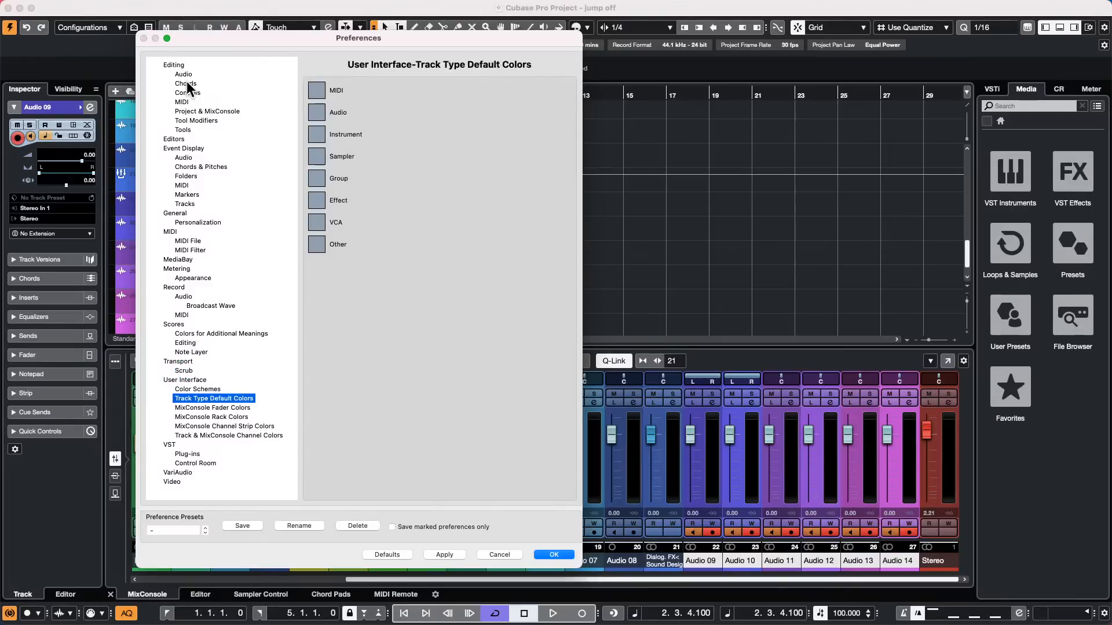
{"action": "key", "text": "Down"}
{"action": "key", "text": "Down"}
{"action": "key", "text": "Down"}
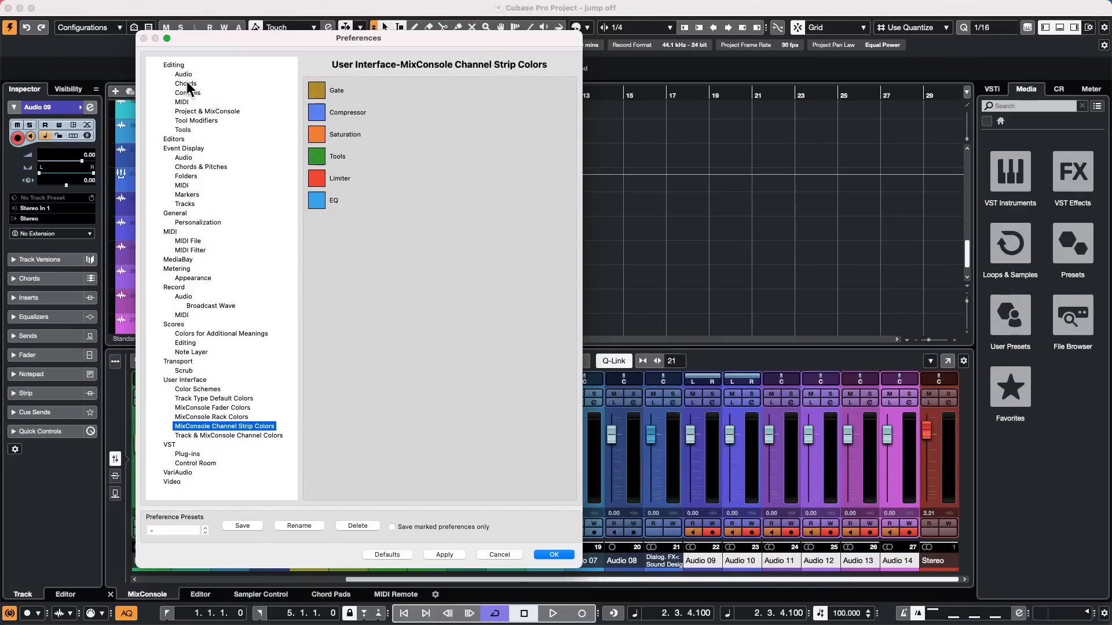
Set the Default Stereo Panner Mode in the VST preferences to Stereo Combined Panner and accept the preferences.
{"action": "key", "text": "Down"}
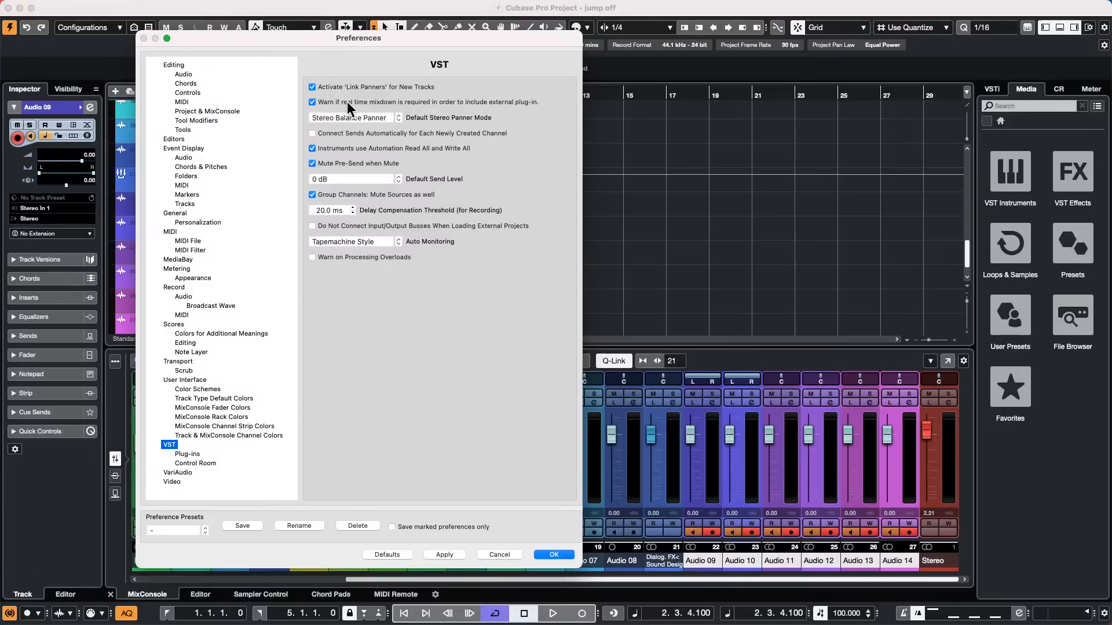
{"action": "left_click", "coordinate": [368, 118]}
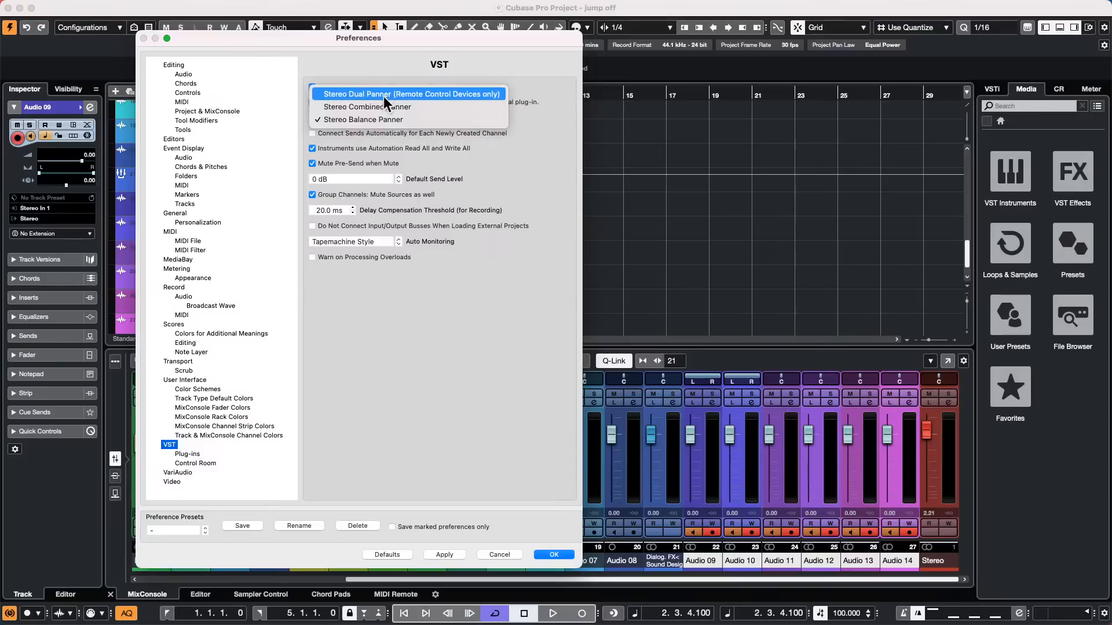
{"action": "left_click", "coordinate": [387, 109]}
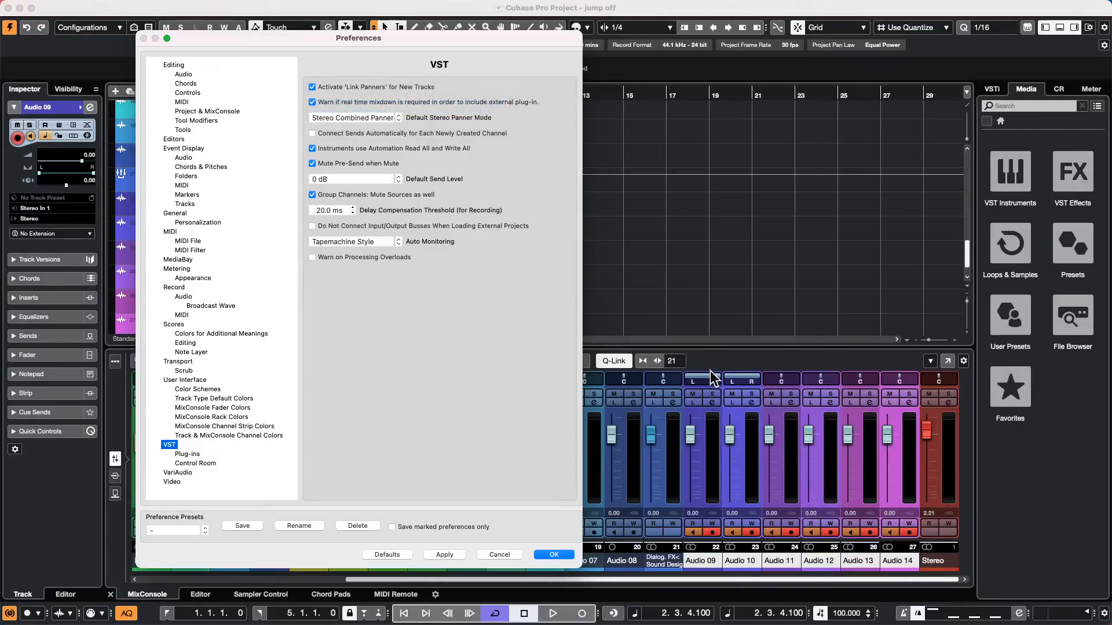
{"action": "left_click", "coordinate": [556, 555]}
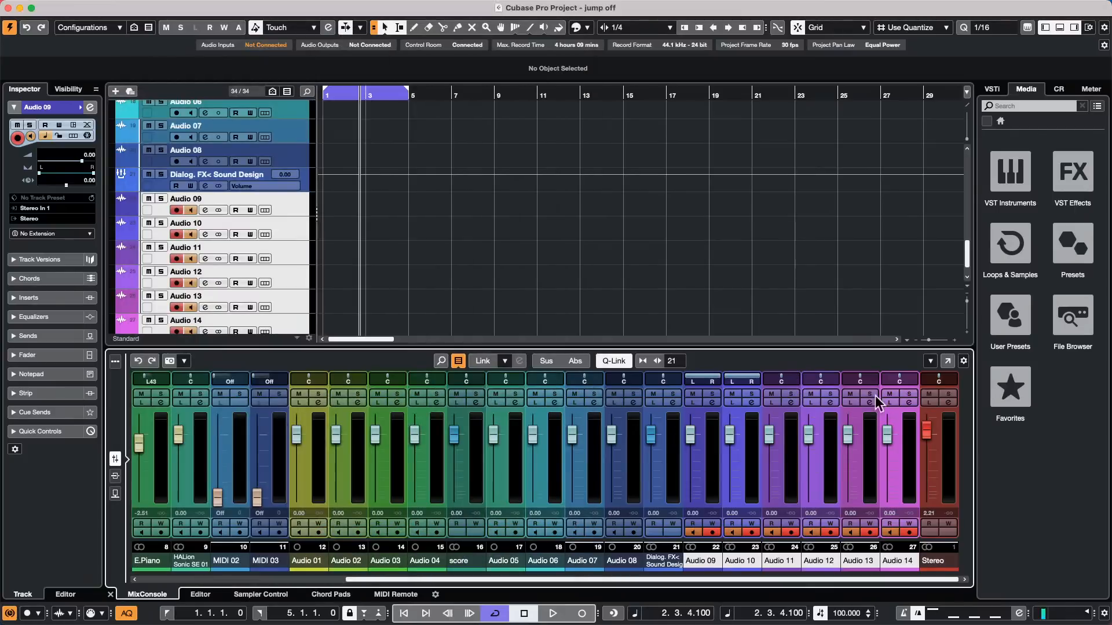
Switch the Audio 11, Audio 12 and Audio 13 channels to the Stereo Combined Panner.
{"action": "left_click", "coordinate": [805, 380]}
{"action": "left_click", "coordinate": [806, 375]}
{"action": "left_click", "coordinate": [841, 382]}
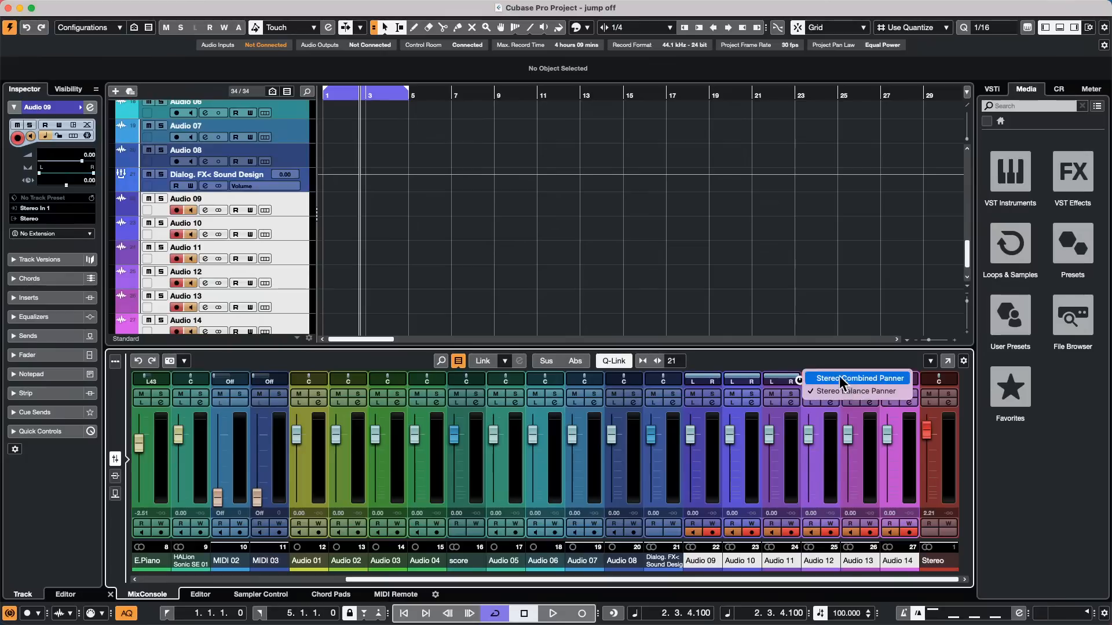
{"action": "left_click", "coordinate": [841, 378]}
{"action": "left_click", "coordinate": [877, 380]}
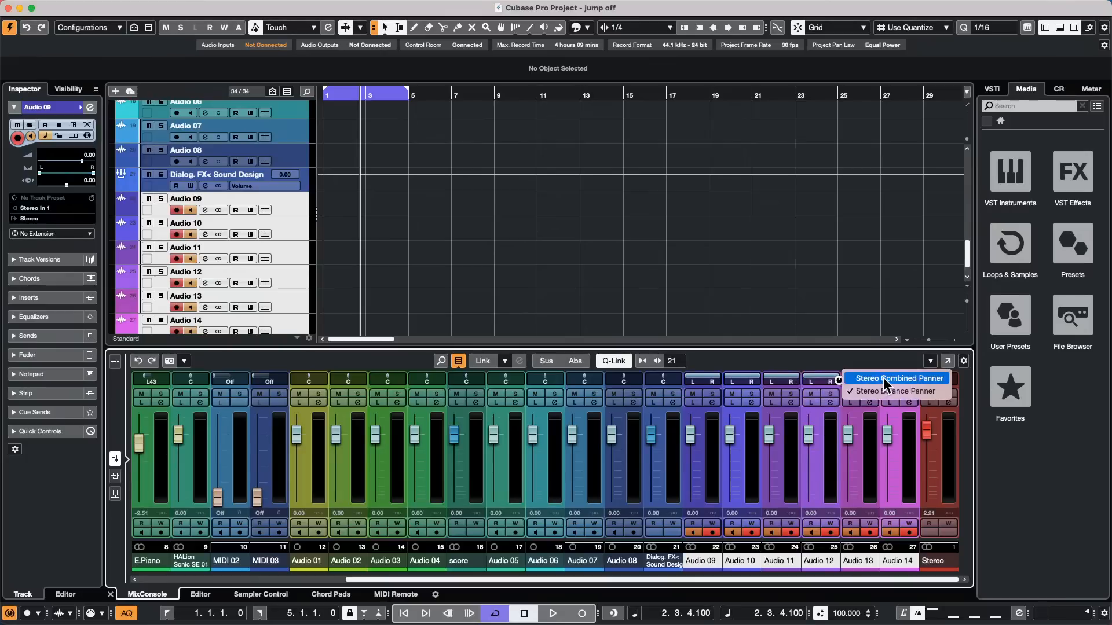
{"action": "left_click", "coordinate": [886, 380]}
Reopen the VST preferences, review the Default Stereo Panner Mode options and close the preferences.
{"action": "left_click", "coordinate": [47, 7]}
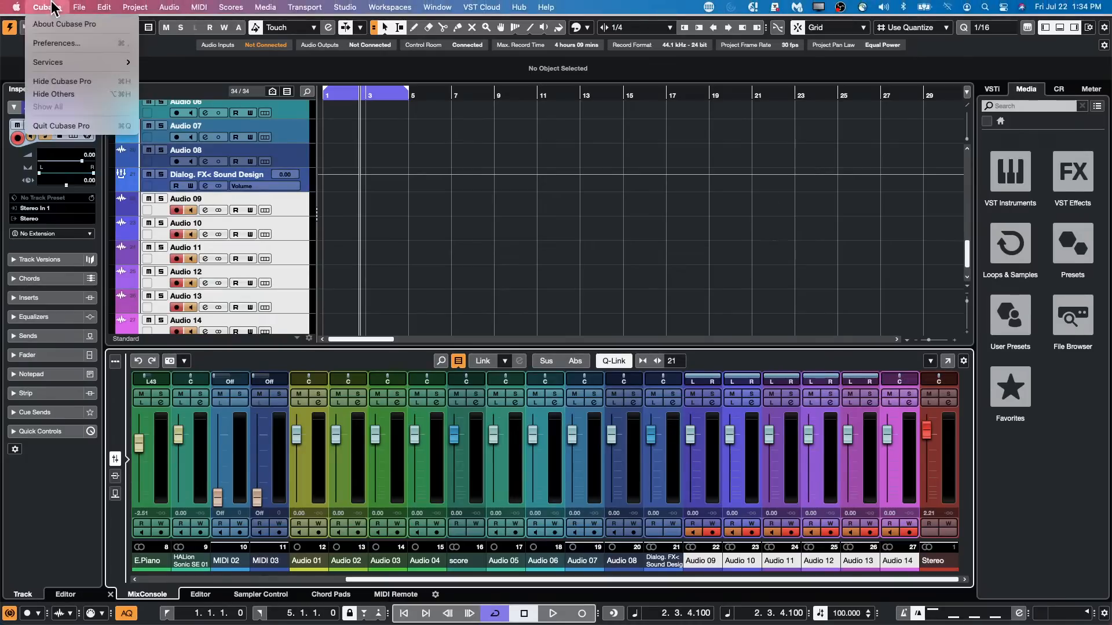
{"action": "left_click", "coordinate": [58, 41]}
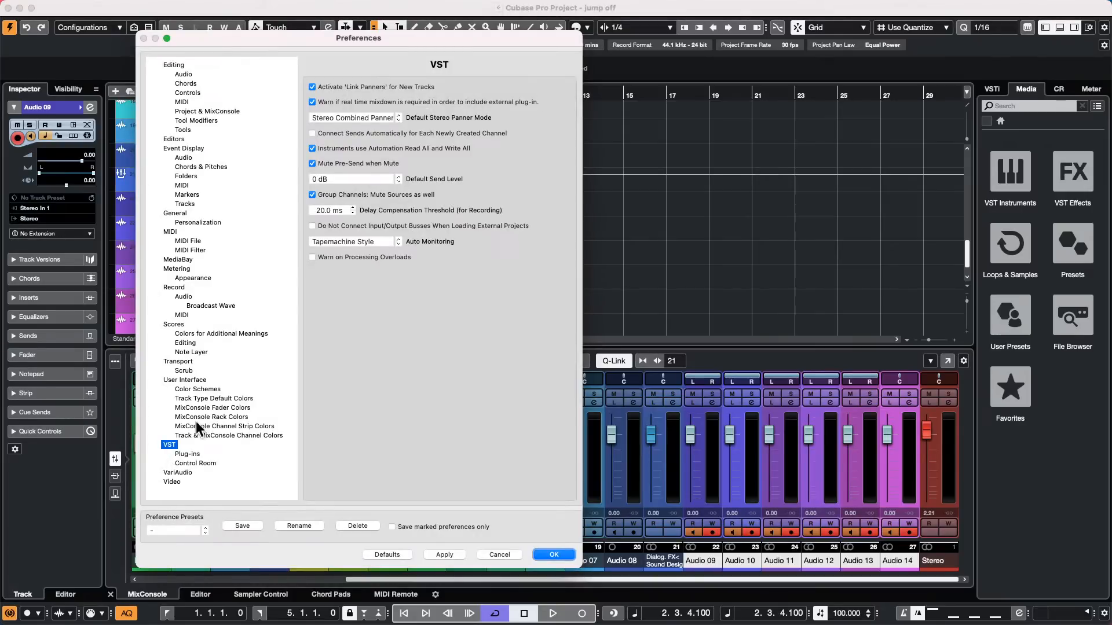
{"action": "left_click", "coordinate": [385, 119]}
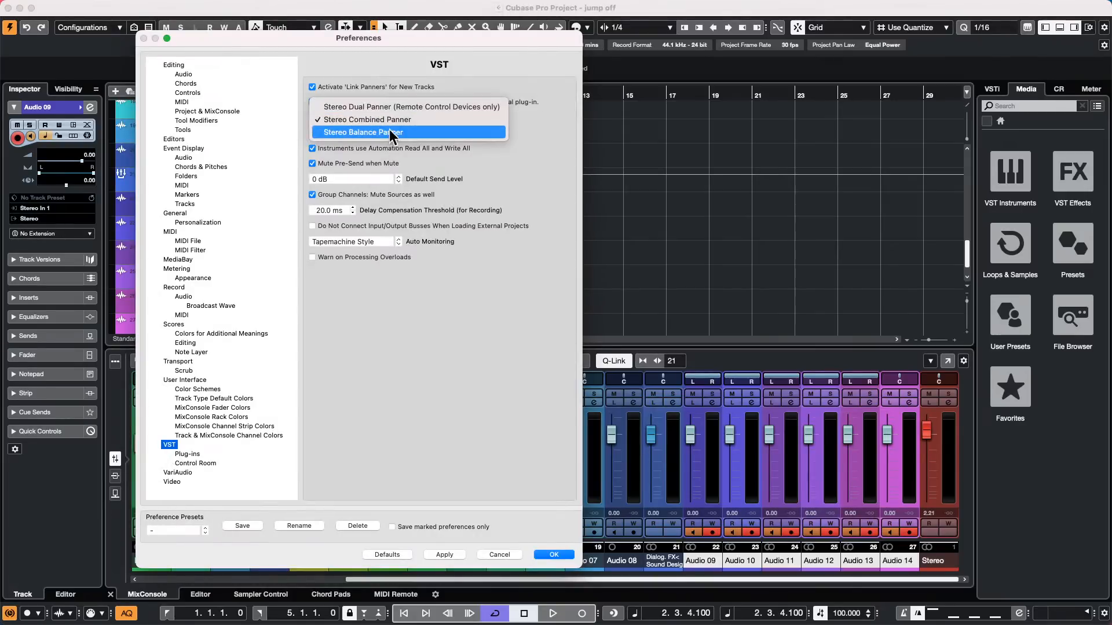
{"action": "left_click", "coordinate": [493, 528]}
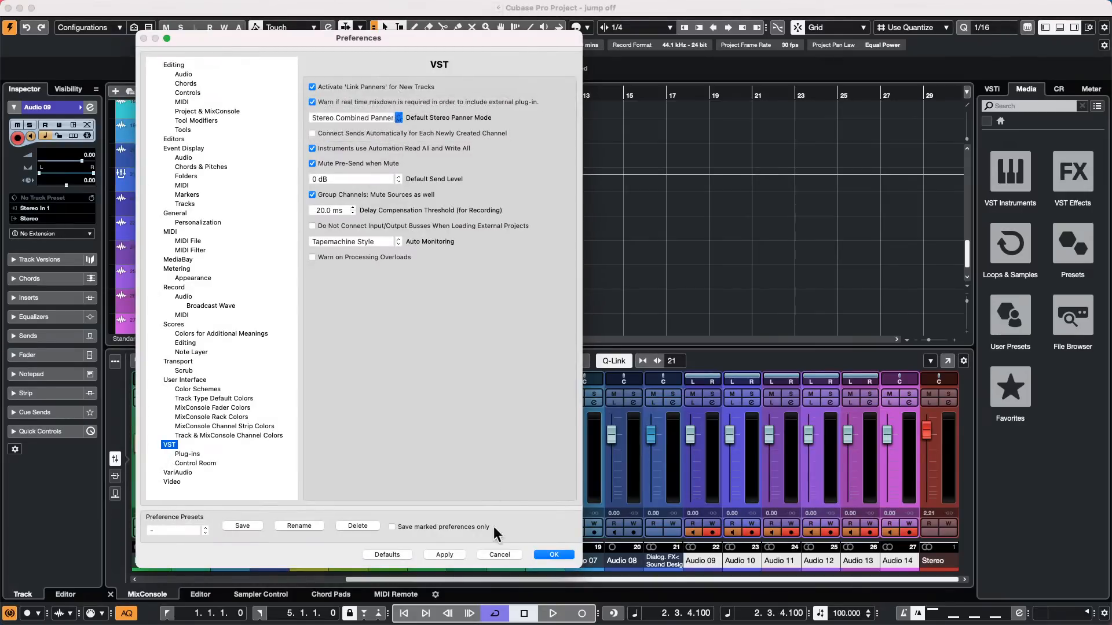
{"action": "left_click", "coordinate": [553, 555]}
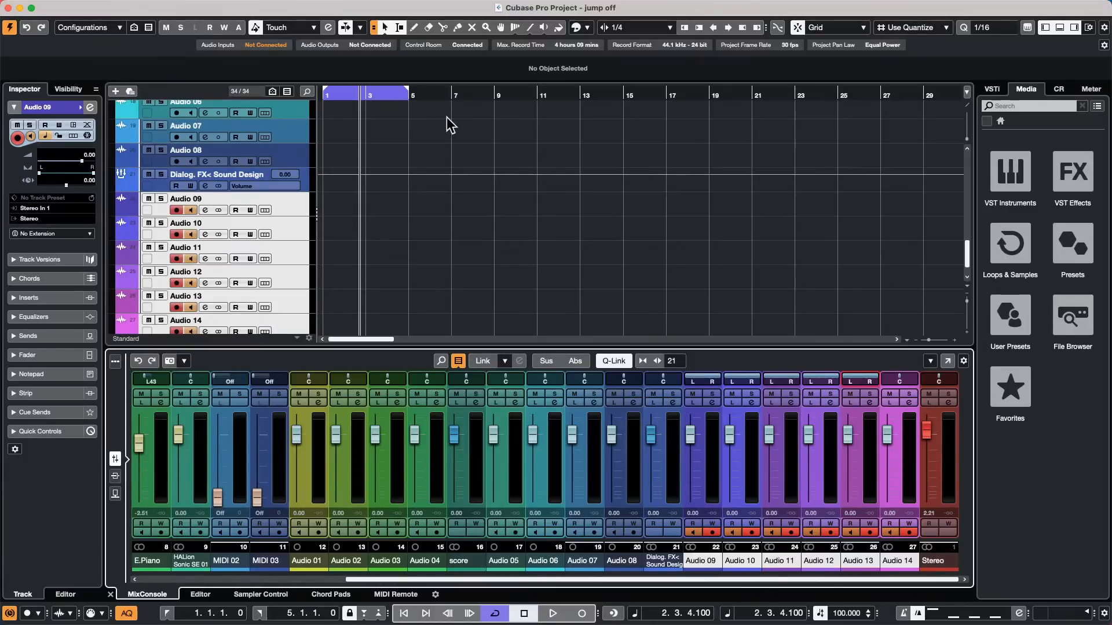
Open the Dancefloor Tech House set in Loops & Samples and filter it to the Kick Drum subcategory.
{"action": "scroll", "coordinate": [366, 220], "scroll_direction": "down", "scroll_amount": 1}
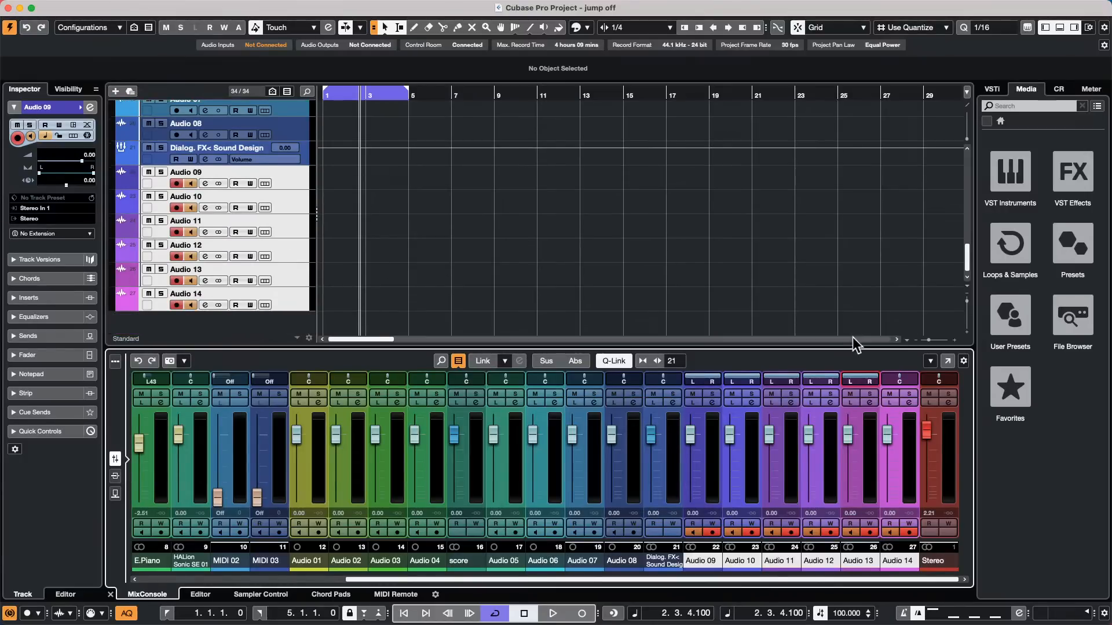
{"action": "left_click", "coordinate": [1020, 234]}
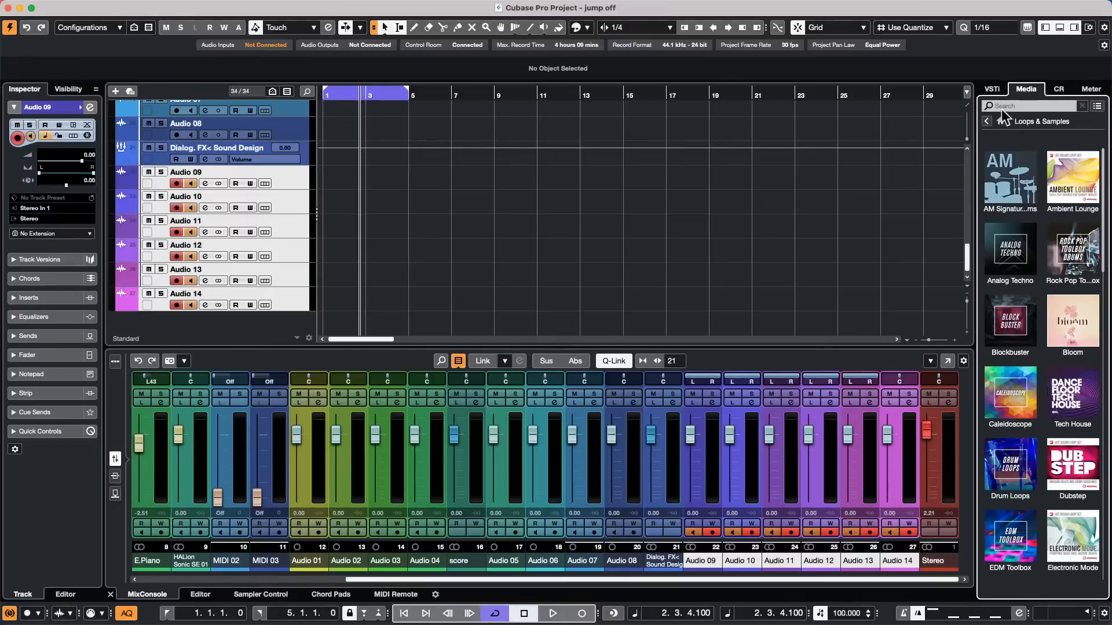
{"action": "left_click", "coordinate": [1065, 401]}
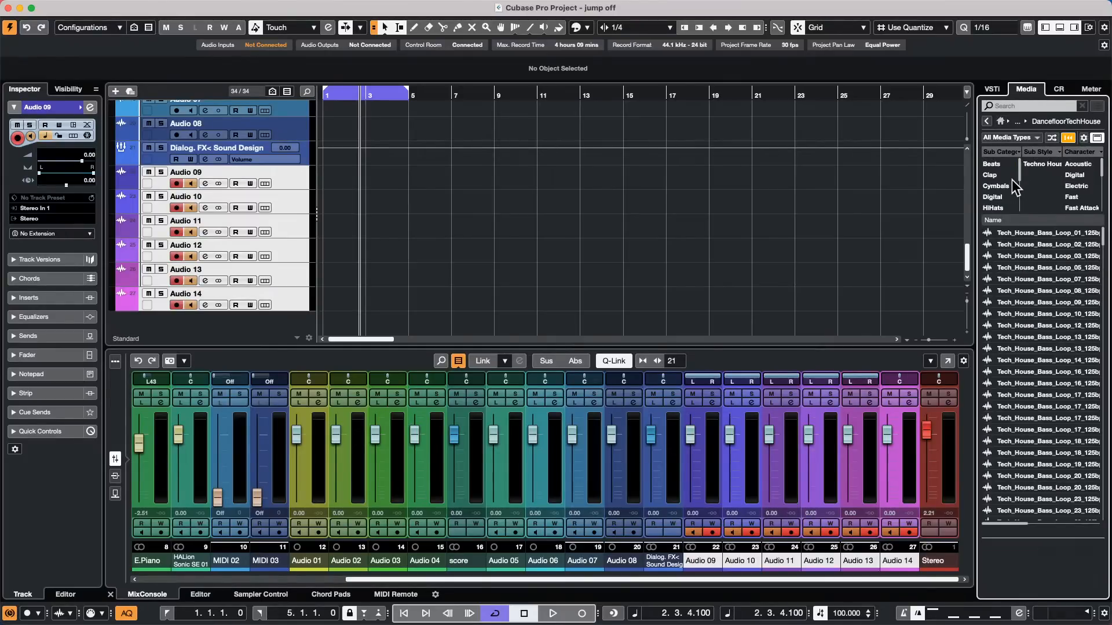
{"action": "scroll", "coordinate": [1008, 187], "scroll_direction": "down", "scroll_amount": 1}
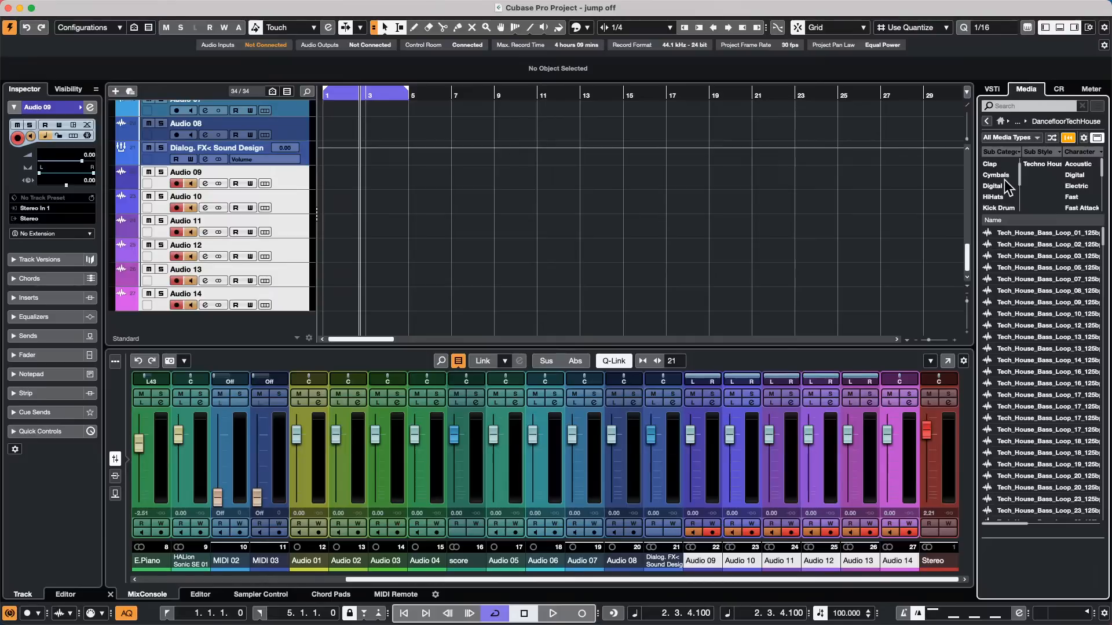
{"action": "left_click", "coordinate": [1009, 198]}
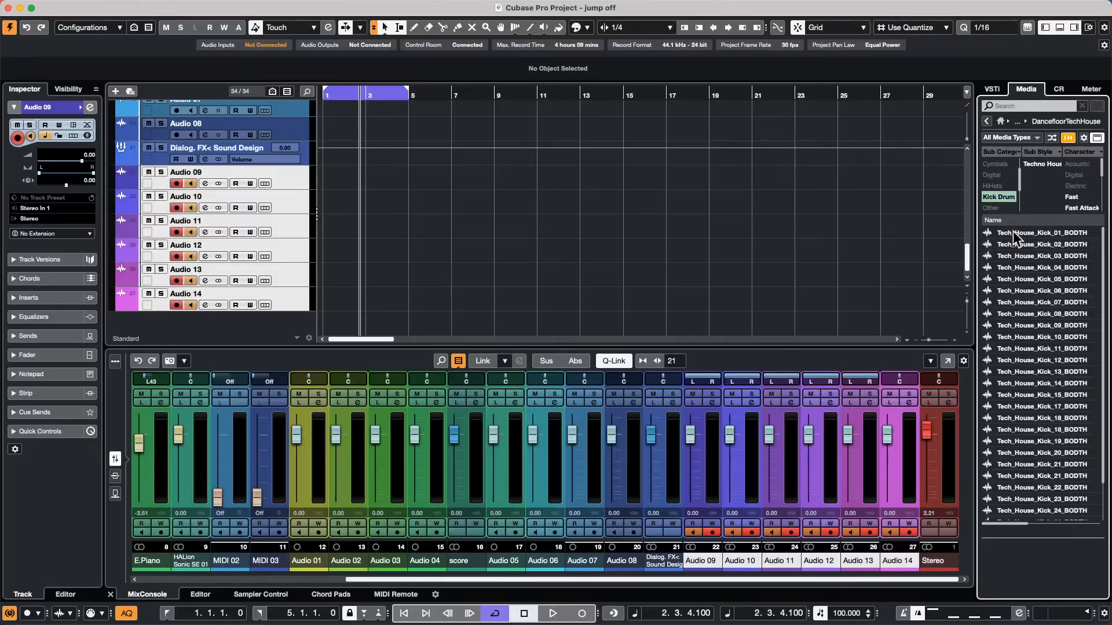
Audition kick samples from the filtered list and create a sampler track from Tech_House_Kick_07_BODTH.
{"action": "left_click", "coordinate": [1031, 266]}
{"action": "left_click", "coordinate": [1027, 300]}
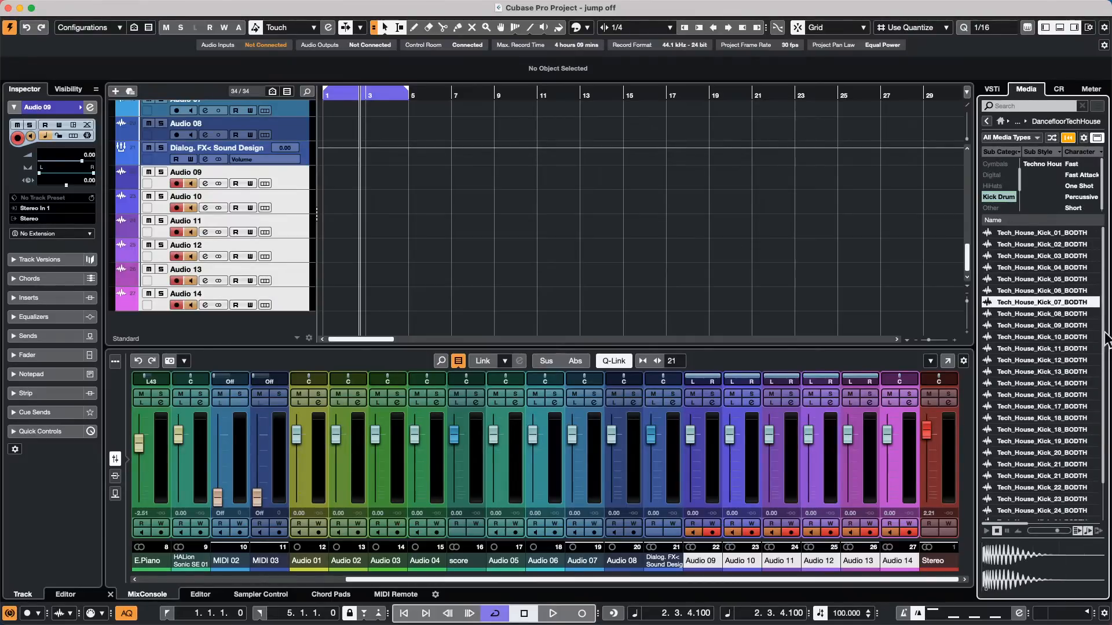
{"action": "right_click", "coordinate": [1020, 300]}
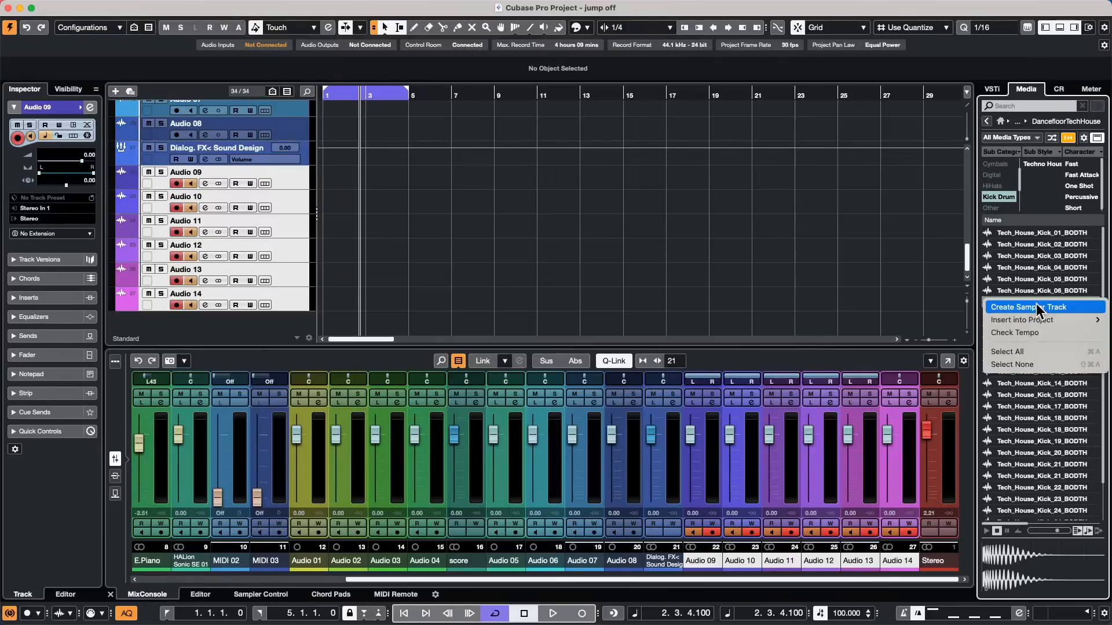
{"action": "left_click", "coordinate": [1038, 307]}
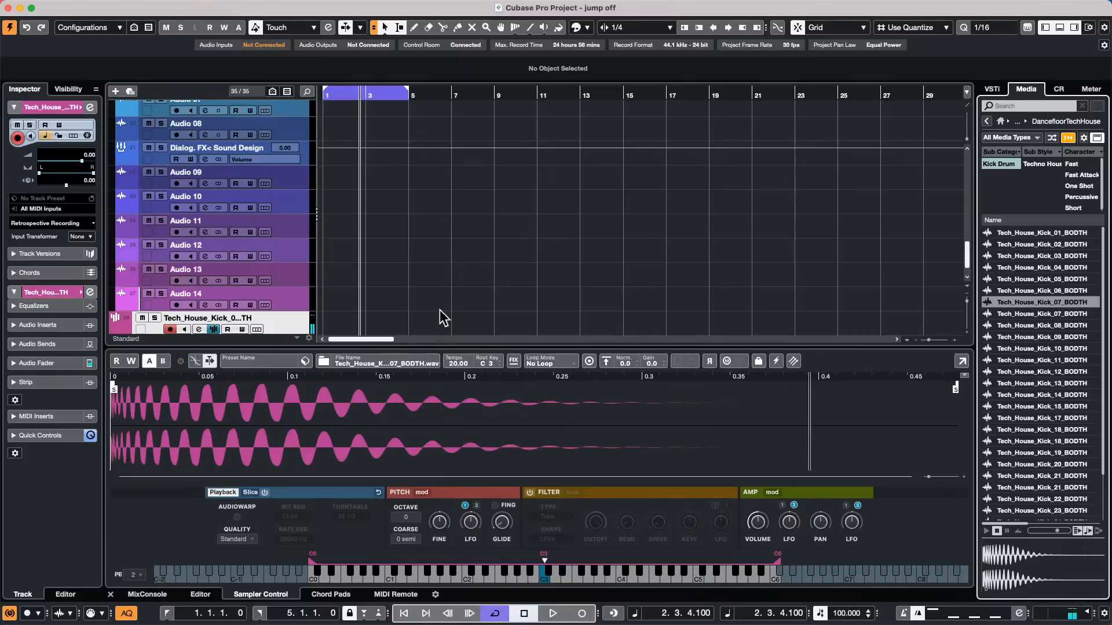
Draw a part about six bars long from bar 3 on the Tech_House_Kick_07_BODTH sampler track and solo the track.
{"action": "scroll", "coordinate": [426, 307], "scroll_direction": "down", "scroll_amount": 1}
{"action": "right_click", "coordinate": [426, 293]}
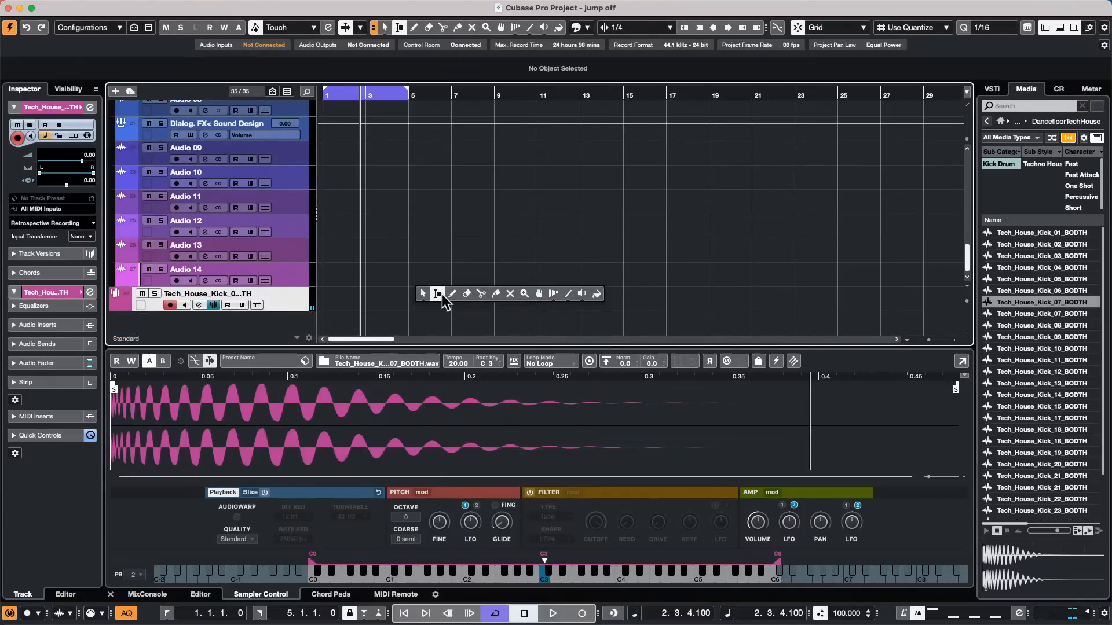
{"action": "left_click", "coordinate": [449, 300]}
{"action": "left_click_drag", "start_coordinate": [370, 294], "coordinate": [502, 296]}
{"action": "left_click", "coordinate": [154, 294]}
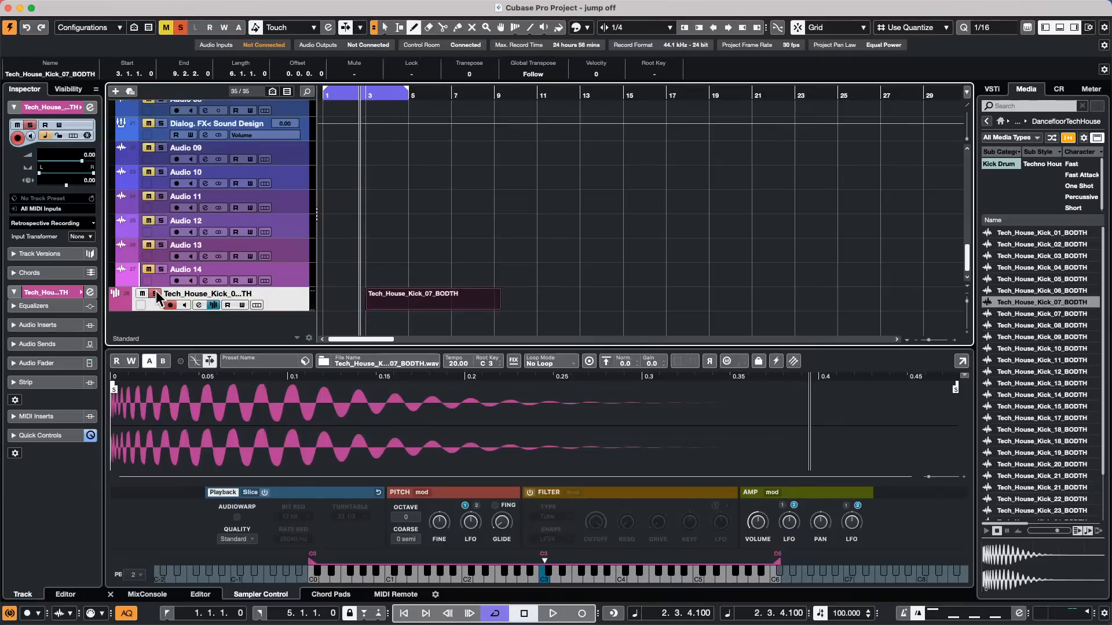
Open the new kick part for editing and move it to start at bar 1.
{"action": "key", "text": "1"}
{"action": "double_click", "coordinate": [433, 300]}
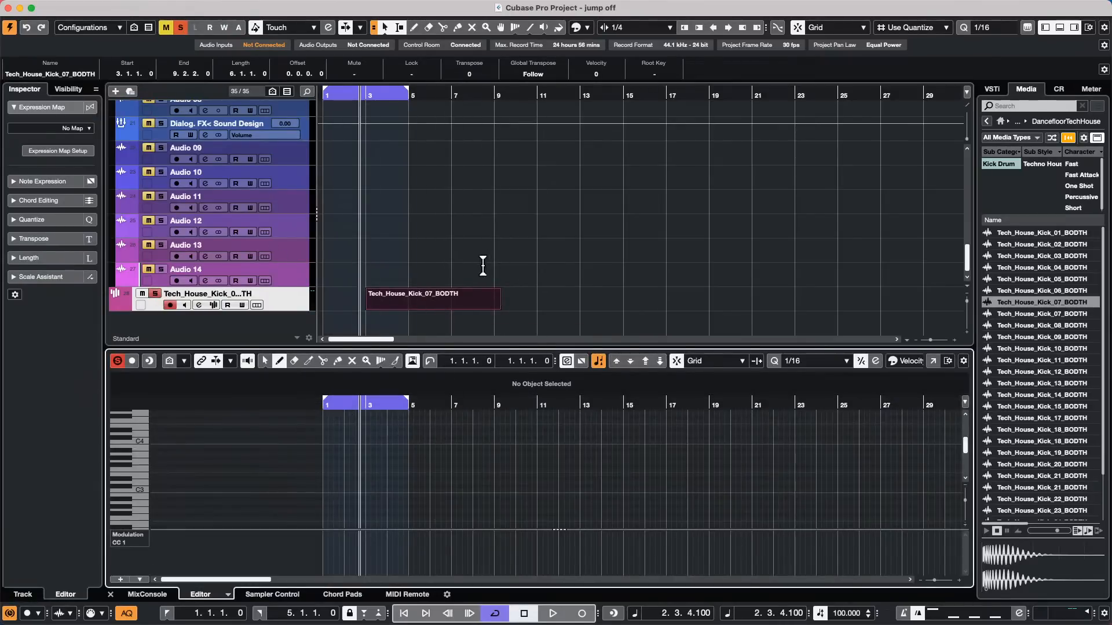
{"action": "left_click_drag", "start_coordinate": [461, 303], "coordinate": [347, 296]}
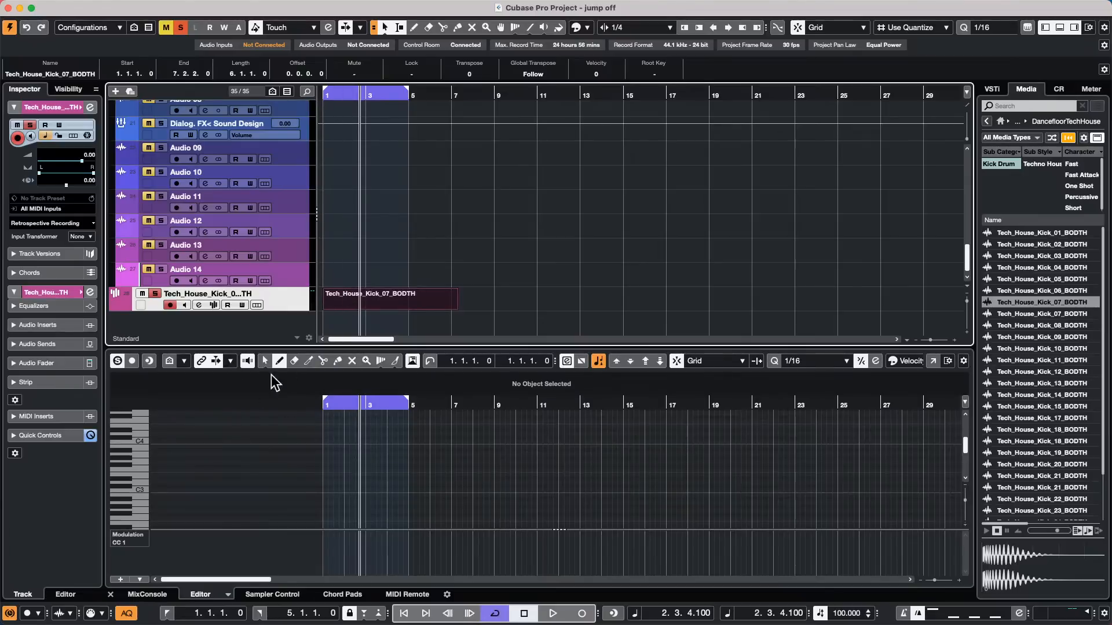
Show the kick part in the Drum Editor and audition several pitches, from C1 up to F2.
{"action": "left_click", "coordinate": [228, 594]}
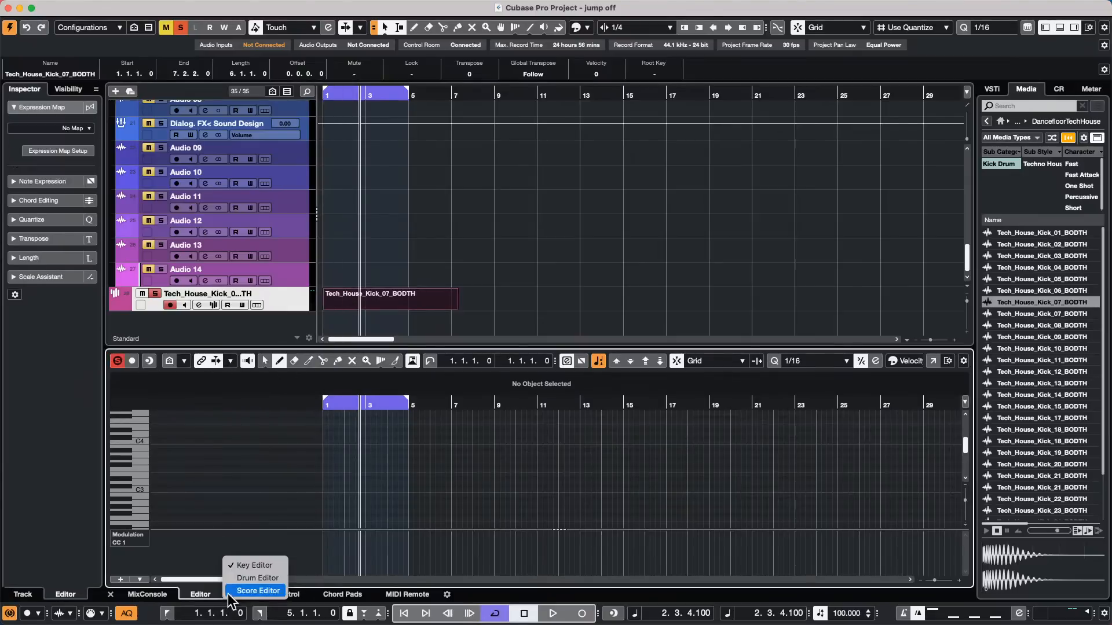
{"action": "left_click", "coordinate": [243, 578]}
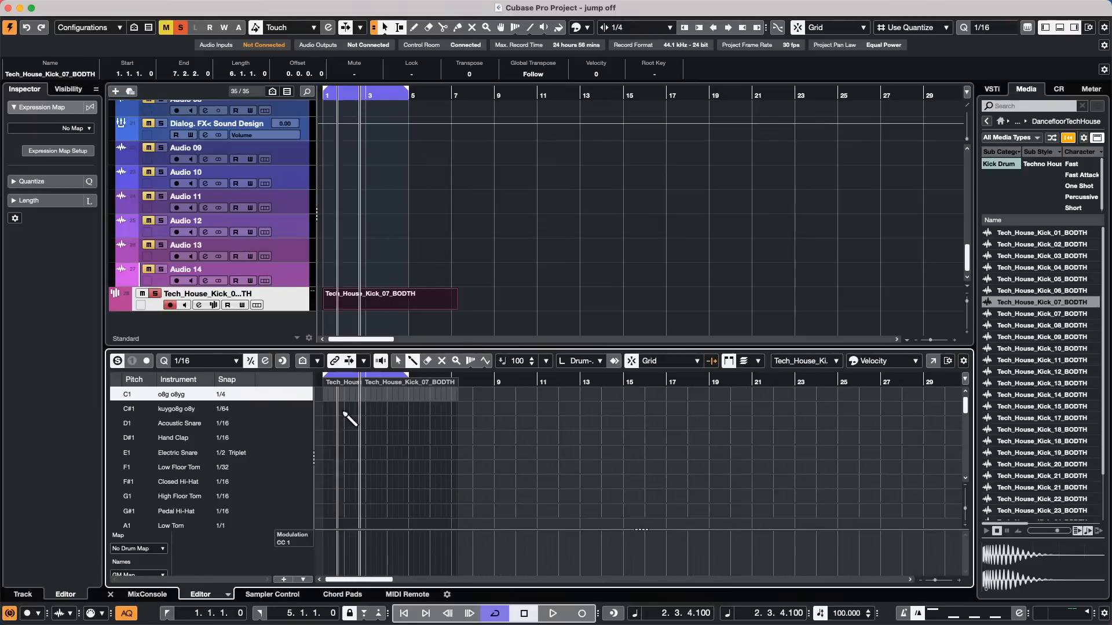
{"action": "left_click", "coordinate": [119, 394]}
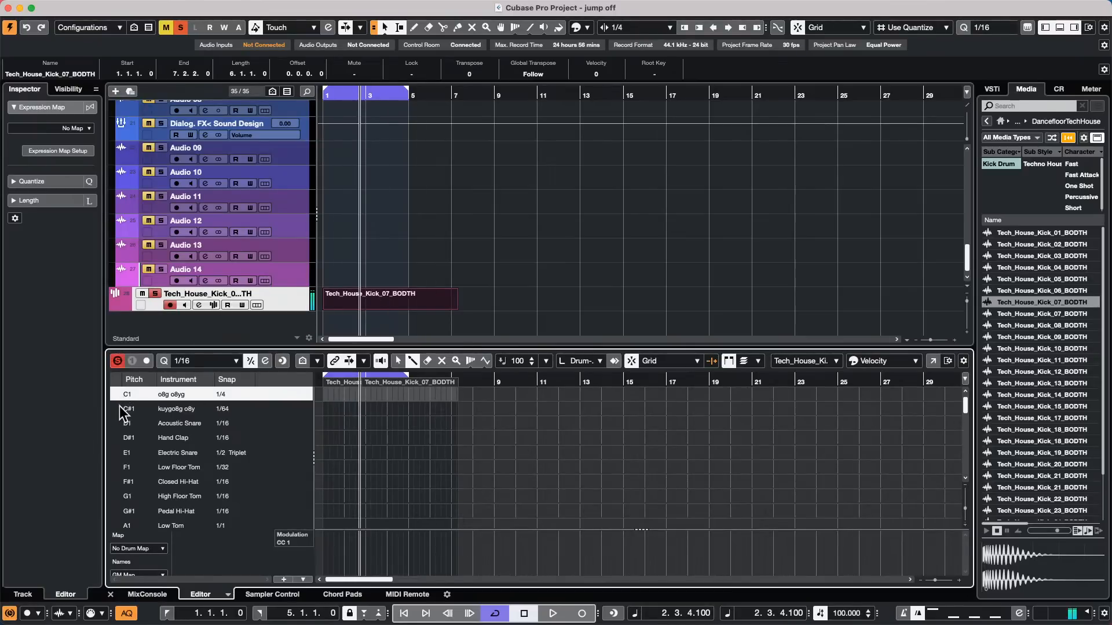
{"action": "left_click", "coordinate": [118, 422]}
{"action": "left_click", "coordinate": [114, 501]}
{"action": "scroll", "coordinate": [115, 501], "scroll_direction": "down", "scroll_amount": 1}
{"action": "scroll", "coordinate": [119, 508], "scroll_direction": "down", "scroll_amount": 3}
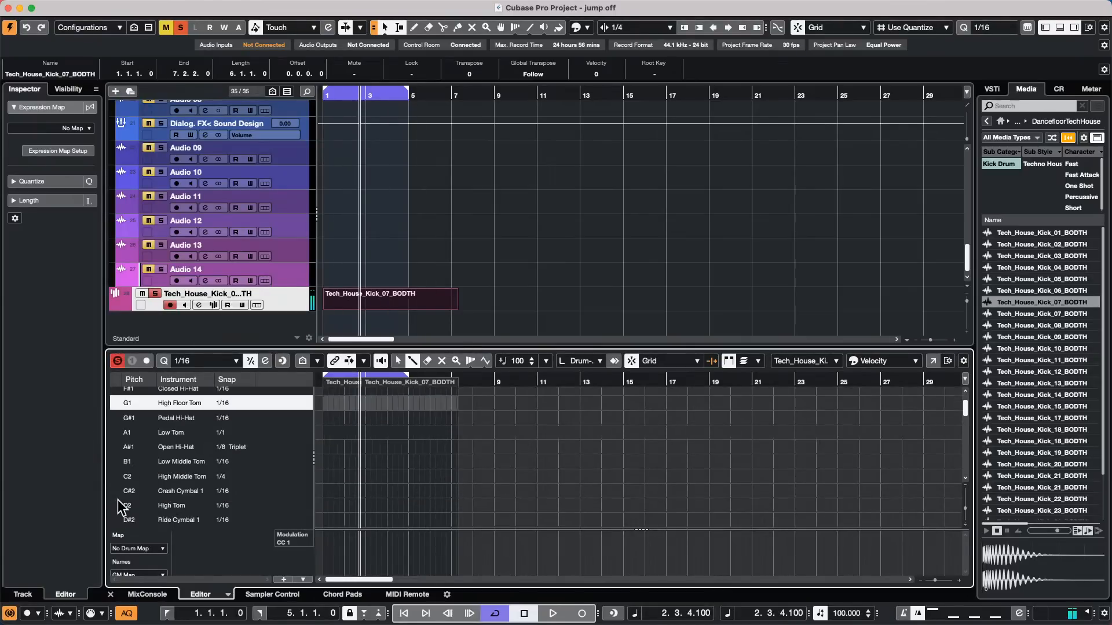
{"action": "left_click", "coordinate": [114, 462]}
{"action": "scroll", "coordinate": [119, 480], "scroll_direction": "down", "scroll_amount": 2}
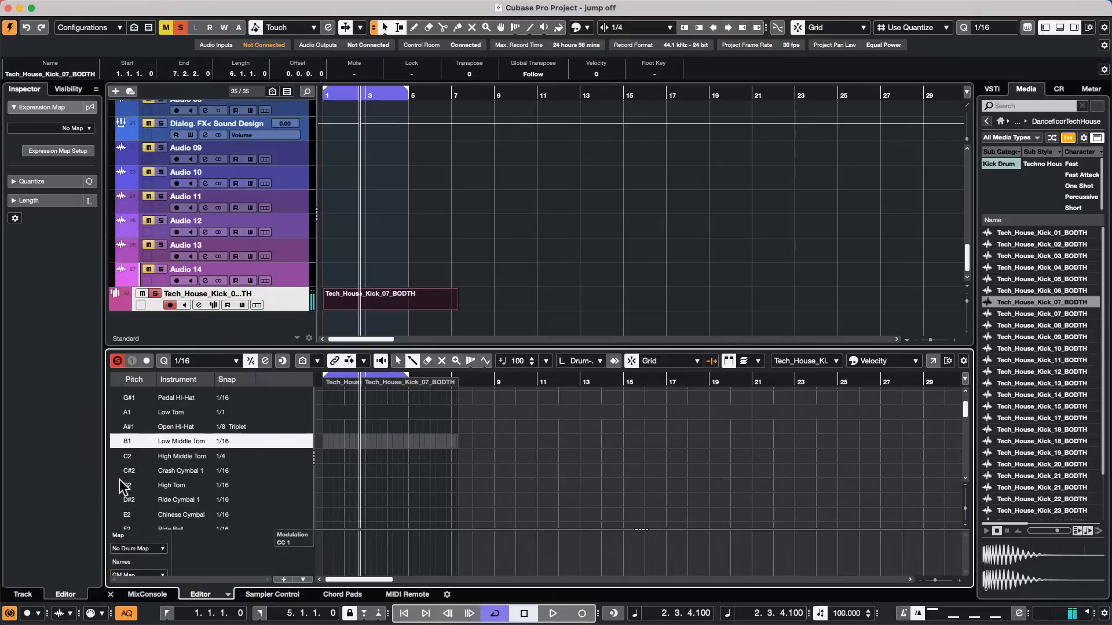
{"action": "left_click", "coordinate": [116, 497]}
{"action": "left_click", "coordinate": [117, 510]}
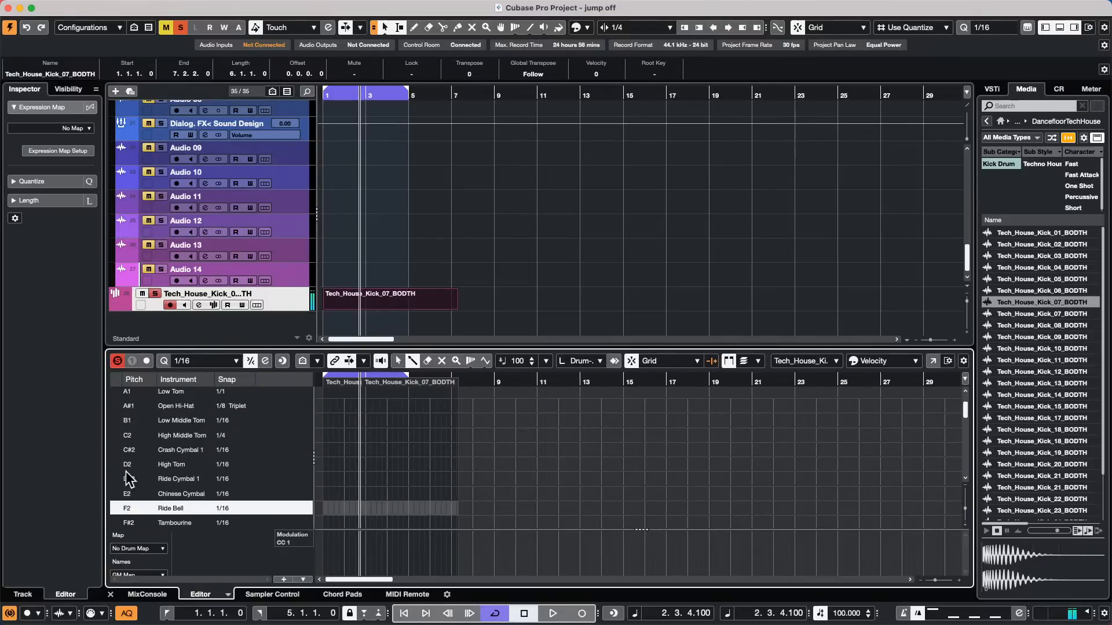
{"action": "scroll", "coordinate": [402, 431], "scroll_direction": "down", "scroll_amount": 1}
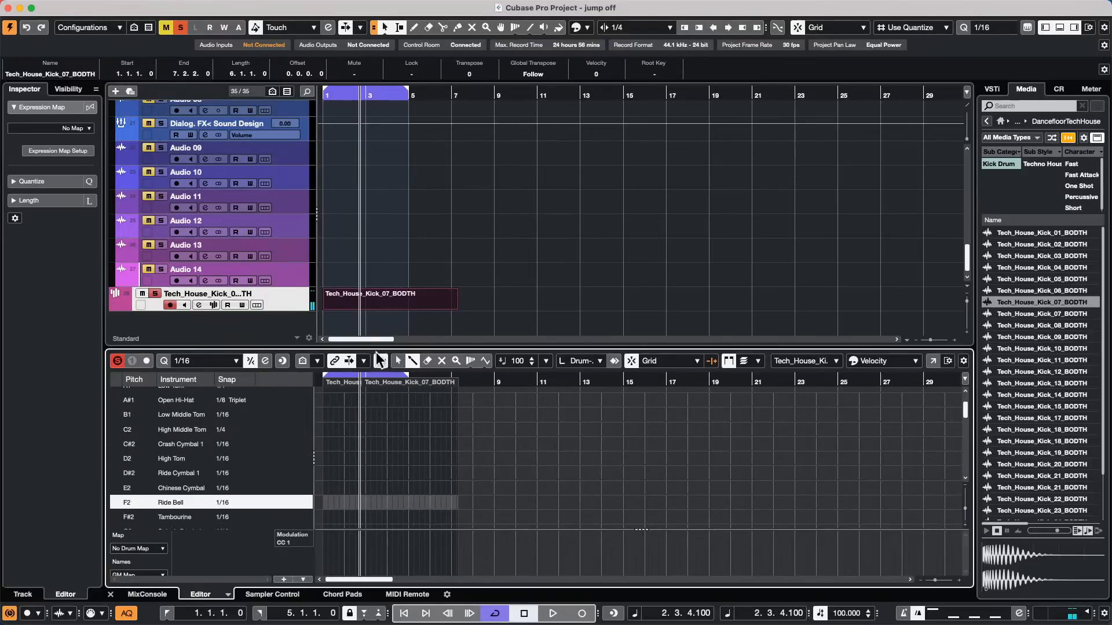
Open the Sampler Control and audition the kick sample on various keys, ending on the root key C3.
{"action": "left_click", "coordinate": [262, 595]}
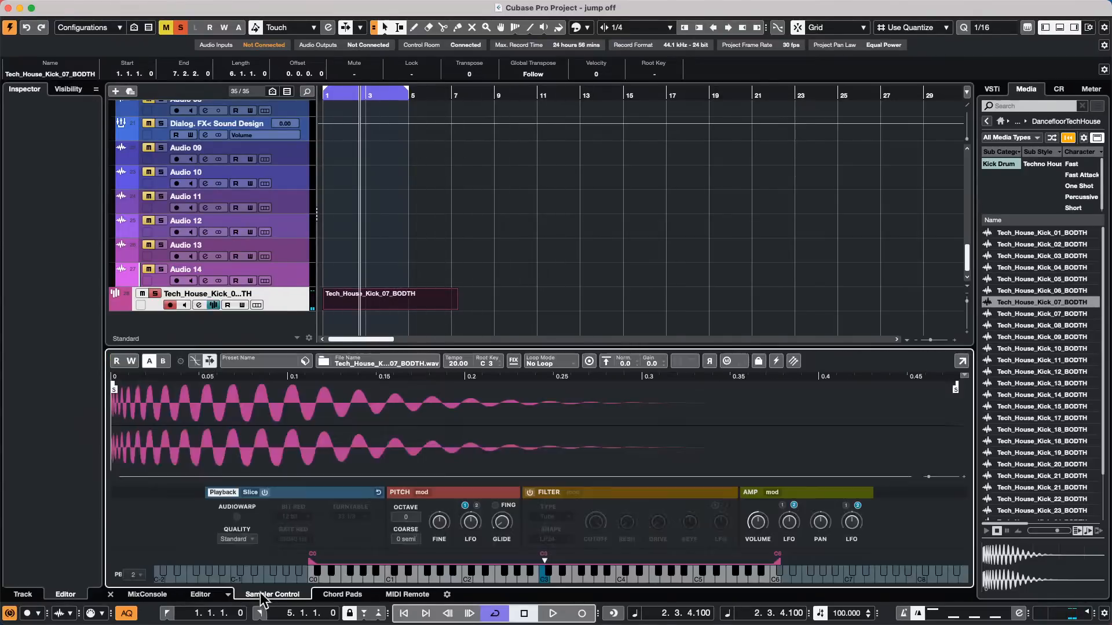
{"action": "left_click", "coordinate": [579, 576]}
{"action": "left_click", "coordinate": [660, 579]}
{"action": "left_click", "coordinate": [633, 578]}
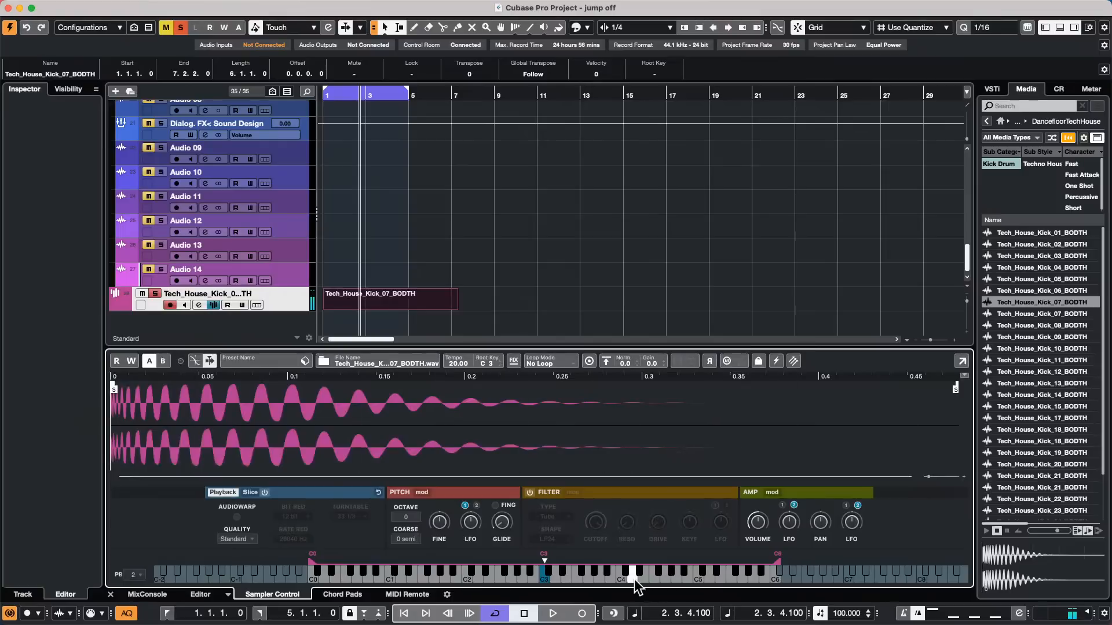
{"action": "left_click", "coordinate": [588, 579]}
{"action": "left_click", "coordinate": [567, 578]}
{"action": "left_click", "coordinate": [555, 579]}
{"action": "left_click", "coordinate": [544, 577]}
{"action": "left_click", "coordinate": [533, 579]}
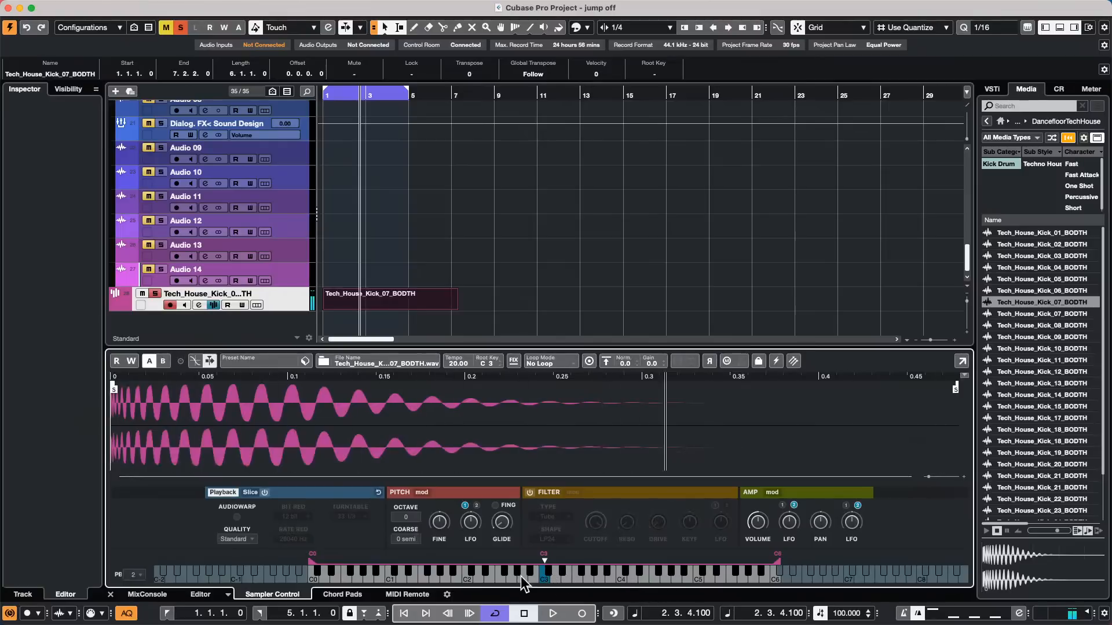
{"action": "left_click", "coordinate": [520, 579]}
{"action": "left_click", "coordinate": [497, 573]}
{"action": "left_click", "coordinate": [474, 572]}
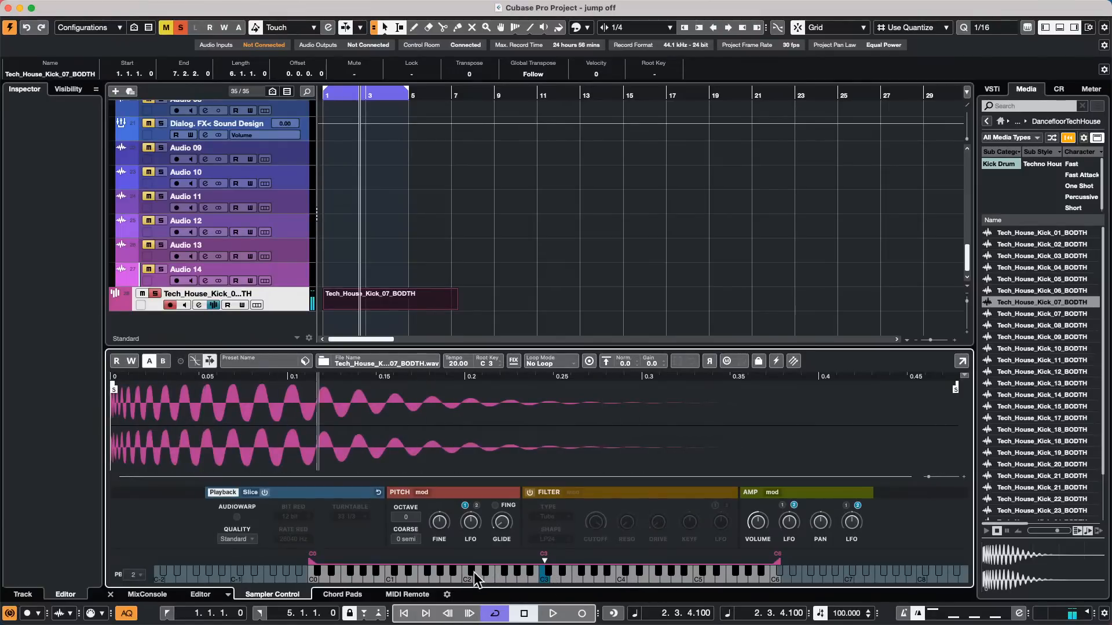
{"action": "left_click", "coordinate": [545, 578]}
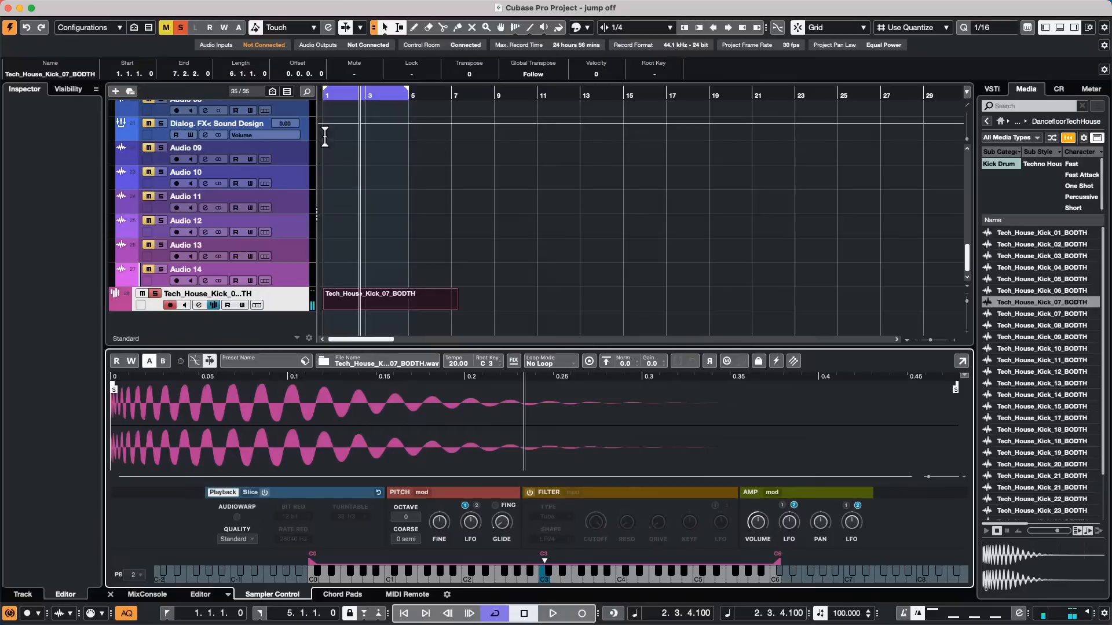
Reopen the kick part in the Drum Editor and bring the C3 High Bongo row into view.
{"action": "double_click", "coordinate": [365, 300]}
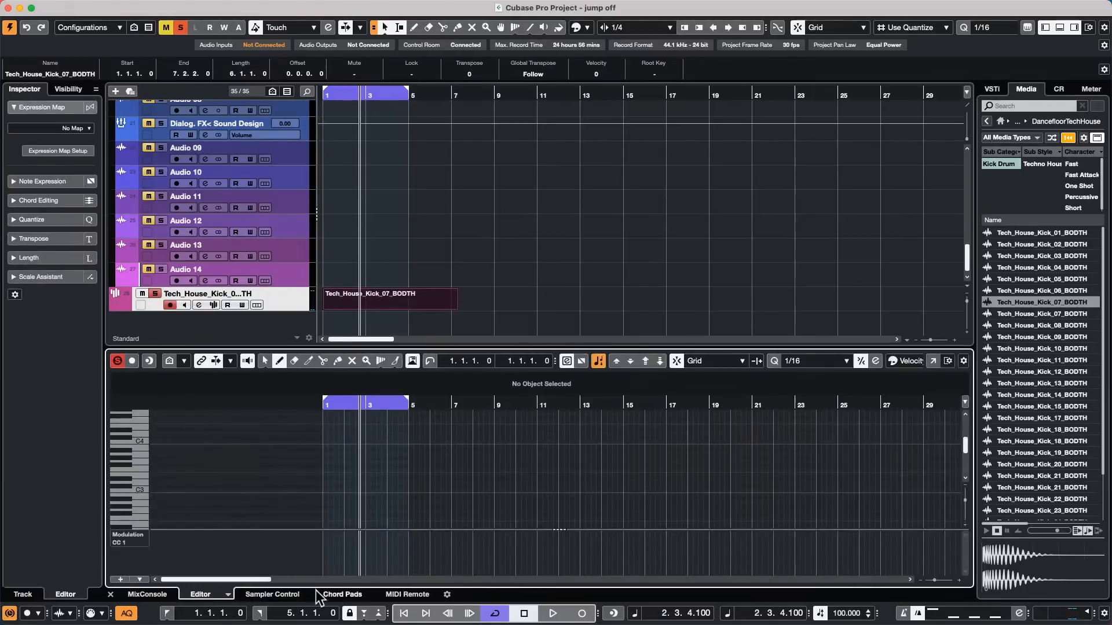
{"action": "left_click", "coordinate": [228, 594]}
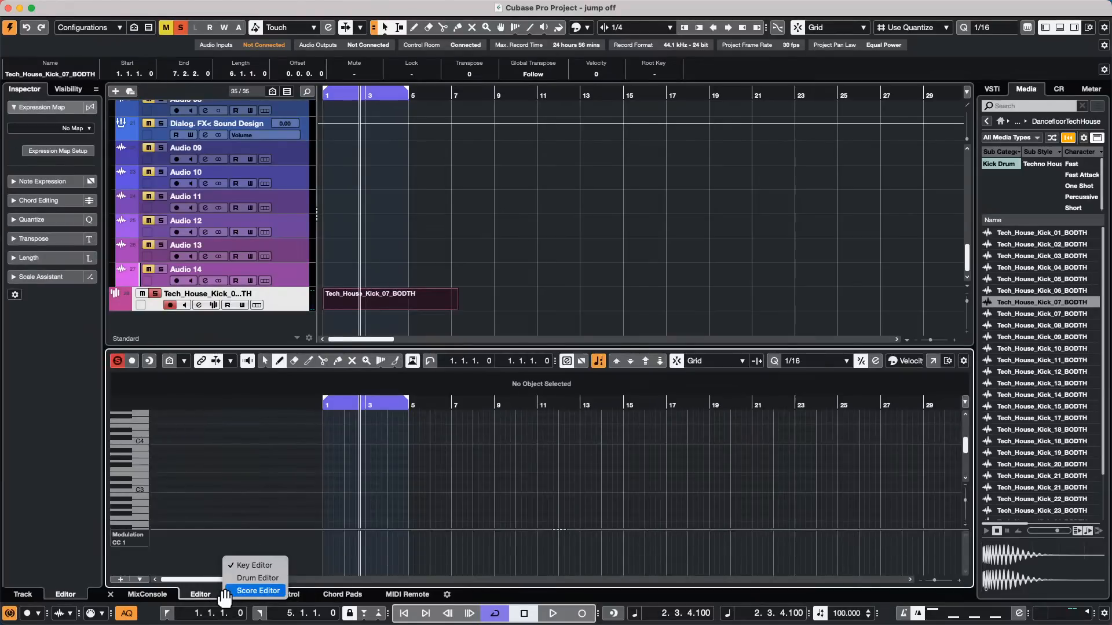
{"action": "left_click", "coordinate": [244, 579]}
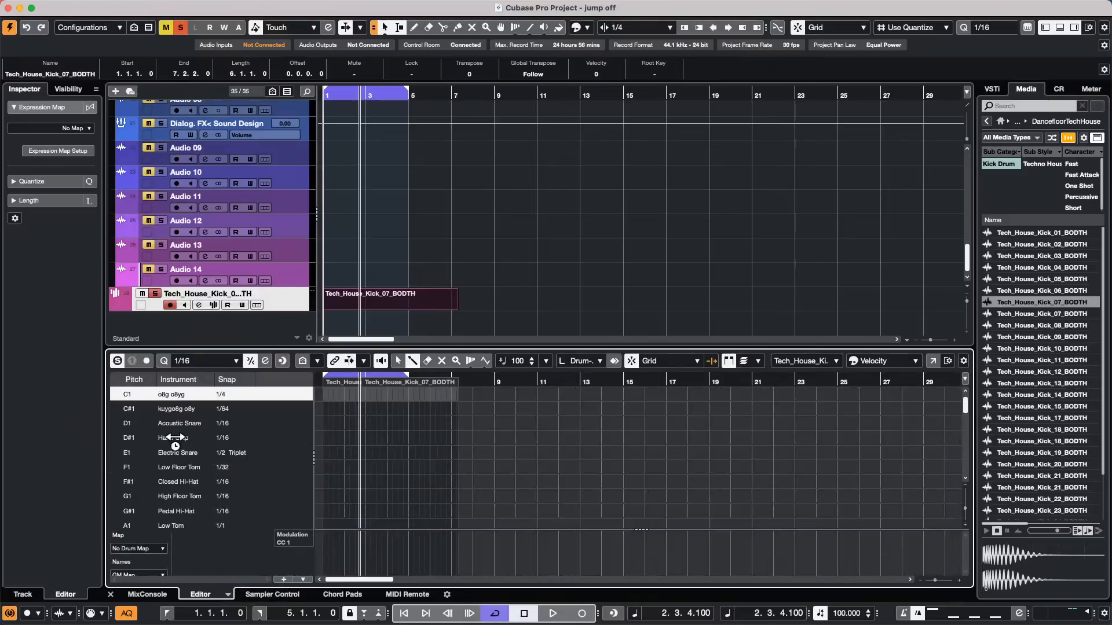
{"action": "scroll", "coordinate": [187, 440], "scroll_direction": "down", "scroll_amount": 3}
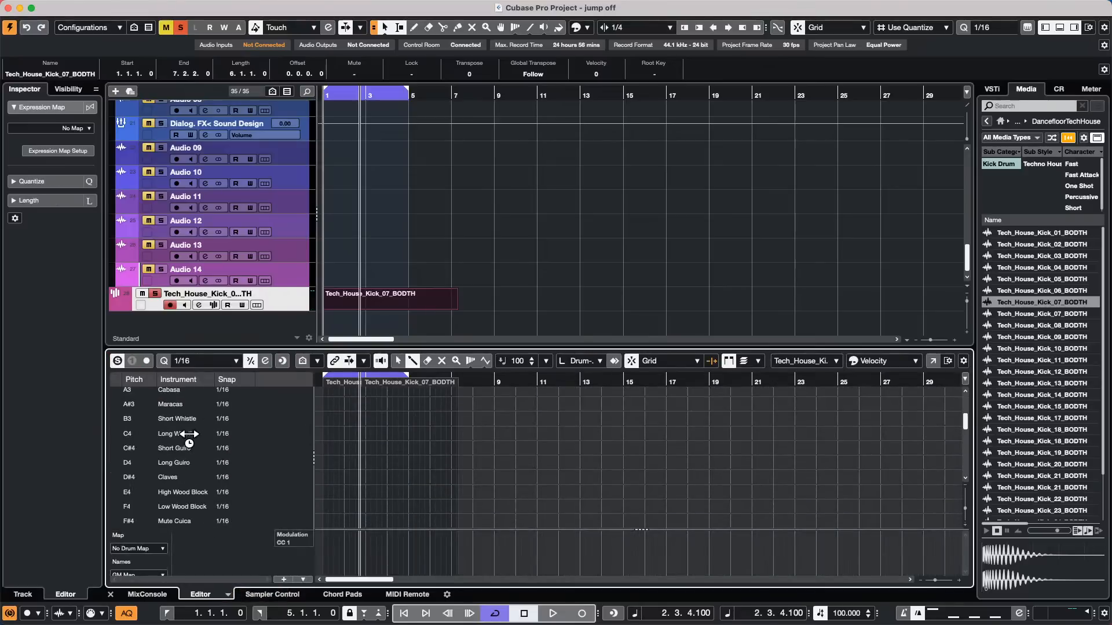
{"action": "scroll", "coordinate": [188, 434], "scroll_direction": "up", "scroll_amount": 5}
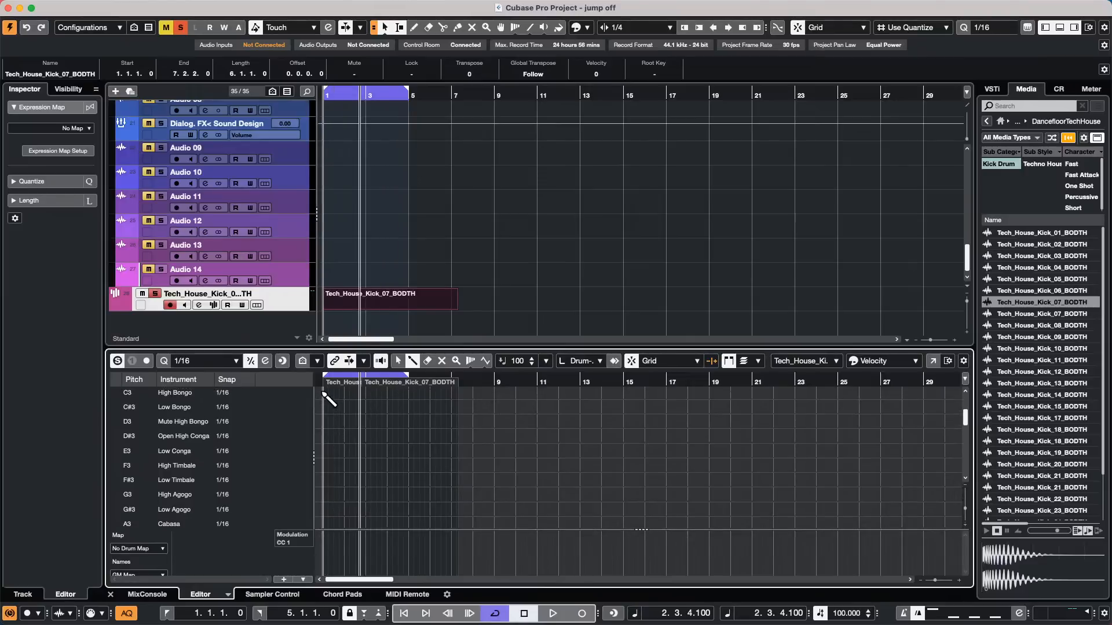
Place five trial kick hits at irregular spacing on the C3 High Bongo row, from bar 1 through bar 3.
{"action": "left_click", "coordinate": [323, 393]}
{"action": "left_click", "coordinate": [341, 393]}
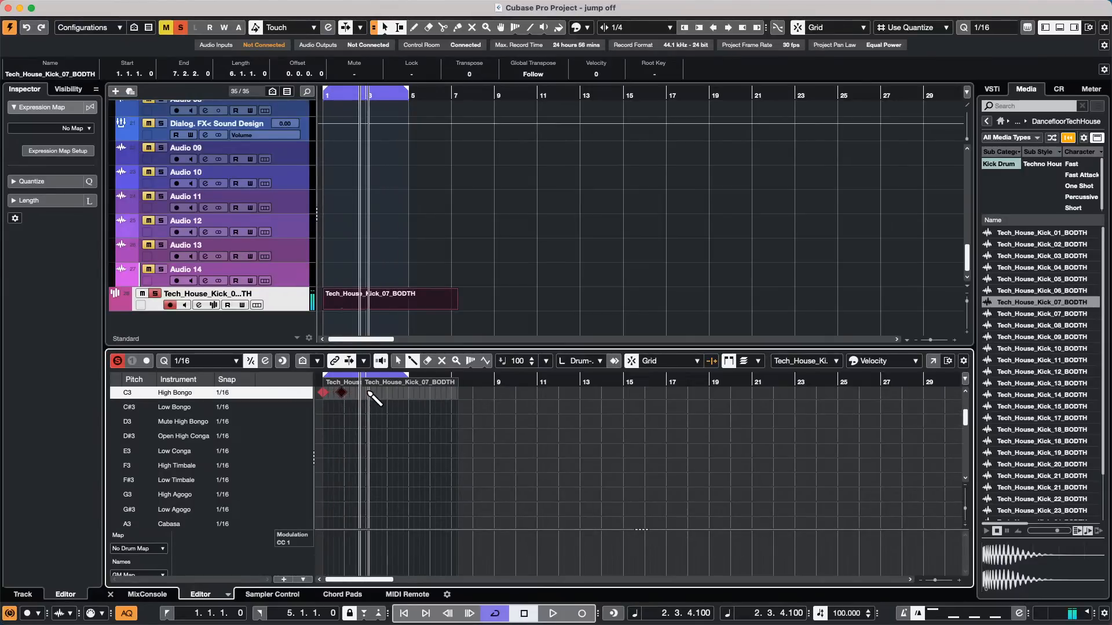
{"action": "left_click", "coordinate": [366, 392]}
{"action": "left_click", "coordinate": [374, 393]}
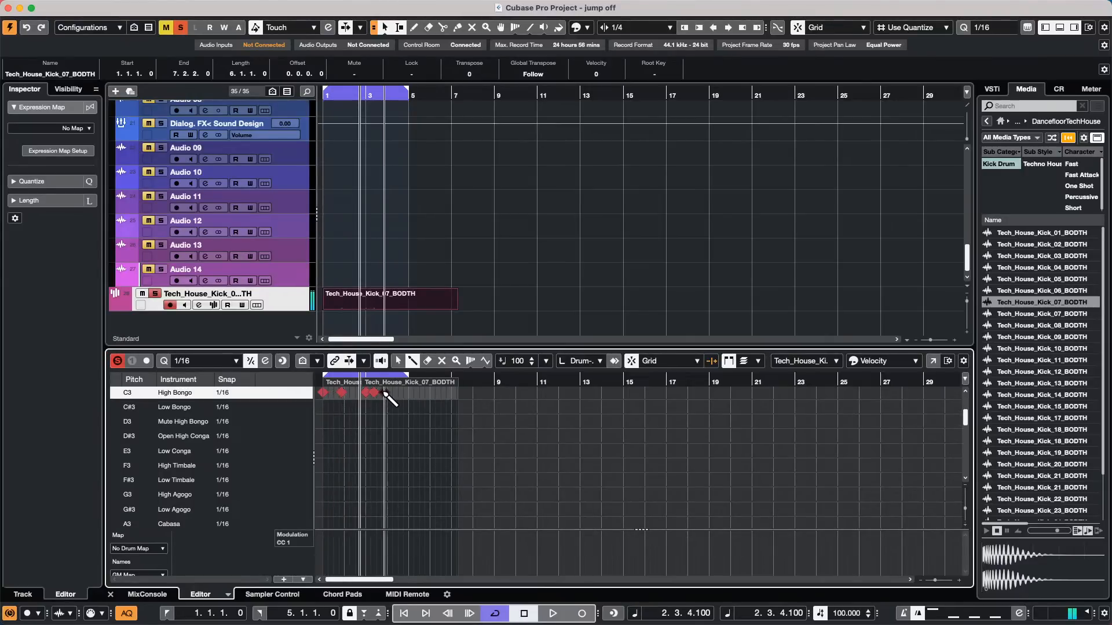
{"action": "left_click", "coordinate": [385, 392]}
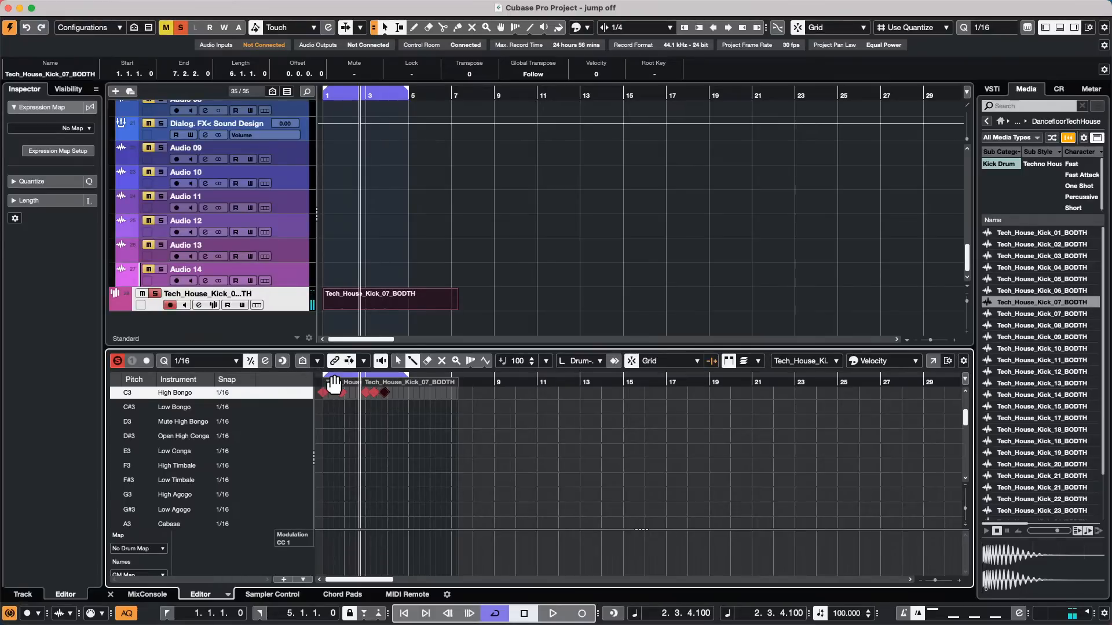
Delete the trial kick hits from the C3 High Bongo row.
{"action": "left_click", "coordinate": [446, 380]}
{"action": "left_click", "coordinate": [375, 381]}
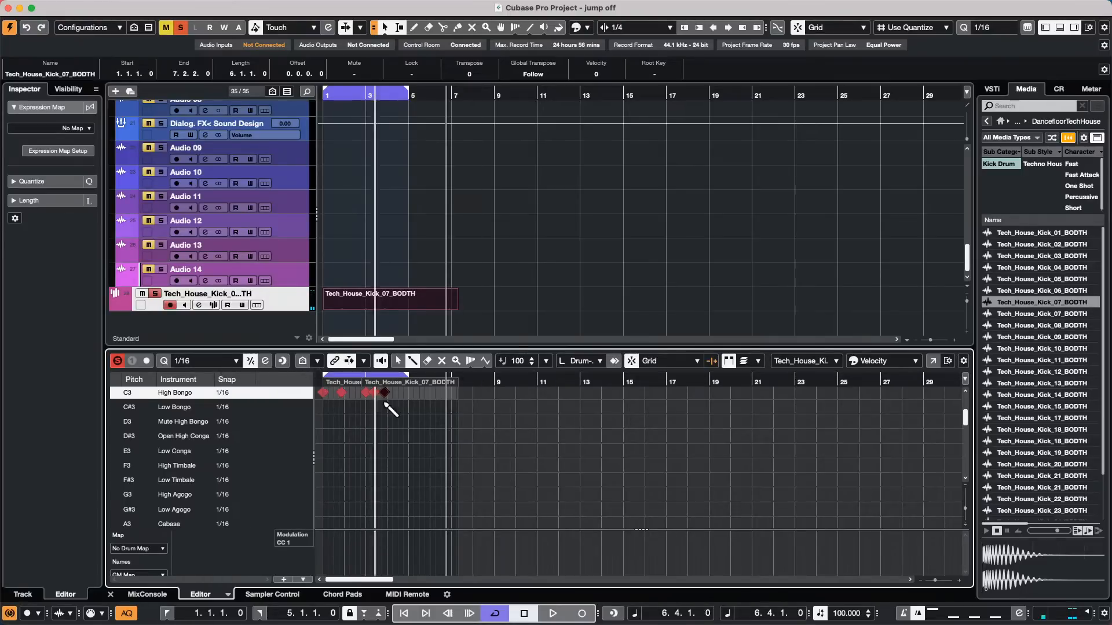
{"action": "left_click_drag", "start_coordinate": [458, 381], "coordinate": [242, 411]}
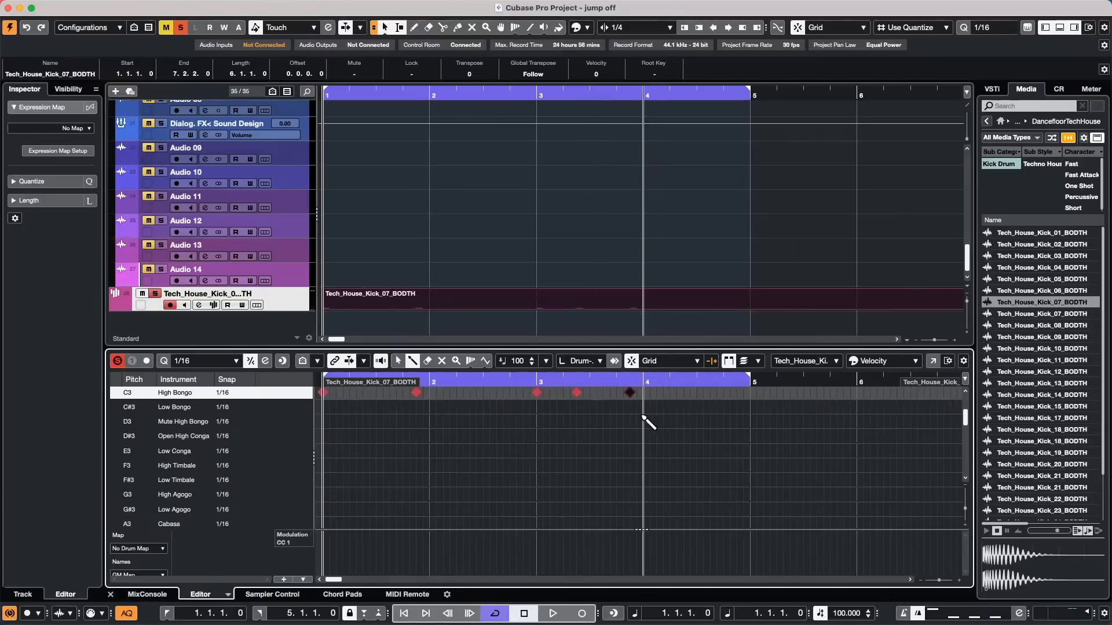
{"action": "key", "text": "Delete"}
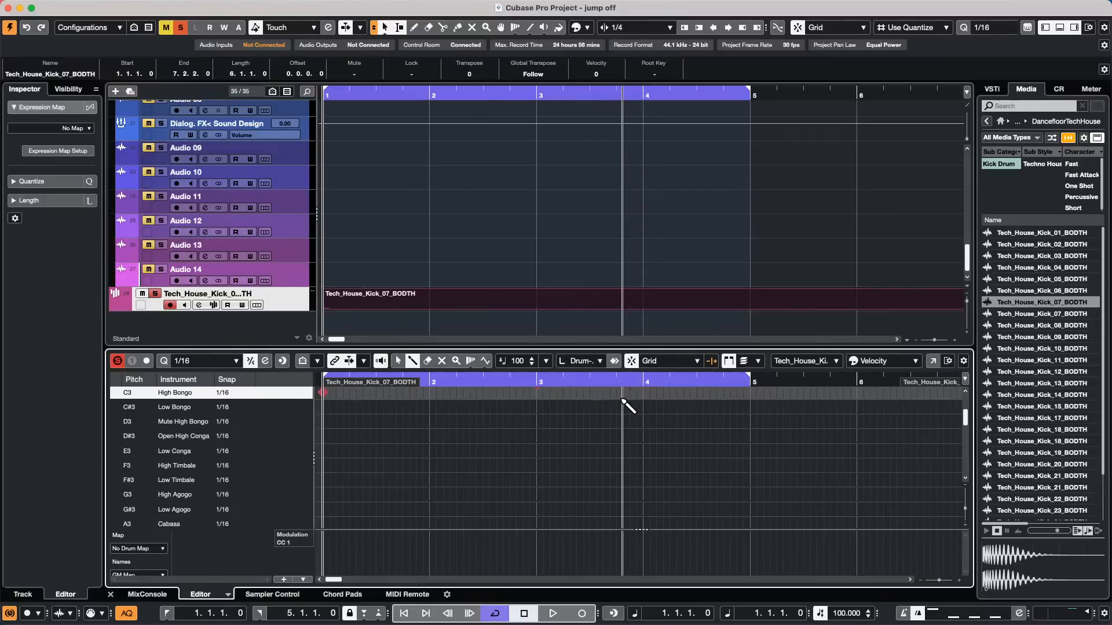
Try a 1/4 snap on the C3 High Bongo row, then set it to 1/2 and place half-note kick hits from bar 1 to bar 2.
{"action": "left_click", "coordinate": [225, 407]}
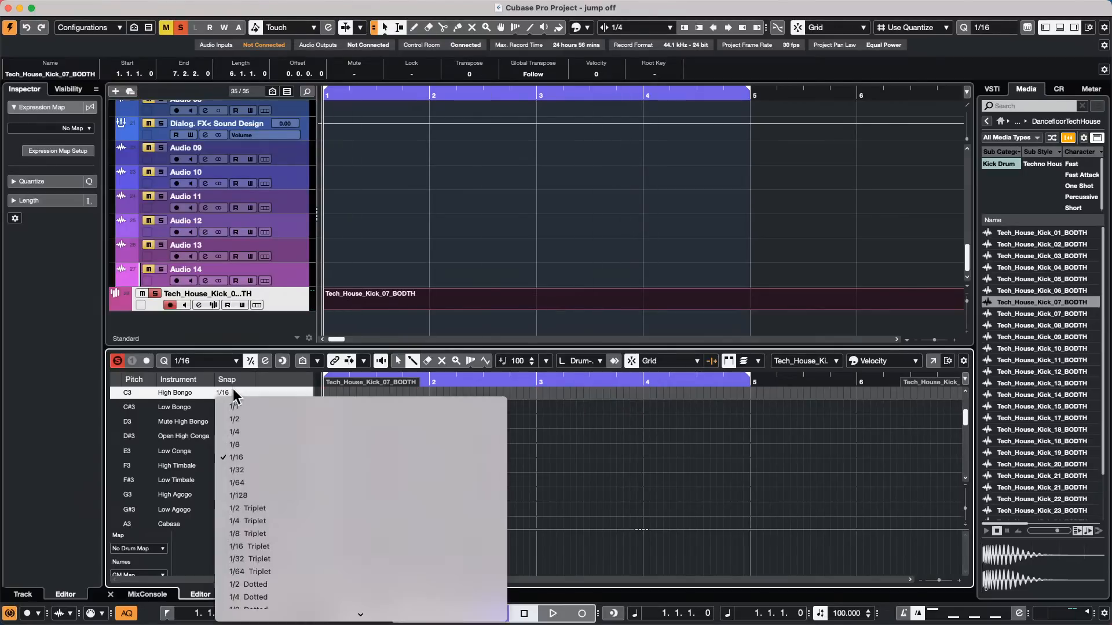
{"action": "left_click", "coordinate": [250, 432]}
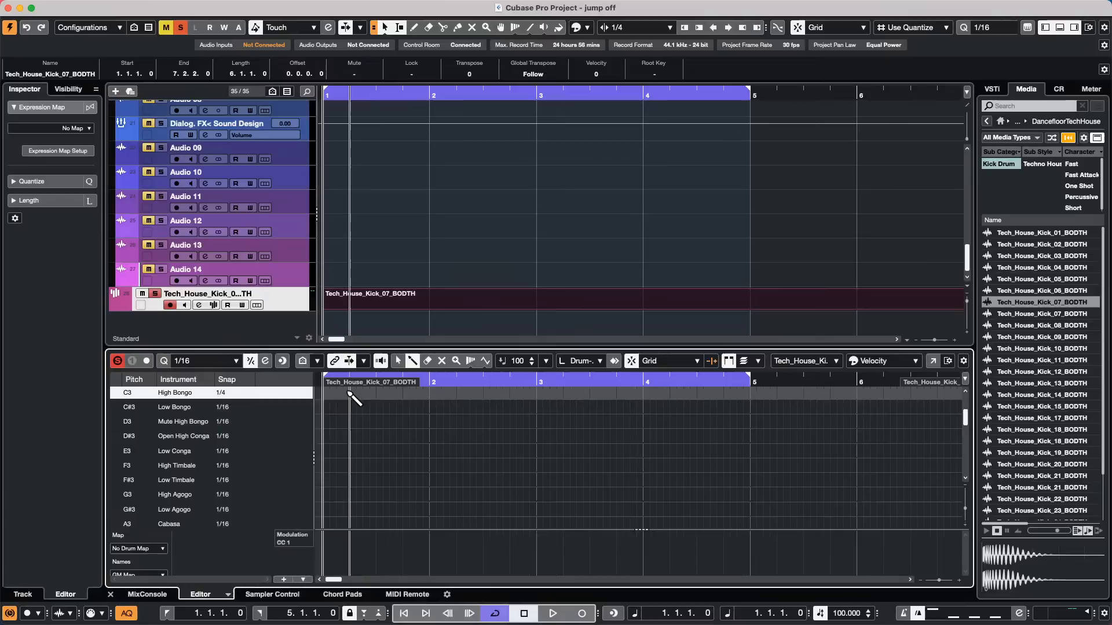
{"action": "left_click", "coordinate": [226, 393]}
{"action": "left_click", "coordinate": [324, 418]}
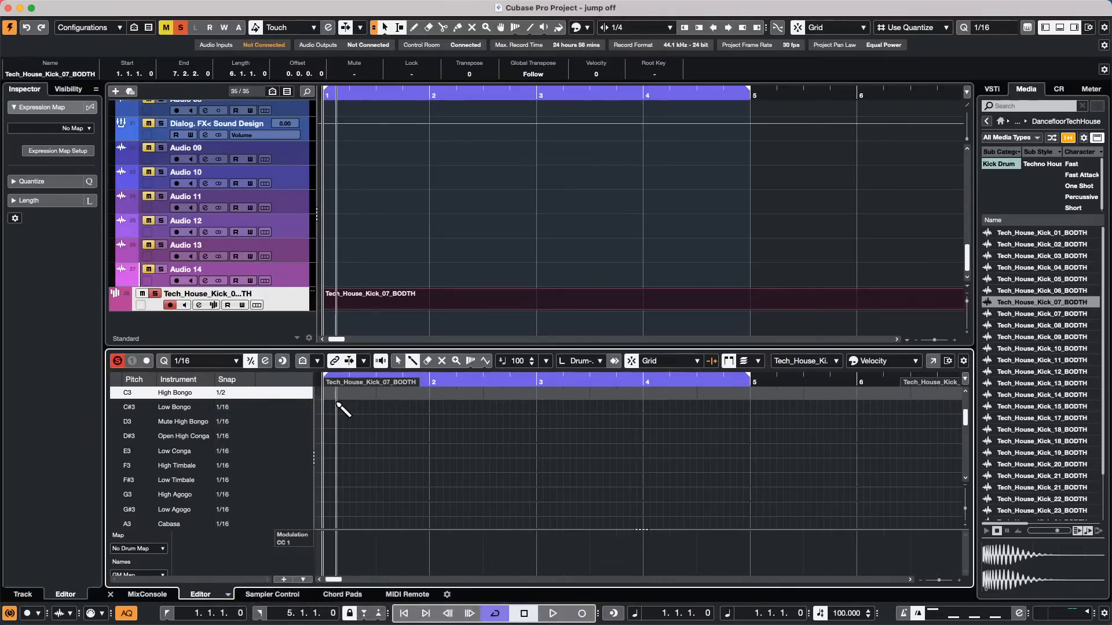
{"action": "left_click", "coordinate": [328, 393]}
{"action": "left_click", "coordinate": [376, 393]}
{"action": "left_click", "coordinate": [430, 393]}
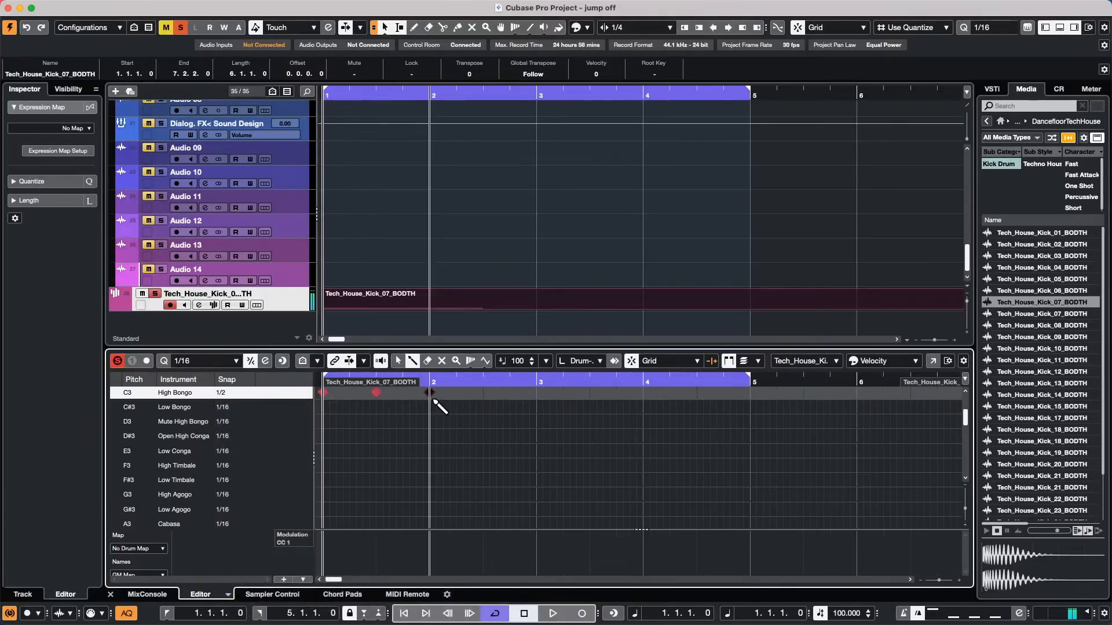
Set the C3 High Bongo row's snap to 1/4 and add quarter-note kick hits after bar 2 up to bar 3.
{"action": "left_click", "coordinate": [235, 393]}
{"action": "left_click", "coordinate": [254, 432]}
{"action": "left_click", "coordinate": [457, 392]}
{"action": "left_click", "coordinate": [484, 393]}
{"action": "left_click", "coordinate": [509, 393]}
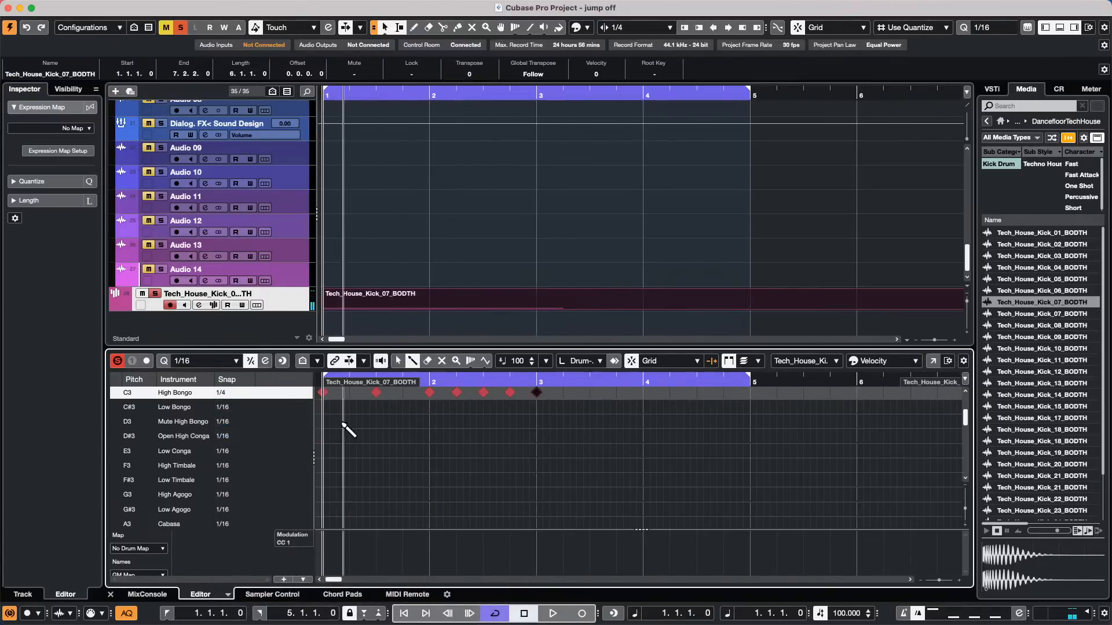
On the C3 High Bongo row, draw eighth-note kick hits through bar 3 at 1/8 snap and sixteenth-note hits through bar 4 at 1/16 snap.
{"action": "left_click", "coordinate": [243, 393]}
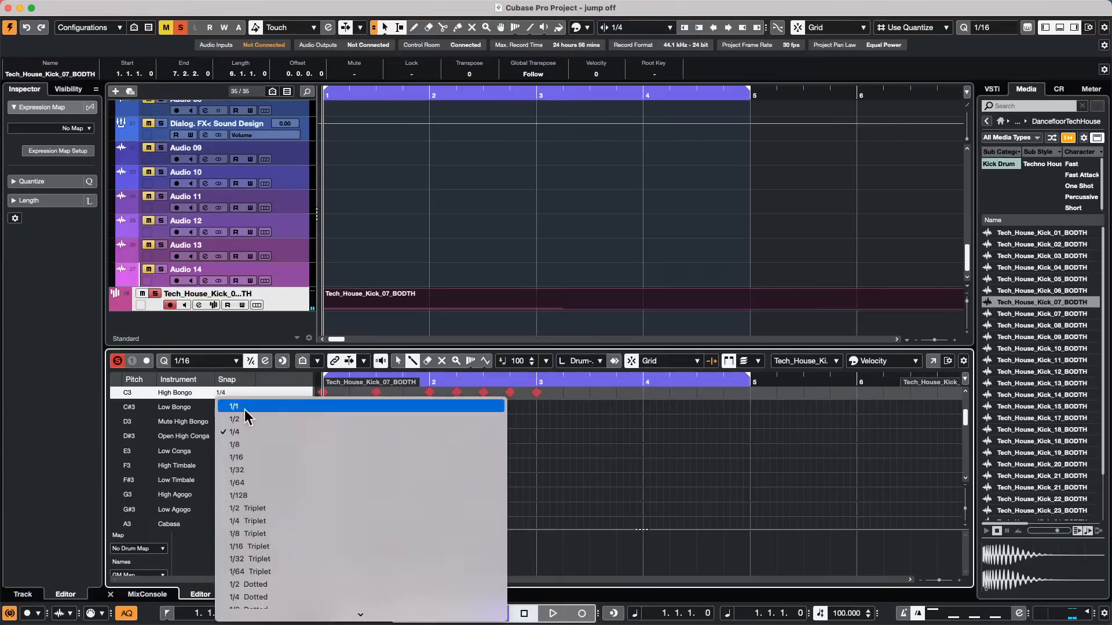
{"action": "left_click", "coordinate": [250, 445]}
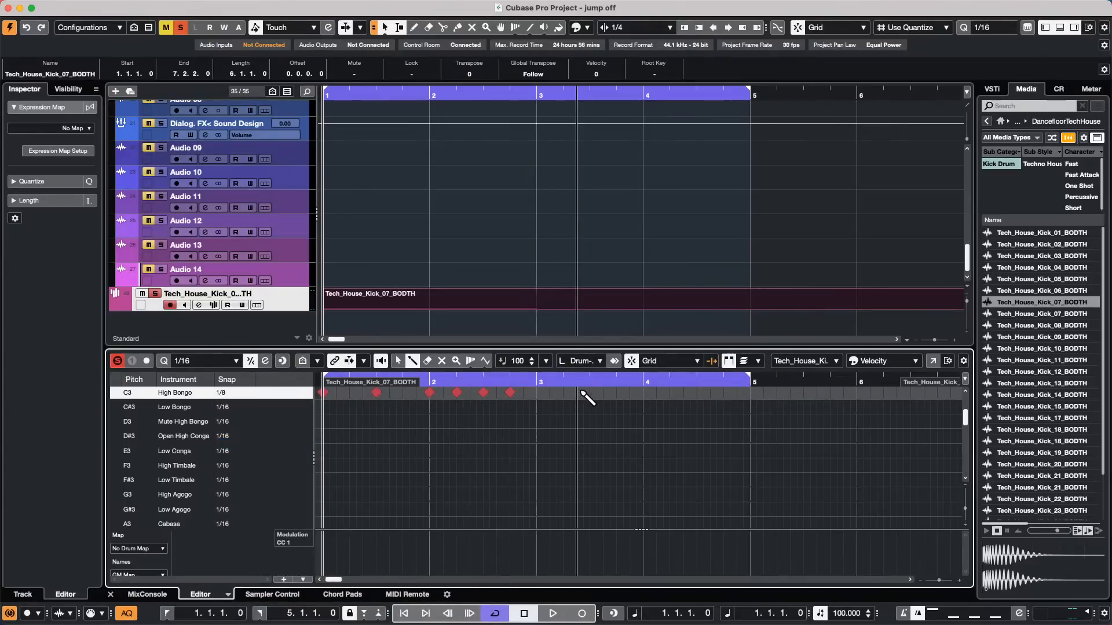
{"action": "left_click", "coordinate": [536, 393]}
{"action": "left_click_drag", "start_coordinate": [536, 392], "coordinate": [642, 393]}
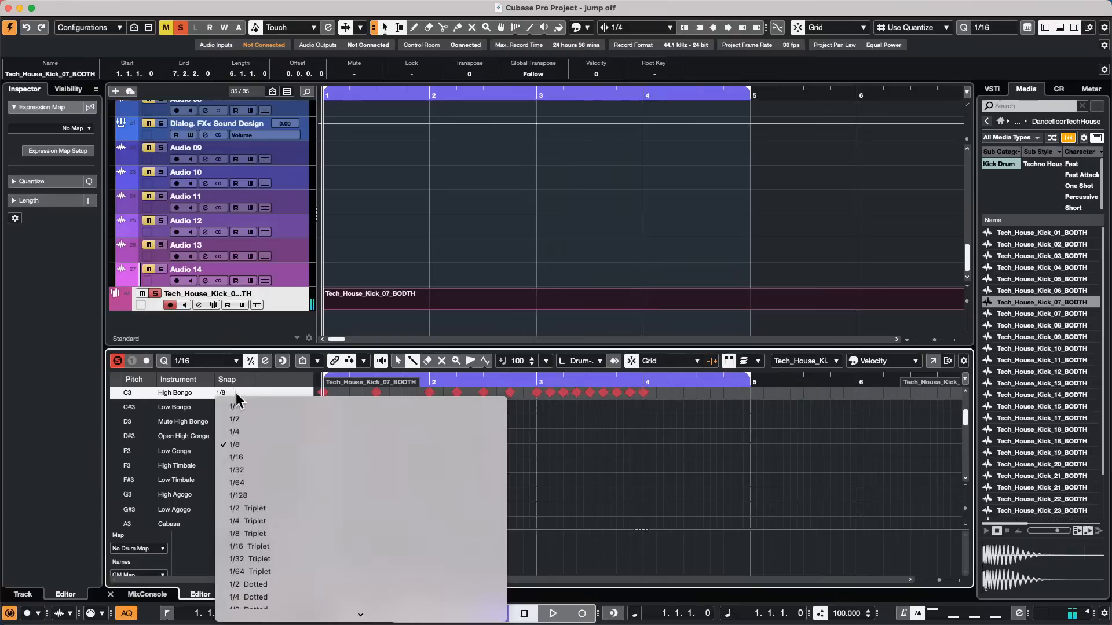
{"action": "left_click", "coordinate": [260, 458]}
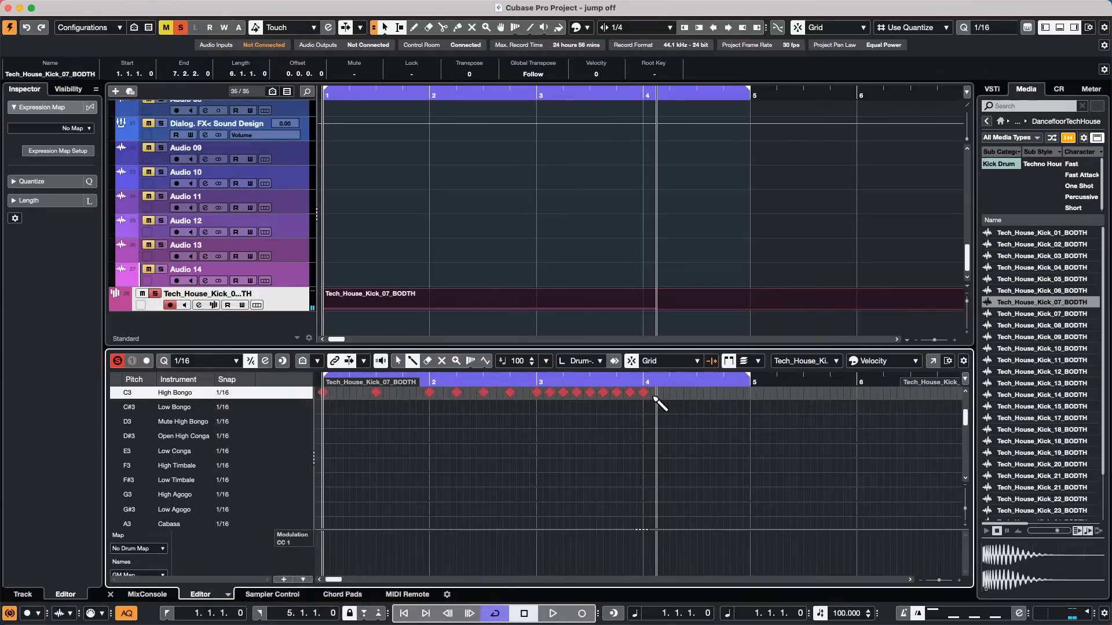
{"action": "left_click_drag", "start_coordinate": [652, 393], "coordinate": [759, 394]}
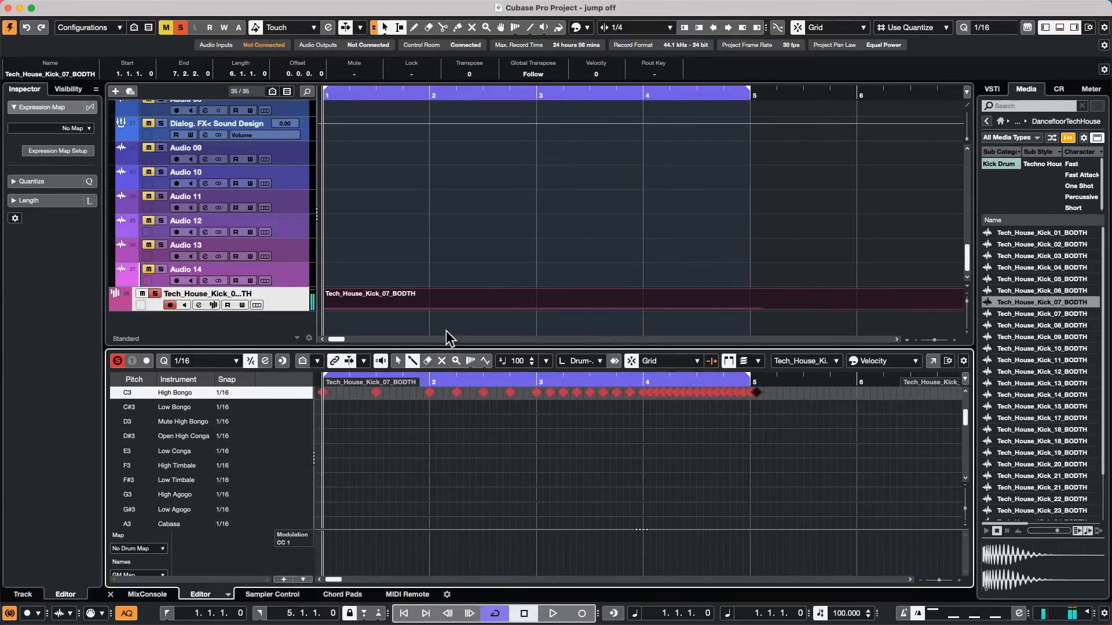
Play the kick pattern back from the start of bar 1 through bar 4, and stop playback.
{"action": "left_click", "coordinate": [443, 377]}
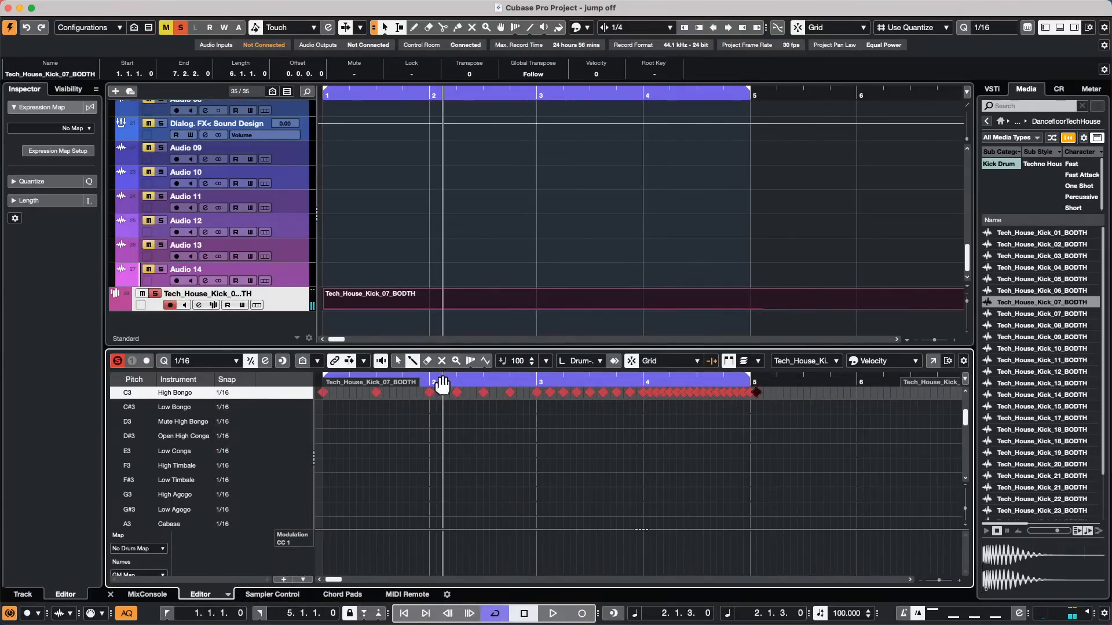
{"action": "left_click", "coordinate": [454, 381]}
{"action": "key", "text": "period"}
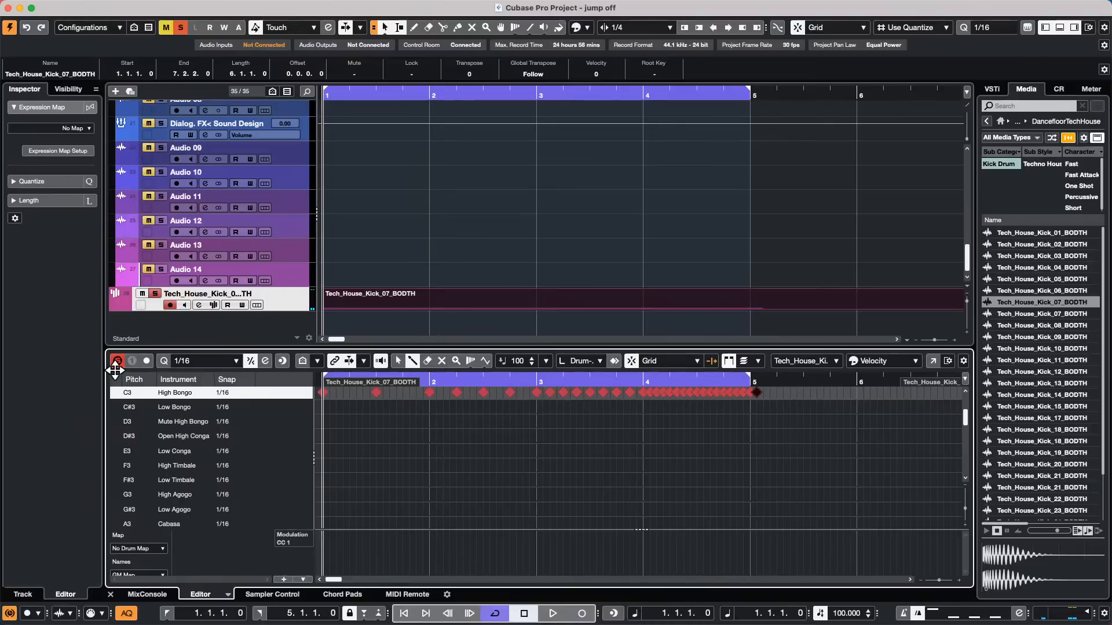
{"action": "key", "text": "space"}
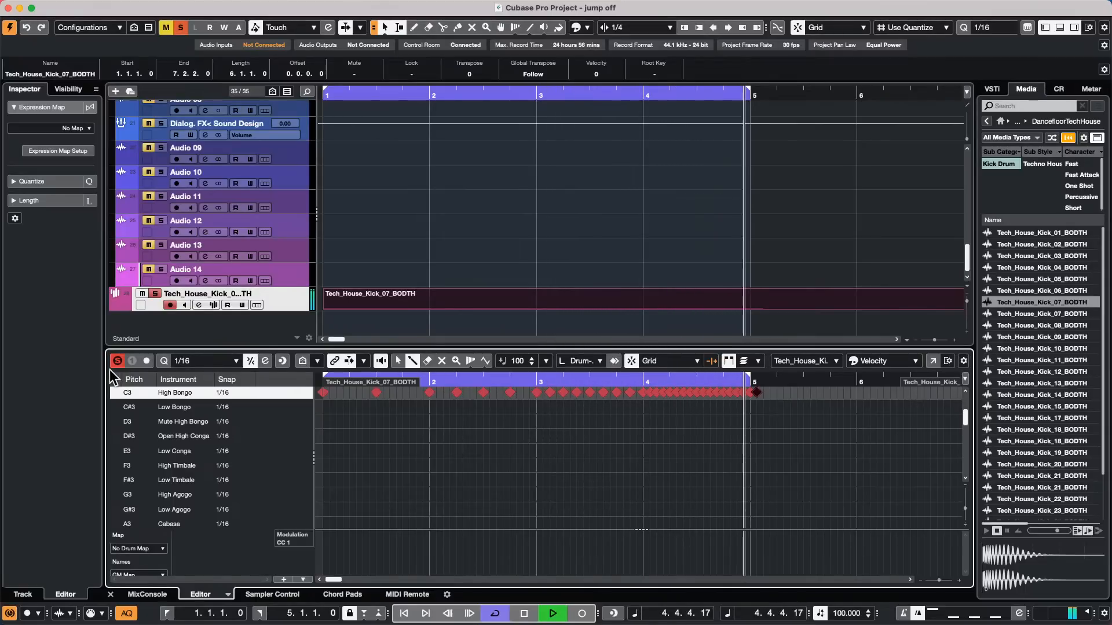
{"action": "key", "text": "space"}
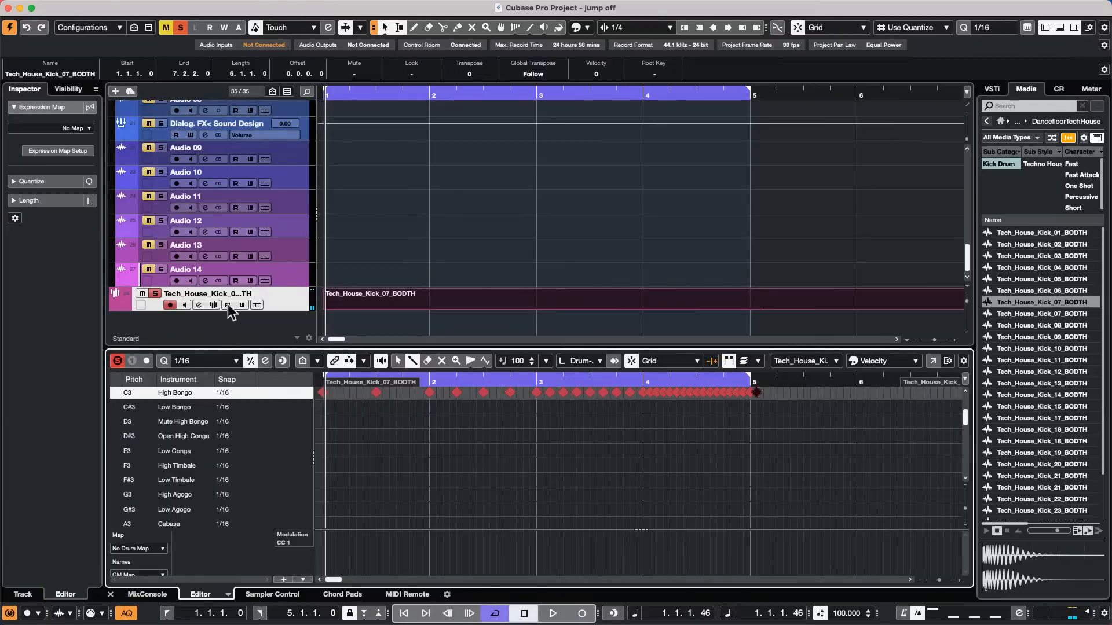
Open the kick track's Sampler Control and audition the sample at several pitches around C3 on its keyboard.
{"action": "left_click", "coordinate": [401, 595]}
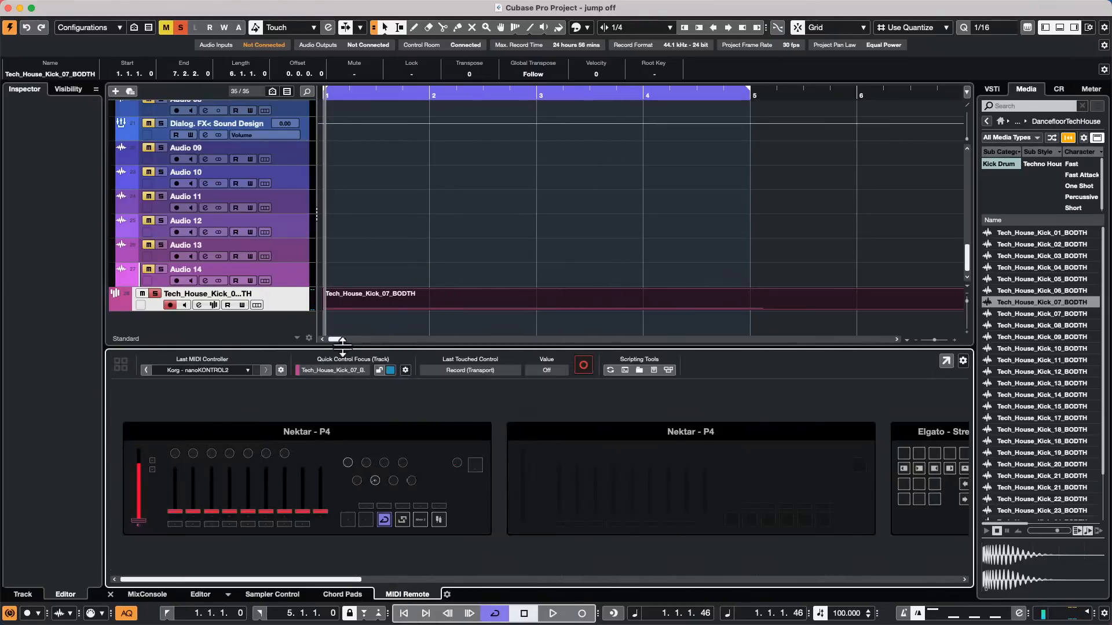
{"action": "left_click", "coordinate": [264, 595]}
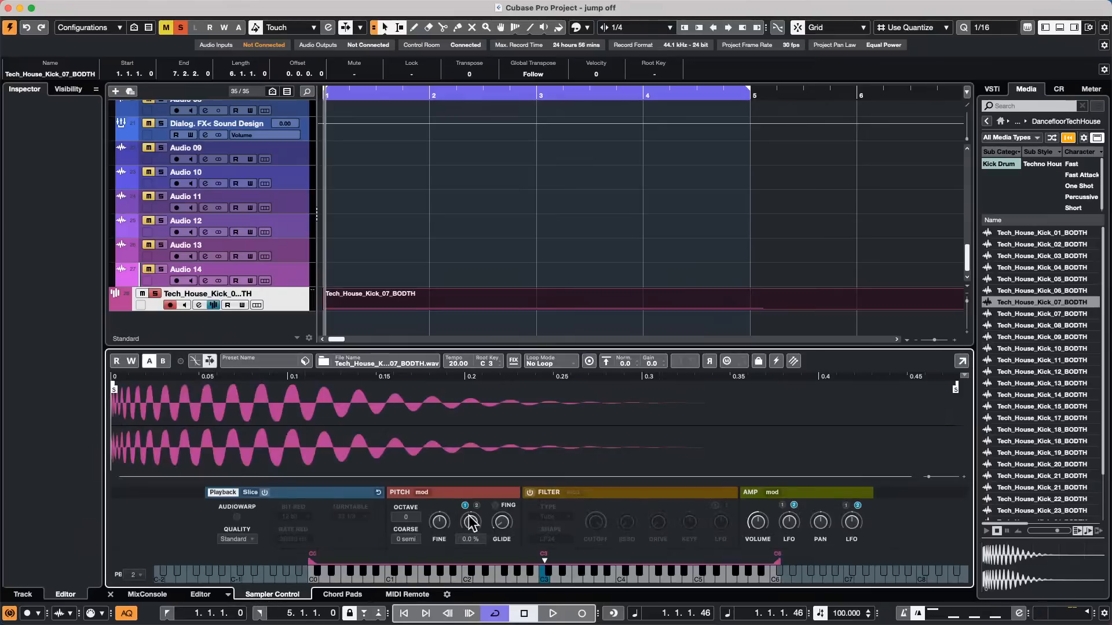
{"action": "left_click", "coordinate": [601, 571]}
{"action": "left_click", "coordinate": [532, 577]}
{"action": "left_click", "coordinate": [519, 578]}
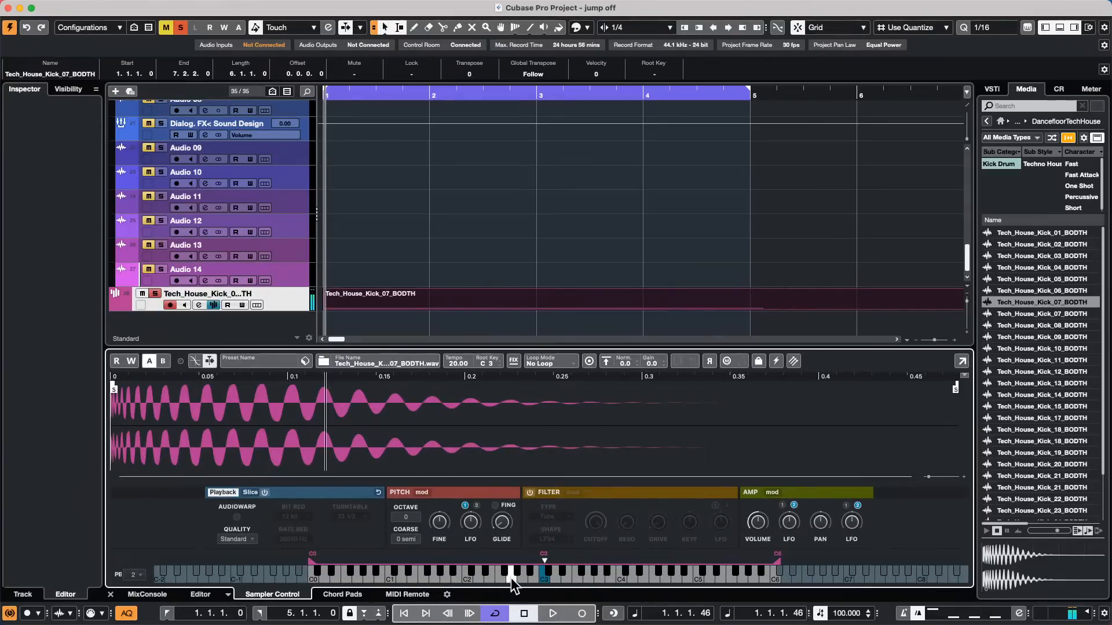
{"action": "left_click", "coordinate": [499, 581]}
{"action": "left_click", "coordinate": [520, 575]}
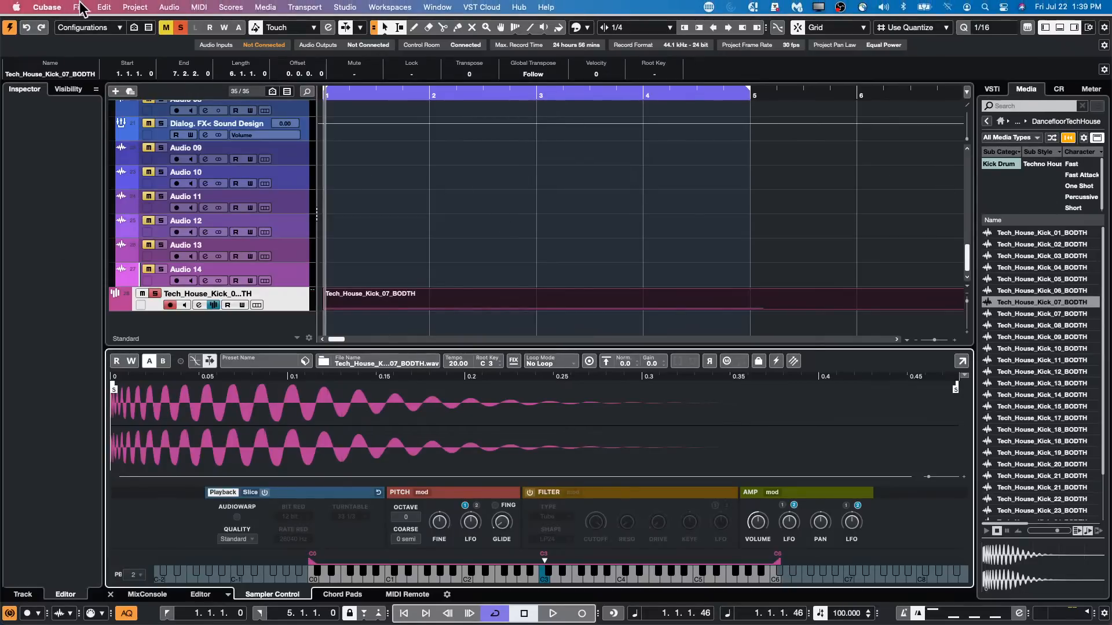
Create a new empty project in the jump off folder.
{"action": "left_click", "coordinate": [79, 7]}
{"action": "left_click", "coordinate": [82, 24]}
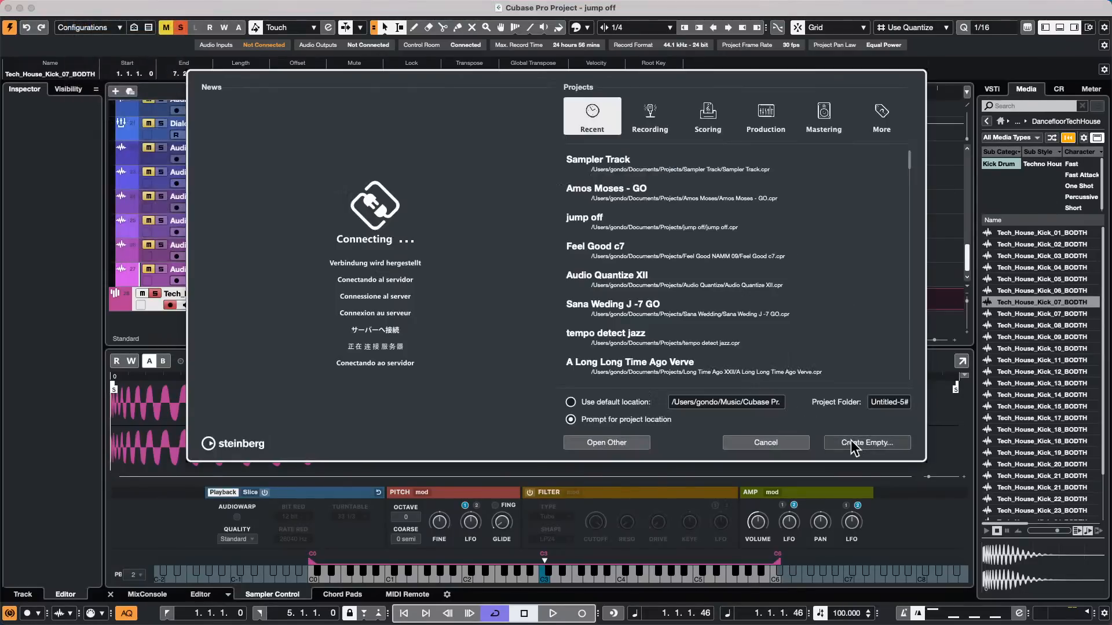
{"action": "left_click", "coordinate": [853, 445]}
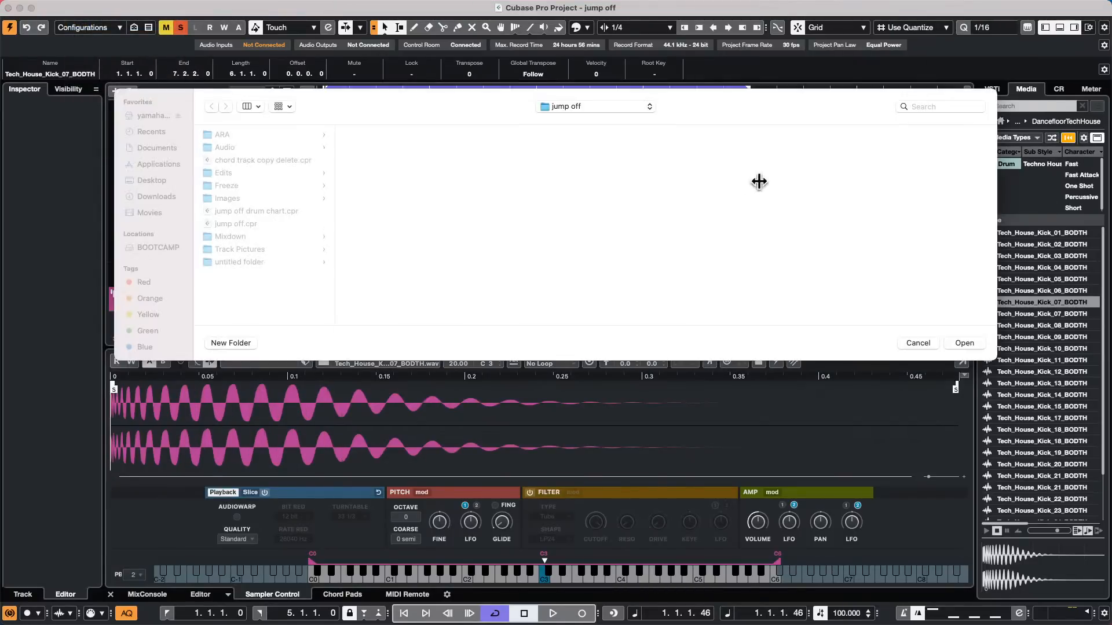
{"action": "left_click", "coordinate": [968, 344]}
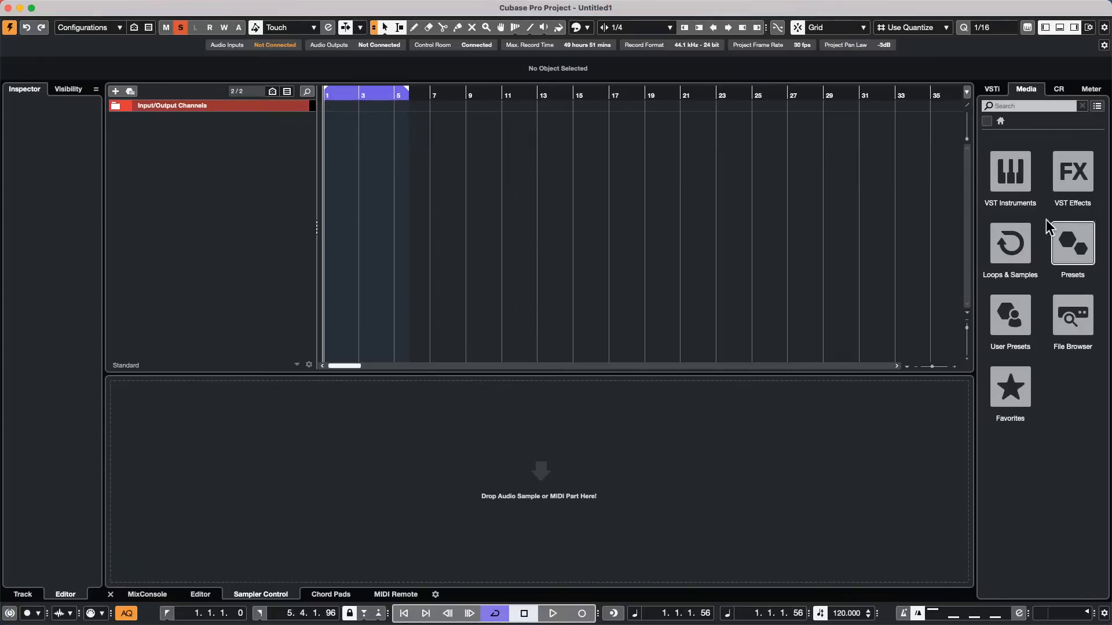
From the Bloom loop set, add Vocals_108_G#m_Adlibs_09_AKB at bar 1 and an Adlibs_12_AKB sample near bar 5 on a second track.
{"action": "left_click", "coordinate": [1006, 244]}
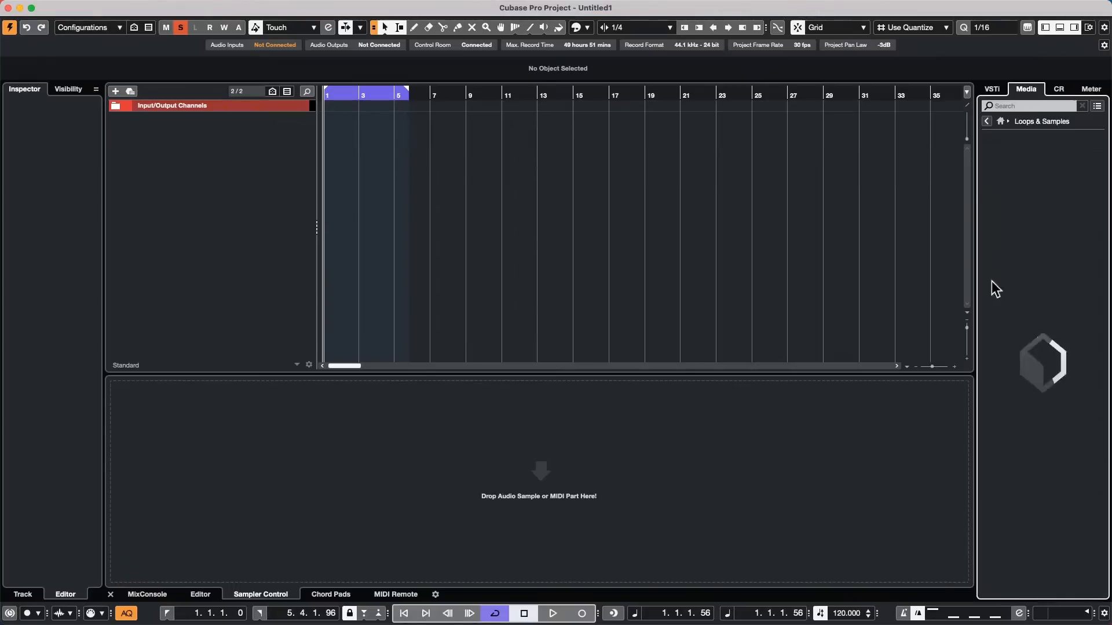
{"action": "left_click", "coordinate": [1059, 313]}
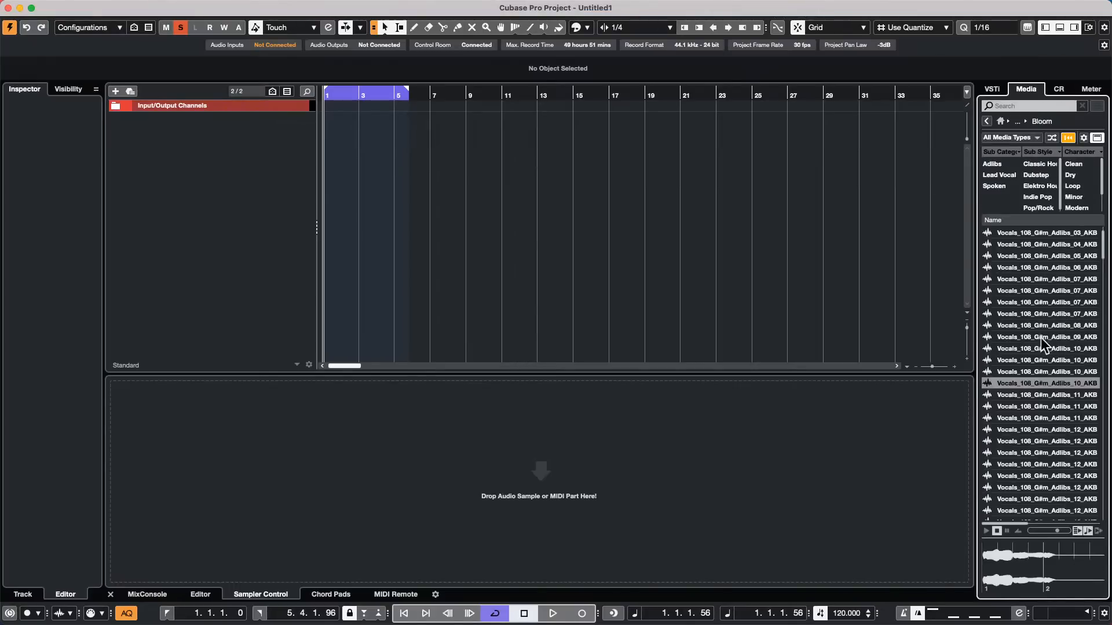
{"action": "left_click_drag", "start_coordinate": [1041, 338], "coordinate": [324, 136]}
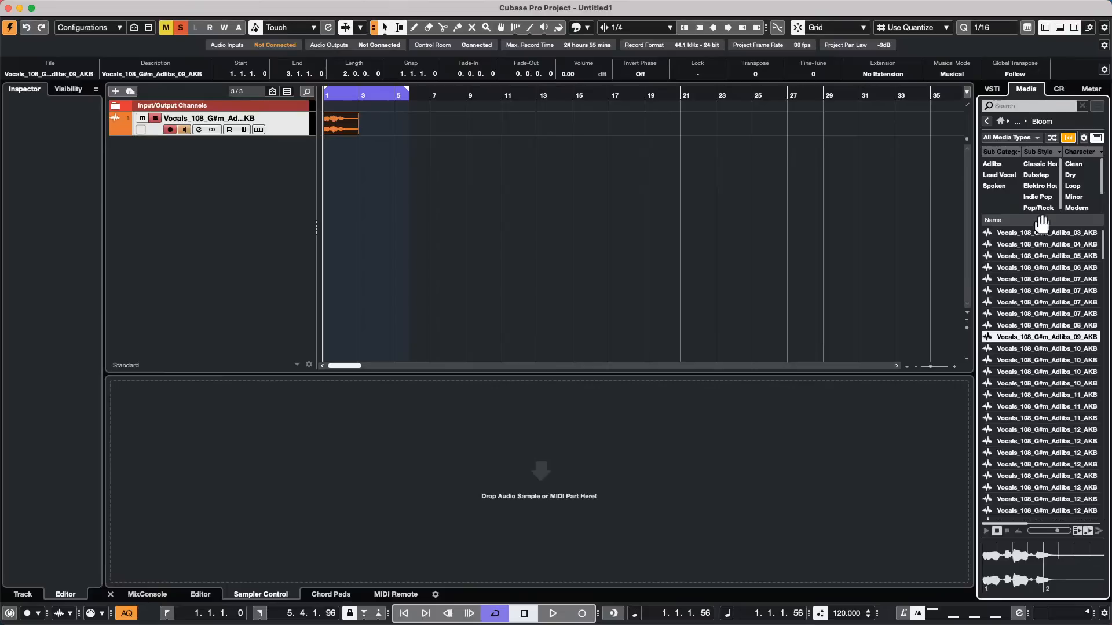
{"action": "left_click", "coordinate": [1019, 431]}
{"action": "left_click_drag", "start_coordinate": [1019, 430], "coordinate": [389, 155]}
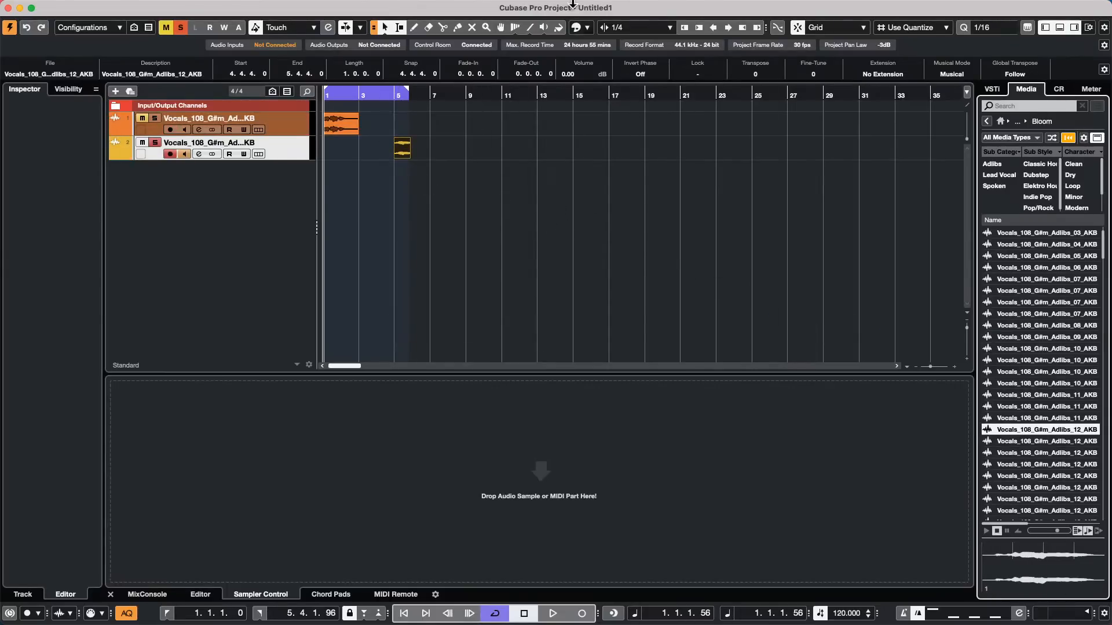
Lower the computer's sound output volume to about two thirds.
{"action": "mouse_move", "coordinate": [519, 1]}
{"action": "left_click", "coordinate": [883, 7]}
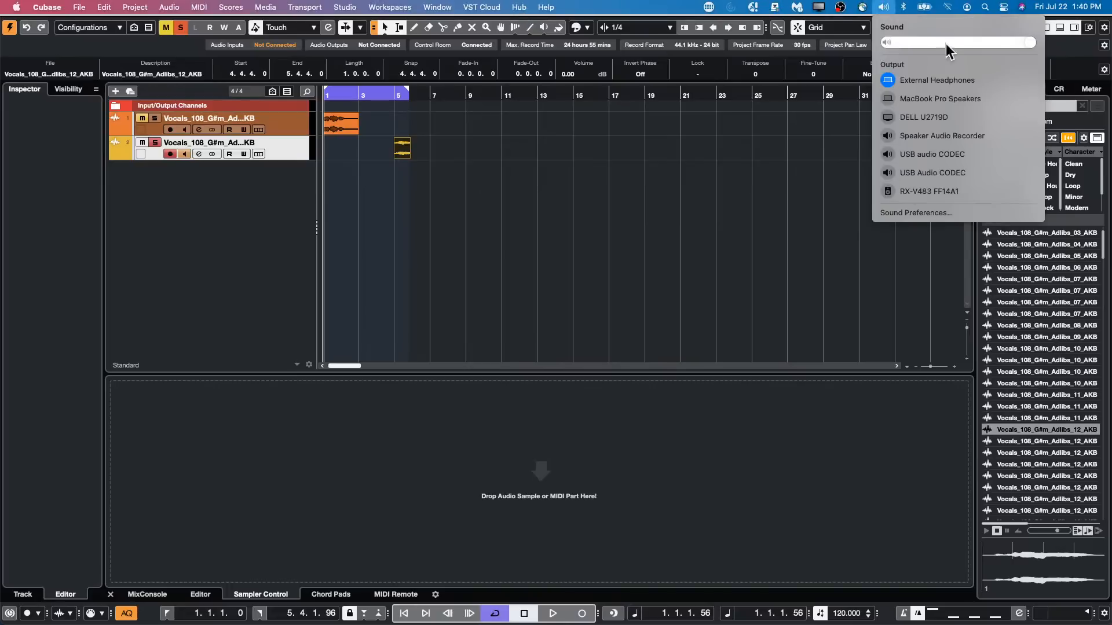
{"action": "left_click_drag", "start_coordinate": [1026, 44], "coordinate": [980, 47]}
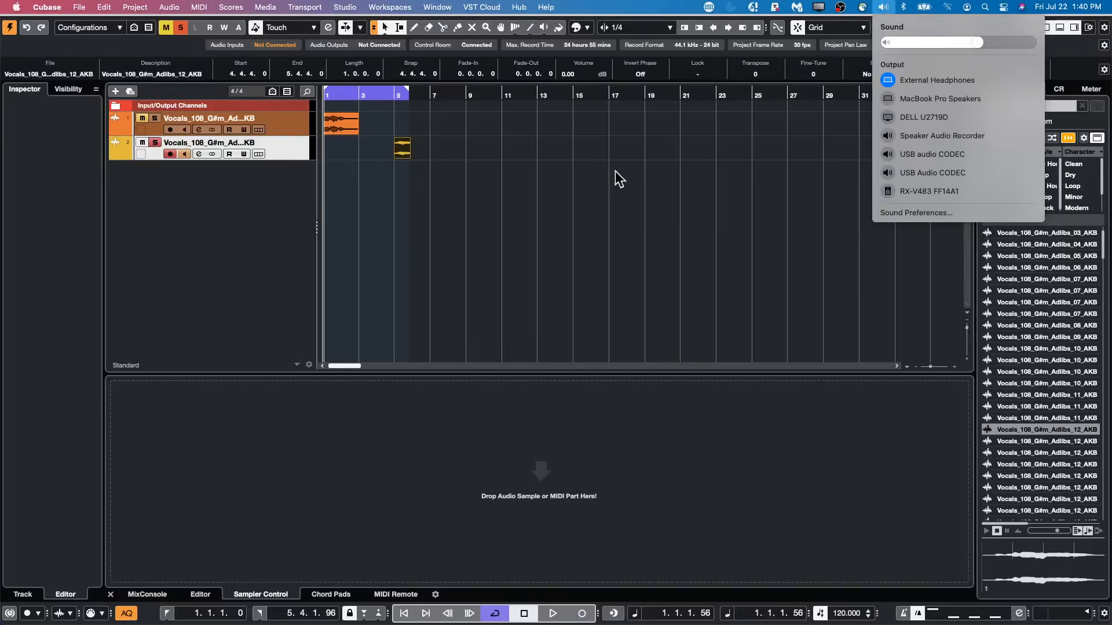
Play the vocal samples from the start of the project, and stop playback.
{"action": "left_click", "coordinate": [361, 97]}
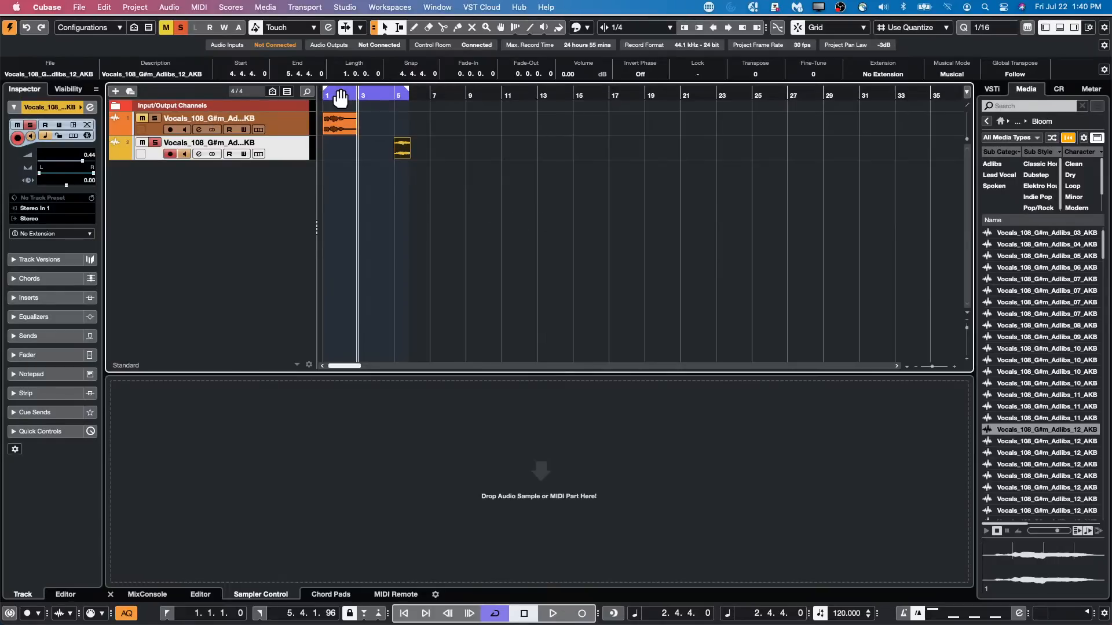
{"action": "key", "text": "period"}
{"action": "key", "text": "space"}
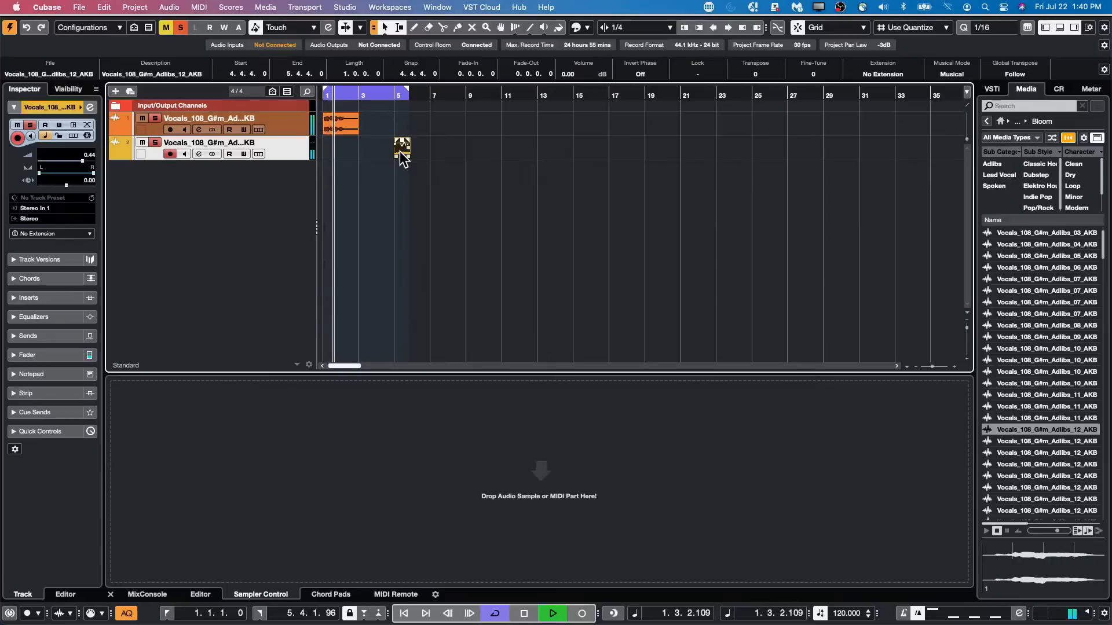
{"action": "key", "text": "space"}
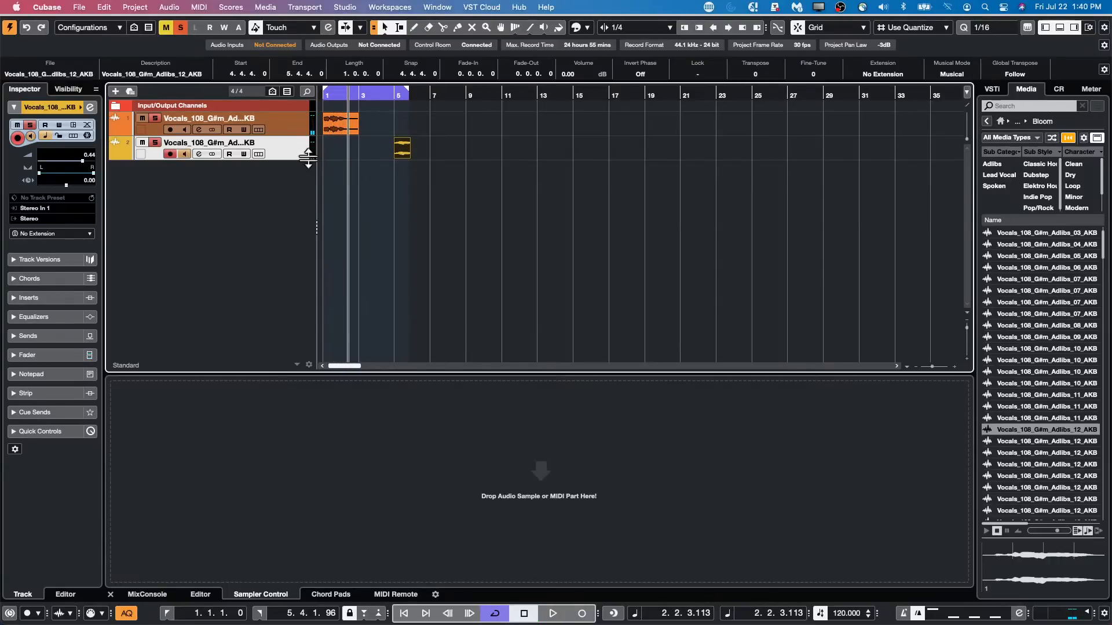
Select both vocal tracks and add one stereo REVerence FX channel to them, created outside the folder.
{"action": "key", "text": "Down"}
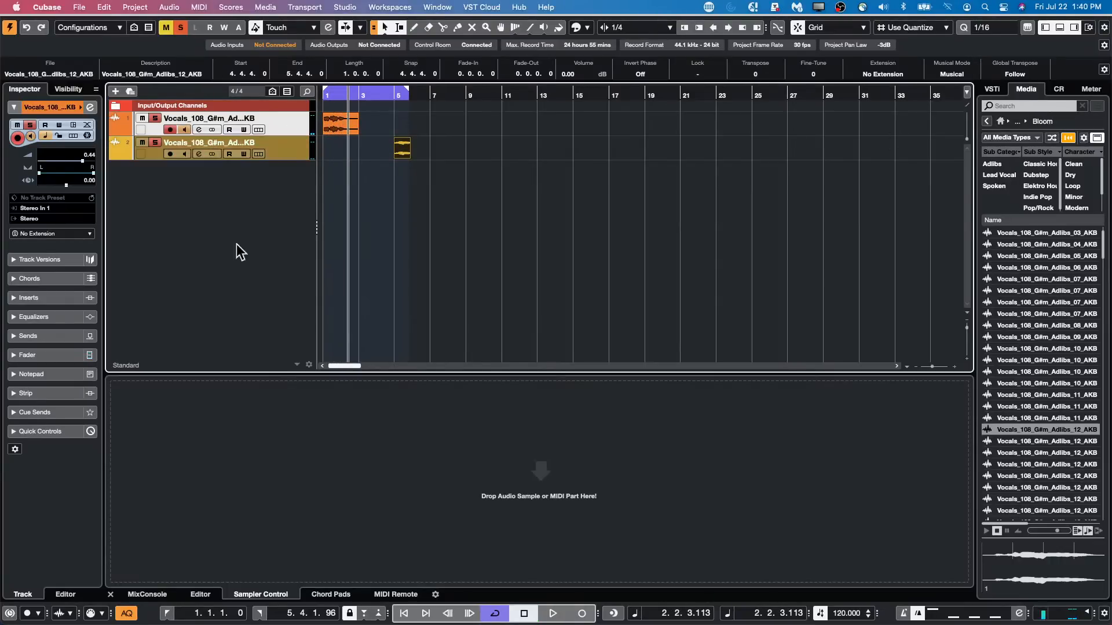
{"action": "right_click", "coordinate": [296, 155]}
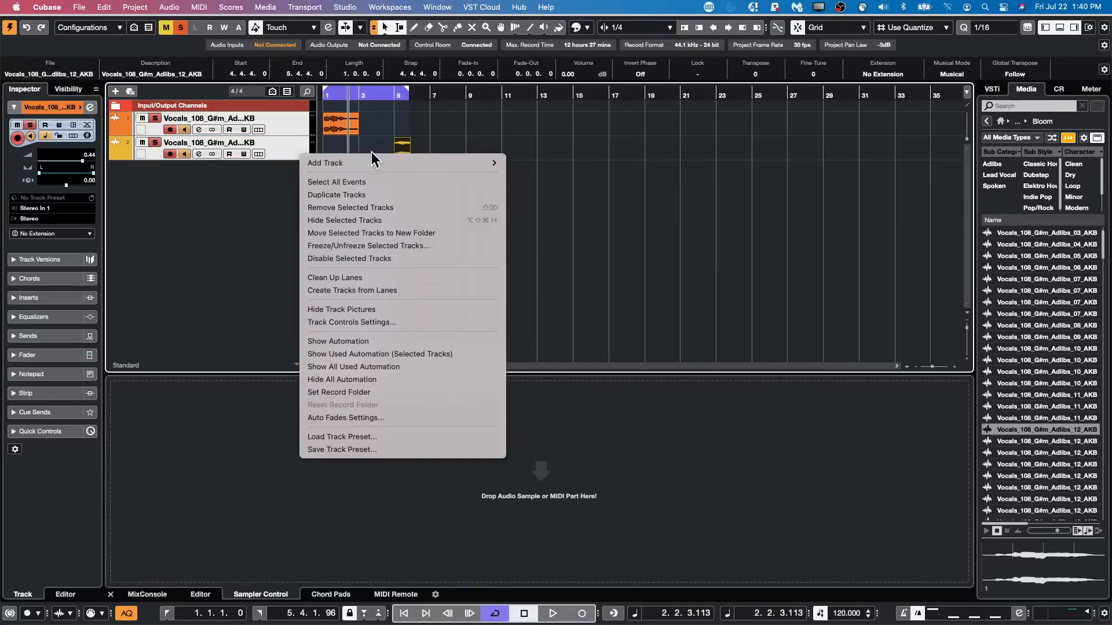
{"action": "mouse_move", "coordinate": [369, 159]}
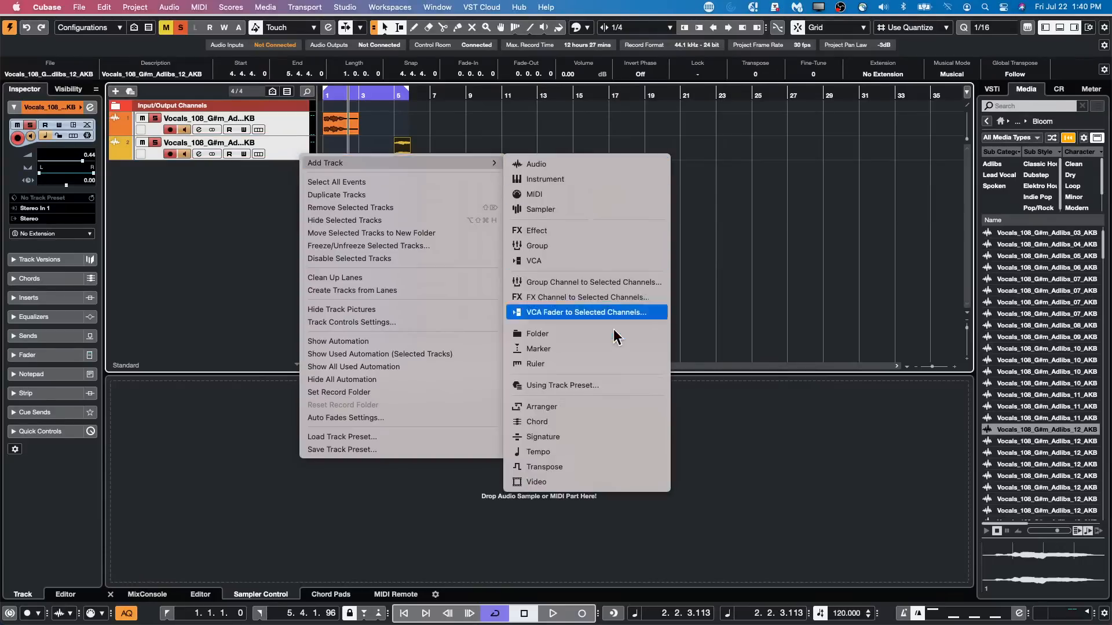
{"action": "left_click", "coordinate": [603, 297]}
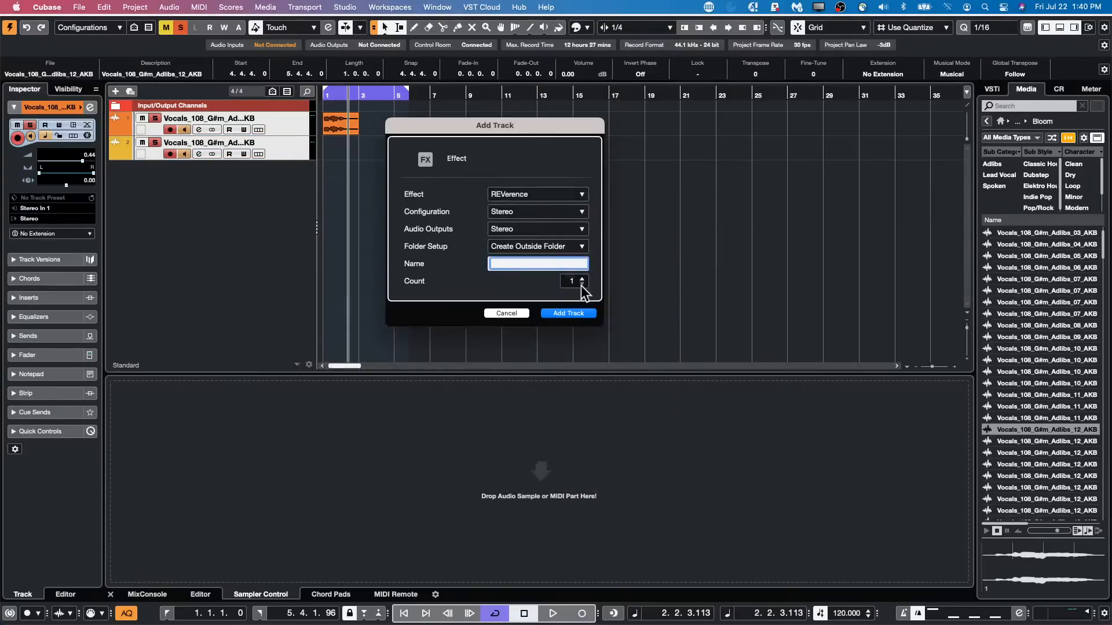
{"action": "left_click", "coordinate": [566, 315]}
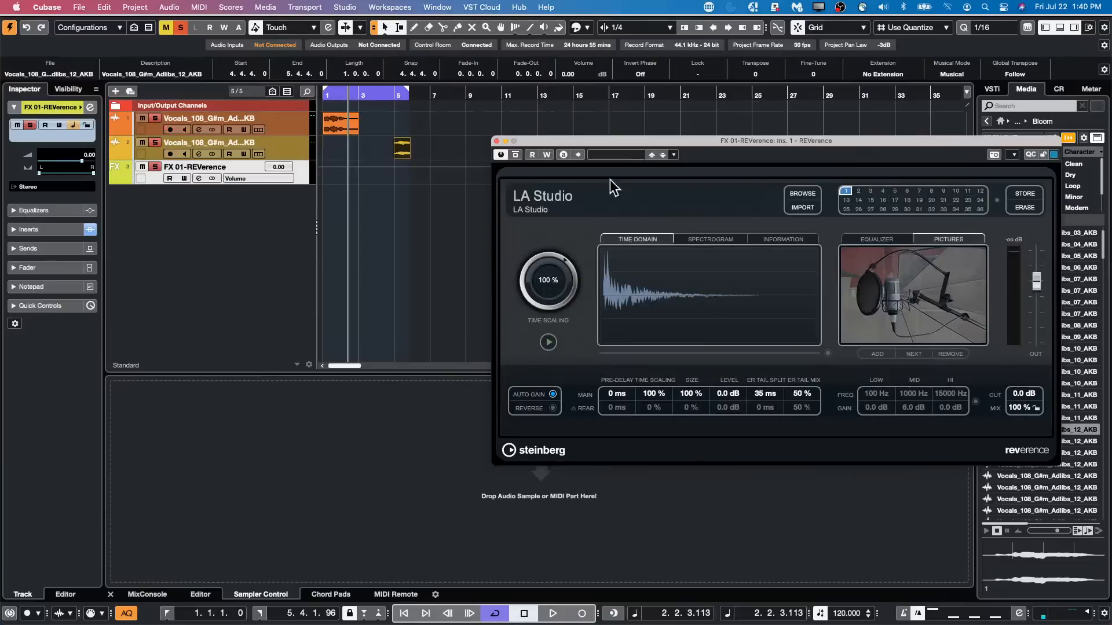
Move the REVerence window aside, show the MixConsole, and check the sends of both vocal tracks.
{"action": "left_click_drag", "start_coordinate": [560, 141], "coordinate": [630, 110]}
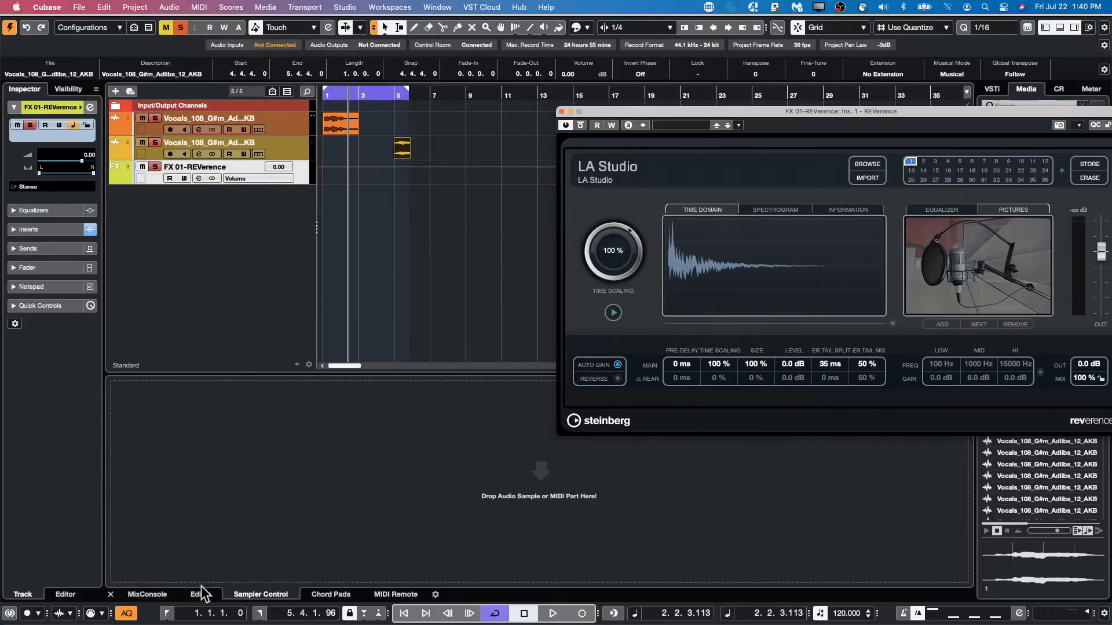
{"action": "left_click", "coordinate": [146, 595]}
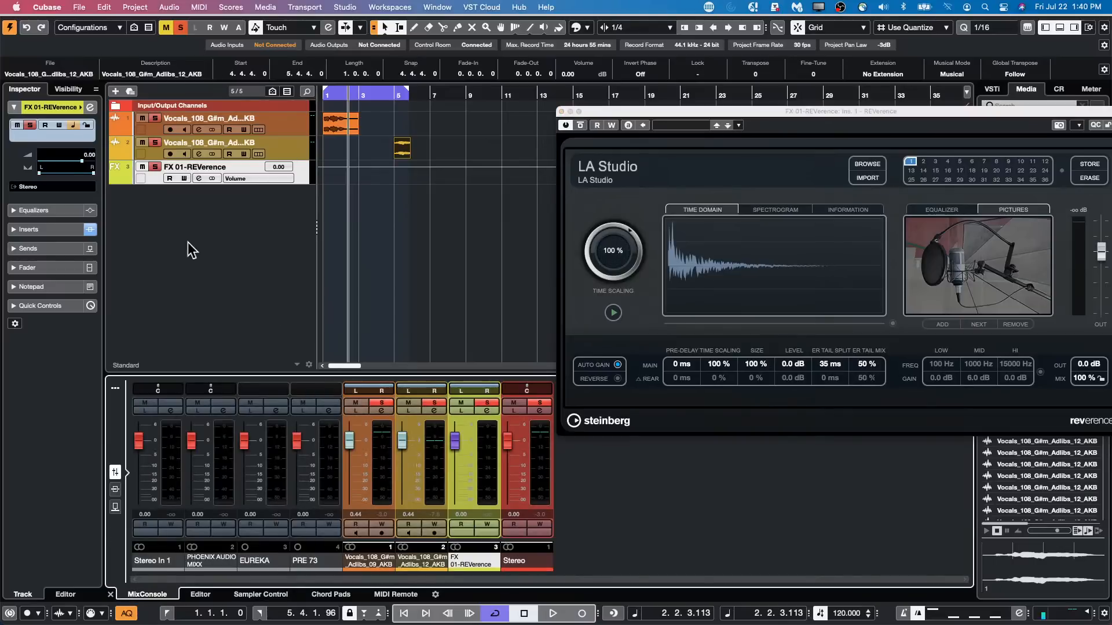
{"action": "left_click", "coordinate": [302, 119]}
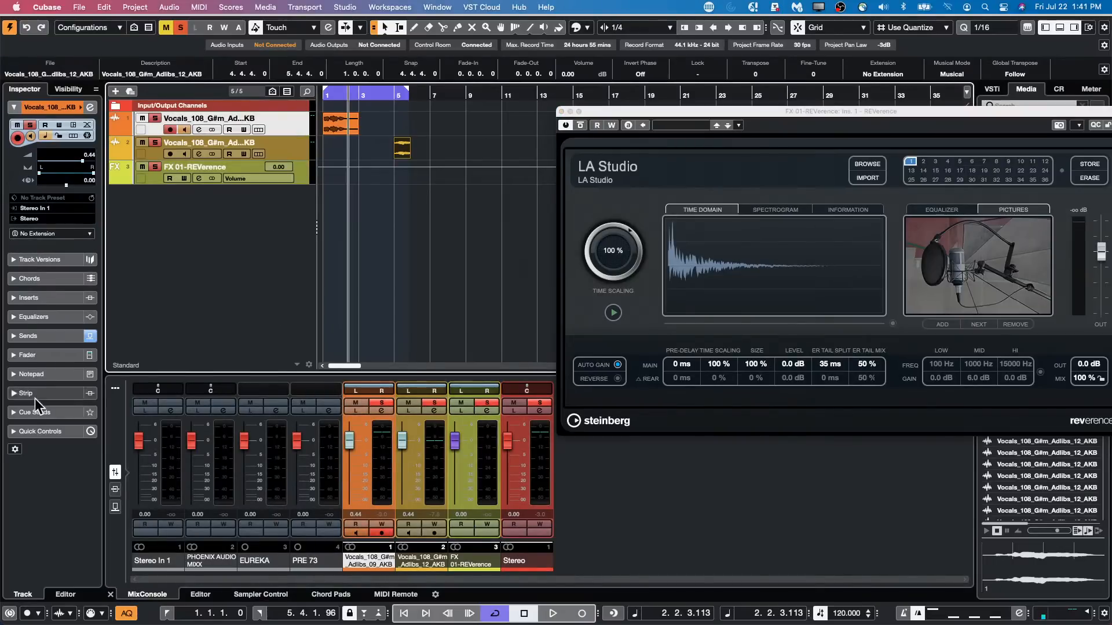
{"action": "left_click", "coordinate": [52, 341]}
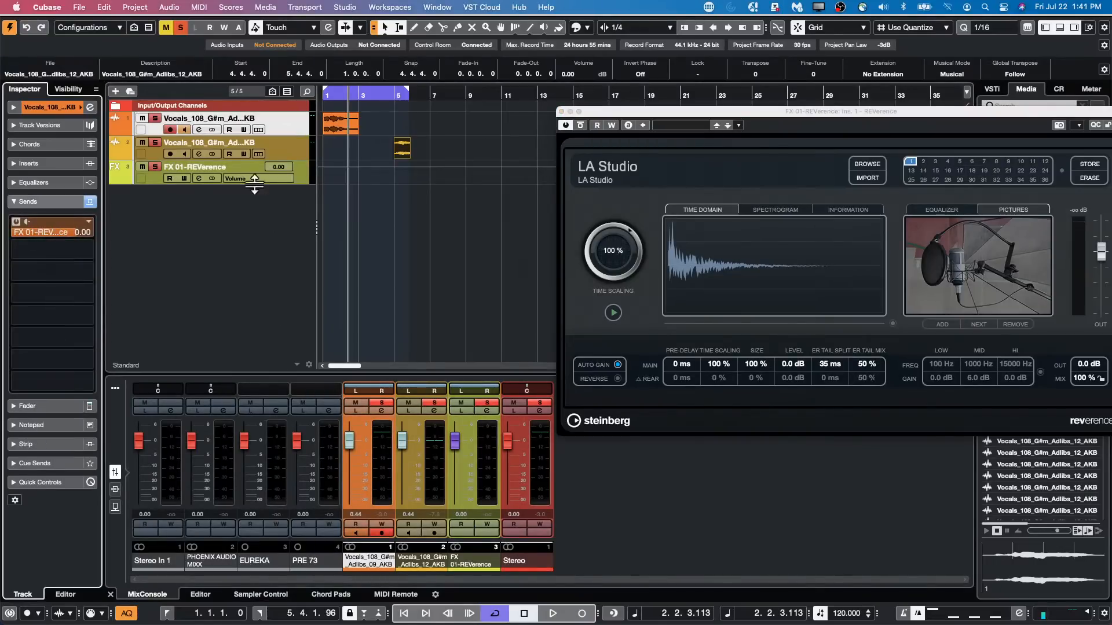
{"action": "left_click", "coordinate": [280, 150]}
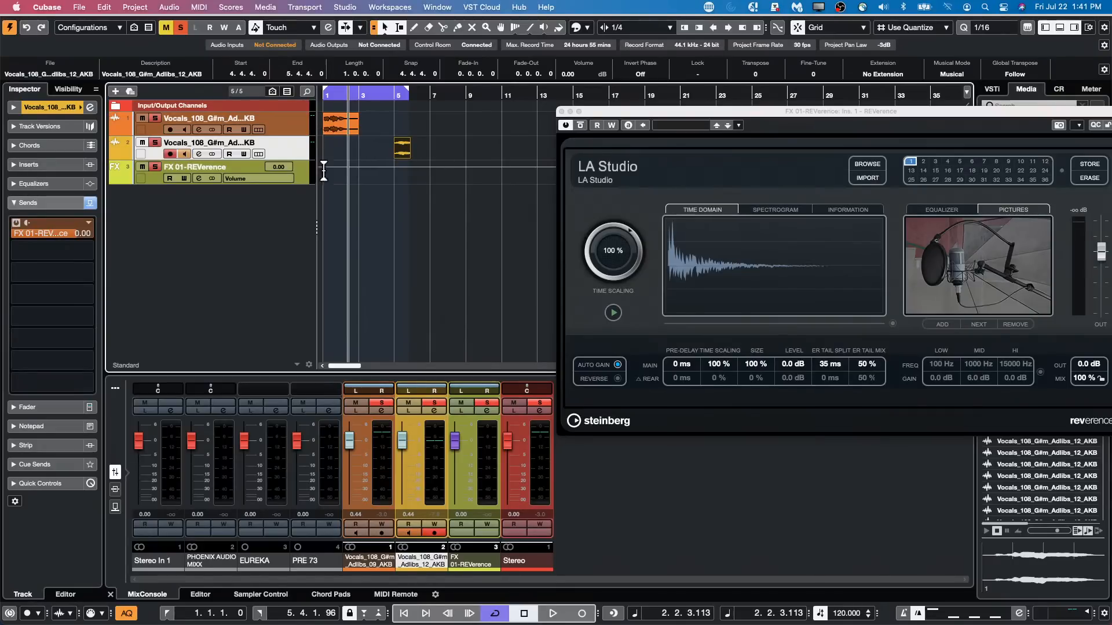
Close the REVerence window and set the first vocal track's send to FX 01-REVerence to -10.1 dB.
{"action": "left_click", "coordinate": [562, 111]}
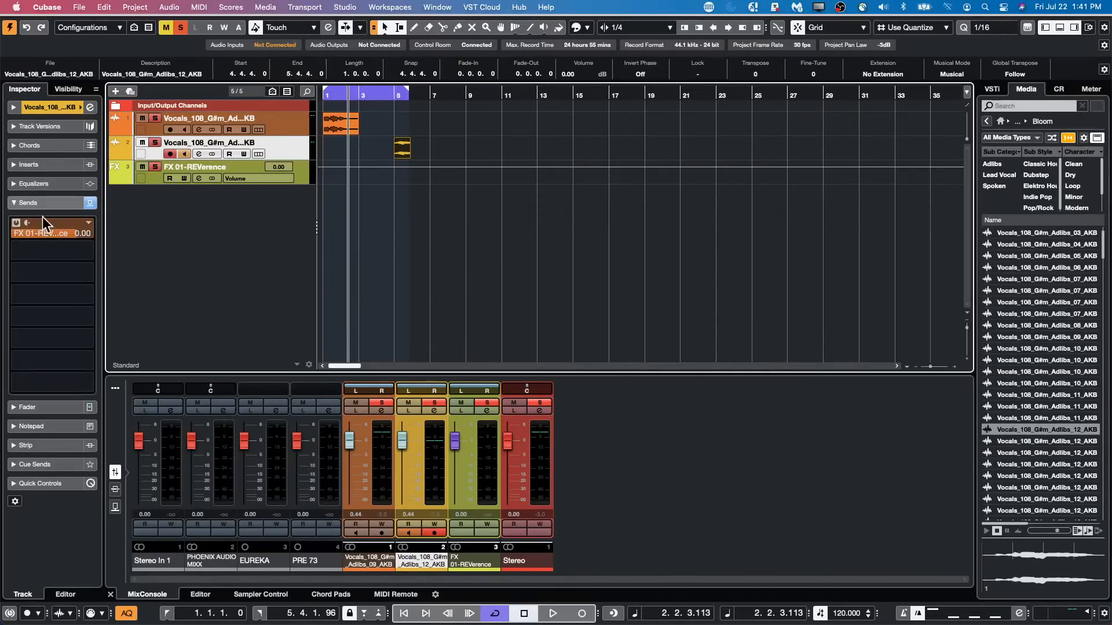
{"action": "left_click", "coordinate": [297, 130]}
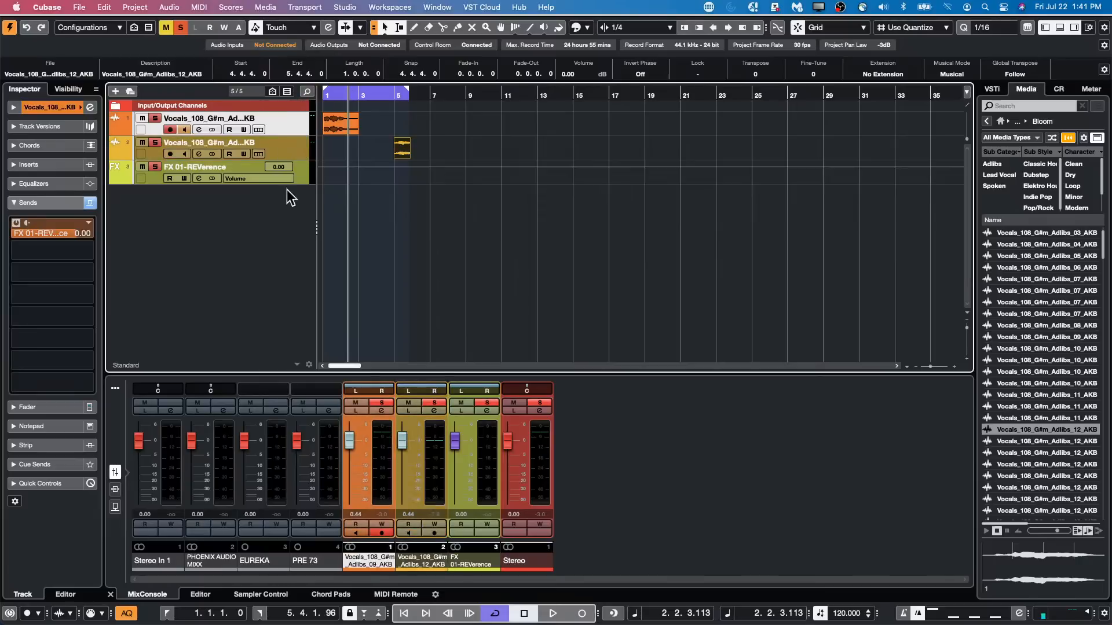
{"action": "left_click", "coordinate": [293, 146]}
{"action": "left_click", "coordinate": [293, 128]}
{"action": "left_click_drag", "start_coordinate": [78, 235], "coordinate": [15, 239]}
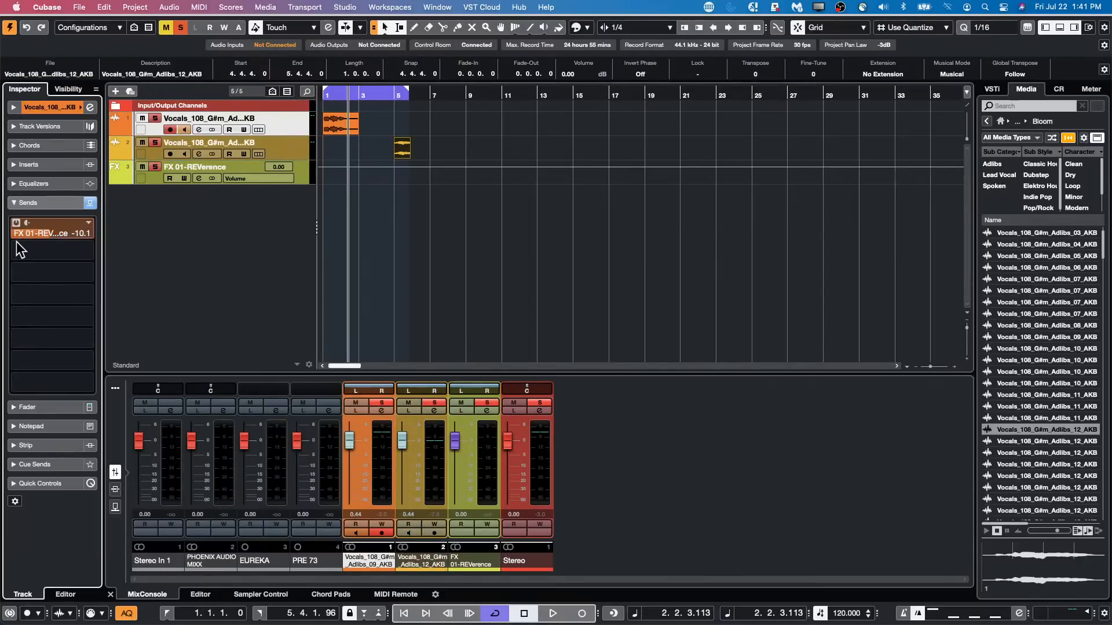
Set the second vocal track's reverb send to 2.70 dB and compare the send levels of both vocal tracks.
{"action": "left_click", "coordinate": [293, 138]}
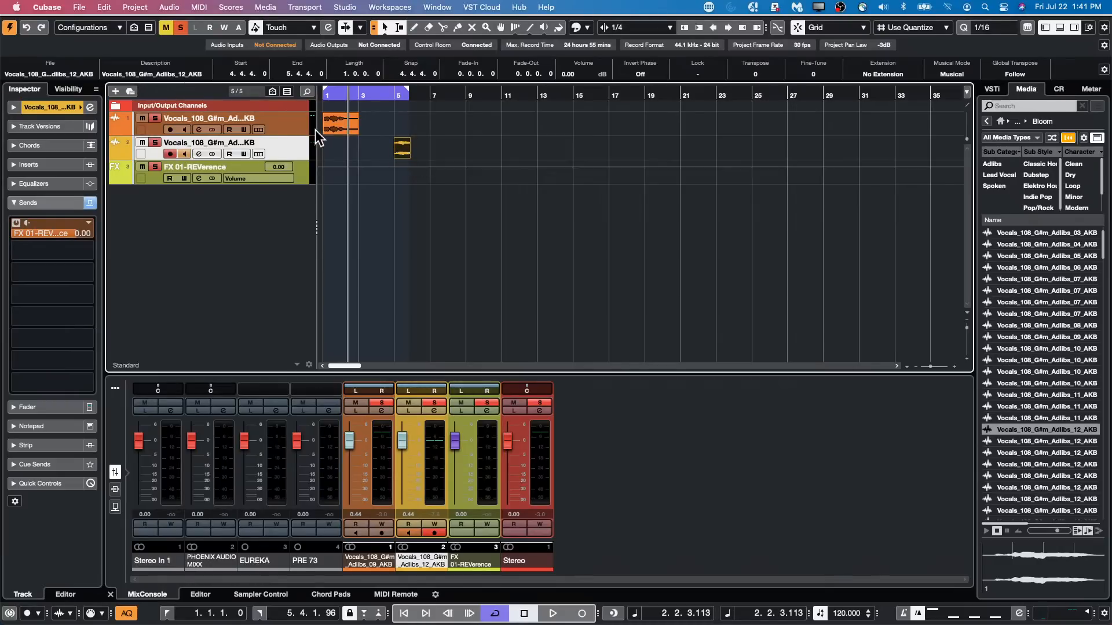
{"action": "left_click_drag", "start_coordinate": [78, 235], "coordinate": [39, 238]}
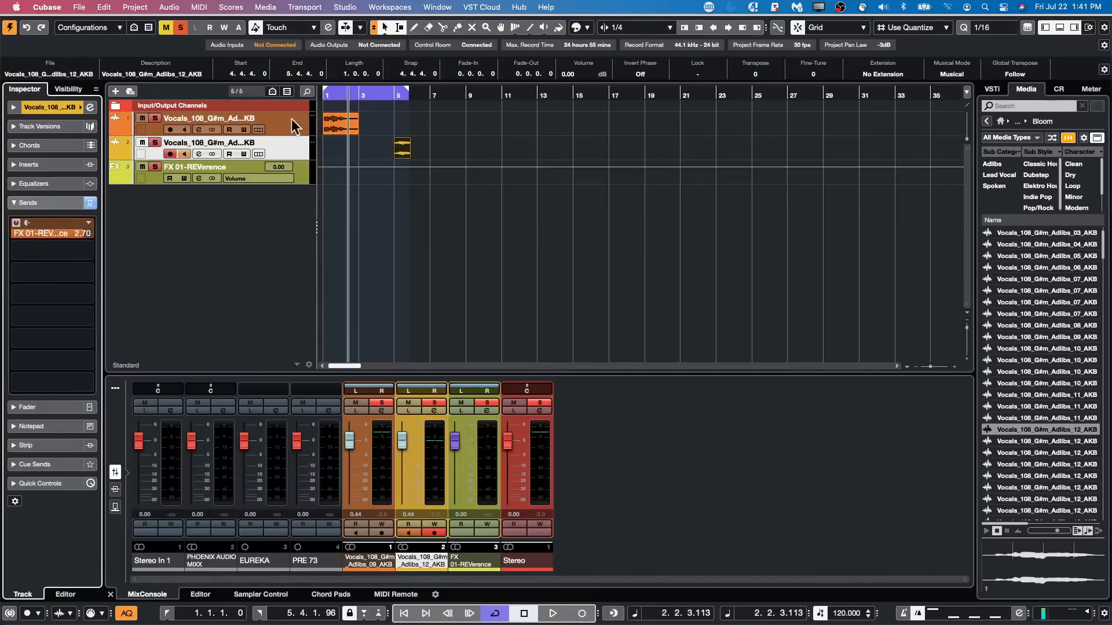
{"action": "left_click", "coordinate": [327, 110]}
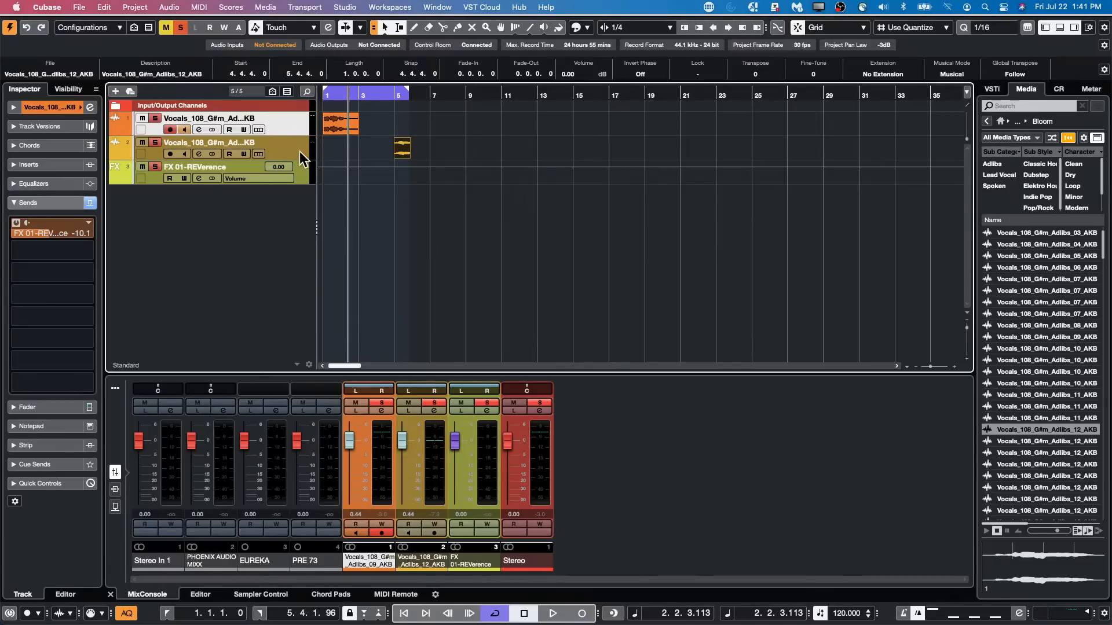
{"action": "left_click", "coordinate": [298, 151]}
{"action": "left_click", "coordinate": [292, 129]}
Set the second vocal's fader to 0.38 and the REVerence channel's fader to -3.29, viewing the mixer's sends and inserts in between.
{"action": "mouse_move", "coordinate": [455, 441]}
{"action": "left_mouse_down"}
{"action": "mouse_move", "coordinate": [452, 499]}
{"action": "mouse_move", "coordinate": [459, 453]}
{"action": "left_mouse_up"}
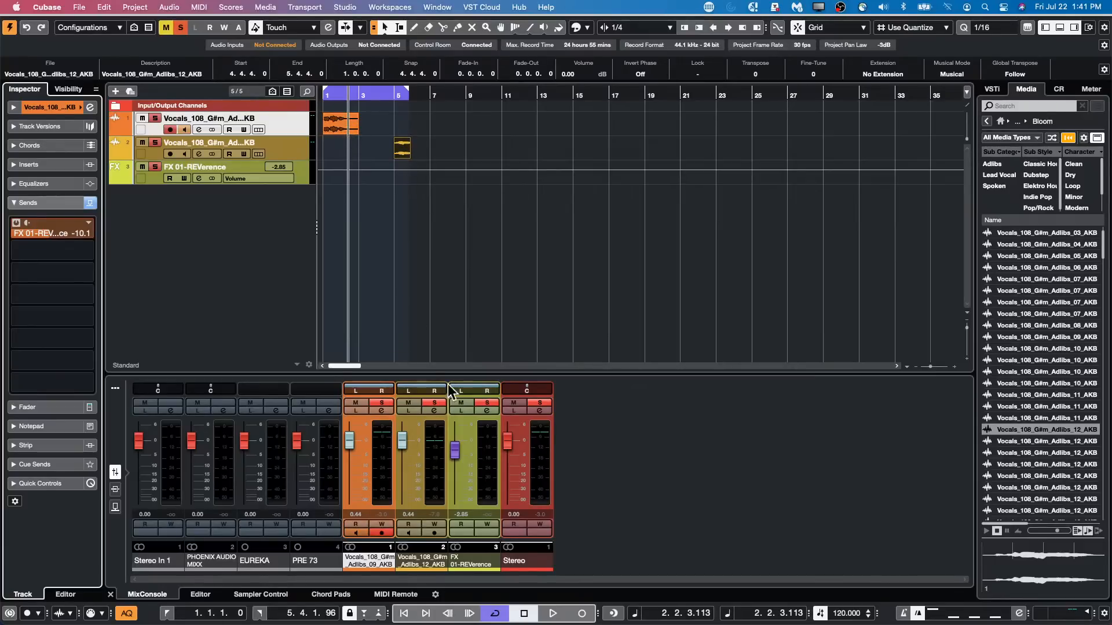
{"action": "left_click_drag", "start_coordinate": [404, 441], "coordinate": [405, 443]}
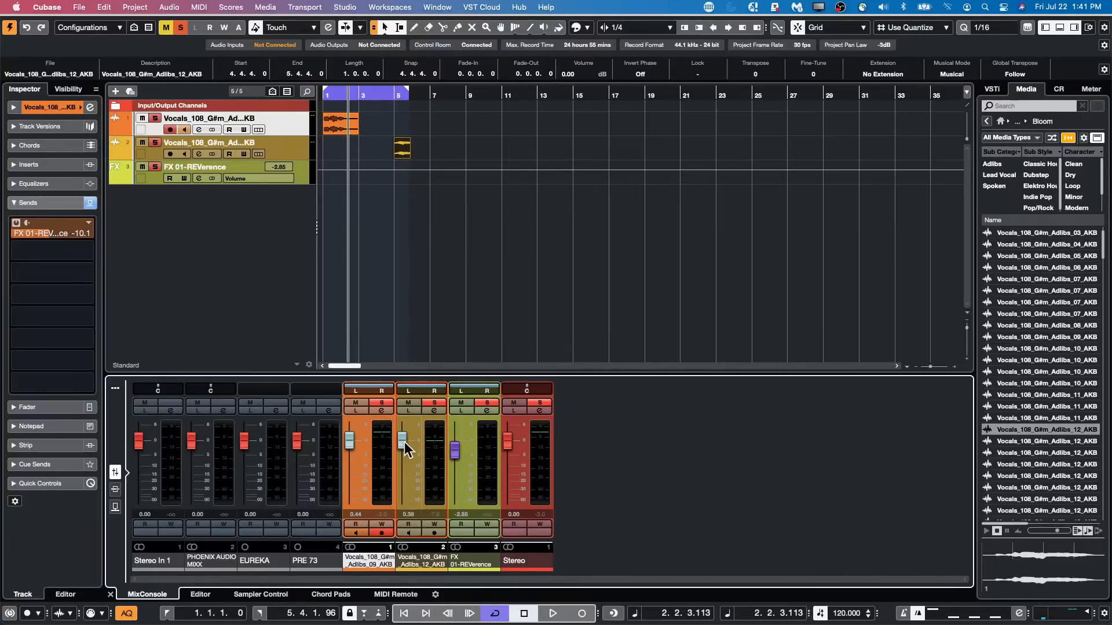
{"action": "left_click", "coordinate": [115, 506]}
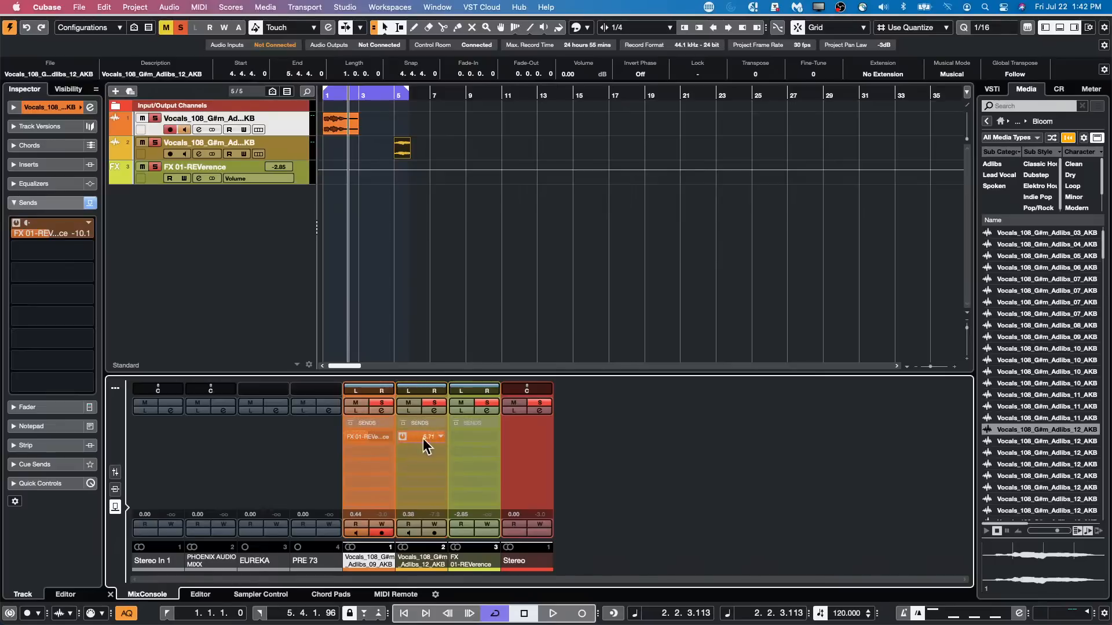
{"action": "left_click", "coordinate": [115, 490]}
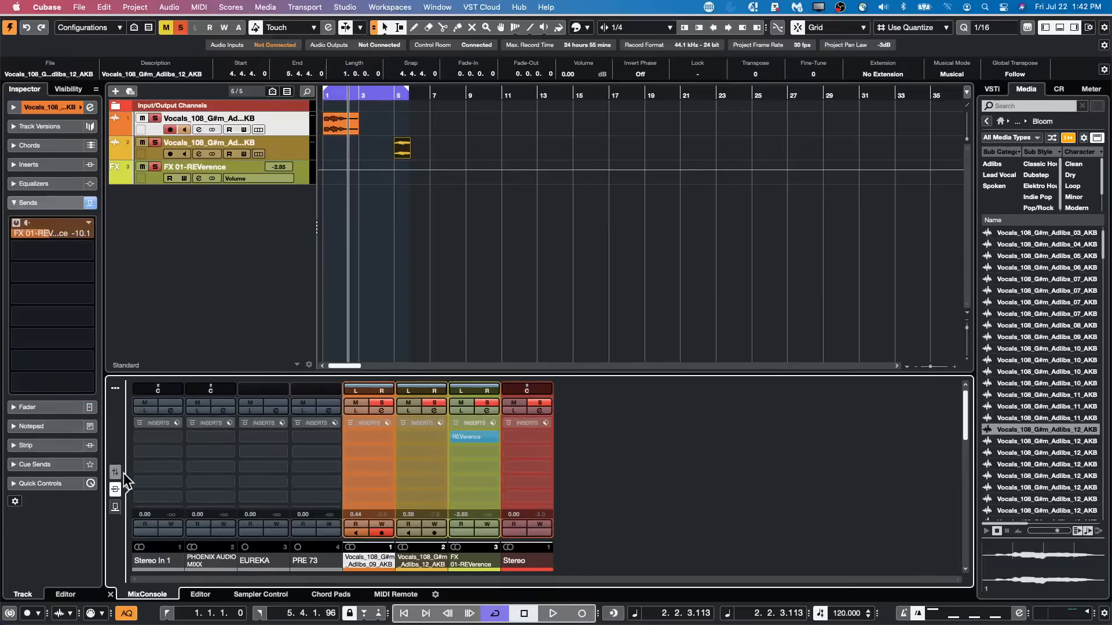
{"action": "left_click", "coordinate": [119, 473]}
{"action": "mouse_move", "coordinate": [456, 448]}
{"action": "left_mouse_down"}
{"action": "mouse_move", "coordinate": [449, 497]}
{"action": "mouse_move", "coordinate": [456, 453]}
{"action": "left_mouse_up"}
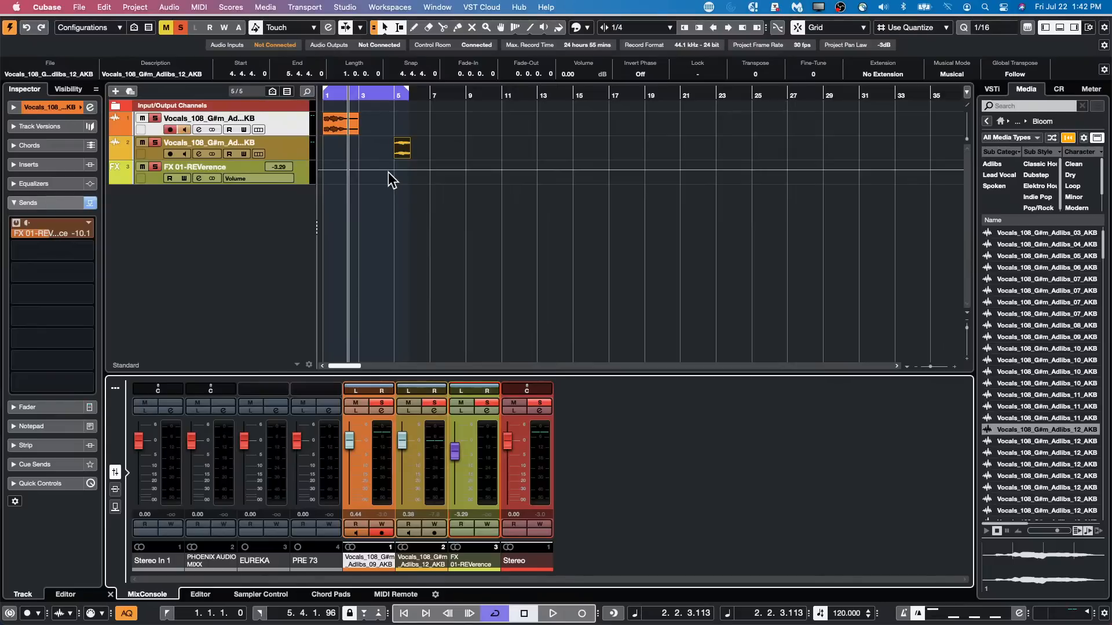
Review the available ASIO drivers in the Studio Setup audio system settings, keeping Built-in Audio, and close the dialog.
{"action": "left_click", "coordinate": [345, 7]}
{"action": "left_click", "coordinate": [363, 255]}
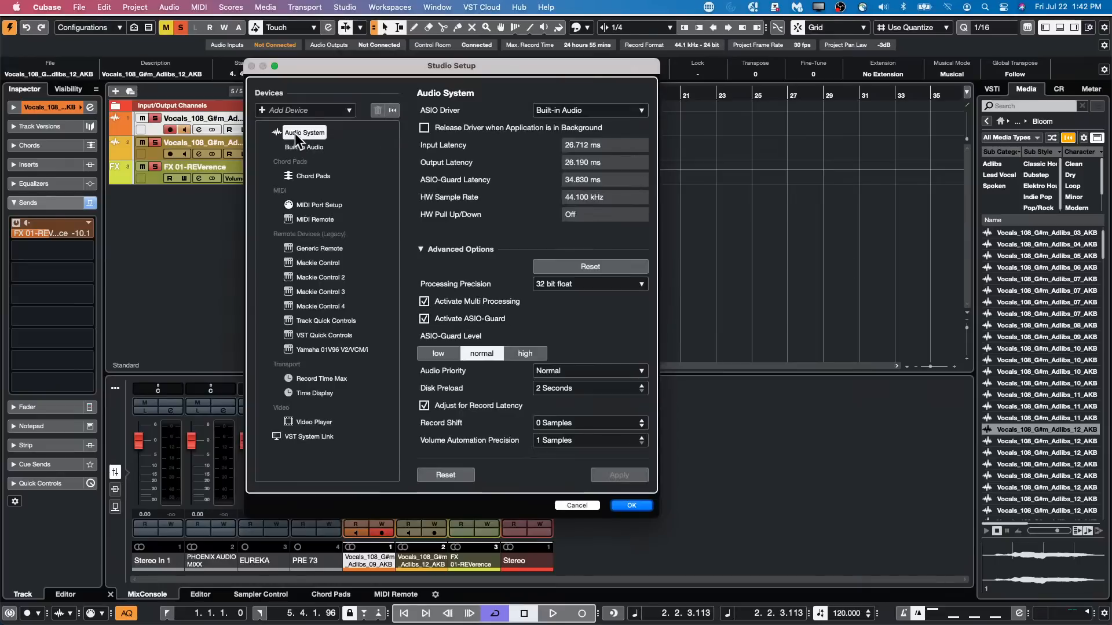
{"action": "left_click", "coordinate": [588, 111]}
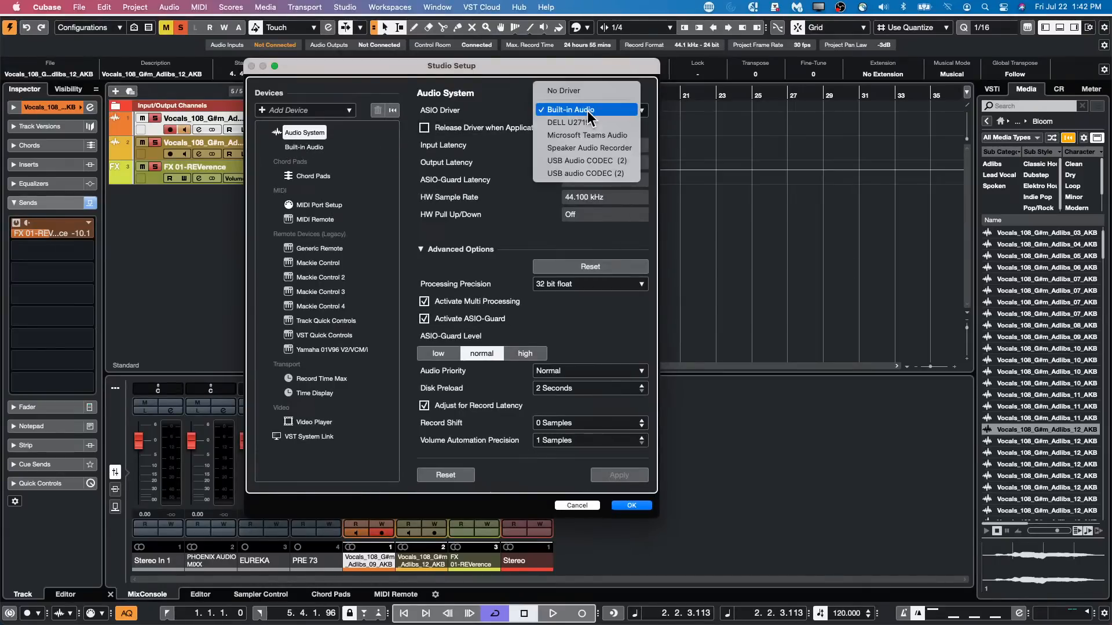
{"action": "left_click", "coordinate": [797, 153]}
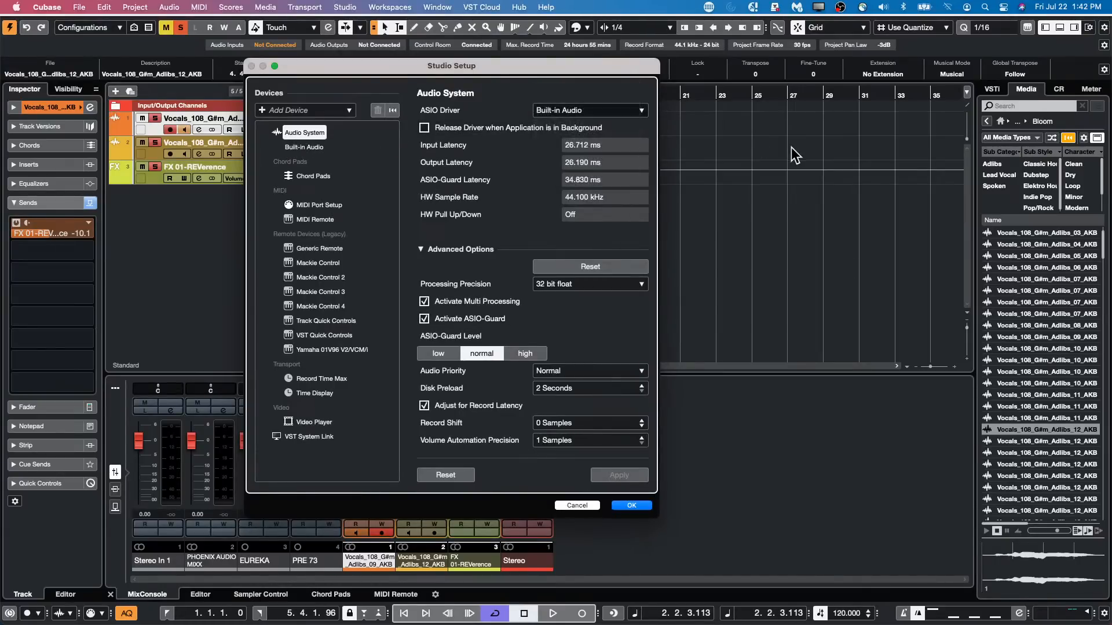
{"action": "left_click", "coordinate": [631, 506]}
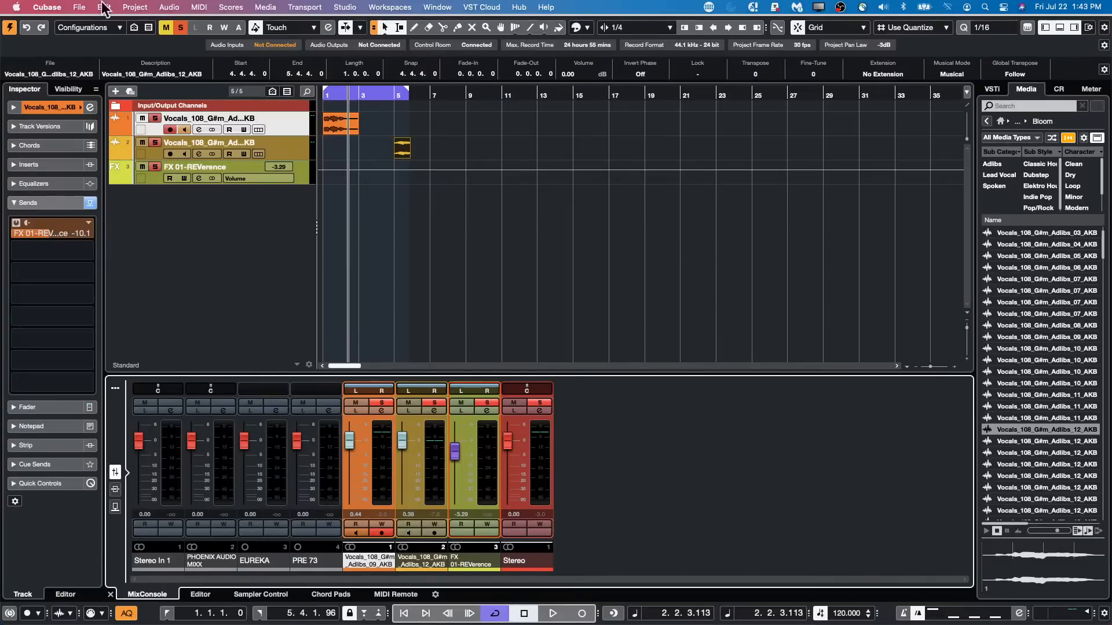
Open the recent project A Long Long Time Ago Verve.cpr and dismiss the missing files dialog without locating anything.
{"action": "left_click", "coordinate": [82, 8]}
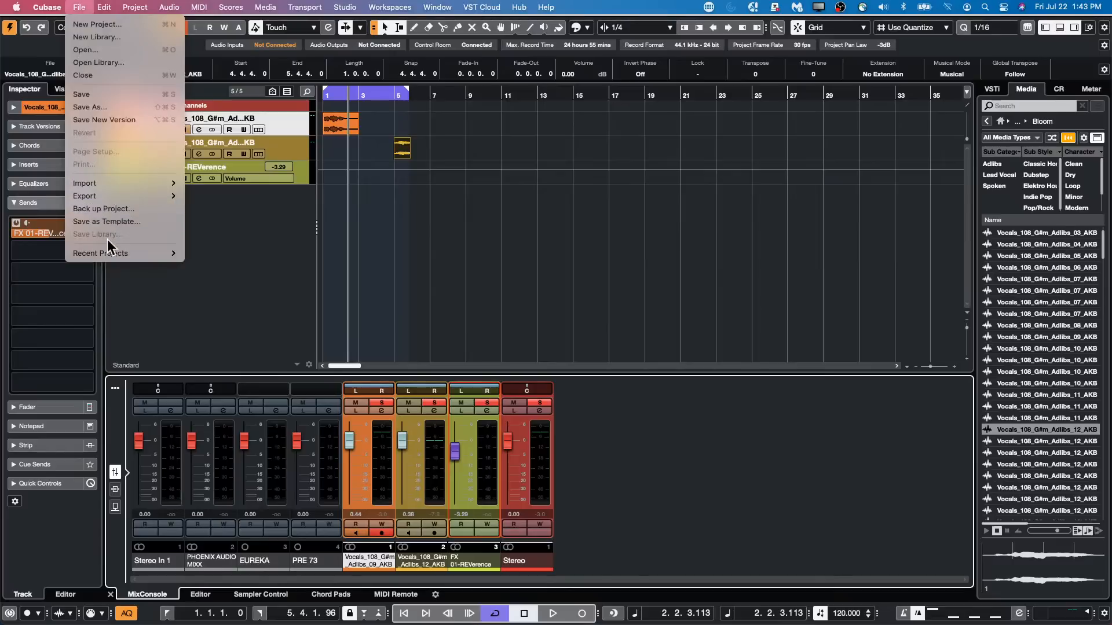
{"action": "mouse_move", "coordinate": [110, 254]}
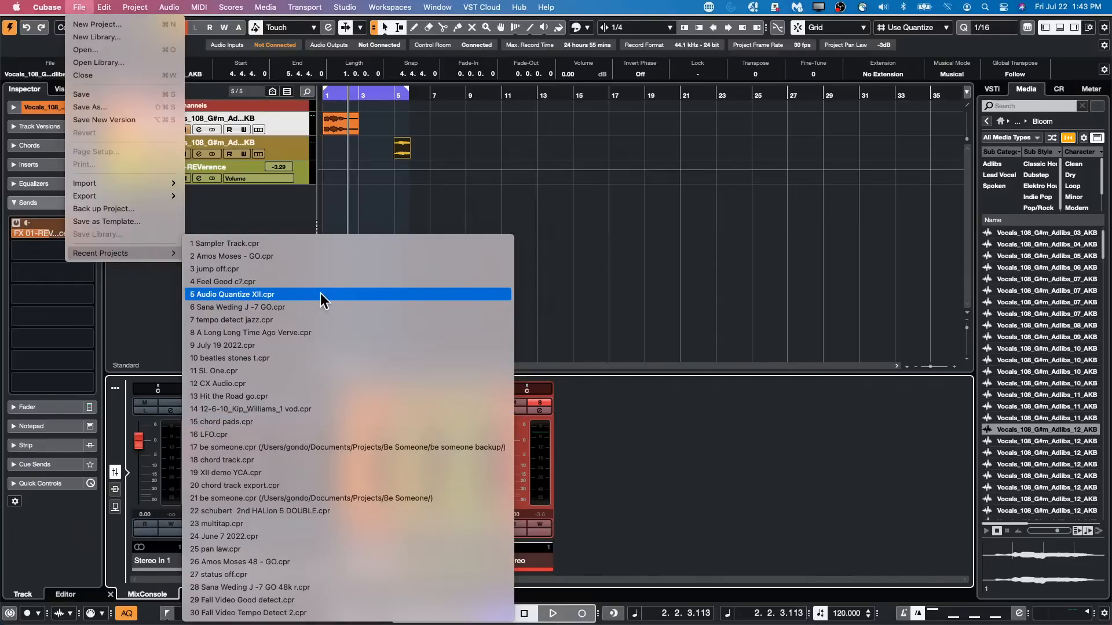
{"action": "left_click", "coordinate": [321, 332]}
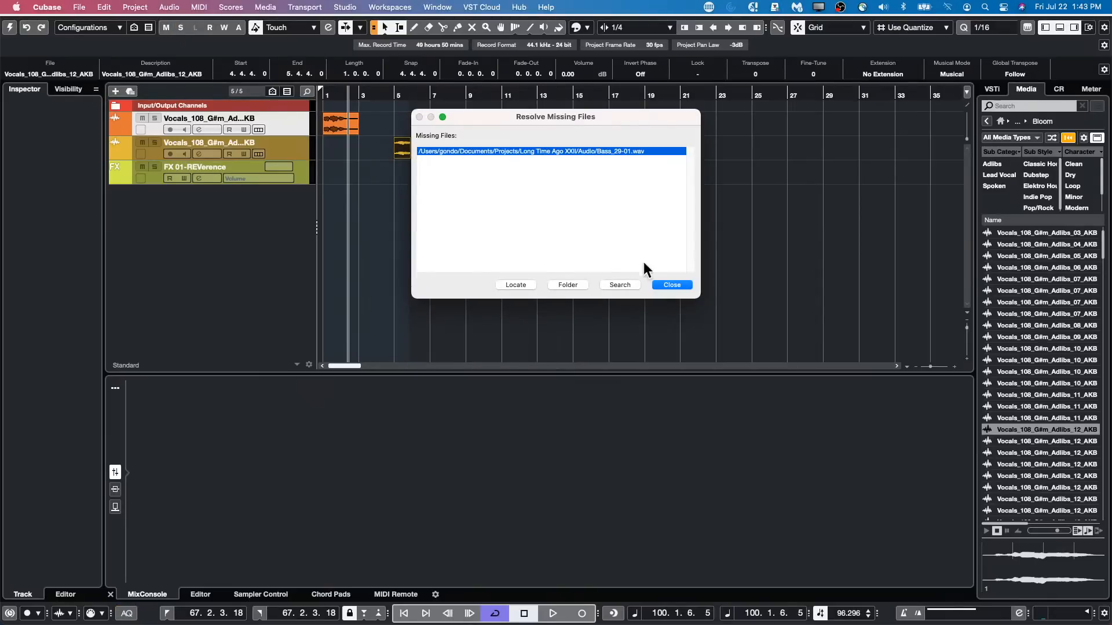
{"action": "left_click", "coordinate": [683, 282]}
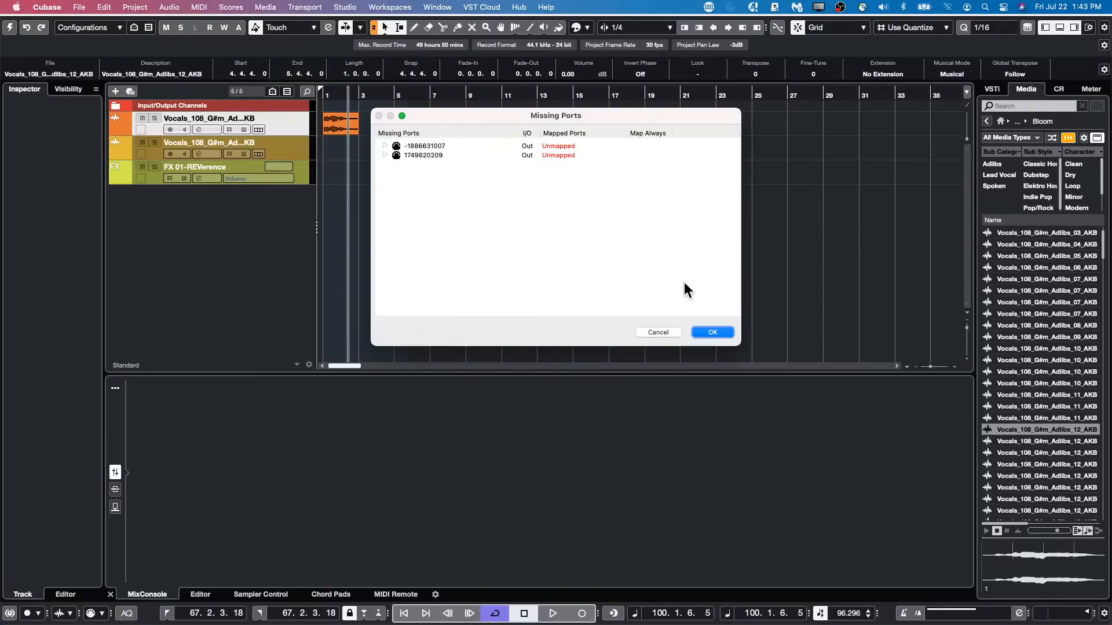
Accept the unmapped missing ports and audition the Guitar_04 event with the Play tool, finishing with Object Selection active.
{"action": "left_click", "coordinate": [706, 332]}
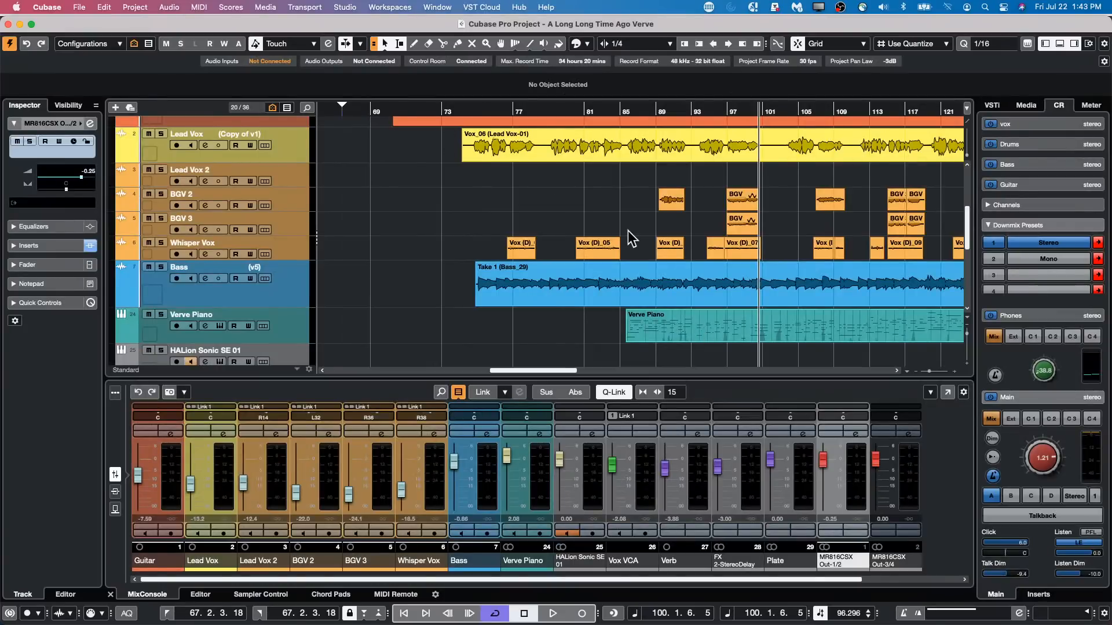
{"action": "scroll", "coordinate": [628, 241], "scroll_direction": "up", "scroll_amount": 5}
{"action": "right_click", "coordinate": [589, 300]}
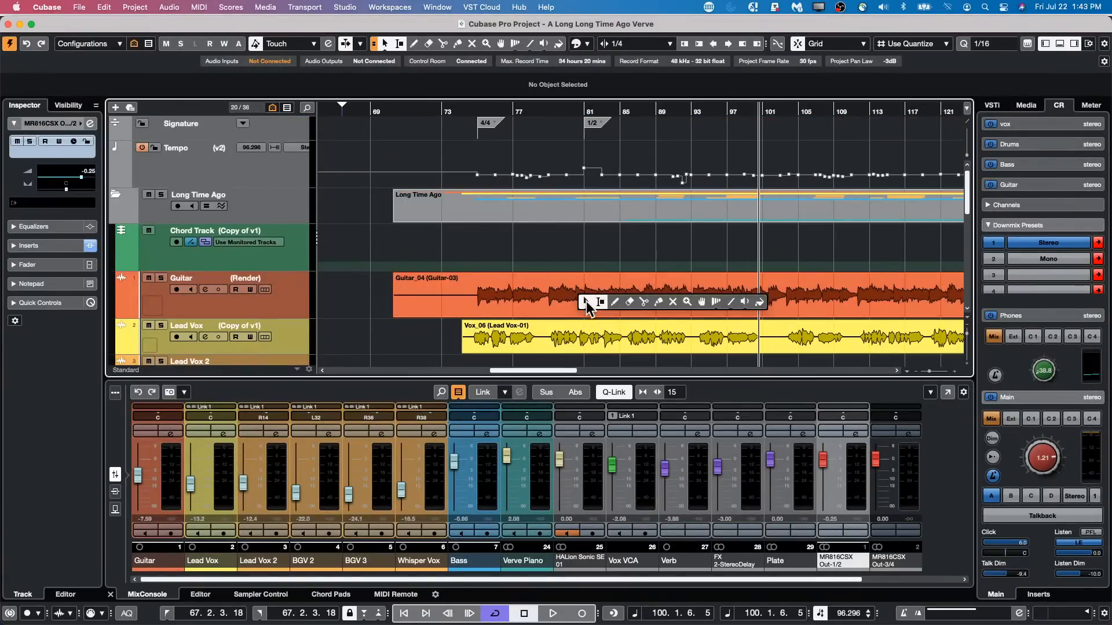
{"action": "left_click", "coordinate": [742, 298]}
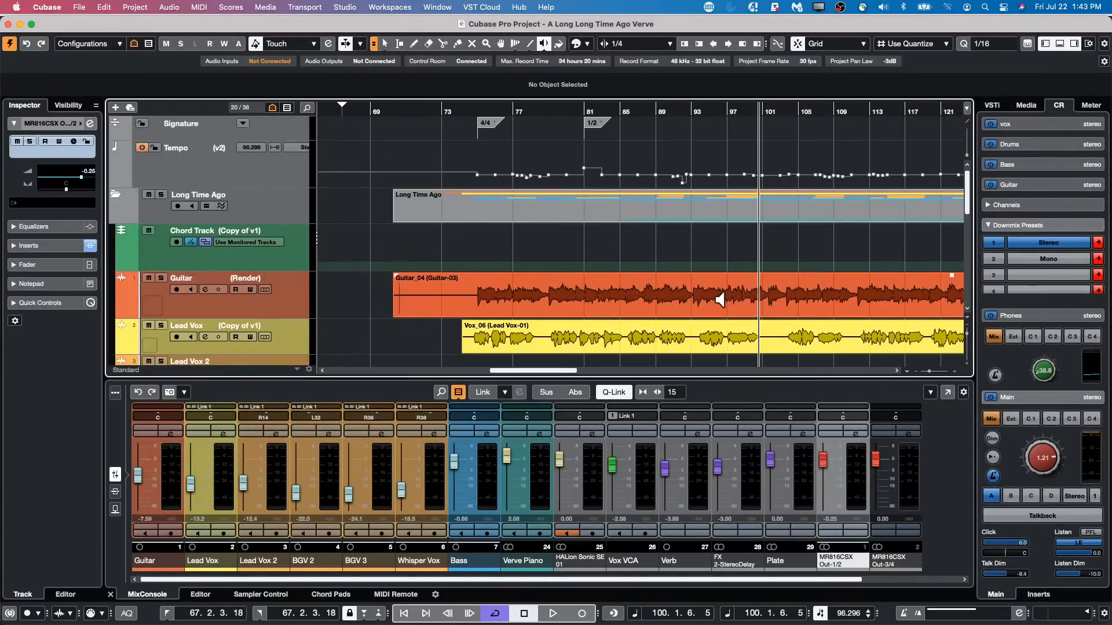
{"action": "left_click", "coordinate": [721, 298]}
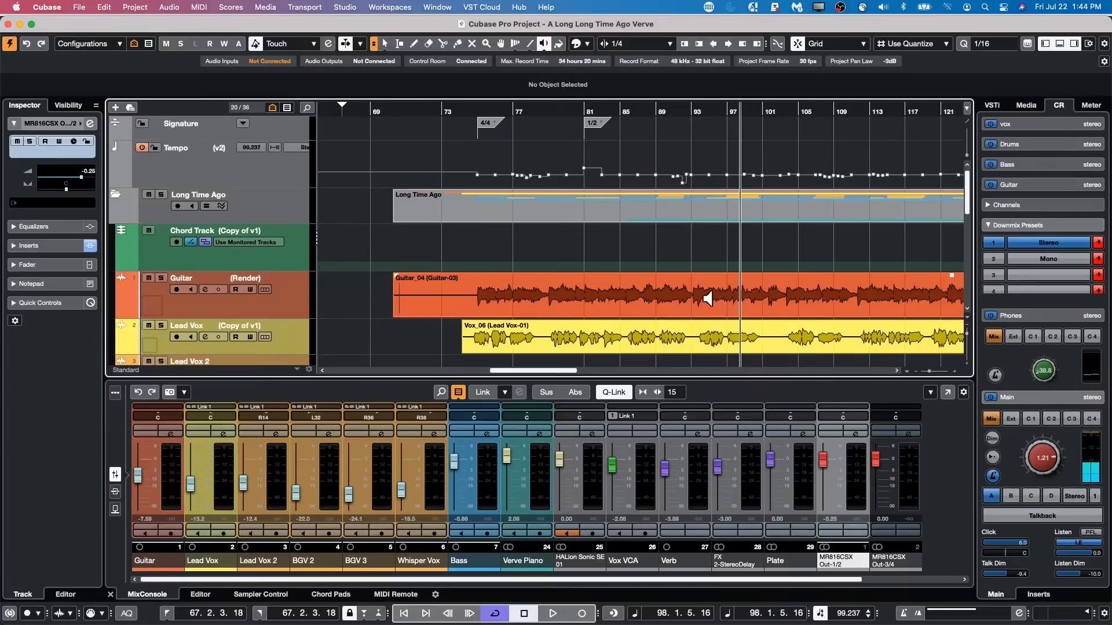
{"action": "key", "text": "1"}
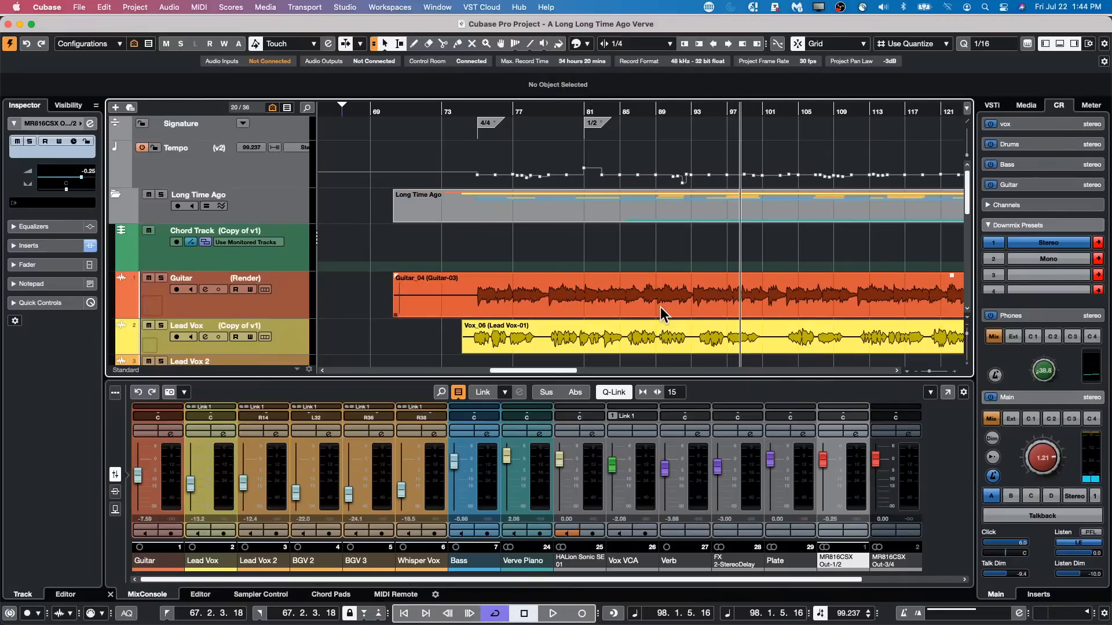
Generate chord events from the Guitar_04 event on the Chord Track and check their alignment around bar 75.
{"action": "left_click_drag", "start_coordinate": [537, 307], "coordinate": [536, 263]}
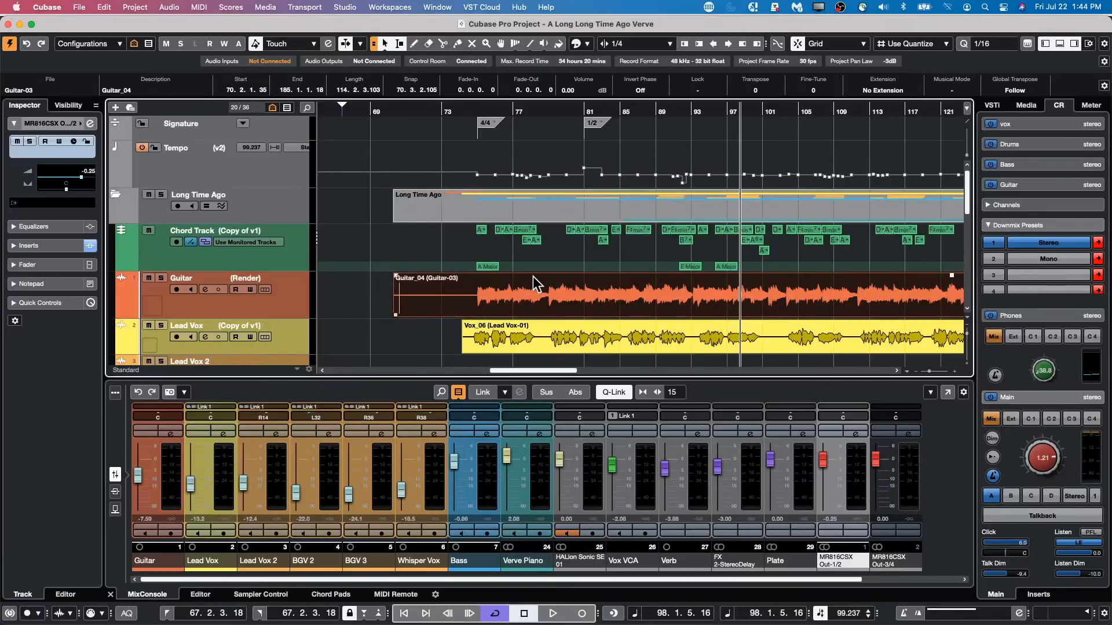
{"action": "left_click_drag", "start_coordinate": [476, 110], "coordinate": [474, 152]}
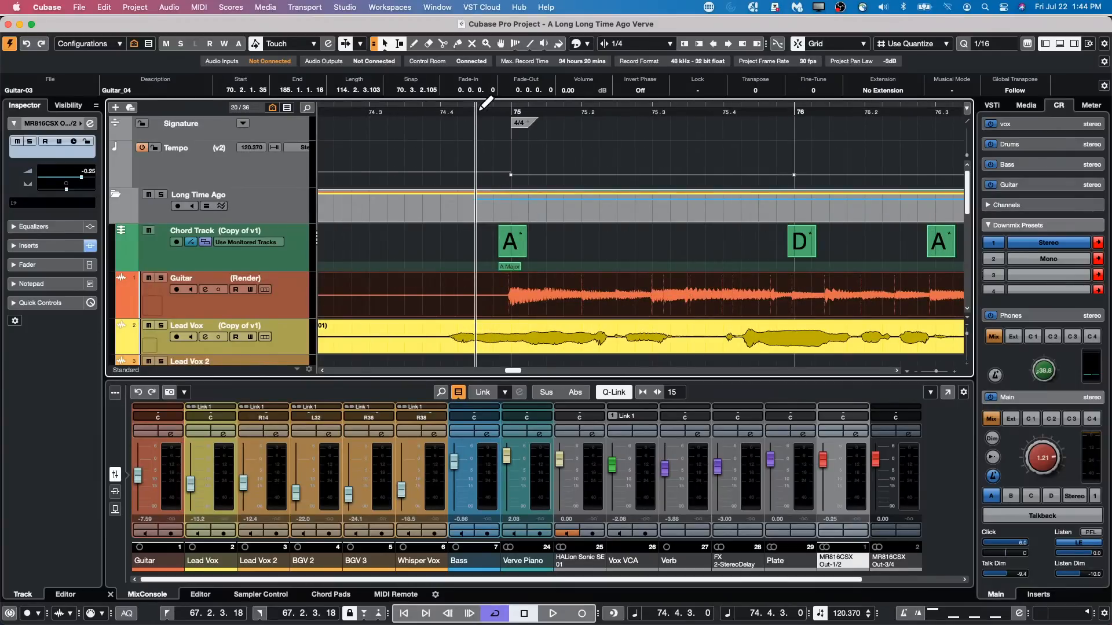
{"action": "left_click", "coordinate": [396, 111]}
{"action": "left_click_drag", "start_coordinate": [396, 110], "coordinate": [405, 65]}
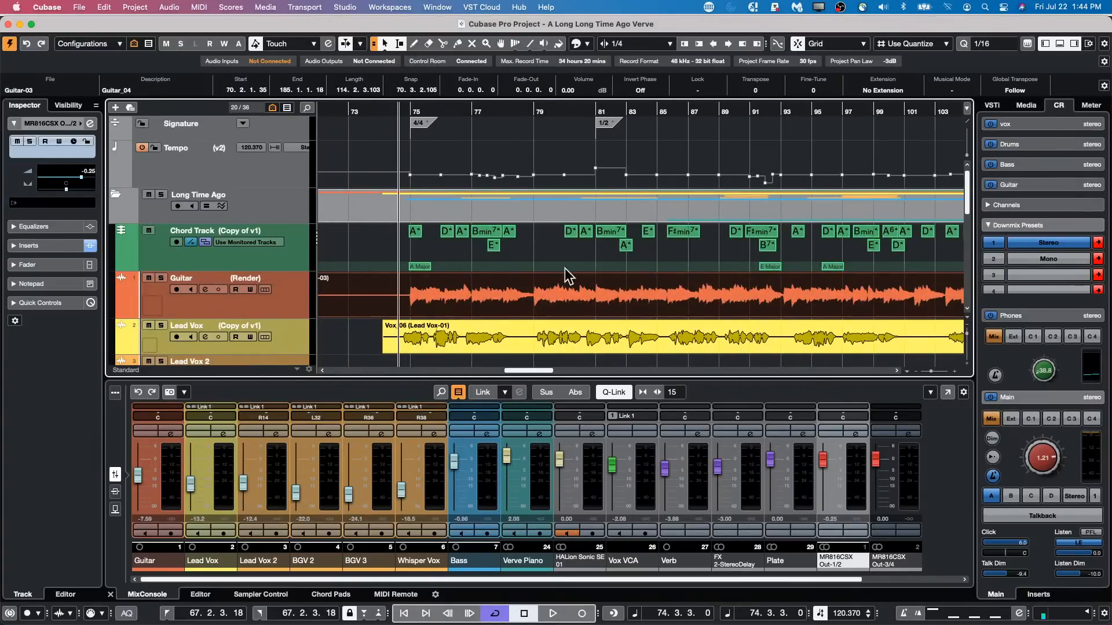
Look at the project's Chord Track commands, including Create Chord Events and Chords to MIDI.
{"action": "left_click", "coordinate": [143, 7]}
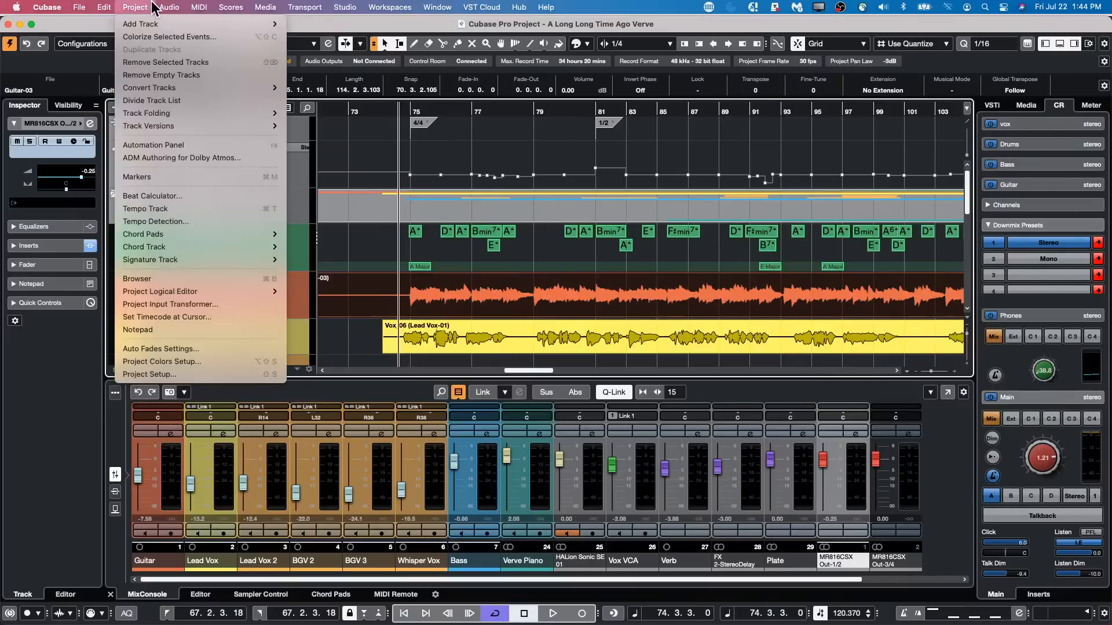
{"action": "mouse_move", "coordinate": [163, 8]}
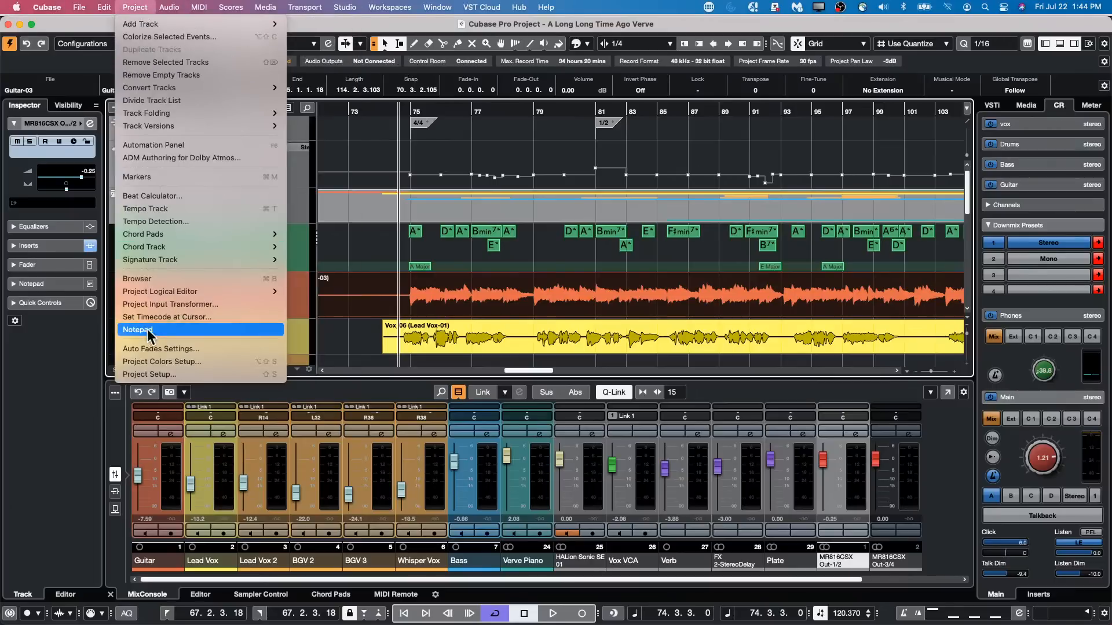
{"action": "mouse_move", "coordinate": [156, 249]}
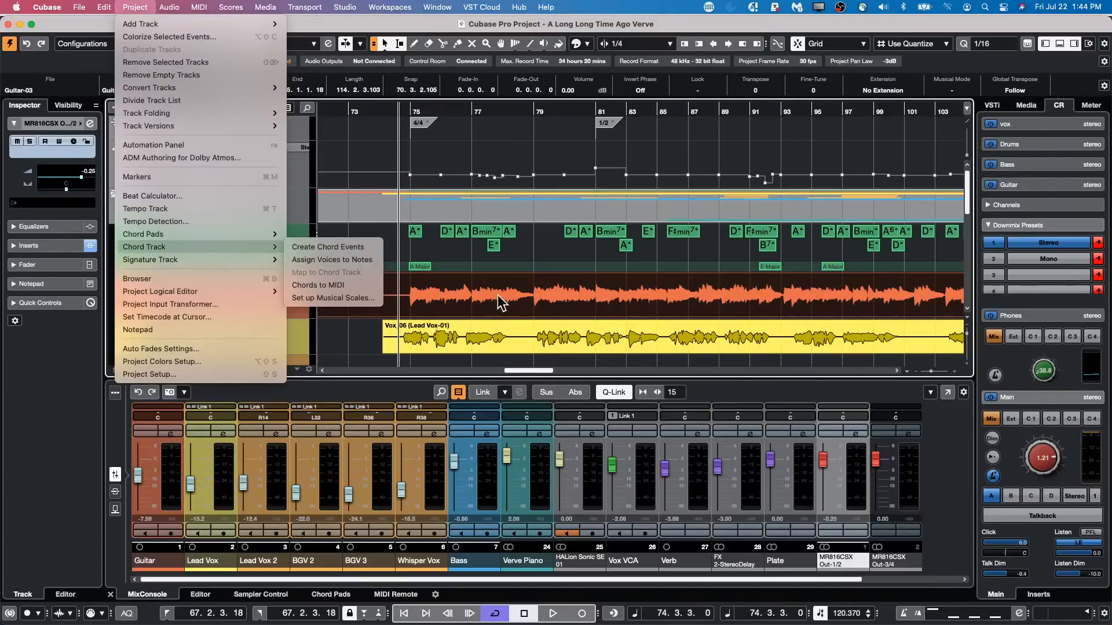
{"action": "key", "text": "Escape"}
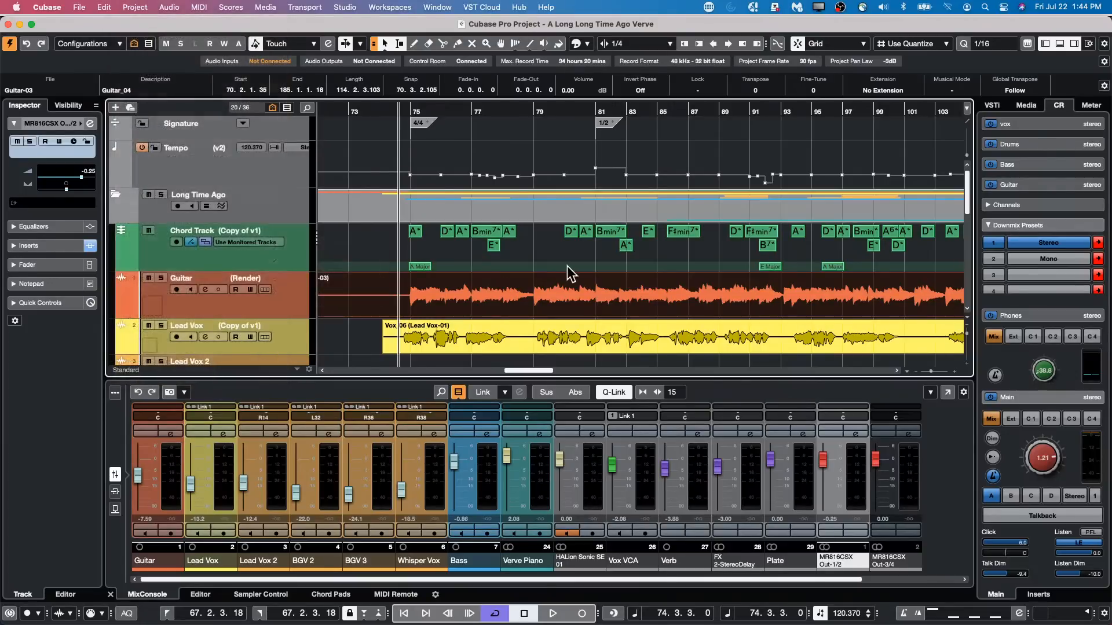
Deselect the guitar event and undo the chord events generated on the Chord Track.
{"action": "left_click", "coordinate": [563, 255]}
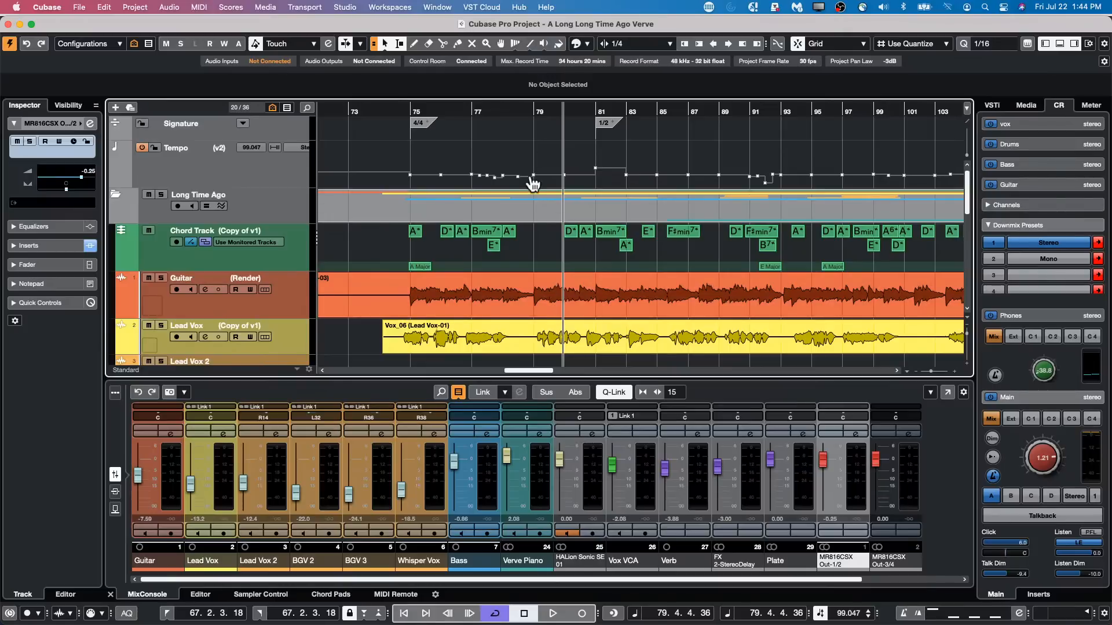
{"action": "key", "text": "super+z"}
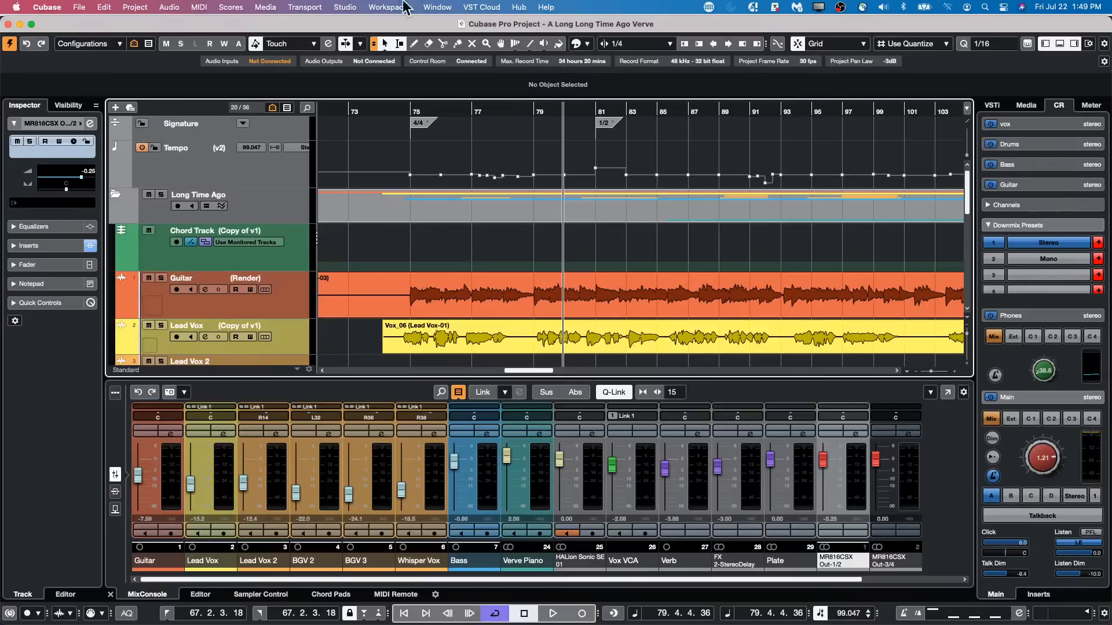
Switch to the "jump off" project and open the Tech_House_Kick_07_BODTH part in the Key Editor.
{"action": "left_click", "coordinate": [450, 7]}
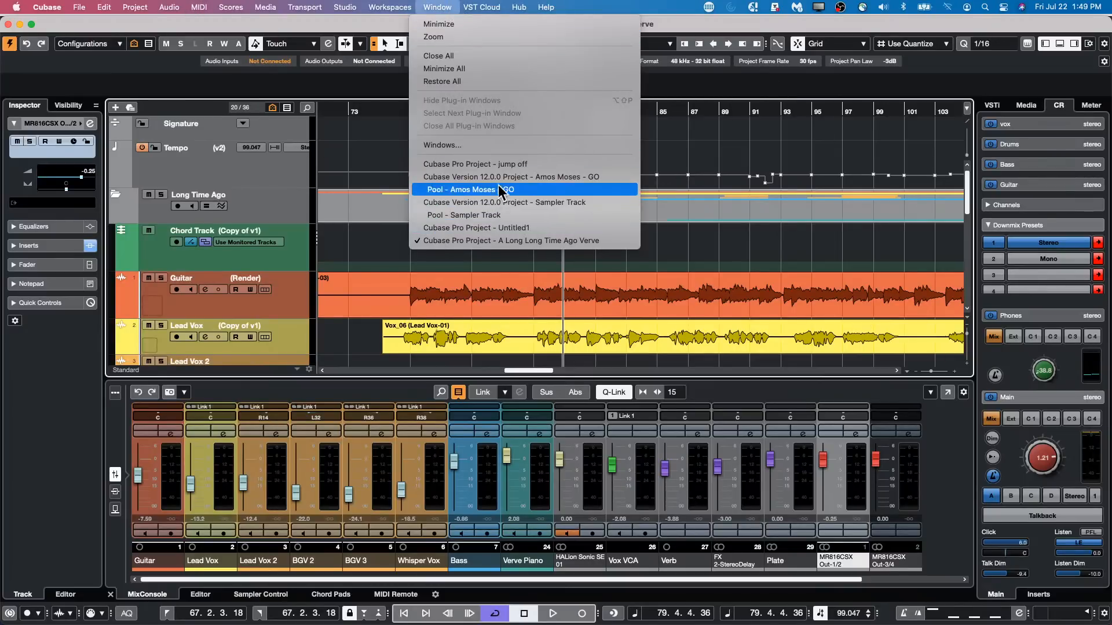
{"action": "left_click", "coordinate": [501, 163]}
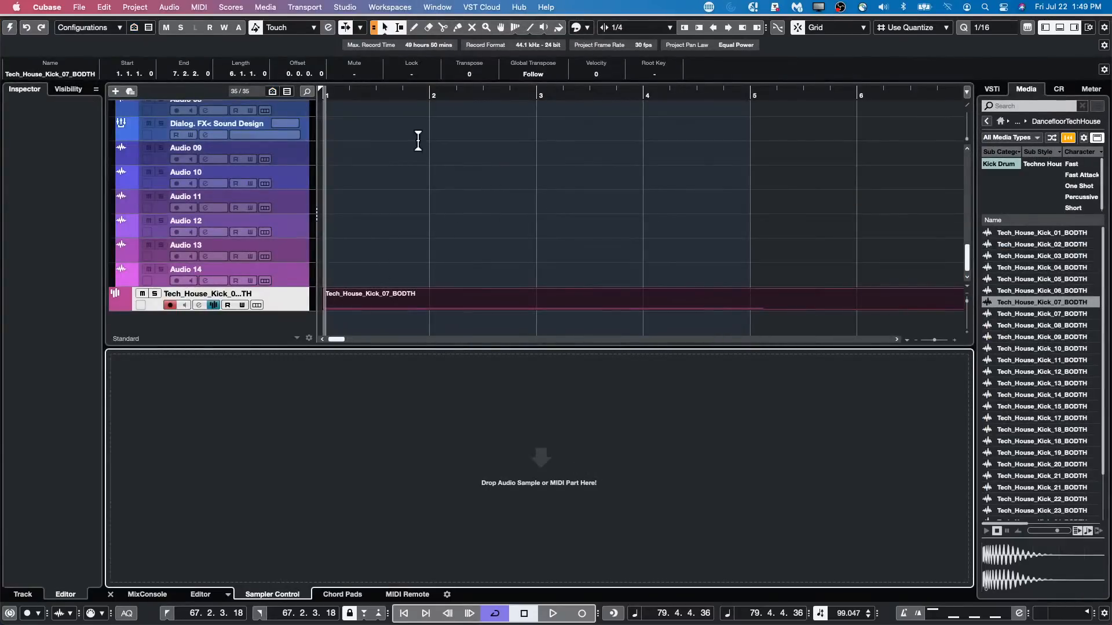
{"action": "left_click_drag", "start_coordinate": [377, 95], "coordinate": [323, 67]}
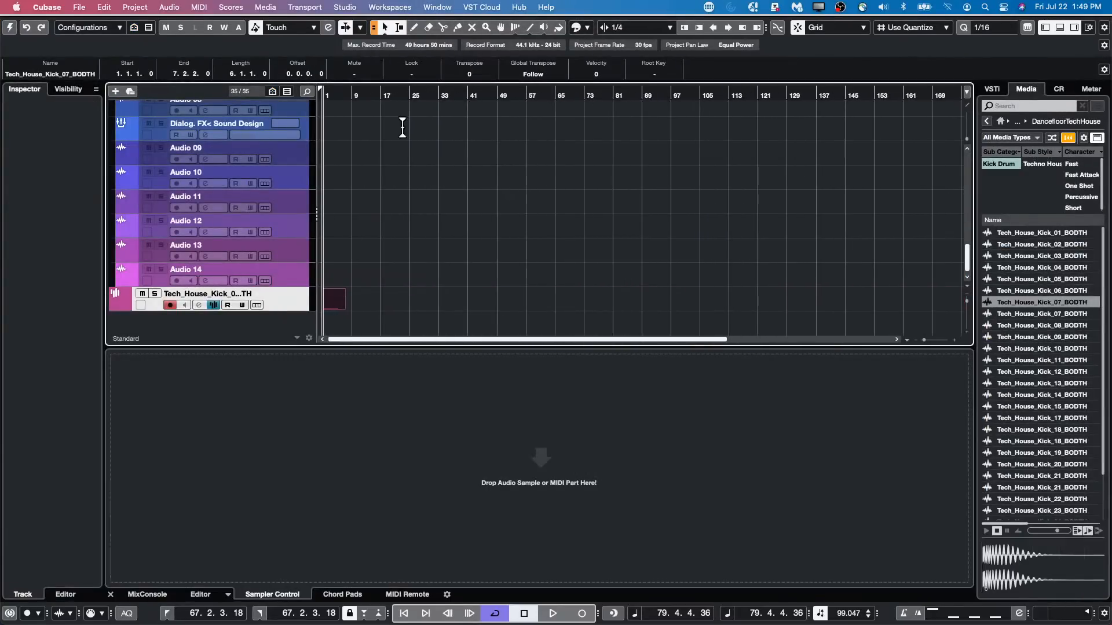
{"action": "left_click", "coordinate": [335, 306]}
{"action": "double_click", "coordinate": [336, 306]}
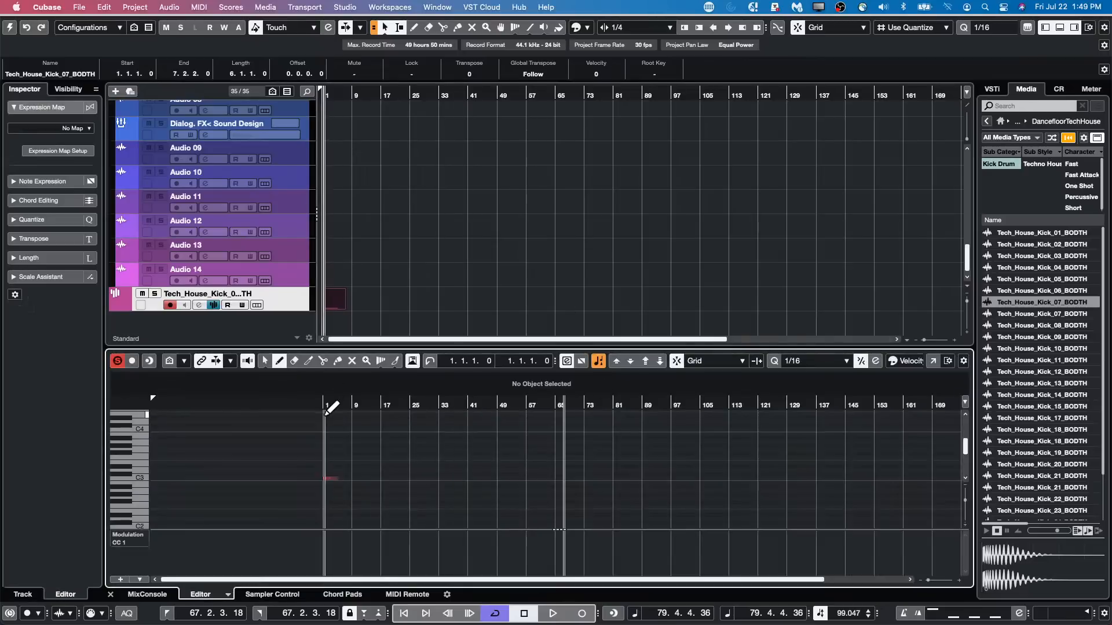
Show only the velocity lane in the Key Editor and enlarge the editor area.
{"action": "left_click", "coordinate": [128, 536]}
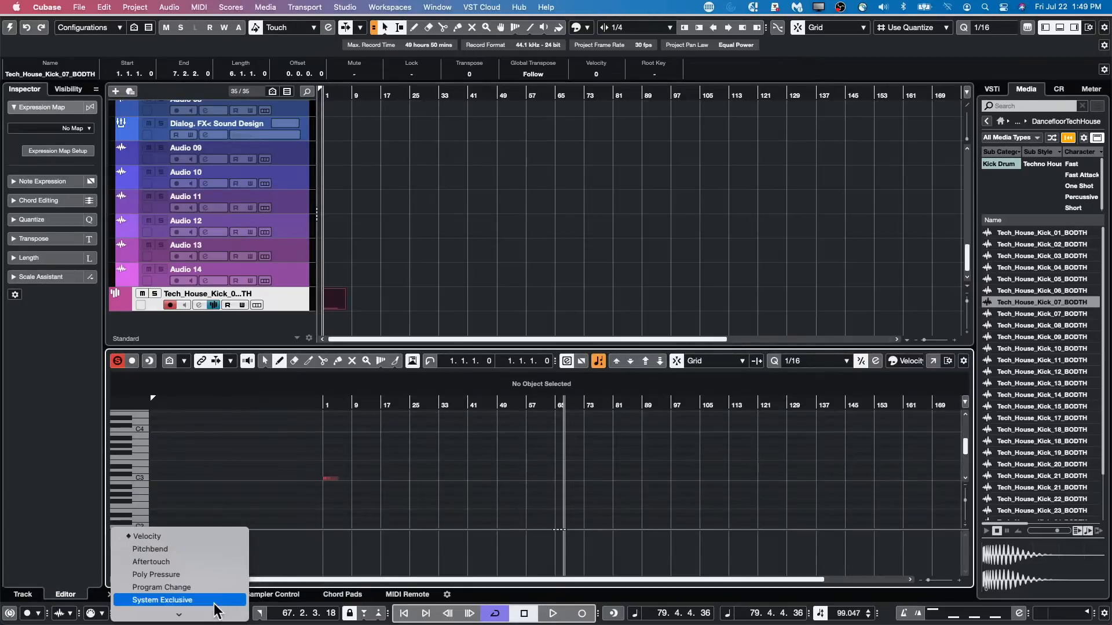
{"action": "left_click", "coordinate": [270, 460]}
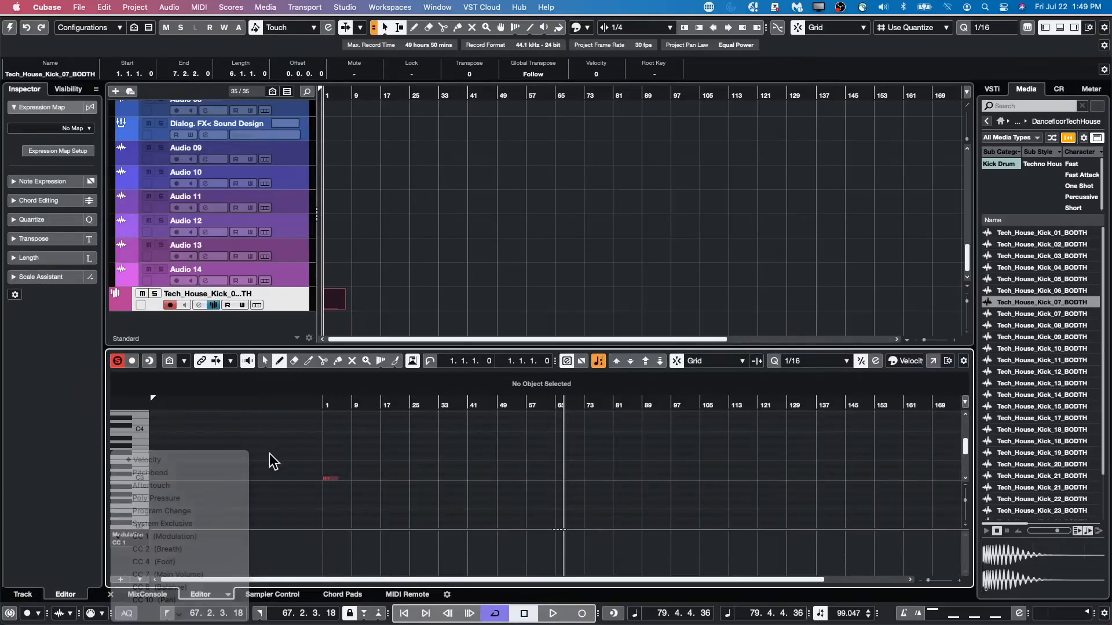
{"action": "left_click", "coordinate": [139, 580]}
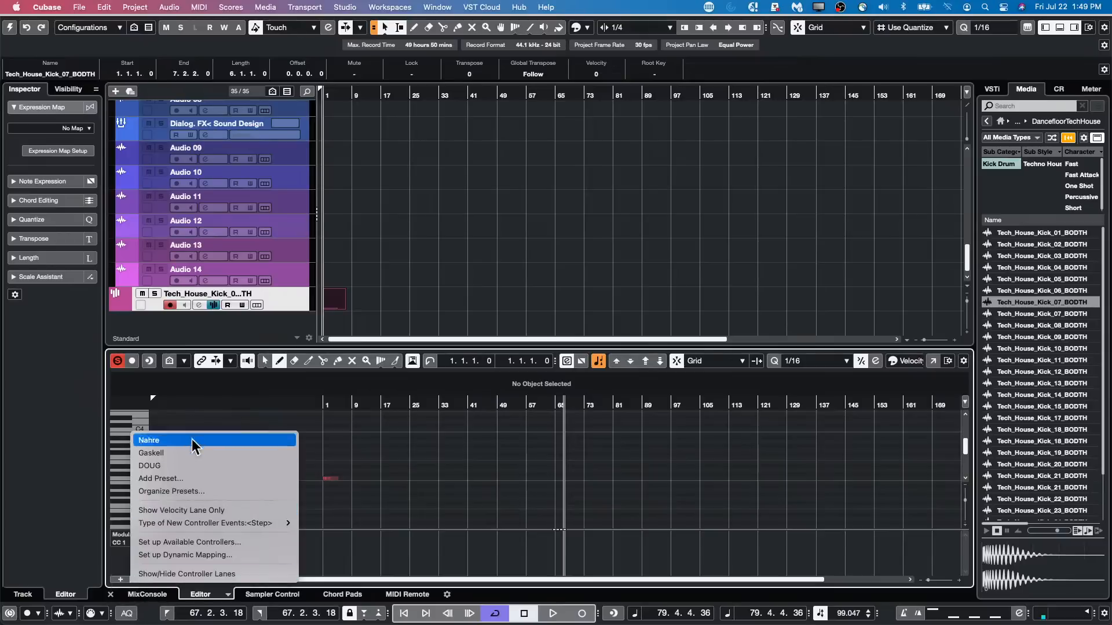
{"action": "left_click", "coordinate": [217, 508]}
{"action": "left_click_drag", "start_coordinate": [367, 347], "coordinate": [398, 273]}
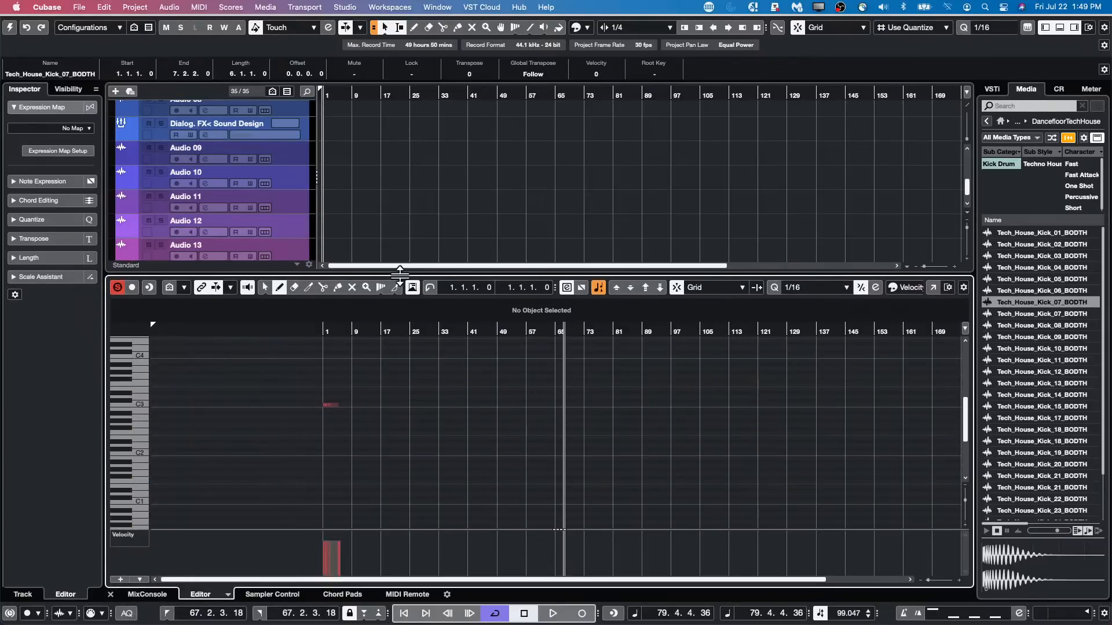
Lower the kick velocities at beat 3 of bar 1 and beat 2 of bar 2, and draw rising velocity ramps across bars 3 and 4.
{"action": "left_click_drag", "start_coordinate": [310, 331], "coordinate": [311, 366]}
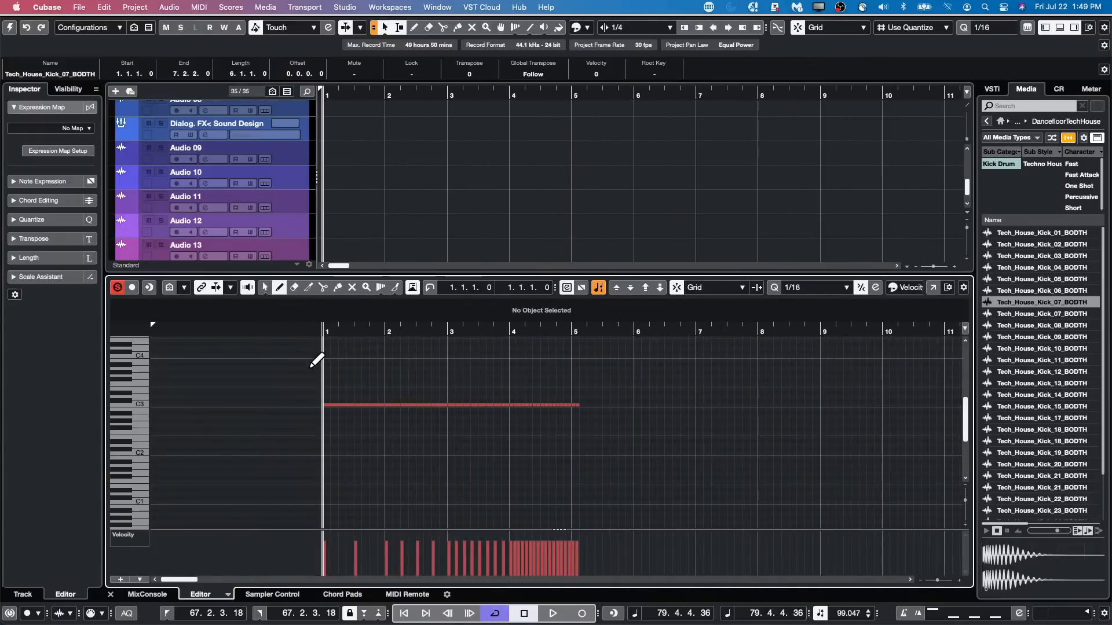
{"action": "left_click", "coordinate": [356, 555]}
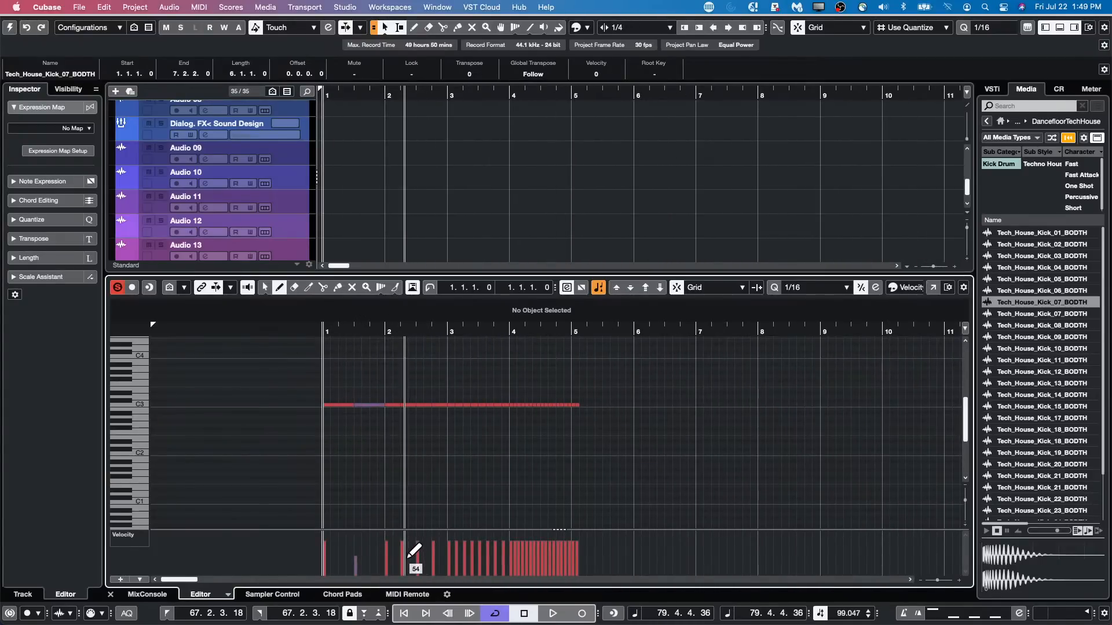
{"action": "left_click", "coordinate": [402, 561]}
{"action": "mouse_move", "coordinate": [451, 569]}
{"action": "left_mouse_down"}
{"action": "mouse_move", "coordinate": [507, 541]}
{"action": "mouse_move", "coordinate": [514, 570]}
{"action": "mouse_move", "coordinate": [588, 503]}
{"action": "left_mouse_up"}
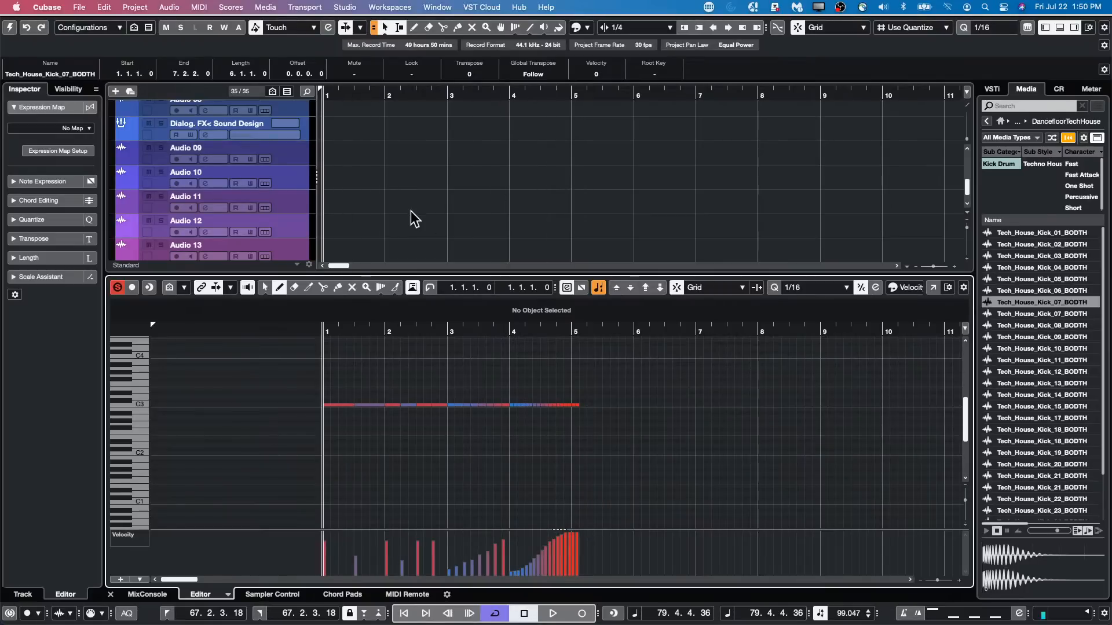
Select the Tech_House_Kick_07_BODTH part in the project and look for the Render in Place commands.
{"action": "scroll", "coordinate": [411, 210], "scroll_direction": "down", "scroll_amount": 3}
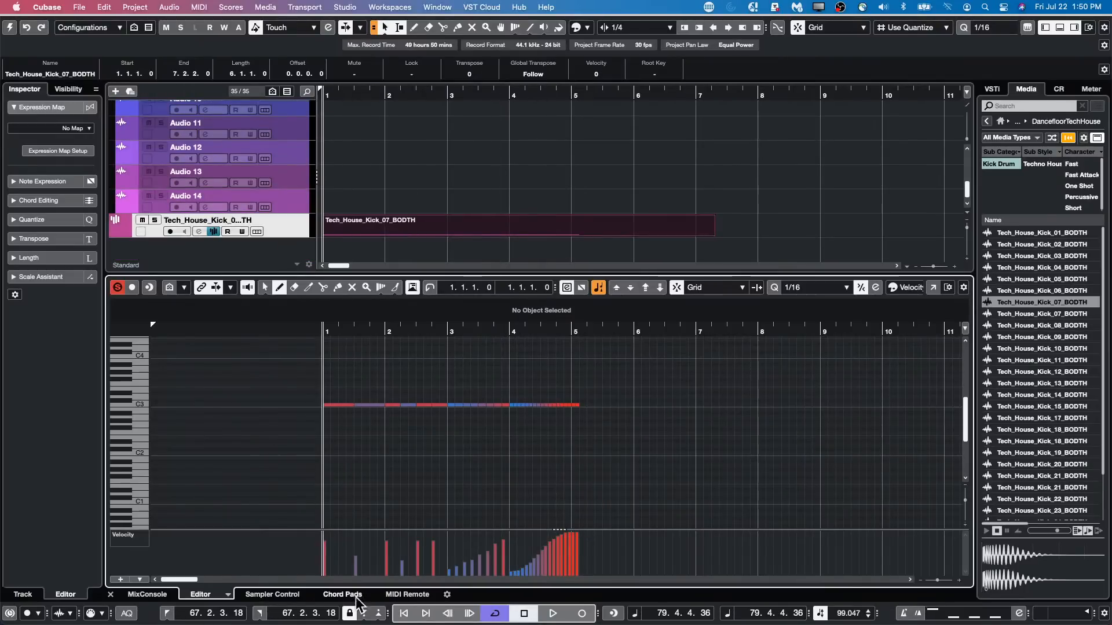
{"action": "left_click", "coordinate": [421, 240]}
{"action": "left_click", "coordinate": [407, 221]}
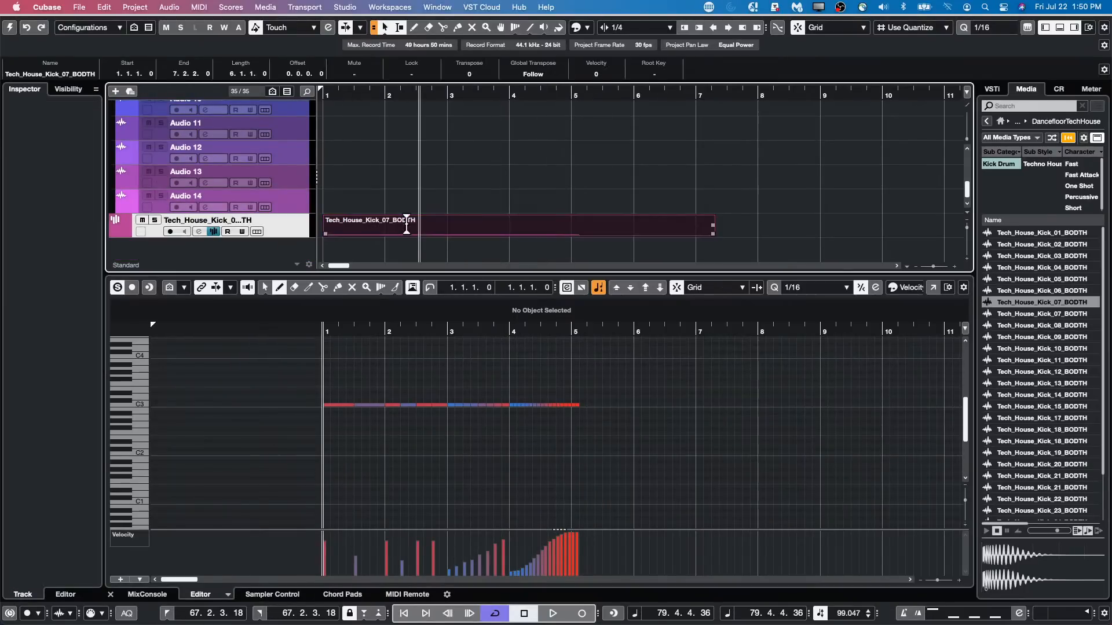
{"action": "left_click", "coordinate": [76, 8]}
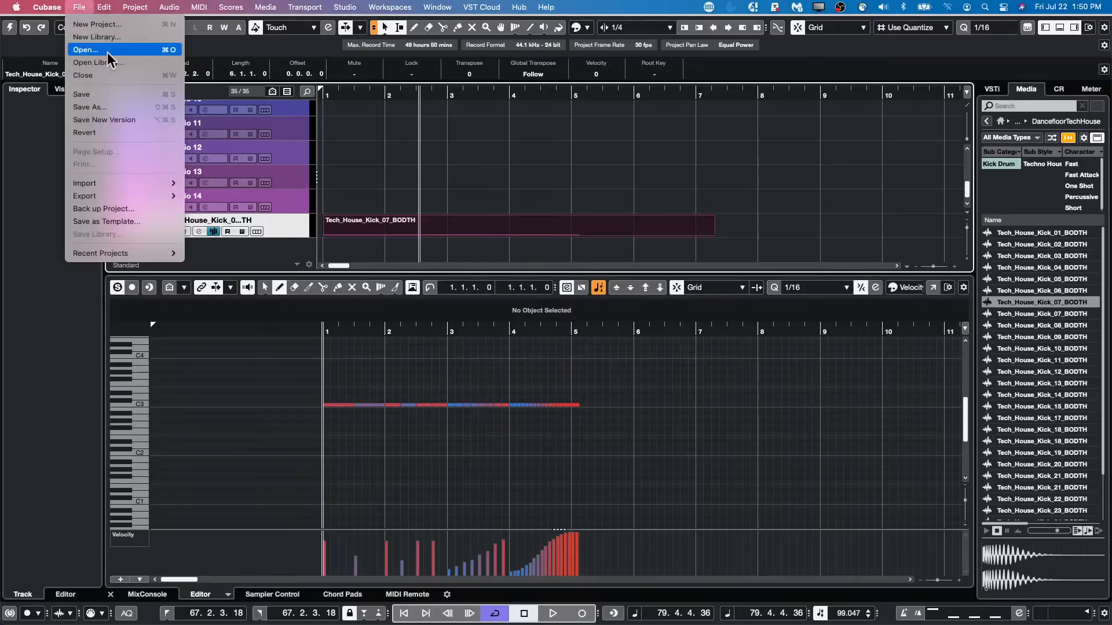
{"action": "mouse_move", "coordinate": [173, 7]}
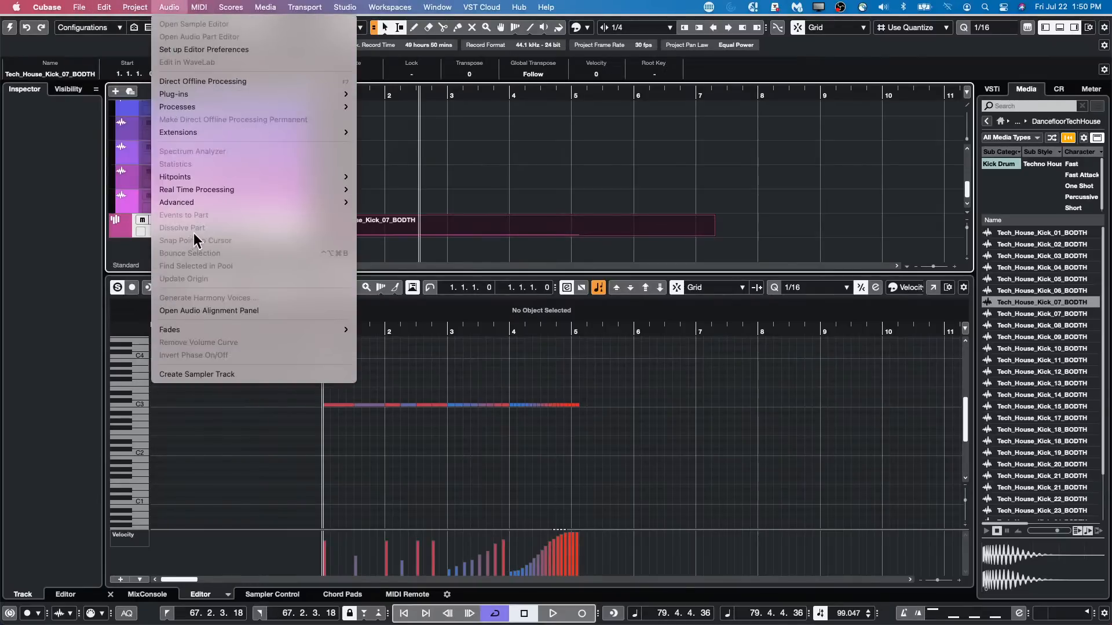
{"action": "mouse_move", "coordinate": [225, 7]}
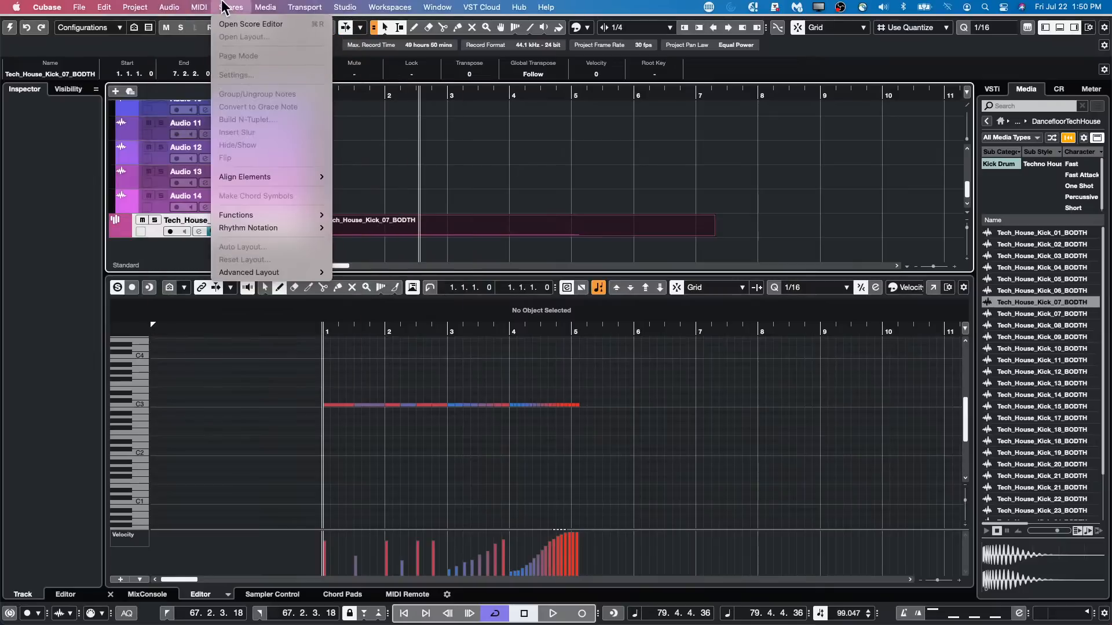
{"action": "mouse_move", "coordinate": [104, 7]}
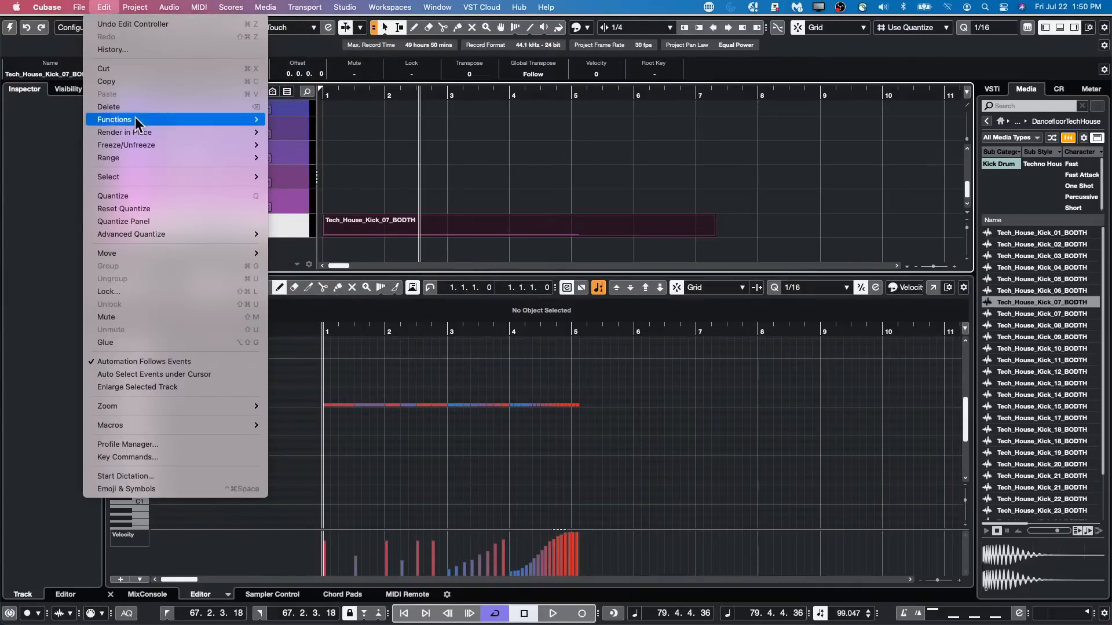
{"action": "mouse_move", "coordinate": [172, 138]}
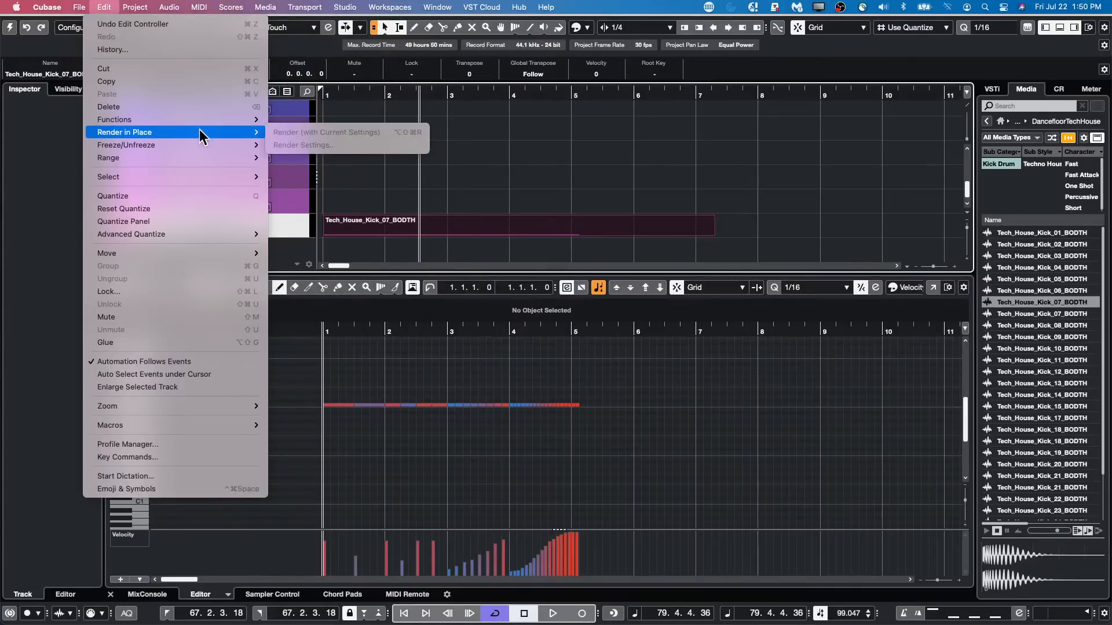
{"action": "left_click", "coordinate": [470, 200]}
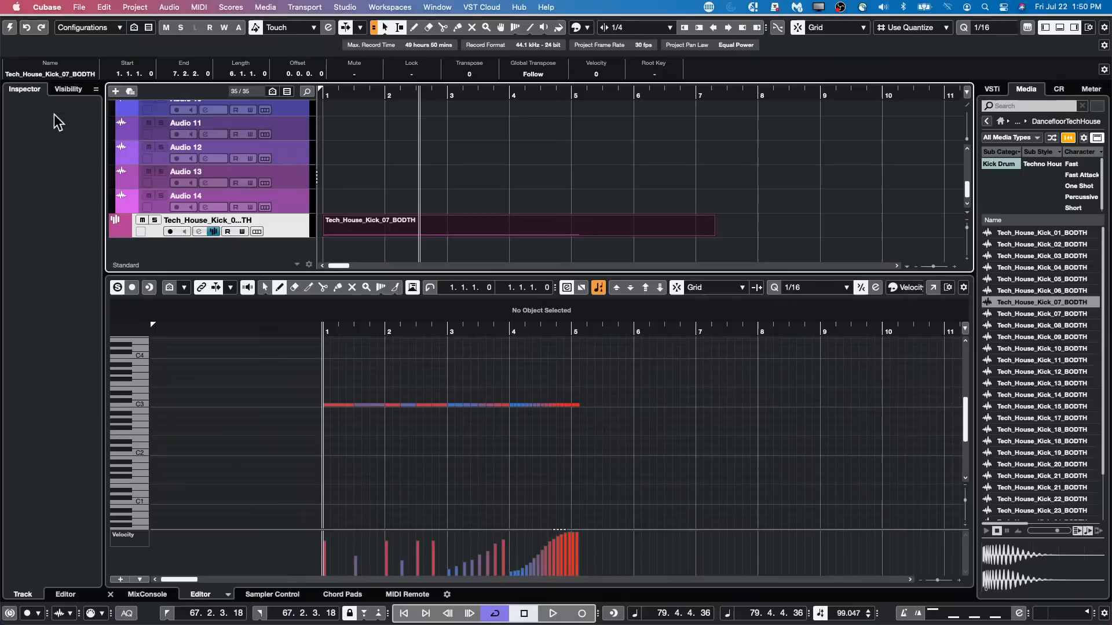
Activate the project and reopen the Tech_House_Kick_07_BODTH part in the Key Editor.
{"action": "left_click", "coordinate": [9, 28]}
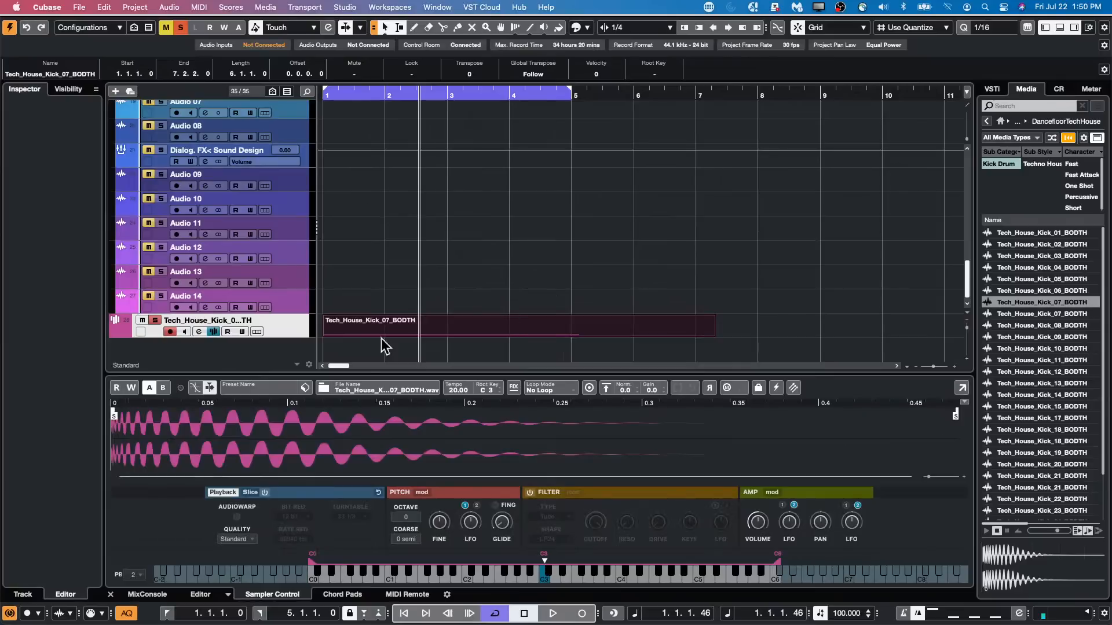
{"action": "double_click", "coordinate": [486, 333]}
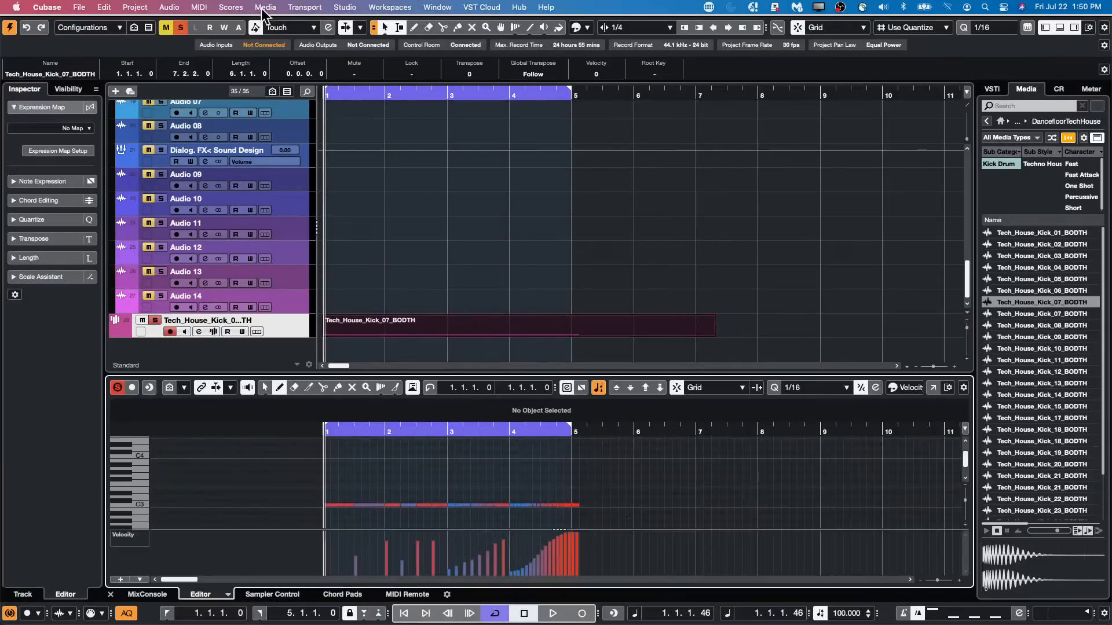
Render the Tech_House_Kick_07_BODTH part in place with the current settings.
{"action": "left_click", "coordinate": [199, 6]}
{"action": "mouse_move", "coordinate": [104, 7]}
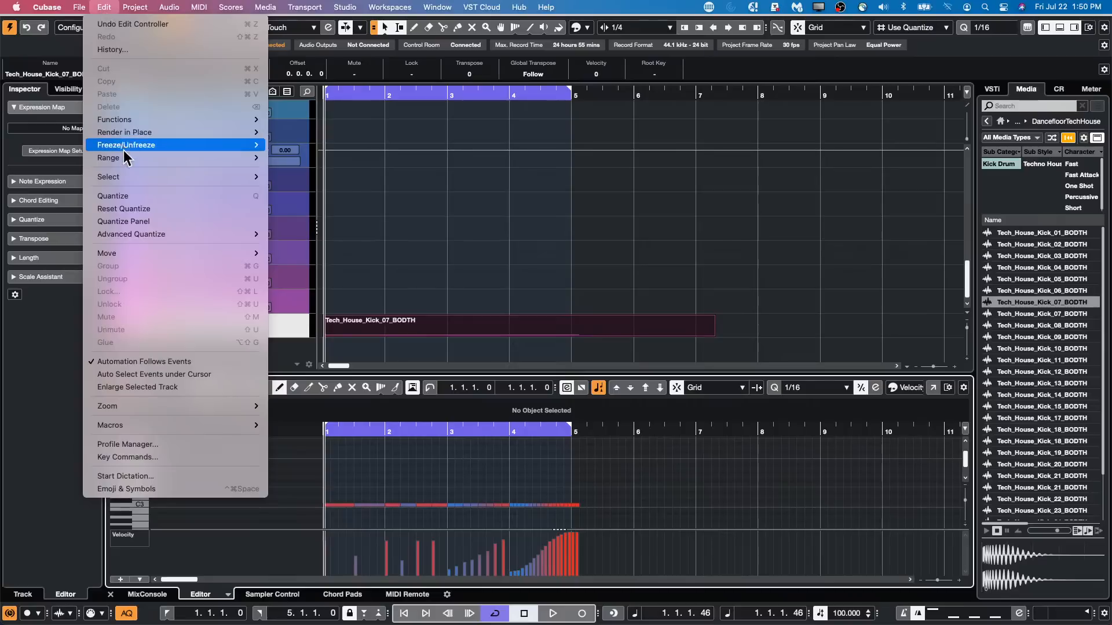
{"action": "mouse_move", "coordinate": [133, 135]}
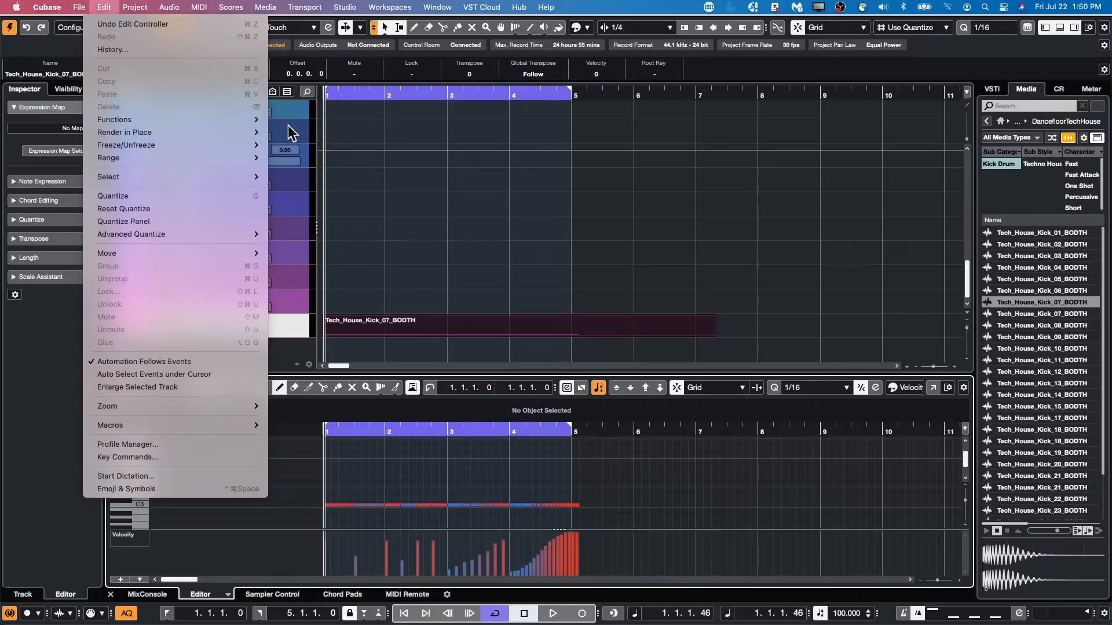
{"action": "mouse_move", "coordinate": [255, 132]}
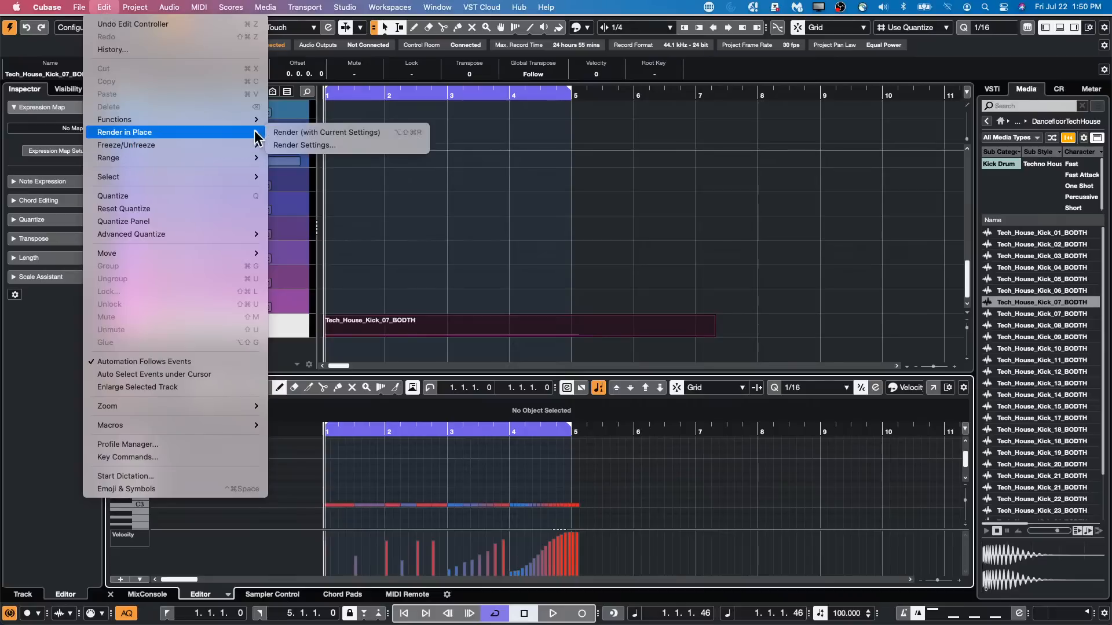
{"action": "left_click", "coordinate": [344, 132]}
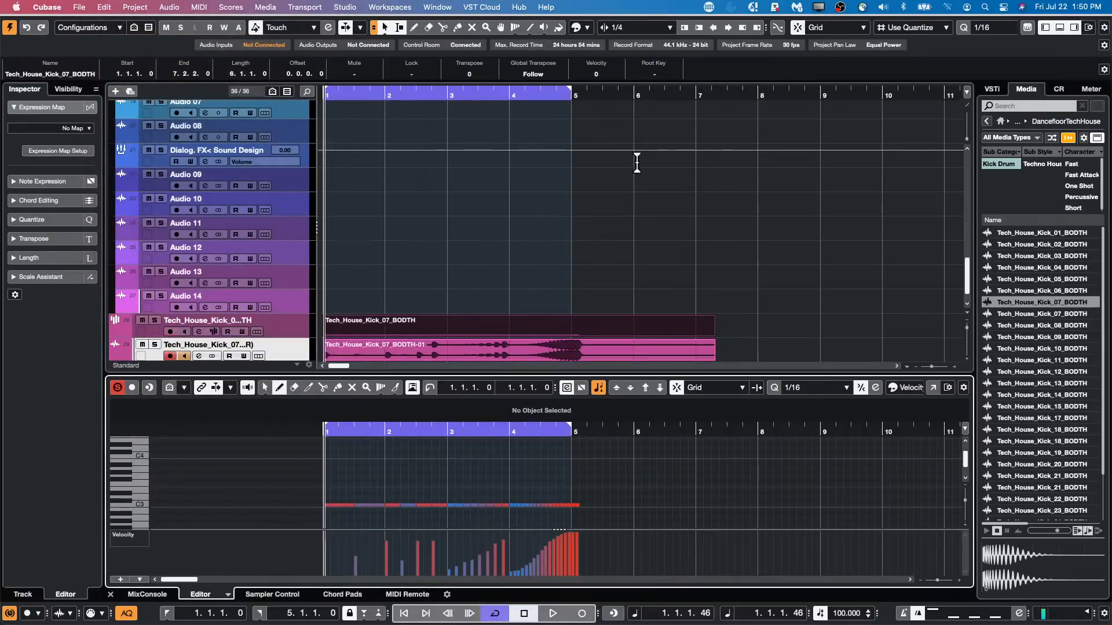
Open the rendered kick audio in the Sample Editor and set its hitpoint threshold to 6%.
{"action": "scroll", "coordinate": [527, 215], "scroll_direction": "down", "scroll_amount": 1}
{"action": "left_click", "coordinate": [417, 327]}
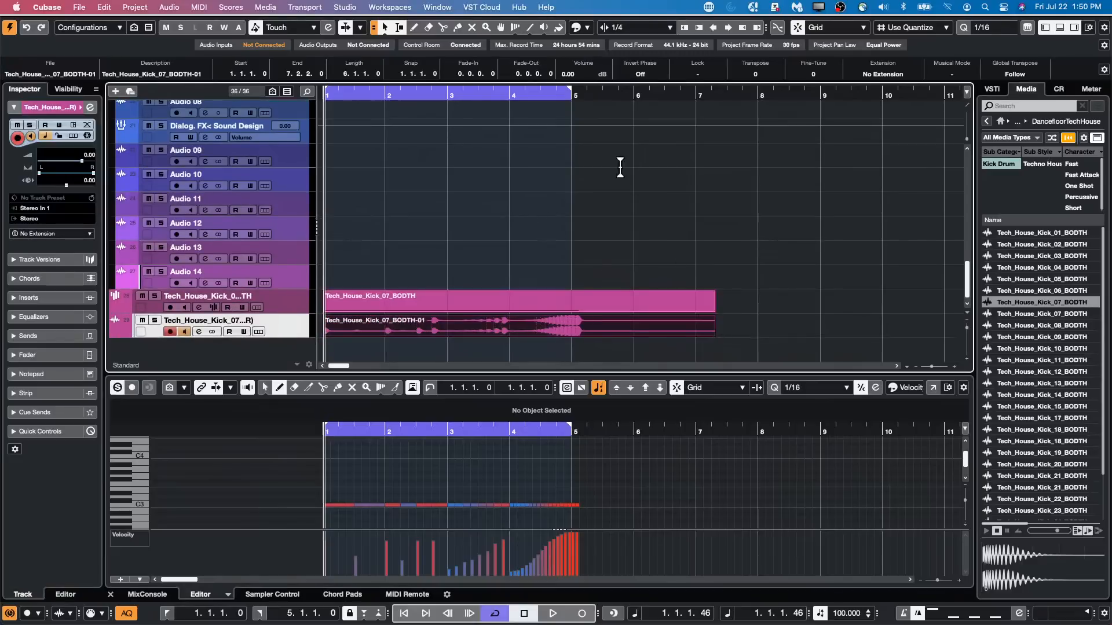
{"action": "left_click", "coordinate": [104, 7]}
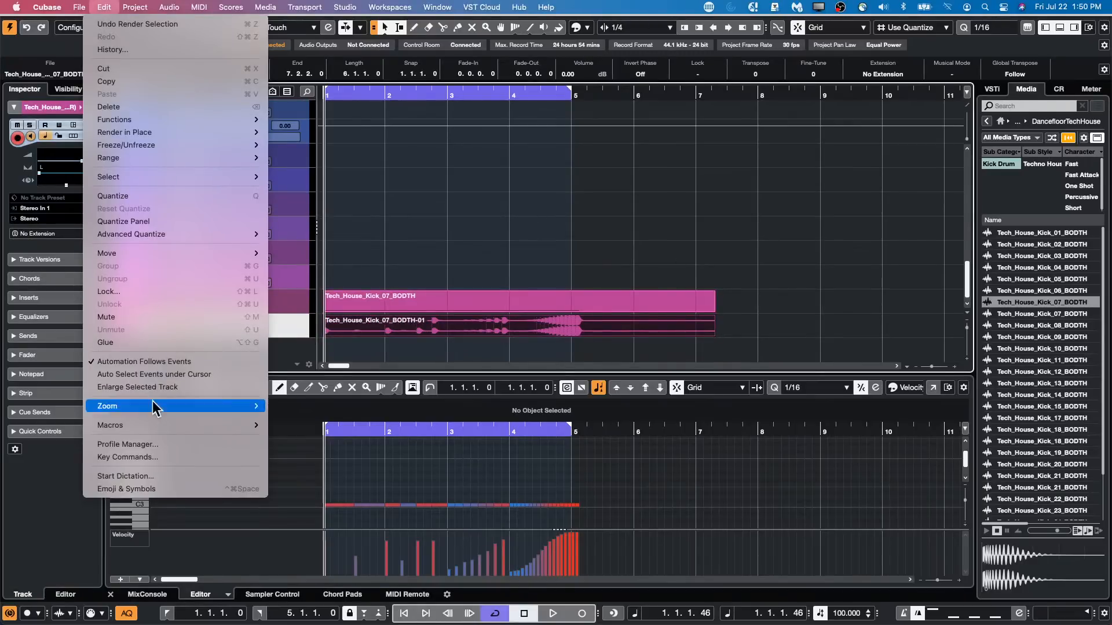
{"action": "left_click", "coordinate": [611, 313]}
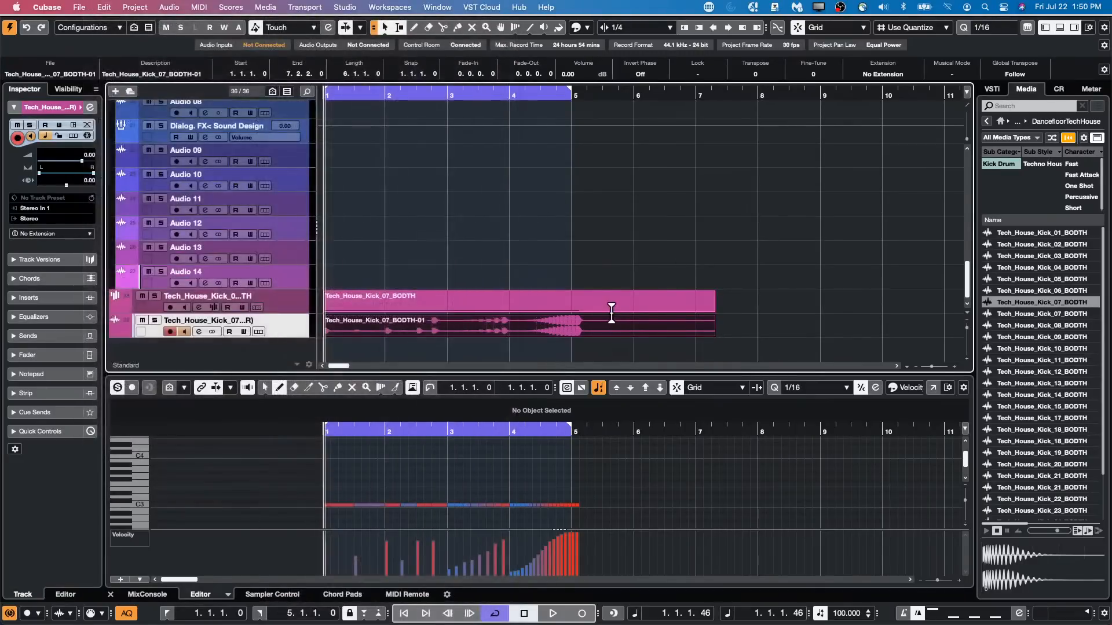
{"action": "double_click", "coordinate": [551, 326]}
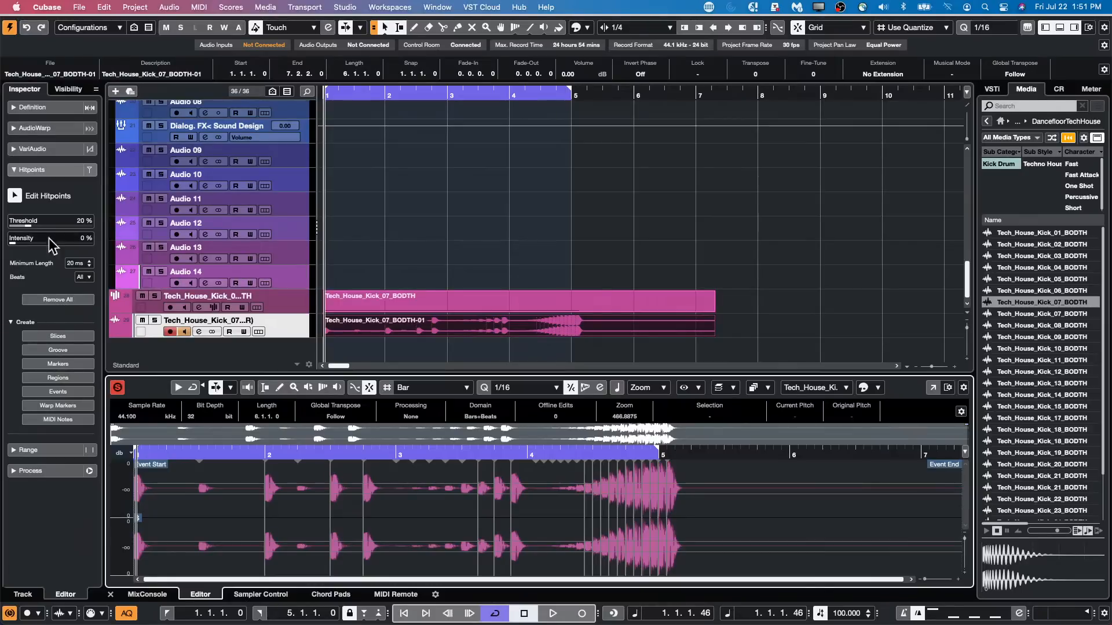
{"action": "left_click_drag", "start_coordinate": [36, 229], "coordinate": [17, 228]}
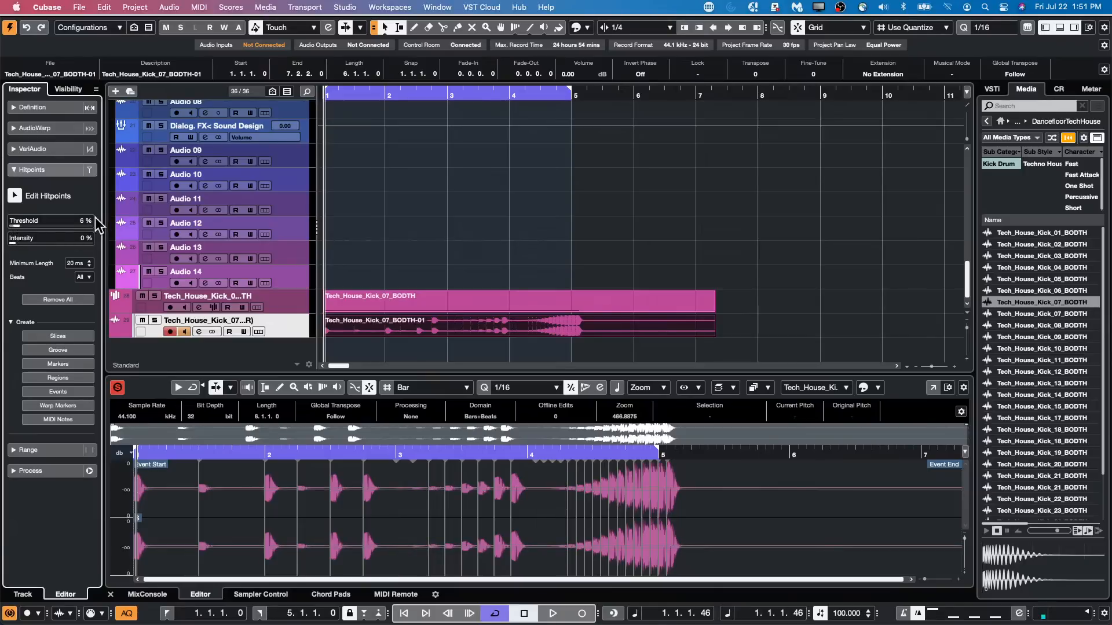
Convert the hitpoints to MIDI notes on a new MIDI track with Dynamic Velocity, pitch C1 and length 1/8.
{"action": "left_click", "coordinate": [45, 421]}
{"action": "left_click", "coordinate": [565, 168]}
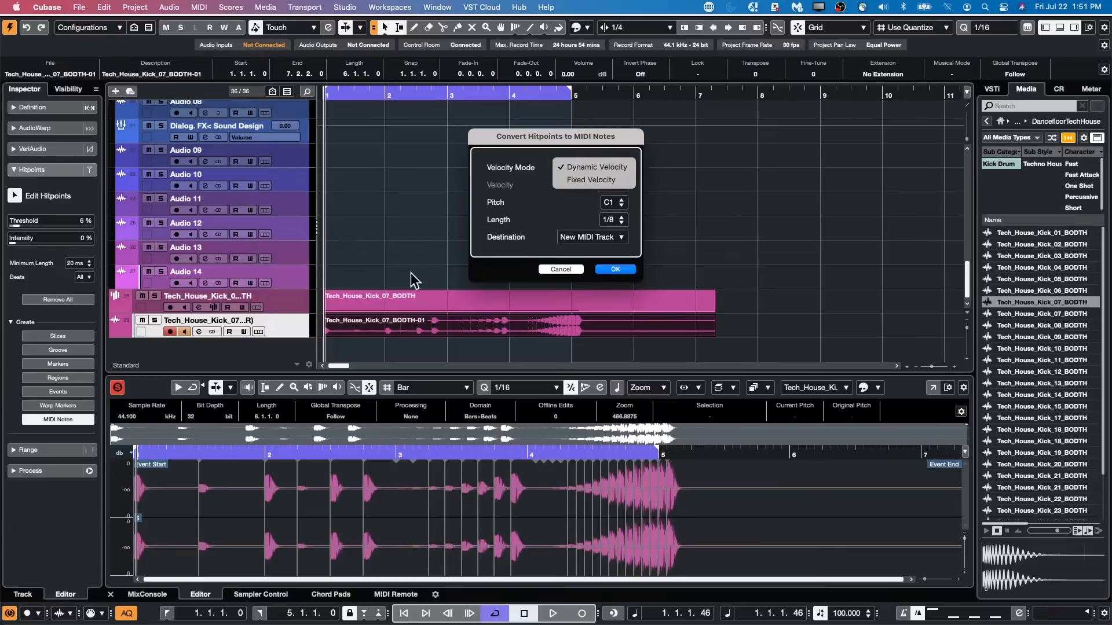
{"action": "left_click", "coordinate": [596, 169]}
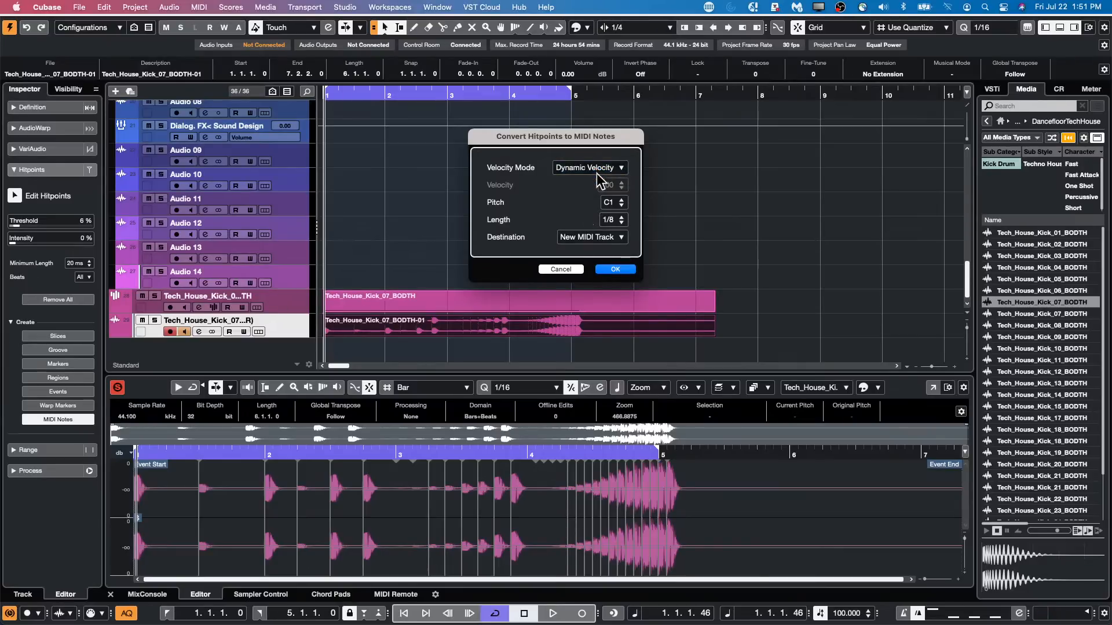
{"action": "left_click", "coordinate": [614, 269]}
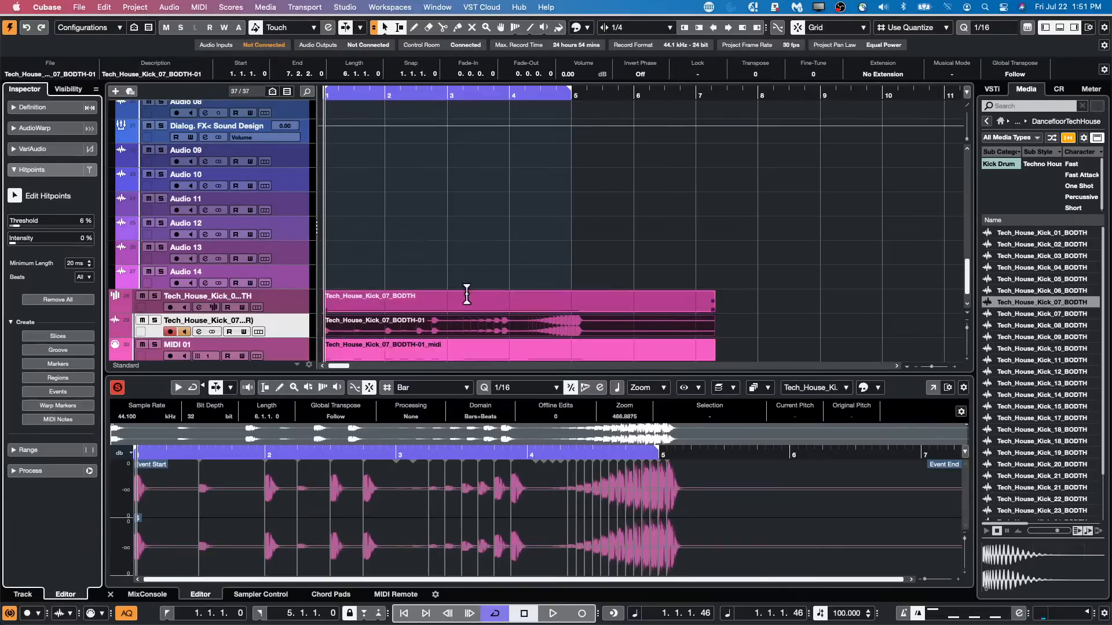
Compare the note velocities of the MIDI part made from hitpoints with those of the original kick part.
{"action": "left_click", "coordinate": [450, 353]}
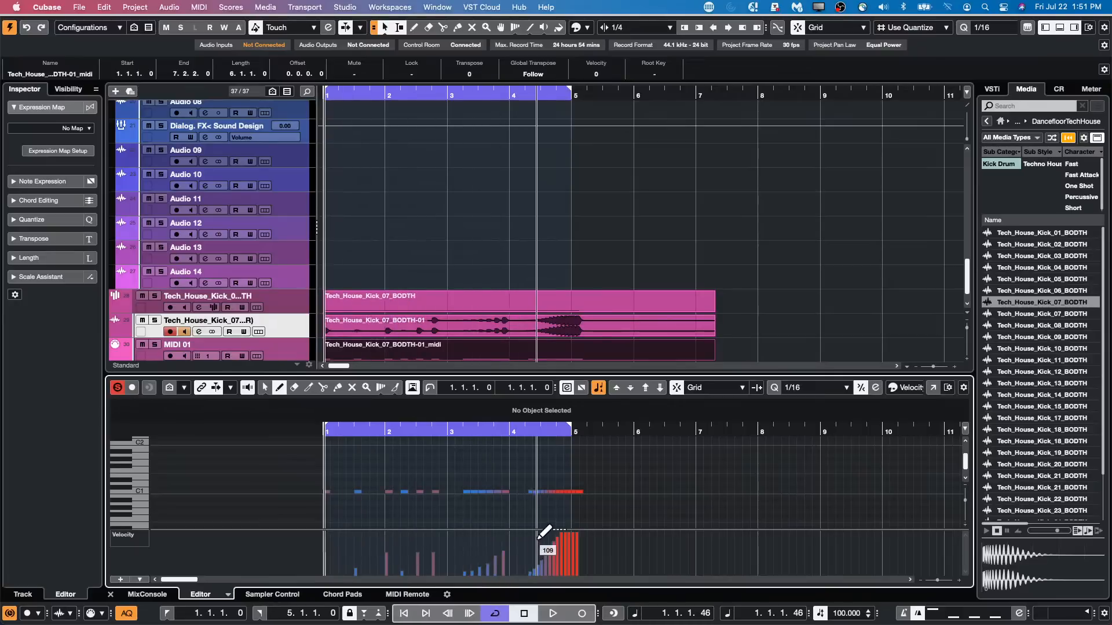
{"action": "left_click", "coordinate": [461, 311]}
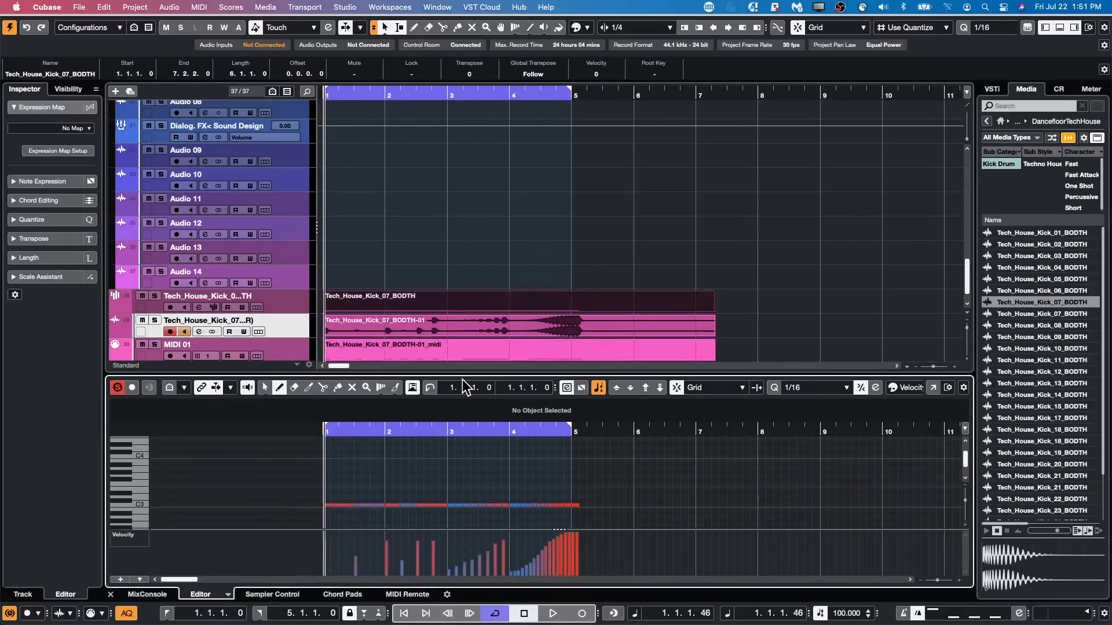
{"action": "left_click", "coordinate": [464, 353]}
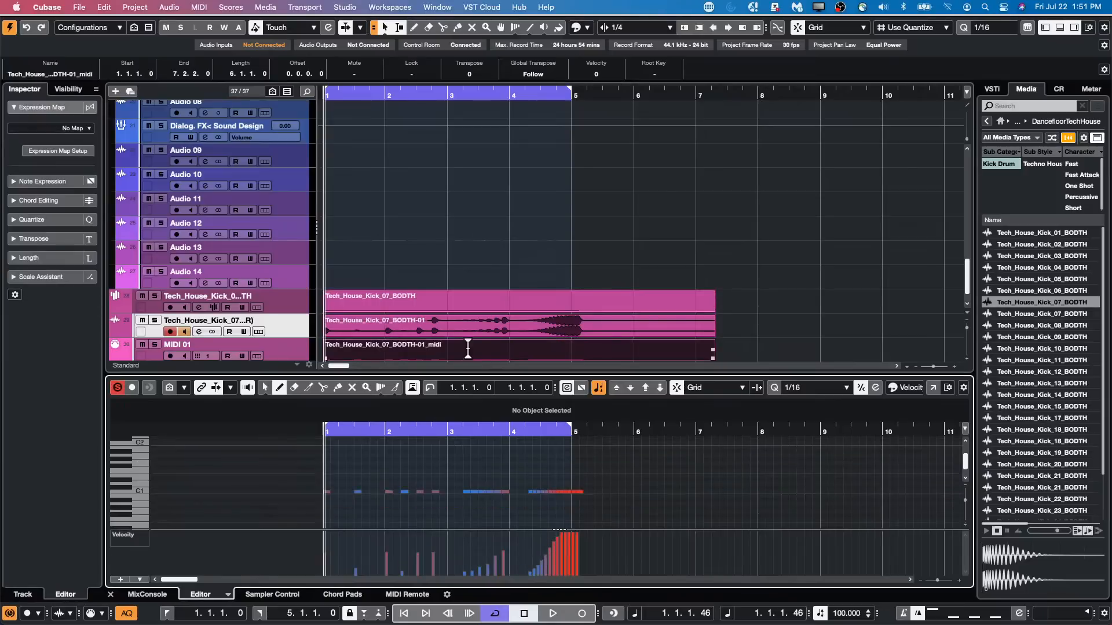
{"action": "left_click", "coordinate": [483, 300]}
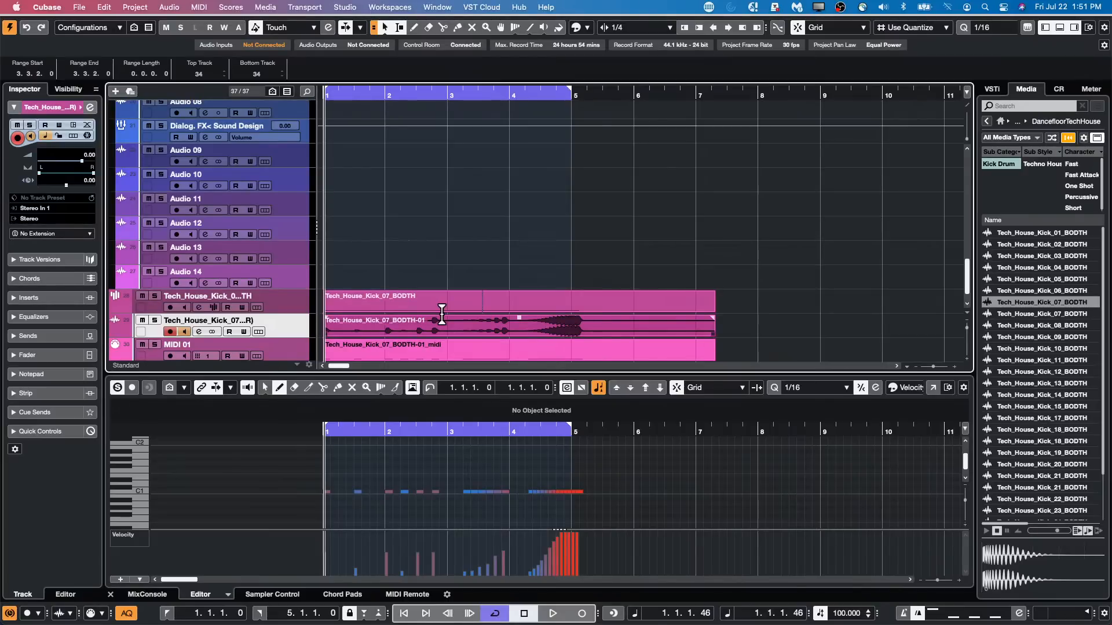
Reopen the rendered kick in the Sample Editor and convert its hitpoints again to Dynamic Velocity notes on another new MIDI track.
{"action": "left_click", "coordinate": [467, 328]}
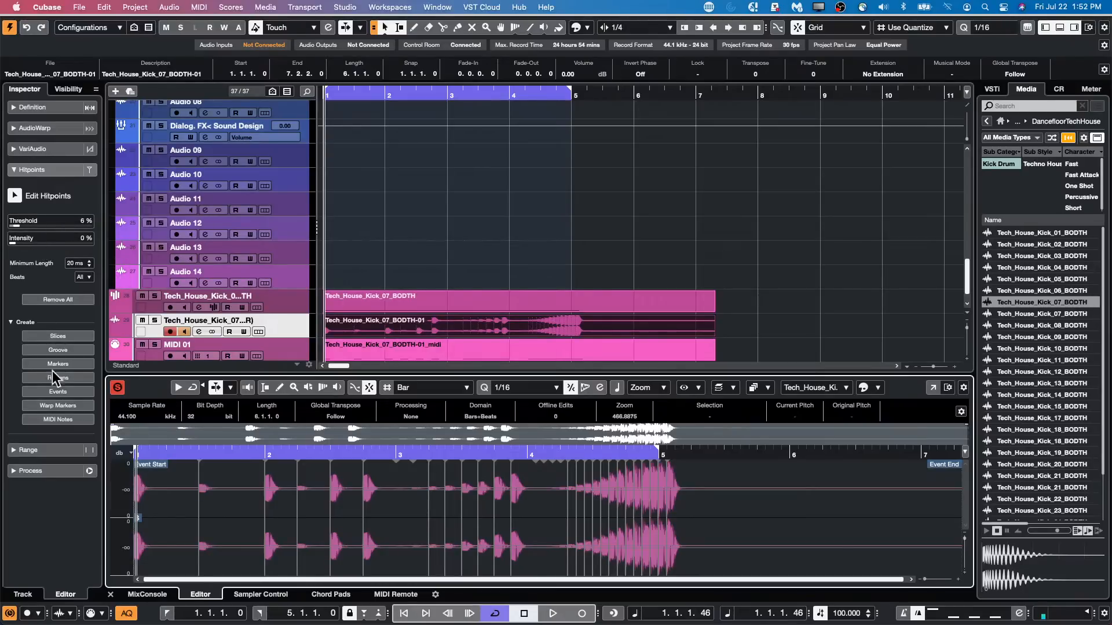
{"action": "left_click", "coordinate": [17, 226]}
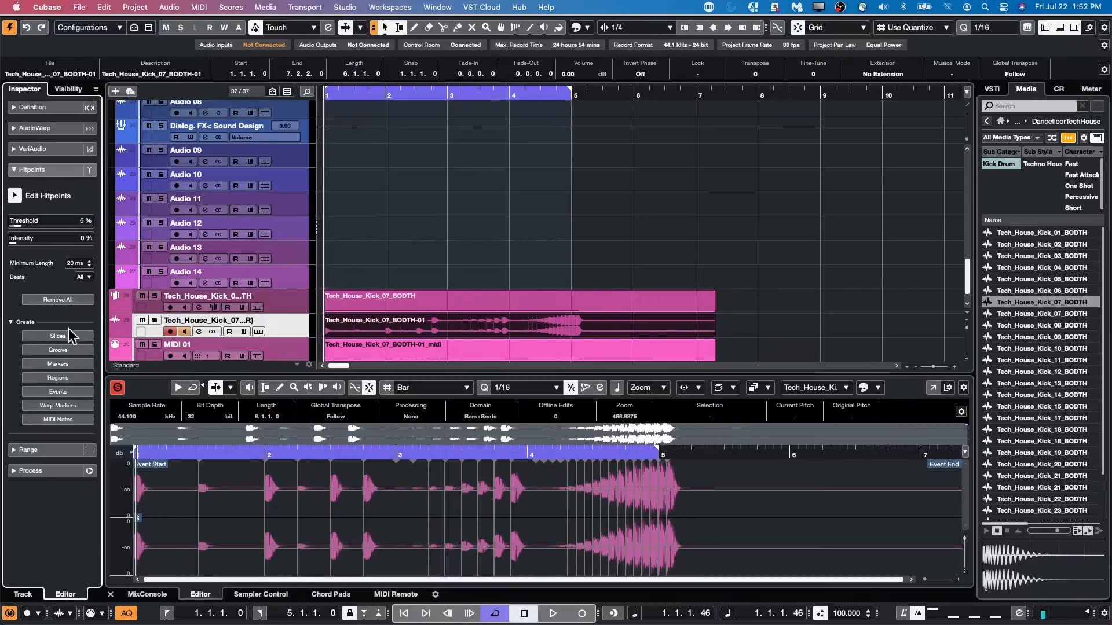
{"action": "left_click", "coordinate": [66, 420]}
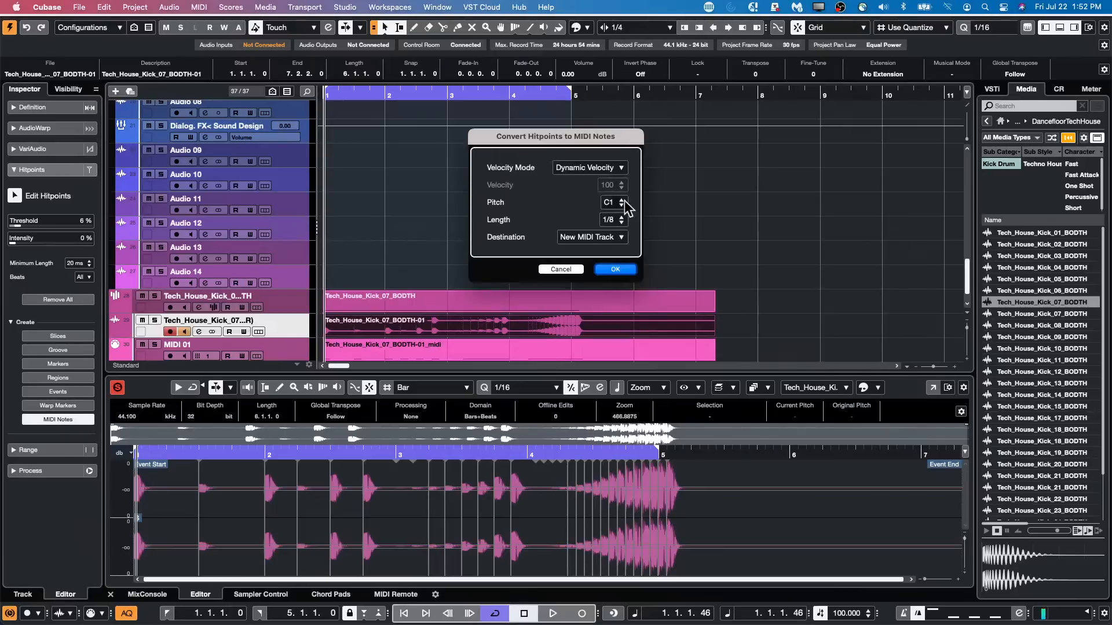
{"action": "left_click", "coordinate": [608, 169]}
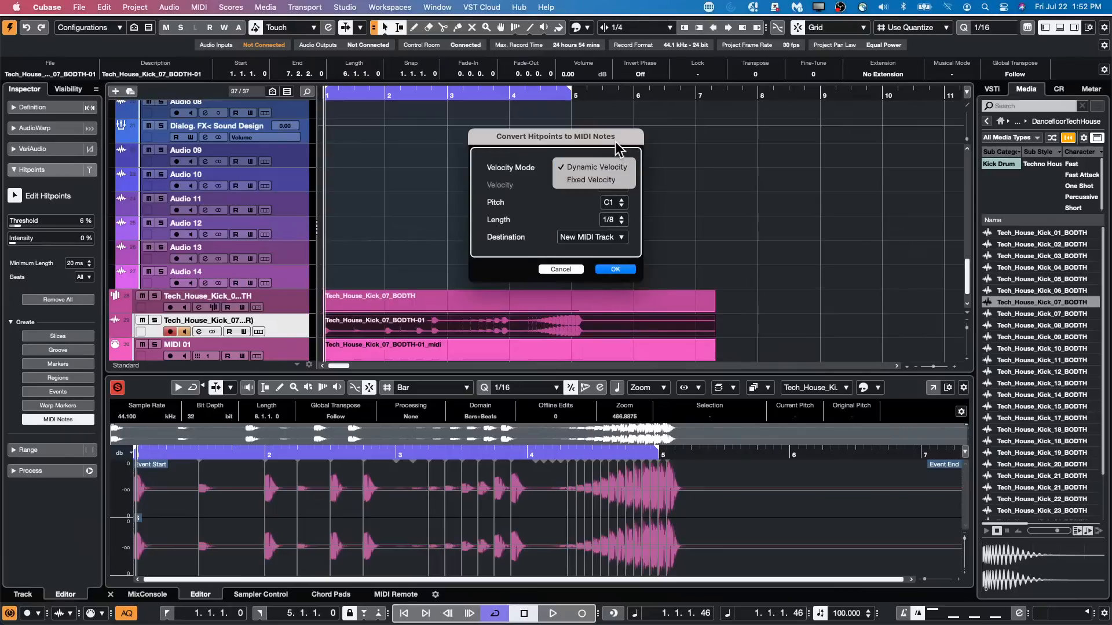
{"action": "left_click", "coordinate": [620, 149]}
{"action": "left_click", "coordinate": [622, 268]}
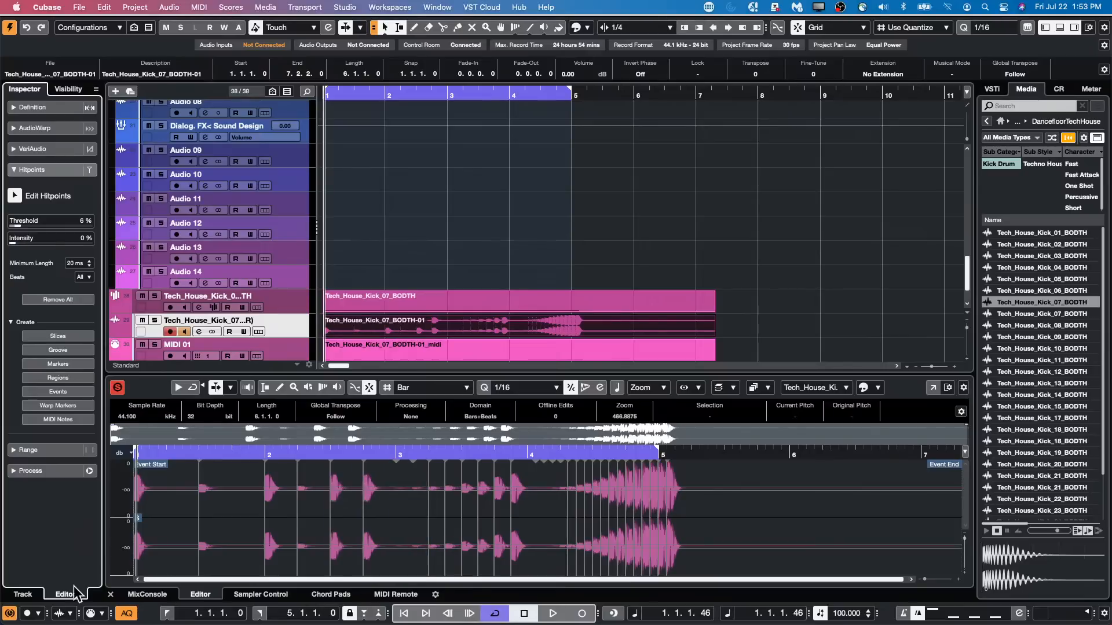
Open the recent project Amos Moses - GO.cpr and play it briefly to examine the meters on the colored MixConsole channels.
{"action": "left_click", "coordinate": [147, 594]}
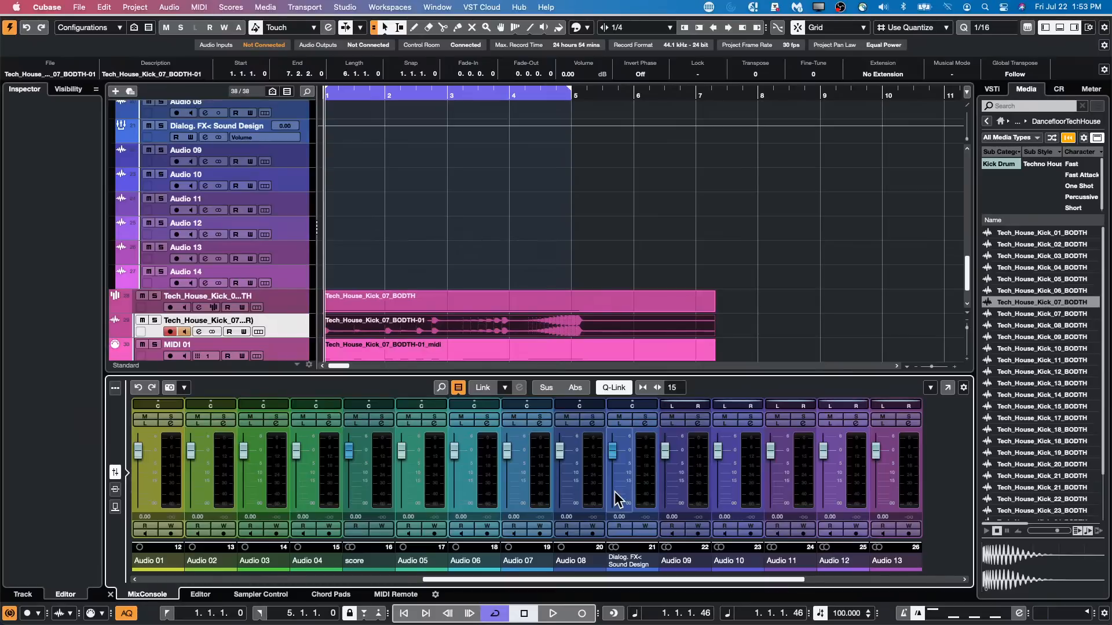
{"action": "left_click", "coordinate": [79, 8]}
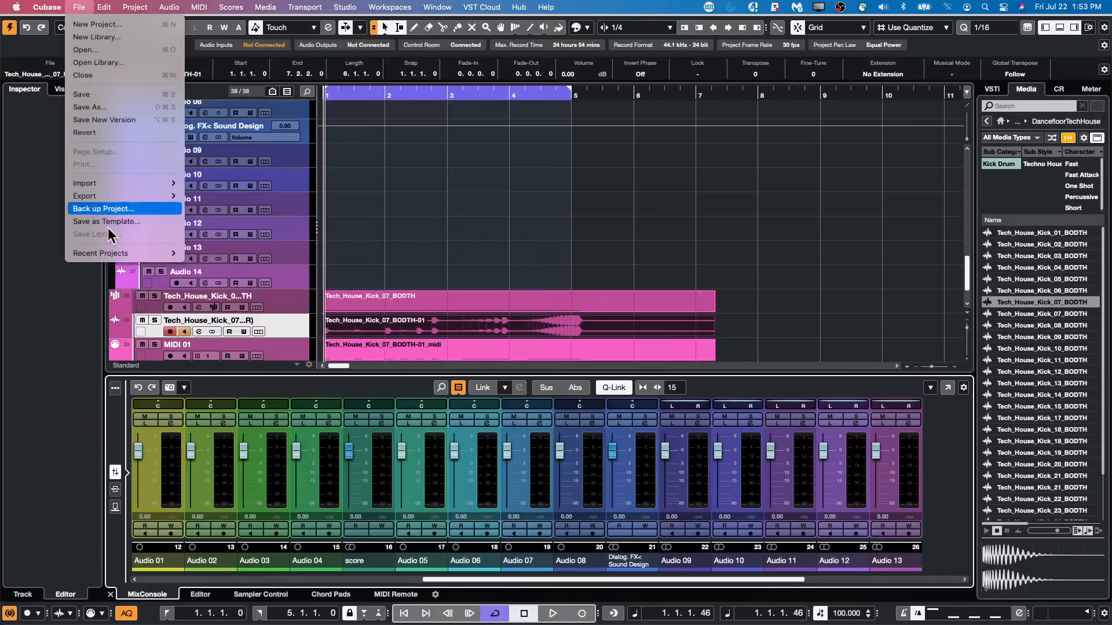
{"action": "mouse_move", "coordinate": [110, 253]}
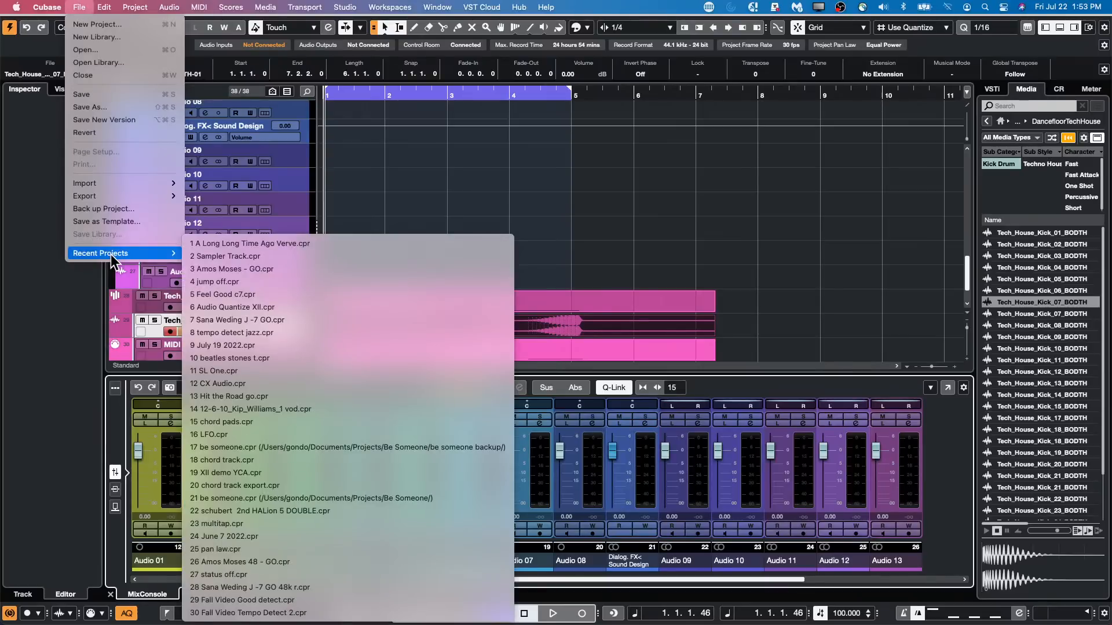
{"action": "left_click", "coordinate": [213, 269]}
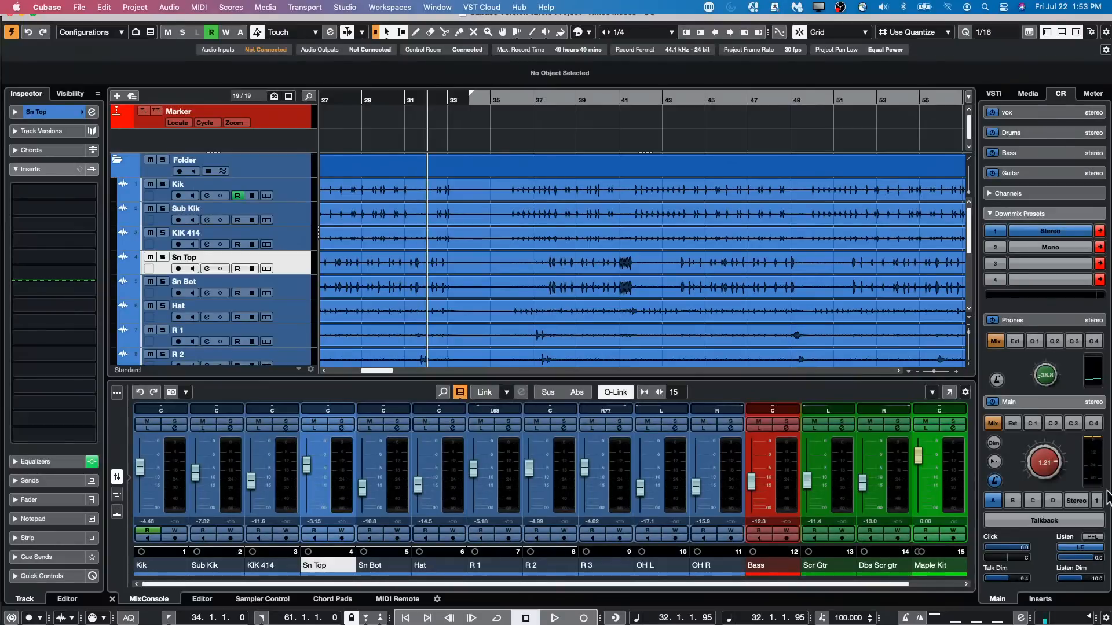
{"action": "key", "text": "space"}
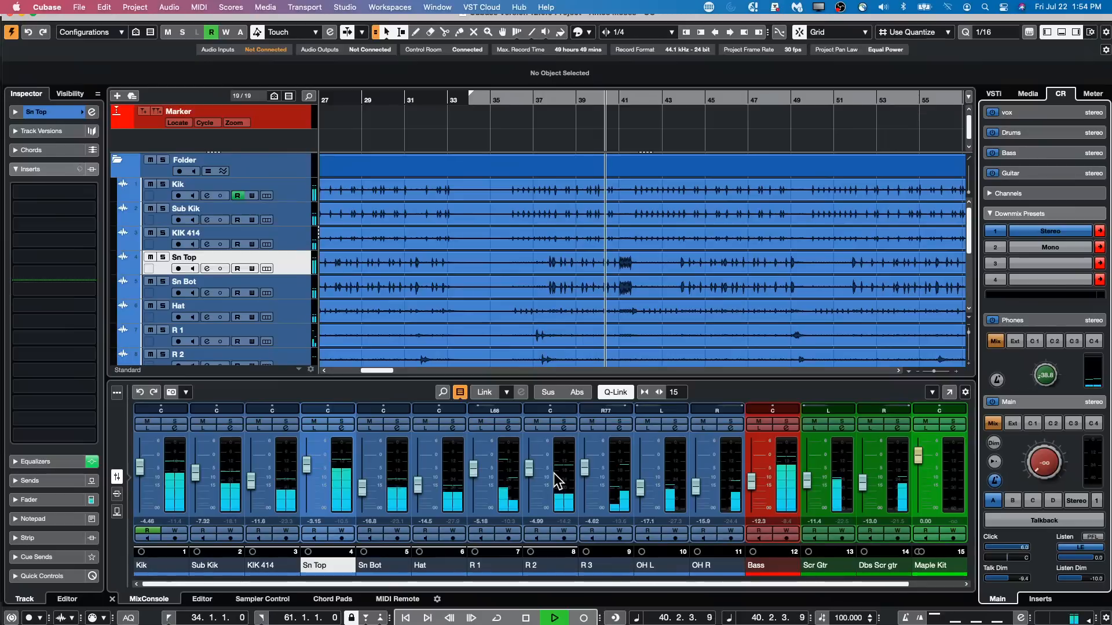
{"action": "key", "text": "space"}
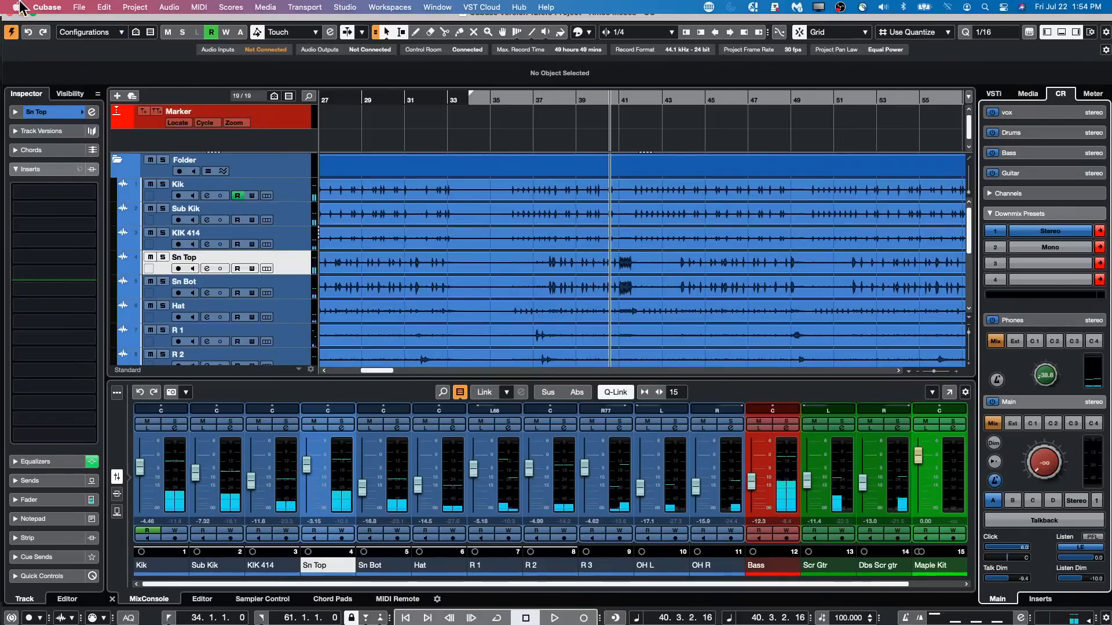
Turn off colorizing of MixConsole channels in the Track & MixConsole Channel Colors preferences, and play the project to check the meters.
{"action": "left_click", "coordinate": [122, 7]}
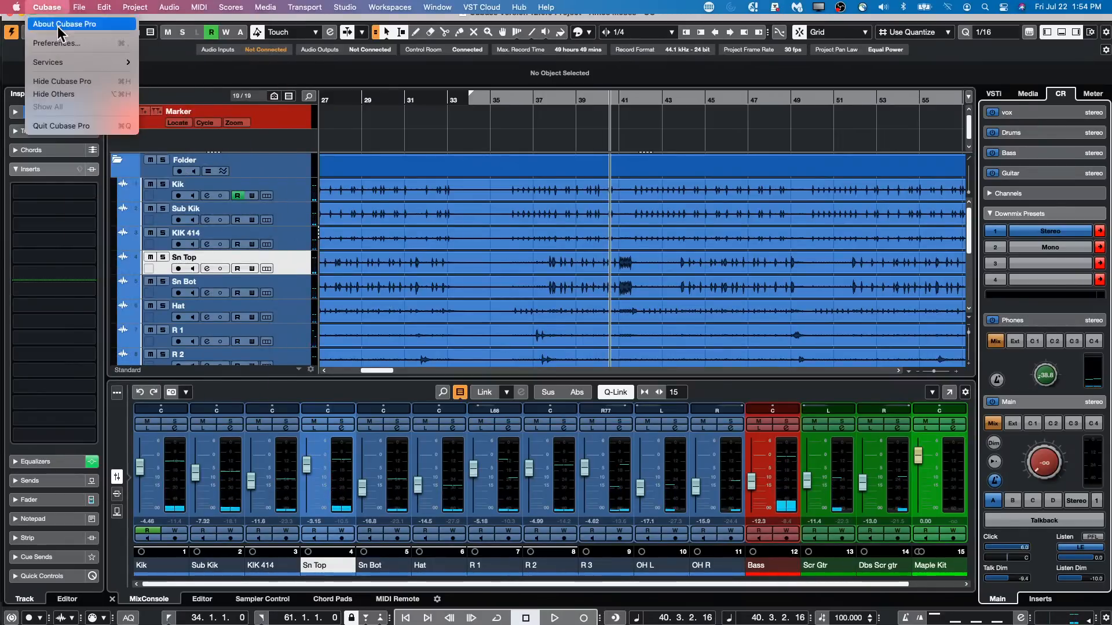
{"action": "left_click", "coordinate": [59, 54]}
{"action": "left_click", "coordinate": [56, 6]}
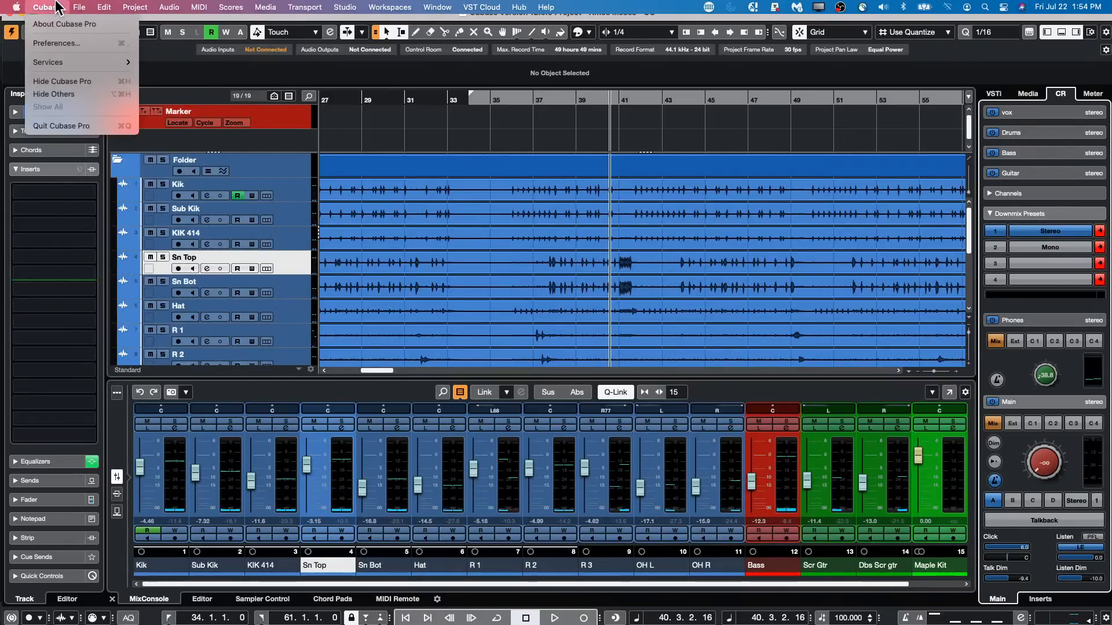
{"action": "left_click", "coordinate": [59, 44]}
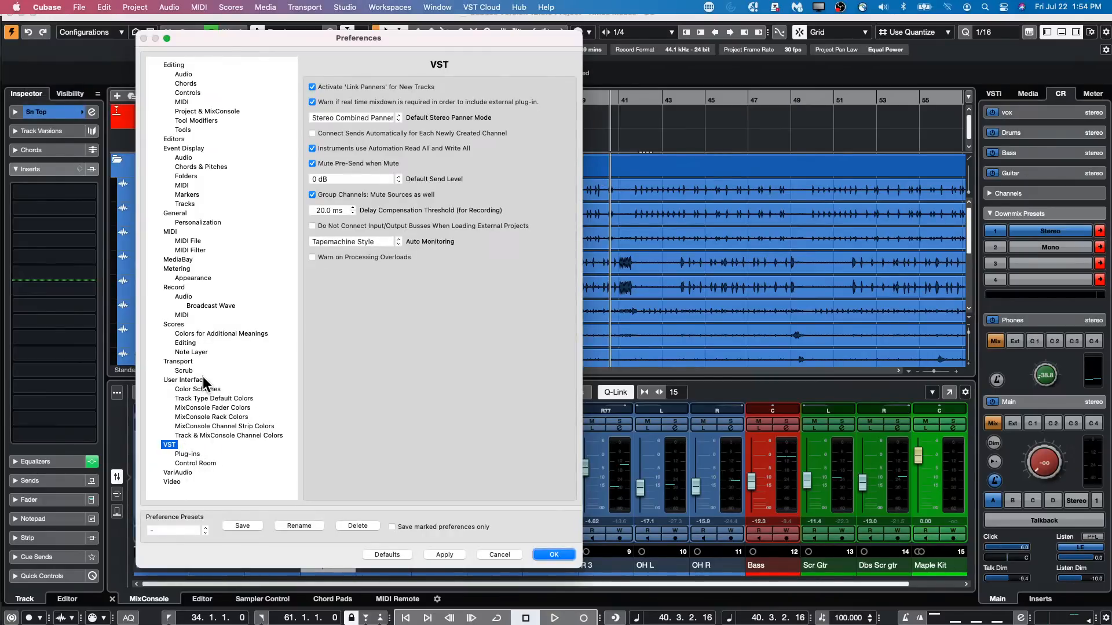
{"action": "left_click", "coordinate": [222, 435]}
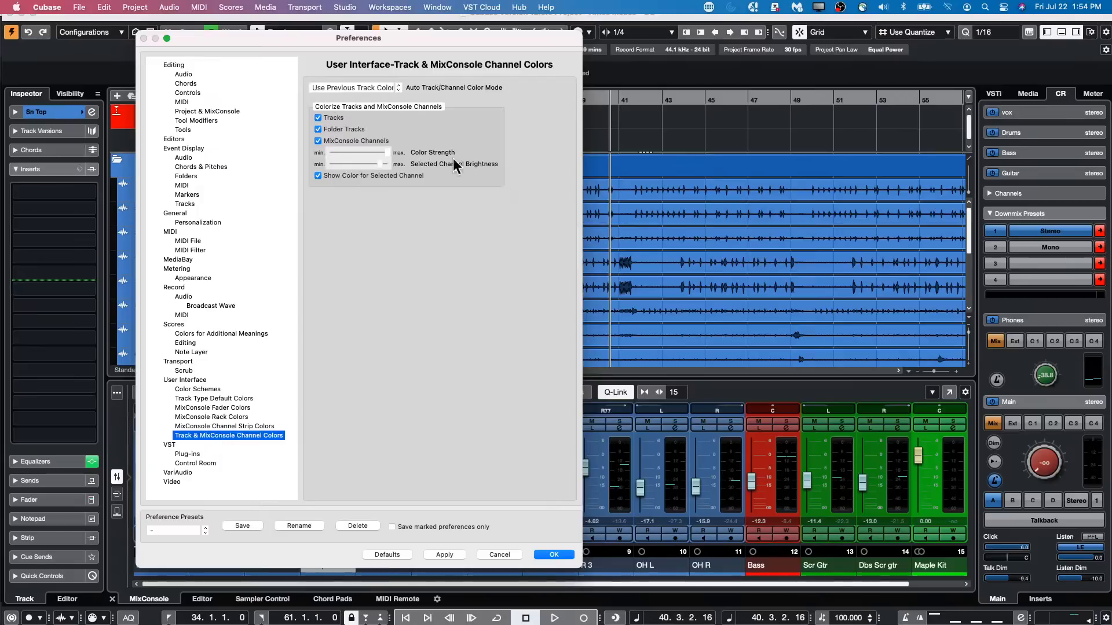
{"action": "left_click", "coordinate": [317, 142]}
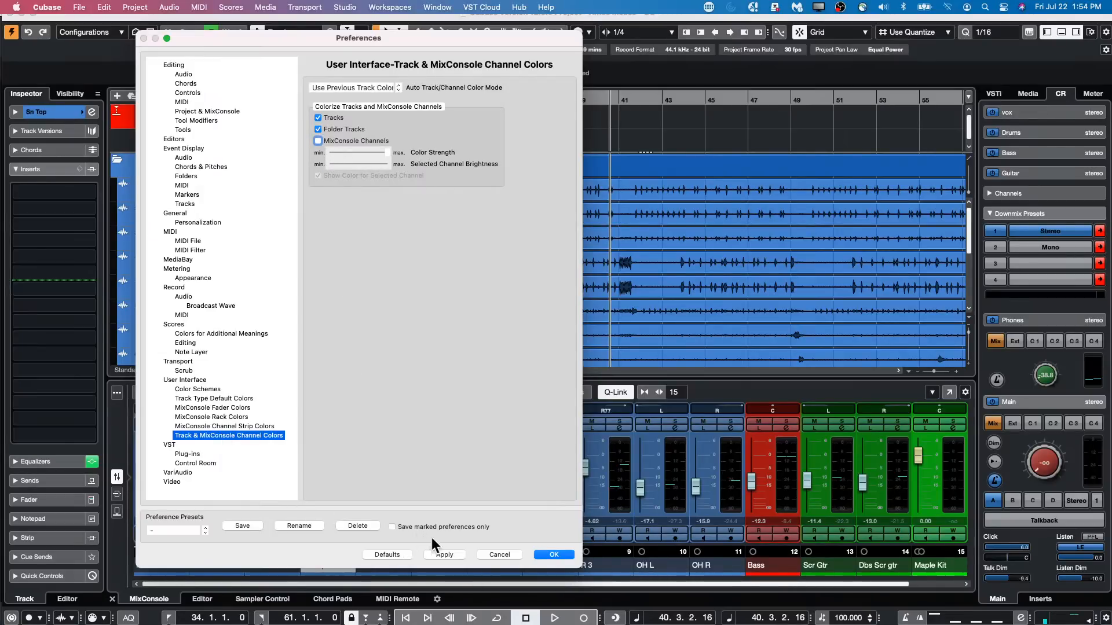
{"action": "left_click", "coordinate": [436, 552]}
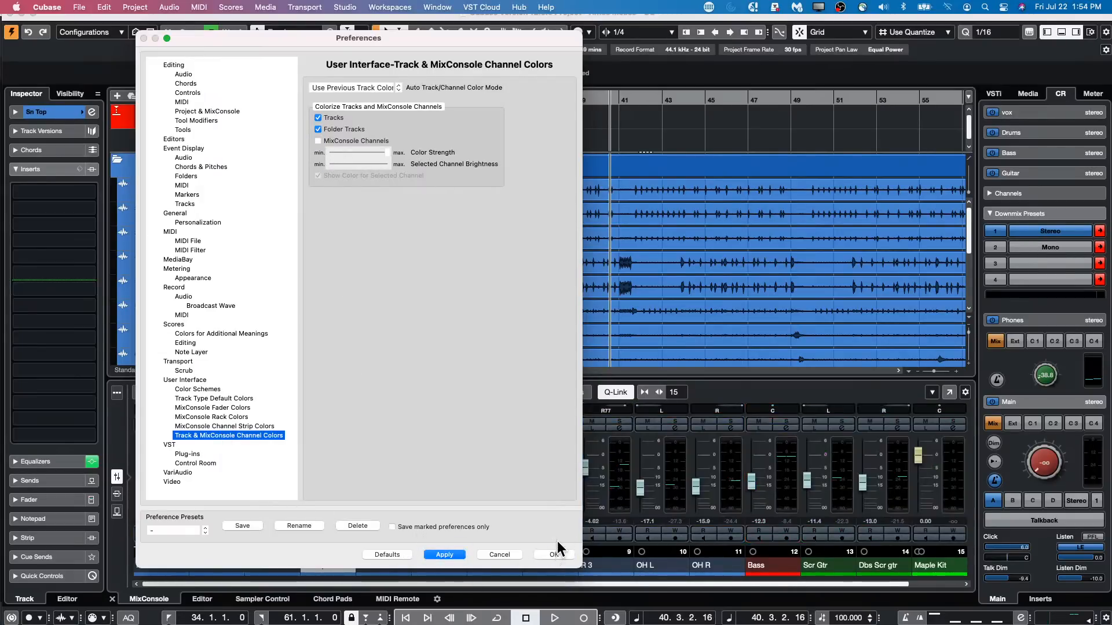
{"action": "left_click", "coordinate": [550, 554]}
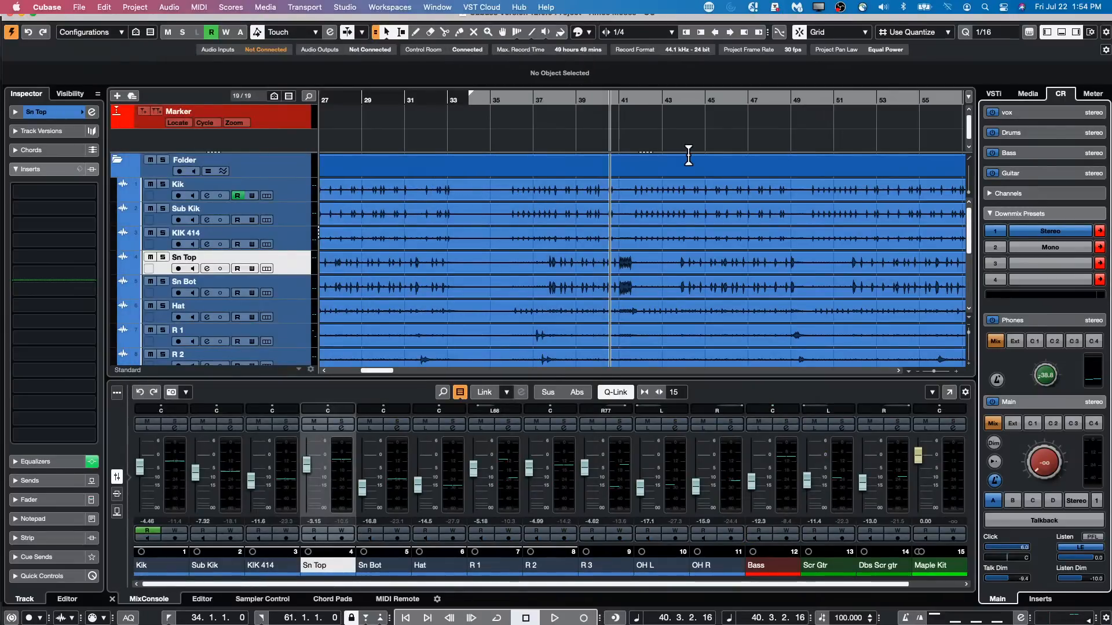
{"action": "key", "text": "space"}
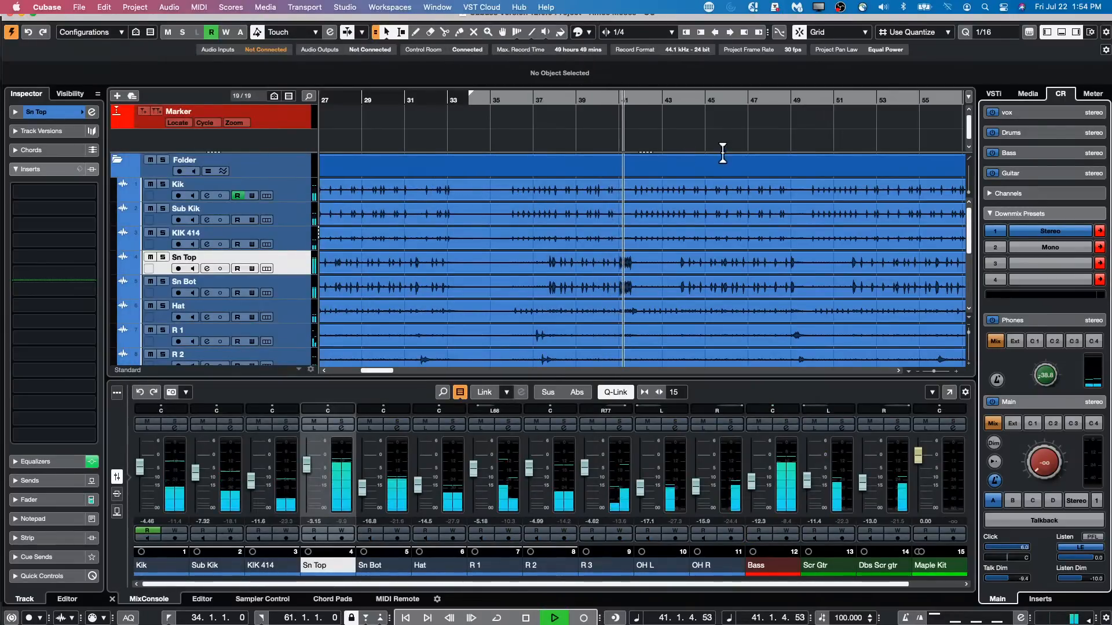
Apply MixConsole channel colorizing in the Track & MixConsole Channel Colors preferences during playback, and turn it off again to compare the meters.
{"action": "left_click", "coordinate": [79, 7]}
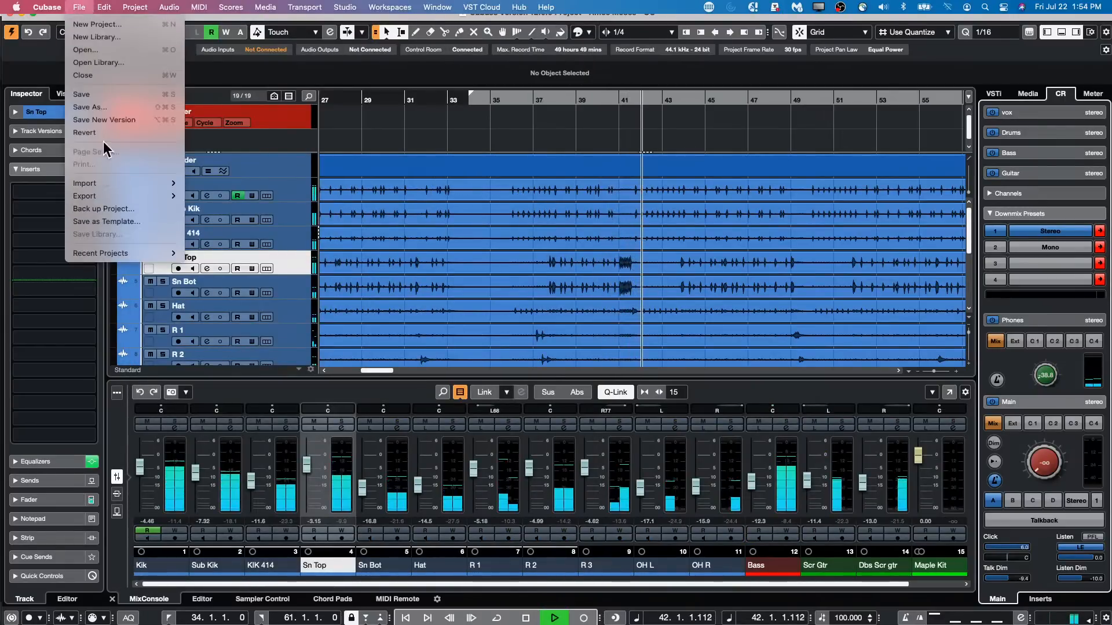
{"action": "mouse_move", "coordinate": [47, 7]}
{"action": "mouse_move", "coordinate": [51, 63]}
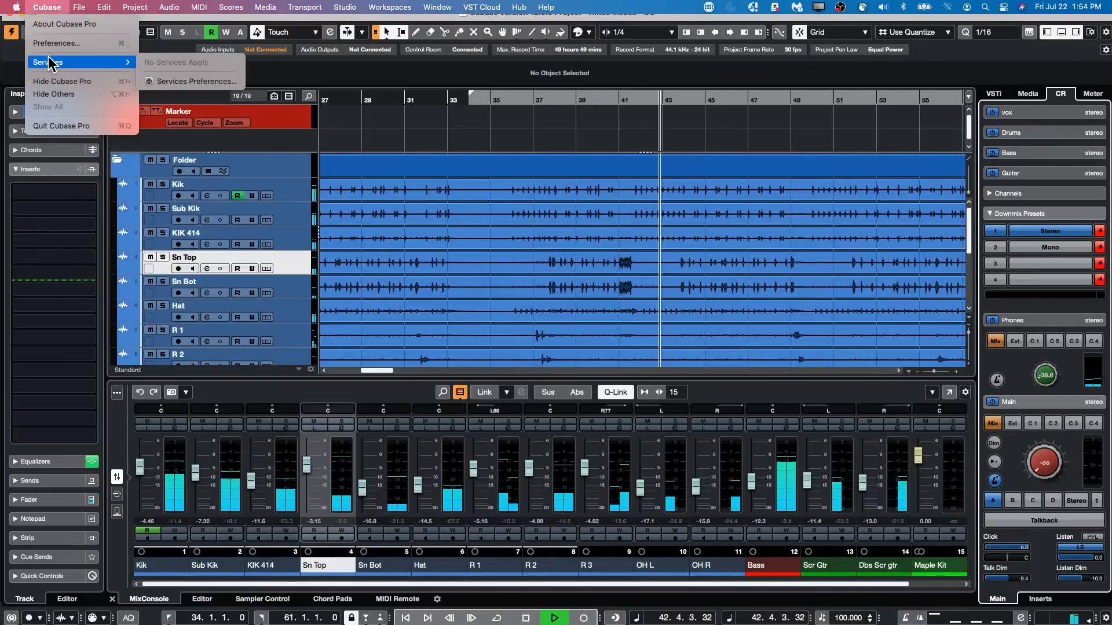
{"action": "left_click", "coordinate": [56, 43]}
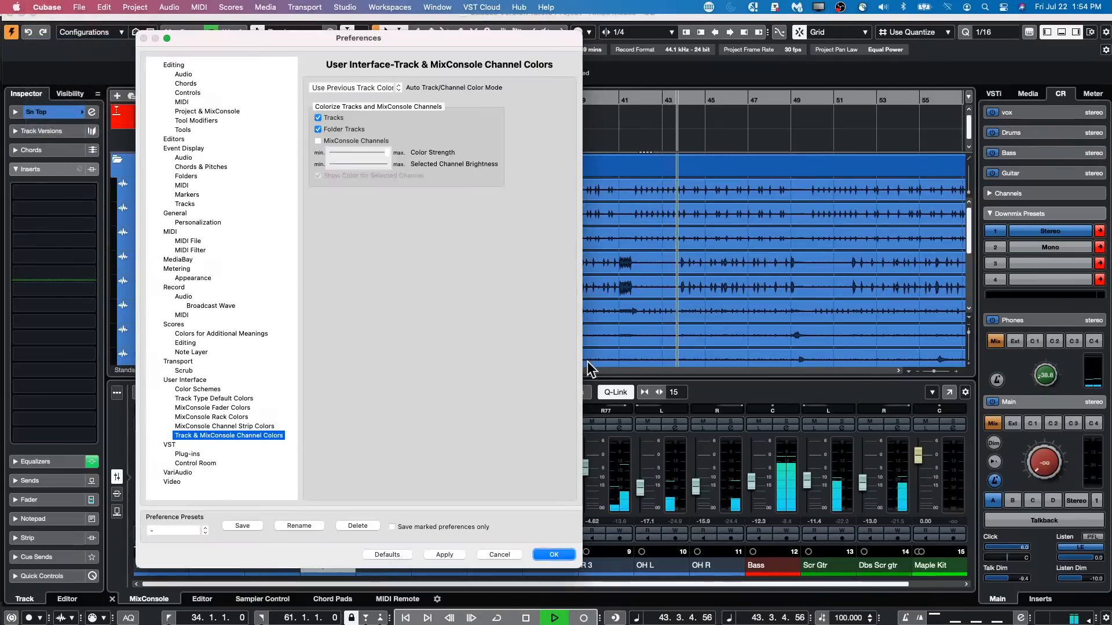
{"action": "left_click", "coordinate": [317, 141]}
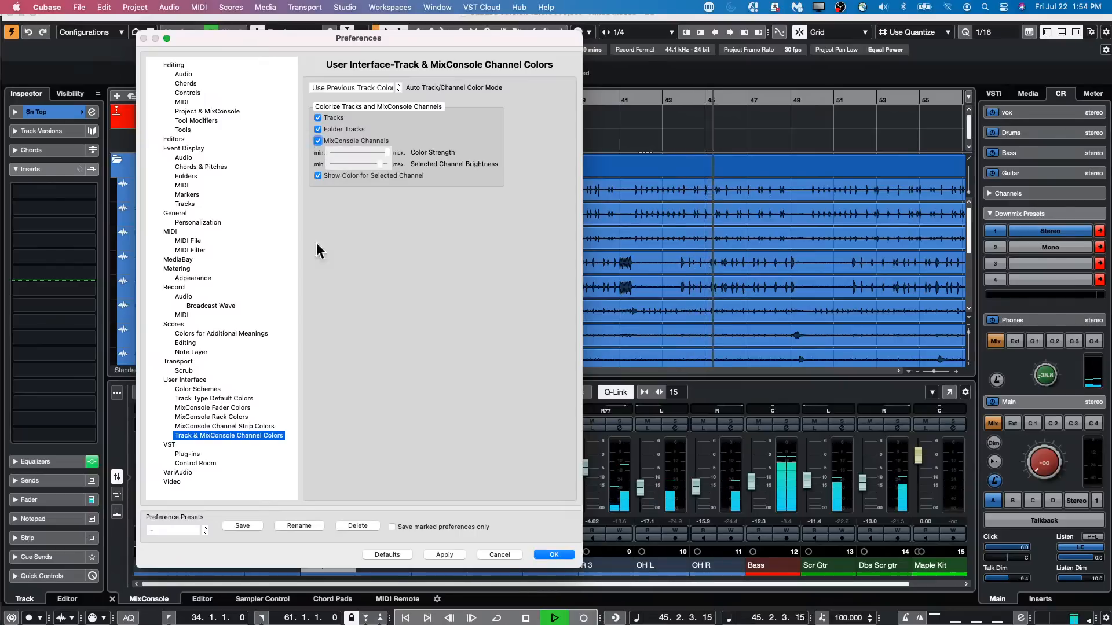
{"action": "left_click_drag", "start_coordinate": [514, 37], "coordinate": [309, 81]}
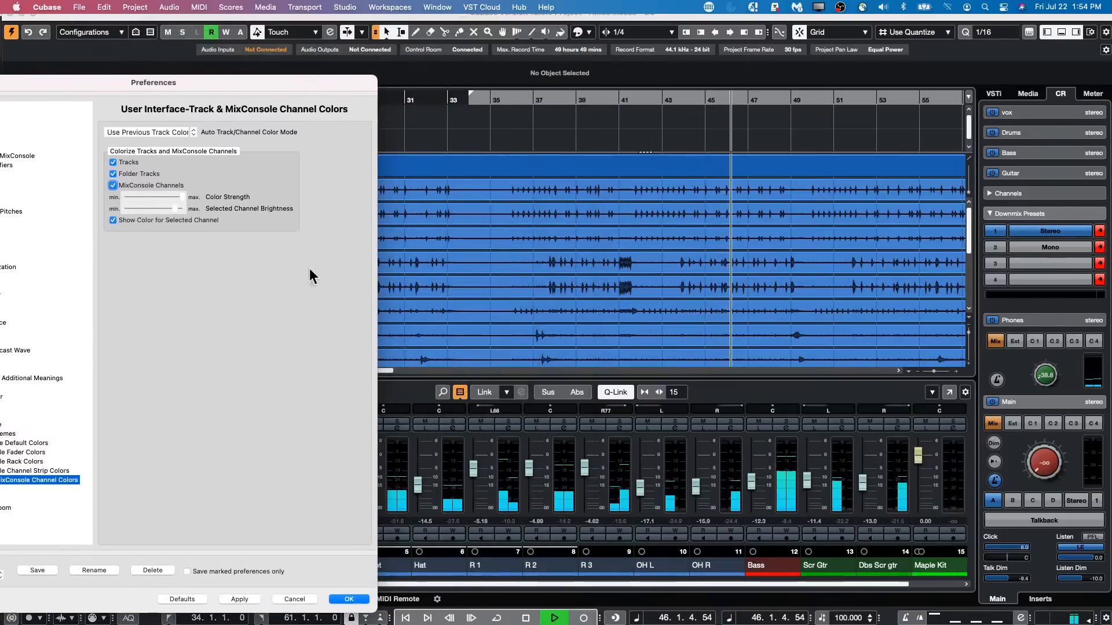
{"action": "left_click", "coordinate": [239, 600]}
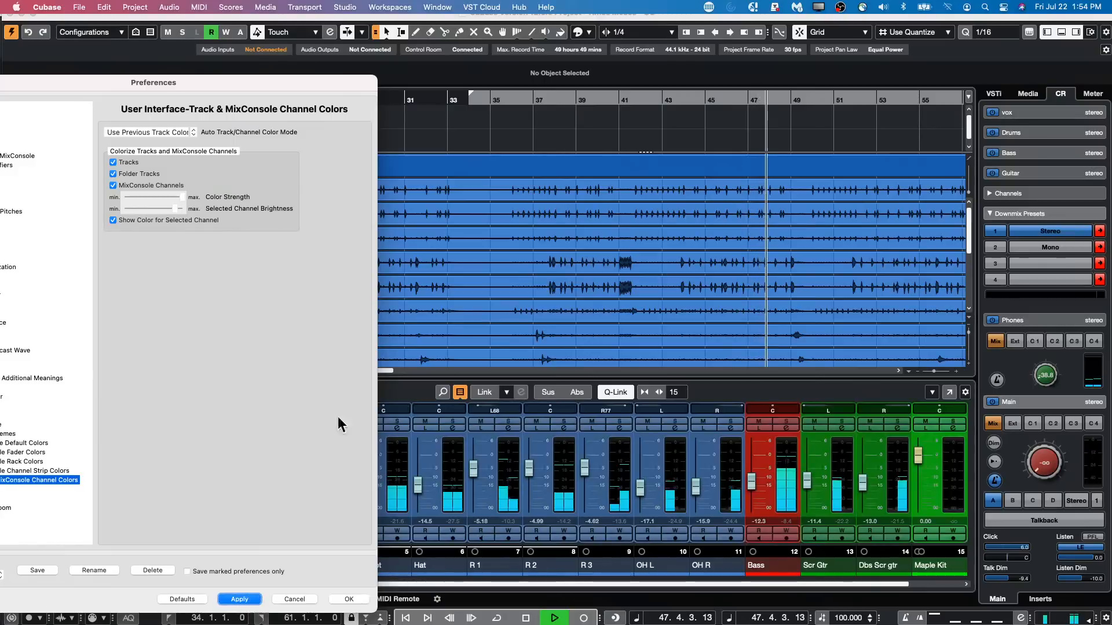
{"action": "left_click", "coordinate": [113, 185]}
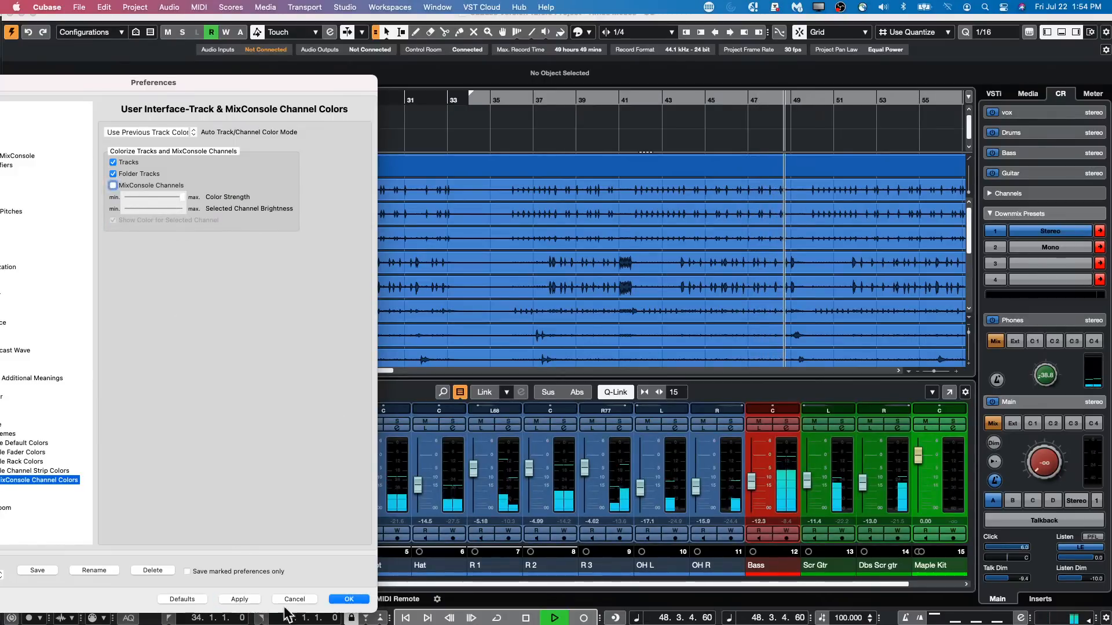
{"action": "left_click", "coordinate": [241, 599]}
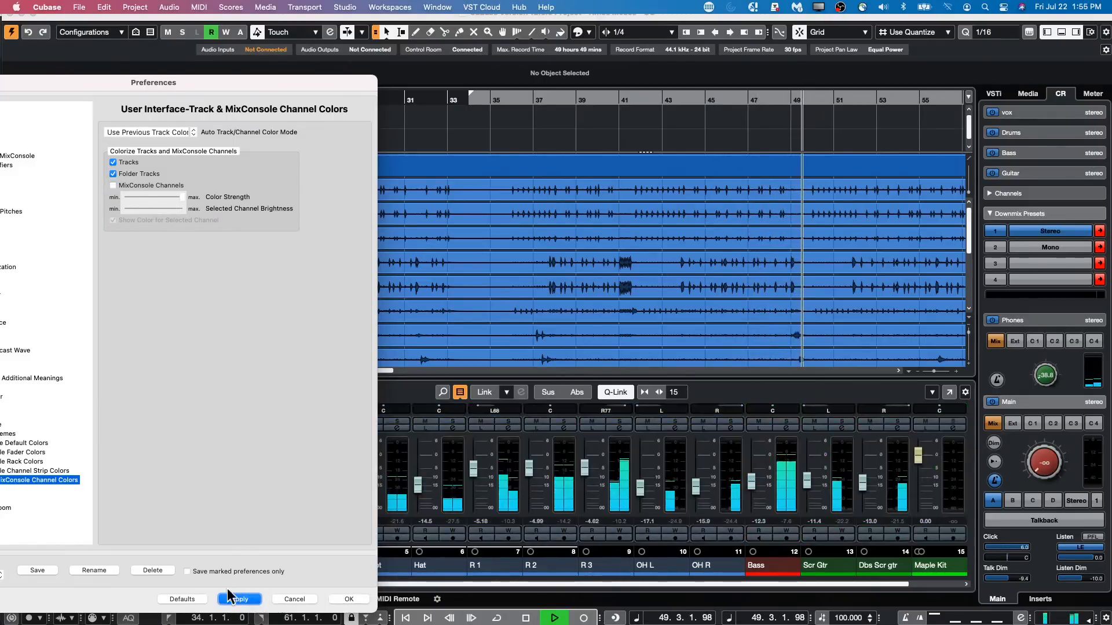
Enable MixConsole channel colorizing with Color Strength and Selected Channel Brightness both at minimum, and apply it to check the mixer's look.
{"action": "left_click", "coordinate": [113, 185]}
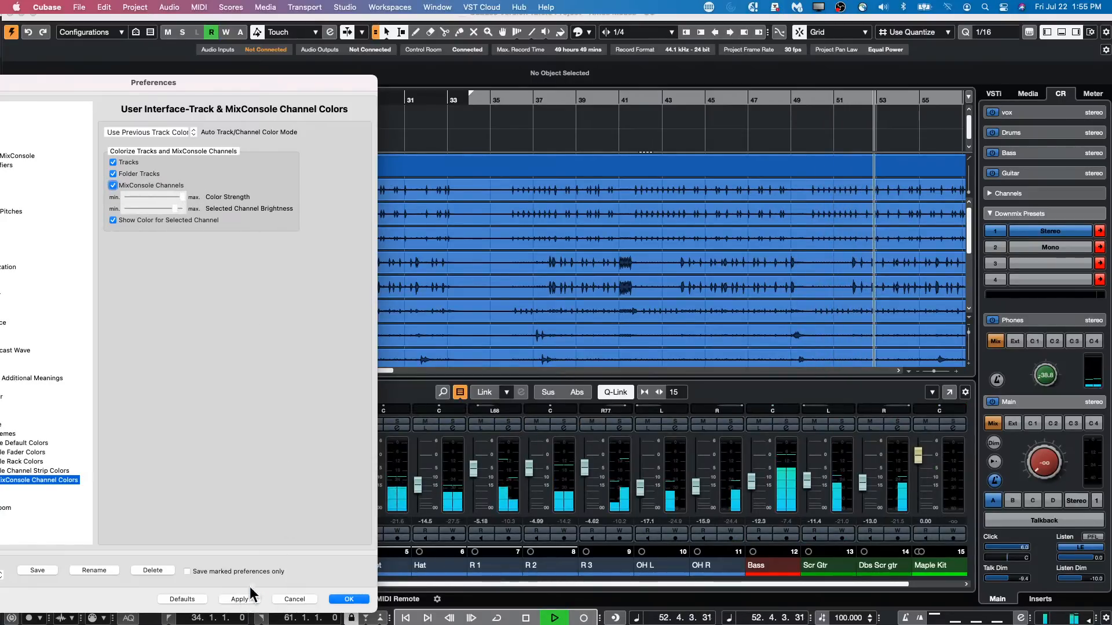
{"action": "left_click_drag", "start_coordinate": [181, 196], "coordinate": [113, 215]}
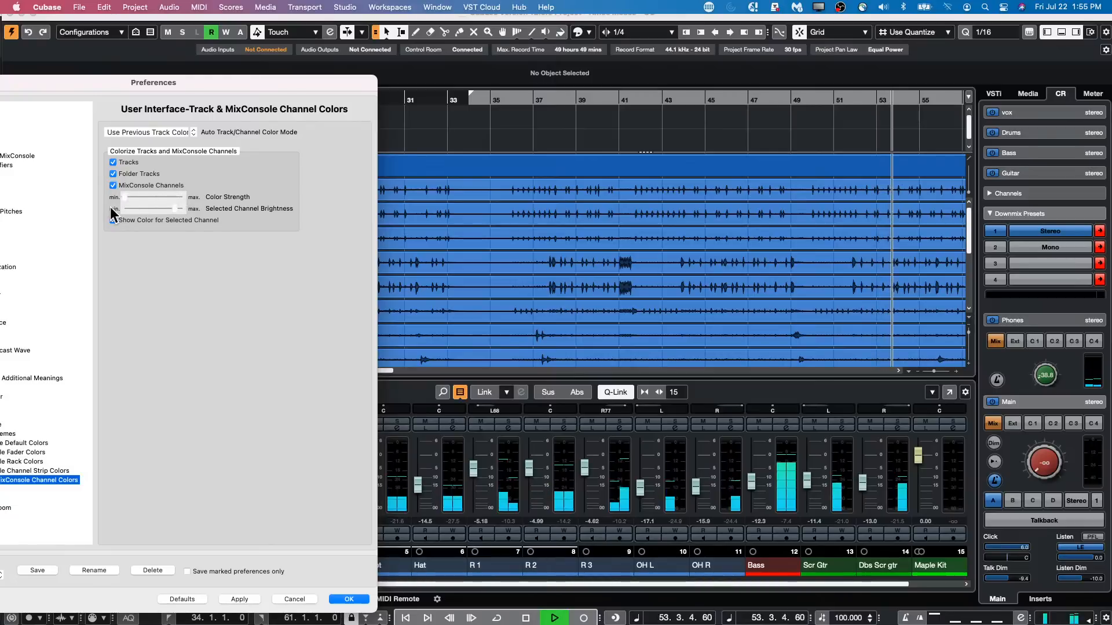
{"action": "left_click", "coordinate": [245, 602]}
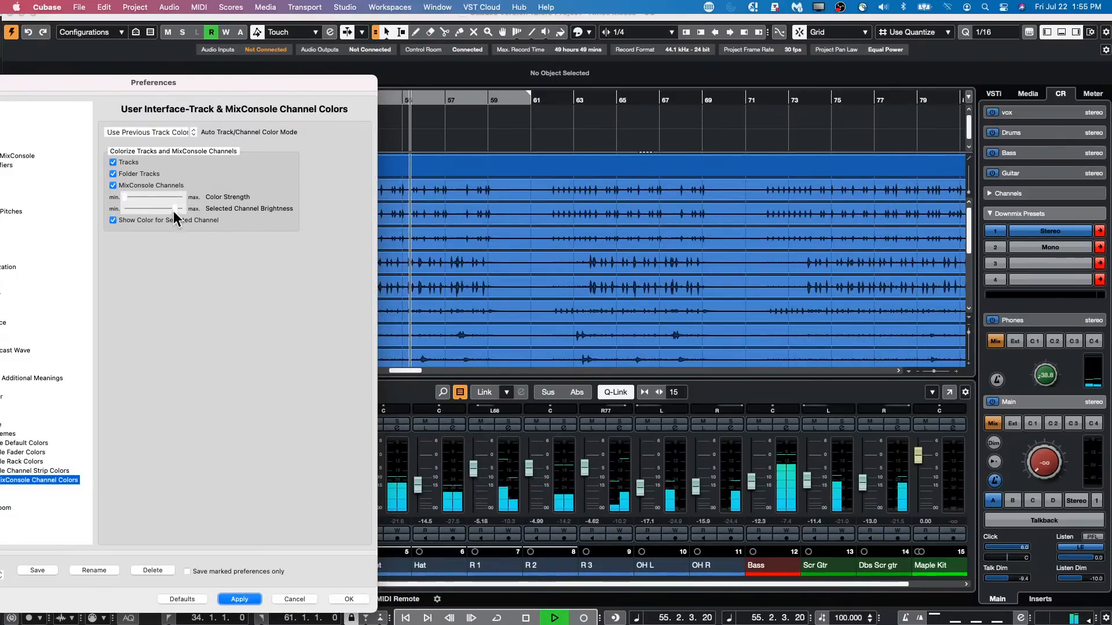
{"action": "left_click_drag", "start_coordinate": [174, 211], "coordinate": [117, 213]}
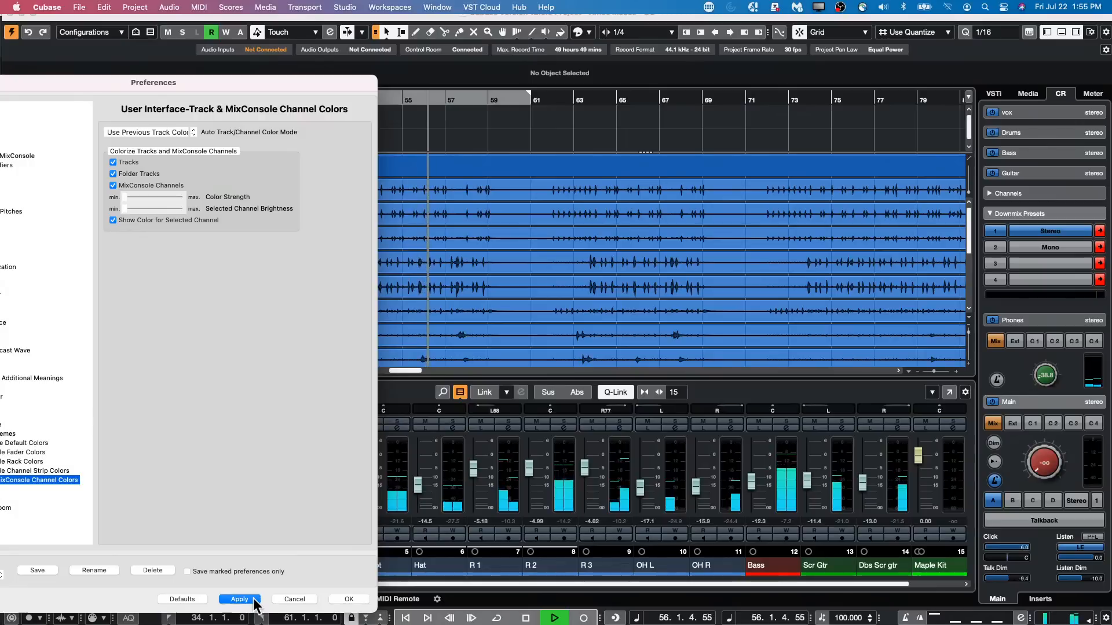
Turn off MixConsole channel colorizing, confirm the preferences and stop playback.
{"action": "left_click", "coordinate": [113, 184]}
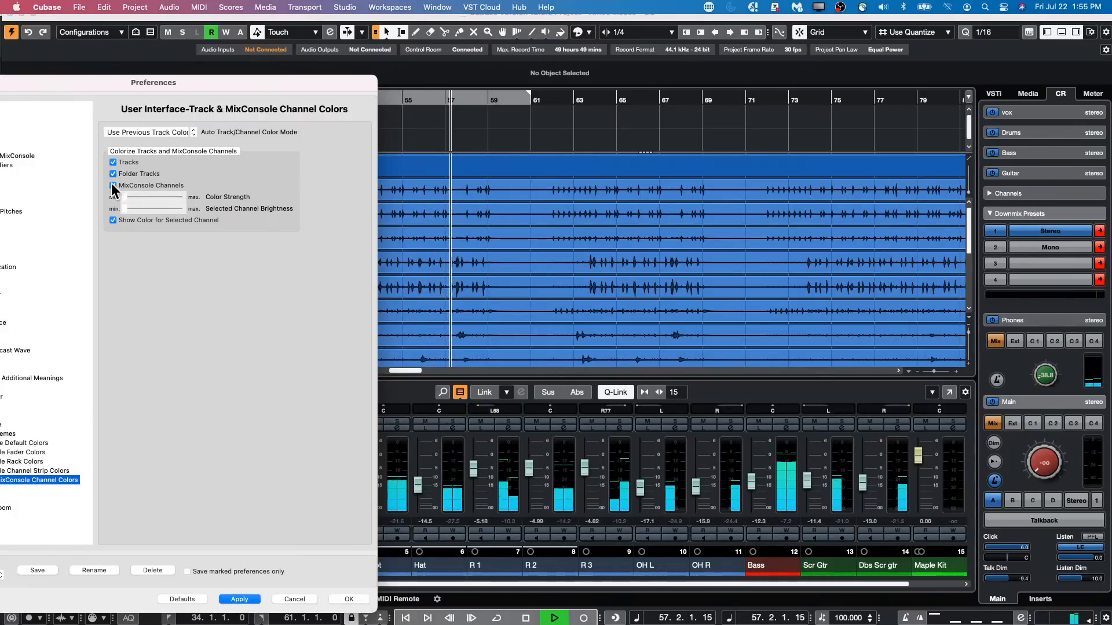
{"action": "left_click", "coordinate": [239, 599]}
{"action": "left_click", "coordinate": [345, 600]}
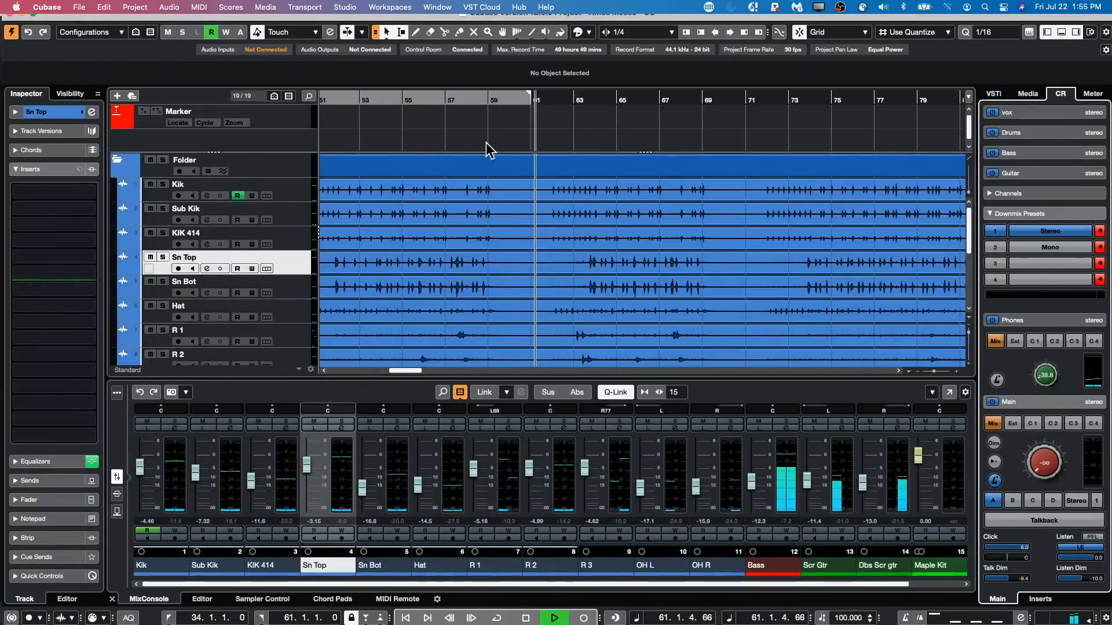
{"action": "key", "text": "space"}
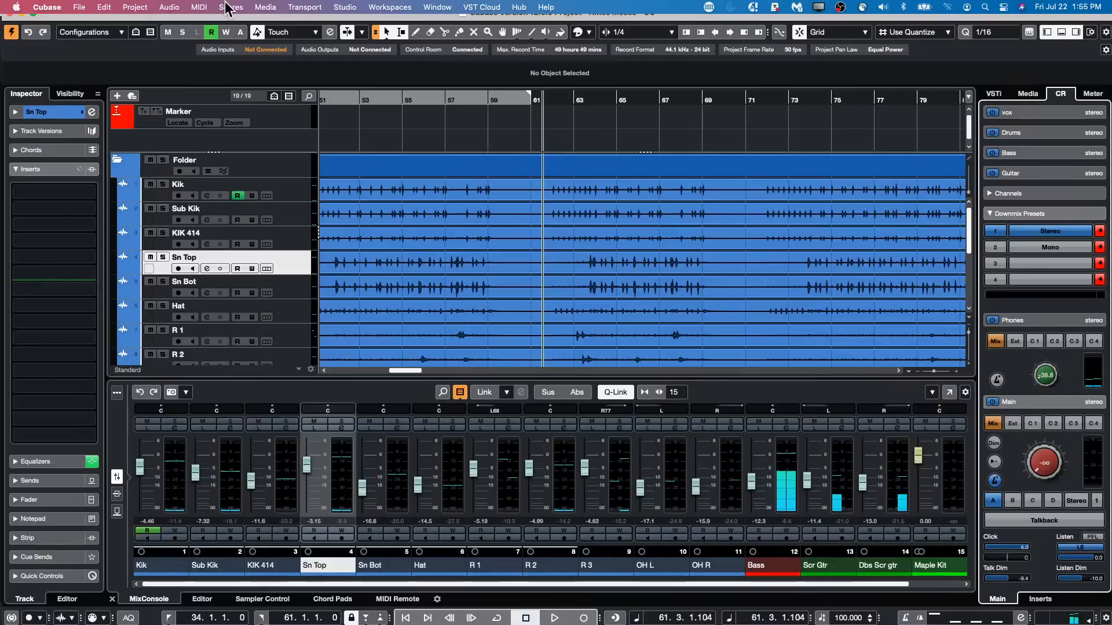
Colorize the MixConsole channels in the preferences with Color Strength at maximum and Selected Channel Brightness near maximum.
{"action": "left_click", "coordinate": [78, 8]}
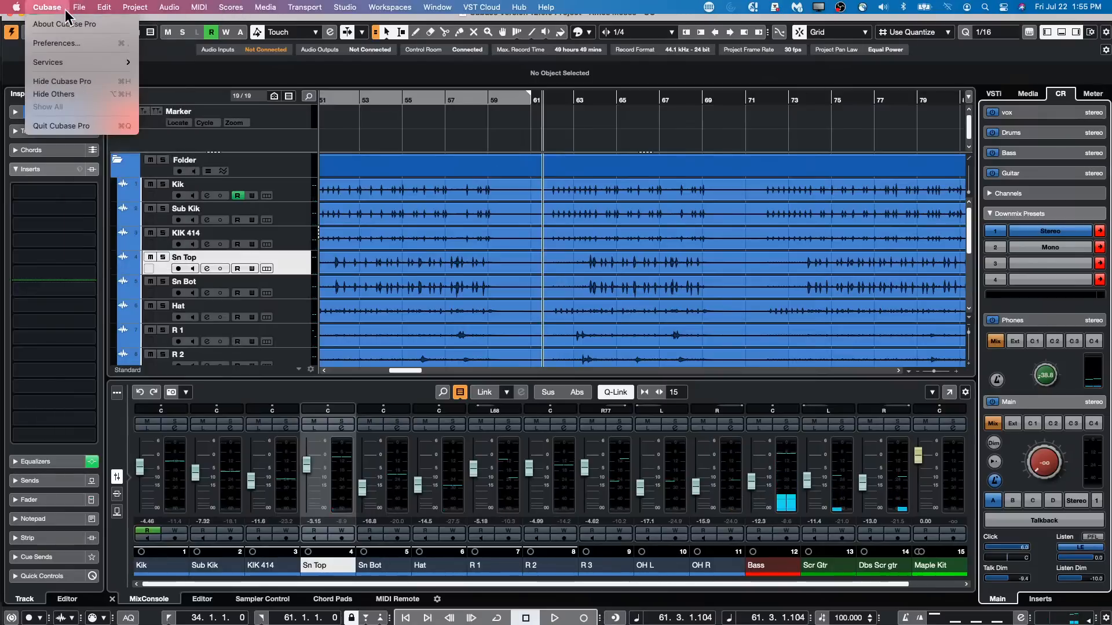
{"action": "mouse_move", "coordinate": [46, 7]}
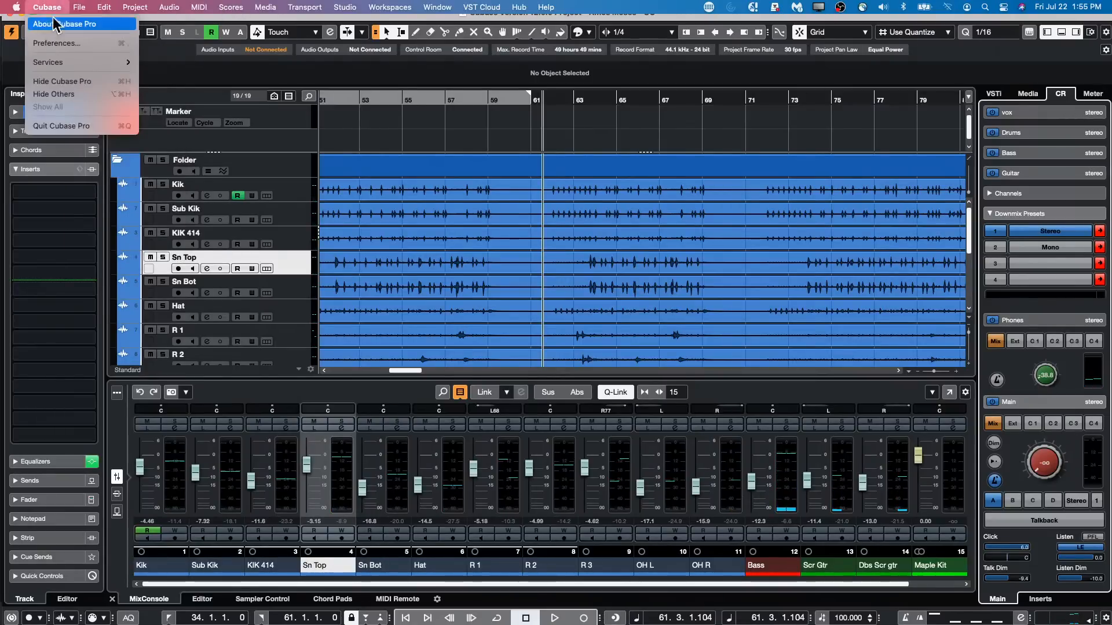
{"action": "mouse_move", "coordinate": [90, 11]}
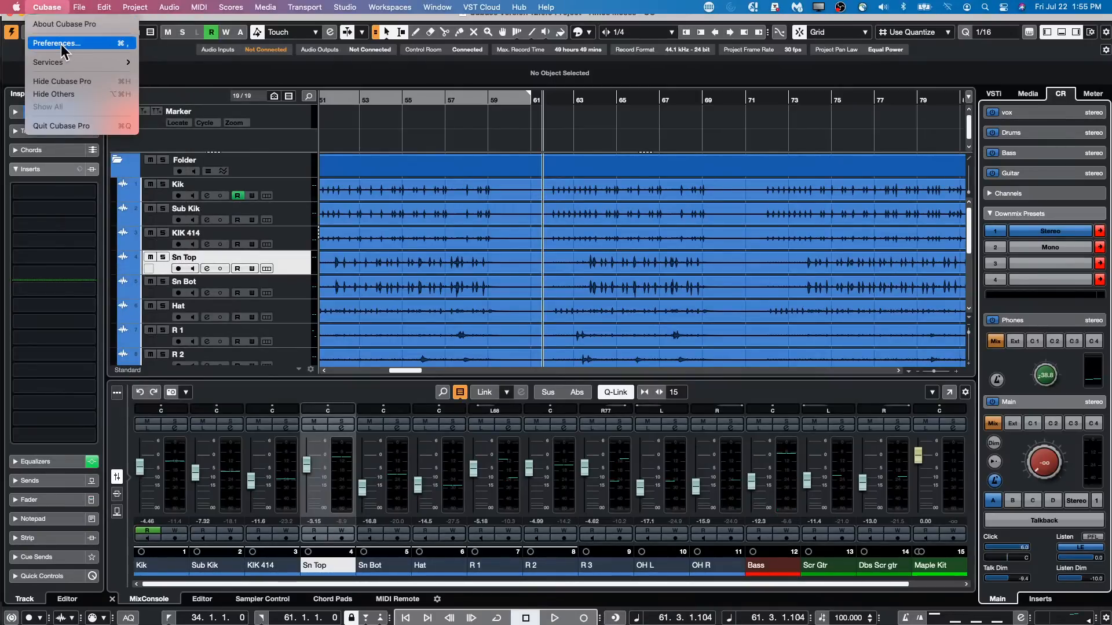
{"action": "left_click", "coordinate": [56, 43]}
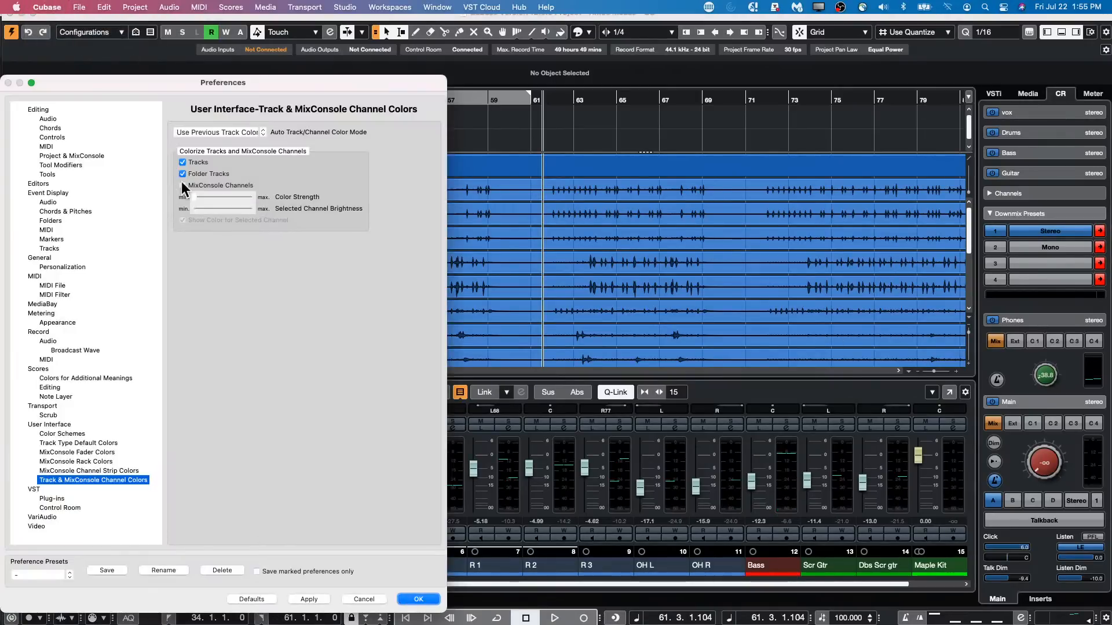
{"action": "left_click", "coordinate": [183, 185]}
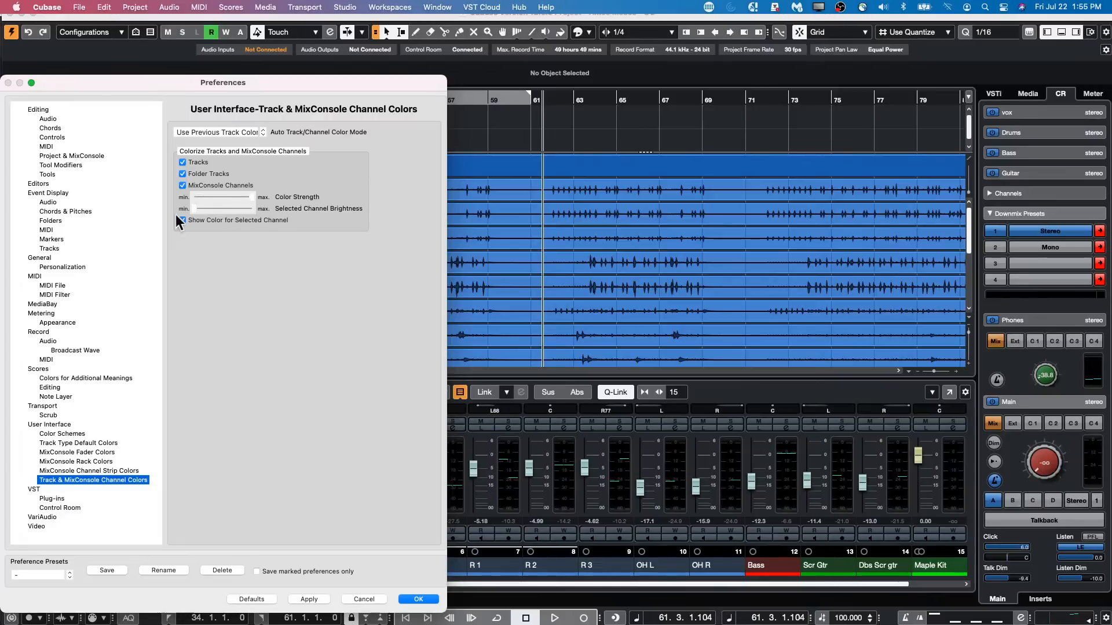
{"action": "left_click_drag", "start_coordinate": [195, 209], "coordinate": [243, 207]}
{"action": "left_click", "coordinate": [321, 600]}
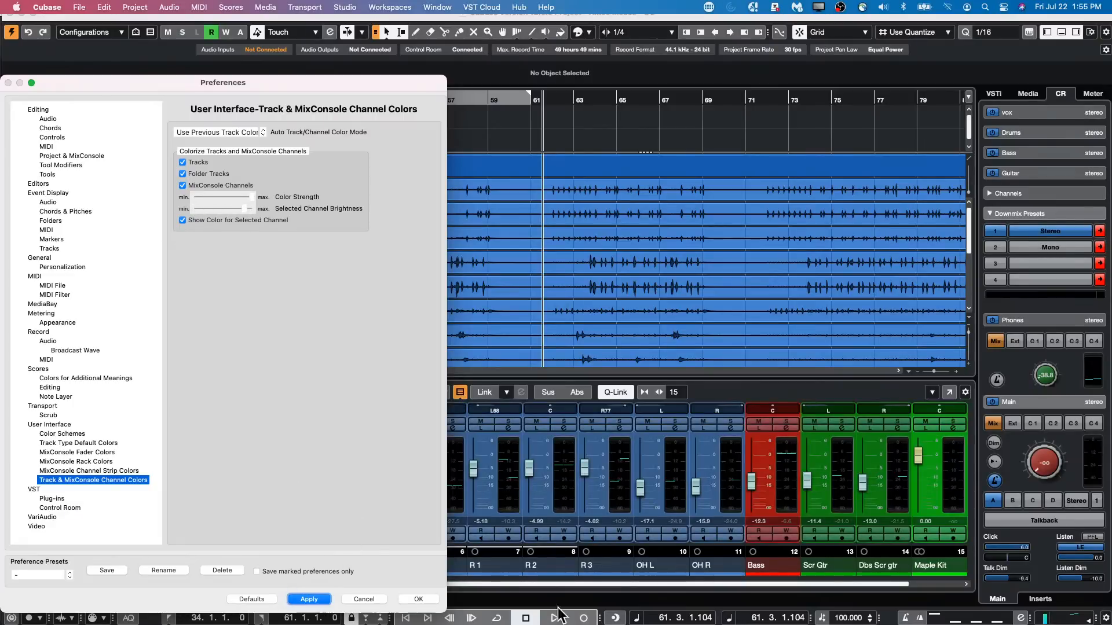
{"action": "left_click", "coordinate": [418, 599]}
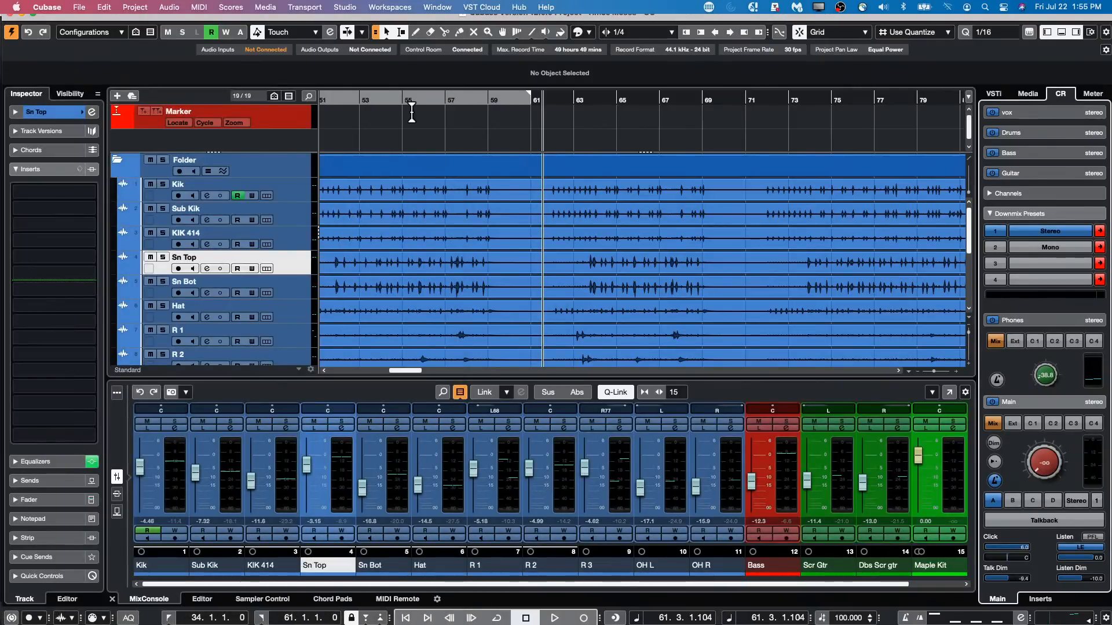
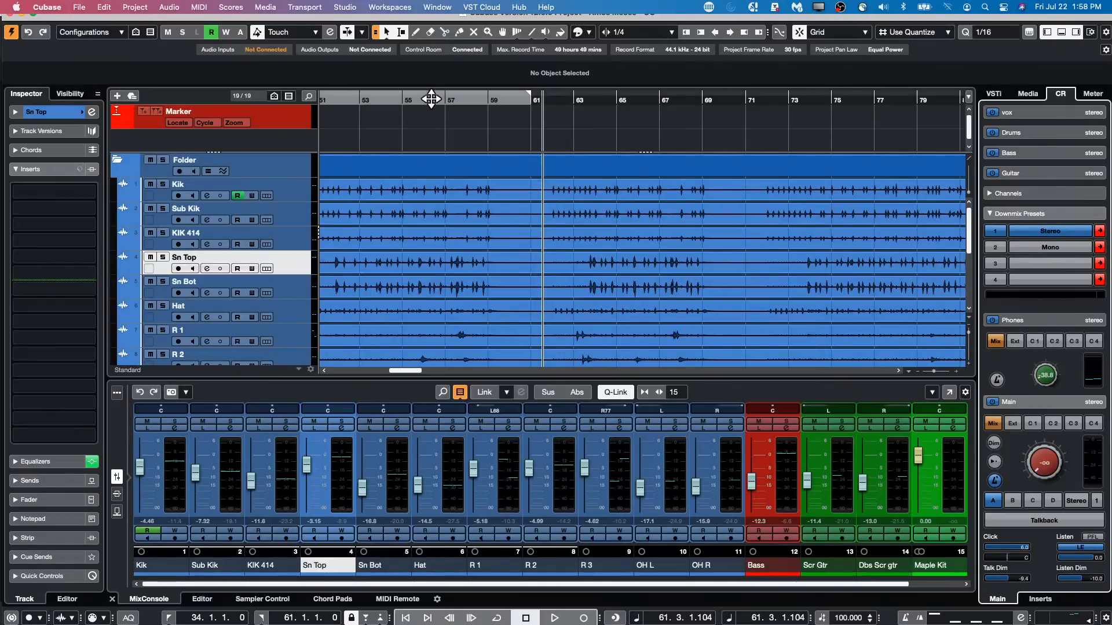
{"action": "left_click_drag", "start_coordinate": [430, 99], "coordinate": [430, 88]}
{"action": "scroll", "coordinate": [443, 232], "scroll_direction": "down", "scroll_amount": 5}
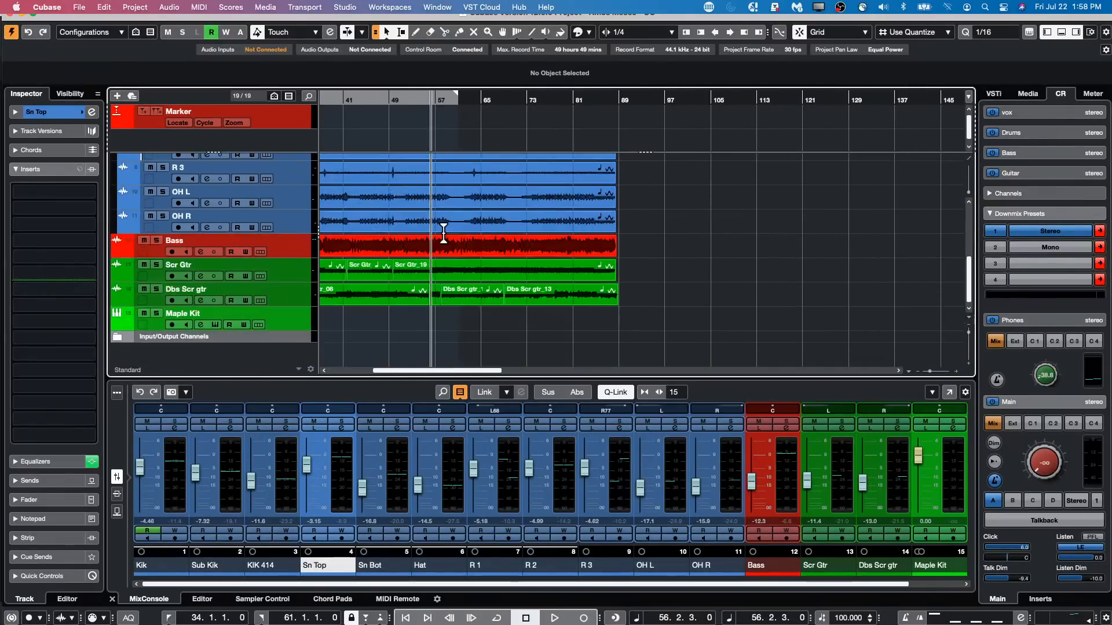
{"action": "scroll", "coordinate": [444, 231], "scroll_direction": "up", "scroll_amount": 5}
Open the project CX Audio.cpr from the CX Audio folder in Projects and activate it.
{"action": "left_click", "coordinate": [79, 7]}
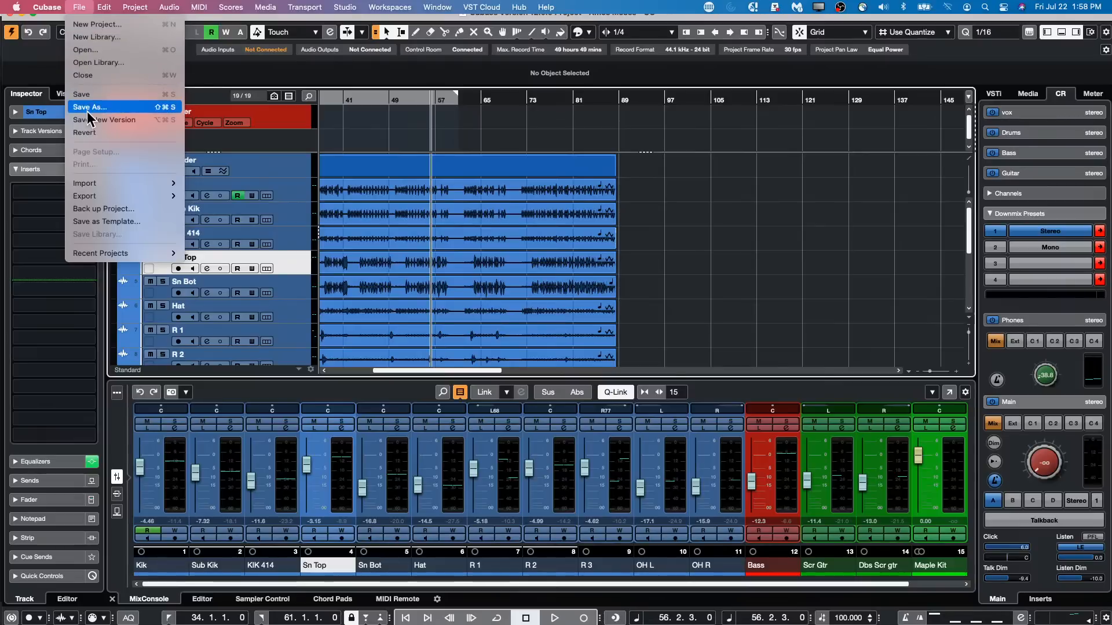
{"action": "left_click", "coordinate": [91, 54]}
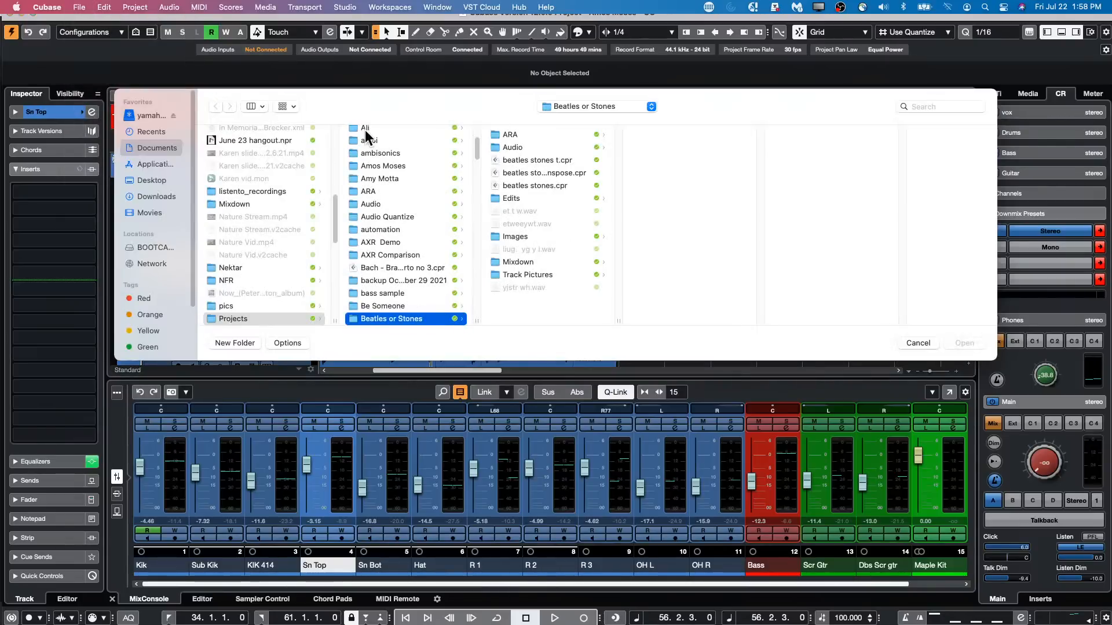
{"action": "scroll", "coordinate": [390, 255], "scroll_direction": "down", "scroll_amount": 5}
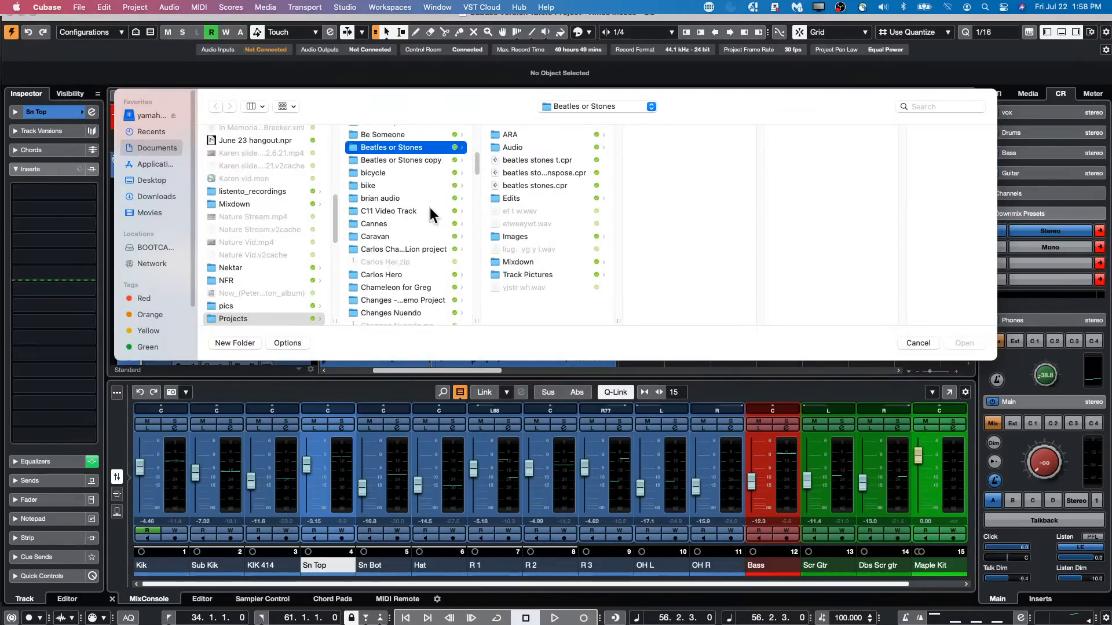
{"action": "scroll", "coordinate": [404, 233], "scroll_direction": "down", "scroll_amount": 5}
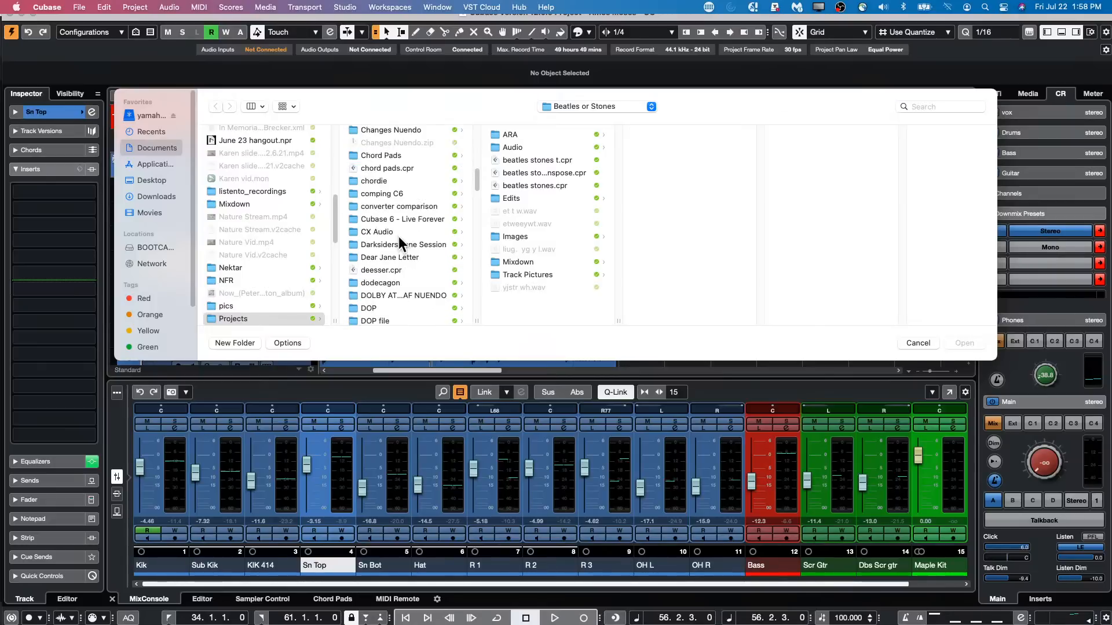
{"action": "left_click", "coordinate": [395, 233]}
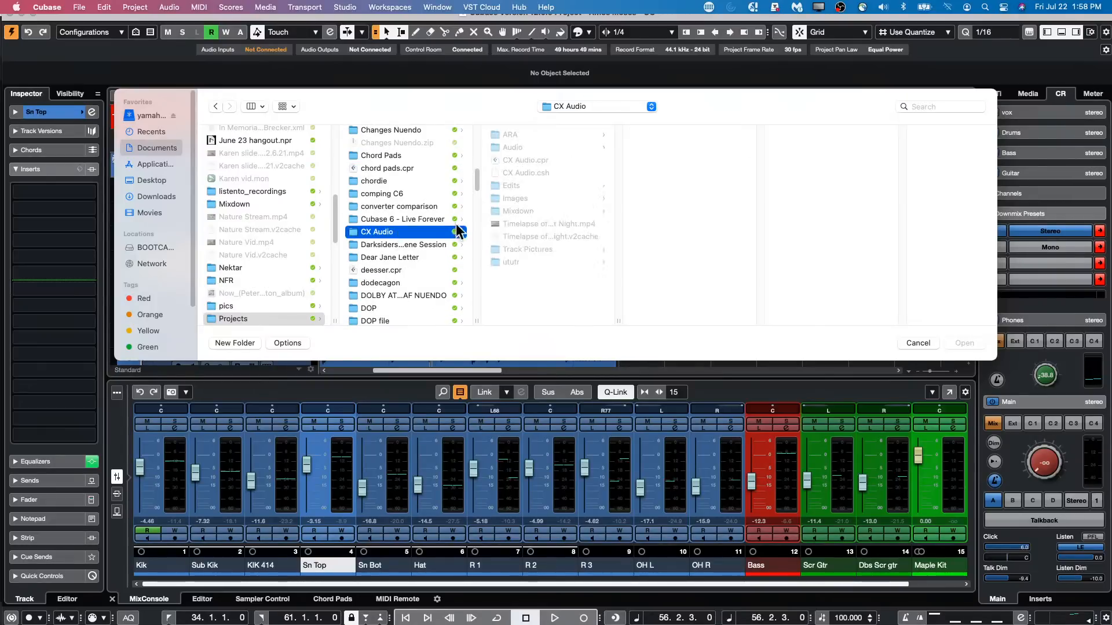
{"action": "left_click", "coordinate": [532, 161]}
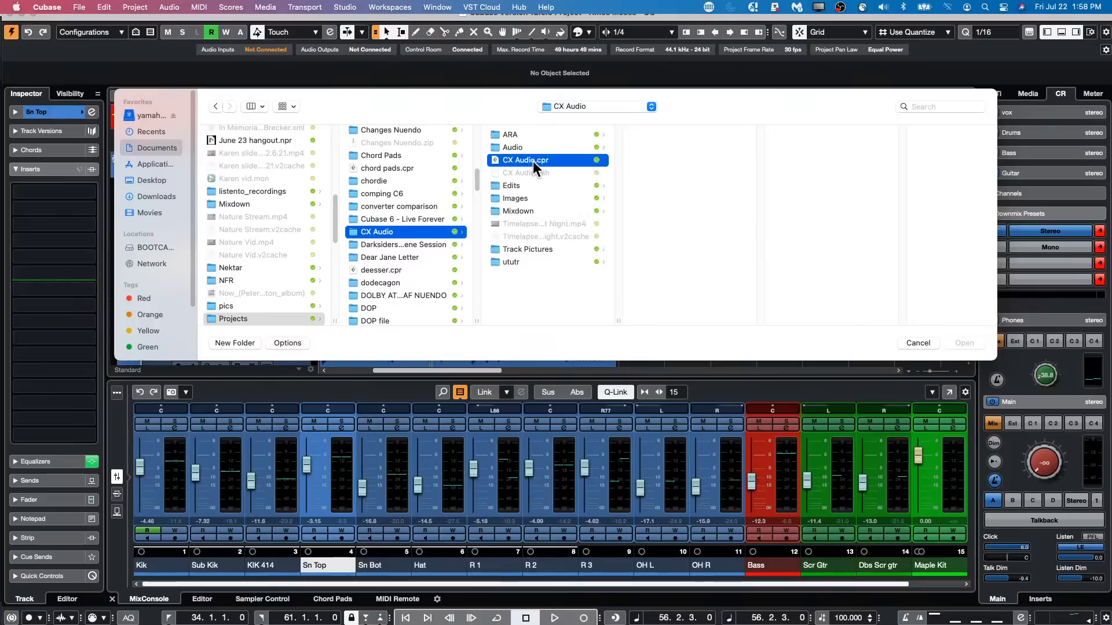
{"action": "left_click", "coordinate": [972, 346]}
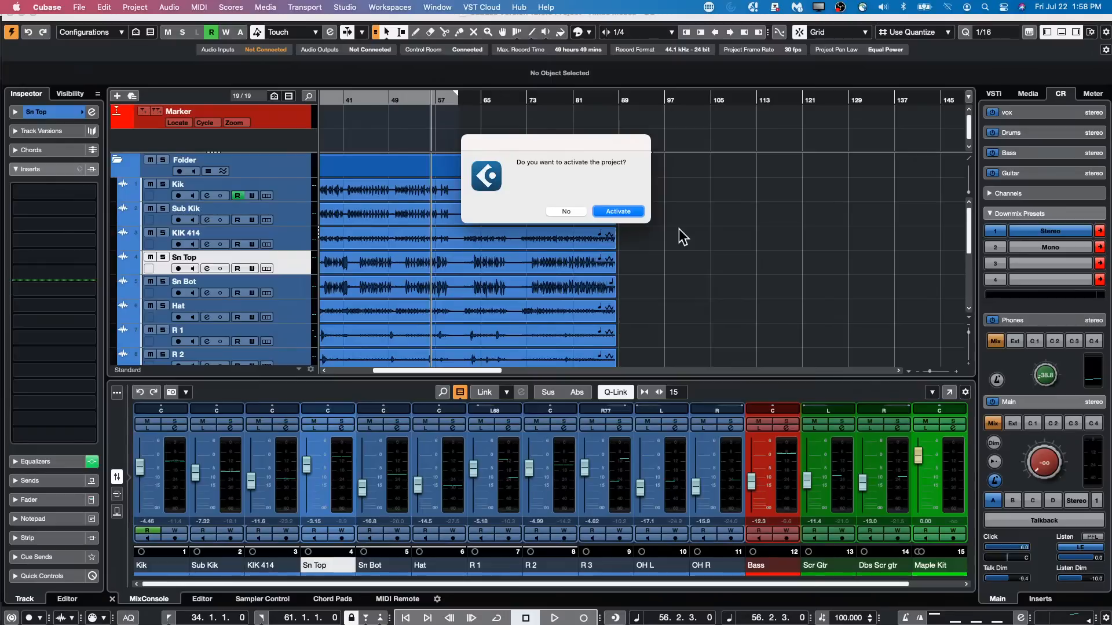
{"action": "left_click", "coordinate": [627, 211]}
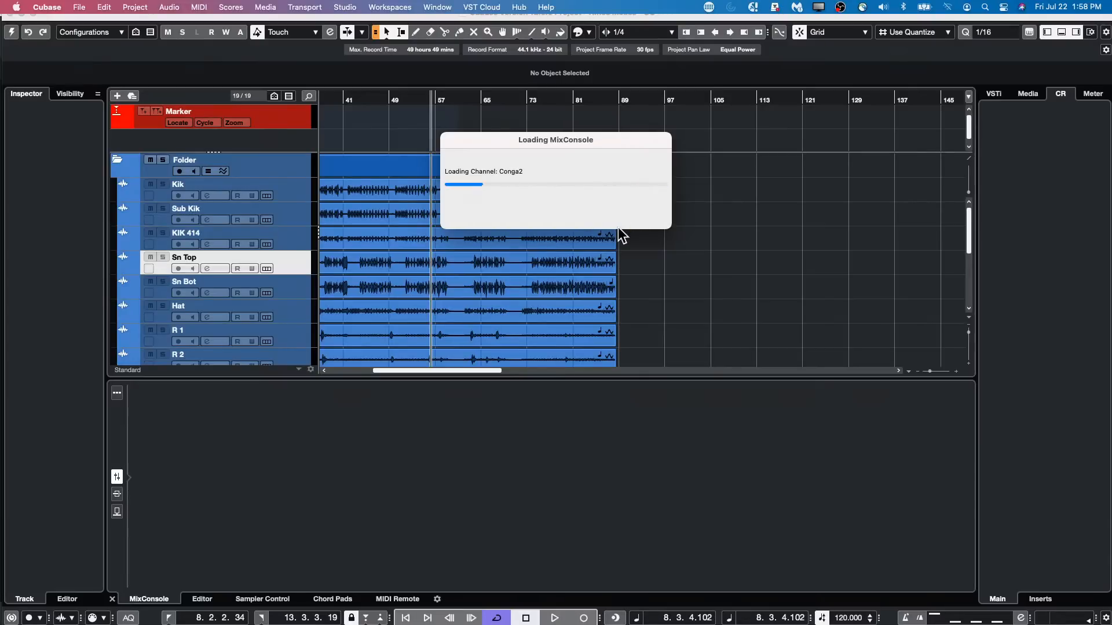
{"action": "left_click", "coordinate": [719, 333]}
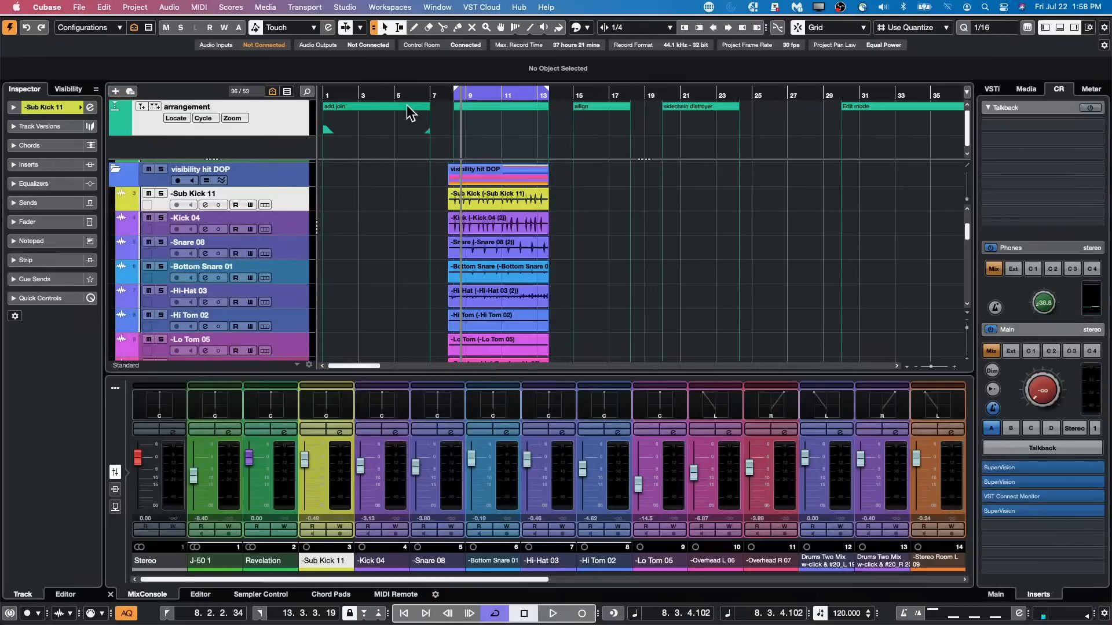
Set the locators to the side chain distroyer folder part at bar 20 and zoom in on that section.
{"action": "left_click", "coordinate": [501, 92]}
{"action": "scroll", "coordinate": [695, 255], "scroll_direction": "down", "scroll_amount": 5}
{"action": "scroll", "coordinate": [690, 260], "scroll_direction": "down", "scroll_amount": 8}
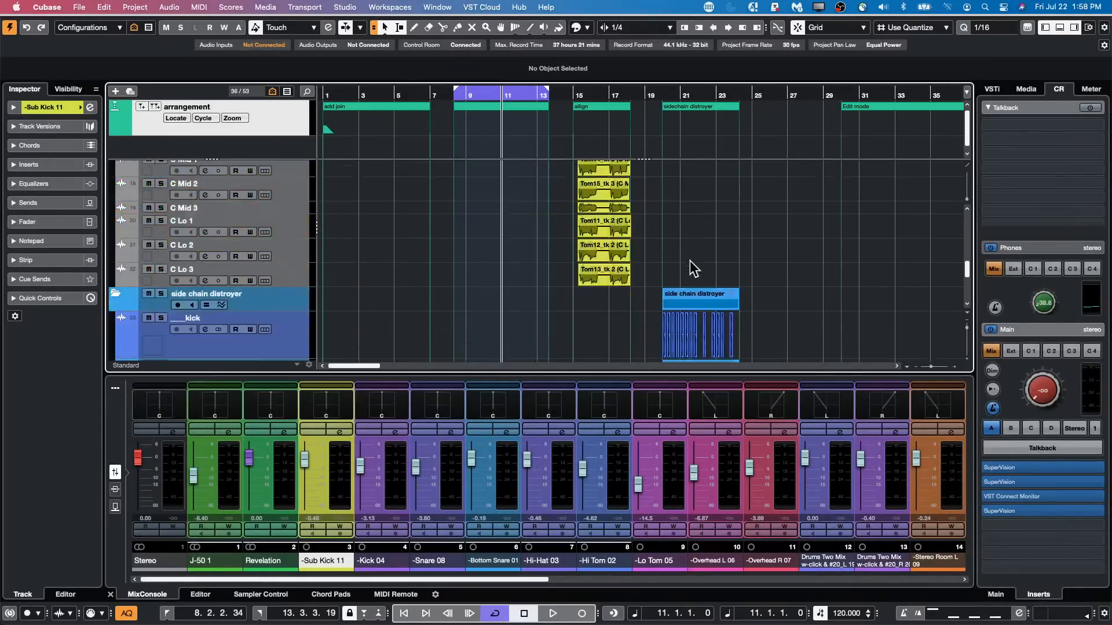
{"action": "scroll", "coordinate": [691, 261], "scroll_direction": "up", "scroll_amount": 3}
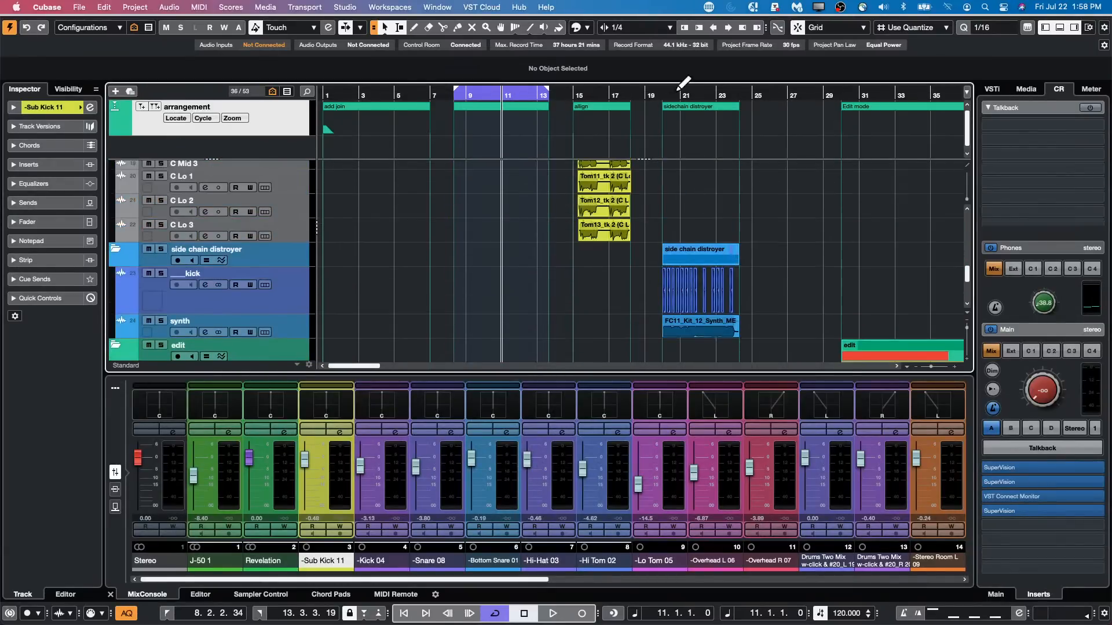
{"action": "left_click", "coordinate": [692, 258]}
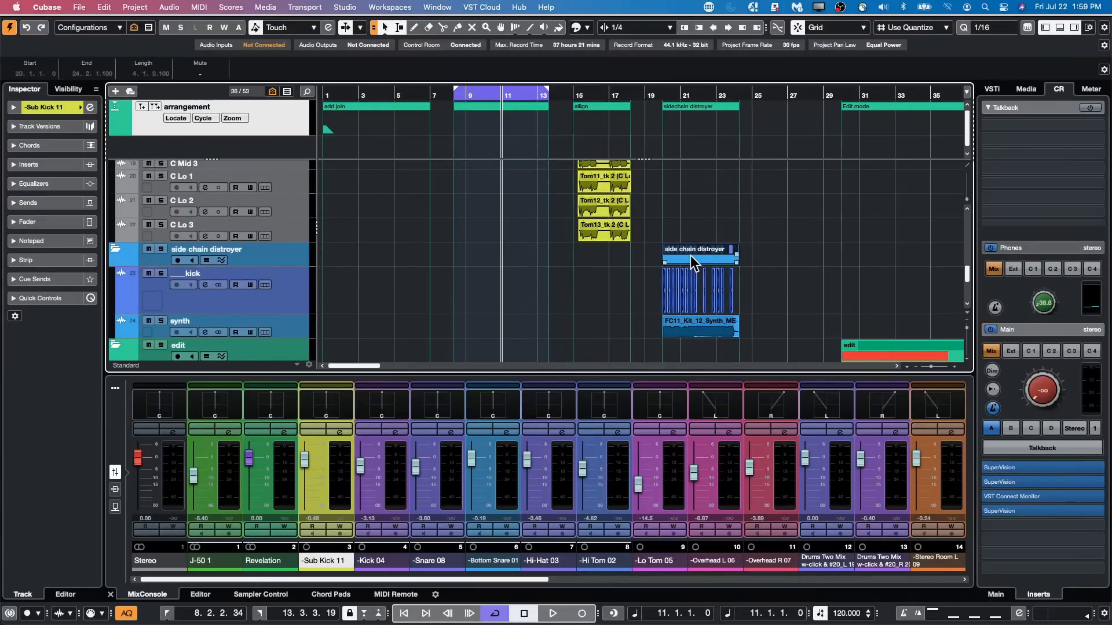
{"action": "key", "text": "p"}
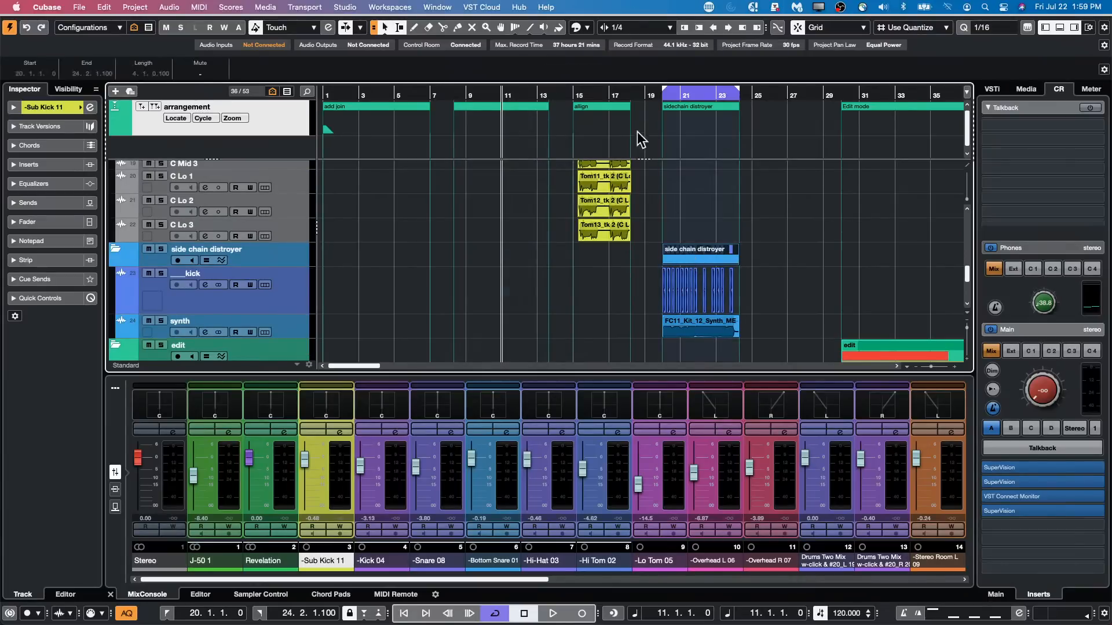
{"action": "left_click_drag", "start_coordinate": [700, 94], "coordinate": [499, 110]}
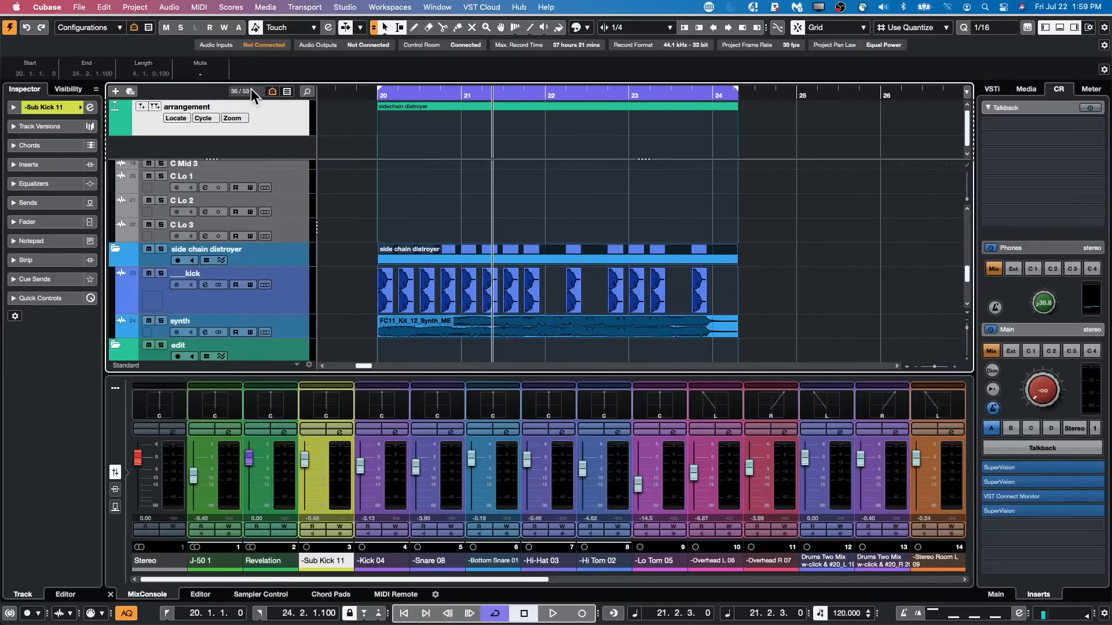
Play the side chain section from just before bar 20, raise the Control Room main level to about -4.74, and return to the start.
{"action": "left_click", "coordinate": [372, 98]}
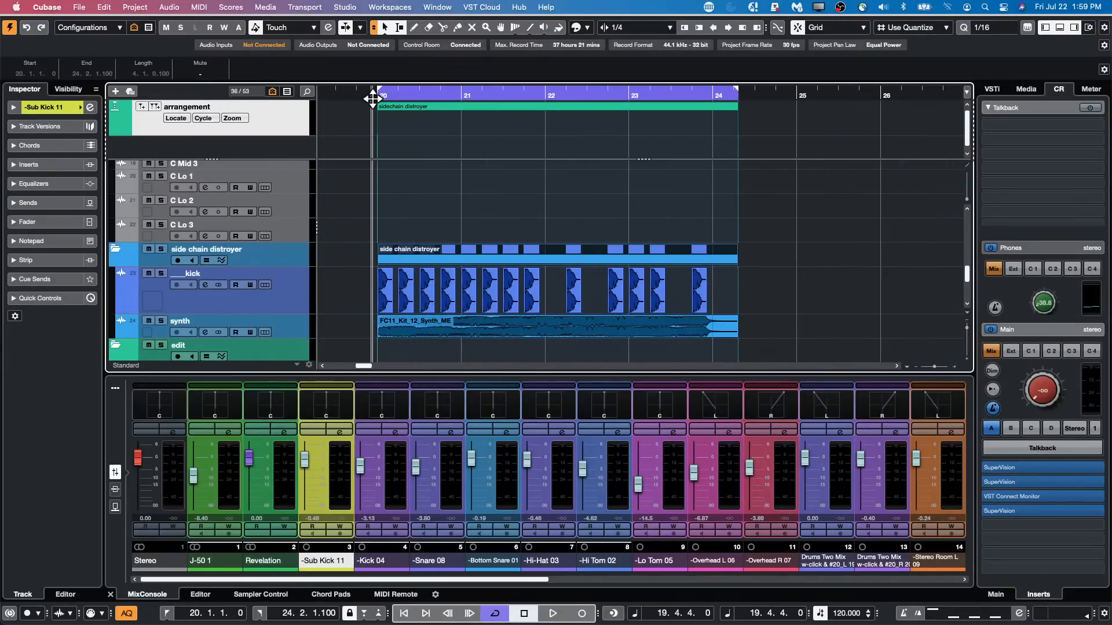
{"action": "key", "text": "space"}
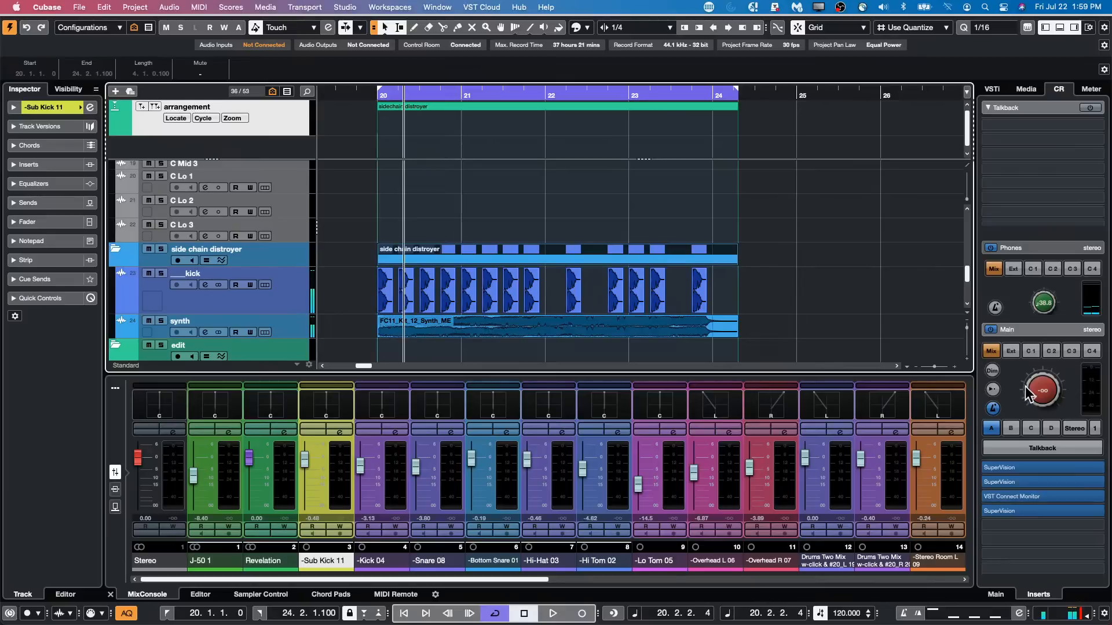
{"action": "left_click_drag", "start_coordinate": [1025, 387], "coordinate": [1033, 345]}
{"action": "key", "text": "space"}
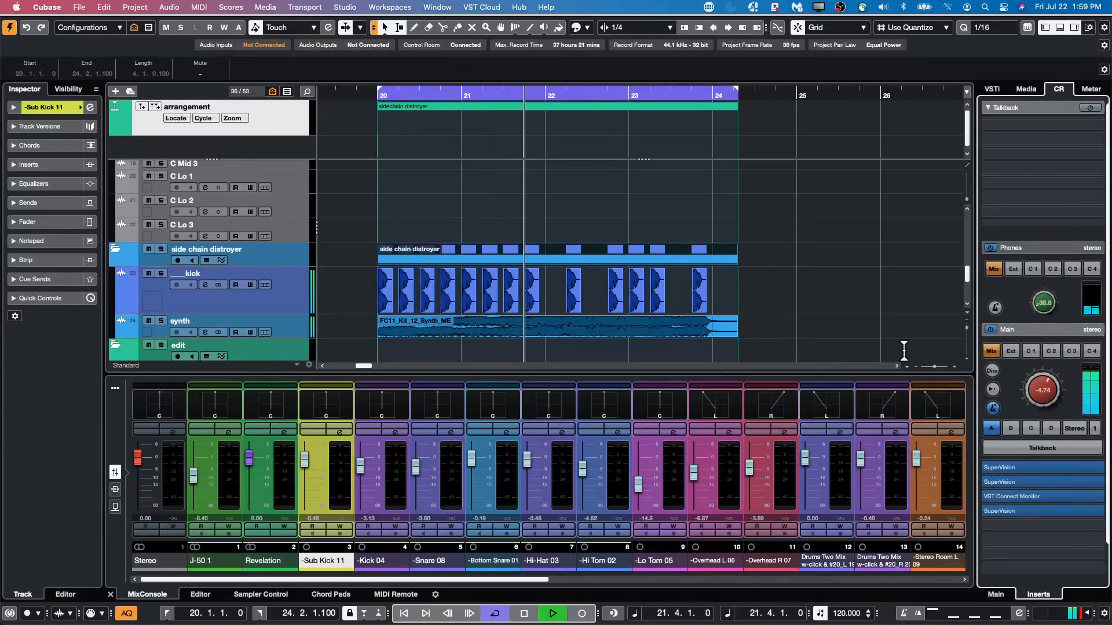
{"action": "key", "text": "space"}
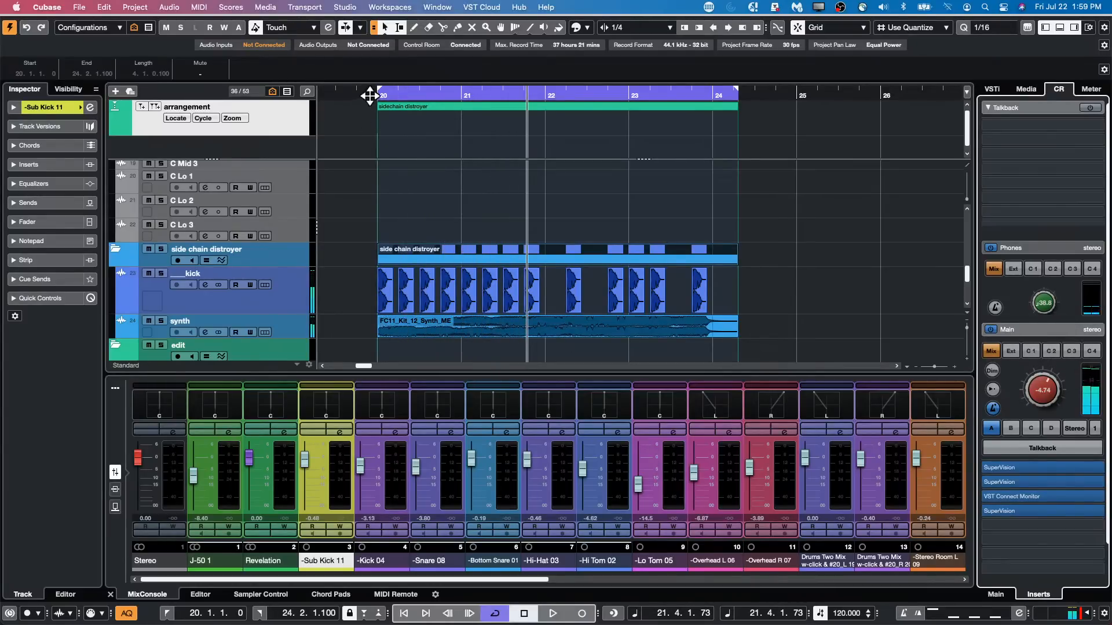
{"action": "mouse_move", "coordinate": [371, 92]}
{"action": "left_mouse_down"}
{"action": "mouse_move", "coordinate": [373, 116]}
{"action": "mouse_move", "coordinate": [373, 97]}
{"action": "left_mouse_up"}
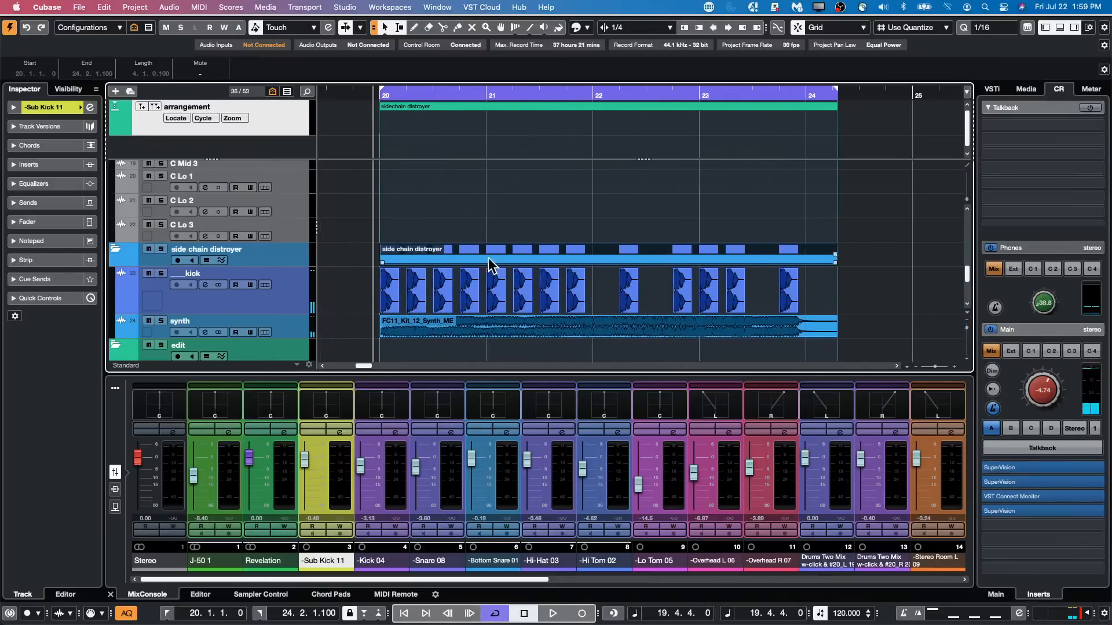
Browse the EDM Toolbox in Loops & Samples for Kick Drum sounds and return to the library overview.
{"action": "left_click", "coordinate": [1025, 89]}
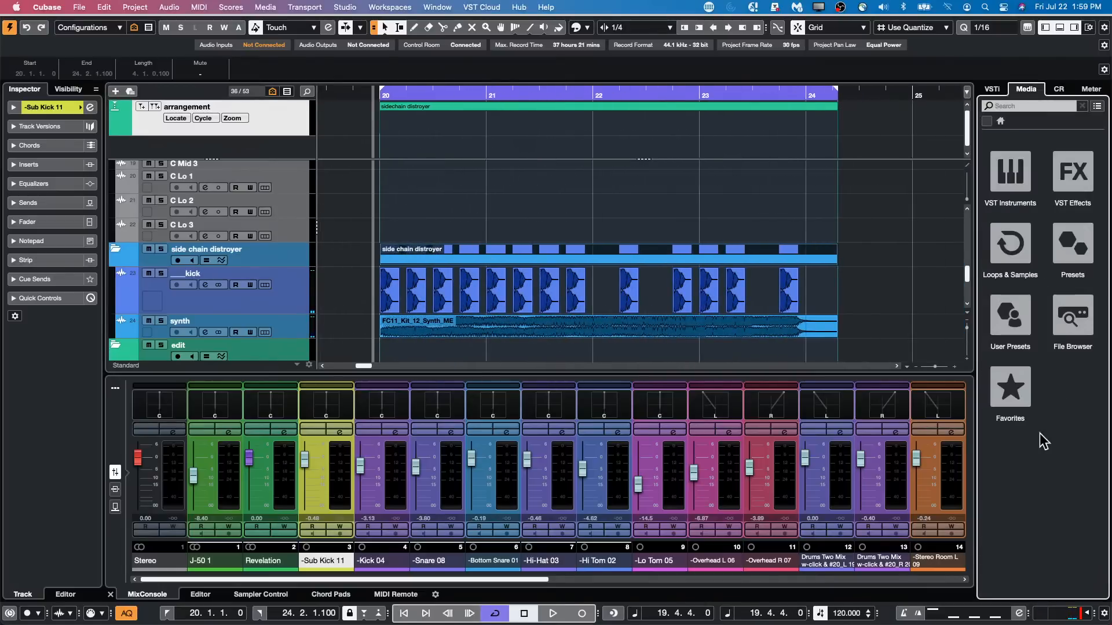
{"action": "left_click", "coordinate": [1024, 265]}
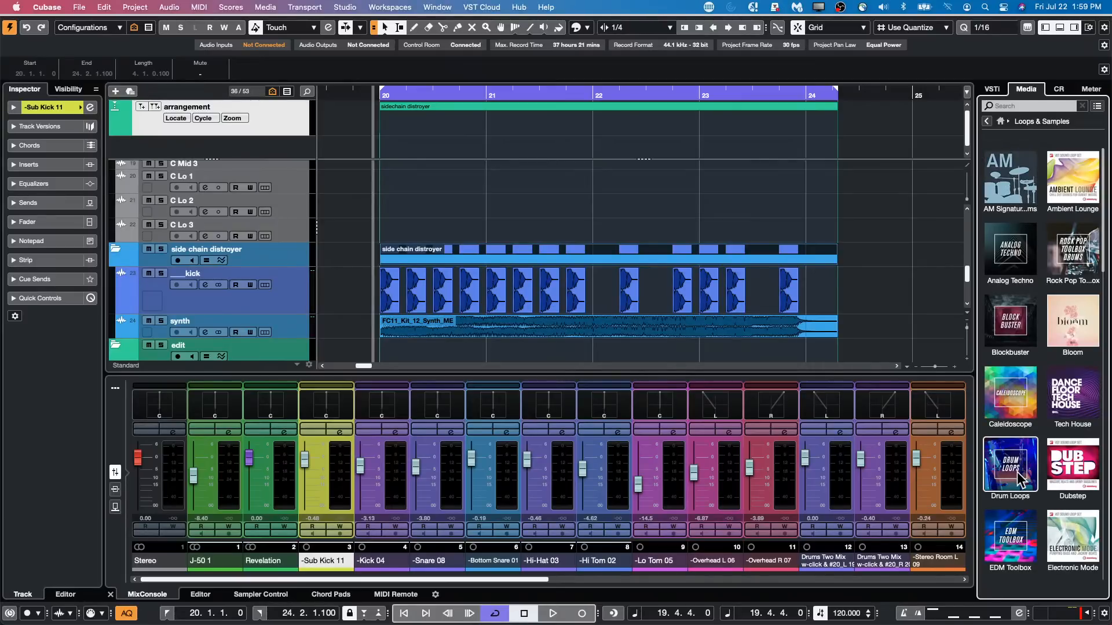
{"action": "left_click", "coordinate": [1010, 536]}
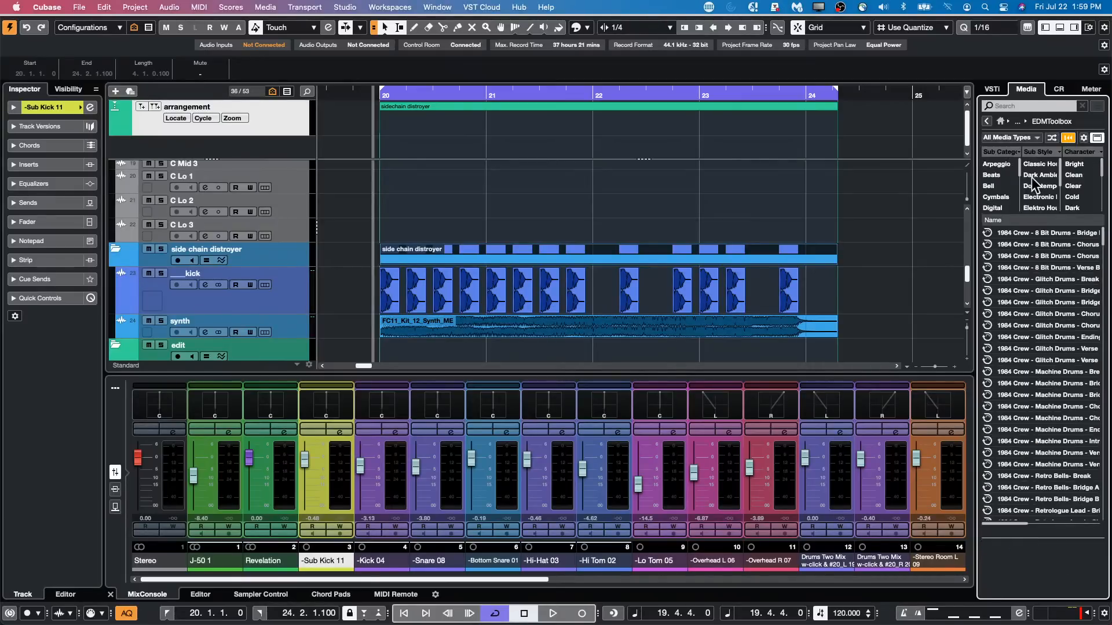
{"action": "scroll", "coordinate": [1014, 192], "scroll_direction": "down", "scroll_amount": 3}
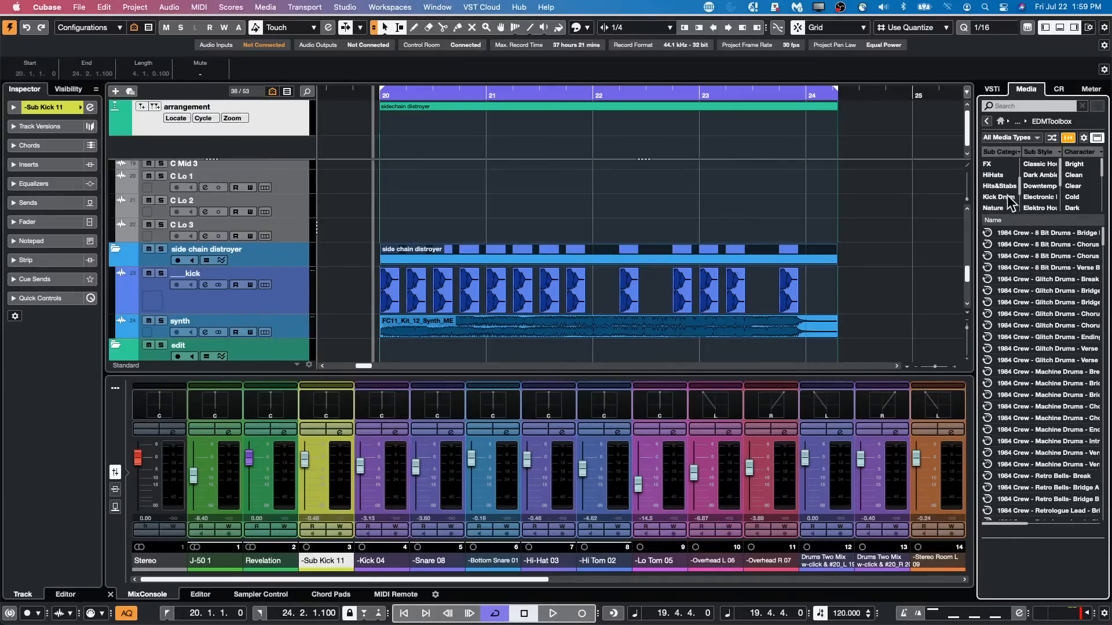
{"action": "left_click", "coordinate": [1008, 198]}
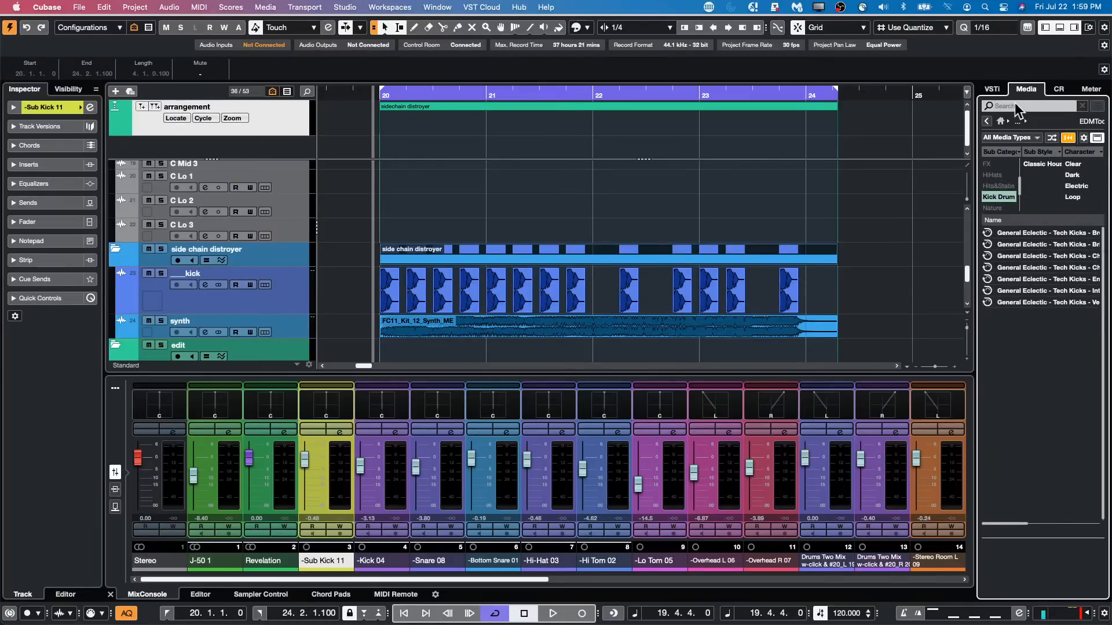
{"action": "left_click", "coordinate": [986, 121]}
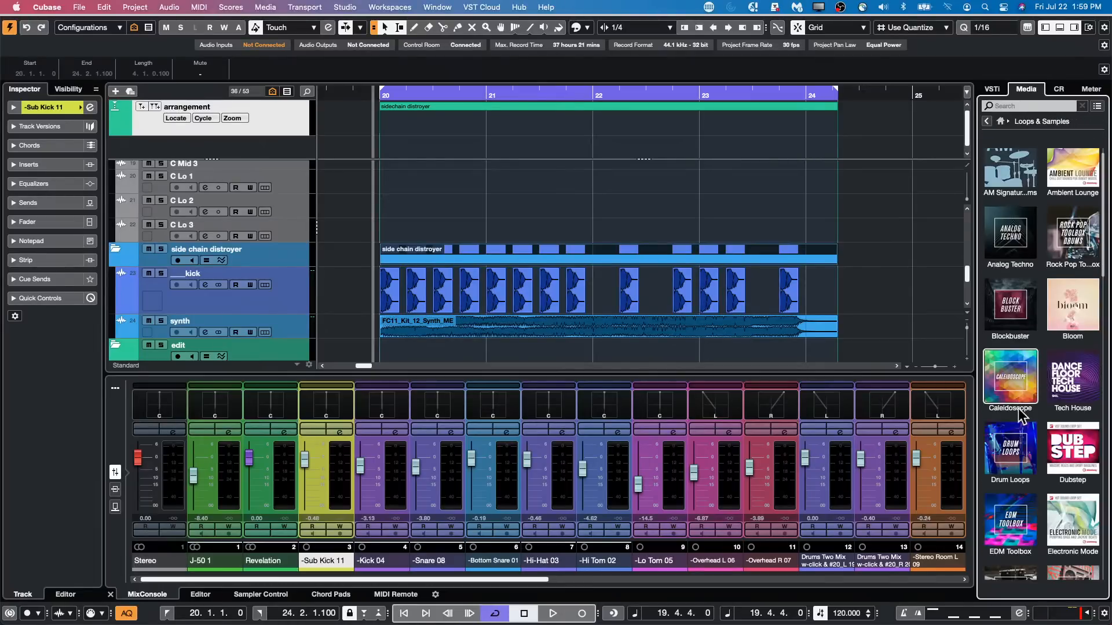
Open the GA ONE Library and audition the kick samples 03 kick hit, 039 Kick SK and 04 kick 2 hit.
{"action": "scroll", "coordinate": [1018, 409], "scroll_direction": "down", "scroll_amount": 6}
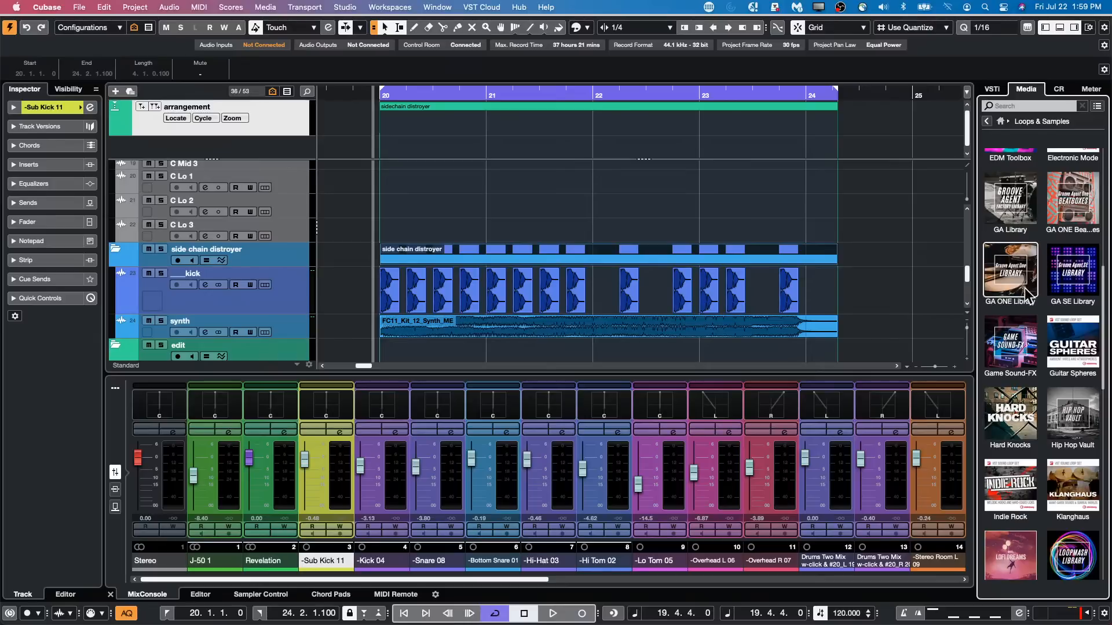
{"action": "left_click", "coordinate": [1010, 269]}
{"action": "left_click", "coordinate": [1039, 373]}
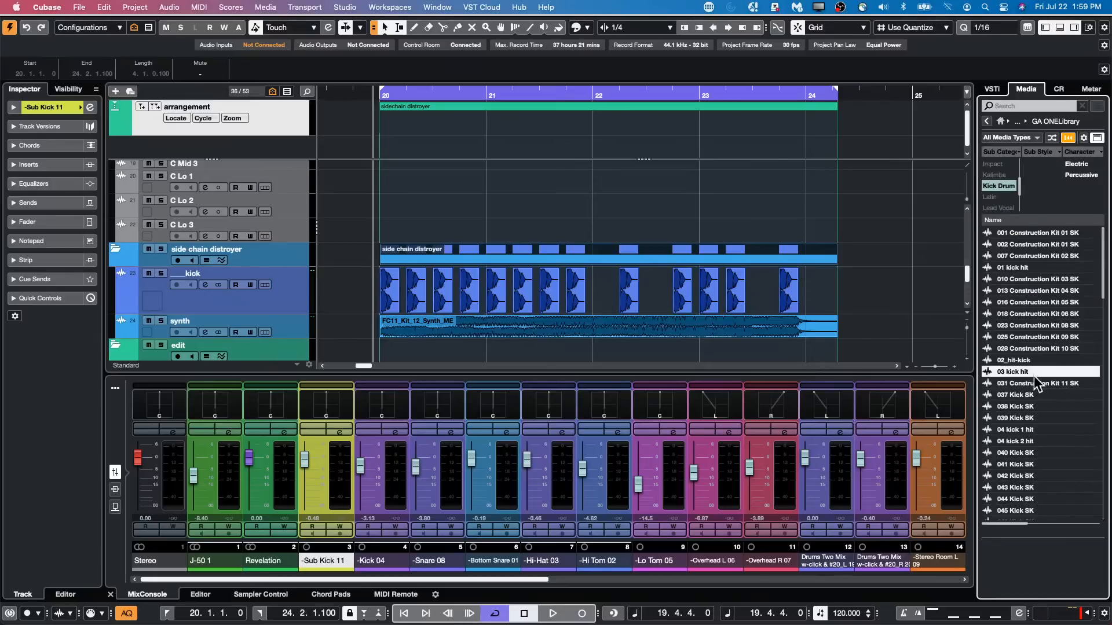
{"action": "left_click", "coordinate": [1019, 418]}
{"action": "left_click", "coordinate": [1026, 441]}
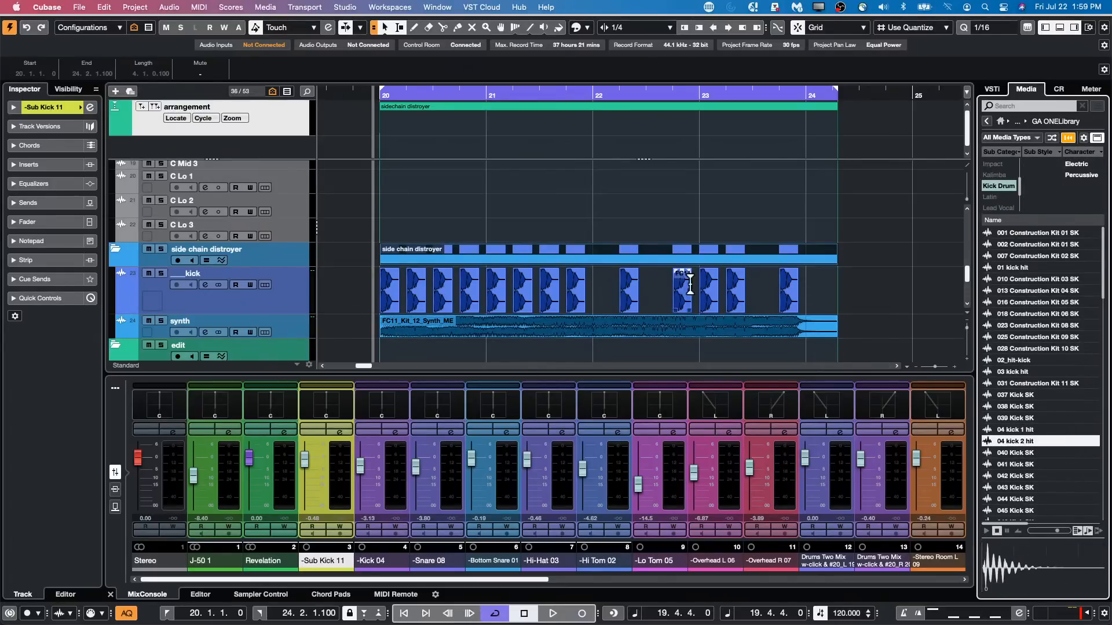
Replace all kick events sharing the same audio material with 04 kick 2 hit, and again with 043 Kick SK.
{"action": "left_click_drag", "start_coordinate": [1015, 440], "coordinate": [383, 270]}
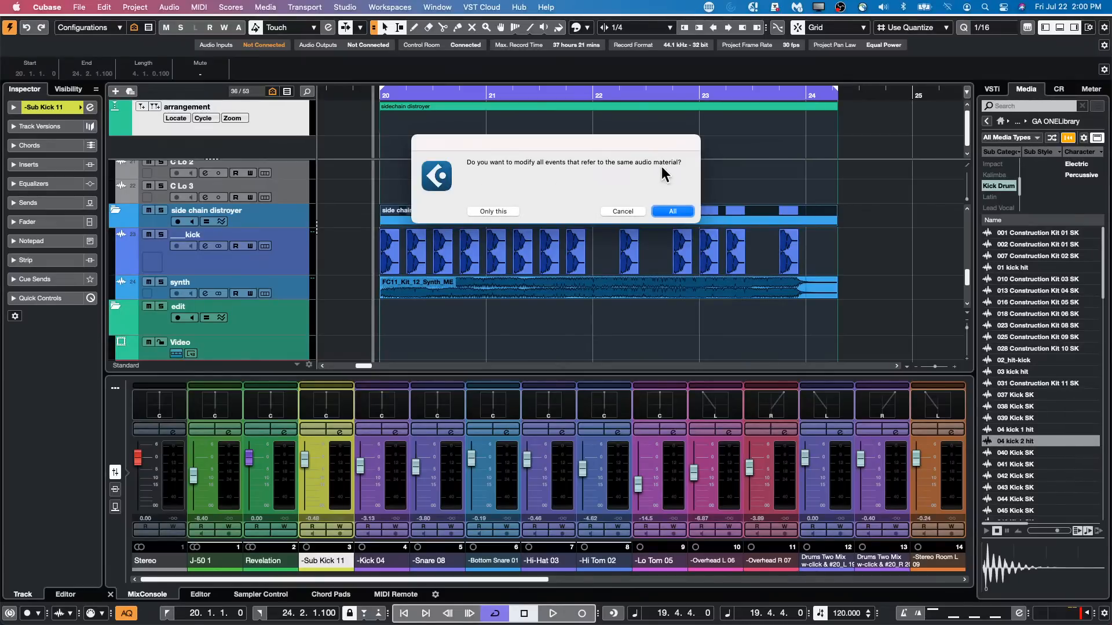
{"action": "left_click", "coordinate": [673, 211]}
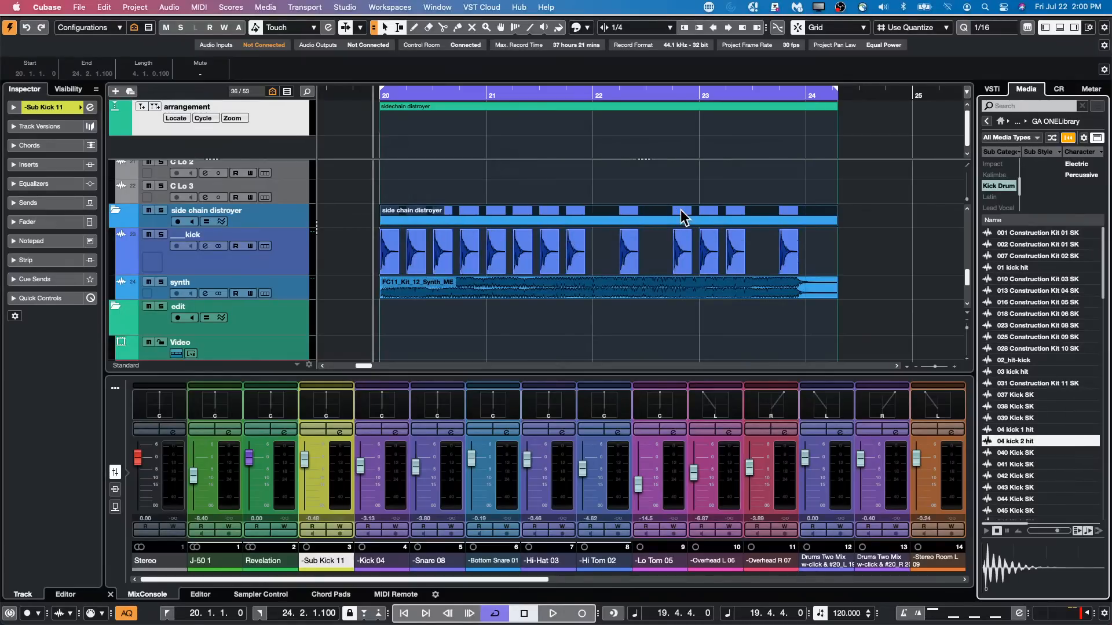
{"action": "left_click_drag", "start_coordinate": [1019, 488], "coordinate": [405, 200]}
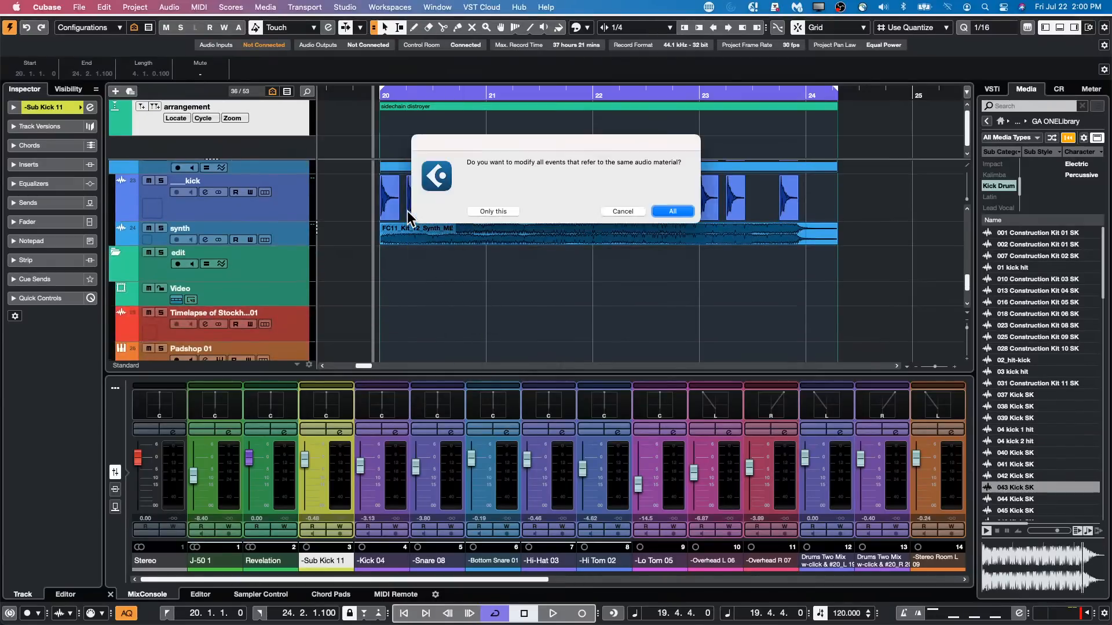
{"action": "left_click", "coordinate": [687, 212]}
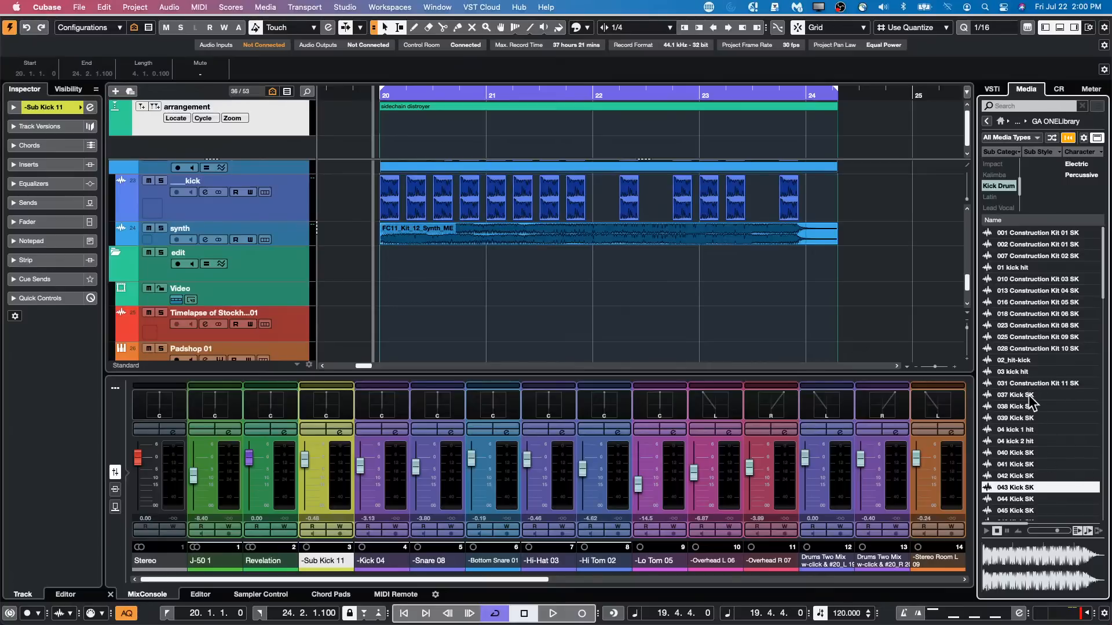
Replace all the events on the kick track with the sample 037 Kick SK.
{"action": "left_click_drag", "start_coordinate": [1028, 394], "coordinate": [382, 190]}
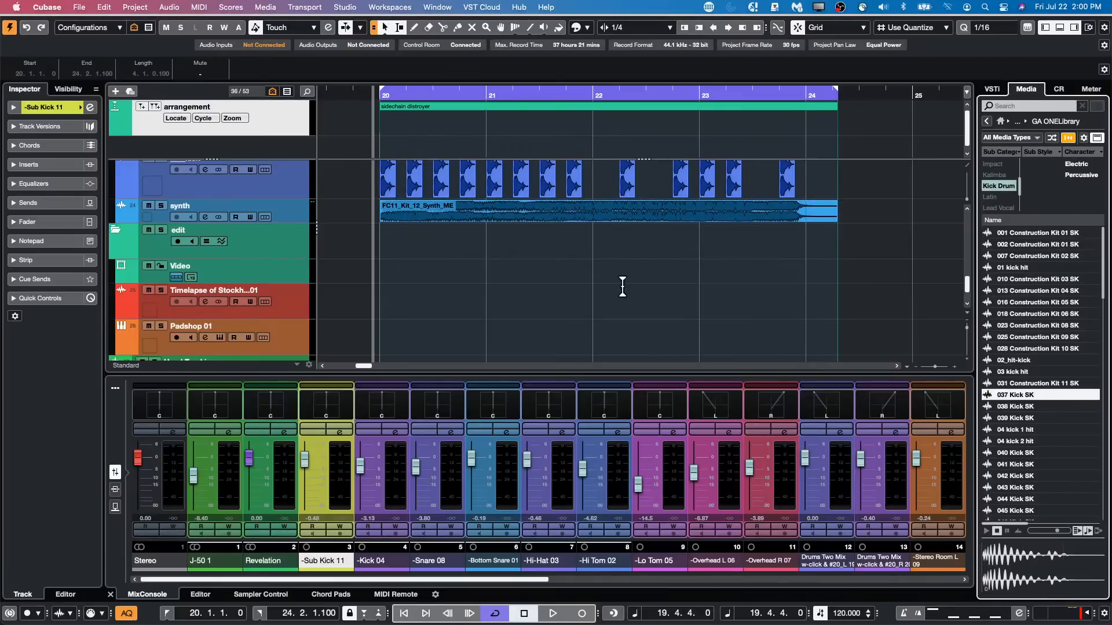
{"action": "scroll", "coordinate": [621, 282], "scroll_direction": "up", "scroll_amount": 2}
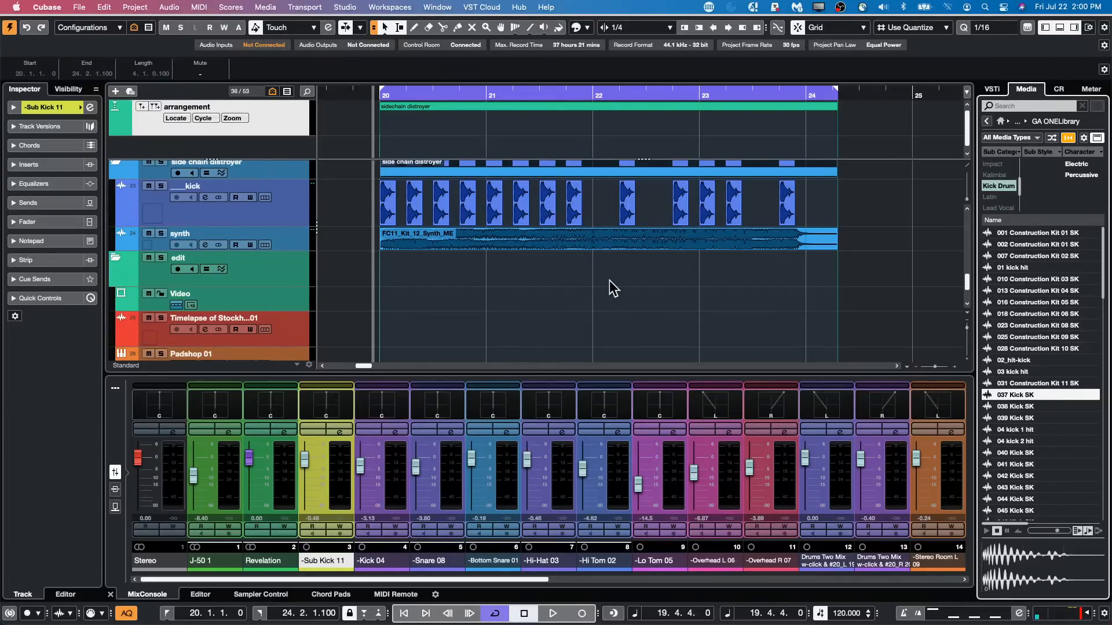
{"action": "scroll", "coordinate": [609, 280], "scroll_direction": "up", "scroll_amount": 15}
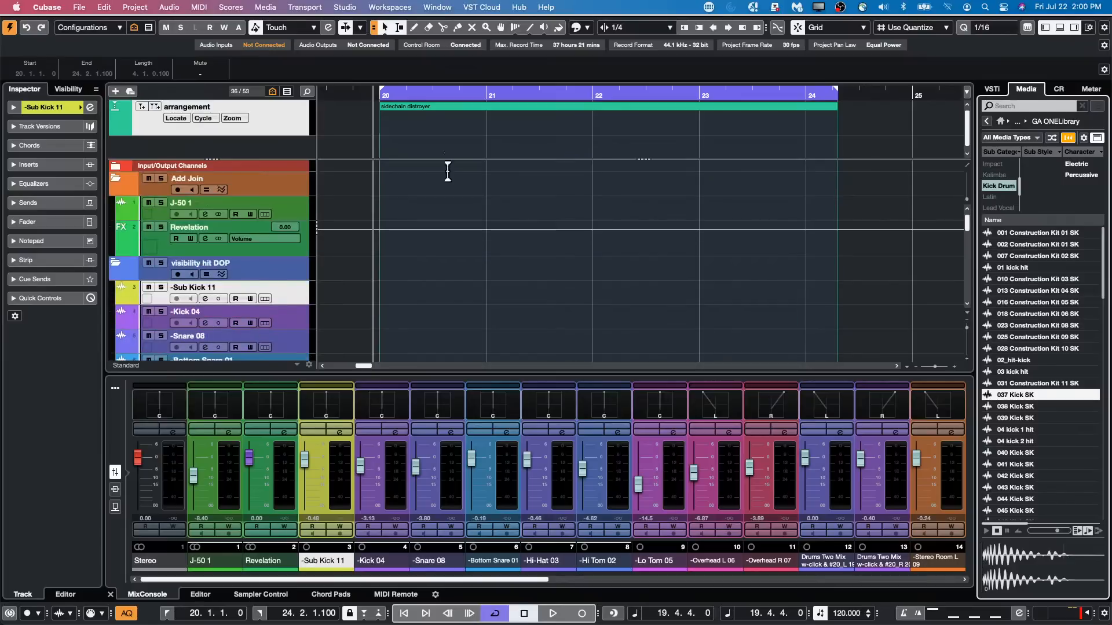
Create a new empty project in the July 19 2022 folder inside Hangouts.
{"action": "left_click", "coordinate": [84, 7]}
{"action": "left_click", "coordinate": [92, 24]}
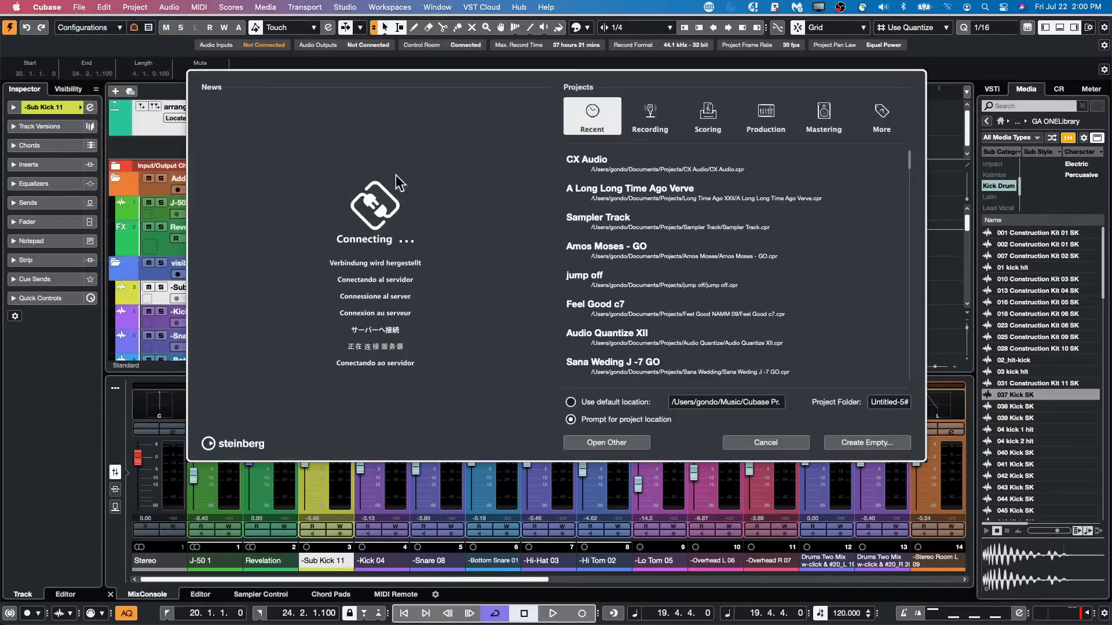
{"action": "left_click", "coordinate": [868, 441]}
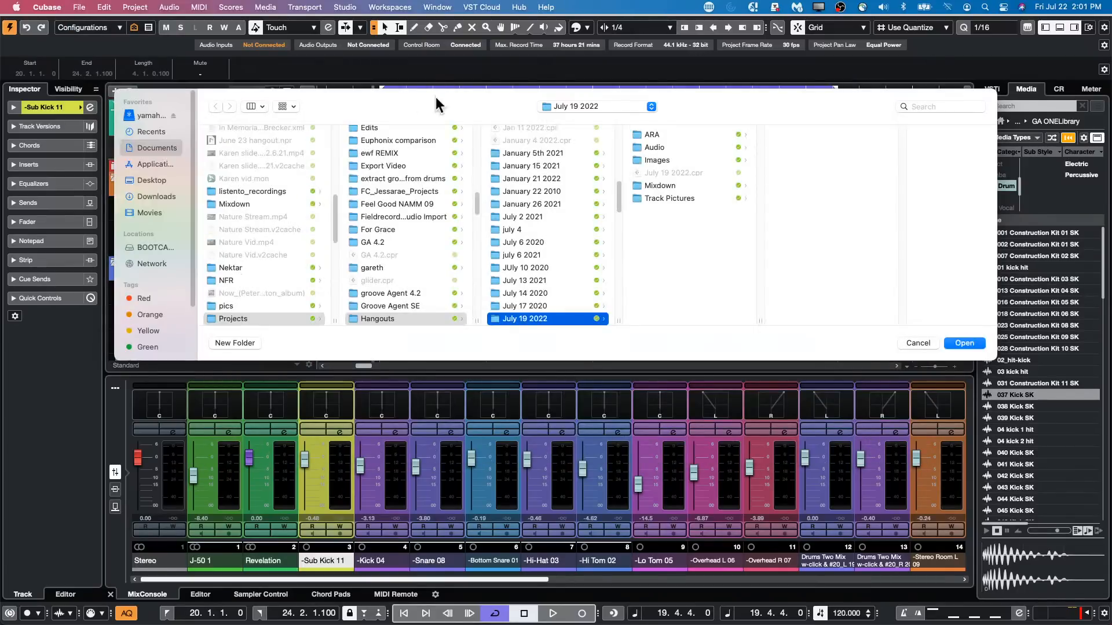
{"action": "left_click", "coordinate": [964, 344]}
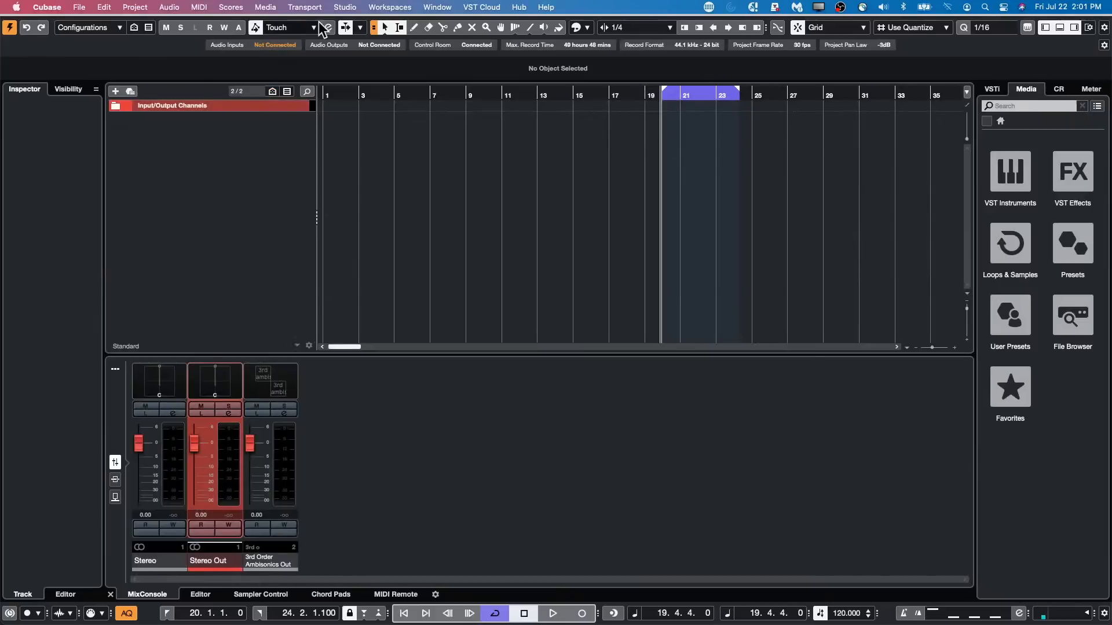
Add an instrument track with Groove Agent SE routed to Stereo Out.
{"action": "right_click", "coordinate": [188, 125]}
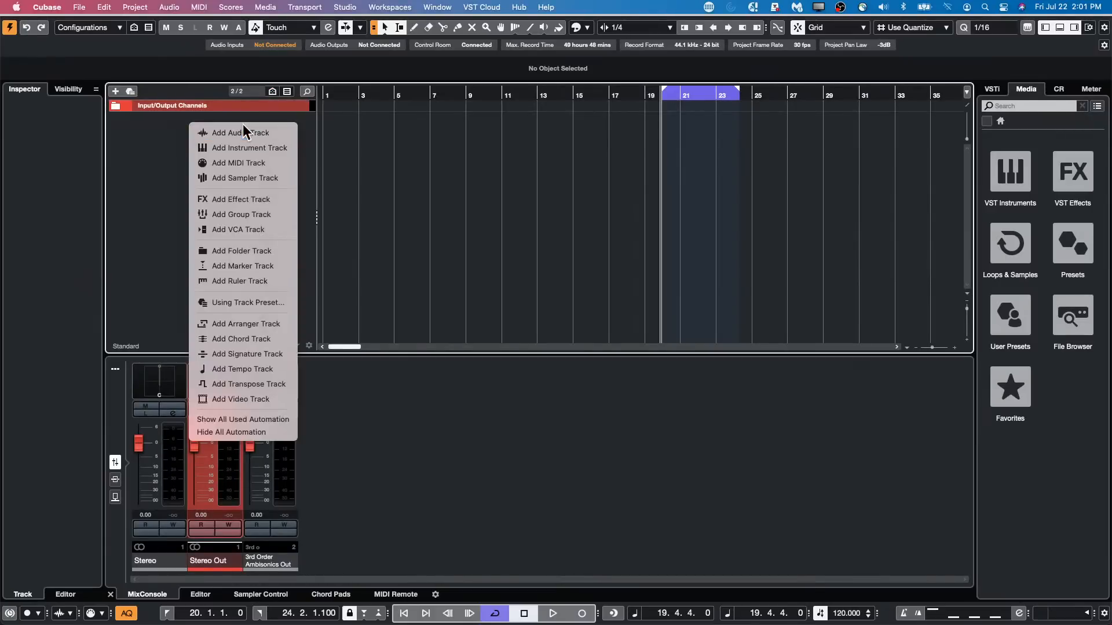
{"action": "left_click", "coordinate": [250, 148]}
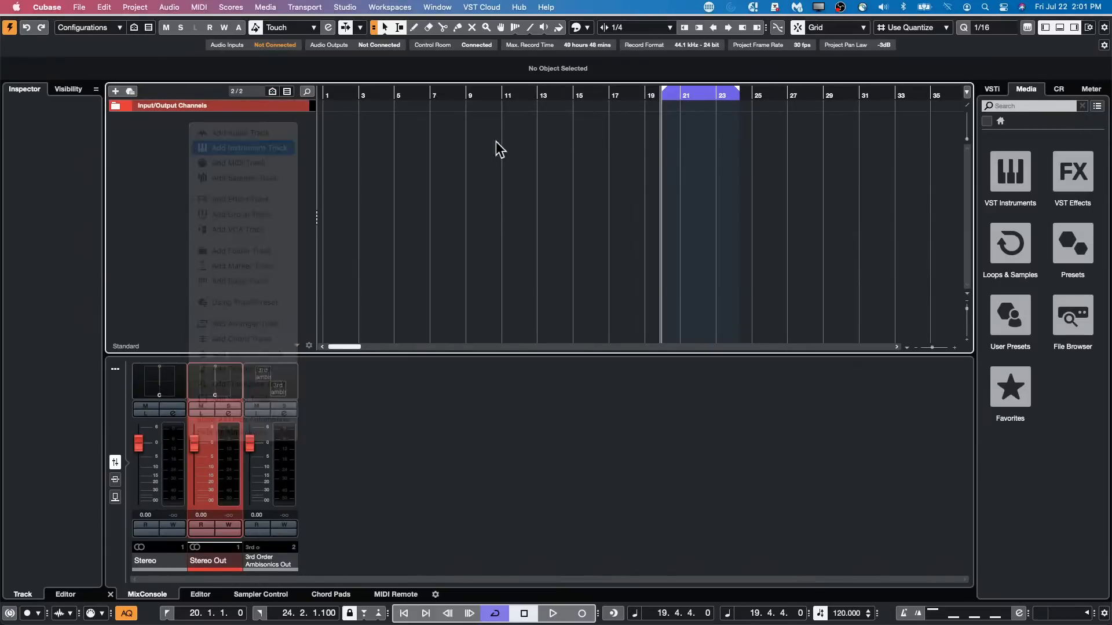
{"action": "left_click", "coordinate": [513, 213]}
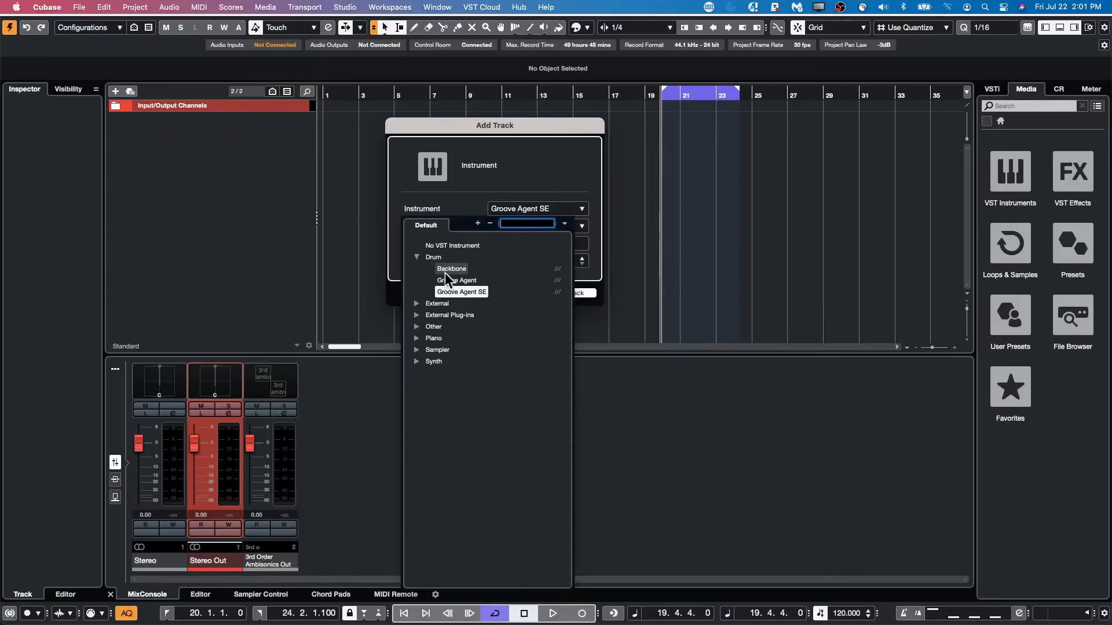
{"action": "left_click", "coordinate": [482, 293]}
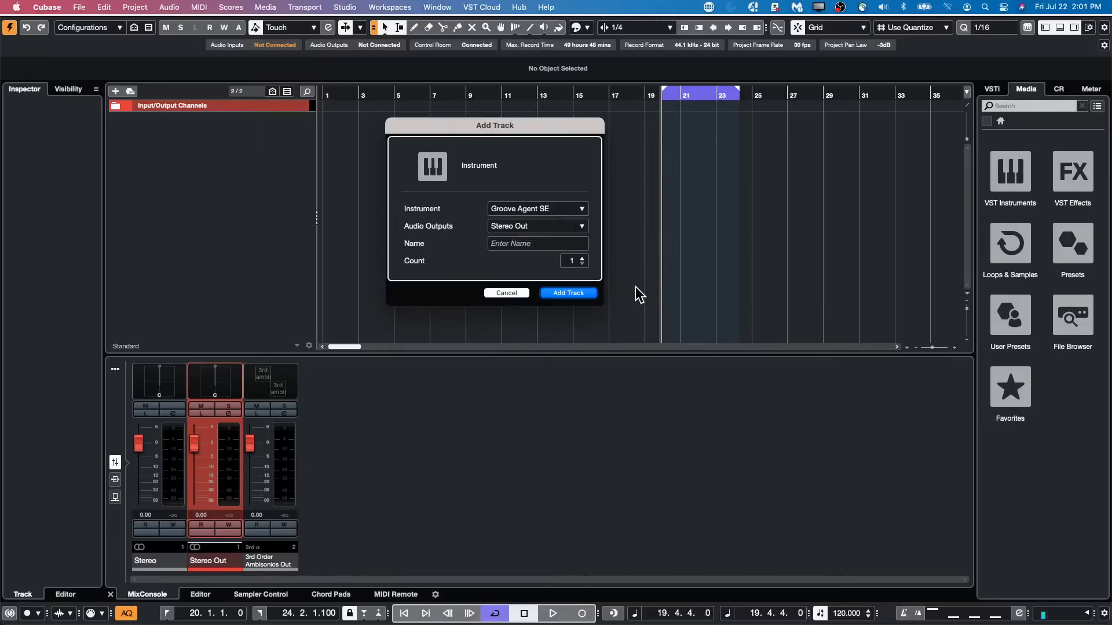
{"action": "left_click", "coordinate": [588, 294]}
Add an instrument track with Backbone routed to Stereo Out.
{"action": "right_click", "coordinate": [217, 155]}
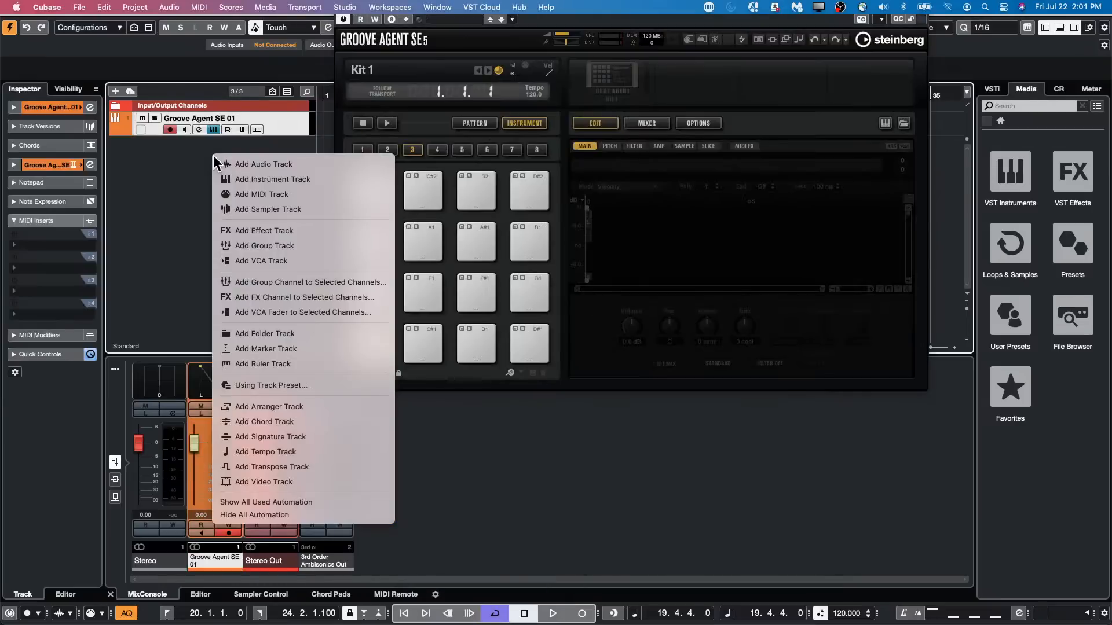
{"action": "left_click", "coordinate": [263, 184]}
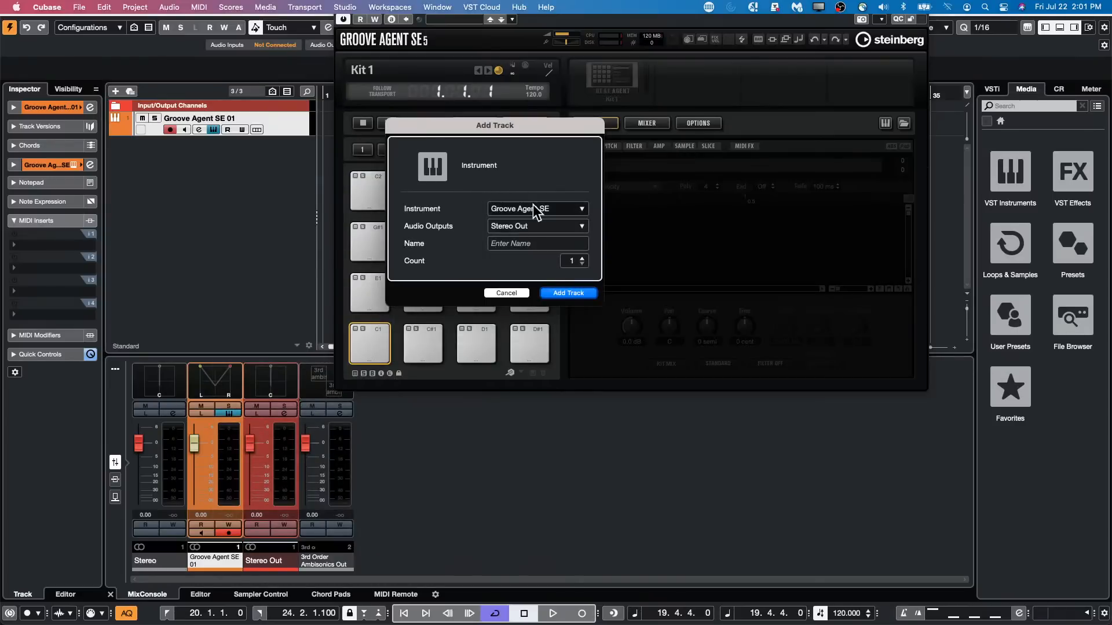
{"action": "left_click", "coordinate": [536, 209]}
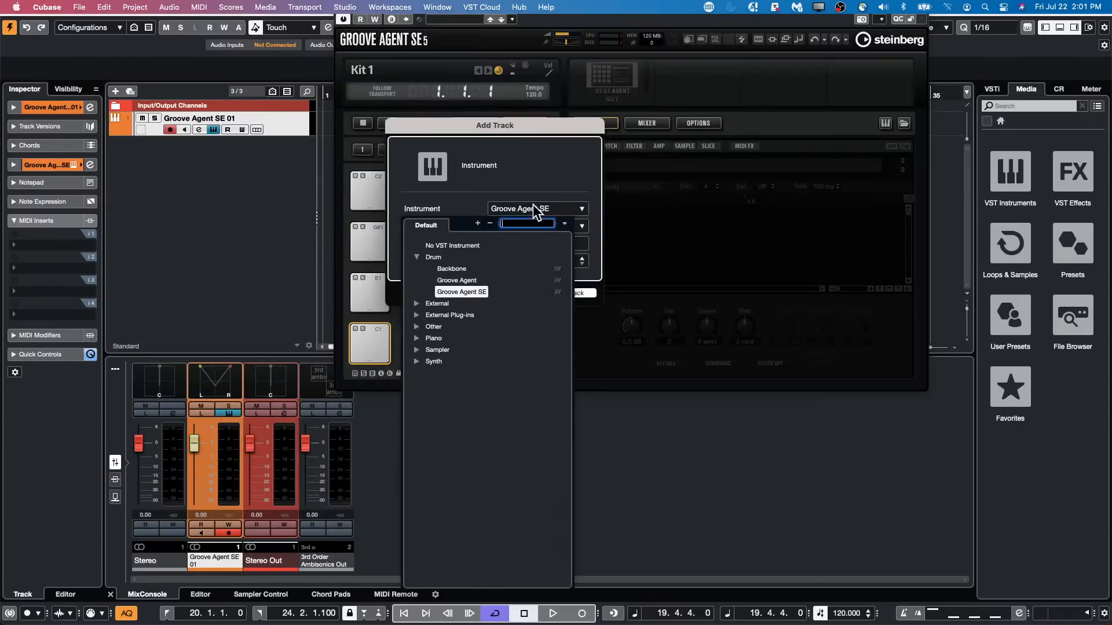
{"action": "left_click", "coordinate": [450, 269]}
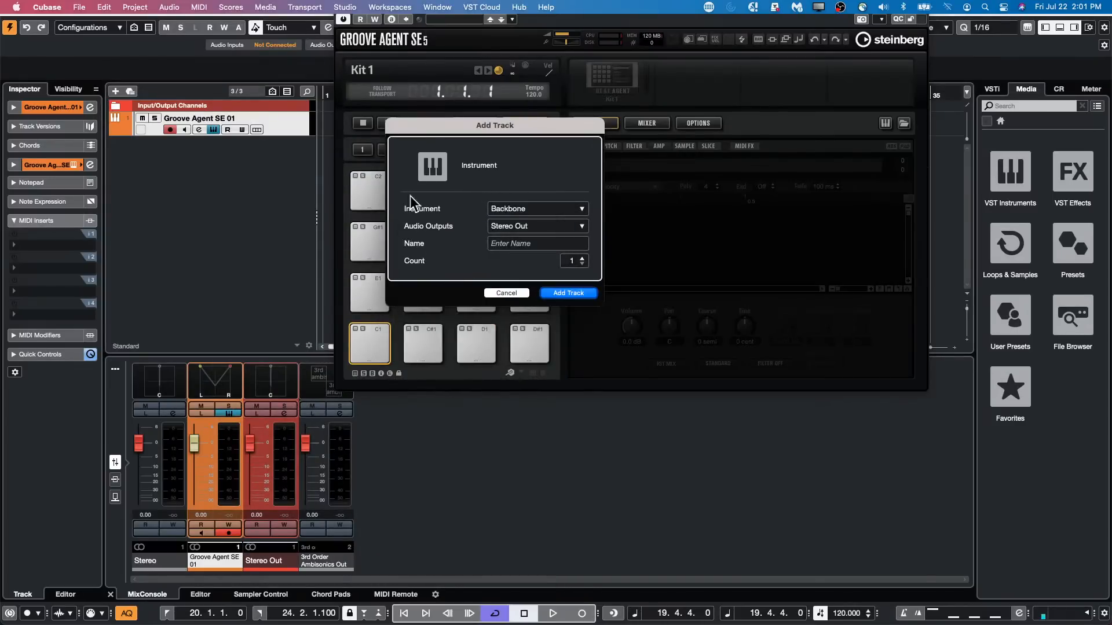
{"action": "left_click", "coordinate": [571, 301]}
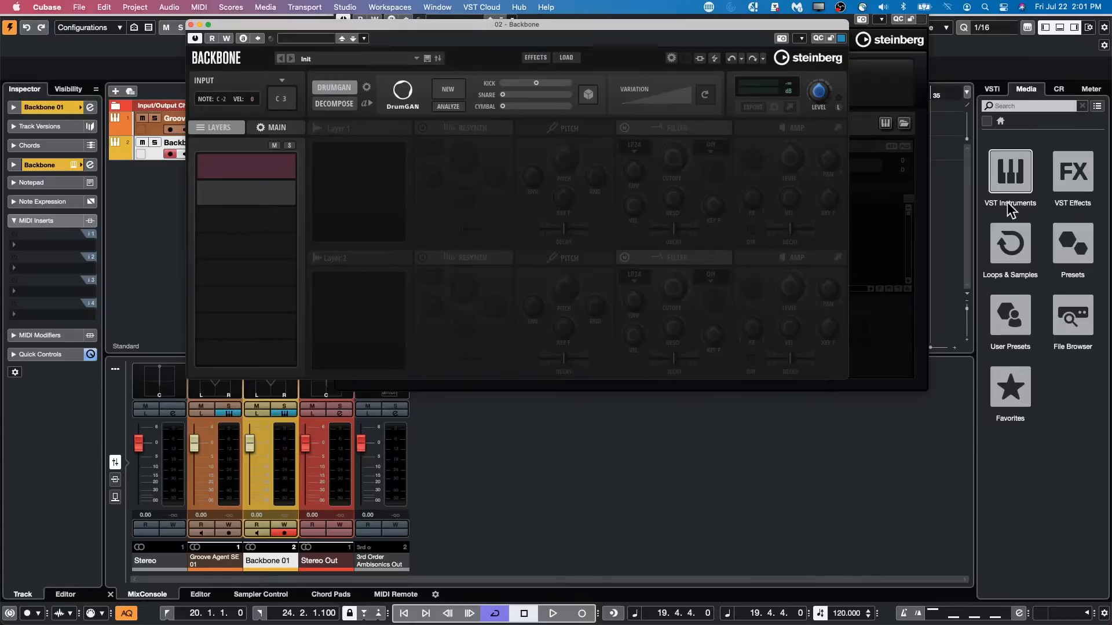
Browse the Dancefloor Tech House loops, audition several kick samples, remove the Kick Drum filter and preview Tech_House_Bass_Loop_05.
{"action": "left_click", "coordinate": [1018, 257]}
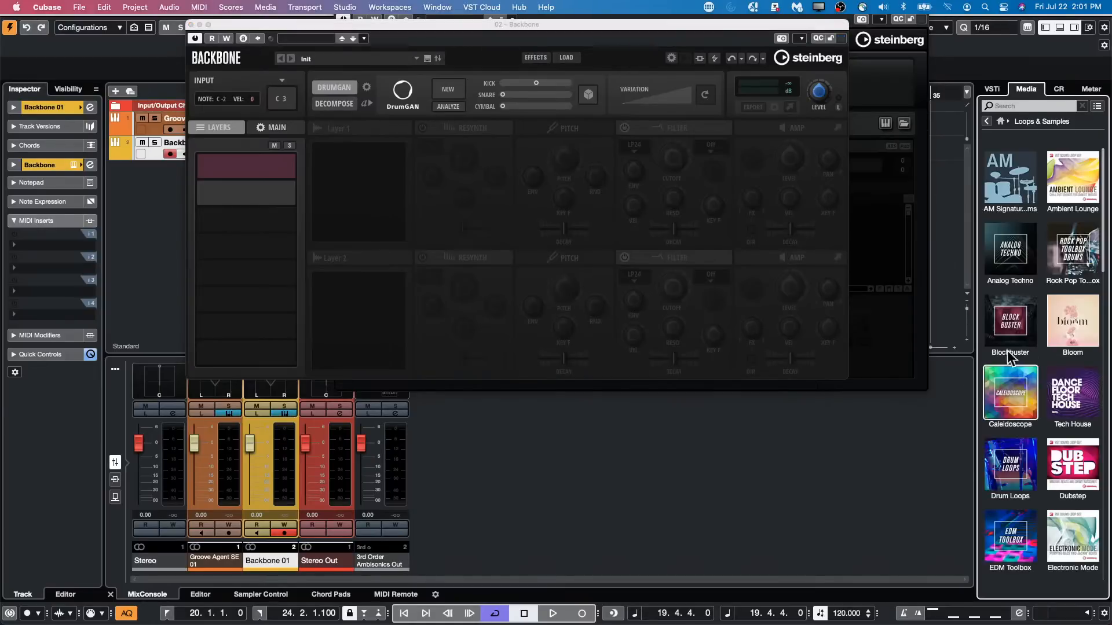
{"action": "left_click", "coordinate": [1082, 399]}
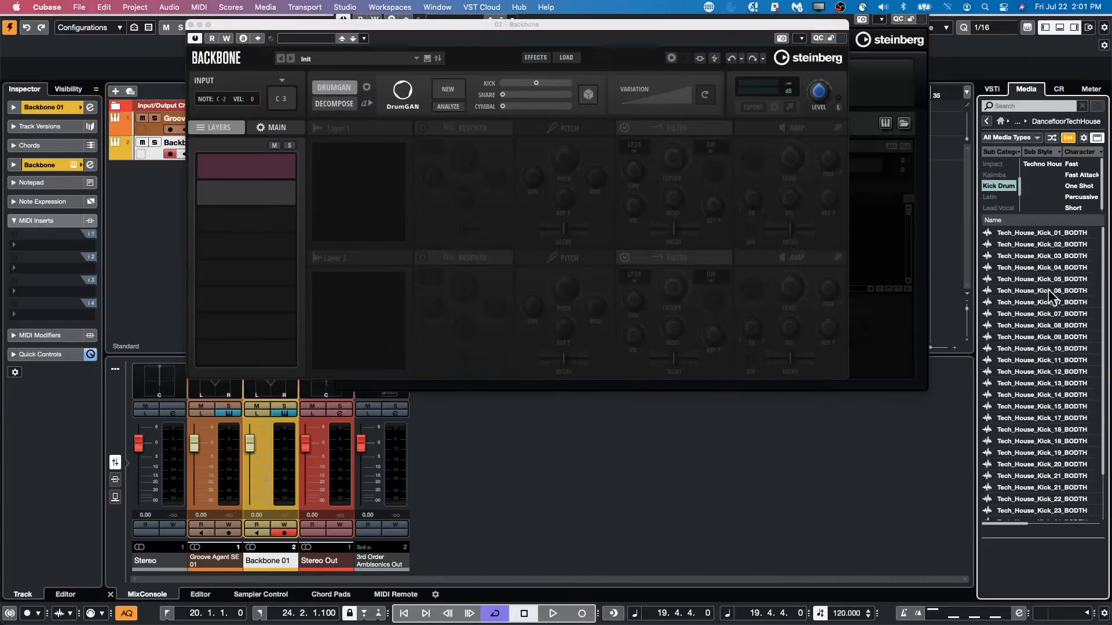
{"action": "left_click", "coordinate": [1014, 360]}
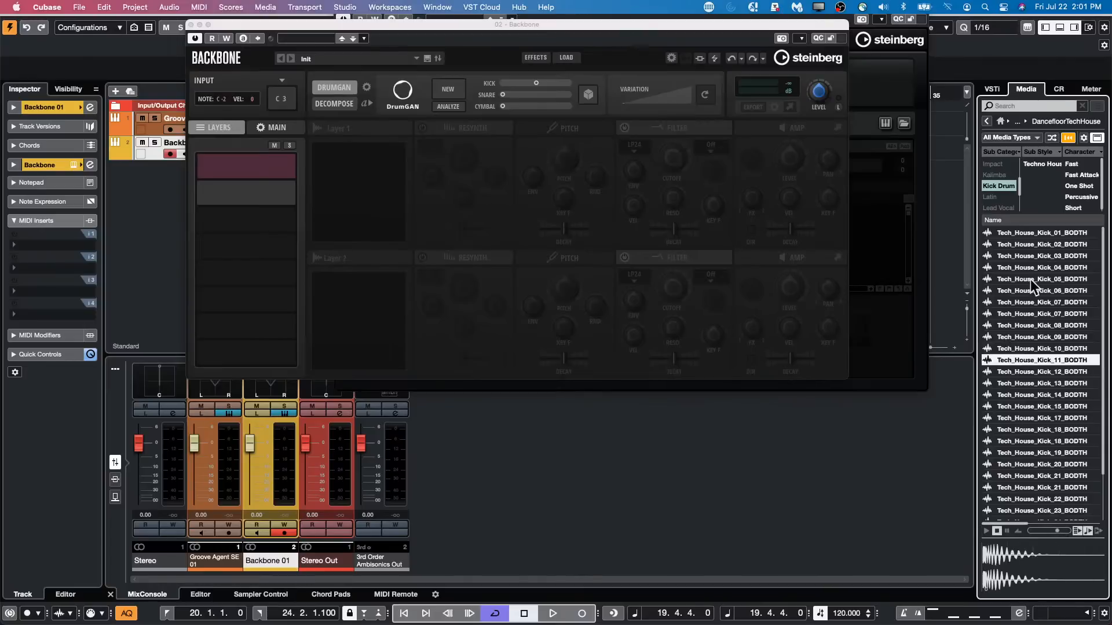
{"action": "left_click", "coordinate": [1030, 279]}
{"action": "left_click", "coordinate": [1004, 187]}
{"action": "left_click", "coordinate": [1032, 420]}
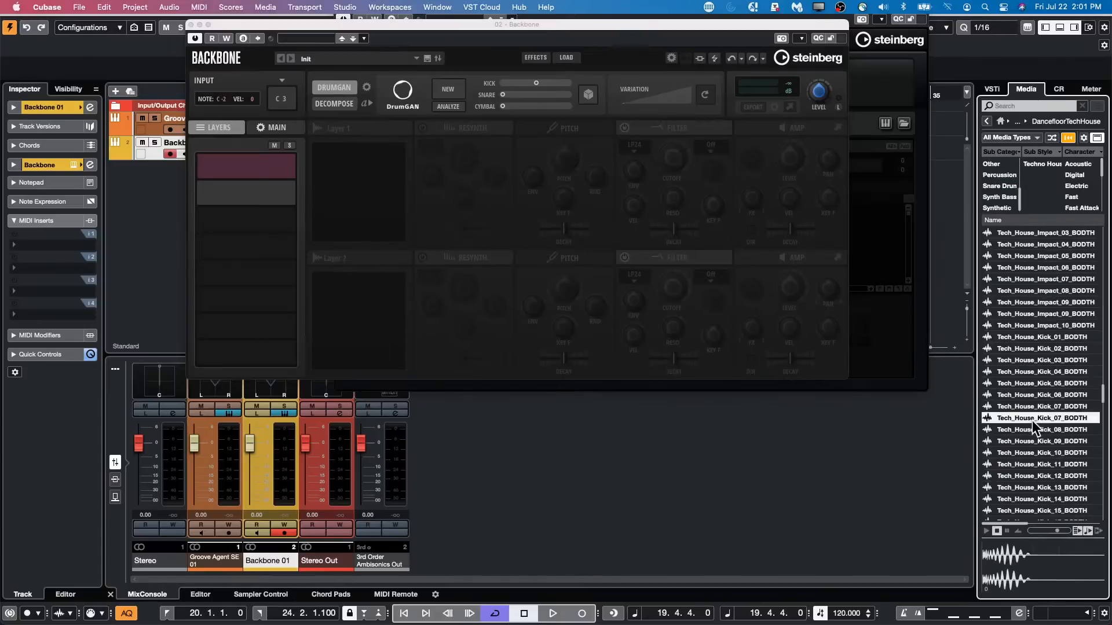
{"action": "scroll", "coordinate": [1018, 373], "scroll_direction": "up", "scroll_amount": 10}
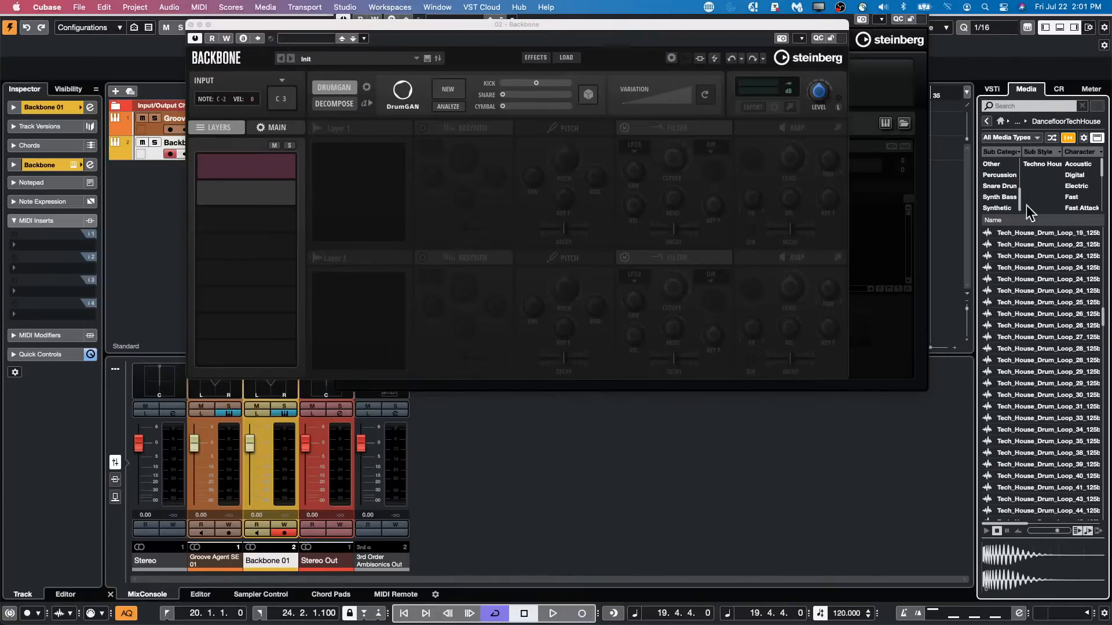
{"action": "left_click", "coordinate": [1023, 271]}
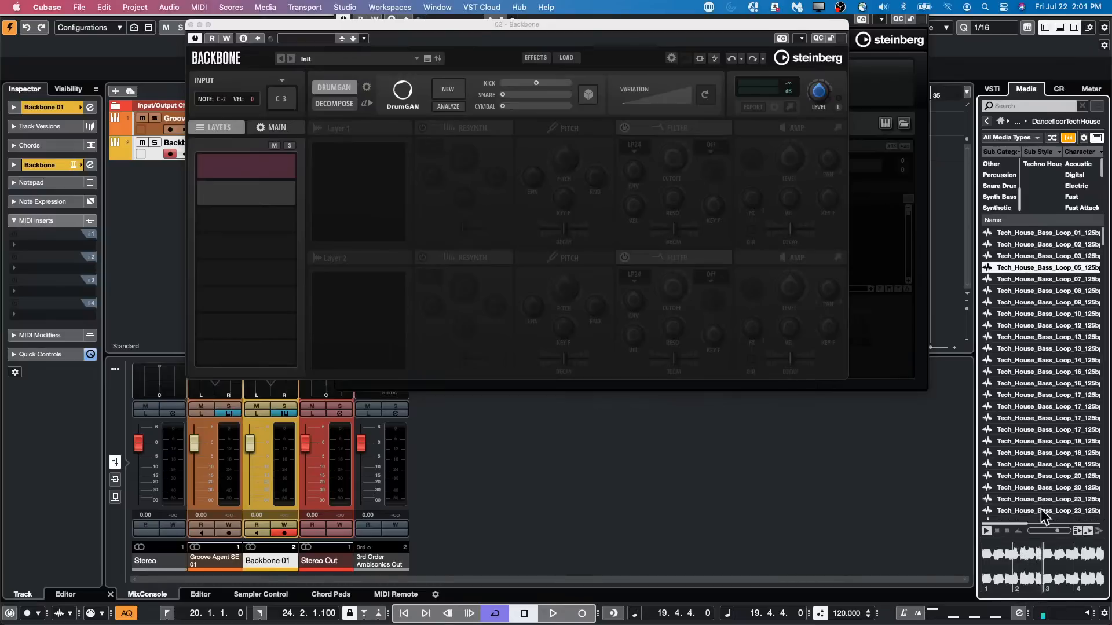
Raise the Control Room main monitoring level to about -2 dB.
{"action": "left_click", "coordinate": [1056, 89]}
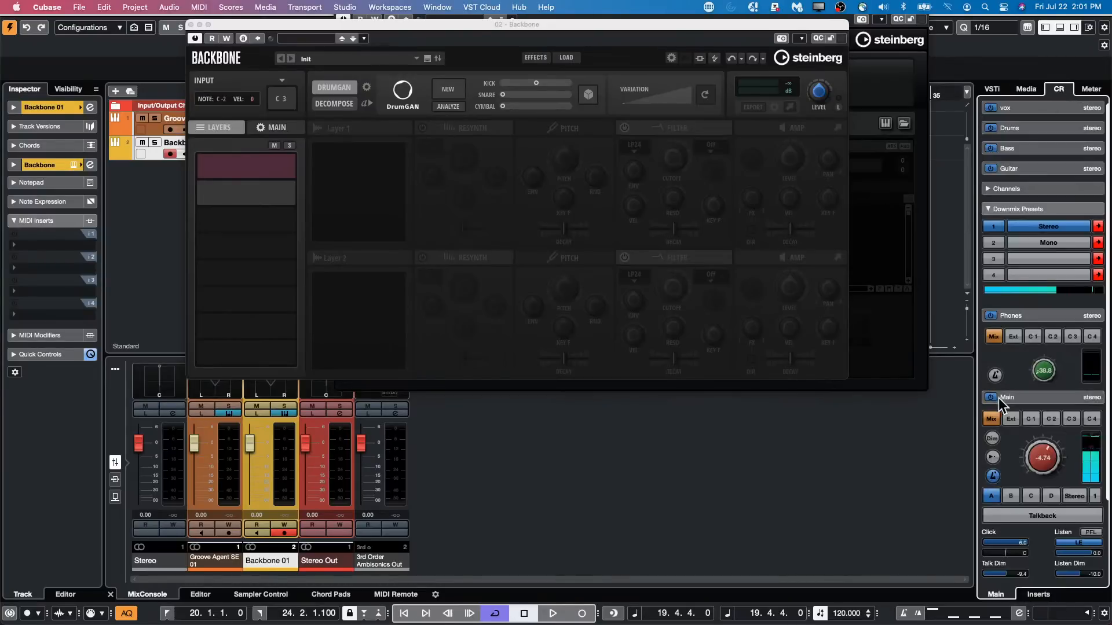
{"action": "scroll", "coordinate": [1037, 436], "scroll_direction": "up", "scroll_amount": 3}
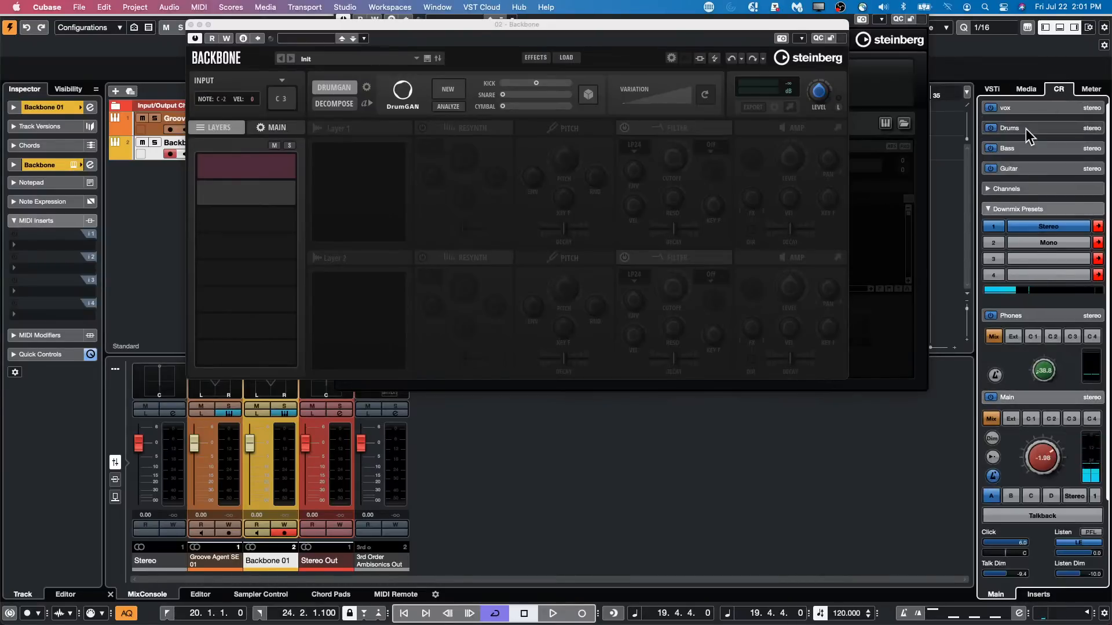
{"action": "scroll", "coordinate": [1024, 165], "scroll_direction": "down", "scroll_amount": 1}
Audition the Tech House samples Downlifter_08 and Hihat_Open_03 in the Media browser.
{"action": "left_click", "coordinate": [1026, 89]}
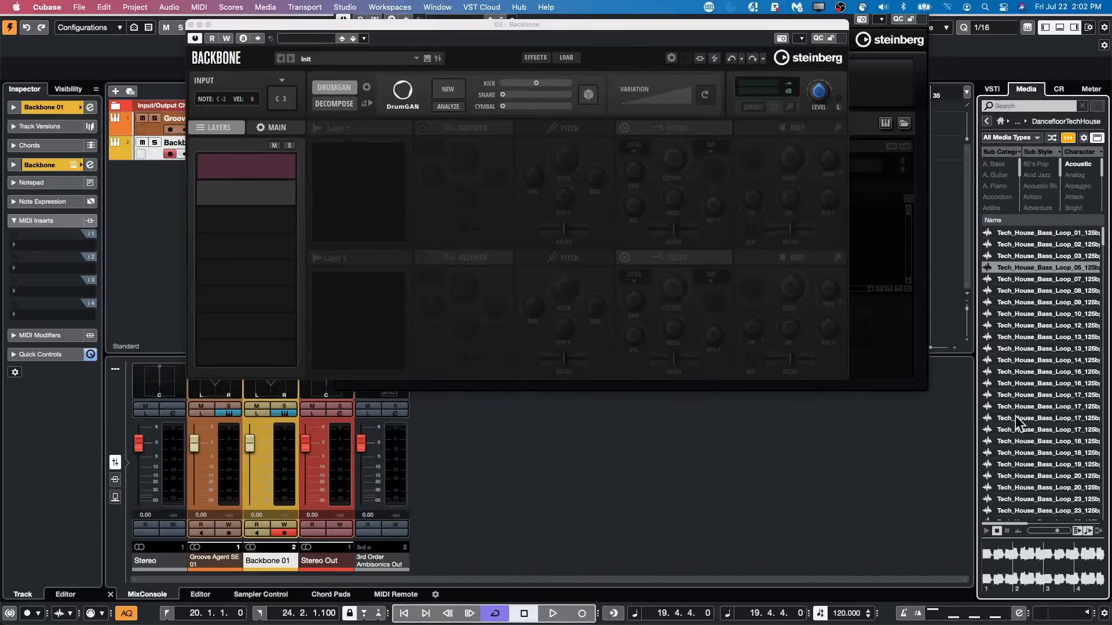
{"action": "scroll", "coordinate": [1025, 458], "scroll_direction": "down", "scroll_amount": 10}
{"action": "left_click", "coordinate": [1033, 483]}
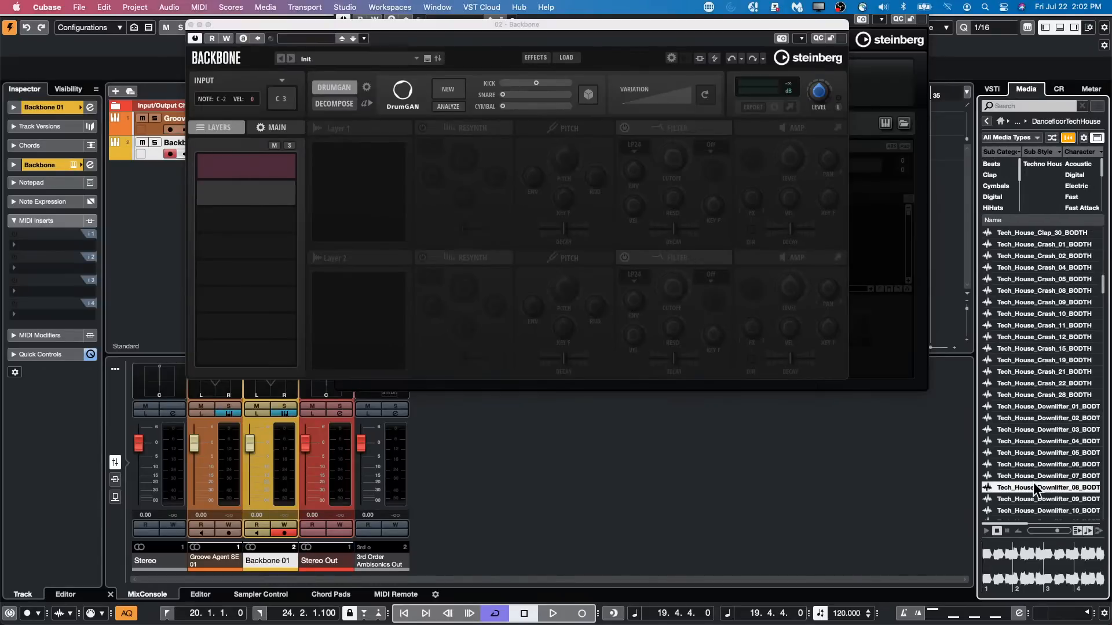
{"action": "scroll", "coordinate": [1032, 479], "scroll_direction": "down", "scroll_amount": 15}
{"action": "left_click", "coordinate": [1032, 476]}
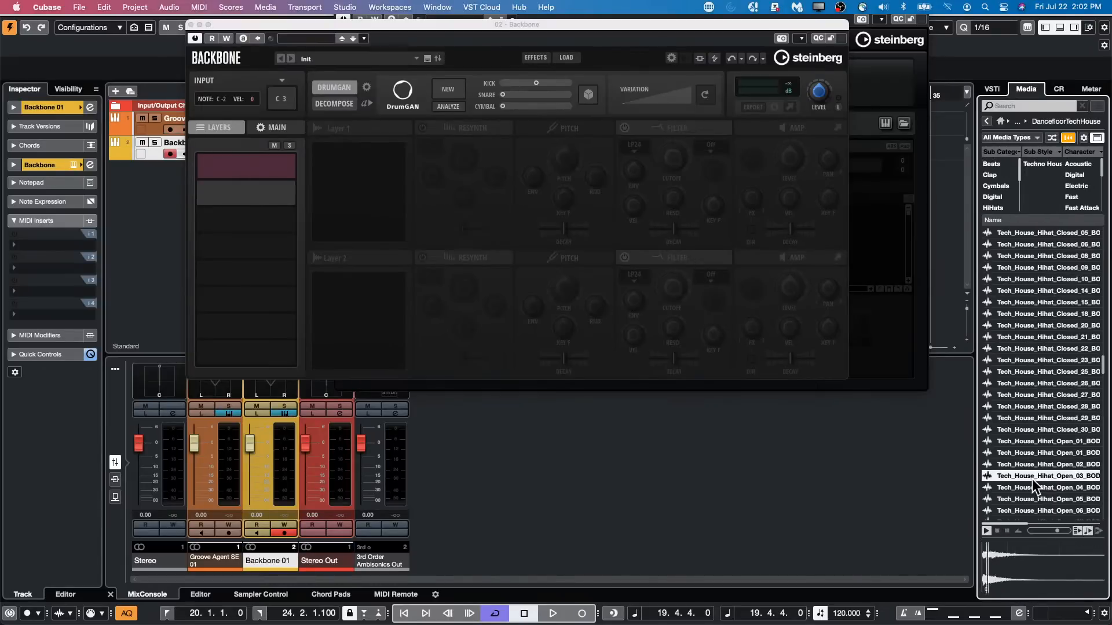
{"action": "scroll", "coordinate": [1046, 431], "scroll_direction": "down", "scroll_amount": 10}
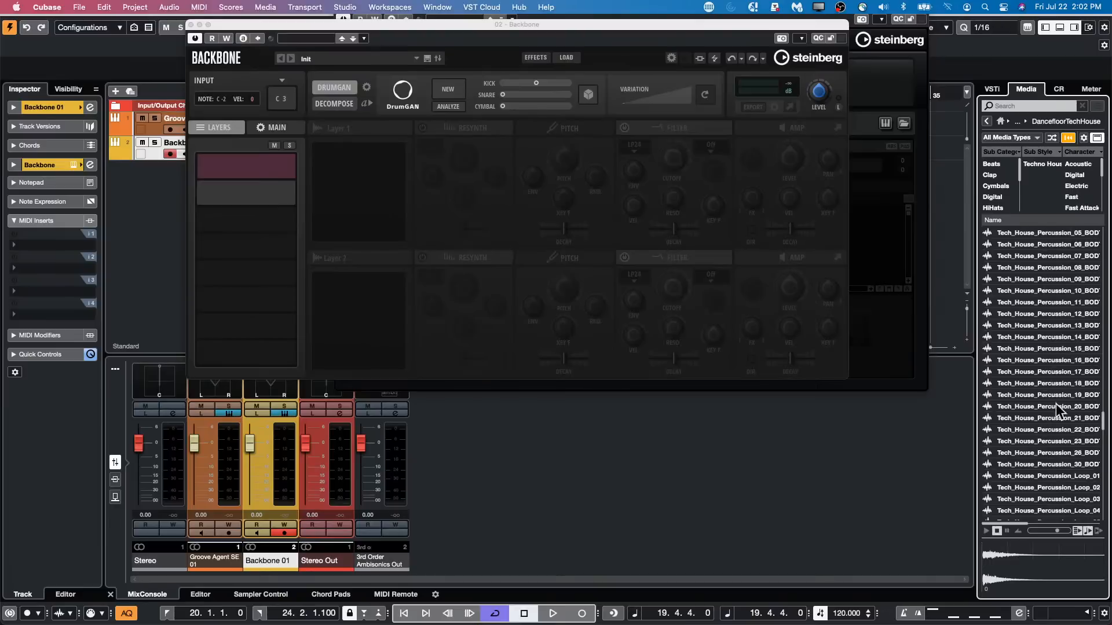
Filter the Tech House samples by Beats and place Tech_House_Drum_Loop_23 on a new audio track near the project start, moving Backbone aside.
{"action": "left_click", "coordinate": [998, 166]}
{"action": "left_click", "coordinate": [1048, 488]}
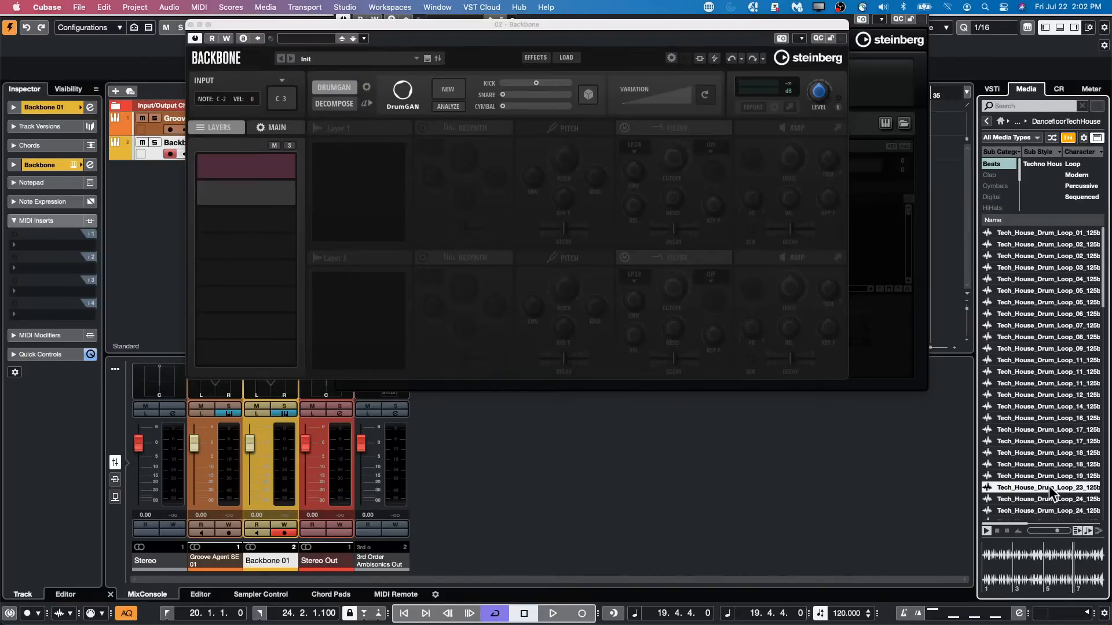
{"action": "left_click_drag", "start_coordinate": [228, 29], "coordinate": [423, 56]}
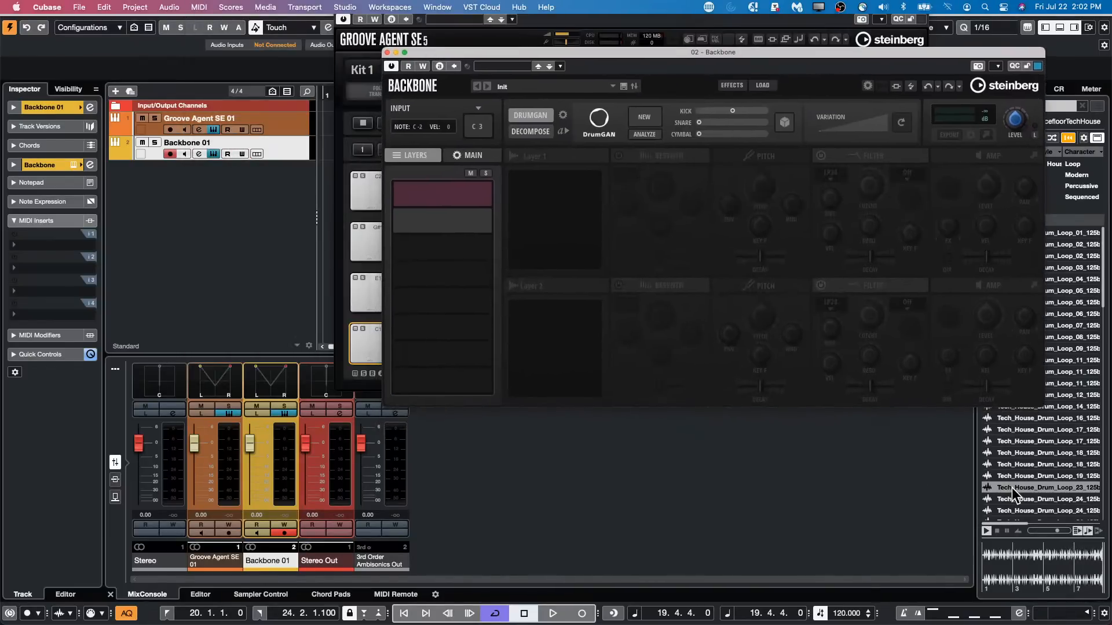
{"action": "left_click_drag", "start_coordinate": [1012, 488], "coordinate": [331, 171]}
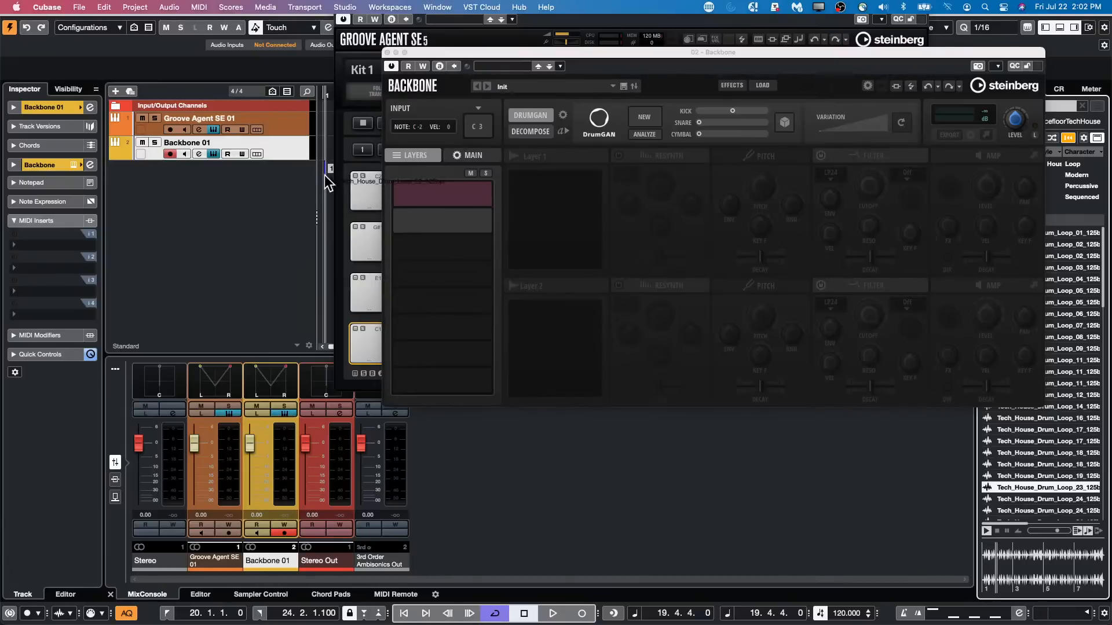
{"action": "left_click_drag", "start_coordinate": [447, 49], "coordinate": [662, 159]}
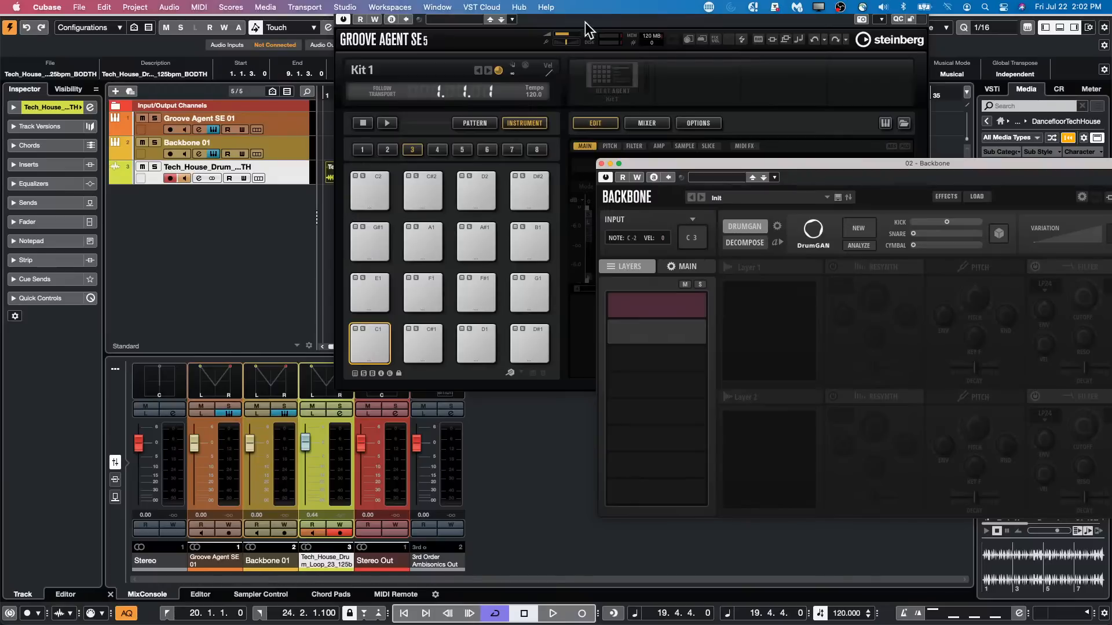
{"action": "left_click", "coordinate": [327, 27]}
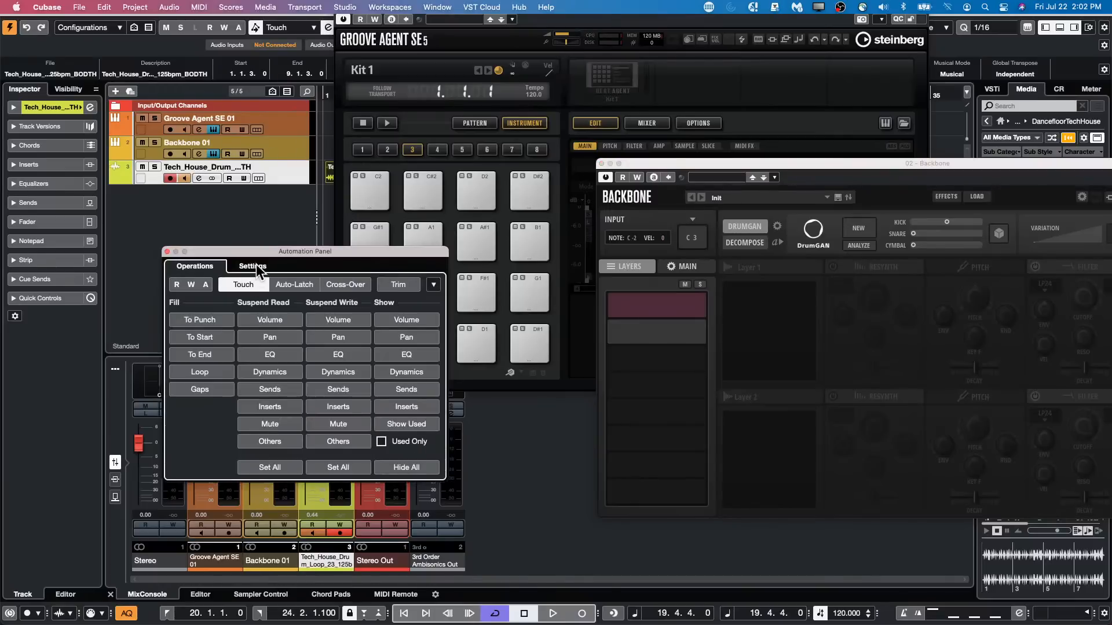
{"action": "left_click", "coordinate": [274, 226]}
{"action": "left_click", "coordinate": [167, 251]}
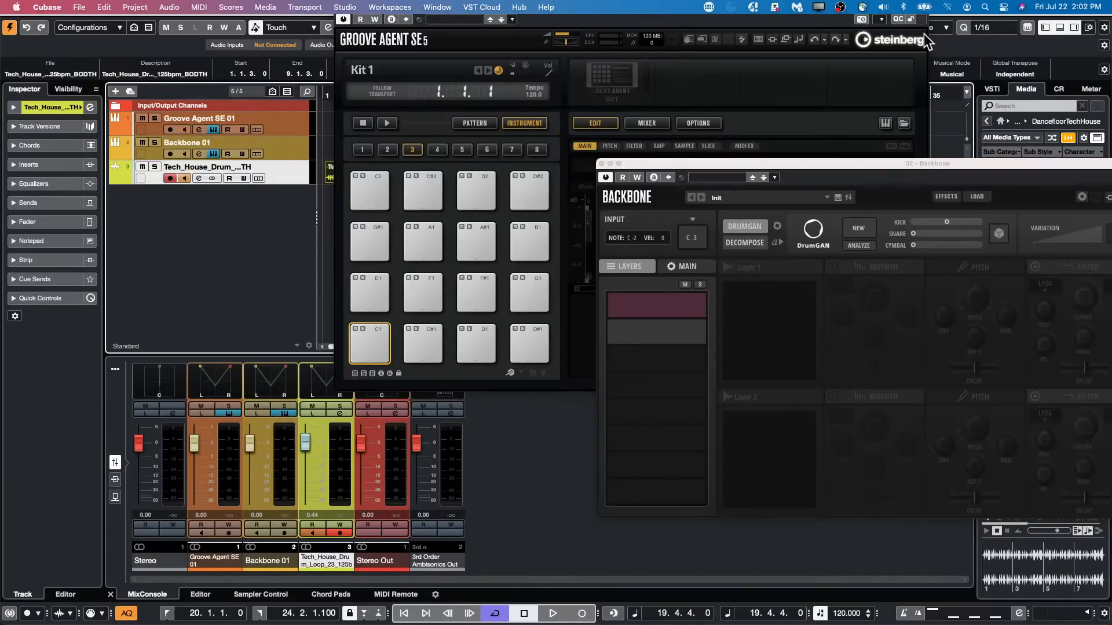
Try to reposition the Groove Agent SE window and move the project window lower on the screen.
{"action": "left_click", "coordinate": [592, 36]}
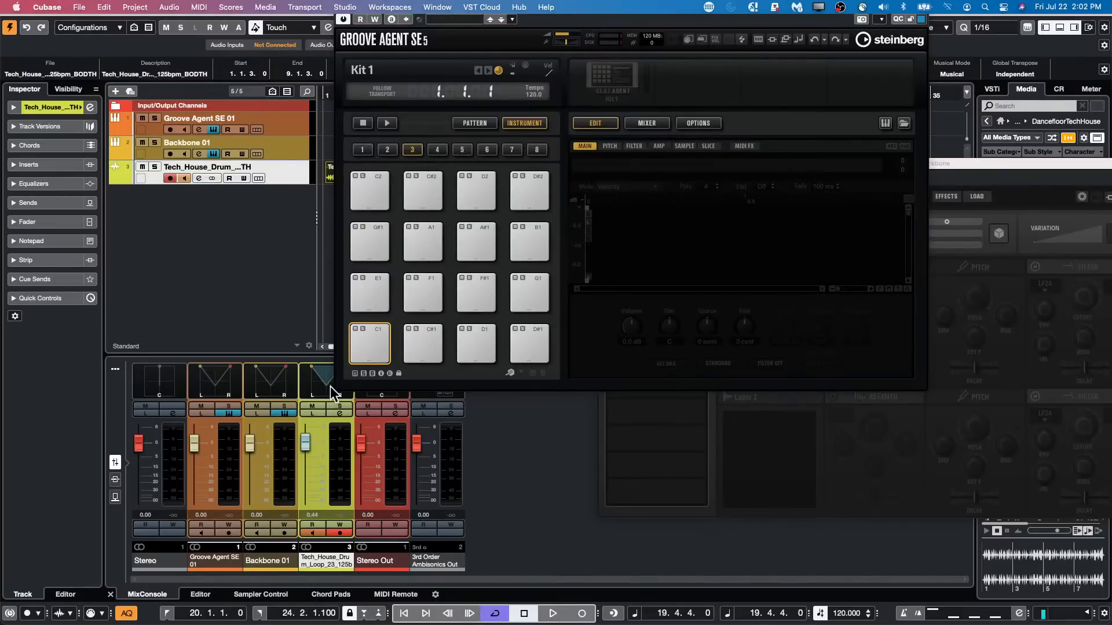
{"action": "left_click_drag", "start_coordinate": [333, 389], "coordinate": [387, 372]}
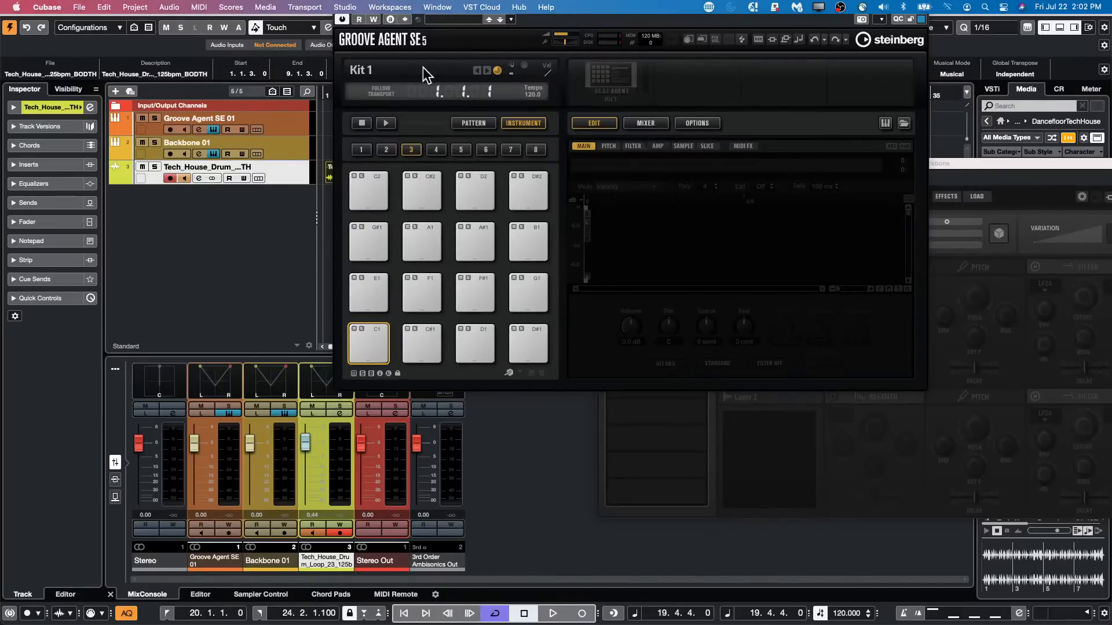
{"action": "left_click", "coordinate": [985, 18]}
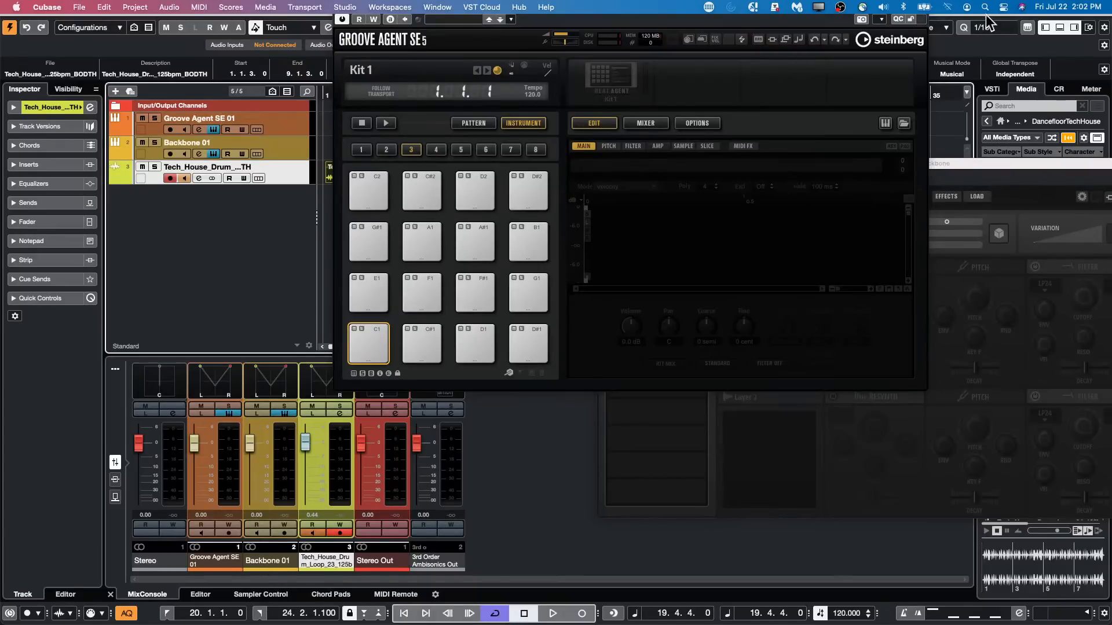
{"action": "left_click_drag", "start_coordinate": [985, 15], "coordinate": [985, 51]}
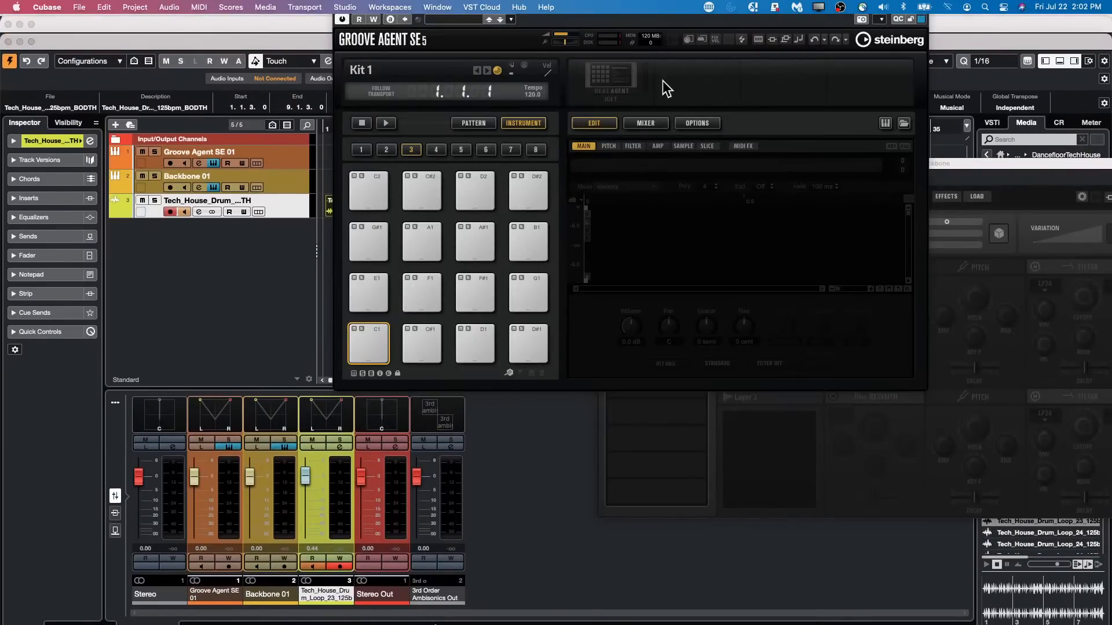
Show the basic Inspector settings of the Groove Agent SE 01 track and toggle its instrument window closed and open again.
{"action": "left_click", "coordinate": [223, 185]}
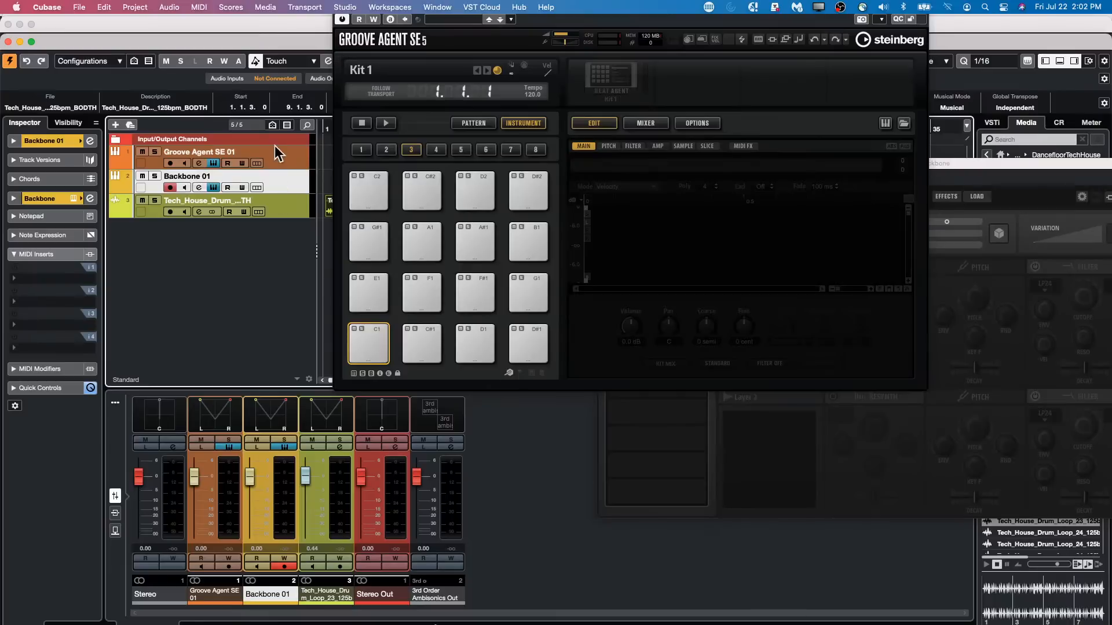
{"action": "left_click", "coordinate": [250, 168]}
{"action": "left_click", "coordinate": [75, 141]}
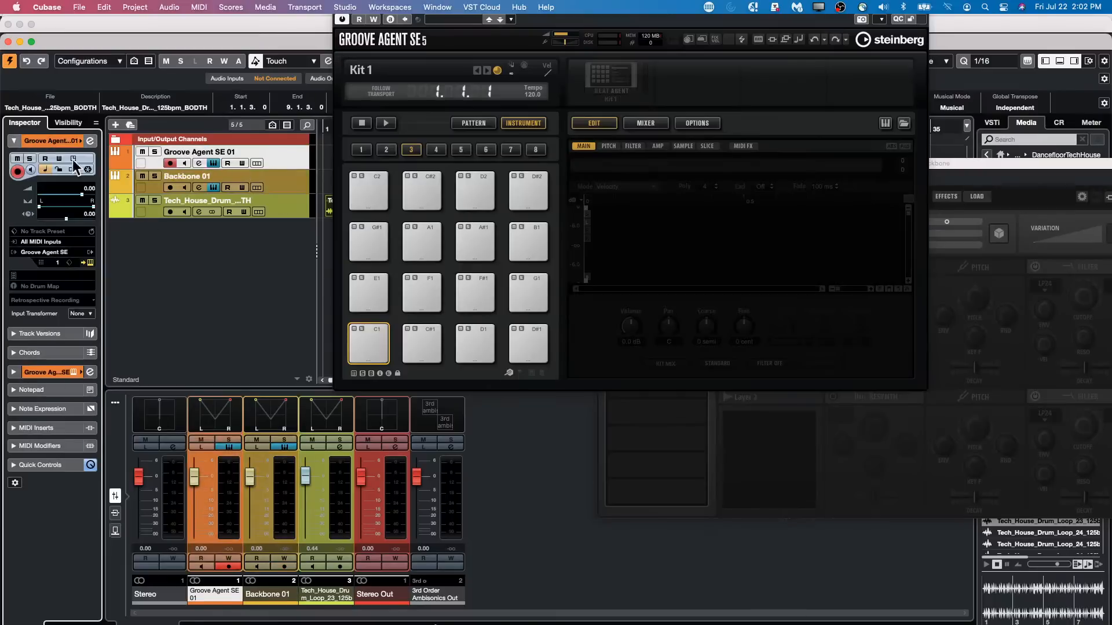
{"action": "left_click", "coordinate": [87, 262]}
{"action": "left_click", "coordinate": [88, 262]}
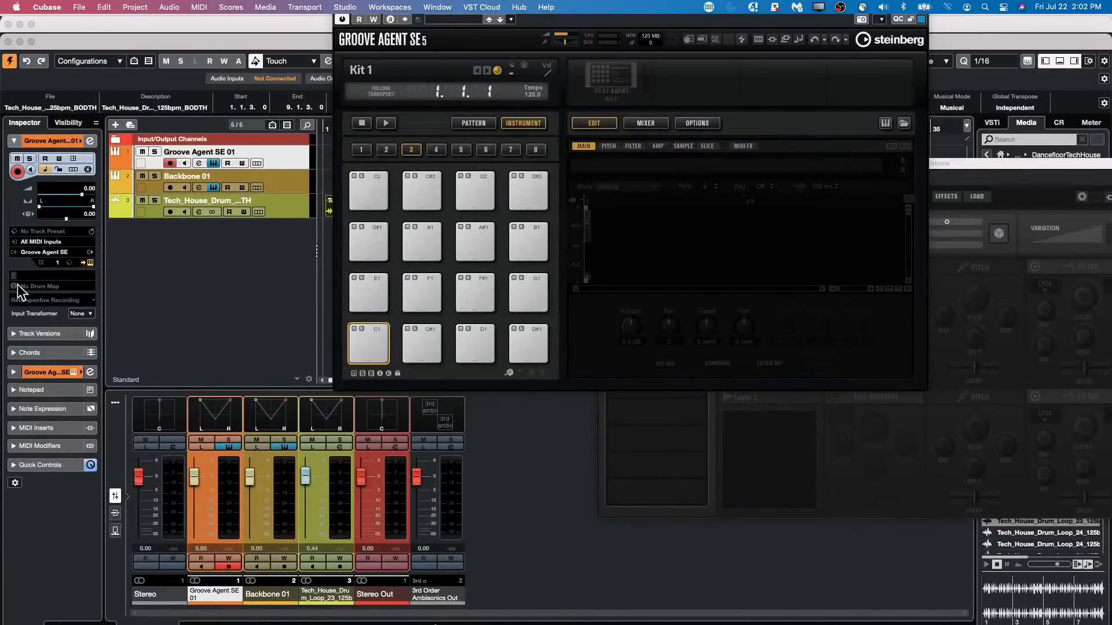
Add a second Groove Agent SE instrument track with its audio output set to Stereo Out.
{"action": "right_click", "coordinate": [286, 160]}
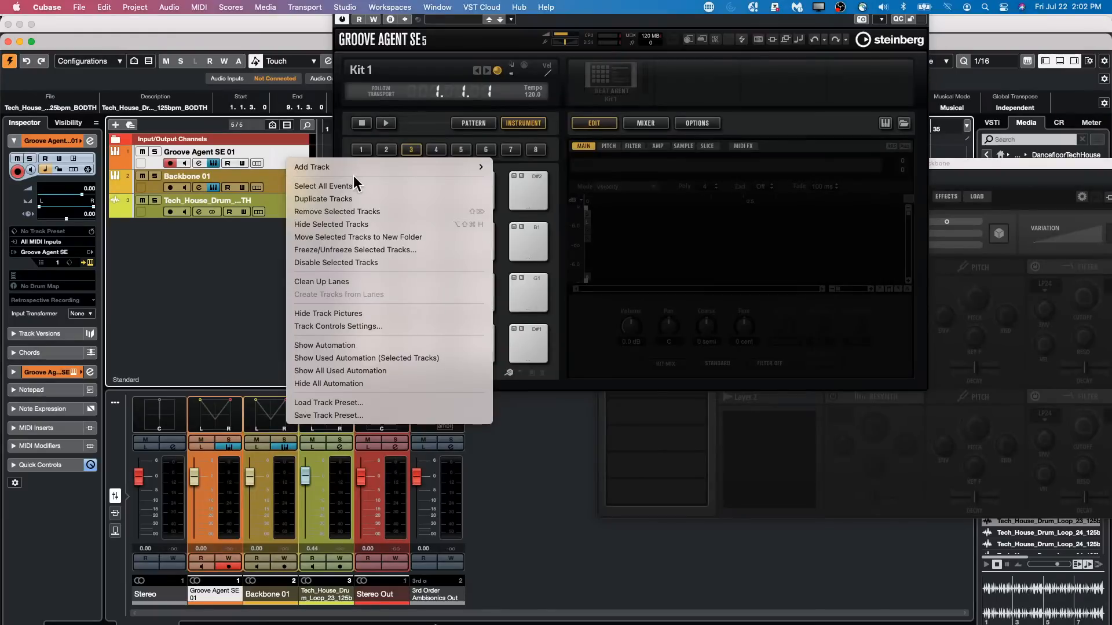
{"action": "mouse_move", "coordinate": [353, 168]}
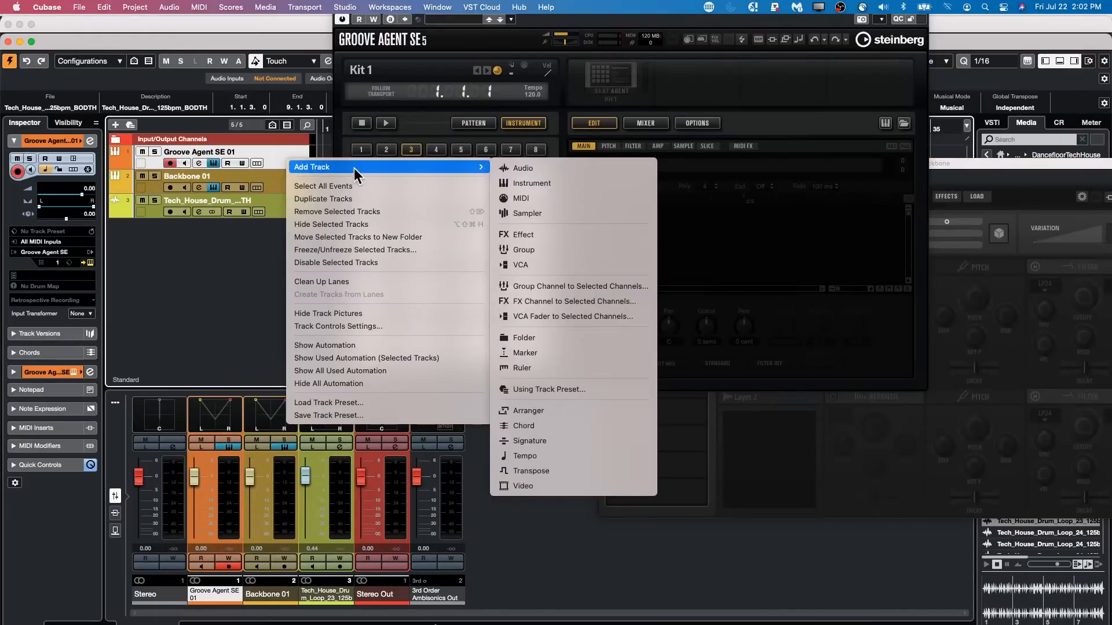
{"action": "left_click", "coordinate": [532, 185]}
{"action": "left_click", "coordinate": [495, 208]}
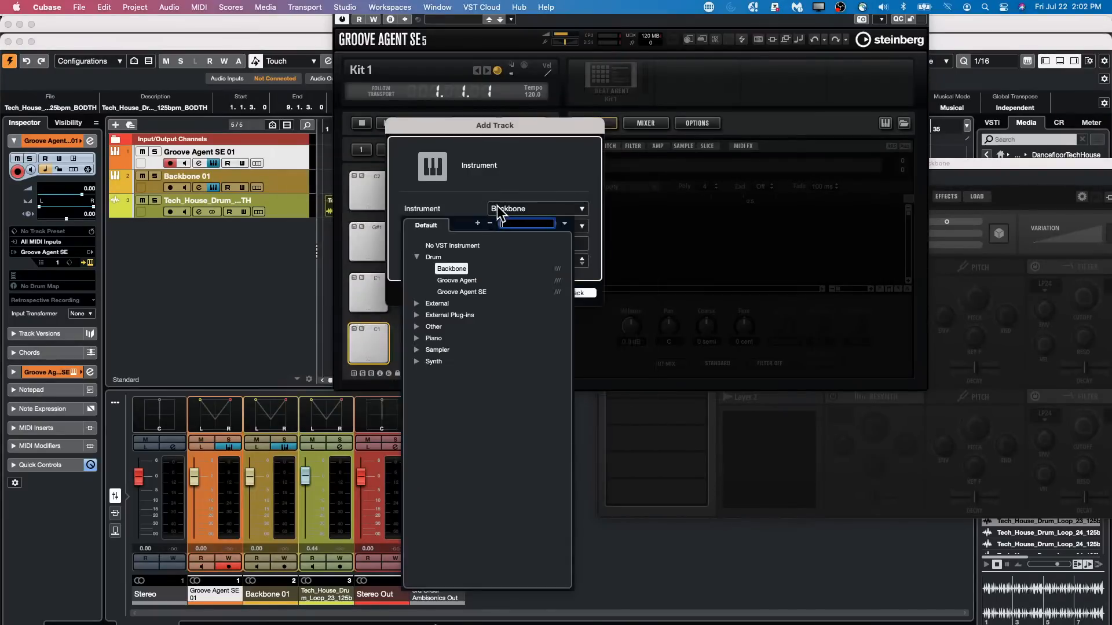
{"action": "left_click", "coordinate": [462, 291]}
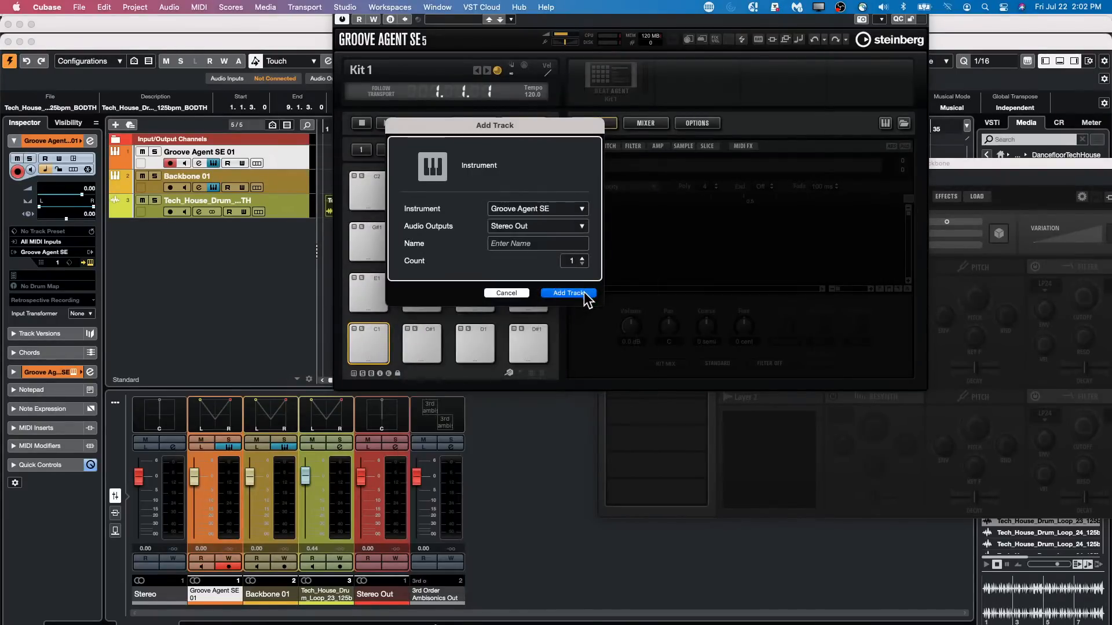
{"action": "left_click", "coordinate": [585, 294]}
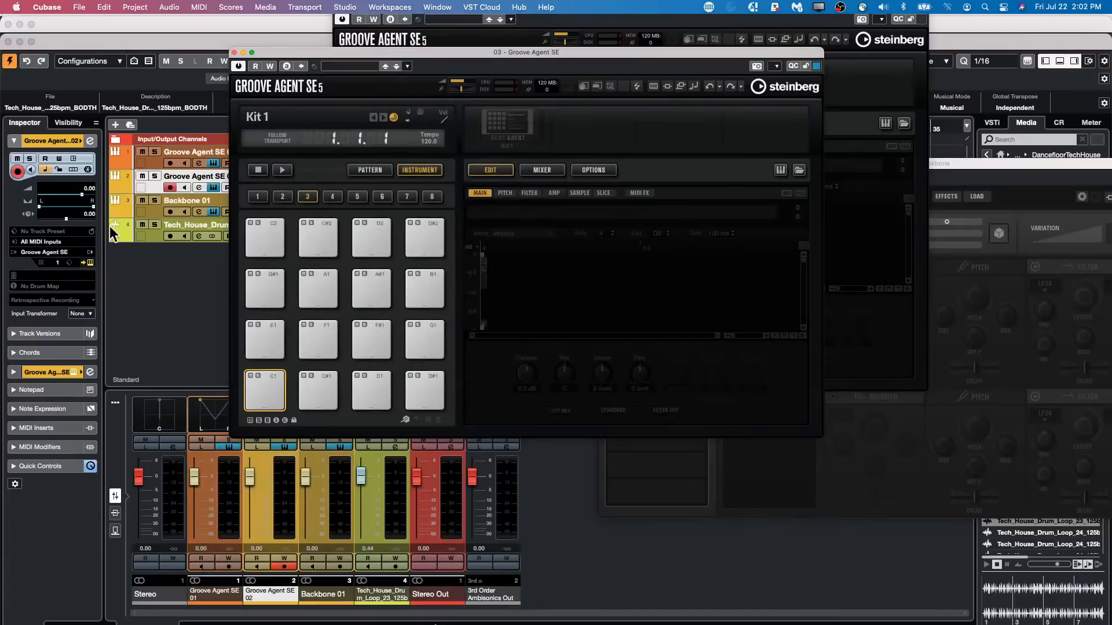
Move the second Groove Agent SE window clear of the arrangement and load the Tech_House_Drum_Loop_23 event onto its C1 pad.
{"action": "left_click", "coordinate": [157, 165]}
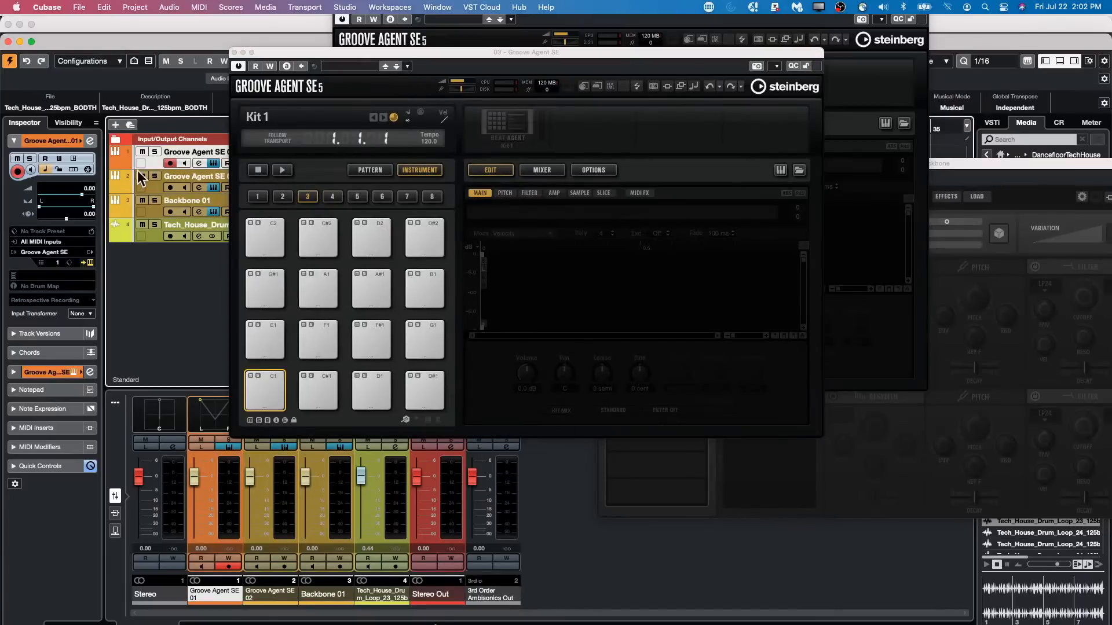
{"action": "left_click", "coordinate": [91, 263]}
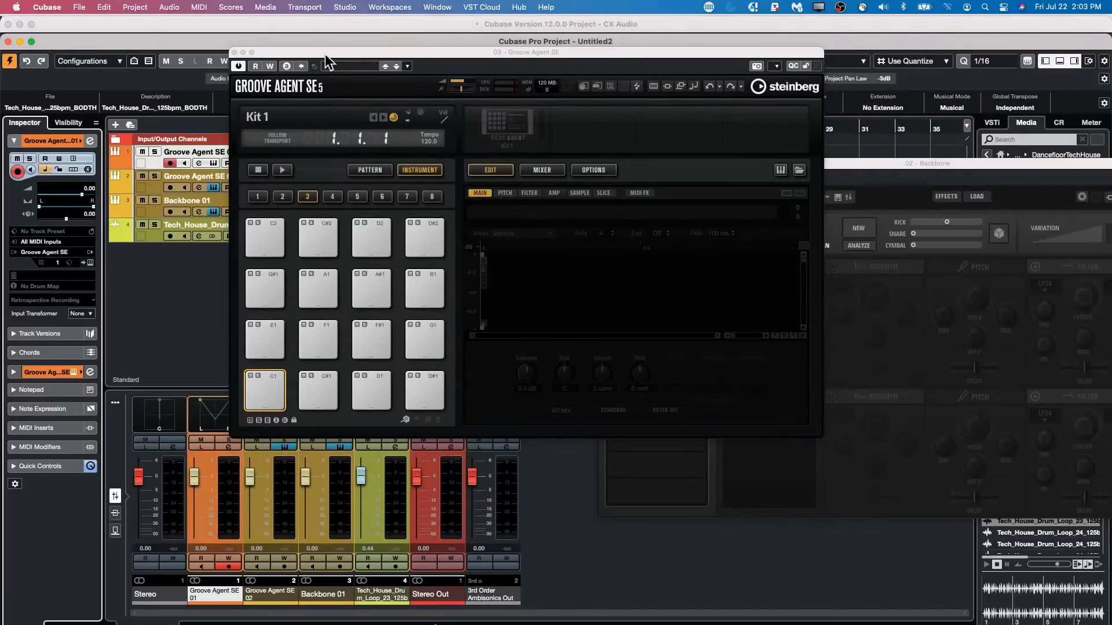
{"action": "left_click_drag", "start_coordinate": [325, 53], "coordinate": [576, 110]}
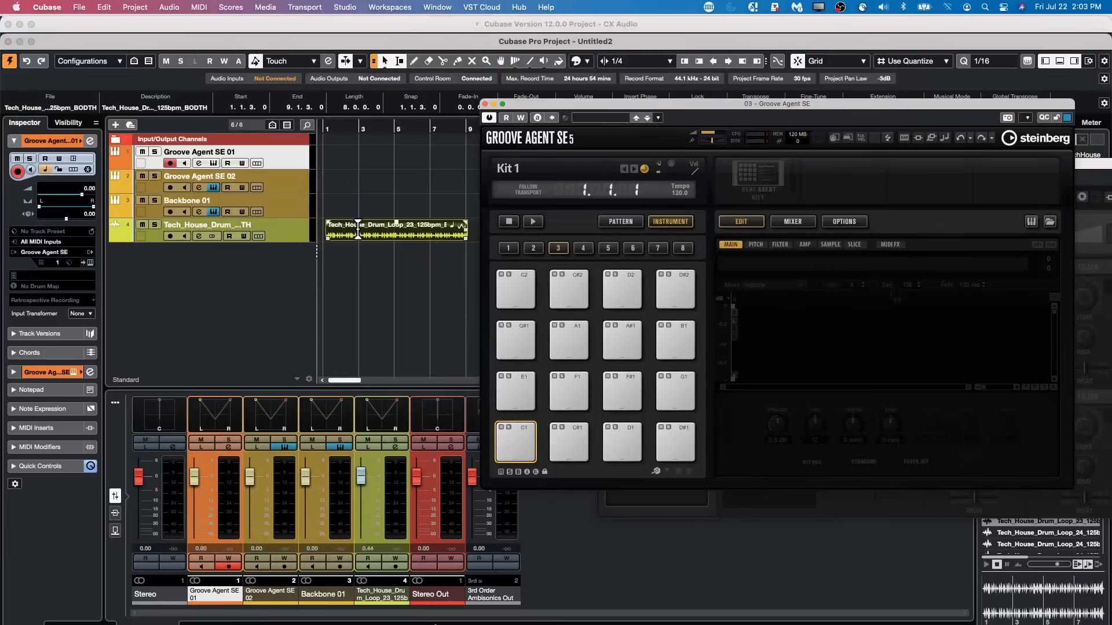
{"action": "left_click_drag", "start_coordinate": [358, 231], "coordinate": [517, 450]}
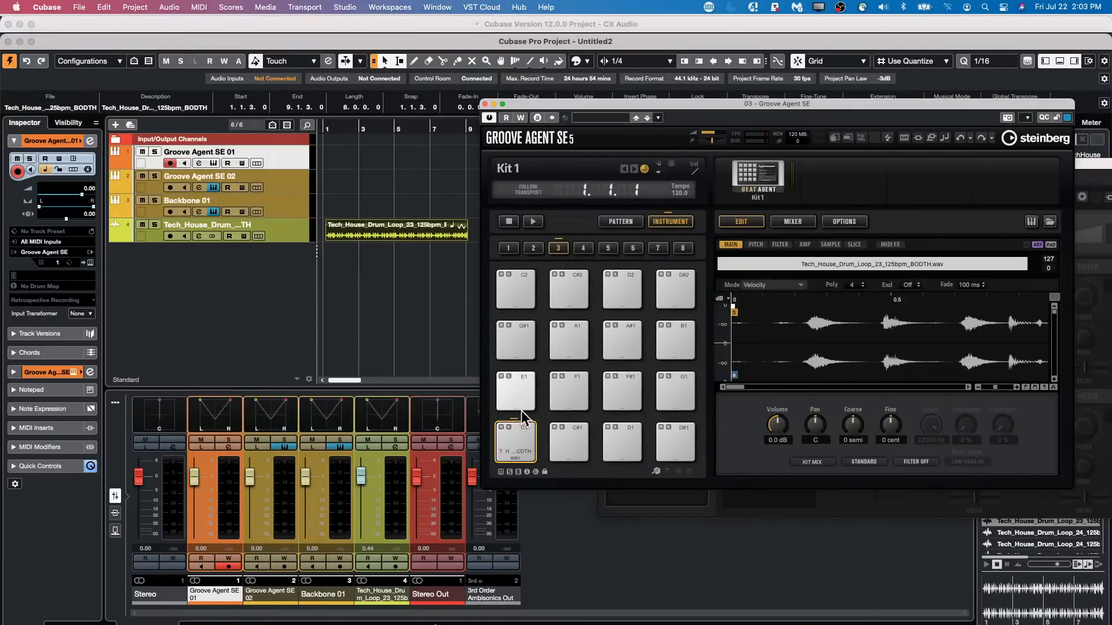
Audition the loop on the C1 pad and slice it across the Groove Agent pads with transient-based slices.
{"action": "left_click", "coordinate": [520, 440]}
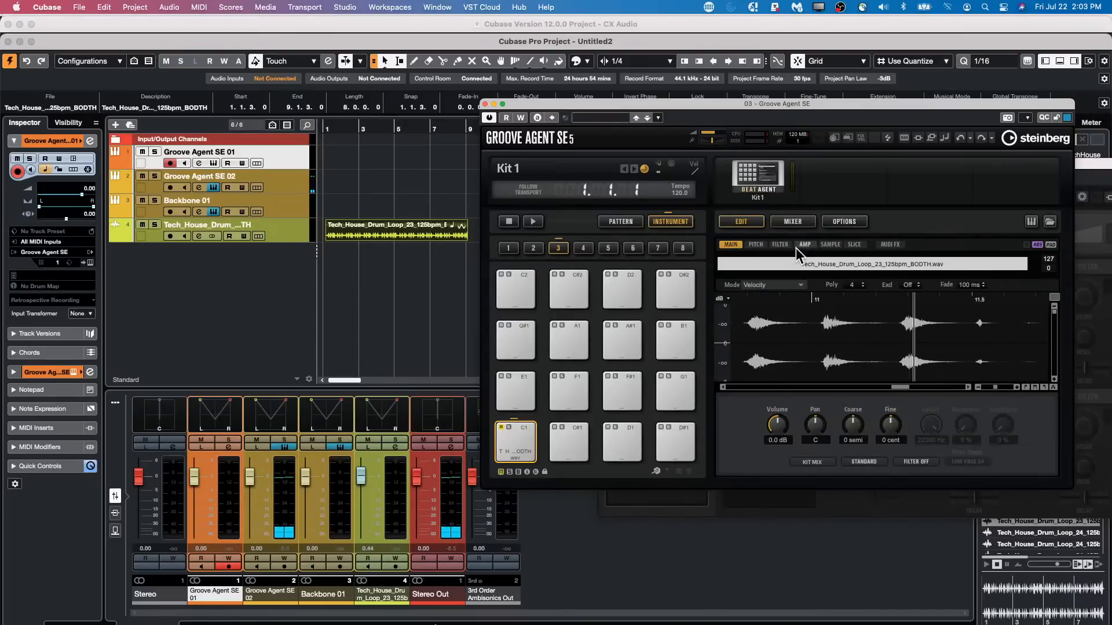
{"action": "left_click", "coordinate": [856, 244]}
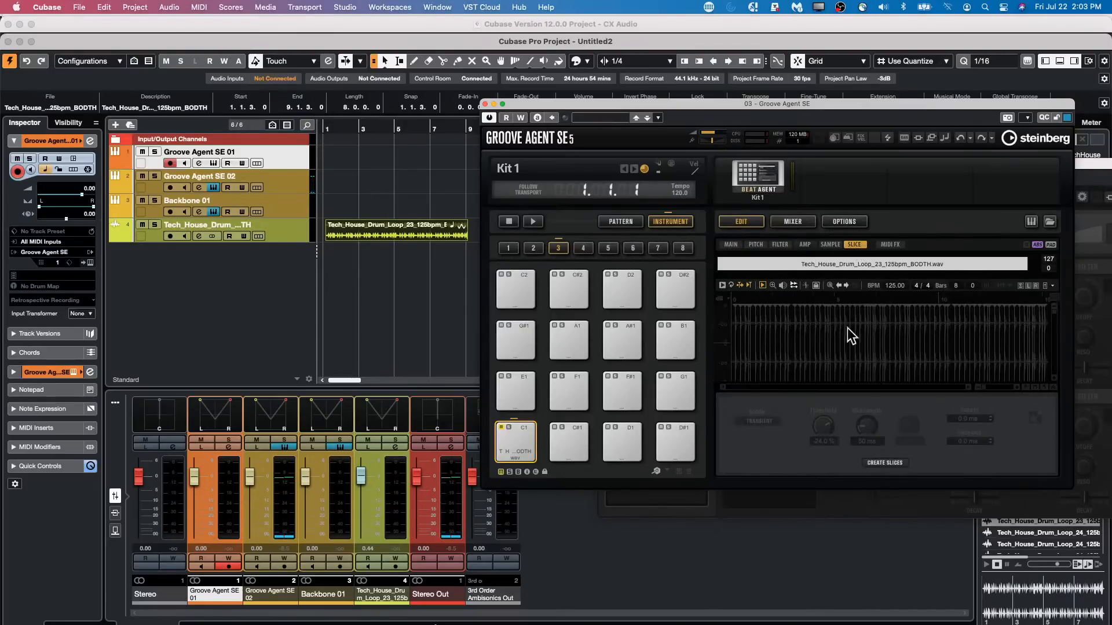
{"action": "left_click", "coordinate": [884, 462]}
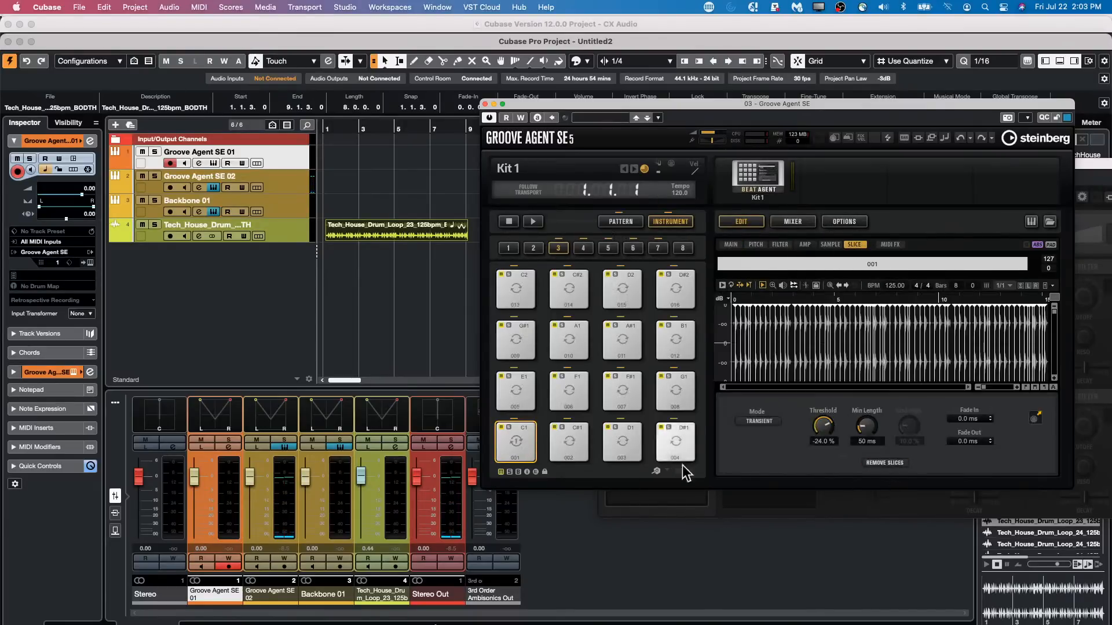
Audition slices 001, 003 and 006 on their Groove Agent pads.
{"action": "left_click", "coordinate": [518, 443]}
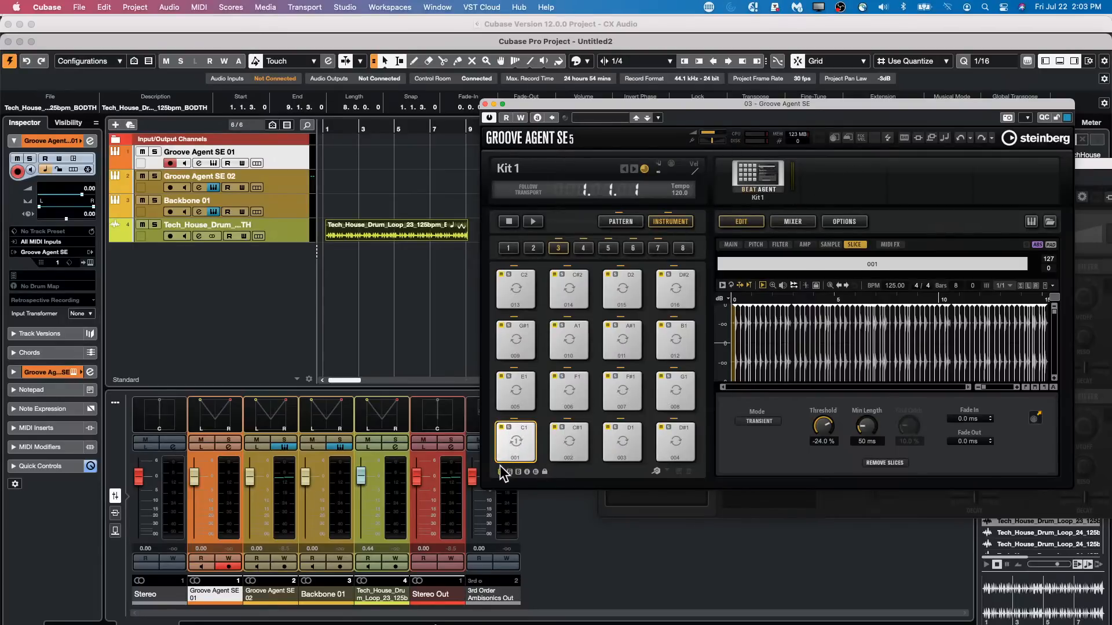
{"action": "left_click", "coordinate": [518, 443]}
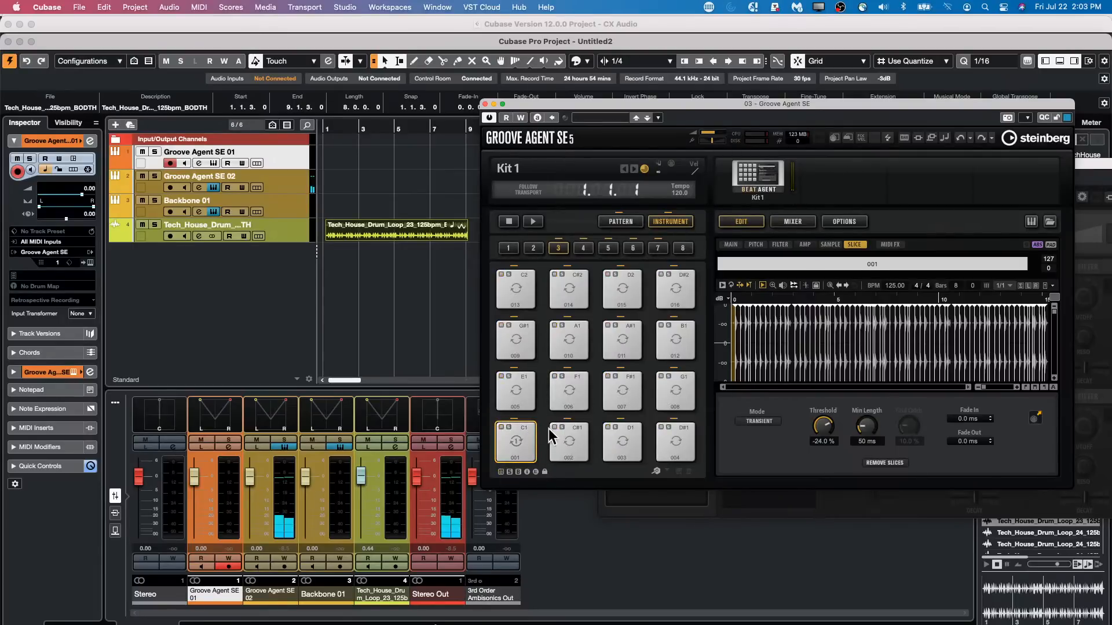
{"action": "left_click", "coordinate": [620, 442]}
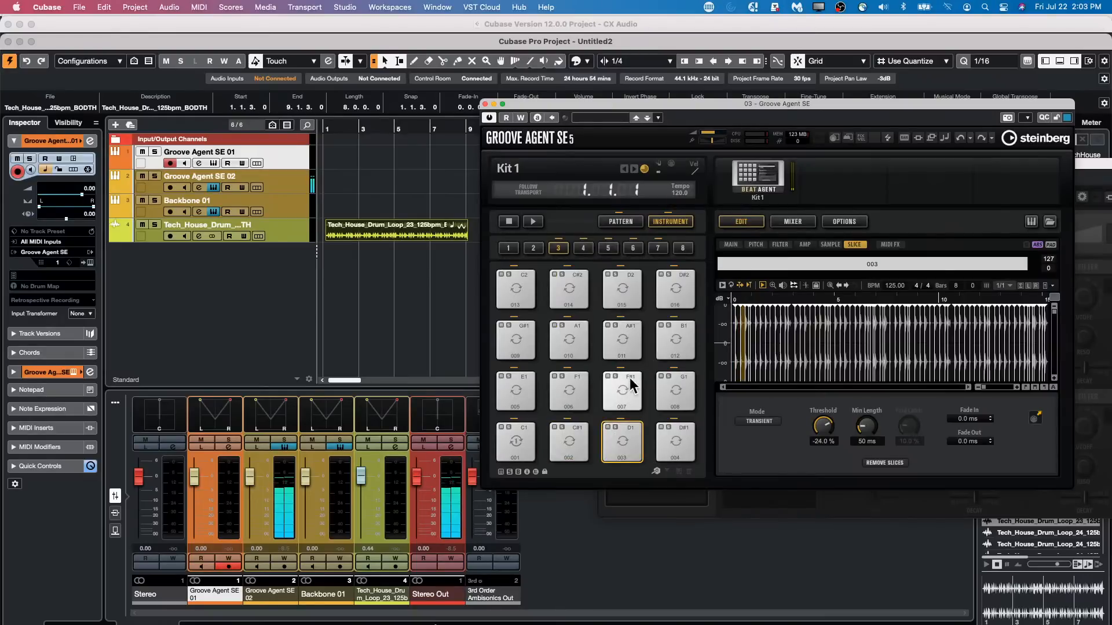
{"action": "left_click", "coordinate": [568, 390]}
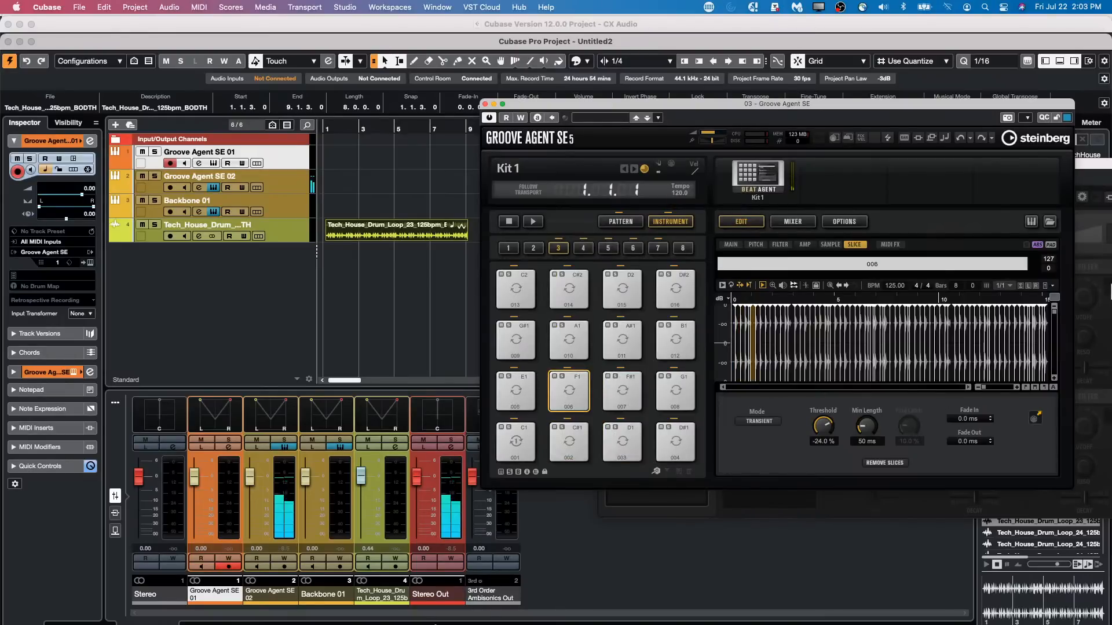
Rearrange the Groove Agent and Backbone windows so all pads are uncovered, and show the Control Room.
{"action": "left_click_drag", "start_coordinate": [891, 102], "coordinate": [833, 99]}
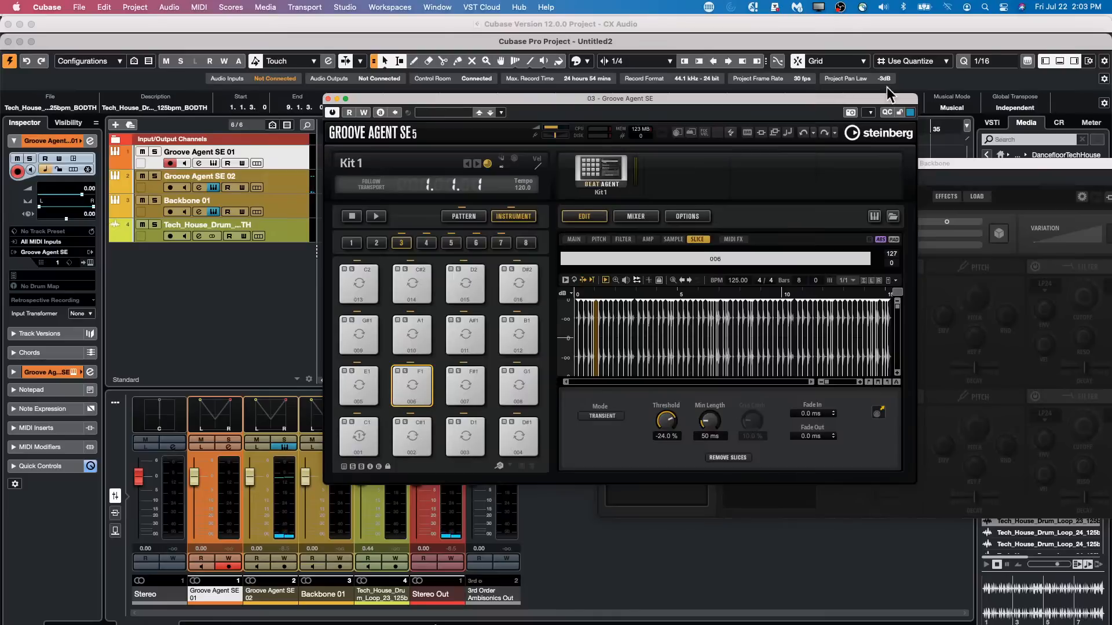
{"action": "left_click_drag", "start_coordinate": [1034, 165], "coordinate": [795, 128]}
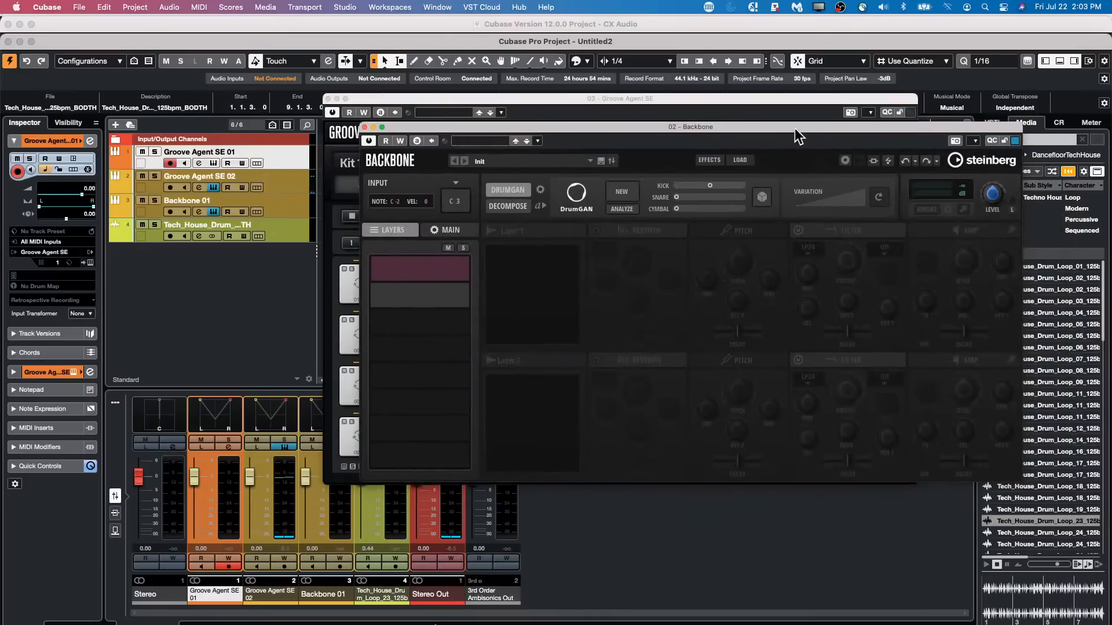
{"action": "left_click", "coordinate": [1058, 122]}
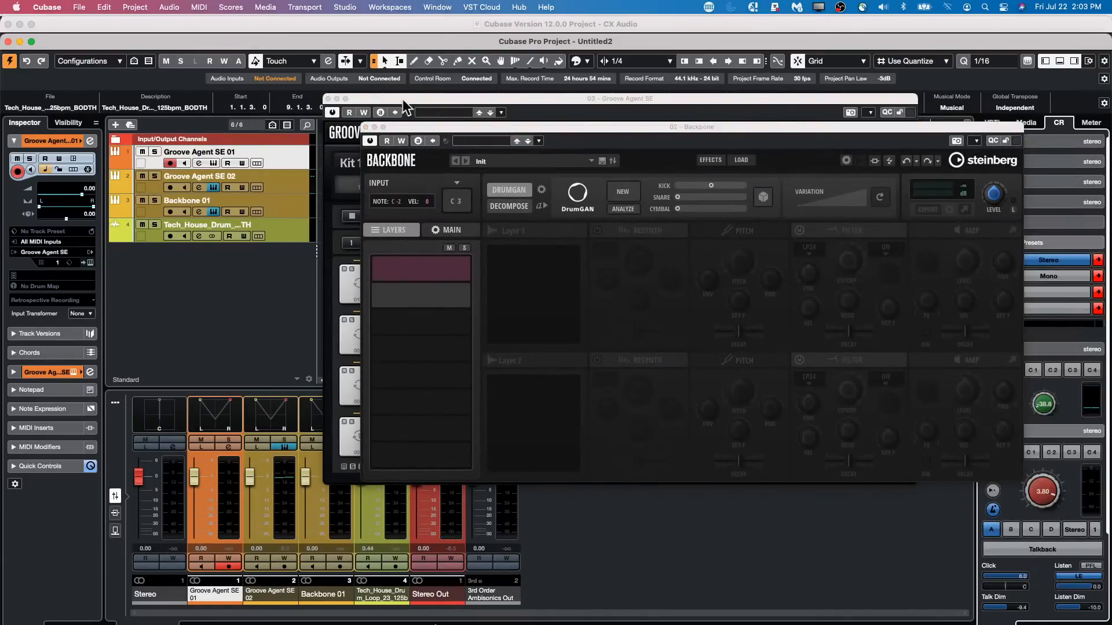
{"action": "left_click_drag", "start_coordinate": [469, 126], "coordinate": [742, 338]}
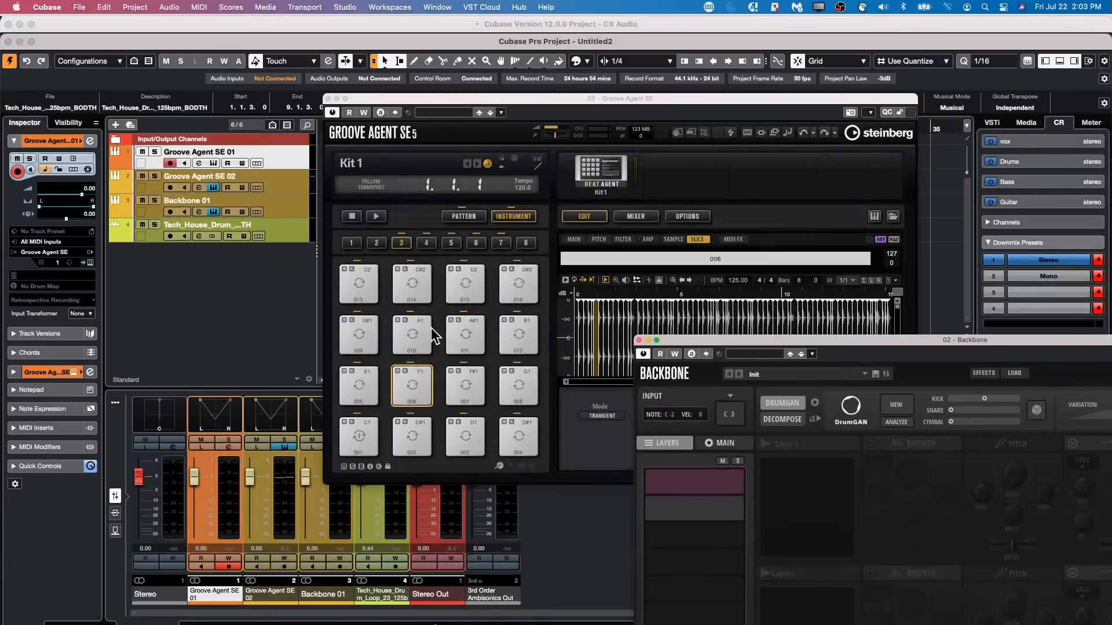
Audition further slices in the upper pad rows, ending with slice 014 on pad C#2.
{"action": "left_click", "coordinate": [411, 386]}
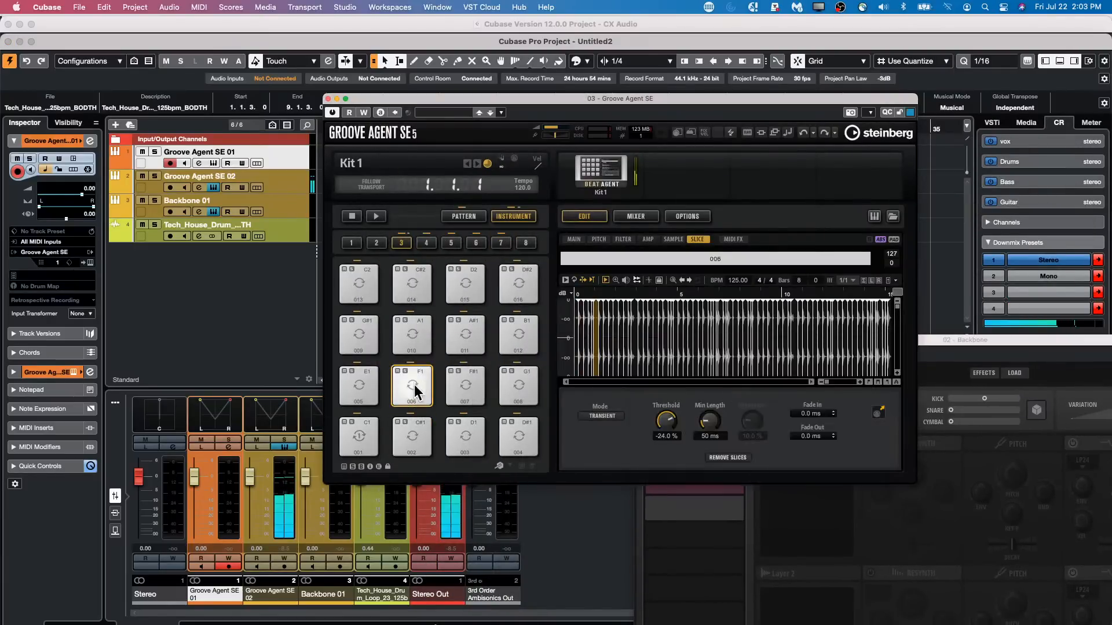
{"action": "left_click", "coordinate": [411, 331]}
{"action": "left_click", "coordinate": [358, 336]}
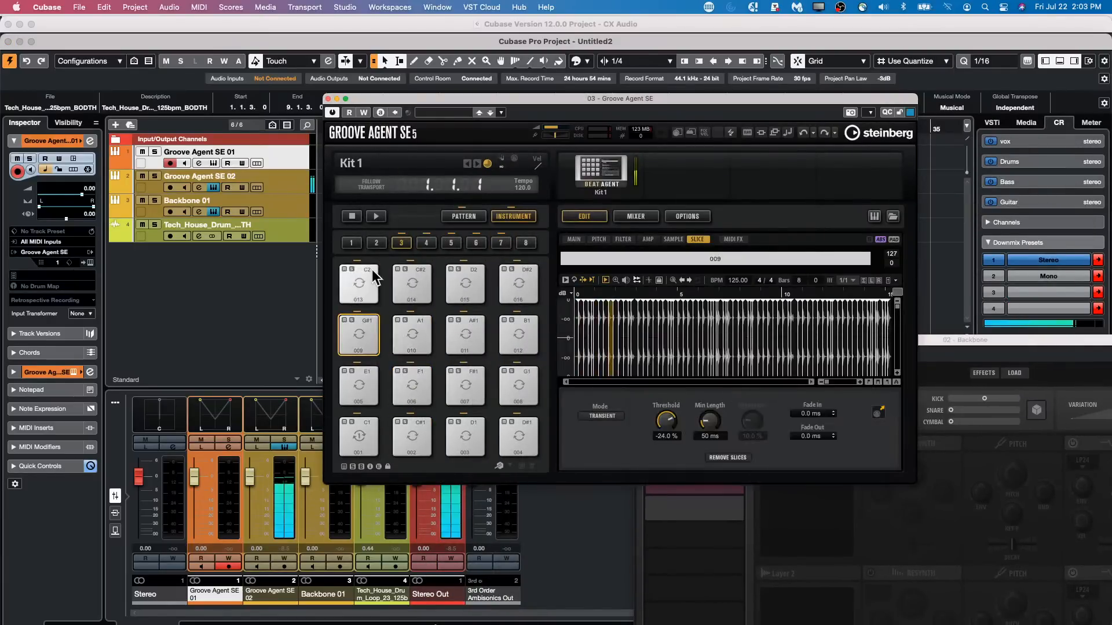
{"action": "left_click", "coordinate": [373, 276]}
{"action": "left_click", "coordinate": [414, 283]}
{"action": "left_click", "coordinate": [462, 282]}
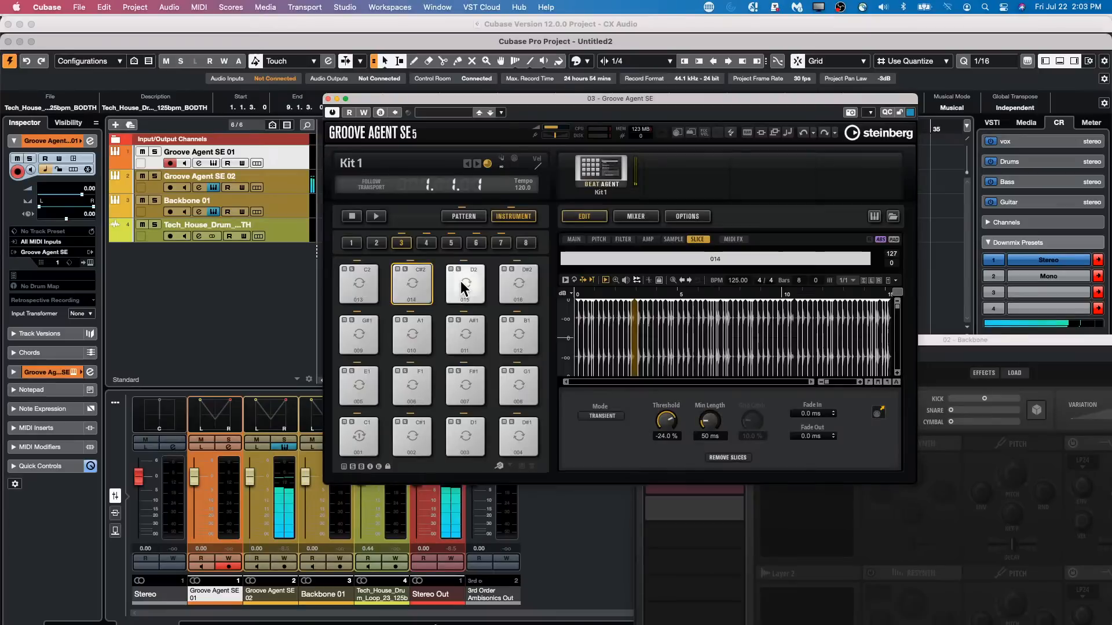
{"action": "left_click", "coordinate": [420, 285]}
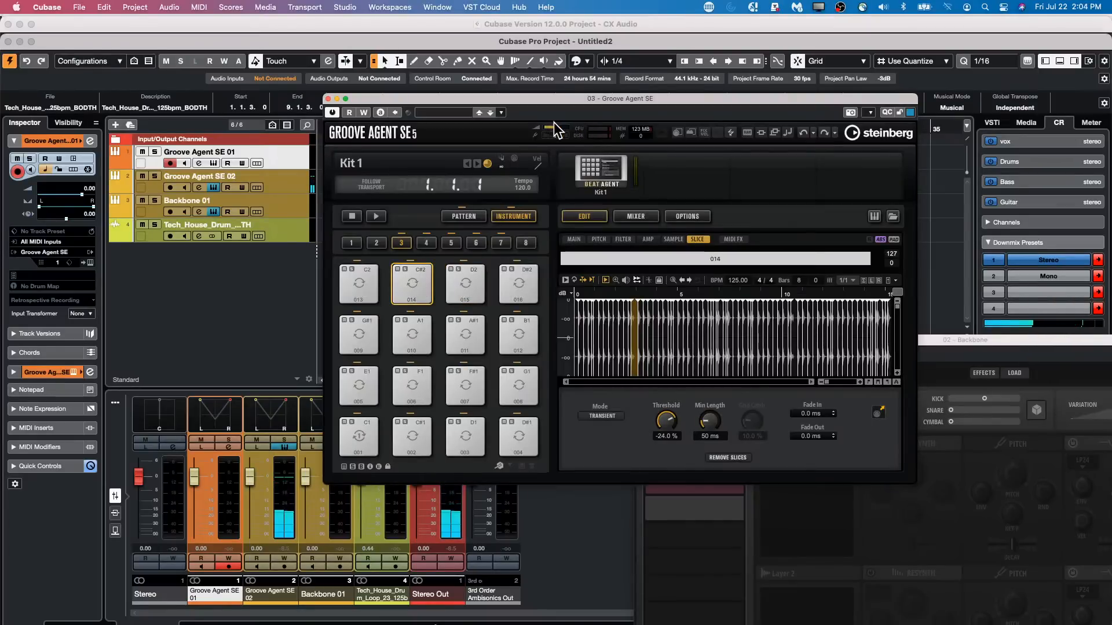
{"action": "left_click", "coordinate": [415, 279]}
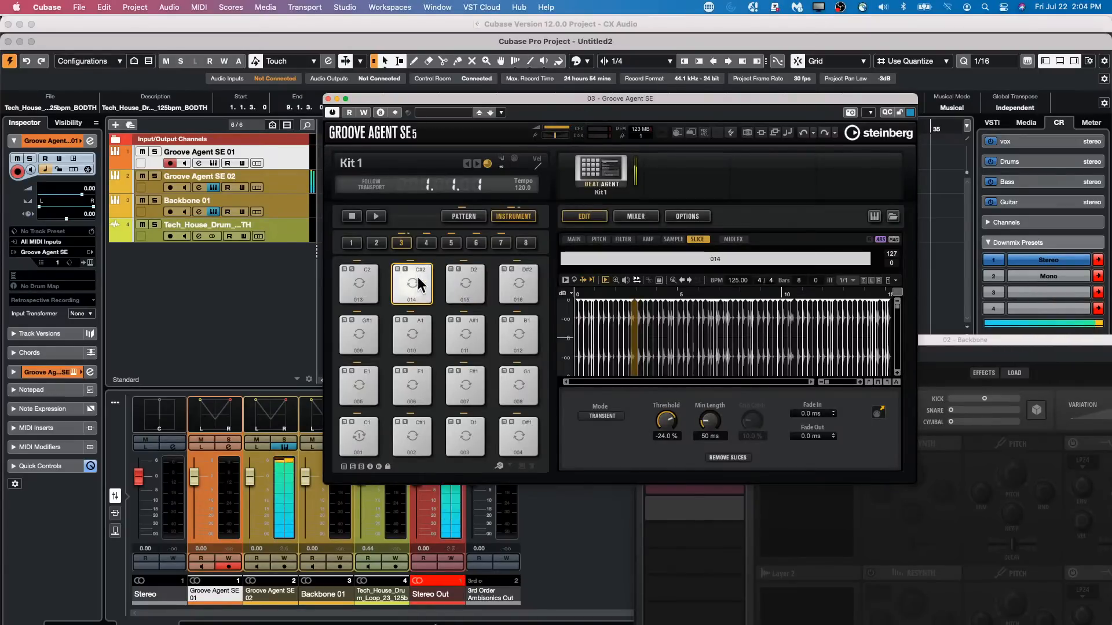
Bring the Backbone window in front of Groove Agent and select the Backbone 01 track.
{"action": "left_click_drag", "start_coordinate": [452, 99], "coordinate": [64, 151]}
{"action": "left_click_drag", "start_coordinate": [729, 341], "coordinate": [399, 125]}
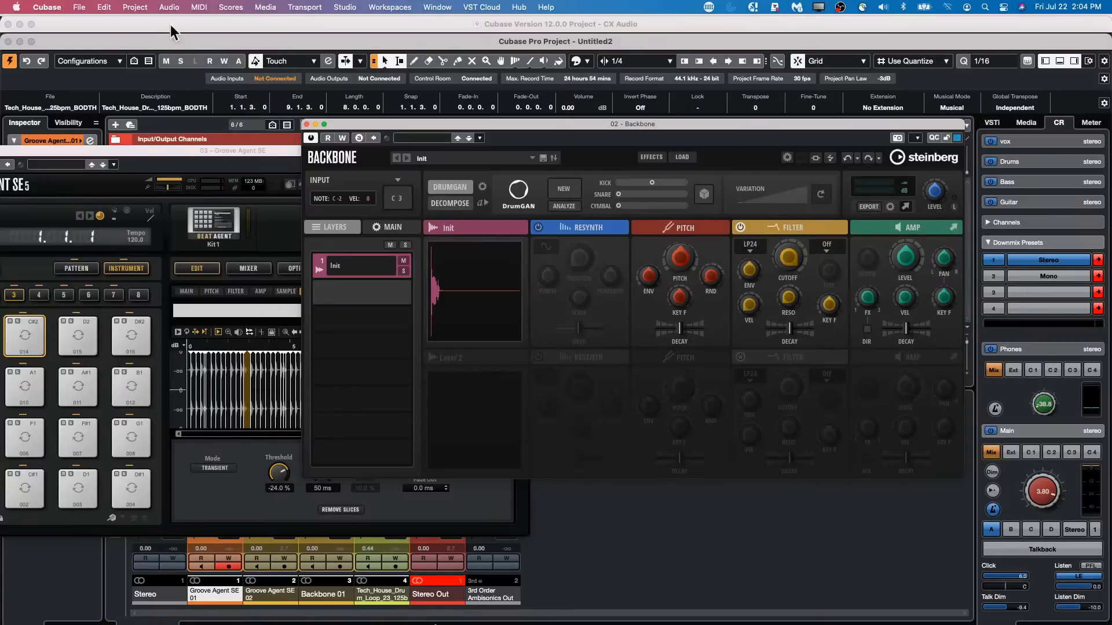
{"action": "left_click_drag", "start_coordinate": [79, 149], "coordinate": [502, 275]}
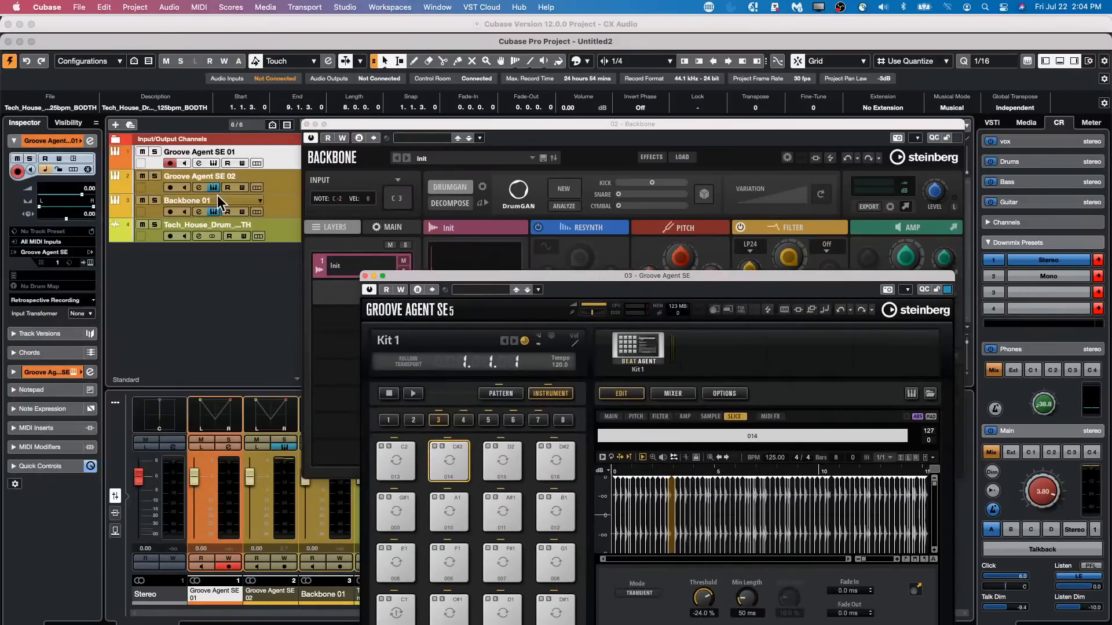
{"action": "left_click", "coordinate": [277, 215]}
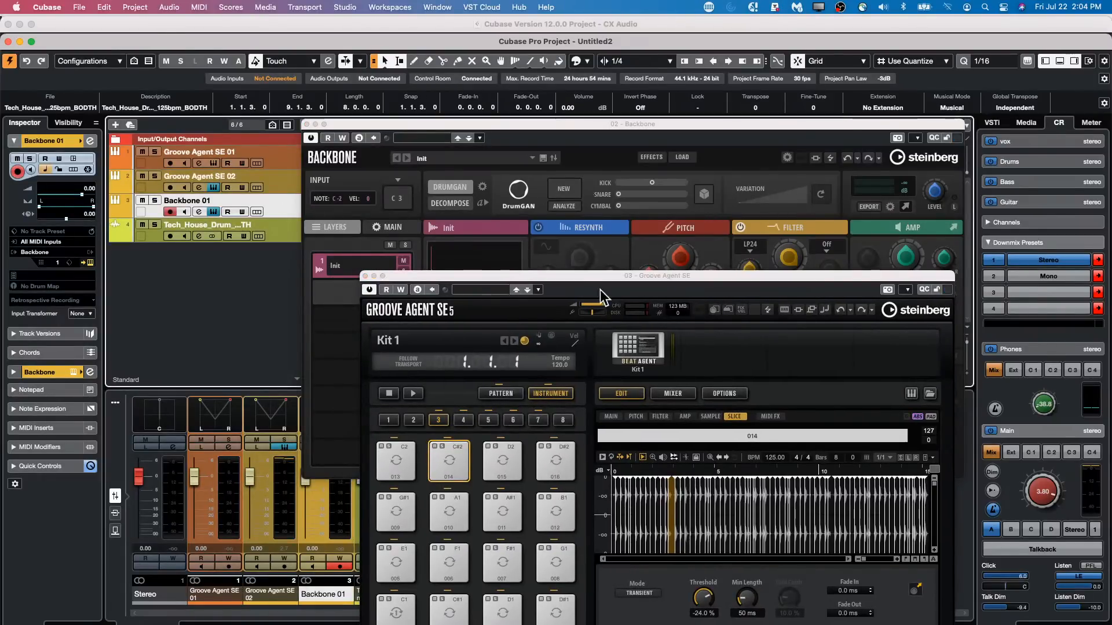
{"action": "left_click_drag", "start_coordinate": [594, 122], "coordinate": [555, 133]}
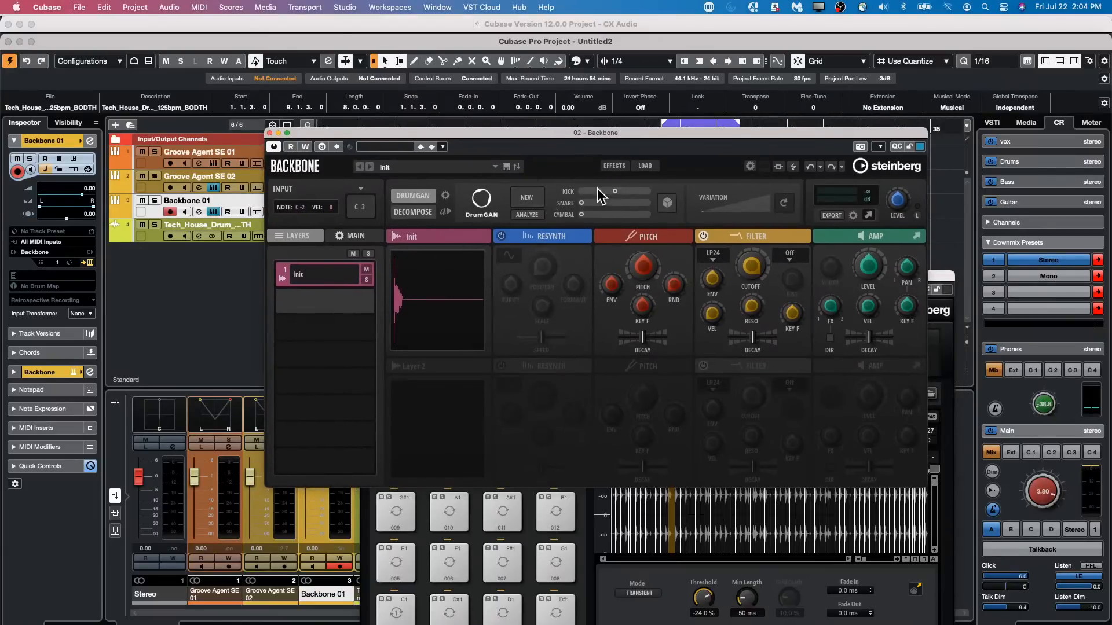
Adjust the DrumGAN Kick, Snare and Cymbal amounts in Backbone and generate randomized sounds.
{"action": "left_click_drag", "start_coordinate": [607, 193], "coordinate": [590, 193]}
{"action": "left_click_drag", "start_coordinate": [610, 191], "coordinate": [624, 198]}
{"action": "left_click", "coordinate": [633, 191]}
{"action": "left_click_drag", "start_coordinate": [595, 214], "coordinate": [613, 215]}
{"action": "left_click", "coordinate": [669, 206]}
{"action": "left_click", "coordinate": [668, 204]}
Place the Backbone and Groove Agent windows side by side, then export the DrumGAN sound onto pad C#2 and audition it.
{"action": "left_click_drag", "start_coordinate": [650, 133], "coordinate": [289, 217]}
{"action": "left_click_drag", "start_coordinate": [716, 277], "coordinate": [946, 156]}
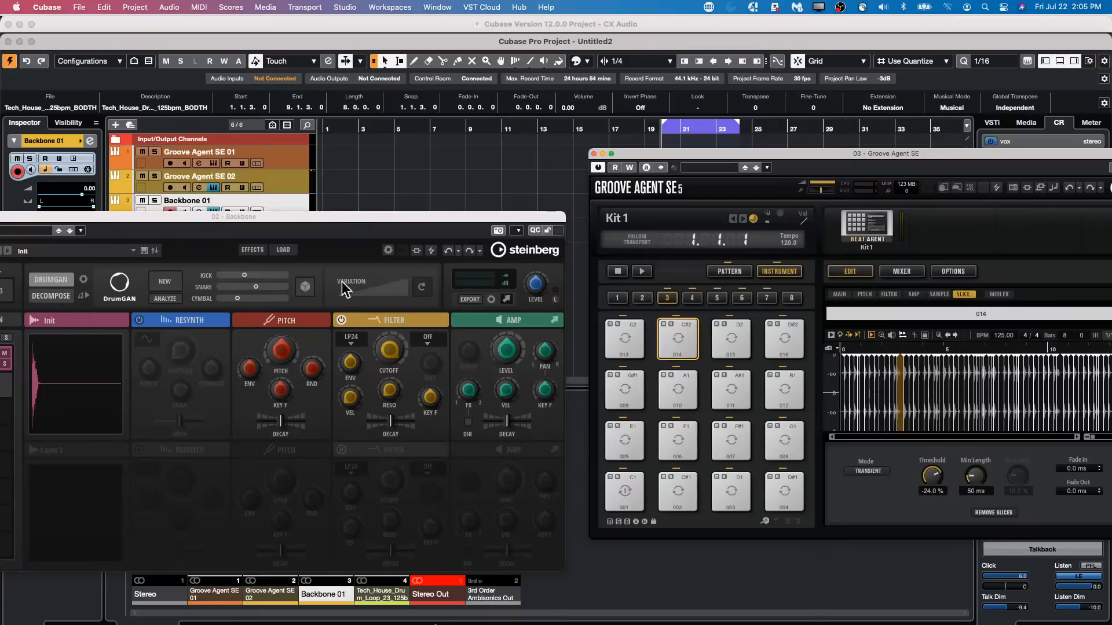
{"action": "left_click_drag", "start_coordinate": [506, 299], "coordinate": [680, 331]}
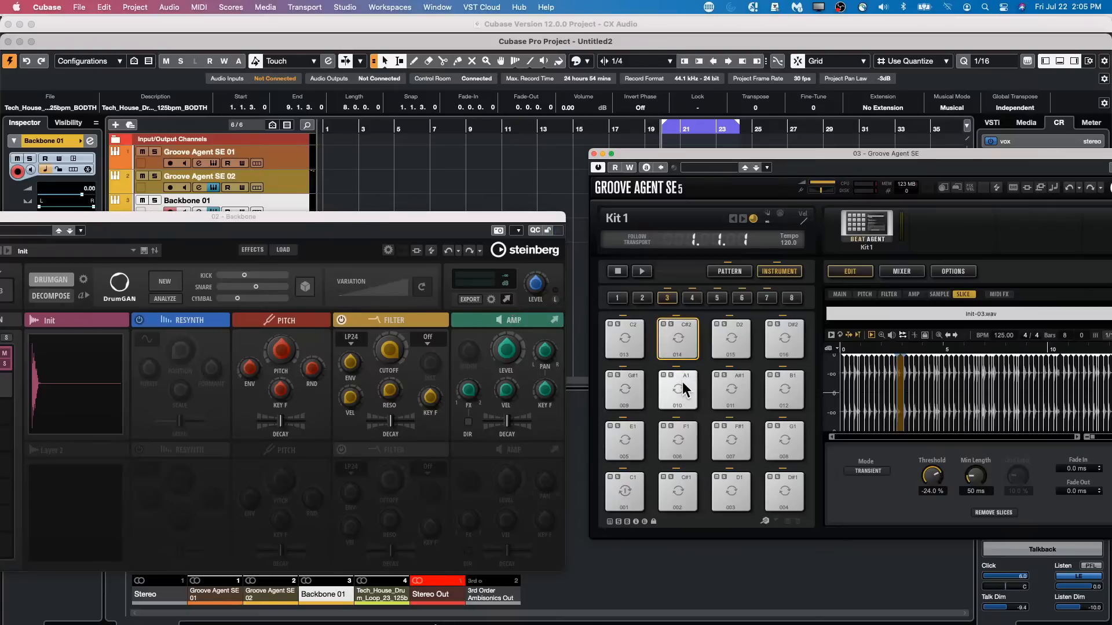
{"action": "left_click", "coordinate": [680, 336]}
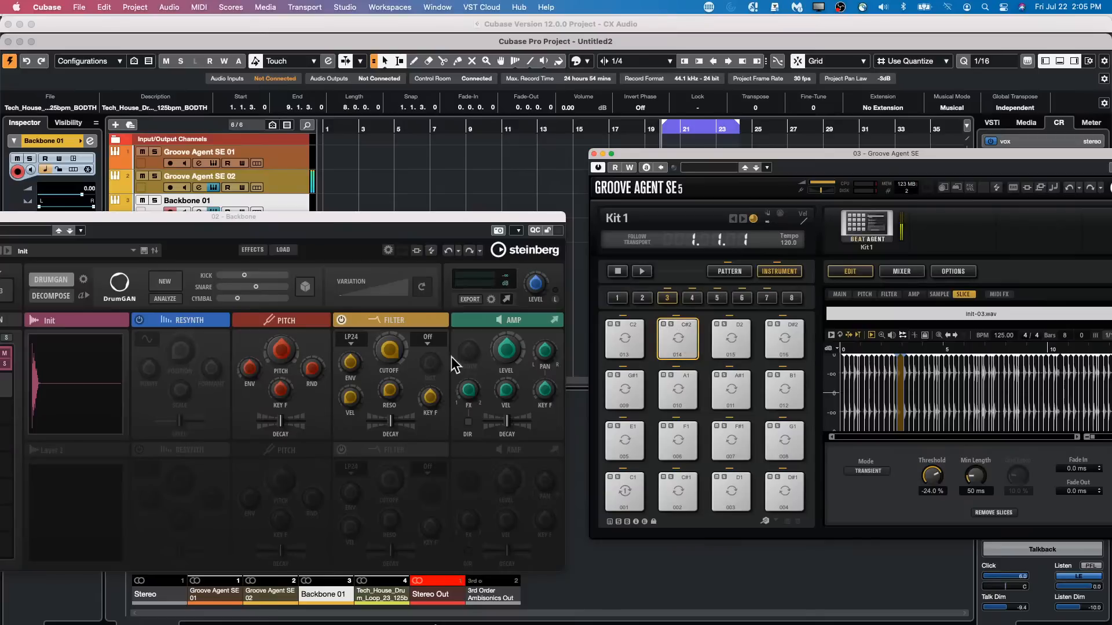
Set the DrumGAN Snare amount to minimum, raise Kick, and replace the C#2 pad's sample with the new sound.
{"action": "left_click_drag", "start_coordinate": [251, 286], "coordinate": [142, 295]}
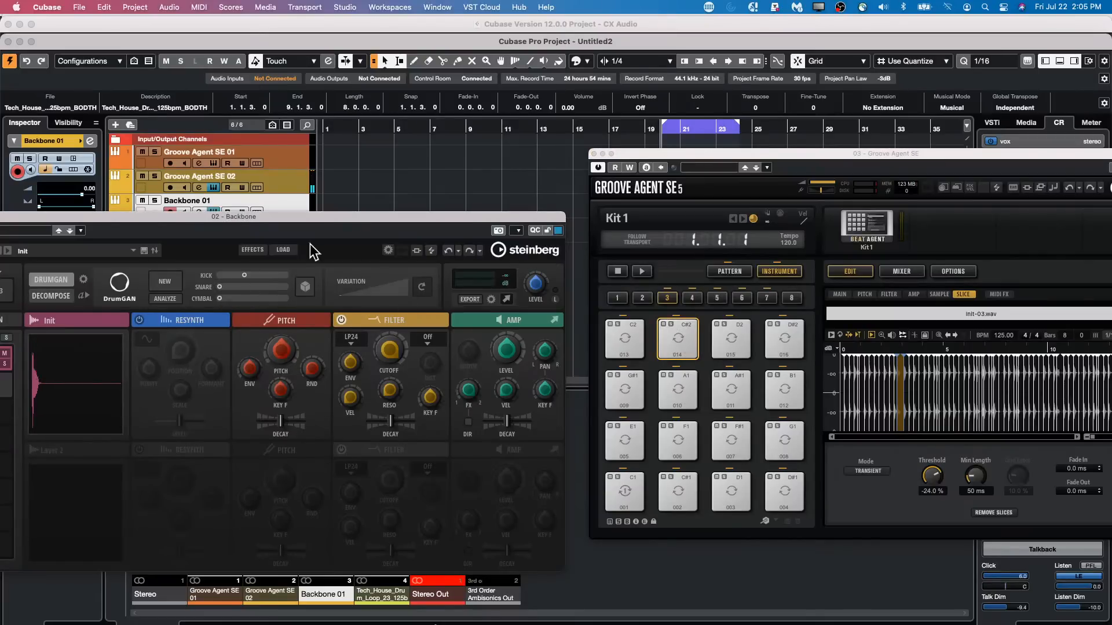
{"action": "left_click_drag", "start_coordinate": [249, 273], "coordinate": [270, 273]}
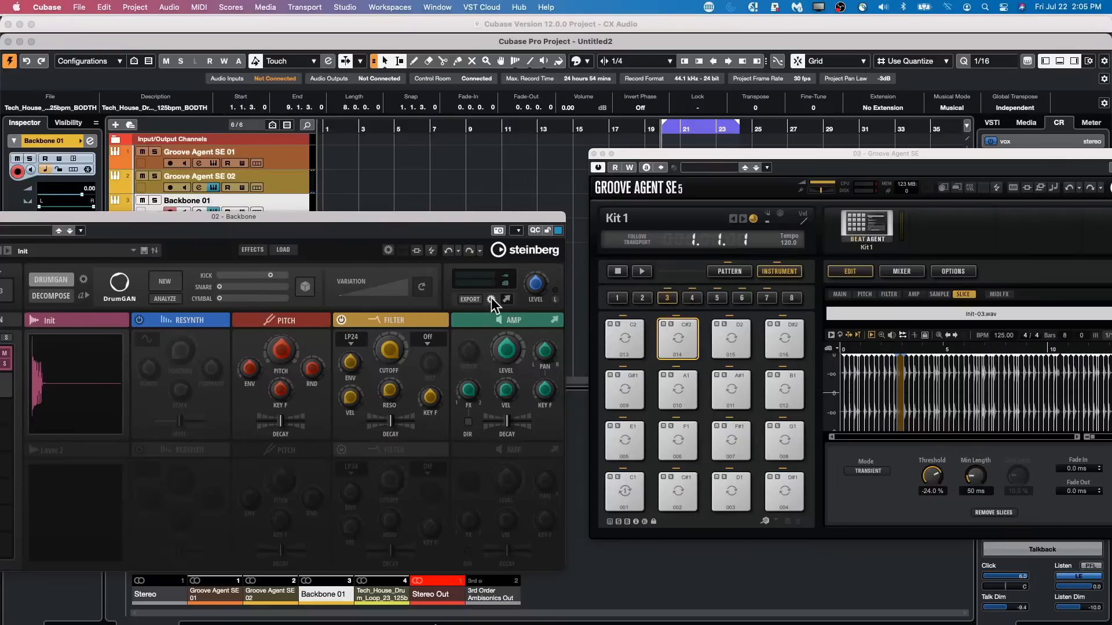
{"action": "left_click_drag", "start_coordinate": [504, 297], "coordinate": [676, 346]}
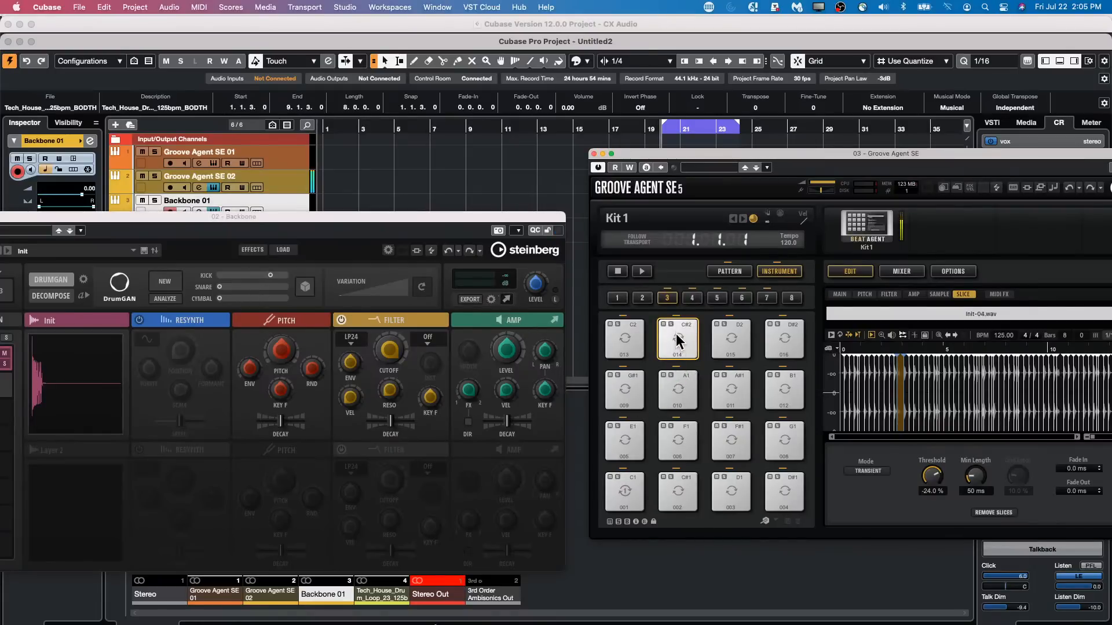
{"action": "left_click", "coordinate": [679, 342]}
Shift the Backbone window slightly and start playback in Groove Agent SE.
{"action": "left_click_drag", "start_coordinate": [389, 222], "coordinate": [430, 208]}
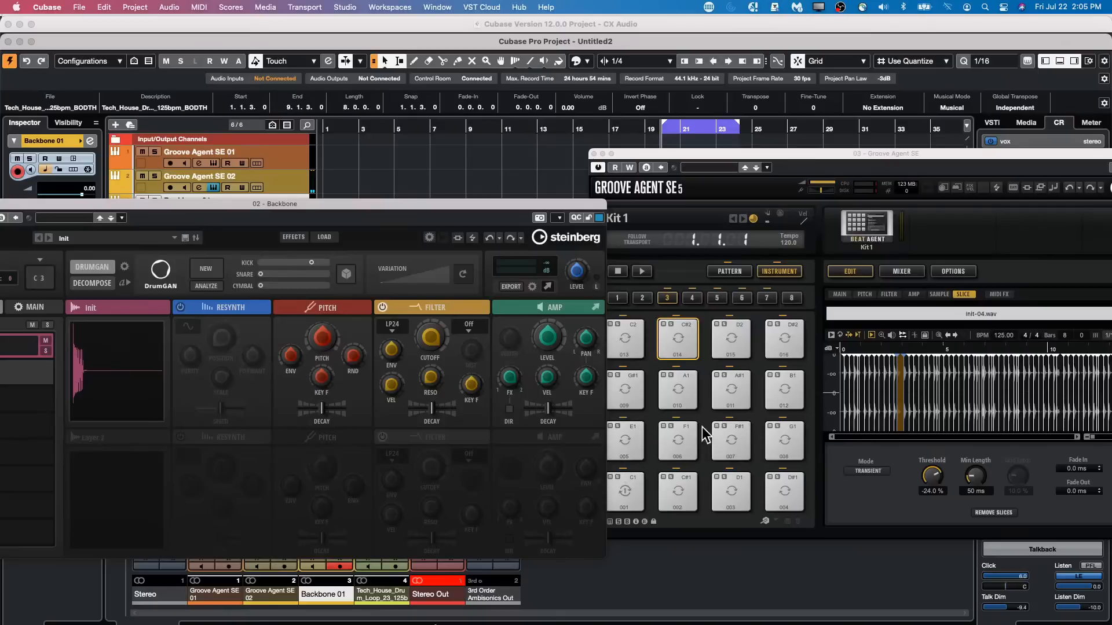
{"action": "left_click", "coordinate": [644, 270]}
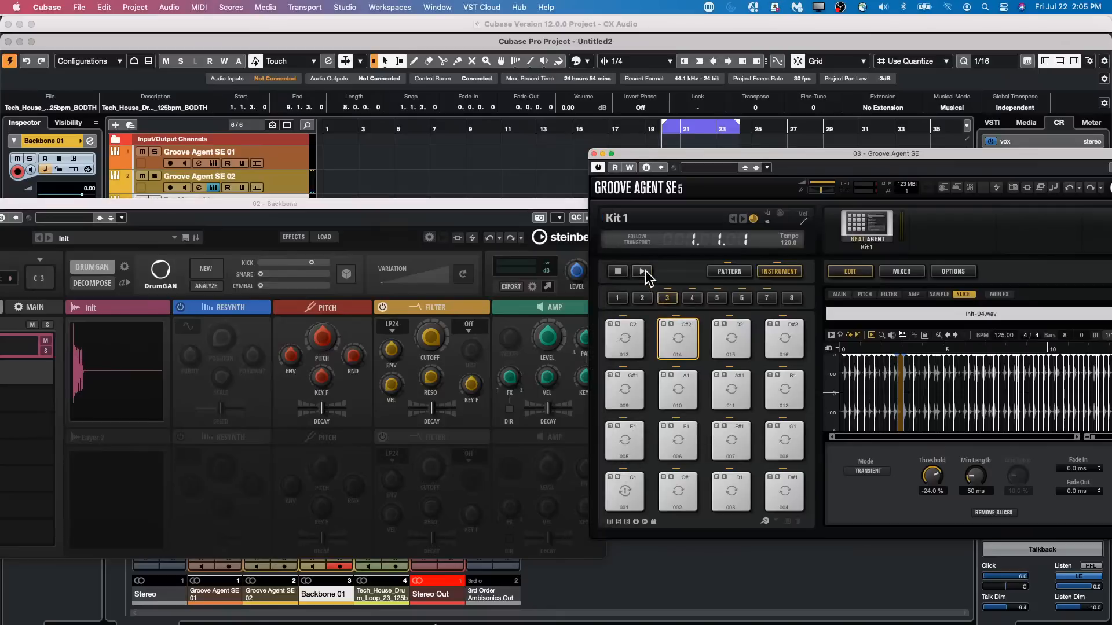
{"action": "left_click", "coordinate": [645, 270]}
Lower the DrumGAN Kick amount to about the middle and export the resulting sound onto Groove Agent pad C#2 during playback.
{"action": "left_click_drag", "start_coordinate": [311, 262], "coordinate": [292, 263]}
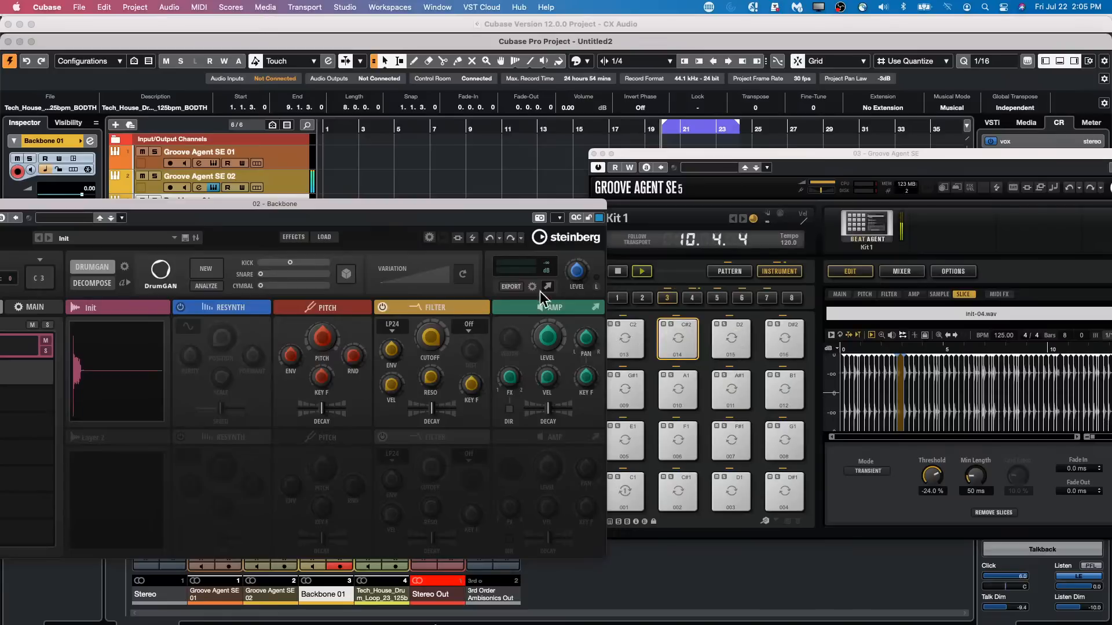
{"action": "left_click", "coordinate": [609, 314]}
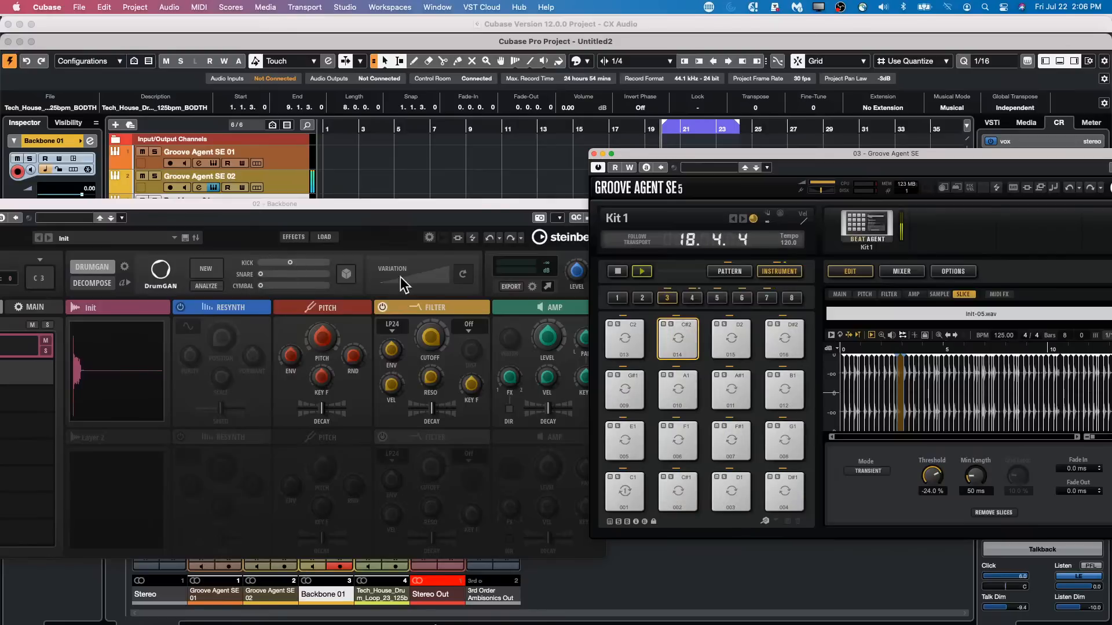
Raise the DrumGAN Variation to about three quarters and export the resulting sound onto Groove Agent pad C#2 during playback.
{"action": "left_click", "coordinate": [425, 283]}
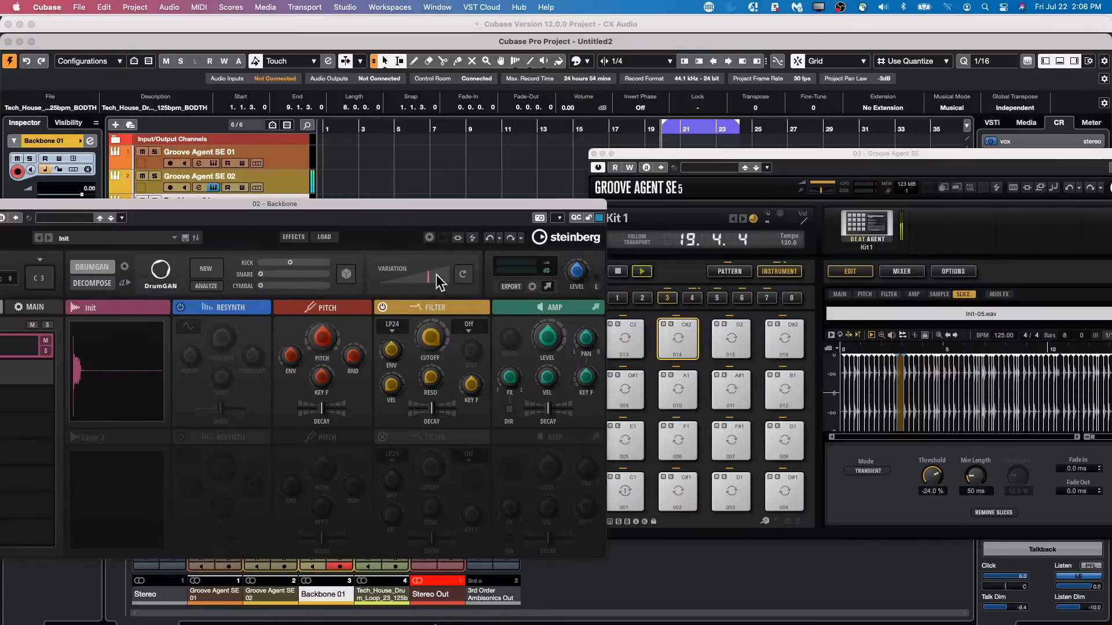
{"action": "left_click", "coordinate": [436, 275]}
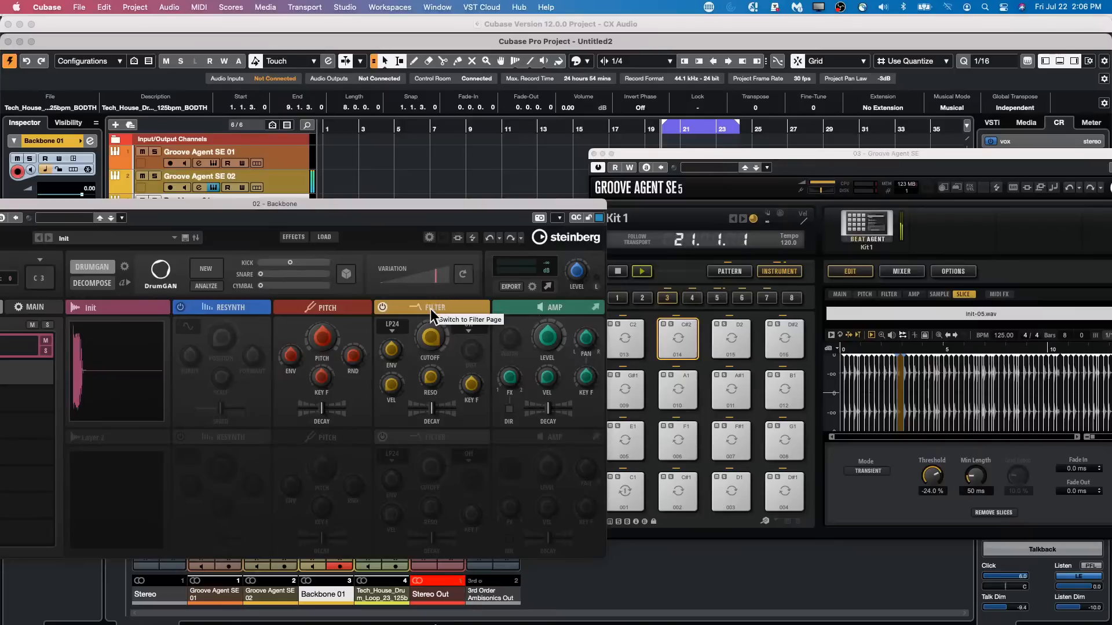
{"action": "left_click_drag", "start_coordinate": [547, 288], "coordinate": [673, 332]}
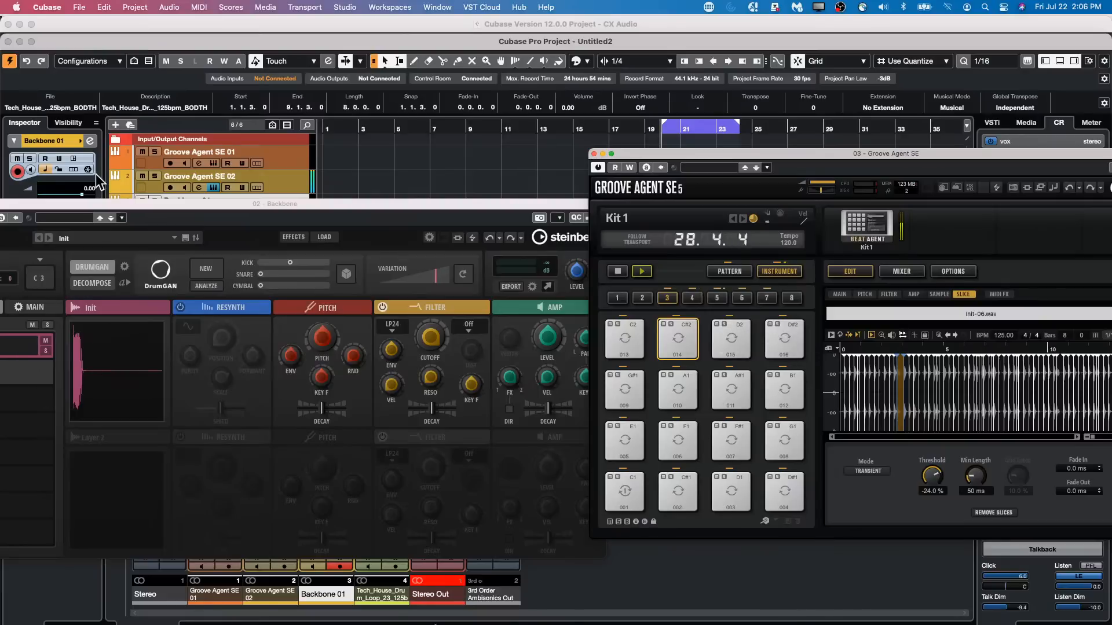
Close the Groove Agent window, reposition Backbone beside the track list, and mute the Groove Agent SE 02 track.
{"action": "left_click_drag", "start_coordinate": [112, 205], "coordinate": [251, 213]}
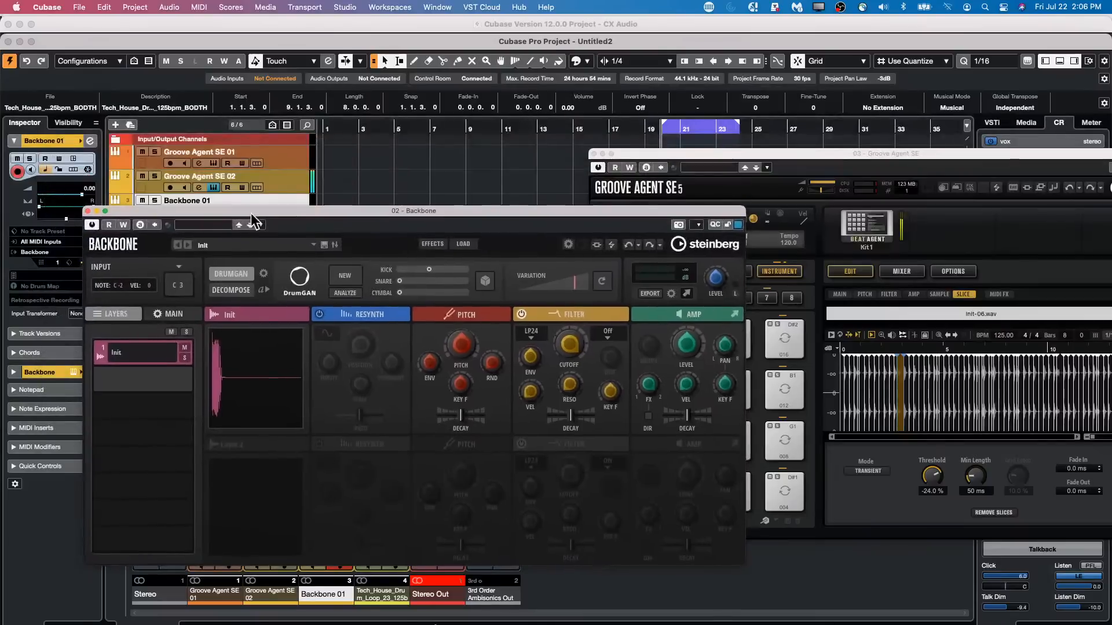
{"action": "left_click", "coordinate": [592, 154]}
{"action": "left_click_drag", "start_coordinate": [517, 215], "coordinate": [723, 203]}
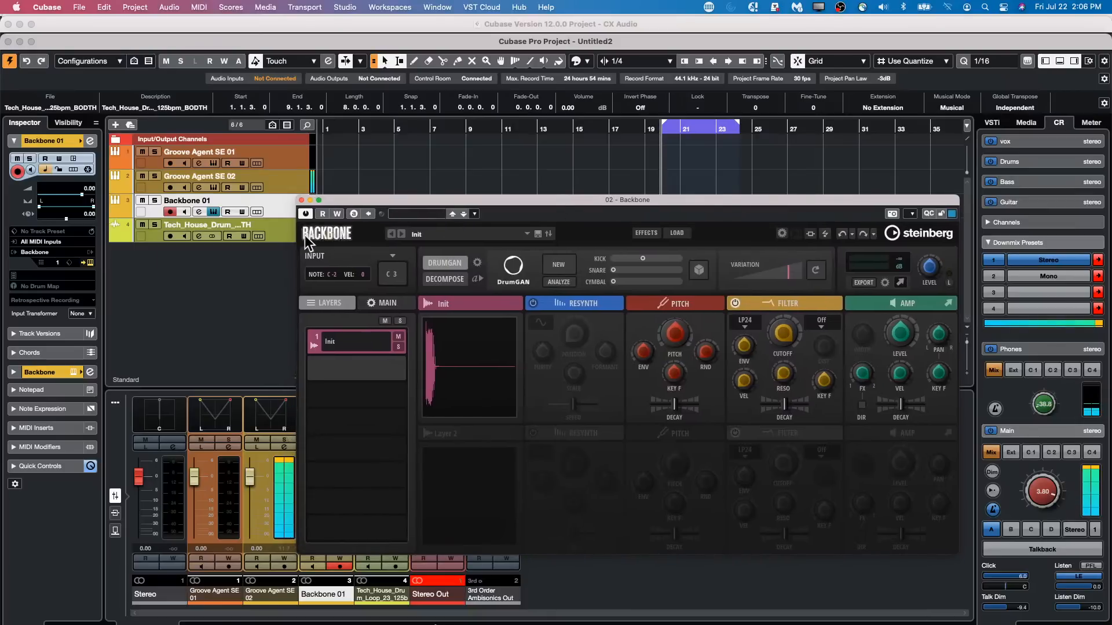
{"action": "left_click", "coordinate": [142, 200]}
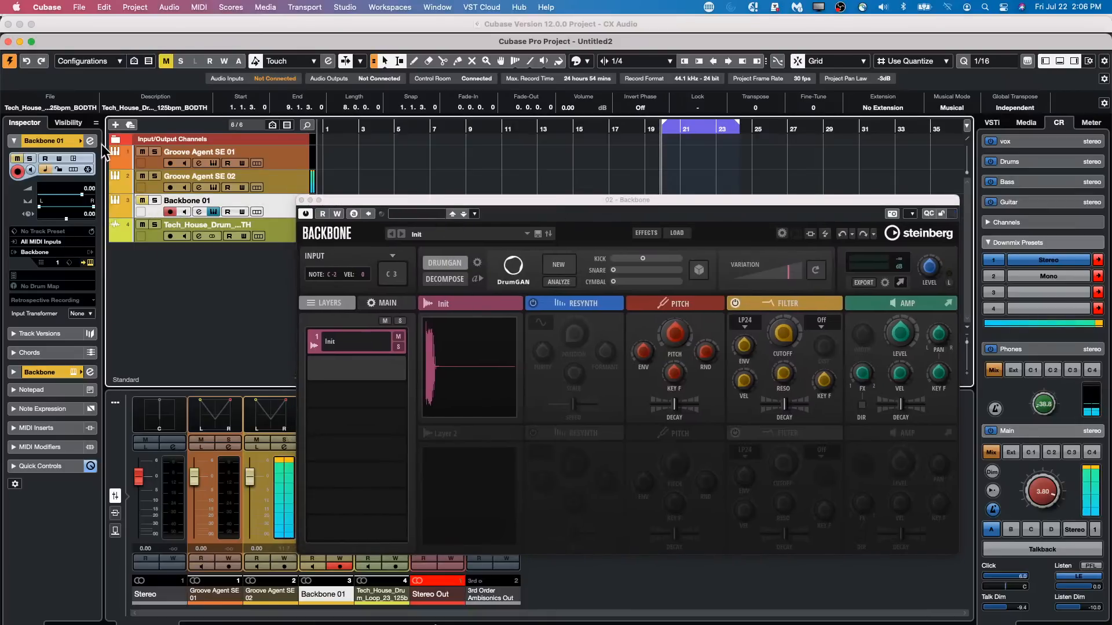
{"action": "left_click", "coordinate": [142, 176]}
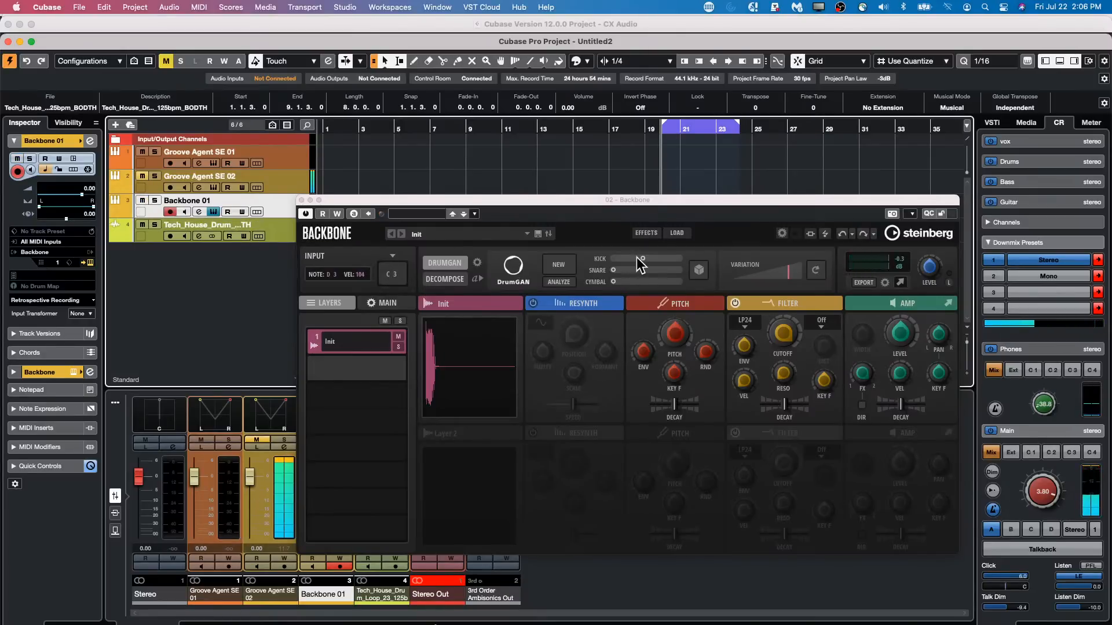
Adjust the DrumGAN blend to Kick at about the middle, a low Snare amount, and Cymbal at minimum.
{"action": "left_click_drag", "start_coordinate": [640, 263], "coordinate": [672, 259]}
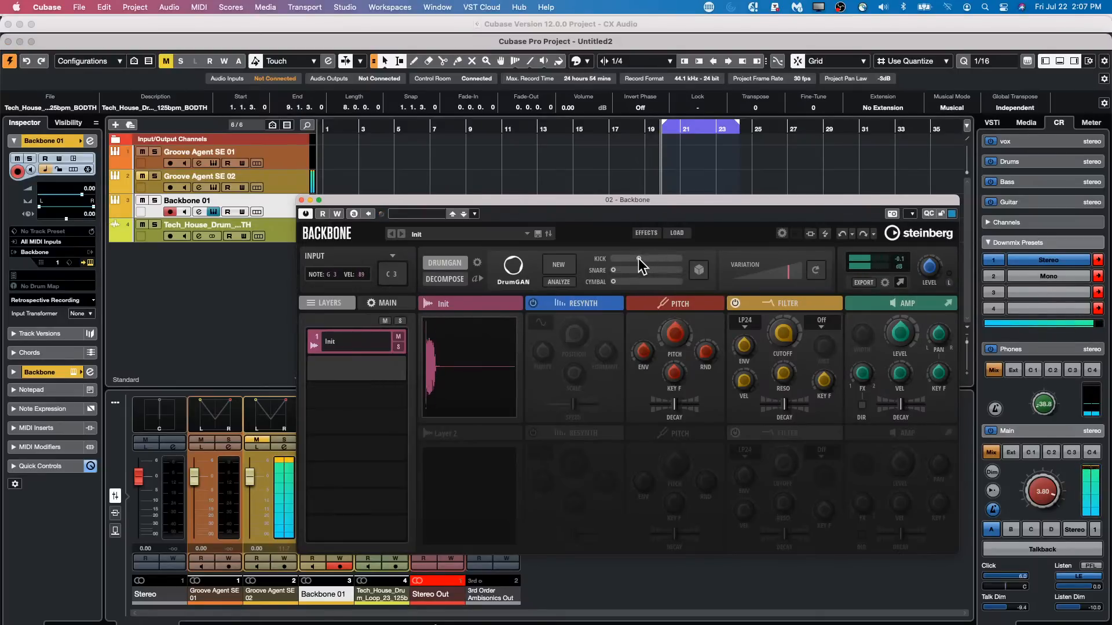
{"action": "mouse_move", "coordinate": [648, 258]}
{"action": "left_mouse_down"}
{"action": "mouse_move", "coordinate": [620, 258]}
{"action": "mouse_move", "coordinate": [664, 262]}
{"action": "left_mouse_up"}
{"action": "left_click", "coordinate": [658, 269]}
{"action": "left_click_drag", "start_coordinate": [658, 269], "coordinate": [603, 285]}
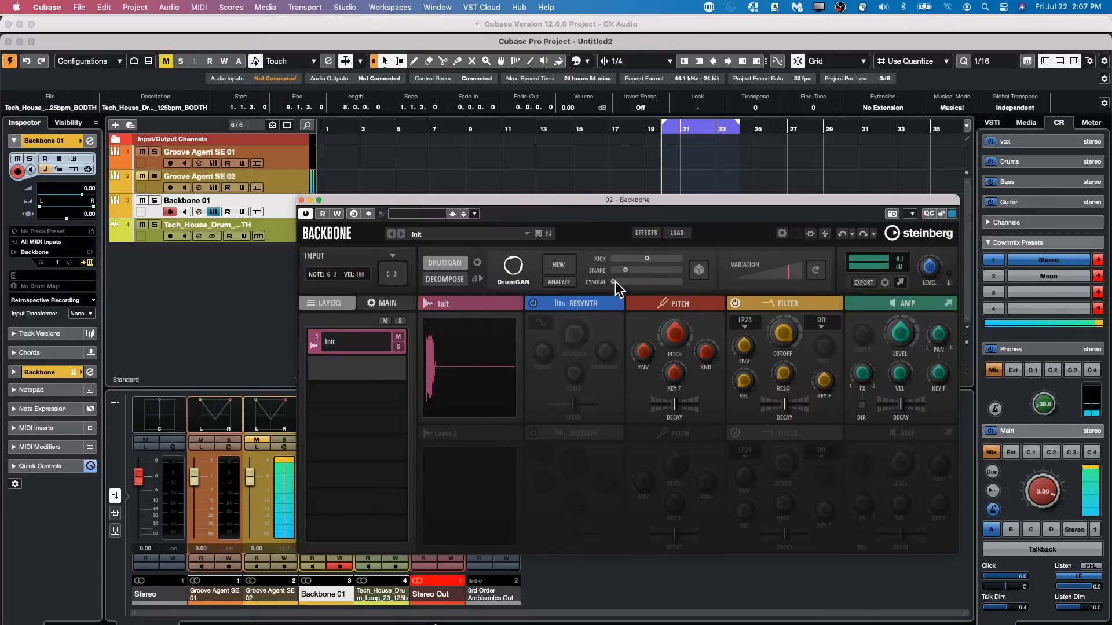
Generate variations of the DrumGAN sound at several Variation amounts, ending at about three quarters.
{"action": "left_click", "coordinate": [770, 274]}
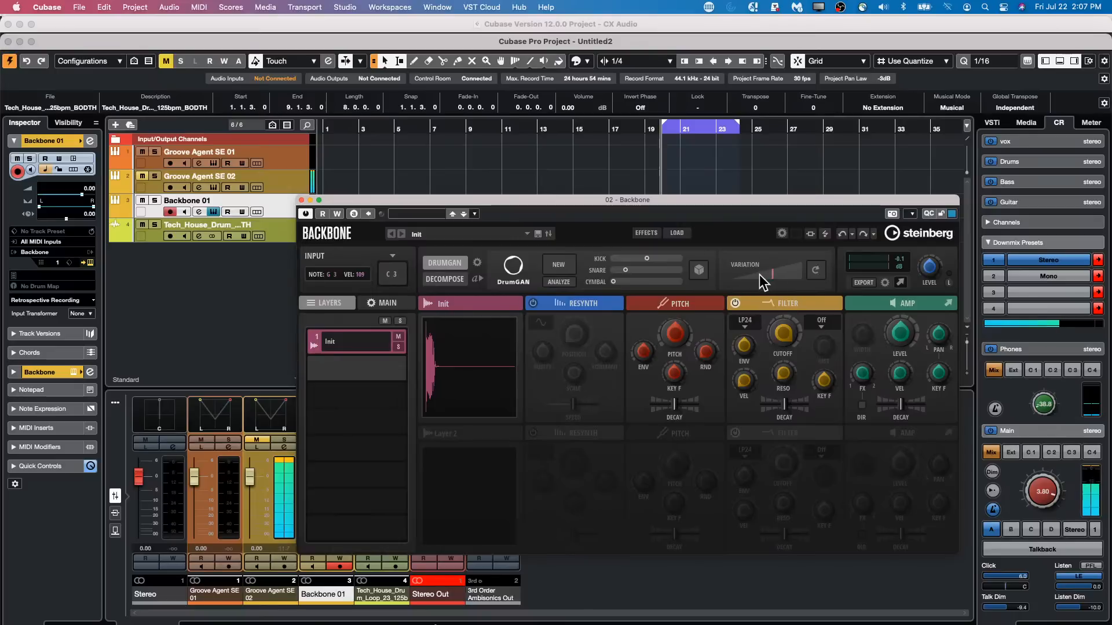
{"action": "left_click", "coordinate": [824, 272]}
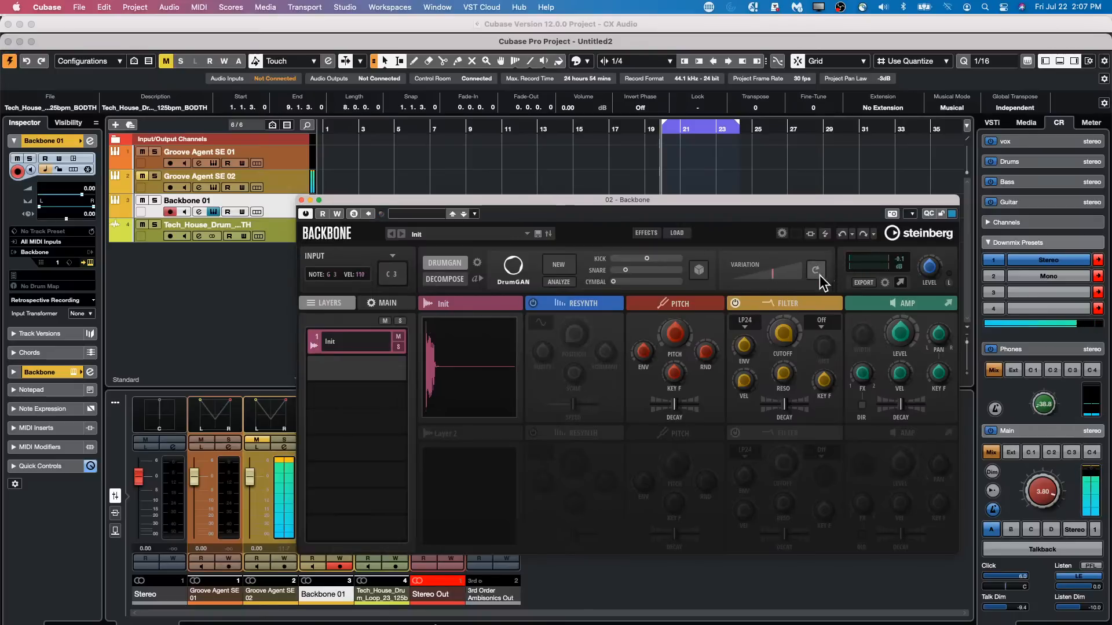
{"action": "left_click", "coordinate": [766, 278]}
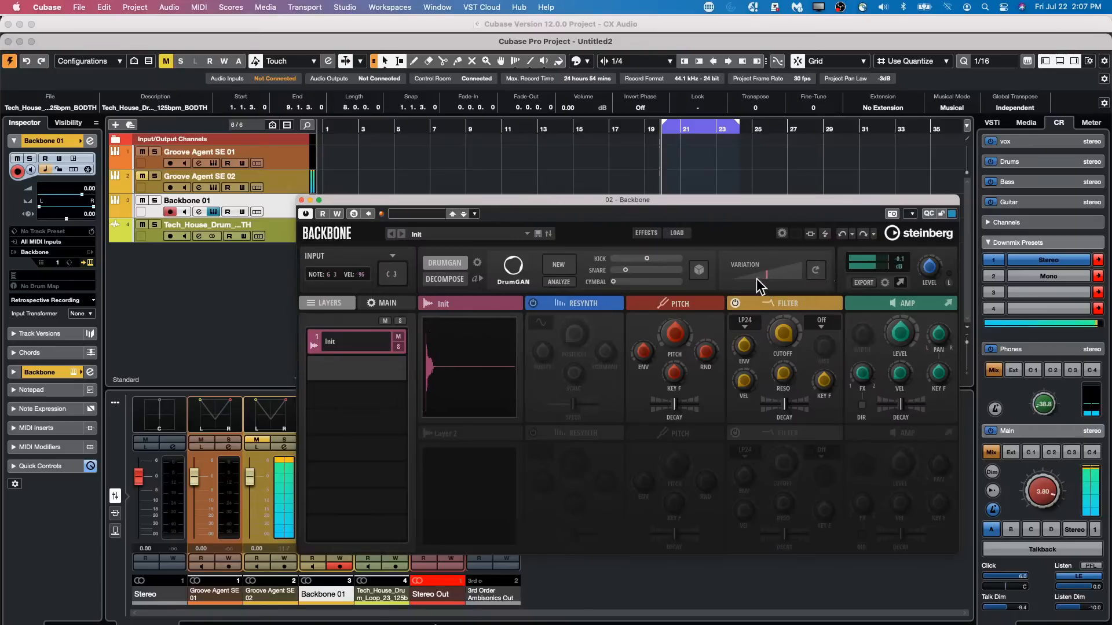
{"action": "left_click", "coordinate": [787, 276]}
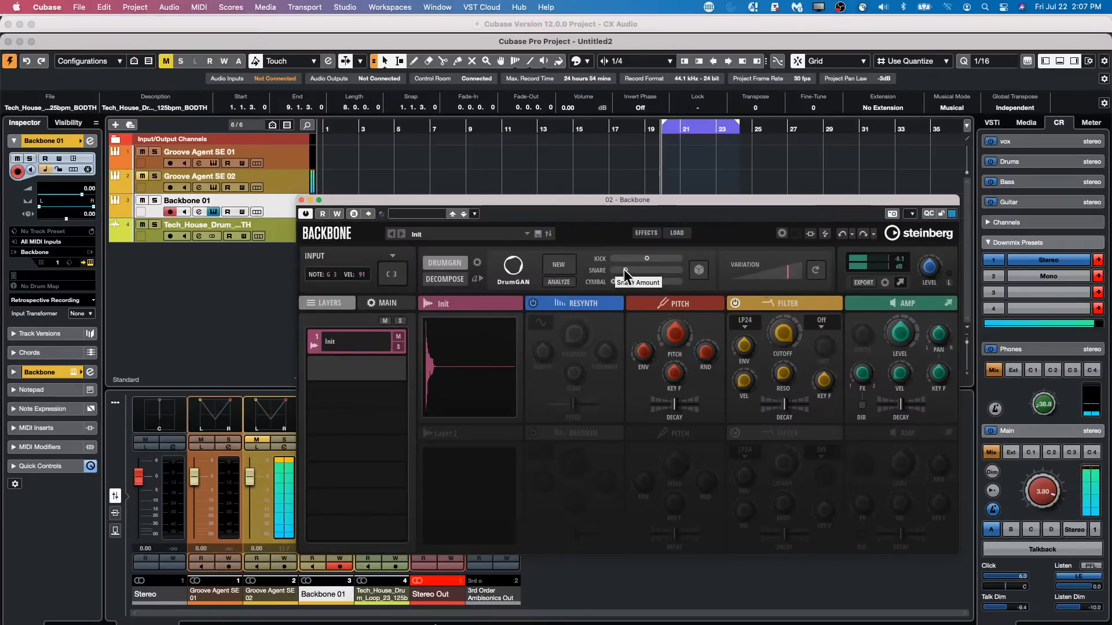
Set Snare to minimum and Kick high, generate a new DrumGAN sound, then lower Kick to slightly above the middle.
{"action": "left_click_drag", "start_coordinate": [624, 269], "coordinate": [576, 269]}
{"action": "left_click", "coordinate": [674, 258]}
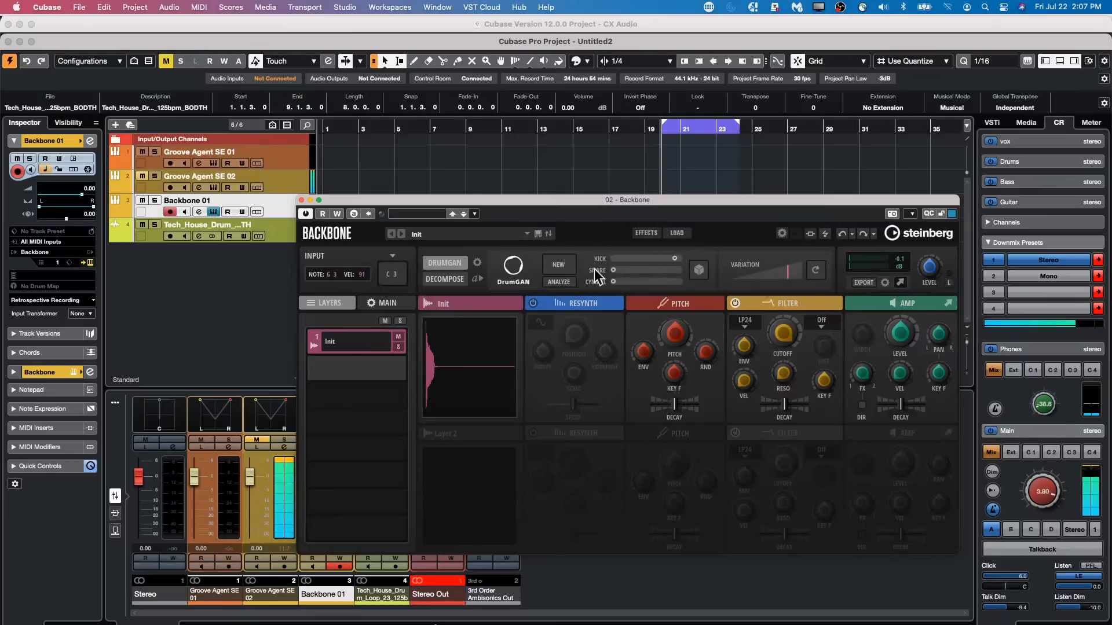
{"action": "left_click", "coordinate": [559, 269]}
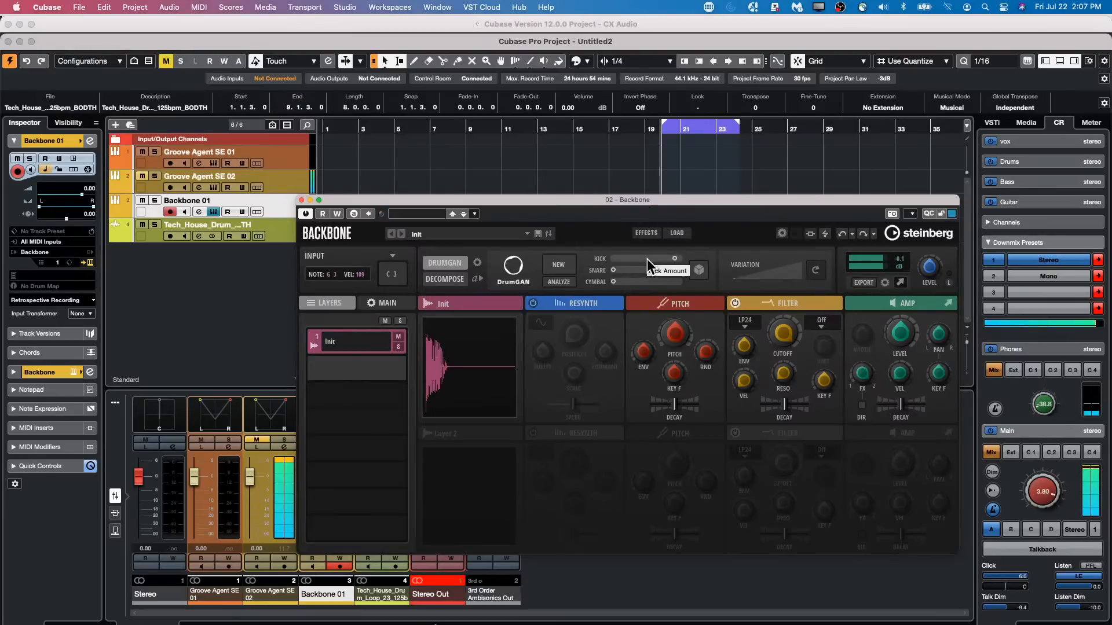
{"action": "mouse_move", "coordinate": [639, 258]}
{"action": "left_mouse_down"}
{"action": "mouse_move", "coordinate": [613, 260]}
{"action": "mouse_move", "coordinate": [652, 258]}
{"action": "left_mouse_up"}
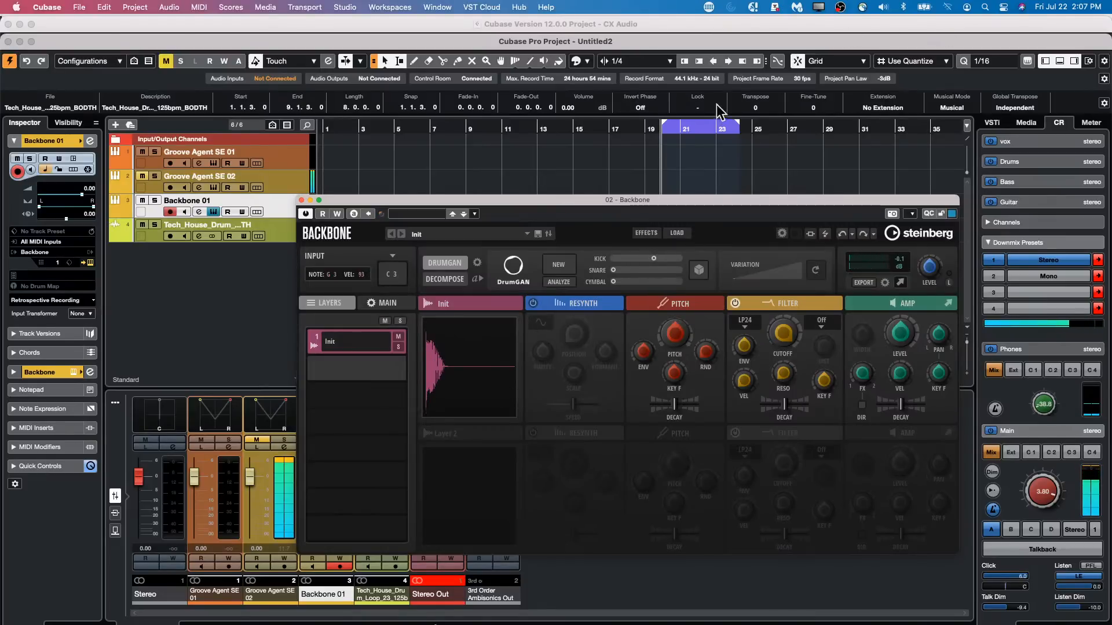
Filter the DancefloorTechHouse media to the Bass category and load a Tech_House_Bass_Loop_20 sample into Backbone's first layer.
{"action": "left_click_drag", "start_coordinate": [729, 199], "coordinate": [647, 180]}
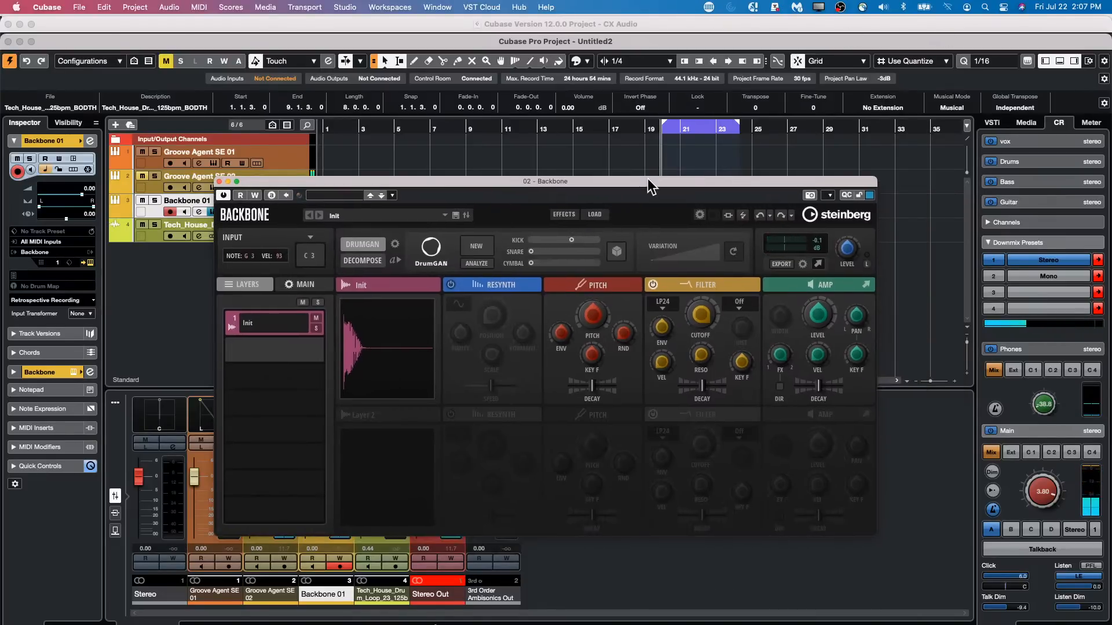
{"action": "left_click", "coordinate": [1031, 123]}
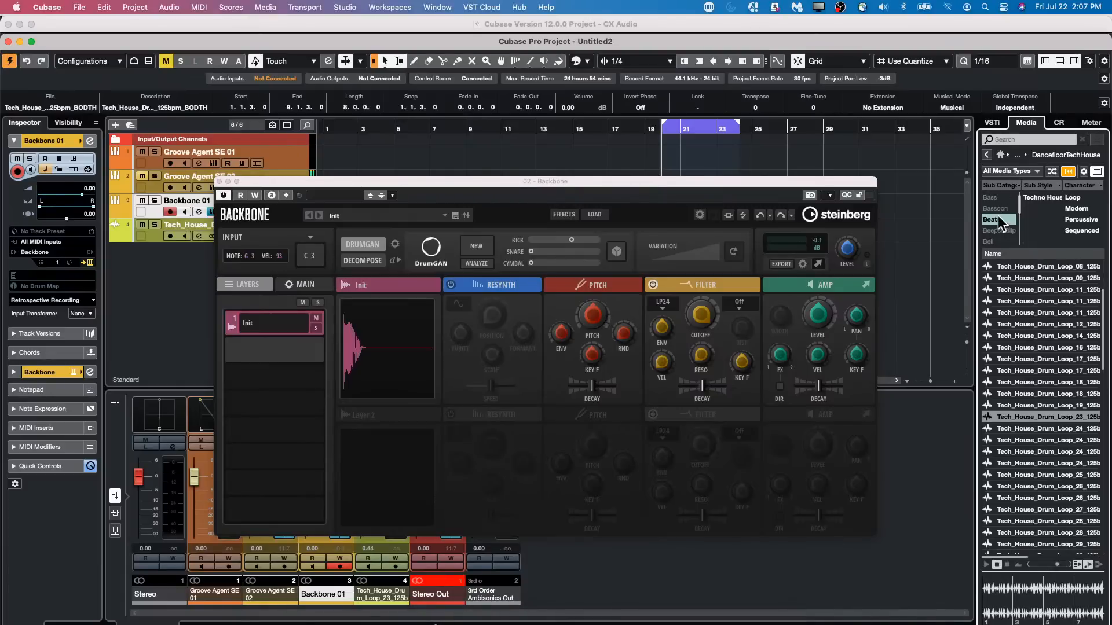
{"action": "left_click", "coordinate": [999, 197]}
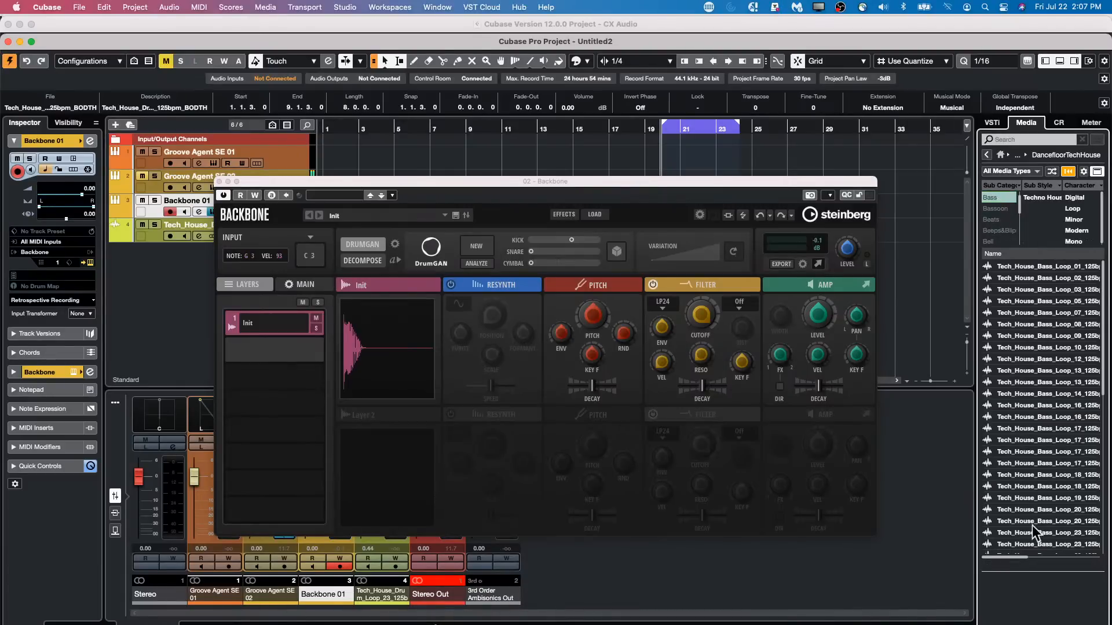
{"action": "left_click_drag", "start_coordinate": [1019, 521], "coordinate": [406, 359]}
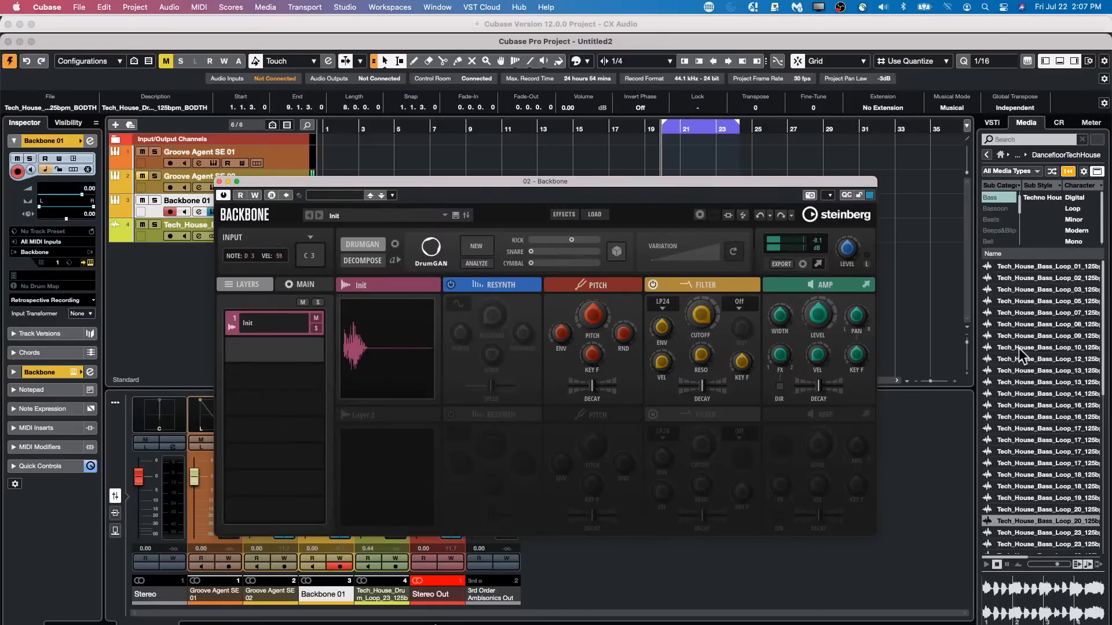
Switch the media filter from Bass to Kick Drum, load Tech_House_Kick_13_BODTH into Backbone's layer, and analyze it with DrumGAN.
{"action": "left_click", "coordinate": [986, 199]}
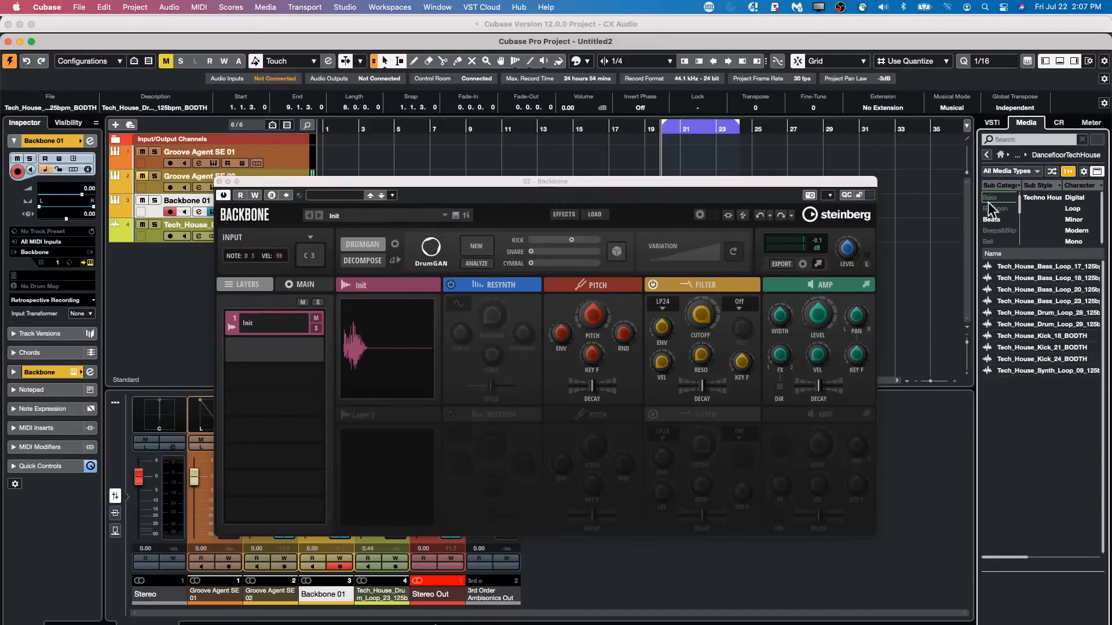
{"action": "scroll", "coordinate": [998, 226], "scroll_direction": "down", "scroll_amount": 5}
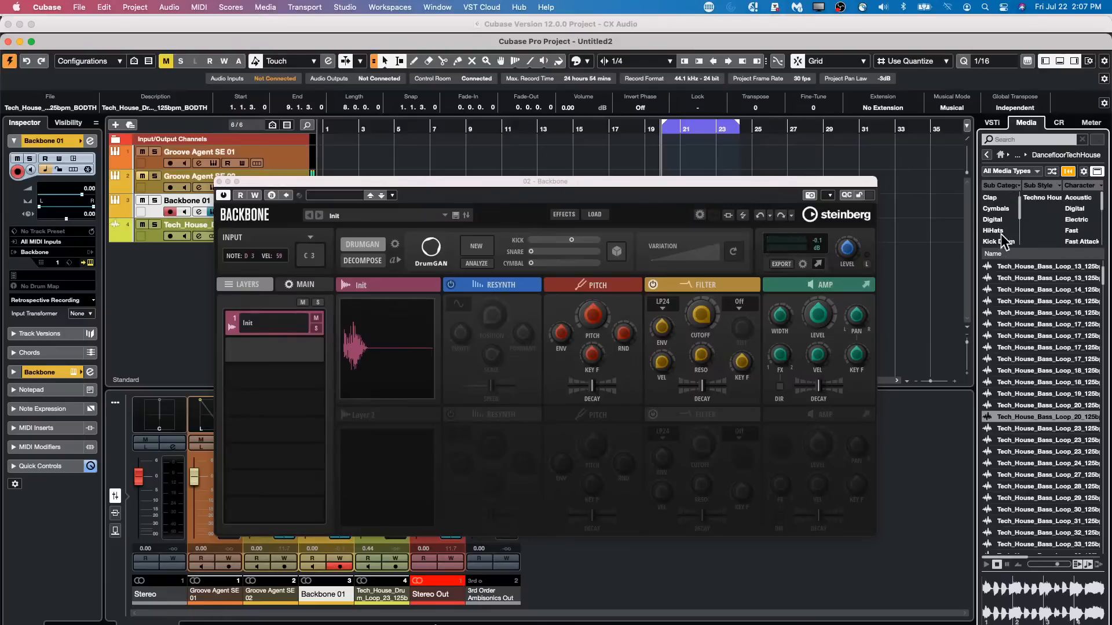
{"action": "left_click", "coordinate": [998, 241]}
{"action": "left_click_drag", "start_coordinate": [1023, 415], "coordinate": [402, 352]}
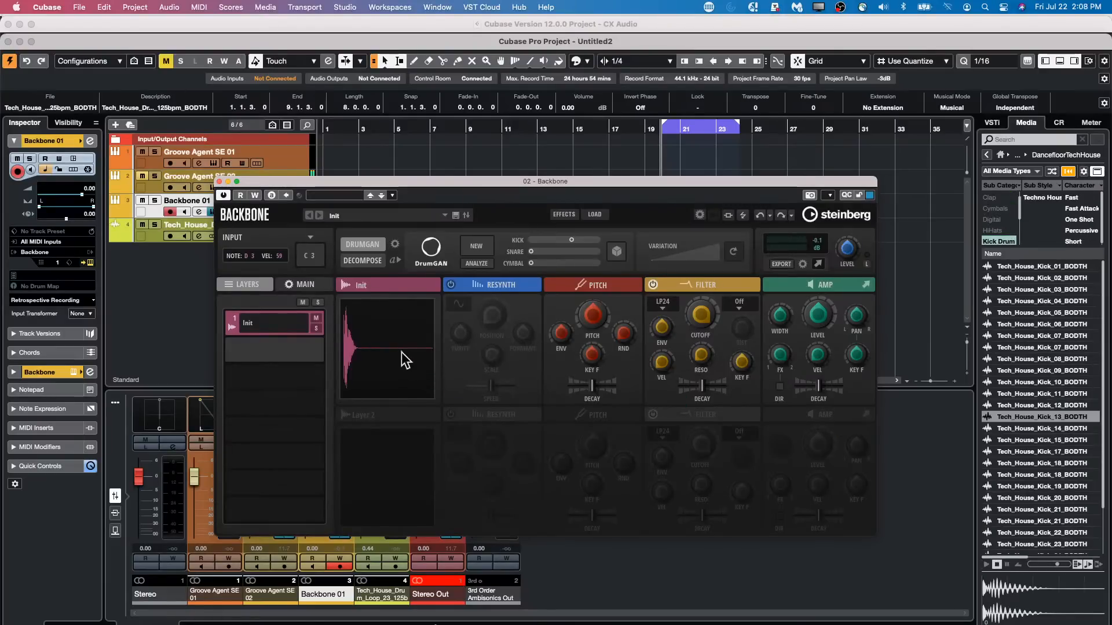
{"action": "left_click", "coordinate": [482, 268]}
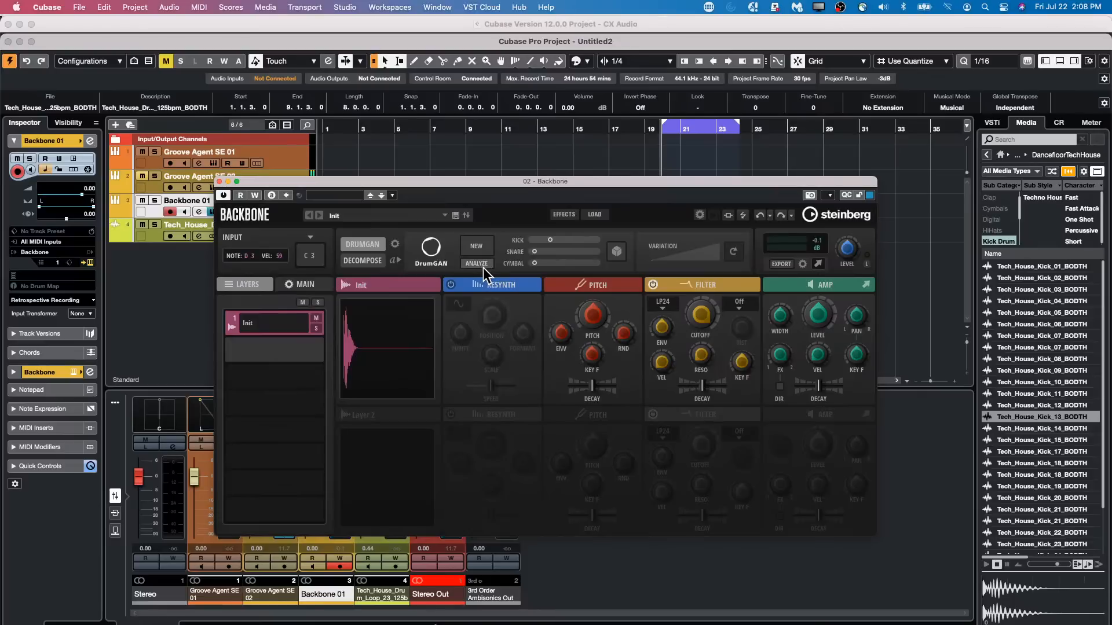
Randomize the analyzed kick, raise its Kick amount to about two thirds, and generate a new DrumGAN sound.
{"action": "left_click", "coordinate": [616, 253]}
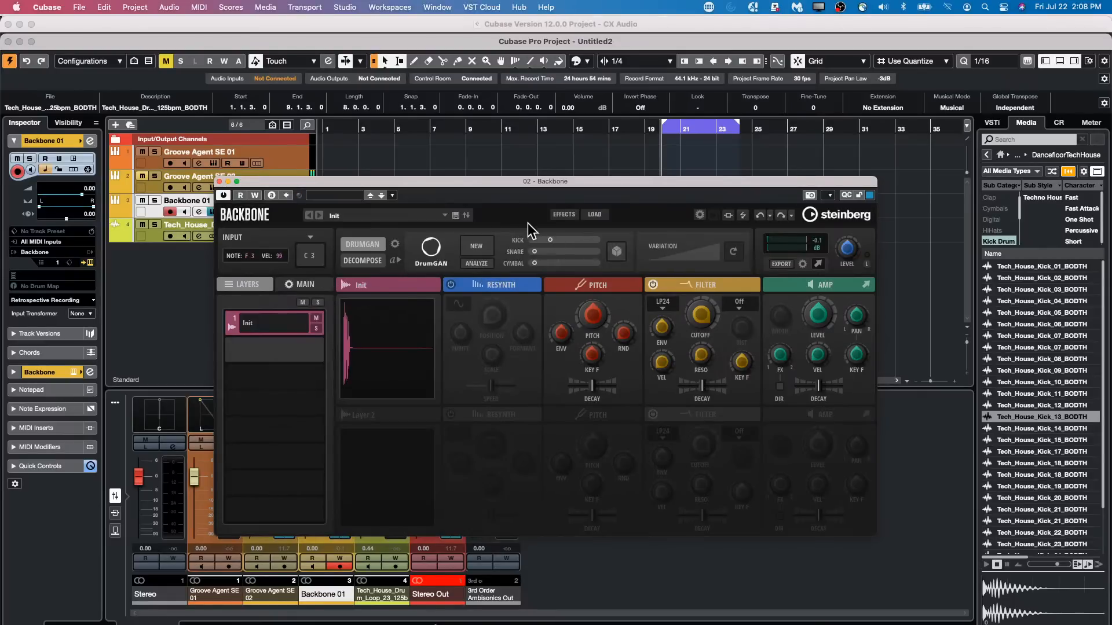
{"action": "left_click", "coordinate": [566, 241]}
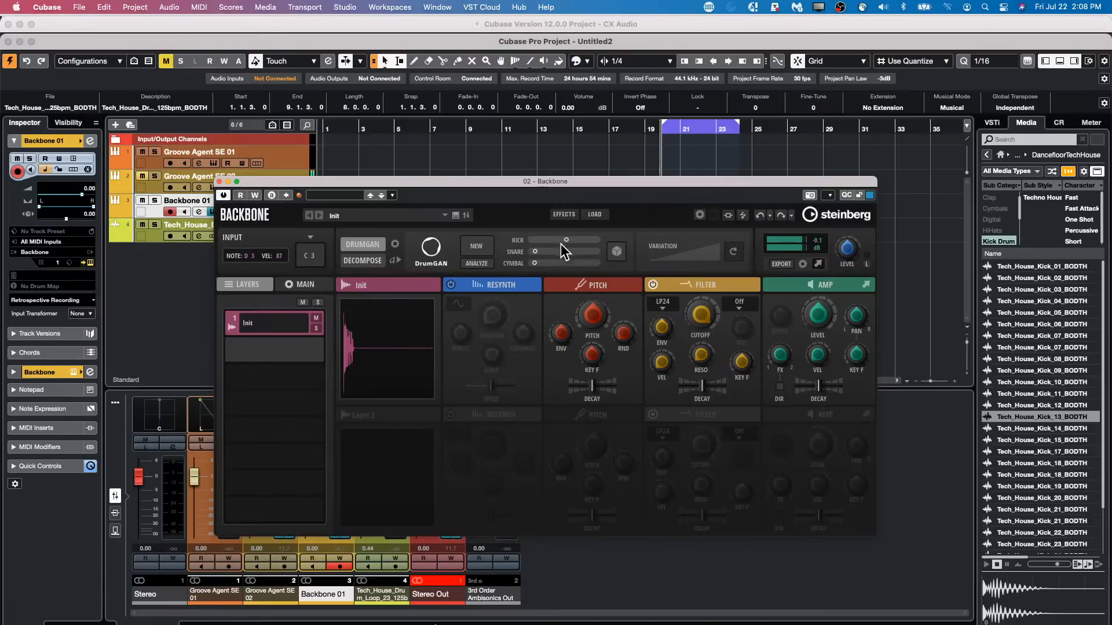
{"action": "left_click_drag", "start_coordinate": [567, 241], "coordinate": [579, 241]}
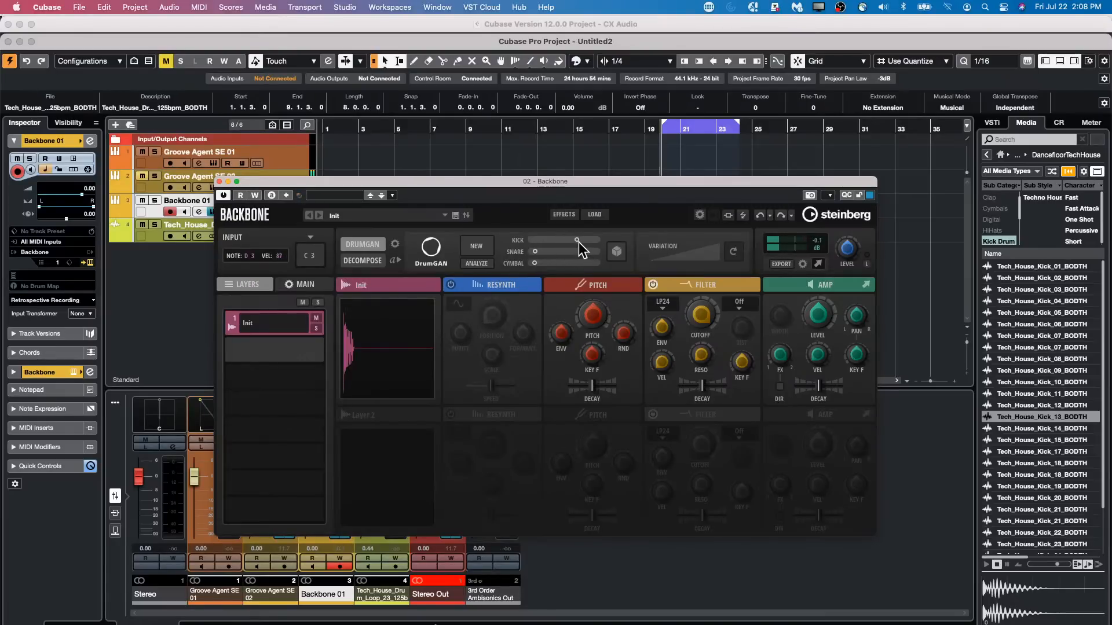
{"action": "left_click", "coordinate": [473, 249]}
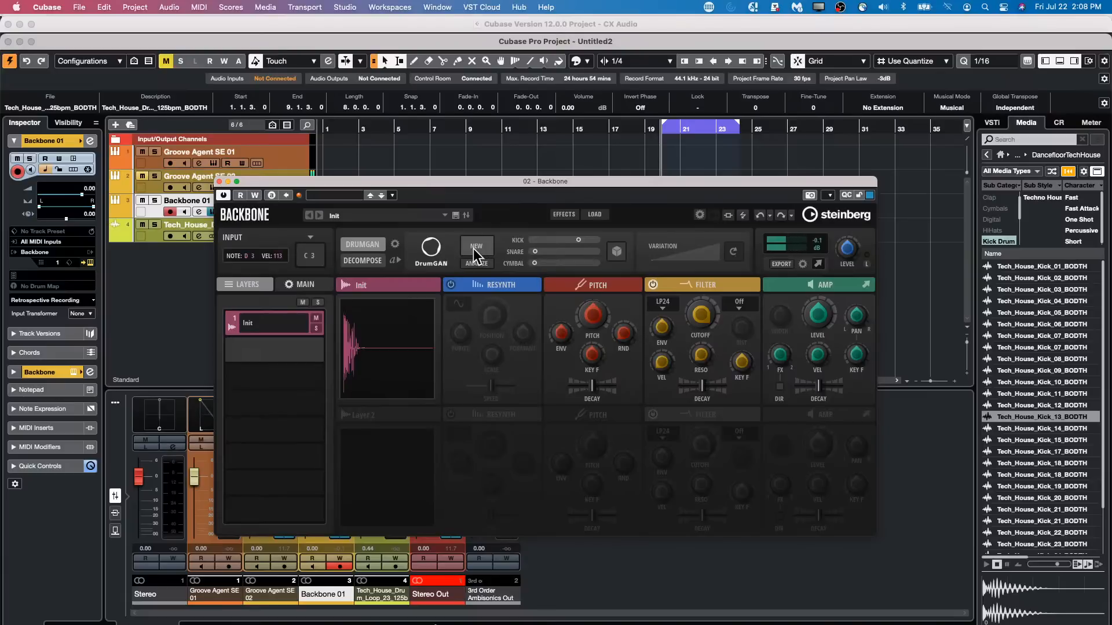
Lower the Kick amount to about a third, raise it to about two thirds, and set Snare to about the middle.
{"action": "left_click", "coordinate": [555, 240]}
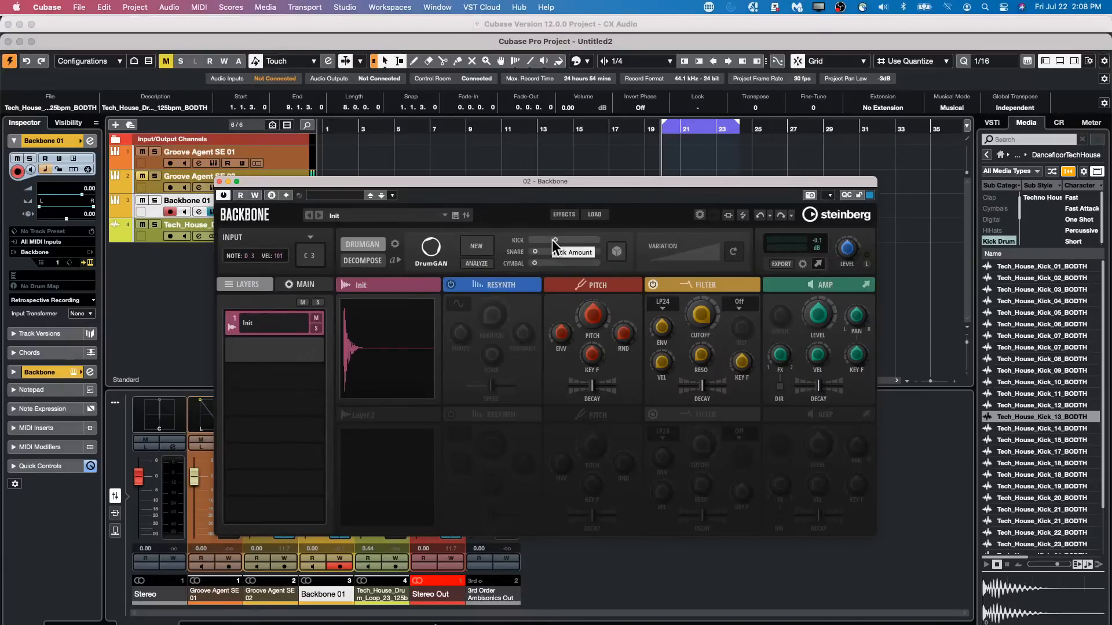
{"action": "left_click_drag", "start_coordinate": [552, 240], "coordinate": [578, 242]}
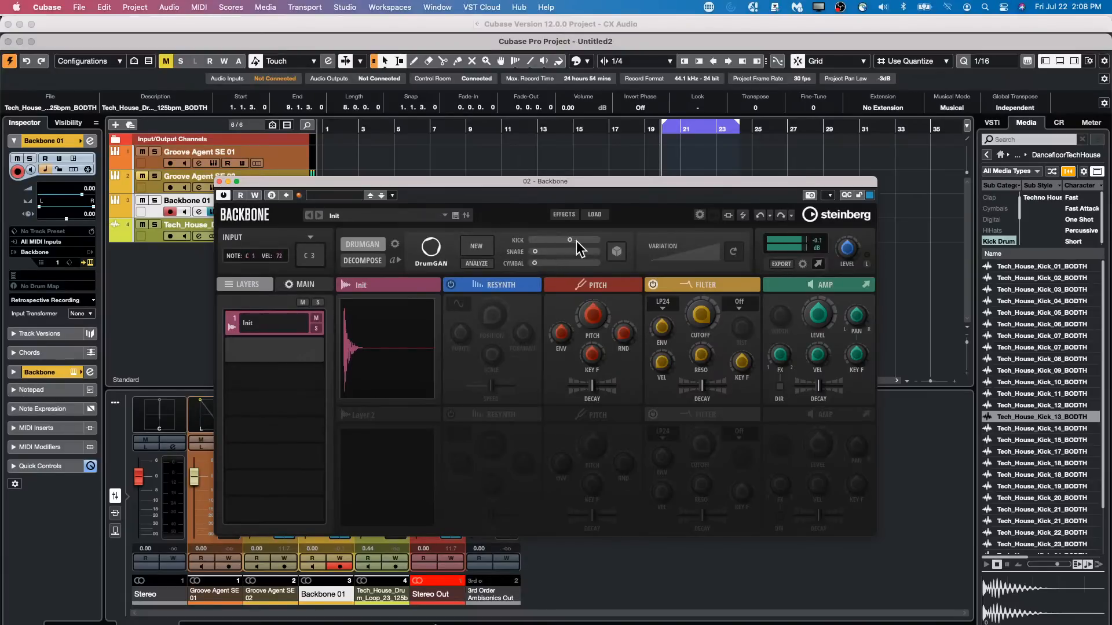
{"action": "left_click", "coordinate": [563, 252]}
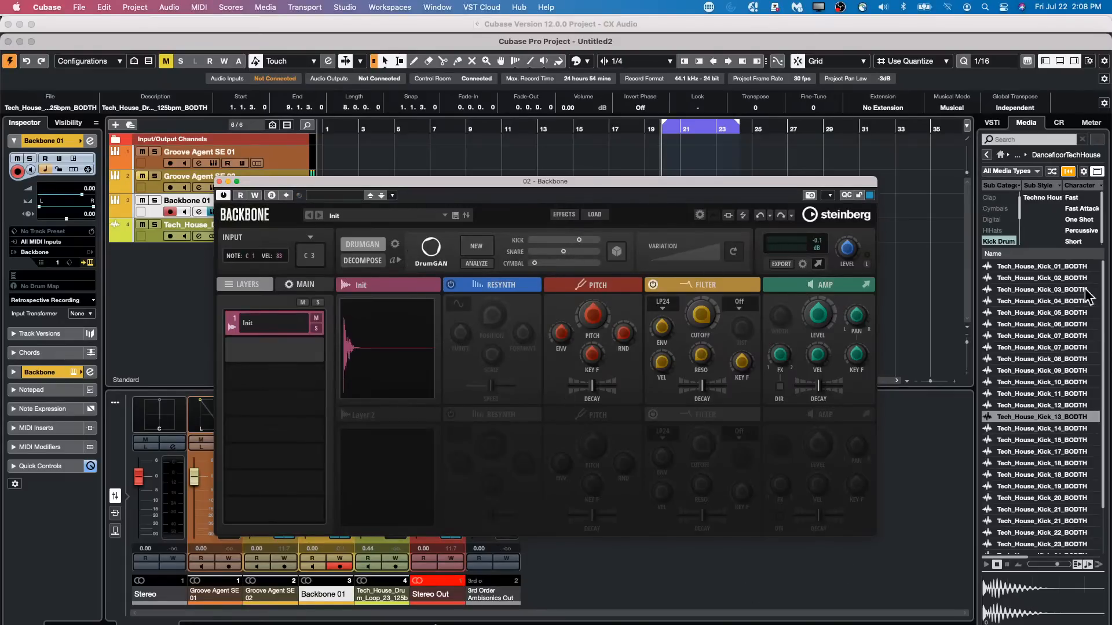
Load the Tech_House_Kick_07_BODTH sample from the media browser into Backbone's first layer.
{"action": "left_click", "coordinate": [1050, 337]}
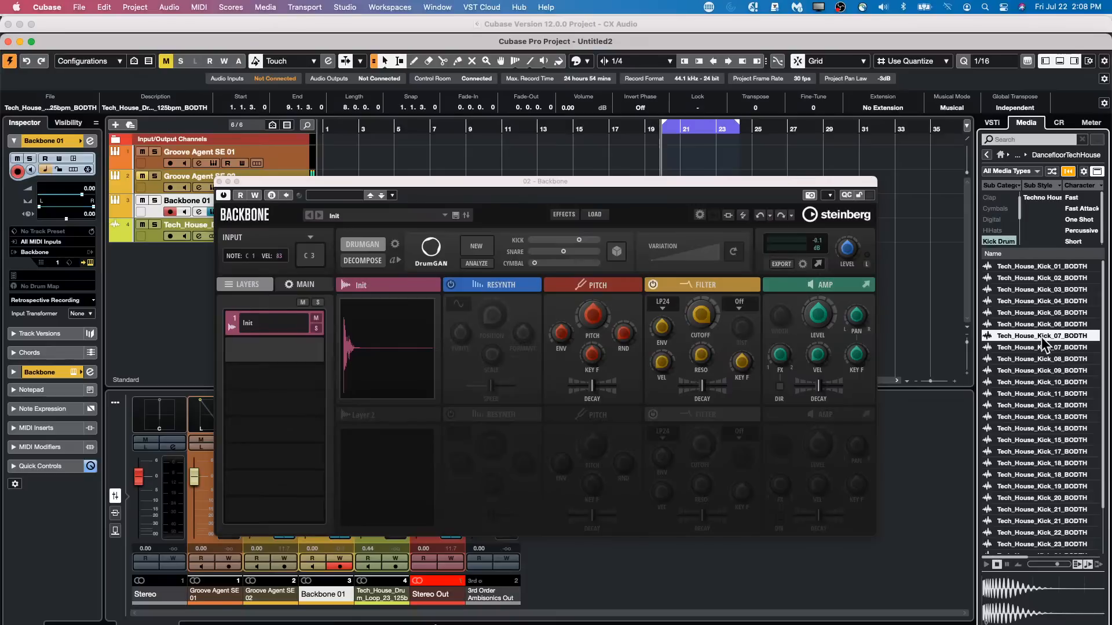
{"action": "left_click_drag", "start_coordinate": [1042, 339], "coordinate": [366, 357]}
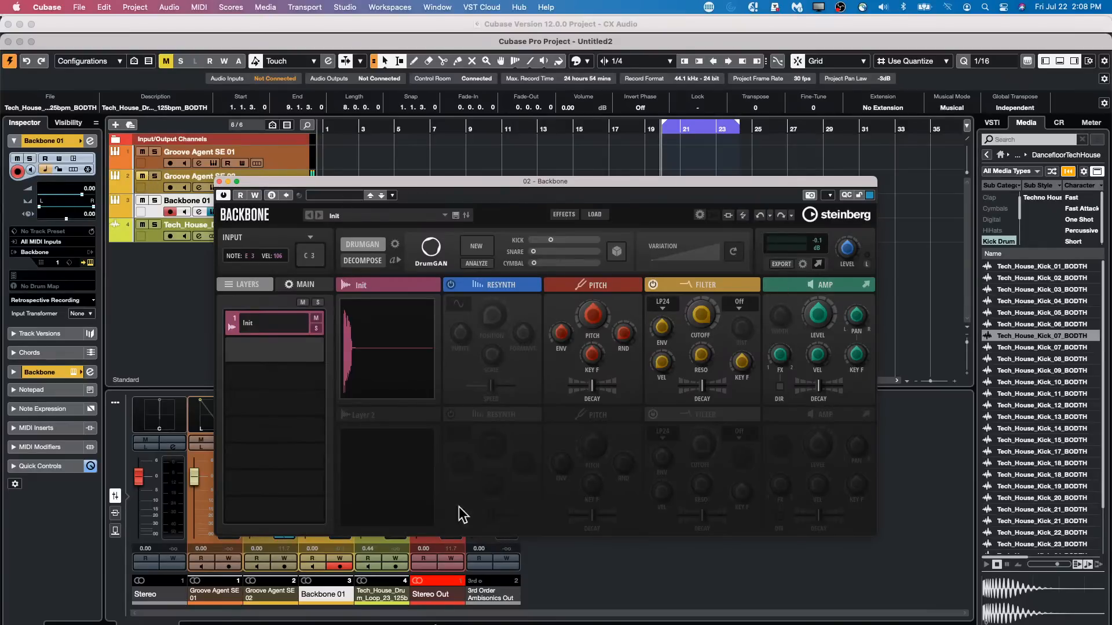
Select the Groove Agent SE 02 track, reopen its instrument window, and place the Backbone window beside it.
{"action": "left_click", "coordinate": [156, 187]}
{"action": "left_click", "coordinate": [90, 263]}
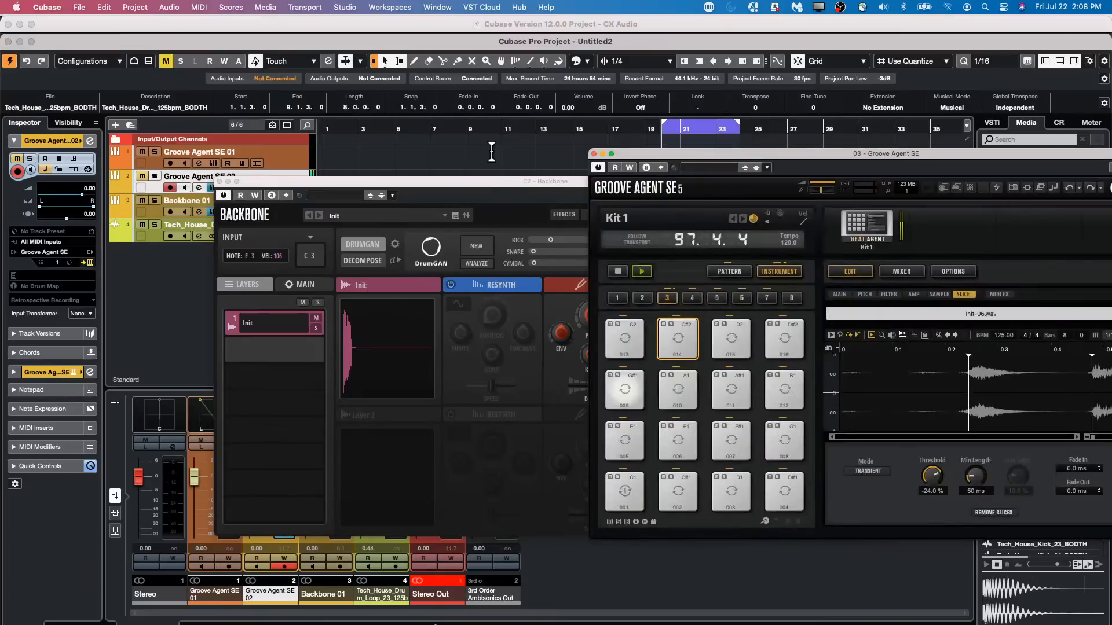
{"action": "left_click_drag", "start_coordinate": [502, 190], "coordinate": [154, 149]}
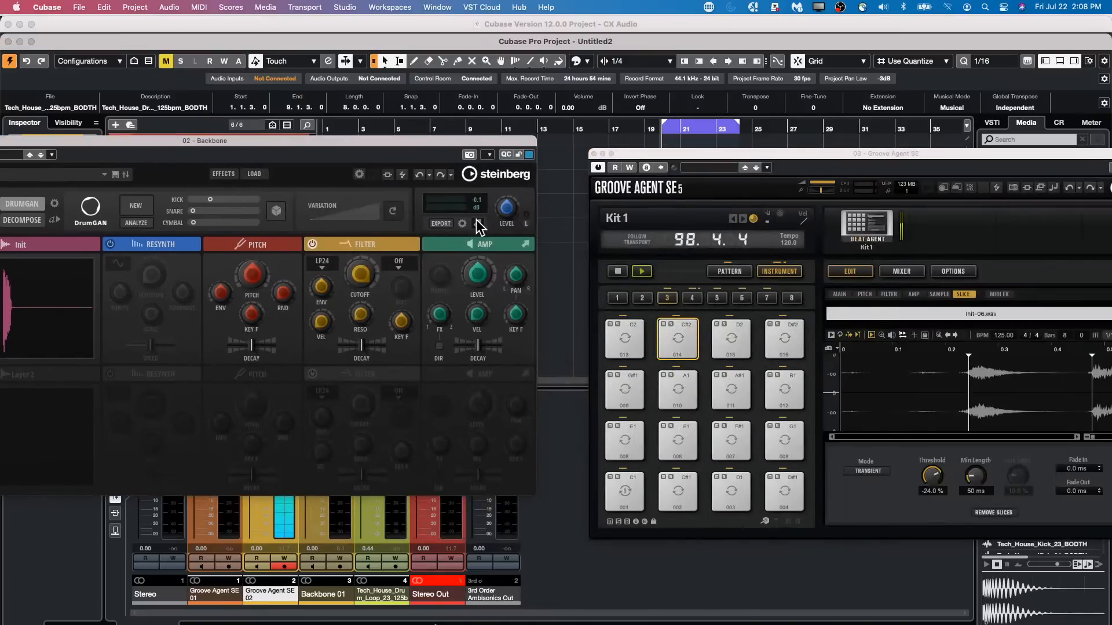
Transfer the Backbone sound to Groove Agent SE's F1 pad, and close both instrument windows to return to the maximized project.
{"action": "left_click_drag", "start_coordinate": [478, 224], "coordinate": [676, 459]}
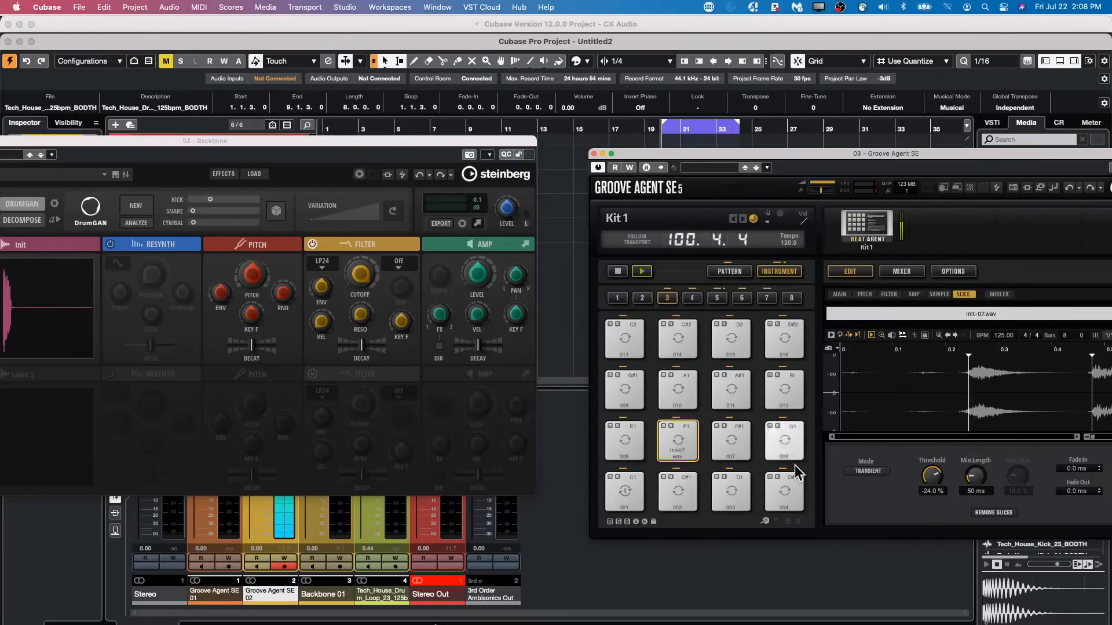
{"action": "left_click", "coordinate": [593, 154]}
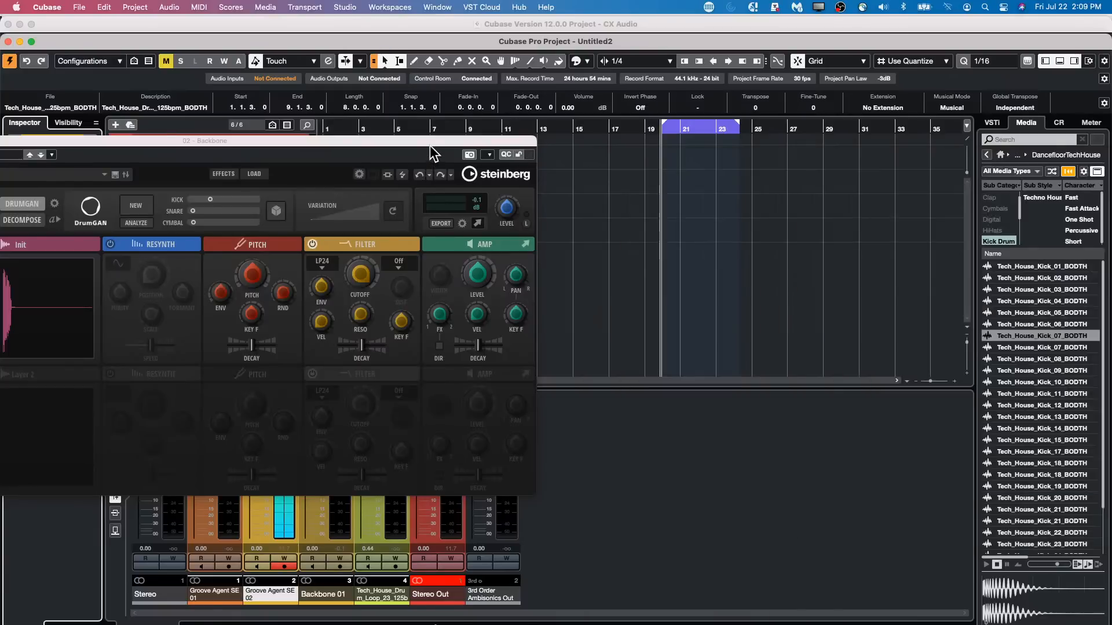
{"action": "left_click_drag", "start_coordinate": [429, 145], "coordinate": [834, 225]}
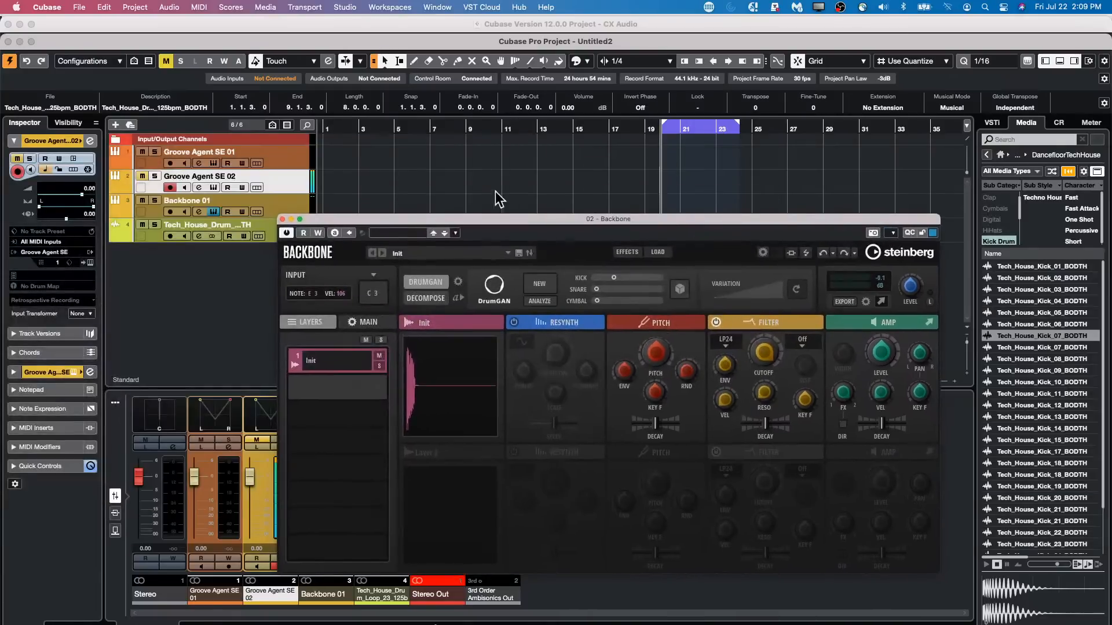
{"action": "left_click", "coordinate": [282, 219]}
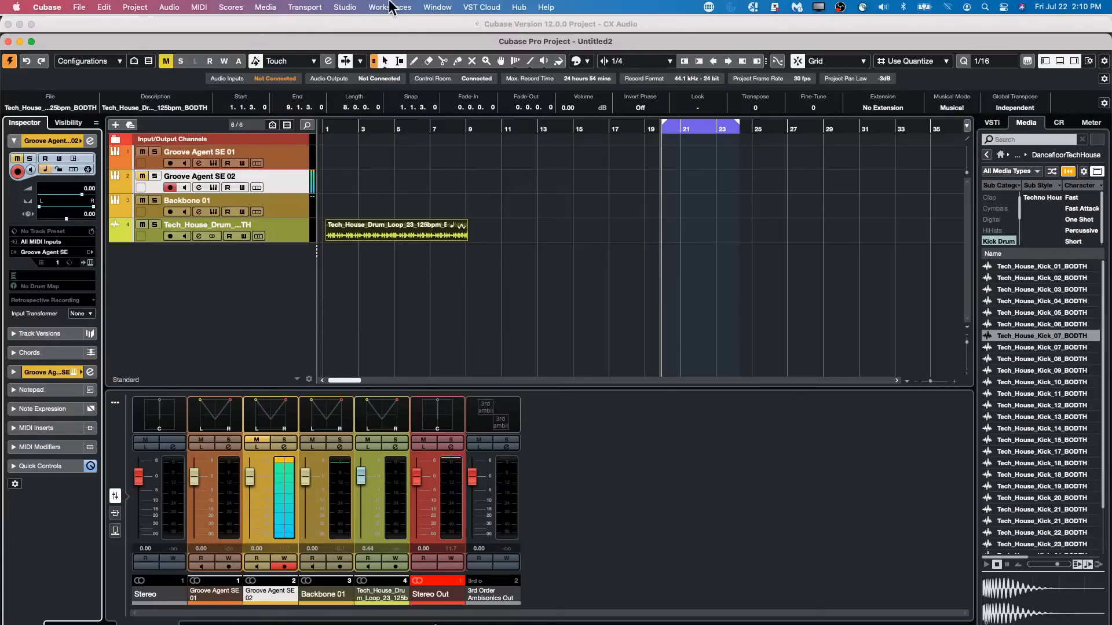
{"action": "left_click", "coordinate": [33, 39]}
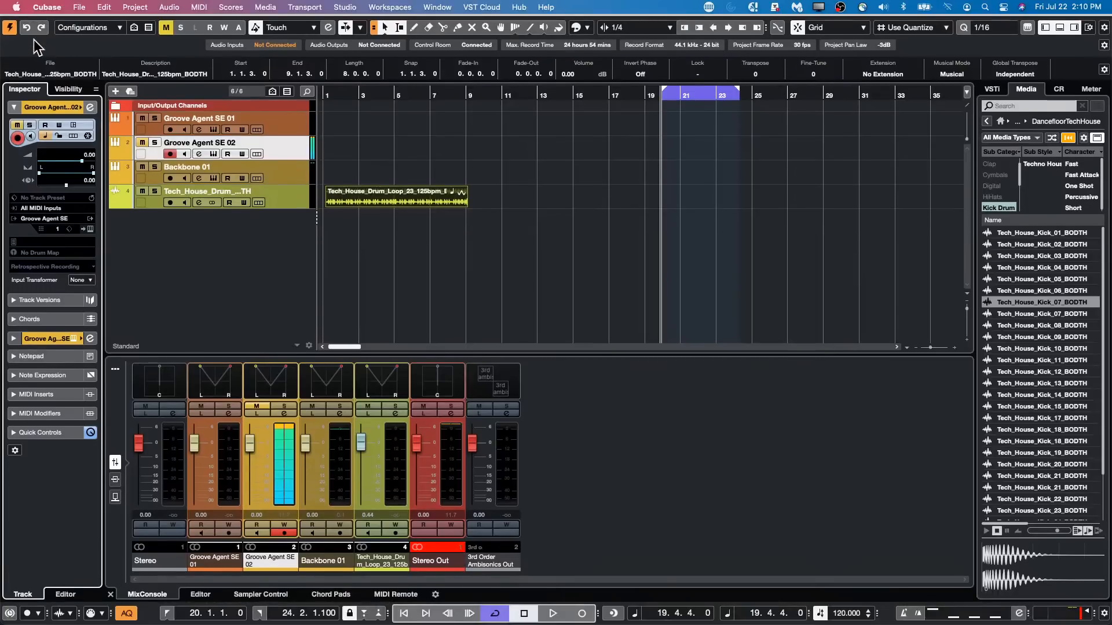
Examine the Mackie Control, Track Quick Controls and Generic Remote device pages in Studio Setup.
{"action": "left_click", "coordinate": [345, 7]}
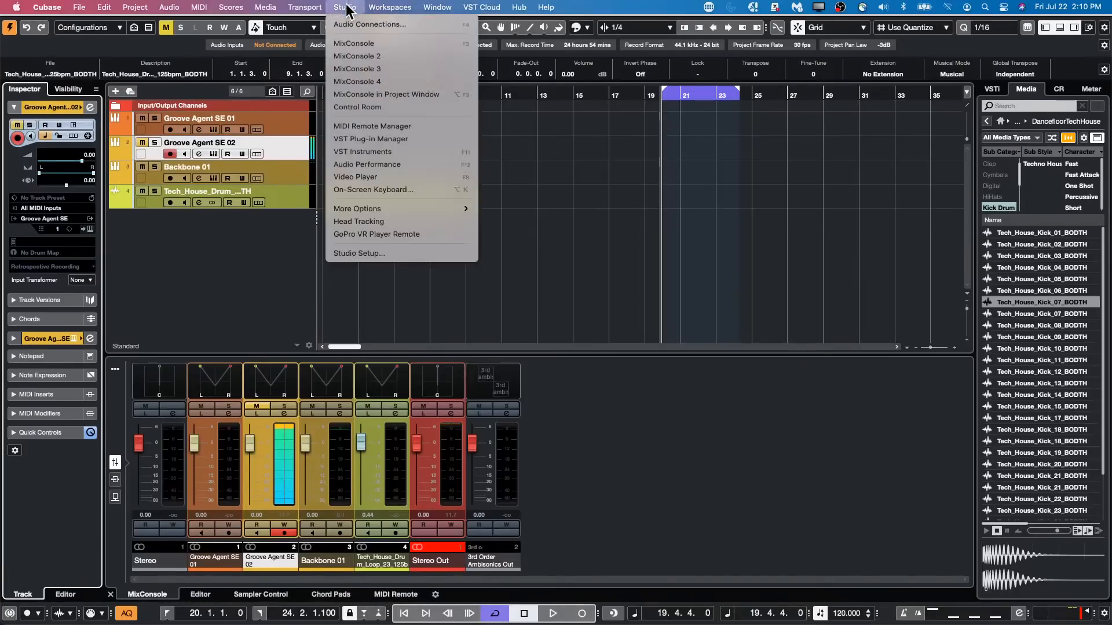
{"action": "left_click", "coordinate": [381, 247]}
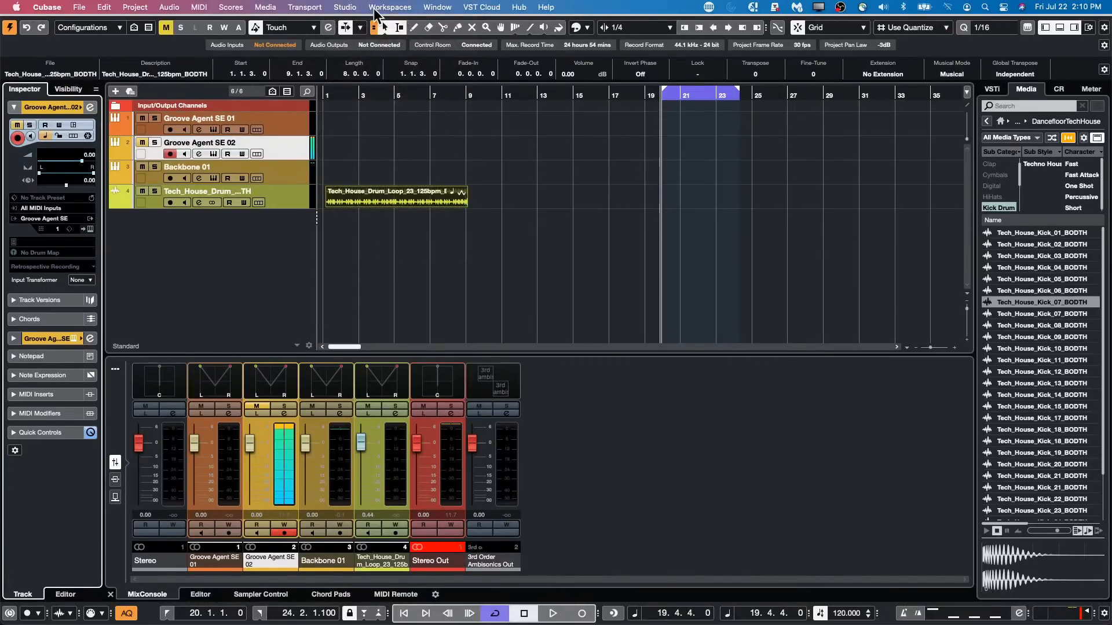
{"action": "left_click", "coordinate": [344, 7]}
{"action": "left_click", "coordinate": [368, 253]}
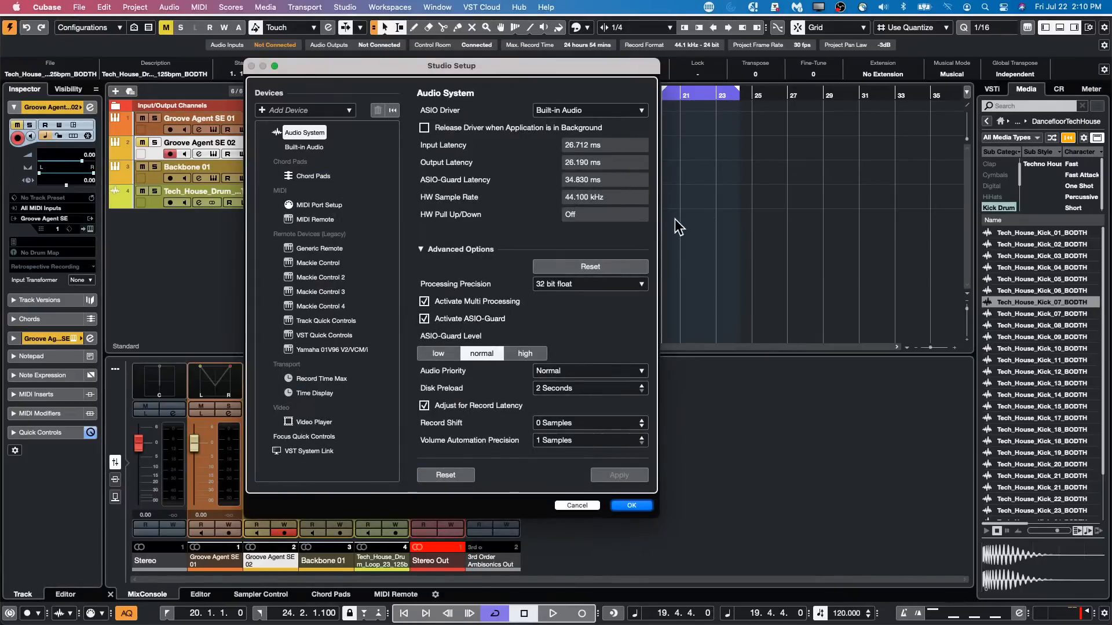
{"action": "left_click", "coordinate": [334, 282]}
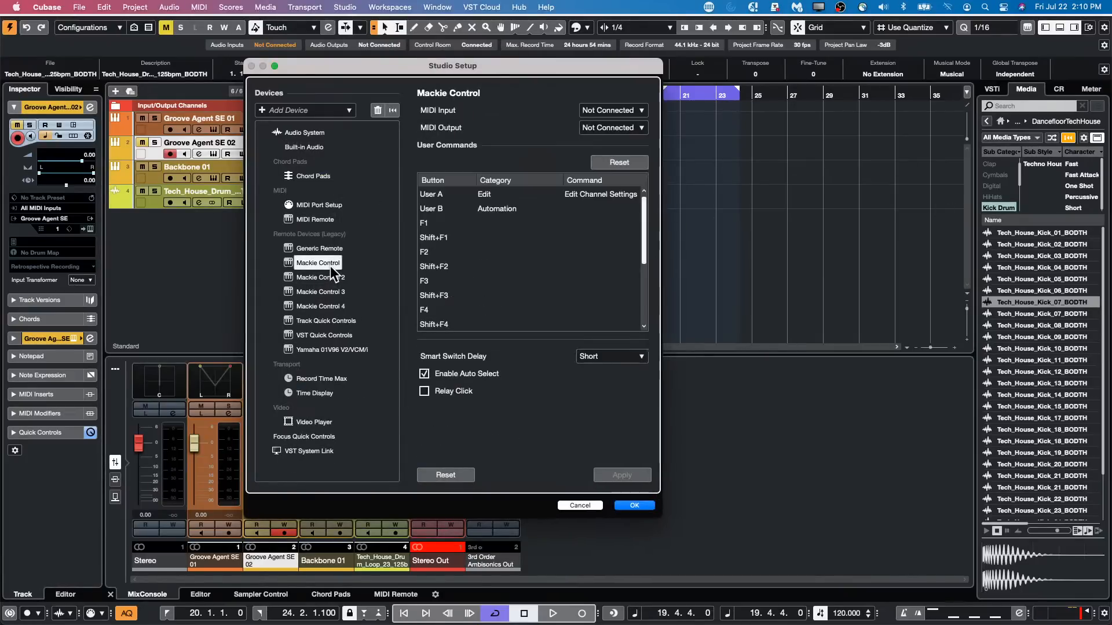
{"action": "left_click", "coordinate": [318, 292]}
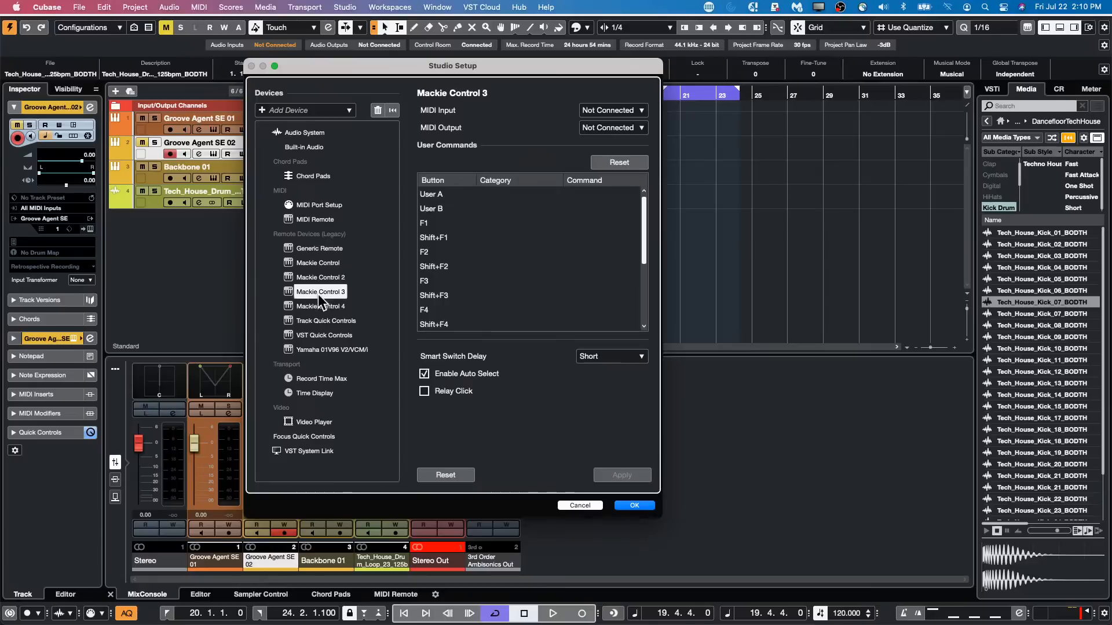
{"action": "left_click", "coordinate": [320, 306]}
{"action": "left_click", "coordinate": [325, 319]}
{"action": "left_click", "coordinate": [324, 246]}
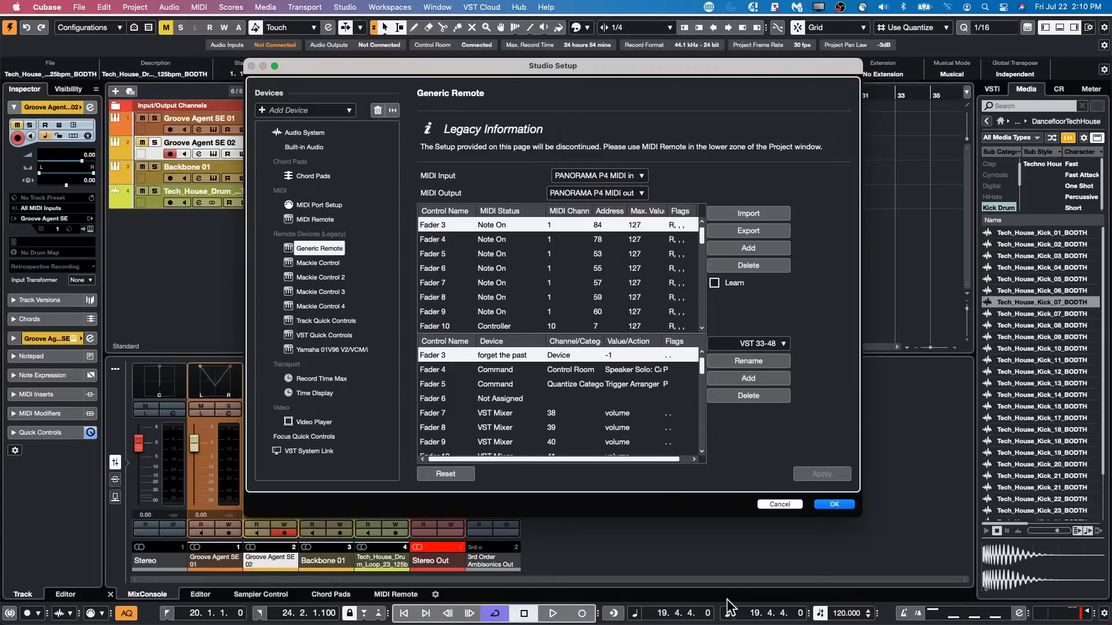
{"action": "left_click", "coordinate": [831, 505]}
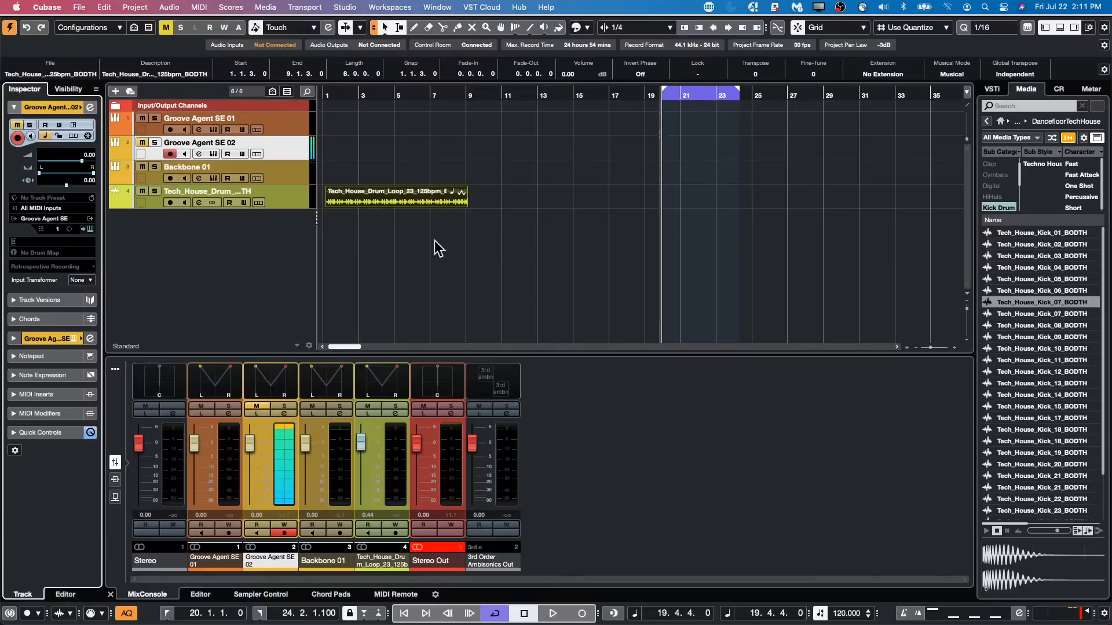
Add one instrument track with No VST Instrument assigned.
{"action": "right_click", "coordinate": [255, 246]}
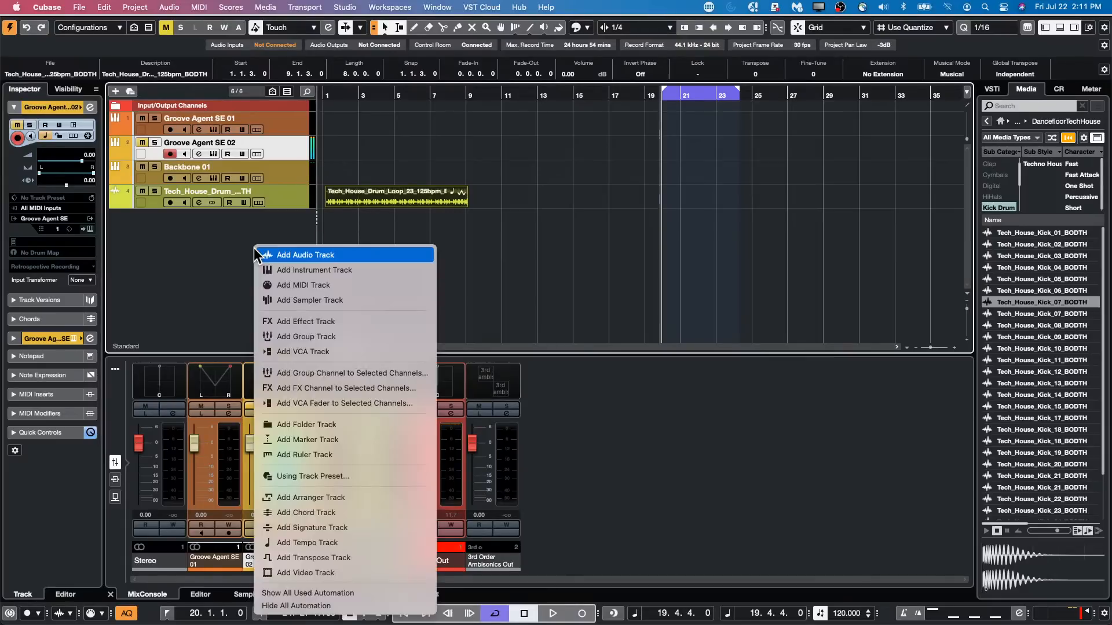
{"action": "left_click", "coordinate": [336, 270]}
{"action": "left_click", "coordinate": [531, 207]}
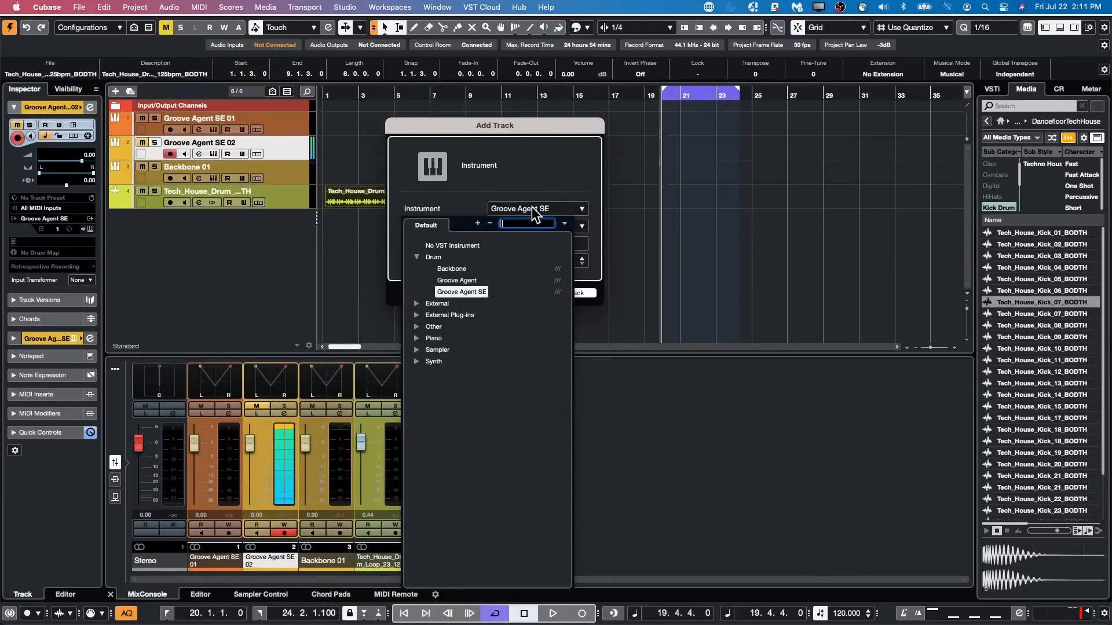
{"action": "left_click", "coordinate": [453, 245]}
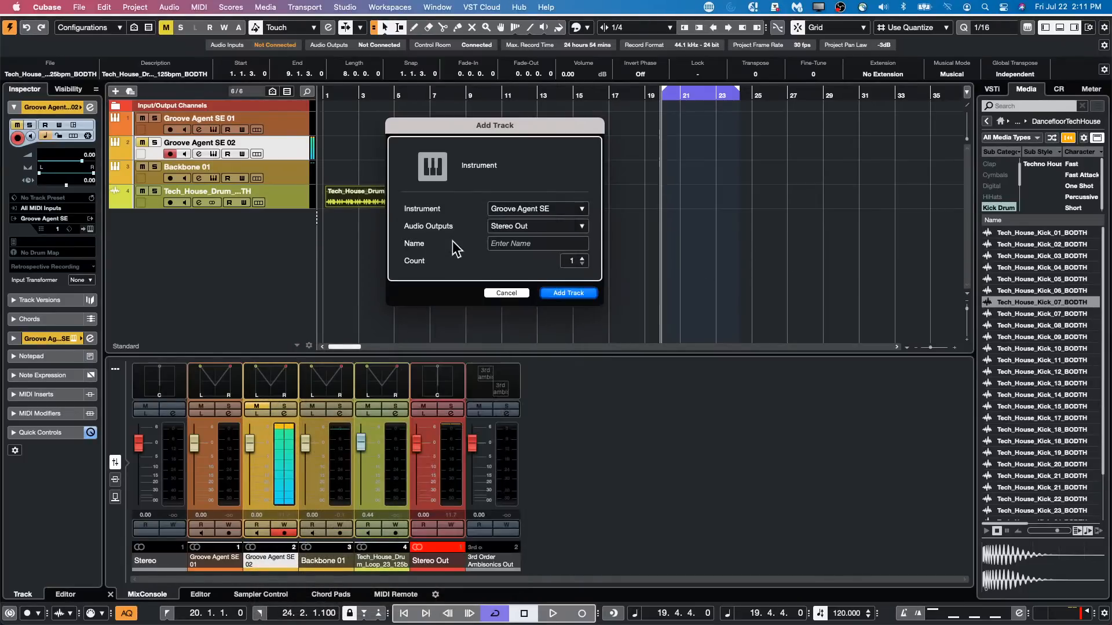
{"action": "left_click", "coordinate": [567, 291]}
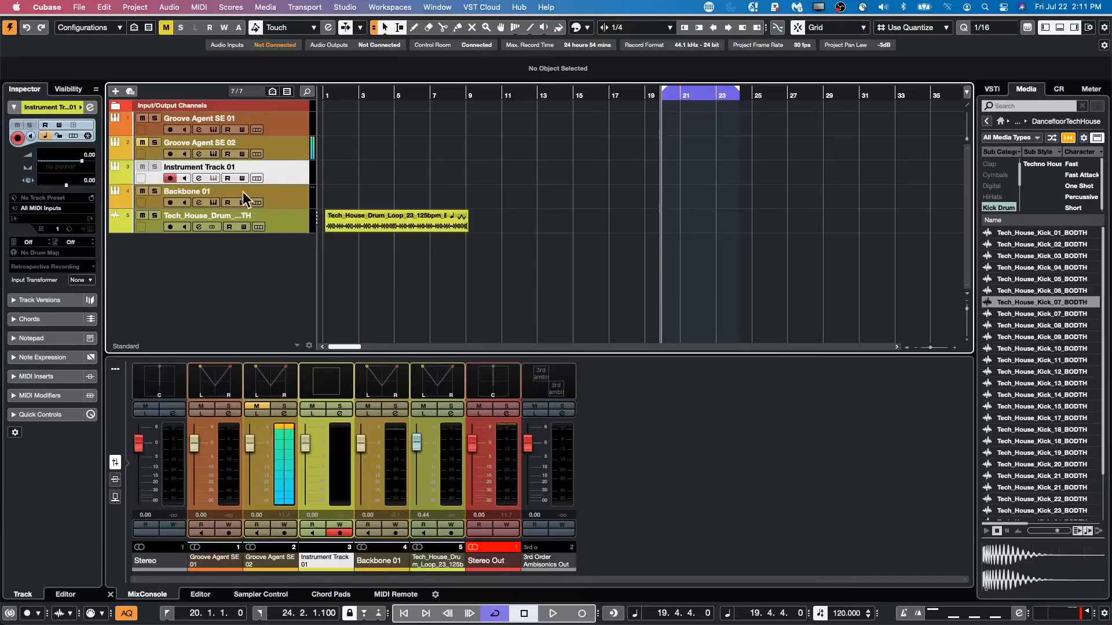
Load MIDI Monitor into the new instrument track's first MIDI insert slot, and set the slot back to No Effect.
{"action": "left_click", "coordinate": [51, 375]}
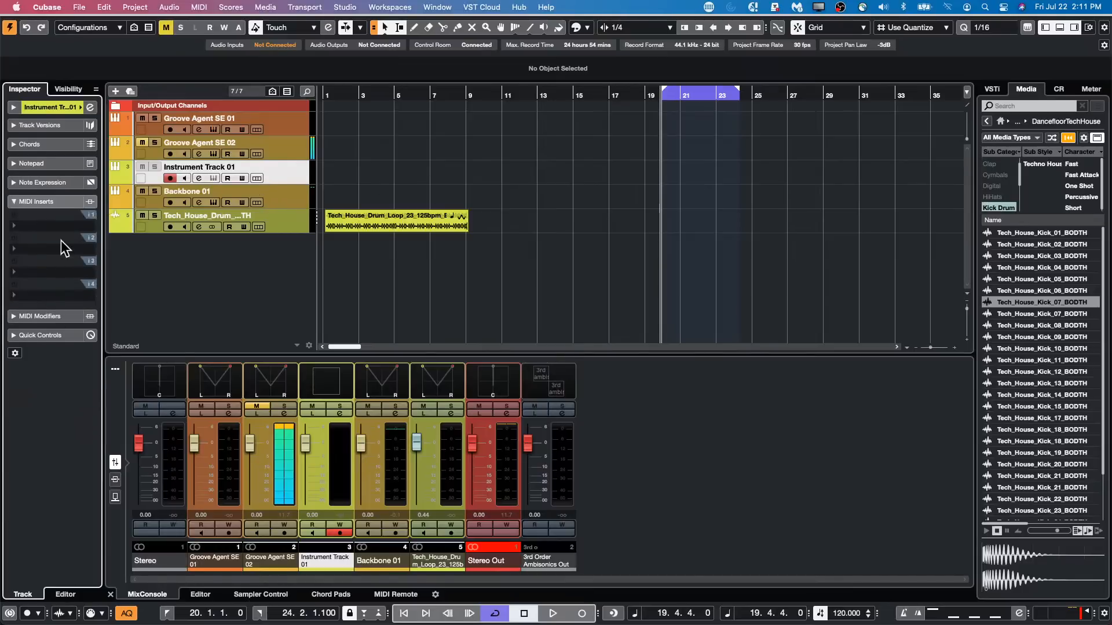
{"action": "left_click", "coordinate": [55, 221]}
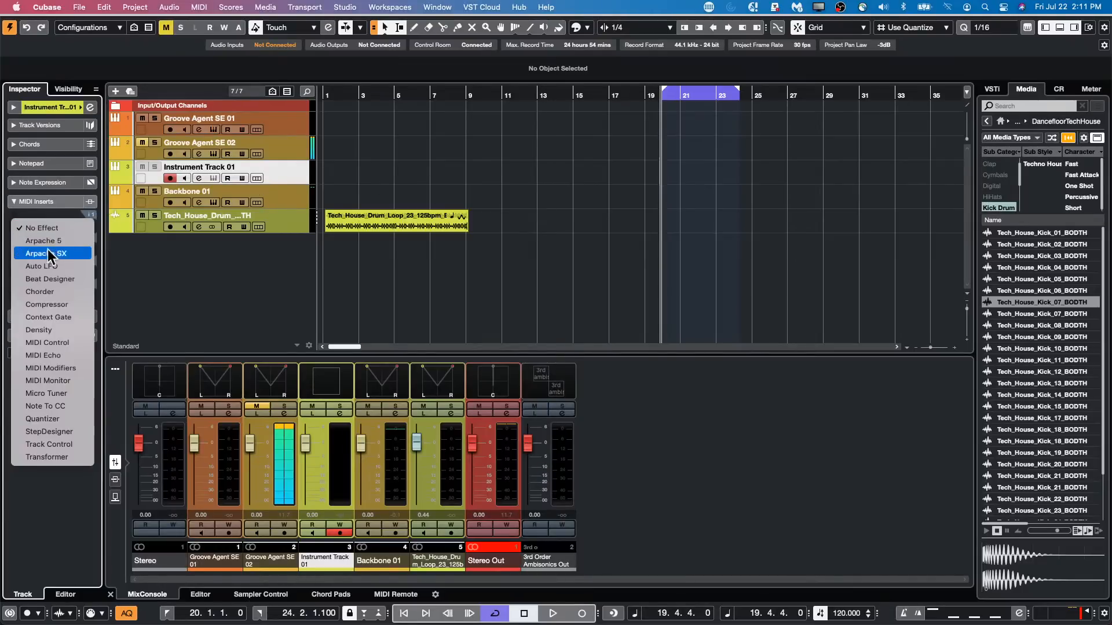
{"action": "left_click", "coordinate": [63, 381]}
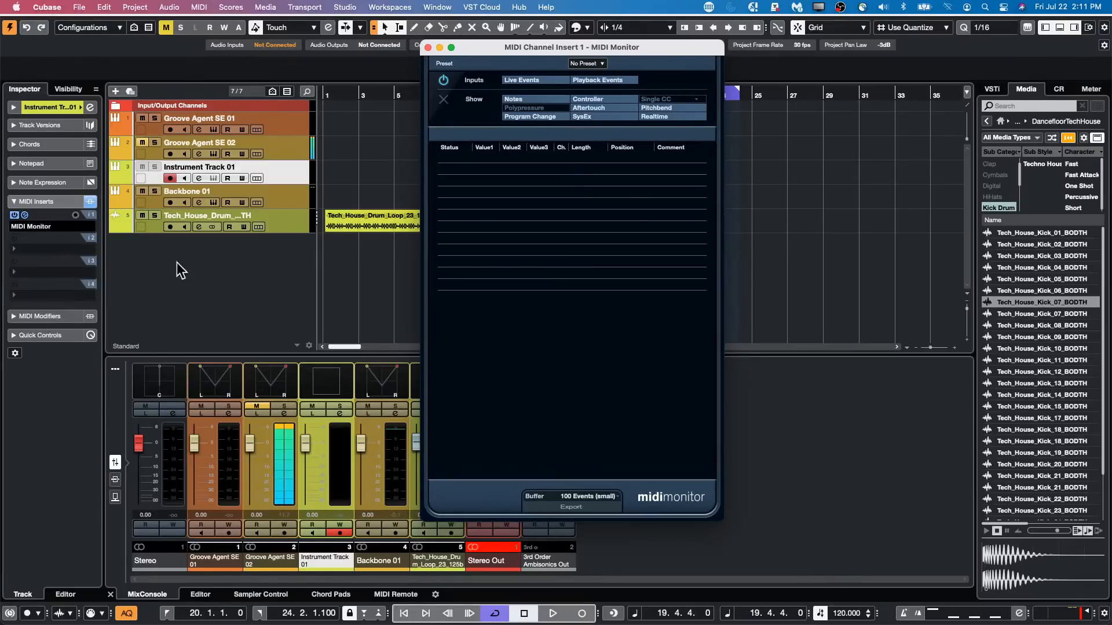
{"action": "left_click", "coordinate": [34, 226]}
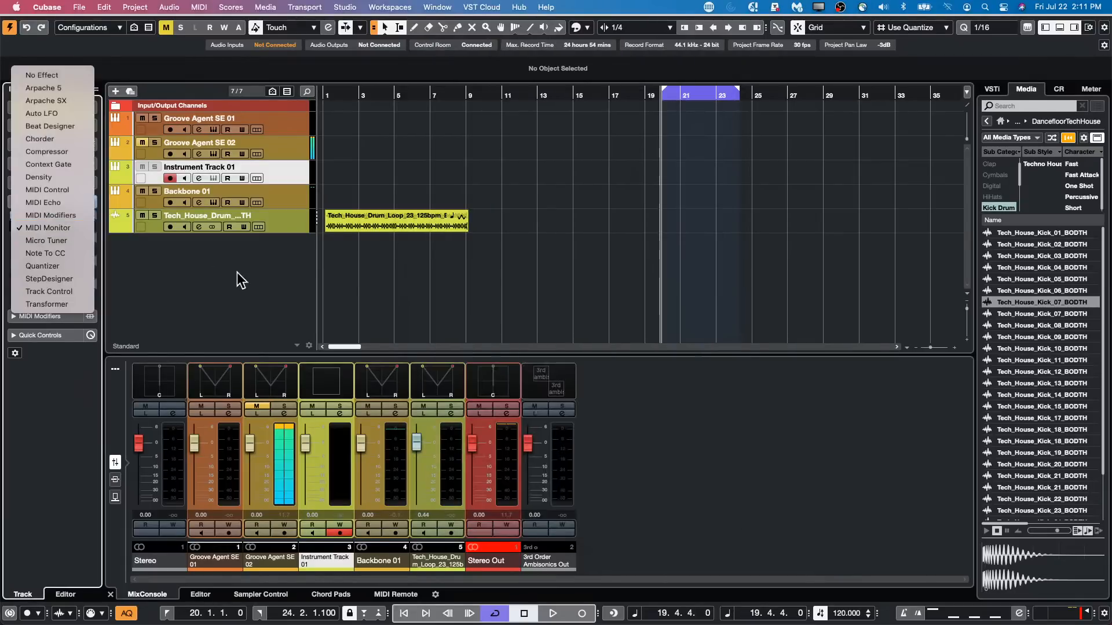
{"action": "left_click", "coordinate": [46, 75]}
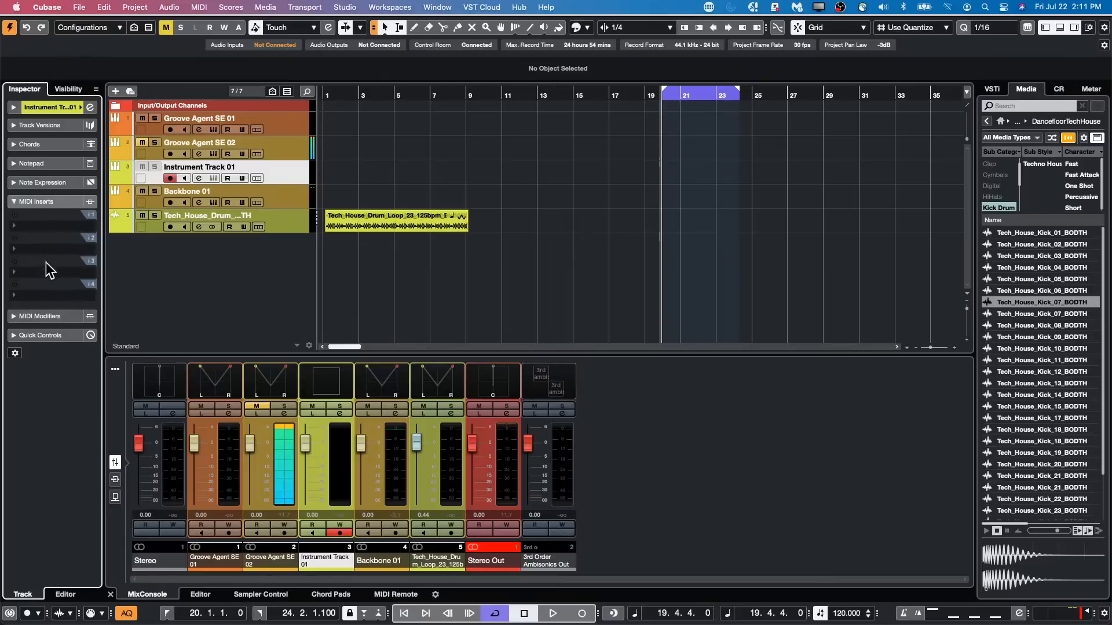
Load MIDI Control into the first MIDI insert slot with its first controller as CC 64 (Sustain) at 127, and switch the insert off.
{"action": "left_click", "coordinate": [39, 226]}
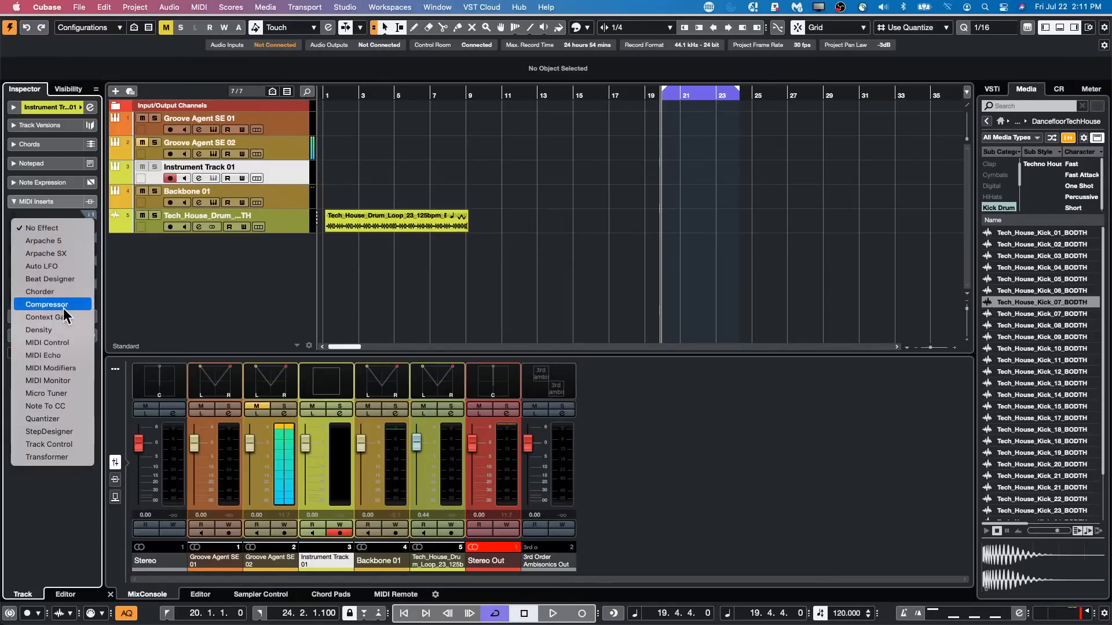
{"action": "left_click", "coordinate": [68, 344]}
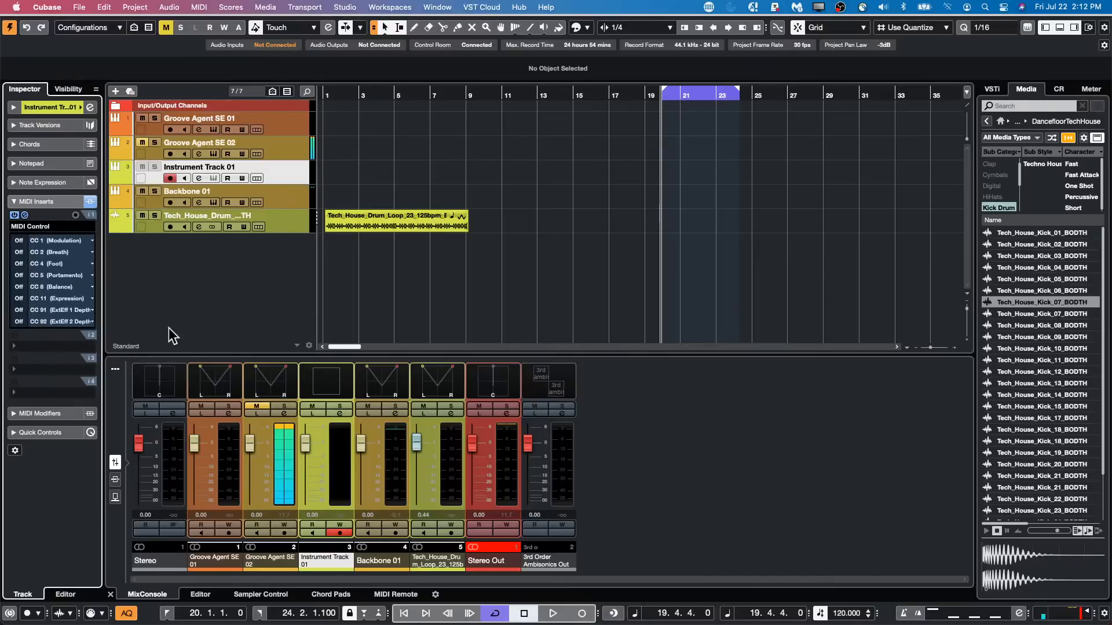
{"action": "left_click", "coordinate": [56, 238]}
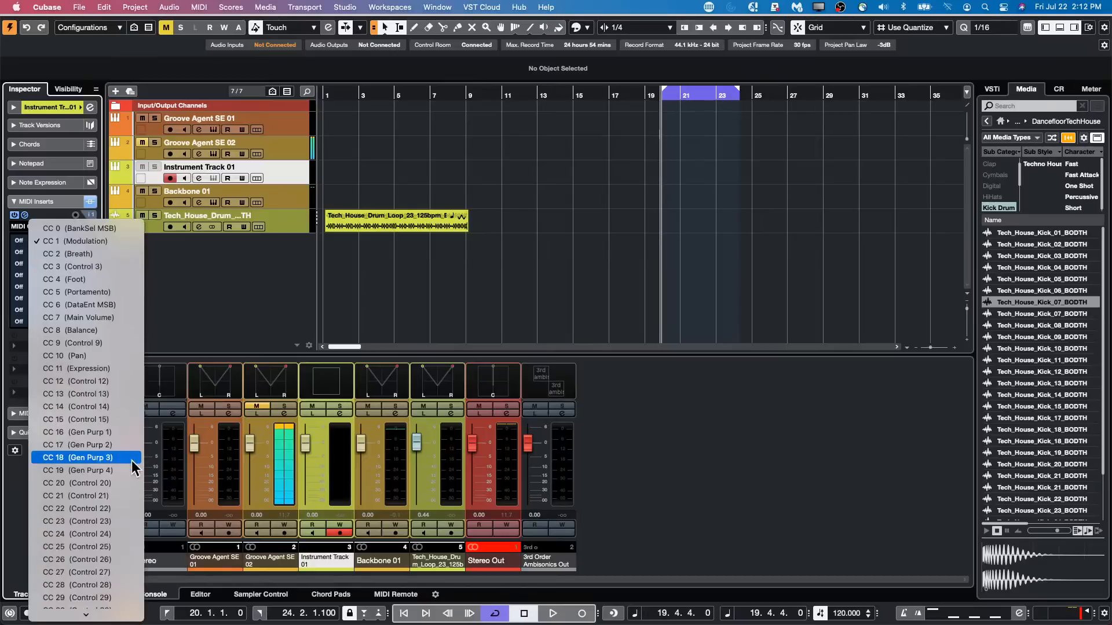
{"action": "mouse_move", "coordinate": [89, 614]}
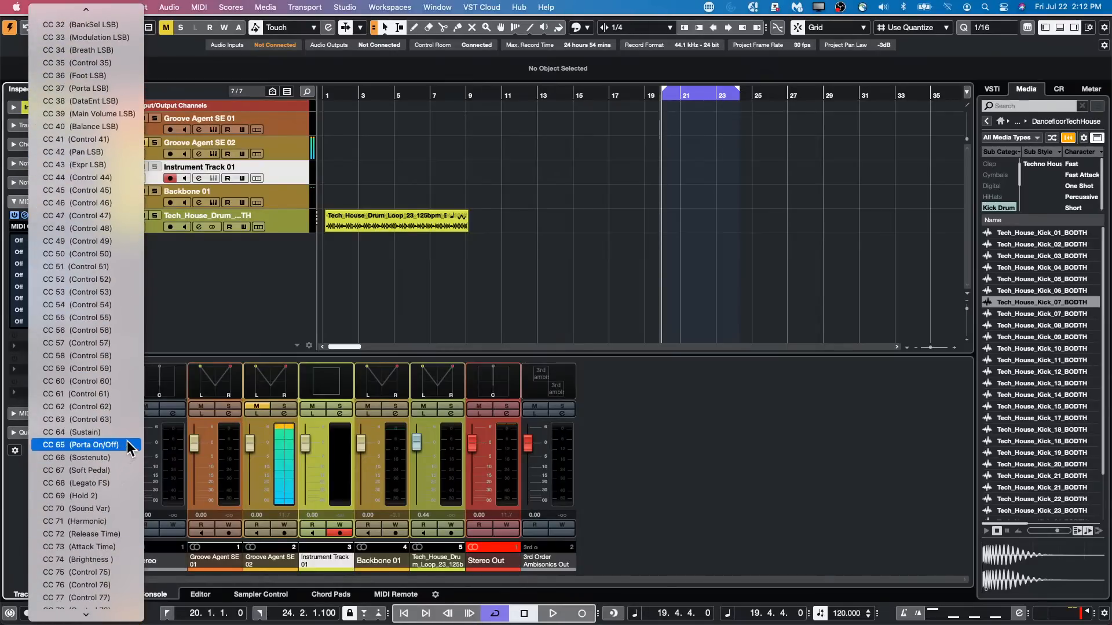
{"action": "left_click", "coordinate": [130, 432]}
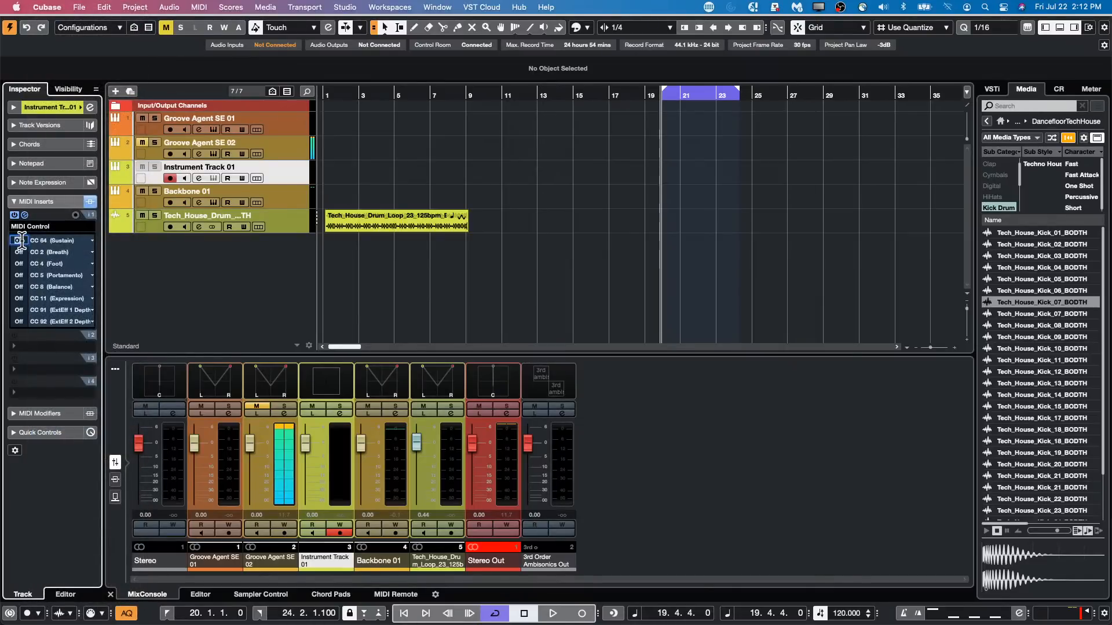
{"action": "type", "text": "127"}
{"action": "key", "text": "Return"}
{"action": "left_click", "coordinate": [14, 215]}
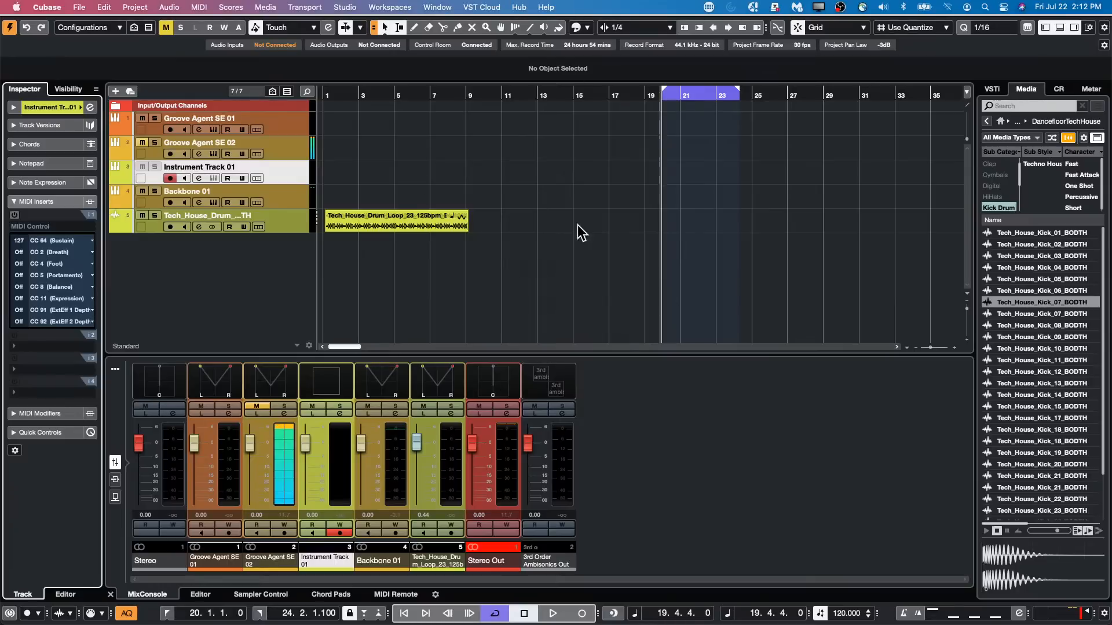
{"action": "left_click", "coordinate": [168, 7]}
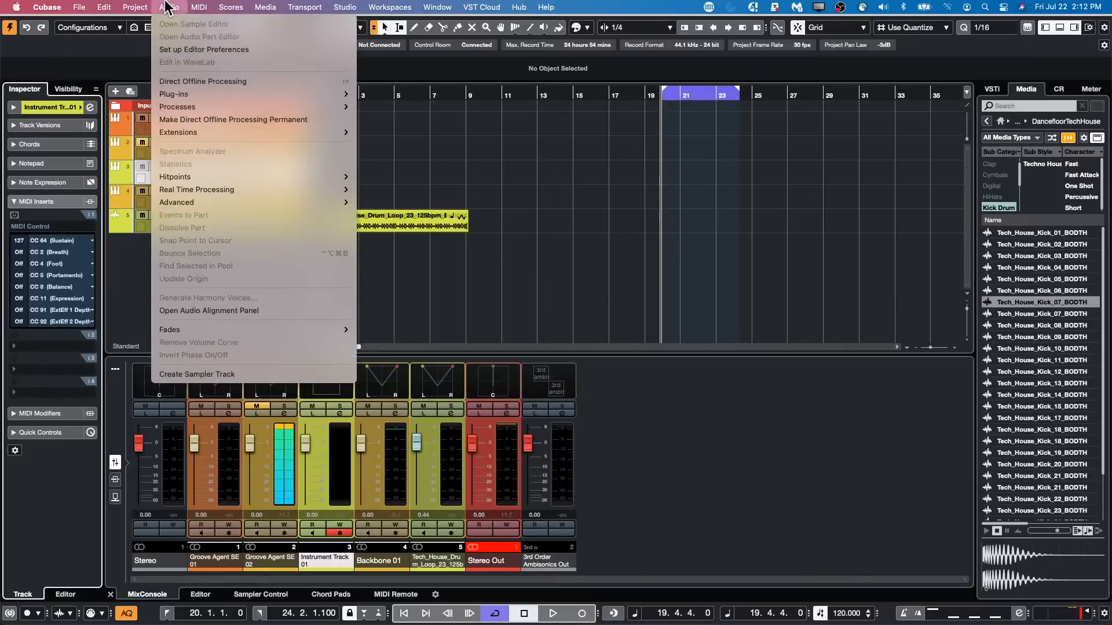
{"action": "left_click", "coordinate": [490, 86]}
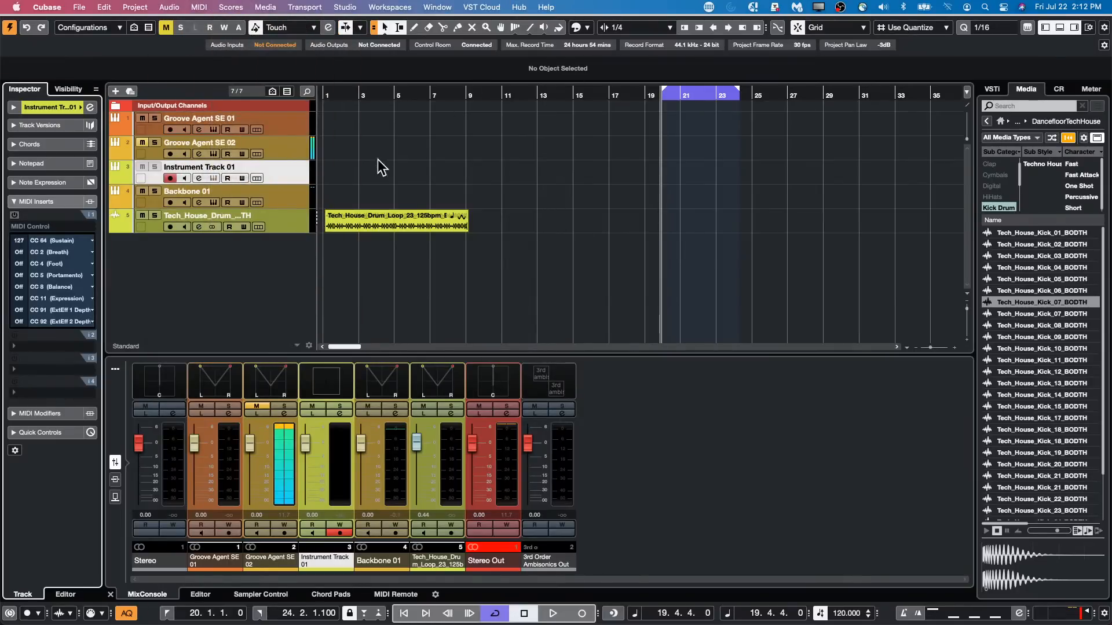
Draw a MIDI part on Instrument Track 01 from about bar 1 to bar 13, and return to the selection tool.
{"action": "right_click", "coordinate": [371, 185]}
{"action": "left_click", "coordinate": [401, 186]}
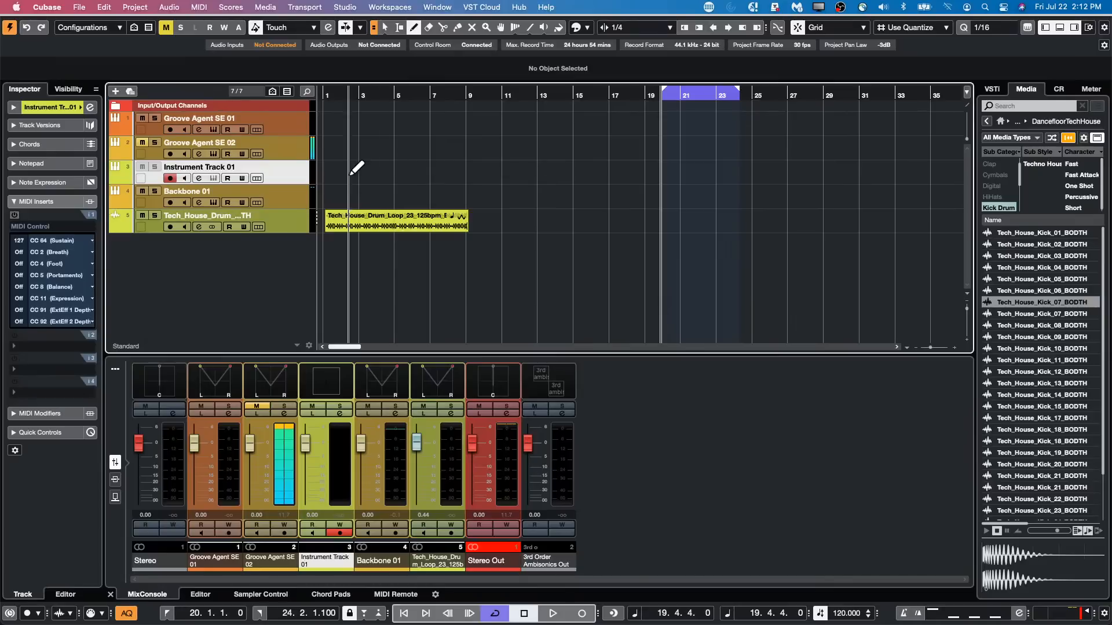
{"action": "mouse_move", "coordinate": [329, 172]}
{"action": "left_mouse_down"}
{"action": "mouse_move", "coordinate": [566, 173]}
{"action": "mouse_move", "coordinate": [549, 174]}
{"action": "left_mouse_up"}
{"action": "right_click", "coordinate": [373, 169]}
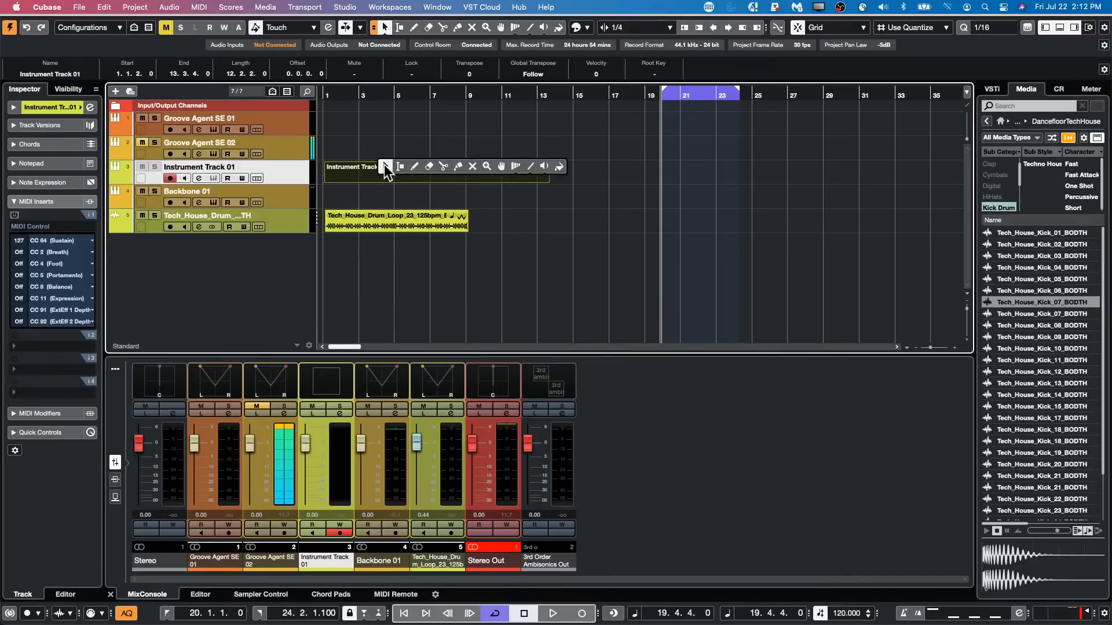
{"action": "left_click", "coordinate": [382, 171]}
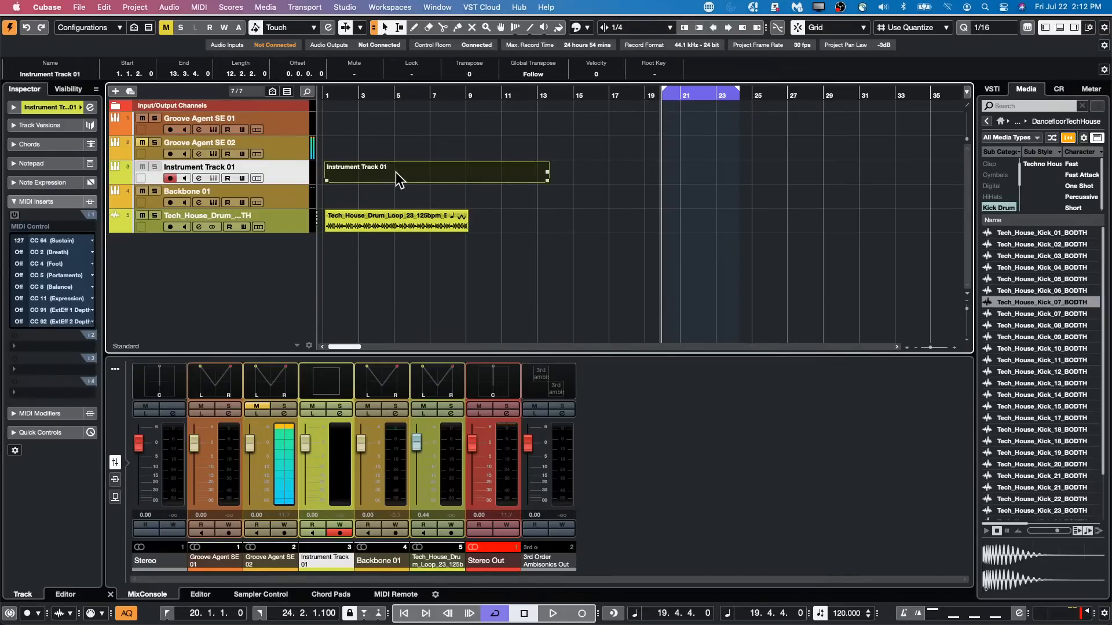
Open the Instrument Track 01 part for note editing and draw notes of varied lengths and pitches between about bars 1 and 17.
{"action": "double_click", "coordinate": [395, 172]}
{"action": "mouse_move", "coordinate": [371, 490]}
{"action": "left_mouse_down"}
{"action": "mouse_move", "coordinate": [459, 490]}
{"action": "mouse_move", "coordinate": [474, 453]}
{"action": "mouse_move", "coordinate": [399, 485]}
{"action": "mouse_move", "coordinate": [493, 478]}
{"action": "left_mouse_up"}
{"action": "left_click", "coordinate": [479, 449]}
{"action": "left_click_drag", "start_coordinate": [428, 482], "coordinate": [444, 481]}
{"action": "left_click", "coordinate": [449, 510]}
{"action": "left_click_drag", "start_coordinate": [402, 523], "coordinate": [414, 523]}
{"action": "left_click", "coordinate": [436, 449]}
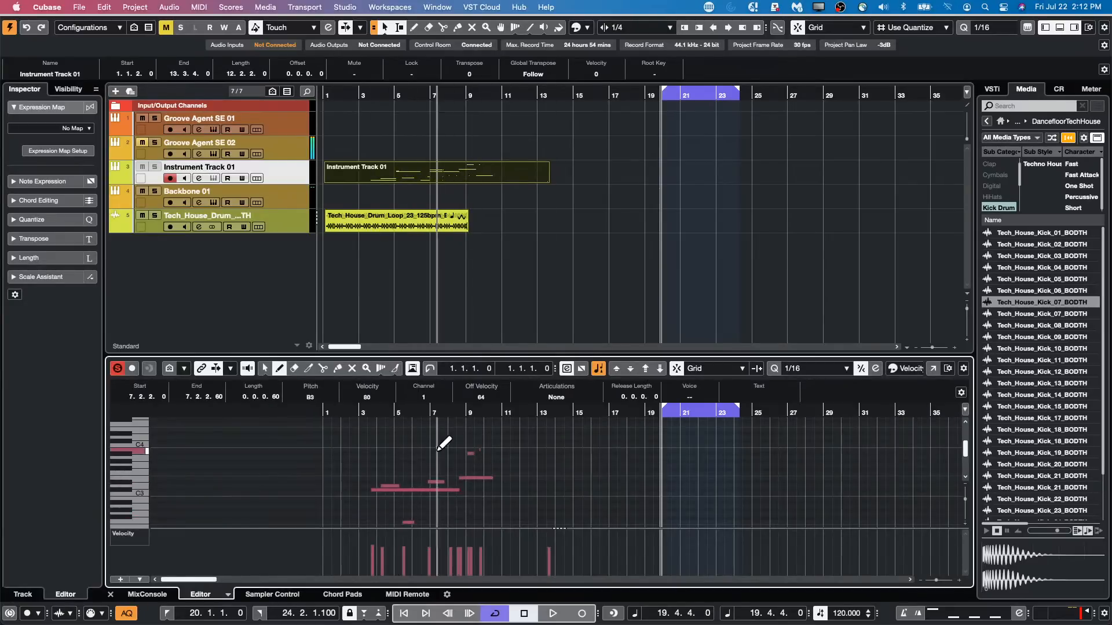
{"action": "left_click_drag", "start_coordinate": [449, 441], "coordinate": [482, 442]}
{"action": "left_click_drag", "start_coordinate": [551, 429], "coordinate": [558, 429]}
{"action": "left_click", "coordinate": [570, 441]}
{"action": "left_click", "coordinate": [512, 458]}
{"action": "left_click_drag", "start_coordinate": [323, 441], "coordinate": [330, 441]}
{"action": "left_click", "coordinate": [394, 441]}
{"action": "left_click_drag", "start_coordinate": [403, 458], "coordinate": [432, 457]}
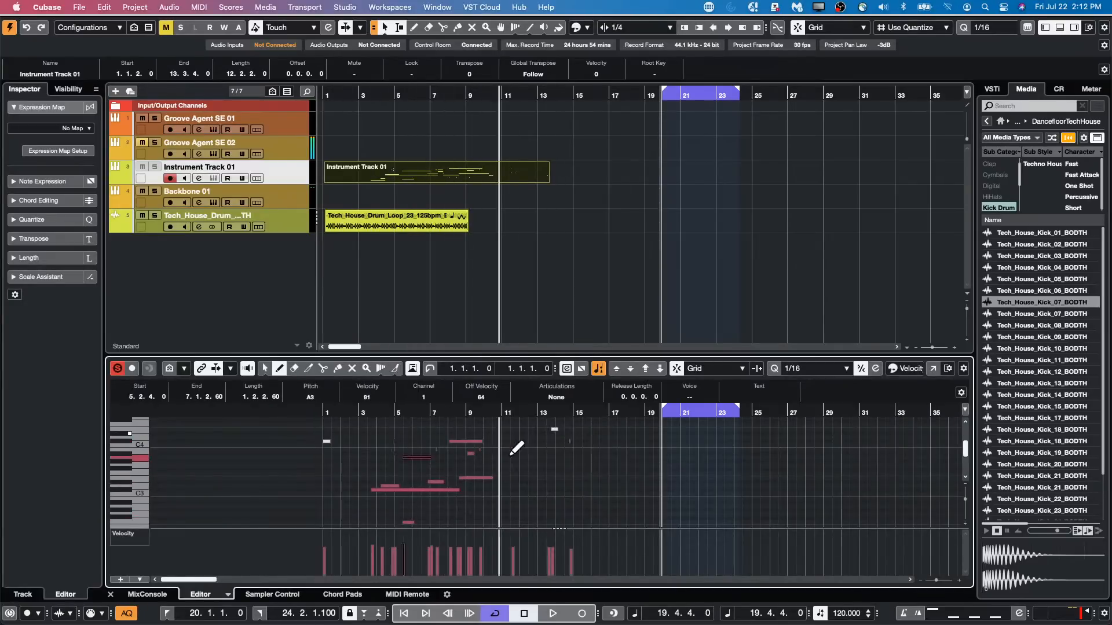
{"action": "left_click_drag", "start_coordinate": [498, 445], "coordinate": [609, 445]}
{"action": "left_click", "coordinate": [615, 486]}
Set the controller lane to CC 64 (Sustain) and draw alternating high and low values from bar 1 to about bar 10.
{"action": "left_click", "coordinate": [132, 534]}
{"action": "scroll", "coordinate": [174, 538], "scroll_direction": "down", "scroll_amount": 5}
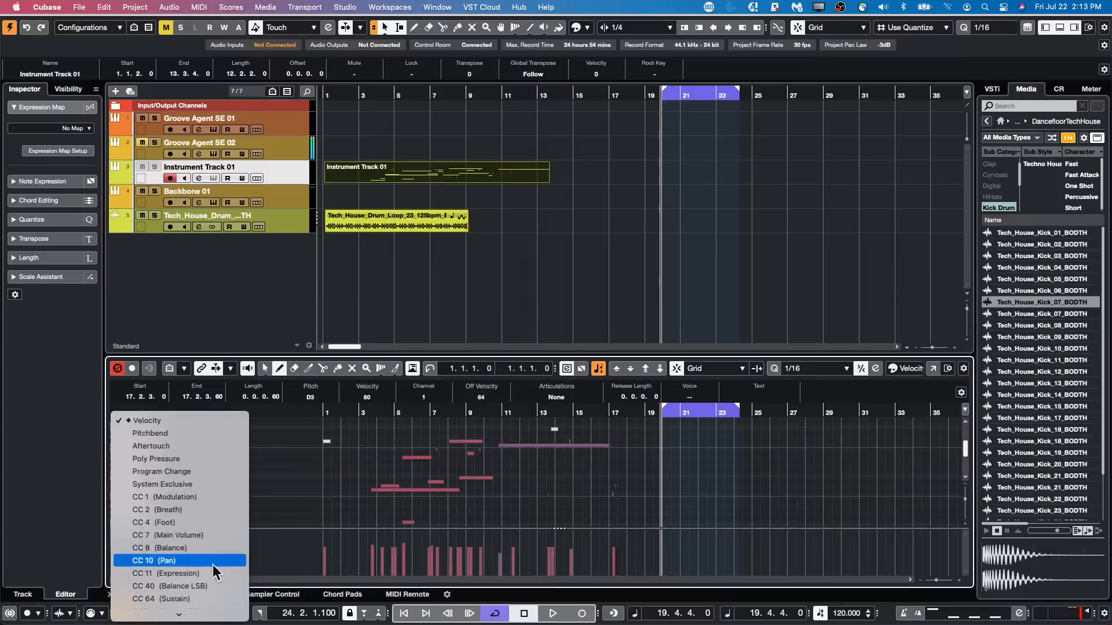
{"action": "left_click", "coordinate": [209, 597]}
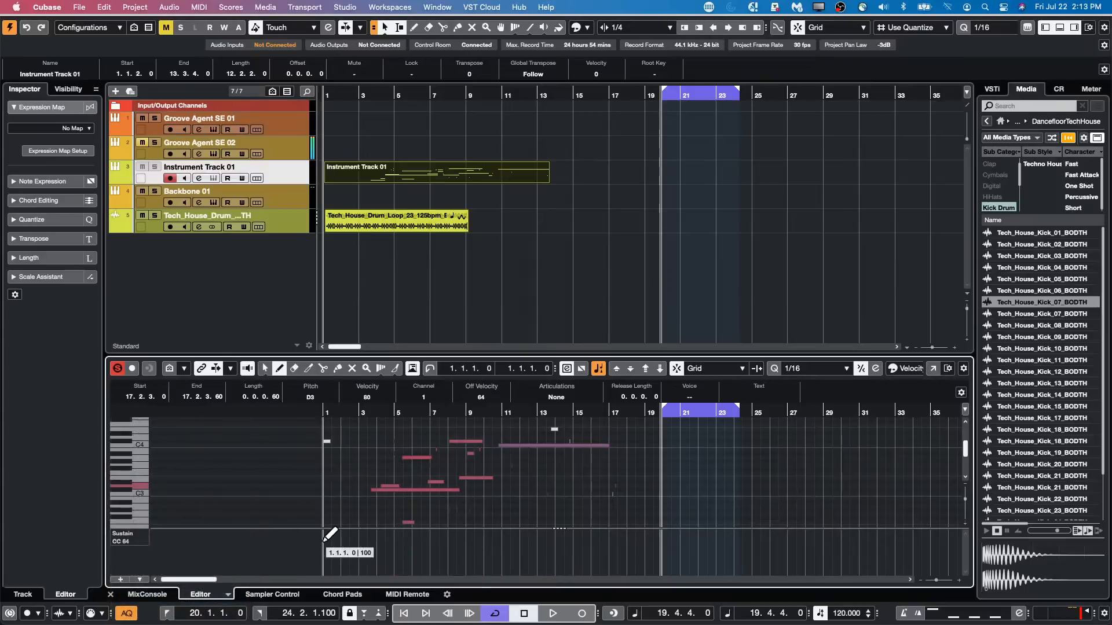
{"action": "left_click", "coordinate": [342, 556]}
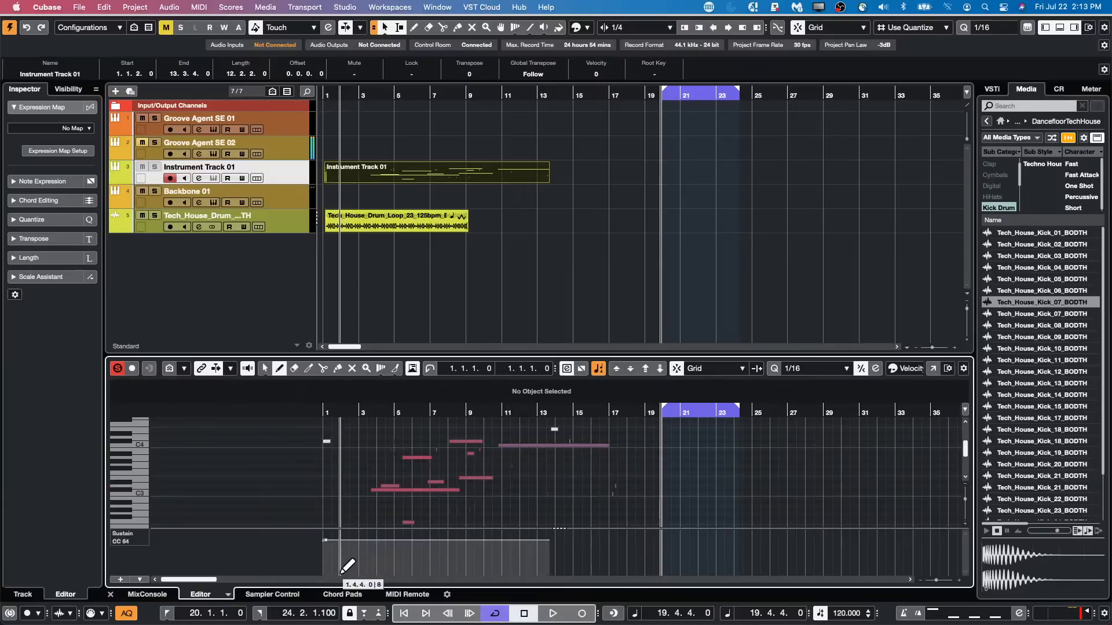
{"action": "left_click", "coordinate": [342, 573]}
{"action": "left_click", "coordinate": [380, 535]}
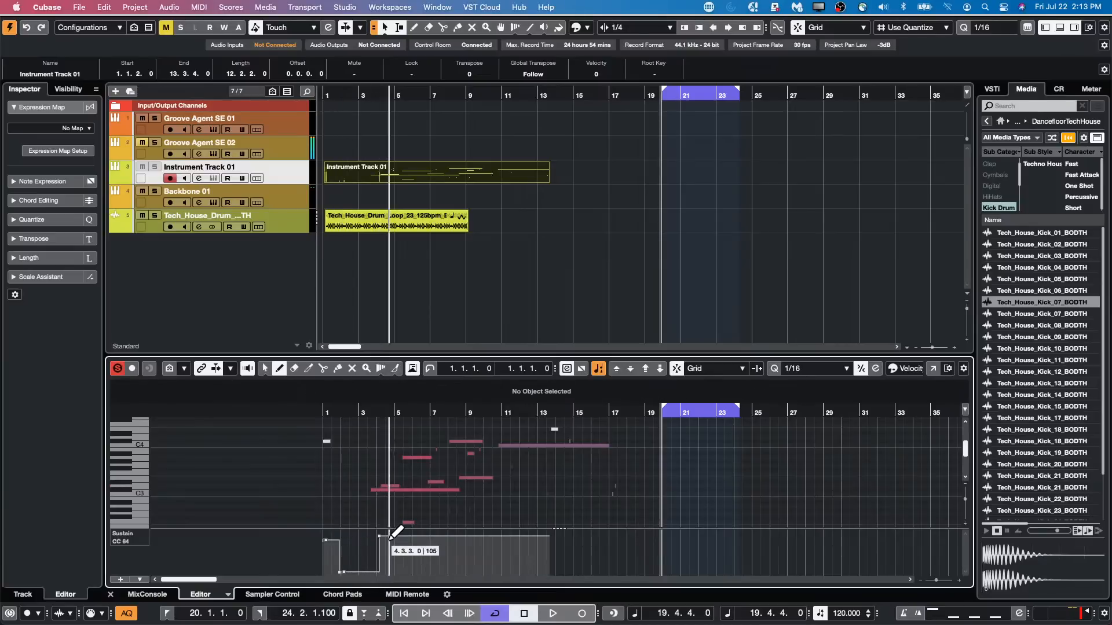
{"action": "left_click", "coordinate": [399, 566]}
{"action": "left_click", "coordinate": [417, 541]}
{"action": "left_click", "coordinate": [438, 568]}
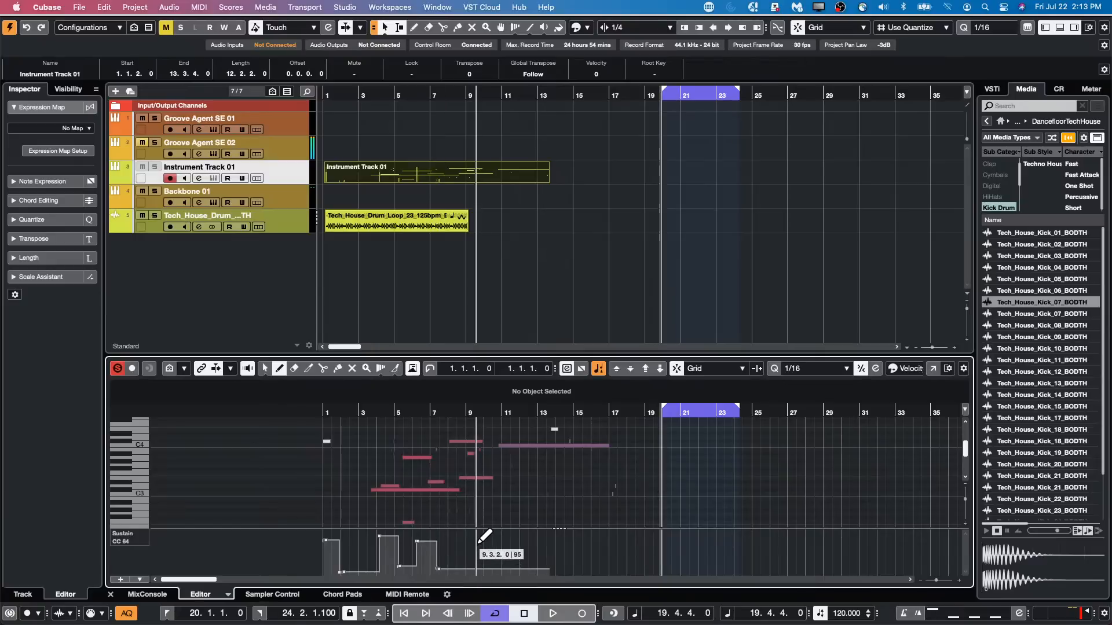
{"action": "left_click", "coordinate": [476, 541]}
{"action": "left_click", "coordinate": [491, 562]}
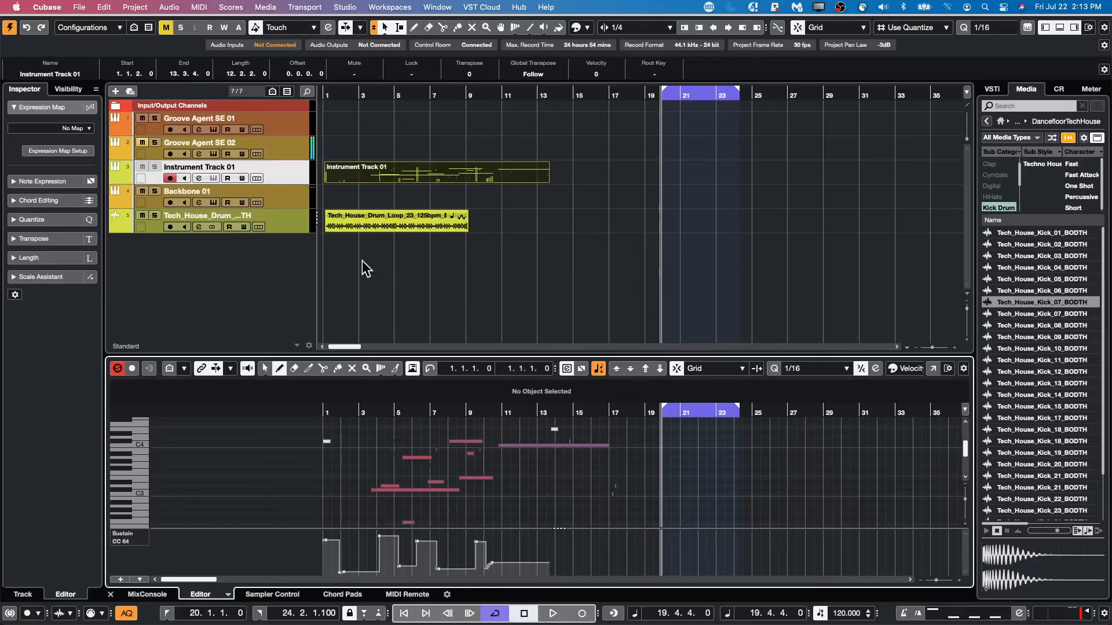
Open the Instrument Track 01 part in the List Editor, examine its CC 64 sustain events, and close the editor.
{"action": "left_click", "coordinate": [77, 7]}
{"action": "left_click", "coordinate": [397, 161]}
{"action": "left_click", "coordinate": [134, 7]}
{"action": "mouse_move", "coordinate": [165, 7]}
{"action": "mouse_move", "coordinate": [198, 6]}
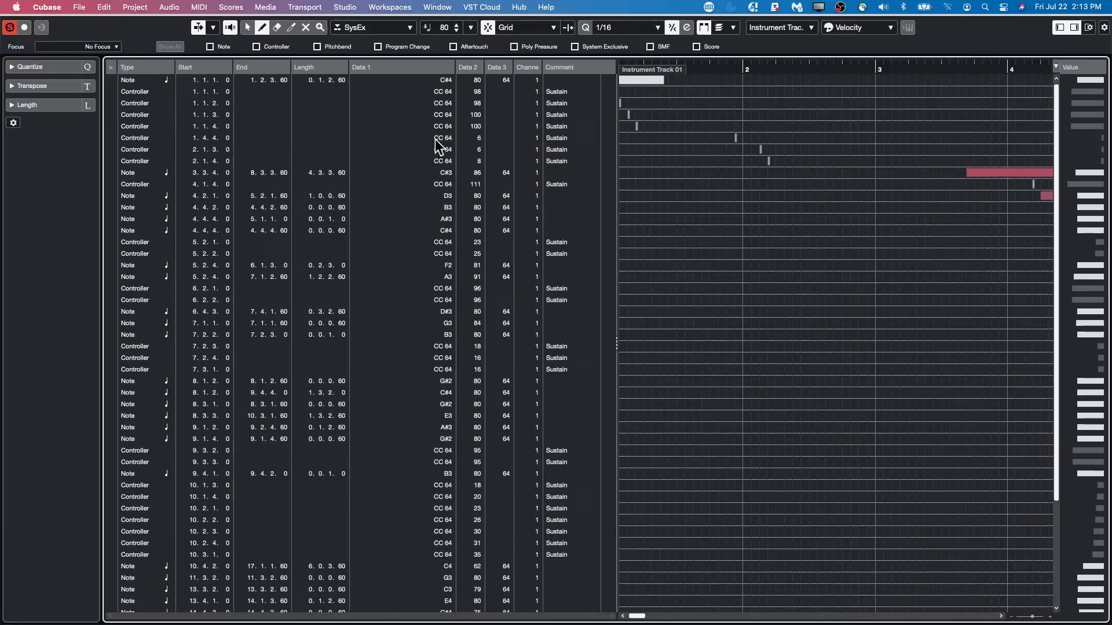
{"action": "scroll", "coordinate": [422, 170], "scroll_direction": "down", "scroll_amount": 5}
{"action": "scroll", "coordinate": [422, 170], "scroll_direction": "up", "scroll_amount": 5}
{"action": "key", "text": "super+w"}
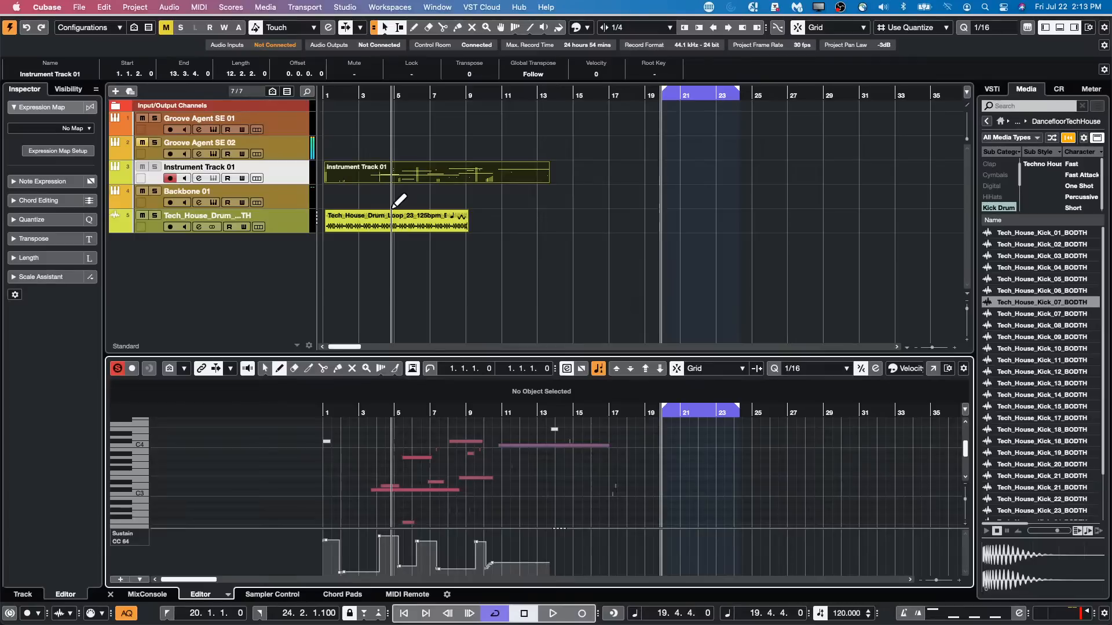
Open the On-Screen Keyboard and play a couple of notes on Instrument Track 01.
{"action": "key", "text": "alt+k"}
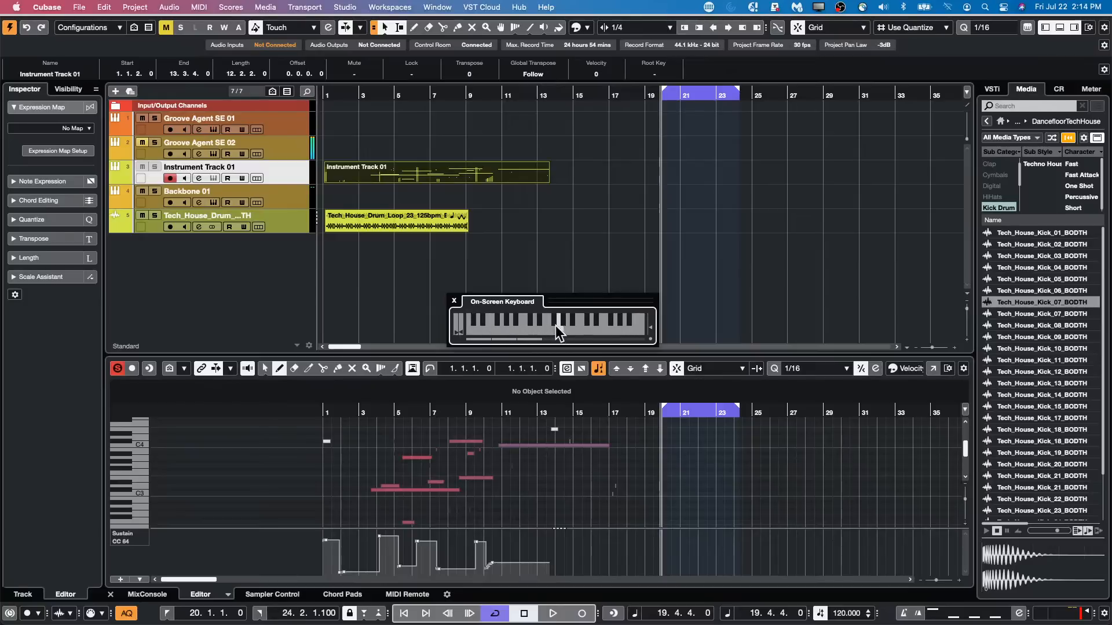
{"action": "left_click", "coordinate": [604, 314]}
{"action": "left_click", "coordinate": [601, 319]}
Load MIDI Monitor into Instrument Track 01's second MIDI insert slot, and close the On-Screen Keyboard and the monitor window.
{"action": "left_click", "coordinate": [272, 169]}
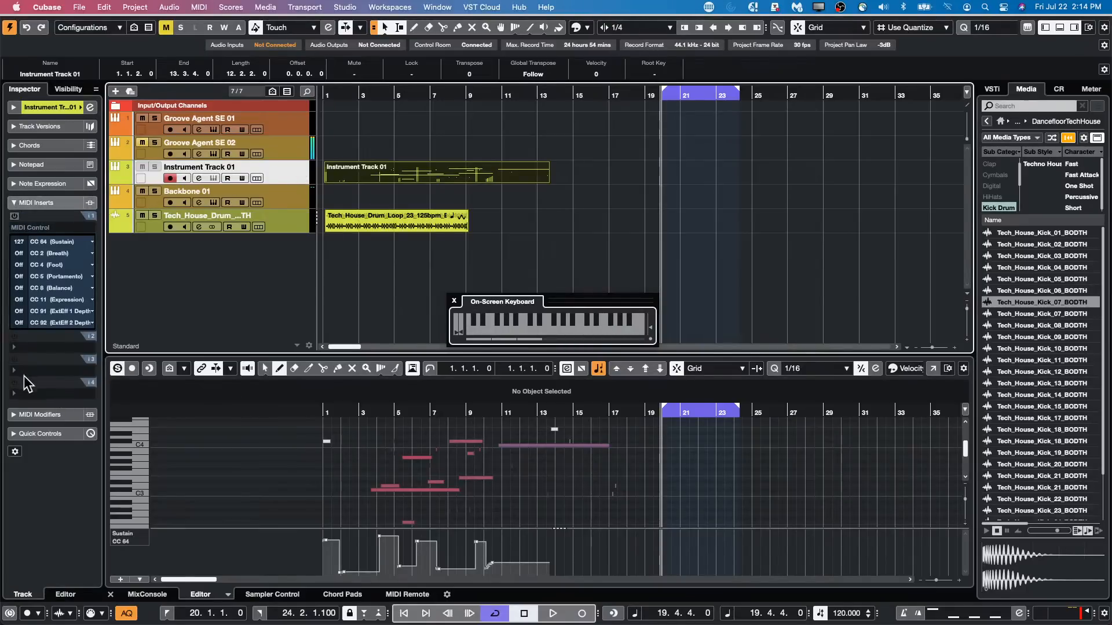
{"action": "left_click", "coordinate": [42, 351]}
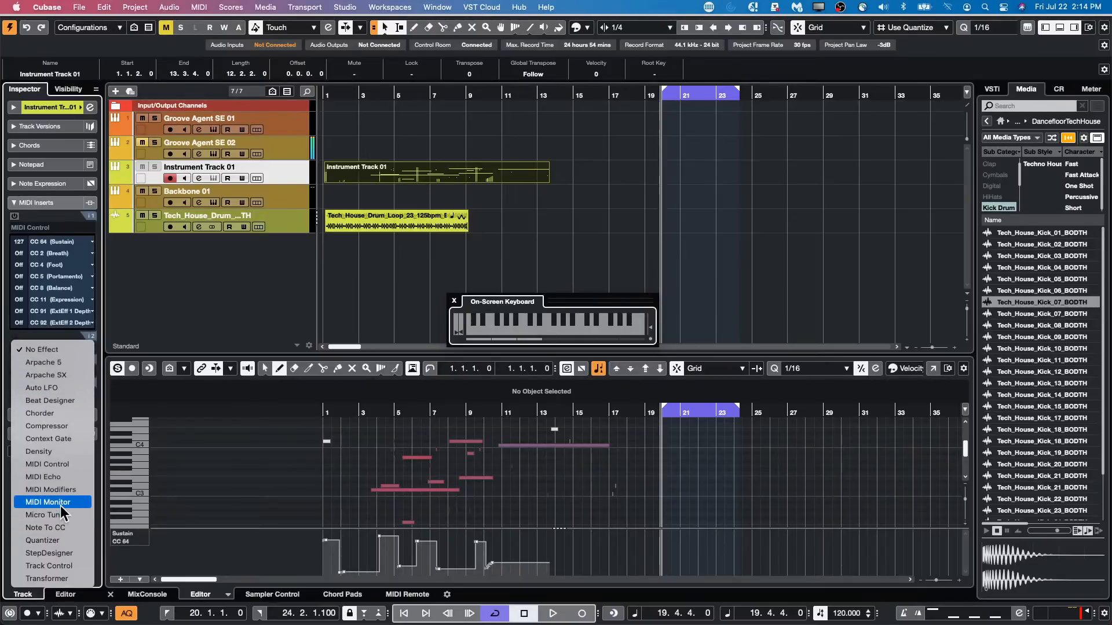
{"action": "left_click", "coordinate": [35, 502]}
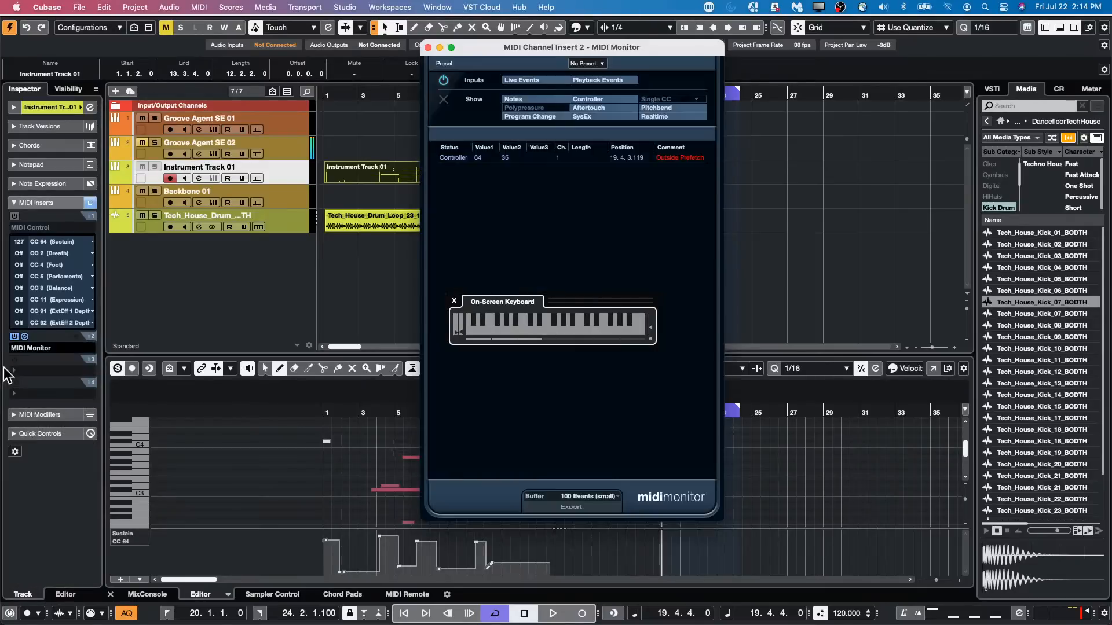
{"action": "left_click", "coordinate": [454, 301]}
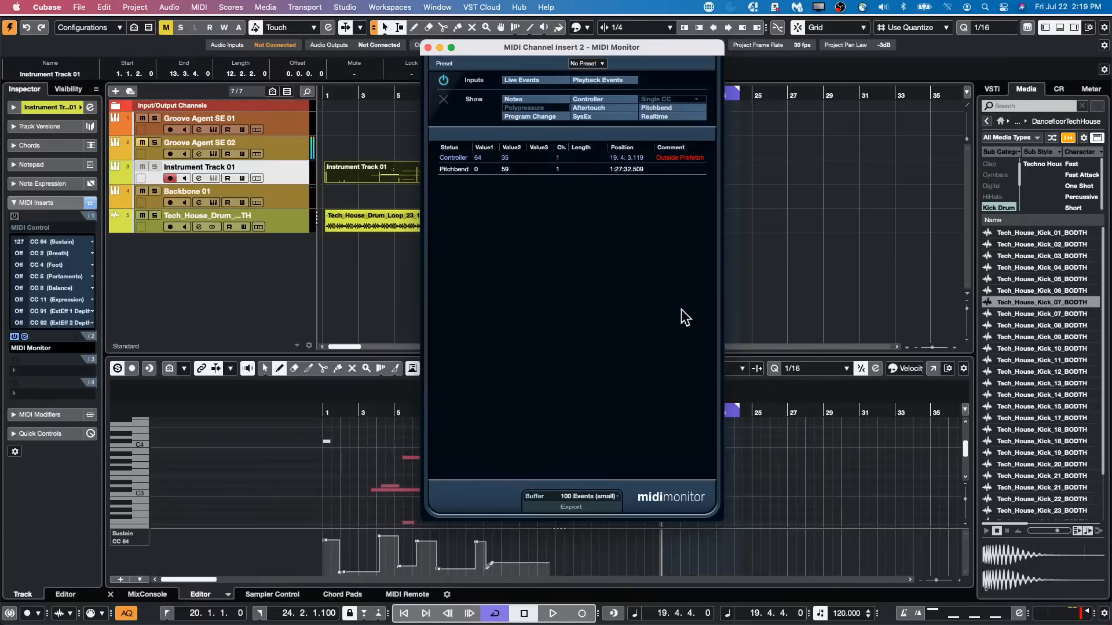
{"action": "left_click", "coordinate": [428, 47]}
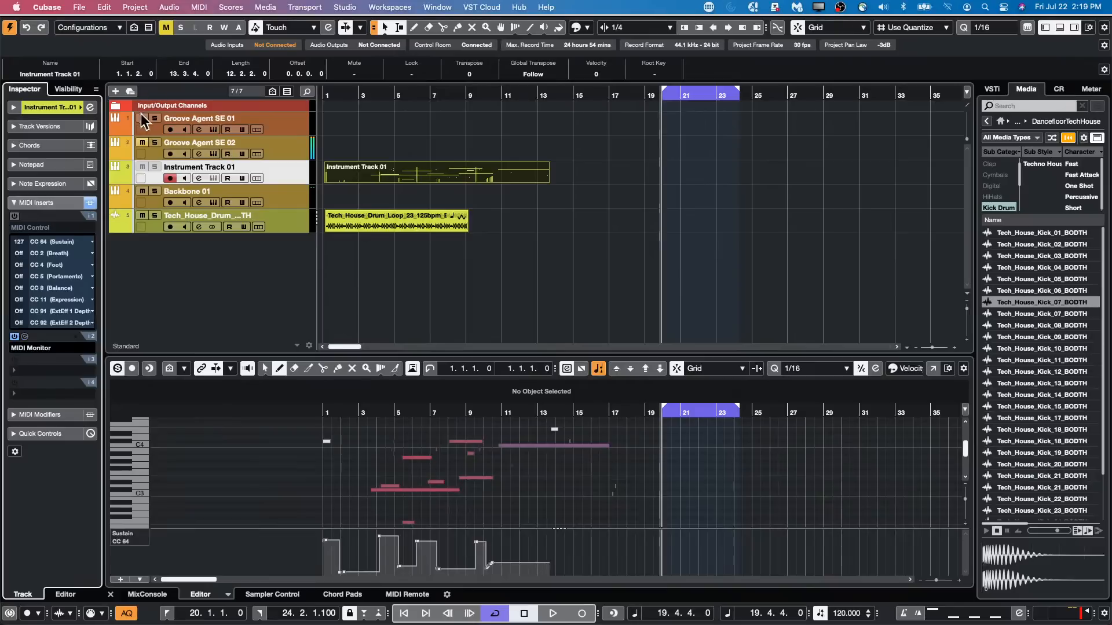
Unmute the Groove Agent SE 02 track and mute it again.
{"action": "left_click", "coordinate": [141, 143]}
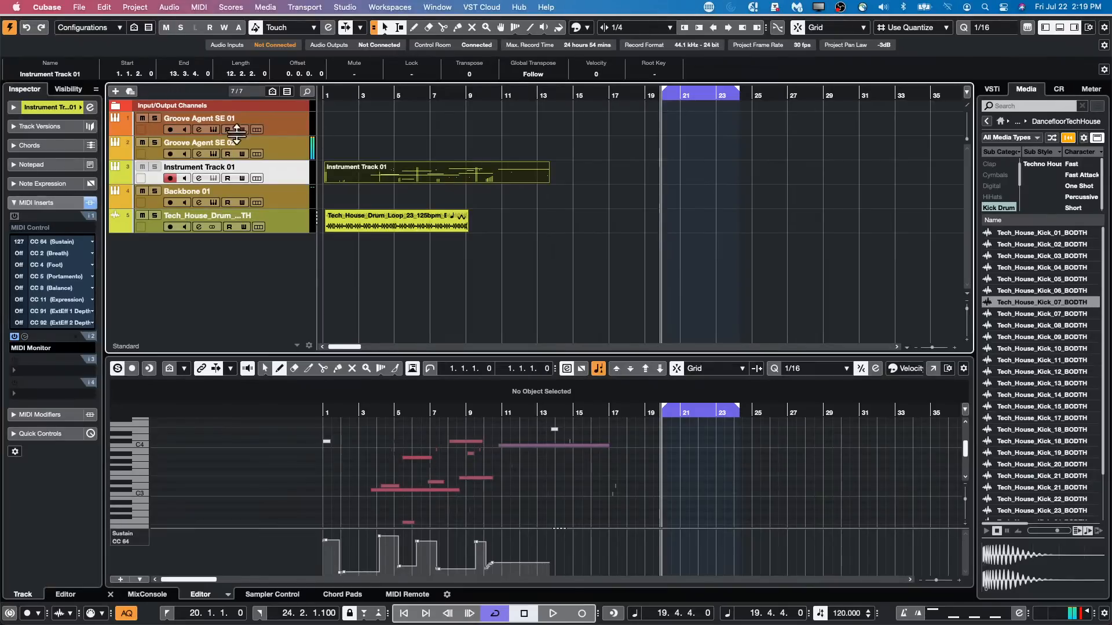
{"action": "left_click", "coordinate": [141, 143]}
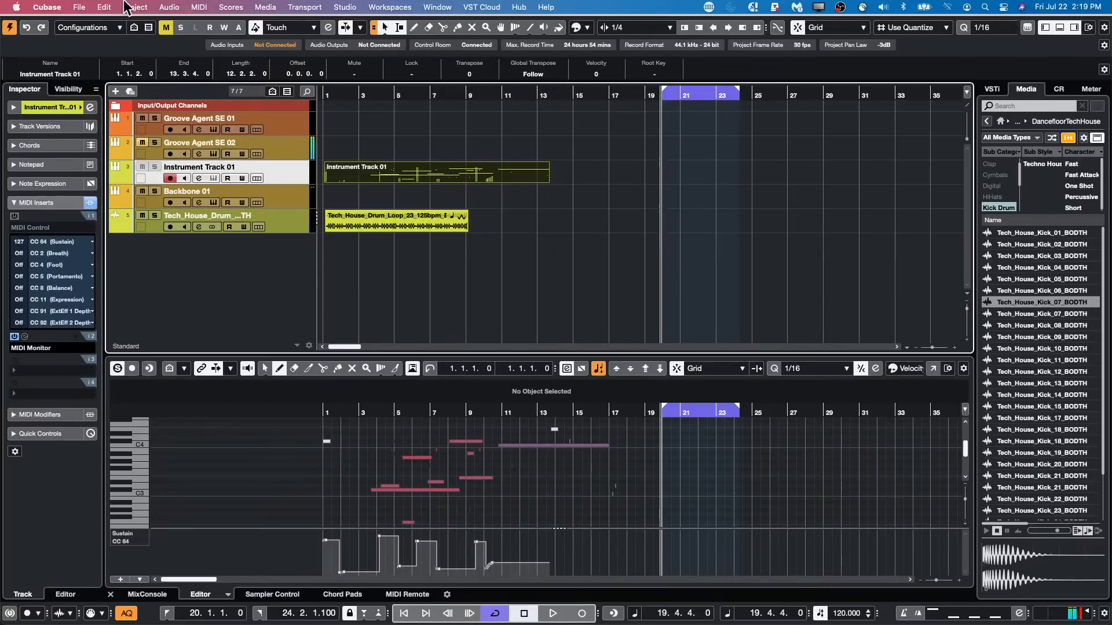
Create a new empty project in the July 19 2022 folder.
{"action": "left_click", "coordinate": [79, 7]}
{"action": "left_click", "coordinate": [90, 22]}
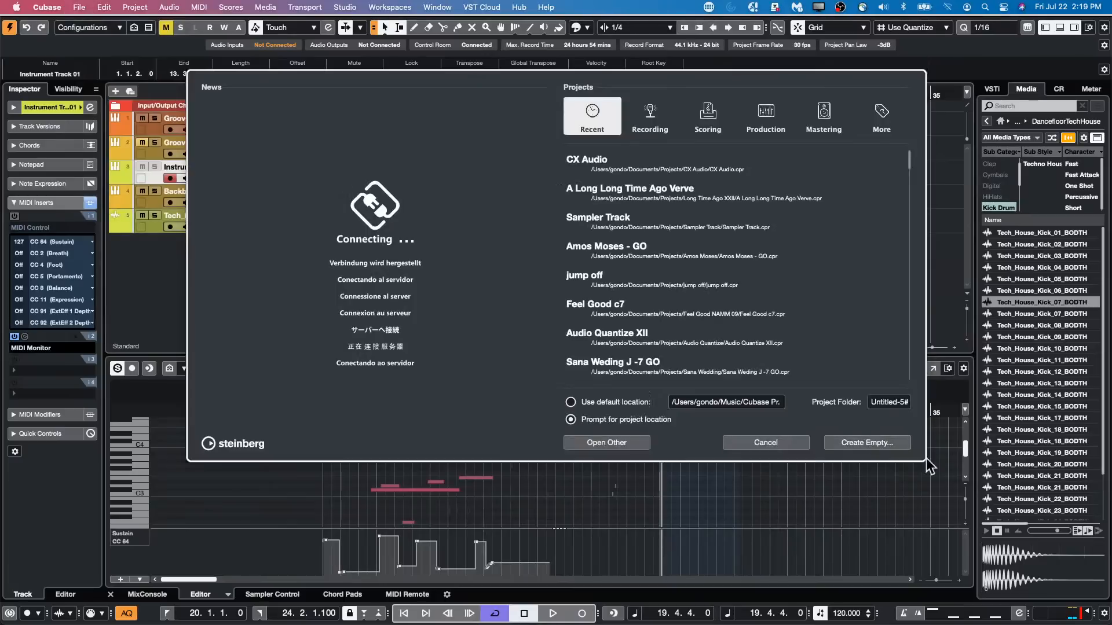
{"action": "left_click", "coordinate": [863, 443]}
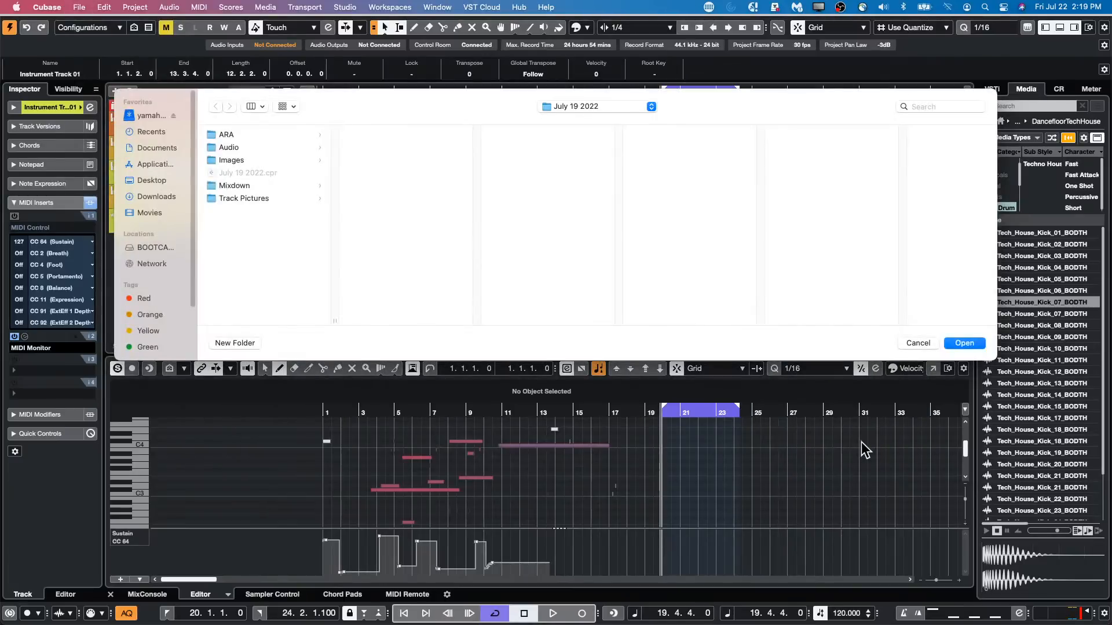
{"action": "left_click", "coordinate": [968, 344]}
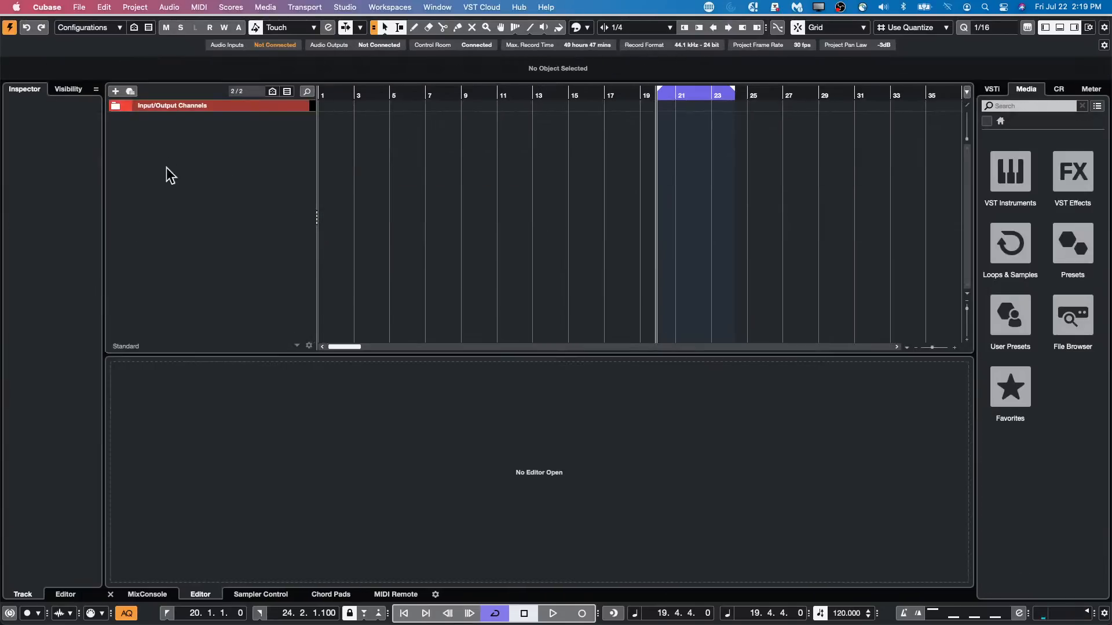
Add eight stereo audio tracks routed to Stereo Out and select Audio 01.
{"action": "right_click", "coordinate": [210, 162]}
{"action": "left_click", "coordinate": [234, 158]}
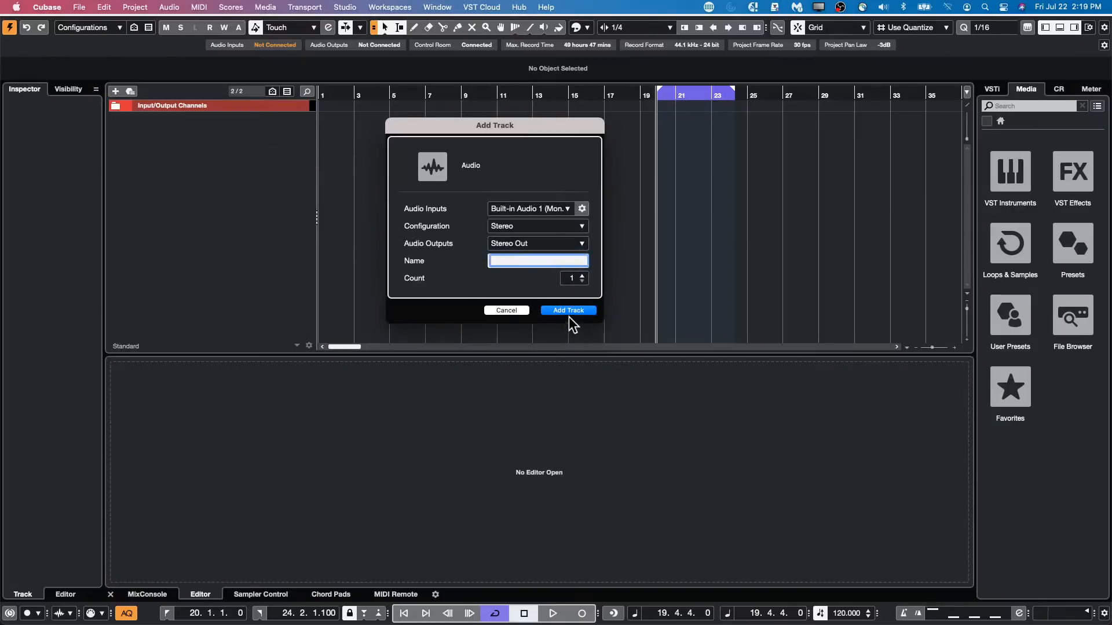
{"action": "scroll", "coordinate": [581, 279], "scroll_direction": "up", "scroll_amount": 12}
{"action": "scroll", "coordinate": [583, 286], "scroll_direction": "up", "scroll_amount": 2}
{"action": "scroll", "coordinate": [582, 283], "scroll_direction": "down", "scroll_amount": 3}
{"action": "left_click", "coordinate": [570, 311]}
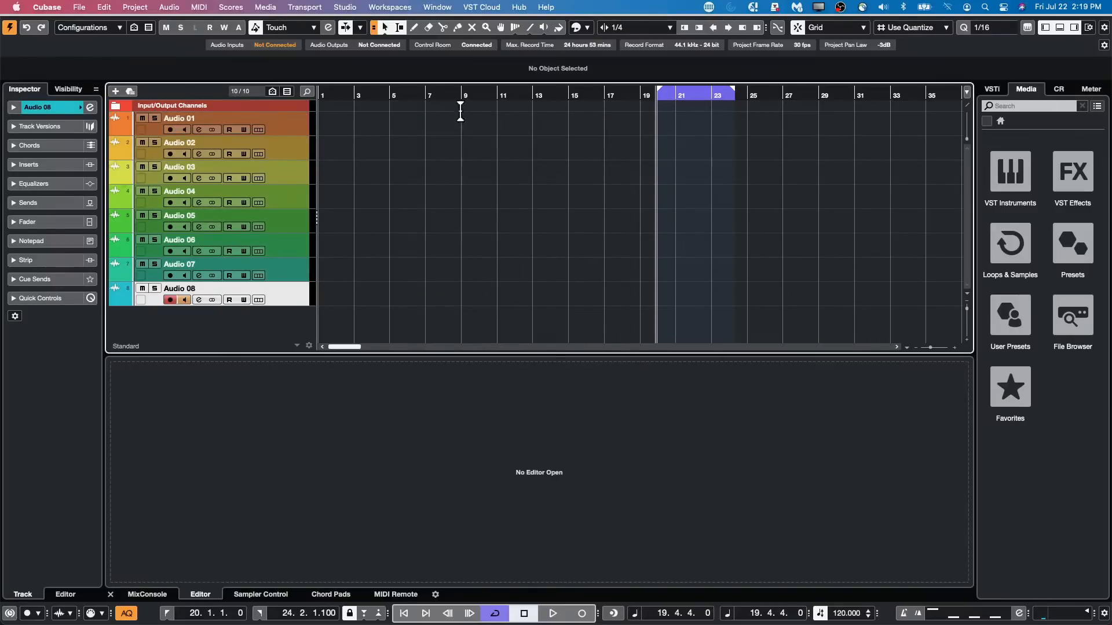
{"action": "left_click", "coordinate": [286, 121]}
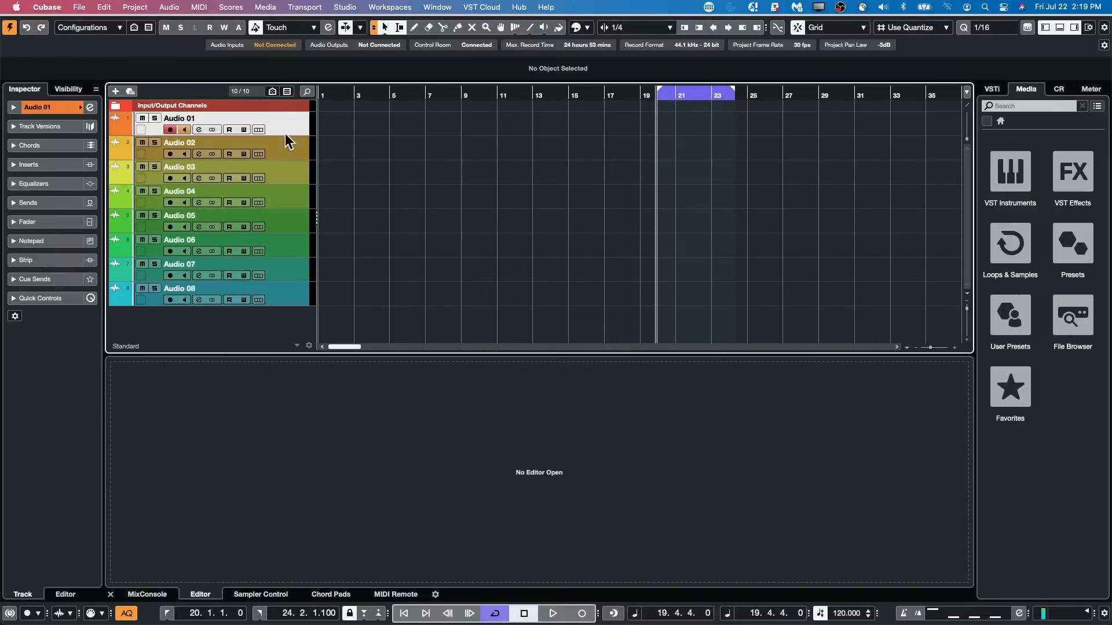
Show the MixConsole in the project window and remove the 3rd Order Ambisonics Out bus from the audio output connections.
{"action": "left_click", "coordinate": [147, 594]}
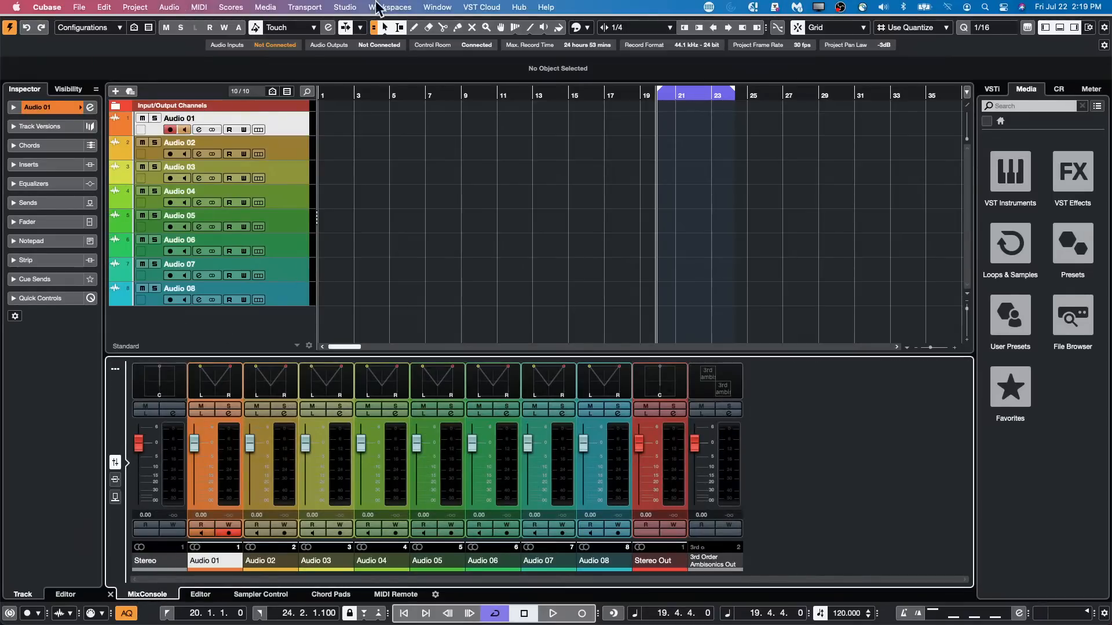
{"action": "left_click", "coordinate": [345, 7]}
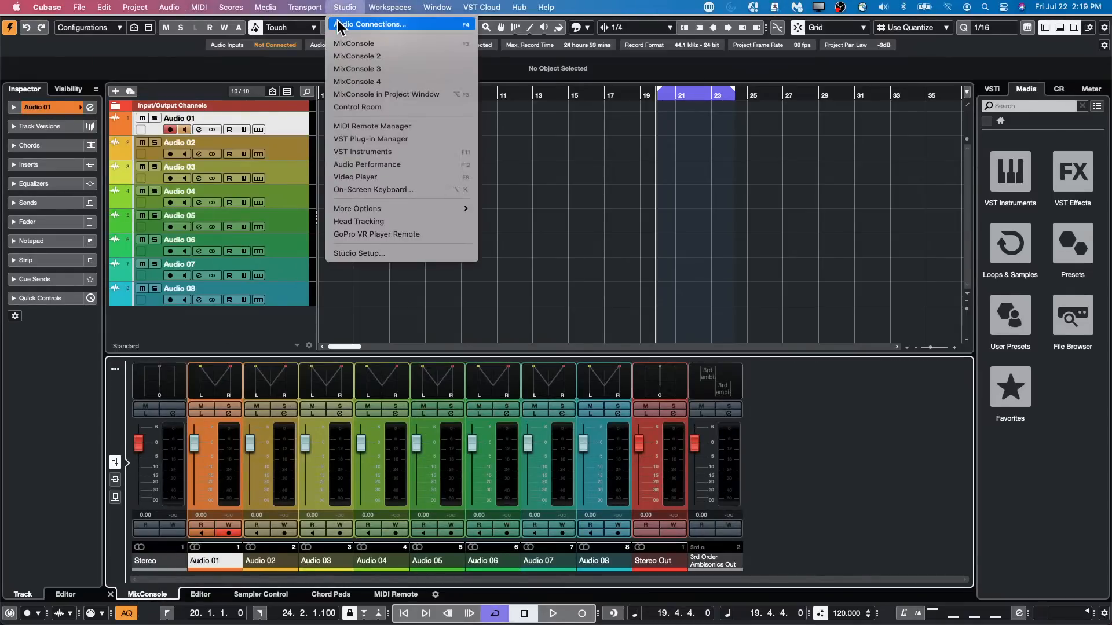
{"action": "left_click", "coordinate": [342, 25]}
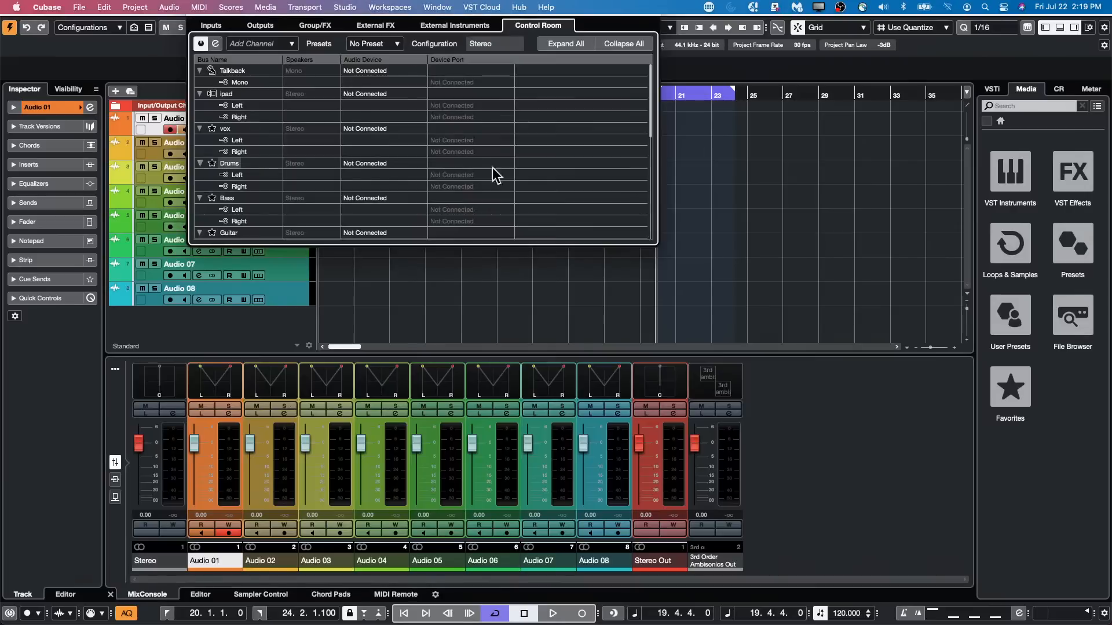
{"action": "left_click", "coordinate": [253, 32]}
{"action": "left_click", "coordinate": [243, 82]}
{"action": "right_click", "coordinate": [239, 83]}
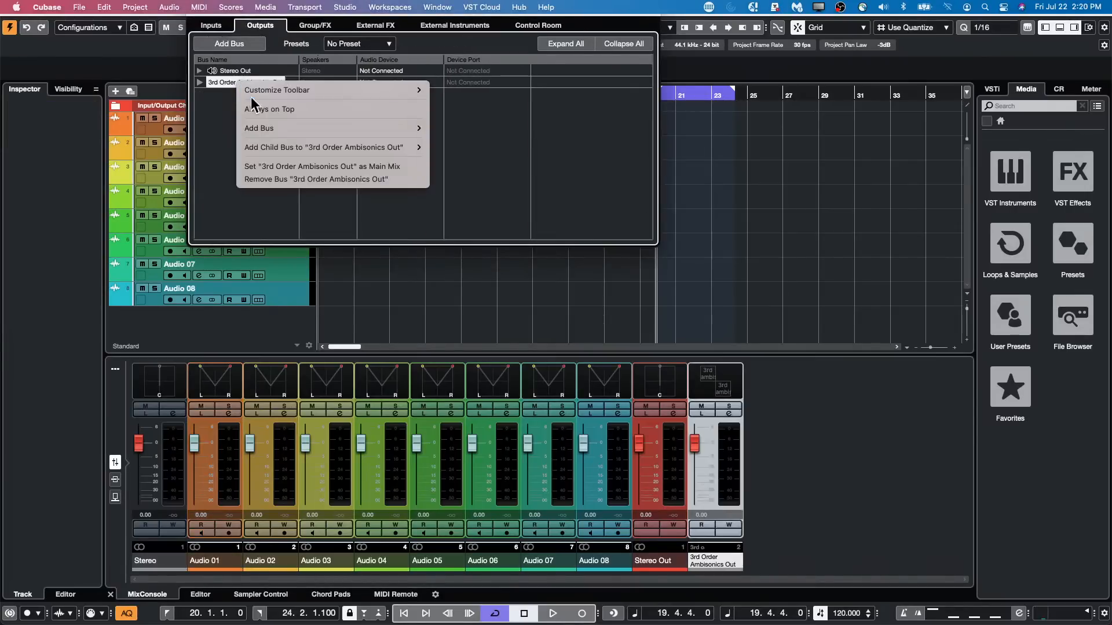
{"action": "left_click", "coordinate": [284, 180]}
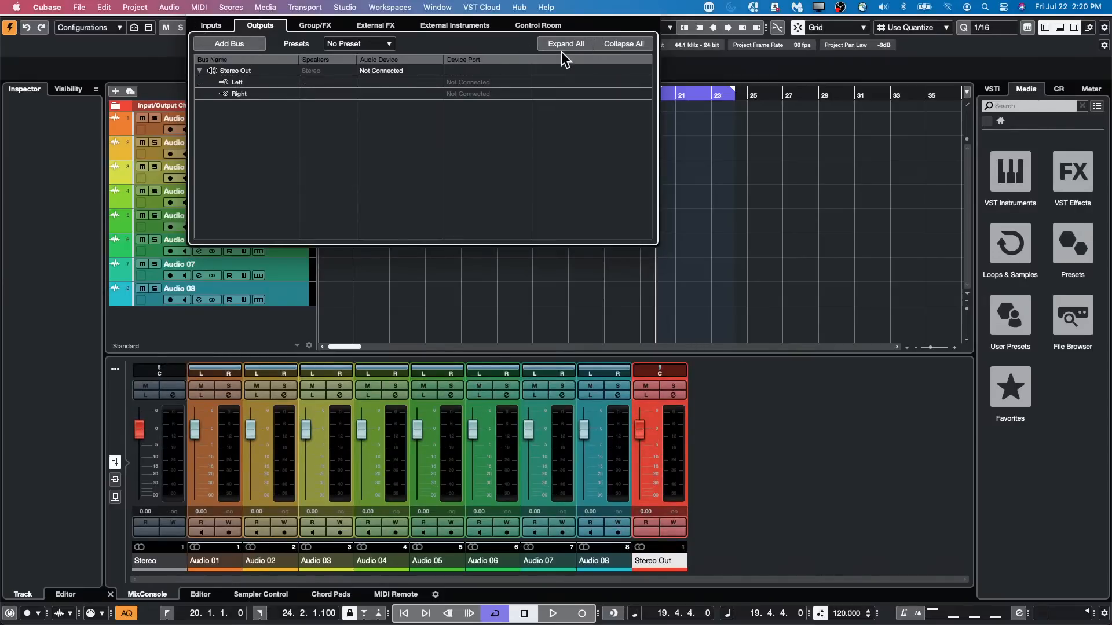
{"action": "key", "text": "F3"}
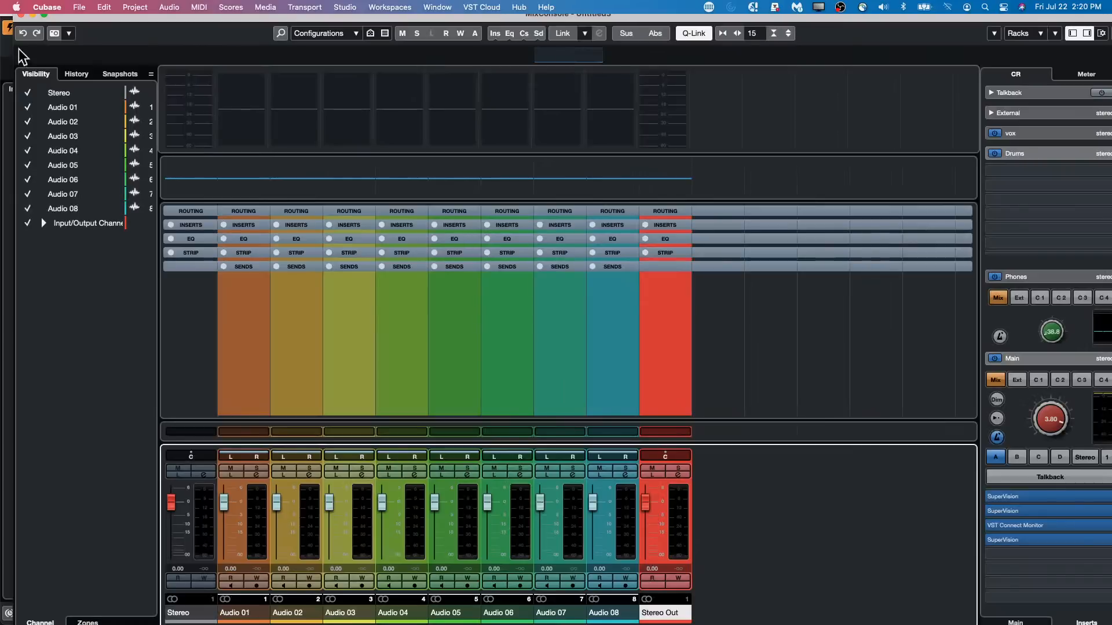
{"action": "left_click", "coordinate": [21, 16]}
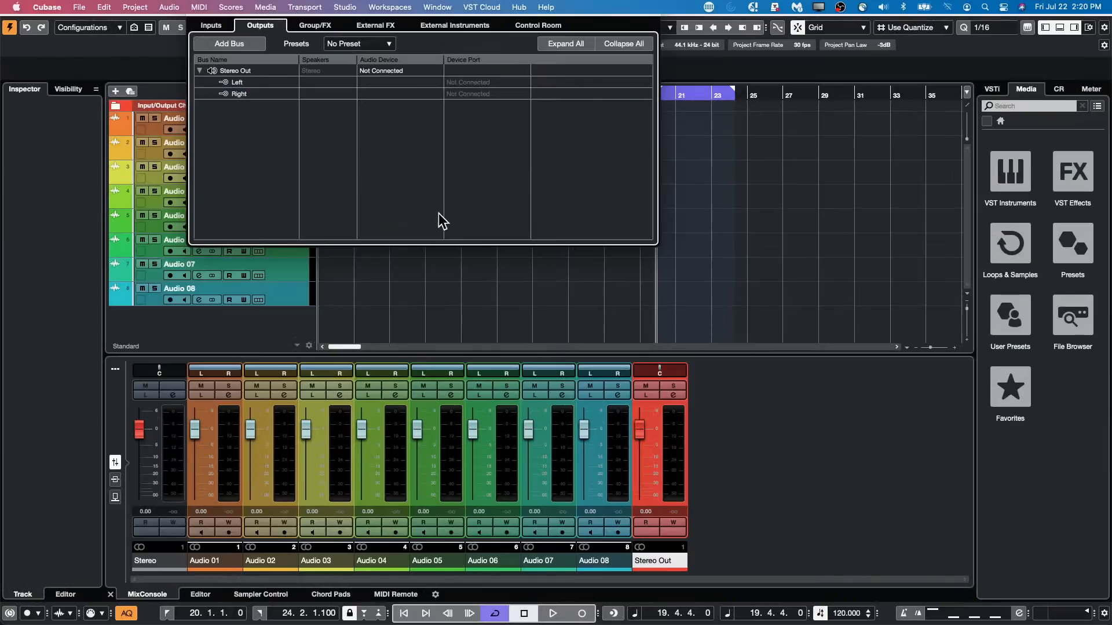
{"action": "key", "text": "F4"}
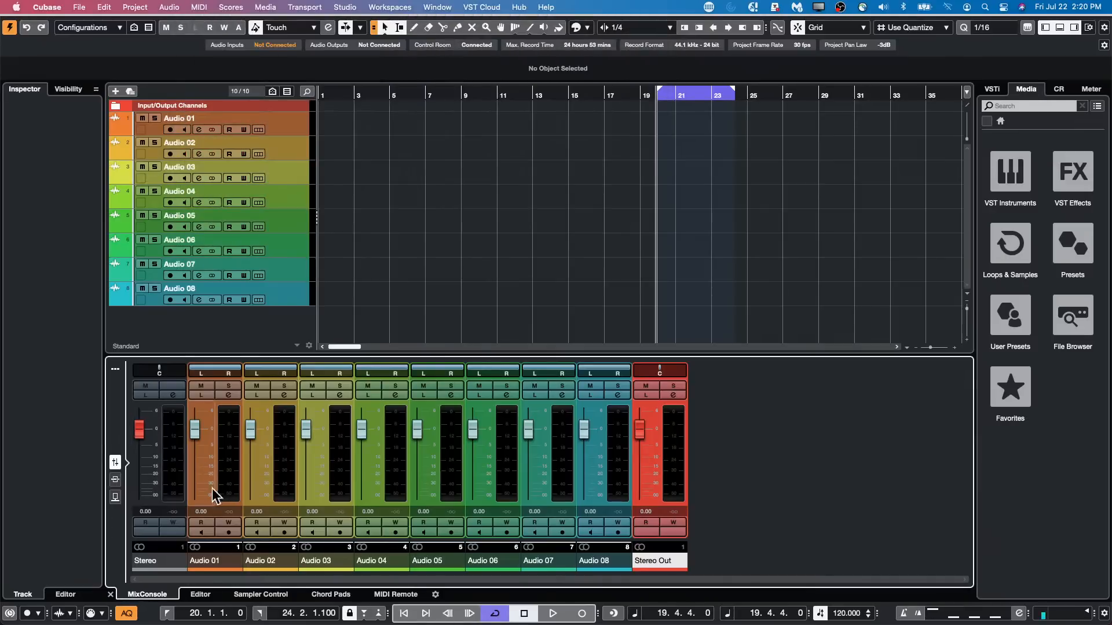
Load the ModMachine delay into Audio 01's first insert slot and a distortion effect into its second slot.
{"action": "left_click", "coordinate": [115, 479]}
{"action": "left_click", "coordinate": [231, 422]}
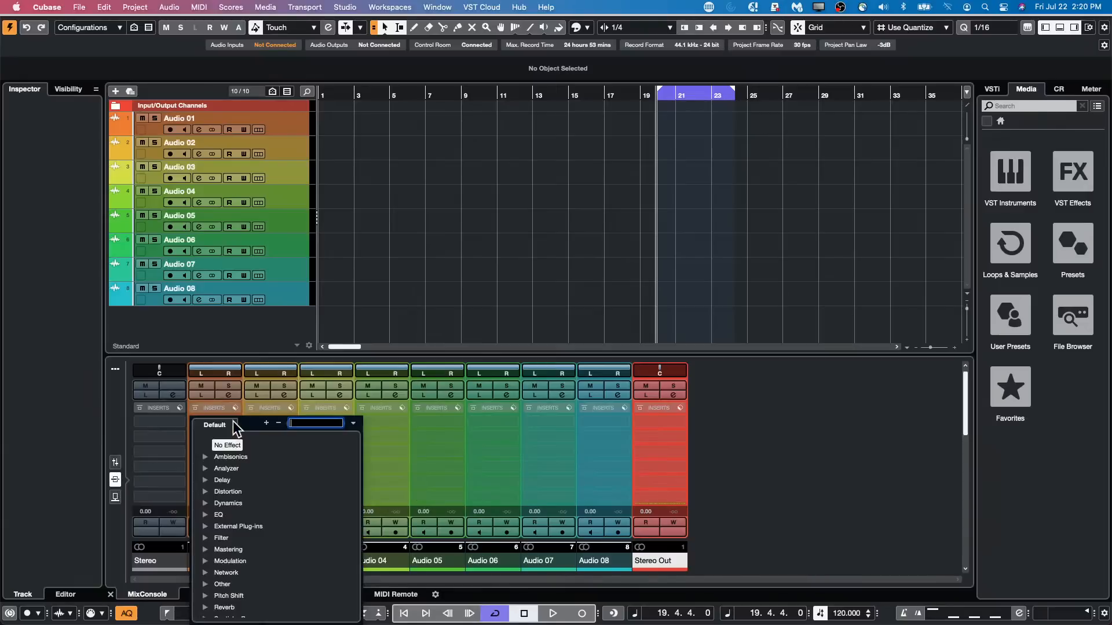
{"action": "left_click", "coordinate": [206, 481]}
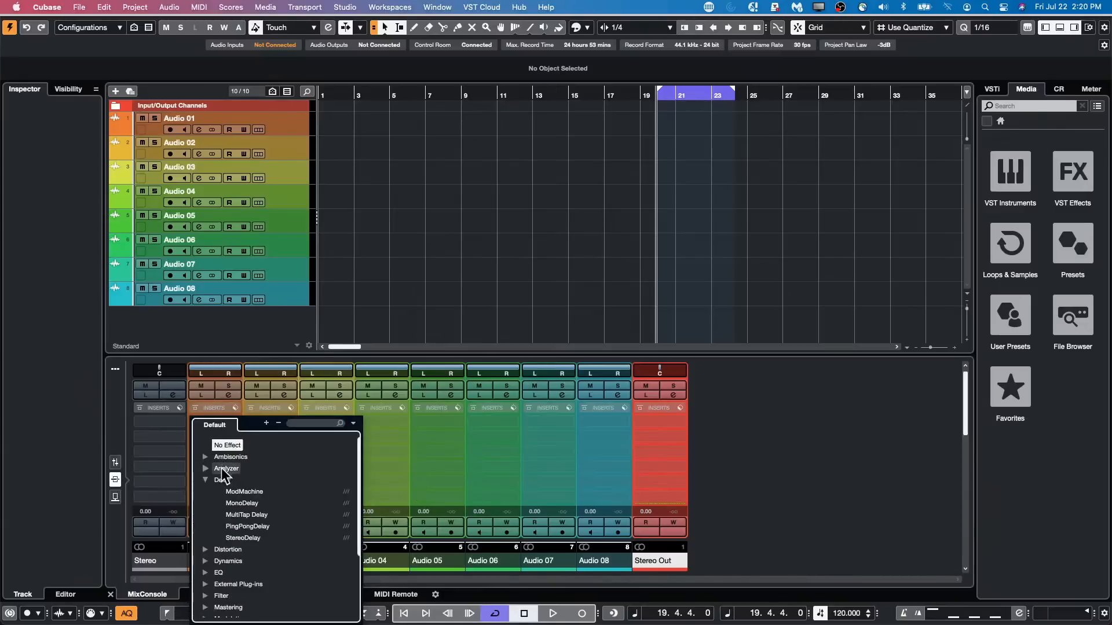
{"action": "left_click", "coordinate": [235, 492]}
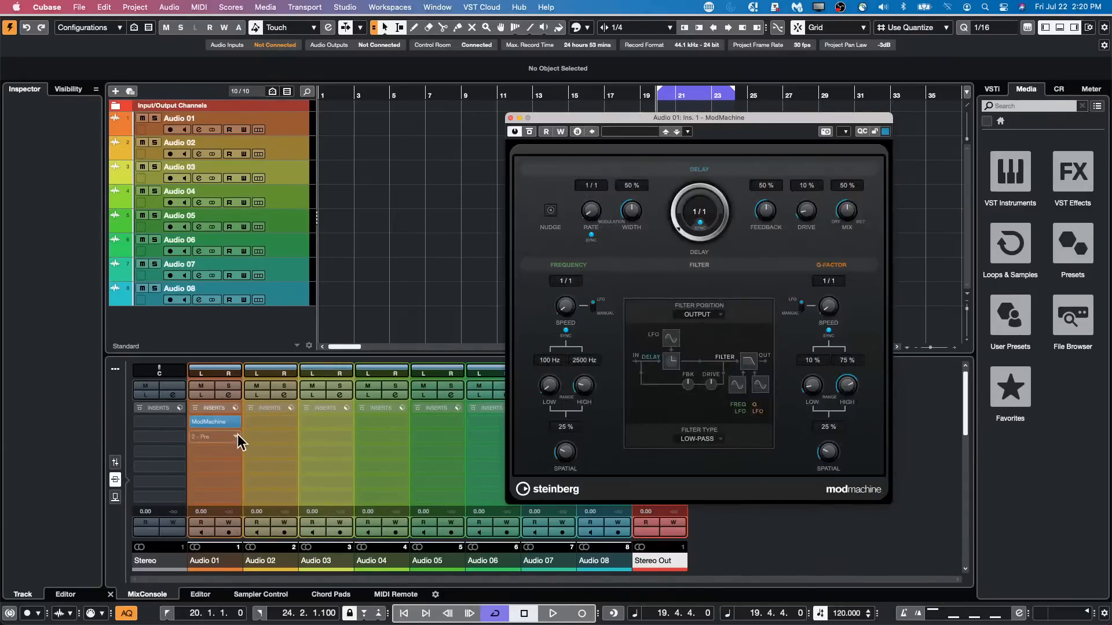
{"action": "left_click", "coordinate": [237, 435]}
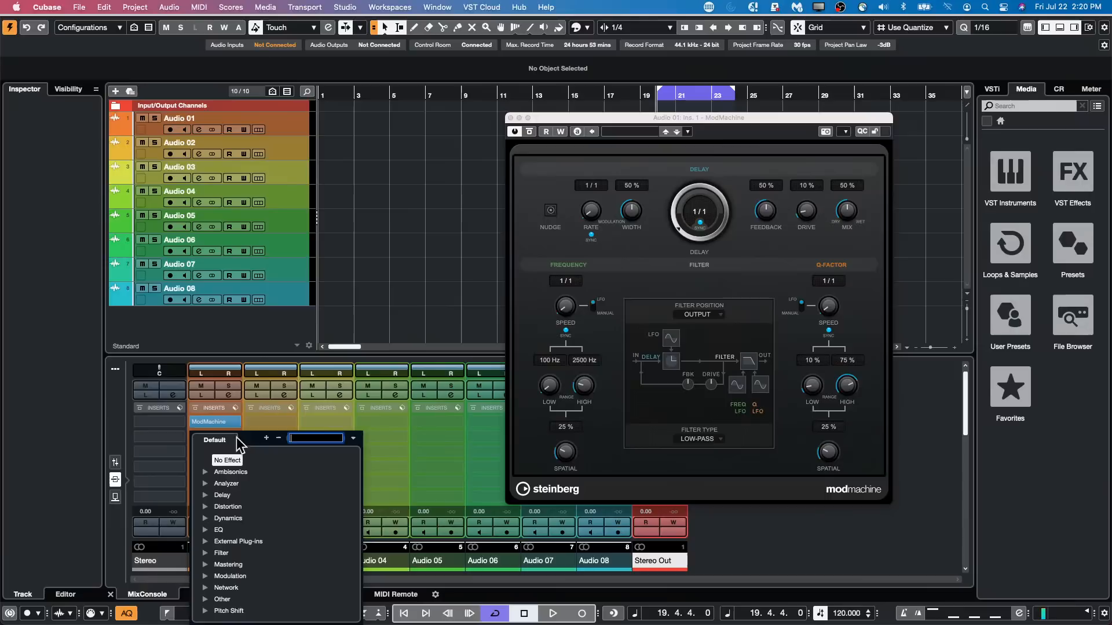
{"action": "left_click", "coordinate": [205, 508]}
{"action": "left_click", "coordinate": [241, 527]}
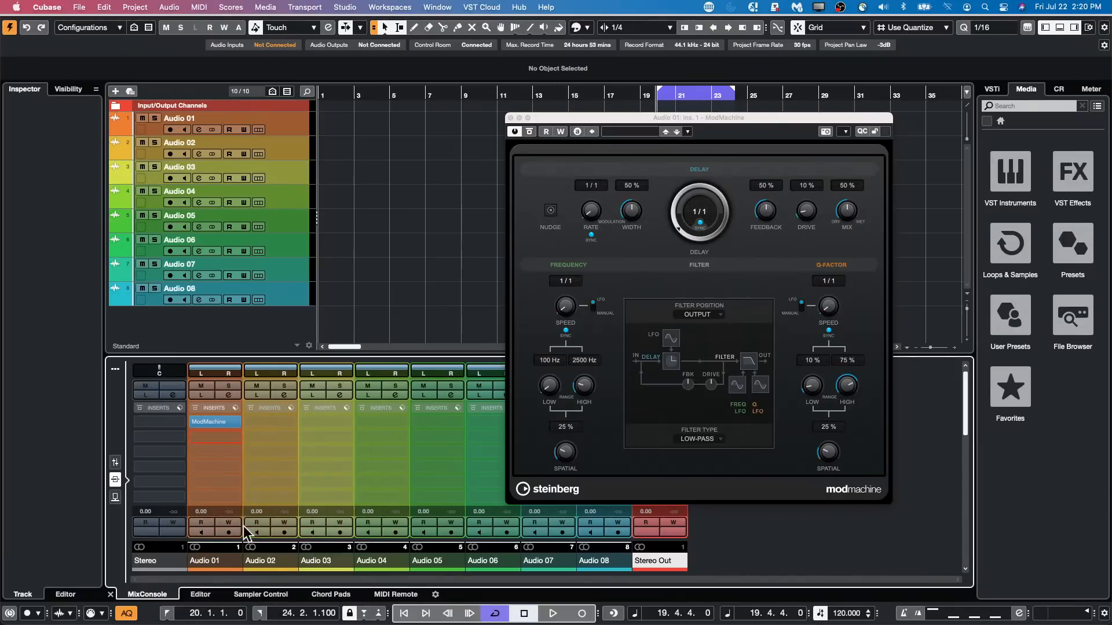
Load the REV-X Hall reverb into Audio 01's third insert slot and the ToneBooster modulation effect into its fourth slot.
{"action": "left_click", "coordinate": [235, 452]}
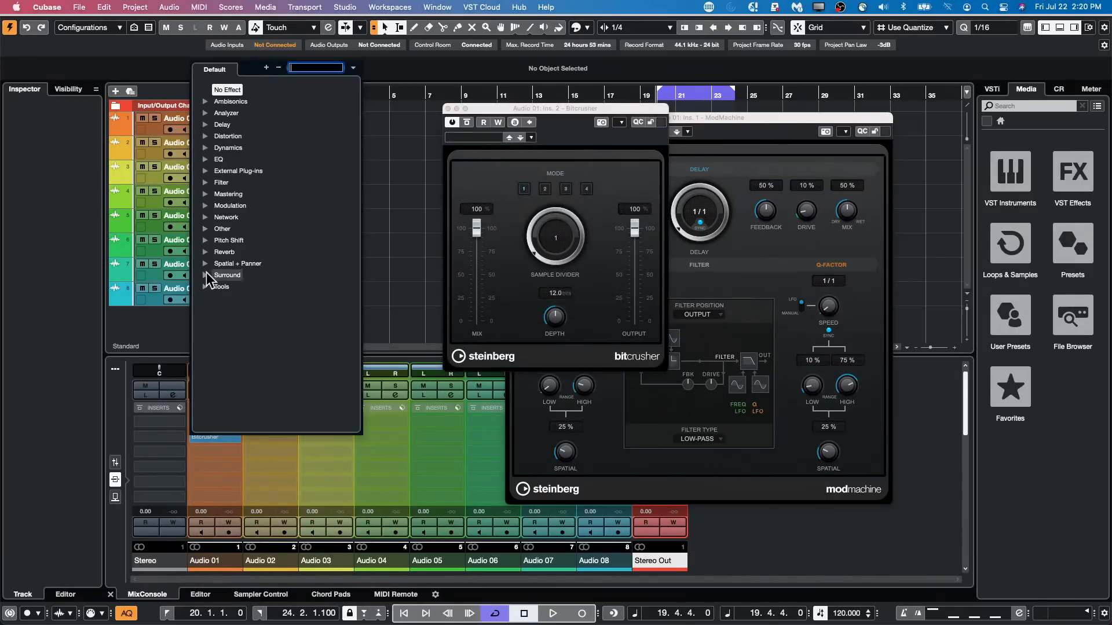
{"action": "left_click", "coordinate": [205, 252]}
{"action": "left_click", "coordinate": [230, 262]}
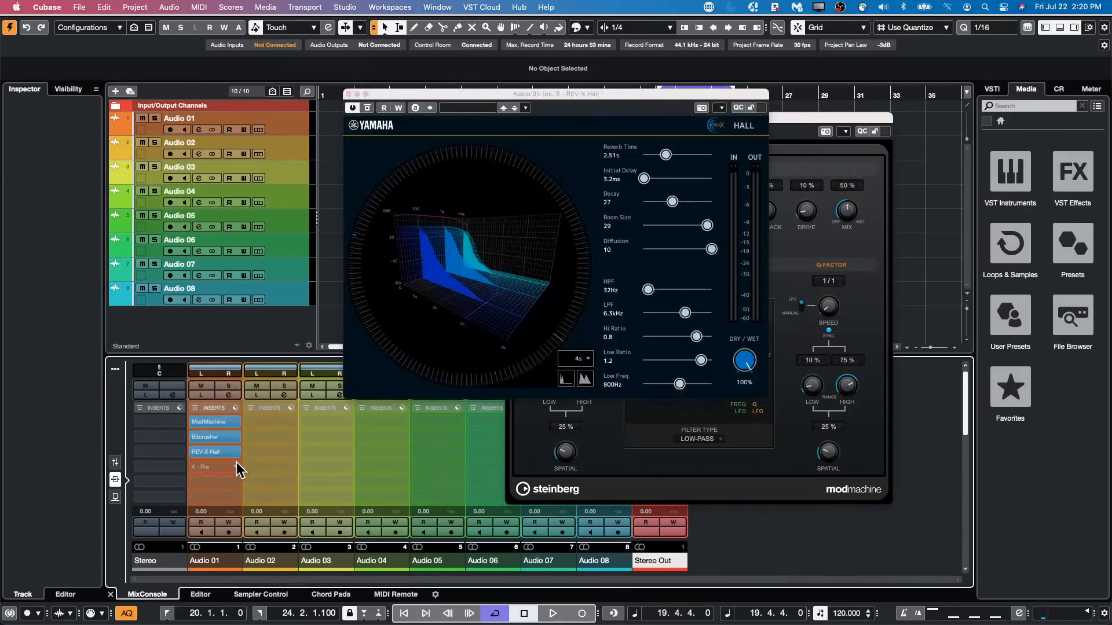
{"action": "left_click", "coordinate": [235, 460]}
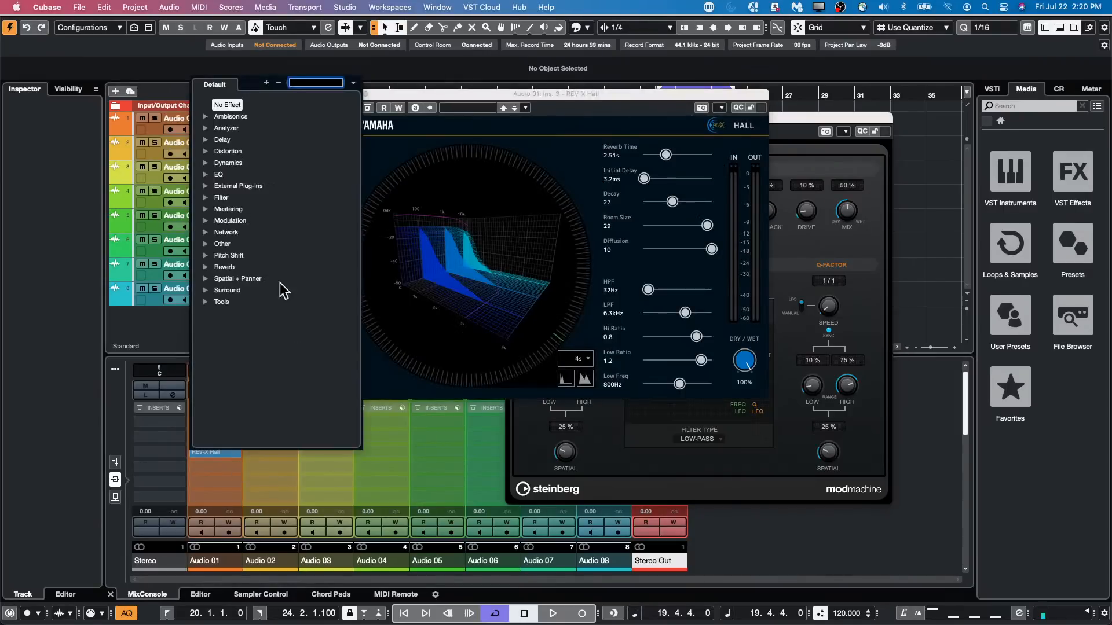
{"action": "left_click", "coordinate": [207, 197]}
{"action": "left_click", "coordinate": [235, 245]}
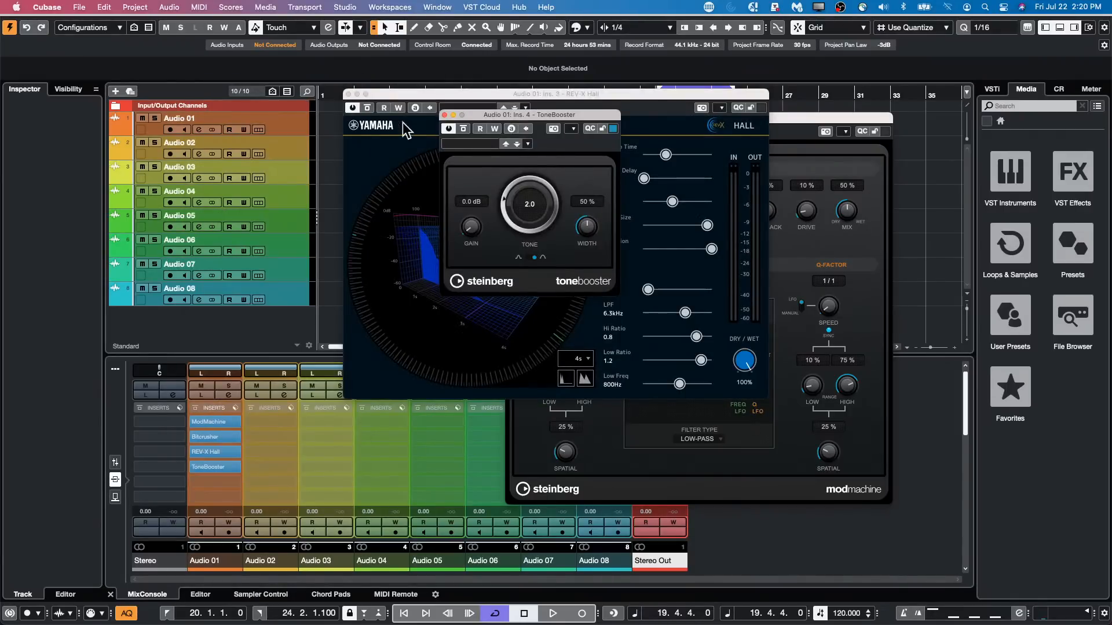
Close the ToneBooster, REV-X Hall, Bitcrusher and ModMachine effect windows.
{"action": "left_click", "coordinate": [445, 116]}
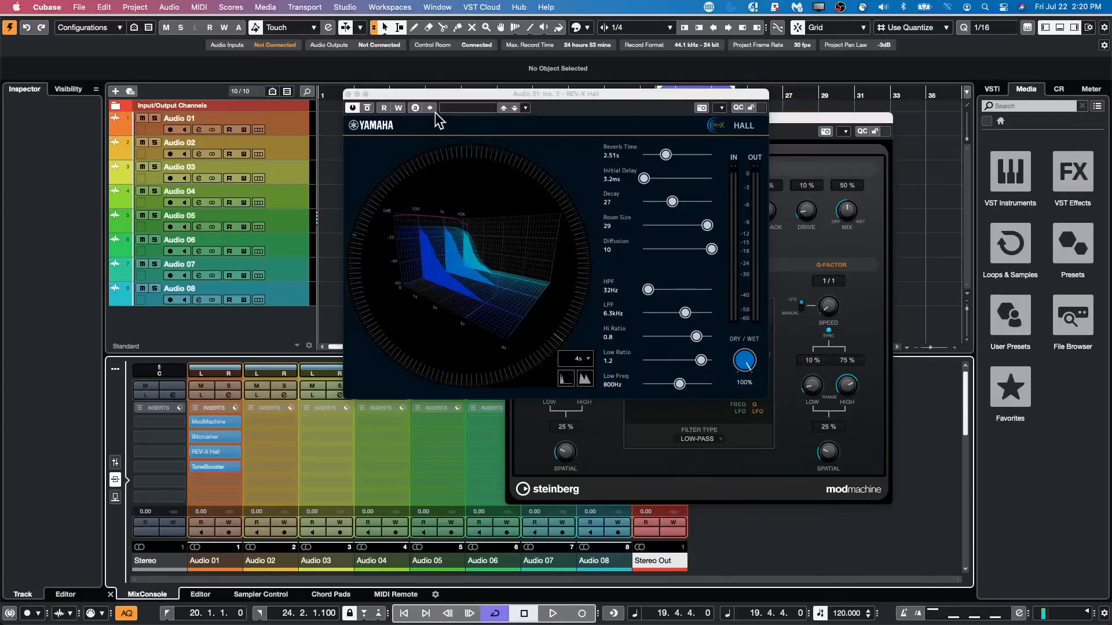
{"action": "left_click", "coordinate": [348, 94]}
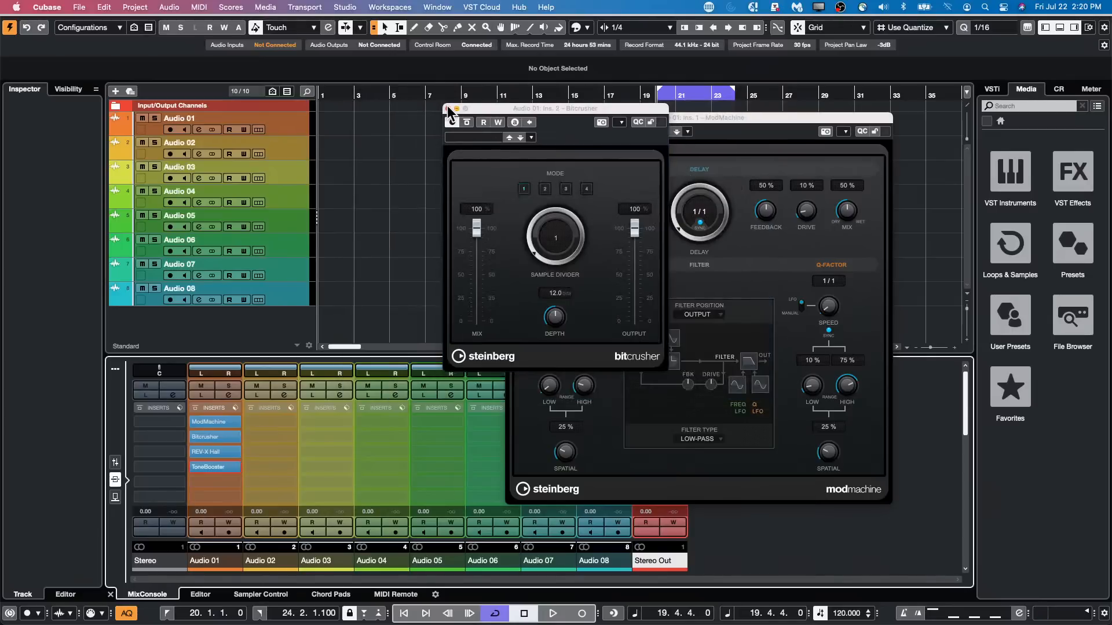
{"action": "left_click", "coordinate": [448, 109]}
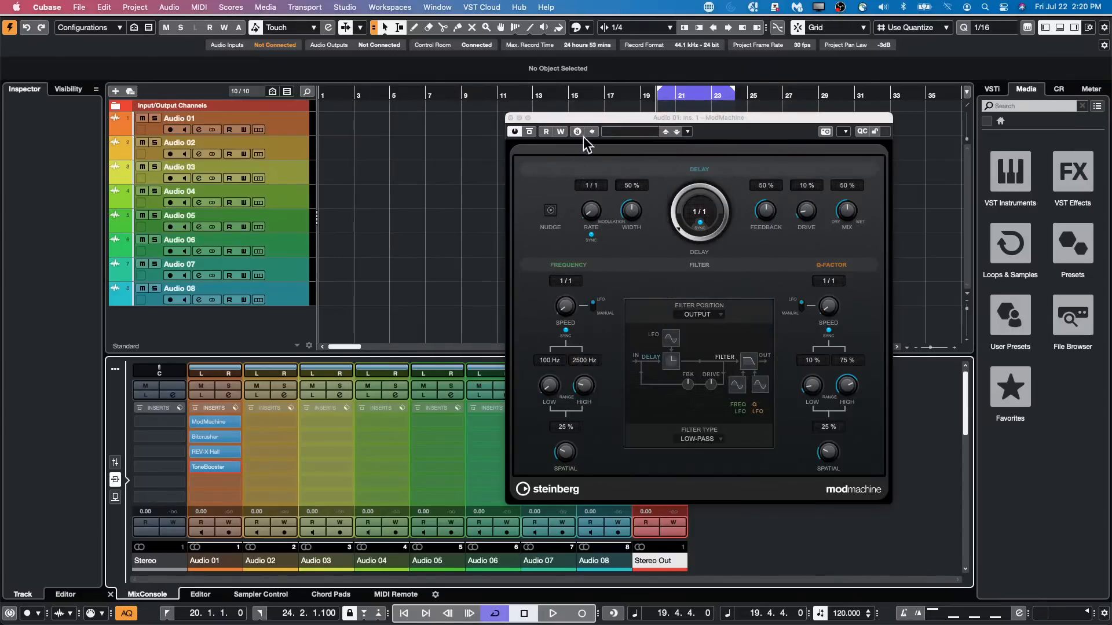
{"action": "left_click", "coordinate": [510, 118]}
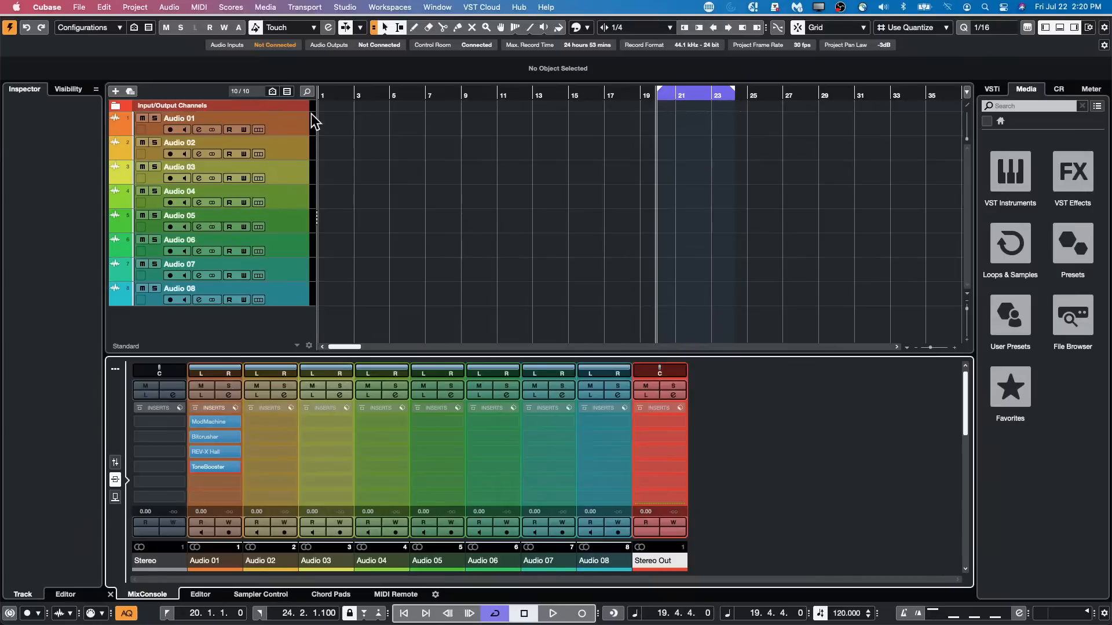
Show the channel faders, set the right side of Audio 01's stereo panner to R3 and lower its fader to about -13.7 dB.
{"action": "left_click", "coordinate": [115, 462]}
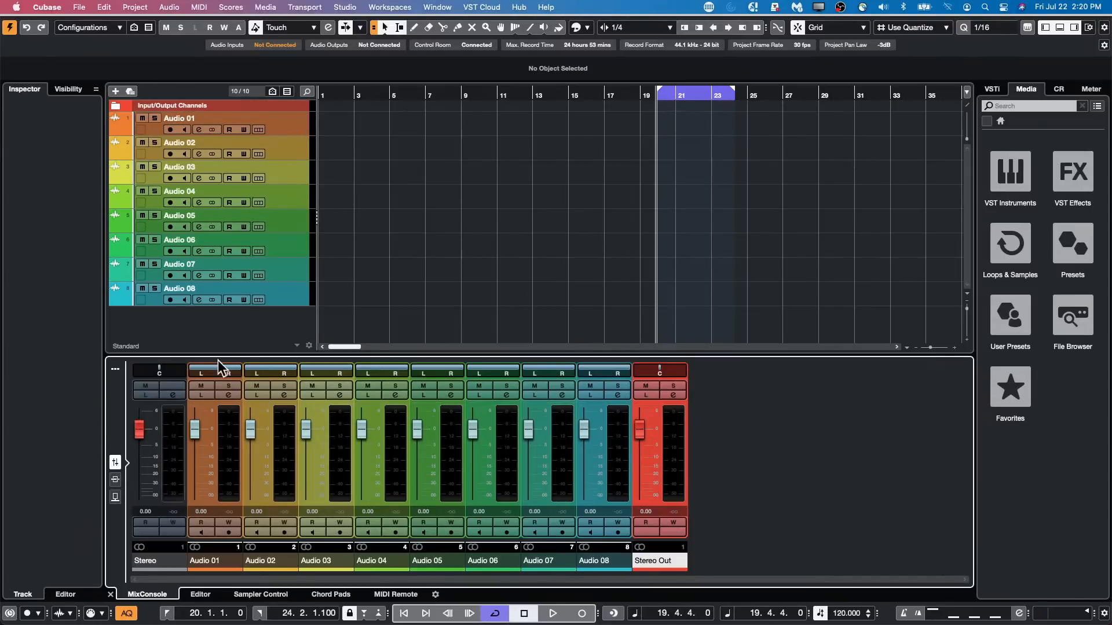
{"action": "left_click_drag", "start_coordinate": [220, 364], "coordinate": [219, 358]}
{"action": "mouse_move", "coordinate": [222, 316]}
{"action": "left_mouse_down"}
{"action": "mouse_move", "coordinate": [223, 290]}
{"action": "mouse_move", "coordinate": [221, 310]}
{"action": "mouse_move", "coordinate": [204, 308]}
{"action": "left_mouse_up"}
{"action": "left_click_drag", "start_coordinate": [196, 433], "coordinate": [197, 468]}
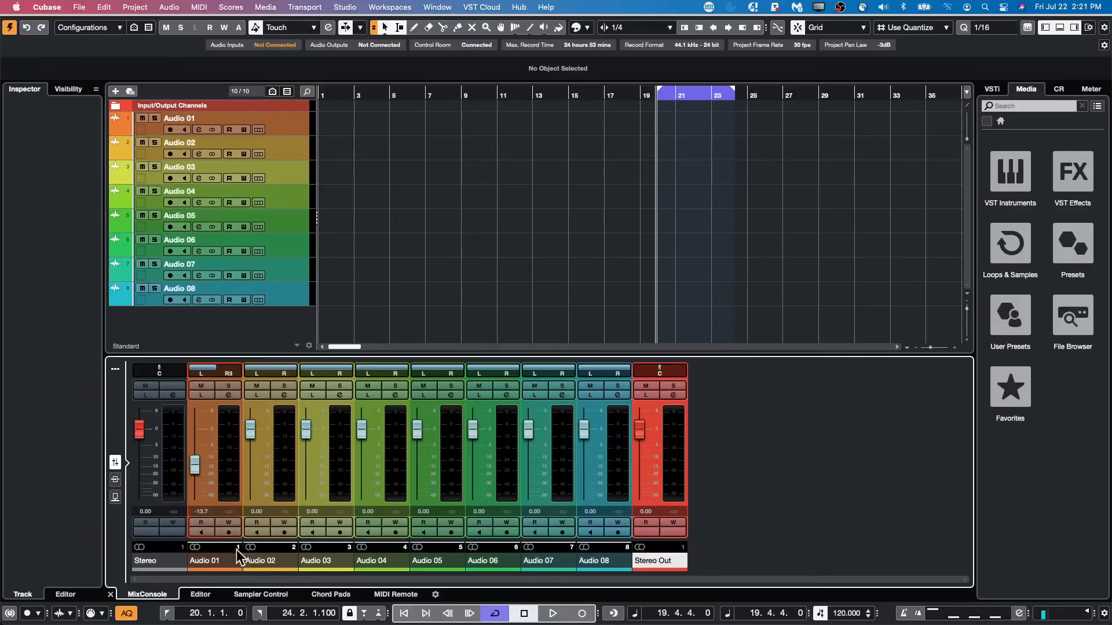
{"action": "left_click", "coordinate": [225, 559]}
{"action": "right_click", "coordinate": [225, 558]}
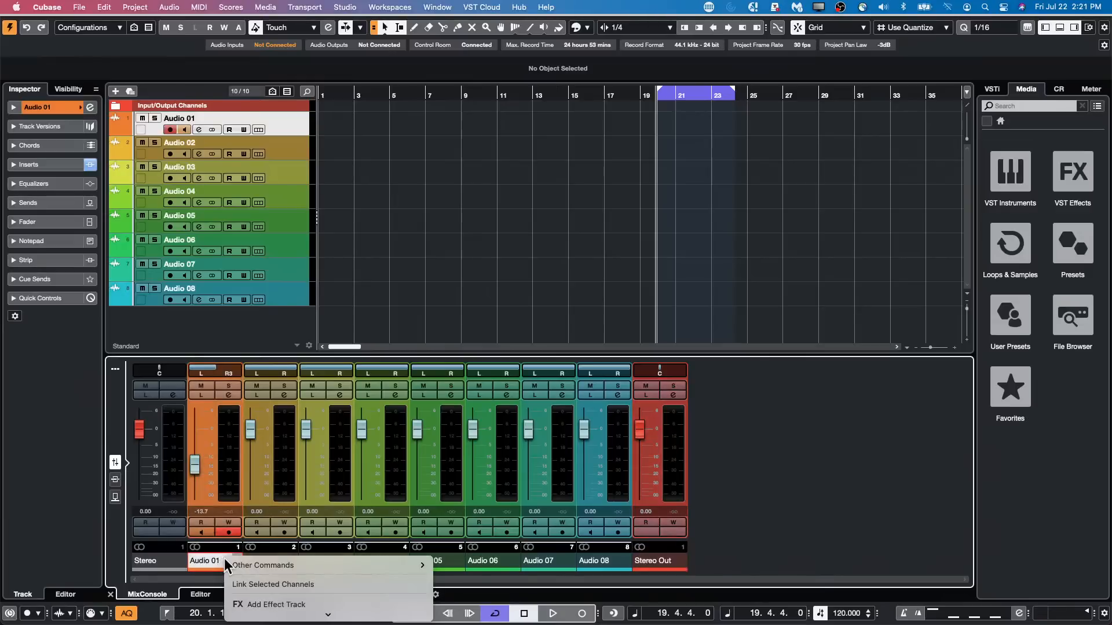
{"action": "mouse_move", "coordinate": [278, 624]}
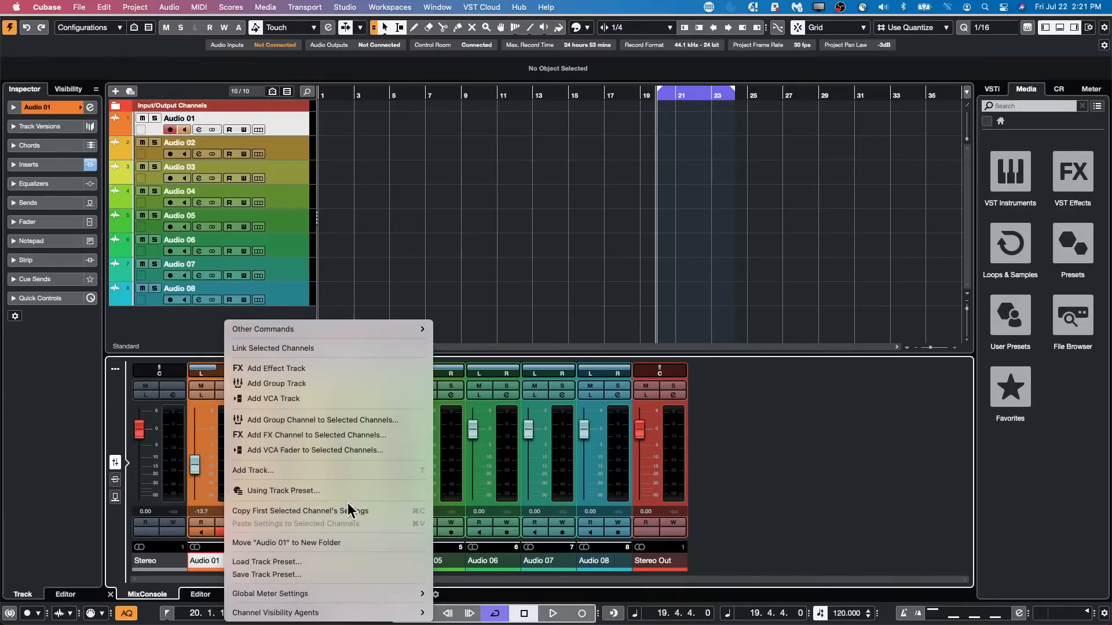
{"action": "left_click", "coordinate": [734, 505]}
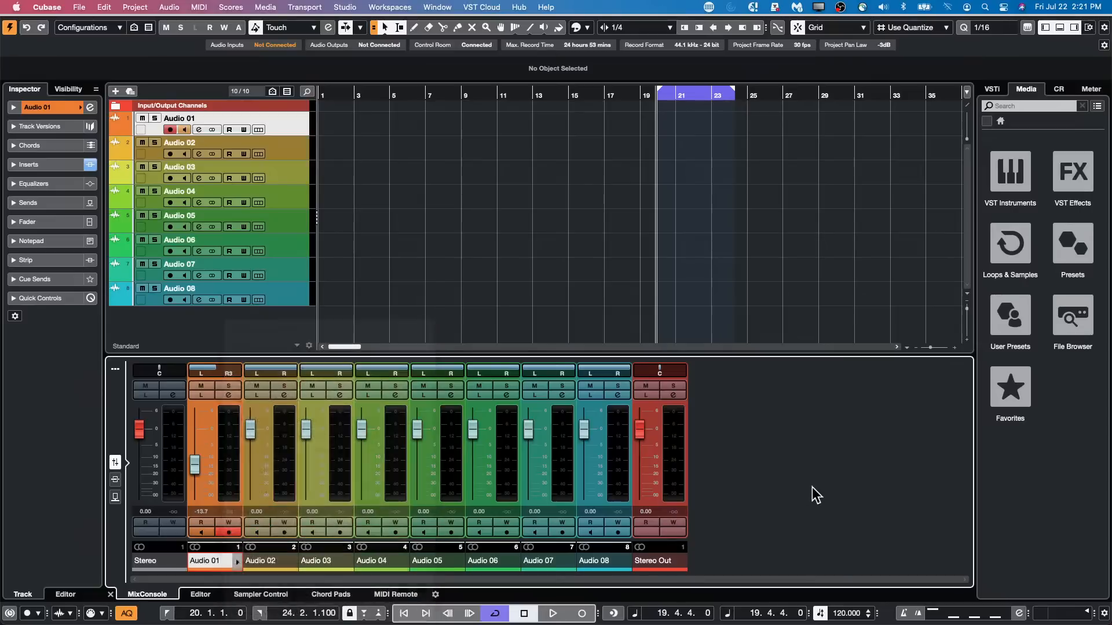
{"action": "left_click", "coordinate": [283, 466]}
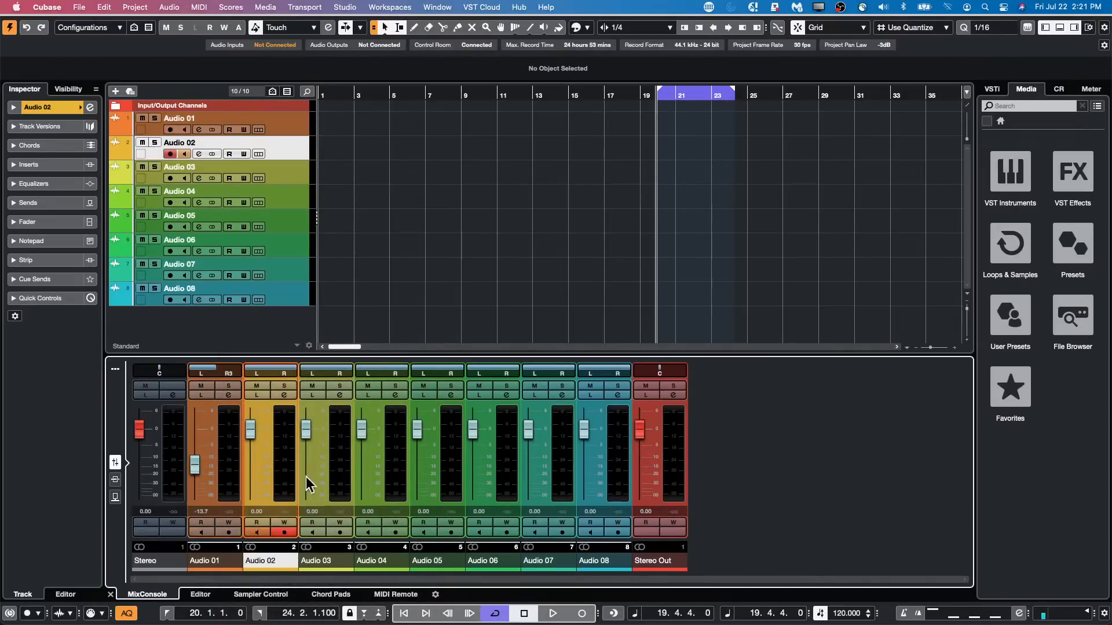
{"action": "left_click", "coordinate": [626, 470], "text": "shift"}
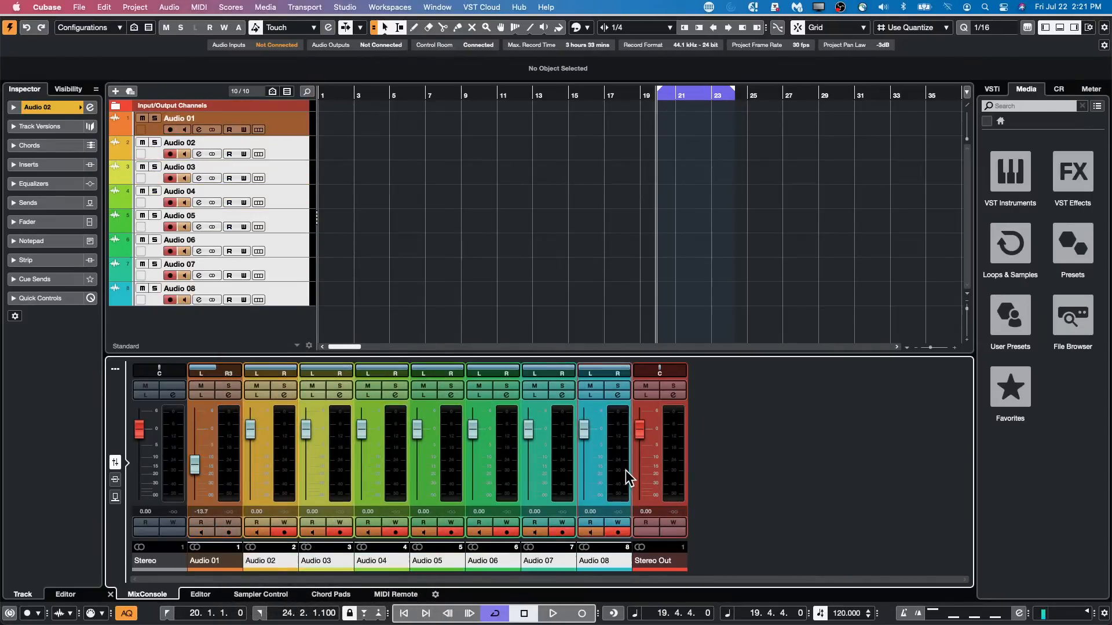
{"action": "right_click", "coordinate": [284, 474]}
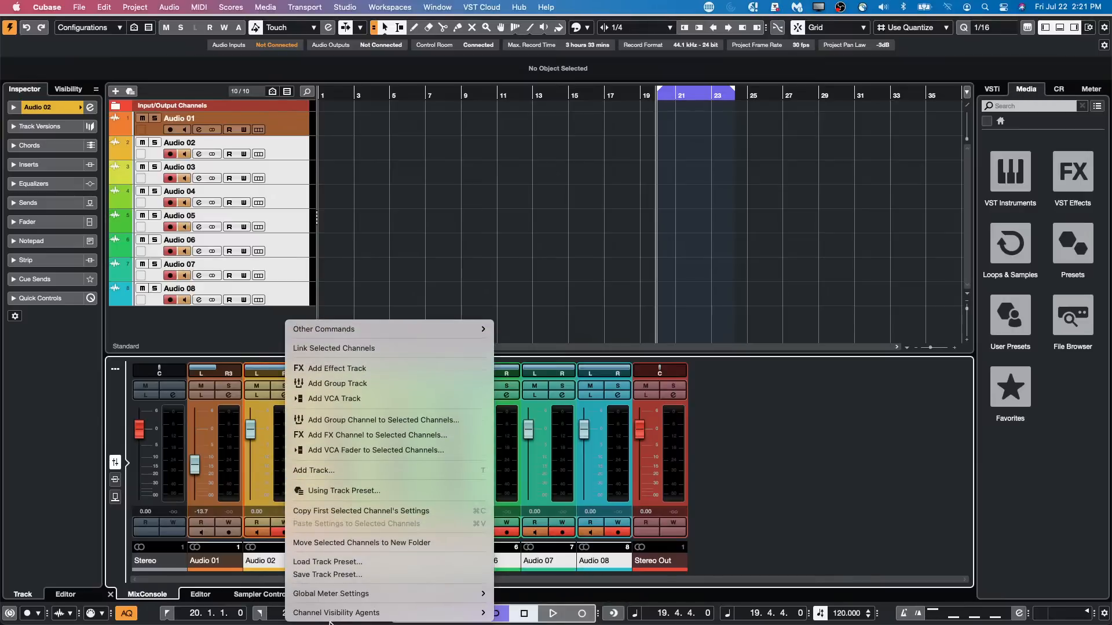
{"action": "left_click", "coordinate": [211, 460]}
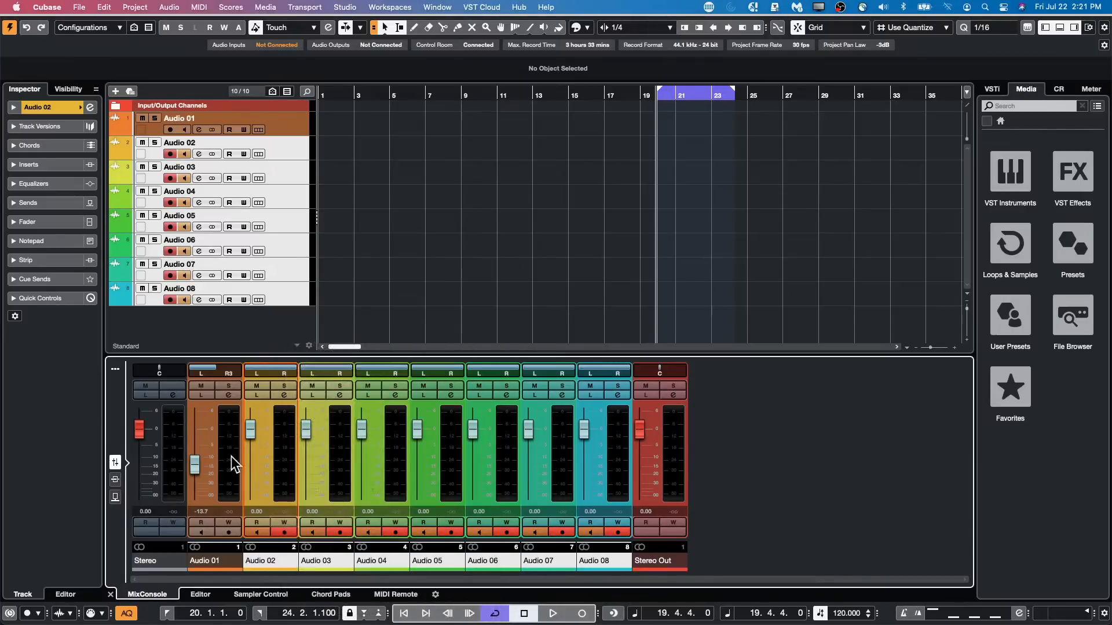
Copy Audio 01's channel settings and paste them onto channels Audio 02 through Audio 08.
{"action": "left_click", "coordinate": [231, 456]}
{"action": "right_click", "coordinate": [231, 456]}
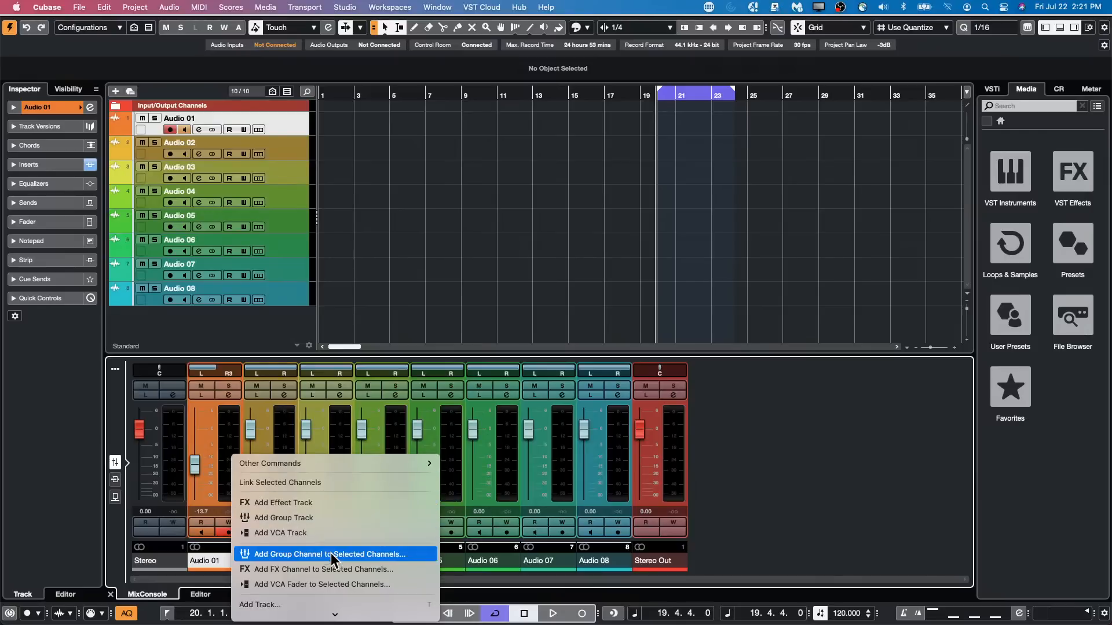
{"action": "mouse_move", "coordinate": [310, 623]}
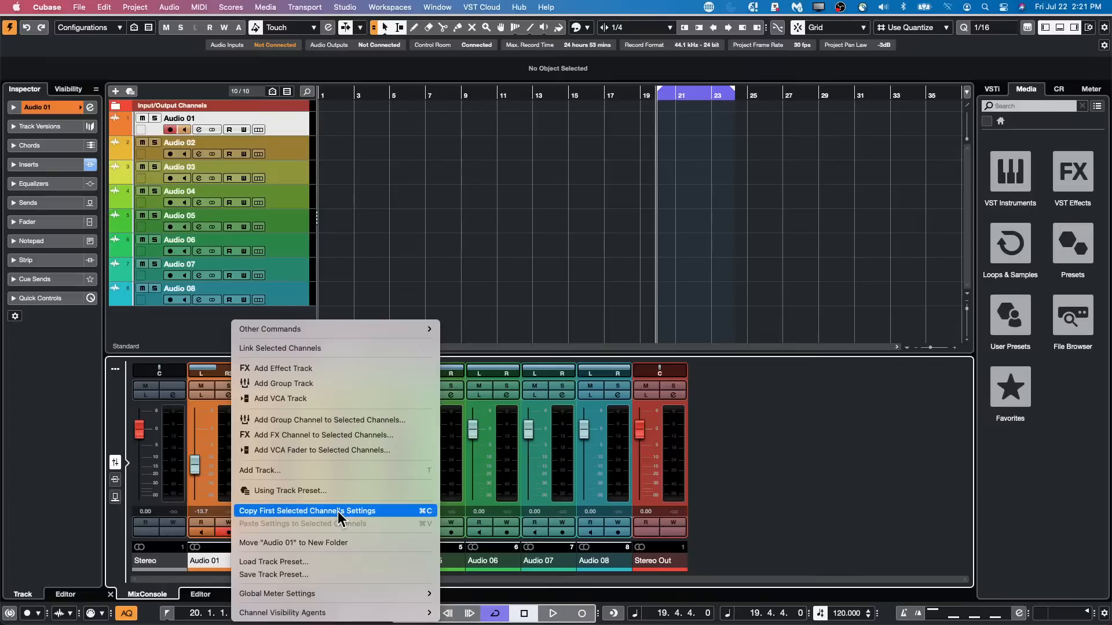
{"action": "left_click", "coordinate": [339, 512]}
{"action": "left_click", "coordinate": [268, 564]}
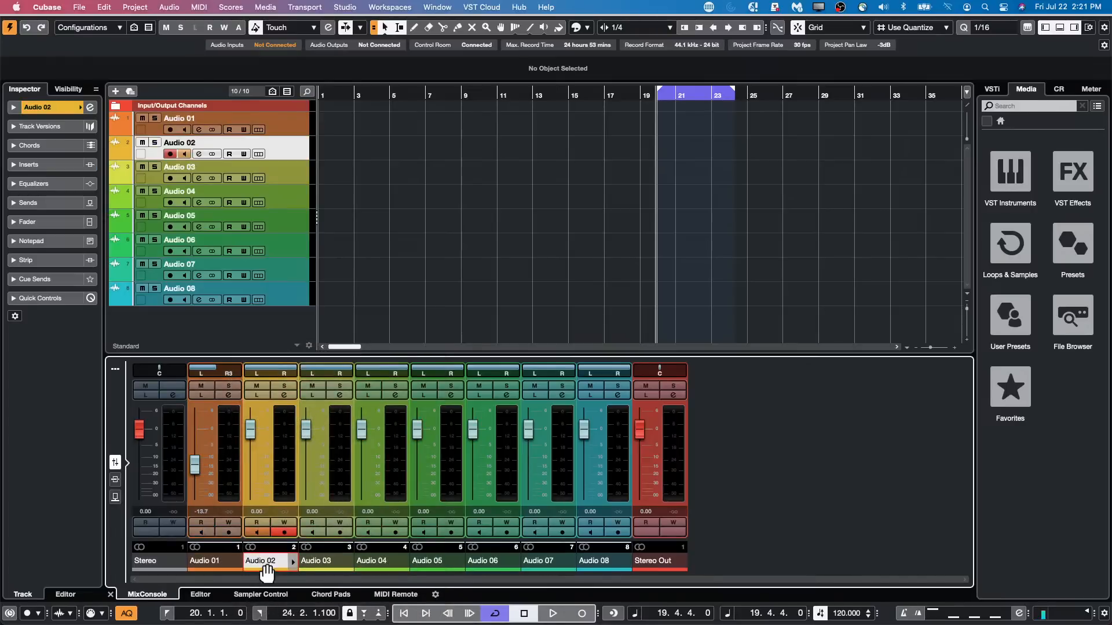
{"action": "left_click", "coordinate": [603, 565], "text": "shift"}
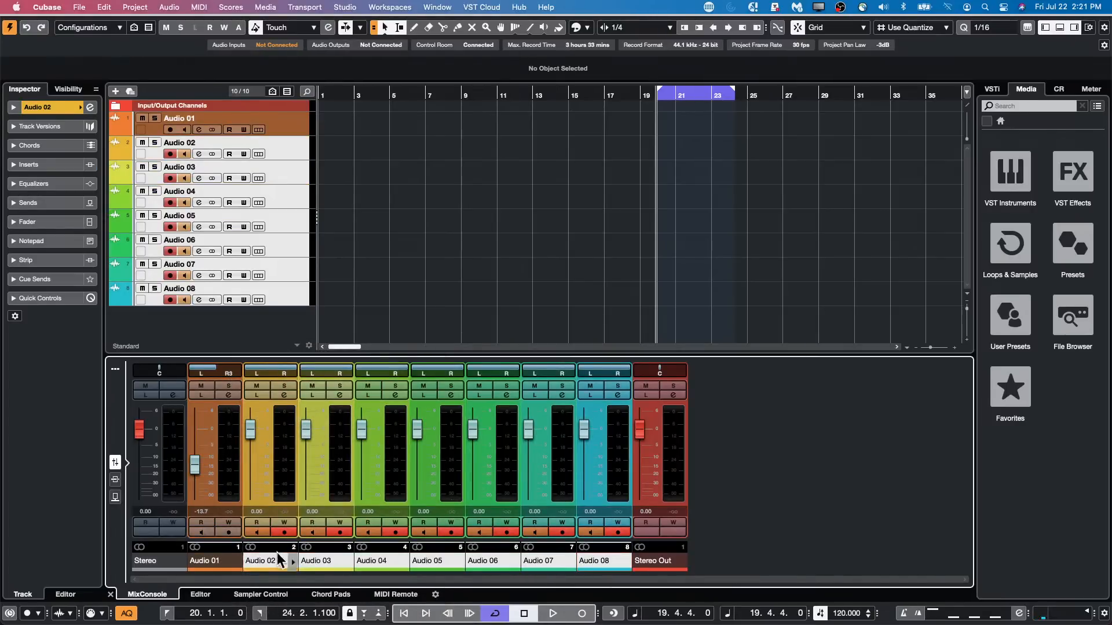
{"action": "right_click", "coordinate": [287, 440]}
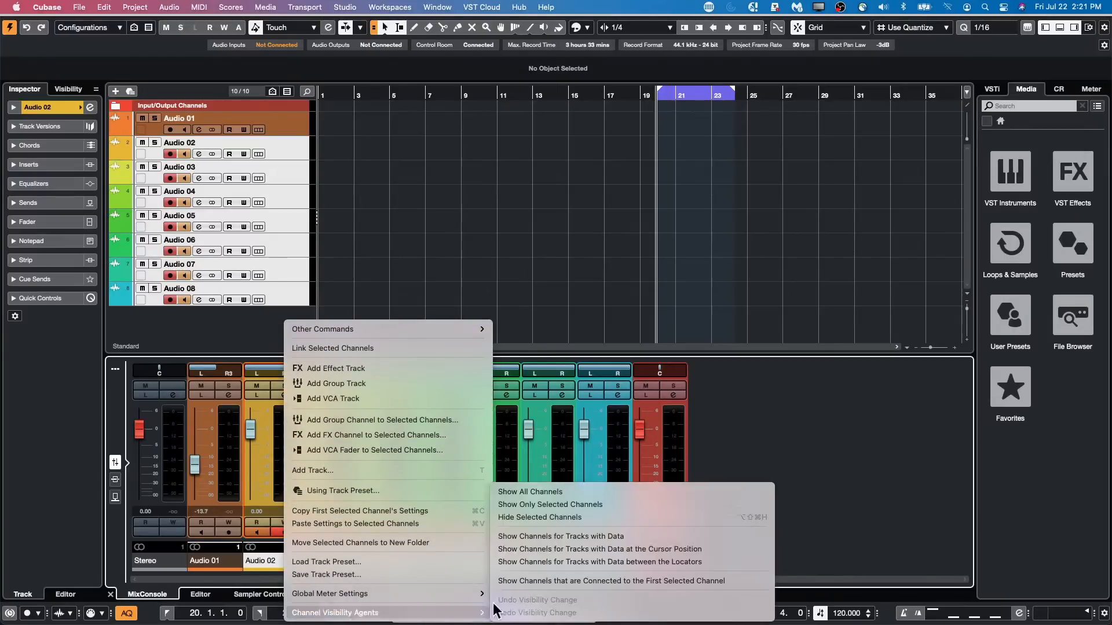
{"action": "left_click", "coordinate": [417, 524]}
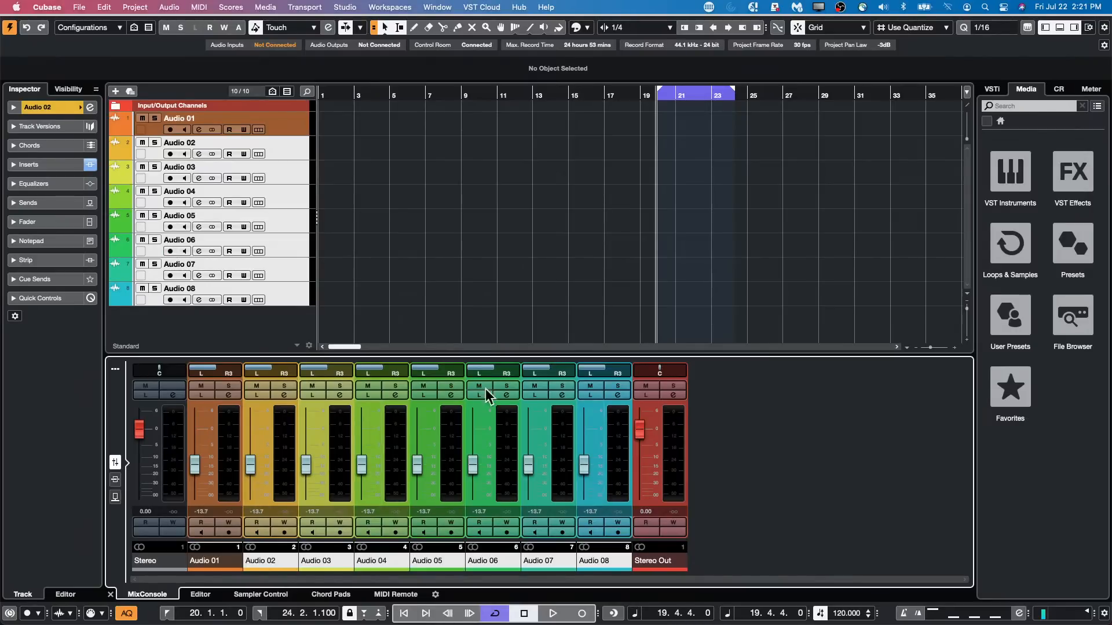
Show the MixConsole toolbar and undo the channel settings pasted onto Audio 02 through Audio 08.
{"action": "left_click", "coordinate": [116, 369]}
{"action": "left_click", "coordinate": [139, 369]}
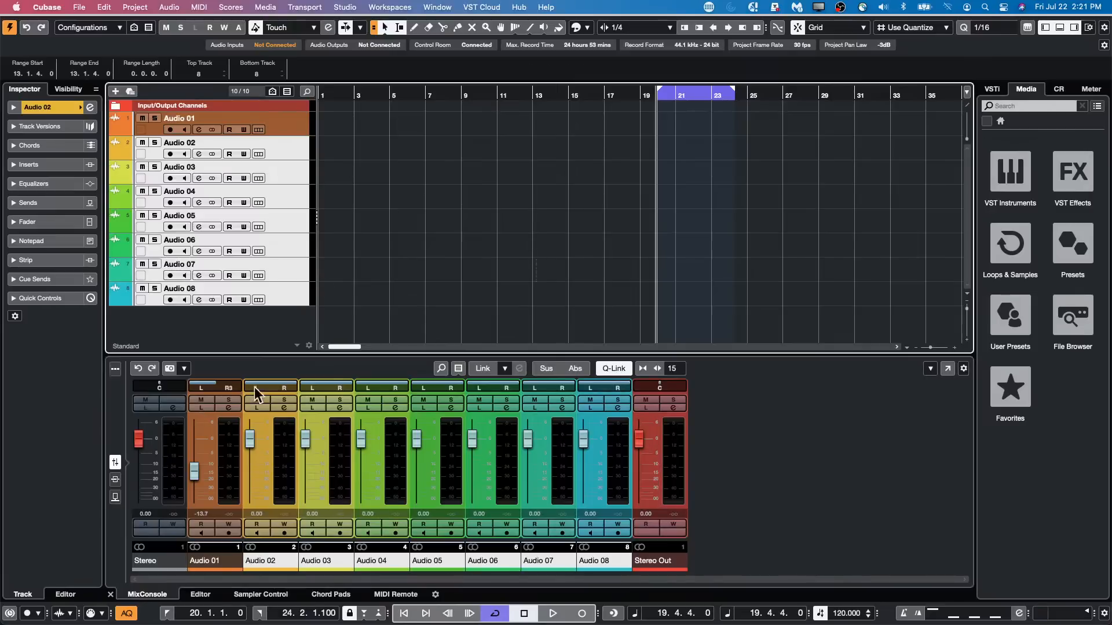
{"action": "left_click", "coordinate": [486, 209]}
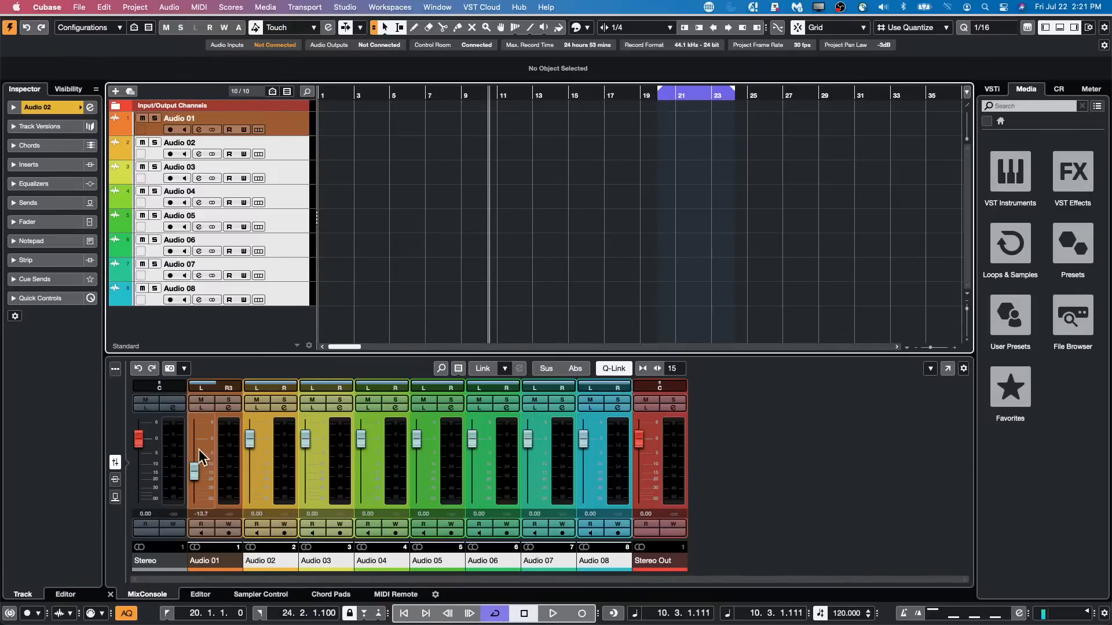
Show the insert racks and copy Audio 01's insert effects onto Audio 02 through Audio 08.
{"action": "left_click", "coordinate": [115, 480]}
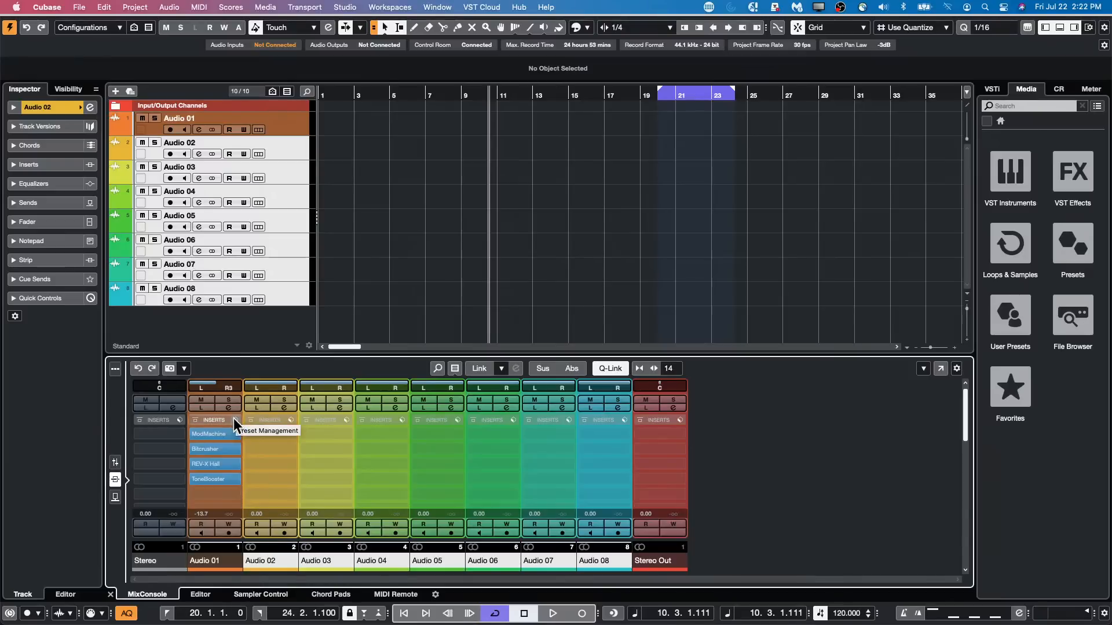
{"action": "left_click_drag", "start_coordinate": [234, 418], "coordinate": [622, 420]}
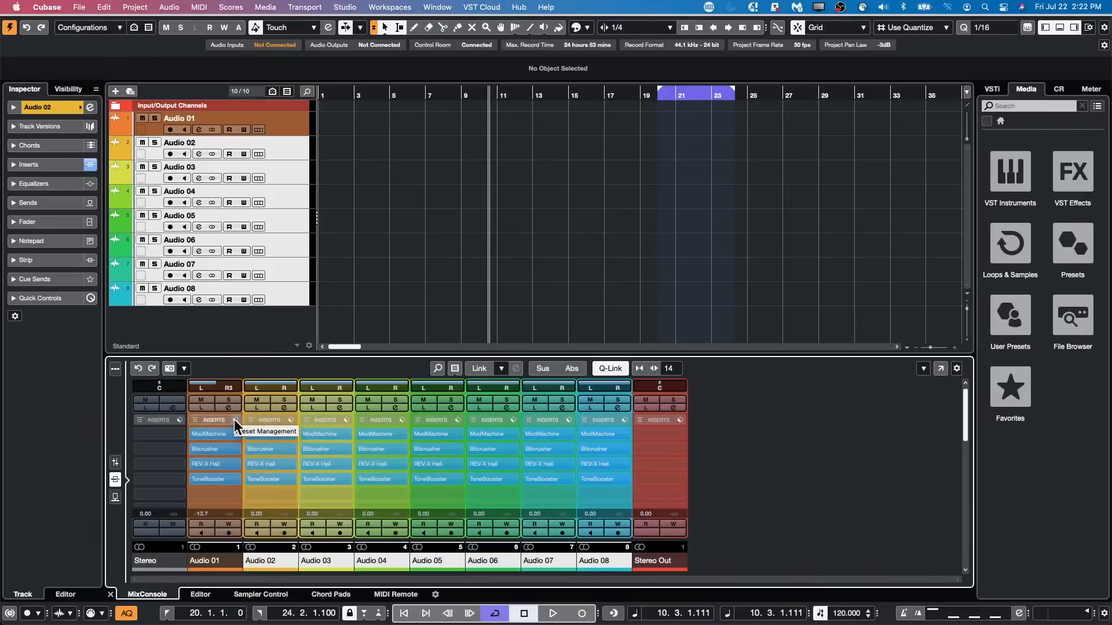
Undo the copied inserts and Audio 01's pan and fader changes, and copy Audio 01's inserts onto Audio 02 through Audio 07 only.
{"action": "left_click", "coordinate": [140, 369]}
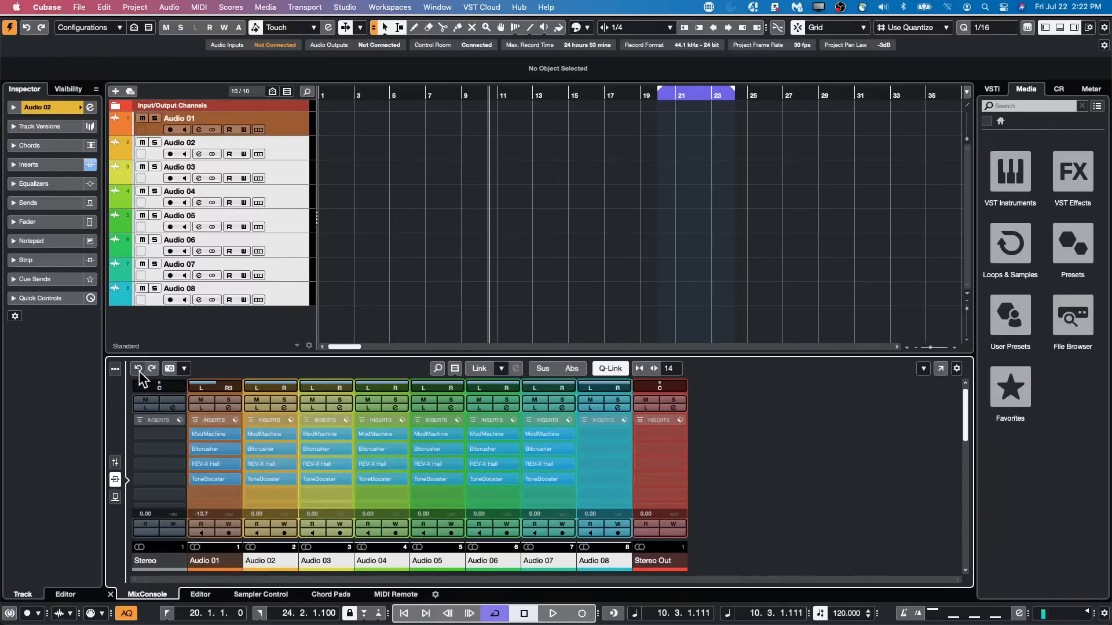
{"action": "left_click", "coordinate": [139, 370]}
{"action": "left_click", "coordinate": [140, 370]}
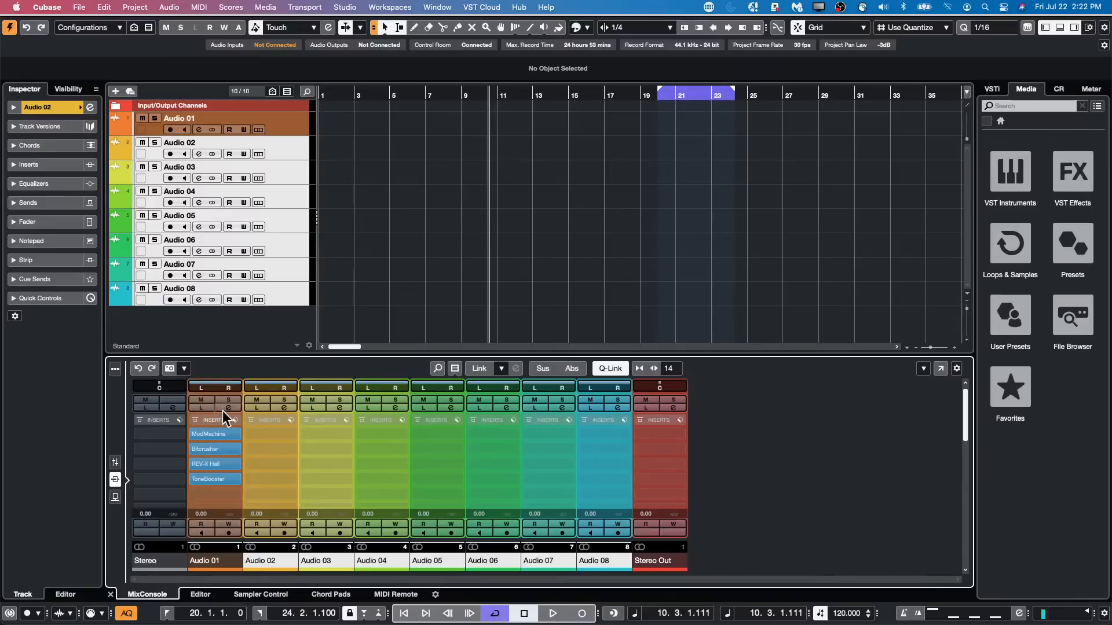
{"action": "left_click_drag", "start_coordinate": [231, 418], "coordinate": [567, 418]}
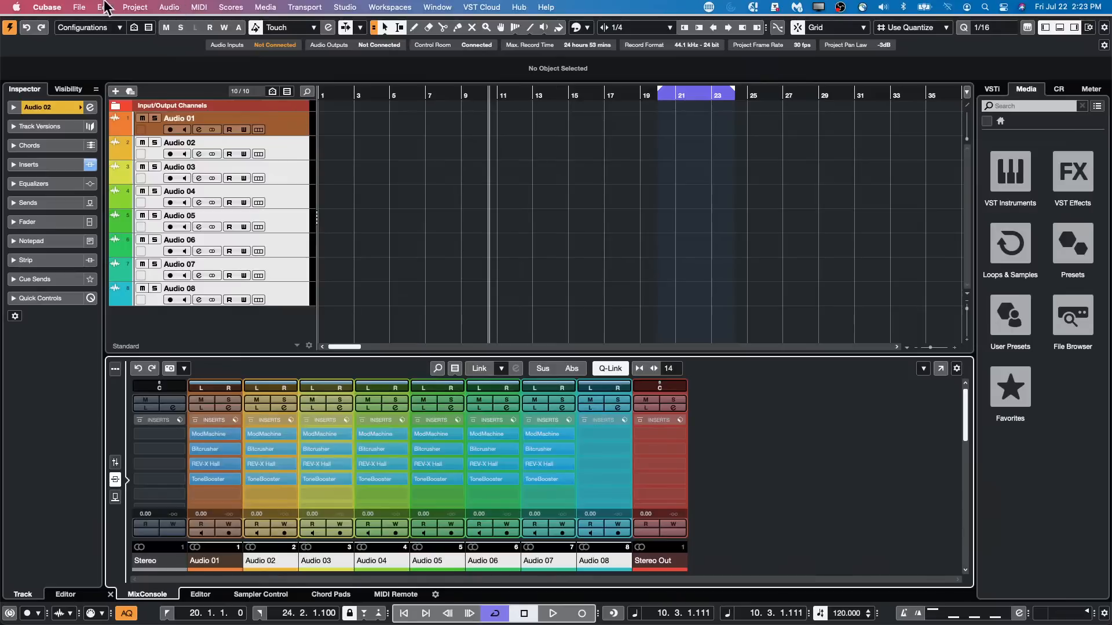
Open the Project Logical Editor setup and inspect the track-type choices available for the Container Type filter.
{"action": "left_click", "coordinate": [145, 6]}
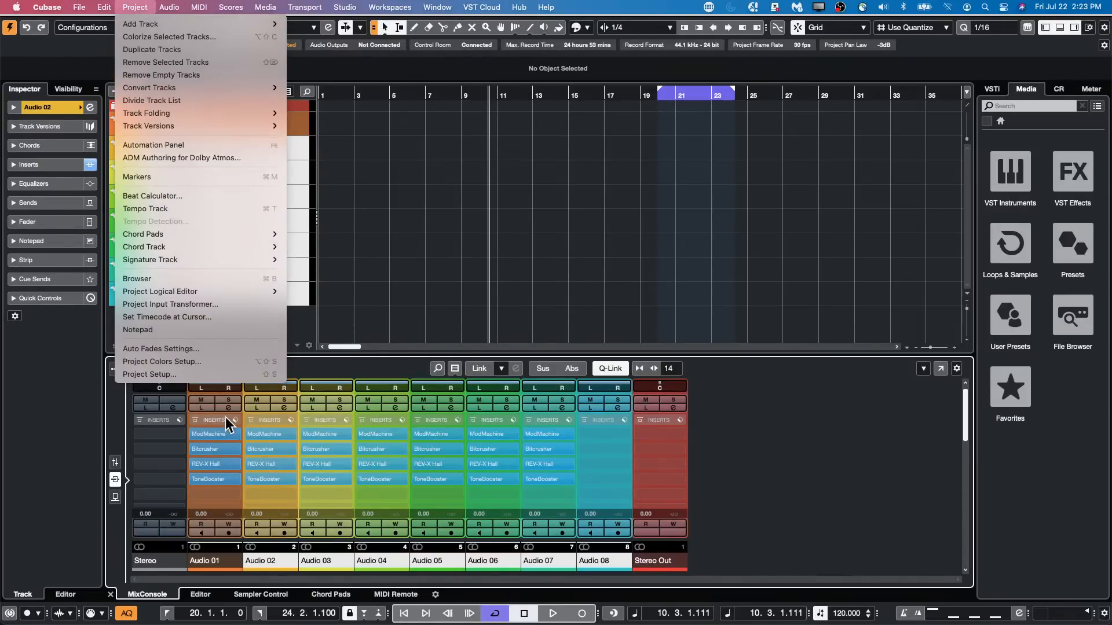
{"action": "mouse_move", "coordinate": [200, 290]}
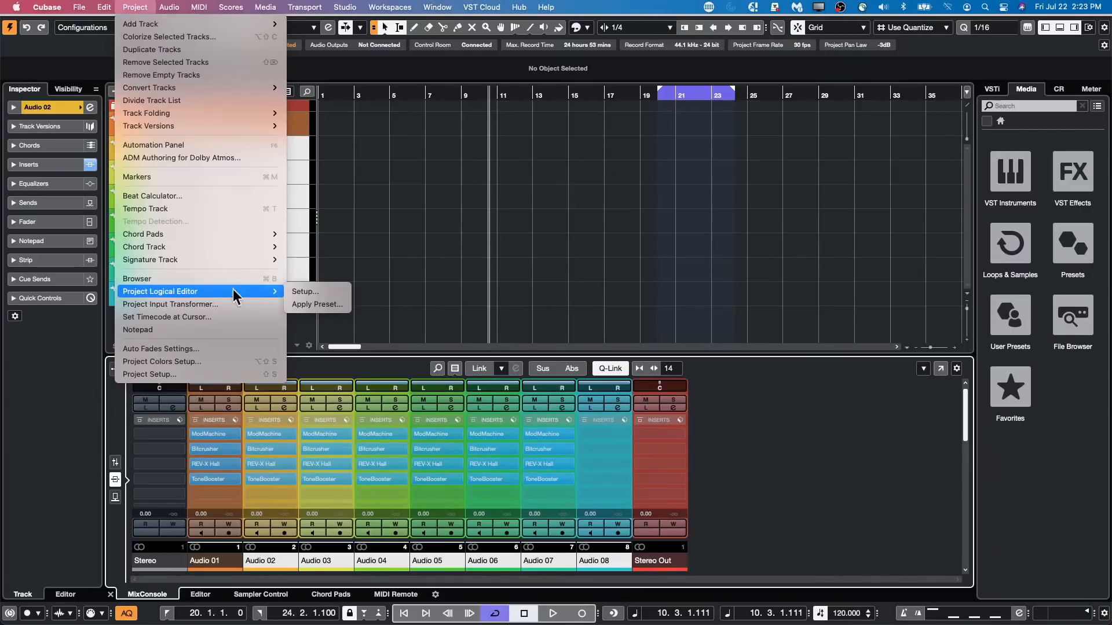
{"action": "left_click", "coordinate": [304, 291]}
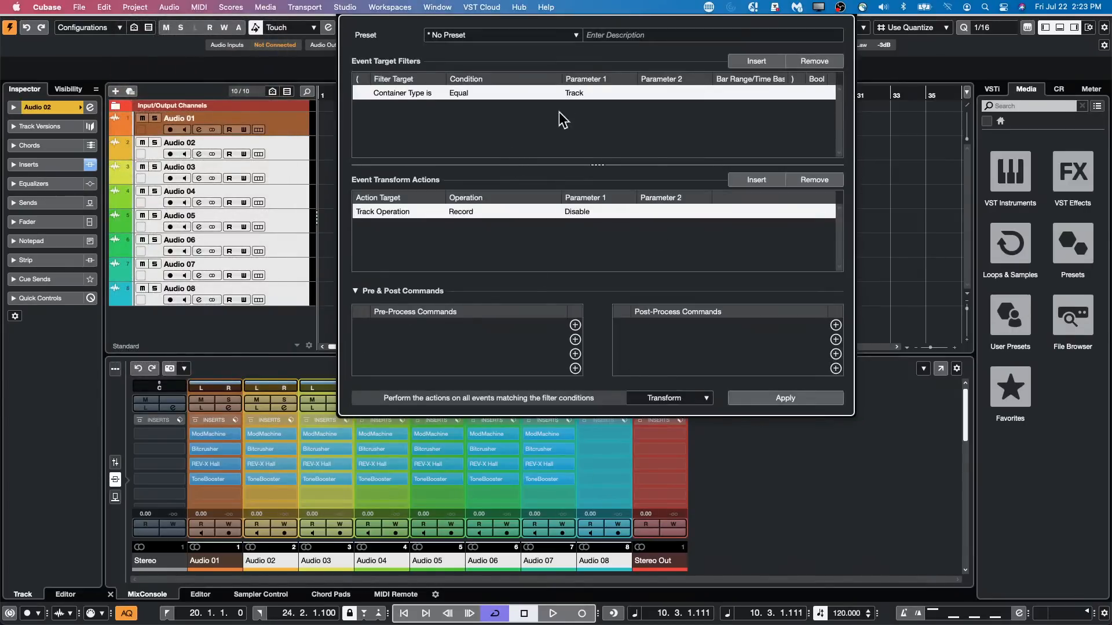
{"action": "left_click", "coordinate": [573, 92]}
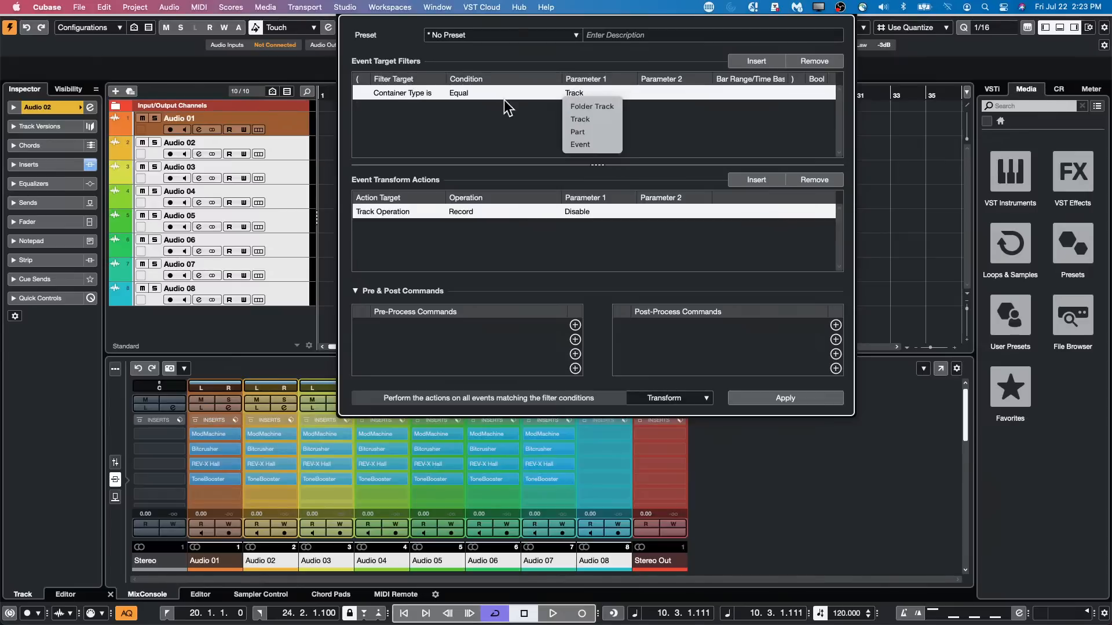
{"action": "left_click", "coordinate": [490, 93]}
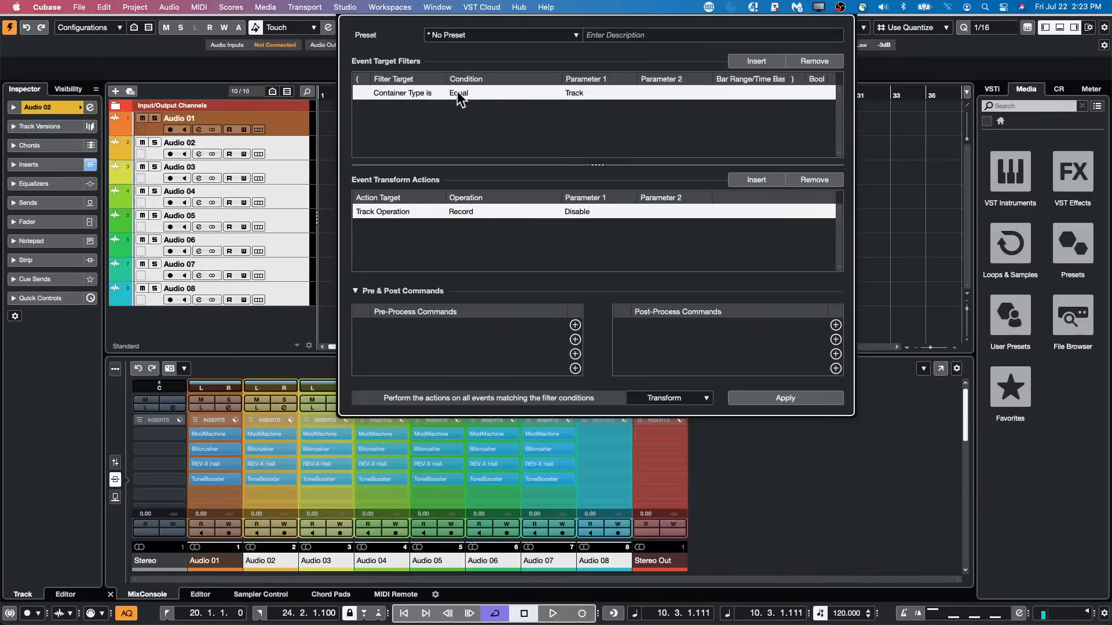
Set the event target filter to Media Type is Equal Effect.
{"action": "left_click", "coordinate": [405, 88]}
{"action": "left_click", "coordinate": [412, 103]}
{"action": "left_click", "coordinate": [586, 92]}
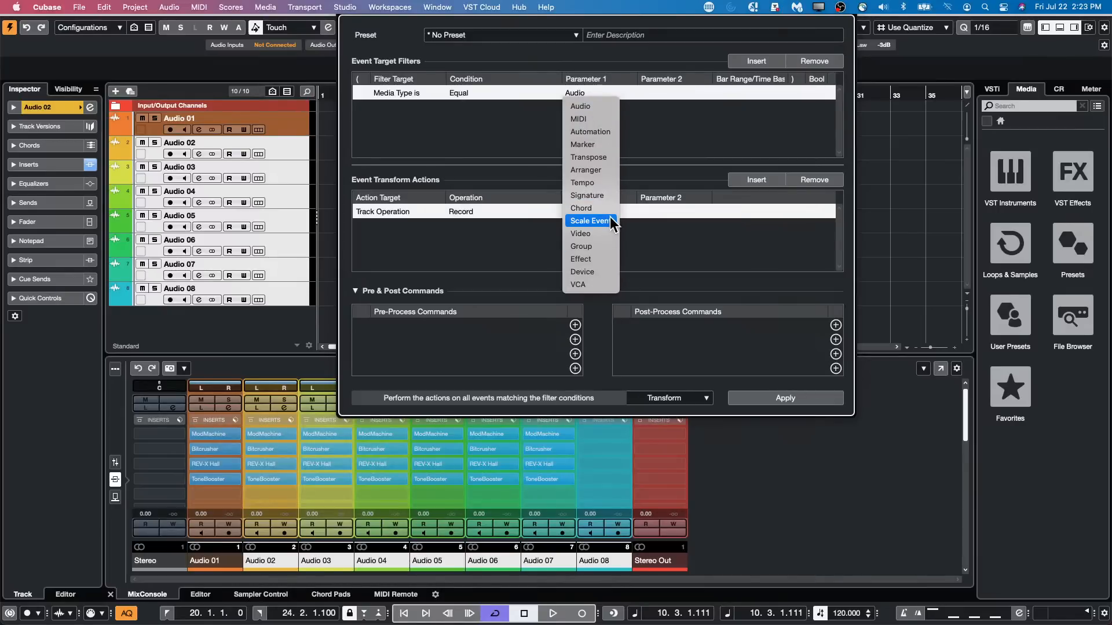
{"action": "left_click", "coordinate": [596, 258]}
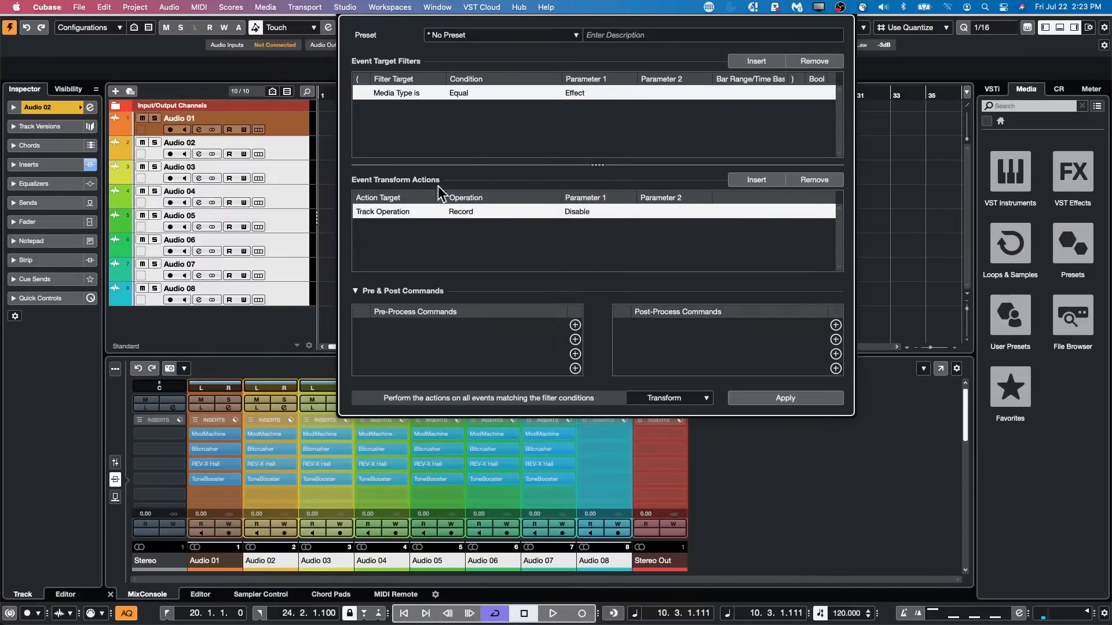
Set the transform action to Track Operation, Record, Enable and examine the other operations available for it.
{"action": "left_click", "coordinate": [397, 212]}
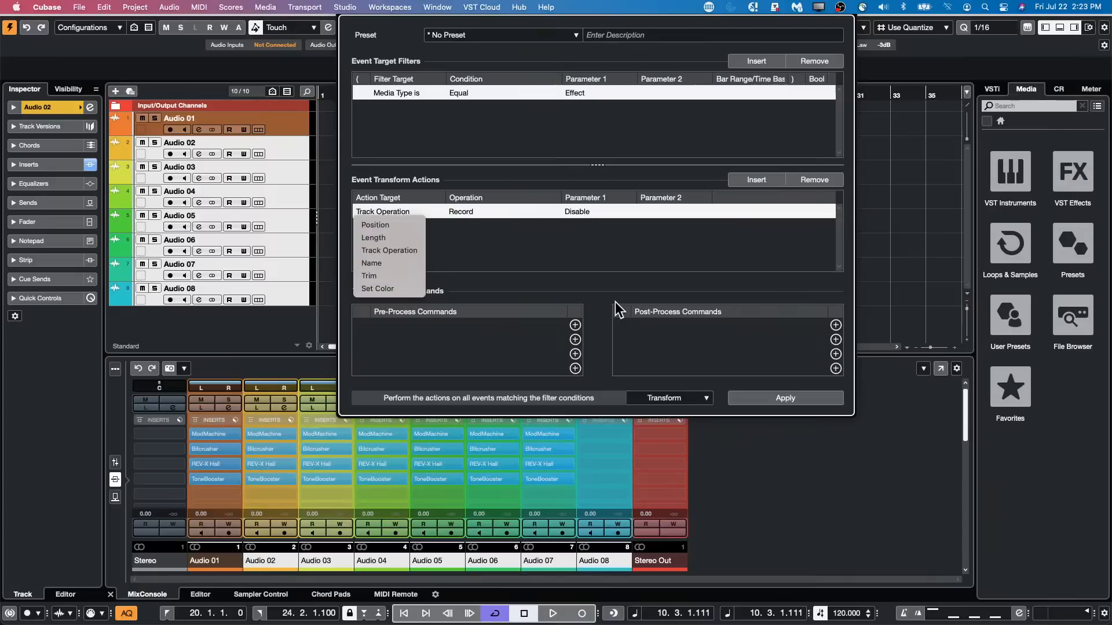
{"action": "left_click", "coordinate": [414, 251]}
{"action": "left_click", "coordinate": [464, 212]}
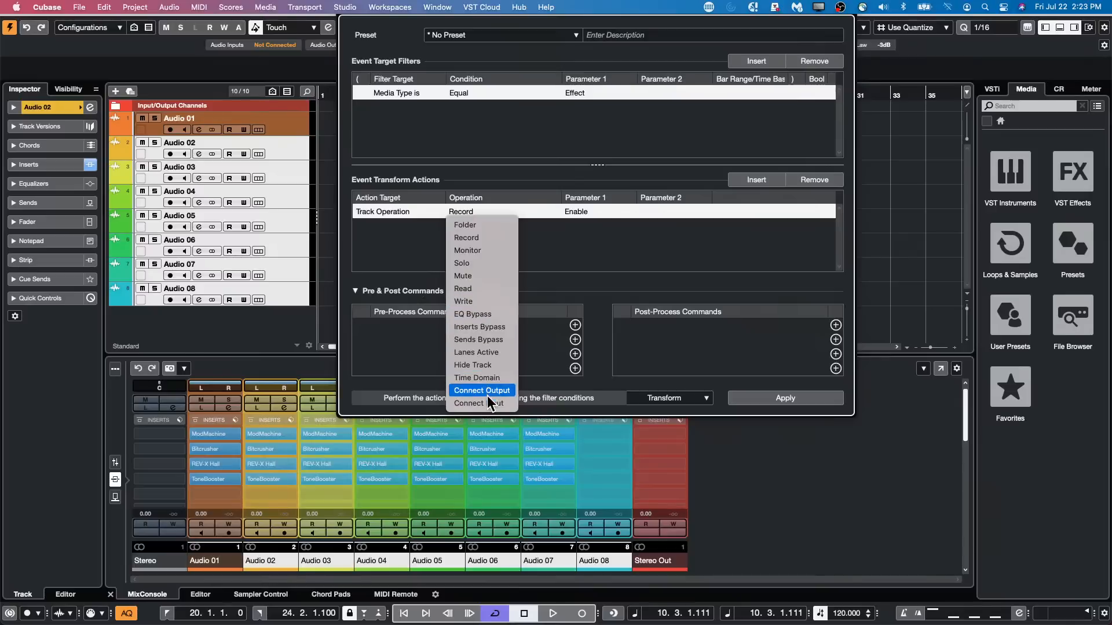
{"action": "left_click", "coordinate": [551, 232]}
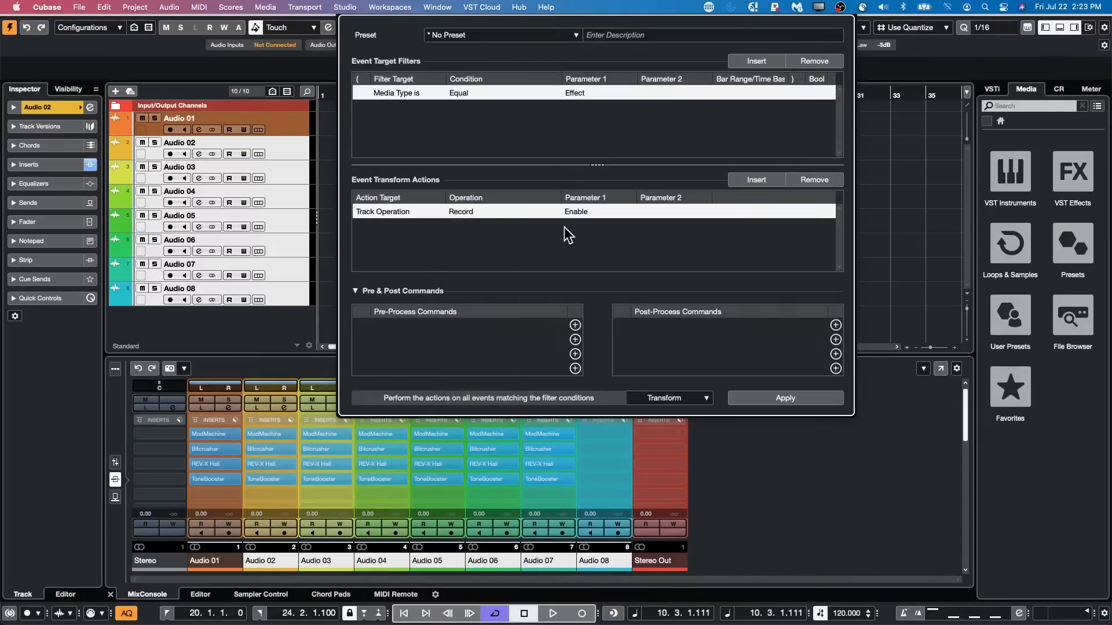
{"action": "left_click", "coordinate": [485, 212]}
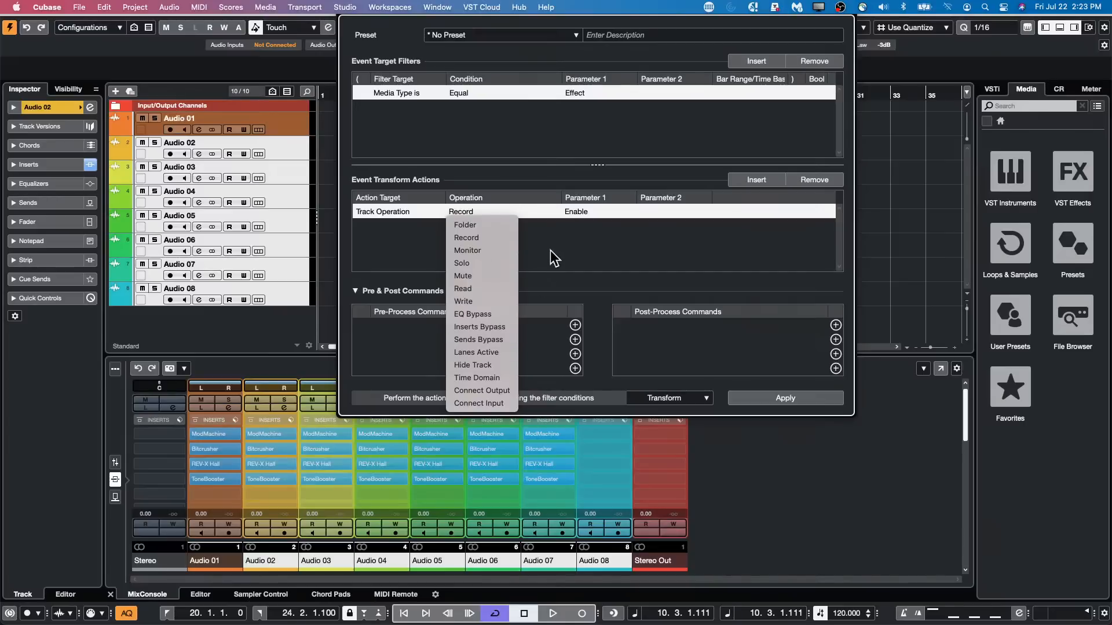
{"action": "left_click", "coordinate": [577, 216]}
{"action": "left_click", "coordinate": [513, 255]}
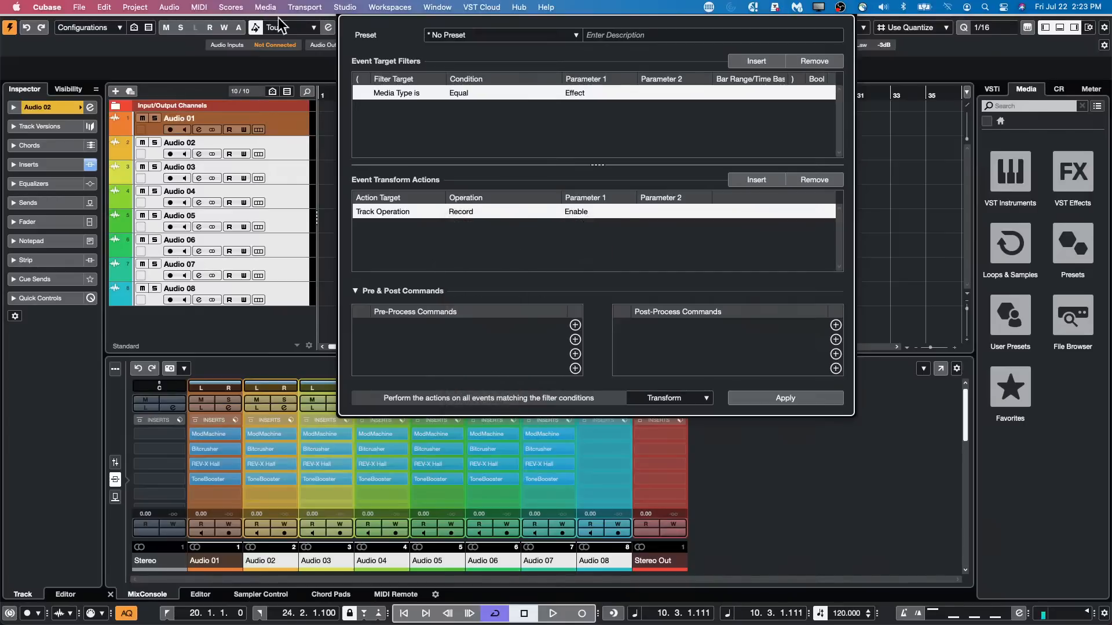
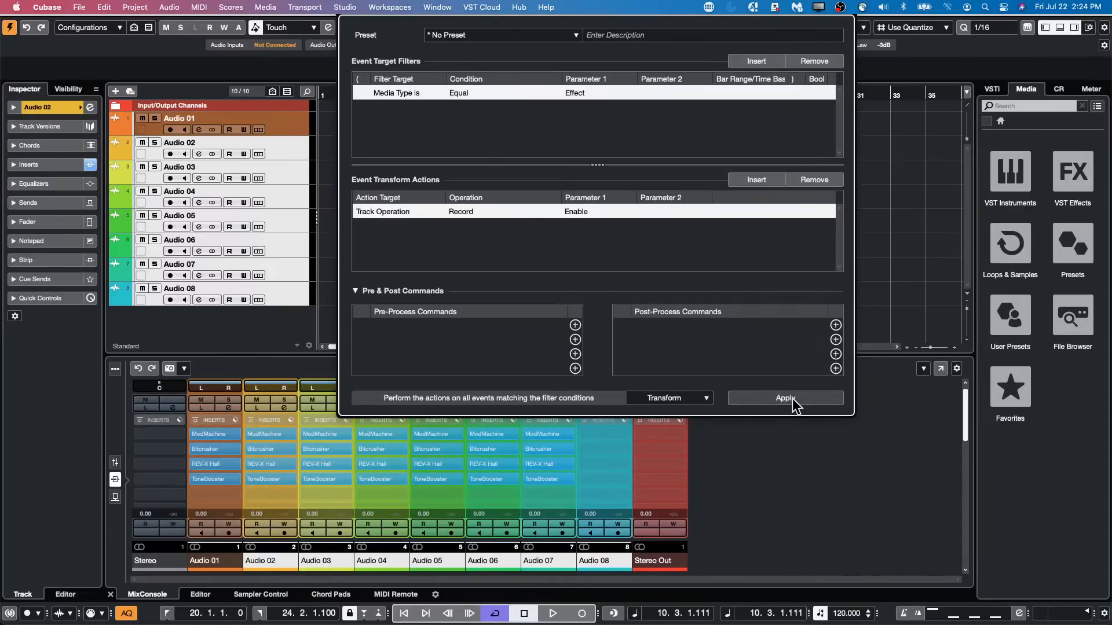
{"action": "left_click", "coordinate": [345, 8]}
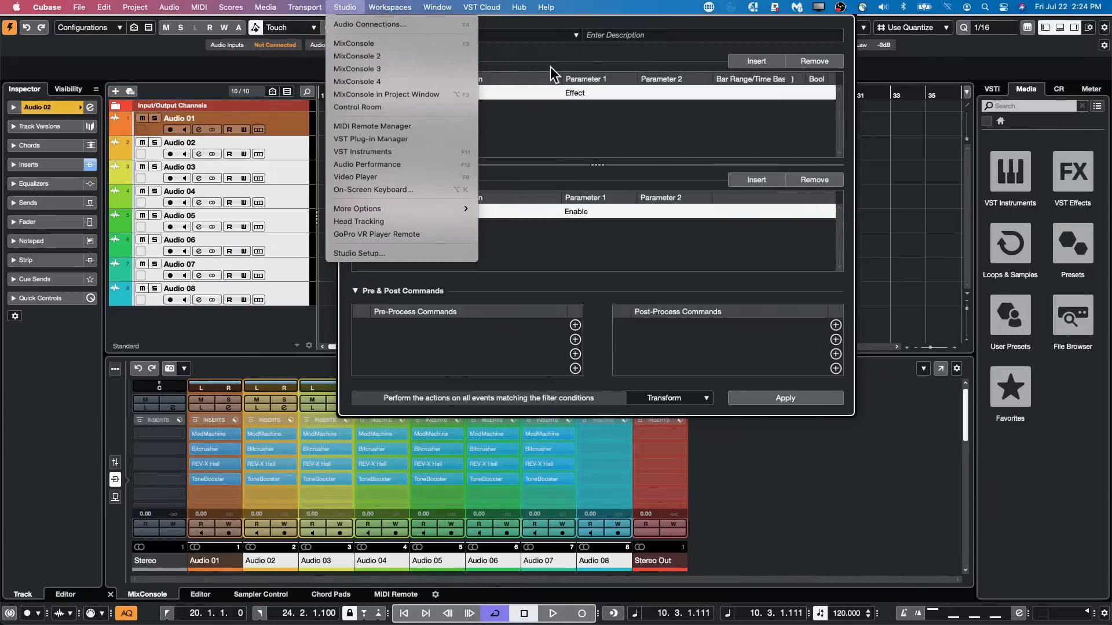
{"action": "left_click", "coordinate": [570, 70]}
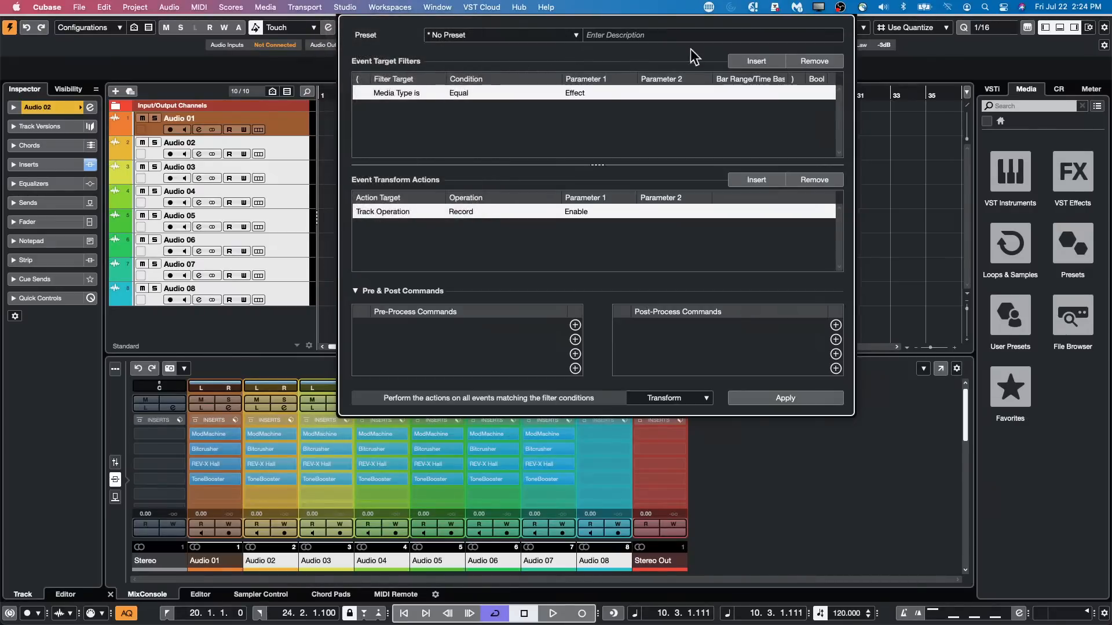
{"action": "left_click", "coordinate": [439, 8]}
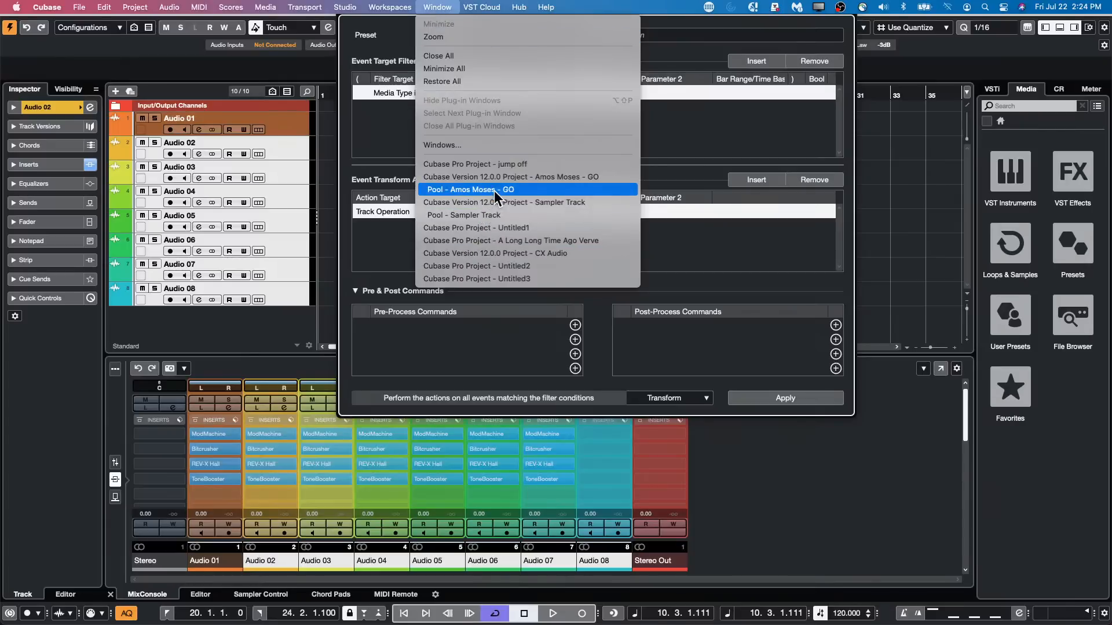
Create a new empty project in the July 19 2022 folder.
{"action": "left_click", "coordinate": [80, 7]}
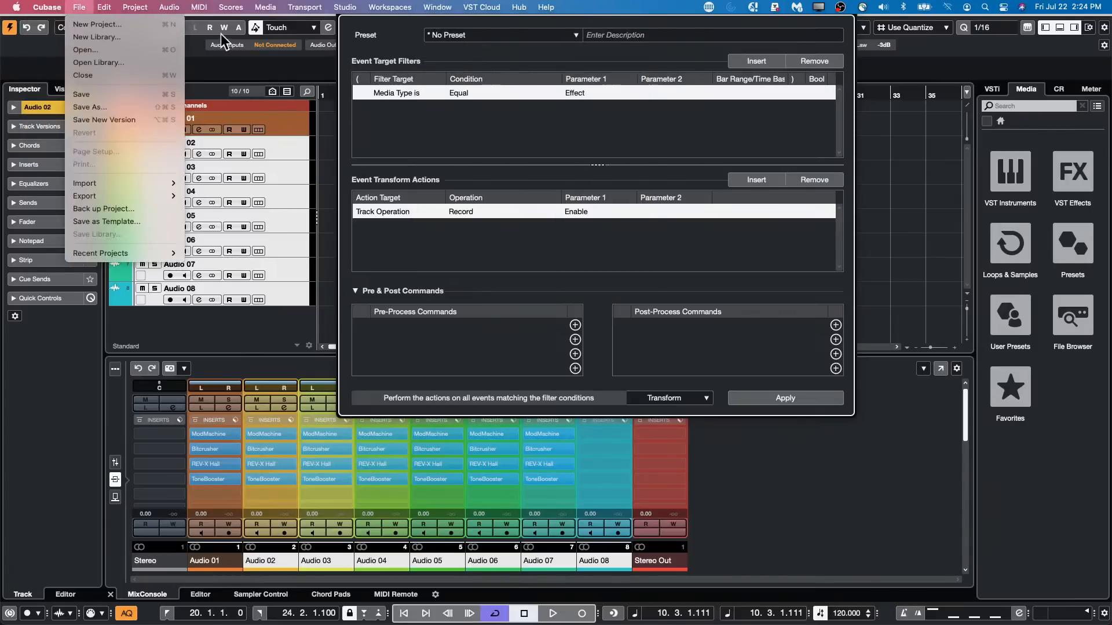
{"action": "left_click", "coordinate": [84, 20]}
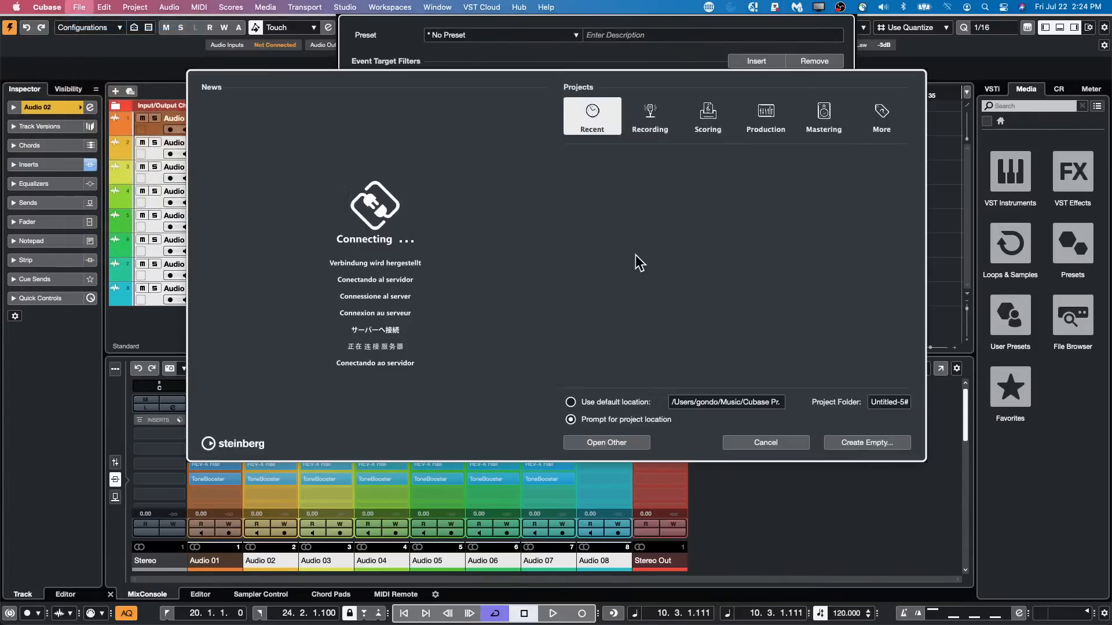
{"action": "left_click", "coordinate": [866, 440]}
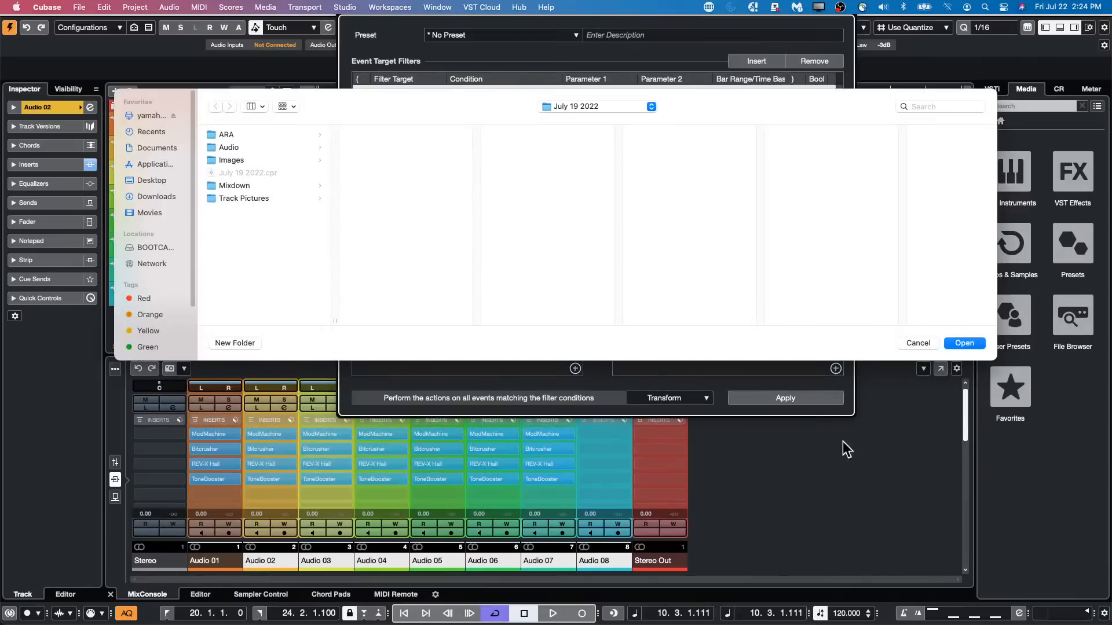
{"action": "left_click", "coordinate": [963, 343]}
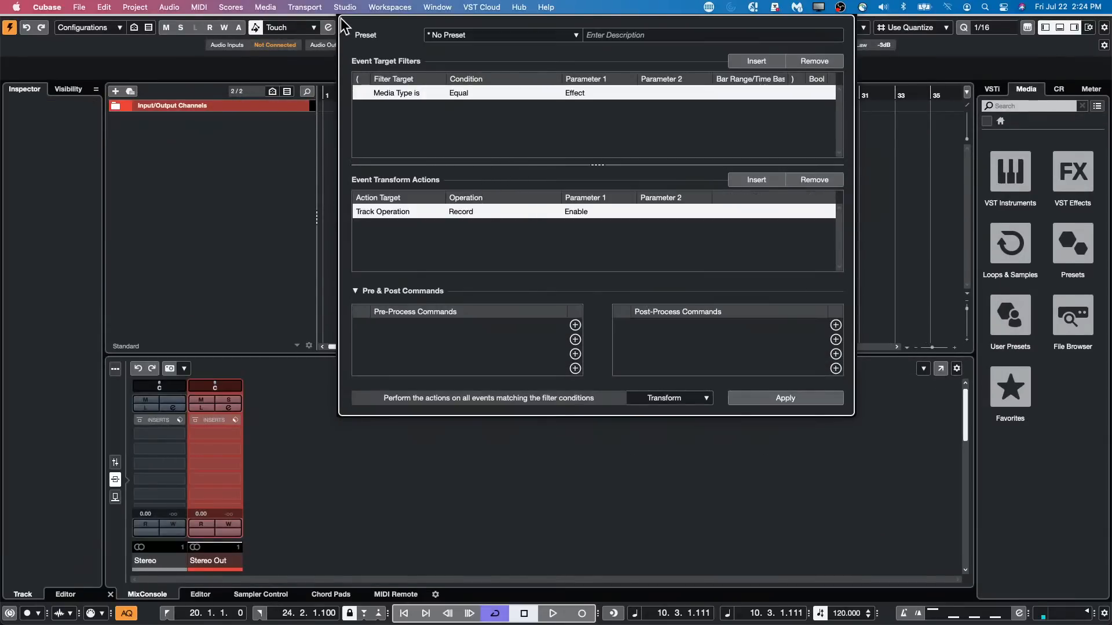
Collapse the Pre & Post Commands section of the Project Logical Editor.
{"action": "left_click", "coordinate": [345, 7]}
{"action": "left_click", "coordinate": [908, 135]}
{"action": "left_click", "coordinate": [16, 7]}
{"action": "left_click", "coordinate": [473, 349]}
{"action": "left_click", "coordinate": [354, 290]}
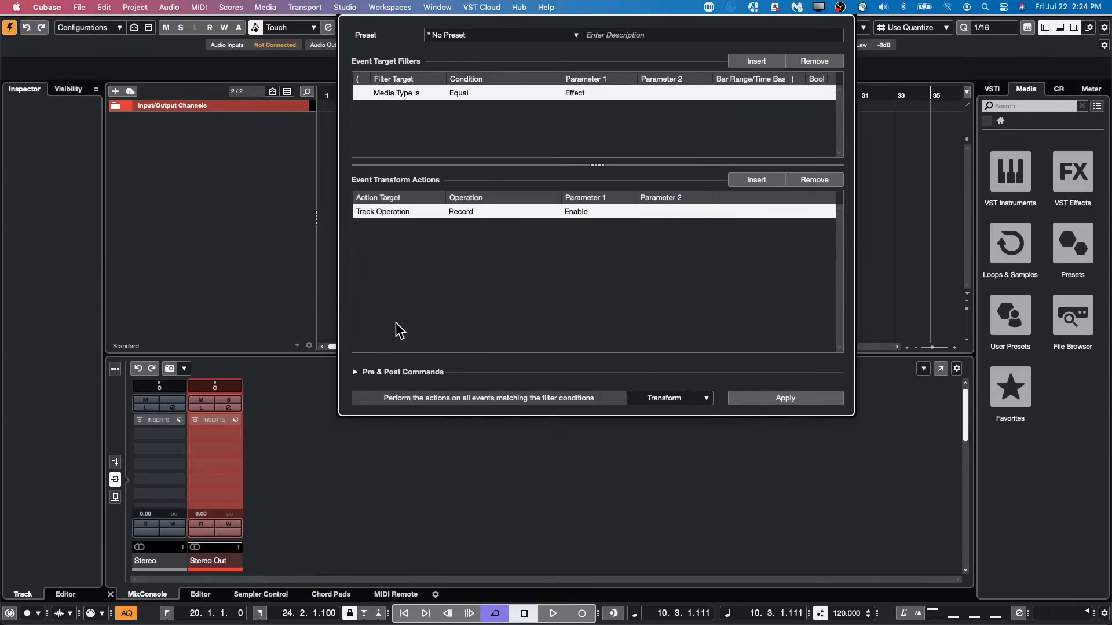
{"action": "left_click", "coordinate": [346, 7]}
{"action": "left_click", "coordinate": [590, 26]}
{"action": "left_click", "coordinate": [500, 9]}
{"action": "left_click", "coordinate": [731, 404]}
{"action": "left_click", "coordinate": [923, 165]}
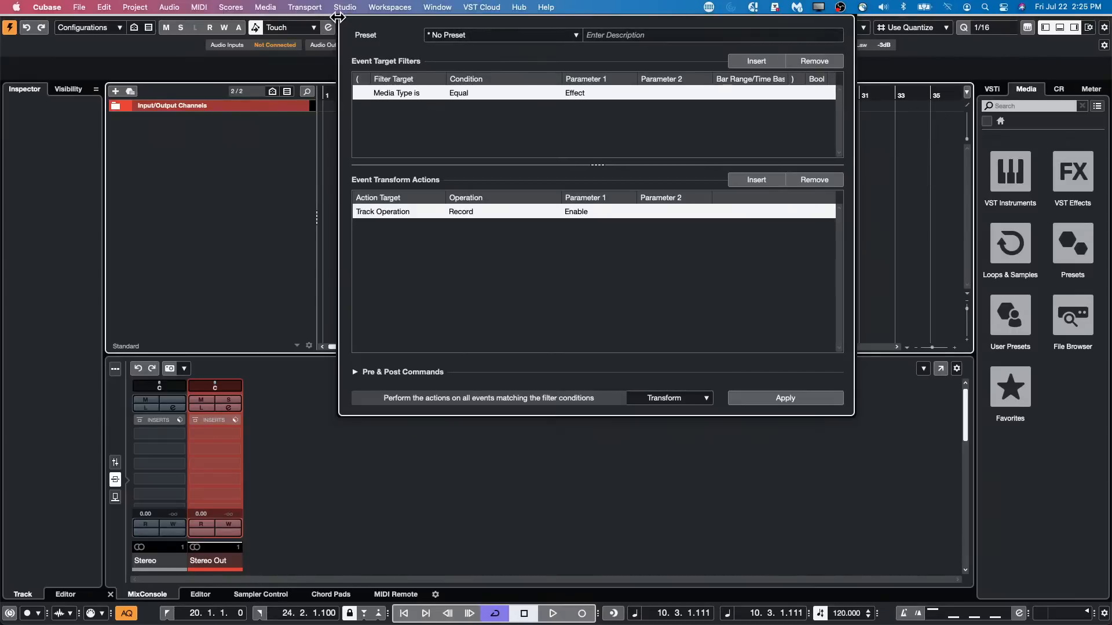
Minimize all open project windows.
{"action": "left_click", "coordinate": [168, 7]}
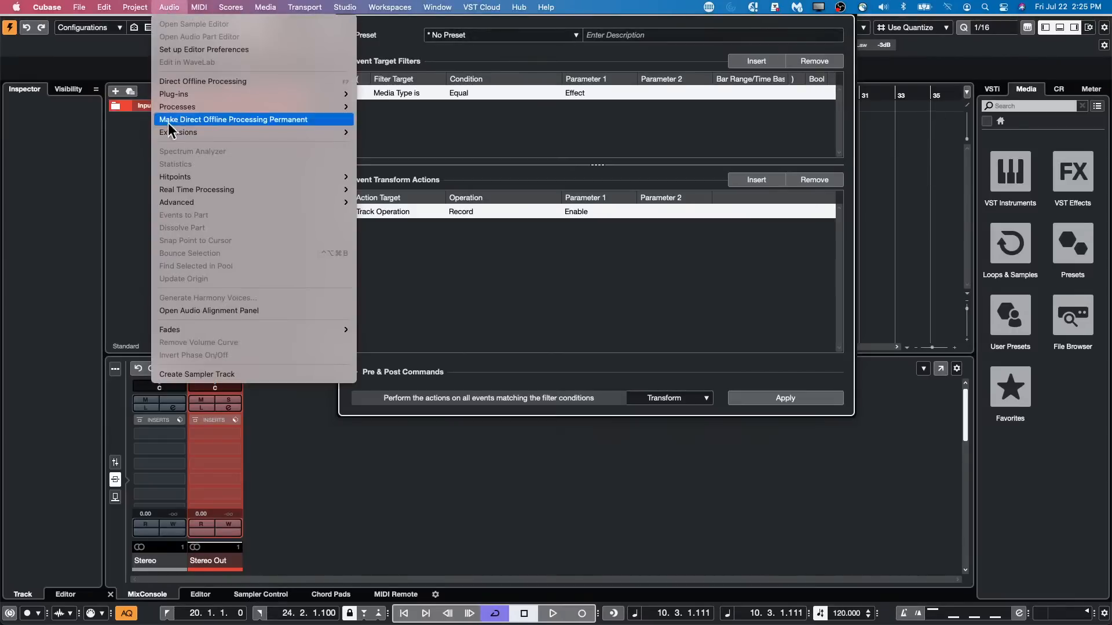
{"action": "mouse_move", "coordinate": [428, 7]}
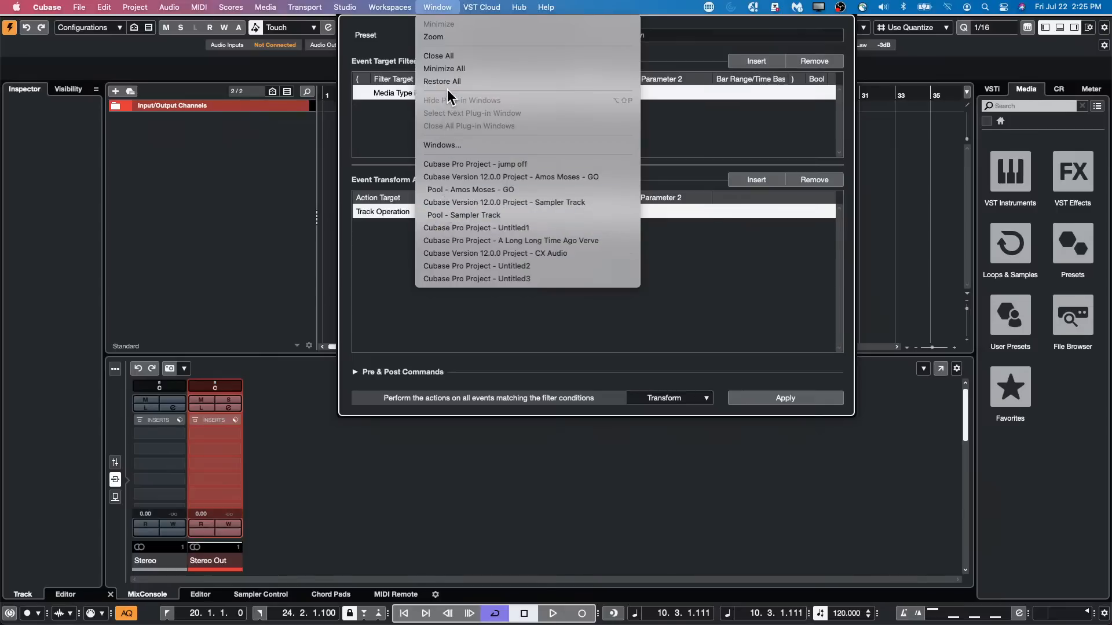
{"action": "left_click", "coordinate": [447, 69]}
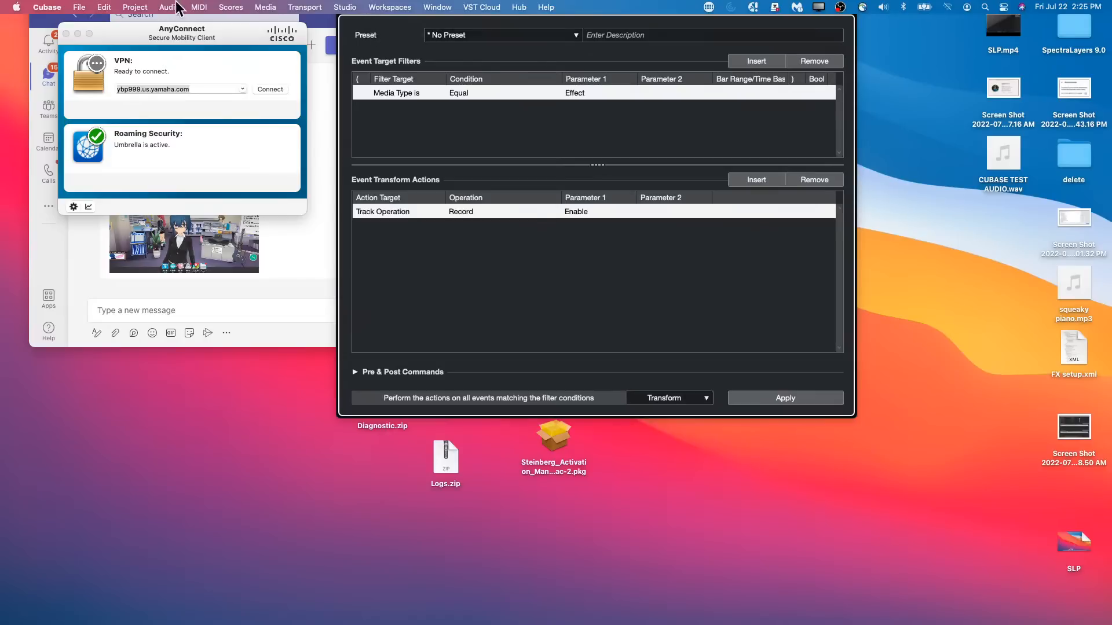
Open the recent project jump off.cpr.
{"action": "left_click", "coordinate": [77, 7]}
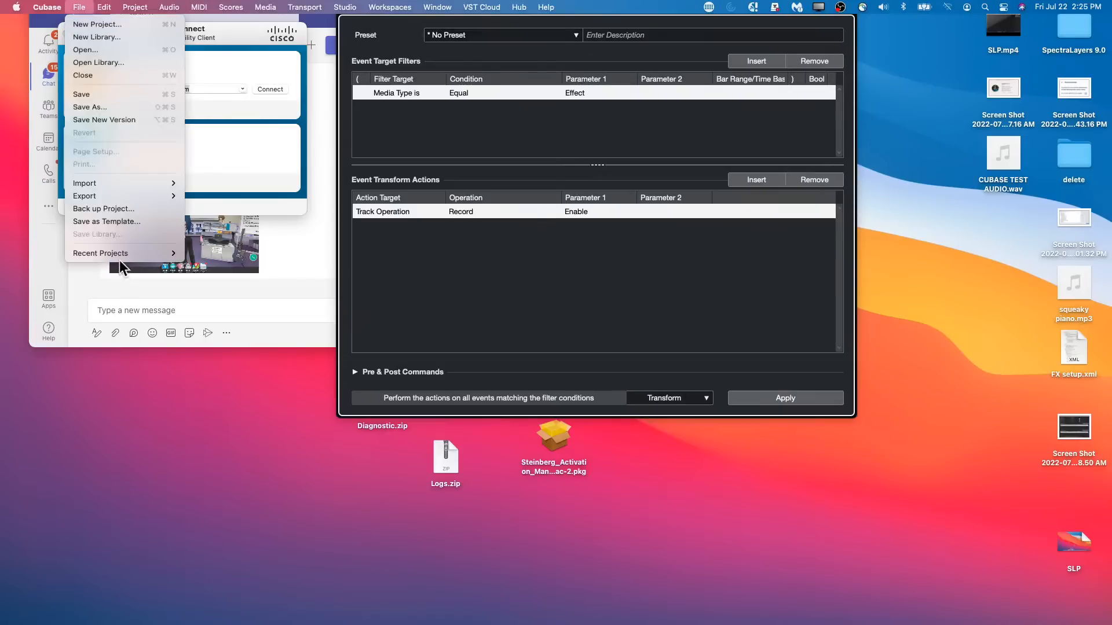
{"action": "mouse_move", "coordinate": [120, 252]}
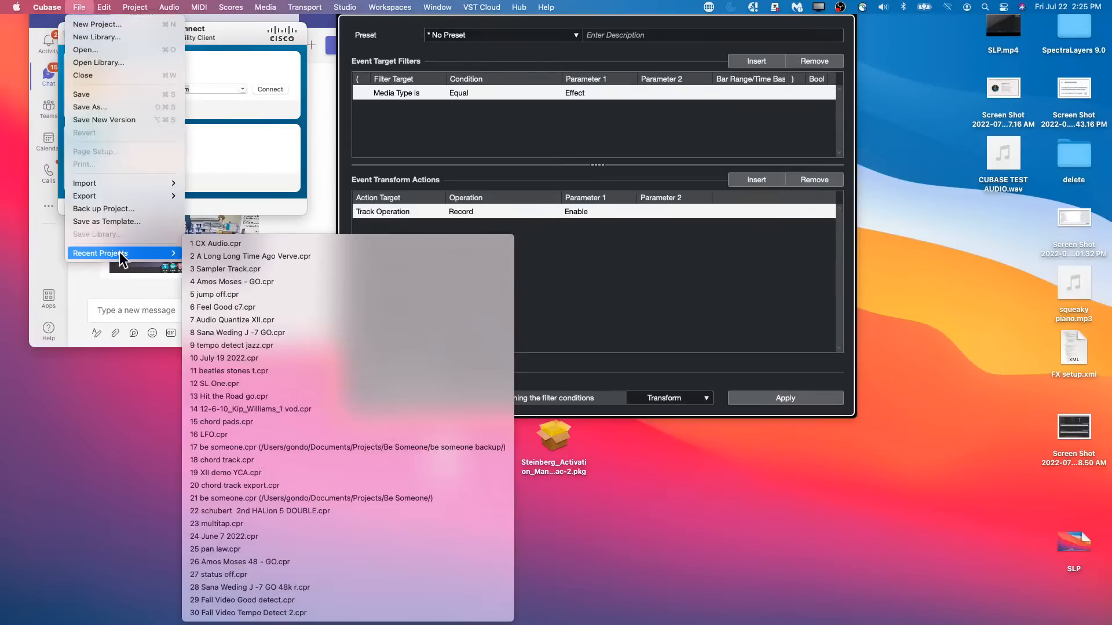
{"action": "left_click", "coordinate": [297, 291]}
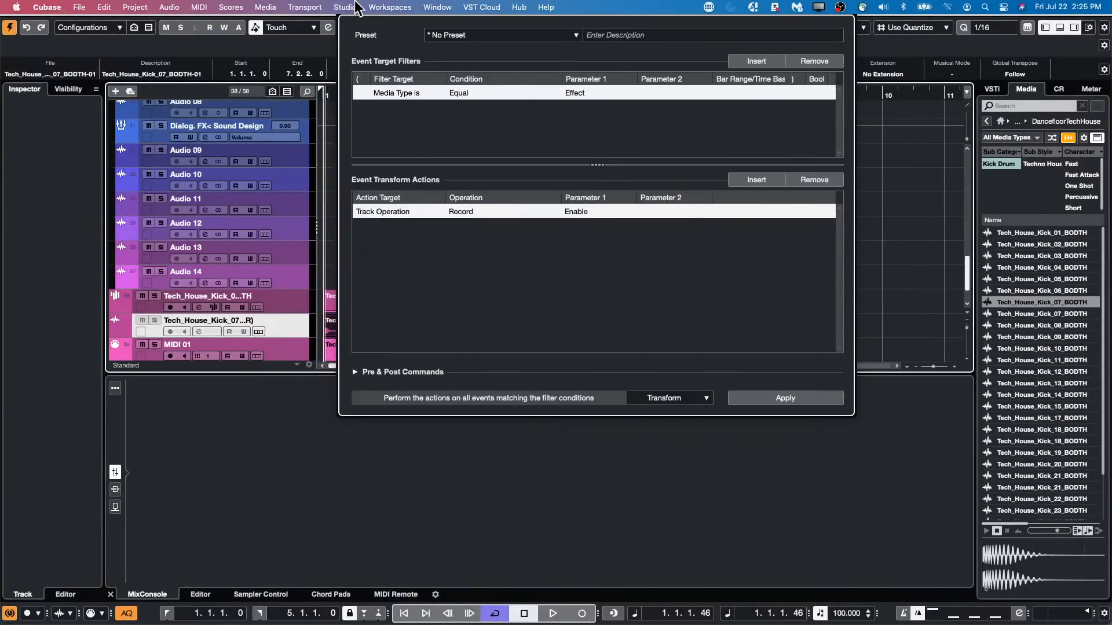
Open the Colorize palette, clear the event selection so it targets the selected track, and return to the Project Logical Editor.
{"action": "left_click", "coordinate": [135, 7]}
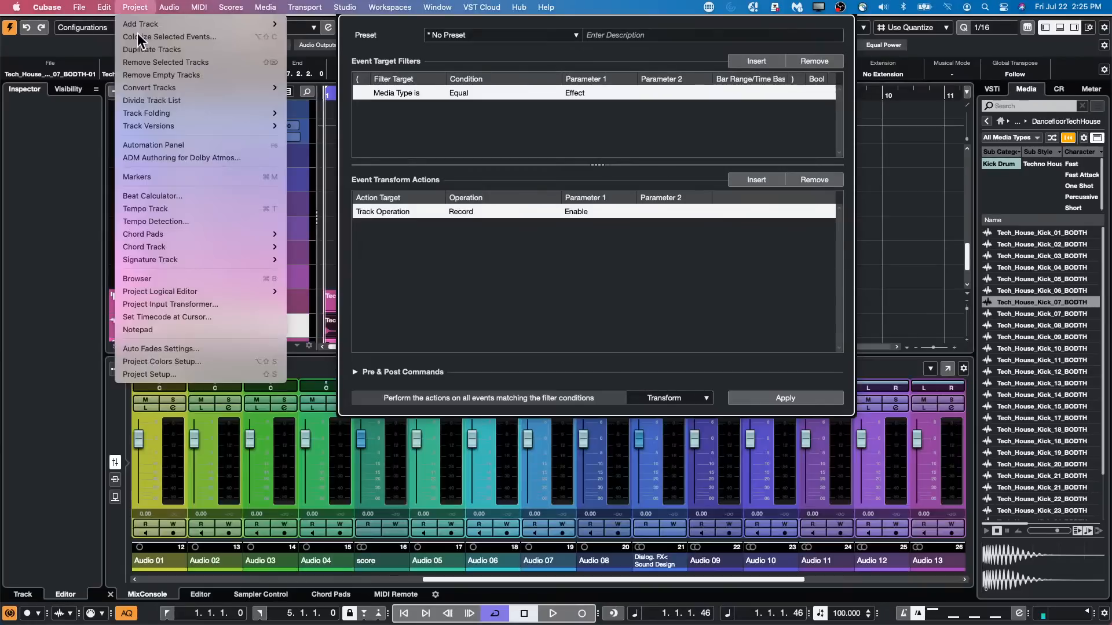
{"action": "left_click", "coordinate": [139, 36]}
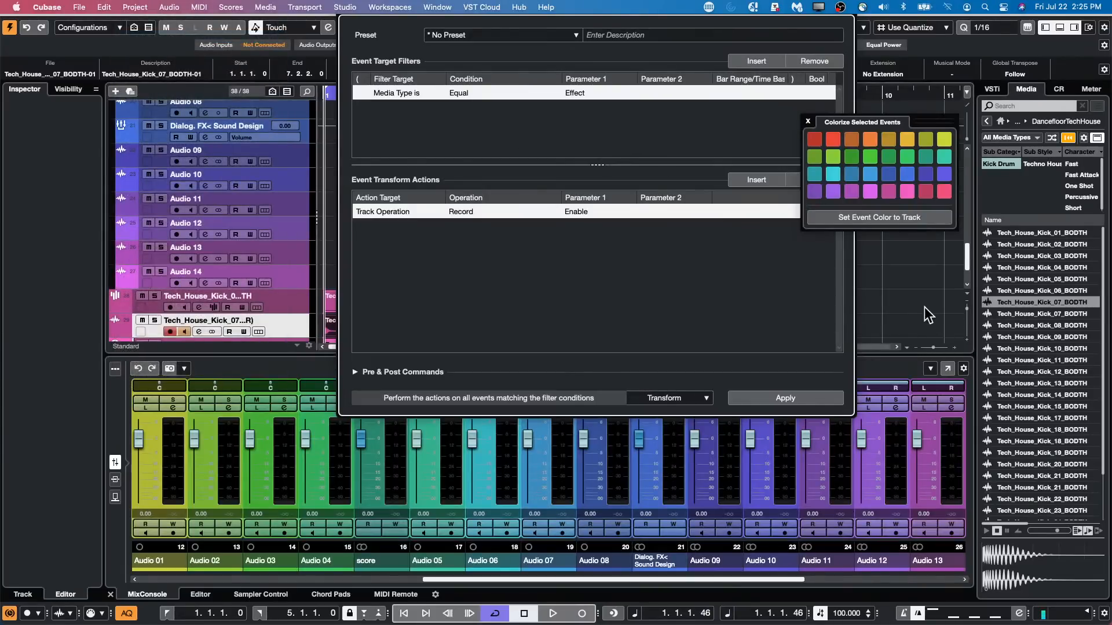
{"action": "left_click", "coordinate": [926, 314]}
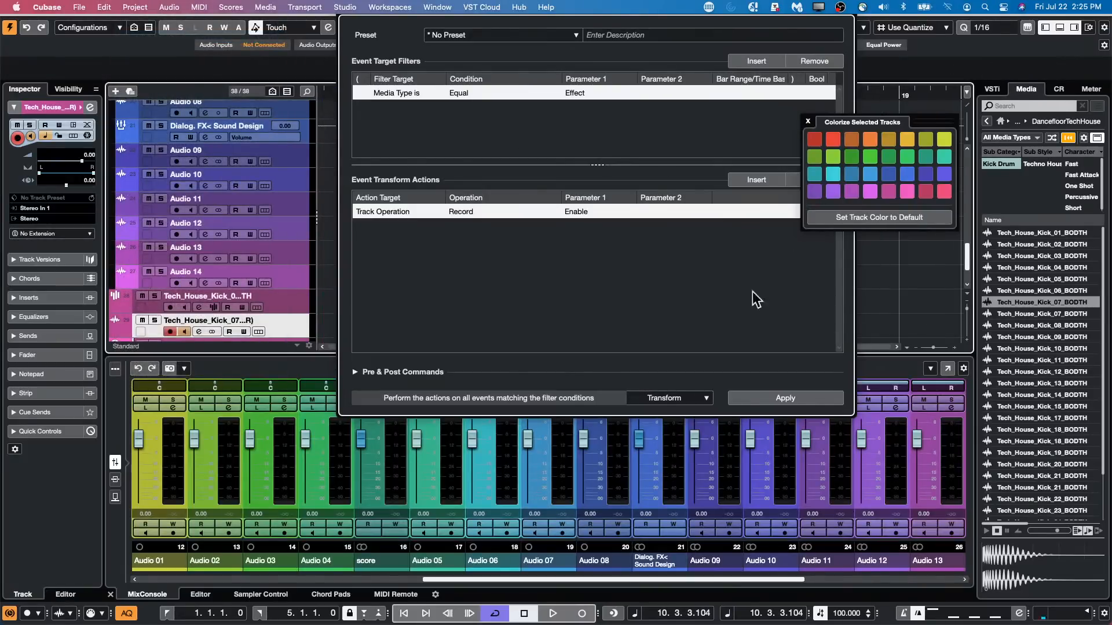
{"action": "left_click", "coordinate": [770, 398]}
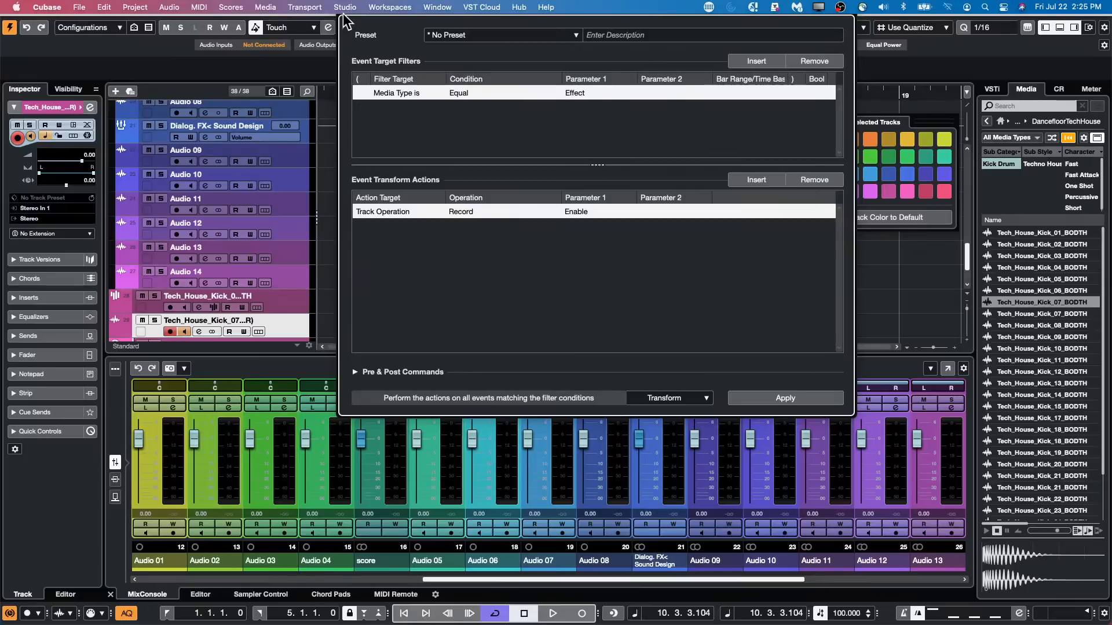
Switch briefly to System Preferences and back to Cubase, and close the Project Logical Editor.
{"action": "left_click", "coordinate": [16, 7]}
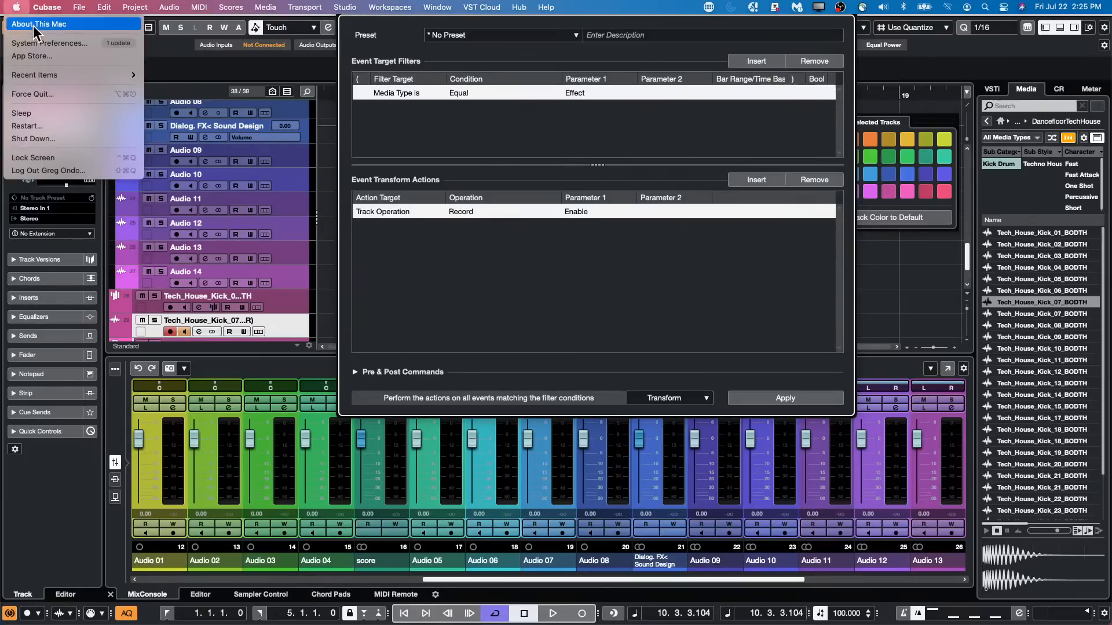
{"action": "mouse_move", "coordinate": [47, 7]}
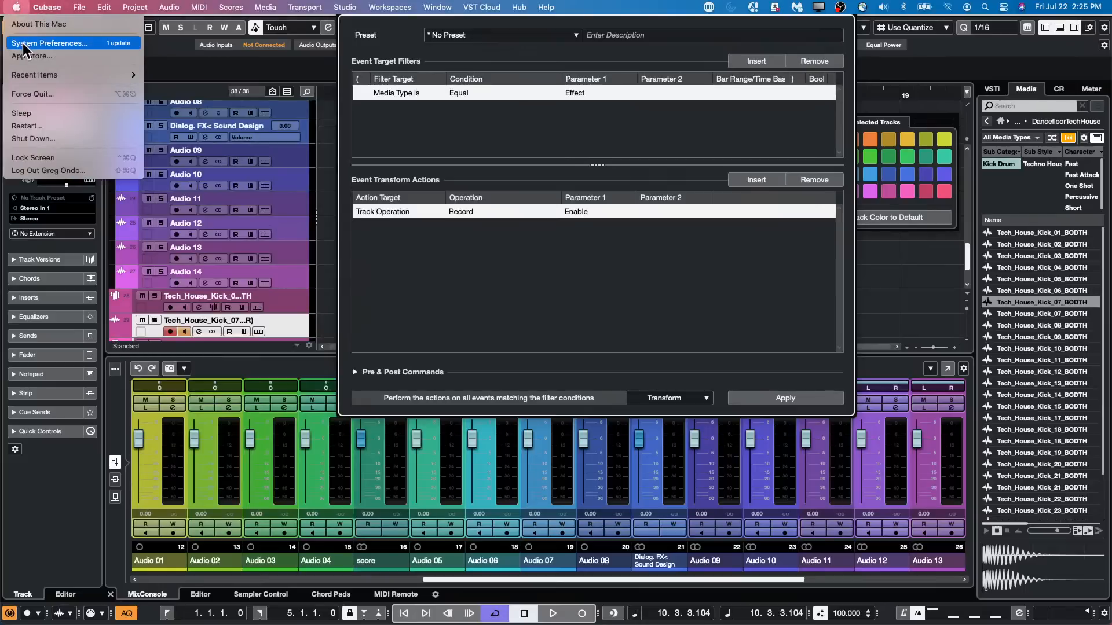
{"action": "left_click", "coordinate": [23, 44]}
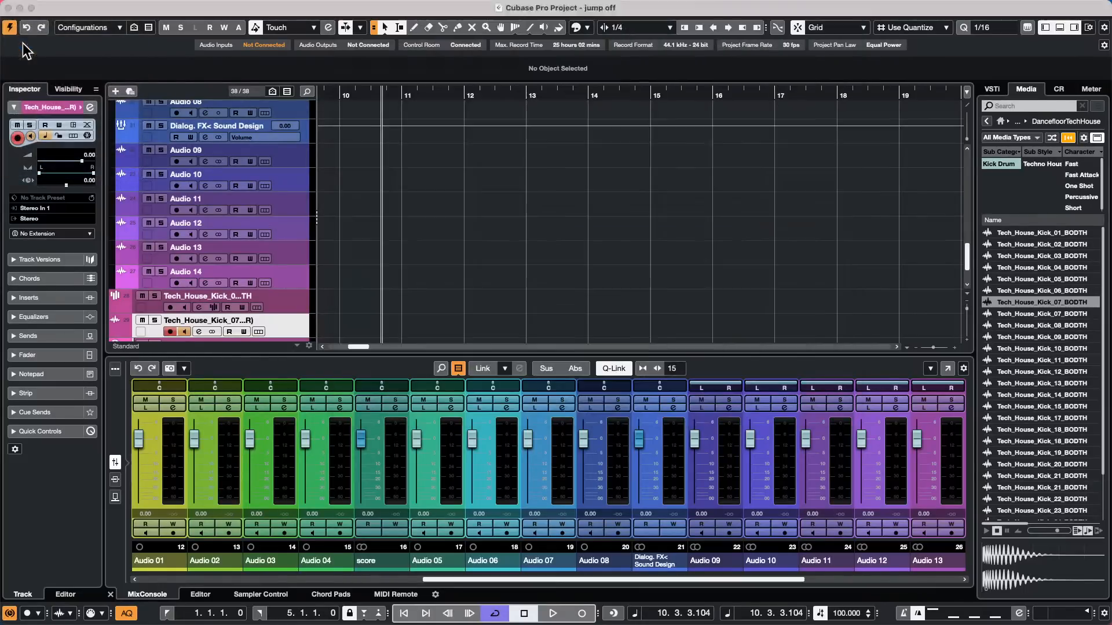
{"action": "left_click", "coordinate": [482, 199]}
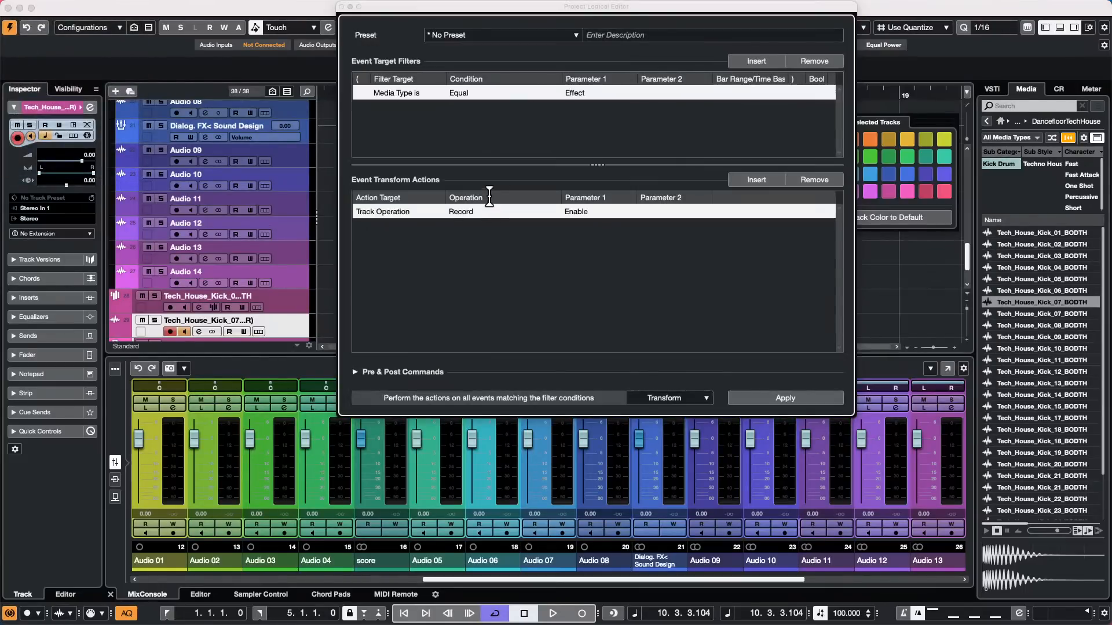
{"action": "left_click", "coordinate": [341, 7]}
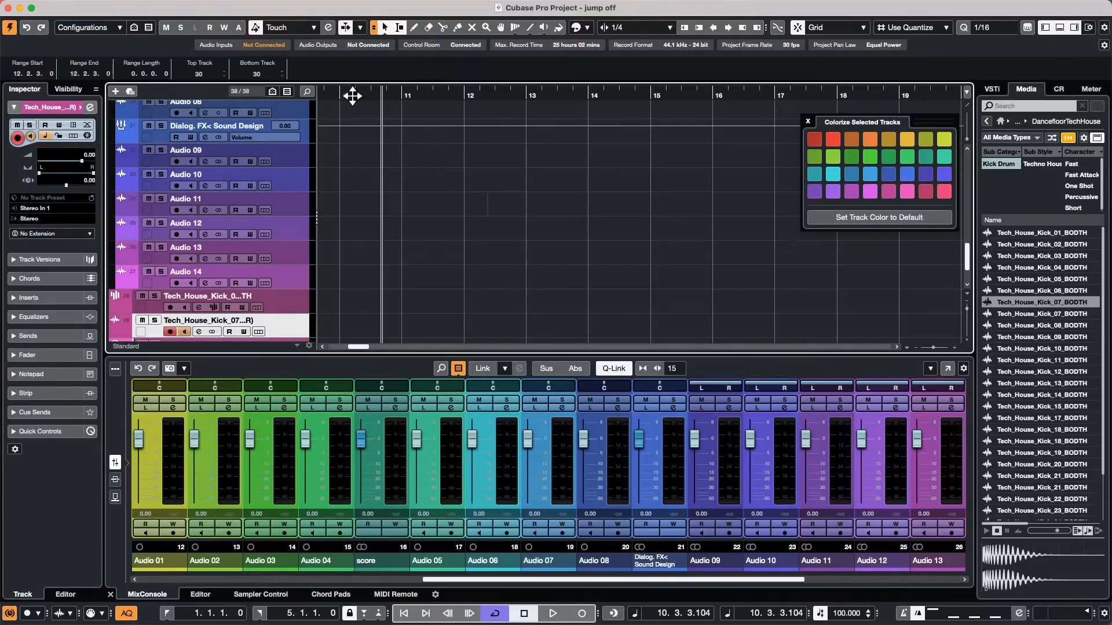
Return the cursor to the project start and zoom the timeline out around the lowest tracks in the list.
{"action": "key", "text": "Home"}
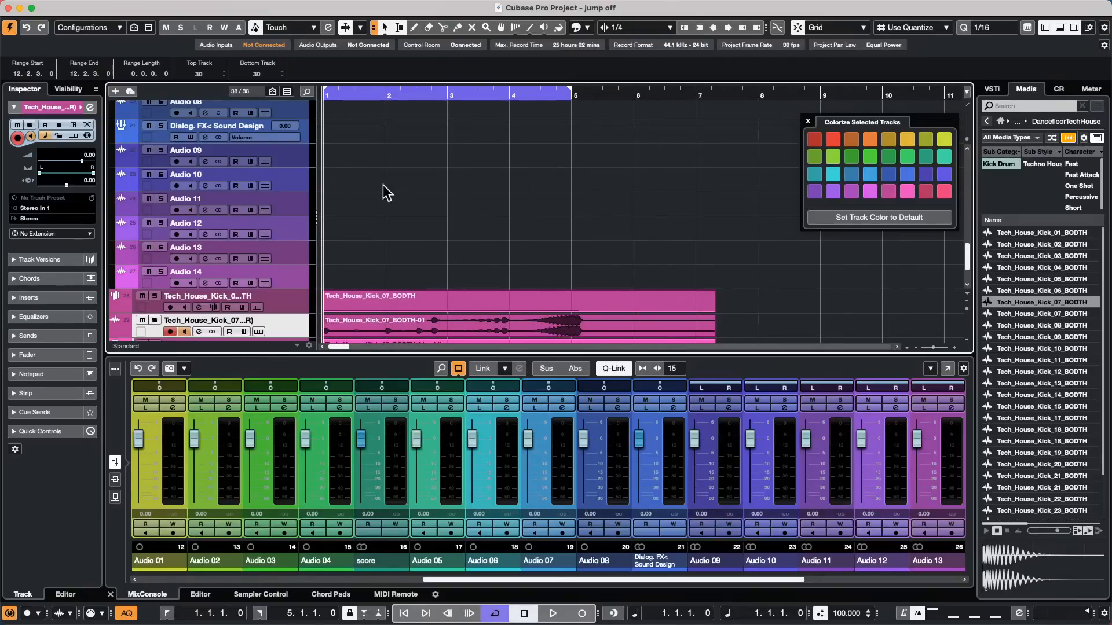
{"action": "scroll", "coordinate": [383, 188], "scroll_direction": "down", "scroll_amount": 3}
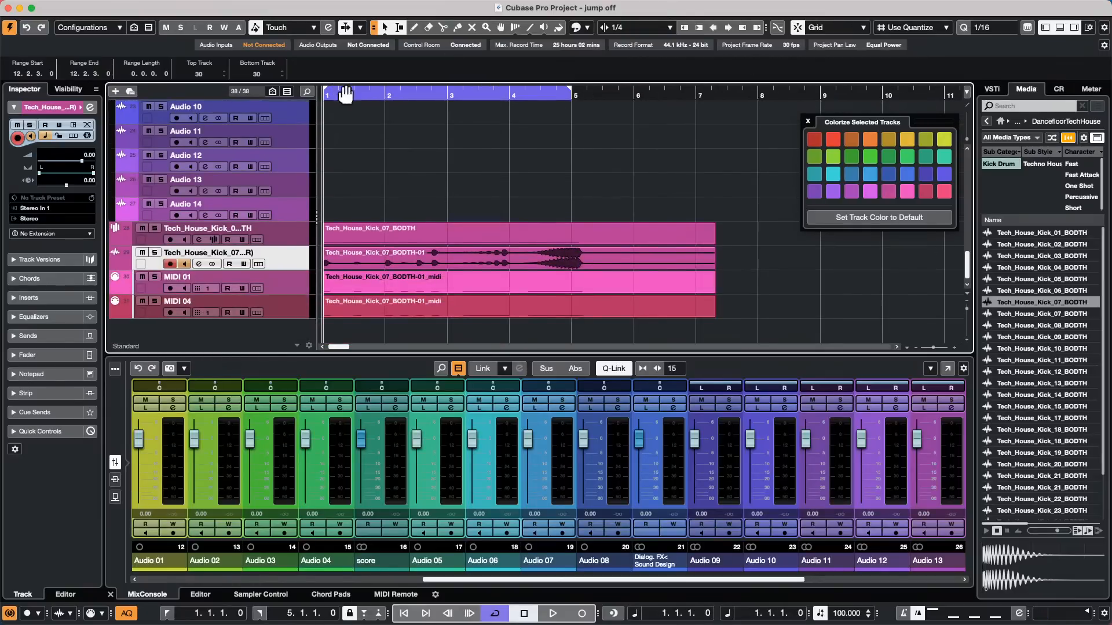
{"action": "left_click_drag", "start_coordinate": [346, 94], "coordinate": [361, 39]}
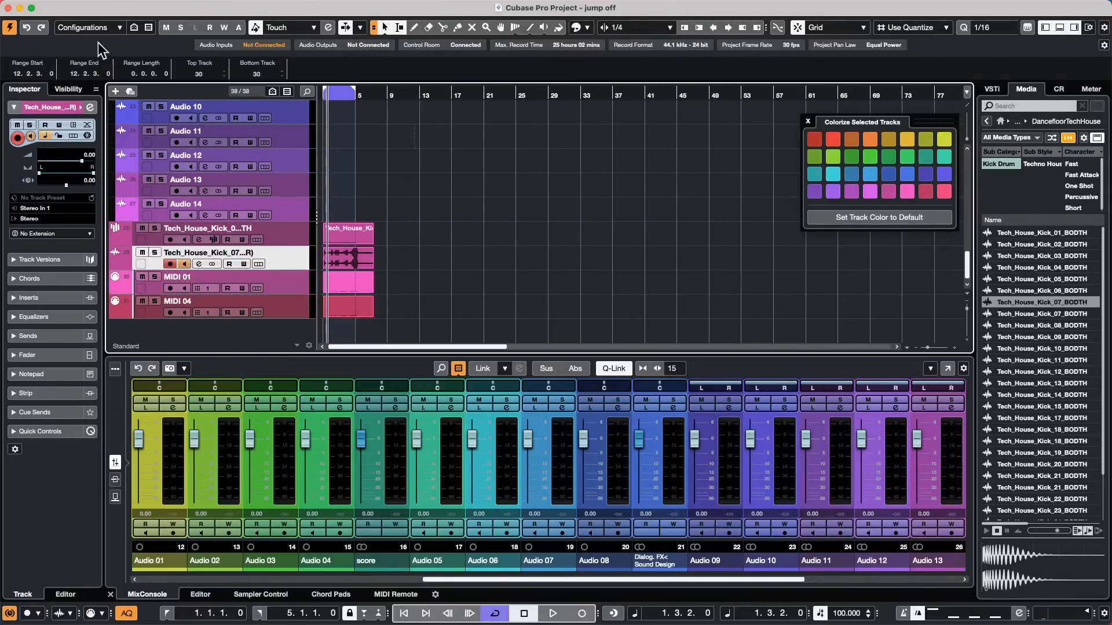
Select the Audio 11 track and solo it.
{"action": "left_click", "coordinate": [292, 139]}
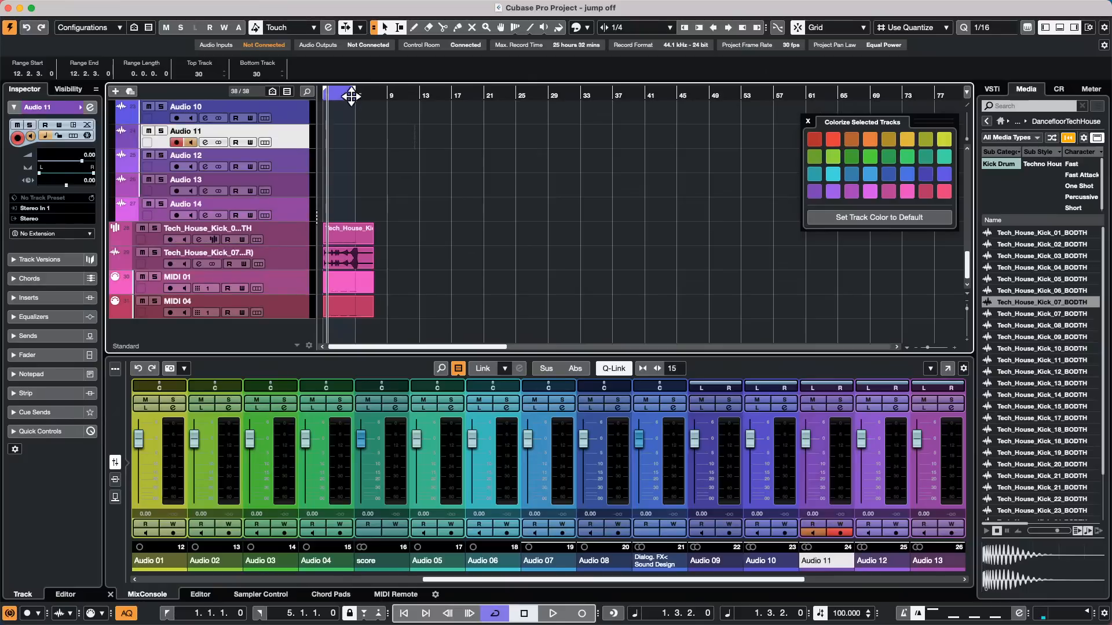
{"action": "left_click_drag", "start_coordinate": [351, 96], "coordinate": [174, 82]}
{"action": "left_click_drag", "start_coordinate": [339, 90], "coordinate": [246, 125]}
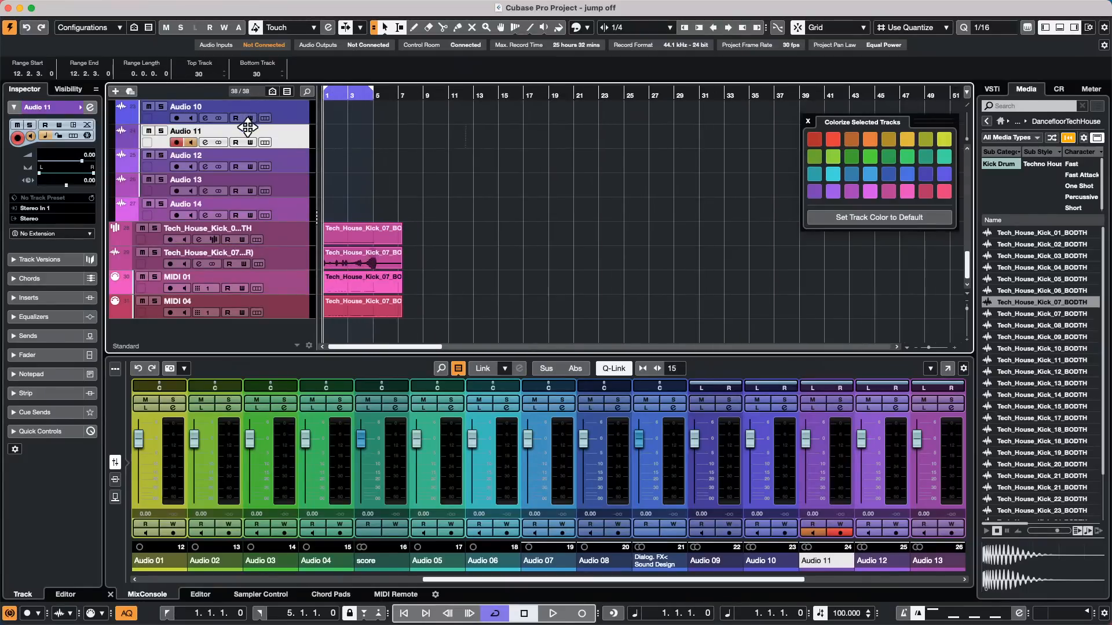
{"action": "left_click", "coordinate": [162, 131]}
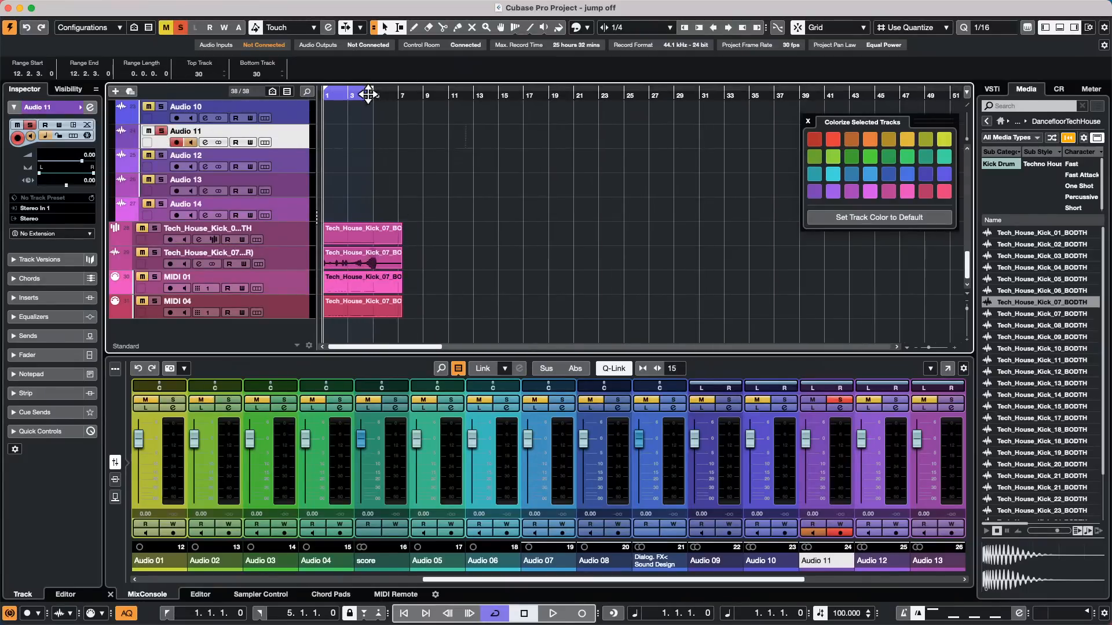
Shorten the cycle range so it spans bar 1 to bar 2, and turn cycle mode off.
{"action": "left_click_drag", "start_coordinate": [368, 94], "coordinate": [119, 139]}
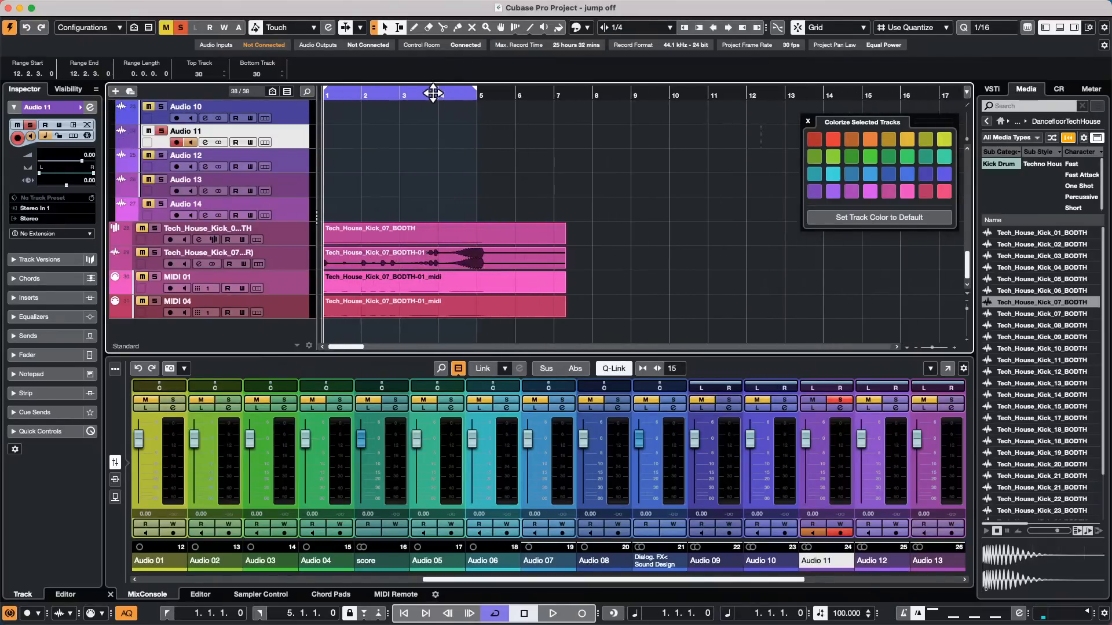
{"action": "left_click_drag", "start_coordinate": [477, 92], "coordinate": [358, 99]}
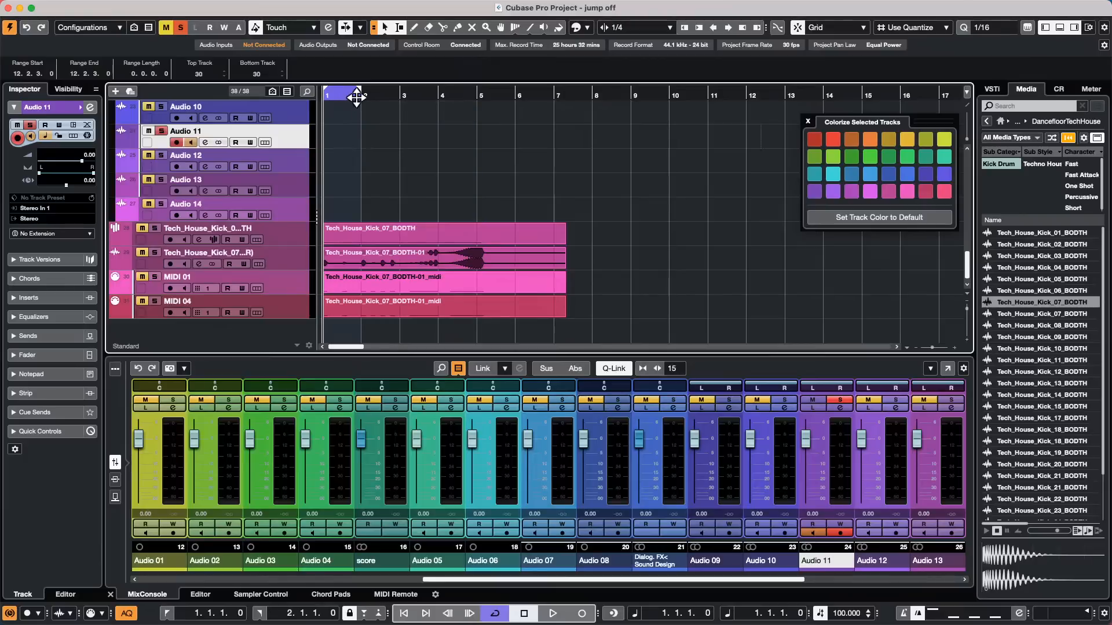
{"action": "key", "text": "h"}
{"action": "key", "text": "h"}
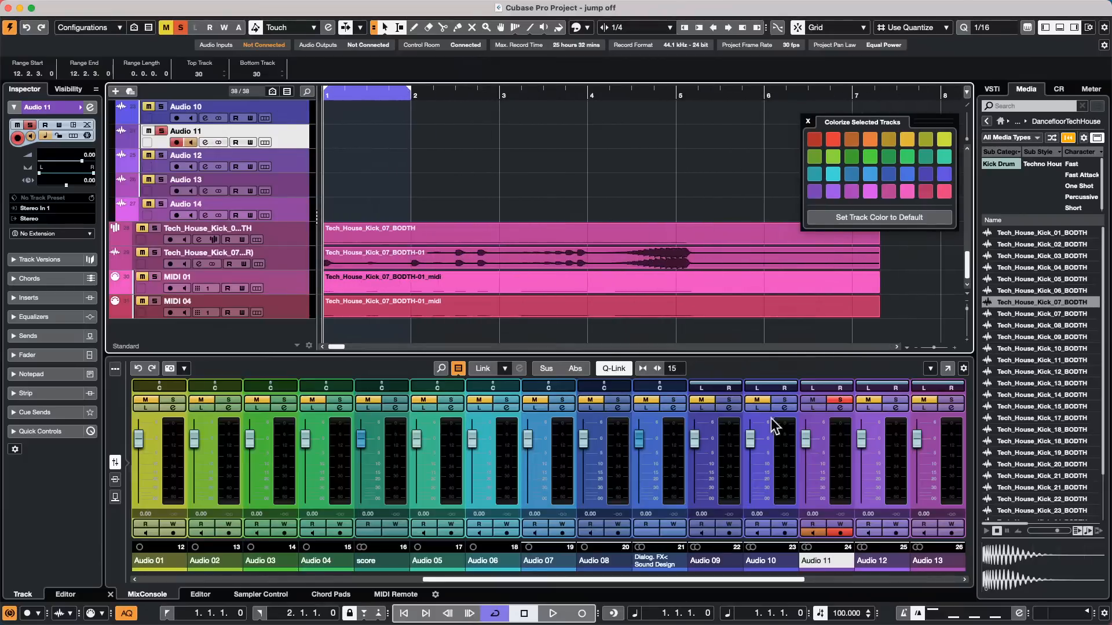
{"action": "left_click", "coordinate": [495, 614]}
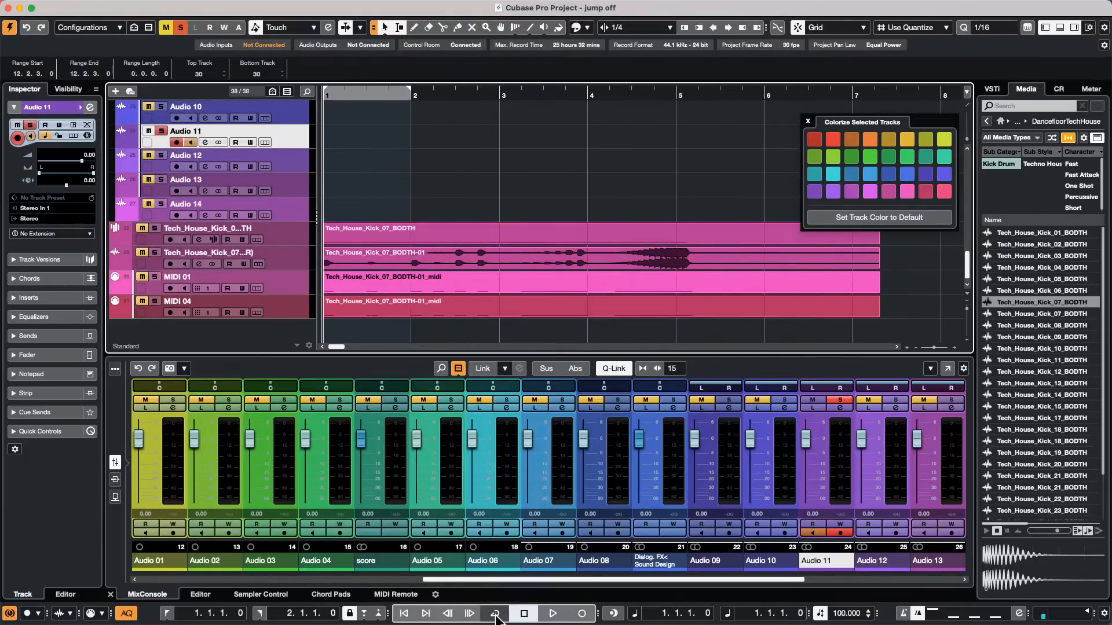
Turn on cycle, show the take lanes of Audio 11 and record several looped takes over bar 1.
{"action": "left_click", "coordinate": [495, 614]}
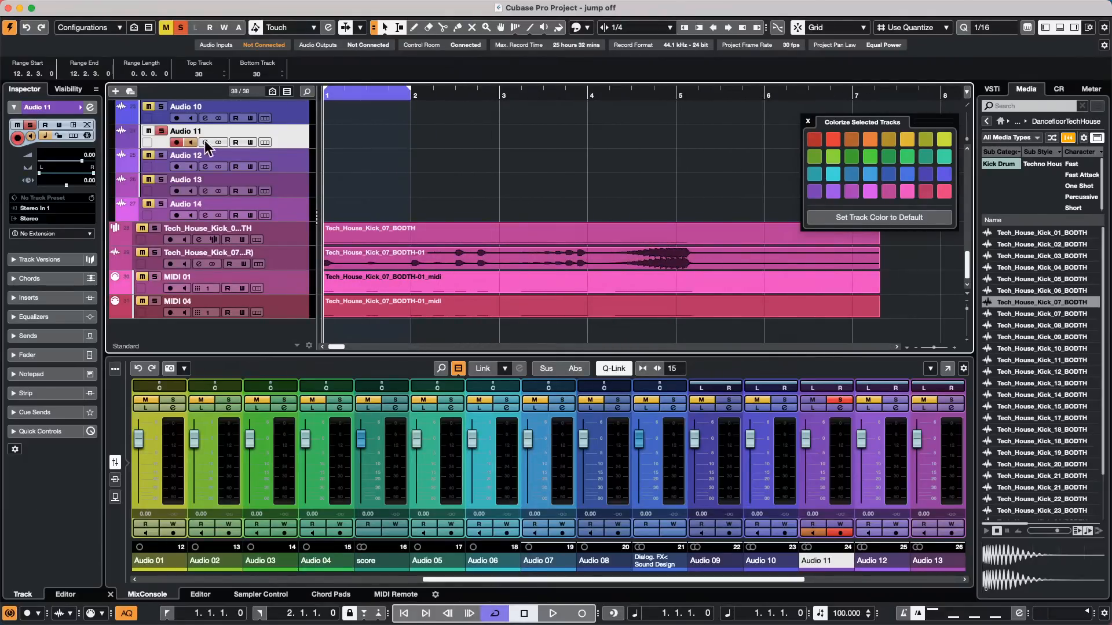
{"action": "left_click", "coordinate": [265, 141]}
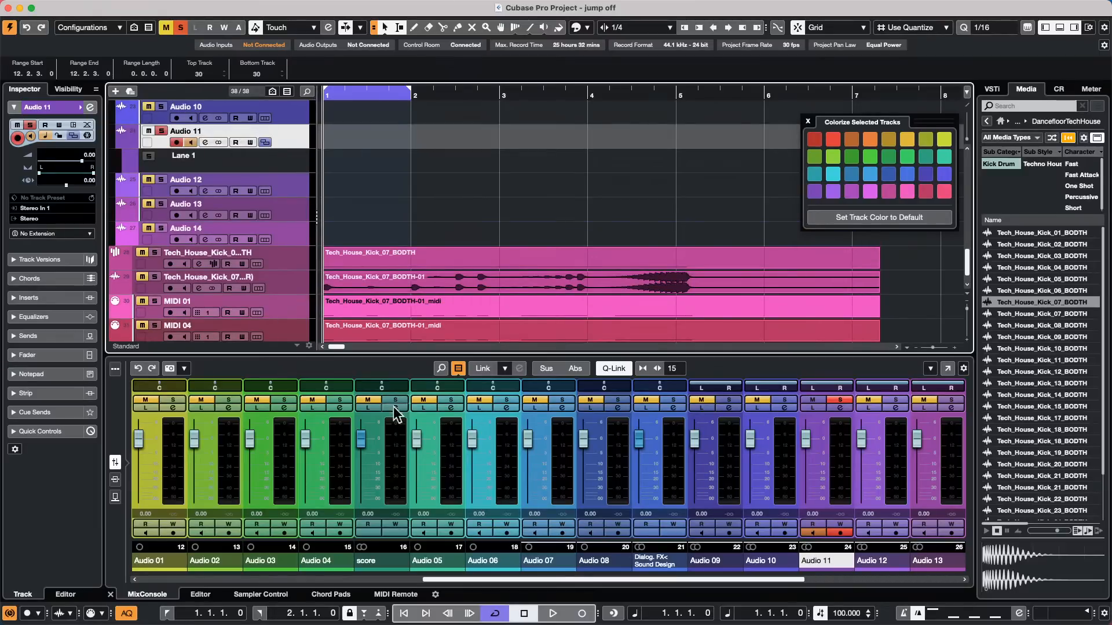
{"action": "left_click", "coordinate": [577, 616]}
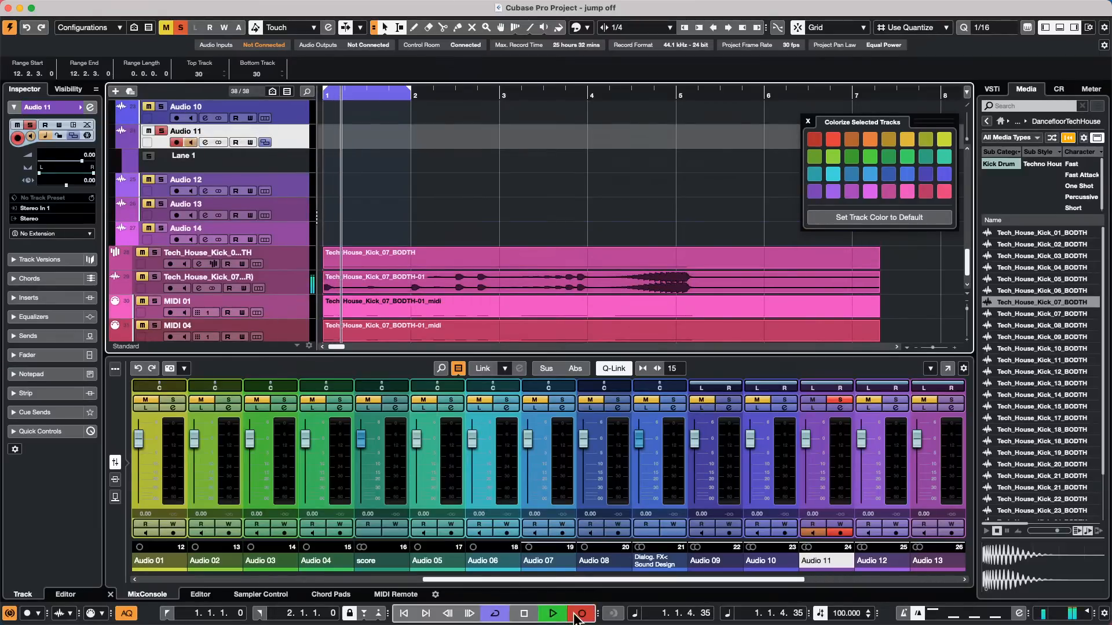
{"action": "key", "text": "space"}
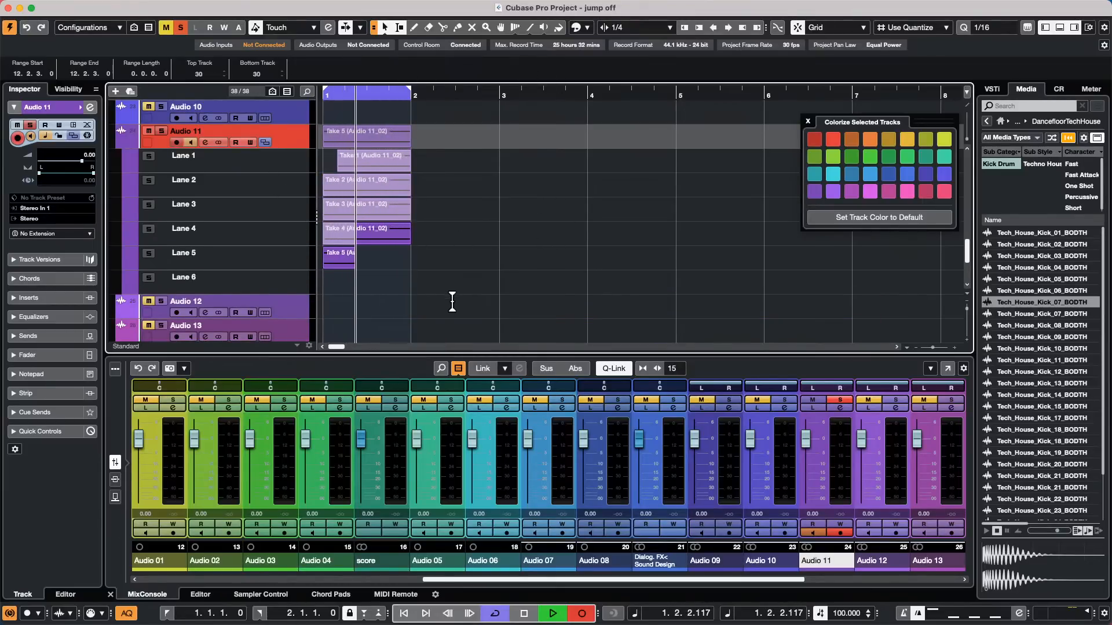
{"action": "key", "text": "space"}
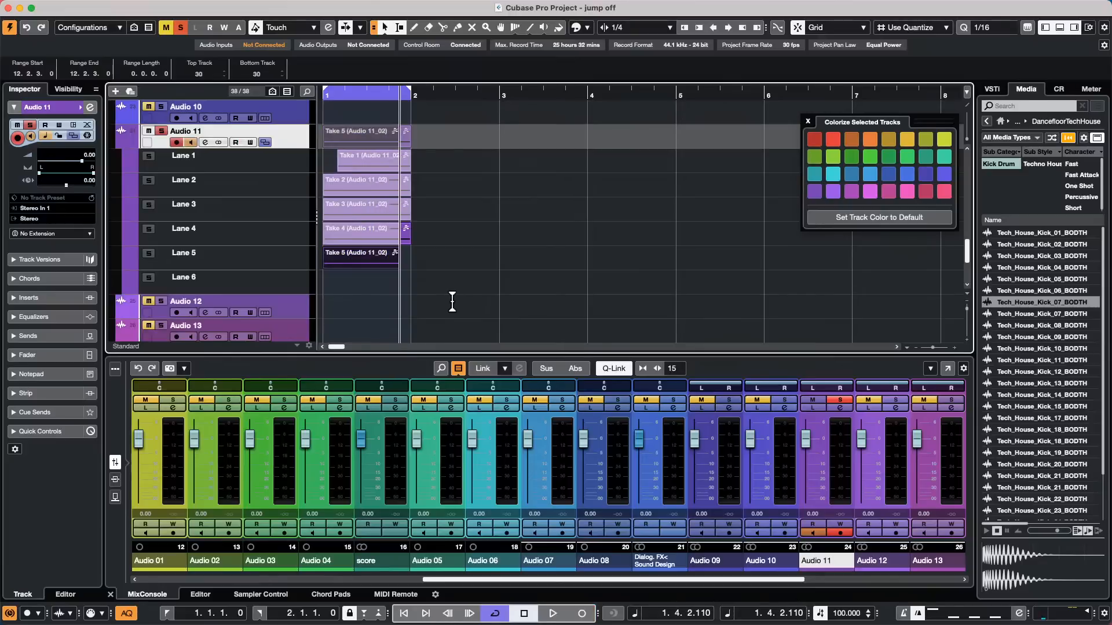
With cycle off, return to the project start and punch in a short recording within bar 1 on Audio 11.
{"action": "left_click", "coordinate": [495, 613]}
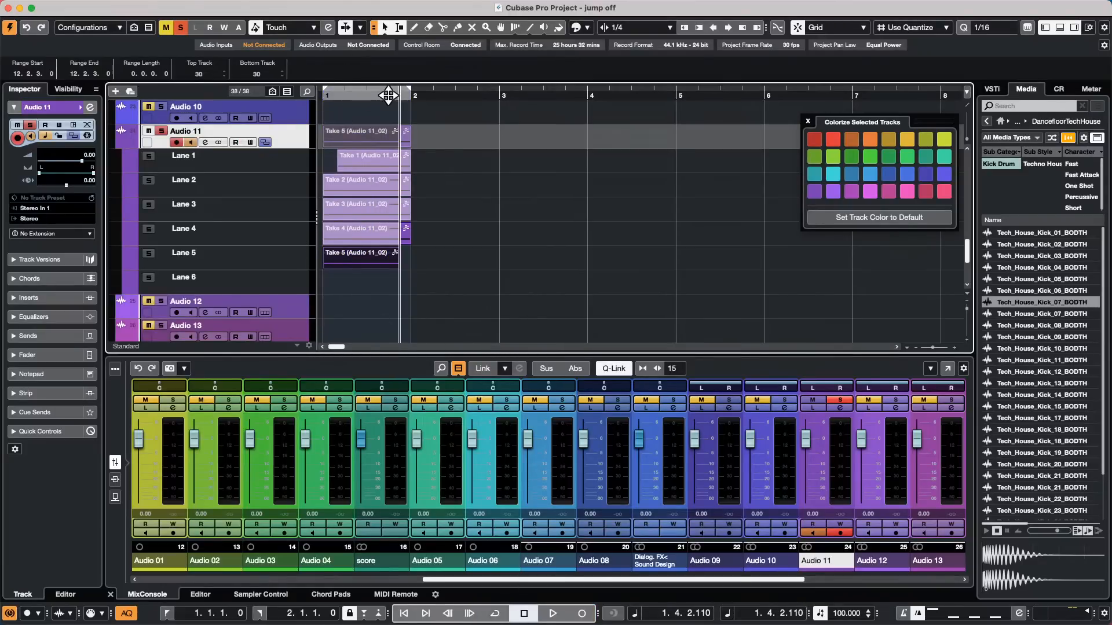
{"action": "left_click_drag", "start_coordinate": [388, 95], "coordinate": [55, 95]}
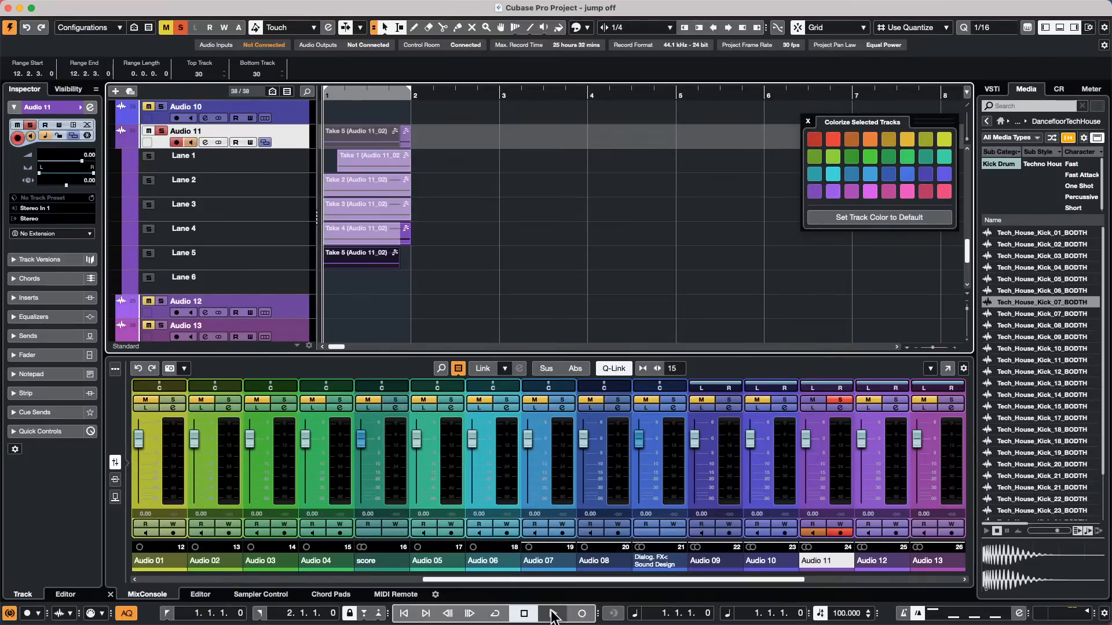
{"action": "left_click", "coordinate": [581, 614]}
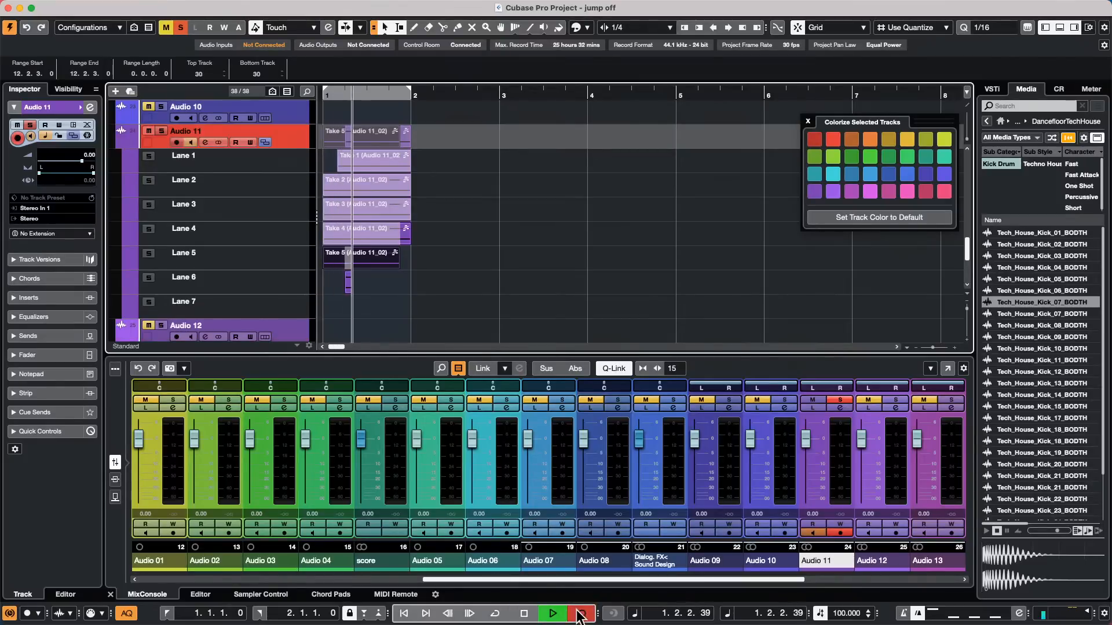
{"action": "left_click", "coordinate": [581, 613]}
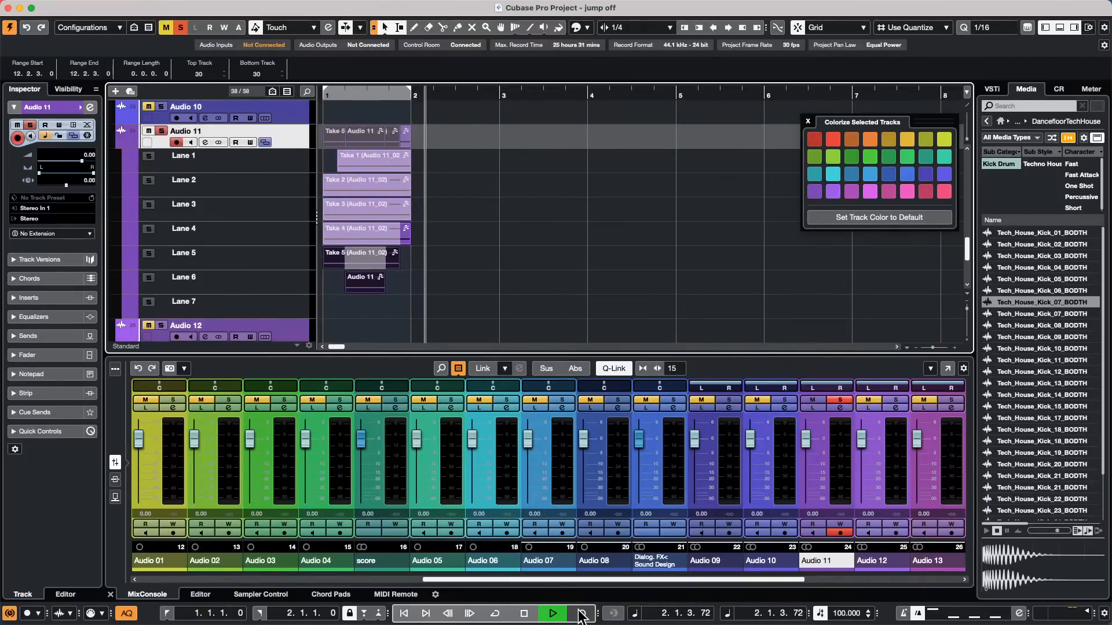
{"action": "key", "text": "space"}
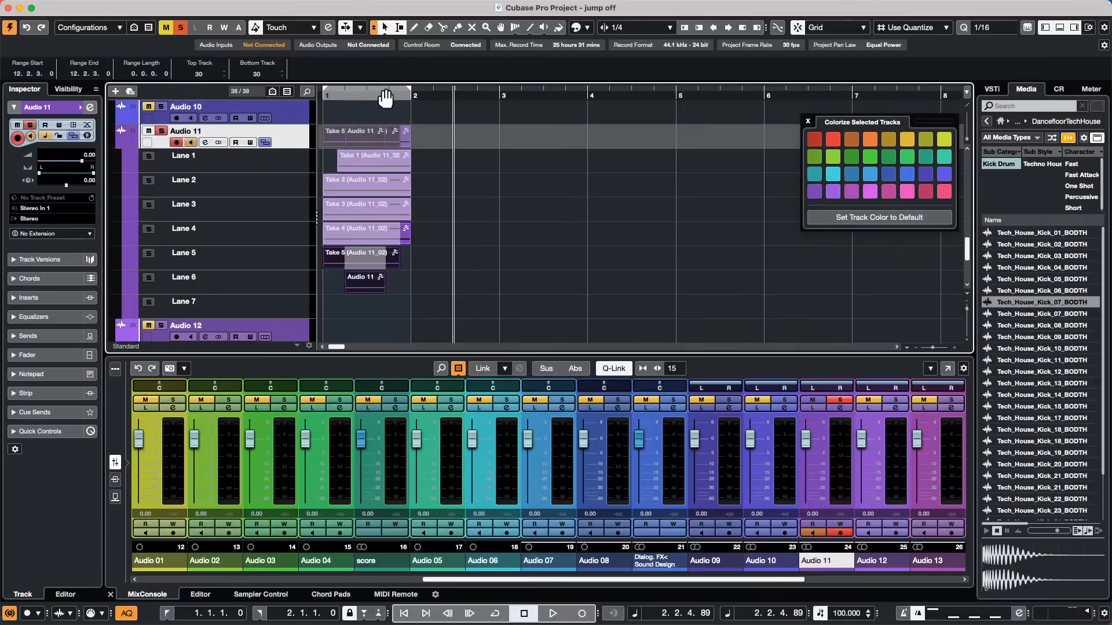
Record one more take on Audio 11 from the project start past bar 2 and stop.
{"action": "key", "text": "Home"}
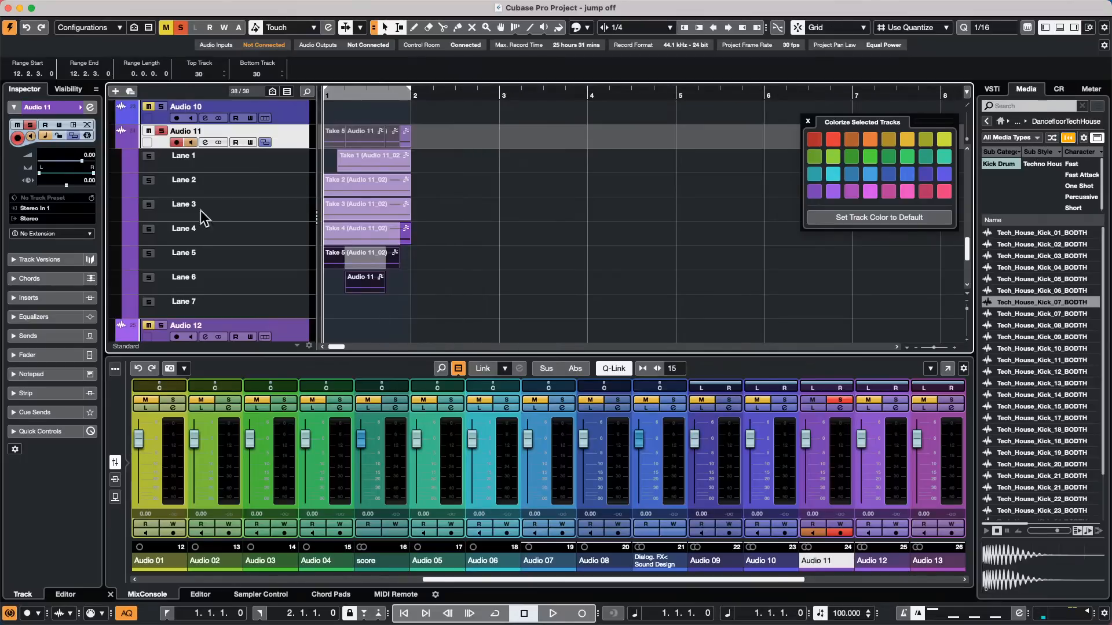
{"action": "left_click", "coordinate": [556, 612]}
{"action": "left_click", "coordinate": [571, 612]}
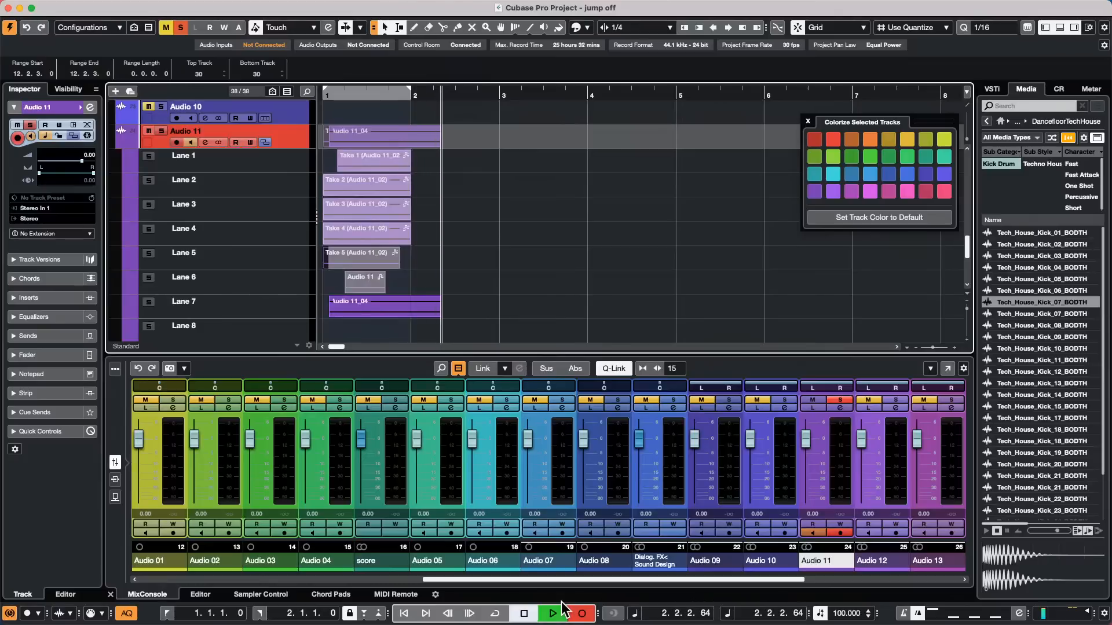
{"action": "key", "text": "space"}
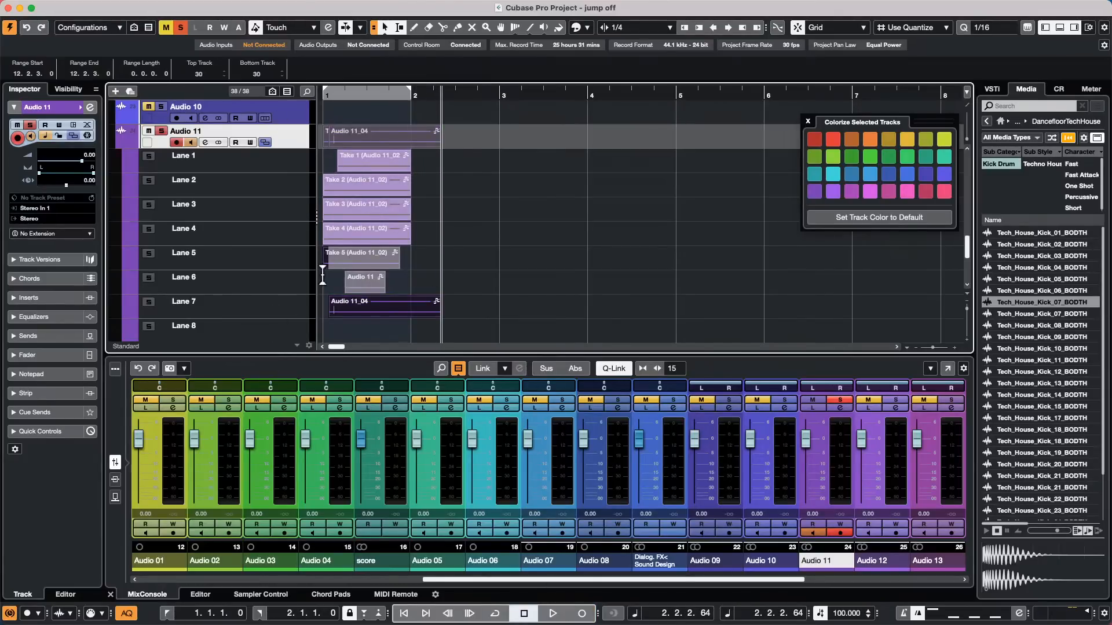
Compare the collapsed and expanded lane views of Audio 11, finishing with the take lanes shown.
{"action": "left_click", "coordinate": [269, 141]}
{"action": "left_click", "coordinate": [269, 141]}
{"action": "left_click", "coordinate": [270, 141]}
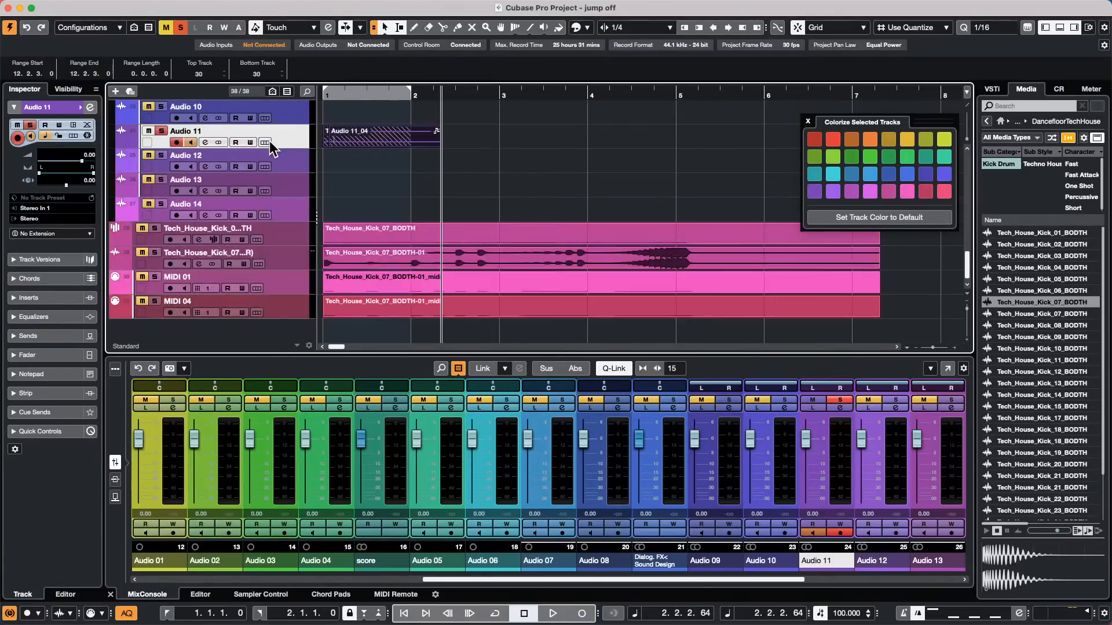
{"action": "left_click", "coordinate": [269, 141]}
{"action": "left_click", "coordinate": [269, 142]}
{"action": "left_click", "coordinate": [267, 141]}
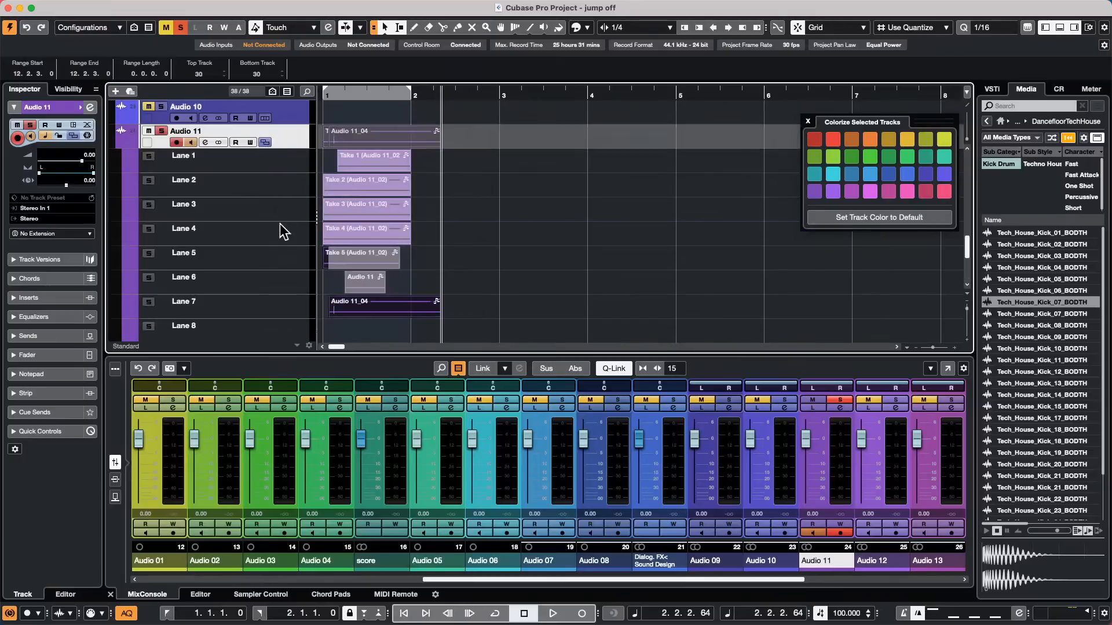
{"action": "left_click", "coordinate": [266, 142]}
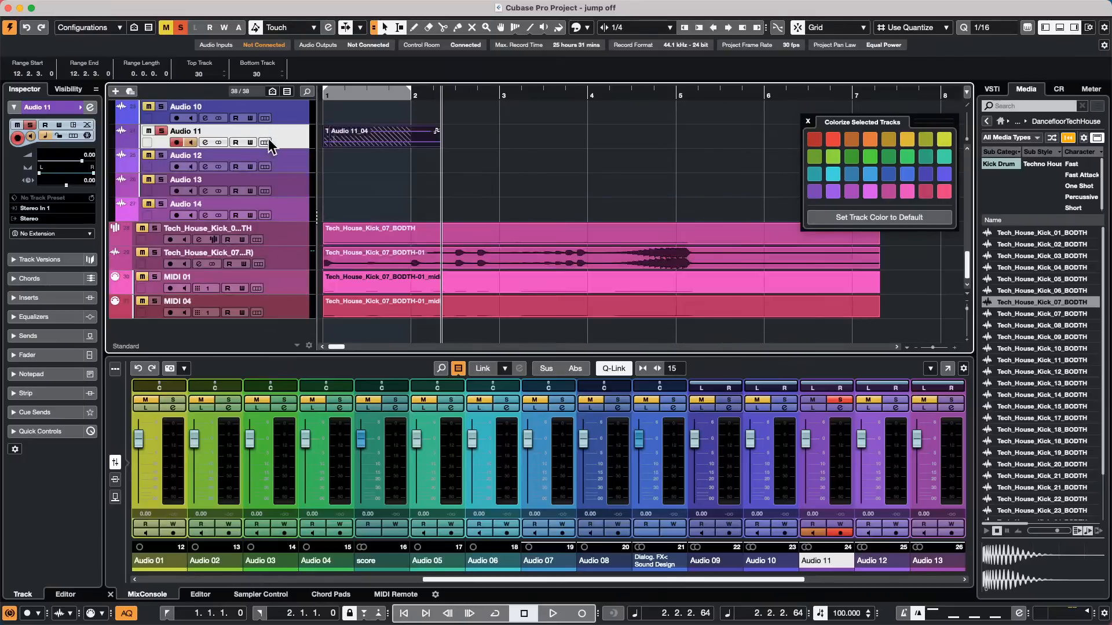
{"action": "left_click", "coordinate": [266, 142]}
{"action": "left_click", "coordinate": [268, 141]}
{"action": "left_click", "coordinate": [268, 141]}
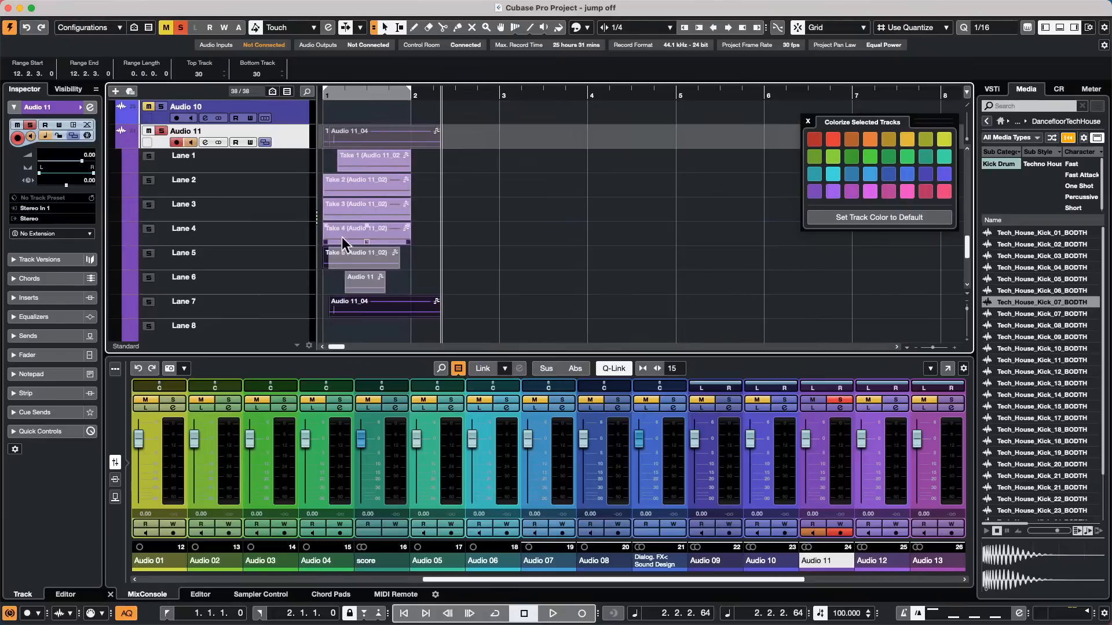
Select a short empty range within bar 5 on Audio 11 and collapse the track's take lanes.
{"action": "left_click", "coordinate": [341, 253]}
{"action": "left_click_drag", "start_coordinate": [731, 161], "coordinate": [742, 161]}
{"action": "left_click", "coordinate": [266, 142]}
{"action": "left_click", "coordinate": [266, 142]}
{"action": "left_click", "coordinate": [266, 142]}
{"action": "left_click", "coordinate": [266, 142]}
{"action": "left_click", "coordinate": [265, 142]}
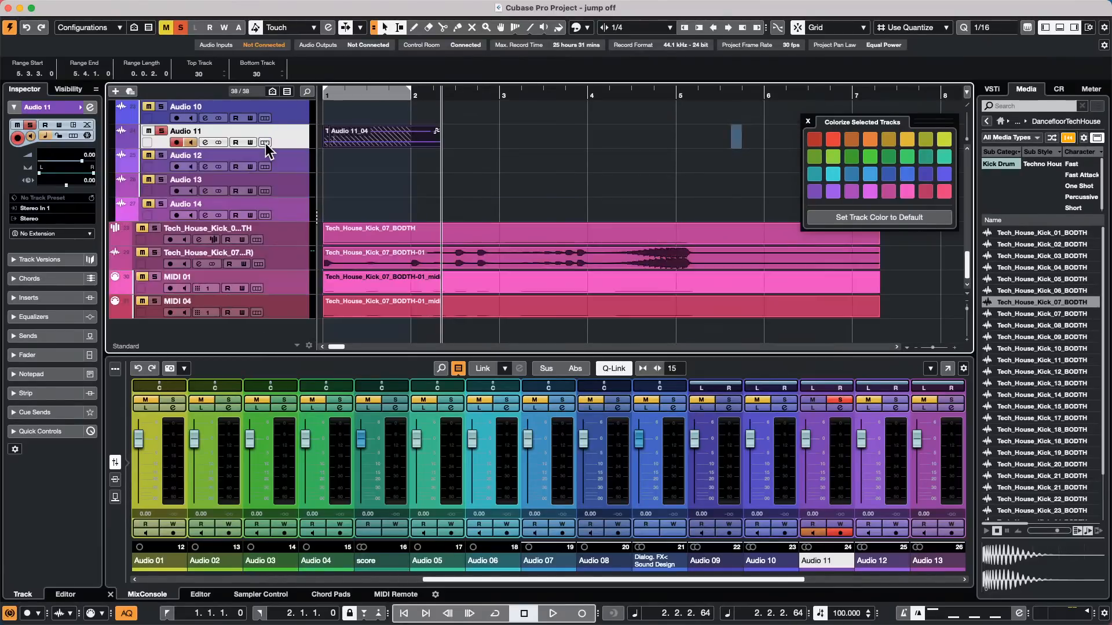
In the audio Track Controls Settings, remove Lane Display Type from the visible controls, add it back and confirm.
{"action": "right_click", "coordinate": [277, 128]}
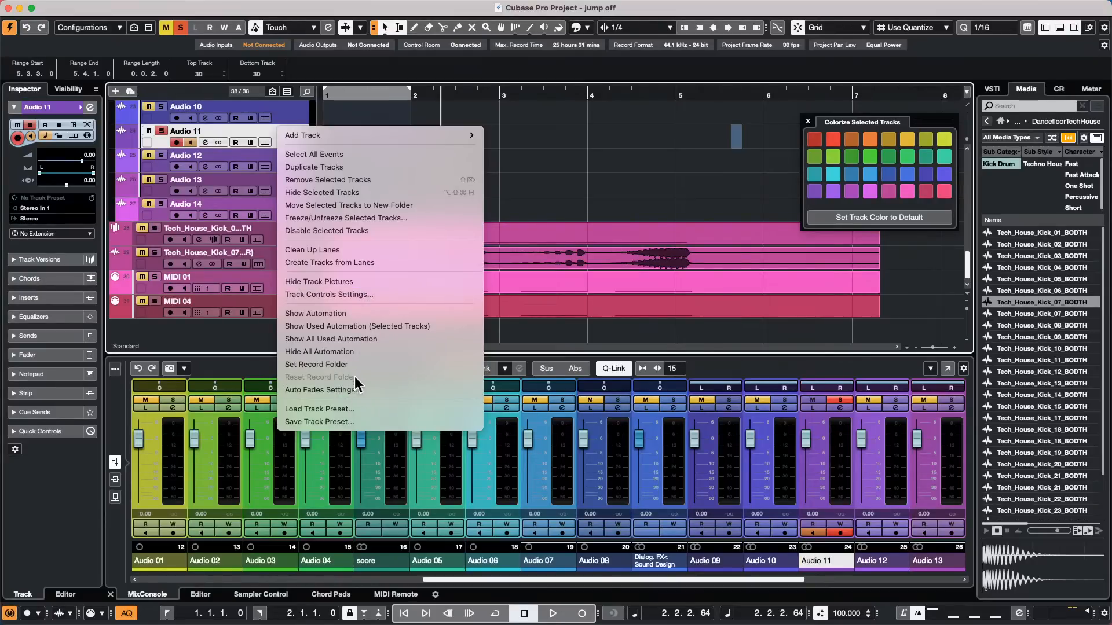
{"action": "left_click", "coordinate": [362, 294]}
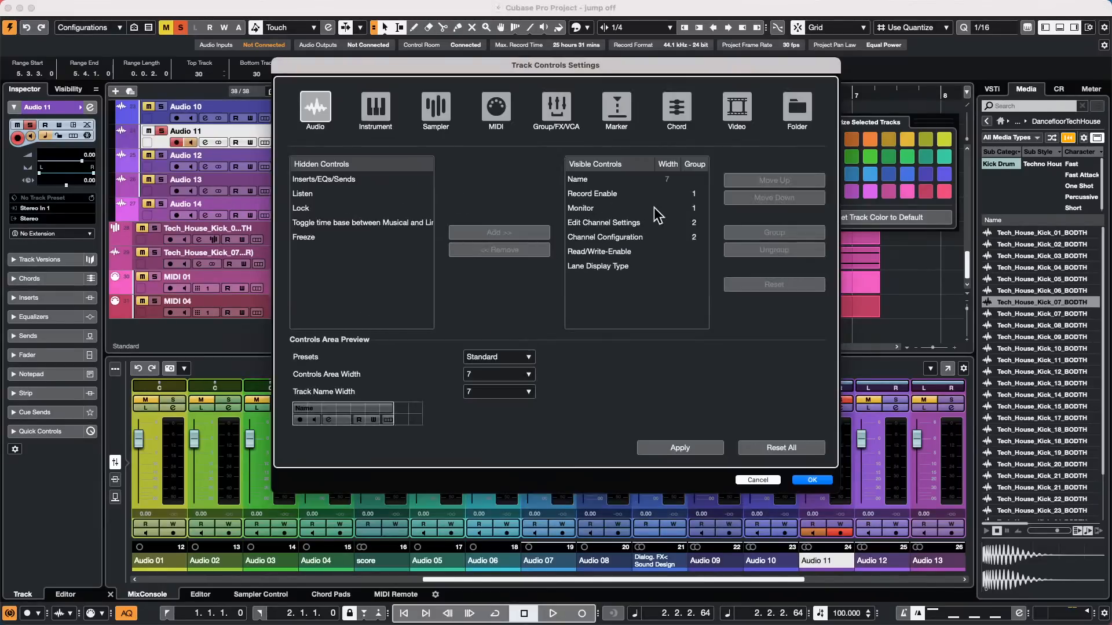
{"action": "left_click", "coordinate": [603, 268]}
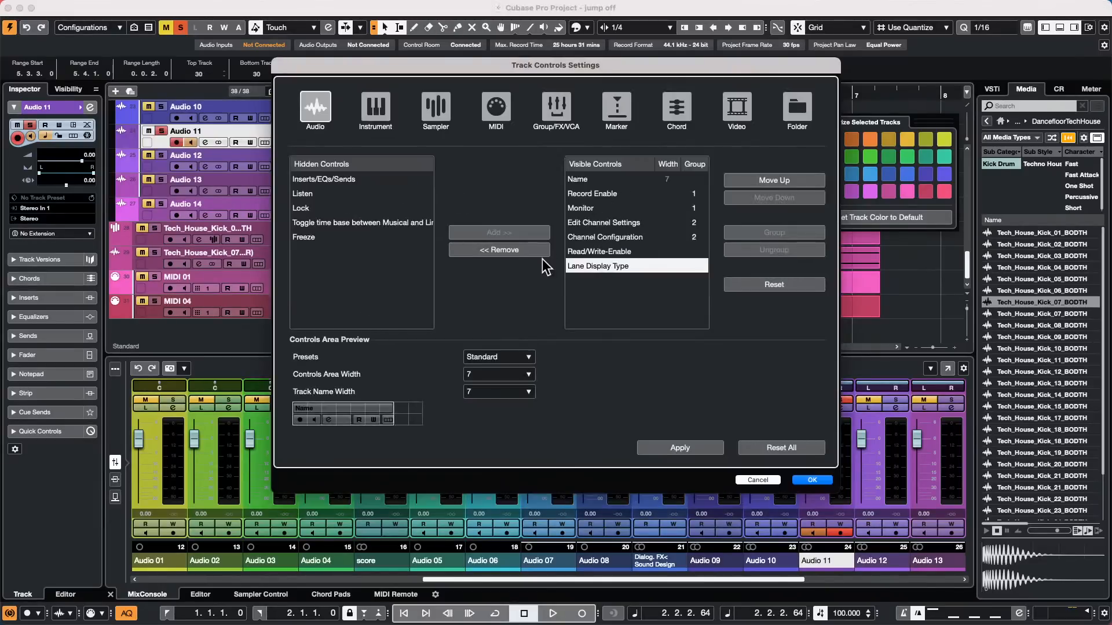
{"action": "left_click", "coordinate": [521, 251]}
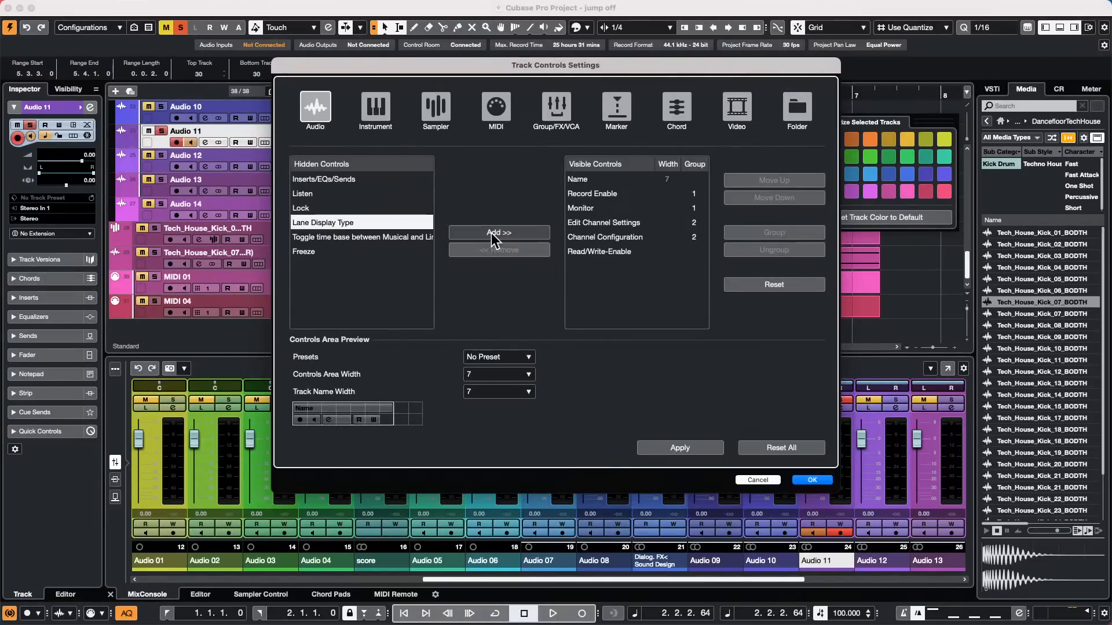
{"action": "left_click", "coordinate": [512, 234]}
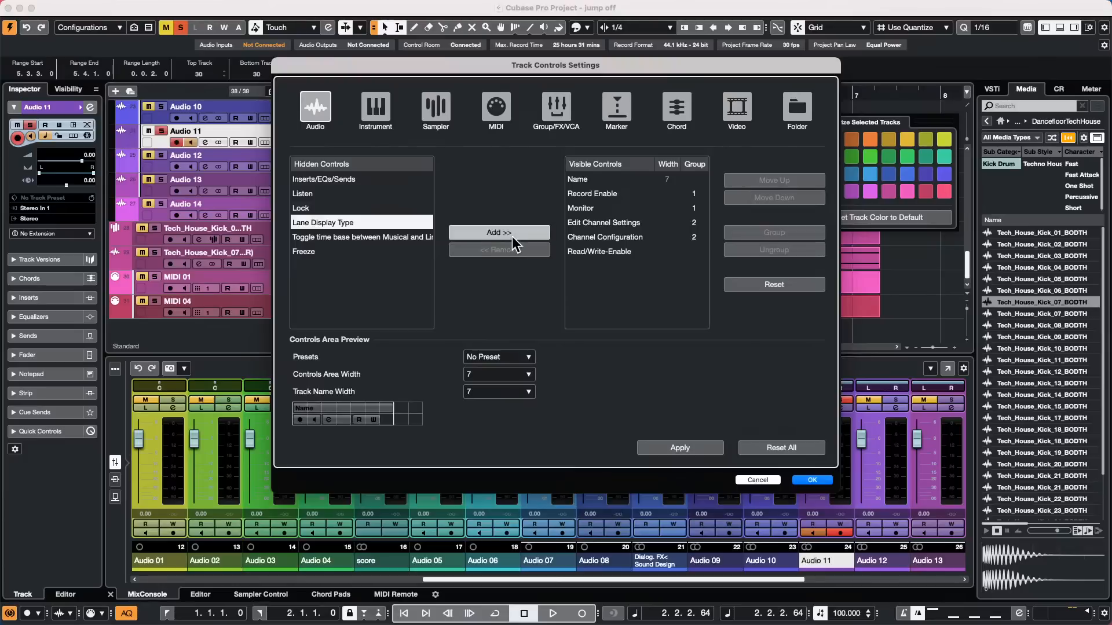
{"action": "left_click", "coordinate": [812, 480]}
Check the lane display control of Audio 11 by expanding and collapsing its take lanes.
{"action": "left_click", "coordinate": [265, 143]}
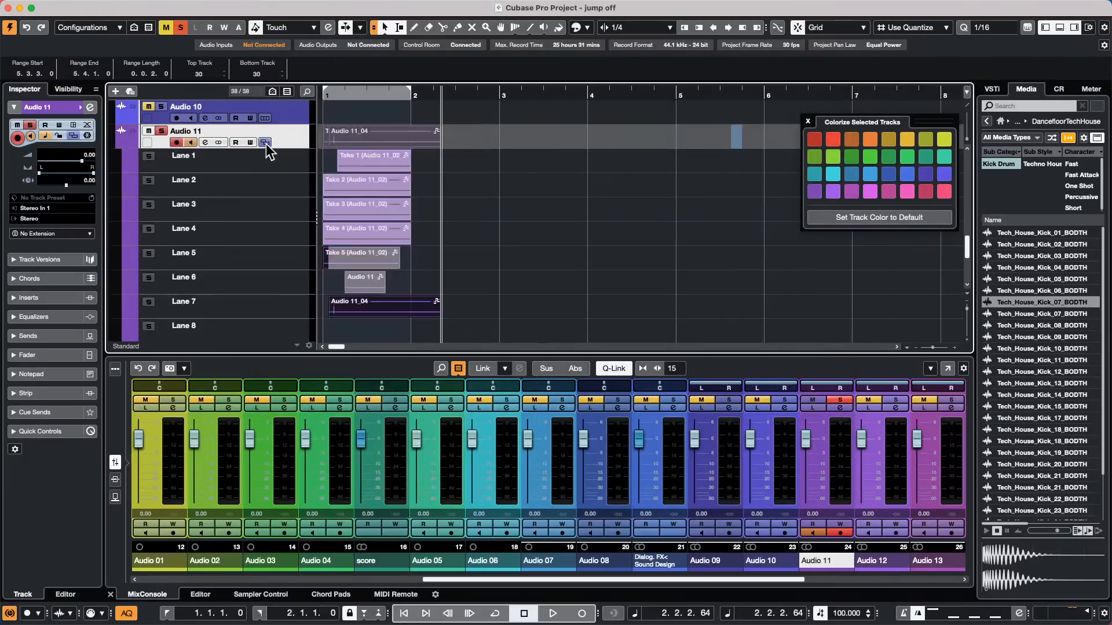
{"action": "left_click", "coordinate": [265, 143]}
{"action": "left_click", "coordinate": [265, 143]}
{"action": "left_click", "coordinate": [265, 143]}
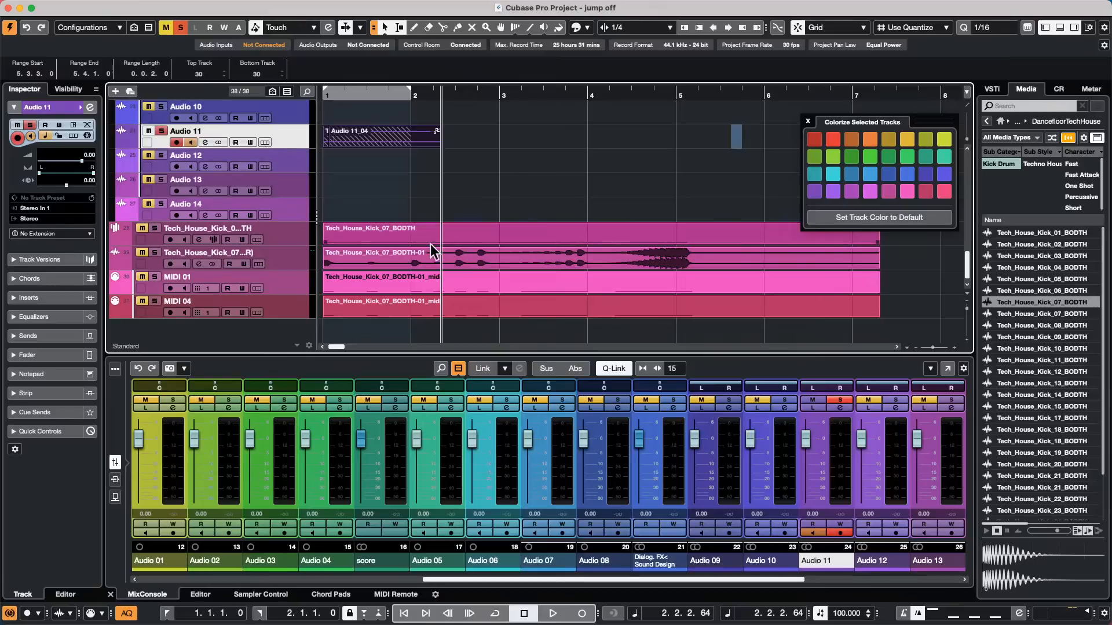
Enlarge the Tech_House_Kick_07 audio track's height and copy its audio event to about bar 15 on the same track.
{"action": "left_click_drag", "start_coordinate": [431, 94], "coordinate": [417, 37]}
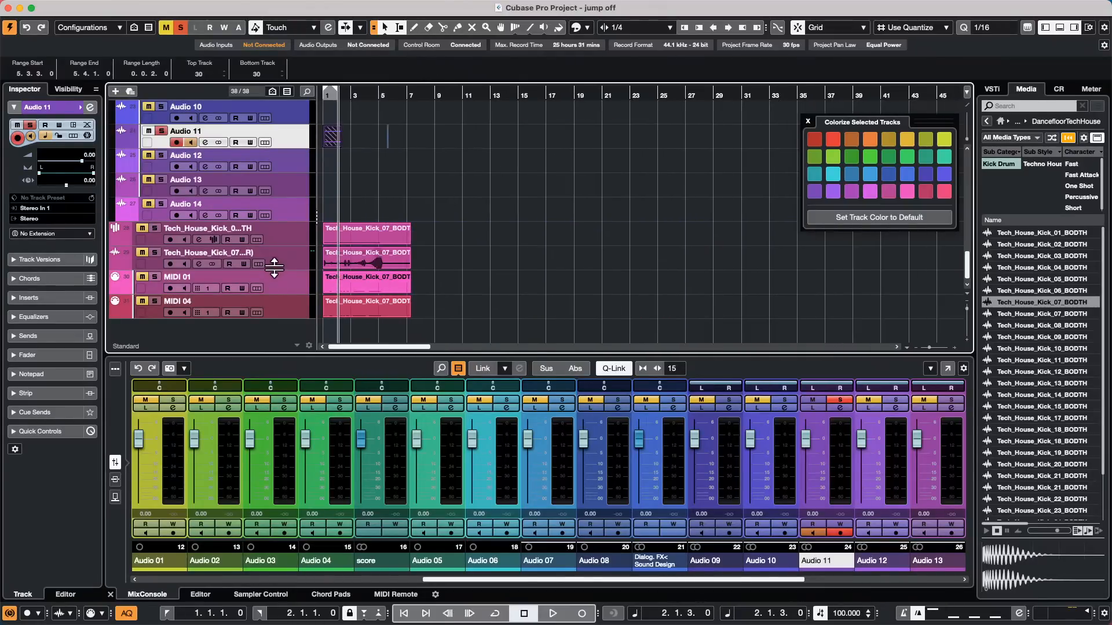
{"action": "left_click_drag", "start_coordinate": [274, 267], "coordinate": [274, 290]}
{"action": "left_click_drag", "start_coordinate": [377, 280], "coordinate": [568, 273]}
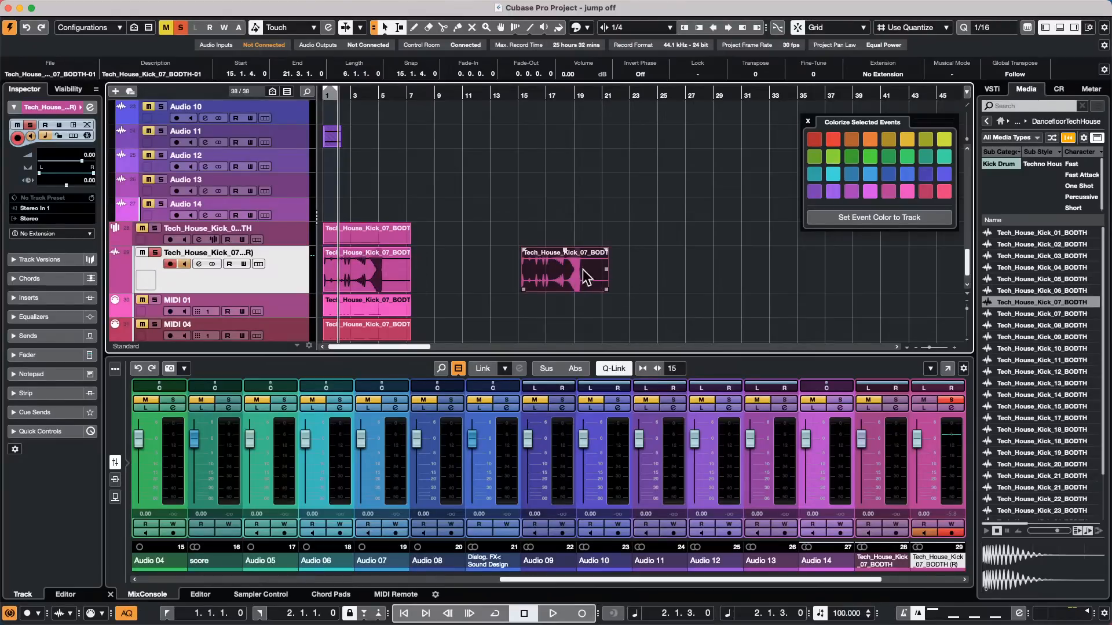
Bounce the selected copy of the kick event at bar 15 and delete the event.
{"action": "mouse_move", "coordinate": [260, 1]}
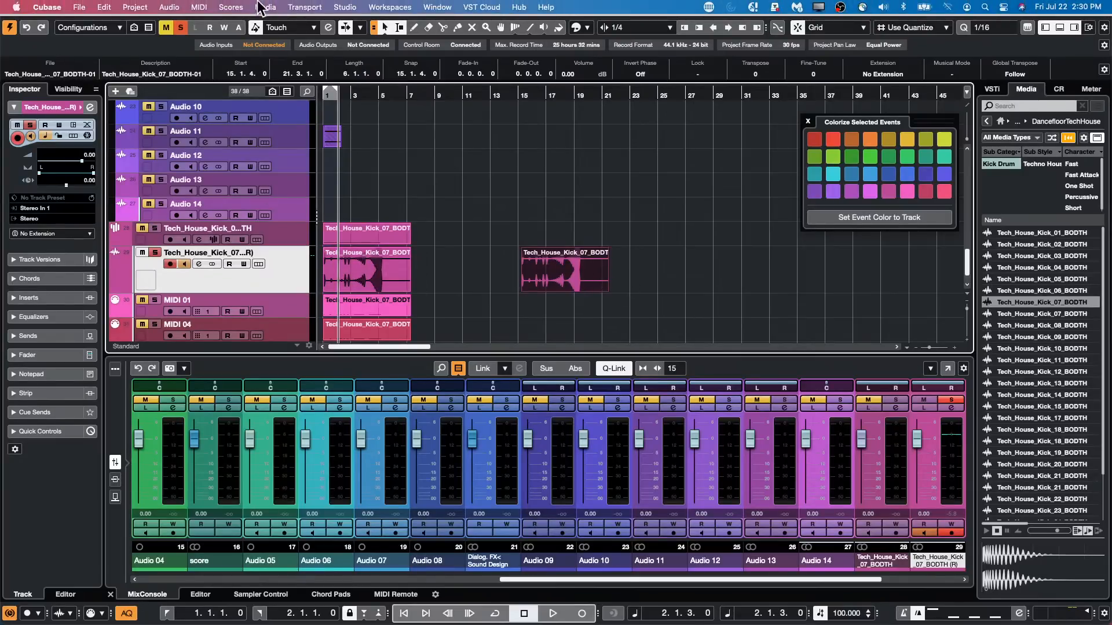
{"action": "left_click", "coordinate": [169, 7]}
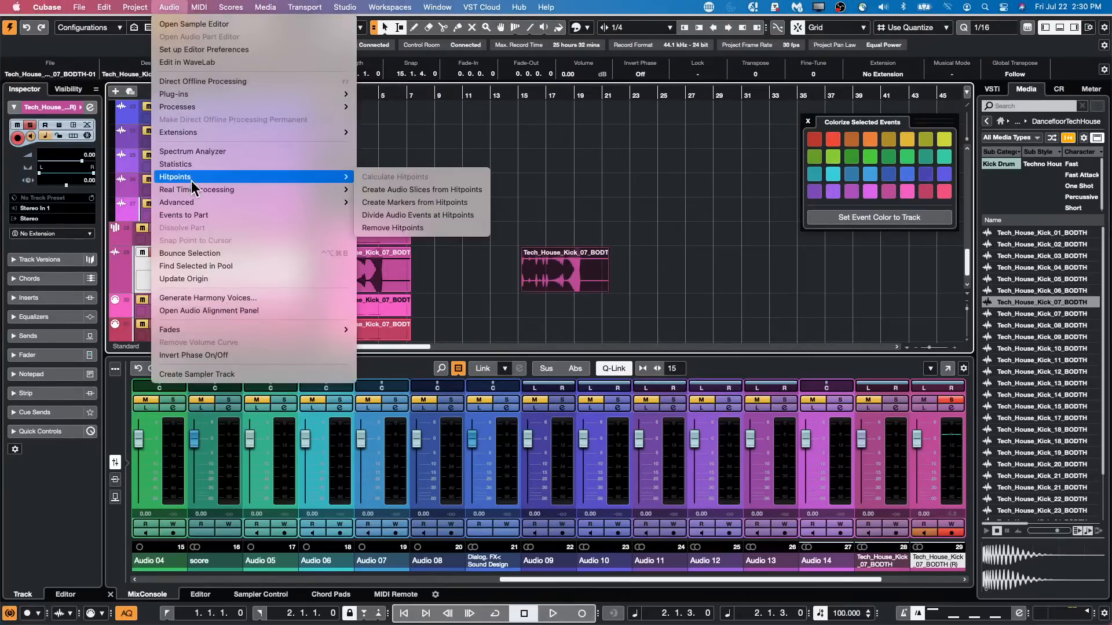
{"action": "left_click", "coordinate": [215, 253]}
{"action": "left_click", "coordinate": [618, 211]}
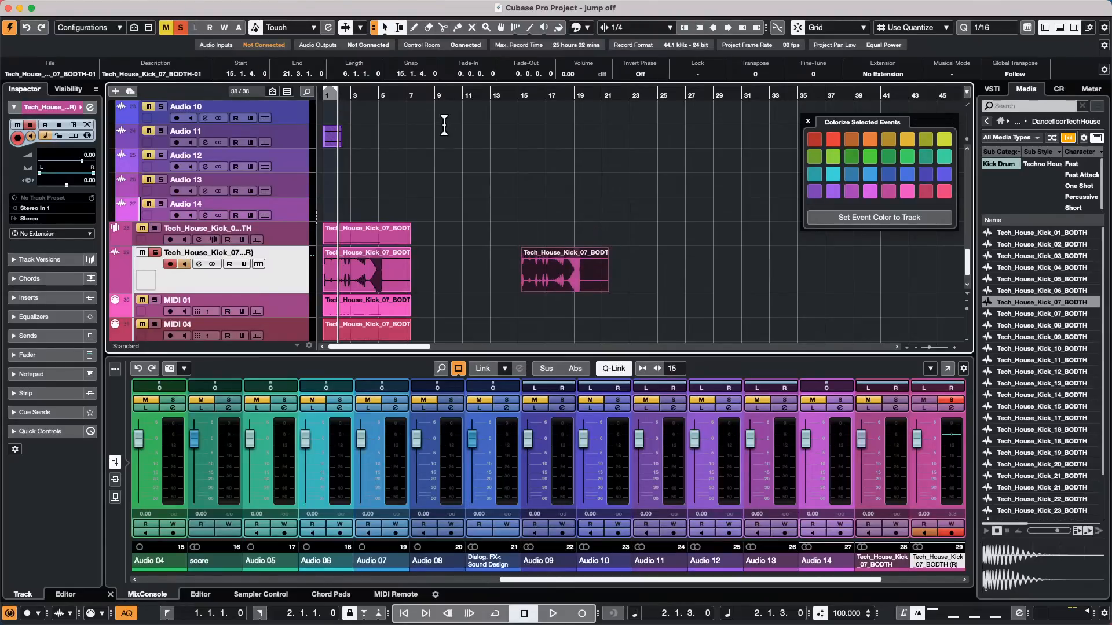
{"action": "key", "text": "Delete"}
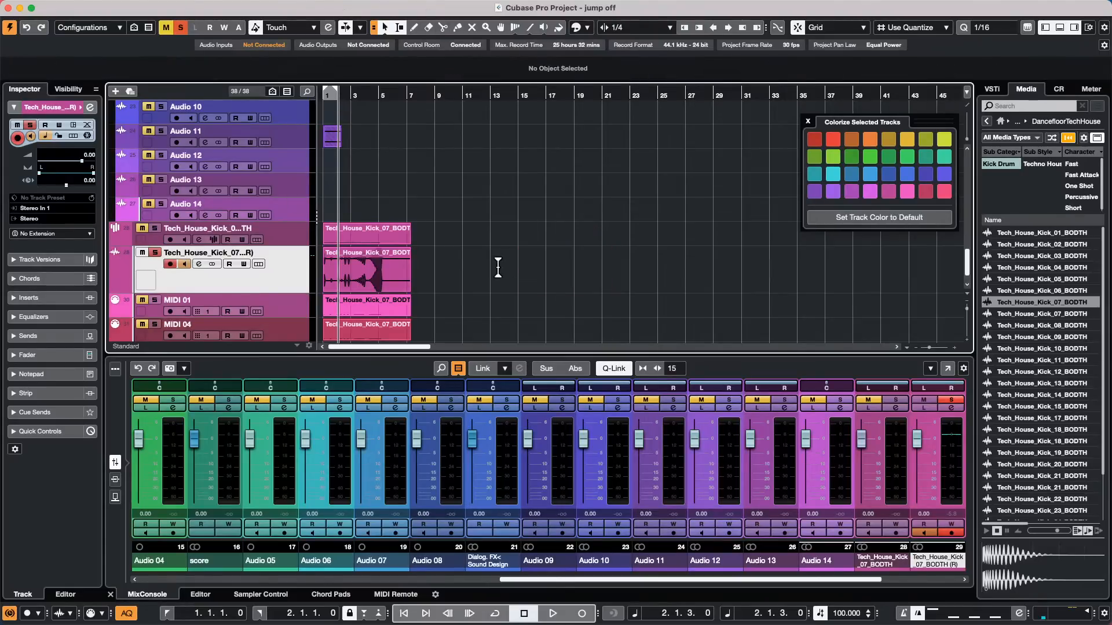
Duplicate the track version of the Tech_House_Kick_07 audio track and rename the track FOR TUNING.
{"action": "left_click", "coordinate": [256, 252]}
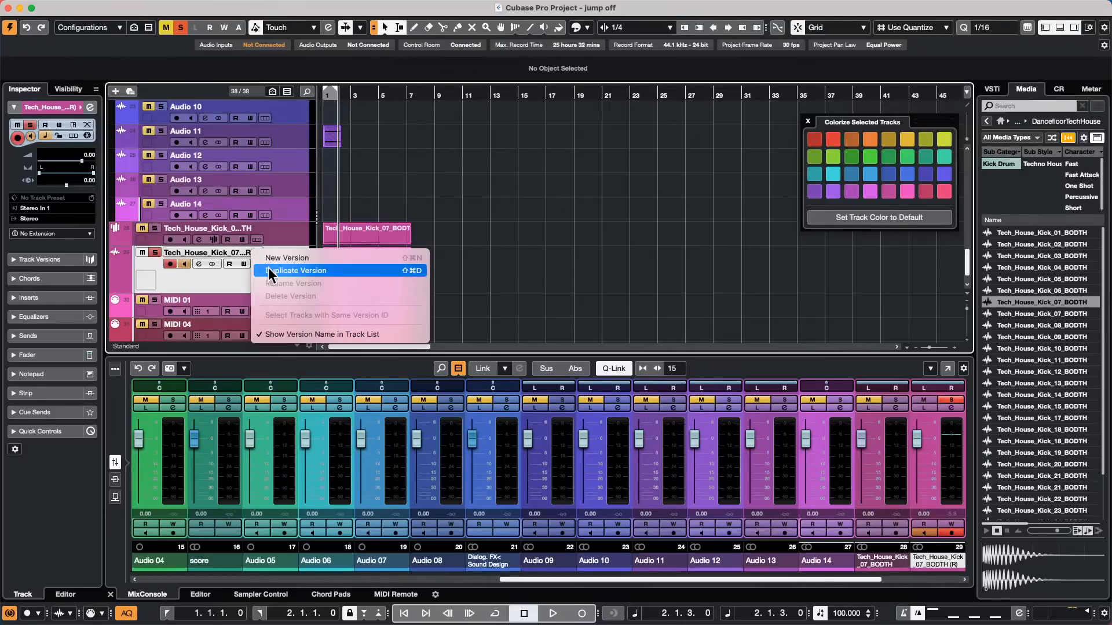
{"action": "left_click", "coordinate": [269, 270]}
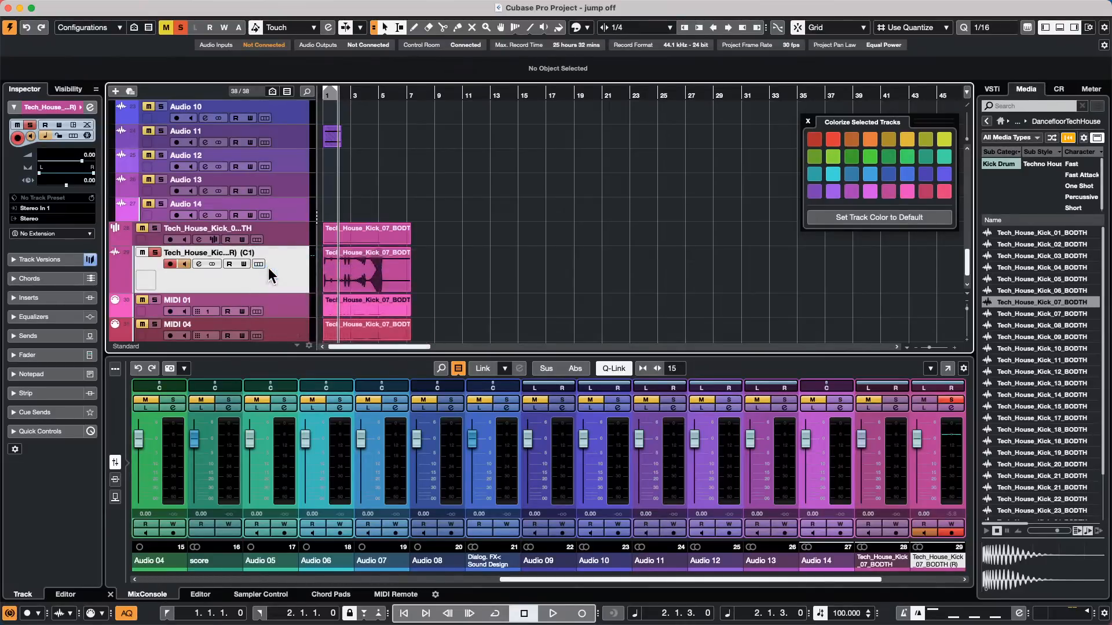
{"action": "double_click", "coordinate": [231, 250]}
{"action": "type", "text": "F"}
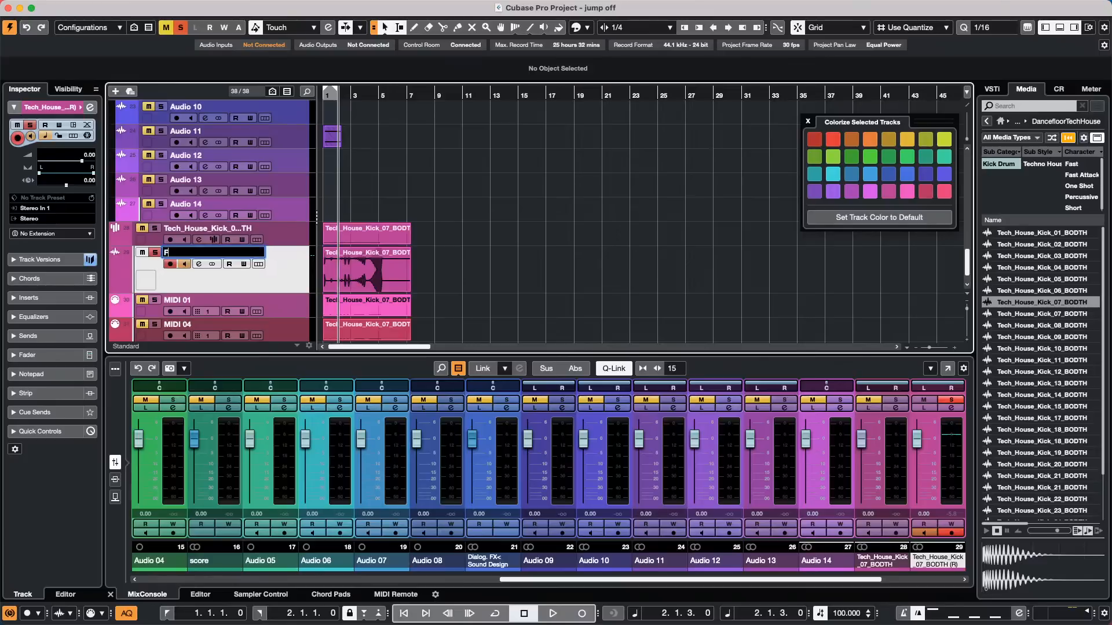
{"action": "type", "text": "OR TUNING"}
{"action": "key", "text": "Return"}
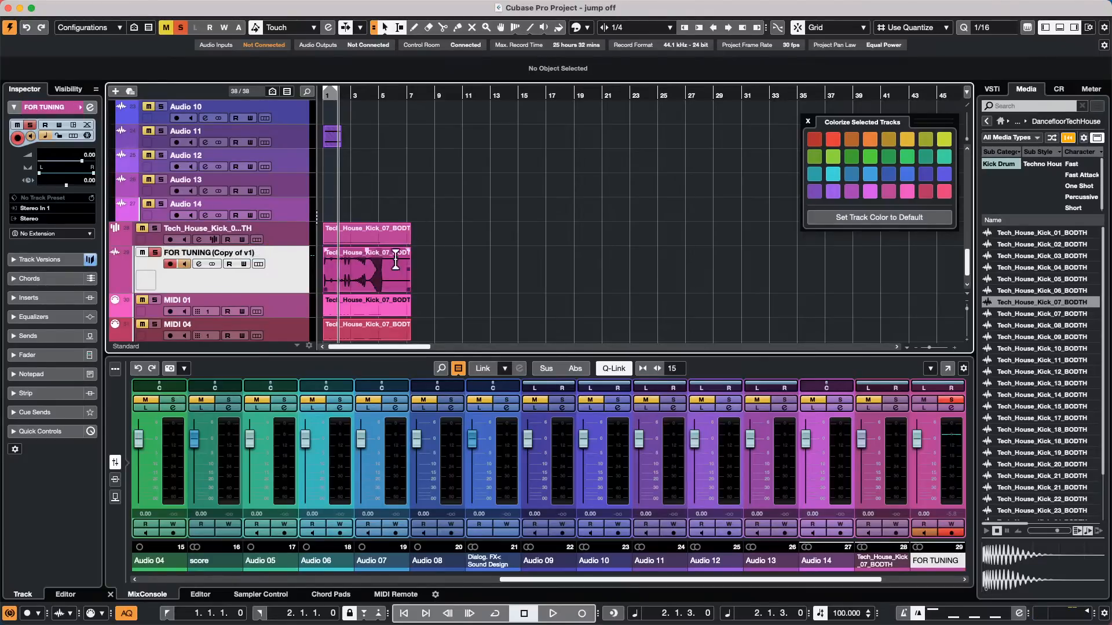
Bounce the audio event in the Copy of v1 version of the FOR TUNING track and replace the original event.
{"action": "left_click", "coordinate": [359, 282]}
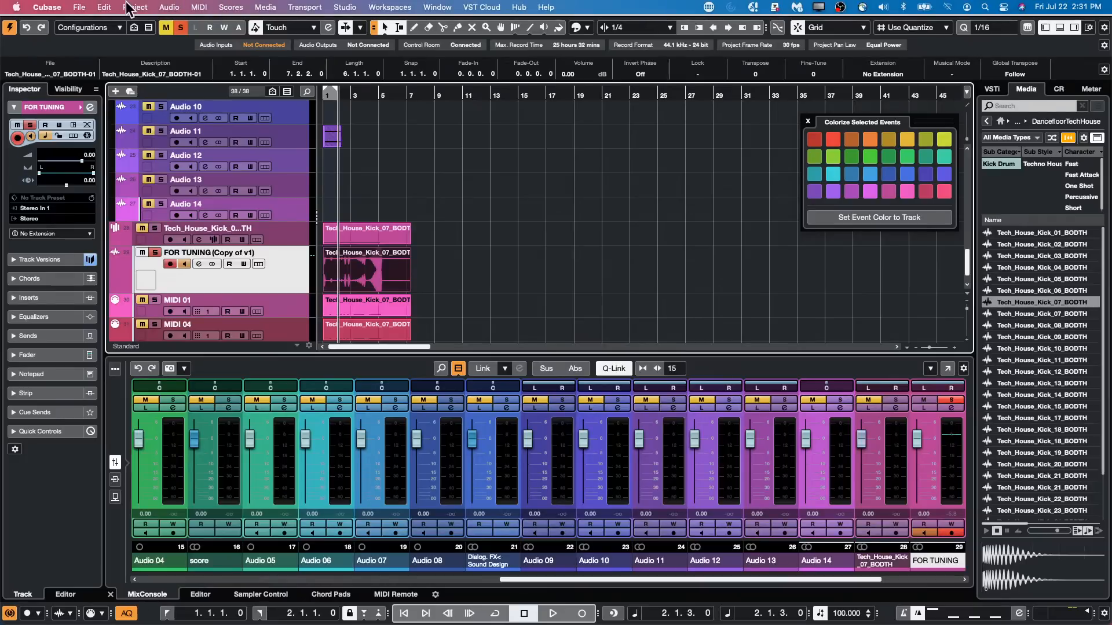
{"action": "left_click", "coordinate": [169, 7]}
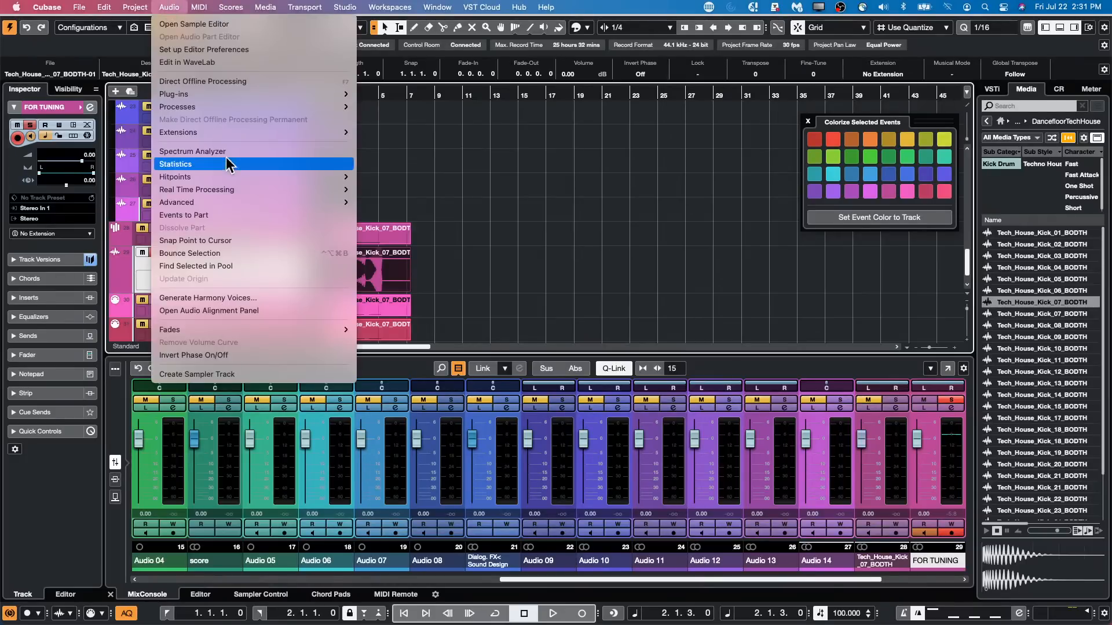
{"action": "left_click", "coordinate": [226, 253]}
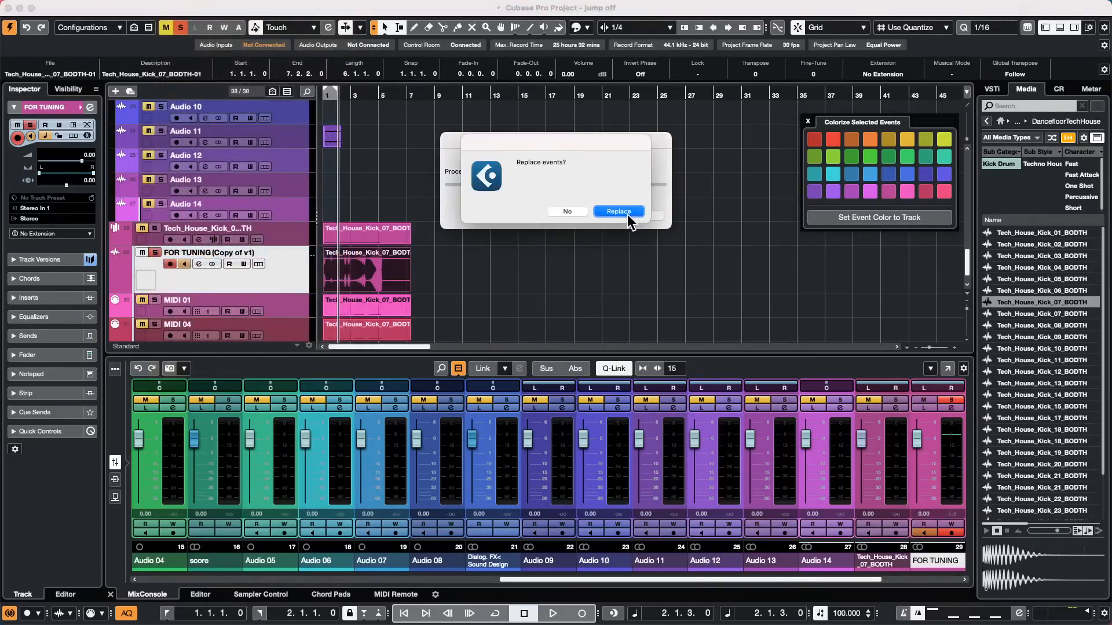
{"action": "left_click", "coordinate": [620, 212]}
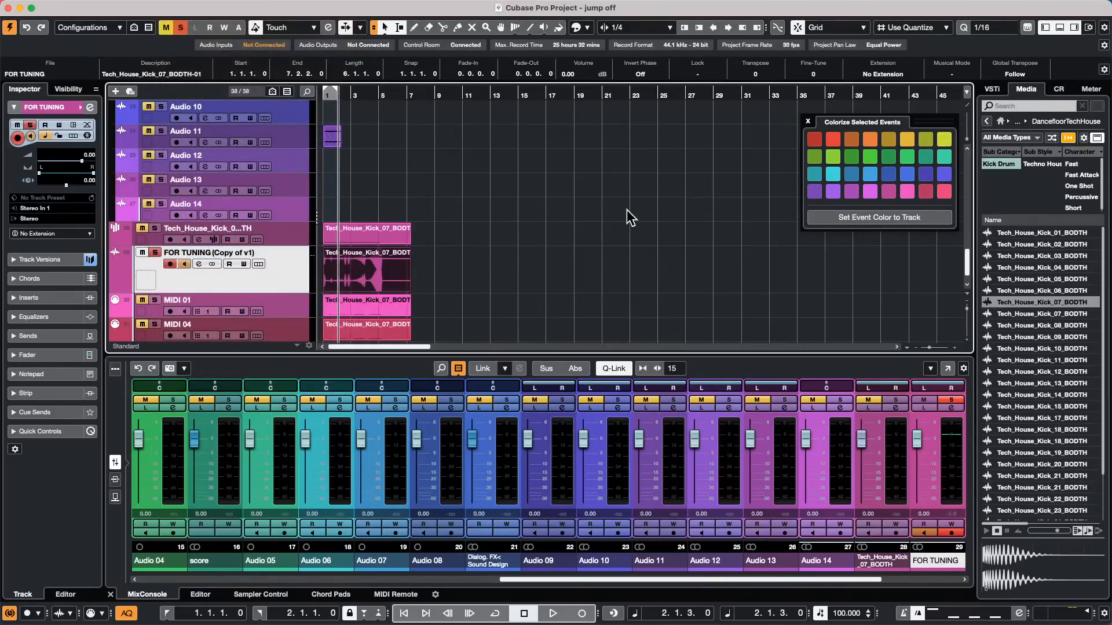
Compare the FOR TUNING track versions by switching to v1 and back to Copy of v1, and view the version options.
{"action": "left_click", "coordinate": [263, 249]}
{"action": "left_click", "coordinate": [276, 241]}
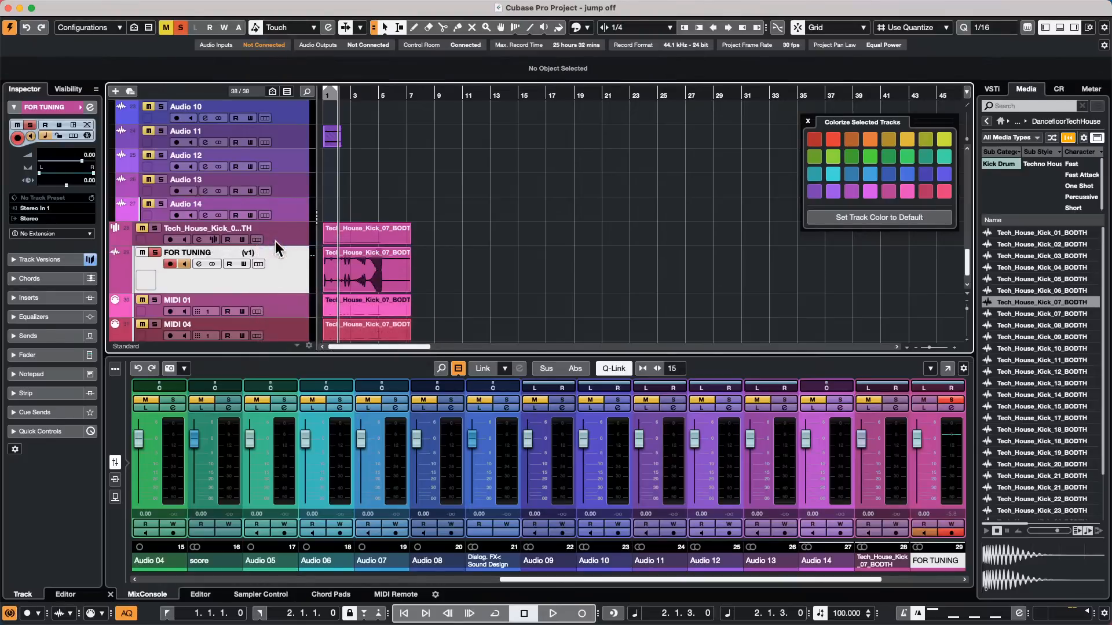
{"action": "left_click", "coordinate": [256, 249]}
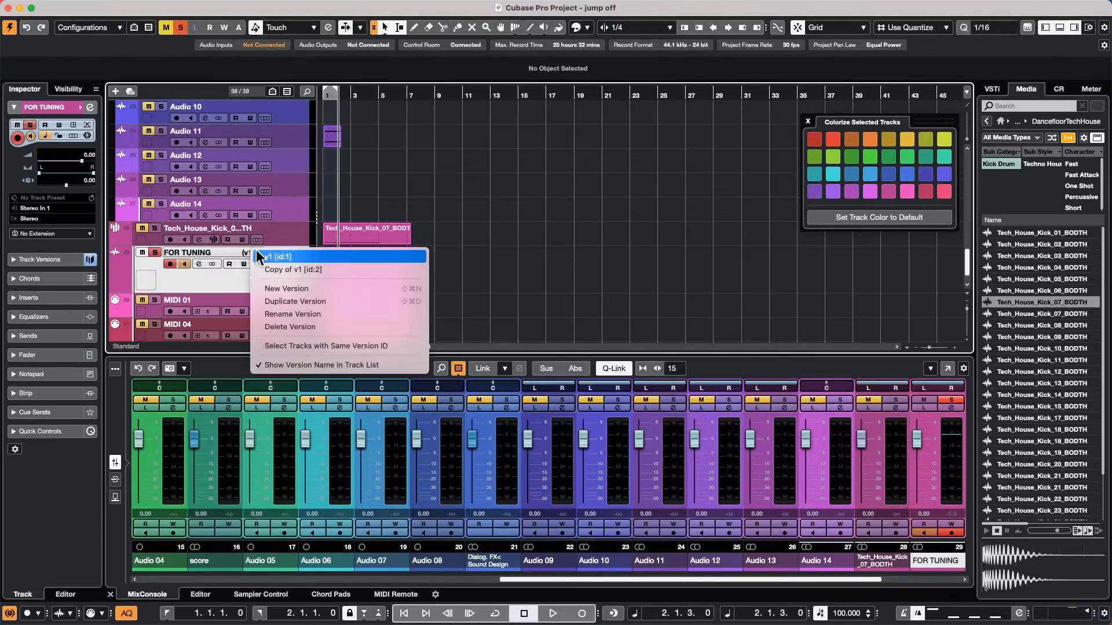
{"action": "left_click", "coordinate": [281, 267]}
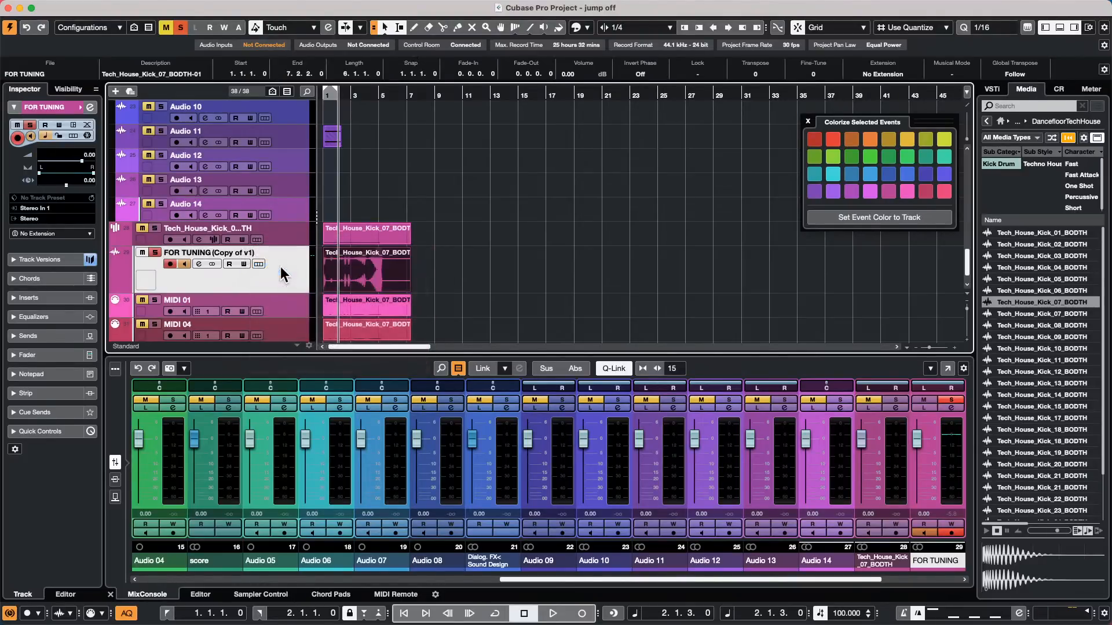
{"action": "left_click", "coordinate": [258, 249]}
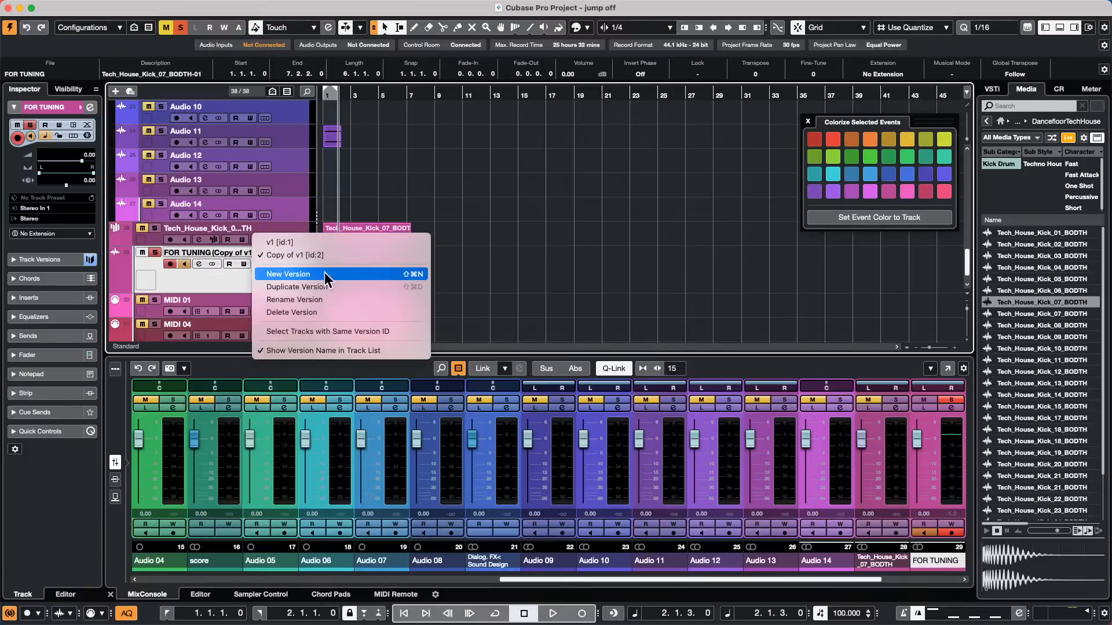
{"action": "left_click", "coordinate": [220, 275]}
Open the FOR TUNING track's Copy of v1 audio event in the Sample Editor.
{"action": "double_click", "coordinate": [359, 282]}
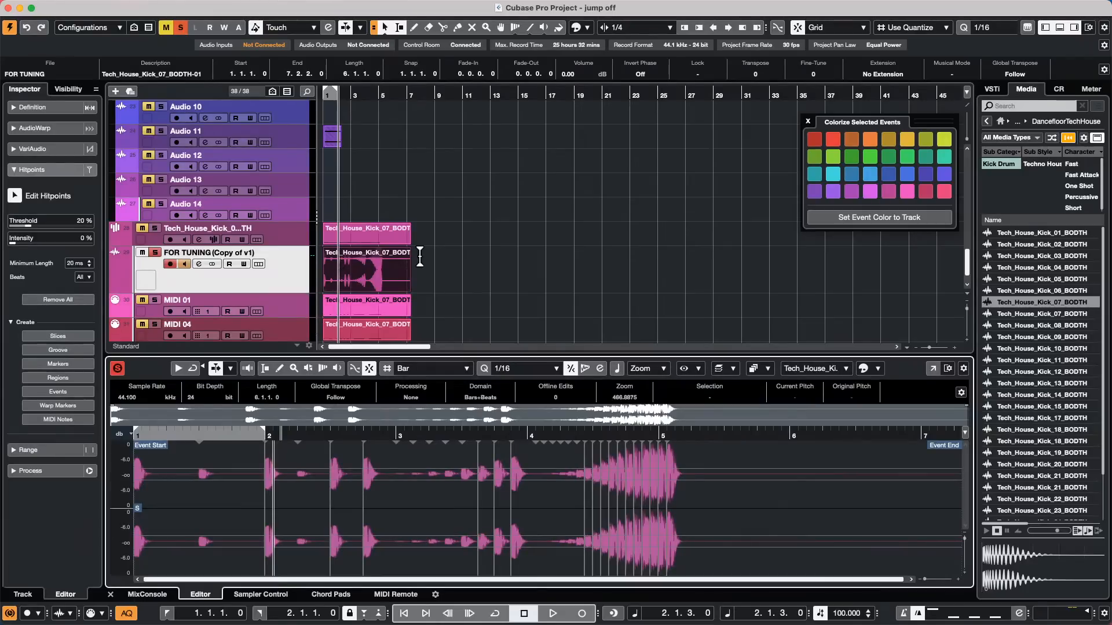
{"action": "mouse_move", "coordinate": [191, 7]}
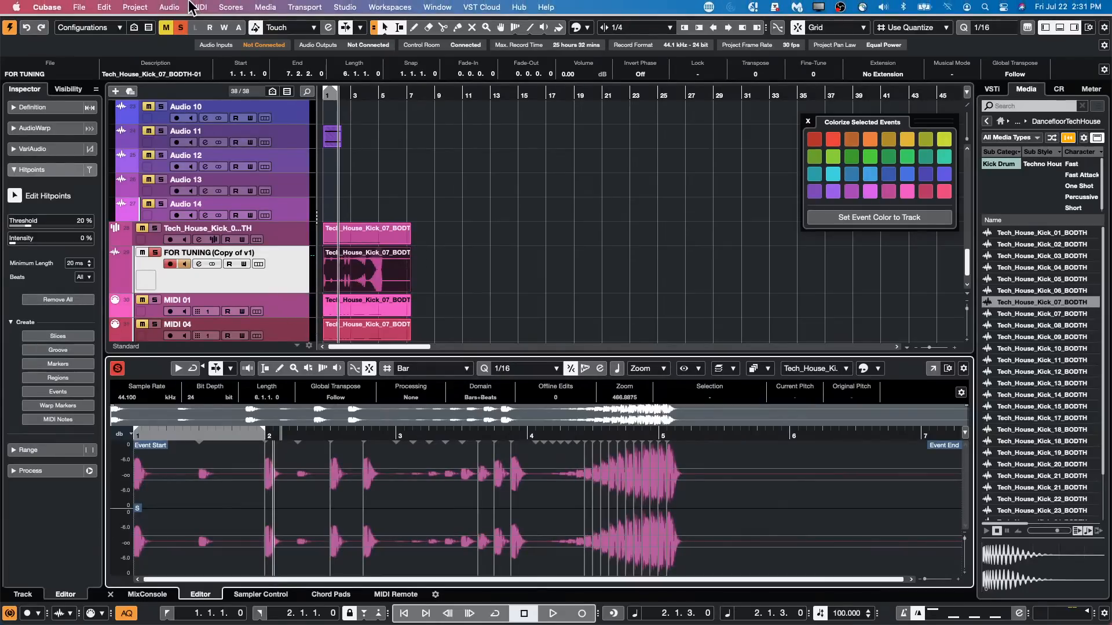
{"action": "left_click", "coordinate": [146, 7]}
{"action": "left_click", "coordinate": [506, 133]}
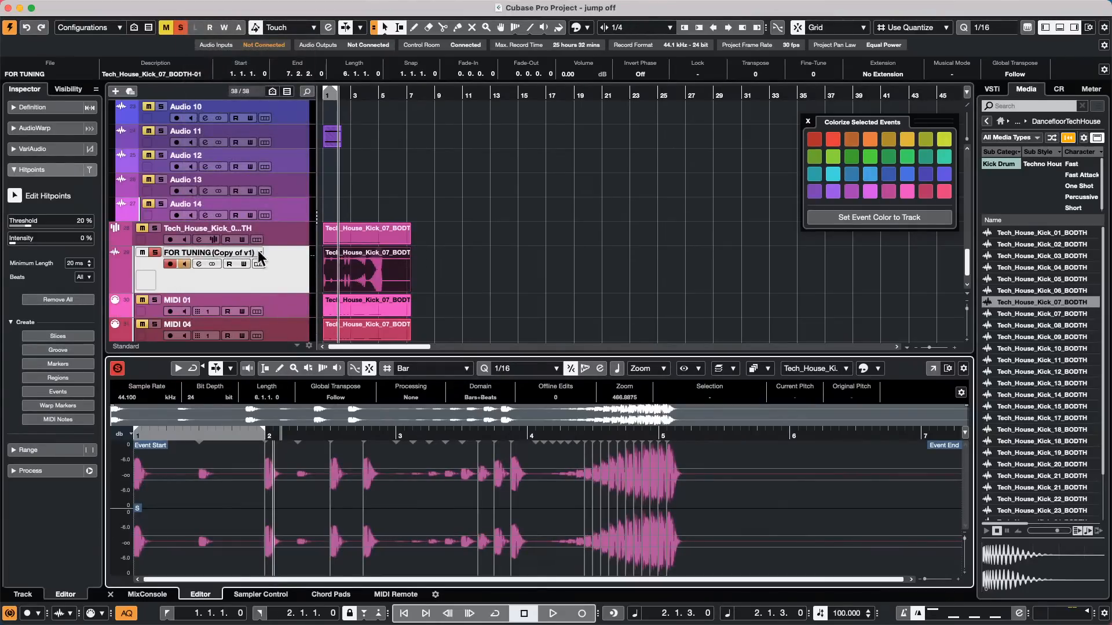
Switch the FOR TUNING track between its two versions, ending on v1, and select the audio event in it.
{"action": "left_click", "coordinate": [259, 250]}
{"action": "left_click", "coordinate": [265, 245]}
{"action": "left_click", "coordinate": [262, 248]}
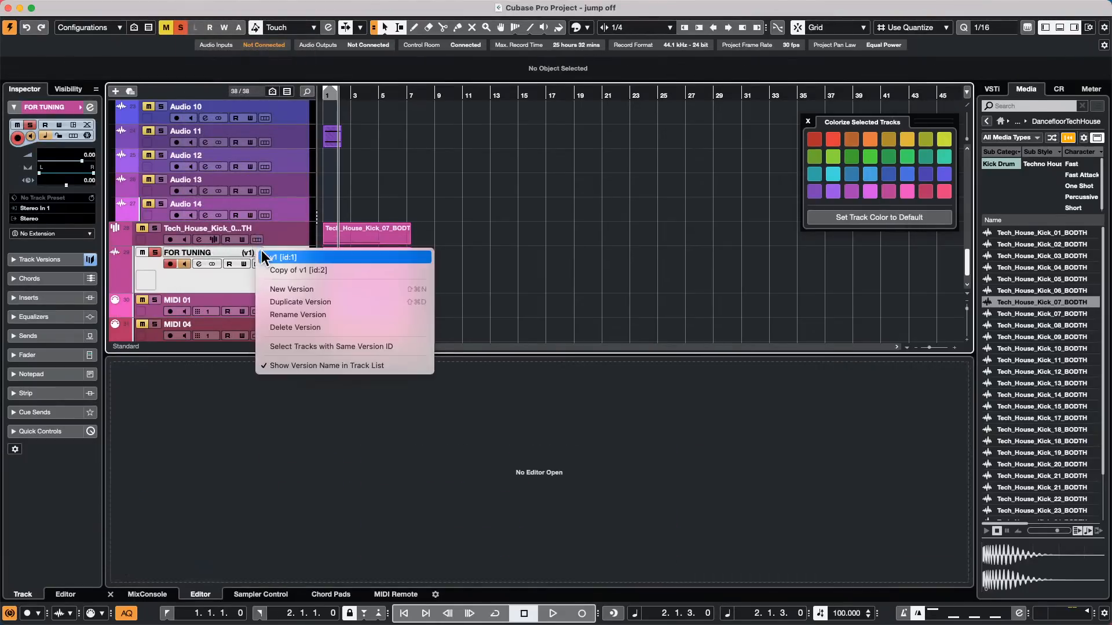
{"action": "left_click", "coordinate": [265, 264]}
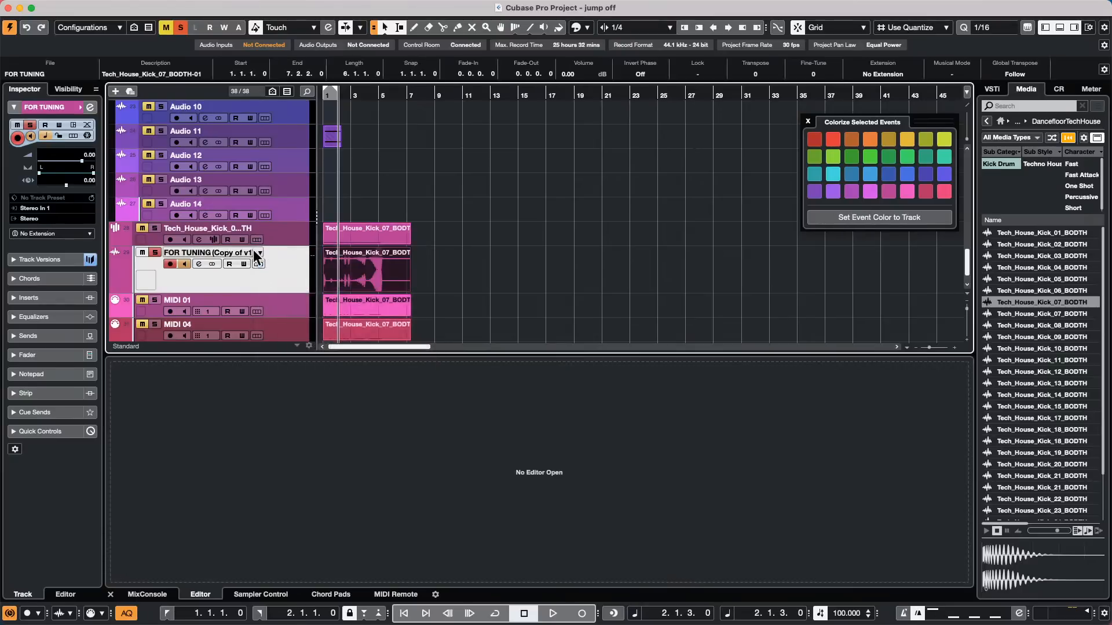
{"action": "left_click", "coordinate": [259, 250]}
{"action": "left_click", "coordinate": [260, 245]}
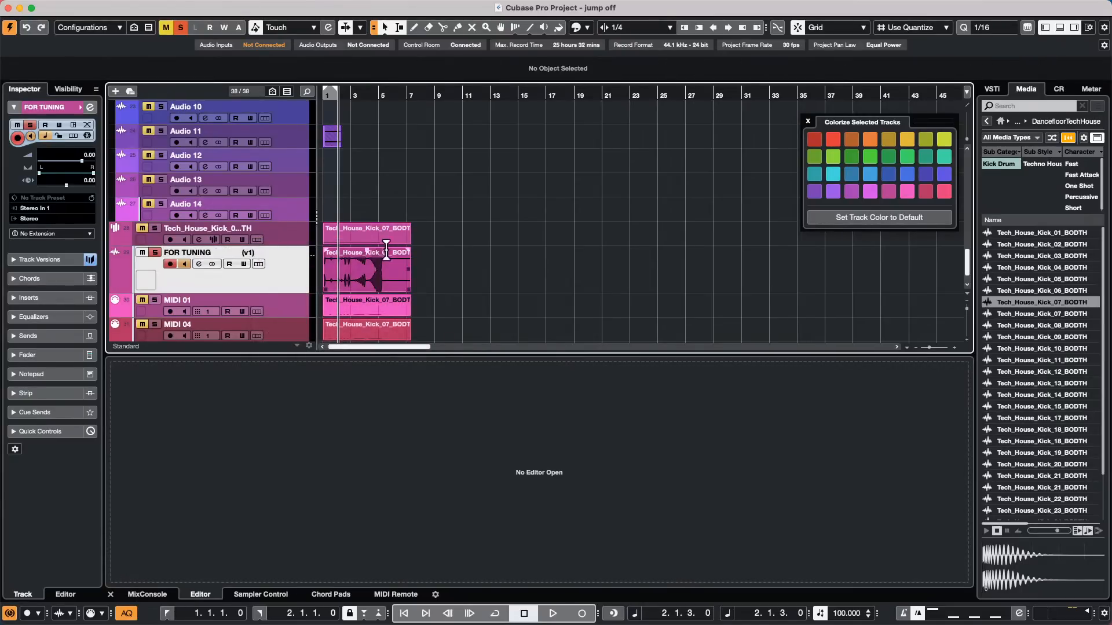
{"action": "left_click", "coordinate": [370, 274]}
{"action": "left_click", "coordinate": [168, 7]}
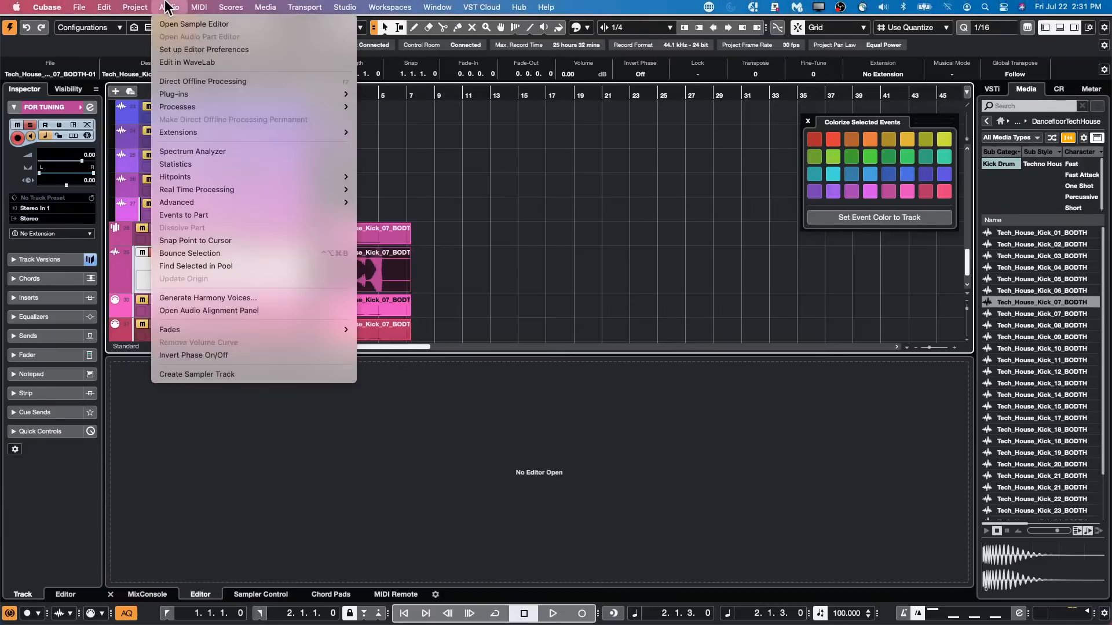
{"action": "left_click", "coordinate": [629, 253]}
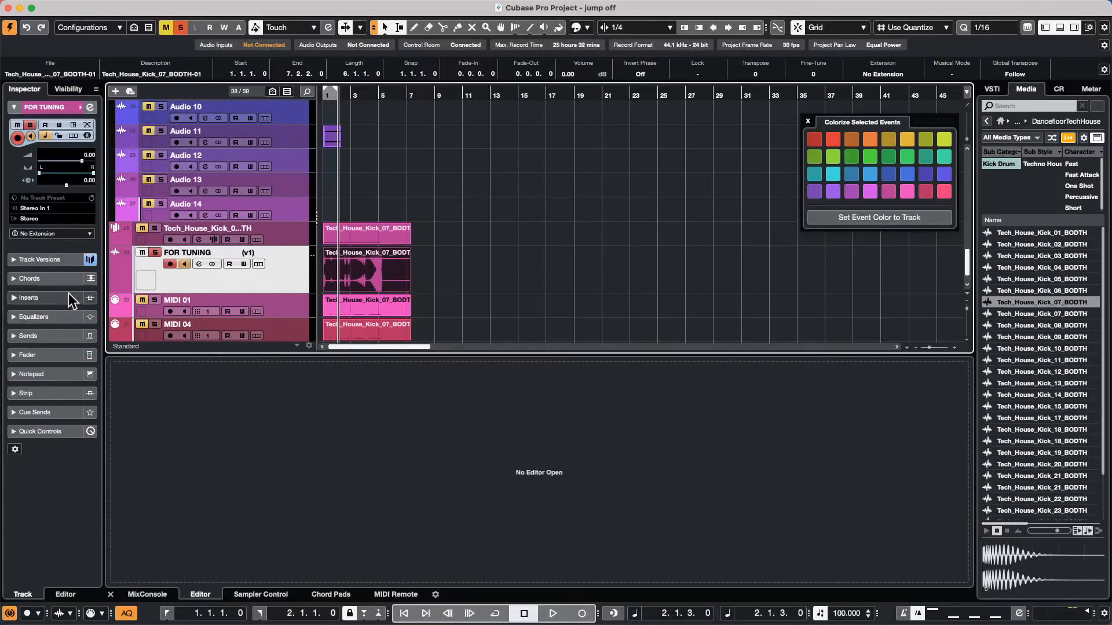
Show the Volume automation lanes of the tracks Audio 10 through Audio 14.
{"action": "left_click", "coordinate": [120, 214]}
{"action": "left_click", "coordinate": [123, 188]}
{"action": "left_click", "coordinate": [120, 167]}
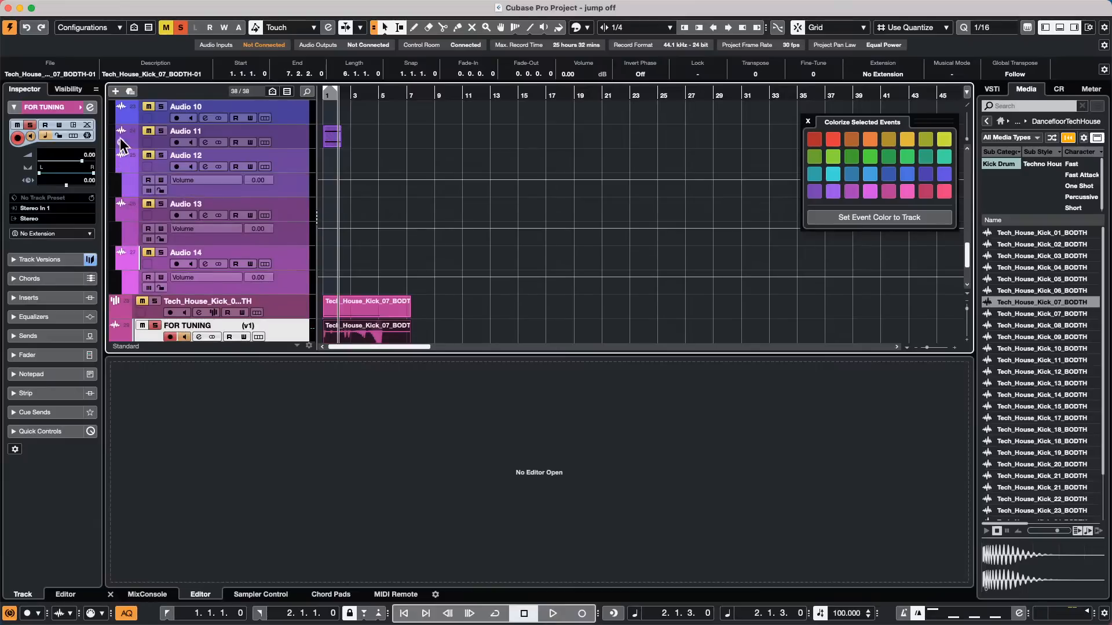
{"action": "left_click", "coordinate": [121, 142]}
{"action": "left_click", "coordinate": [121, 118]}
Draw freehand volume automation curves with the Draw tool in the lanes of Audio 10 through Audio 14.
{"action": "right_click", "coordinate": [341, 145]}
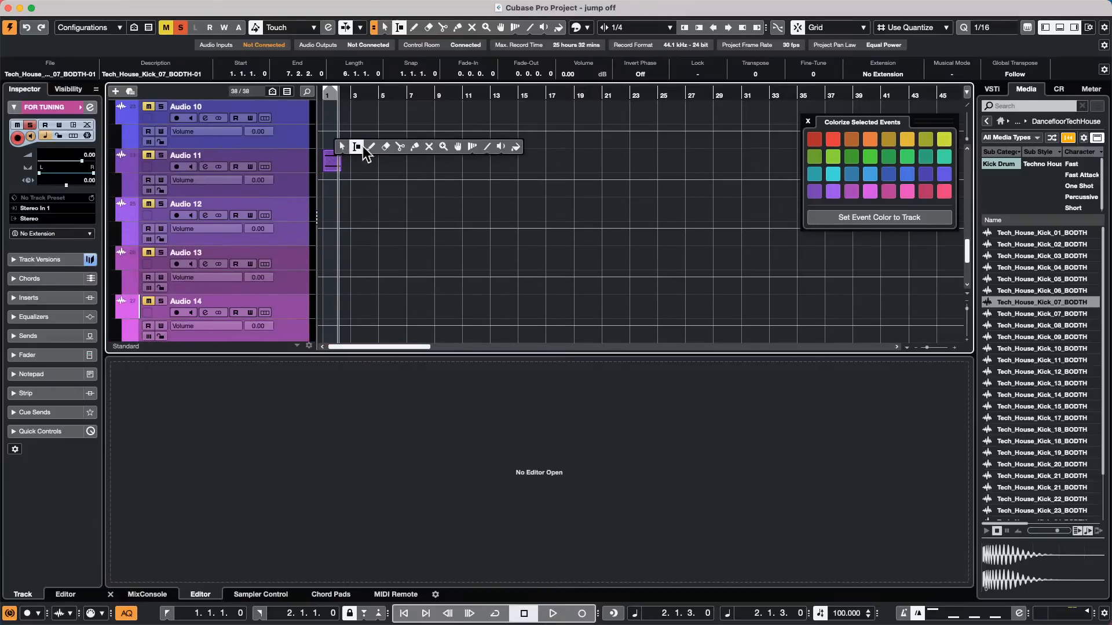
{"action": "left_click", "coordinate": [371, 146]}
{"action": "left_click_drag", "start_coordinate": [333, 132], "coordinate": [389, 136]}
{"action": "left_click_drag", "start_coordinate": [355, 187], "coordinate": [423, 177]}
{"action": "left_click_drag", "start_coordinate": [362, 228], "coordinate": [458, 223]}
{"action": "mouse_move", "coordinate": [375, 279]}
{"action": "left_mouse_down"}
{"action": "mouse_move", "coordinate": [440, 274]}
{"action": "mouse_move", "coordinate": [475, 292]}
{"action": "left_mouse_up"}
{"action": "left_click_drag", "start_coordinate": [385, 325], "coordinate": [467, 317]}
Show the Volume, Mute and Linked Panner automation lanes of FOR TUNING and draw automation in the Mute and Linked Panner lanes.
{"action": "scroll", "coordinate": [231, 236], "scroll_direction": "down", "scroll_amount": 3}
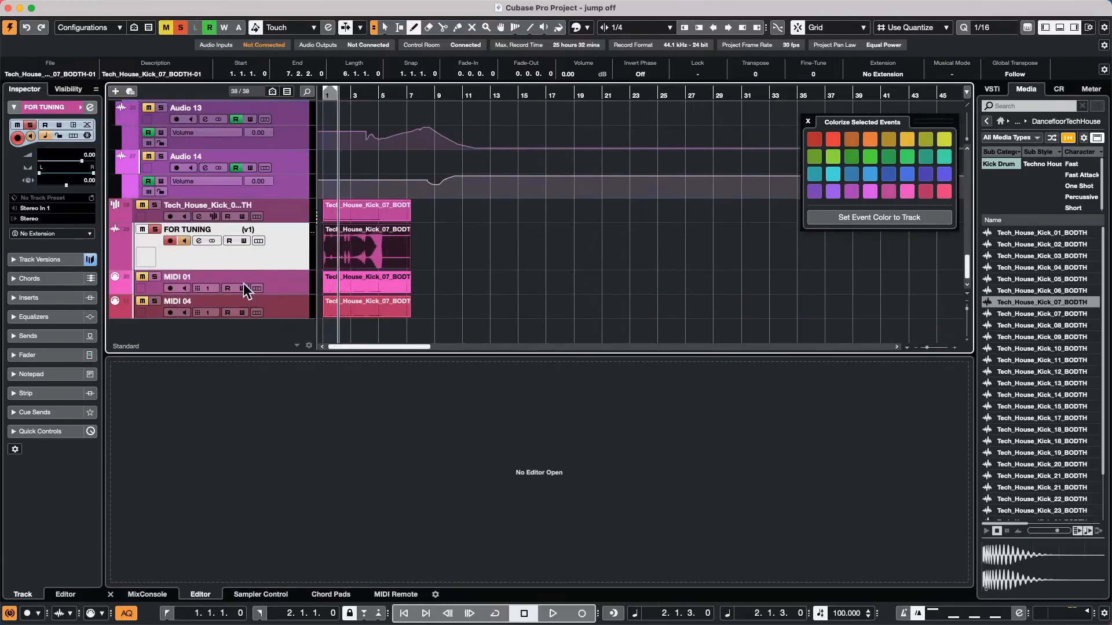
{"action": "left_click", "coordinate": [116, 264]}
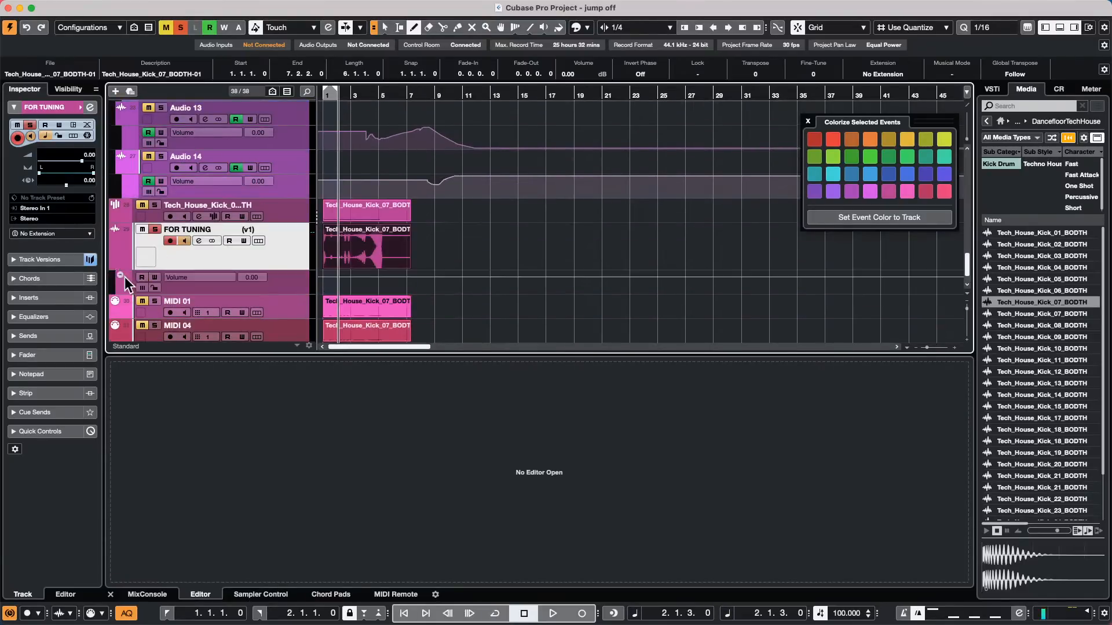
{"action": "left_click", "coordinate": [120, 289]}
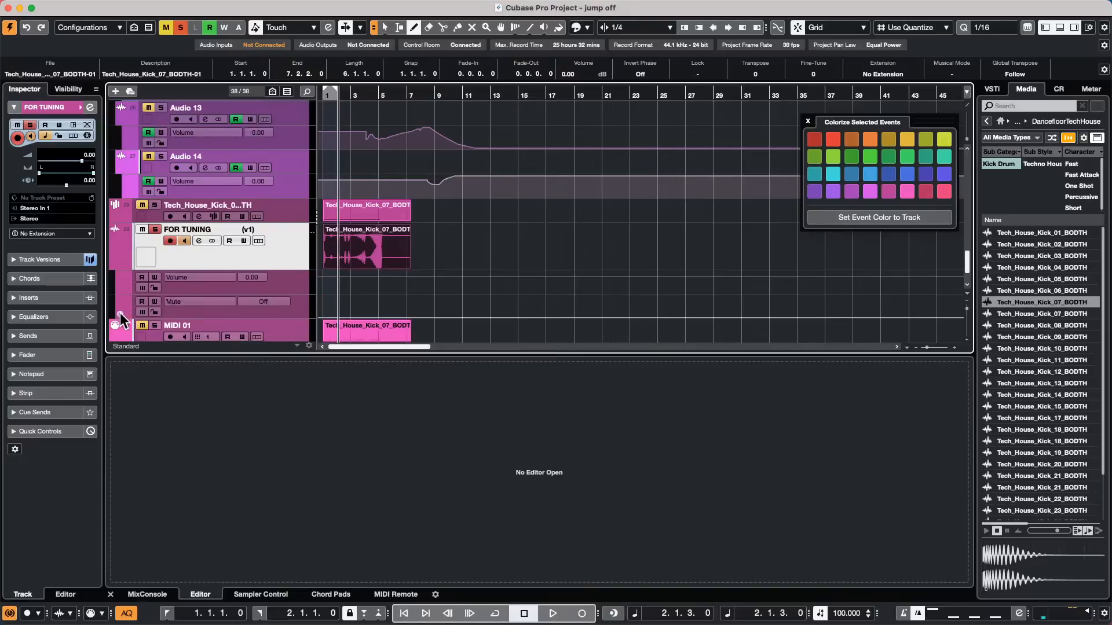
{"action": "left_click", "coordinate": [120, 312]}
{"action": "mouse_move", "coordinate": [325, 322]}
{"action": "left_mouse_down"}
{"action": "mouse_move", "coordinate": [345, 320]}
{"action": "mouse_move", "coordinate": [414, 363]}
{"action": "mouse_move", "coordinate": [376, 307]}
{"action": "mouse_move", "coordinate": [573, 289]}
{"action": "left_mouse_up"}
Add the Mute, Linked Panner, Enable Output 1 and Input Filter - PreGain automation lanes under Audio 14.
{"action": "left_click", "coordinate": [127, 191]}
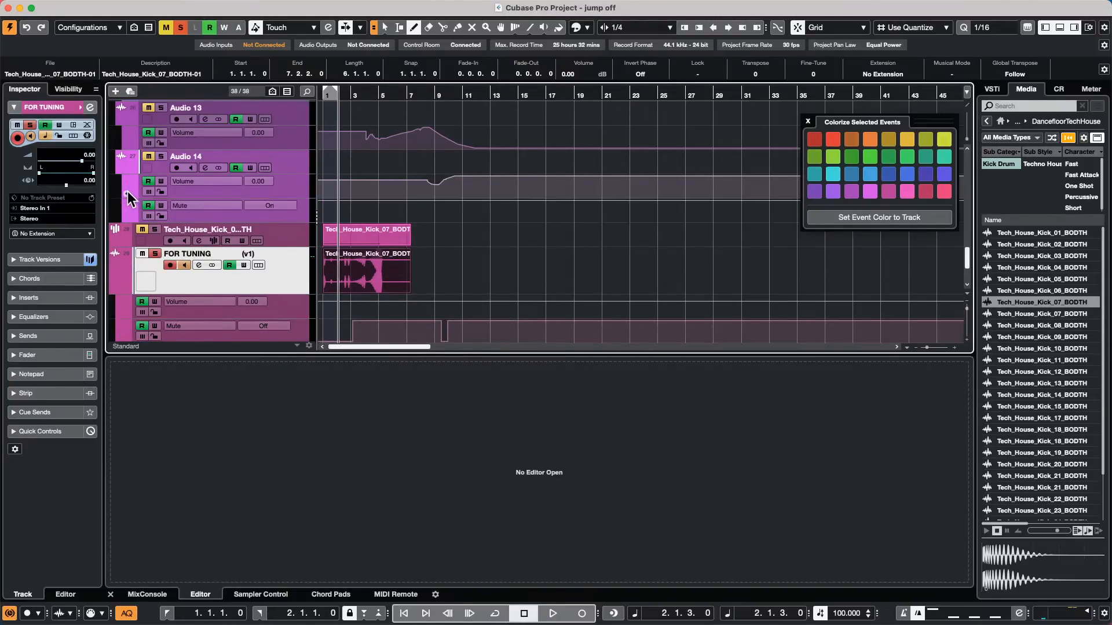
{"action": "left_click", "coordinate": [126, 217]}
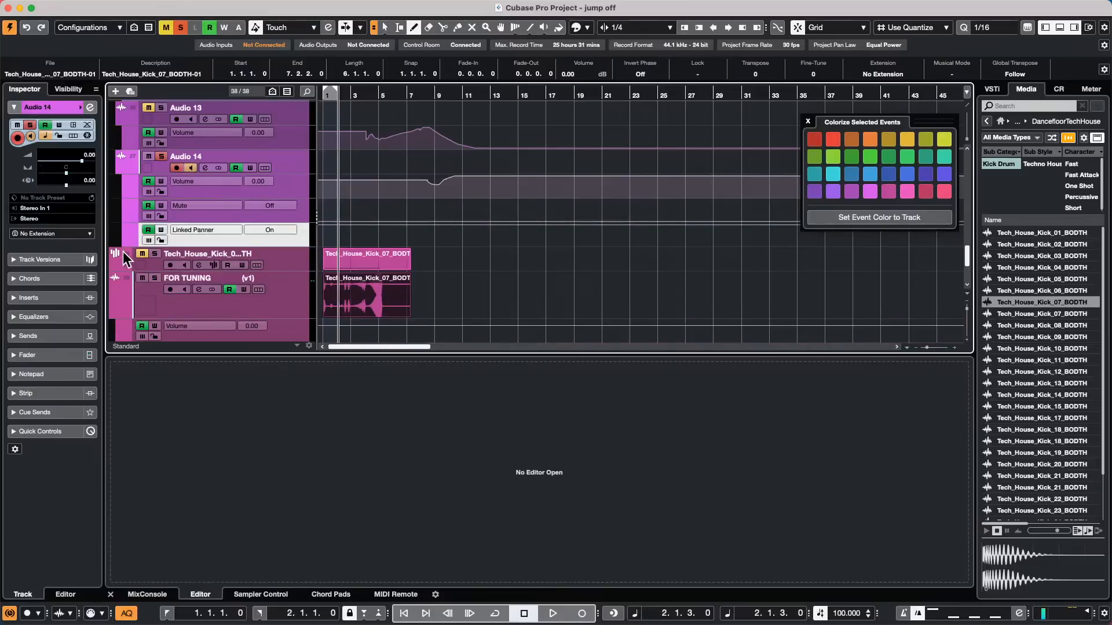
{"action": "left_click", "coordinate": [126, 242]}
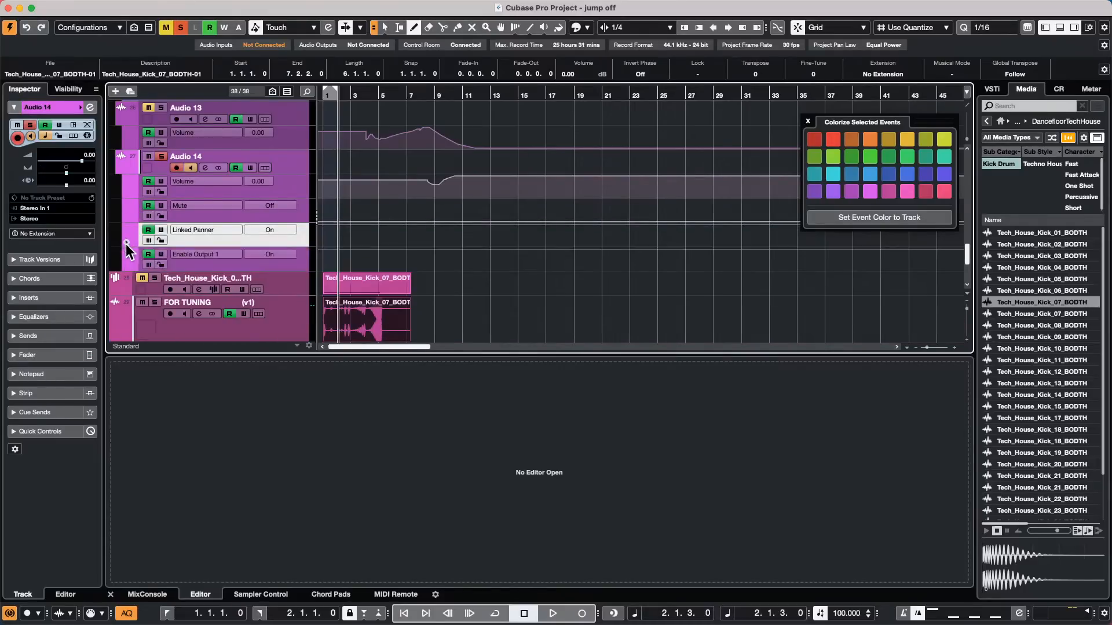
{"action": "left_click", "coordinate": [127, 270]}
Draw automation in Audio 14's PreGain, Linked Panner and Volume lanes between about bars 3 and 11.
{"action": "left_click_drag", "start_coordinate": [355, 287], "coordinate": [461, 277]}
{"action": "left_click_drag", "start_coordinate": [391, 231], "coordinate": [449, 244]}
{"action": "left_click_drag", "start_coordinate": [390, 195], "coordinate": [458, 172]}
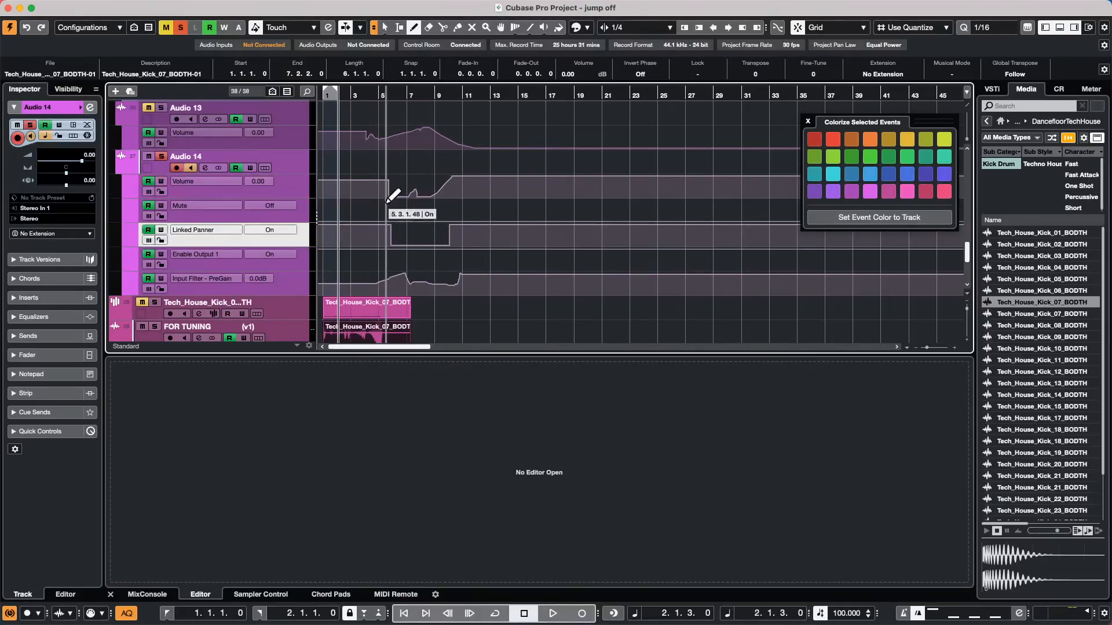
Show the Futurechill audio track's Volume automation lane, make it taller and draw a freehand volume curve along it.
{"action": "scroll", "coordinate": [393, 185], "scroll_direction": "up", "scroll_amount": 10}
{"action": "left_click", "coordinate": [115, 209]}
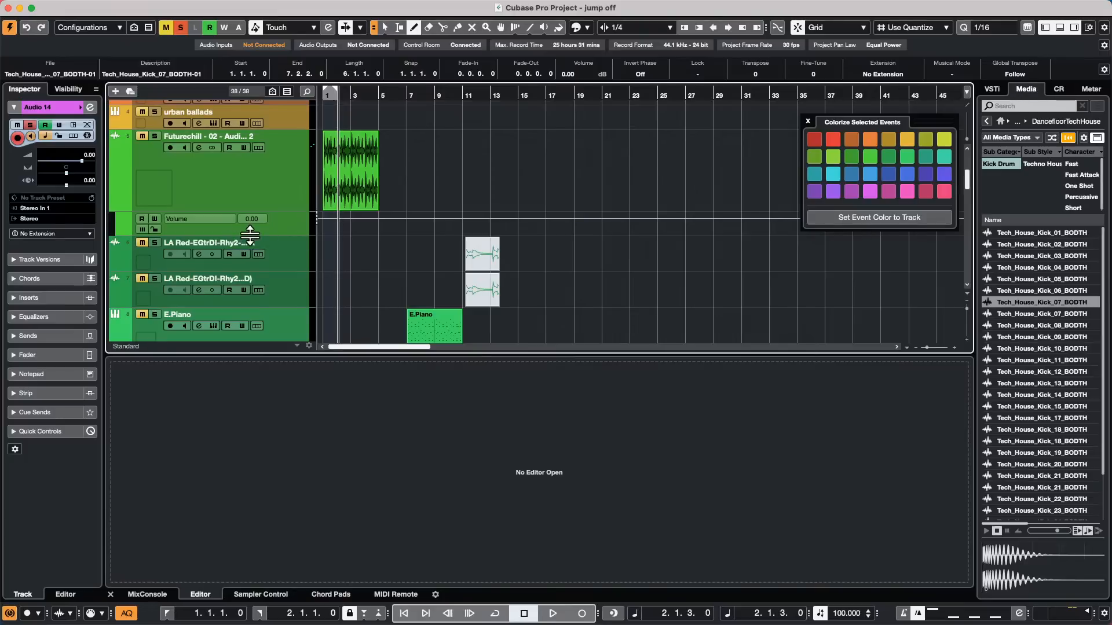
{"action": "left_click_drag", "start_coordinate": [240, 236], "coordinate": [248, 268]}
{"action": "mouse_move", "coordinate": [367, 225]}
{"action": "left_mouse_down"}
{"action": "mouse_move", "coordinate": [371, 243]}
{"action": "mouse_move", "coordinate": [484, 268]}
{"action": "mouse_move", "coordinate": [730, 191]}
{"action": "mouse_move", "coordinate": [677, 224]}
{"action": "mouse_move", "coordinate": [711, 228]}
{"action": "left_mouse_up"}
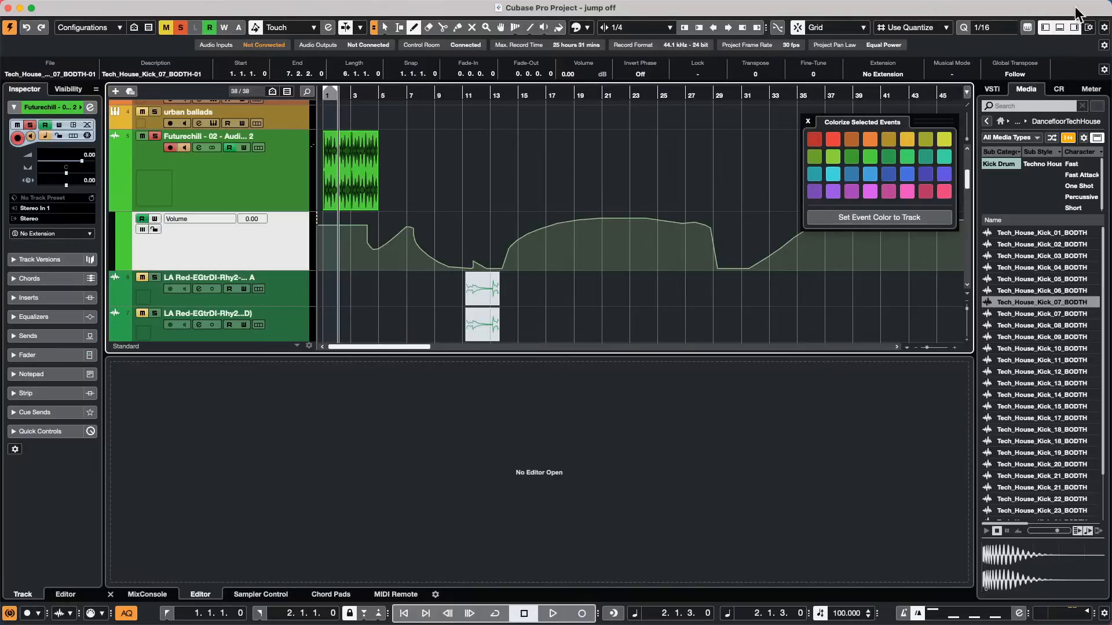
Hide the lower zone and look over the automation lanes across the project's tracks.
{"action": "left_click", "coordinate": [1057, 25]}
{"action": "scroll", "coordinate": [424, 342], "scroll_direction": "down", "scroll_amount": 15}
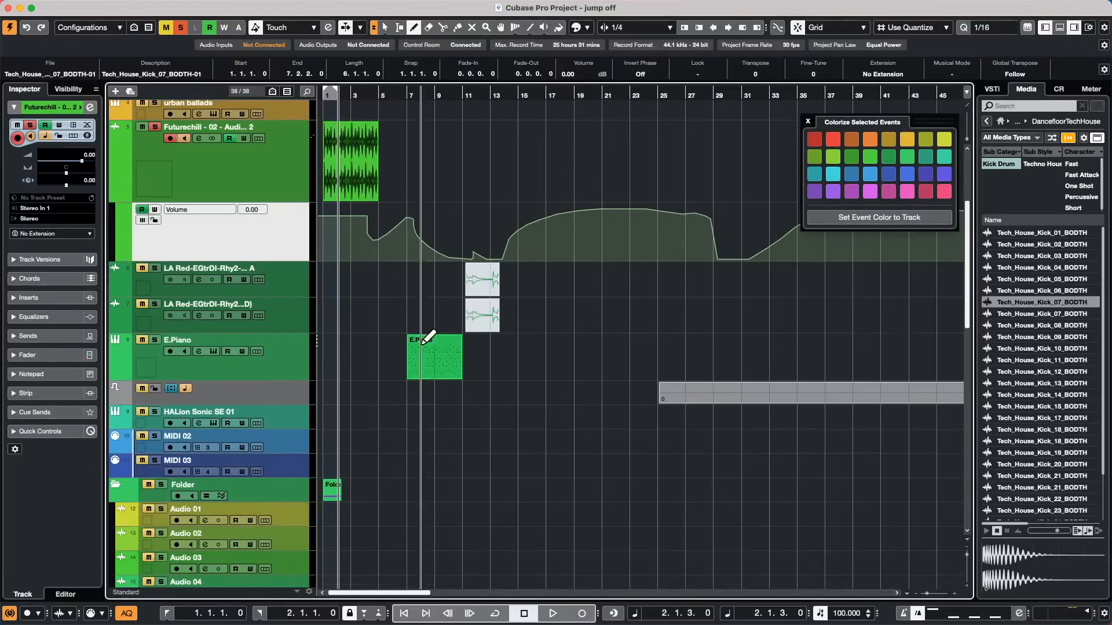
{"action": "scroll", "coordinate": [425, 365], "scroll_direction": "up", "scroll_amount": 9}
{"action": "scroll", "coordinate": [431, 359], "scroll_direction": "down", "scroll_amount": 12}
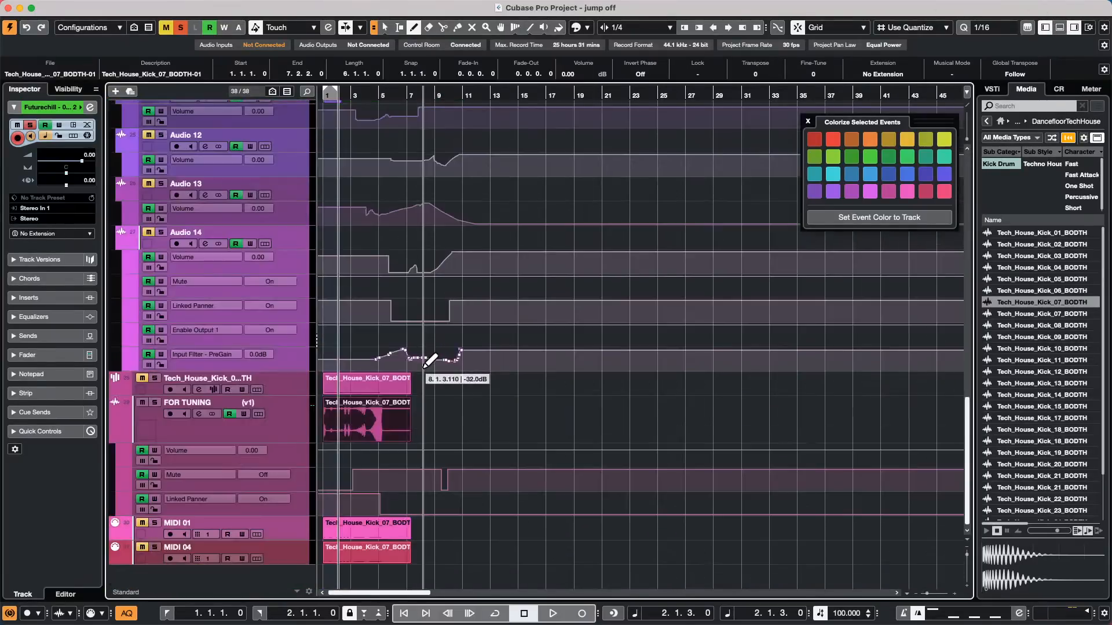
{"action": "scroll", "coordinate": [431, 356], "scroll_direction": "up", "scroll_amount": 7}
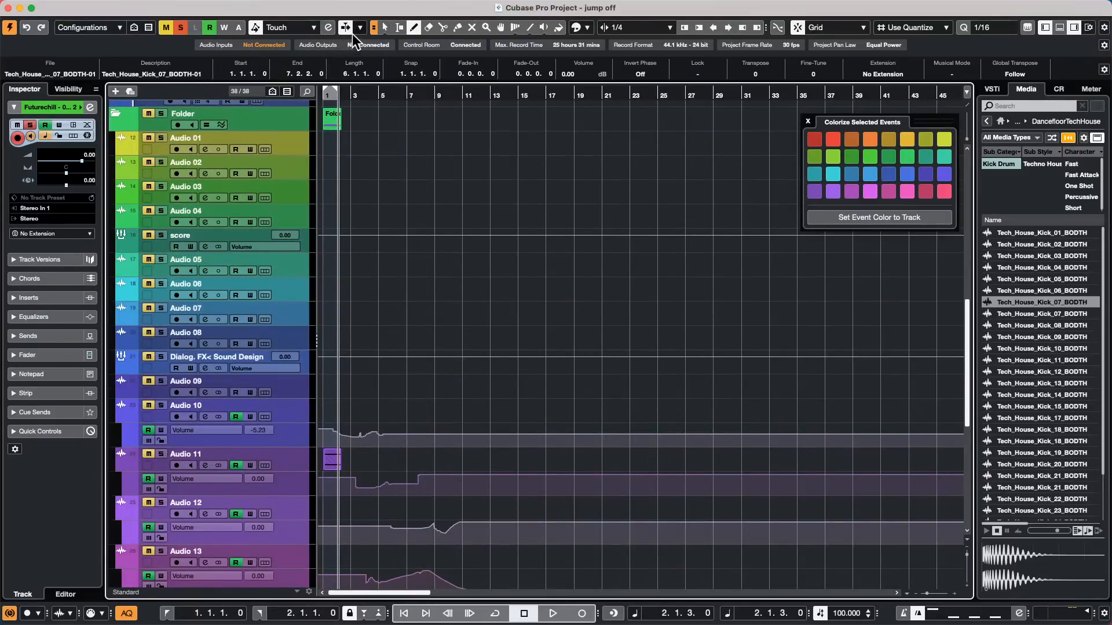
Open the Automation Panel and move it clear of the track list, beside the color palette.
{"action": "left_click", "coordinate": [330, 27]}
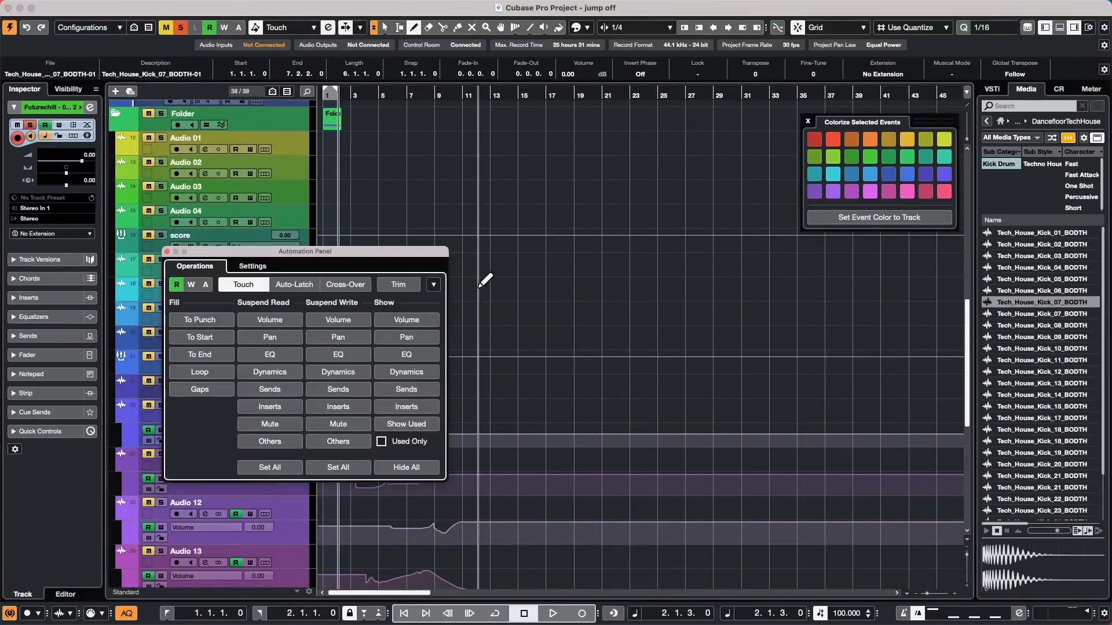
{"action": "left_click_drag", "start_coordinate": [348, 254], "coordinate": [698, 113]}
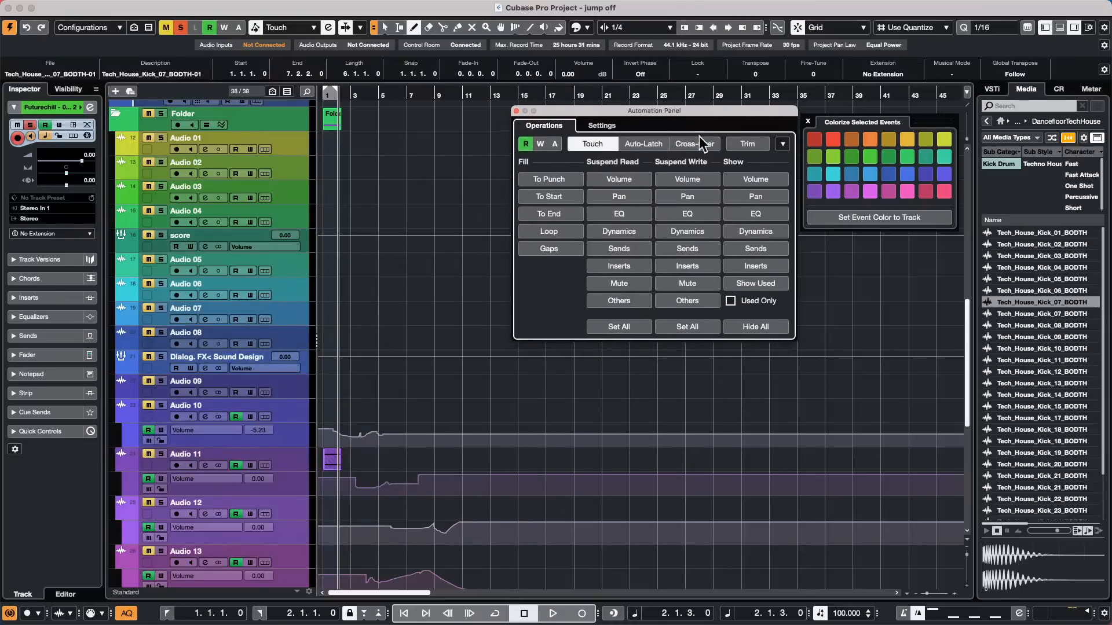
{"action": "left_click", "coordinate": [326, 27]}
{"action": "left_click", "coordinate": [325, 26]}
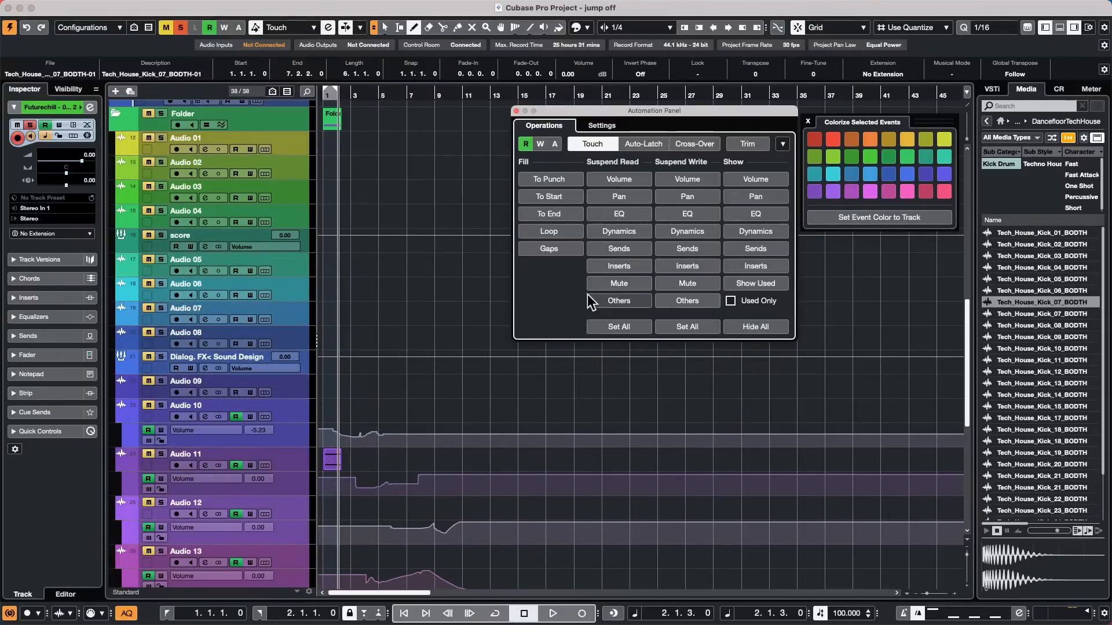
Hide all automation lanes in the project, and show only those that contain used automation.
{"action": "left_click", "coordinate": [776, 328]}
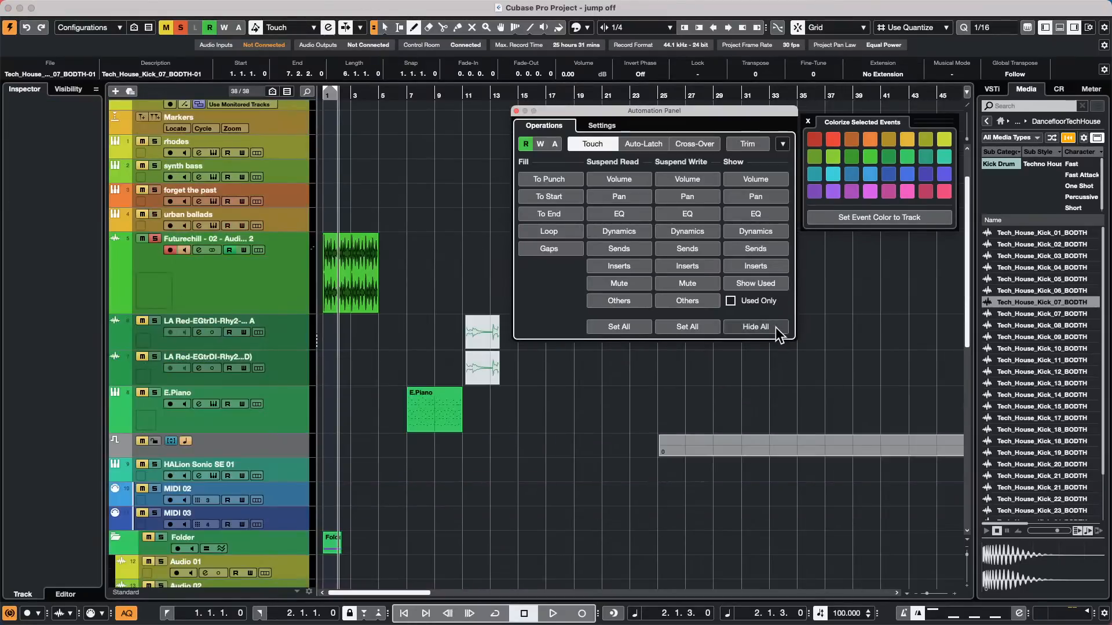
{"action": "left_click", "coordinate": [770, 285]}
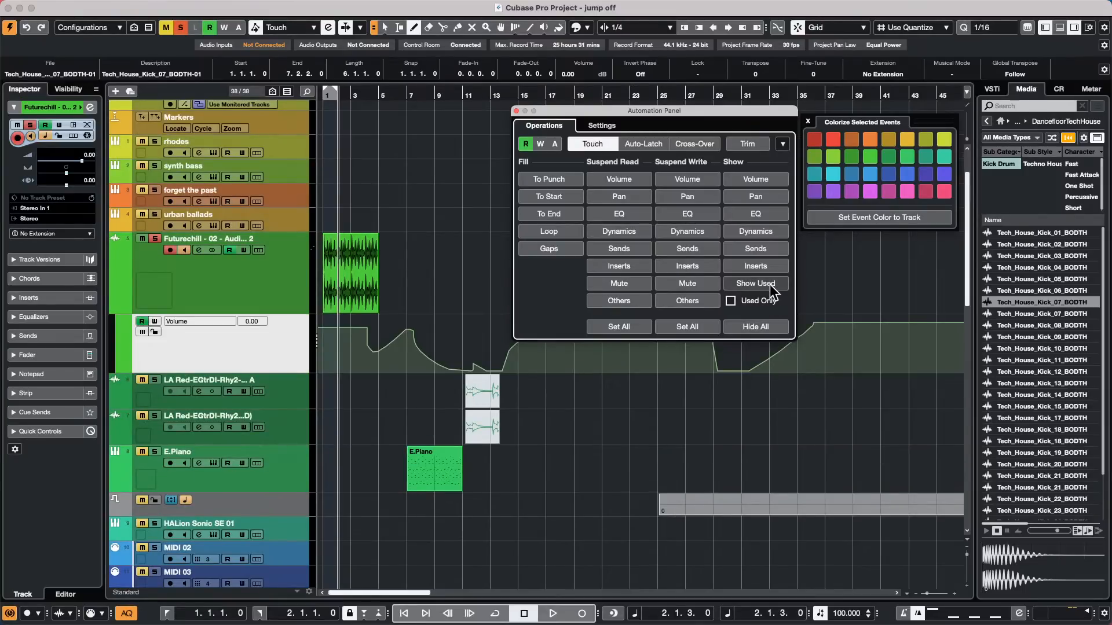
Select the Futurechill audio track, hide all automation lanes in the project, and show the lanes with used automation again.
{"action": "left_click", "coordinate": [209, 299]}
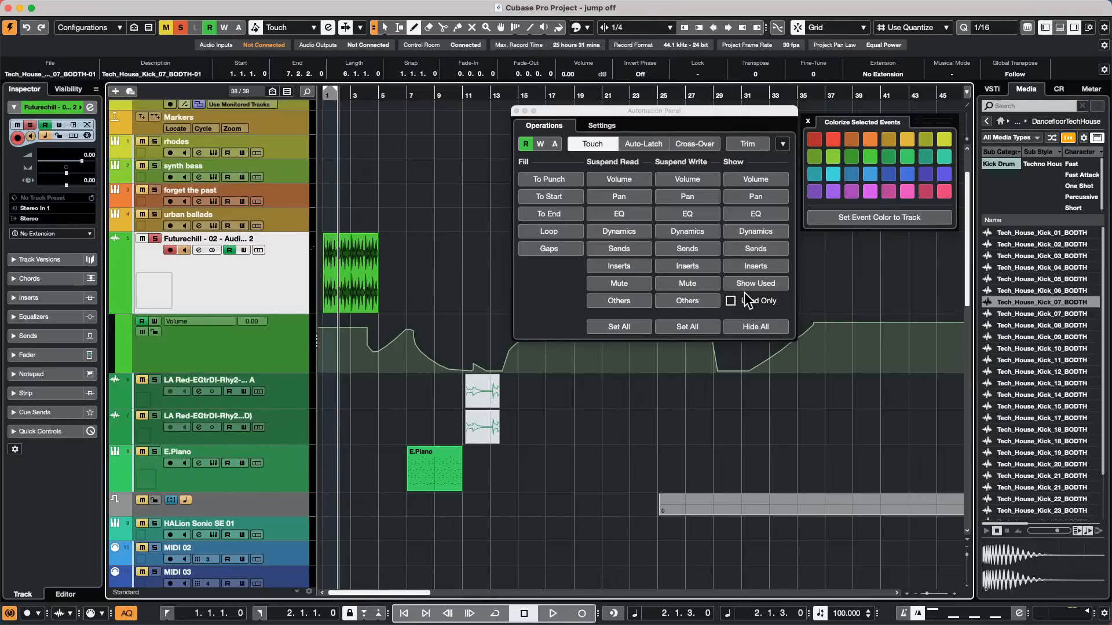
{"action": "left_click", "coordinate": [746, 327]}
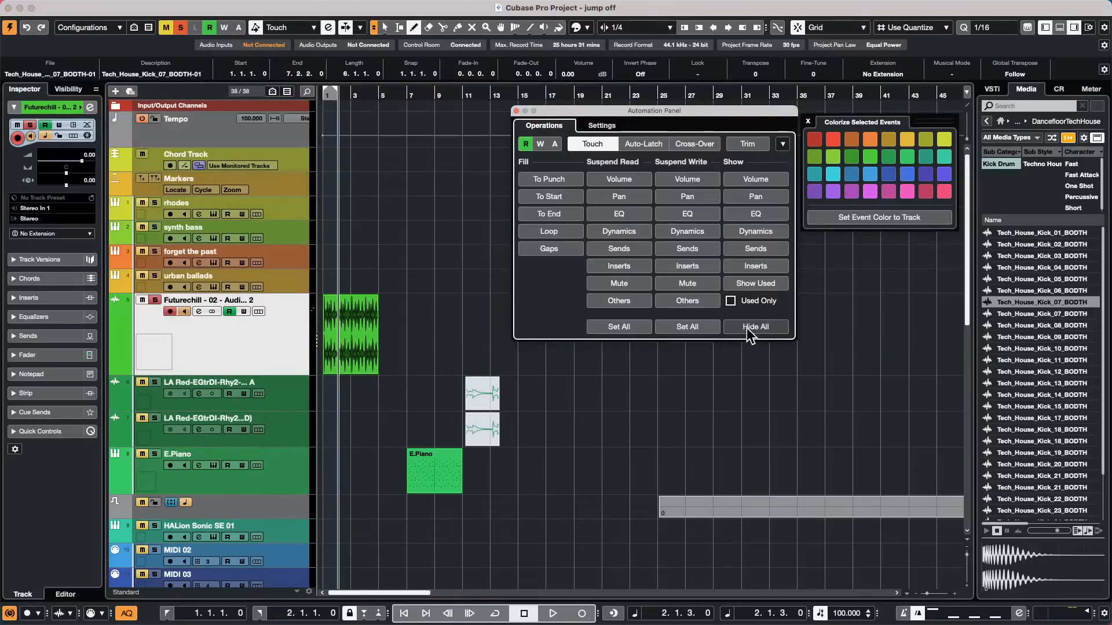
{"action": "scroll", "coordinate": [443, 362], "scroll_direction": "down", "scroll_amount": 3}
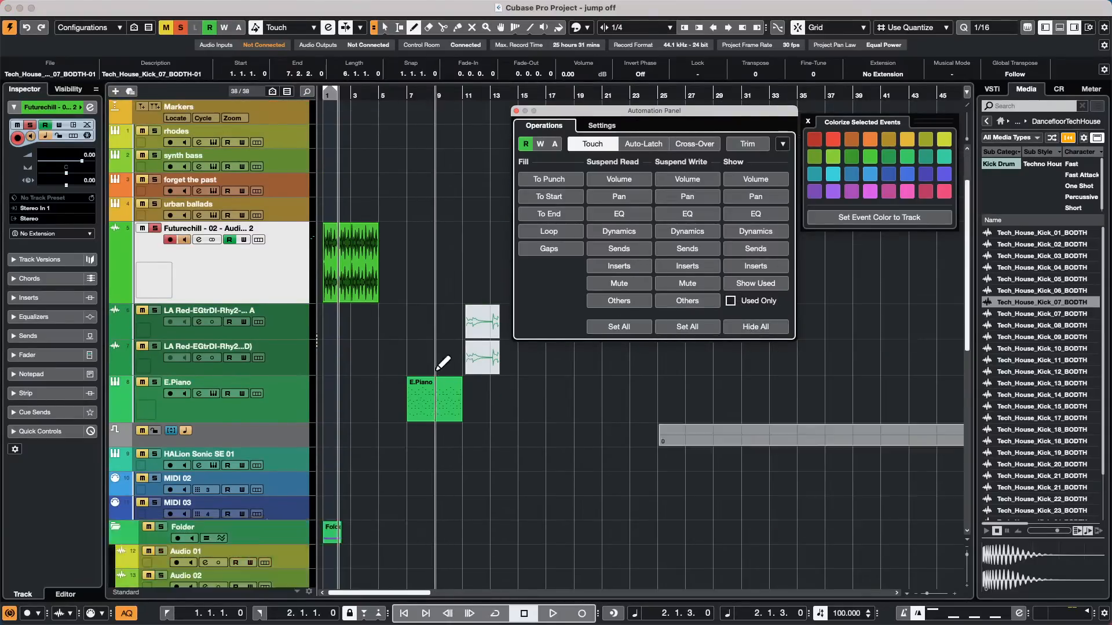
{"action": "scroll", "coordinate": [443, 362], "scroll_direction": "down", "scroll_amount": 6}
{"action": "left_click", "coordinate": [765, 283]}
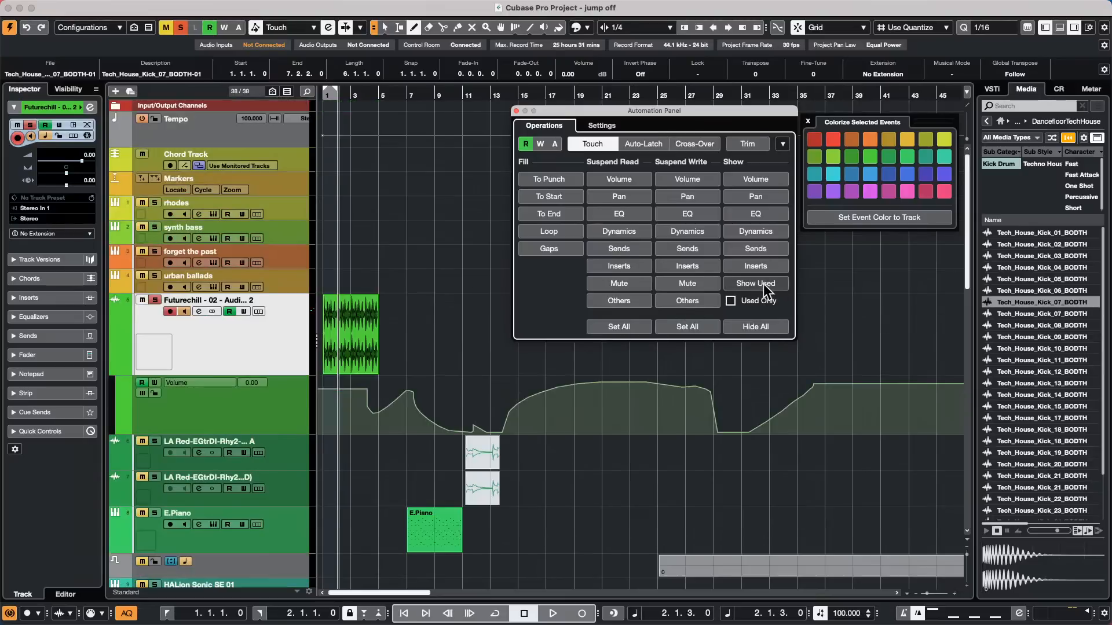
{"action": "scroll", "coordinate": [554, 442], "scroll_direction": "down", "scroll_amount": 15}
{"action": "scroll", "coordinate": [554, 443], "scroll_direction": "down", "scroll_amount": 10}
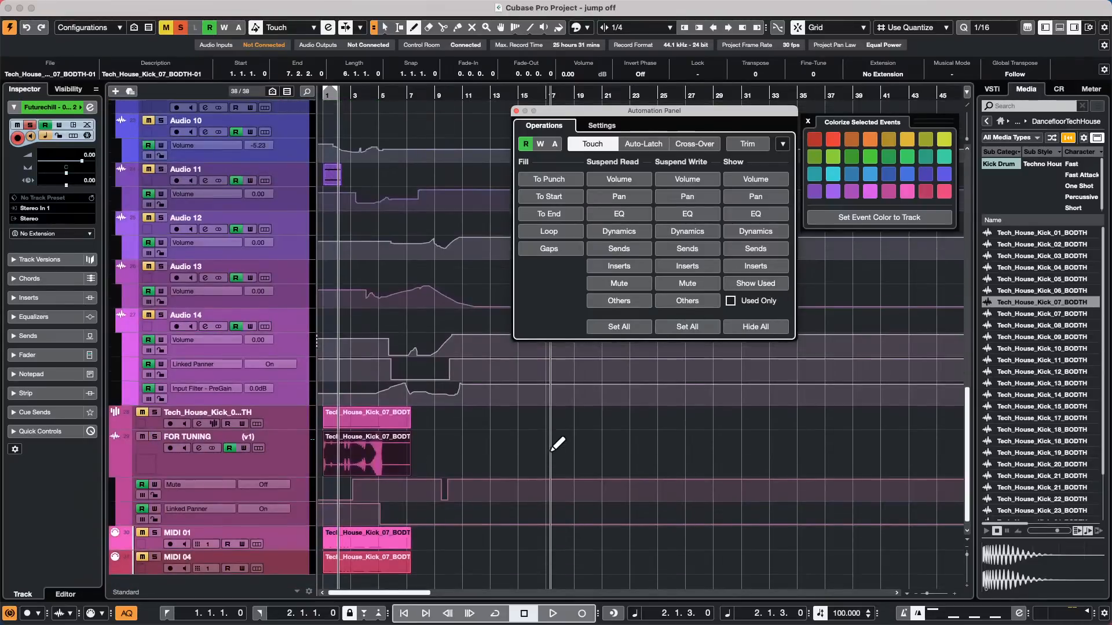
Hide all automation lanes once more, bring the used ones back, and close the Automation Panel.
{"action": "left_click", "coordinate": [765, 327]}
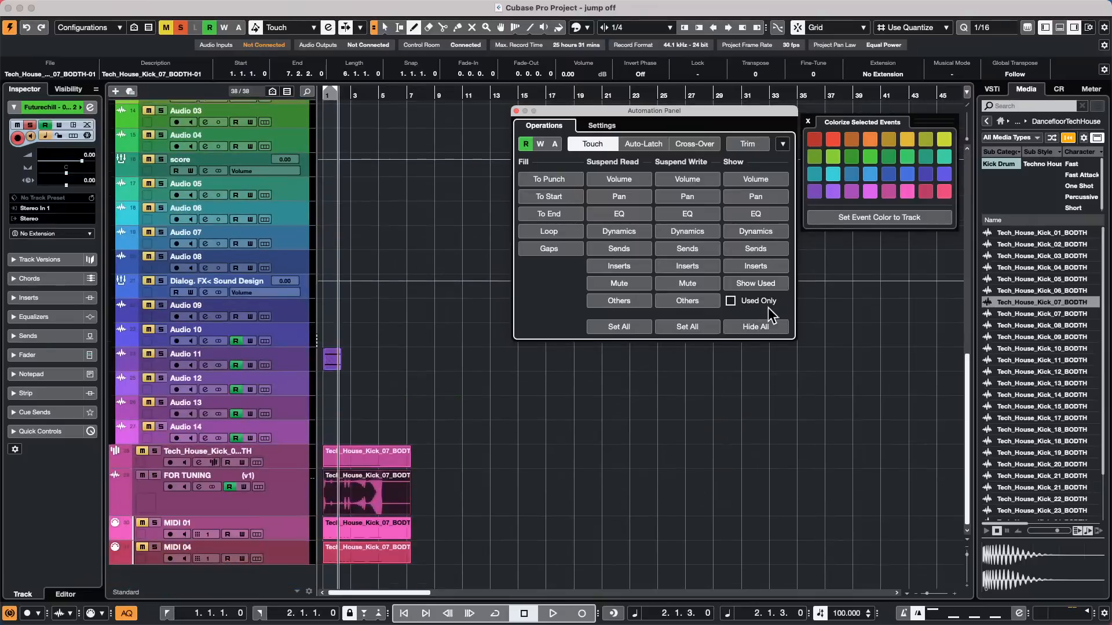
{"action": "left_click", "coordinate": [761, 283]}
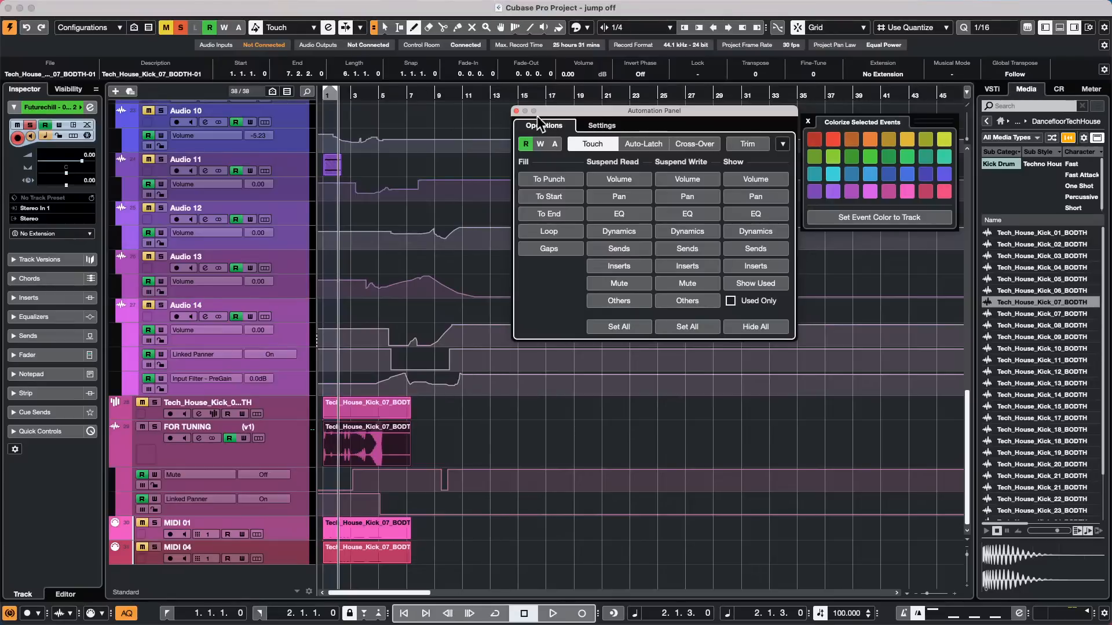
{"action": "left_click", "coordinate": [516, 110]}
{"action": "mouse_move", "coordinate": [98, 7]}
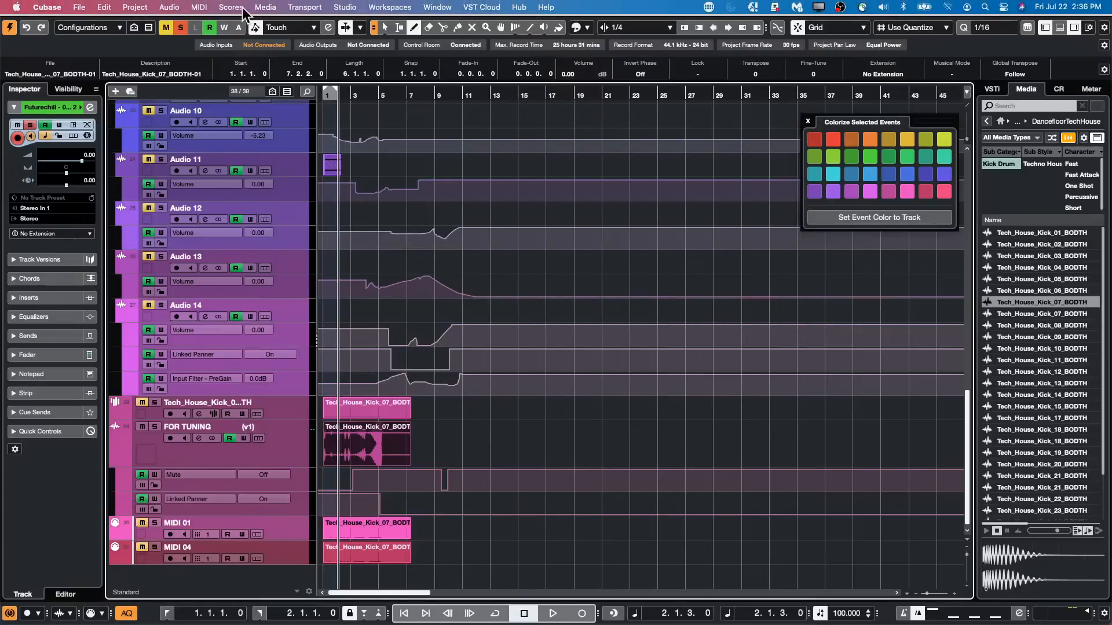
{"action": "left_click", "coordinate": [264, 7]}
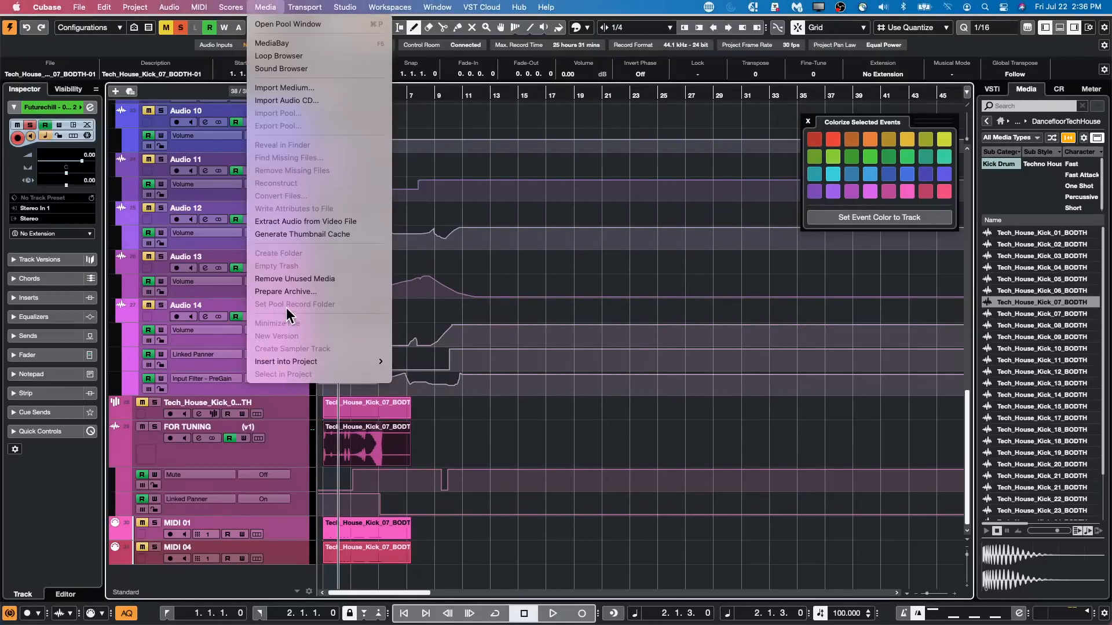
{"action": "mouse_move", "coordinate": [124, 4]}
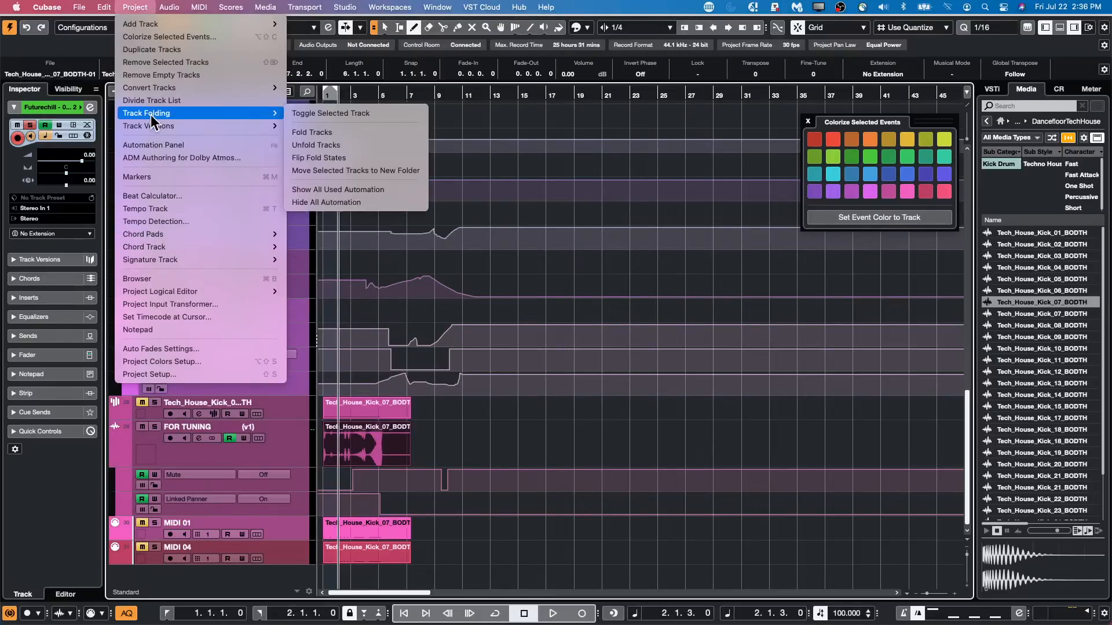
{"action": "left_click", "coordinate": [546, 501]}
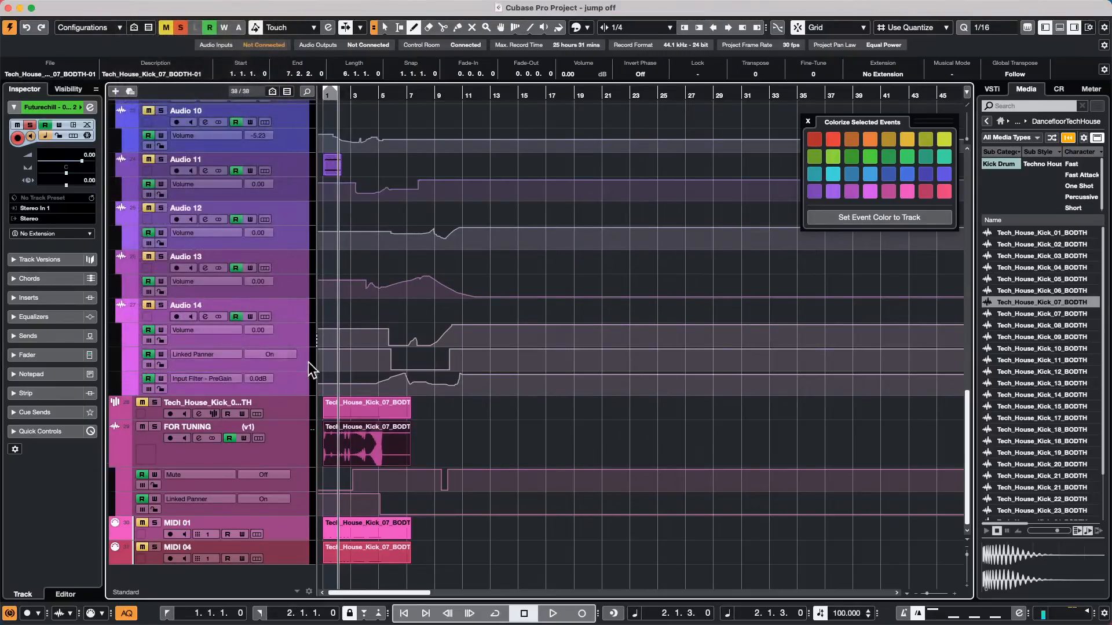
Open the Project Logical Editor setup and remove the existing transform action and event target filter.
{"action": "mouse_move", "coordinate": [230, 6]}
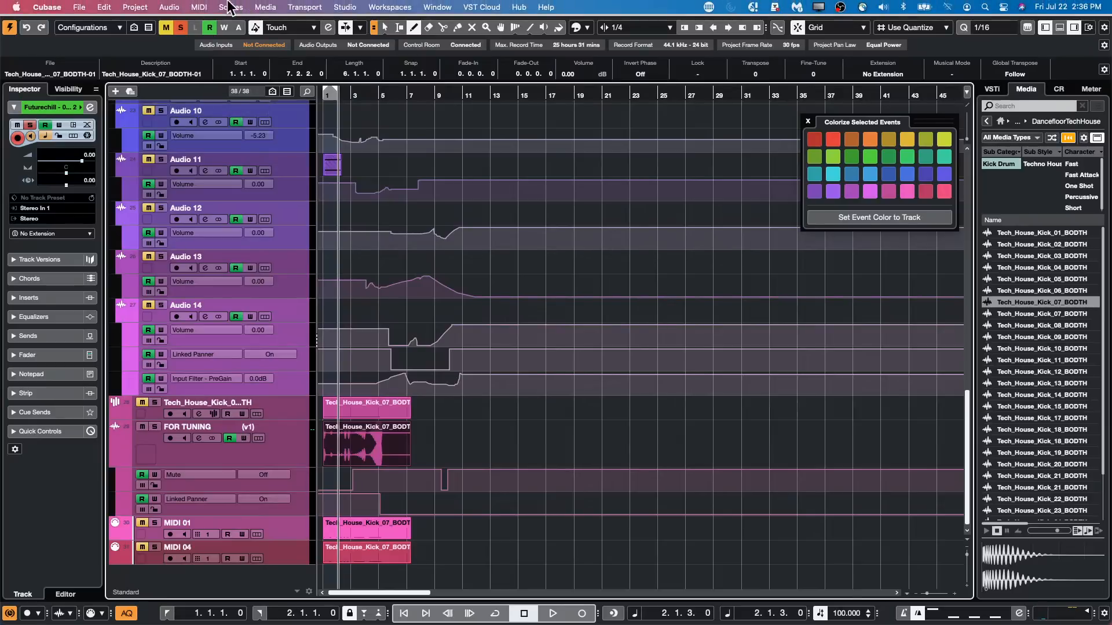
{"action": "left_click", "coordinate": [178, 7]}
{"action": "mouse_move", "coordinate": [129, 9]}
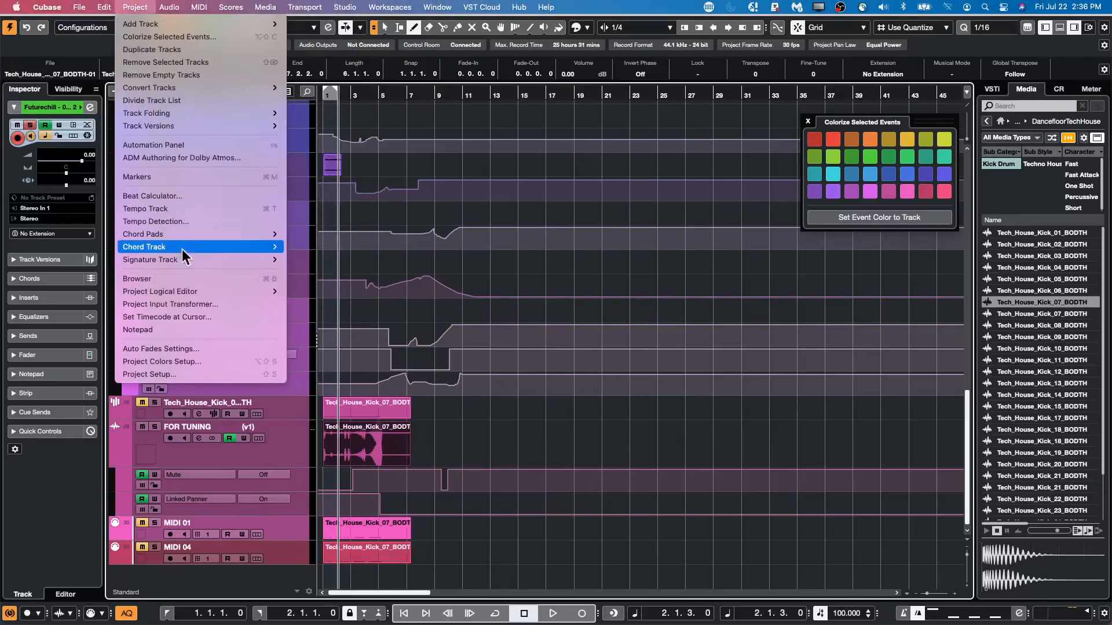
{"action": "mouse_move", "coordinate": [186, 293]}
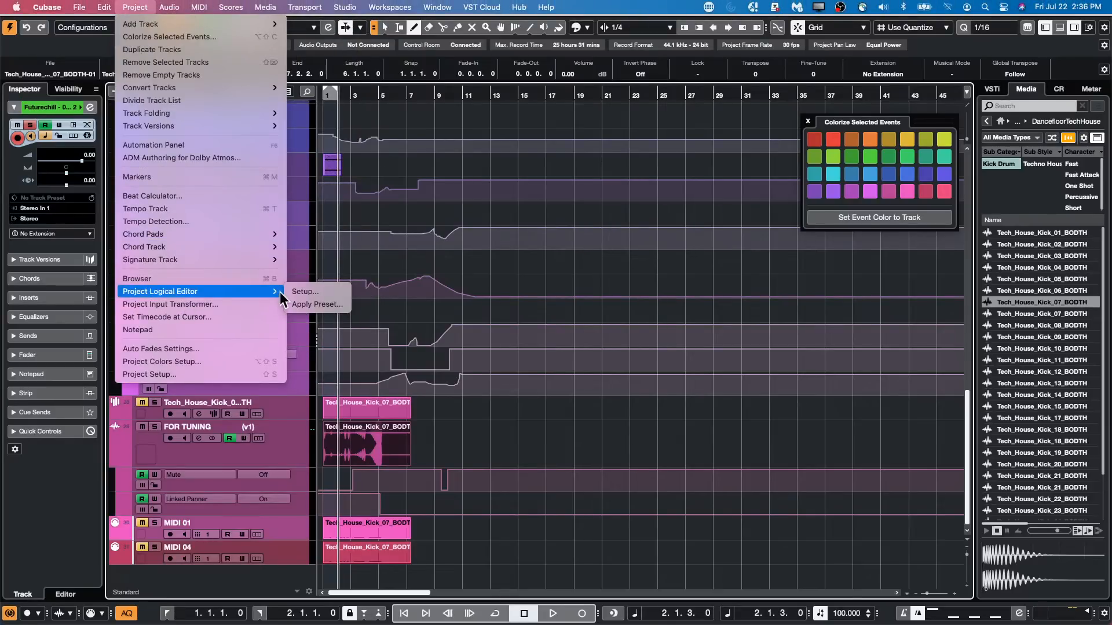
{"action": "left_click", "coordinate": [319, 293]}
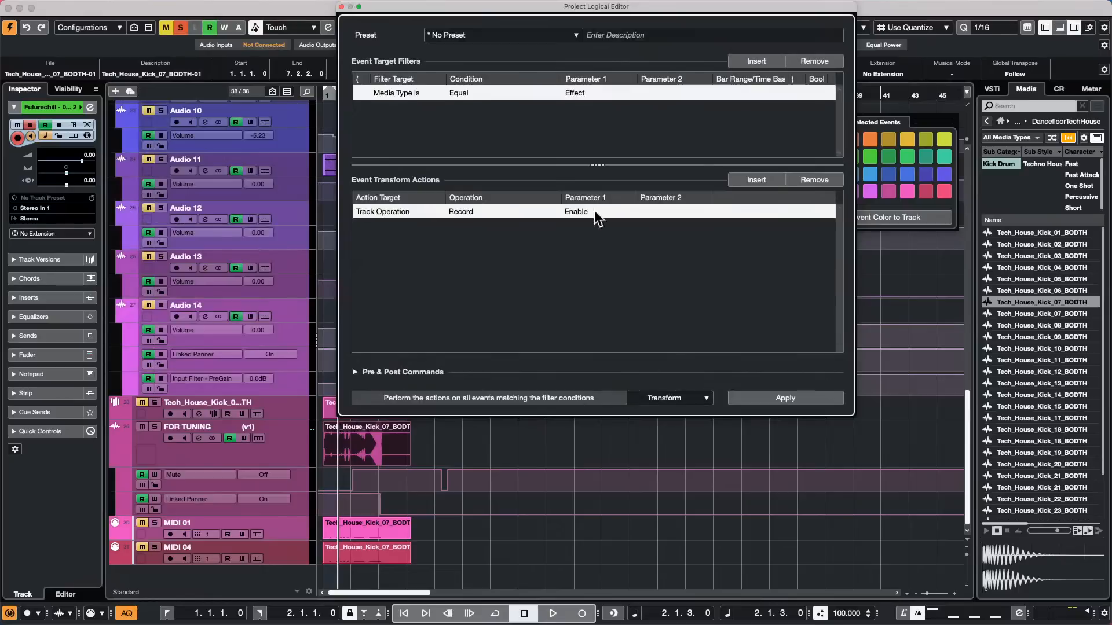
{"action": "left_click", "coordinate": [816, 180]}
{"action": "left_click", "coordinate": [815, 63]}
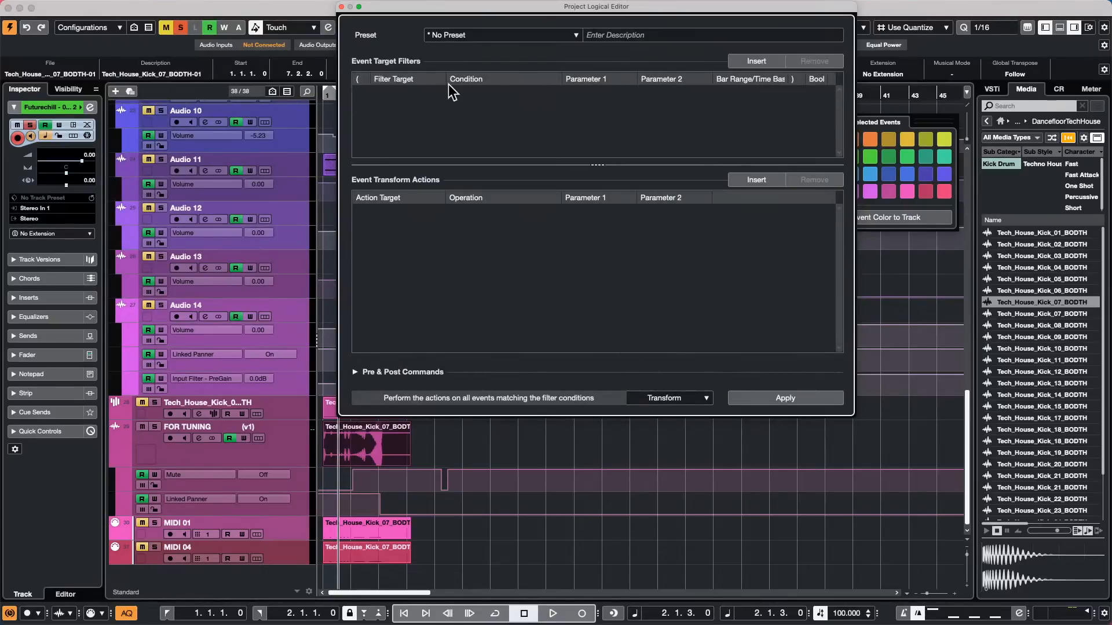
Keep the Project Logical Editor's function at Transform and expand the Pre & Post Commands section.
{"action": "left_click", "coordinate": [690, 400]}
{"action": "left_click", "coordinate": [660, 398]}
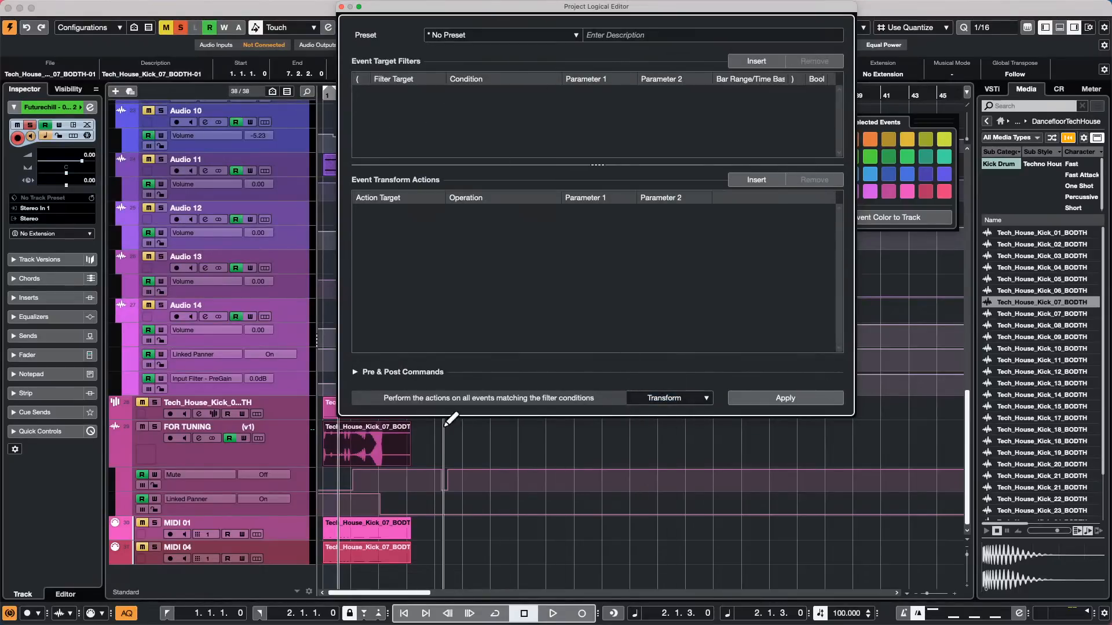
{"action": "left_click", "coordinate": [366, 372]}
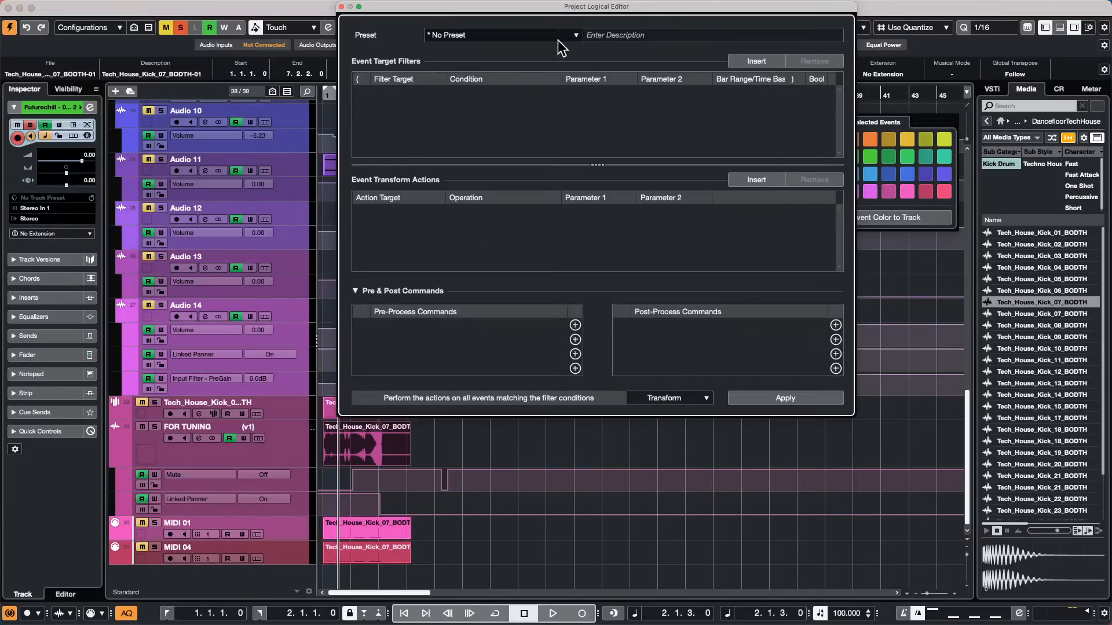
Add an event target filter with Container Type is, condition Equal and parameter Track.
{"action": "left_click", "coordinate": [748, 60]}
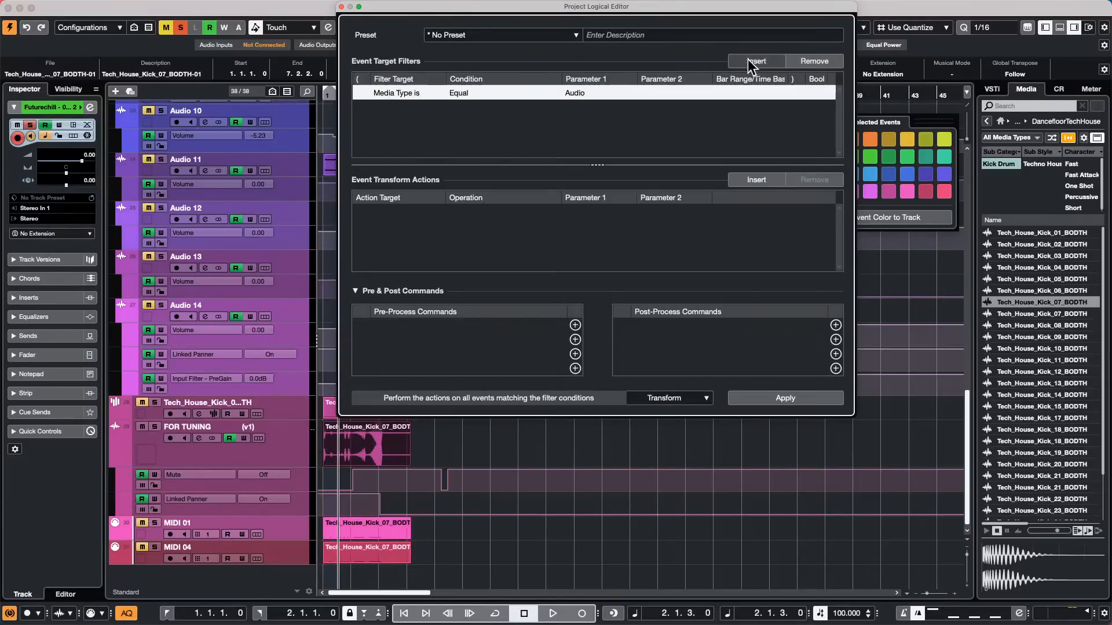
{"action": "left_click", "coordinate": [402, 92]}
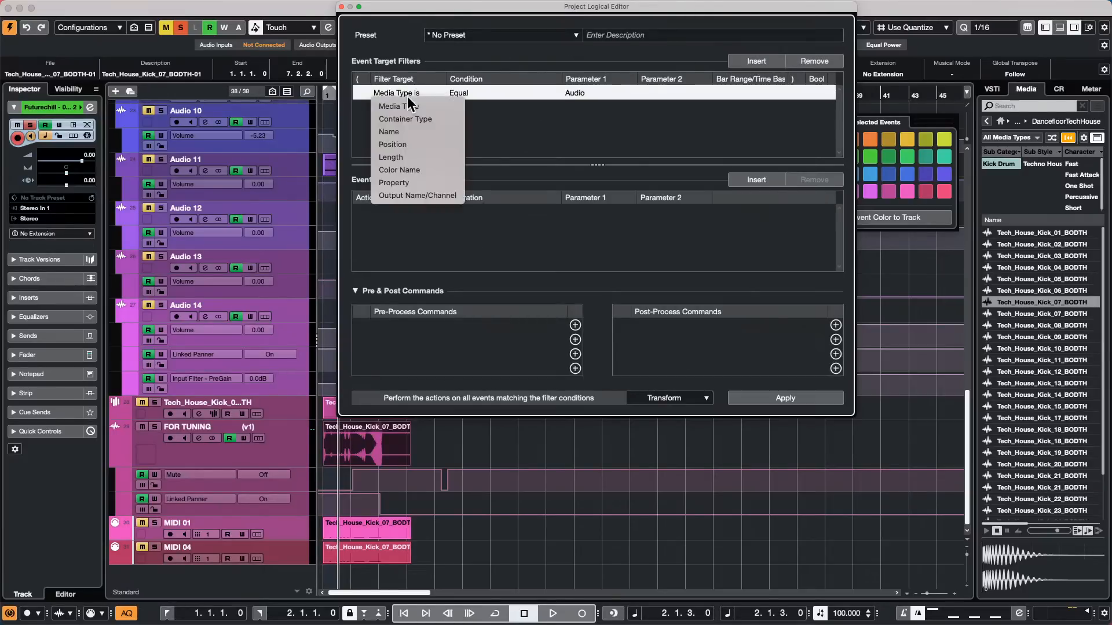
{"action": "key", "text": "Return"}
{"action": "left_click", "coordinate": [580, 94]}
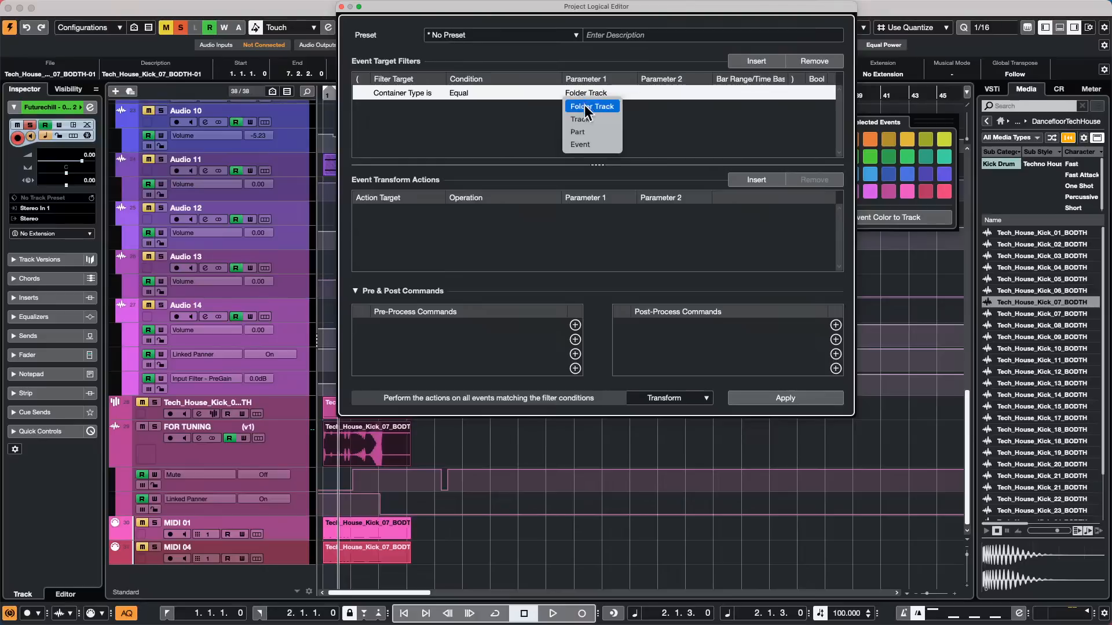
{"action": "left_click", "coordinate": [588, 122]}
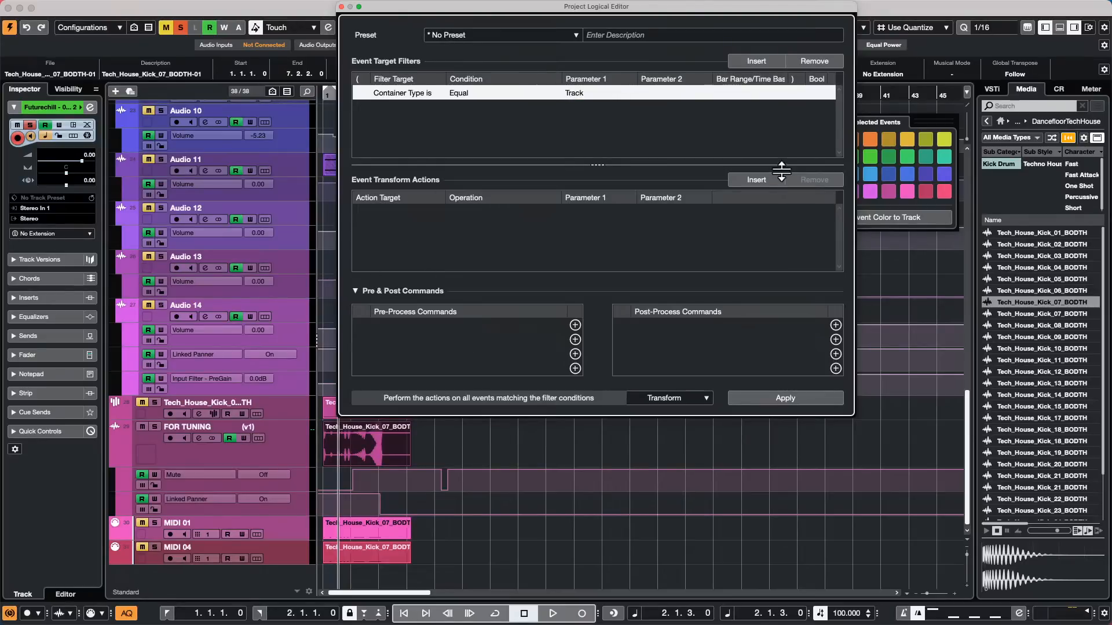
Add a Track Operation transform action with Read set to Disable, apply it to the project, and close the editor.
{"action": "left_click", "coordinate": [764, 179]}
{"action": "left_click", "coordinate": [388, 211]}
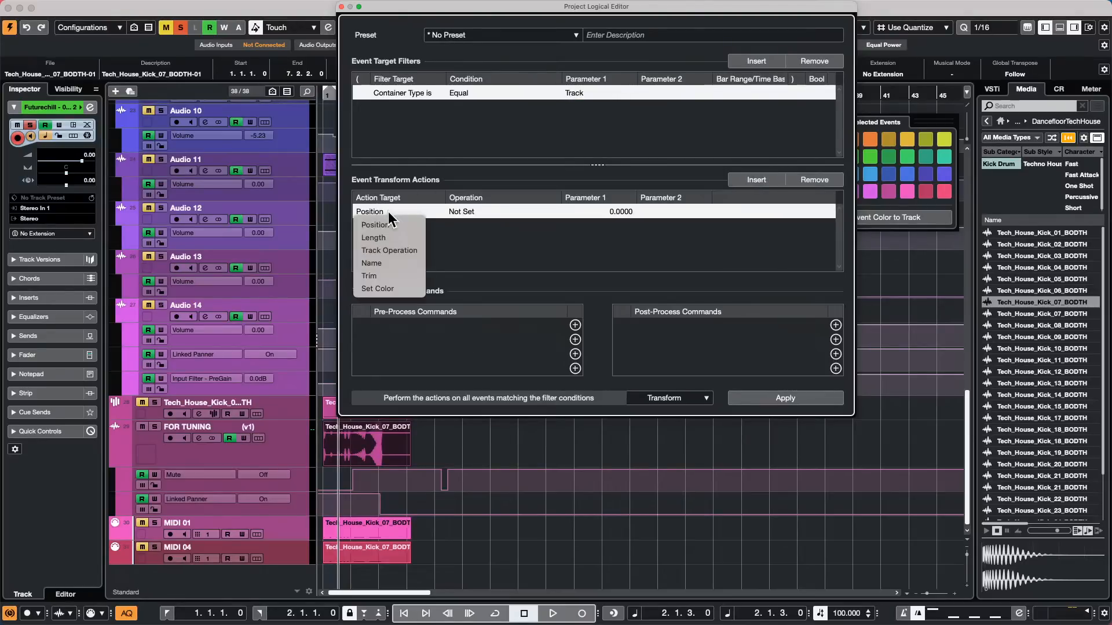
{"action": "left_click", "coordinate": [401, 249]}
{"action": "left_click", "coordinate": [465, 211]}
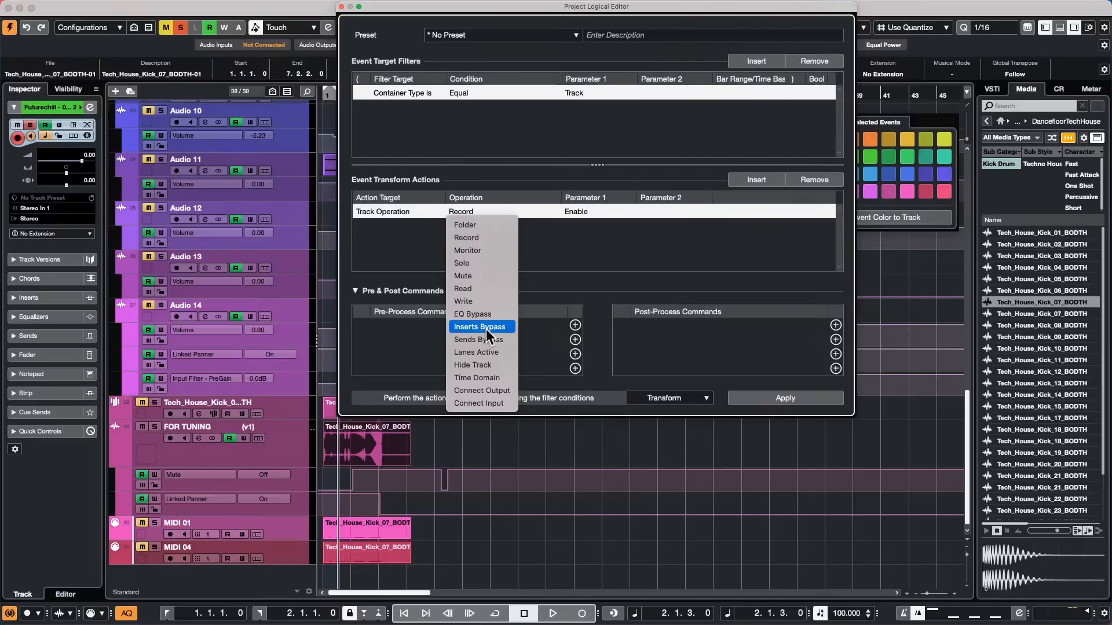
{"action": "left_click", "coordinate": [482, 289]}
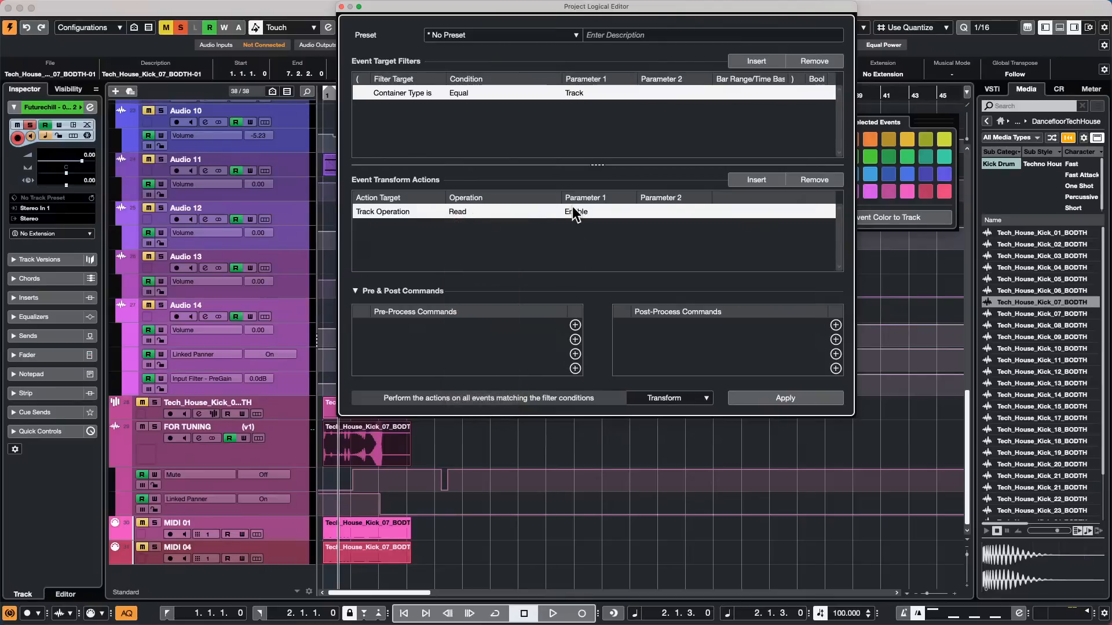
{"action": "left_click", "coordinate": [581, 212]}
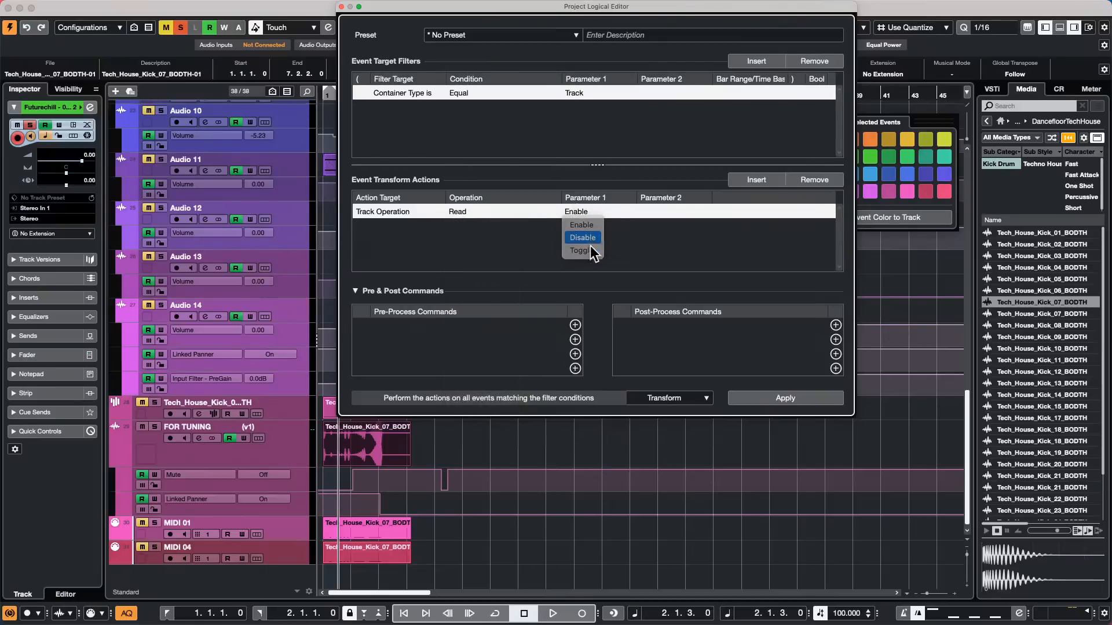
{"action": "left_click", "coordinate": [590, 236]}
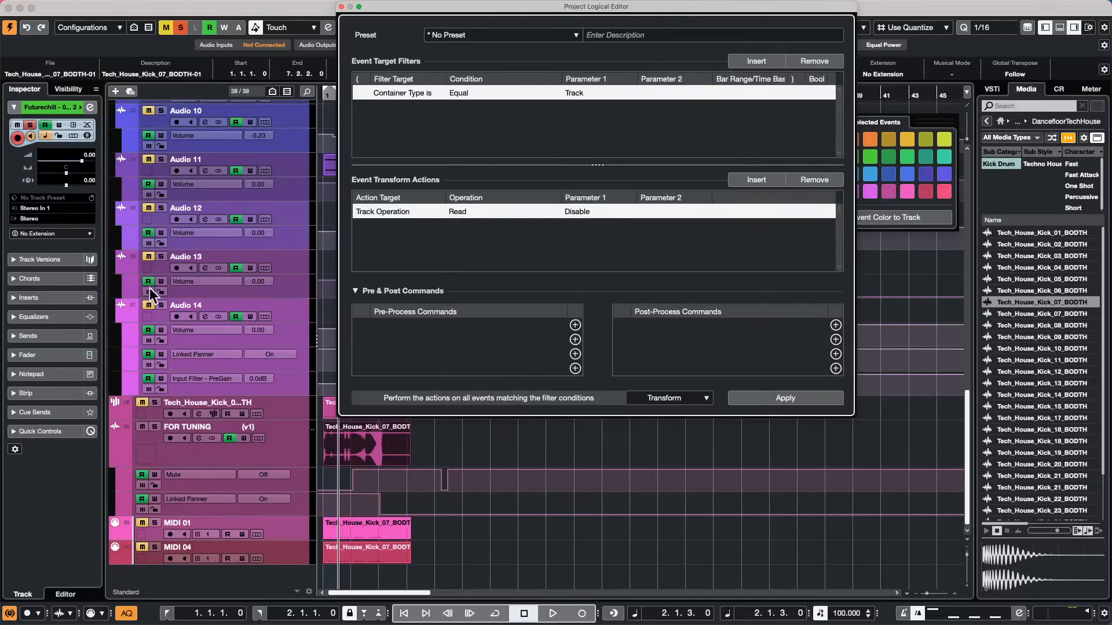
{"action": "left_click", "coordinate": [784, 399]}
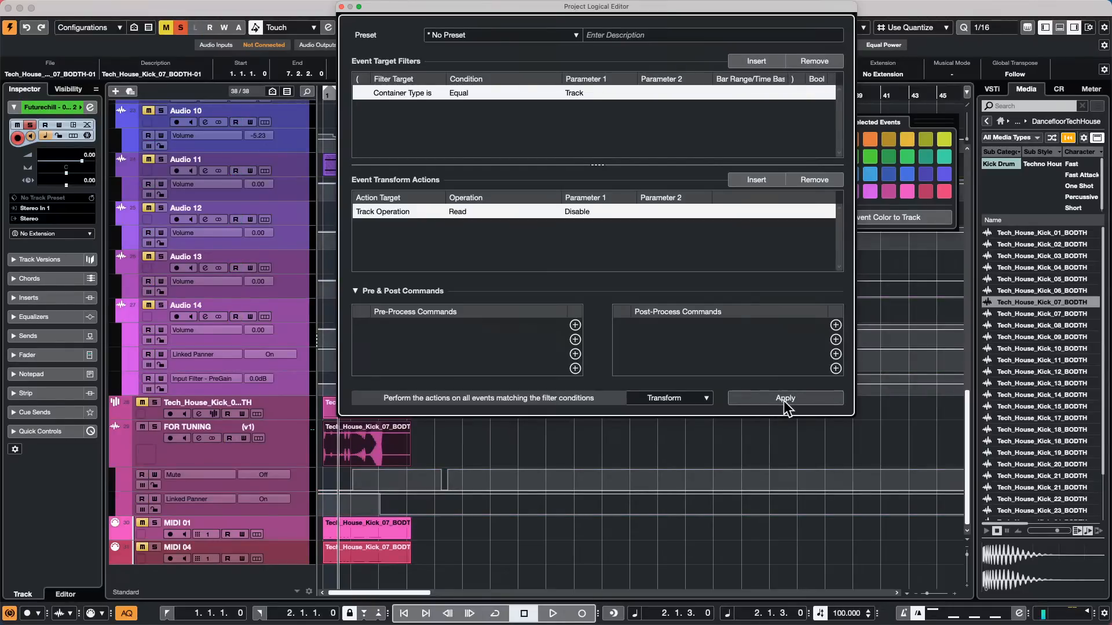
{"action": "left_click", "coordinate": [341, 6]}
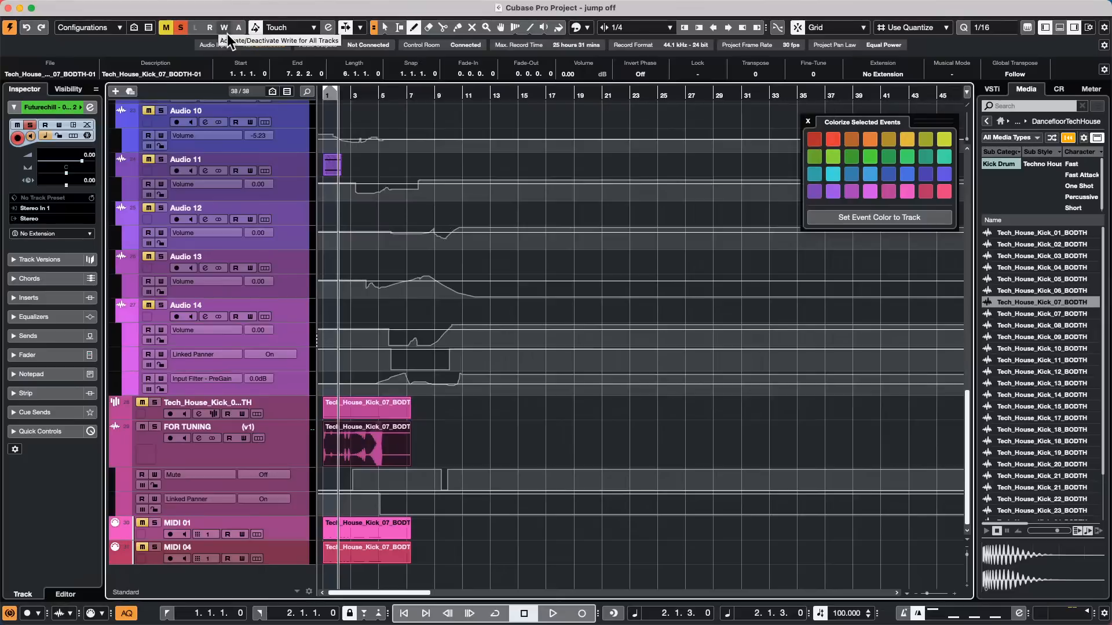
Toggle automation Read and Write on and off for all tracks with the project-wide automation controls.
{"action": "left_click", "coordinate": [211, 29]}
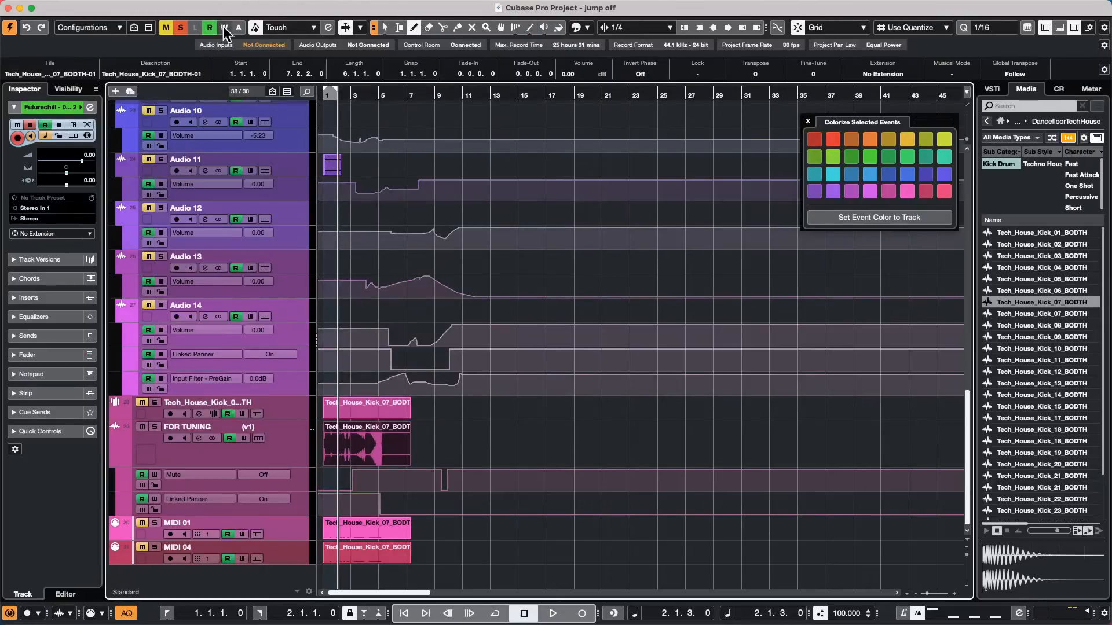
{"action": "left_click", "coordinate": [208, 28]}
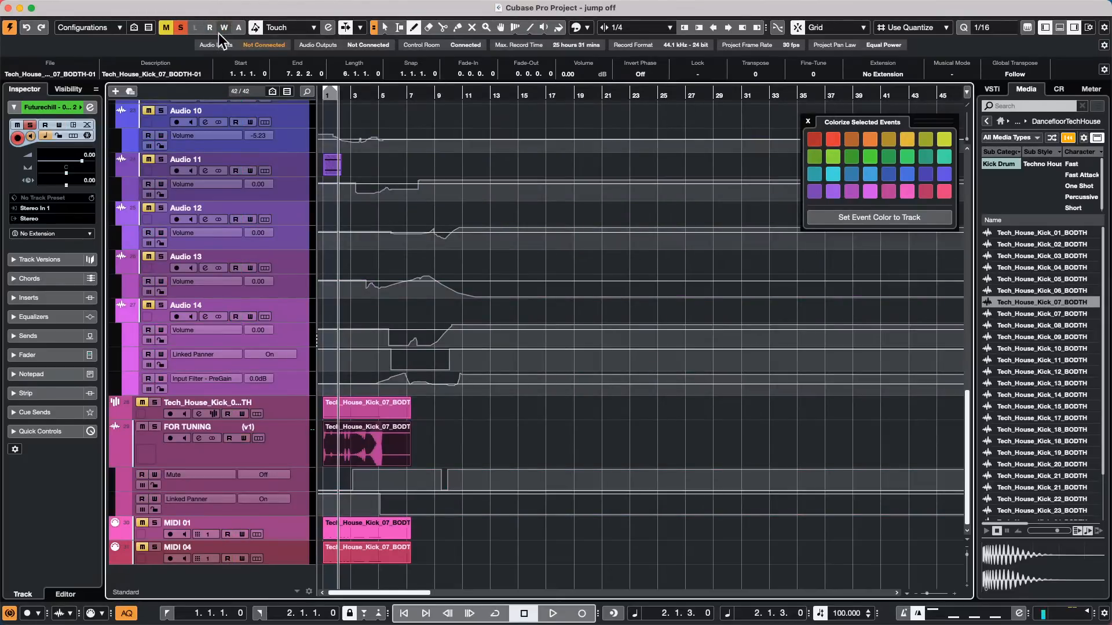
{"action": "left_click", "coordinate": [224, 29]}
{"action": "left_click", "coordinate": [210, 29]}
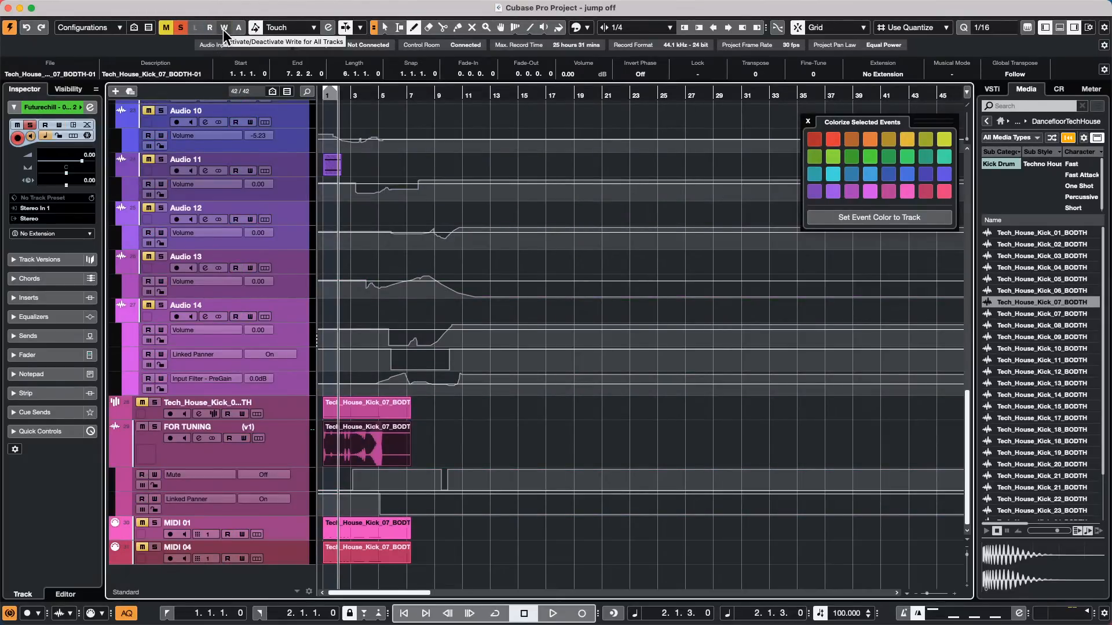
{"action": "left_click", "coordinate": [208, 29]}
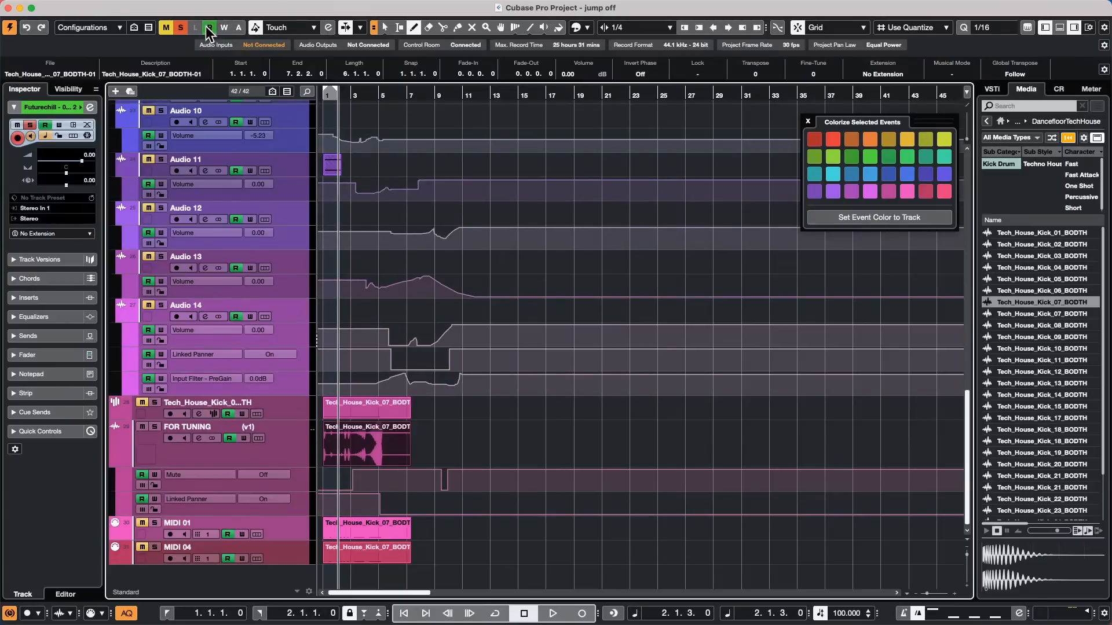
{"action": "left_click", "coordinate": [208, 27]}
{"action": "left_click", "coordinate": [222, 27]}
{"action": "left_click", "coordinate": [221, 28]}
{"action": "left_click", "coordinate": [210, 27]}
Reopen the Project Logical Editor setup.
{"action": "mouse_move", "coordinate": [327, 7]}
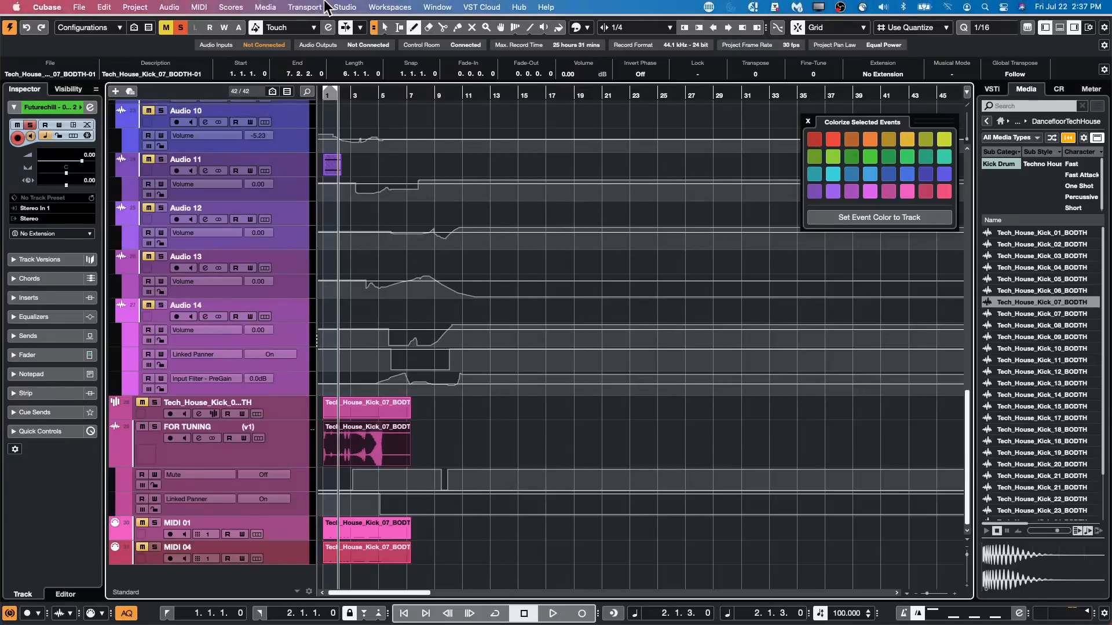
{"action": "left_click", "coordinate": [237, 7]}
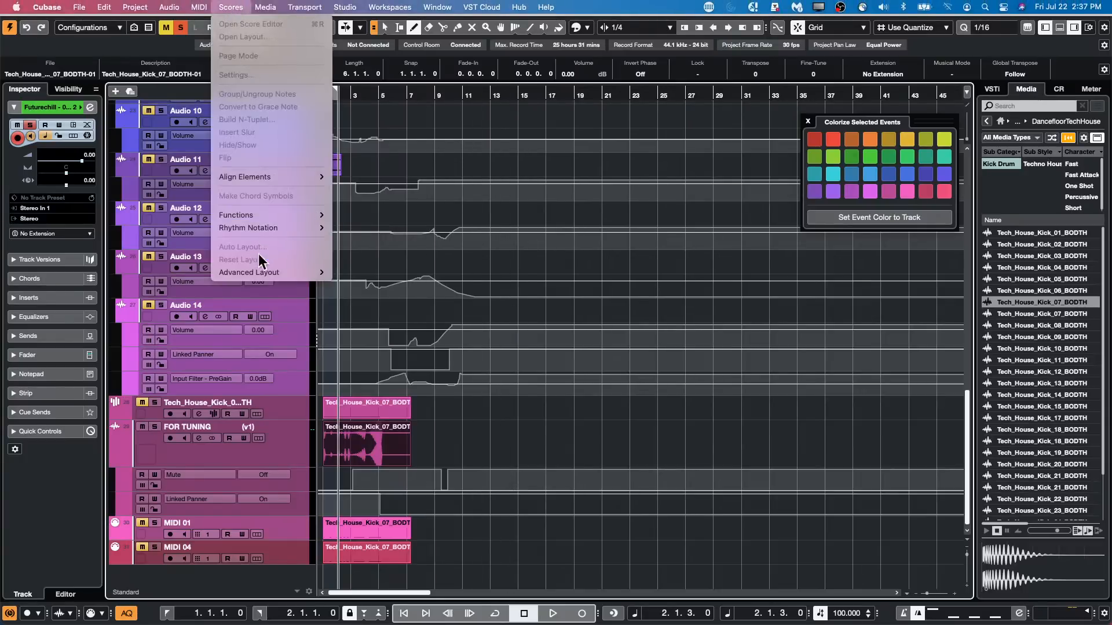
{"action": "mouse_move", "coordinate": [192, 11]}
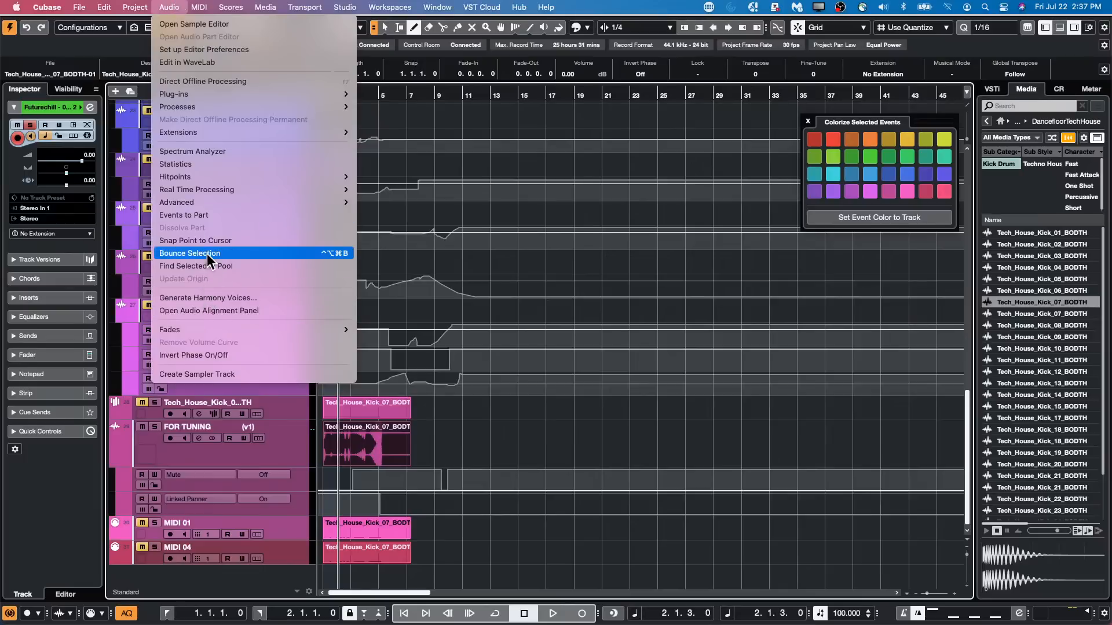
{"action": "mouse_move", "coordinate": [111, 10]}
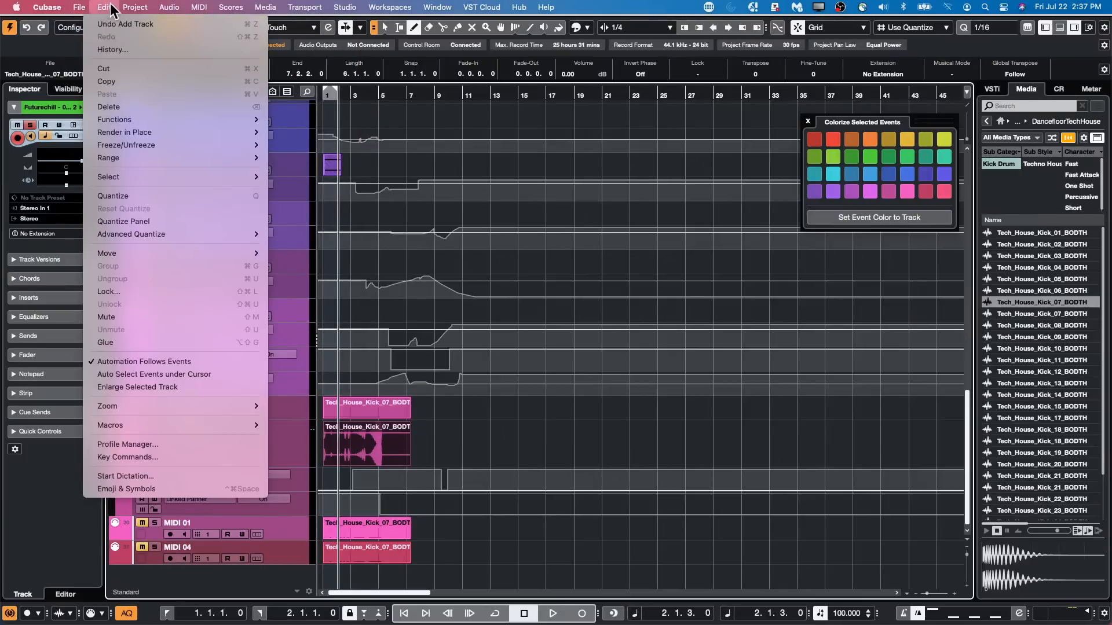
{"action": "mouse_move", "coordinate": [161, 290]}
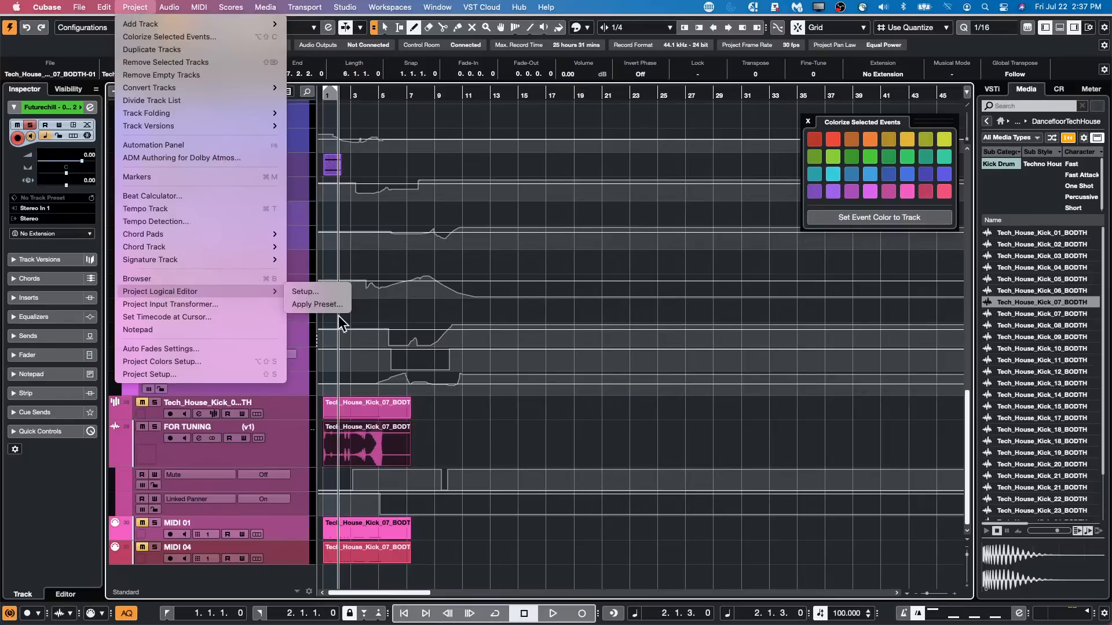
{"action": "left_click", "coordinate": [331, 293]}
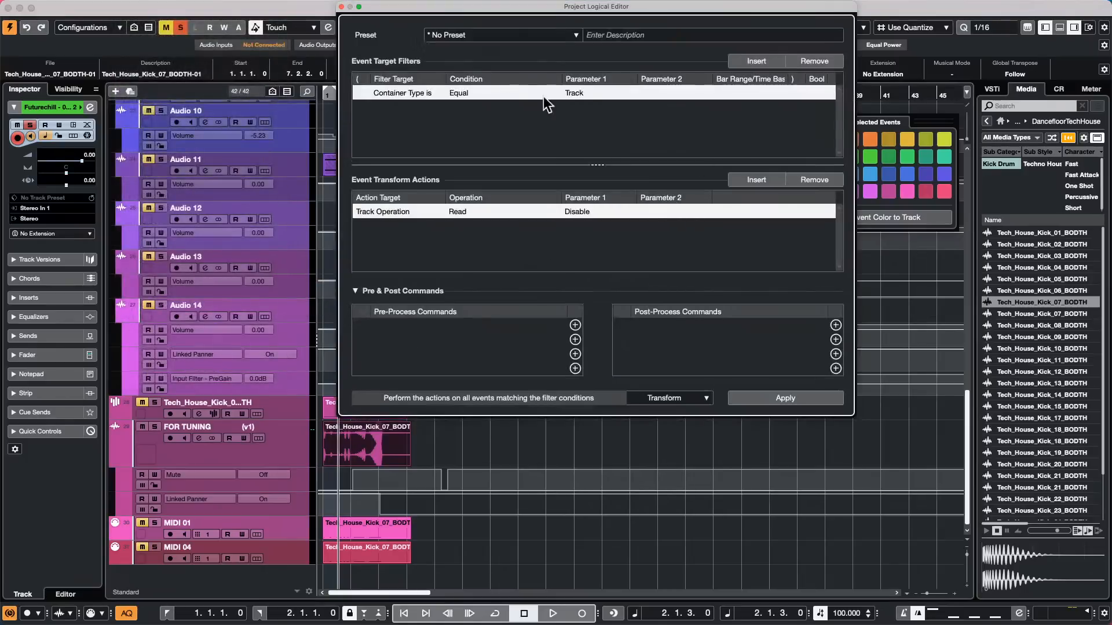
Enable automation Read on the volume lanes of Audio 11 and Audio 12, and select both tracks.
{"action": "left_click", "coordinate": [294, 158]}
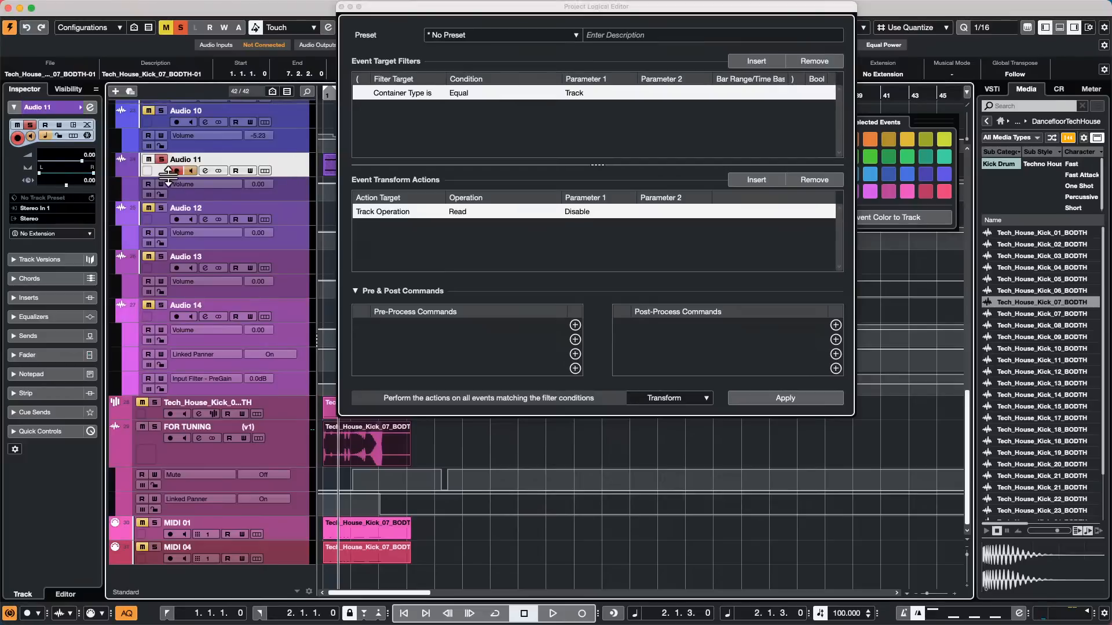
{"action": "left_click", "coordinate": [148, 183]}
{"action": "left_click", "coordinate": [280, 212]}
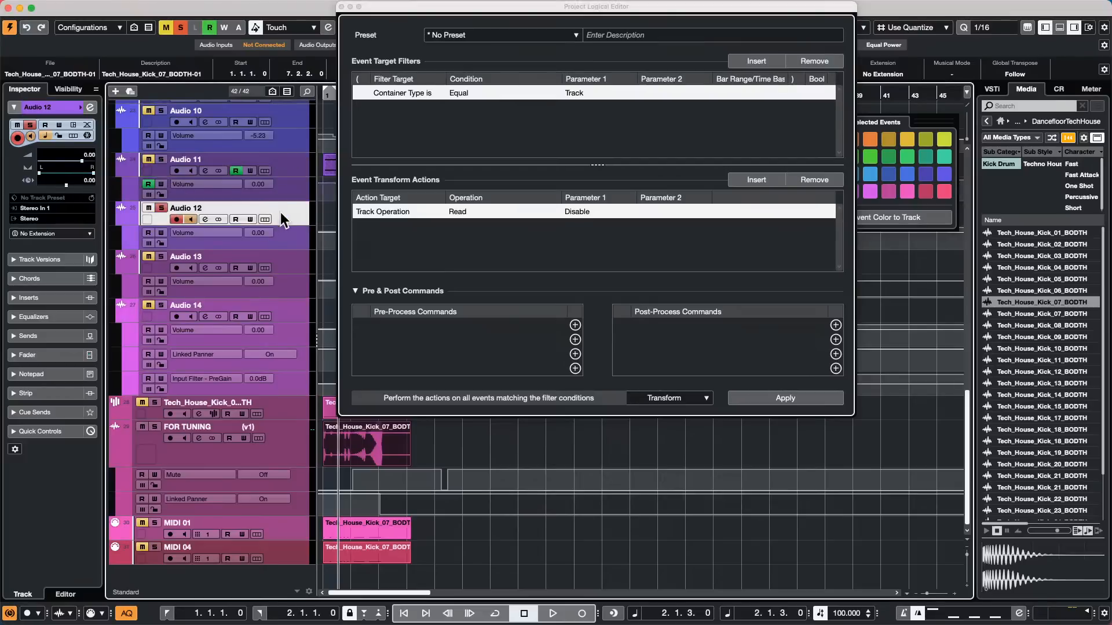
{"action": "left_click", "coordinate": [149, 232]}
{"action": "left_click", "coordinate": [284, 164], "text": "shift"}
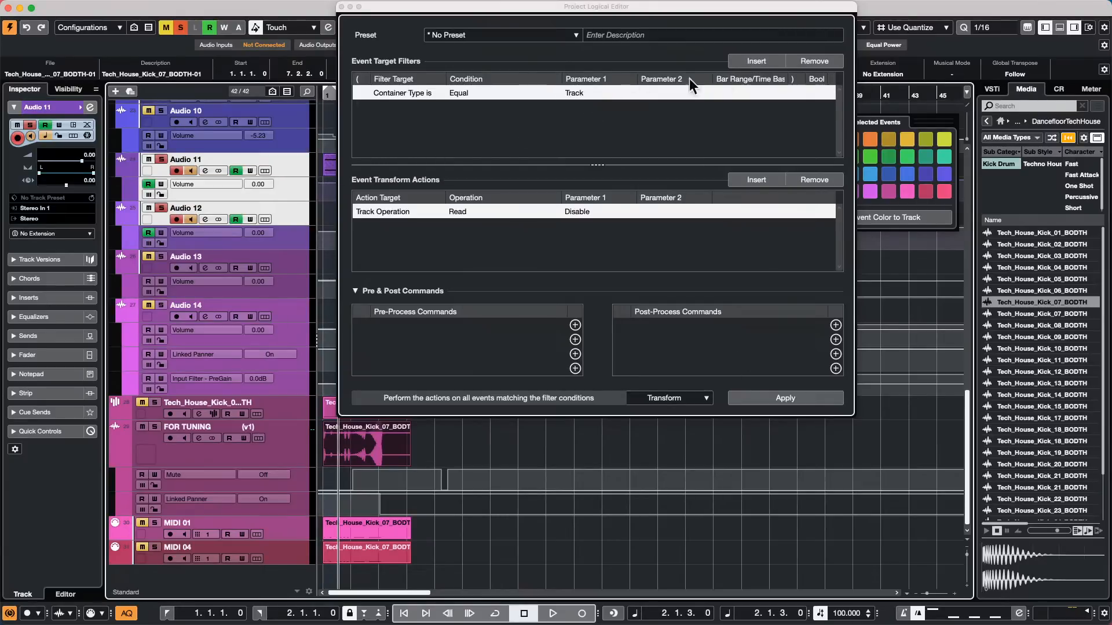
Add a second target filter with Property, Property Is Set and Is Selected, and apply the Read disable action to selected tracks Audio 11 and Audio 12.
{"action": "left_click", "coordinate": [751, 58]}
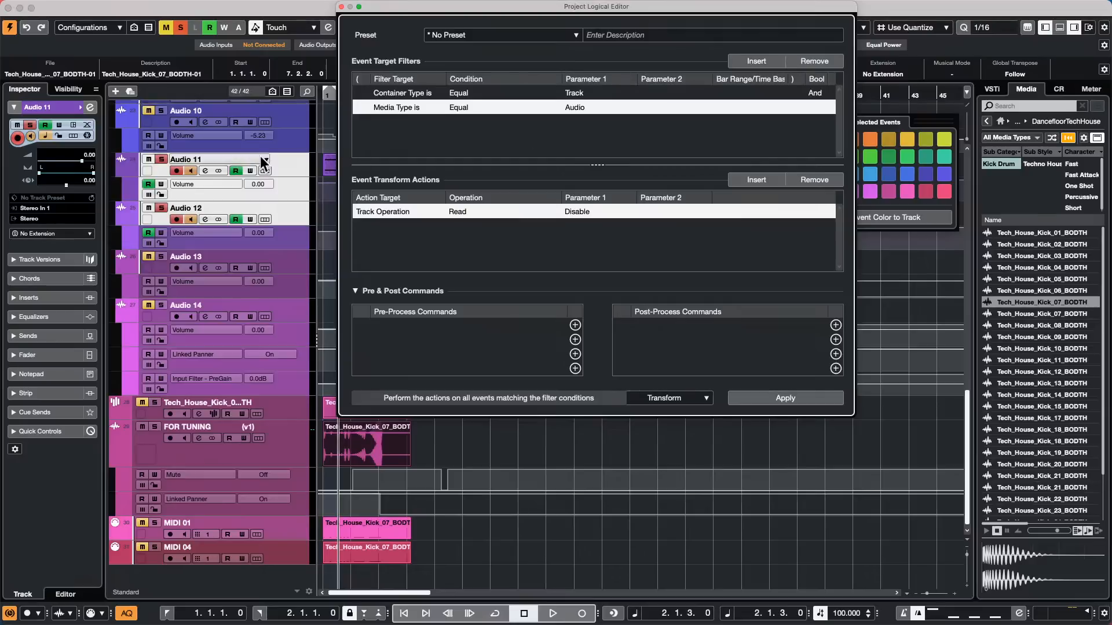
{"action": "left_click", "coordinate": [293, 171]}
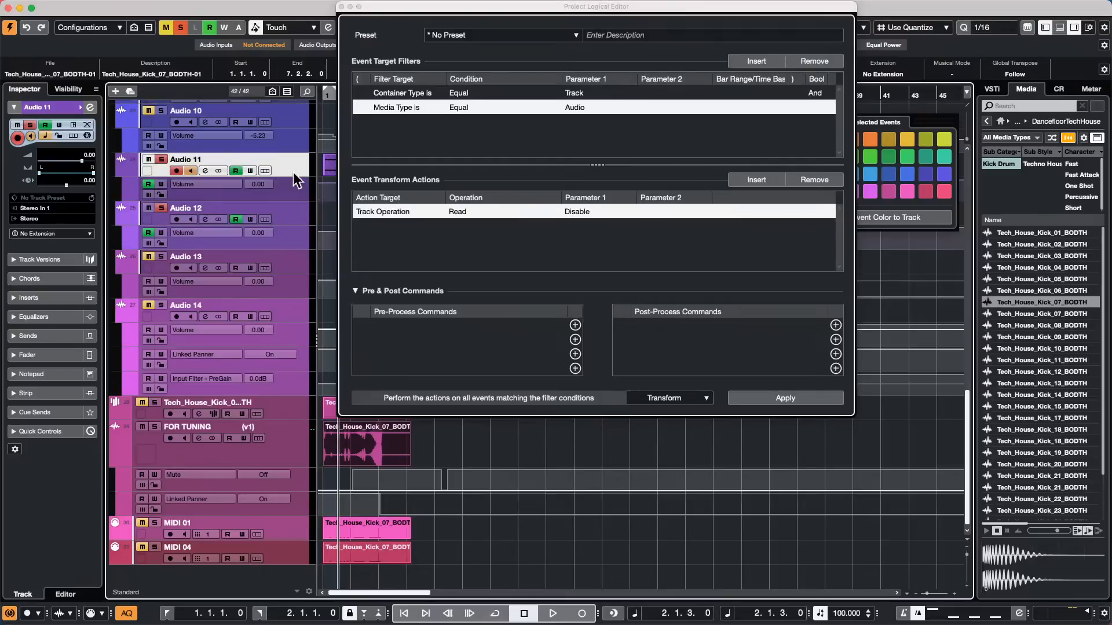
{"action": "left_click", "coordinate": [289, 223], "text": "shift"}
{"action": "left_click", "coordinate": [768, 62]}
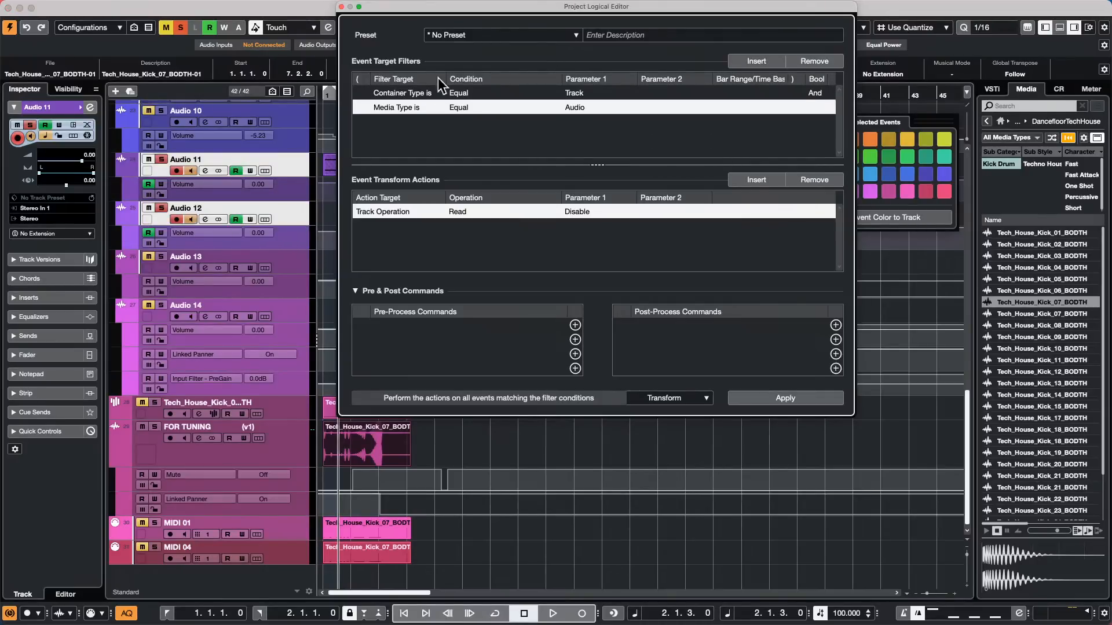
{"action": "left_click", "coordinate": [402, 107]}
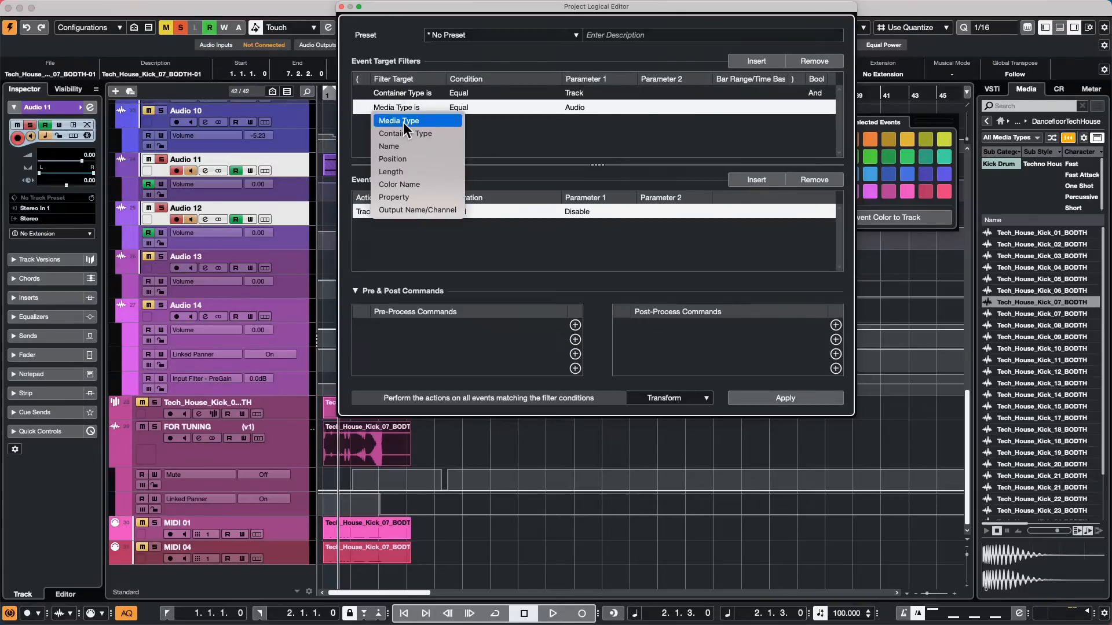
{"action": "left_click", "coordinate": [403, 198]}
{"action": "left_click", "coordinate": [576, 109]}
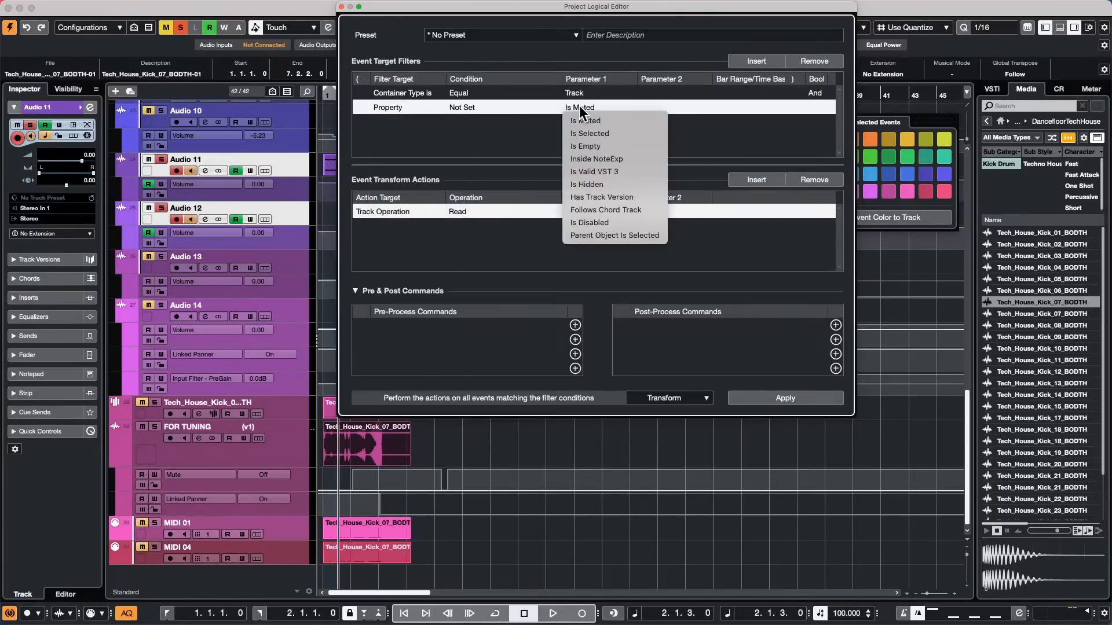
{"action": "left_click", "coordinate": [592, 133]}
{"action": "left_click", "coordinate": [472, 111]}
{"action": "left_click", "coordinate": [610, 109]}
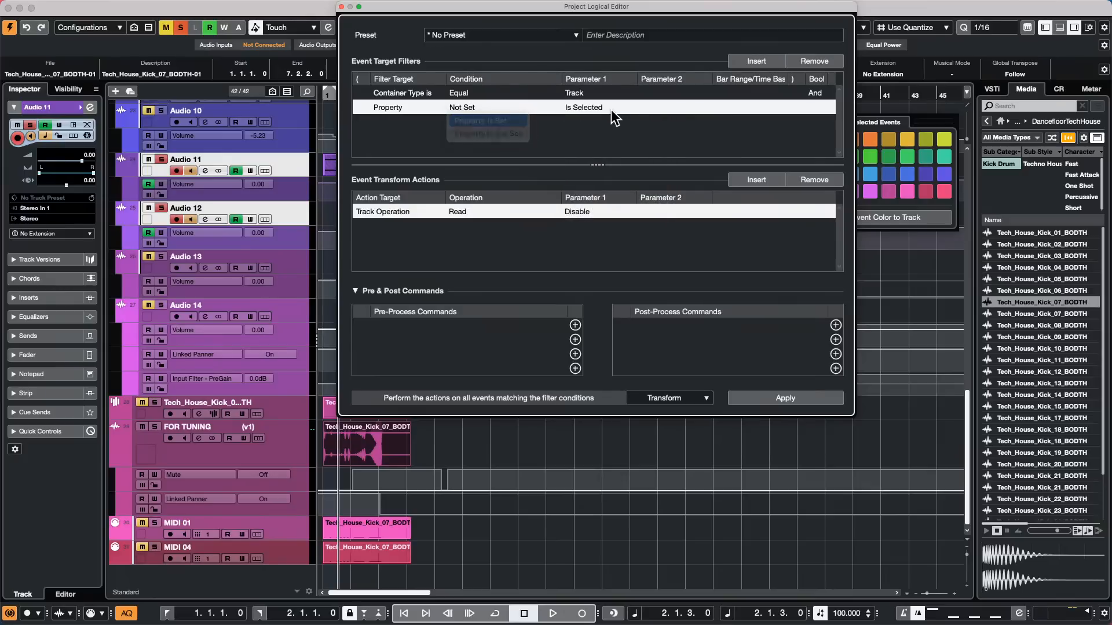
{"action": "left_click", "coordinate": [608, 108]}
{"action": "left_click", "coordinate": [607, 132]}
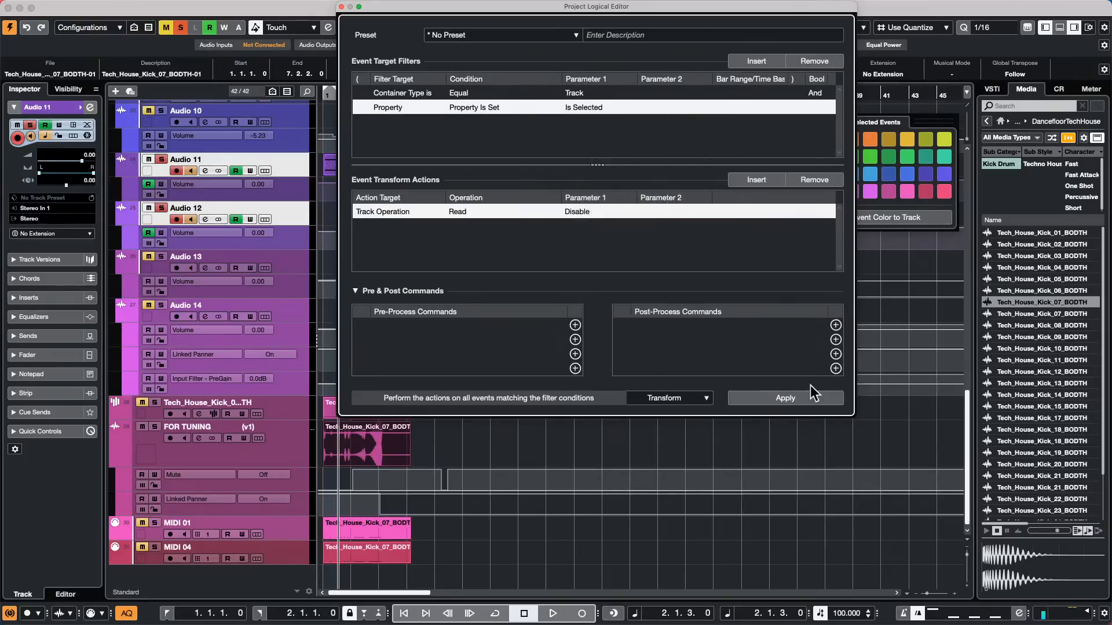
{"action": "left_click", "coordinate": [798, 398]}
{"action": "left_click", "coordinate": [776, 402]}
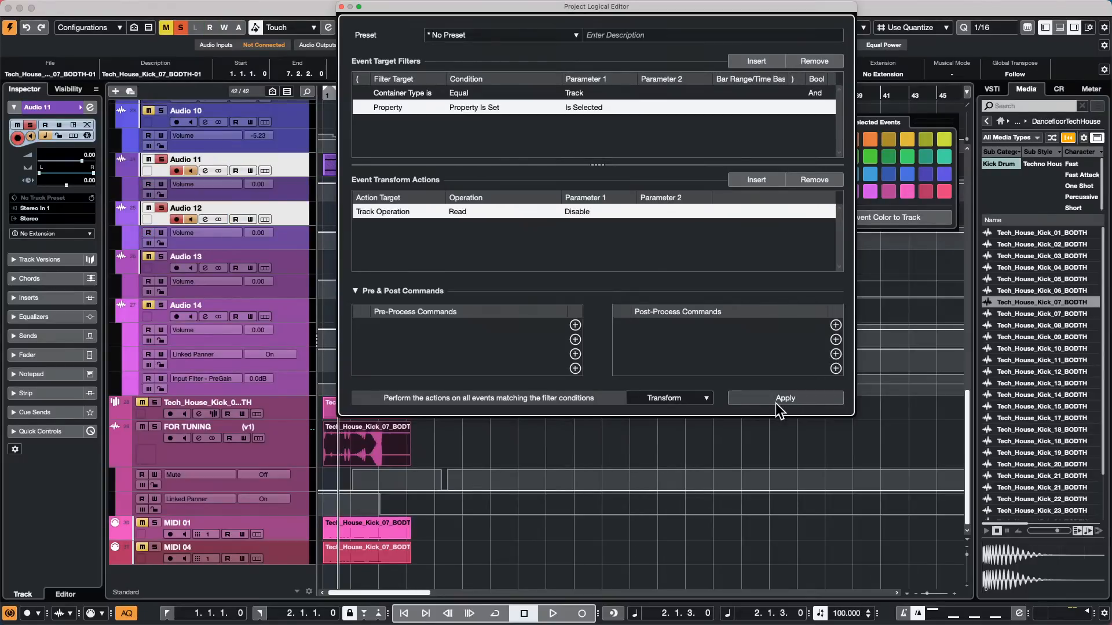
Turn automation Read back on for Audio 14, Audio 11 and Audio 12, and reapply the disable action to the selected tracks.
{"action": "left_click", "coordinate": [149, 379]}
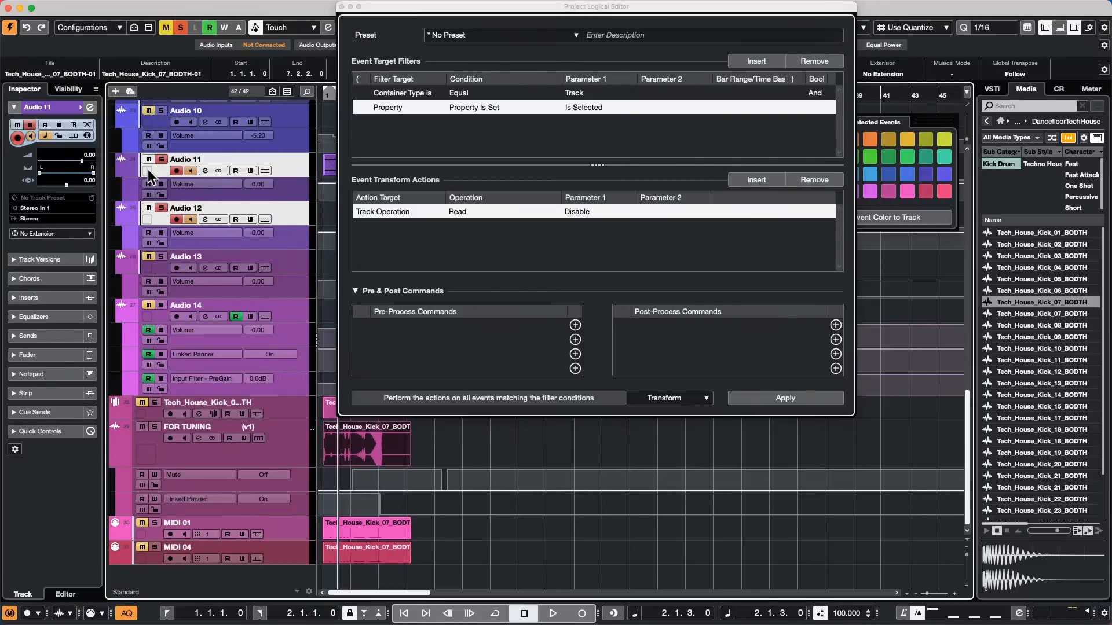
{"action": "left_click", "coordinate": [148, 184]}
{"action": "left_click", "coordinate": [148, 232]}
{"action": "left_click", "coordinate": [789, 400]}
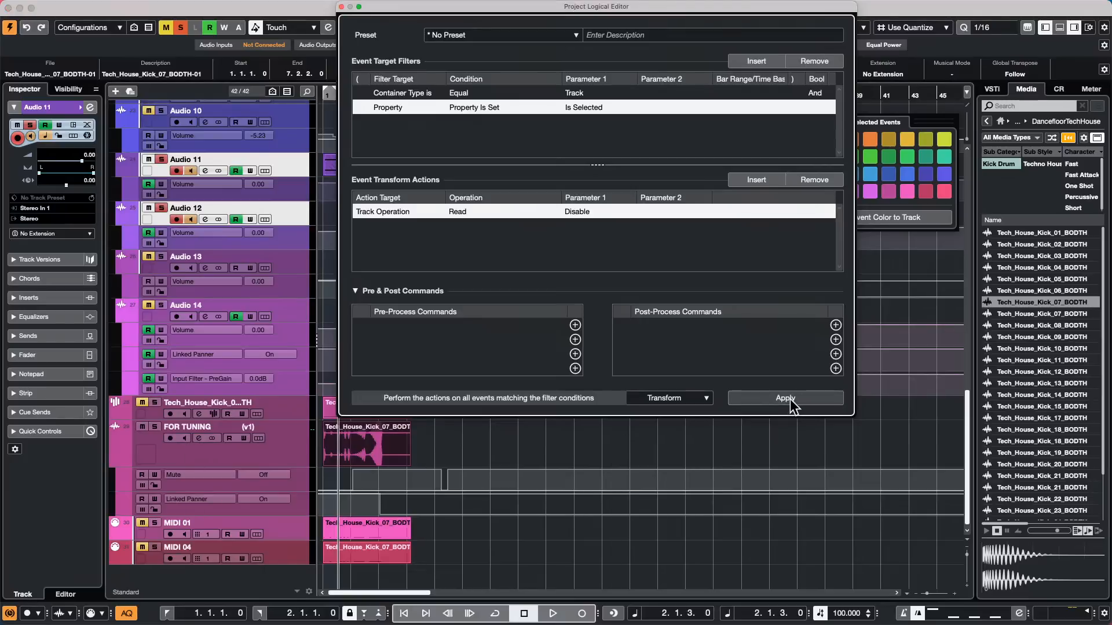
Set the Read action's parameter to Toggle, apply it repeatedly to the selected tracks, and switch off Read on Audio 11's volume lane.
{"action": "left_click", "coordinate": [582, 212]}
{"action": "left_click", "coordinate": [587, 252]}
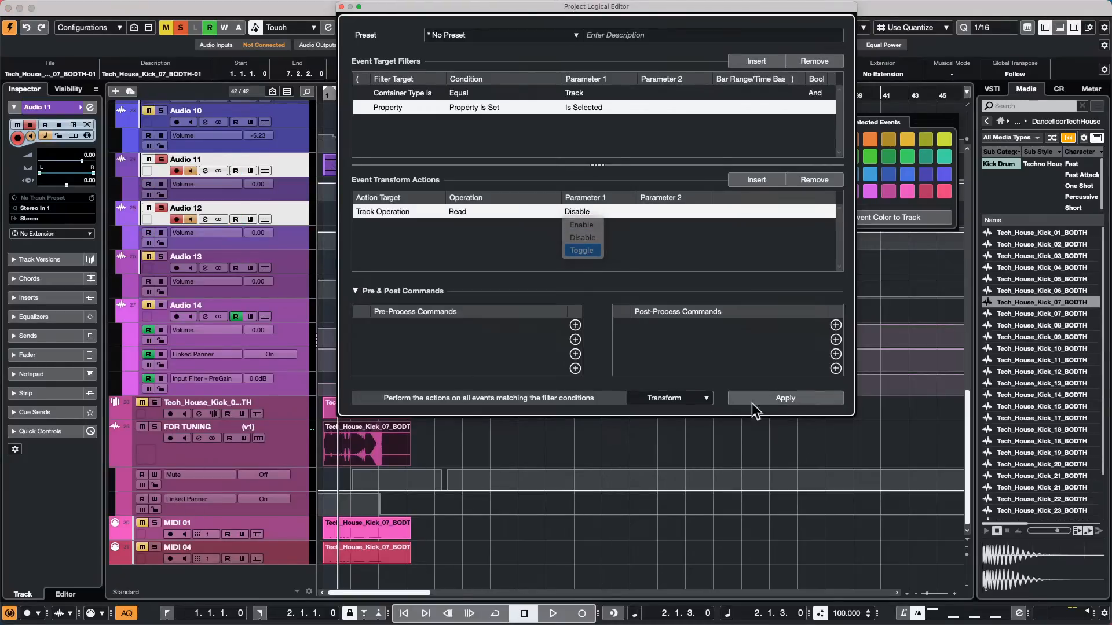
{"action": "left_click", "coordinate": [788, 402]}
{"action": "left_click", "coordinate": [786, 399]}
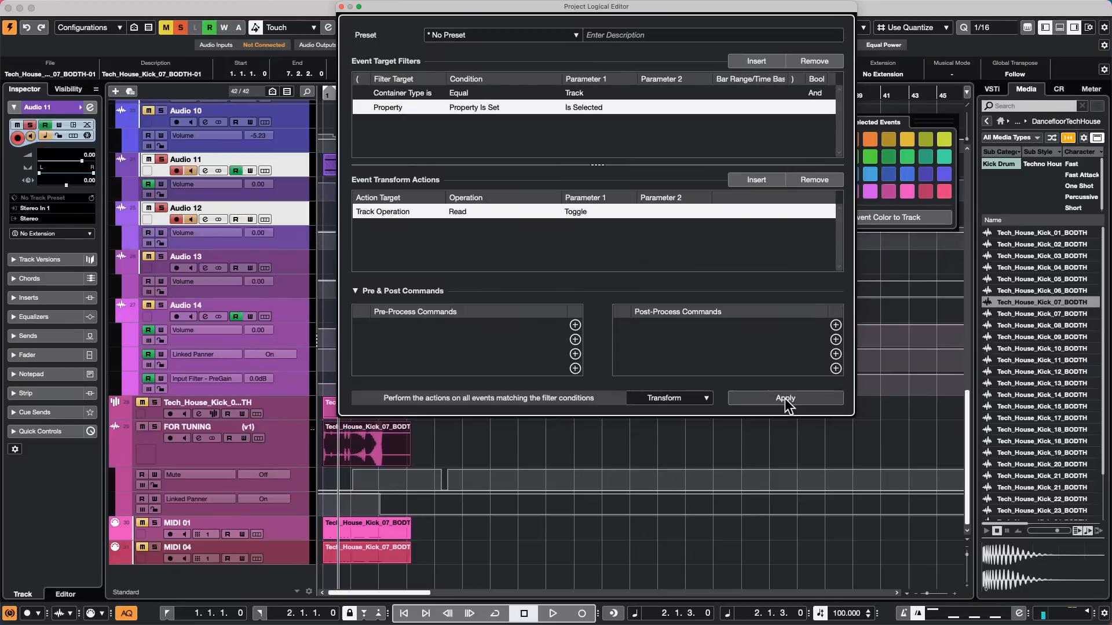
{"action": "left_click", "coordinate": [786, 399]}
{"action": "left_click", "coordinate": [785, 400]}
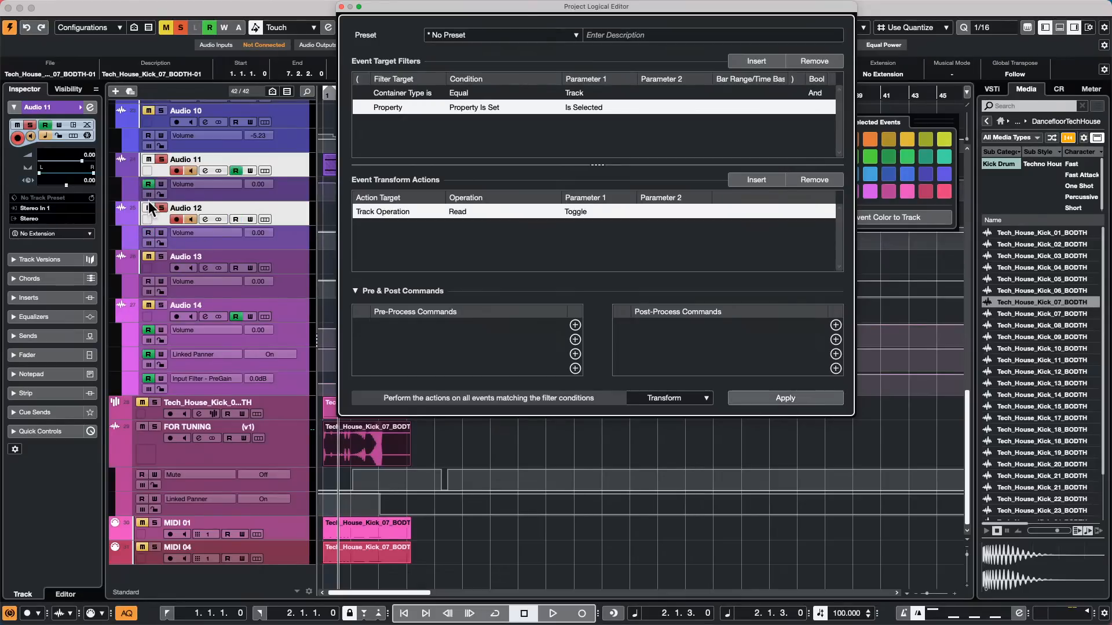
{"action": "left_click", "coordinate": [148, 185]}
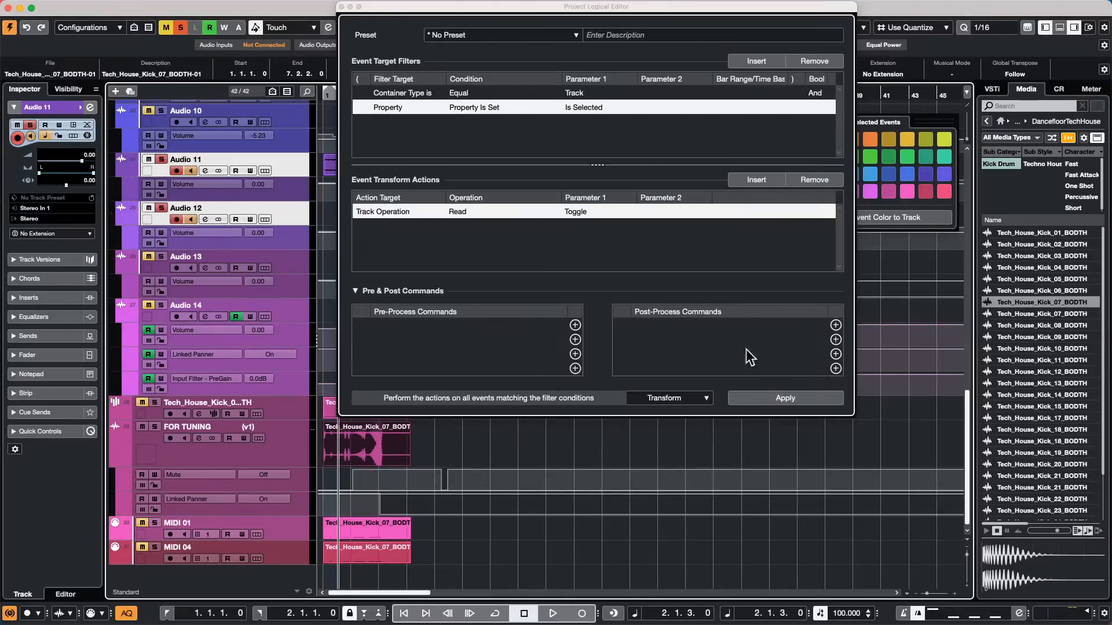
Add the Automation / Hide Automation command as a post-process command and apply the logical edit to the selected tracks.
{"action": "left_click", "coordinate": [836, 325]}
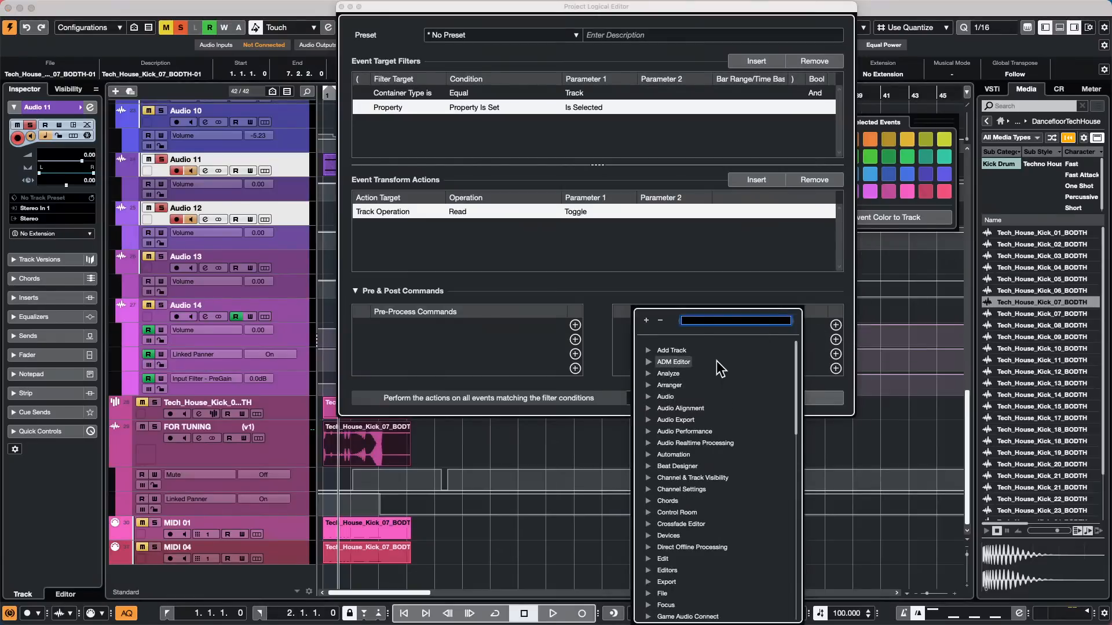
{"action": "left_click", "coordinate": [648, 454]}
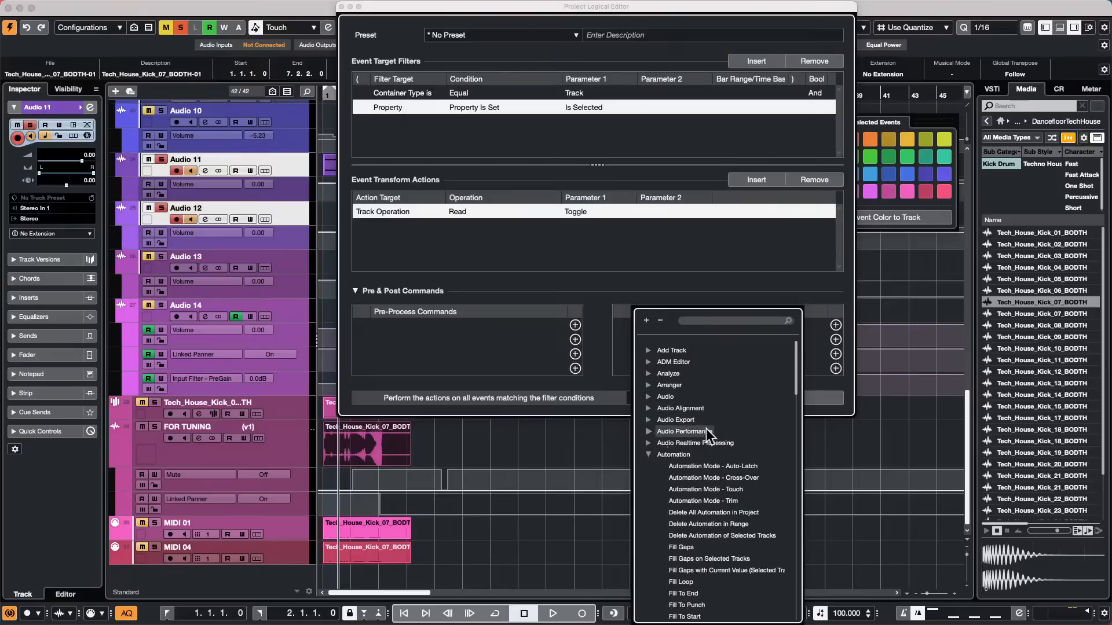
{"action": "scroll", "coordinate": [710, 446], "scroll_direction": "down", "scroll_amount": 10}
{"action": "scroll", "coordinate": [707, 448], "scroll_direction": "up", "scroll_amount": 2}
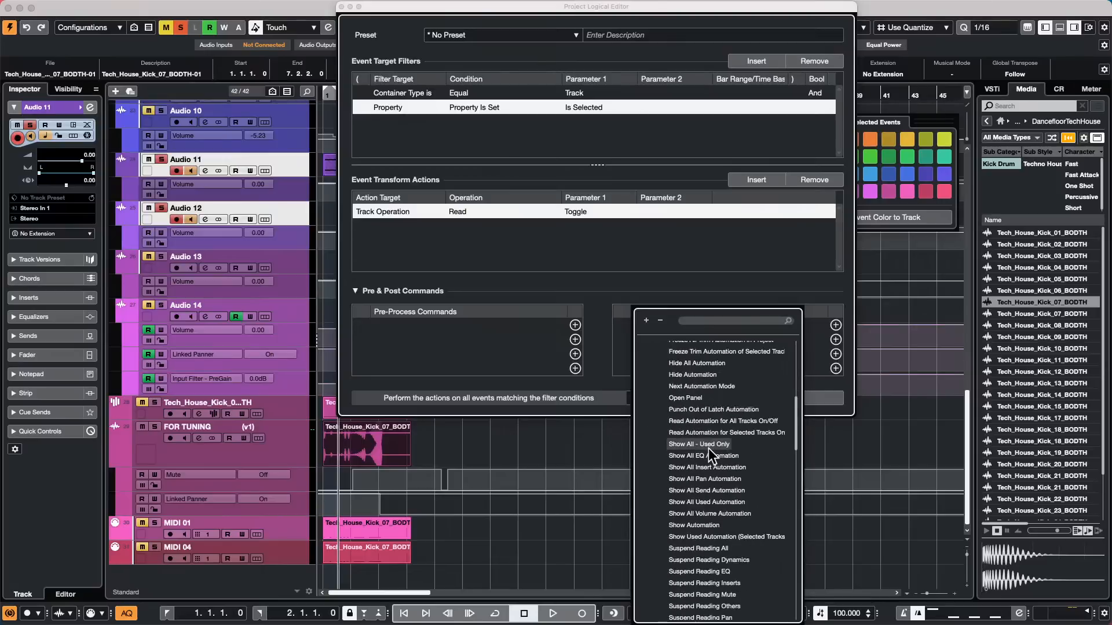
{"action": "scroll", "coordinate": [708, 447], "scroll_direction": "down", "scroll_amount": 2}
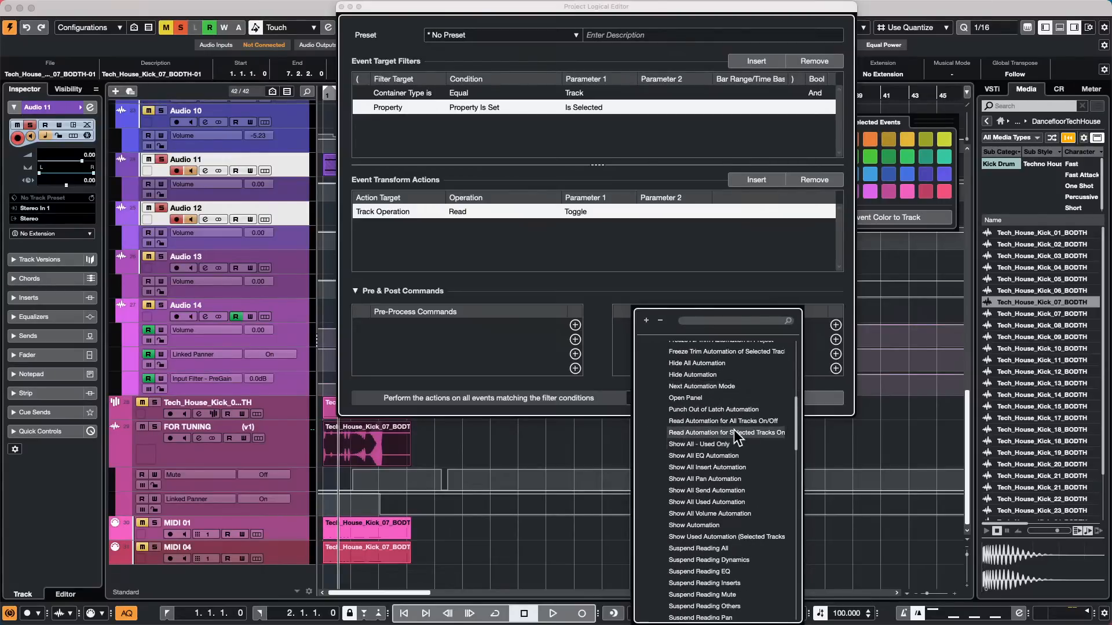
{"action": "scroll", "coordinate": [734, 432], "scroll_direction": "down", "scroll_amount": 6}
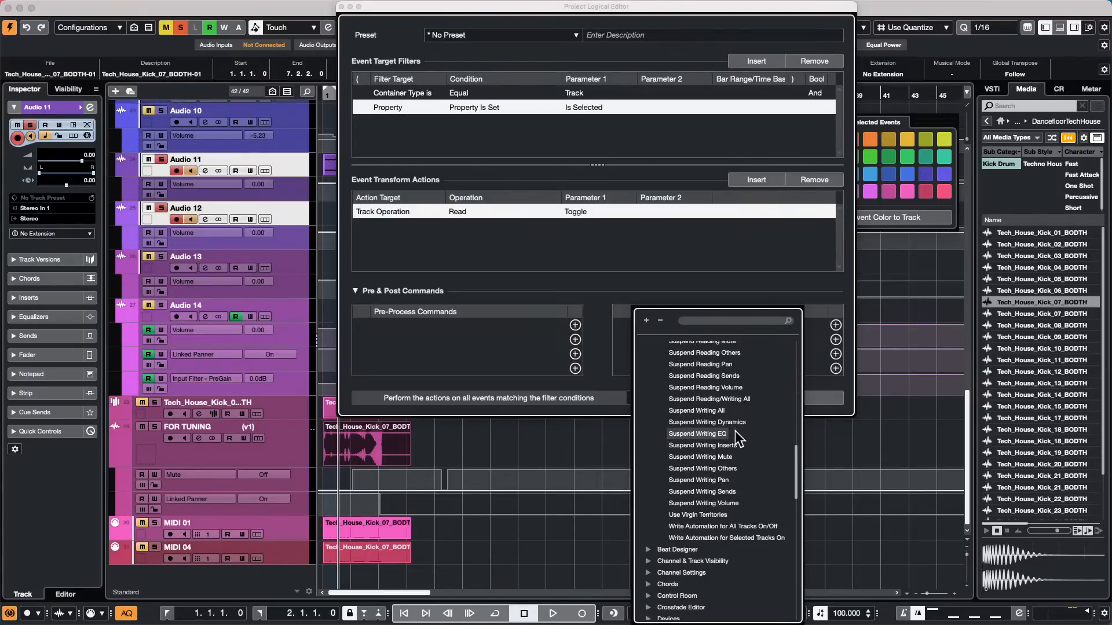
{"action": "scroll", "coordinate": [735, 438], "scroll_direction": "up", "scroll_amount": 4}
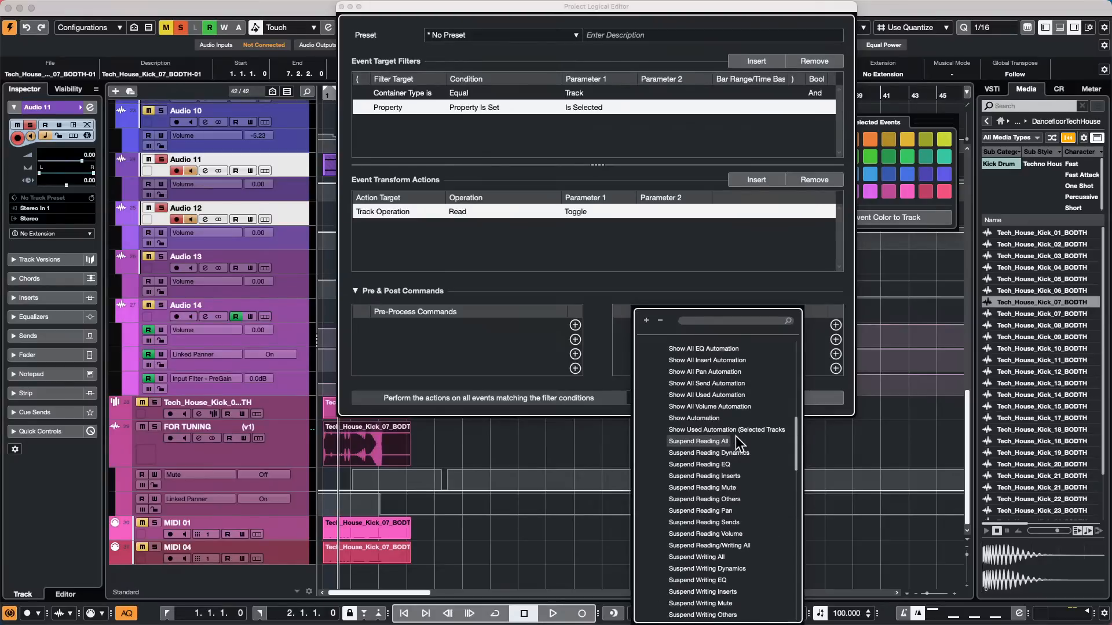
{"action": "scroll", "coordinate": [735, 436], "scroll_direction": "up", "scroll_amount": 2}
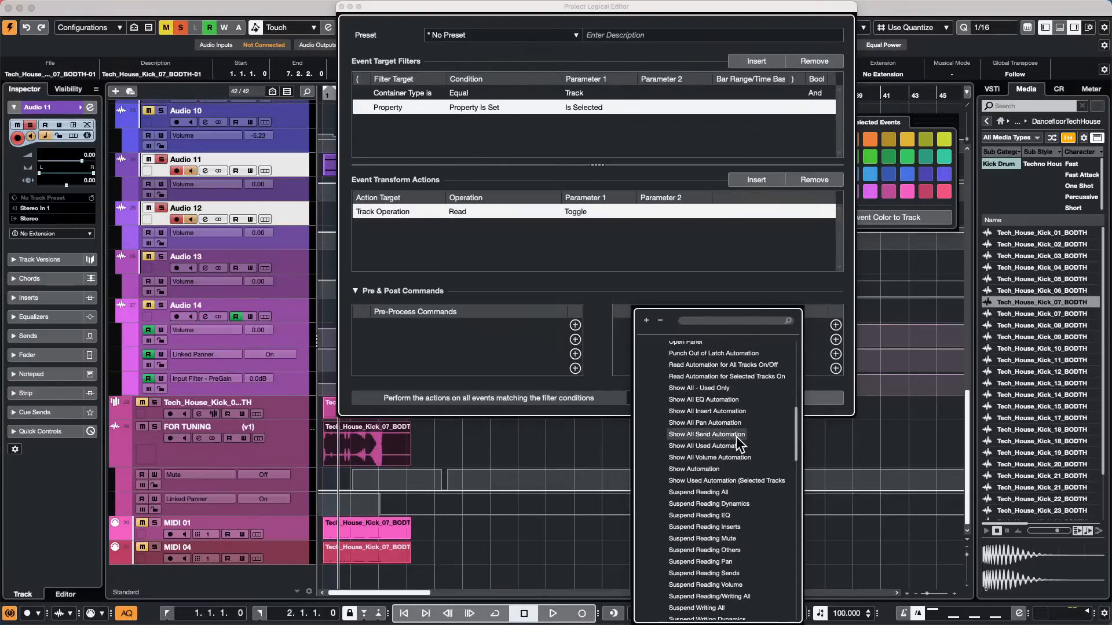
{"action": "scroll", "coordinate": [735, 437], "scroll_direction": "up", "scroll_amount": 3}
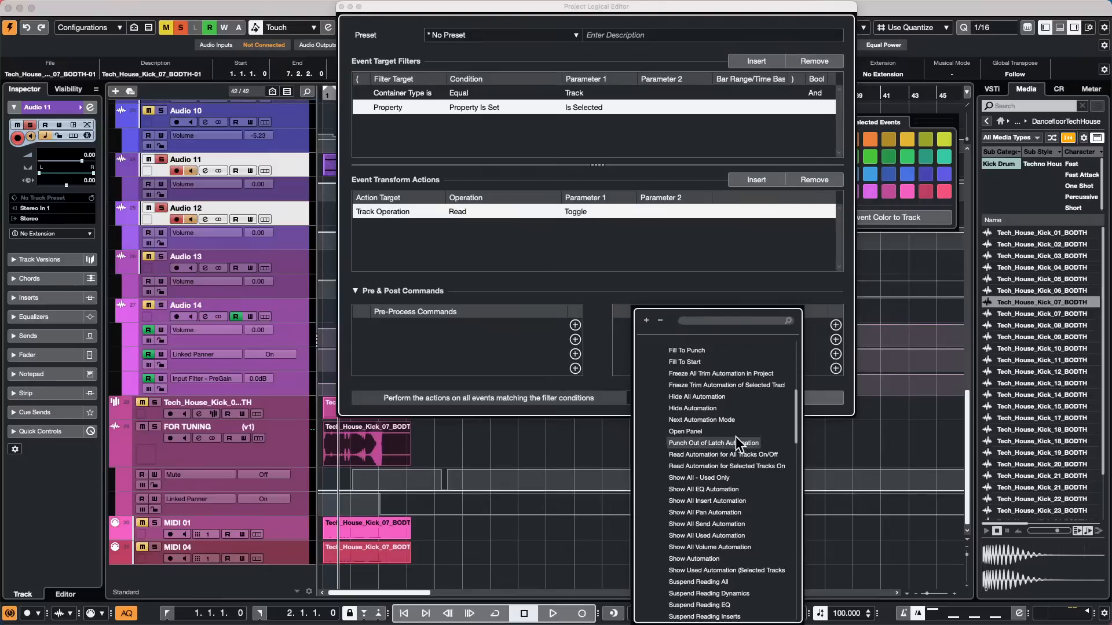
{"action": "left_click", "coordinate": [704, 405]}
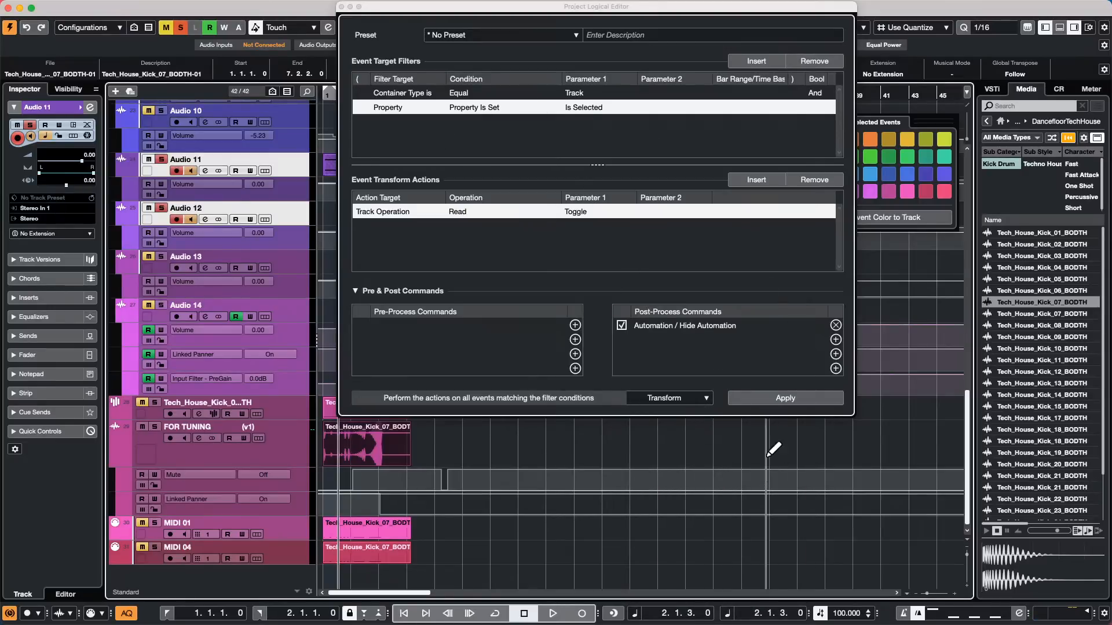
{"action": "left_click", "coordinate": [794, 400]}
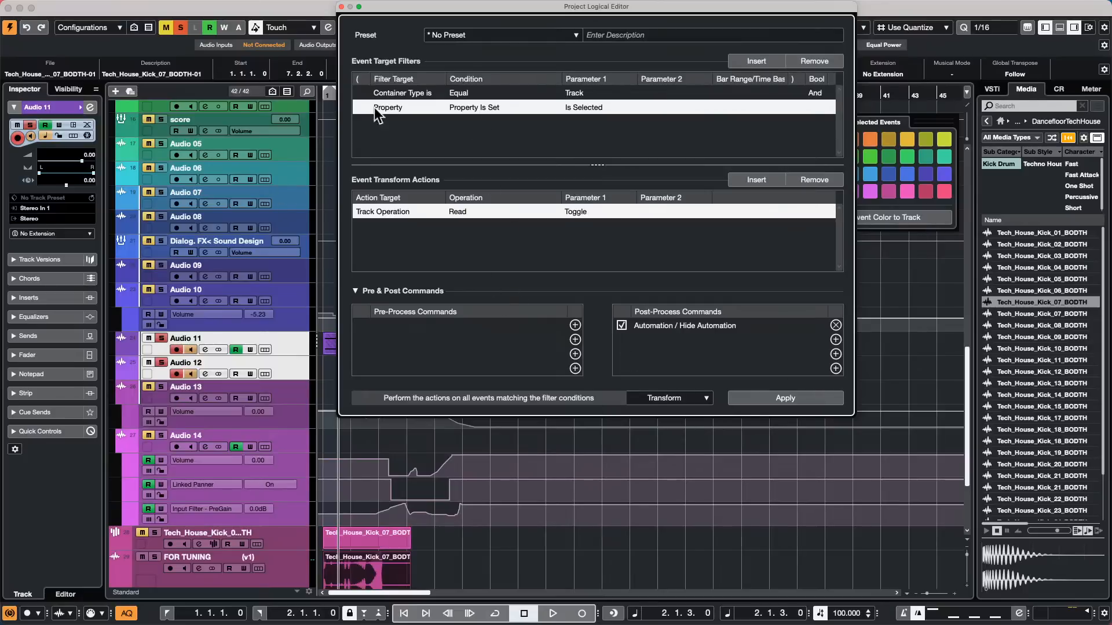
Close the Project Logical Editor and show the lanes of the Audio 09 track.
{"action": "left_click", "coordinate": [341, 7]}
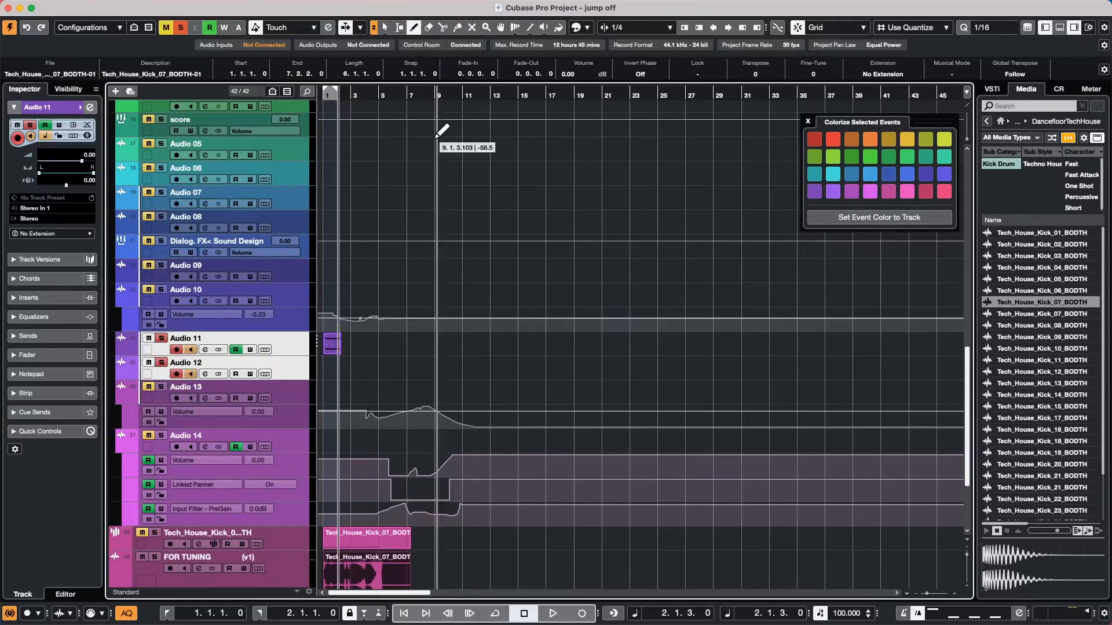
{"action": "left_click", "coordinate": [265, 276]}
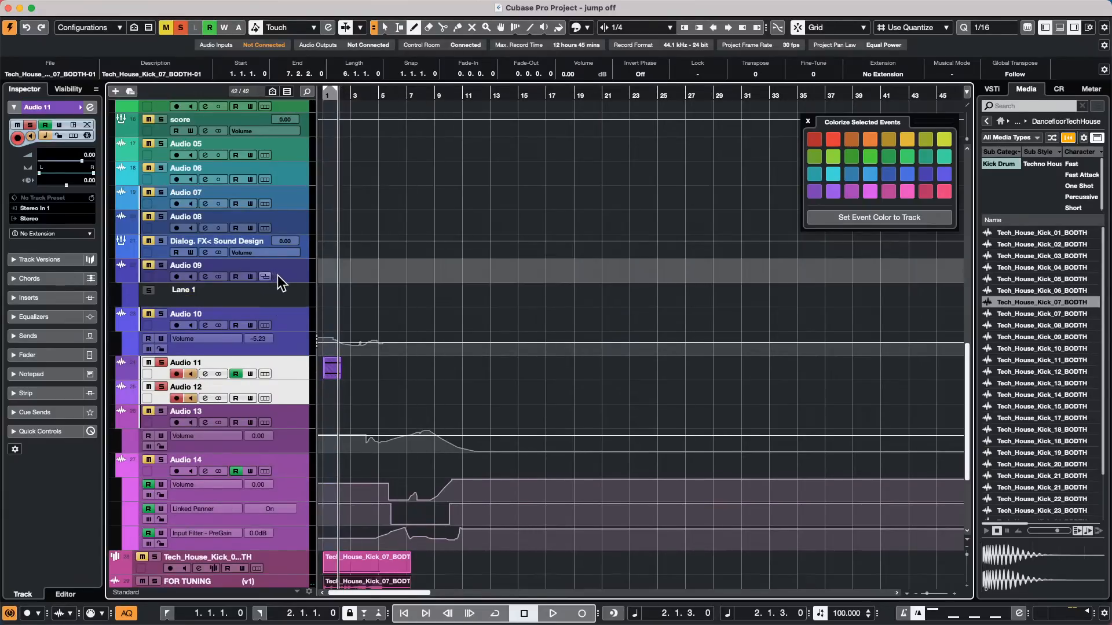
Show the volume automation lane of Audio 09 and load the Frequency EQ in the track's first insert slot.
{"action": "left_click", "coordinate": [305, 272]}
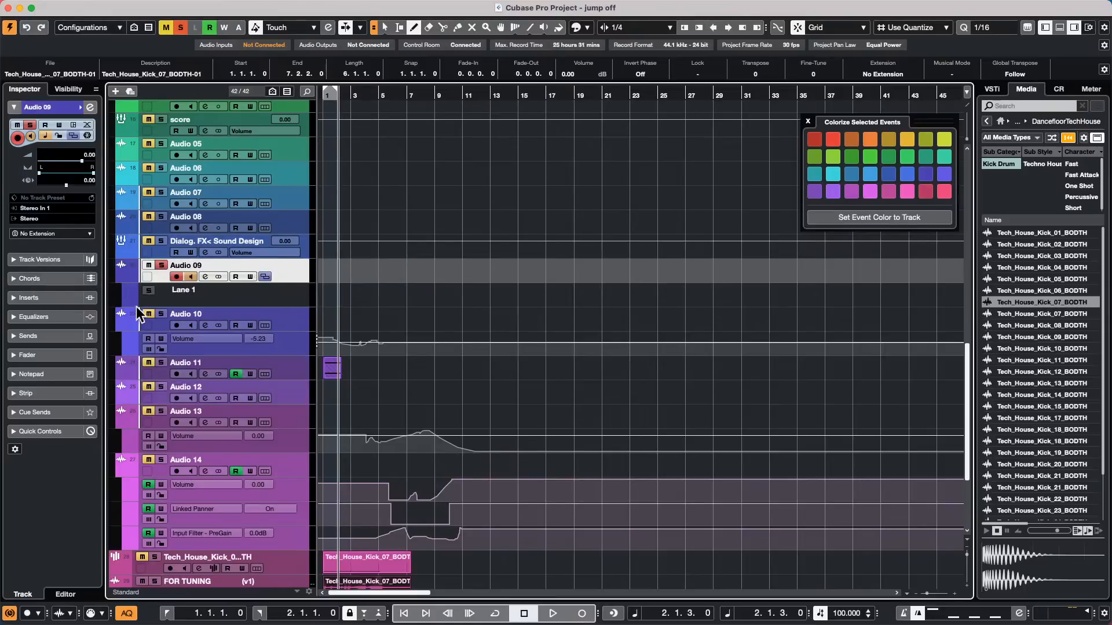
{"action": "left_click", "coordinate": [122, 279]}
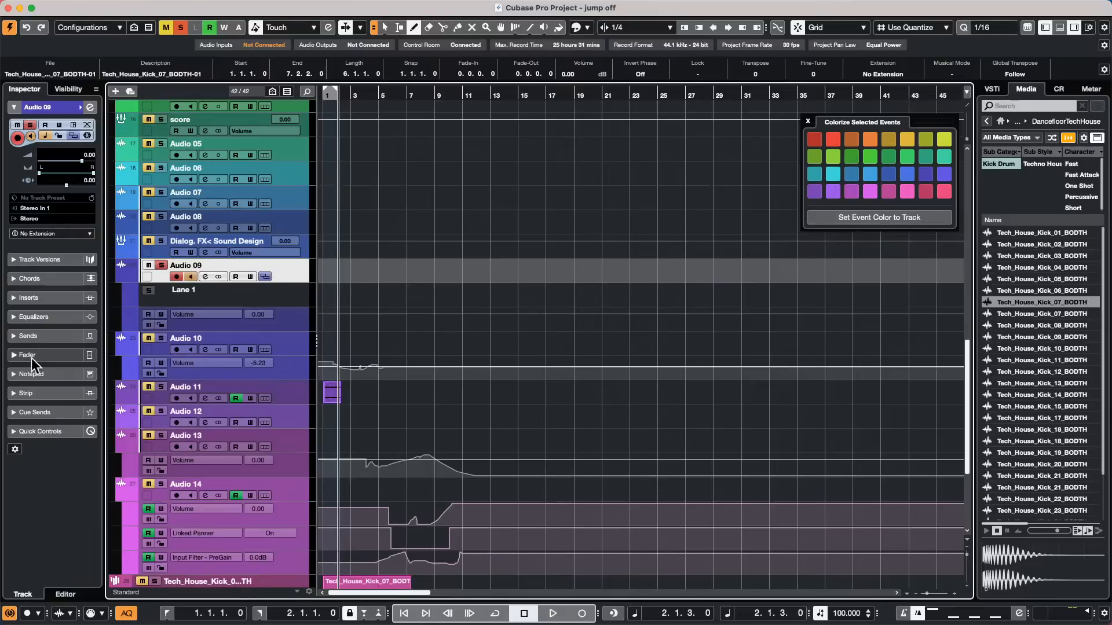
{"action": "left_click", "coordinate": [38, 301]}
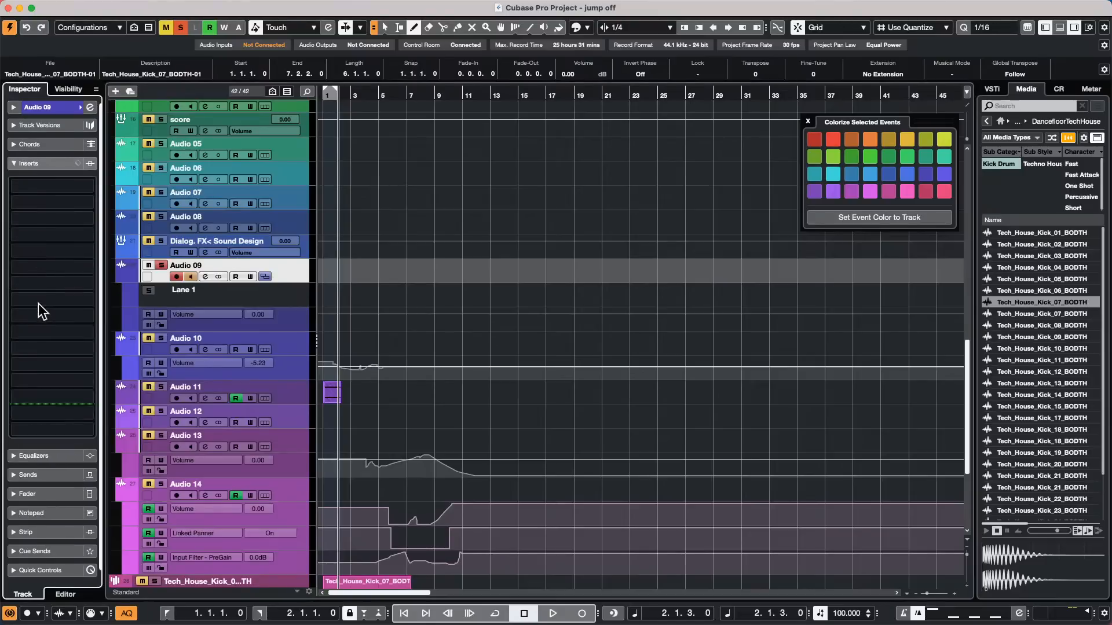
{"action": "left_click", "coordinate": [56, 188]}
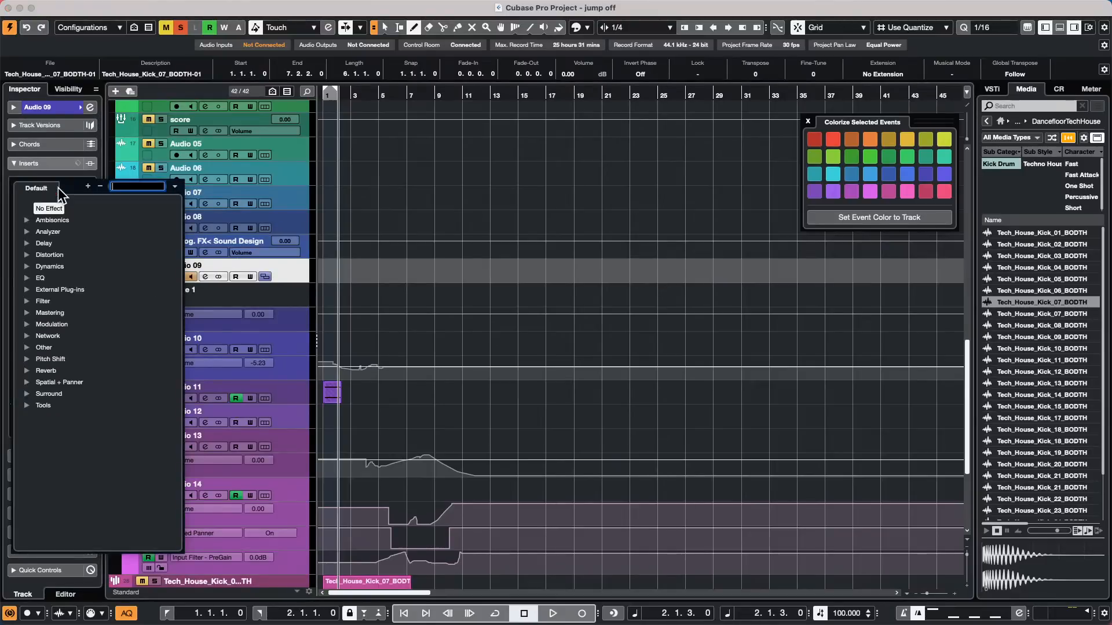
{"action": "left_click", "coordinate": [26, 279]}
{"action": "key", "text": "Escape"}
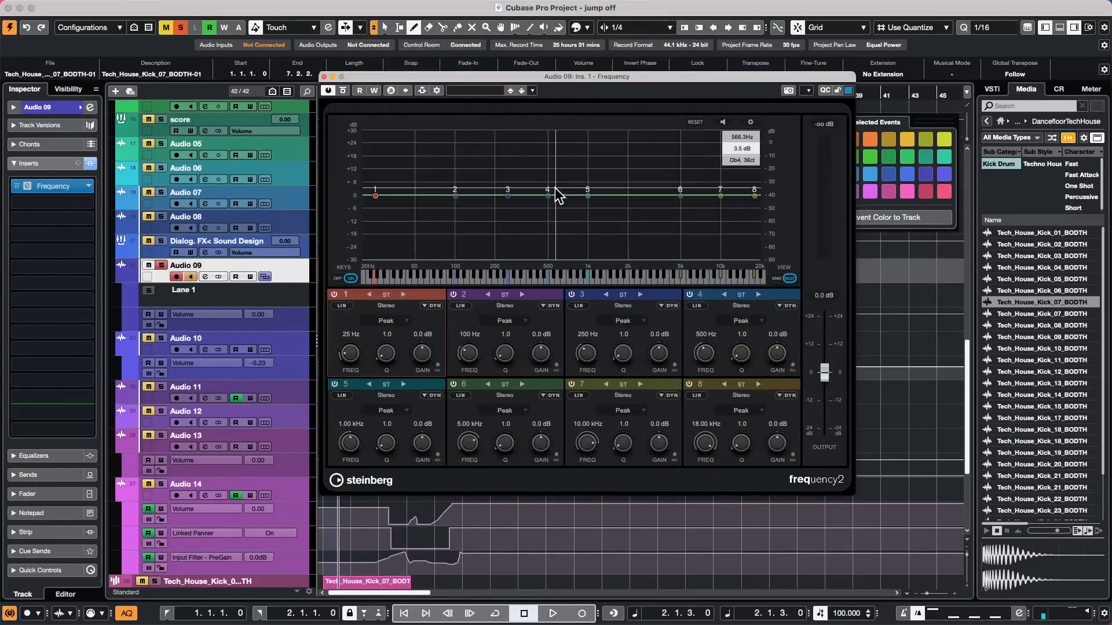
Boost EQ band 4 to about 4.8 dB at 523 Hz and set band 2 to dynamic, mid/side processing.
{"action": "left_click_drag", "start_coordinate": [548, 195], "coordinate": [551, 184]}
{"action": "left_click_drag", "start_coordinate": [554, 191], "coordinate": [554, 193]}
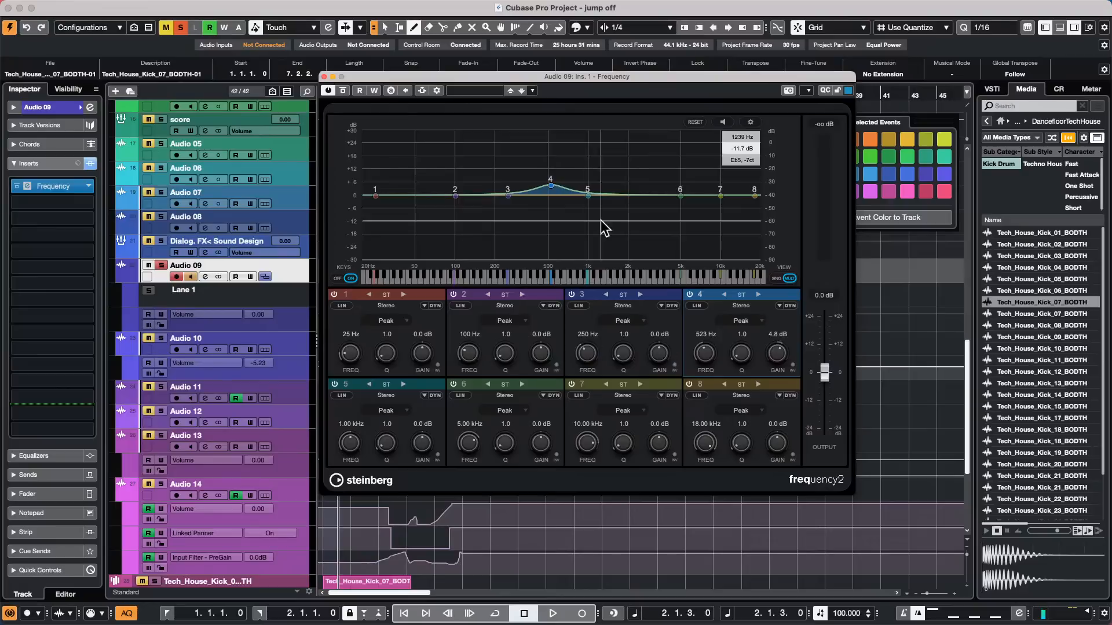
{"action": "left_click", "coordinate": [460, 306]}
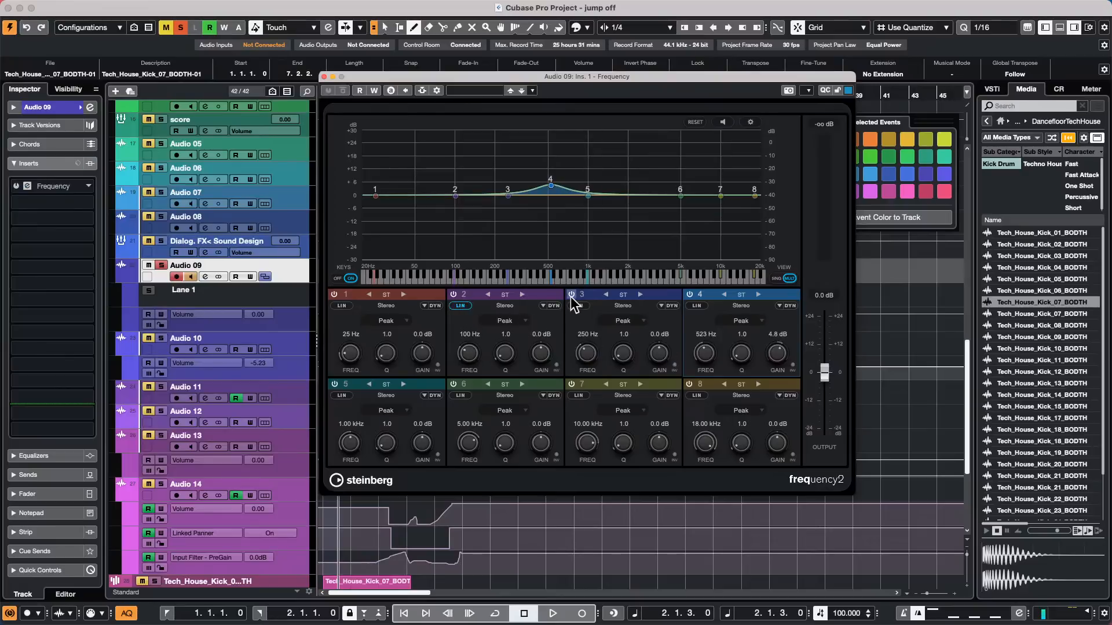
{"action": "left_click", "coordinate": [552, 306]}
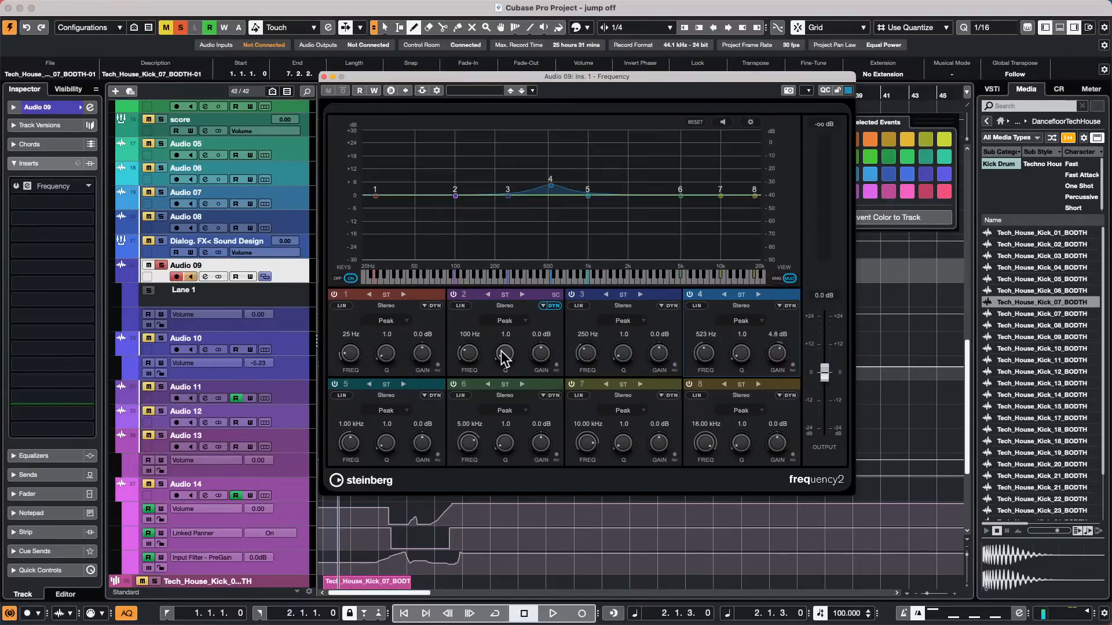
{"action": "left_click", "coordinate": [545, 307]}
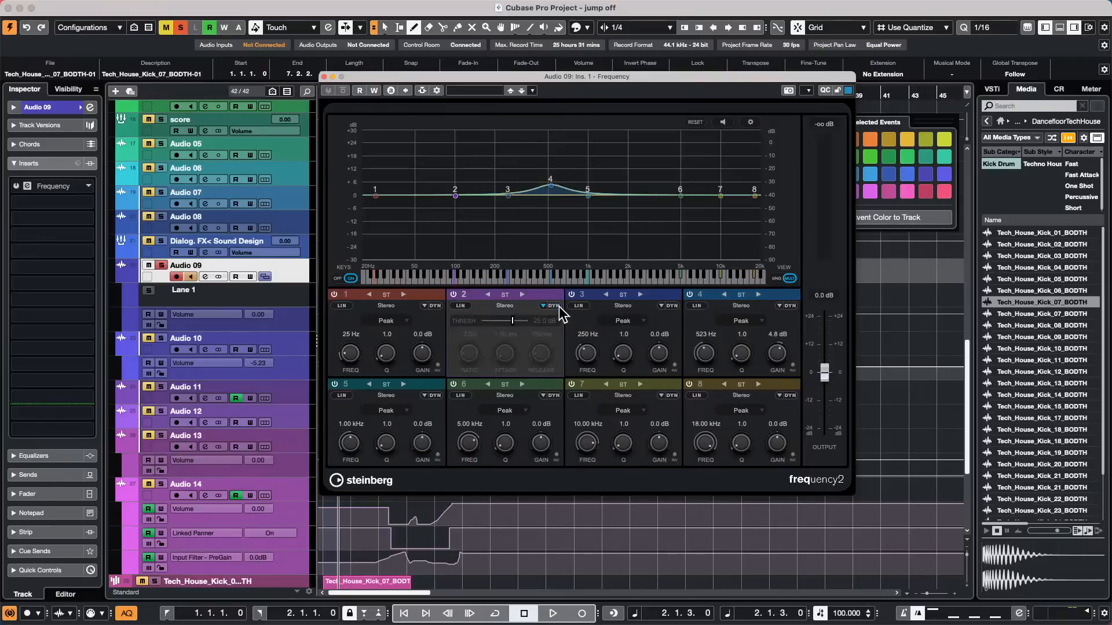
{"action": "left_click", "coordinate": [551, 307]}
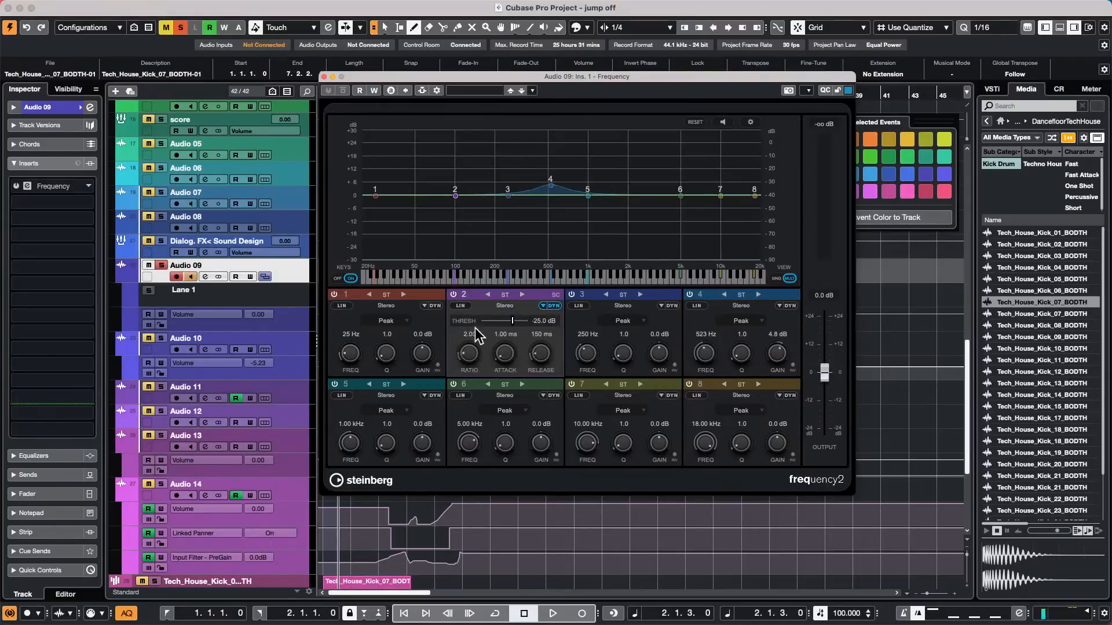
{"action": "left_click", "coordinate": [521, 295]}
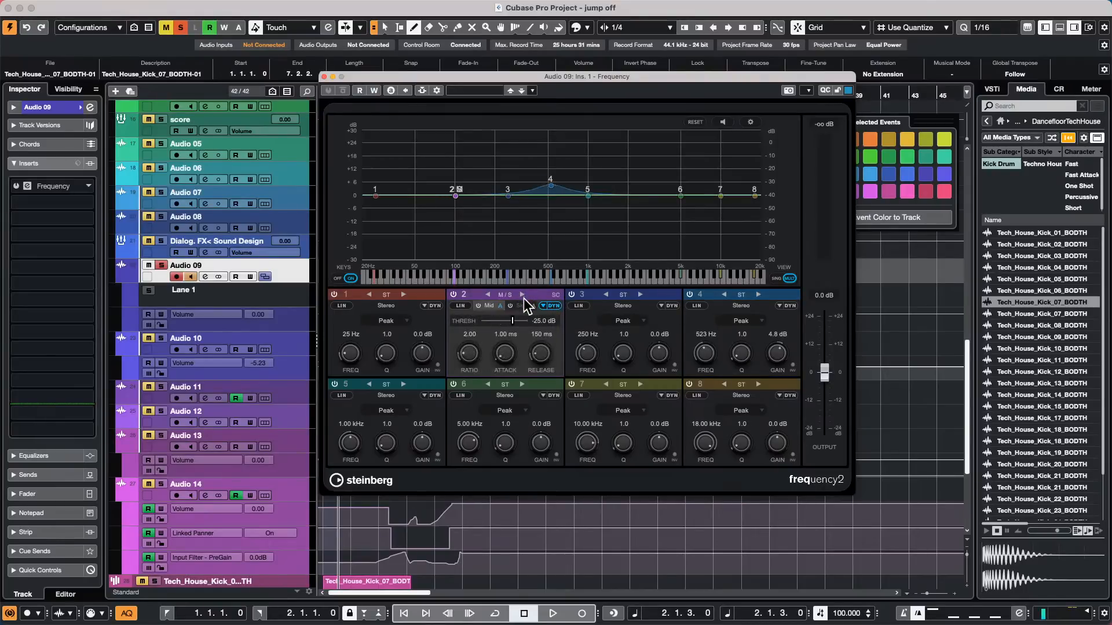
Raise band 4 to about 13 dB at 632 Hz, and boost band 2's mid while cutting its side about 22 dB at 25 Hz.
{"action": "mouse_move", "coordinate": [550, 186]}
{"action": "left_mouse_down"}
{"action": "mouse_move", "coordinate": [560, 168]}
{"action": "mouse_move", "coordinate": [527, 174]}
{"action": "mouse_move", "coordinate": [560, 170]}
{"action": "left_mouse_up"}
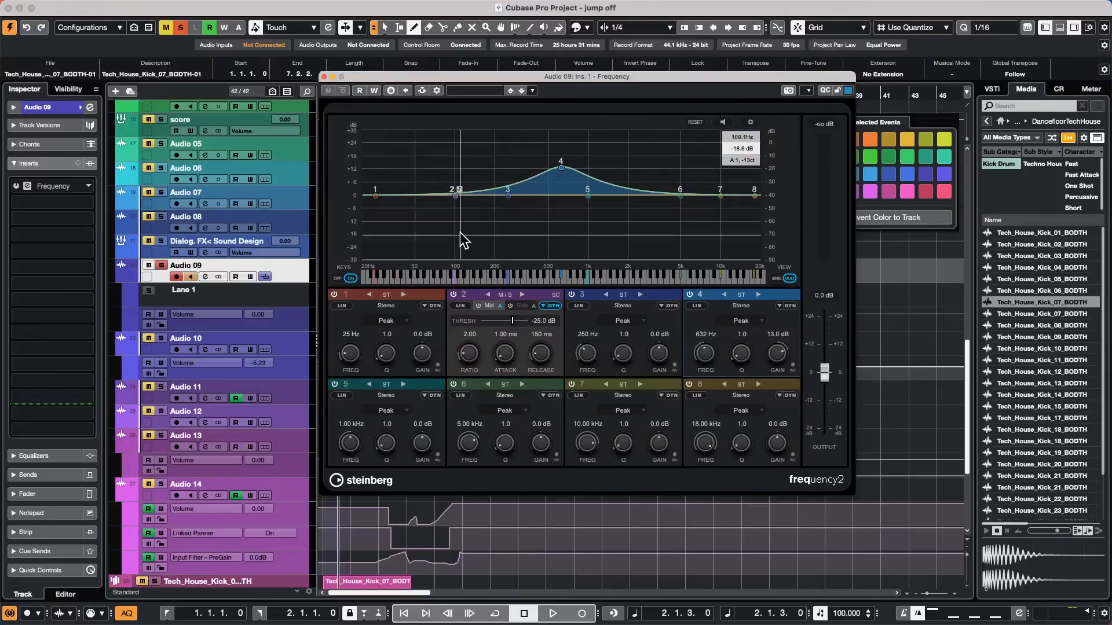
{"action": "left_click_drag", "start_coordinate": [455, 196], "coordinate": [639, 168]}
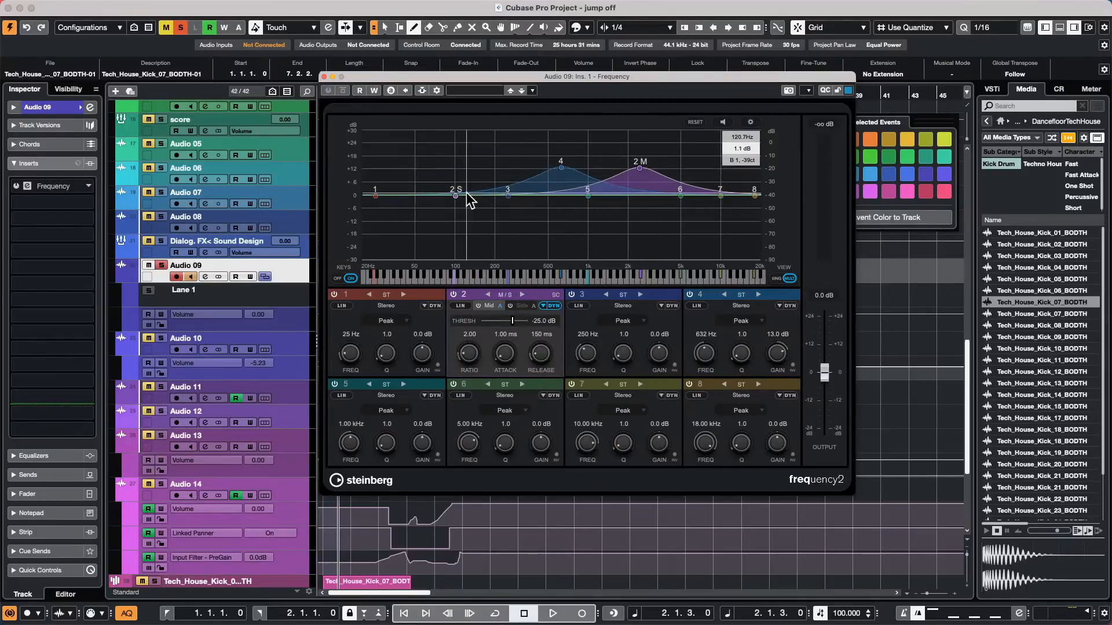
{"action": "left_click_drag", "start_coordinate": [457, 195], "coordinate": [376, 244]}
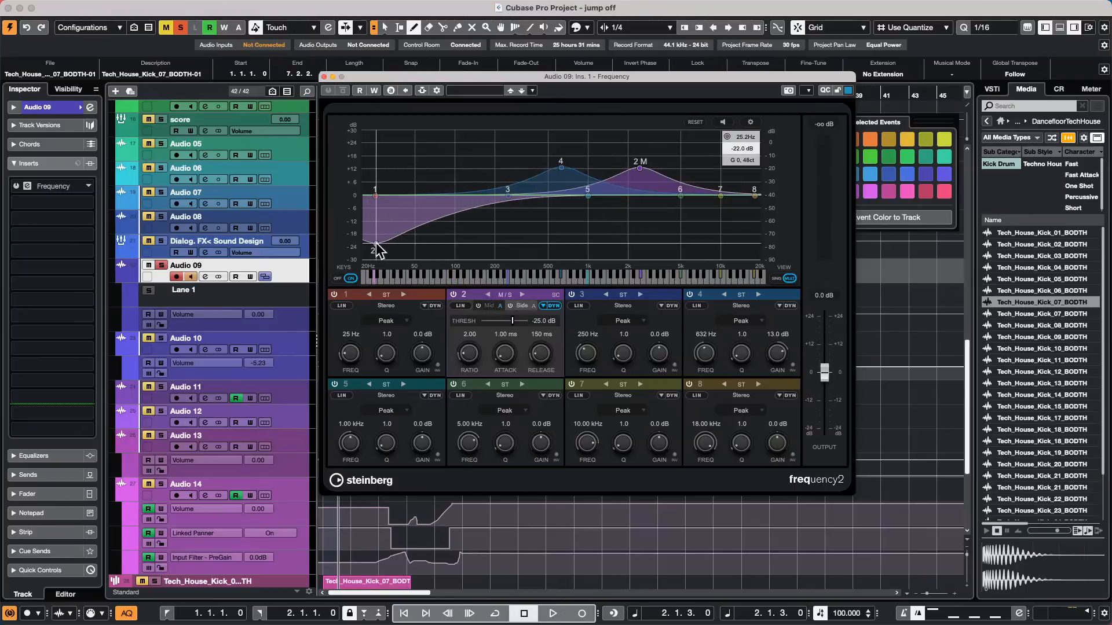
Switch off band 3, set it to left/right processing and pull its left point down at about 367 Hz.
{"action": "left_click", "coordinate": [605, 294]}
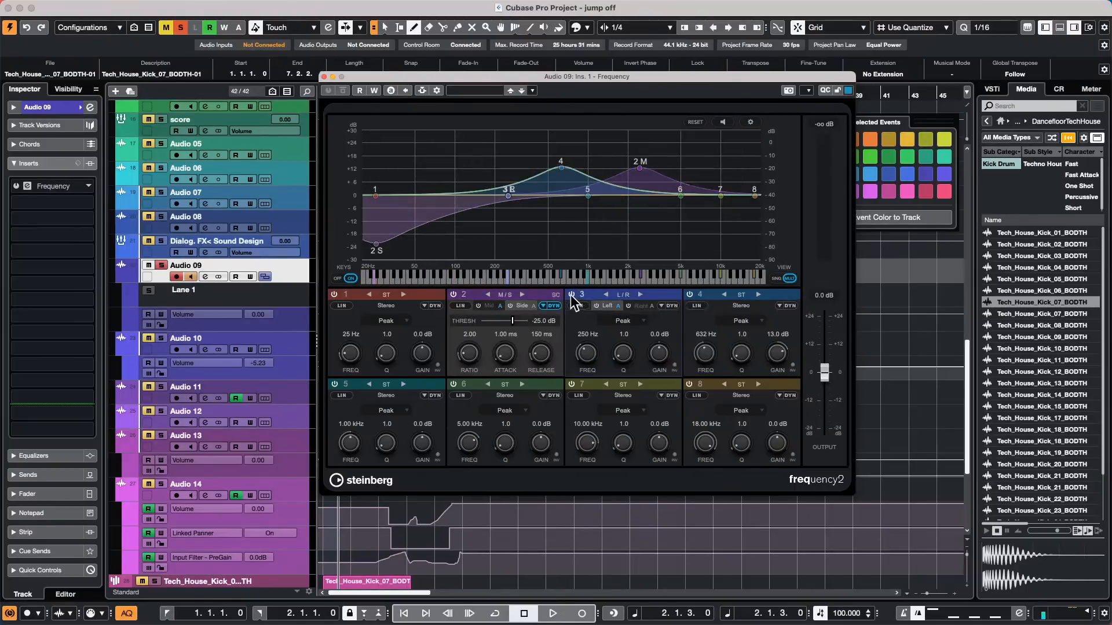
{"action": "left_click", "coordinate": [571, 294]}
{"action": "left_click", "coordinate": [639, 294]}
{"action": "left_click", "coordinate": [640, 295]}
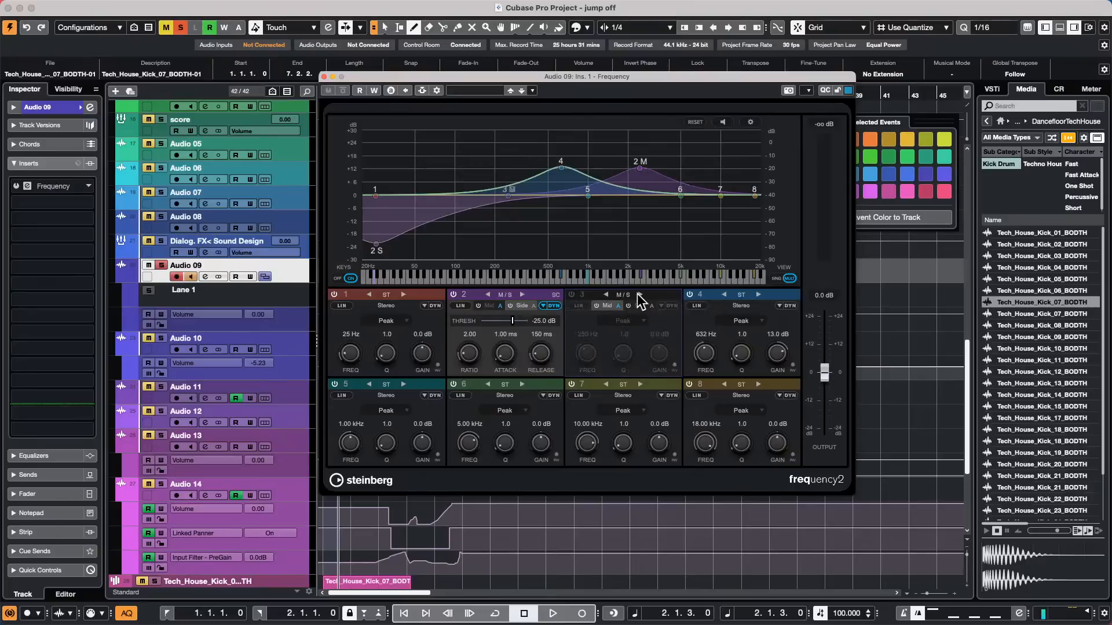
{"action": "left_click", "coordinate": [606, 294]}
{"action": "left_click", "coordinate": [606, 295]}
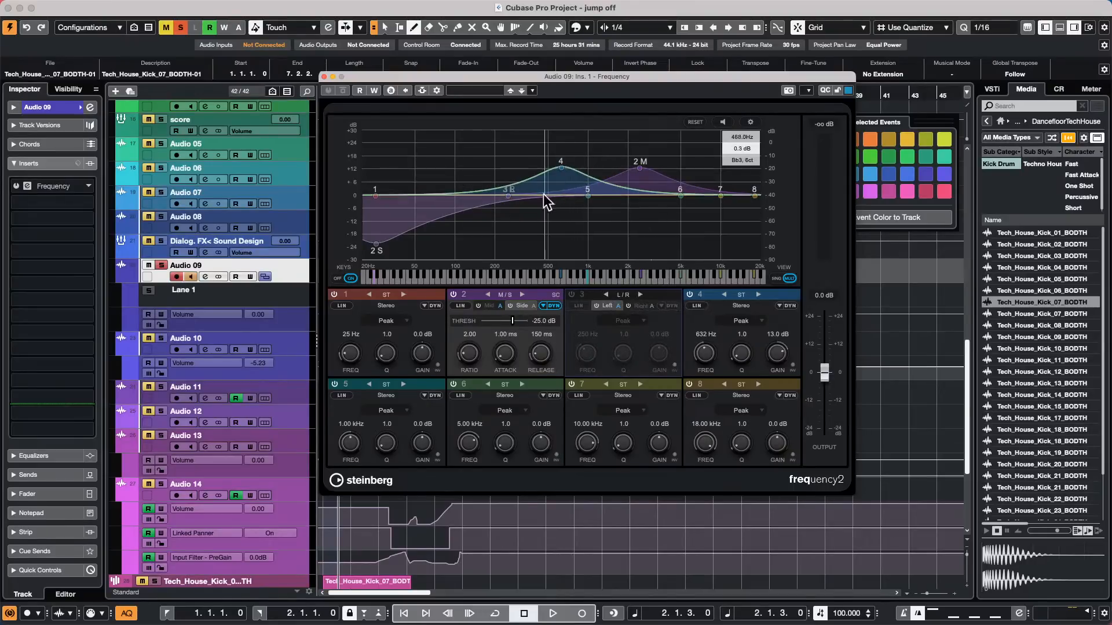
{"action": "left_click_drag", "start_coordinate": [509, 197], "coordinate": [533, 213]}
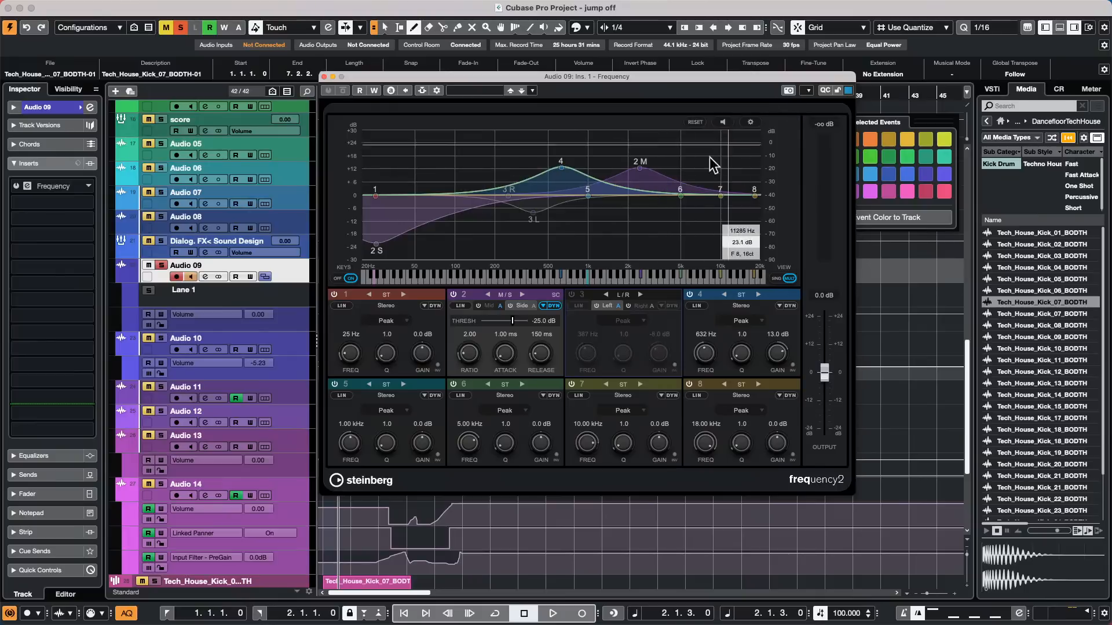
Turn on audition, move band 2's mid point slightly higher in frequency with less gain, and close the Frequency window.
{"action": "left_click", "coordinate": [722, 121]}
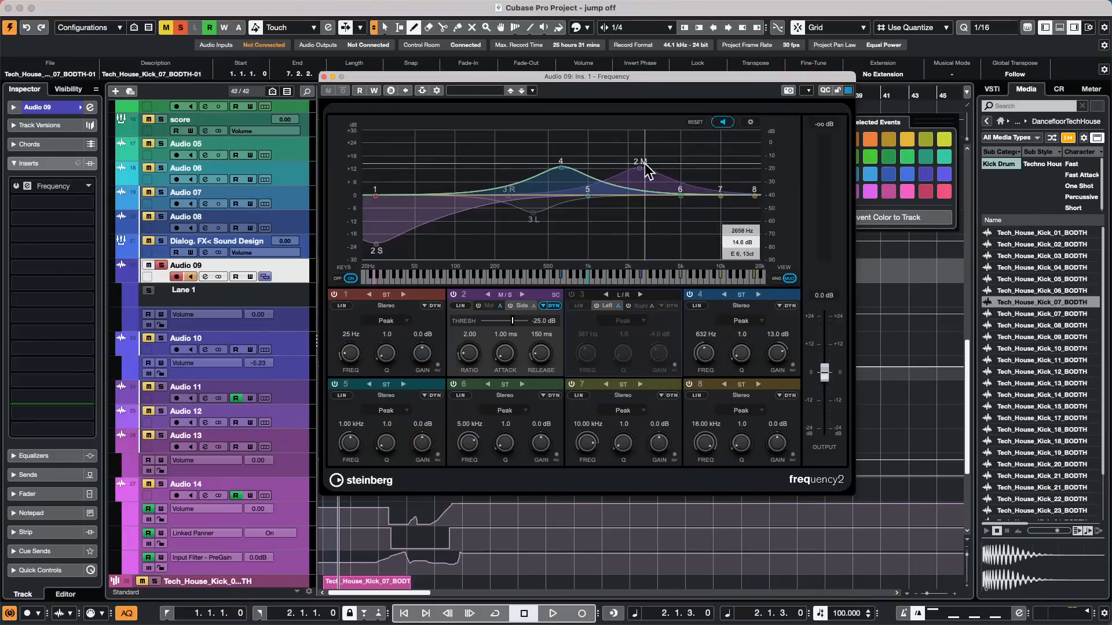
{"action": "mouse_move", "coordinate": [640, 169]}
{"action": "left_mouse_down"}
{"action": "mouse_move", "coordinate": [636, 186]}
{"action": "mouse_move", "coordinate": [683, 184]}
{"action": "mouse_move", "coordinate": [579, 184]}
{"action": "mouse_move", "coordinate": [650, 184]}
{"action": "mouse_move", "coordinate": [683, 169]}
{"action": "mouse_move", "coordinate": [652, 175]}
{"action": "left_mouse_up"}
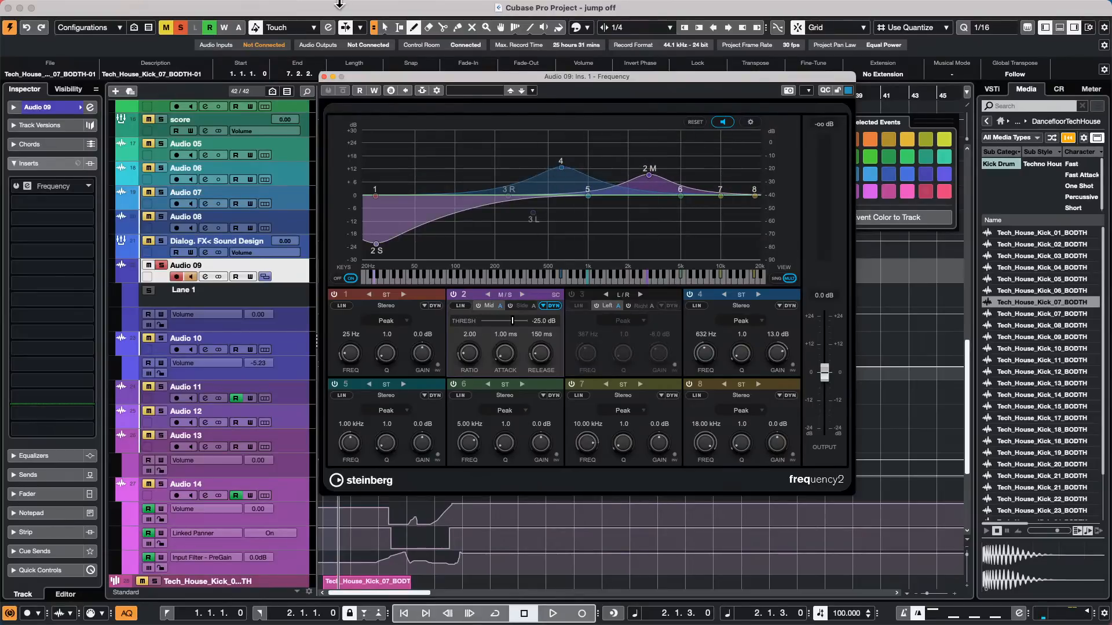
{"action": "left_click", "coordinate": [323, 77]}
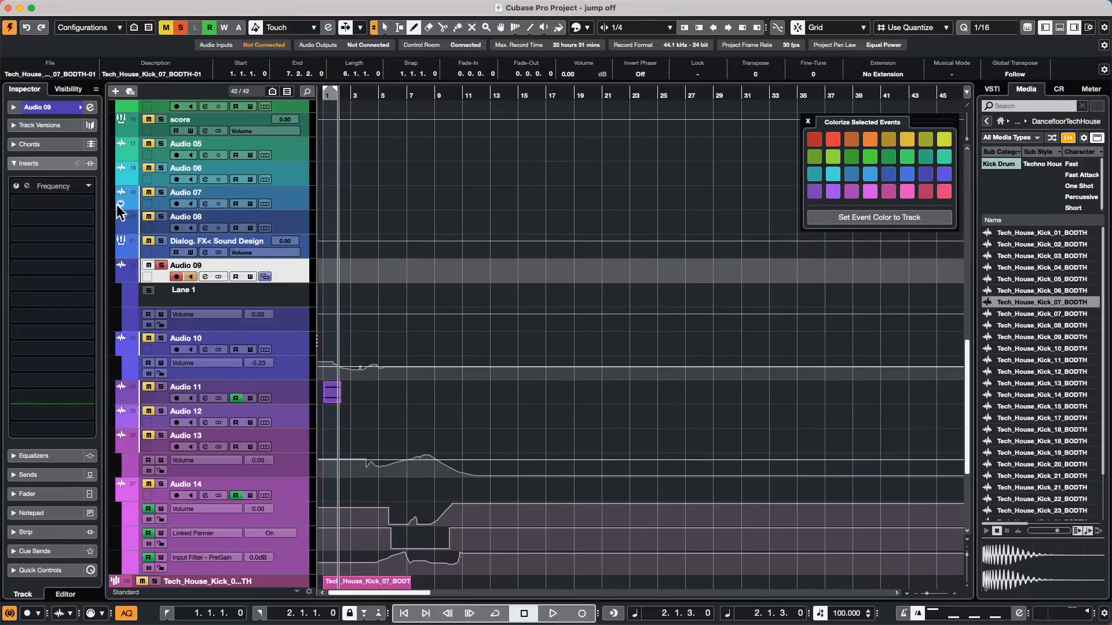
Select the Audio 08 track to view its insert effects.
{"action": "left_click", "coordinate": [62, 194]}
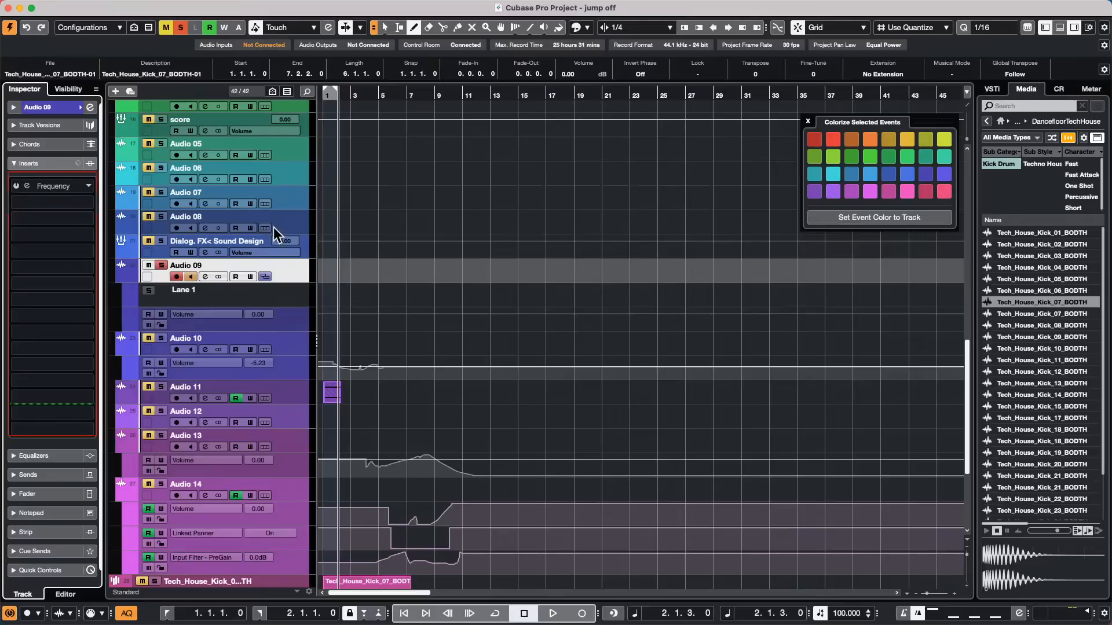
{"action": "left_click", "coordinate": [284, 244]}
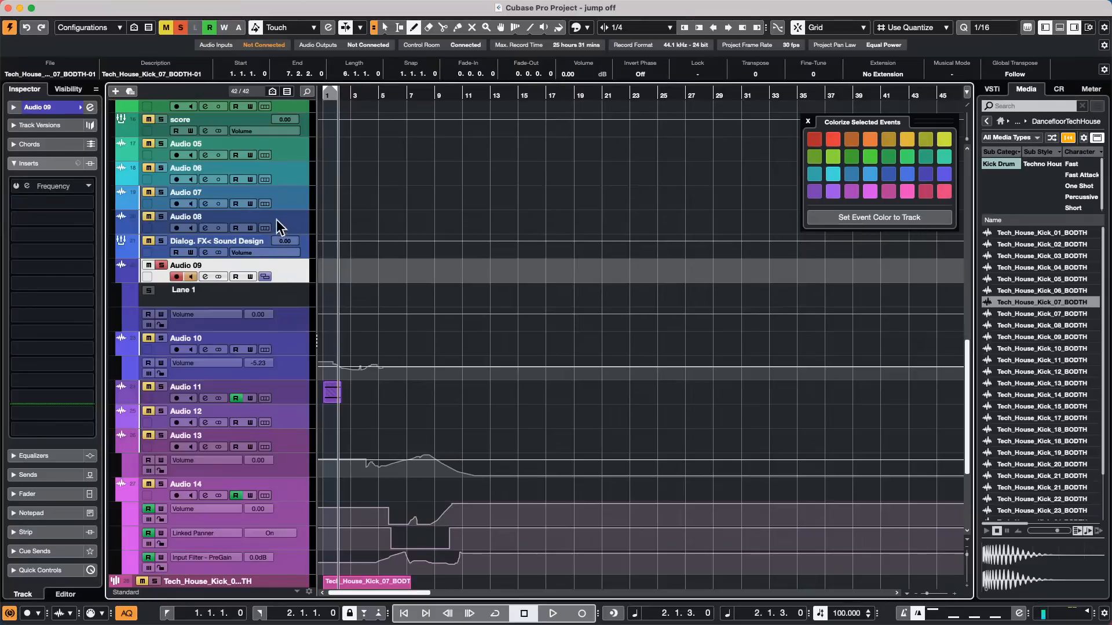
{"action": "left_click", "coordinate": [278, 221]}
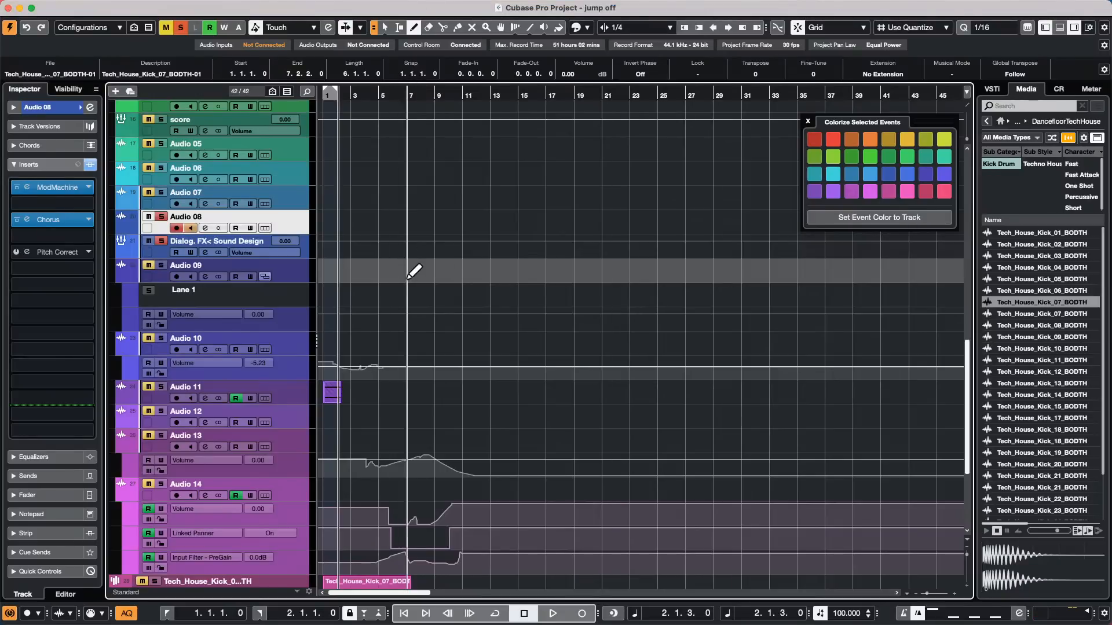
Select the Futurechill audio event with the selection tool and apply the SpectraLayers extension to it.
{"action": "scroll", "coordinate": [417, 267], "scroll_direction": "up", "scroll_amount": 15}
{"action": "right_click", "coordinate": [353, 321]}
{"action": "left_click", "coordinate": [355, 324]}
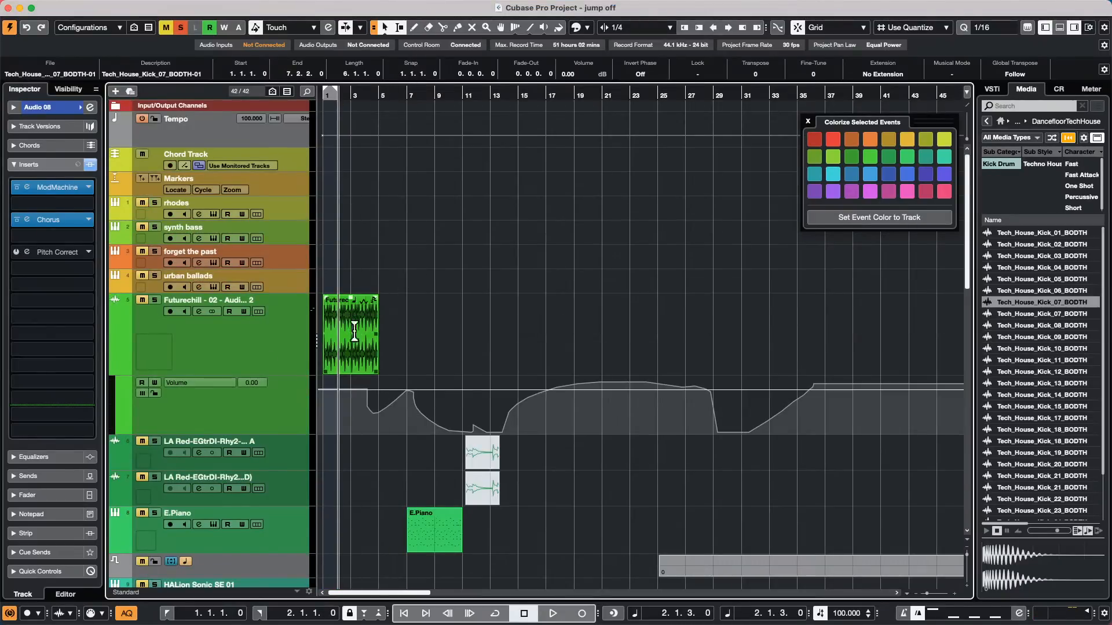
{"action": "left_click", "coordinate": [353, 349]}
{"action": "left_click", "coordinate": [169, 7]}
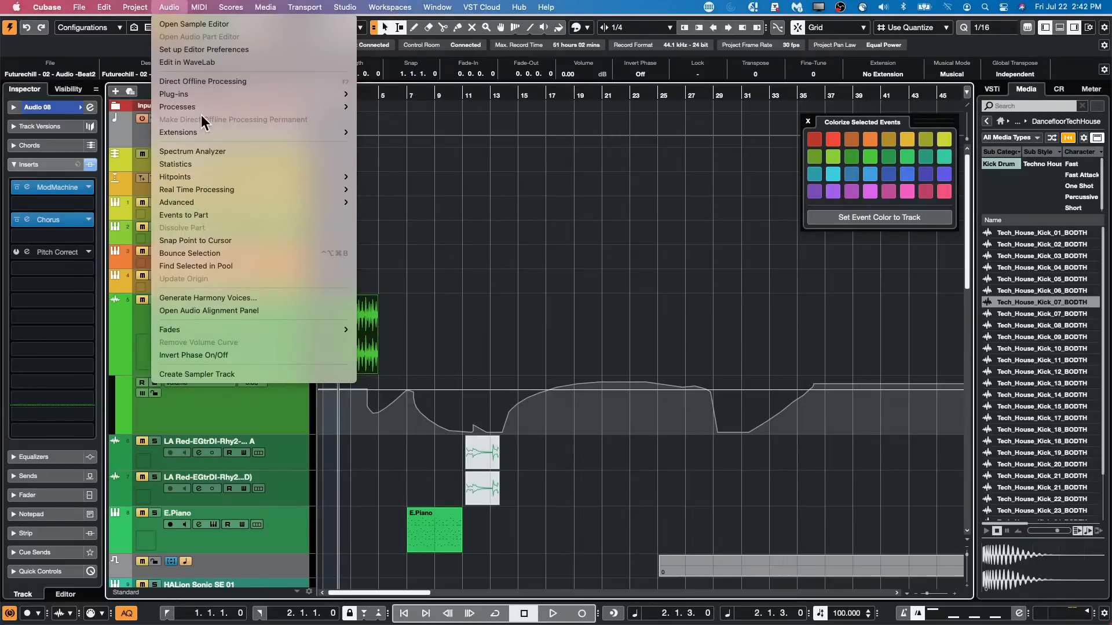
{"action": "mouse_move", "coordinate": [196, 132]}
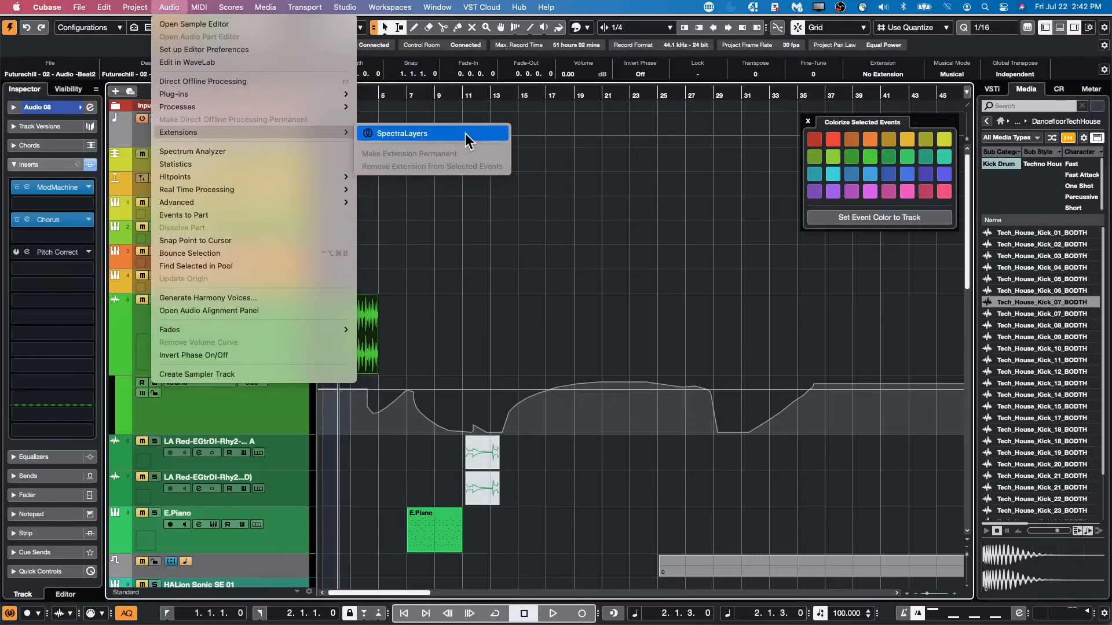
{"action": "left_click", "coordinate": [590, 288]}
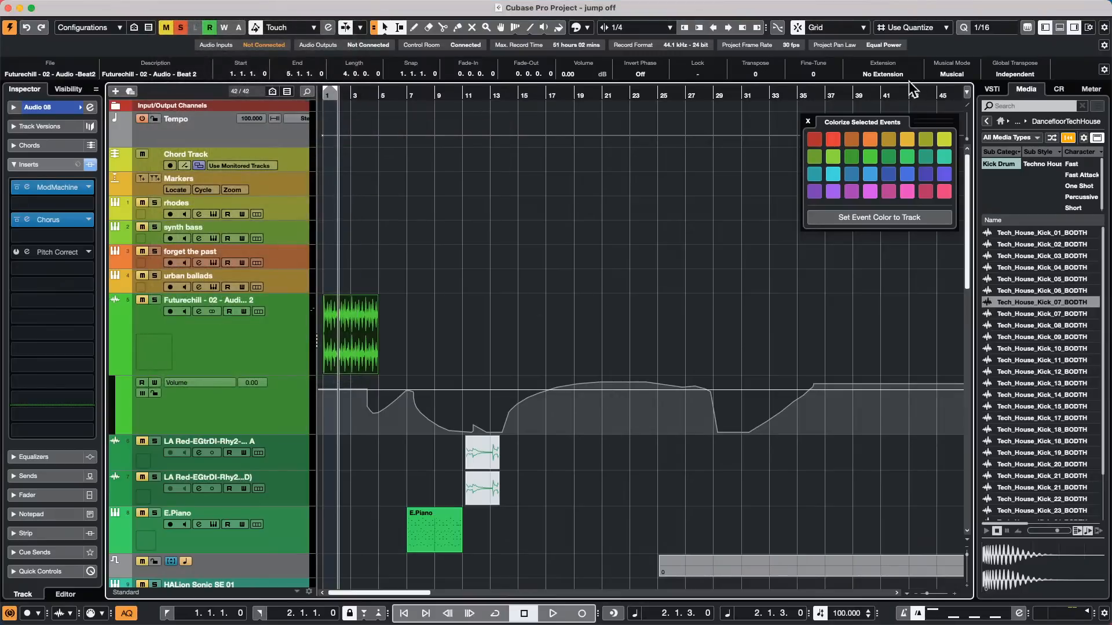
{"action": "left_click", "coordinate": [891, 74]}
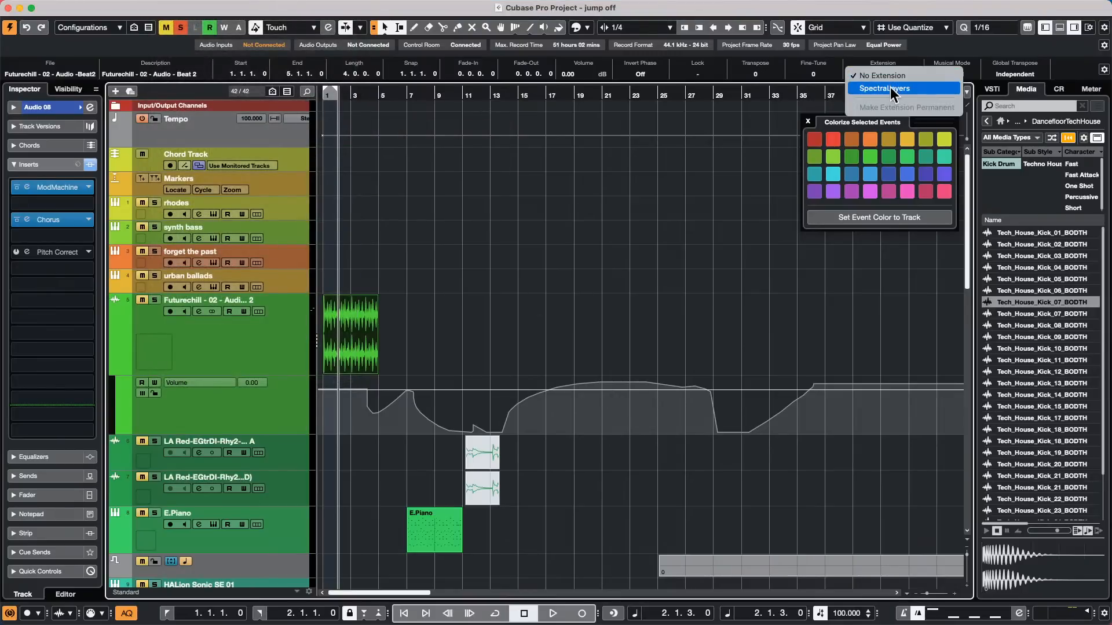
{"action": "key", "text": "Escape"}
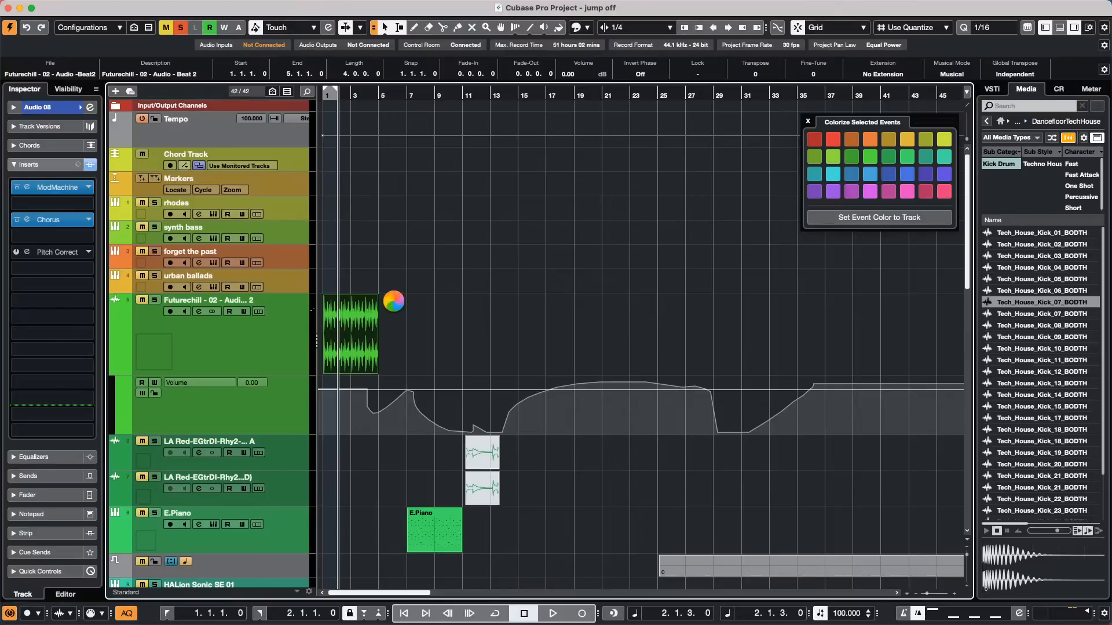
Open the Futurechill event in the lower editor and reselect the event in the project.
{"action": "left_click", "coordinate": [363, 321]}
{"action": "double_click", "coordinate": [363, 320]}
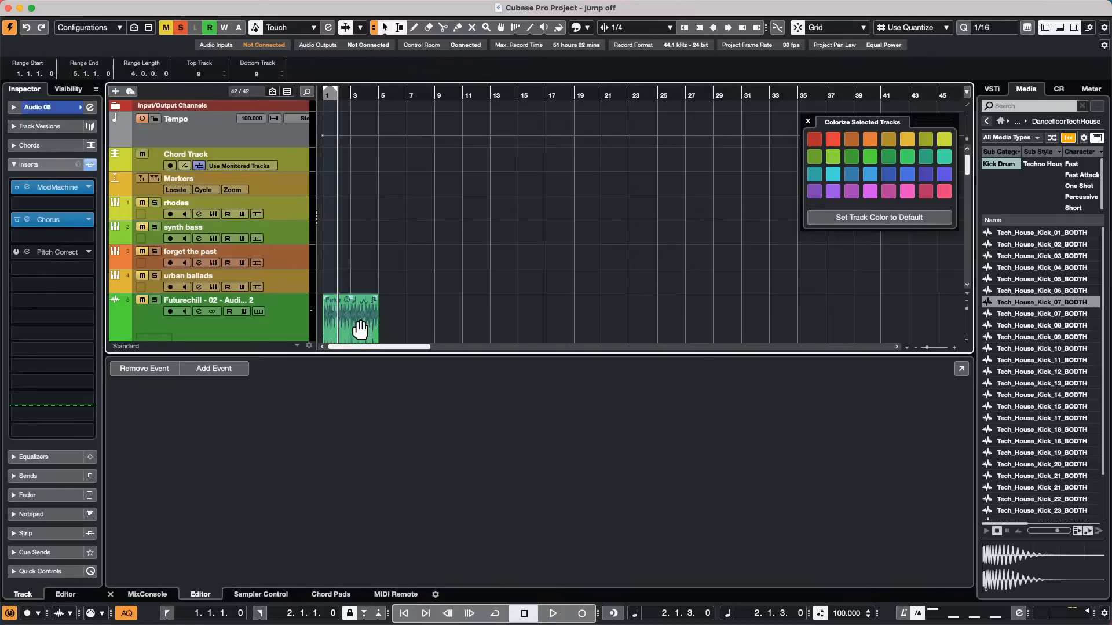
{"action": "left_click", "coordinate": [466, 292]}
{"action": "left_click", "coordinate": [356, 337]}
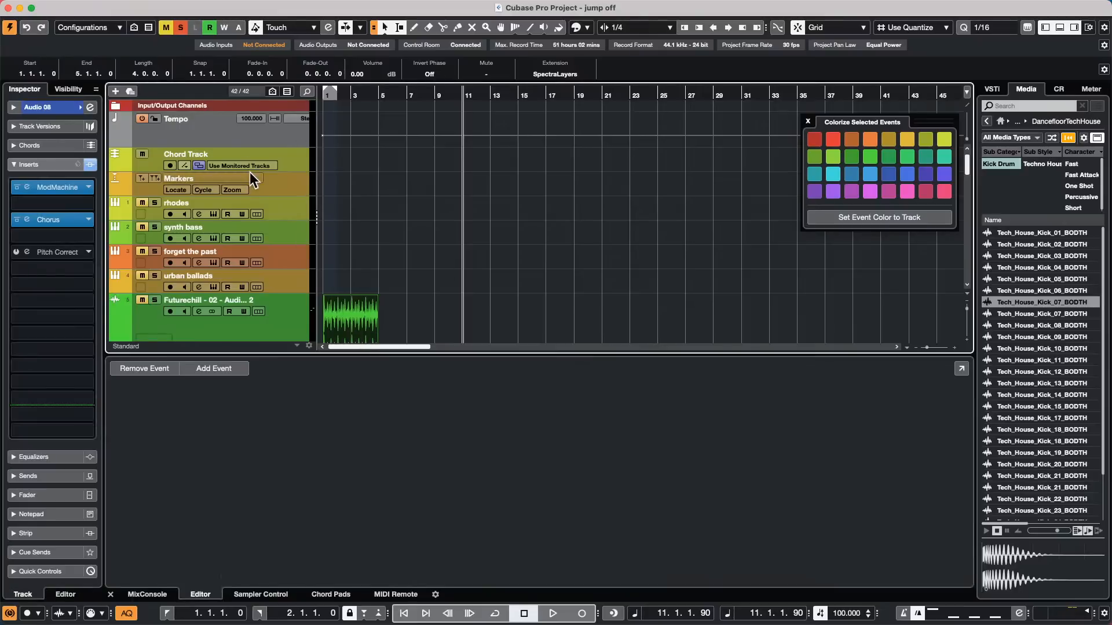
Select the Futurechill track and set its track extension to SpectraLayers.
{"action": "left_click", "coordinate": [286, 307]}
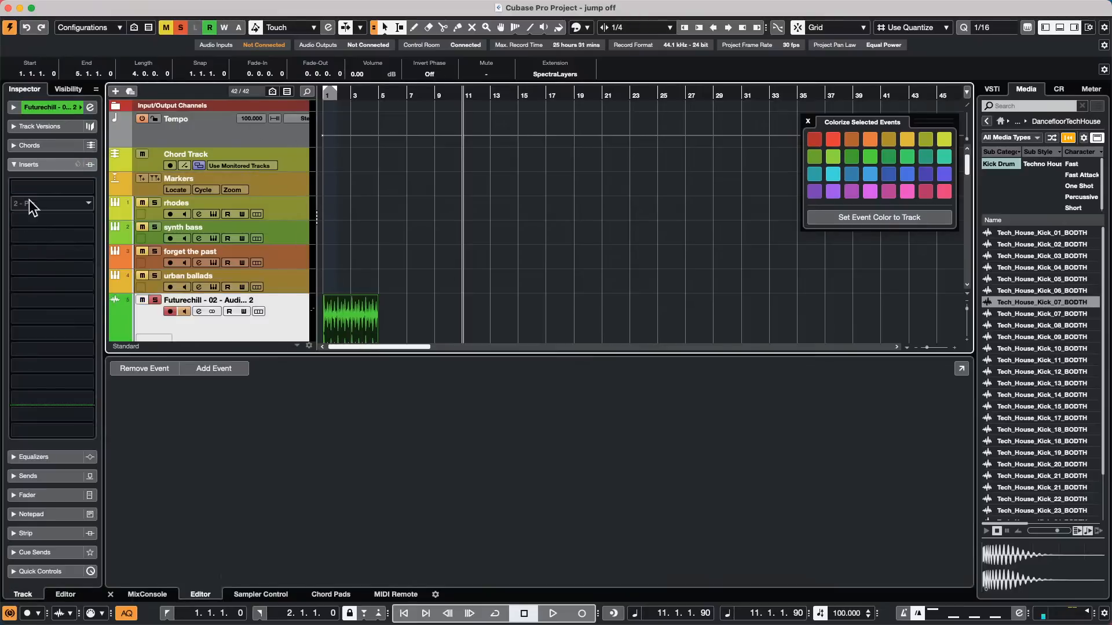
{"action": "left_click", "coordinate": [72, 107]}
{"action": "left_click", "coordinate": [53, 234]}
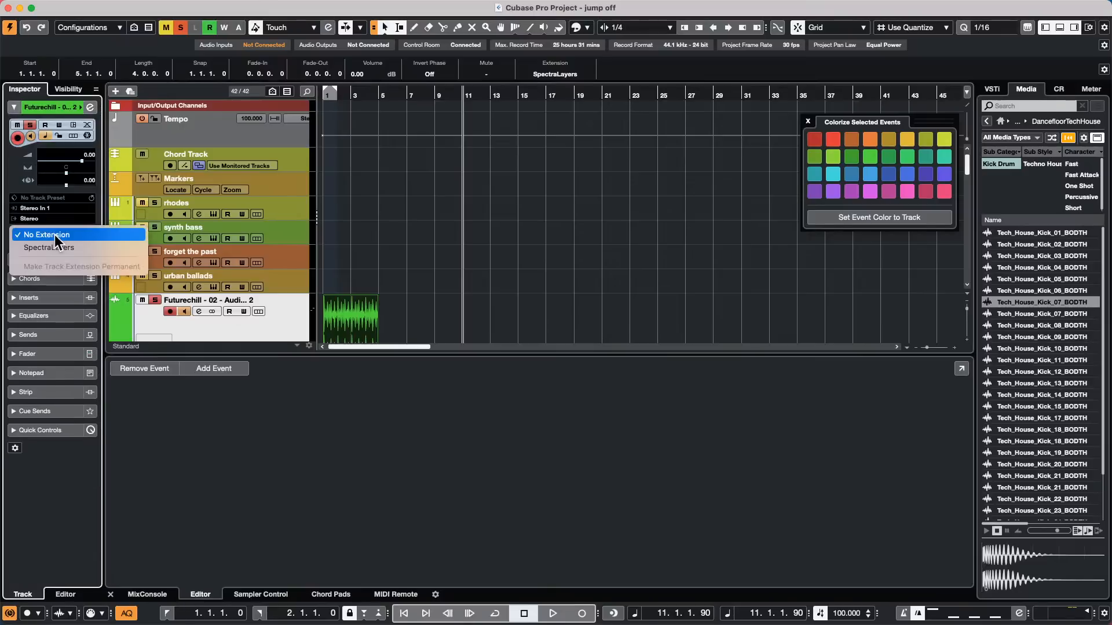
{"action": "left_click", "coordinate": [58, 242]}
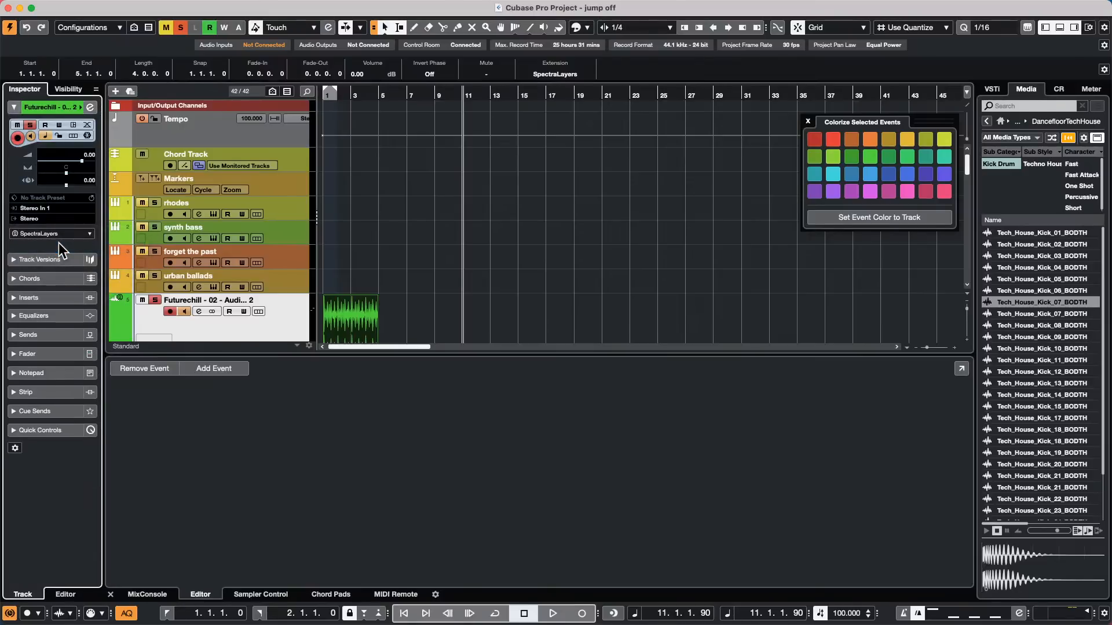
Select the Futurechill audio event on its track.
{"action": "mouse_move", "coordinate": [363, 325]}
{"action": "scroll", "coordinate": [355, 322], "scroll_direction": "down", "scroll_amount": 5}
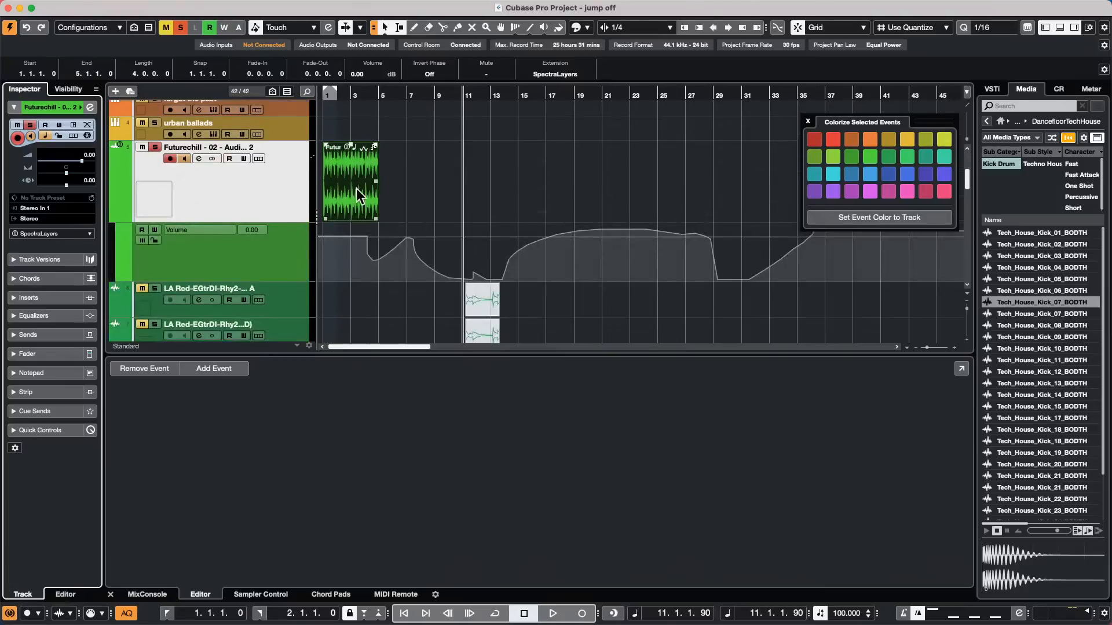
{"action": "left_click", "coordinate": [351, 204]}
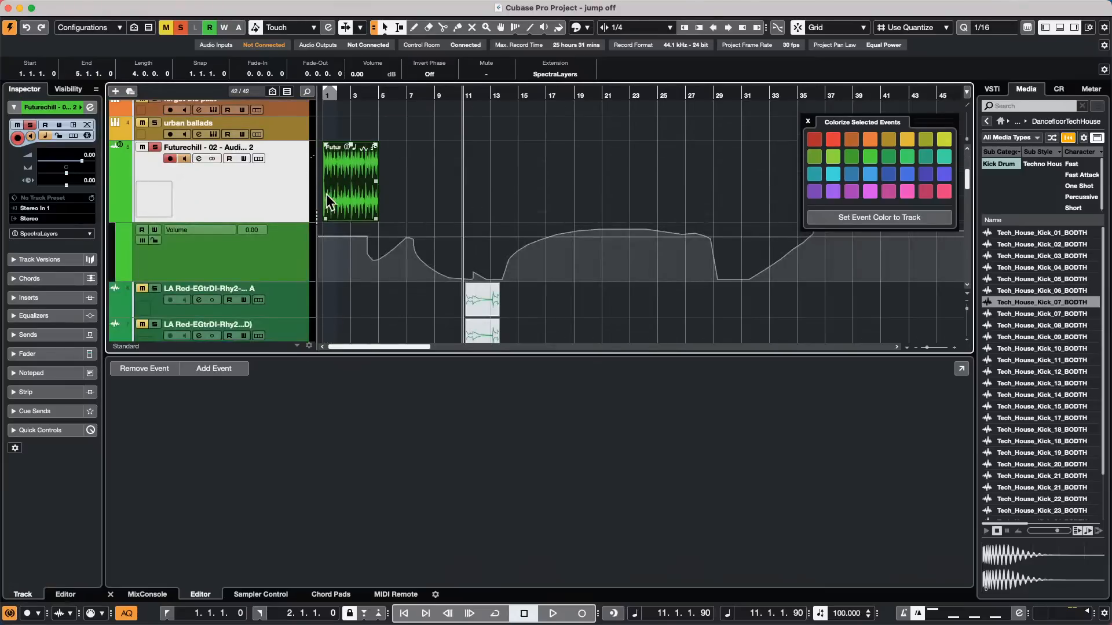
Start opening another project and switch the file browser to the Projects folder.
{"action": "mouse_move", "coordinate": [350, 2]}
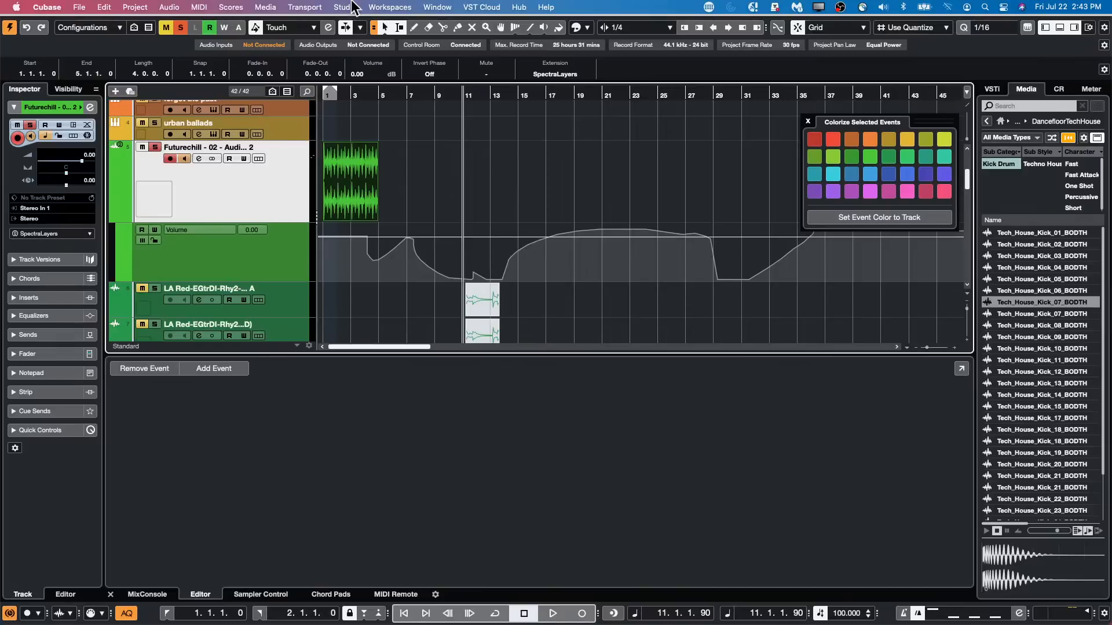
{"action": "left_click", "coordinate": [78, 7]}
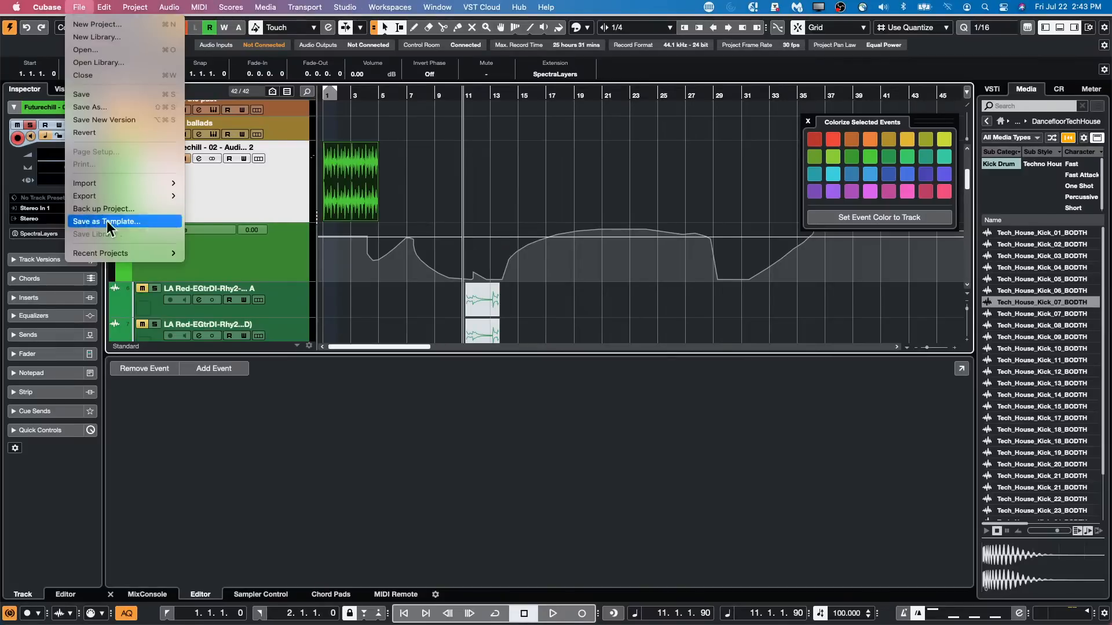
{"action": "mouse_move", "coordinate": [133, 256]}
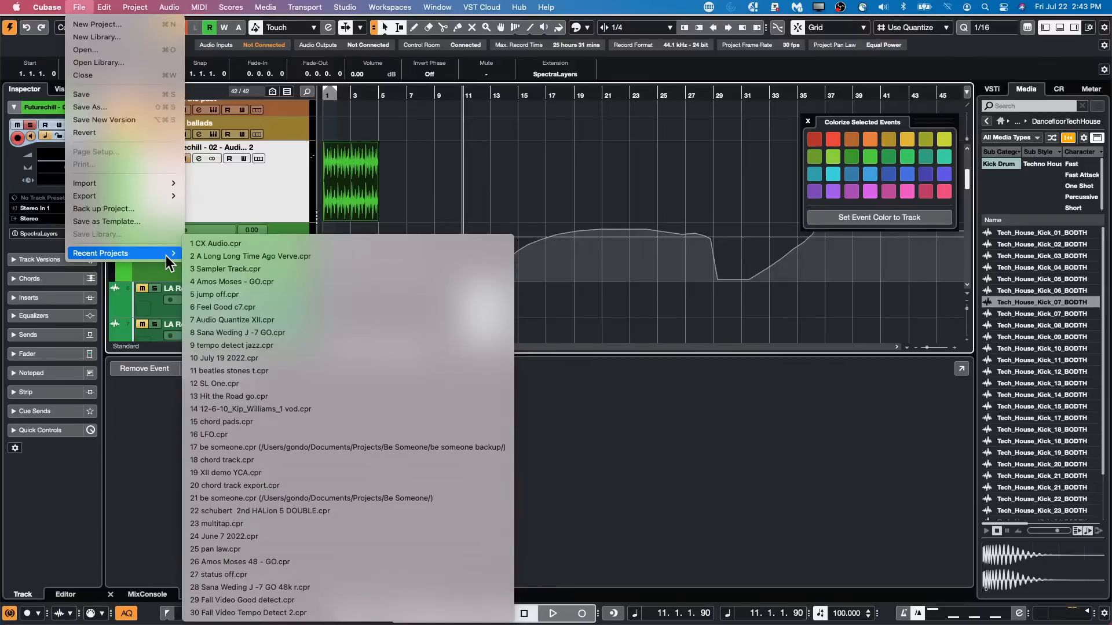
{"action": "left_click", "coordinate": [123, 50]}
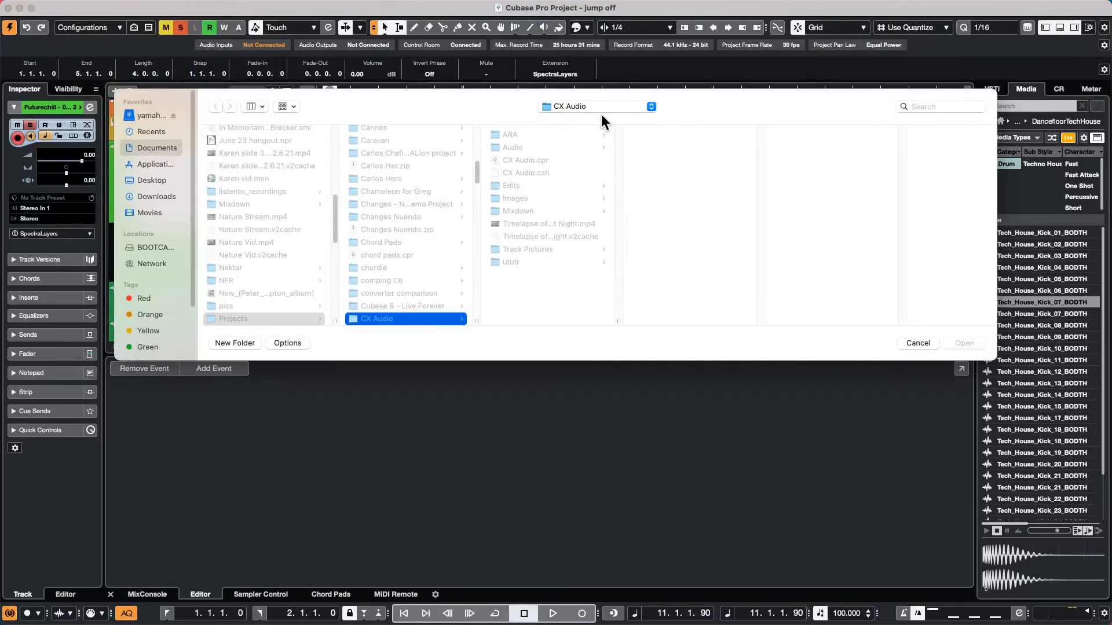
{"action": "left_click", "coordinate": [596, 109]}
{"action": "left_click", "coordinate": [596, 118]}
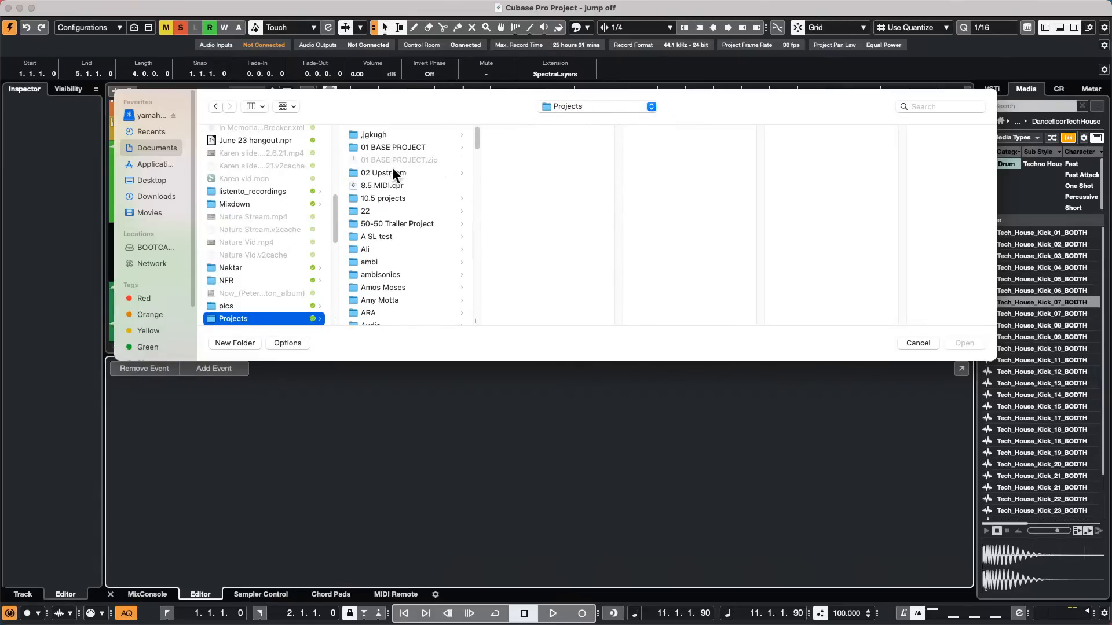
Open the project file UpstreamC9.cpr from the 02 Upstream folder.
{"action": "left_click", "coordinate": [426, 171]}
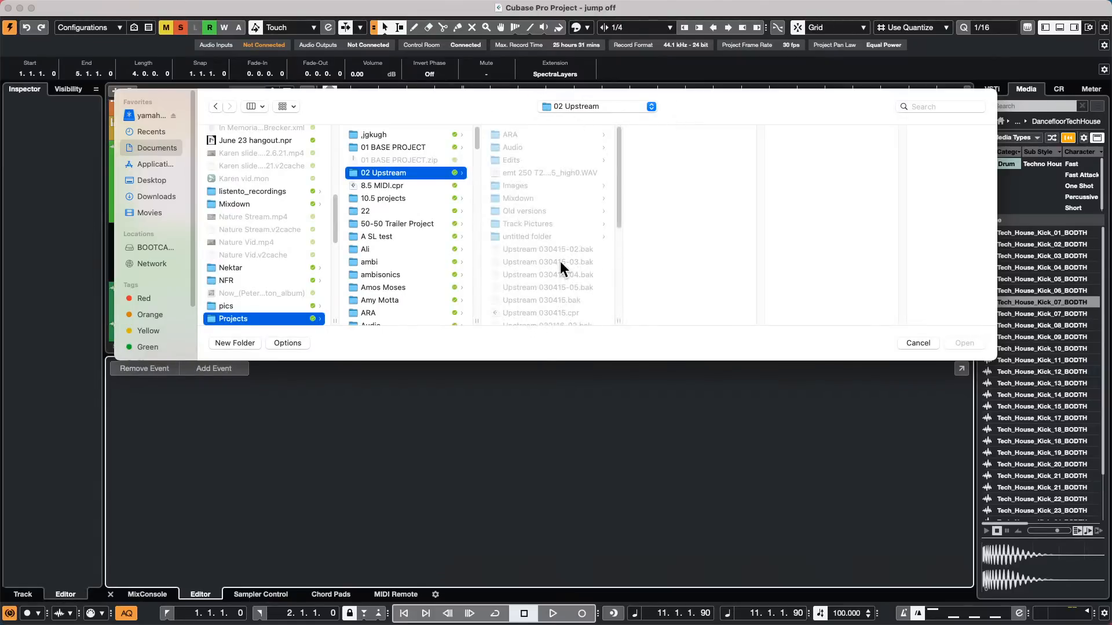
{"action": "scroll", "coordinate": [523, 266], "scroll_direction": "down", "scroll_amount": 3}
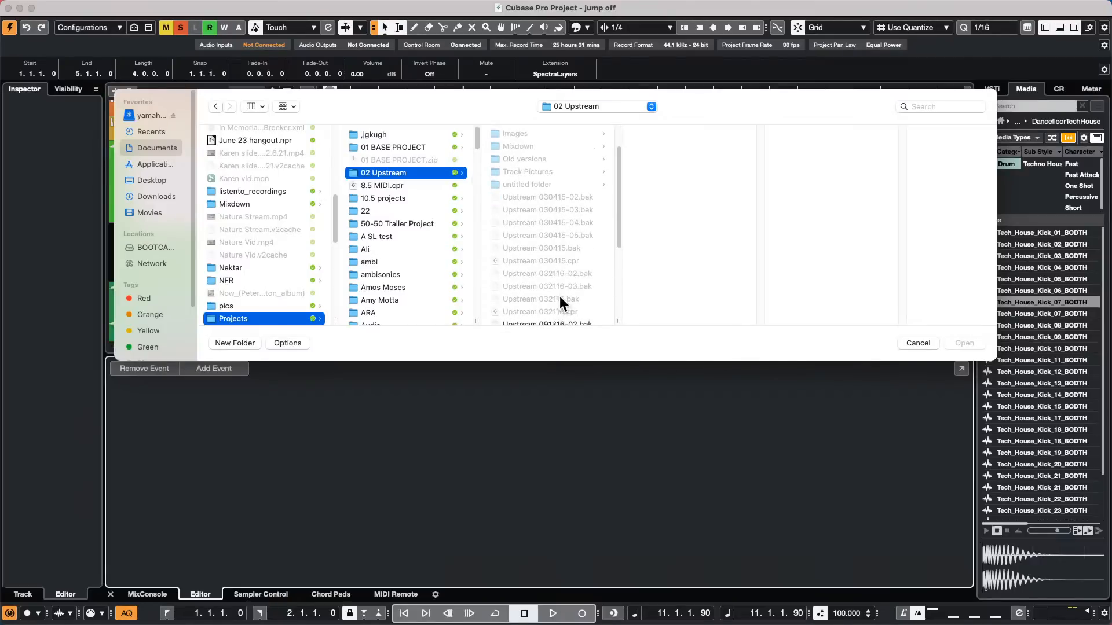
{"action": "scroll", "coordinate": [558, 294], "scroll_direction": "down", "scroll_amount": 5}
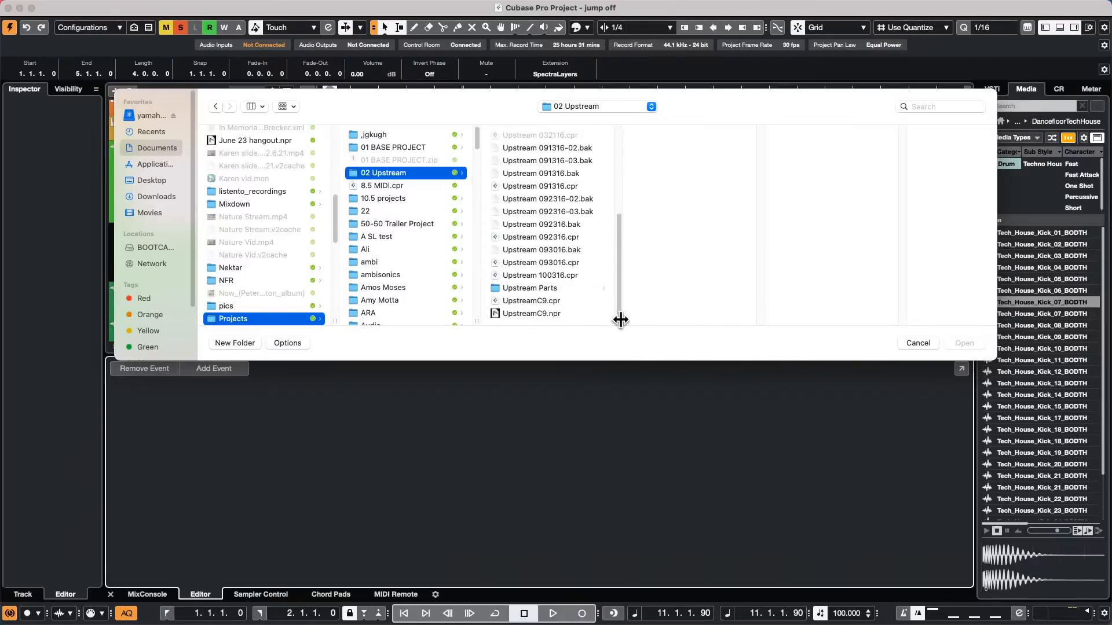
{"action": "left_click", "coordinate": [547, 300]}
{"action": "double_click", "coordinate": [548, 299]}
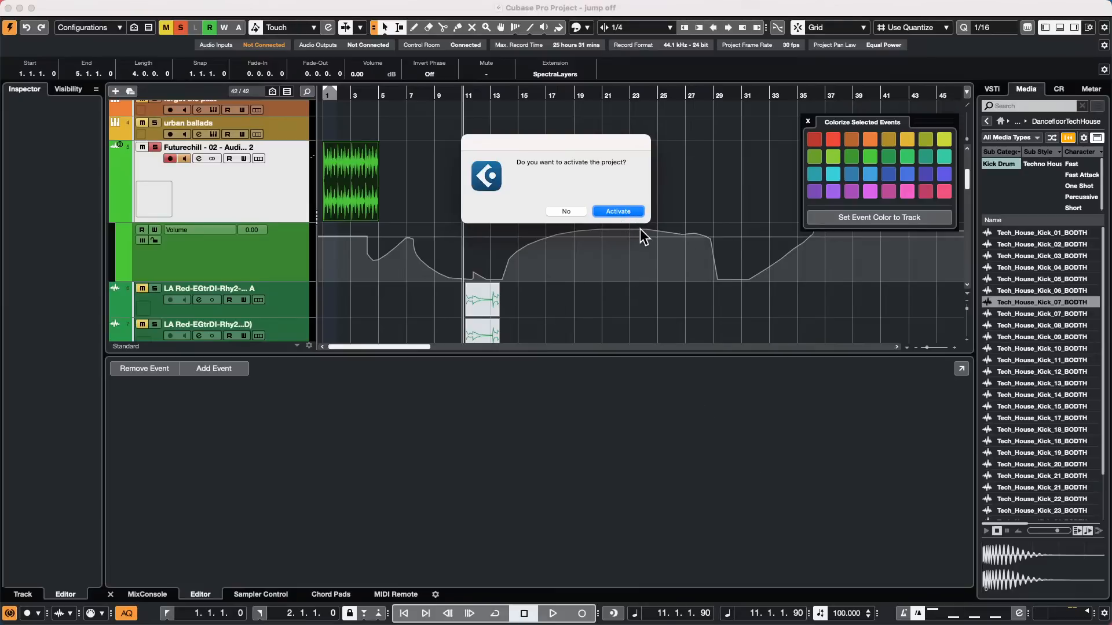
Activate the project, passing the missing files and missing ports dialogs without changes, and close the color palette.
{"action": "key", "text": "Return"}
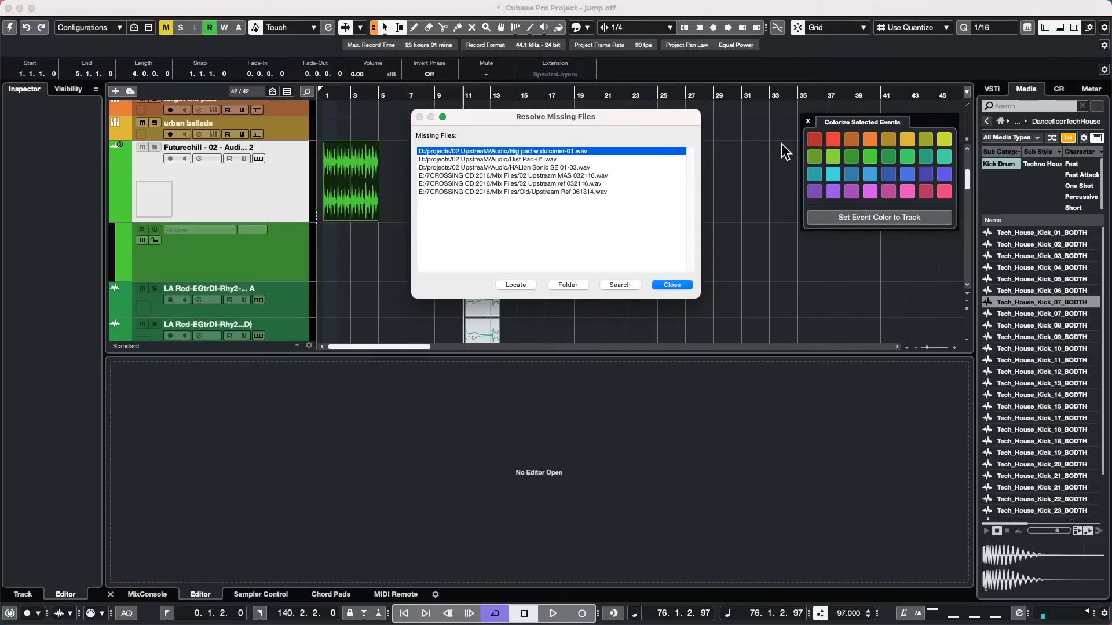
{"action": "left_click", "coordinate": [670, 285]}
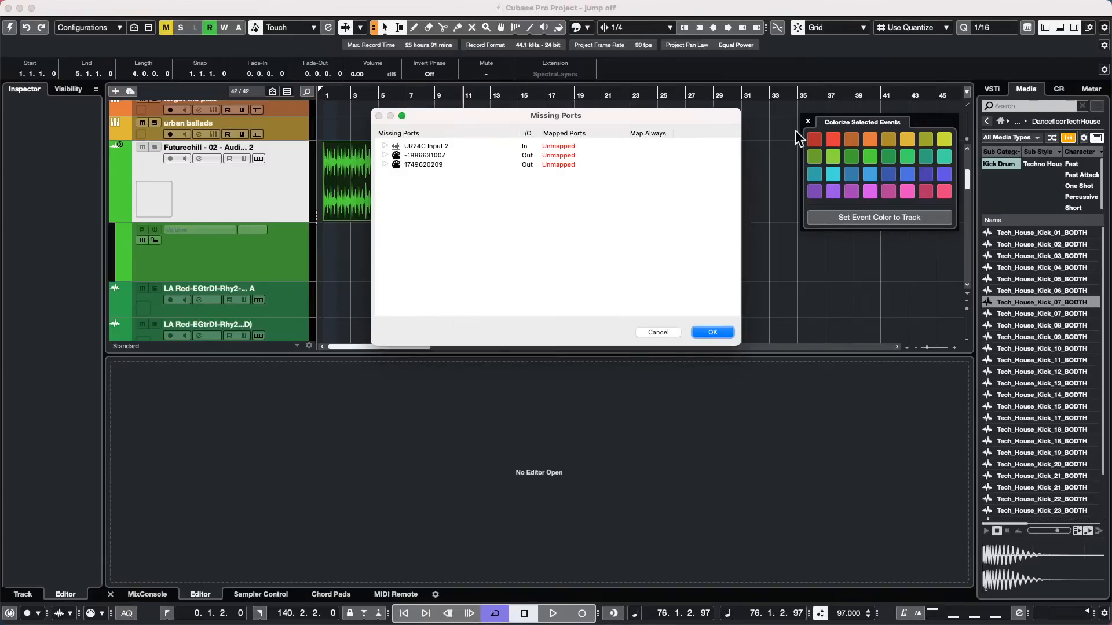
{"action": "left_click", "coordinate": [711, 332]}
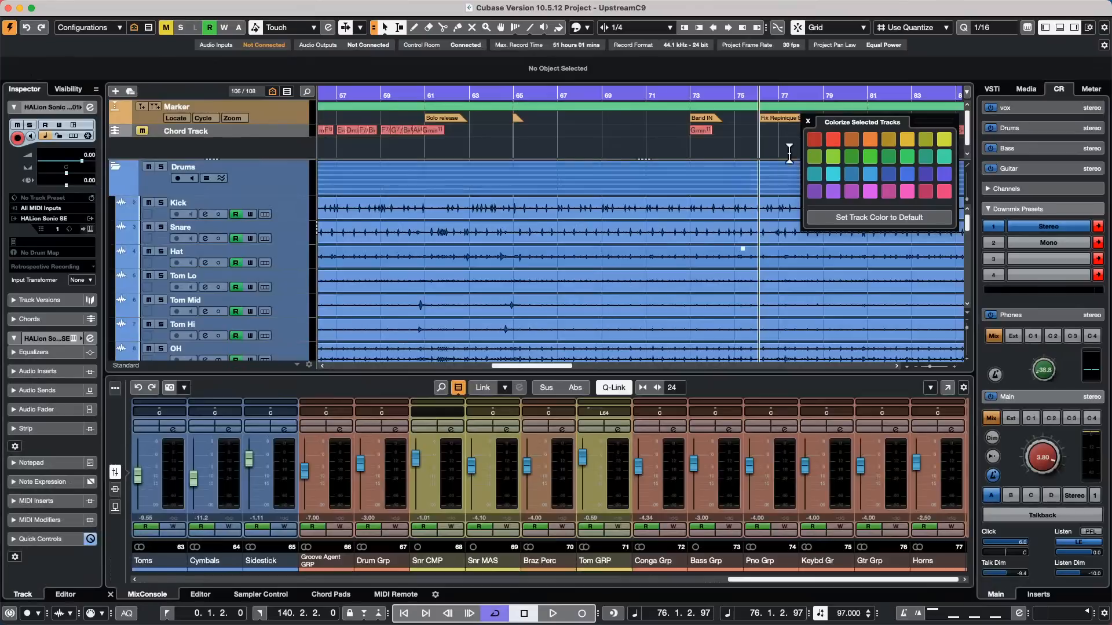
{"action": "left_click", "coordinate": [809, 122]}
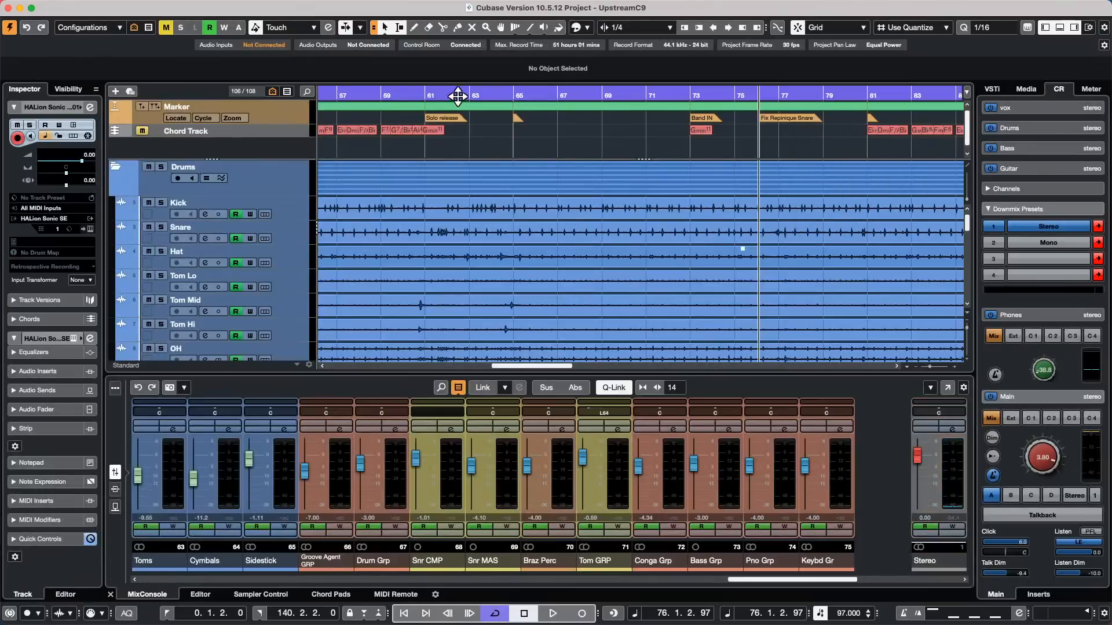
View the Stereo output's channel settings, lower the Control Room main level to -4.92, and close the channel settings.
{"action": "left_click_drag", "start_coordinate": [478, 97], "coordinate": [474, 61]}
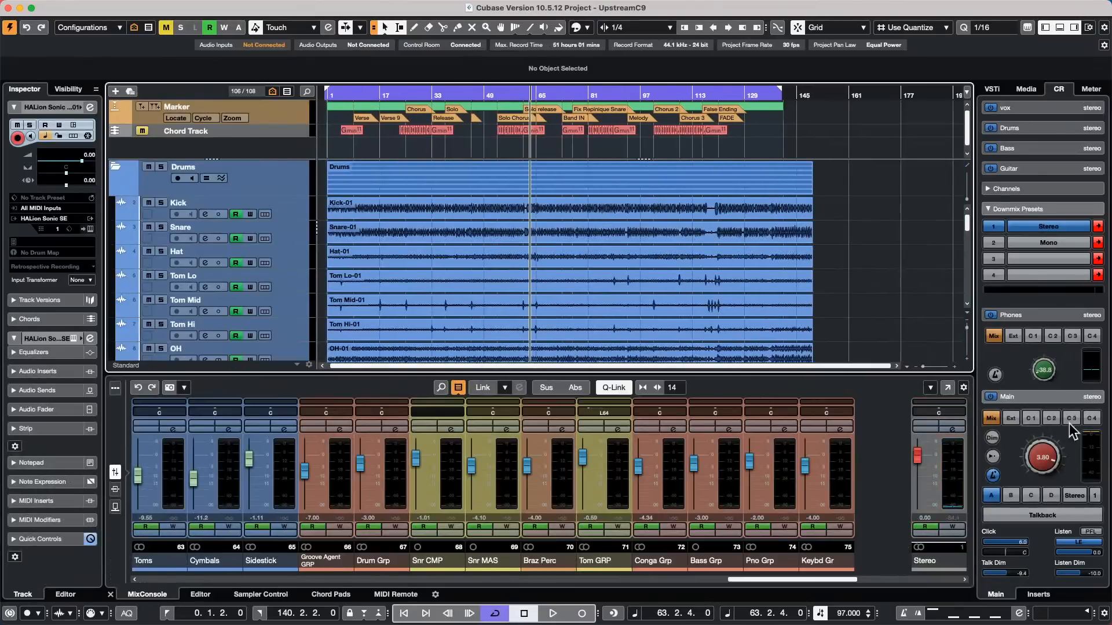
{"action": "left_click", "coordinate": [955, 429]}
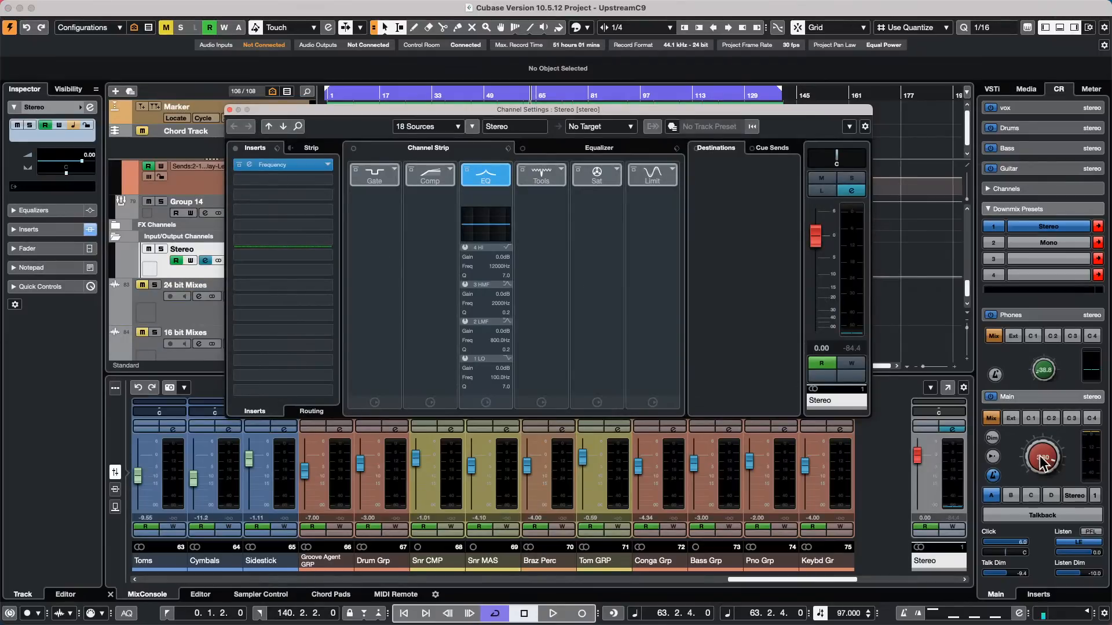
{"action": "left_click_drag", "start_coordinate": [1041, 454], "coordinate": [1040, 484]}
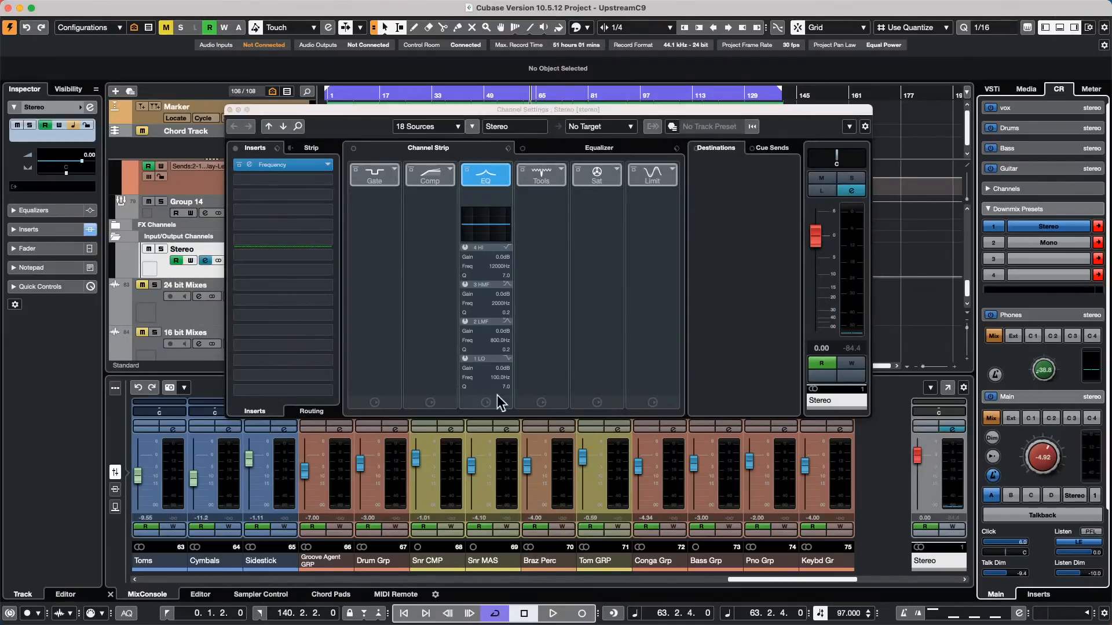
{"action": "left_click", "coordinate": [229, 106]}
{"action": "left_click_drag", "start_coordinate": [229, 107], "coordinate": [228, 106]}
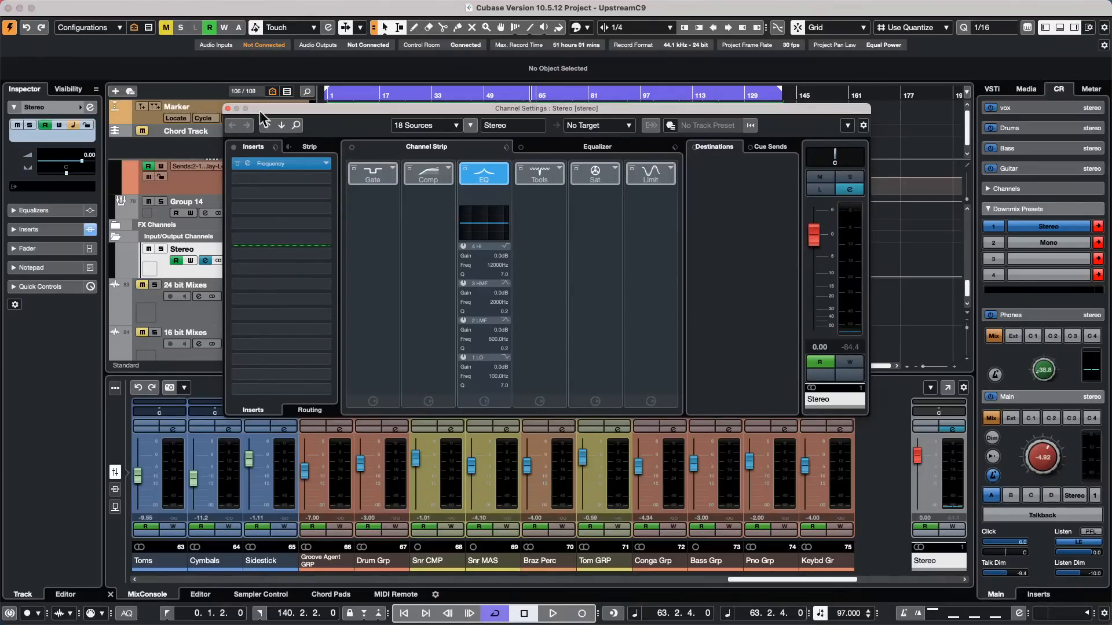
{"action": "left_click", "coordinate": [228, 109]}
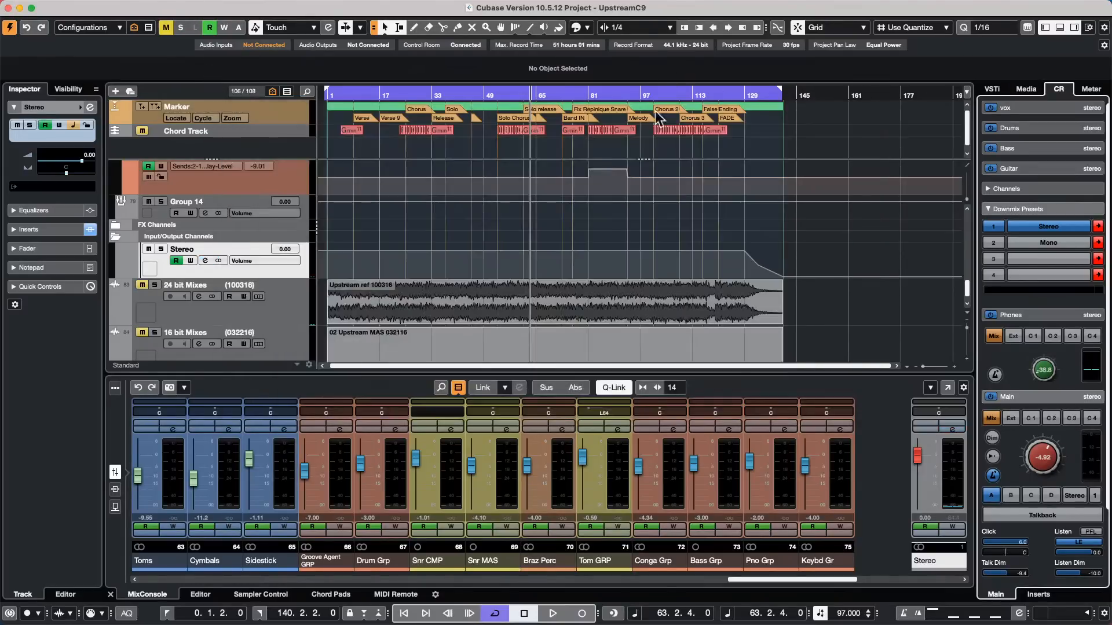
Play the song briefly from about bar 88 and set the Control Room main level to -3.77.
{"action": "scroll", "coordinate": [595, 258], "scroll_direction": "down", "scroll_amount": 2}
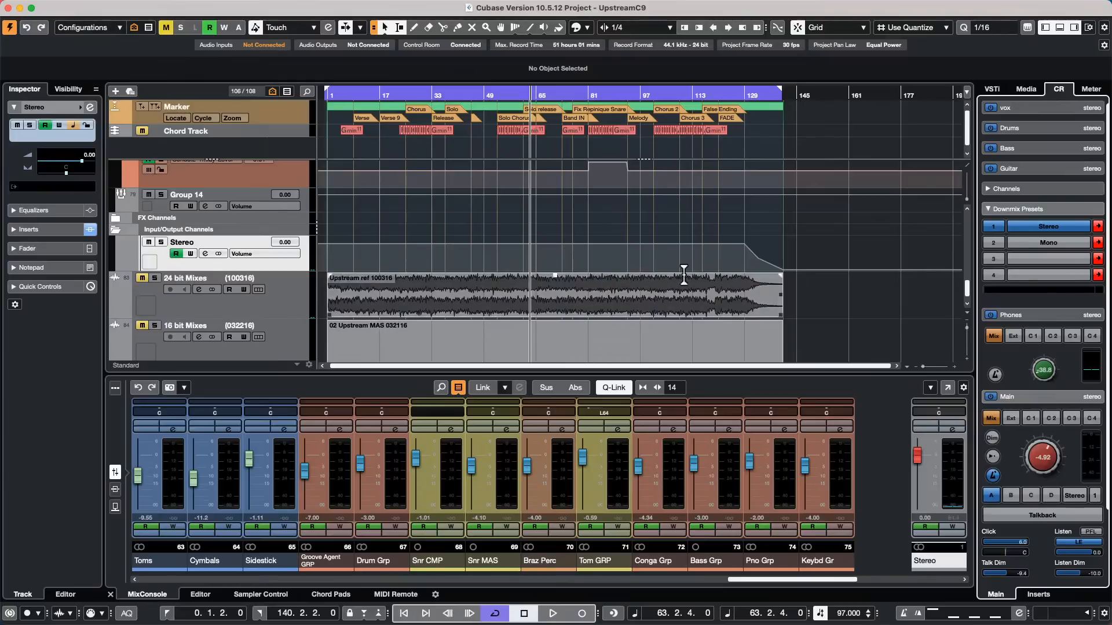
{"action": "left_click", "coordinate": [613, 93]}
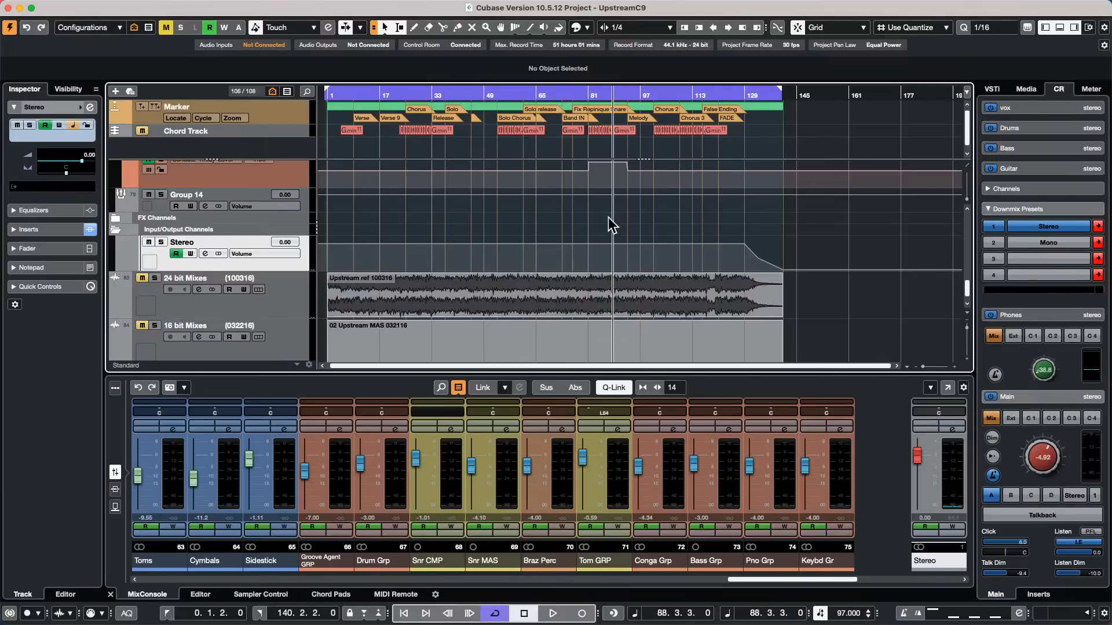
{"action": "left_click_drag", "start_coordinate": [1039, 454], "coordinate": [1038, 456]}
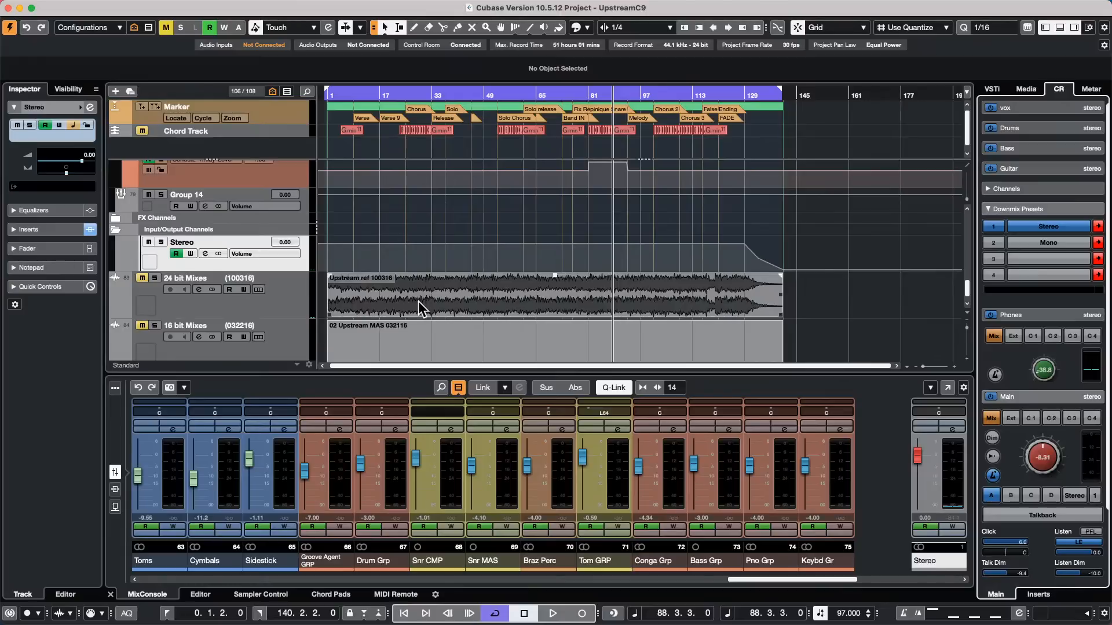
{"action": "key", "text": "space"}
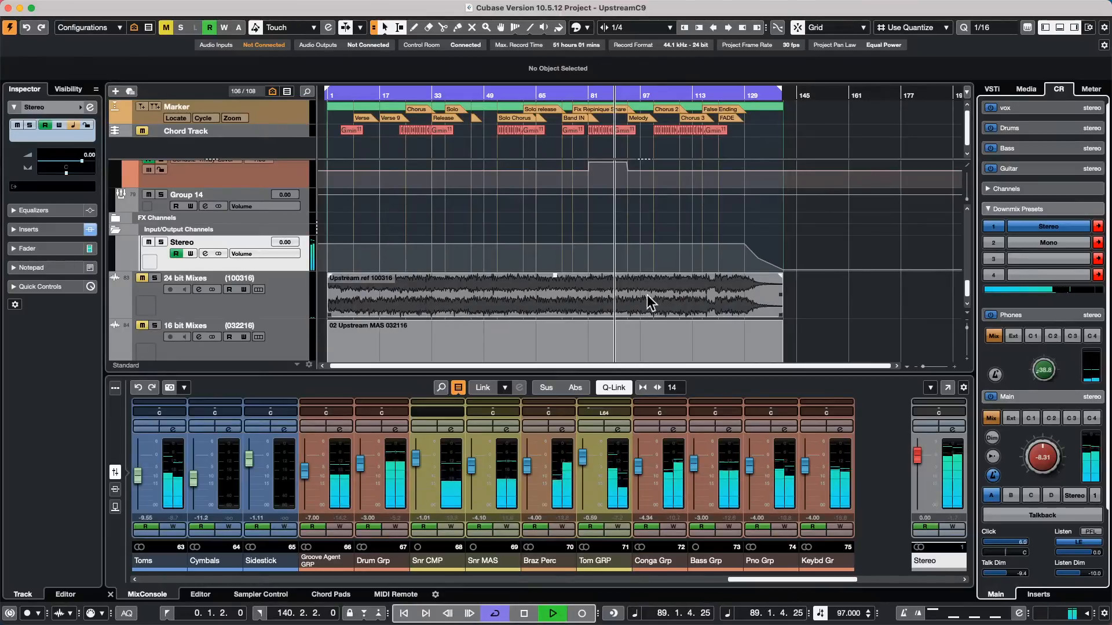
{"action": "left_click_drag", "start_coordinate": [1042, 455], "coordinate": [1042, 430]}
{"action": "key", "text": "space"}
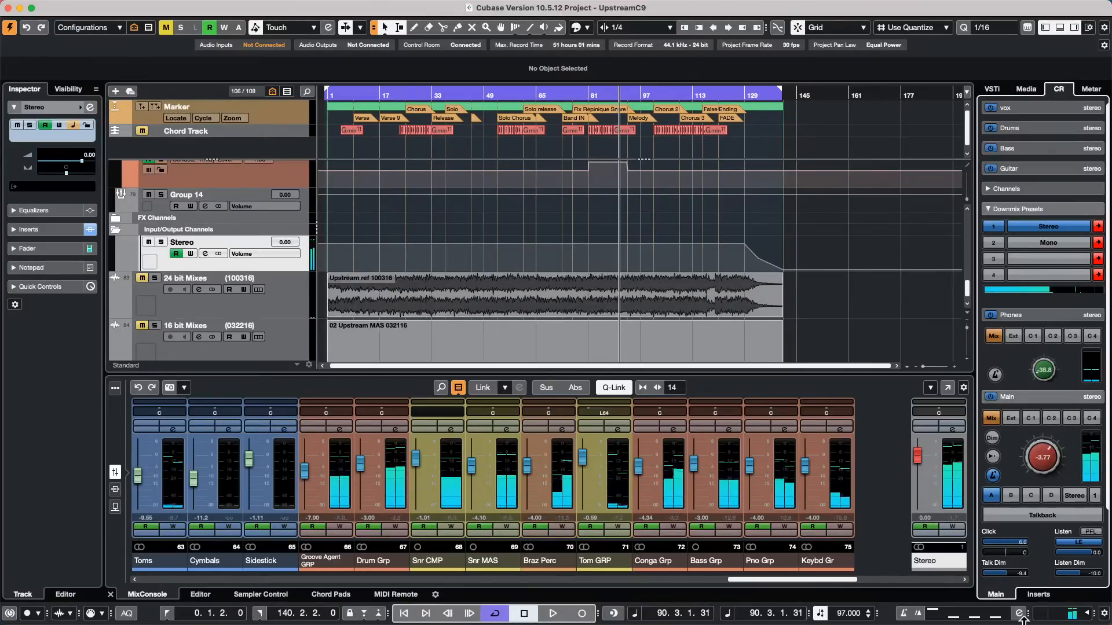
Select the 24 bit Mixes track and display the Control Room setup in Audio Connections.
{"action": "left_click", "coordinate": [297, 298]}
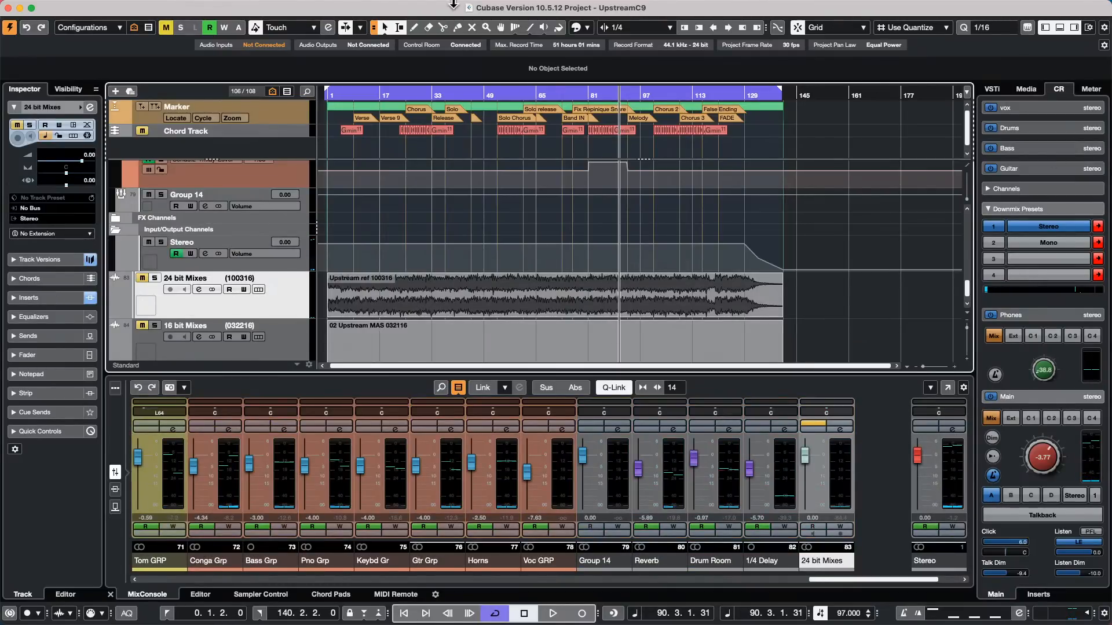
{"action": "mouse_move", "coordinate": [454, 5]}
{"action": "left_click", "coordinate": [345, 7]}
{"action": "left_click", "coordinate": [368, 24]}
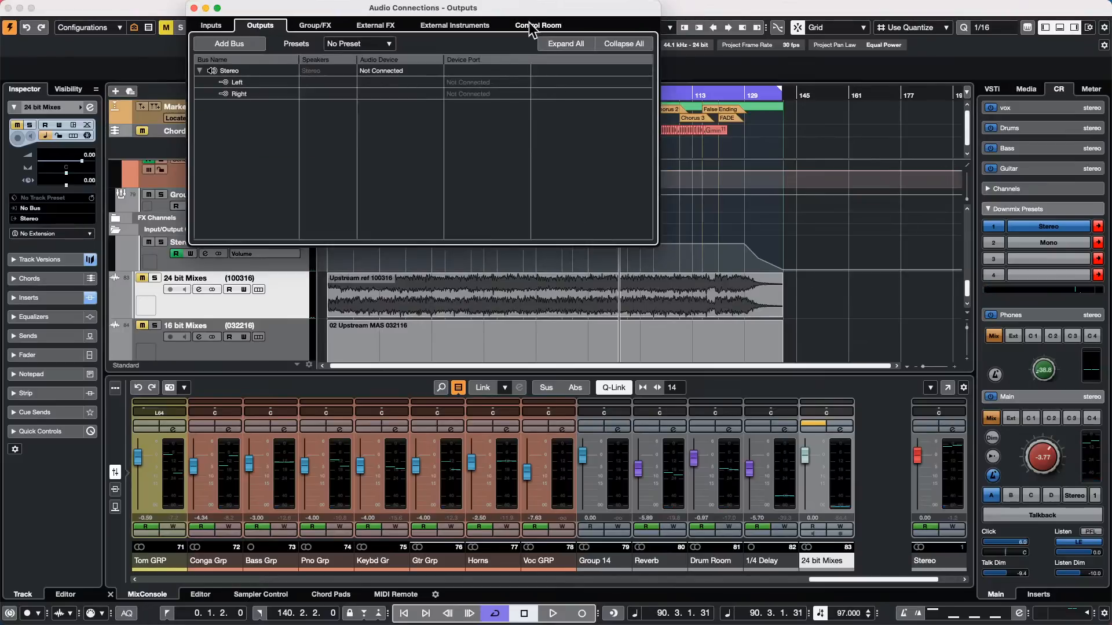
{"action": "left_click", "coordinate": [531, 26]}
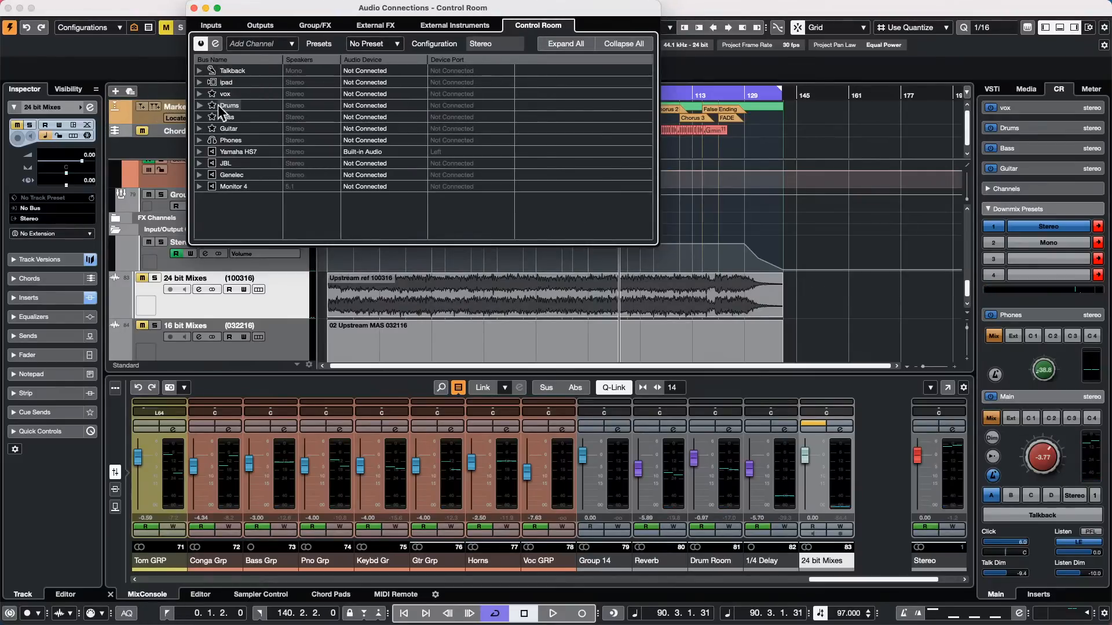
{"action": "left_click", "coordinate": [201, 82]}
{"action": "right_click", "coordinate": [225, 82]}
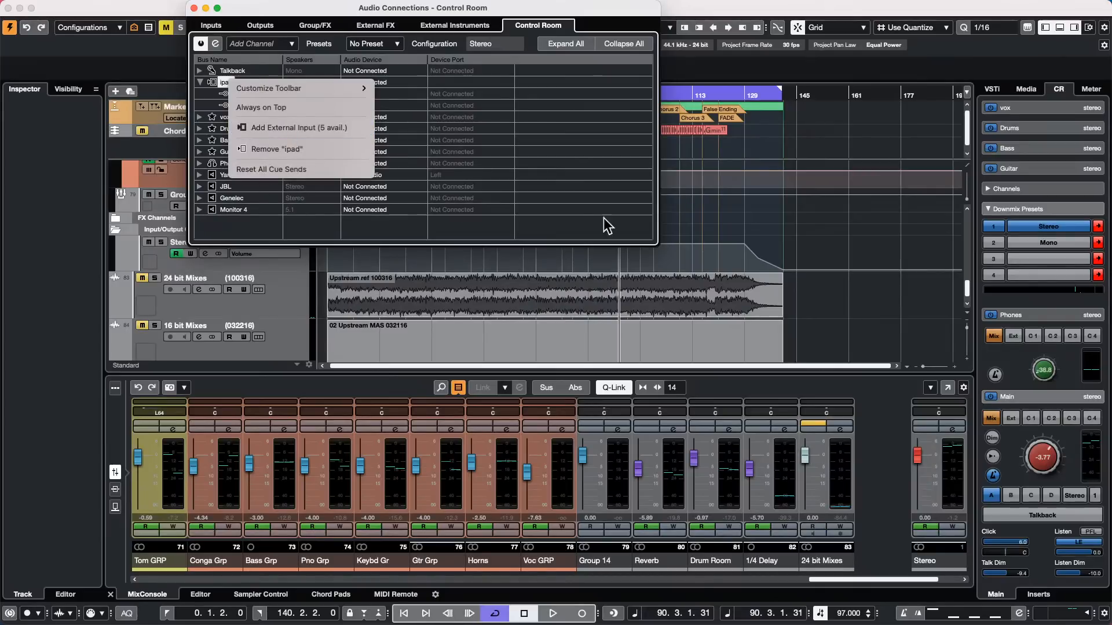
{"action": "left_click", "coordinate": [538, 216]}
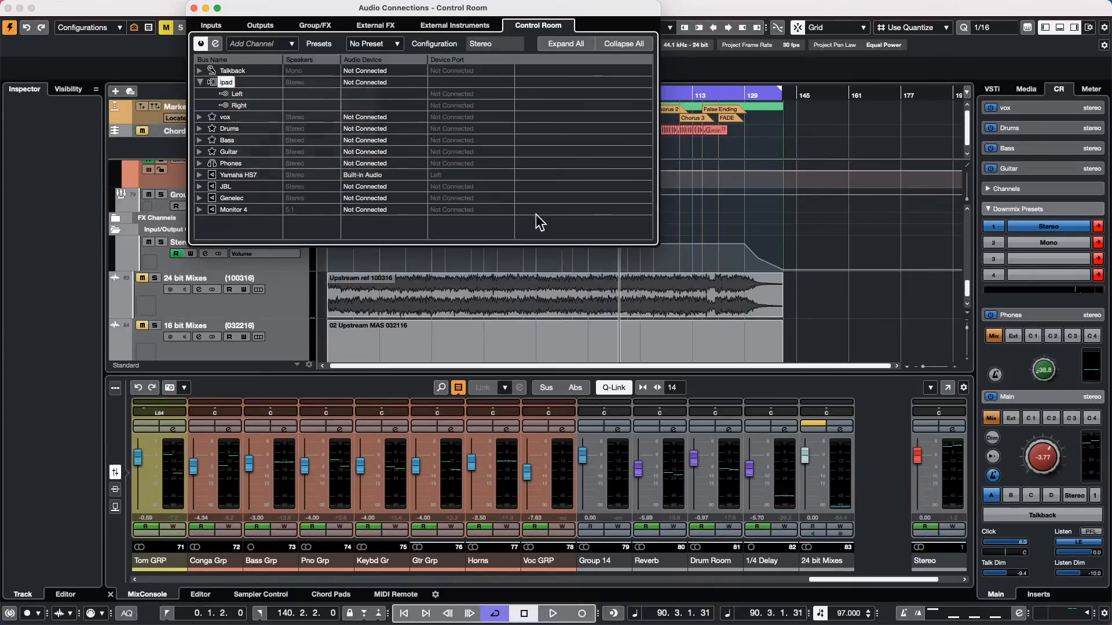
{"action": "double_click", "coordinate": [231, 81]}
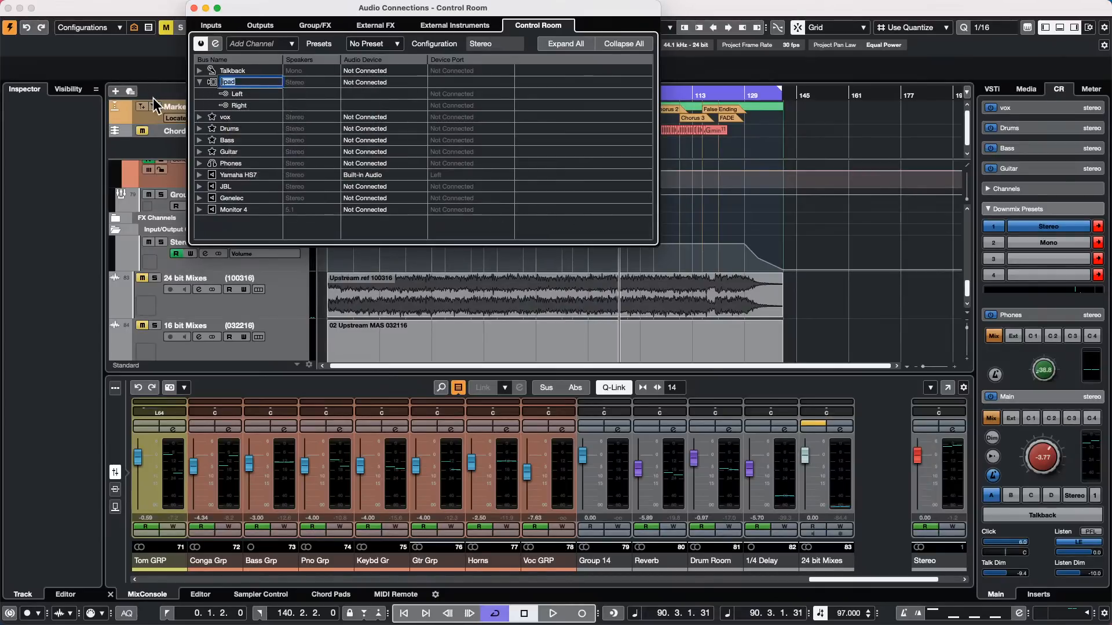
Rename the vox cue channel as REFERENCE.
{"action": "left_click", "coordinate": [219, 119]}
{"action": "right_click", "coordinate": [226, 118]}
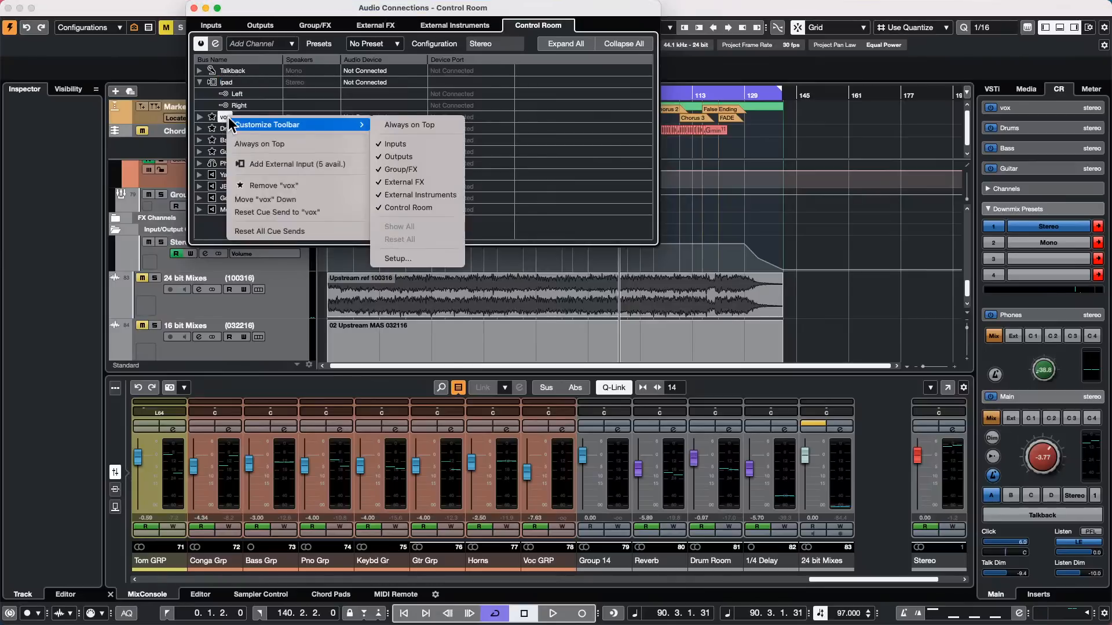
{"action": "left_click", "coordinate": [224, 116]}
{"action": "double_click", "coordinate": [226, 116]}
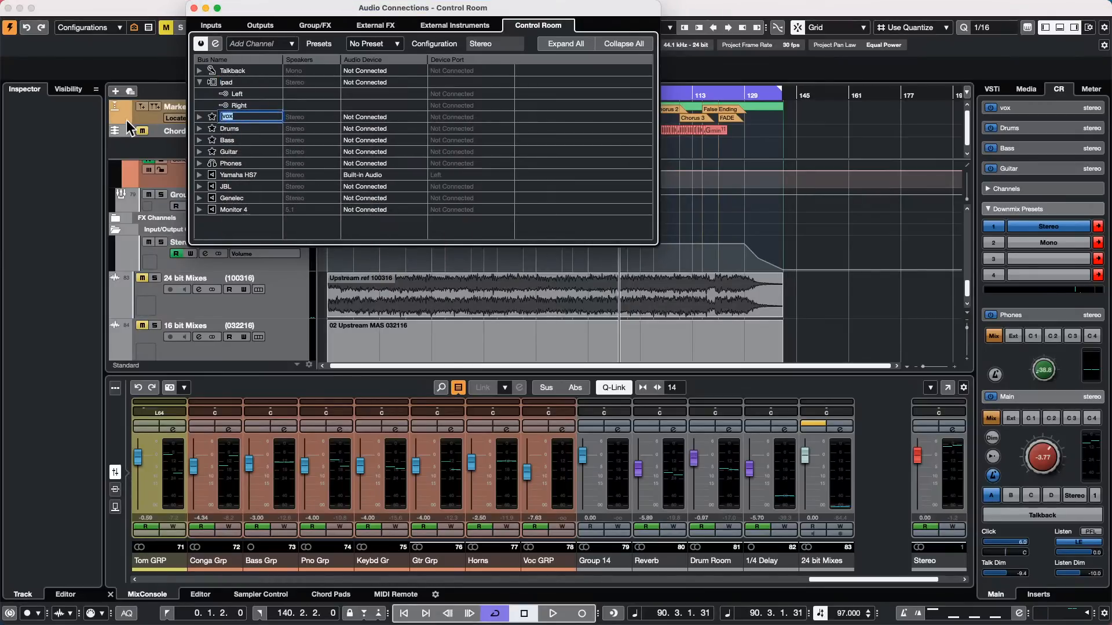
{"action": "type", "text": "REFERENCE"}
{"action": "key", "text": "Return"}
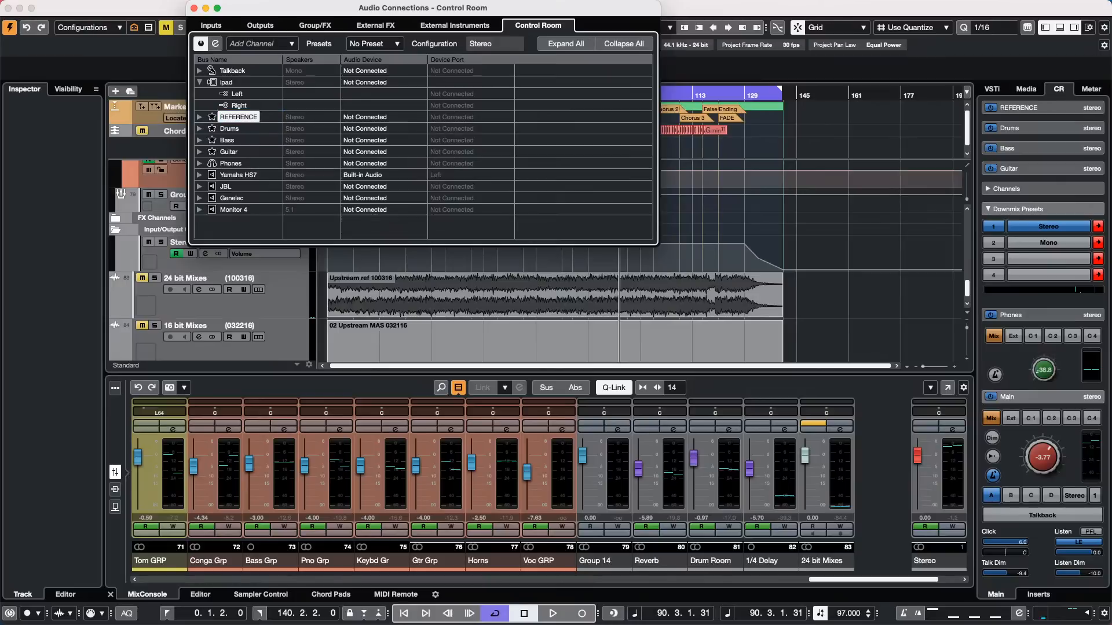
Close Audio Connections and select the 24 bit Mixes track again.
{"action": "left_click", "coordinate": [193, 9]}
{"action": "left_click", "coordinate": [302, 305]}
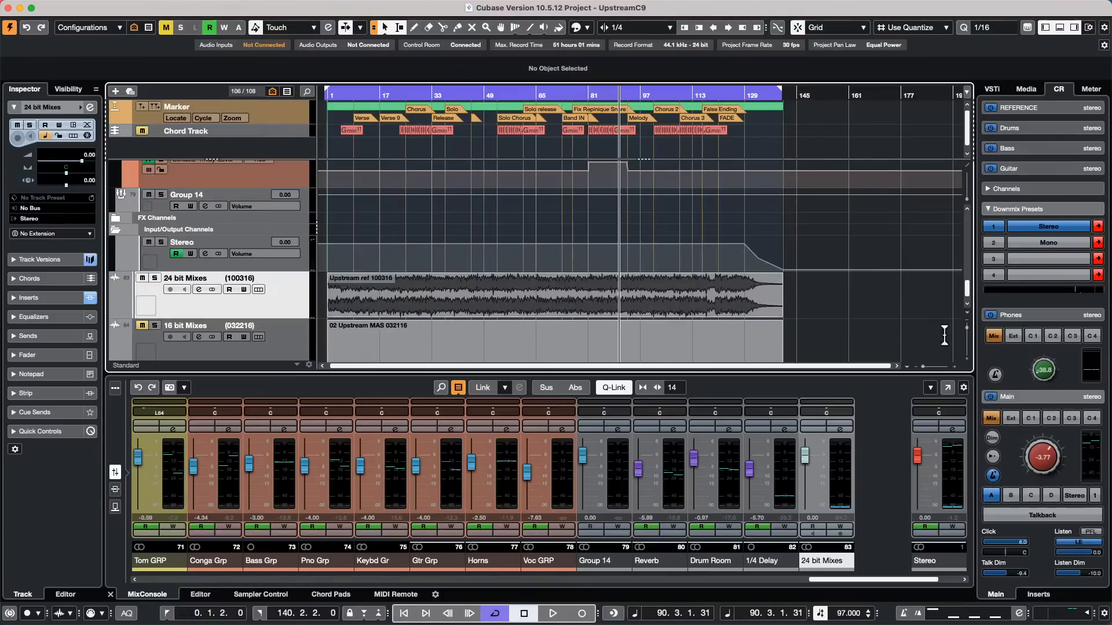
Move the playback position to about bar 22 and set the 24 bit Mixes track's output routing to No Bus.
{"action": "left_click", "coordinate": [399, 92]}
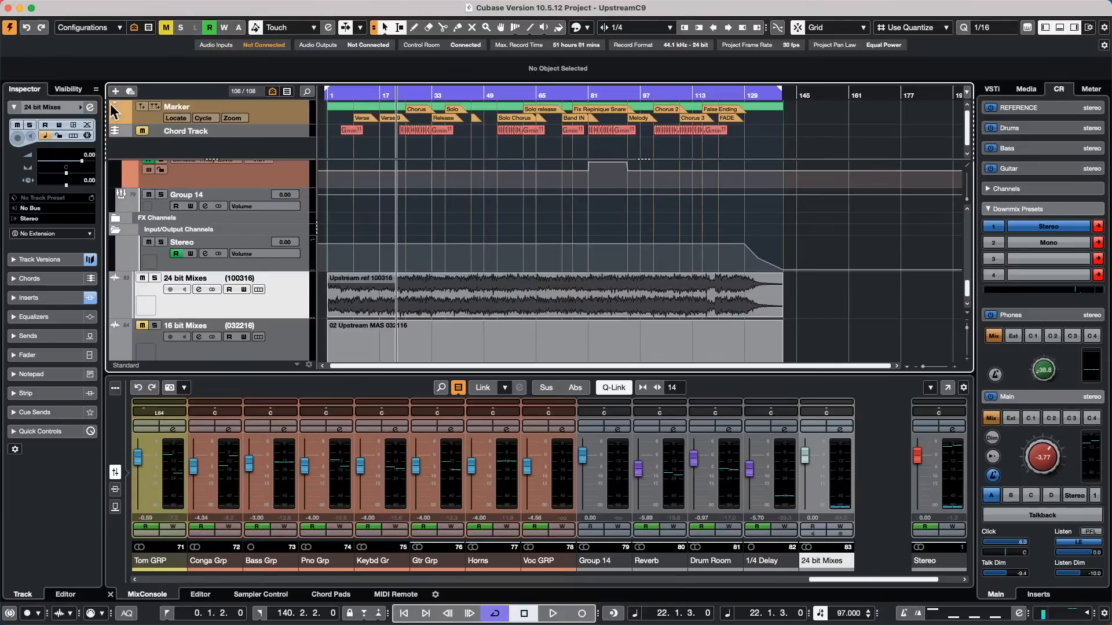
{"action": "left_click", "coordinate": [42, 217]}
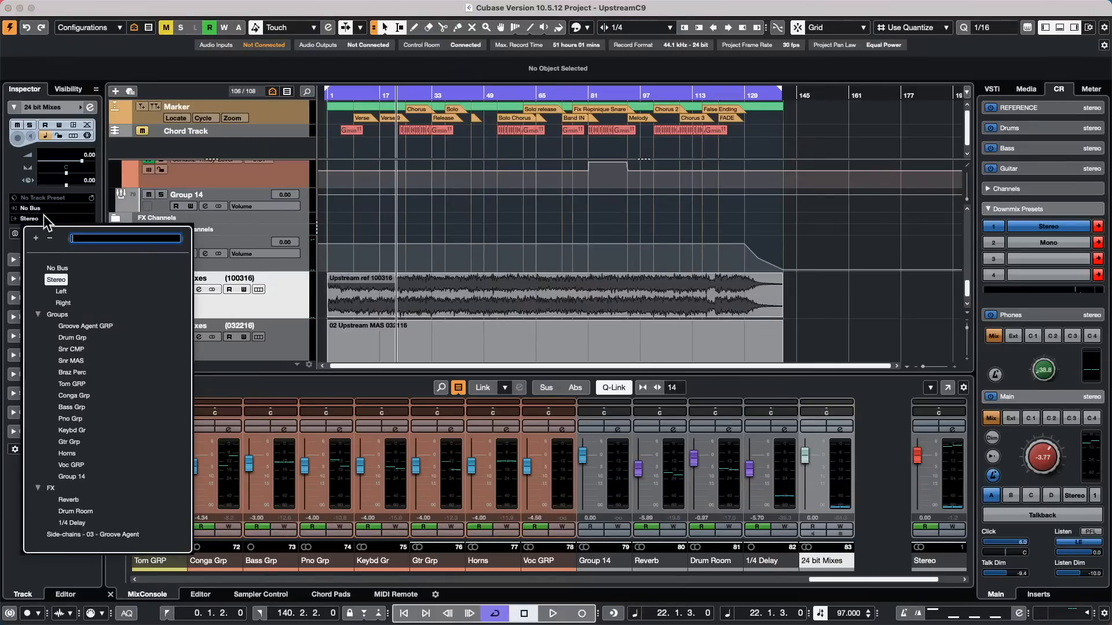
{"action": "left_click", "coordinate": [65, 269]}
{"action": "left_click", "coordinate": [305, 312]}
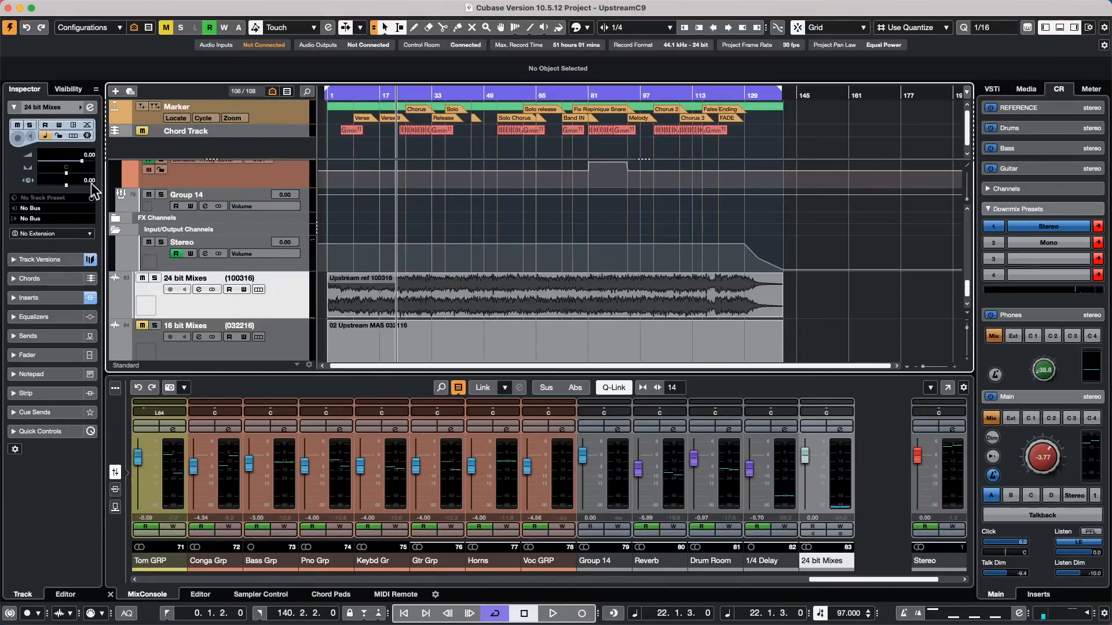
Enable the REFERENCE cue send at 0.00 in the 24 bit Mixes channel settings, and close the settings.
{"action": "left_click", "coordinate": [90, 107]}
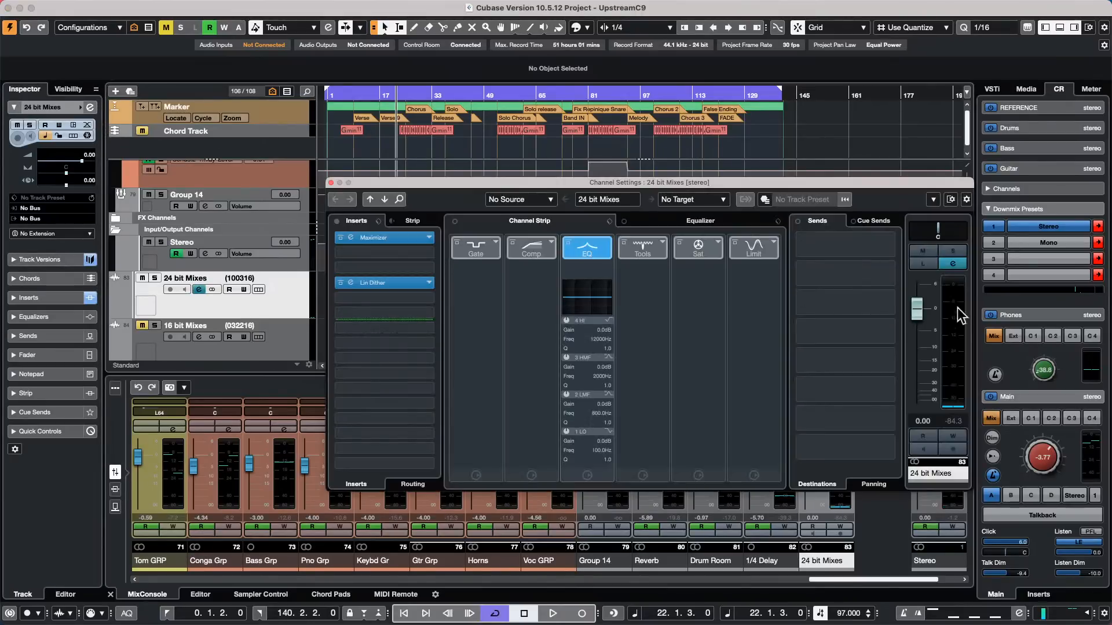
{"action": "left_click", "coordinate": [871, 223]}
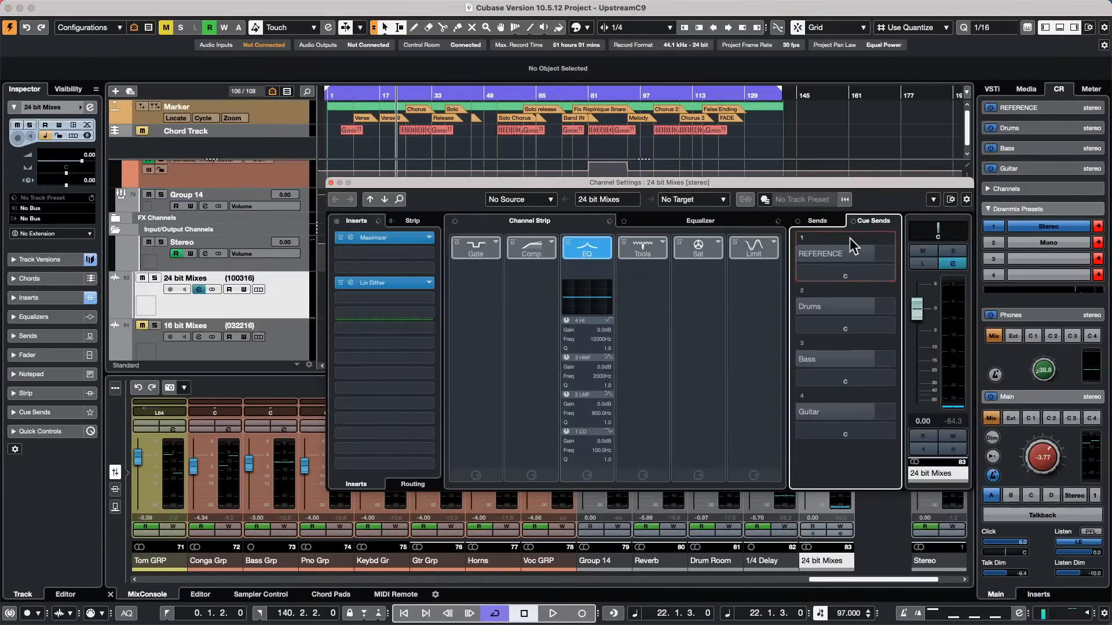
{"action": "left_click", "coordinate": [884, 254]}
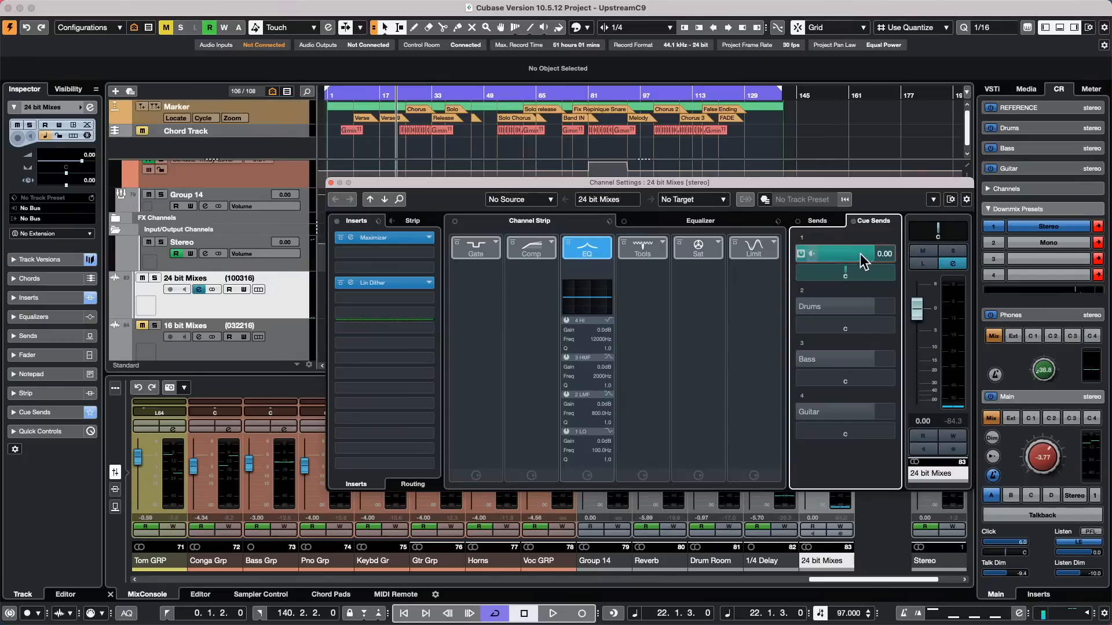
{"action": "left_click", "coordinate": [332, 183]}
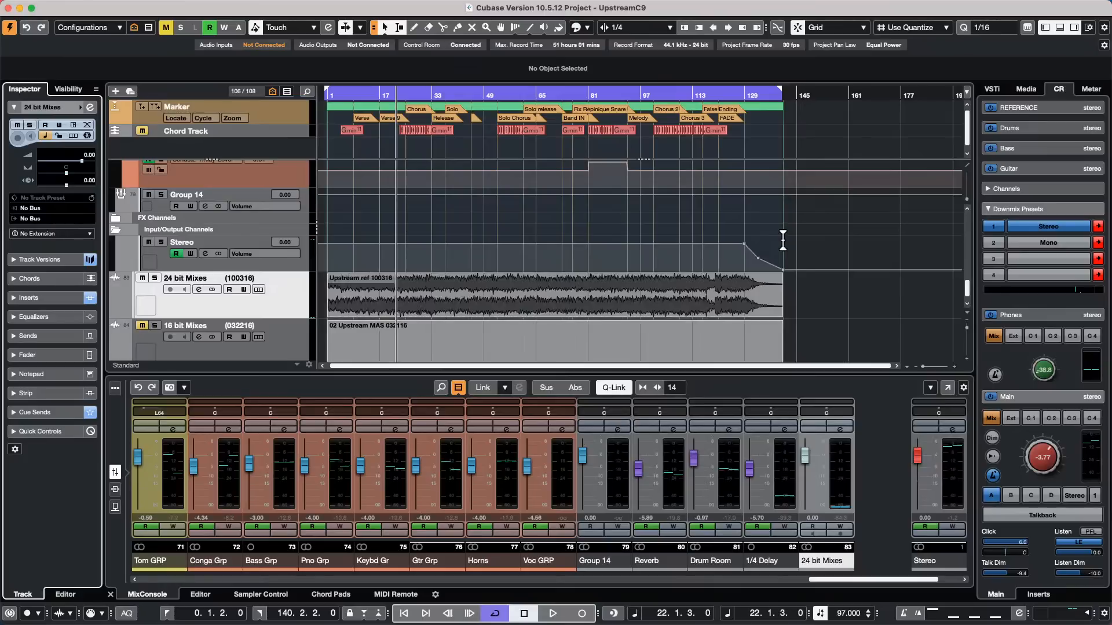
Boost EQ band 3 of the 24 bit Mixes channel by about 16 dB near 7 kHz and close its channel settings.
{"action": "left_click", "coordinate": [841, 430]}
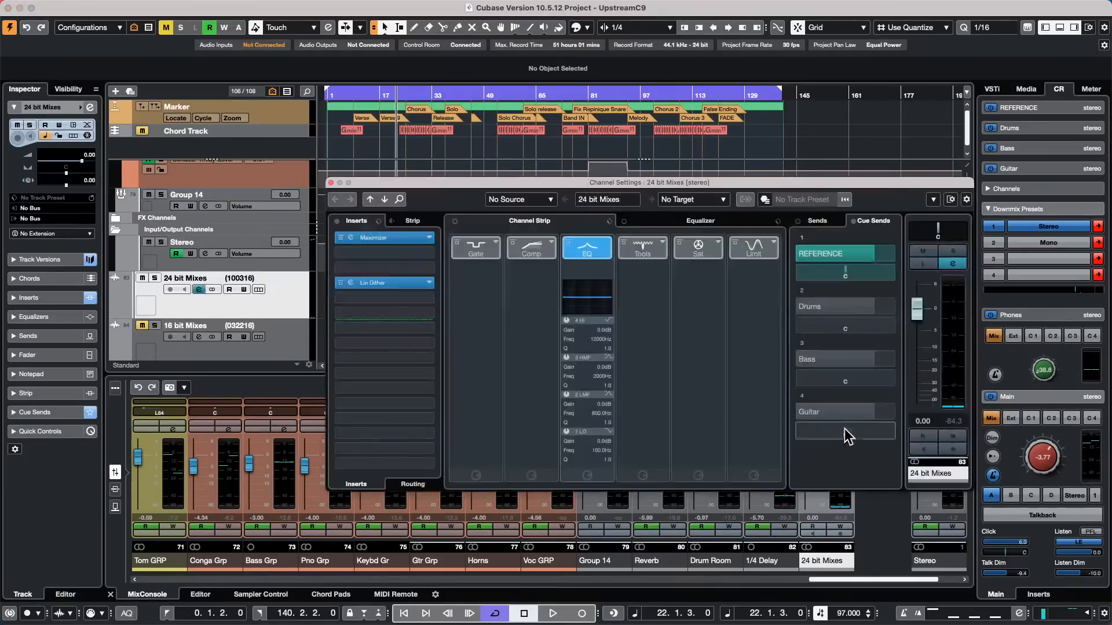
{"action": "left_click", "coordinate": [673, 220]}
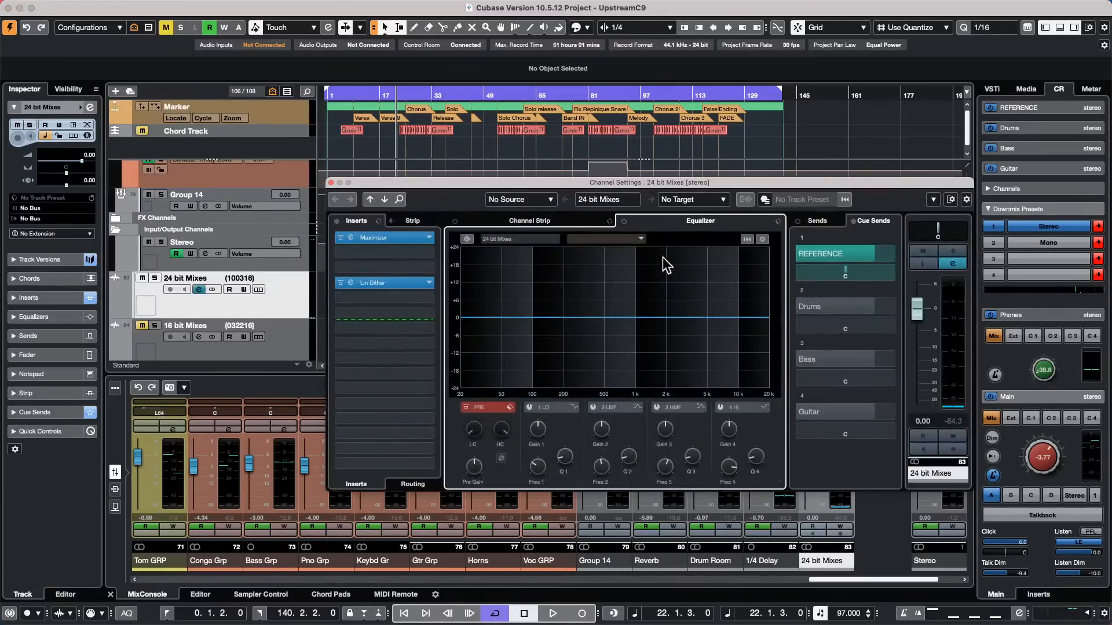
{"action": "left_click_drag", "start_coordinate": [666, 318], "coordinate": [722, 271]}
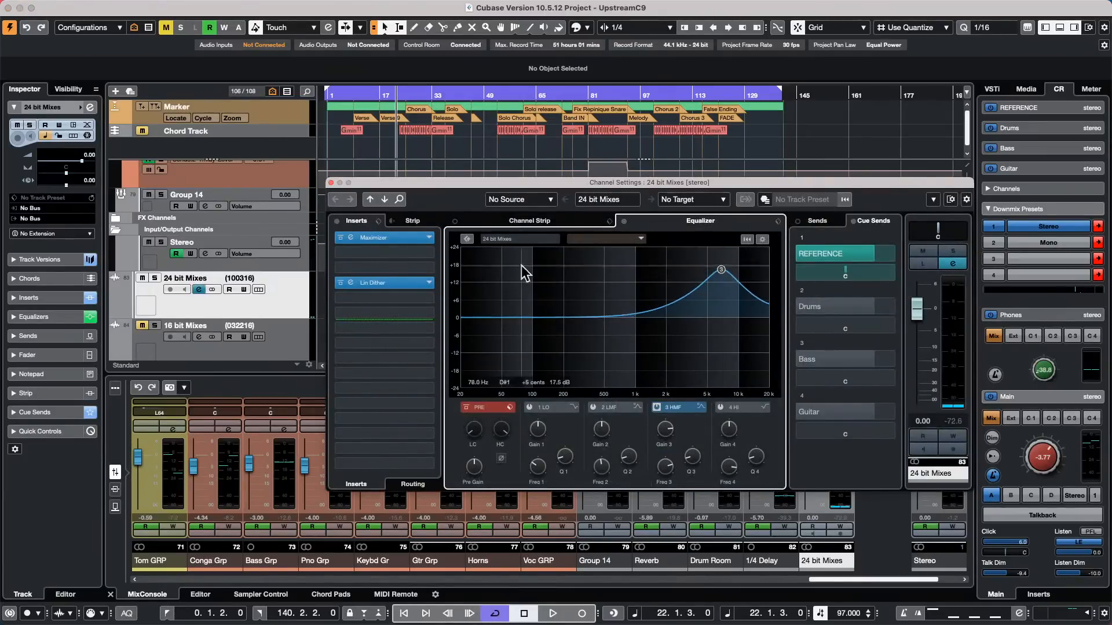
{"action": "left_click", "coordinate": [331, 183]}
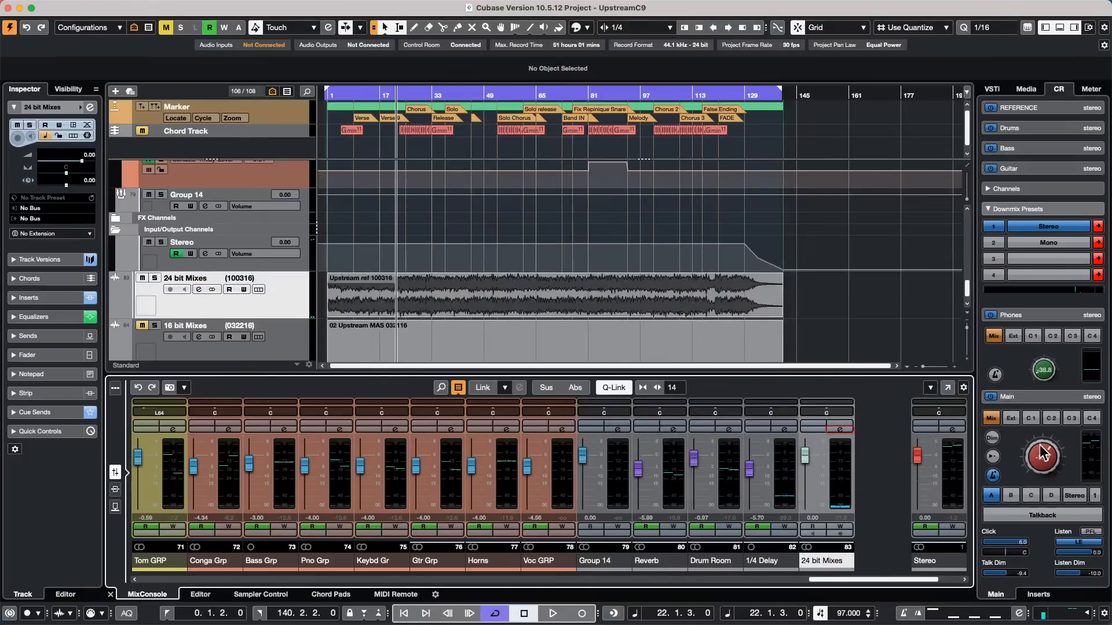
Play from about bar 22, switching the Control Room main source to cue 1 and back to Mix while adjusting the 24 bit Mixes fader.
{"action": "key", "text": "space"}
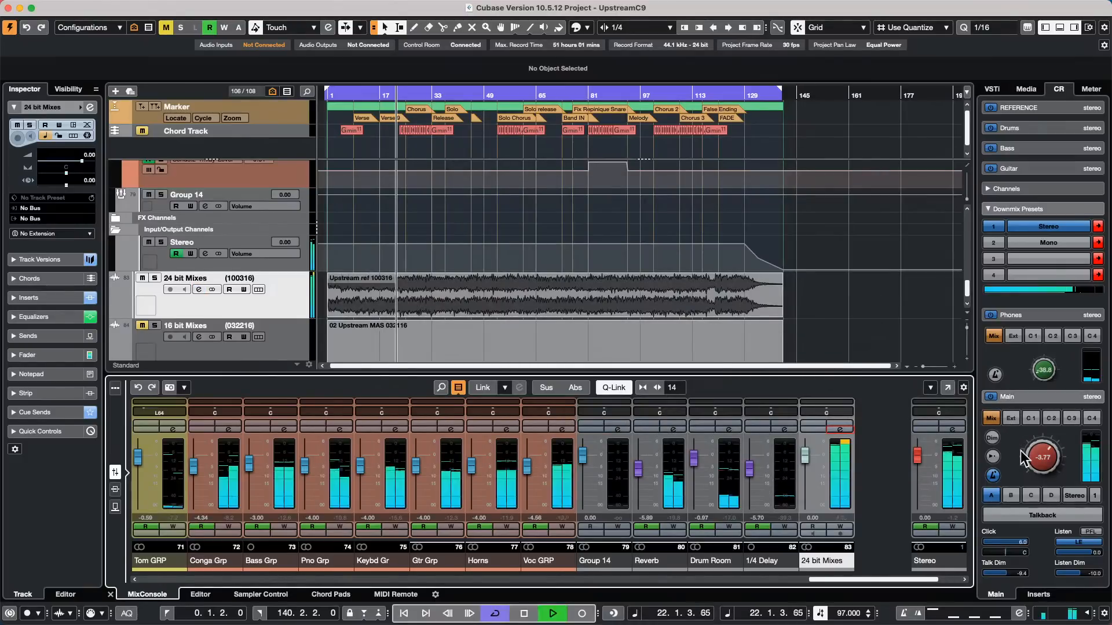
{"action": "left_click", "coordinate": [1030, 417]}
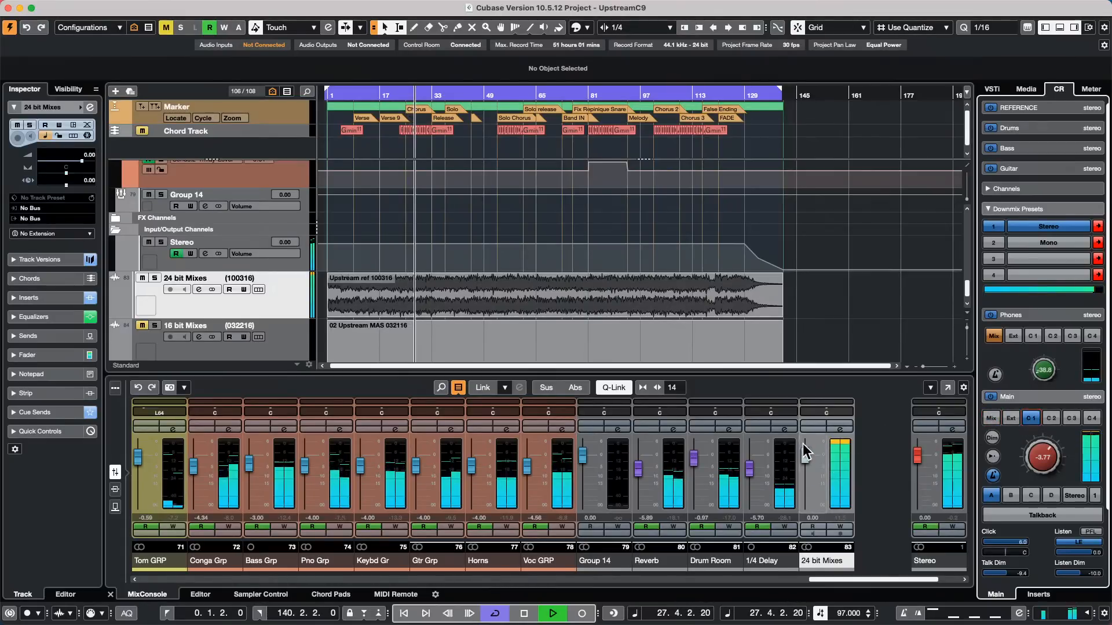
{"action": "mouse_move", "coordinate": [805, 454]}
{"action": "left_mouse_down"}
{"action": "mouse_move", "coordinate": [811, 478]}
{"action": "mouse_move", "coordinate": [808, 459]}
{"action": "left_mouse_up"}
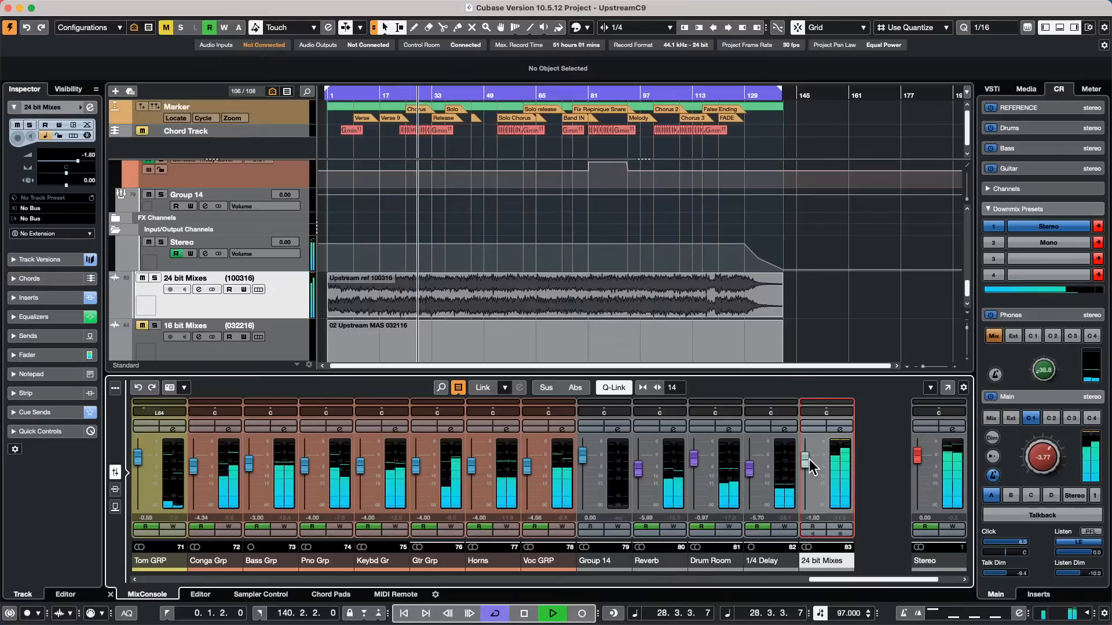
{"action": "left_click", "coordinate": [991, 418]}
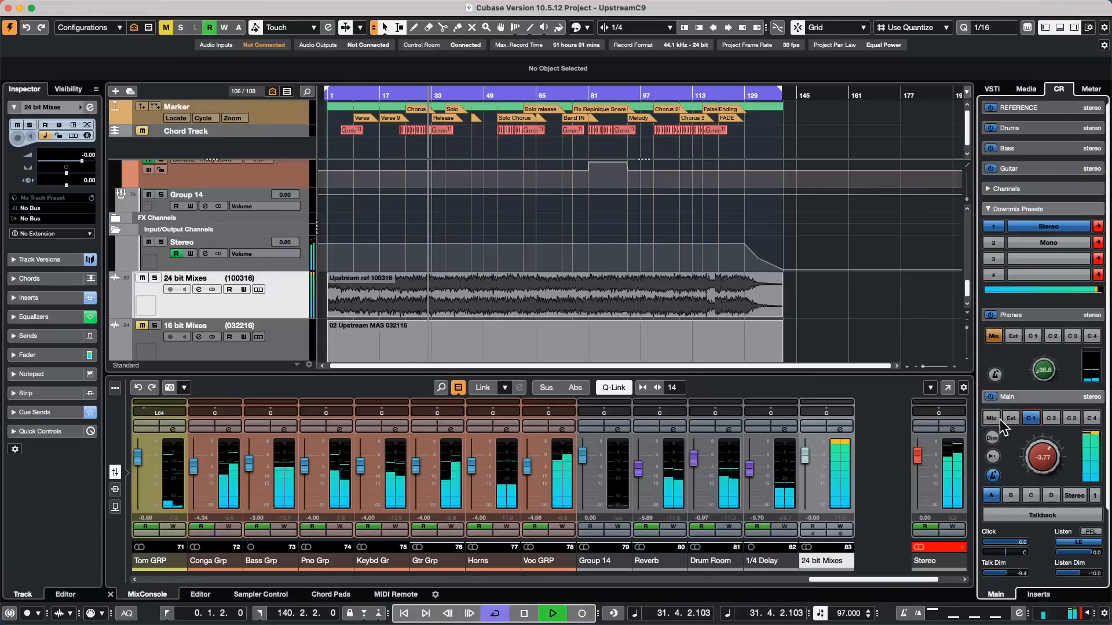
{"action": "key", "text": "space"}
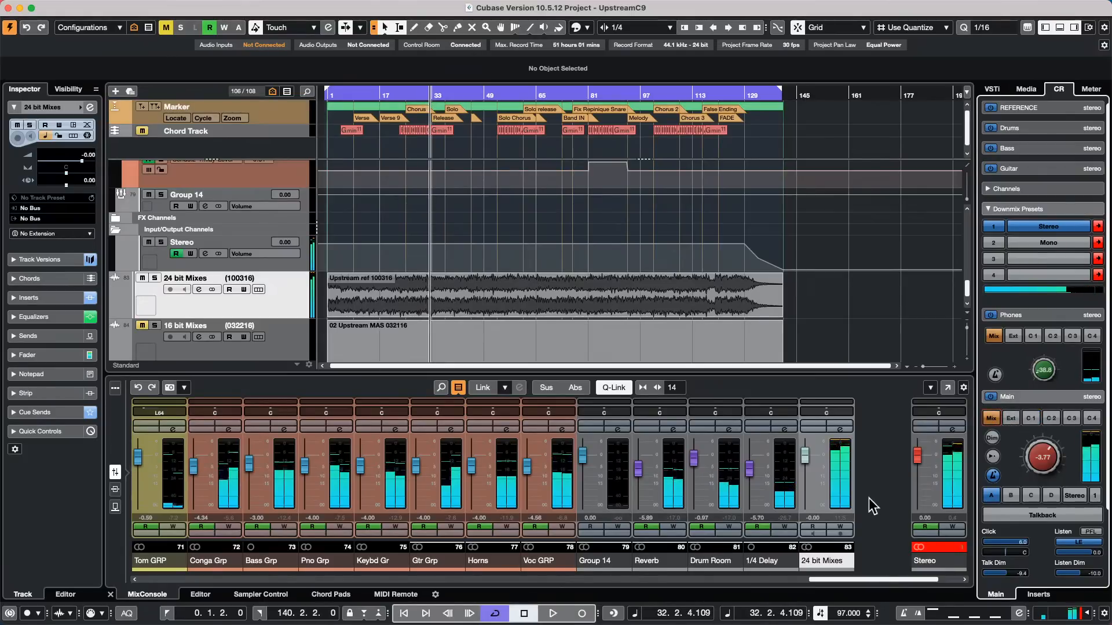
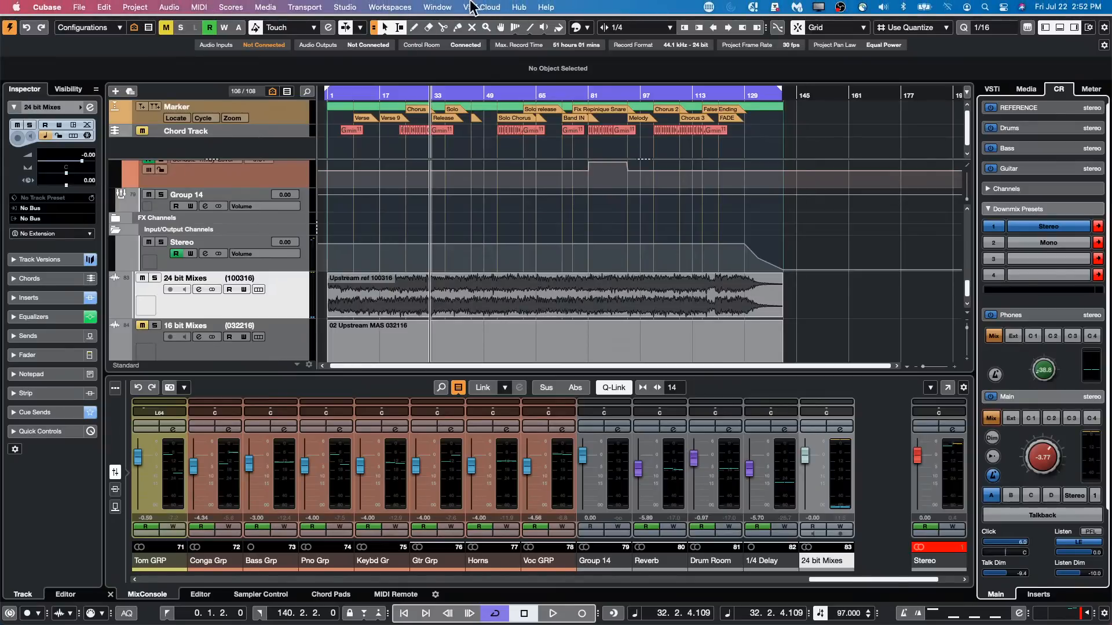
Switch to the open jump off project, look through its track list, and activate the project.
{"action": "left_click", "coordinate": [437, 7]}
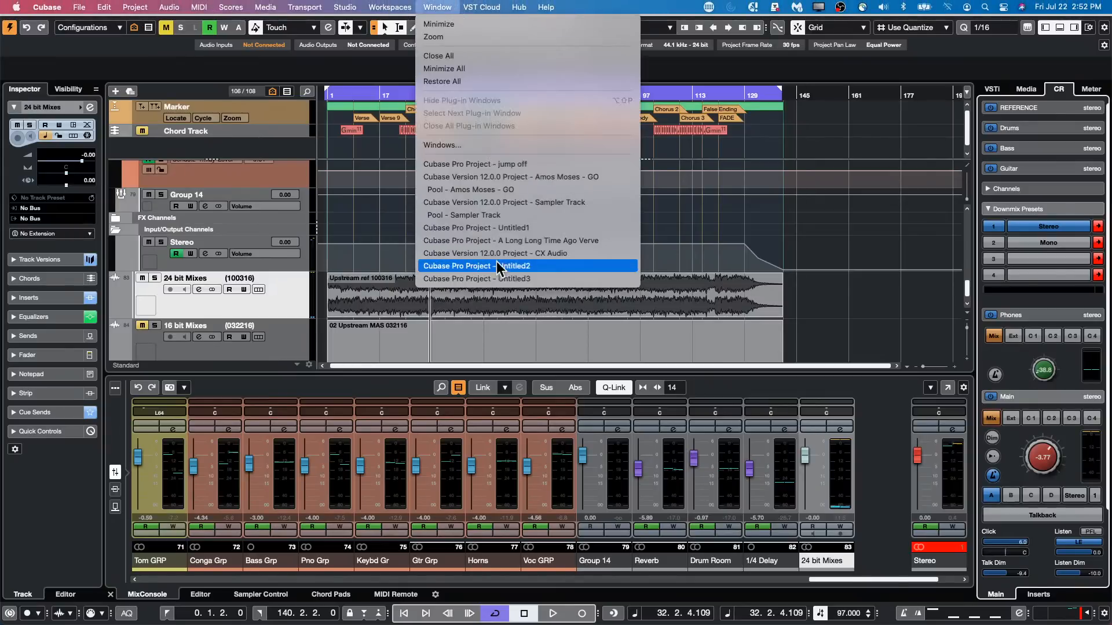
{"action": "left_click", "coordinate": [557, 168]}
{"action": "scroll", "coordinate": [335, 319], "scroll_direction": "down", "scroll_amount": 10}
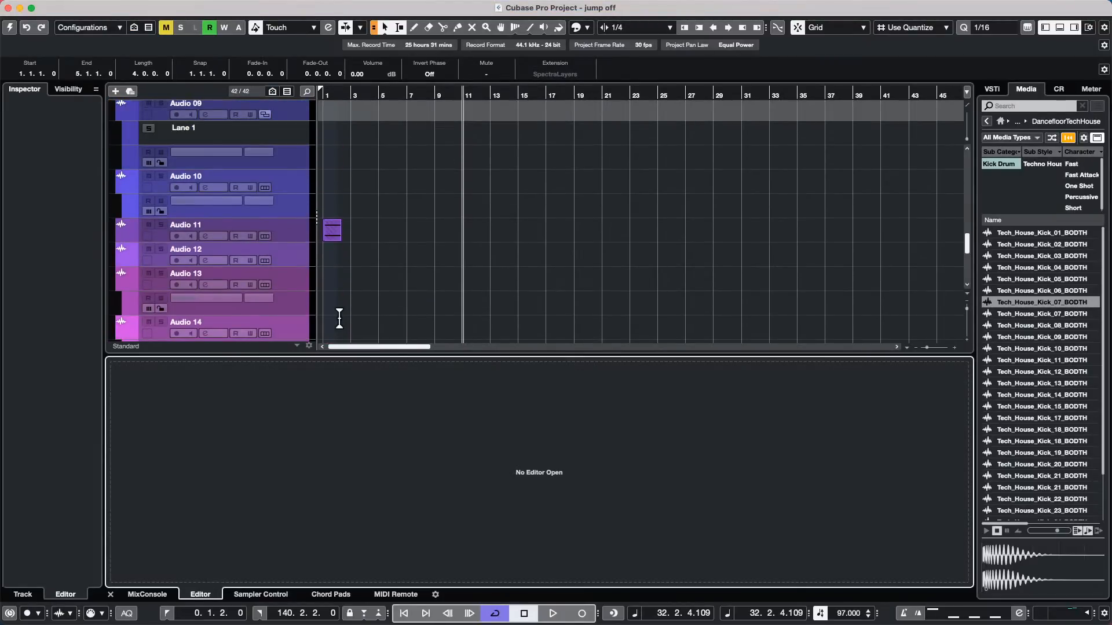
{"action": "scroll", "coordinate": [339, 318], "scroll_direction": "down", "scroll_amount": 5}
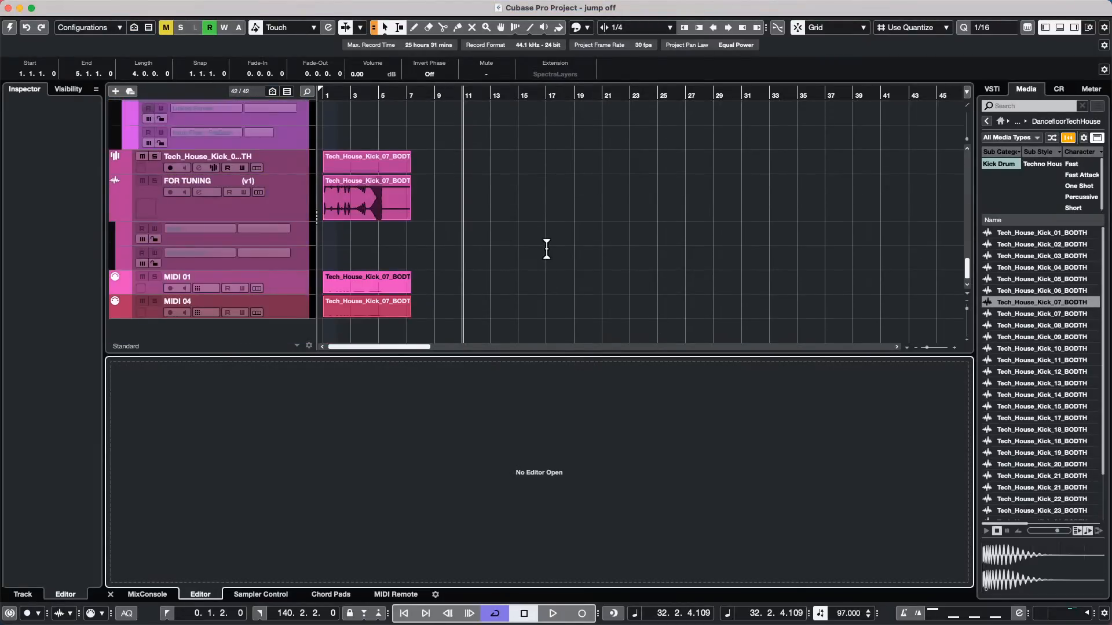
{"action": "left_click", "coordinate": [9, 29]}
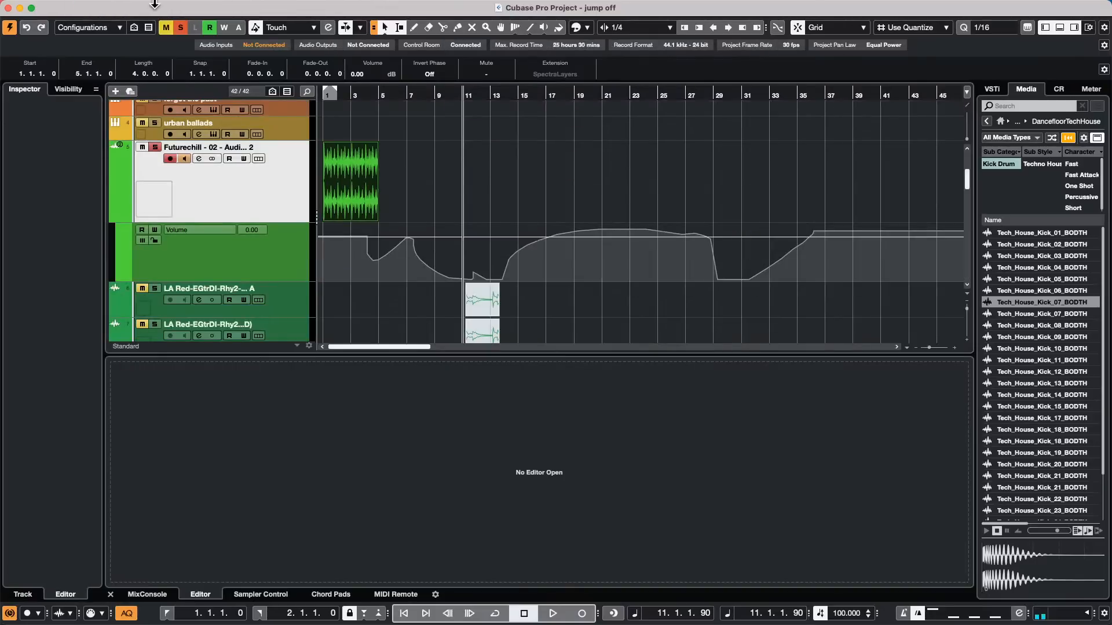
Revert the jump off project to its saved version, leaving missing ports unmapped and deleting the newly recorded and created files.
{"action": "left_click", "coordinate": [77, 6]}
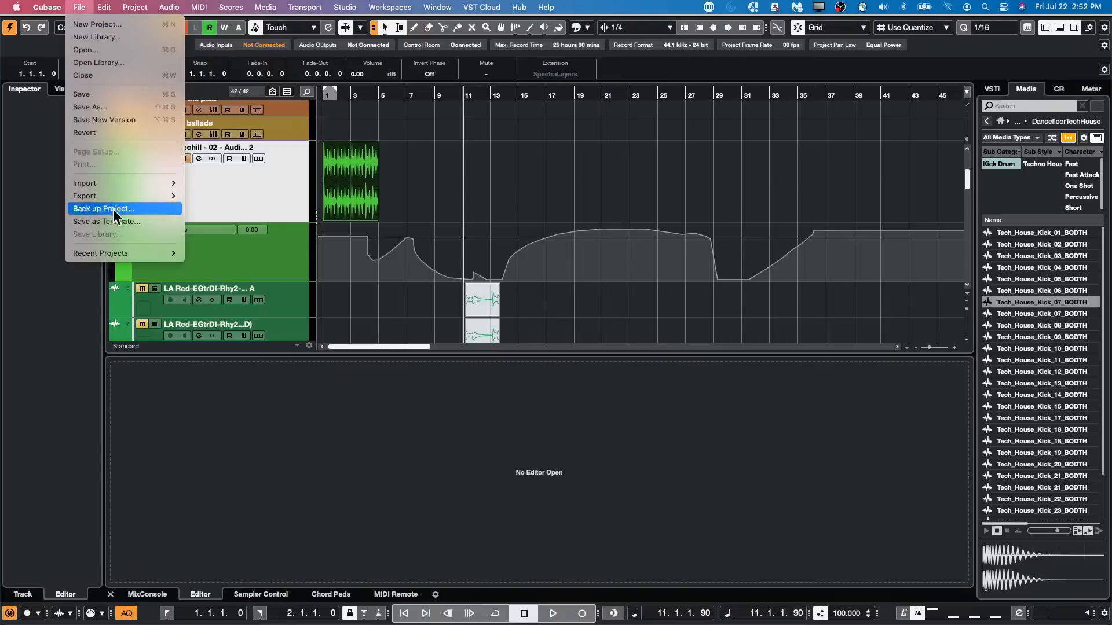
{"action": "mouse_move", "coordinate": [114, 193]}
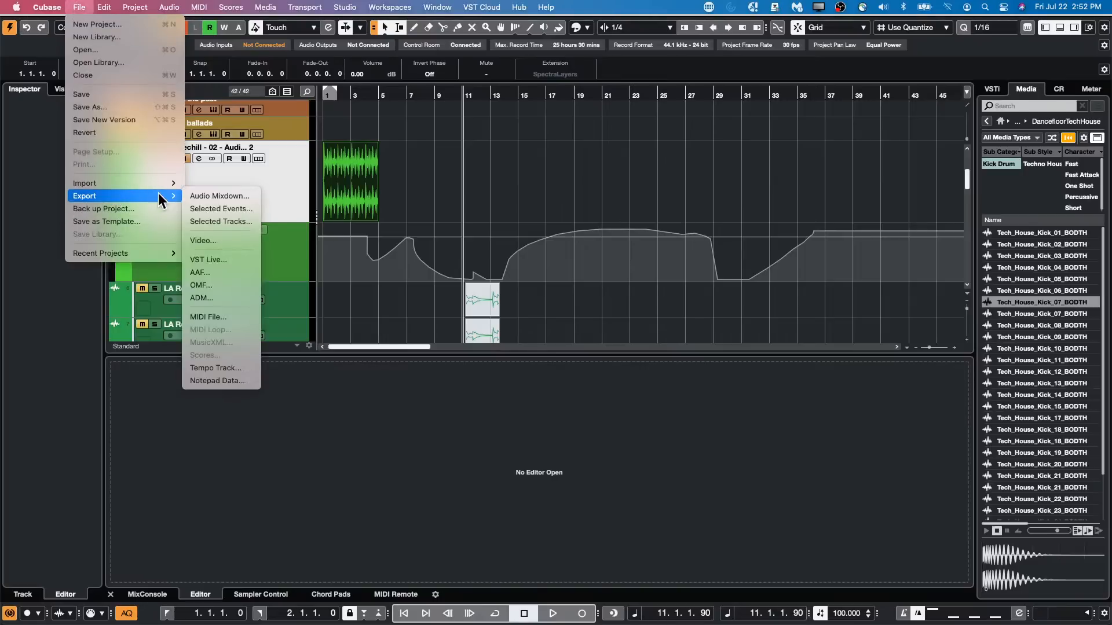
{"action": "left_click", "coordinate": [84, 132]}
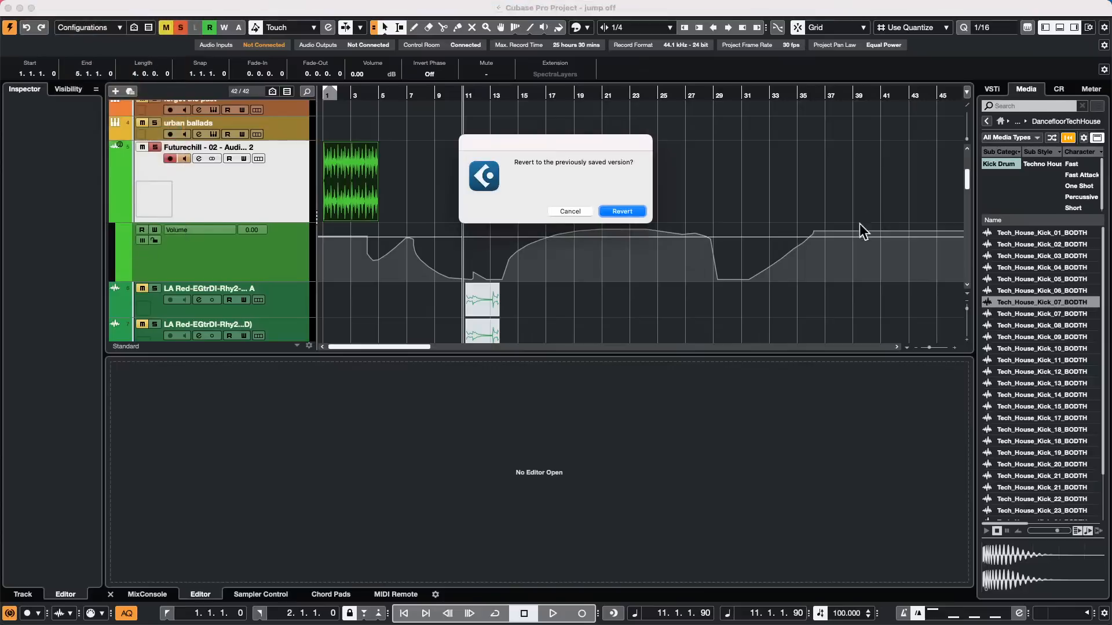
{"action": "left_click", "coordinate": [629, 212]}
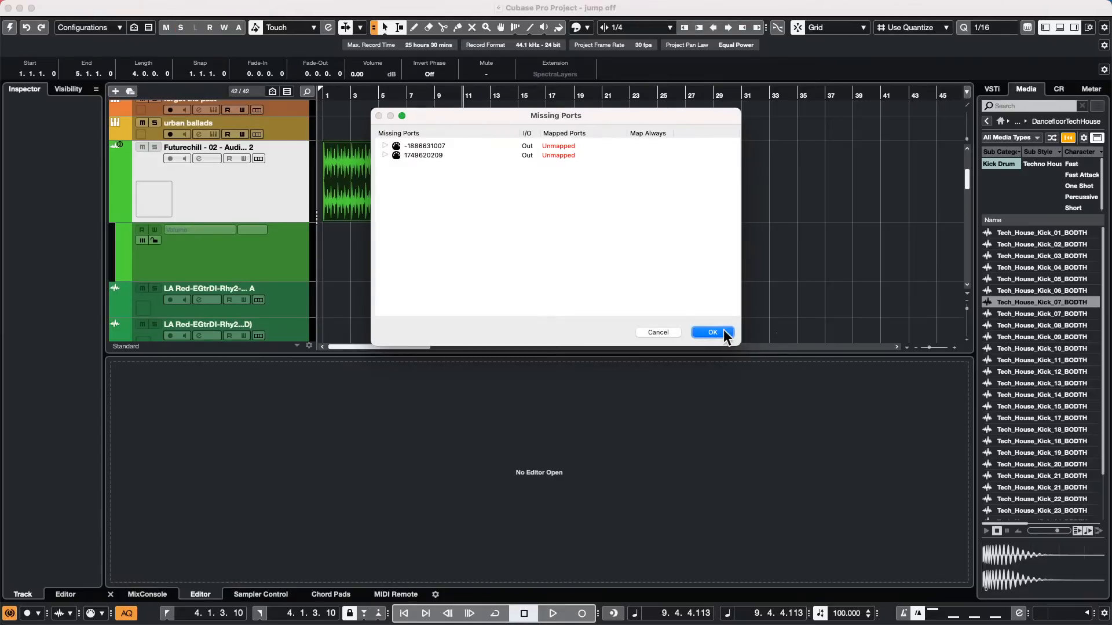
{"action": "left_click", "coordinate": [712, 332]}
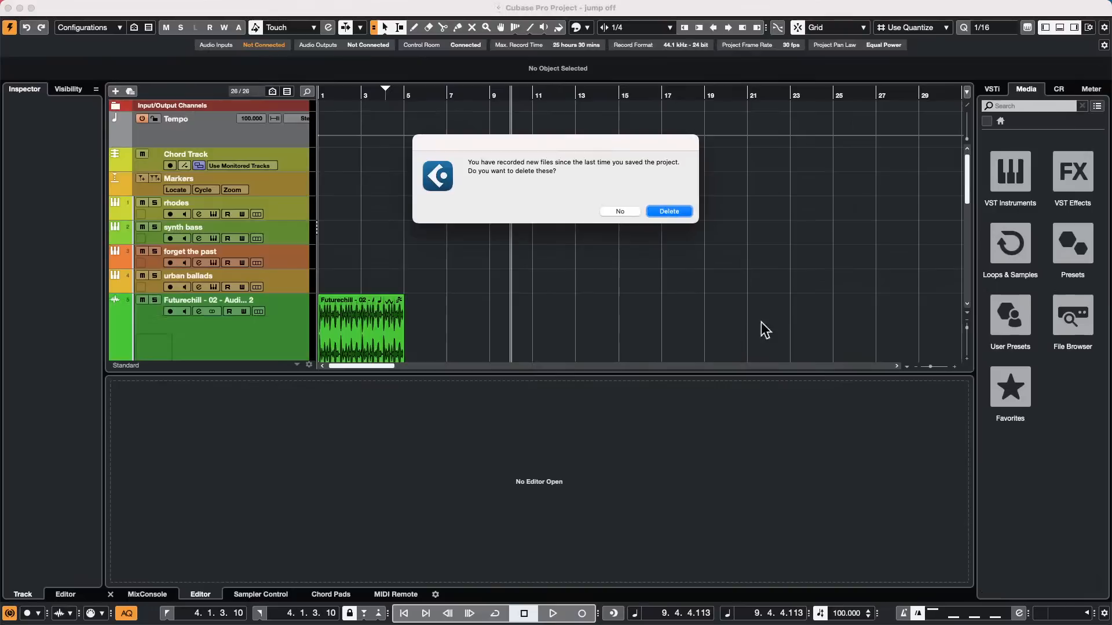
{"action": "left_click", "coordinate": [672, 213]}
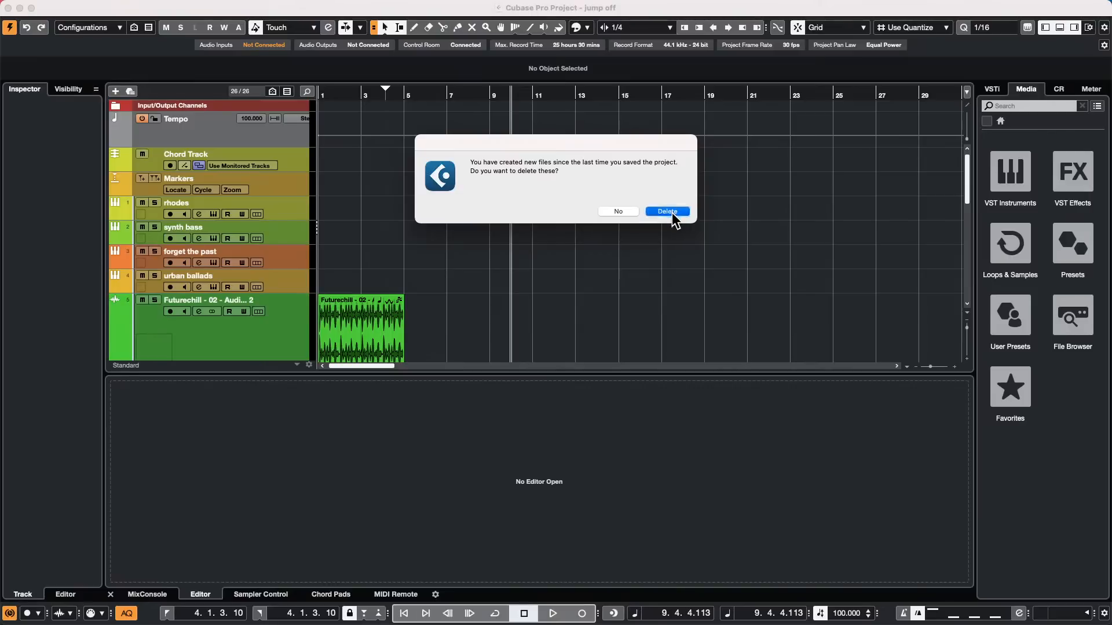
Select the Audio 06 track in the folder and solo it.
{"action": "scroll", "coordinate": [313, 235], "scroll_direction": "down", "scroll_amount": 10}
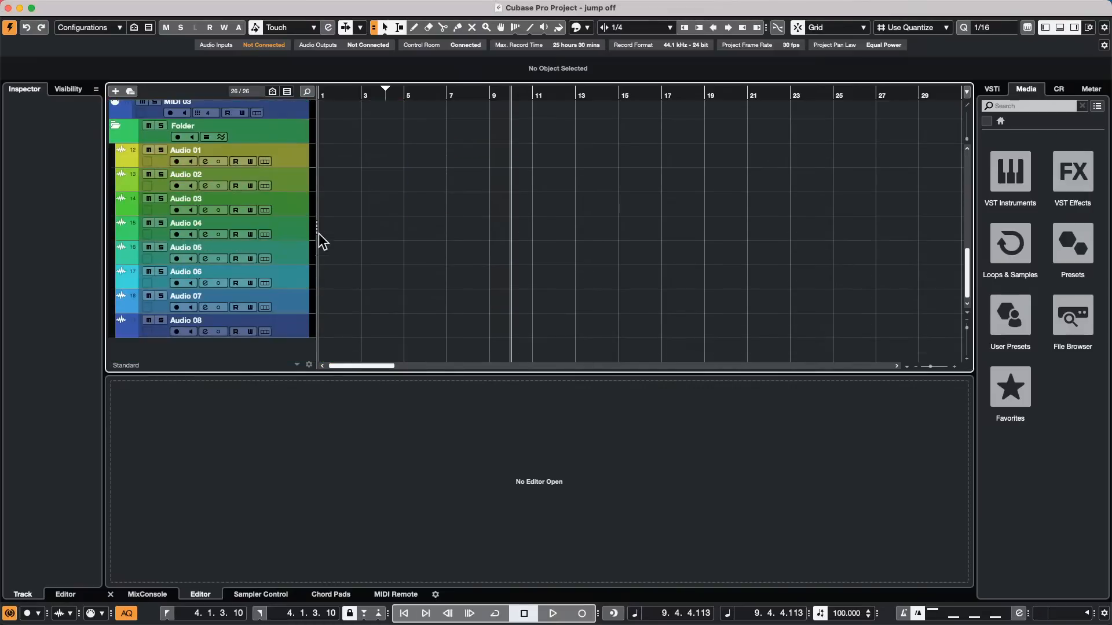
{"action": "left_click", "coordinate": [292, 282]}
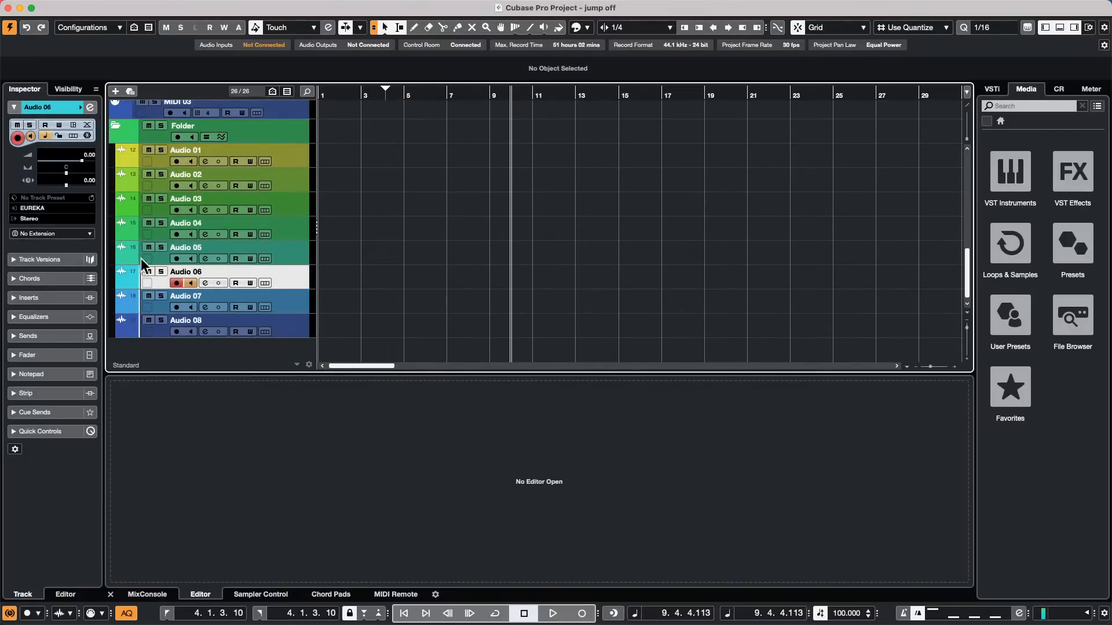
{"action": "left_click", "coordinate": [161, 272]}
Move the playback position to bar 1 and set the locators around a one-bar range from 1.1.1.0 to 2.1.1.0.
{"action": "left_click", "coordinate": [353, 93]}
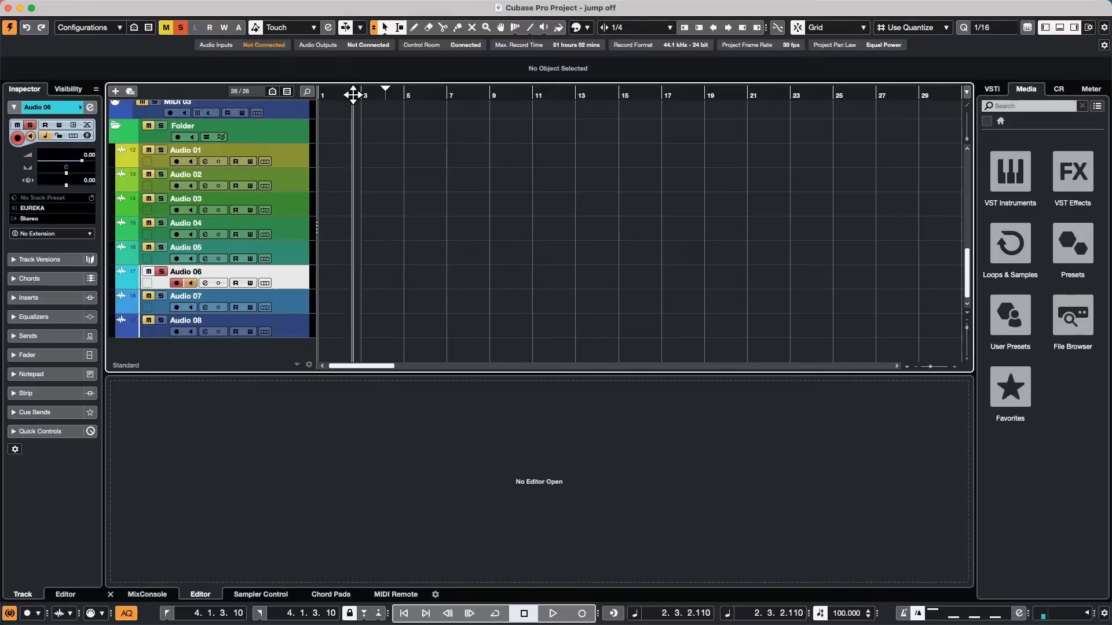
{"action": "left_click_drag", "start_coordinate": [353, 93], "coordinate": [253, 129]}
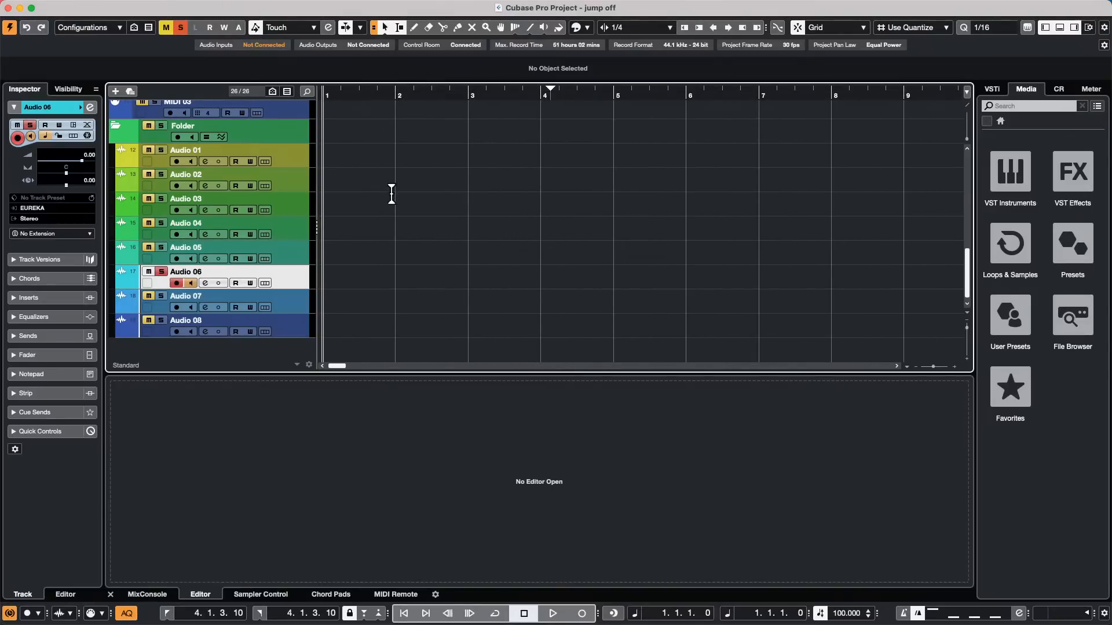
{"action": "left_click_drag", "start_coordinate": [394, 192], "coordinate": [327, 204]}
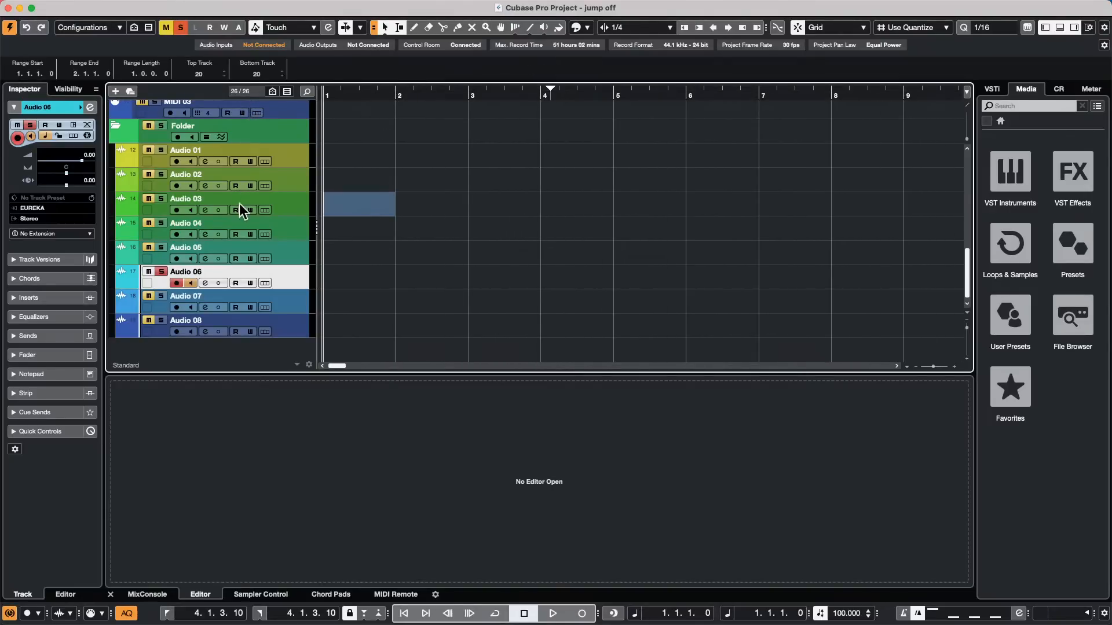
{"action": "key", "text": "p"}
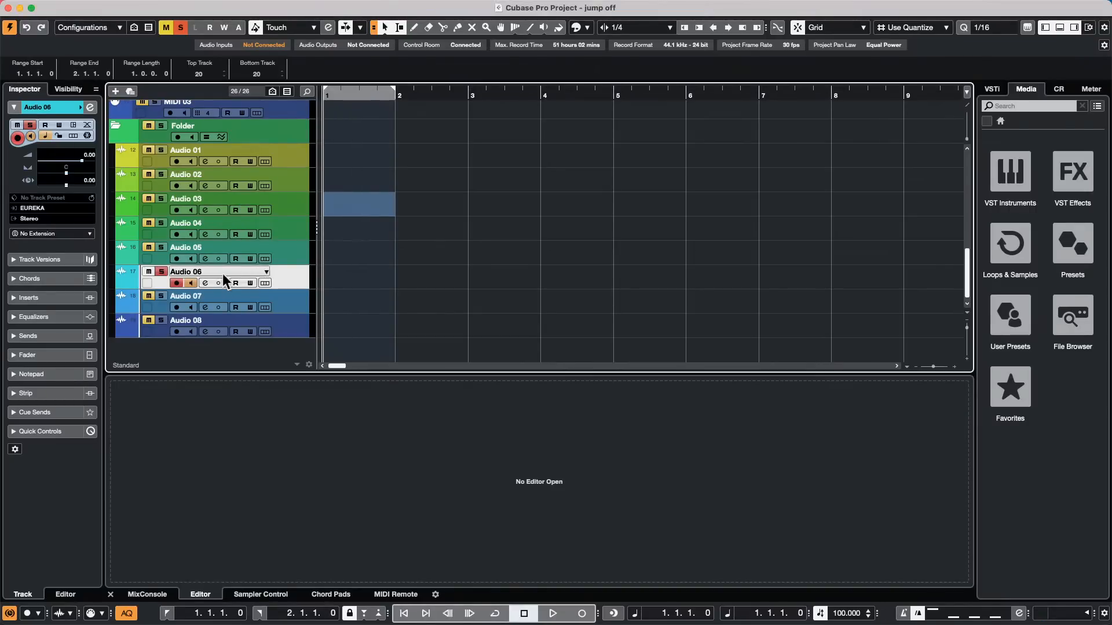
Try a short recording on the Audio 06 track from bar 1 and undo it.
{"action": "left_click", "coordinate": [581, 613]}
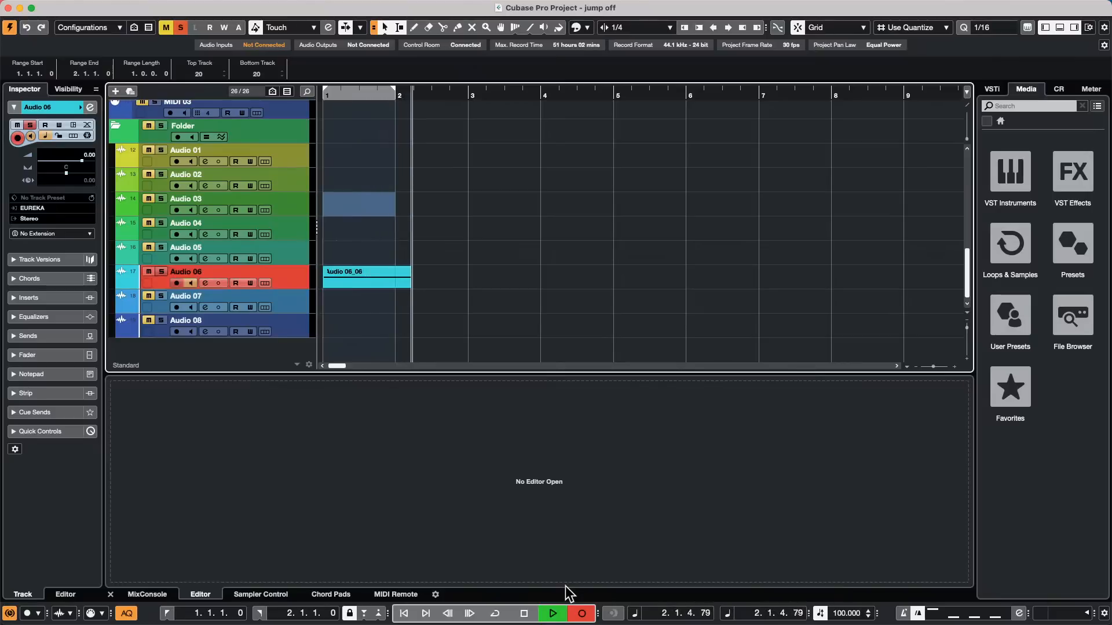
{"action": "key", "text": "space"}
{"action": "key", "text": "super+z"}
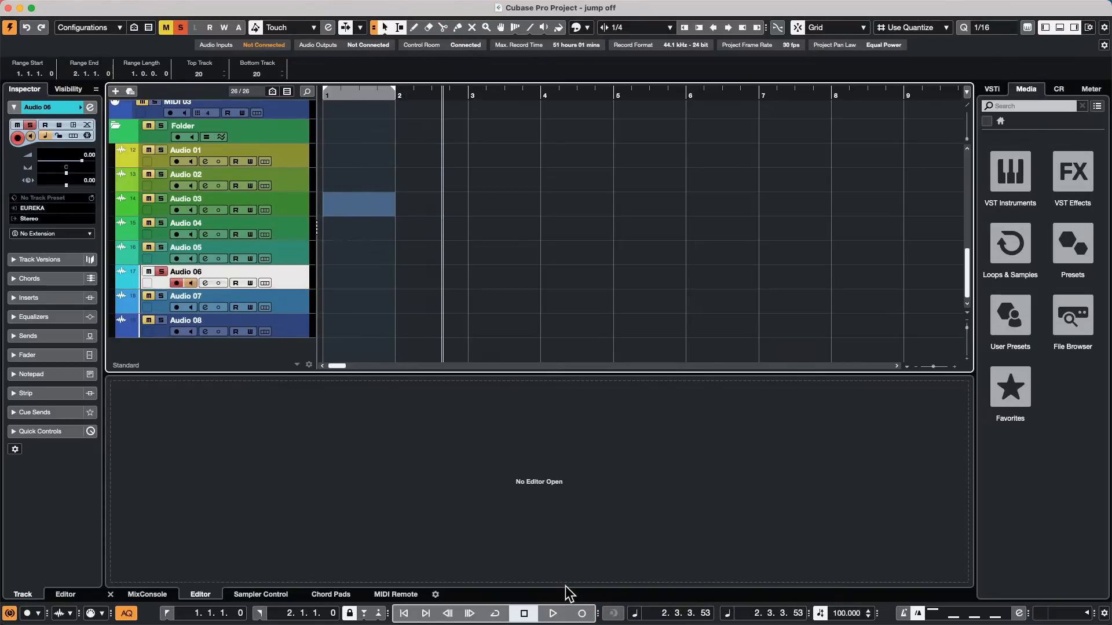
Return to bar 1, activate cycle mode and record five looped takes on the Audio 06 track.
{"action": "key", "text": "Home"}
{"action": "key", "text": "KP_Divide"}
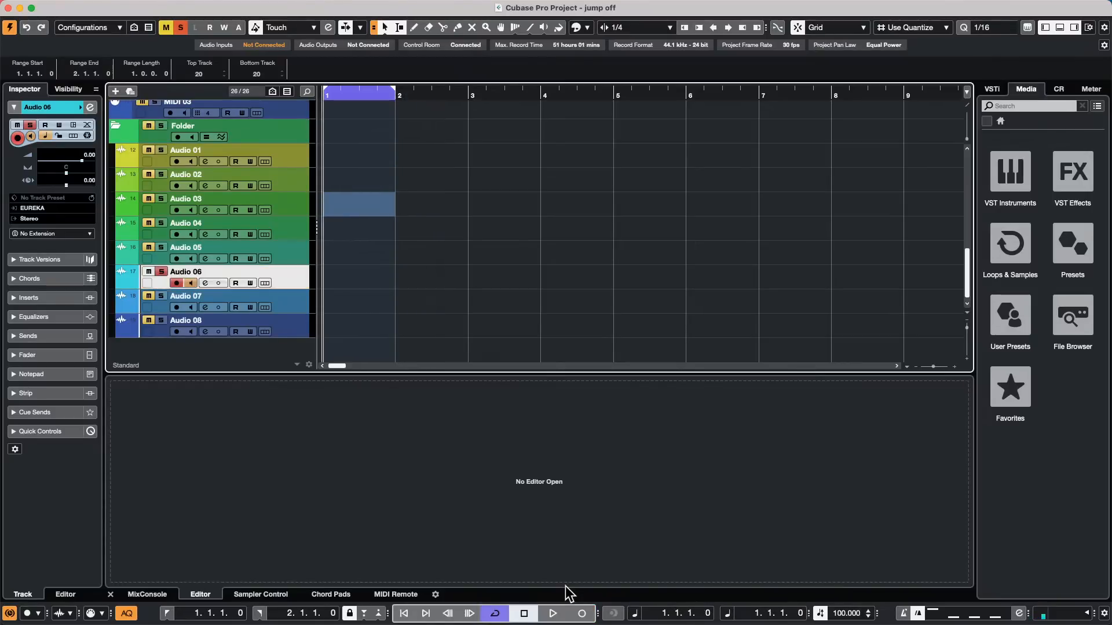
{"action": "key", "text": "KP_Multiply"}
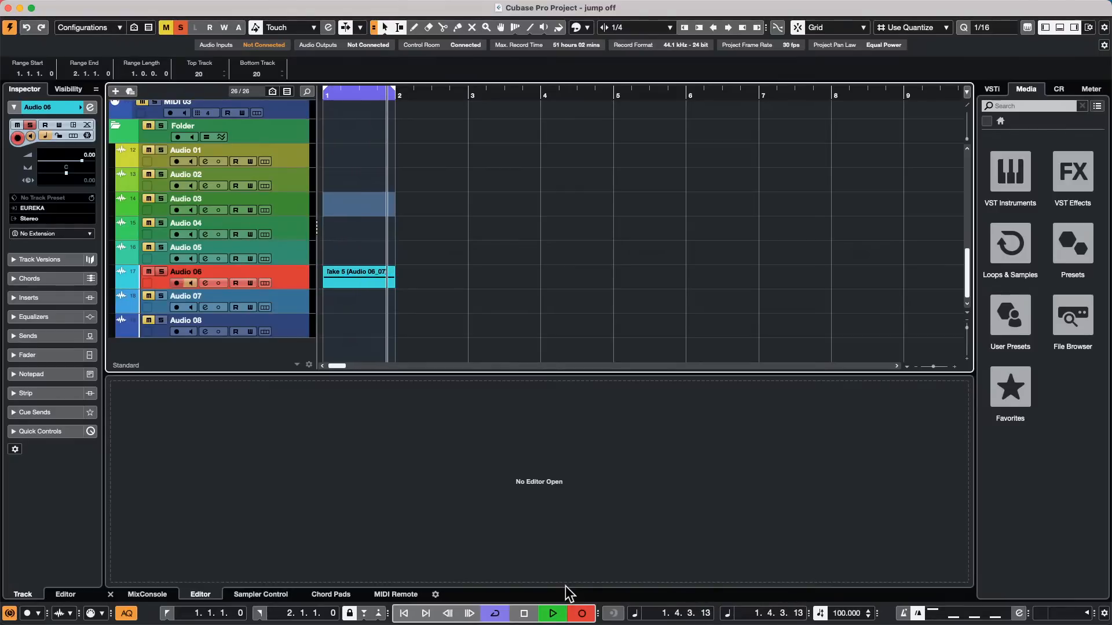
{"action": "key", "text": "space"}
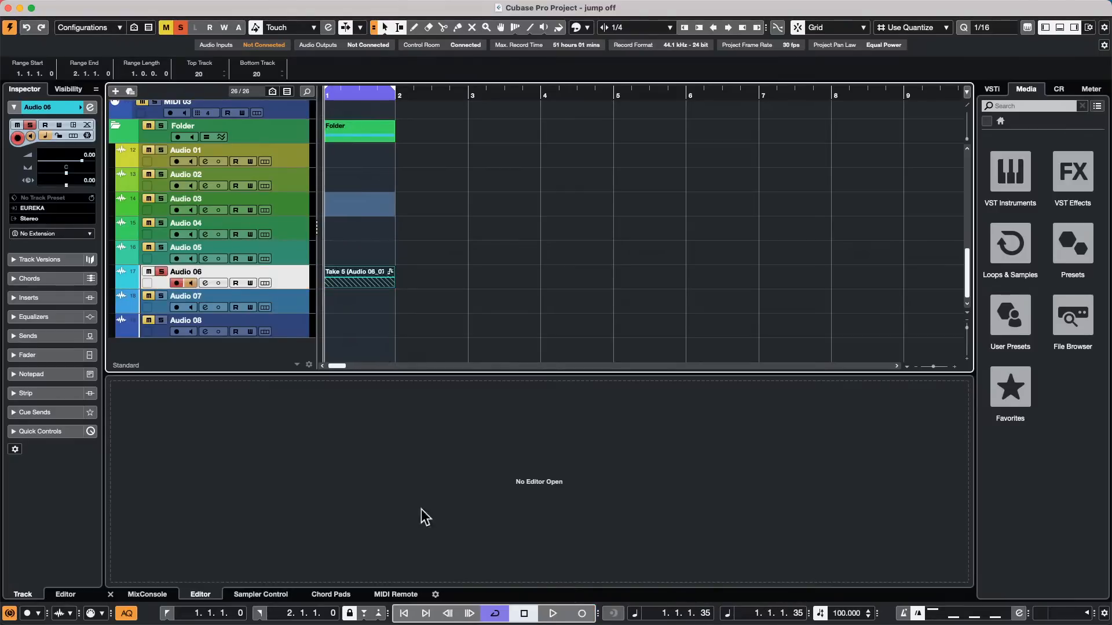
Show the lanes of the Audio 06 track with all of its recorded takes.
{"action": "left_click", "coordinate": [265, 283]}
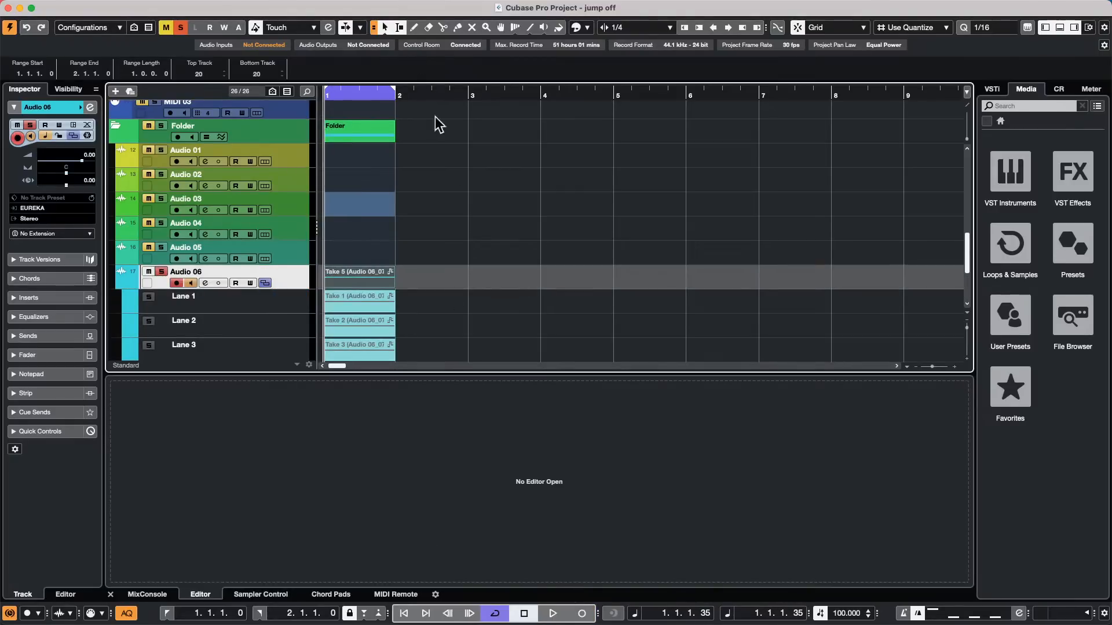
{"action": "scroll", "coordinate": [469, 249], "scroll_direction": "down", "scroll_amount": 2}
{"action": "scroll", "coordinate": [451, 333], "scroll_direction": "down", "scroll_amount": 4}
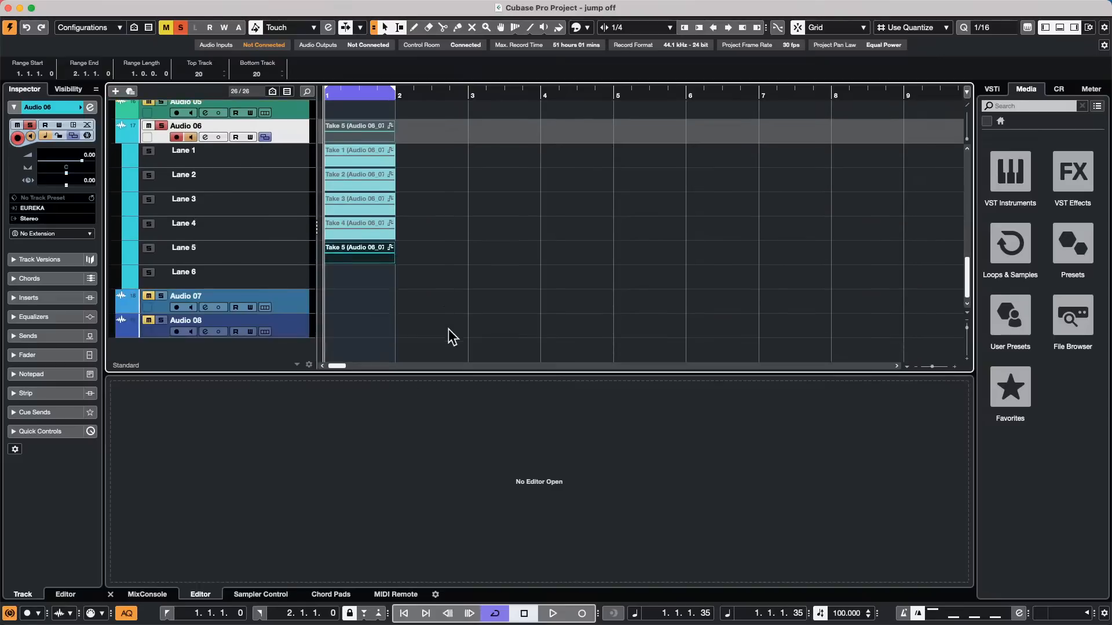
Try the Erase tool on Take 2 in Lane 2, undo the deletion and return to the Object Selection tool.
{"action": "right_click", "coordinate": [434, 245]}
{"action": "left_click", "coordinate": [474, 245]}
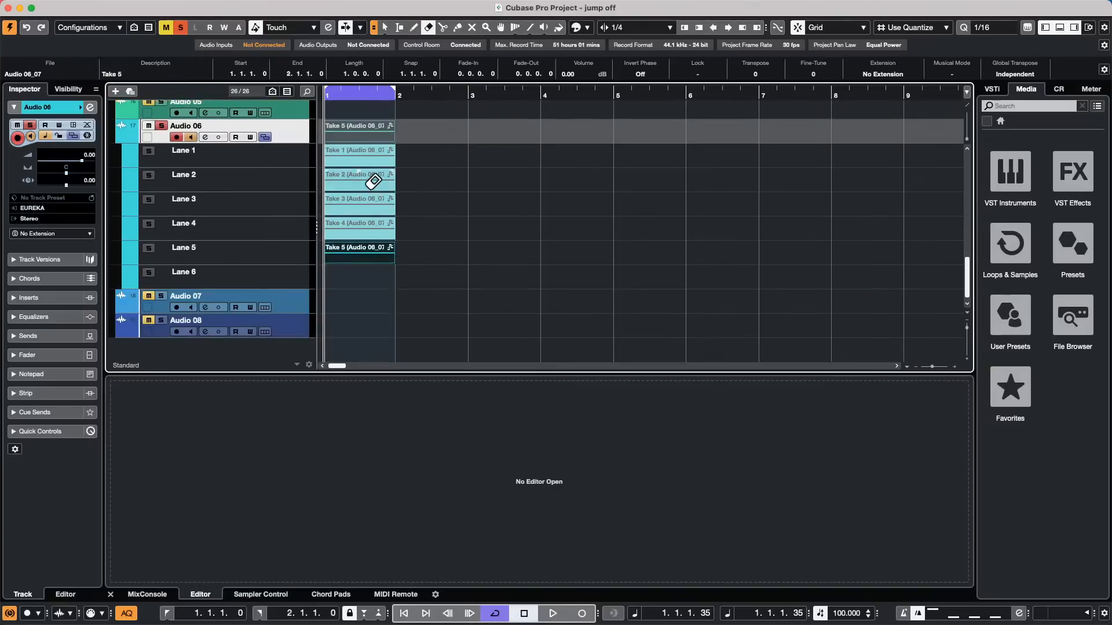
{"action": "left_click", "coordinate": [372, 179]}
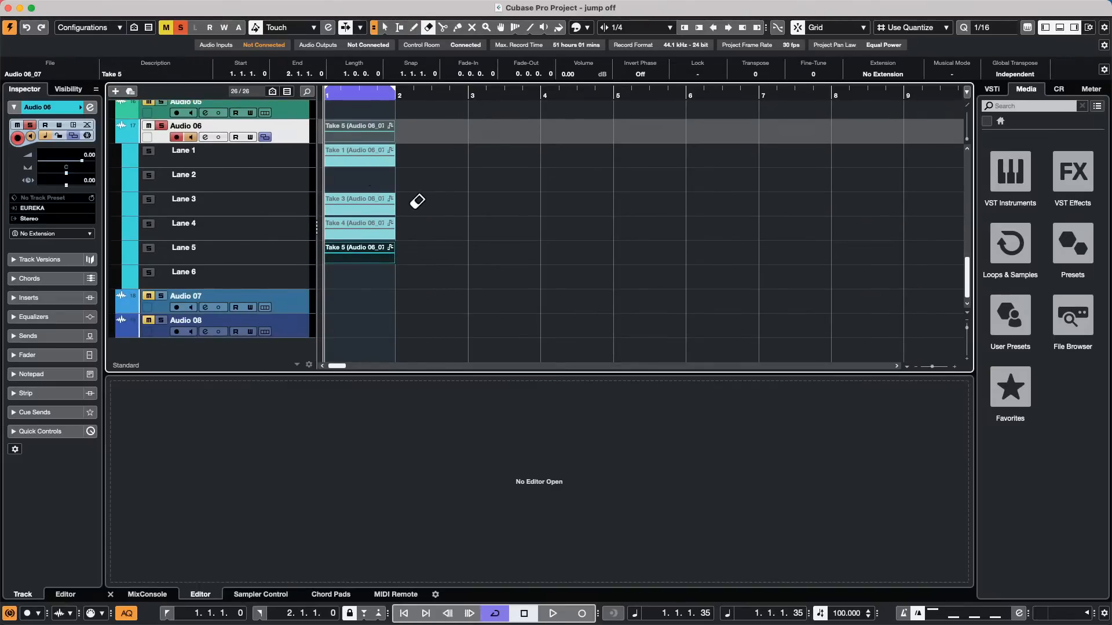
{"action": "key", "text": "super+z"}
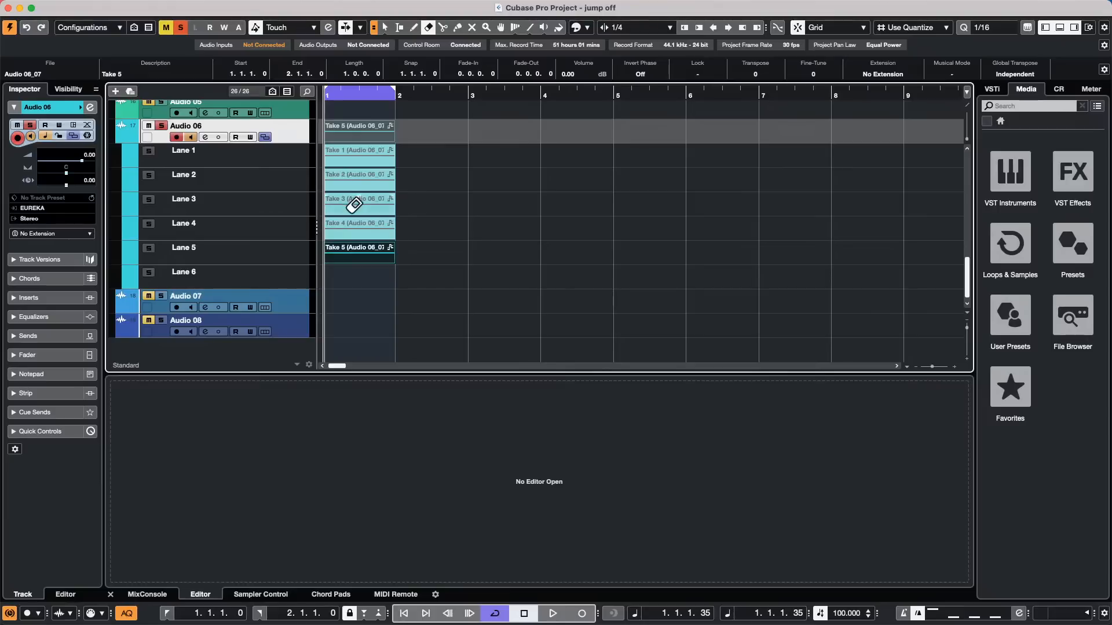
{"action": "key", "text": "1"}
Open Take 5 from Lane 5 in the Sample Editor to examine its audio.
{"action": "left_click", "coordinate": [362, 260]}
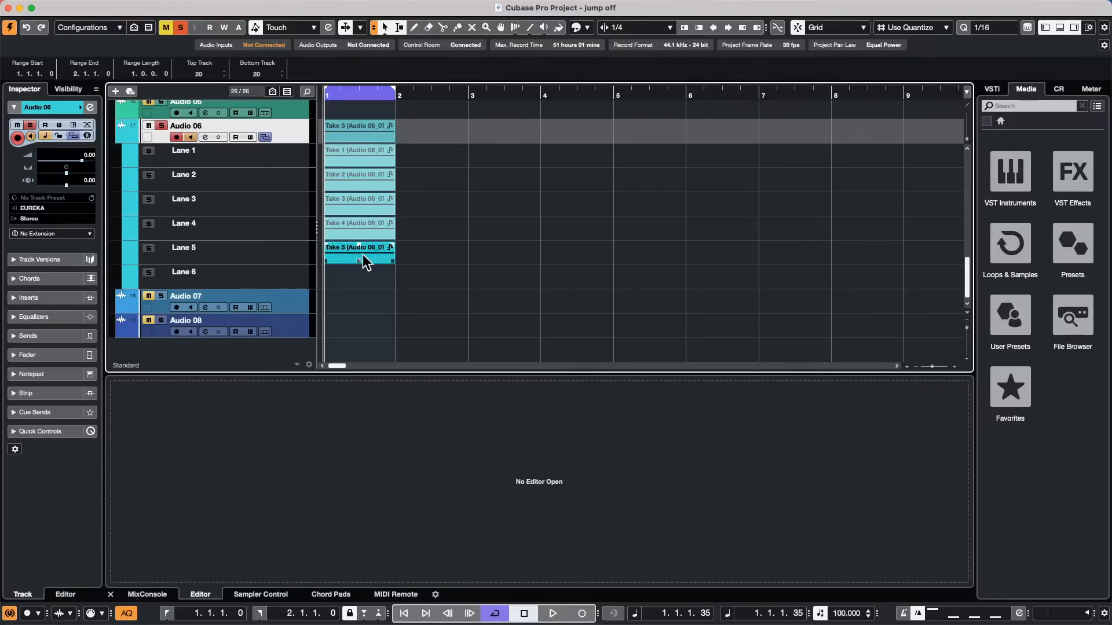
{"action": "double_click", "coordinate": [363, 260]}
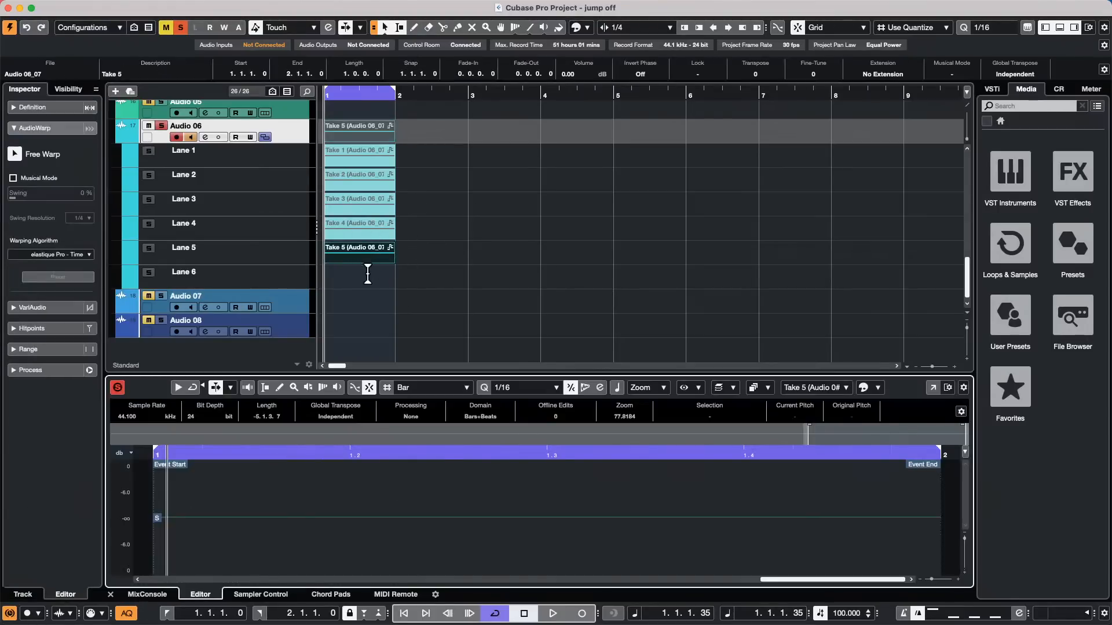
{"action": "left_click", "coordinate": [359, 294]}
Select all five takes in the Audio 06 lanes and combine them with Events to Part.
{"action": "left_click_drag", "start_coordinate": [348, 279], "coordinate": [384, 156]}
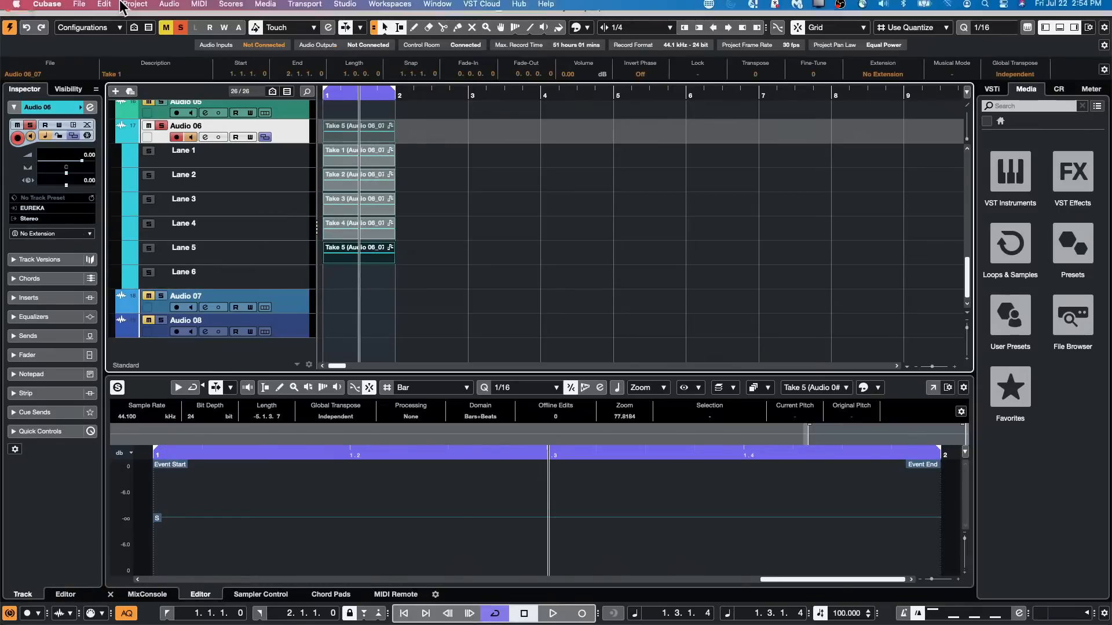
{"action": "left_click", "coordinate": [172, 7]}
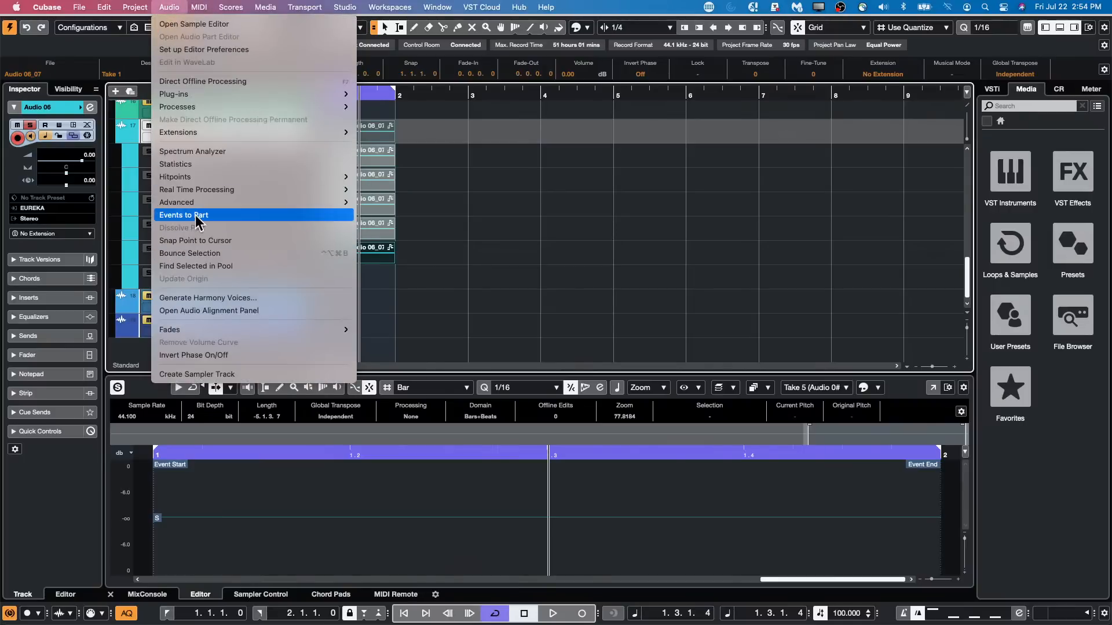
{"action": "left_click", "coordinate": [185, 215]}
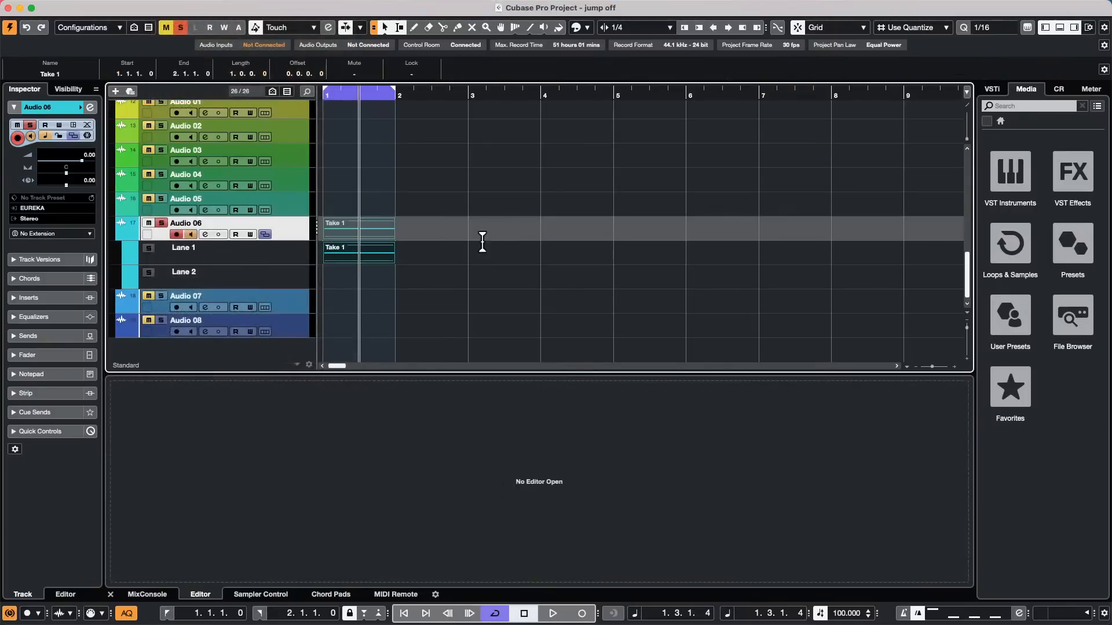
Open the combined Audio 06 part in the Audio Part Editor and look through its stacked takes.
{"action": "double_click", "coordinate": [365, 259]}
{"action": "scroll", "coordinate": [460, 477], "scroll_direction": "down", "scroll_amount": 3}
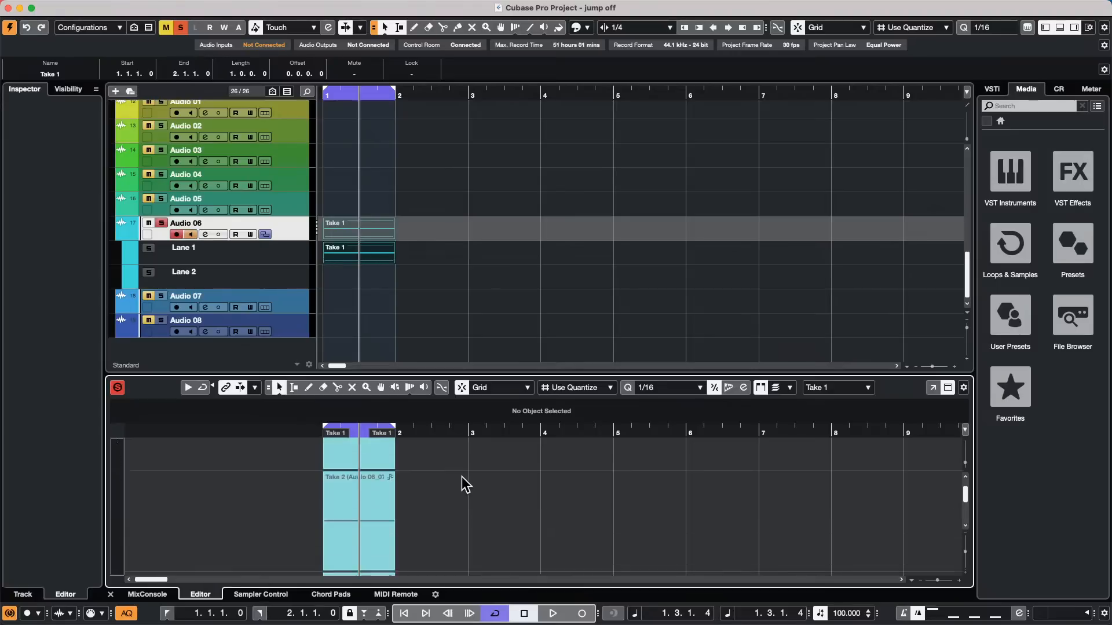
{"action": "scroll", "coordinate": [461, 477], "scroll_direction": "up", "scroll_amount": 3}
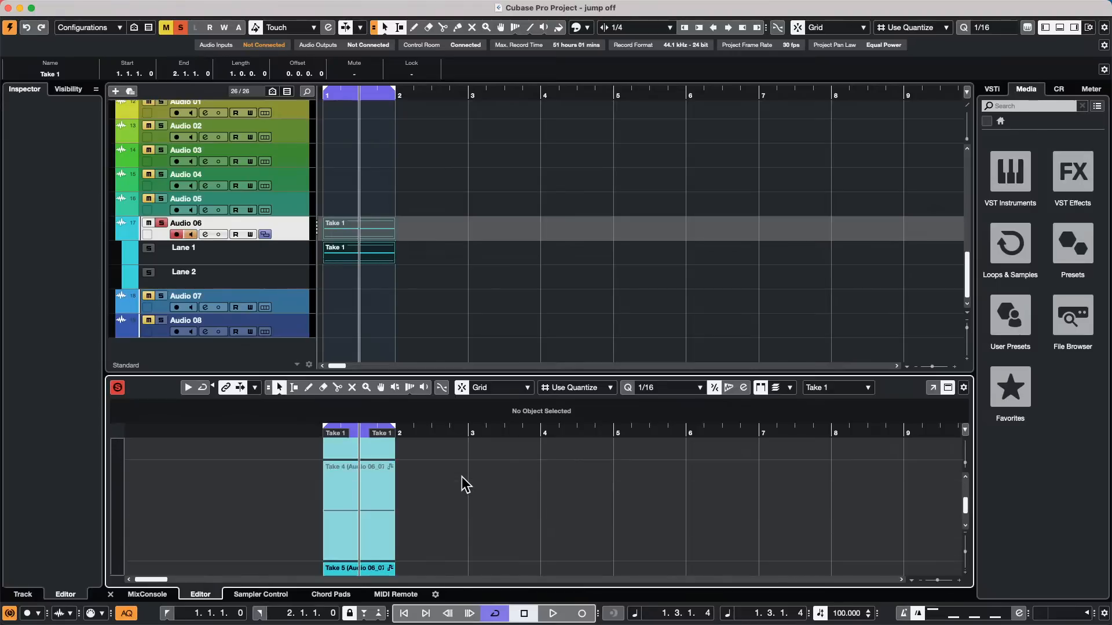
{"action": "scroll", "coordinate": [465, 480], "scroll_direction": "up", "scroll_amount": 2}
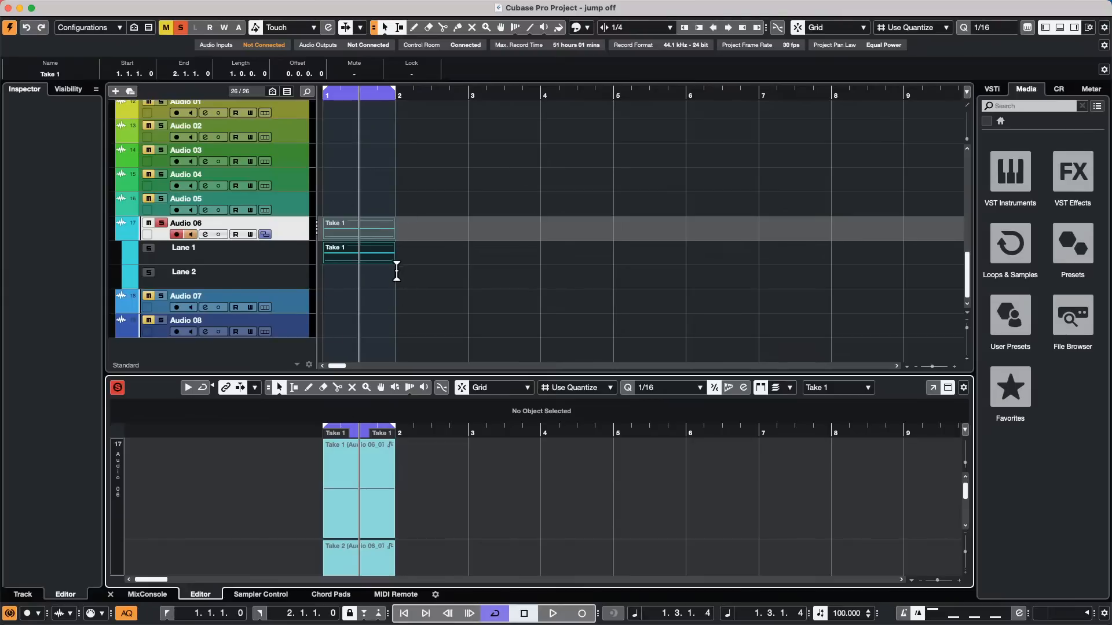
Try extending the end of the combined part to 6.4.1.0, and undo both the resize and the conversion to a part.
{"action": "left_click", "coordinate": [401, 234]}
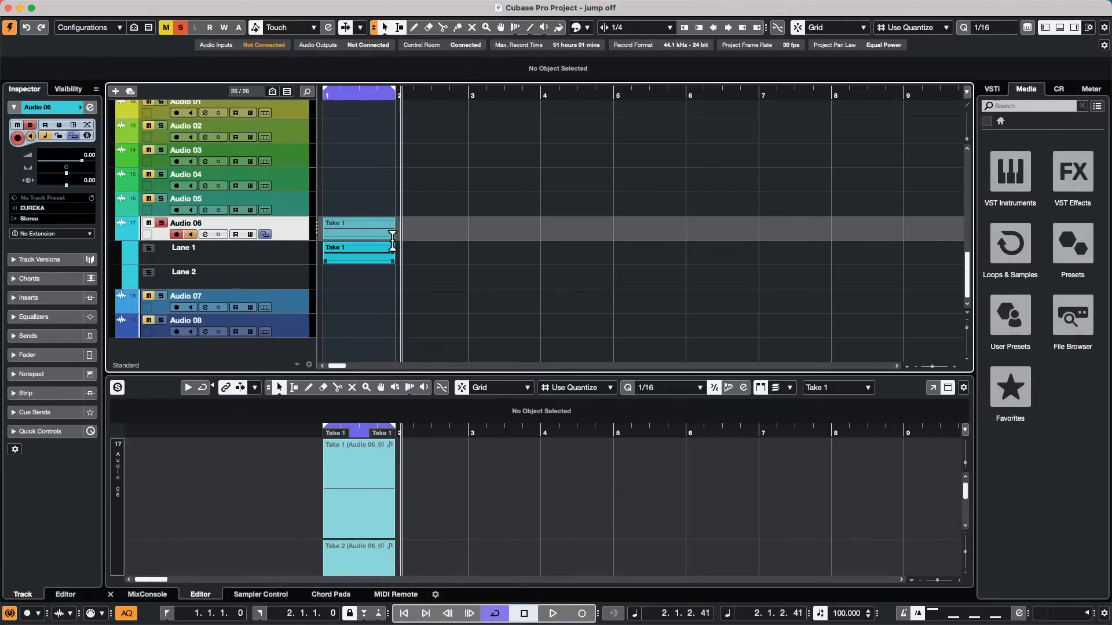
{"action": "left_click_drag", "start_coordinate": [395, 236], "coordinate": [740, 243]}
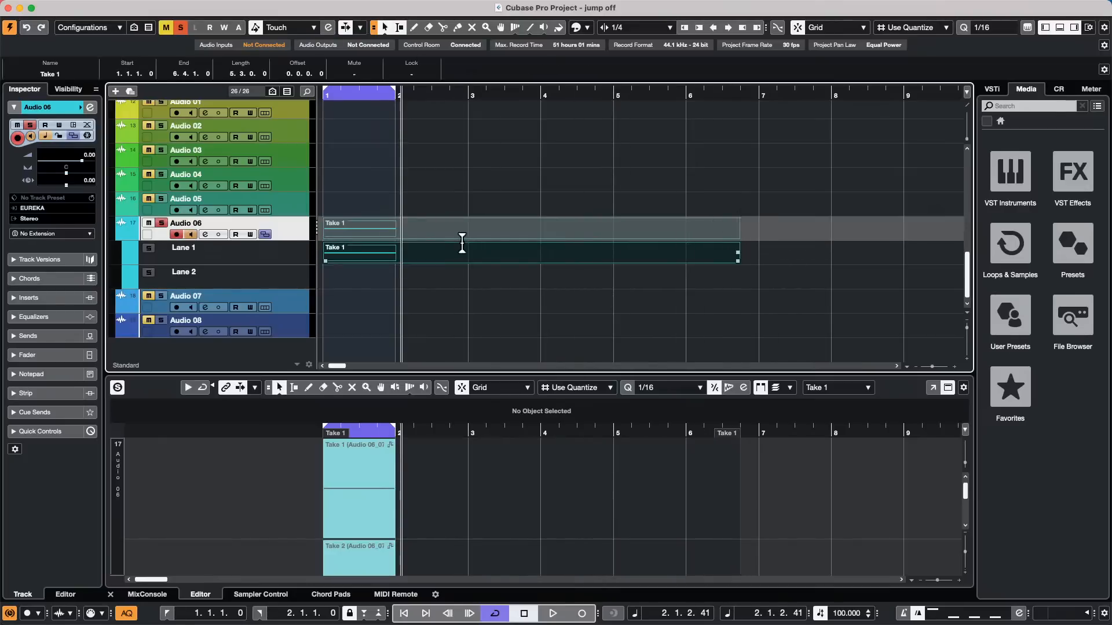
{"action": "left_click", "coordinate": [461, 377]}
{"action": "left_click", "coordinate": [416, 271]}
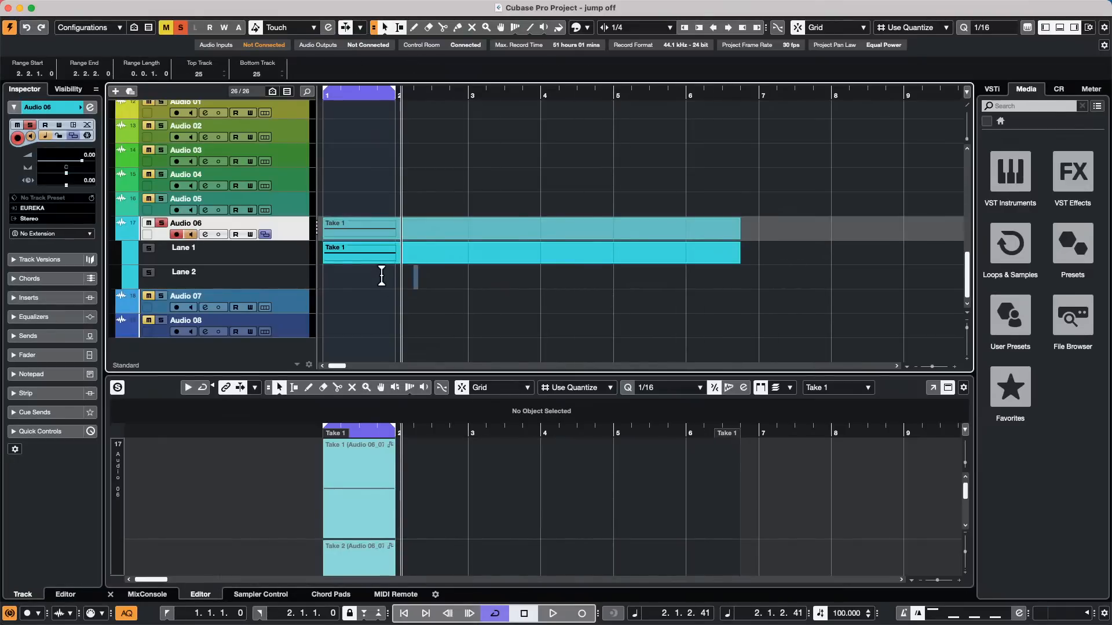
{"action": "key", "text": "super+z"}
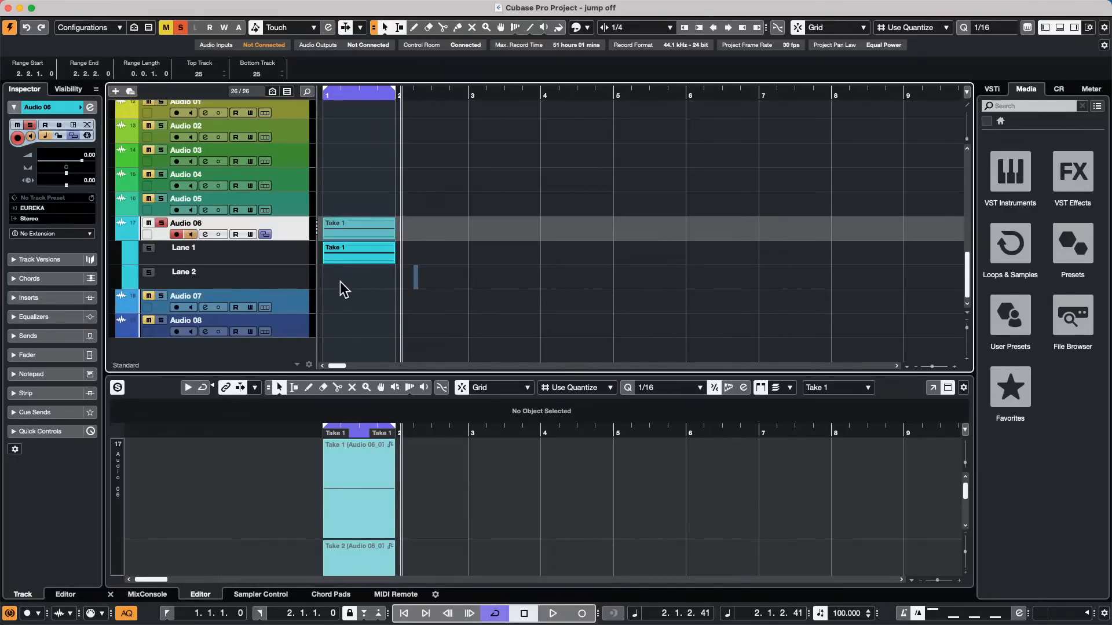
{"action": "key", "text": "super+z"}
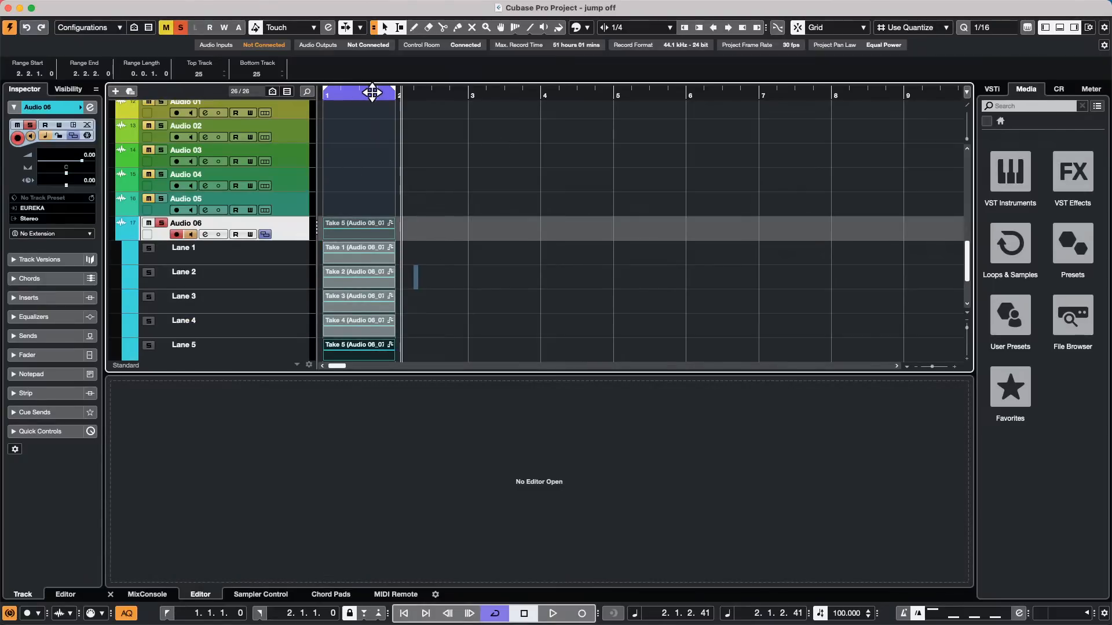
Return the playback position to bar 1, magnify the timeline and look through the project's track list.
{"action": "left_click", "coordinate": [353, 92]}
{"action": "key", "text": "h"}
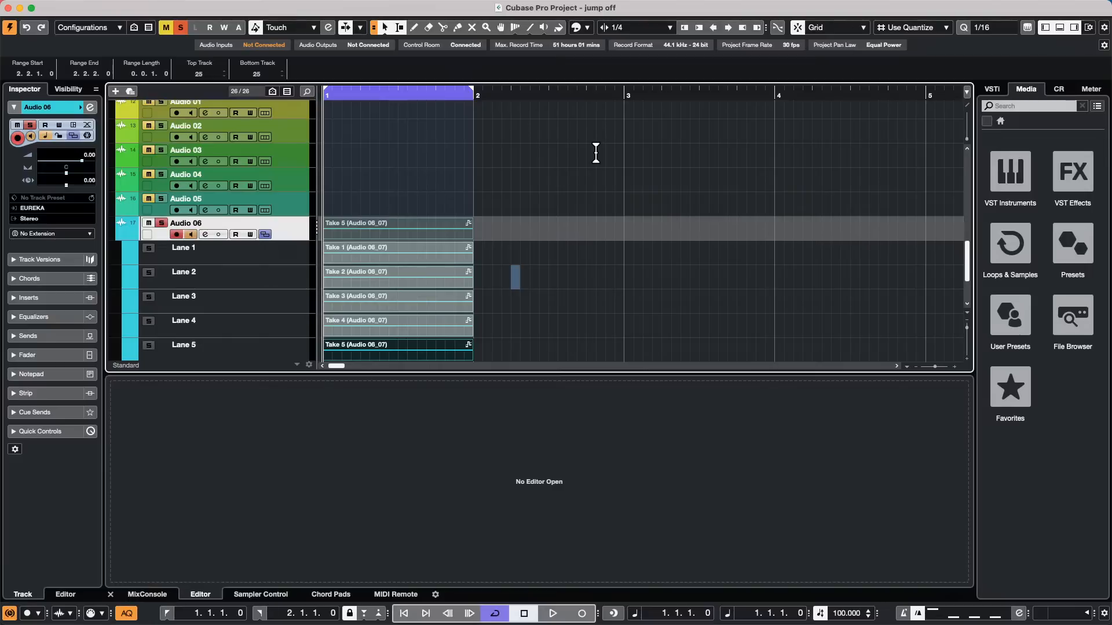
{"action": "scroll", "coordinate": [283, 168], "scroll_direction": "up", "scroll_amount": 10}
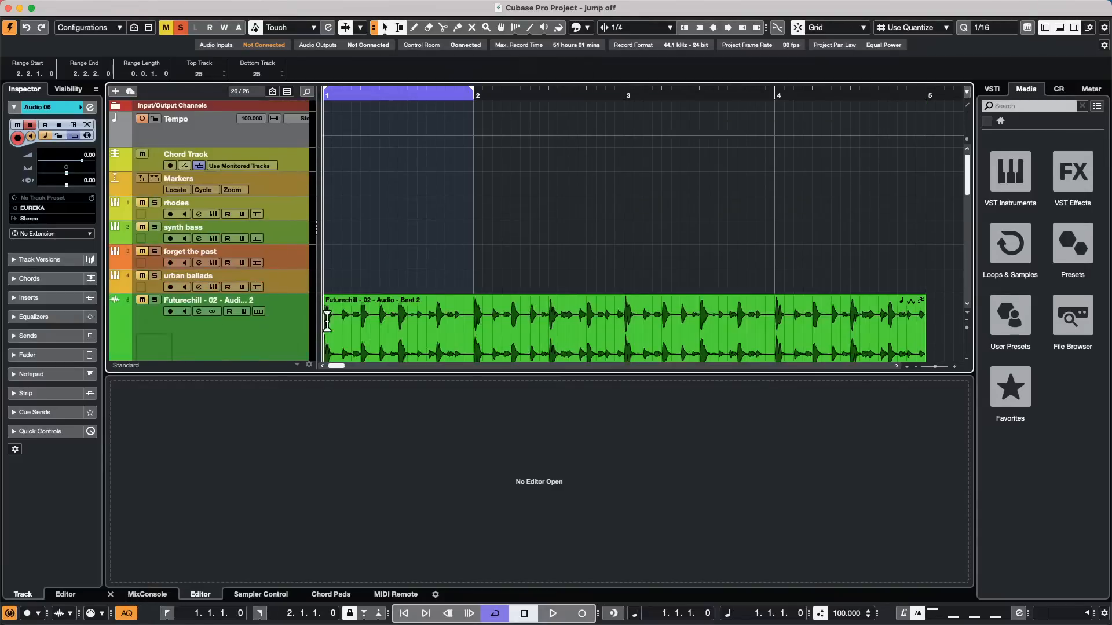
{"action": "scroll", "coordinate": [272, 276], "scroll_direction": "down", "scroll_amount": 5}
{"action": "scroll", "coordinate": [272, 261], "scroll_direction": "up", "scroll_amount": 5}
{"action": "scroll", "coordinate": [185, 154], "scroll_direction": "down", "scroll_amount": 15}
{"action": "scroll", "coordinate": [266, 126], "scroll_direction": "up", "scroll_amount": 3}
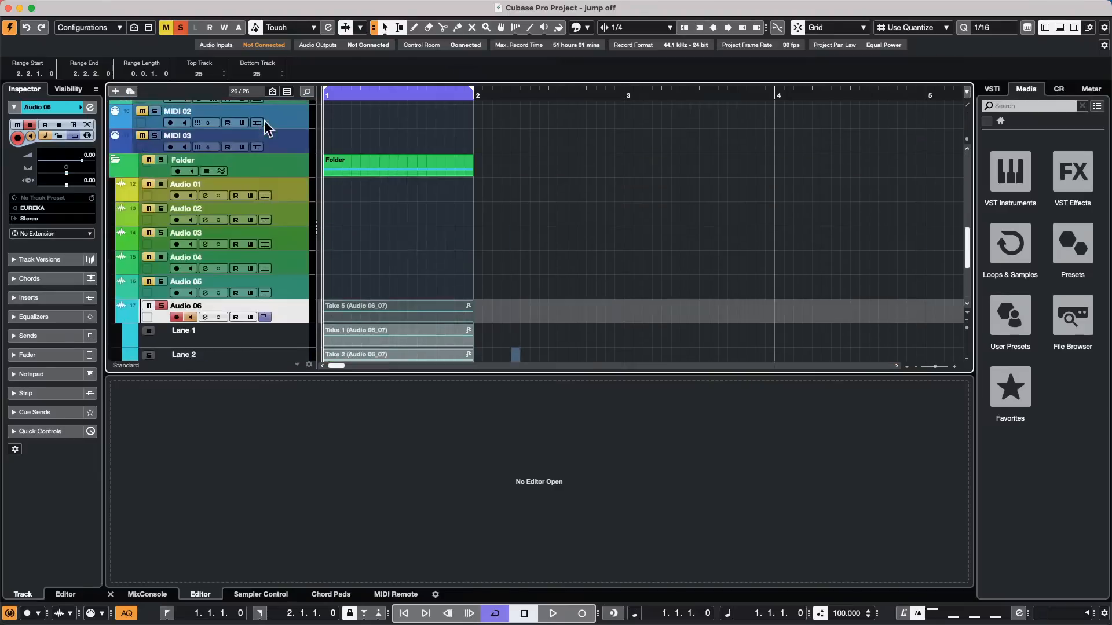
Select the MIDI 03 track briefly, switch to the Audio 07 track and open its channel settings.
{"action": "left_click", "coordinate": [287, 143]}
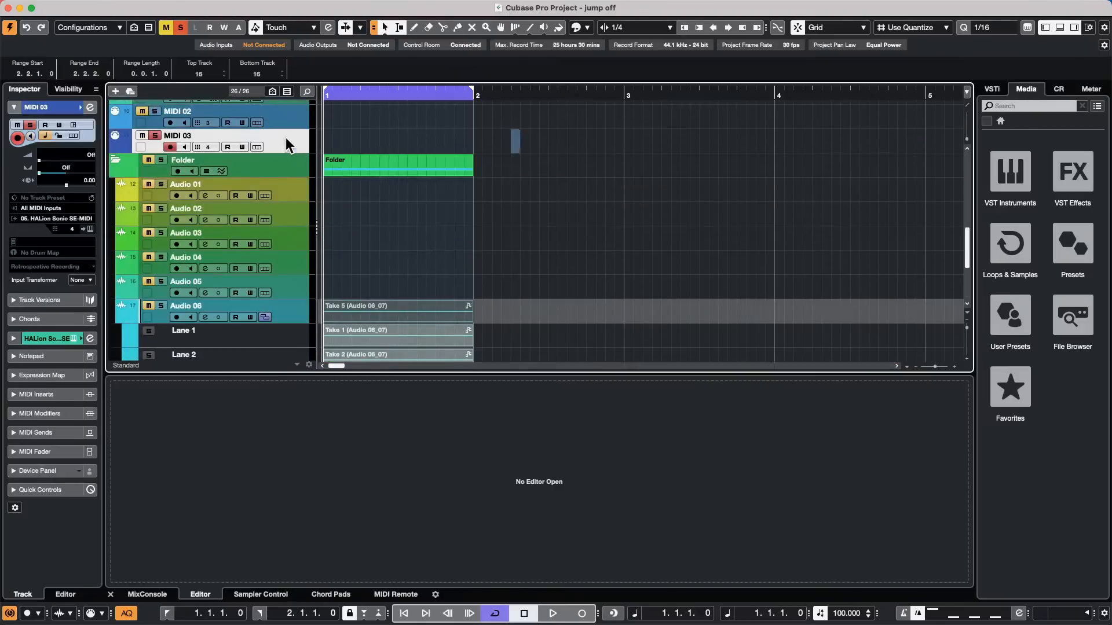
{"action": "scroll", "coordinate": [272, 185], "scroll_direction": "down", "scroll_amount": 6}
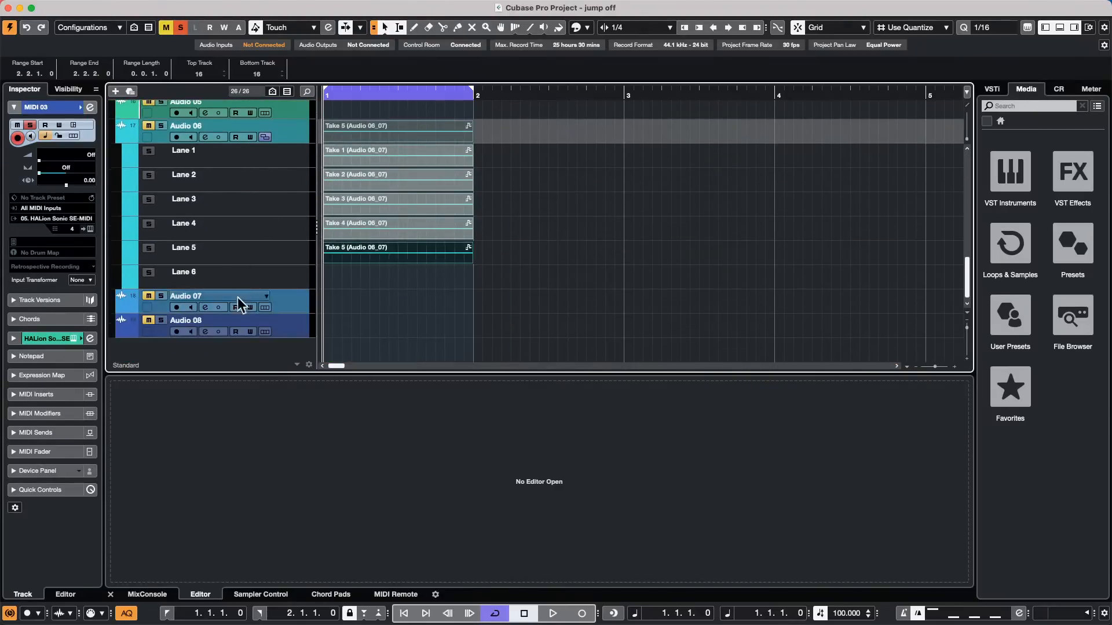
{"action": "left_click", "coordinate": [284, 300]}
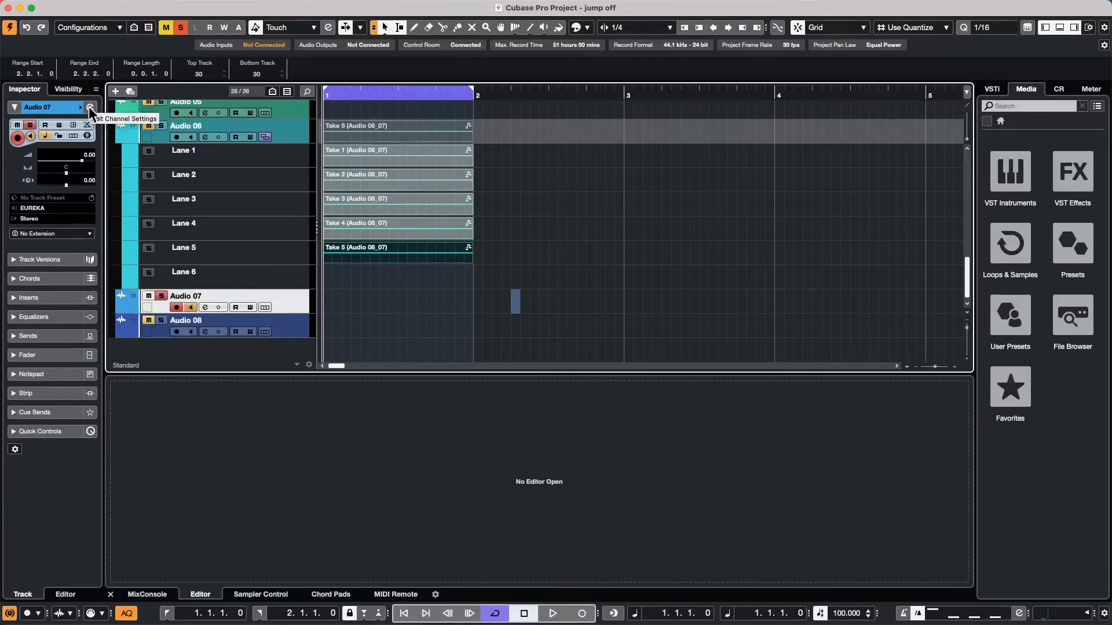
{"action": "left_click", "coordinate": [90, 109]}
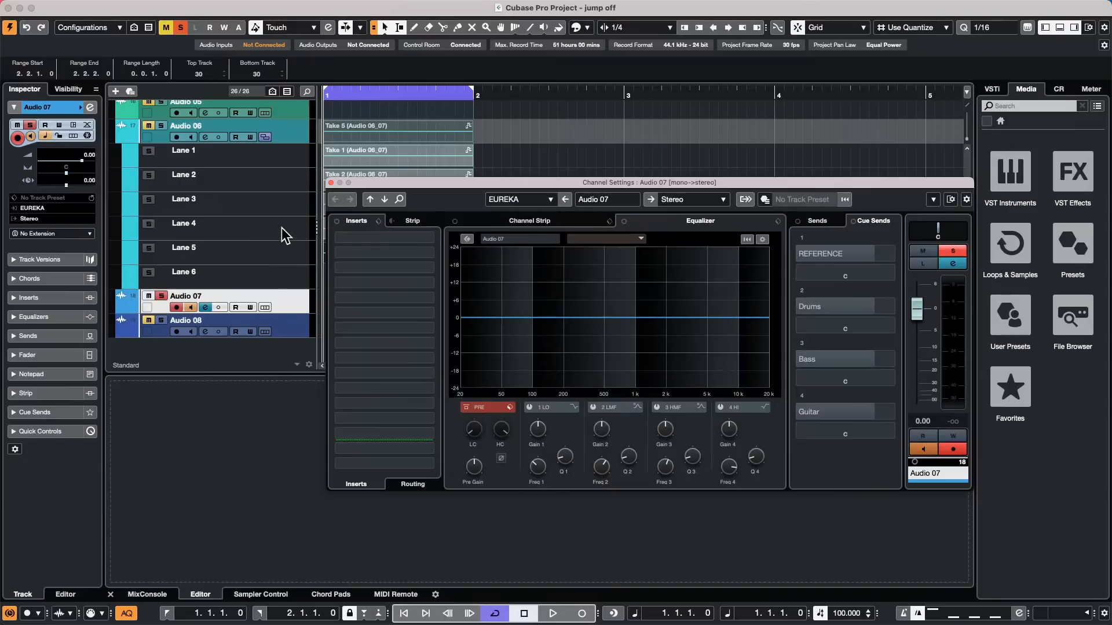
Open the rhodes HALion Sonic SE instrument and examine the Multi-Core choices in its global options.
{"action": "left_click", "coordinate": [993, 92]}
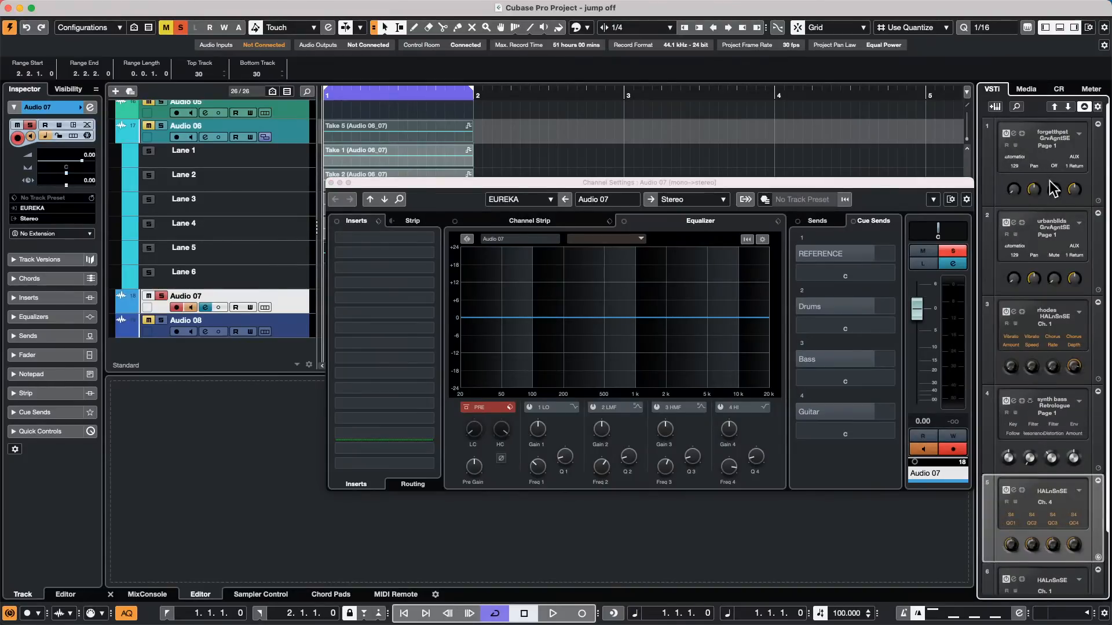
{"action": "left_click", "coordinate": [1013, 315]}
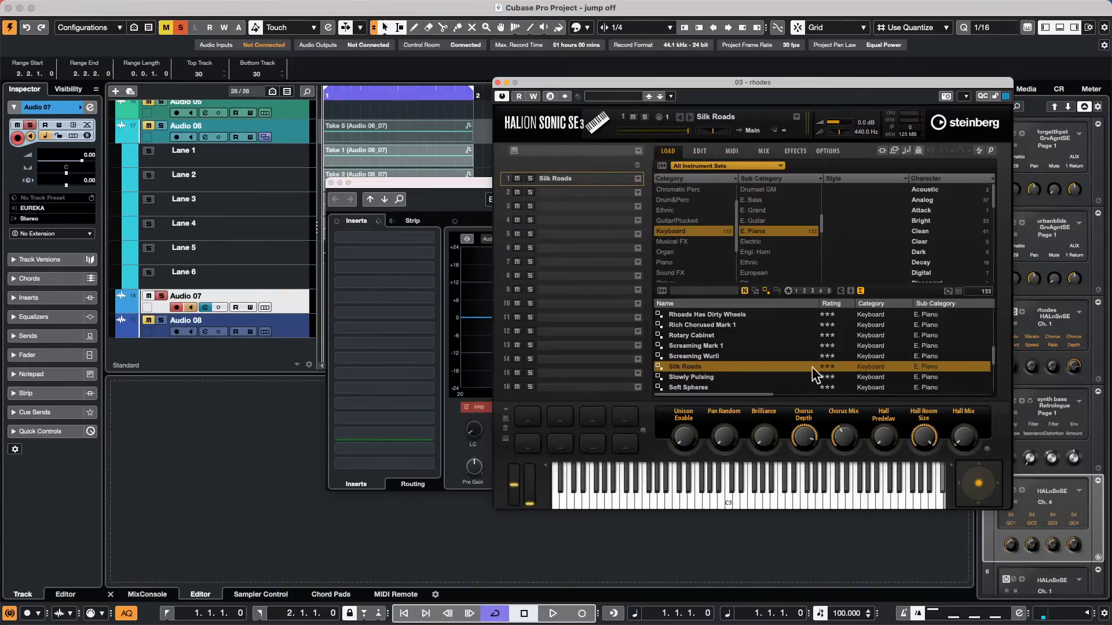
{"action": "left_click", "coordinate": [834, 153]}
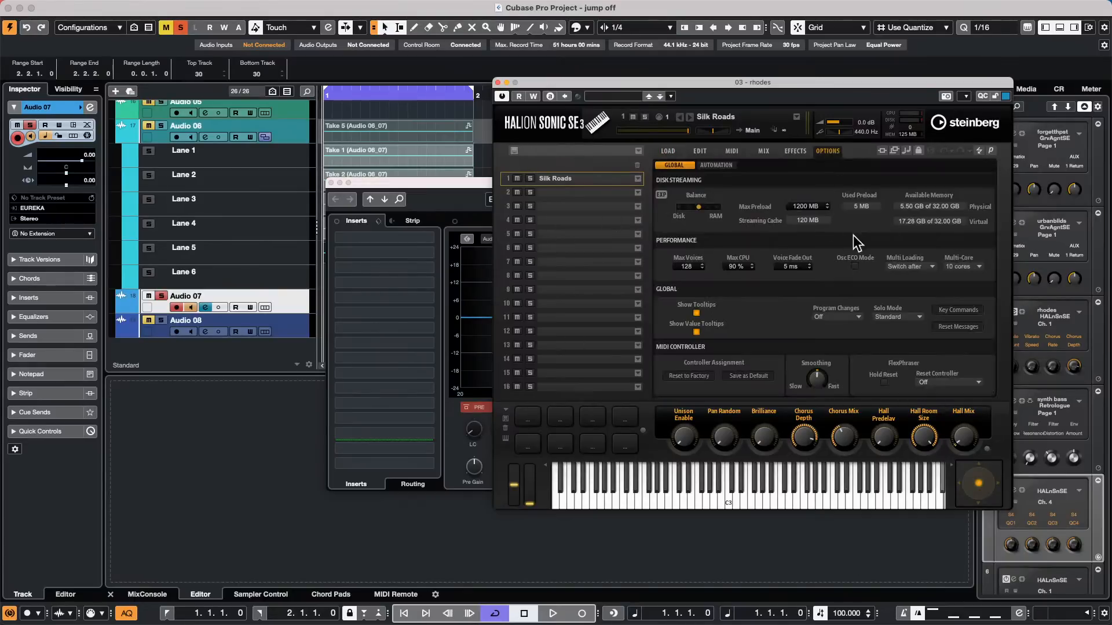
{"action": "left_click", "coordinate": [976, 266]}
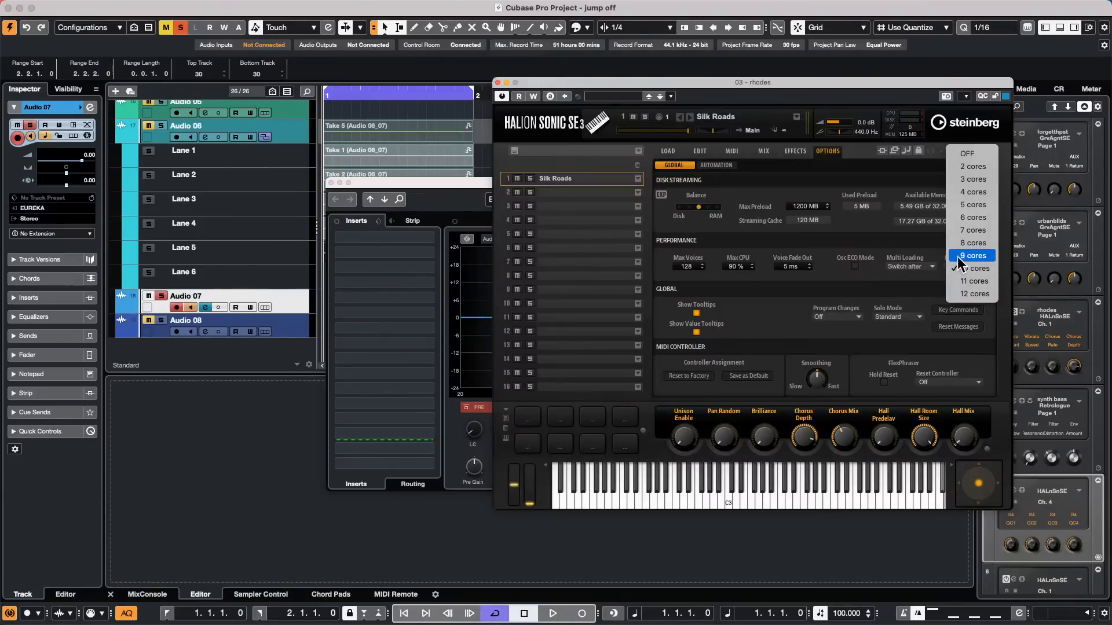
{"action": "left_click", "coordinate": [919, 242]}
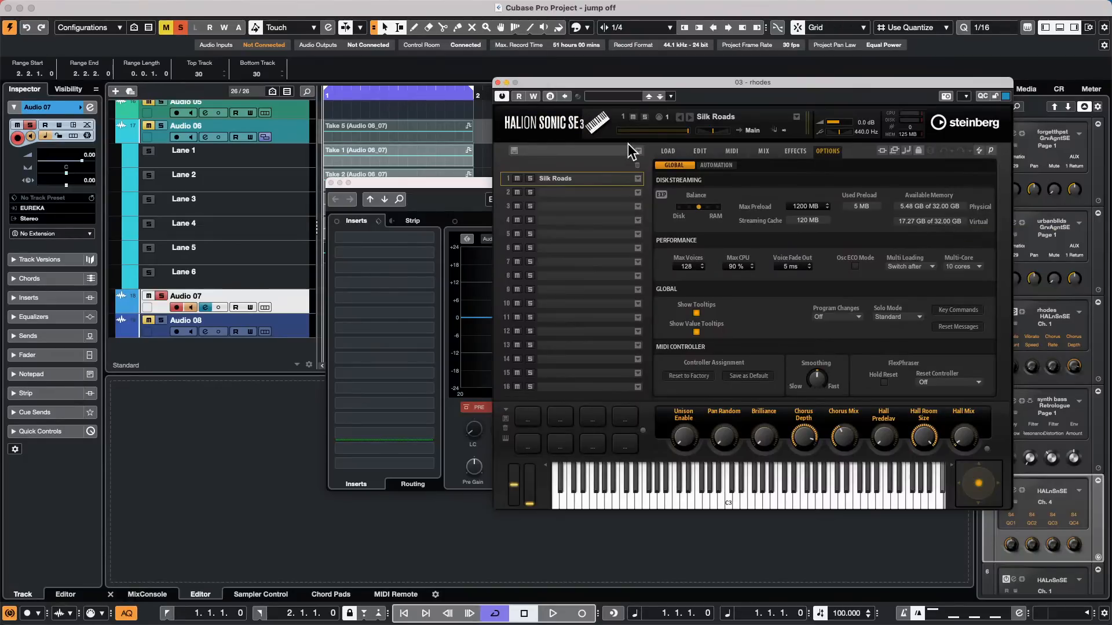
Close the rhodes instrument window and the Audio 07 channel settings.
{"action": "left_click", "coordinate": [498, 82]}
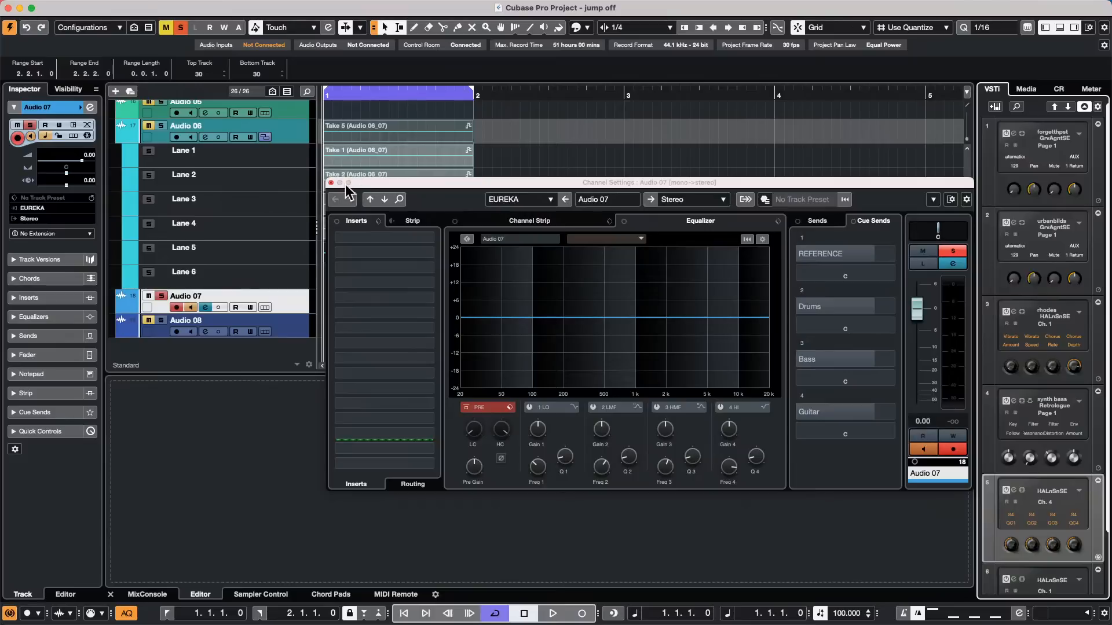
{"action": "left_click", "coordinate": [331, 183]}
{"action": "scroll", "coordinate": [382, 252], "scroll_direction": "up", "scroll_amount": 10}
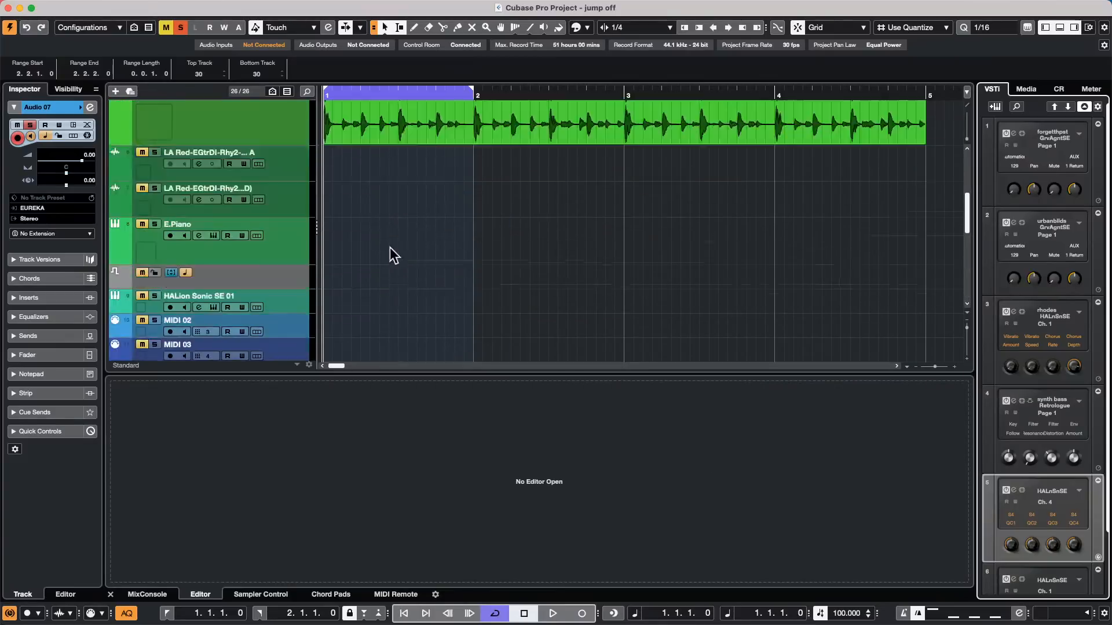
Select the Futurechill audio track, briefly show its inserts, and pan the track left to L94.
{"action": "left_click", "coordinate": [513, 295]}
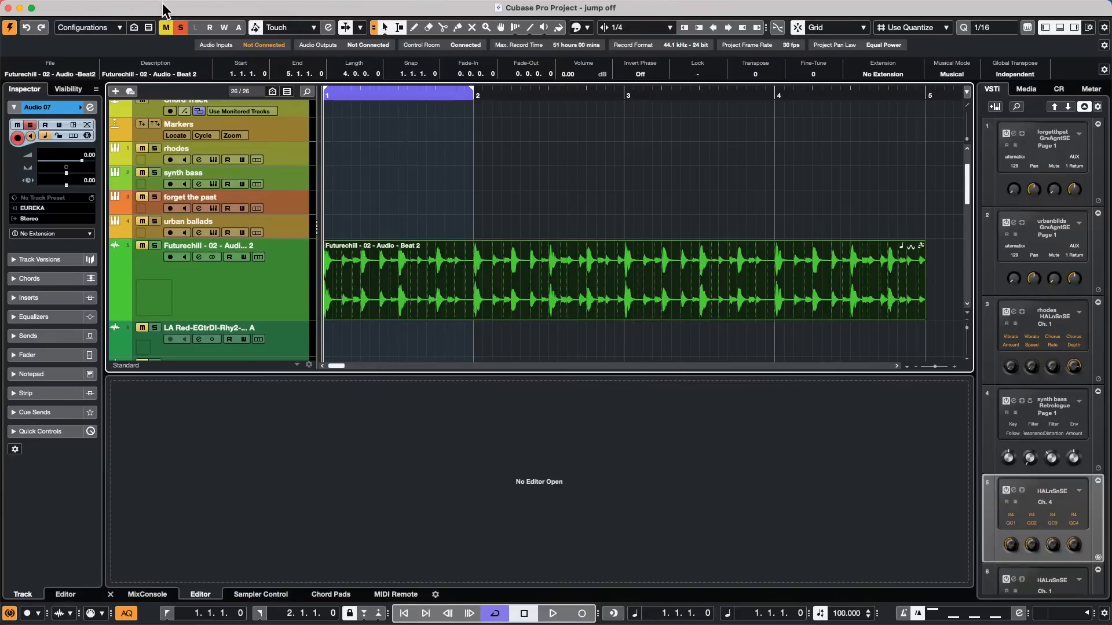
{"action": "left_click", "coordinate": [273, 284]}
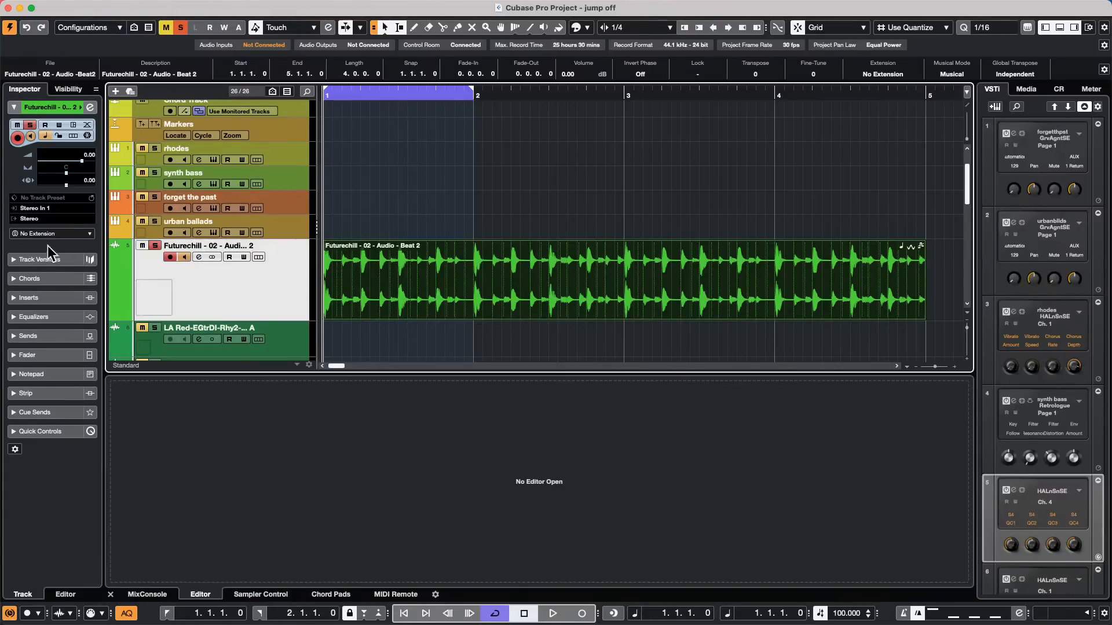
{"action": "left_click", "coordinate": [46, 298]}
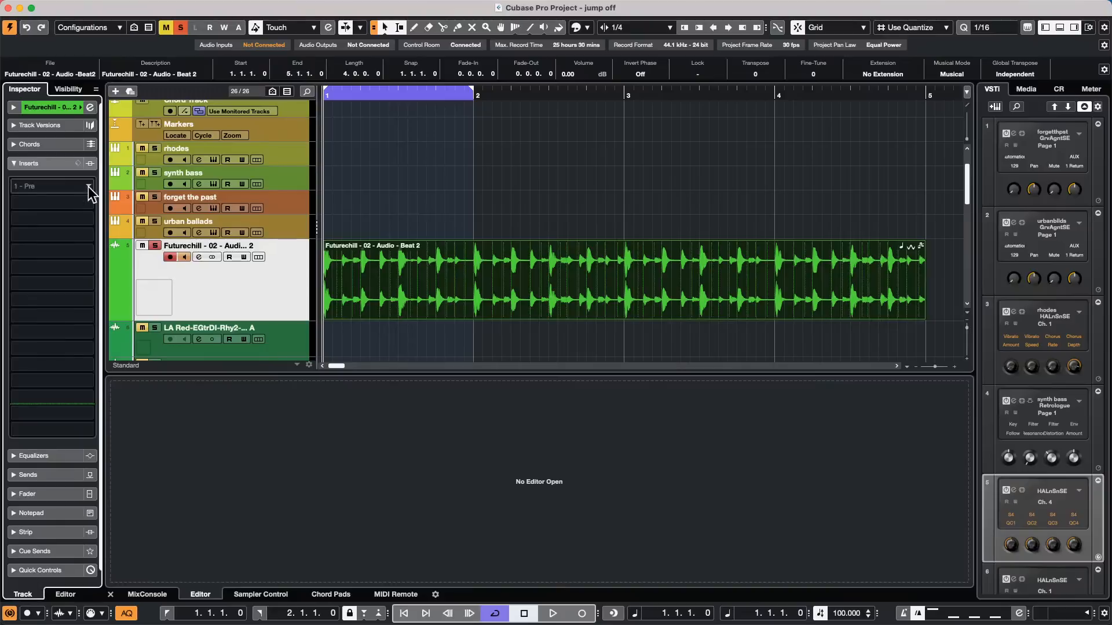
{"action": "left_click", "coordinate": [53, 104]}
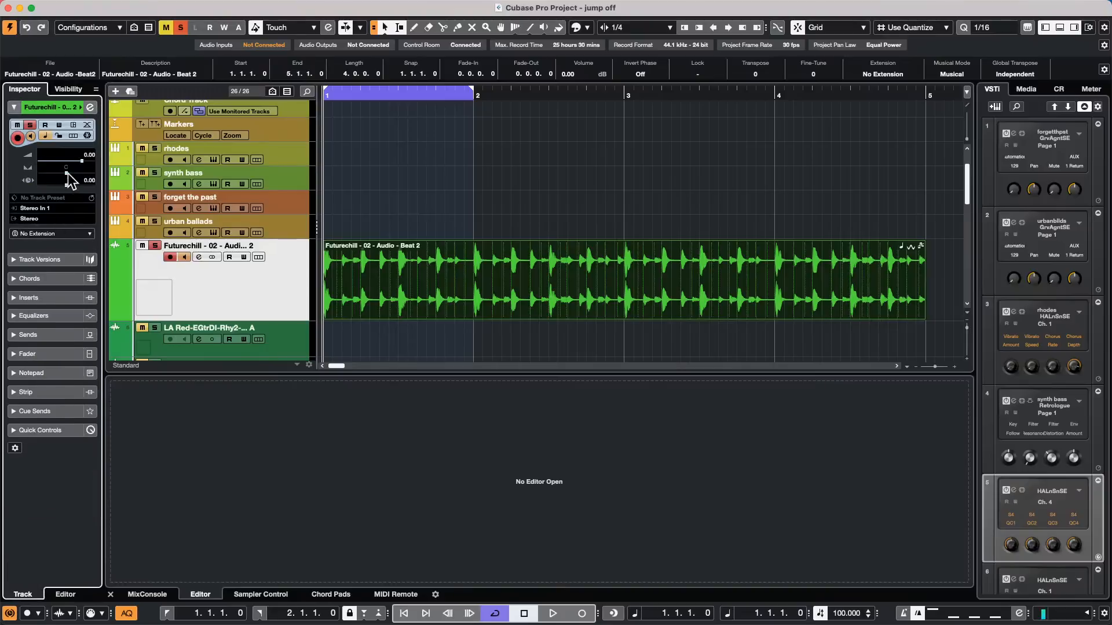
{"action": "left_click_drag", "start_coordinate": [64, 173], "coordinate": [37, 176]}
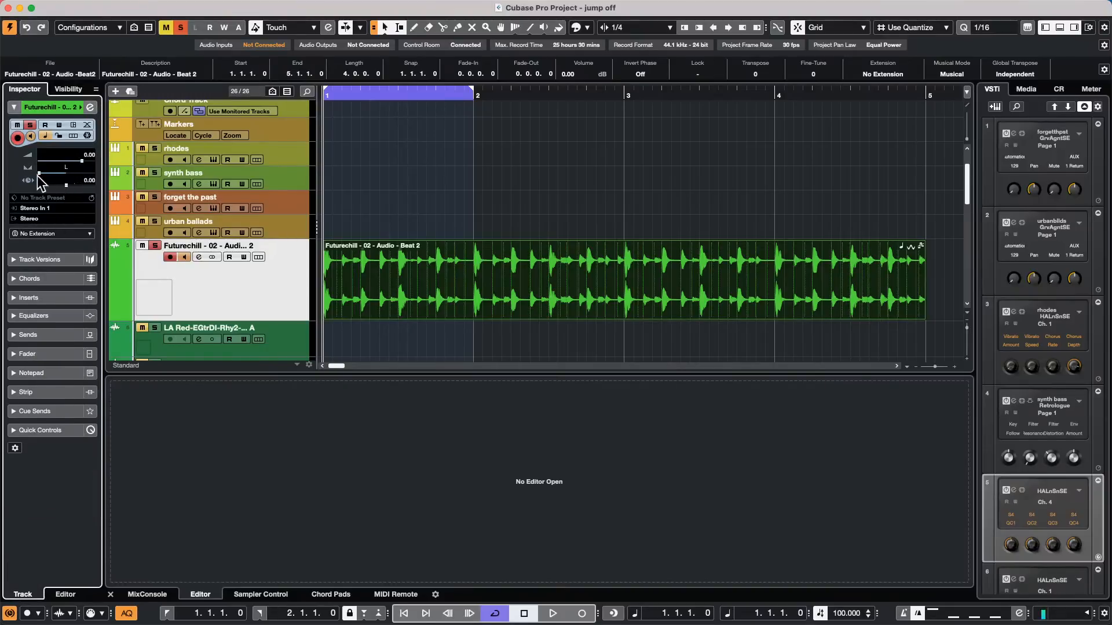
Show the Futurechill track's inserts again, switch to its channel fader and lower the volume to -13.7.
{"action": "left_click", "coordinate": [49, 298]}
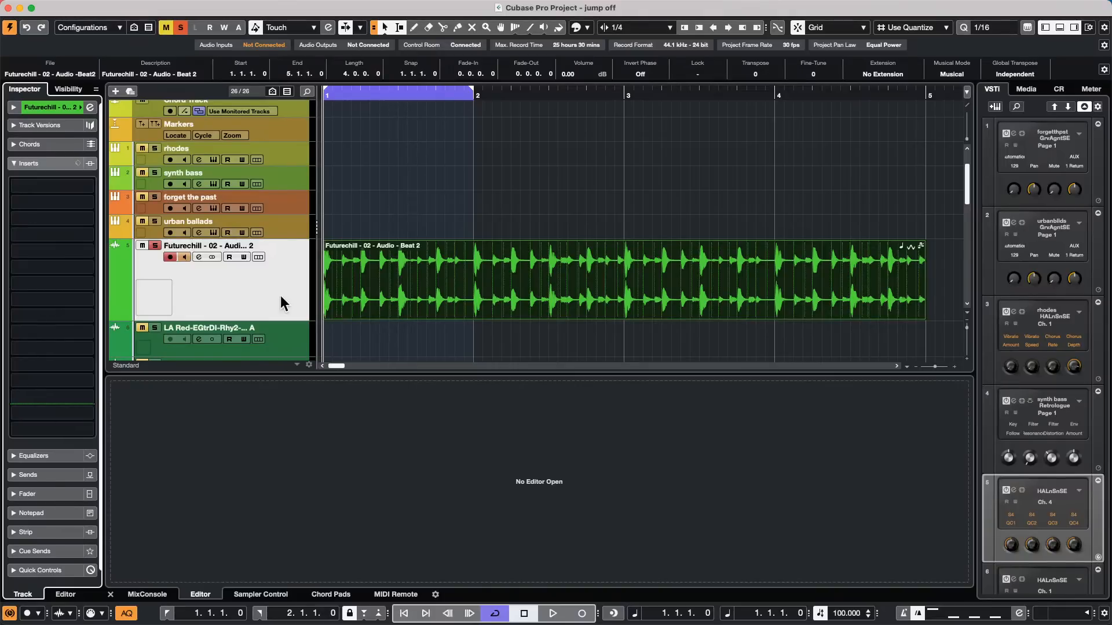
{"action": "left_click", "coordinate": [445, 278]}
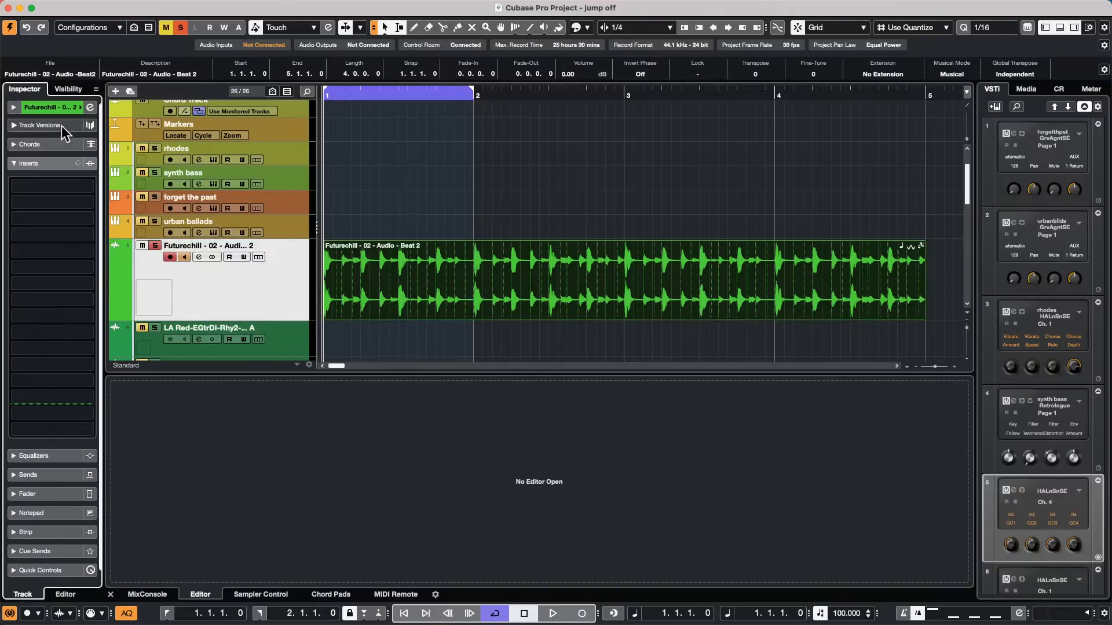
{"action": "left_click", "coordinate": [58, 495]}
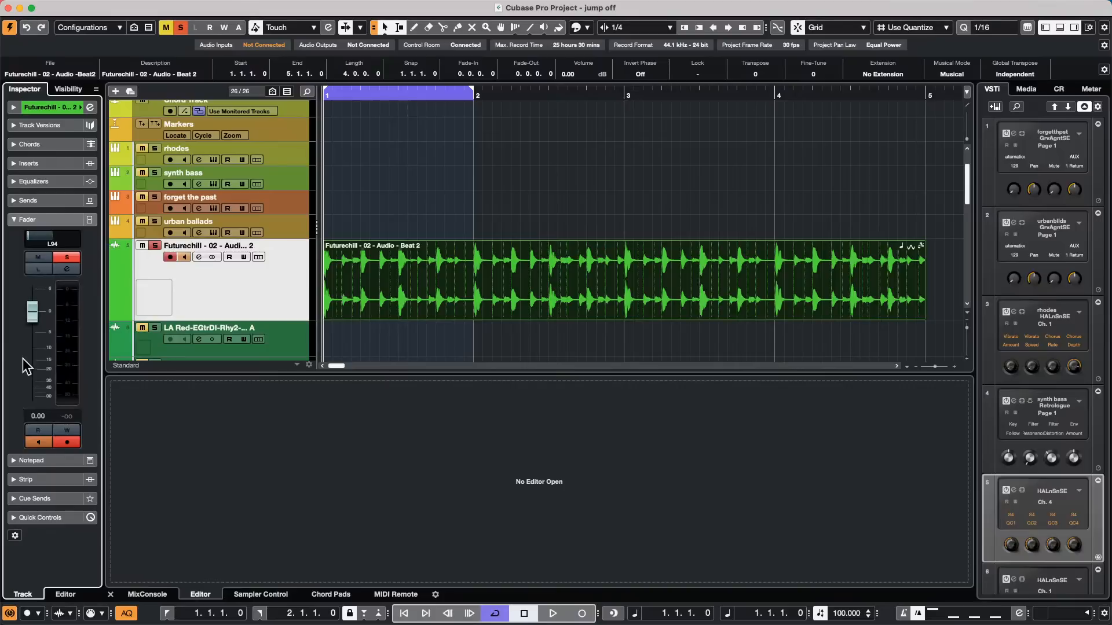
{"action": "left_click_drag", "start_coordinate": [39, 323], "coordinate": [38, 367]}
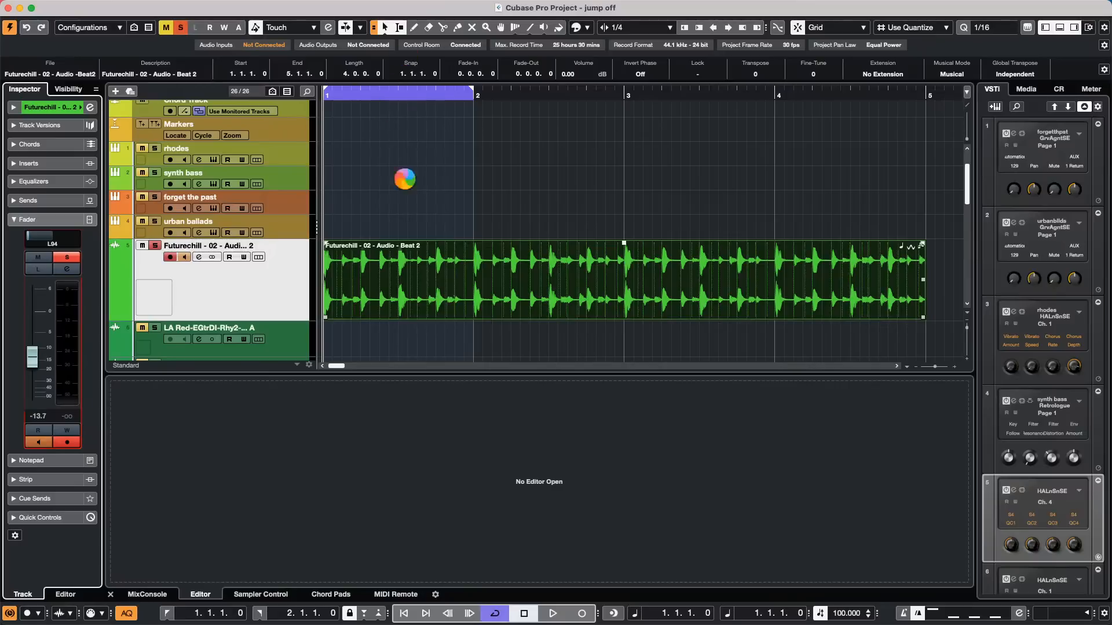
Open the E.Piano part in the key editor and bring up the pop-up toolbox in both the editor and the project area.
{"action": "left_click", "coordinate": [529, 558]}
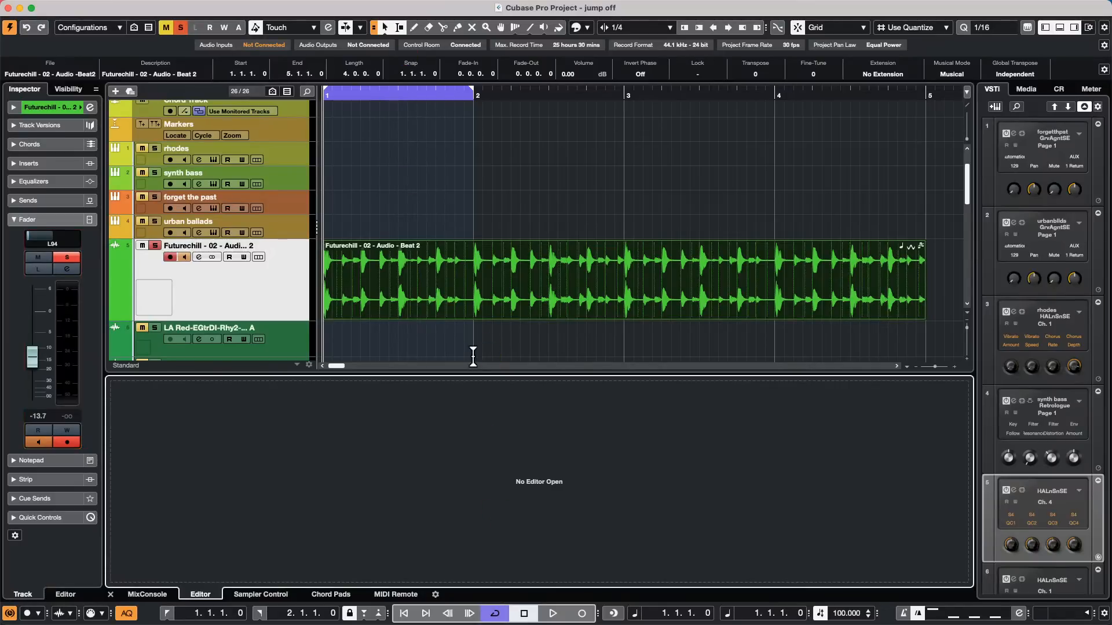
{"action": "left_click_drag", "start_coordinate": [480, 97], "coordinate": [464, 31]}
{"action": "scroll", "coordinate": [504, 244], "scroll_direction": "down", "scroll_amount": 5}
{"action": "scroll", "coordinate": [502, 249], "scroll_direction": "down", "scroll_amount": 1}
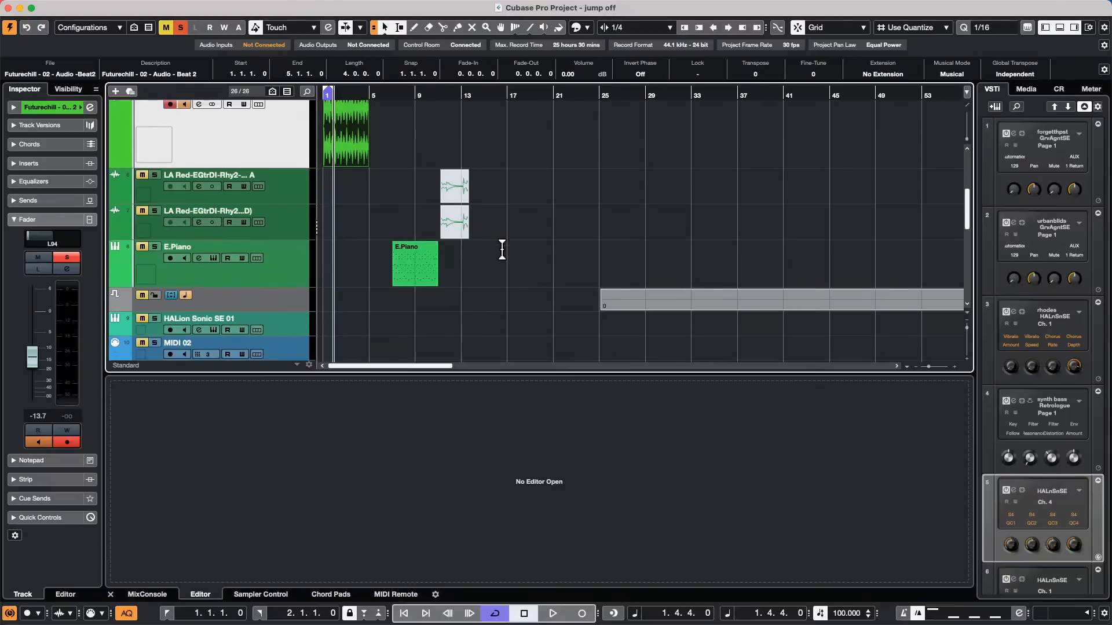
{"action": "double_click", "coordinate": [429, 266]}
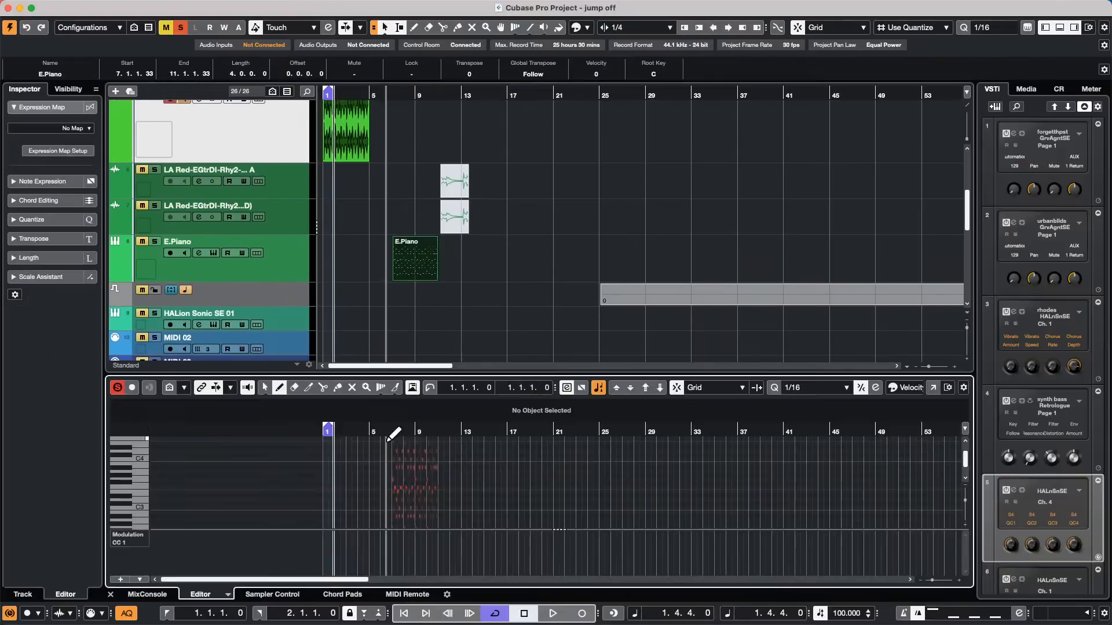
{"action": "right_click", "coordinate": [411, 470]}
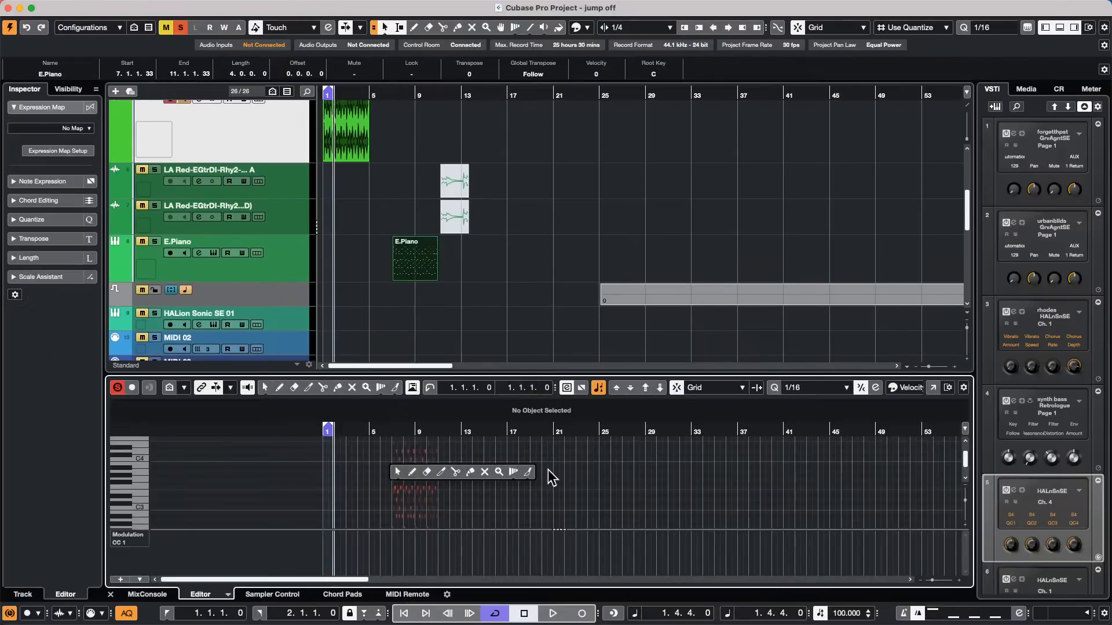
{"action": "left_click", "coordinate": [601, 472]}
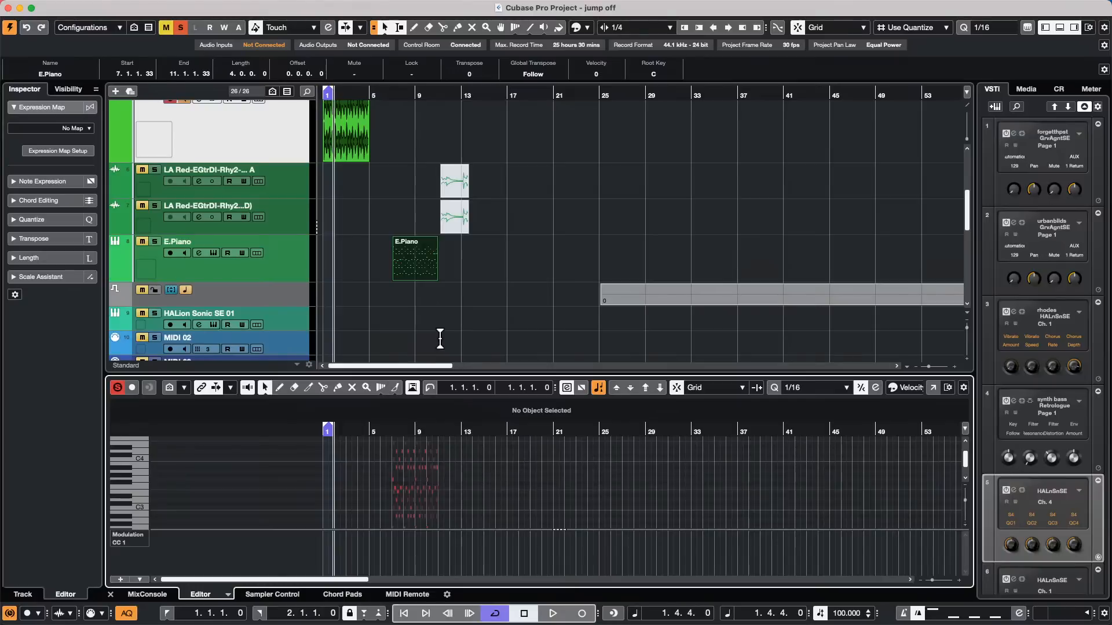
{"action": "right_click", "coordinate": [440, 317]}
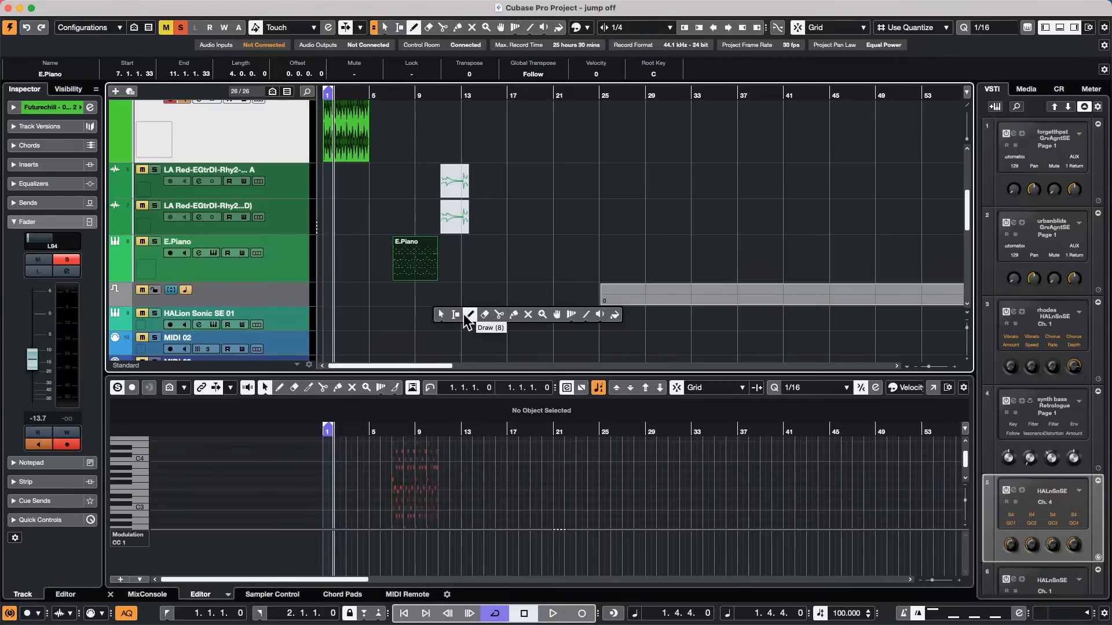
{"action": "left_click", "coordinate": [513, 282]}
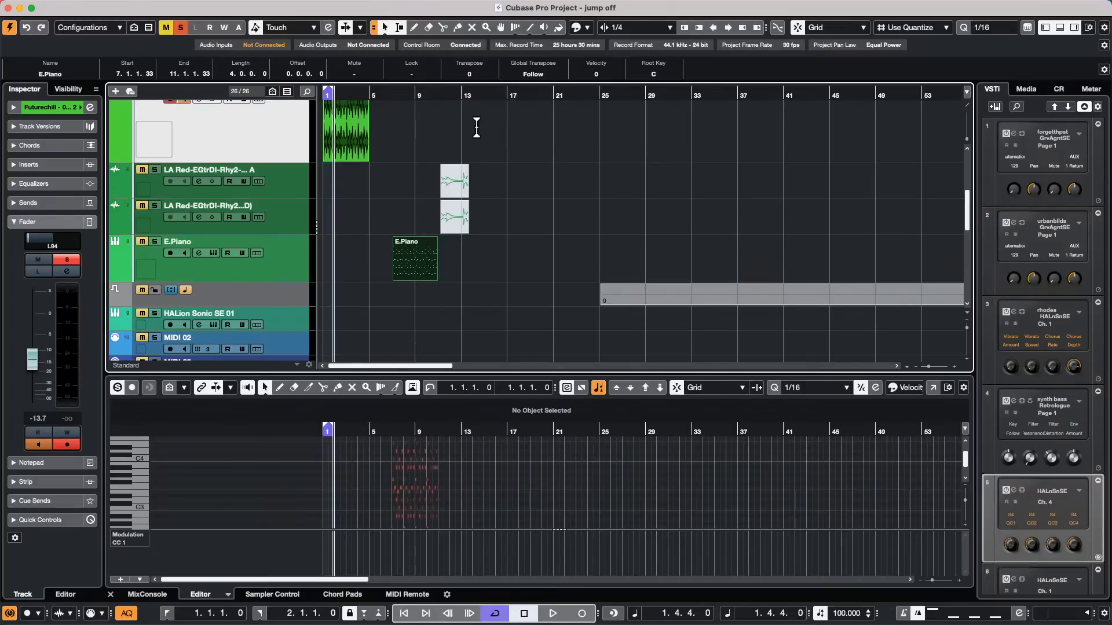
Return the playback position to bar 1, magnify the opening bars and select the Futurechill audio event.
{"action": "left_click", "coordinate": [358, 96]}
{"action": "left_click", "coordinate": [377, 239]}
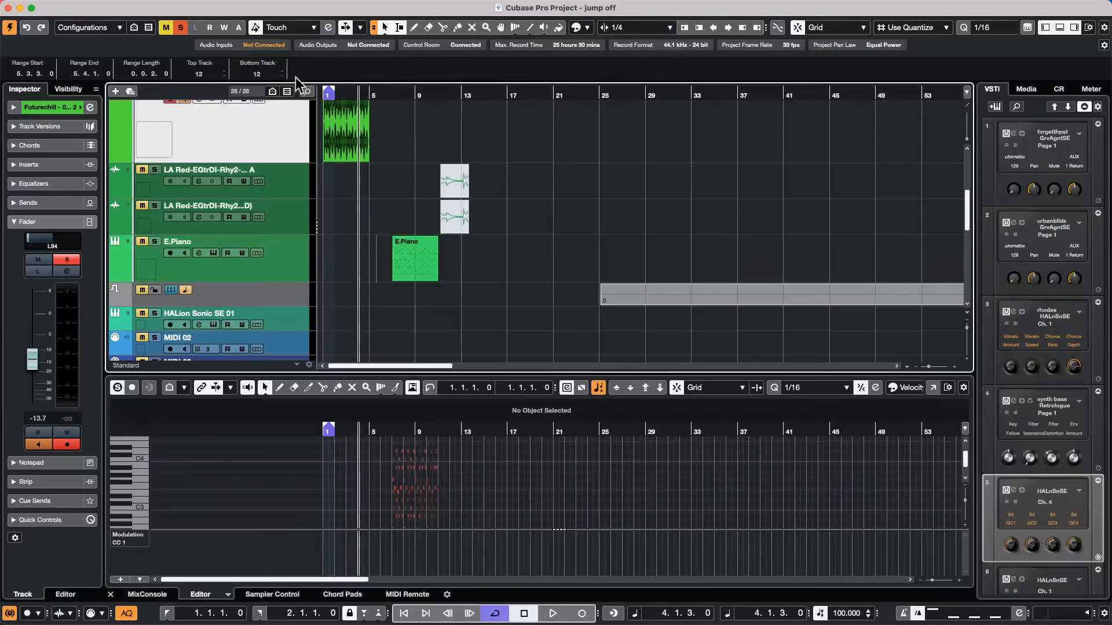
{"action": "left_click", "coordinate": [330, 93]}
{"action": "left_click_drag", "start_coordinate": [218, 99], "coordinate": [226, 117]}
{"action": "scroll", "coordinate": [356, 210], "scroll_direction": "up", "scroll_amount": 2}
{"action": "left_click_drag", "start_coordinate": [336, 92], "coordinate": [288, 129]}
{"action": "left_click_drag", "start_coordinate": [336, 155], "coordinate": [394, 168]}
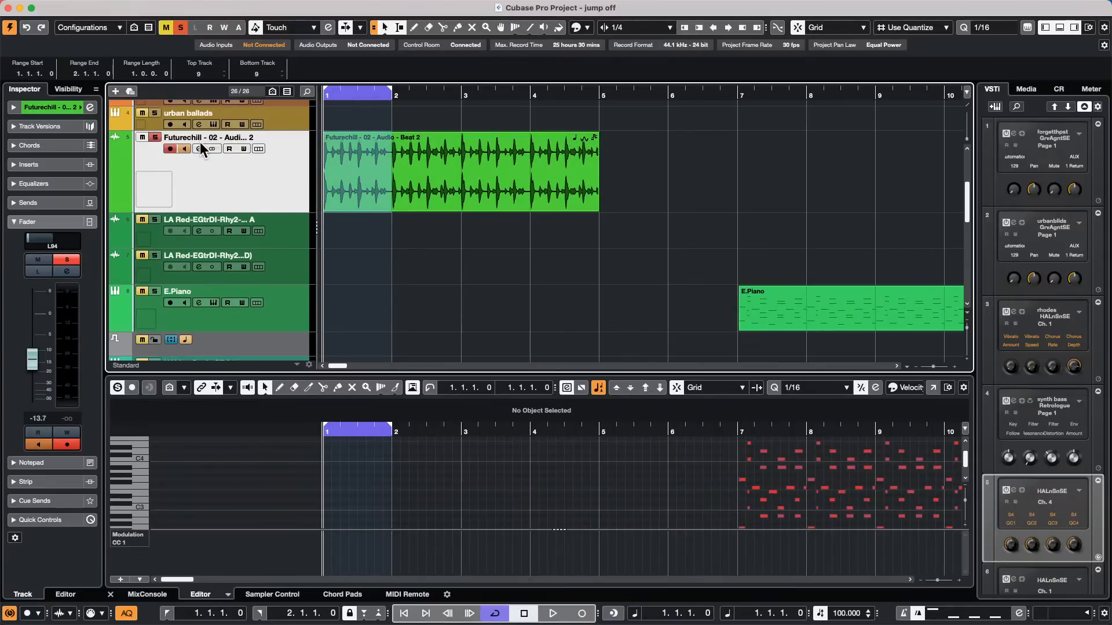
{"action": "key", "text": "shift+BackSpace"}
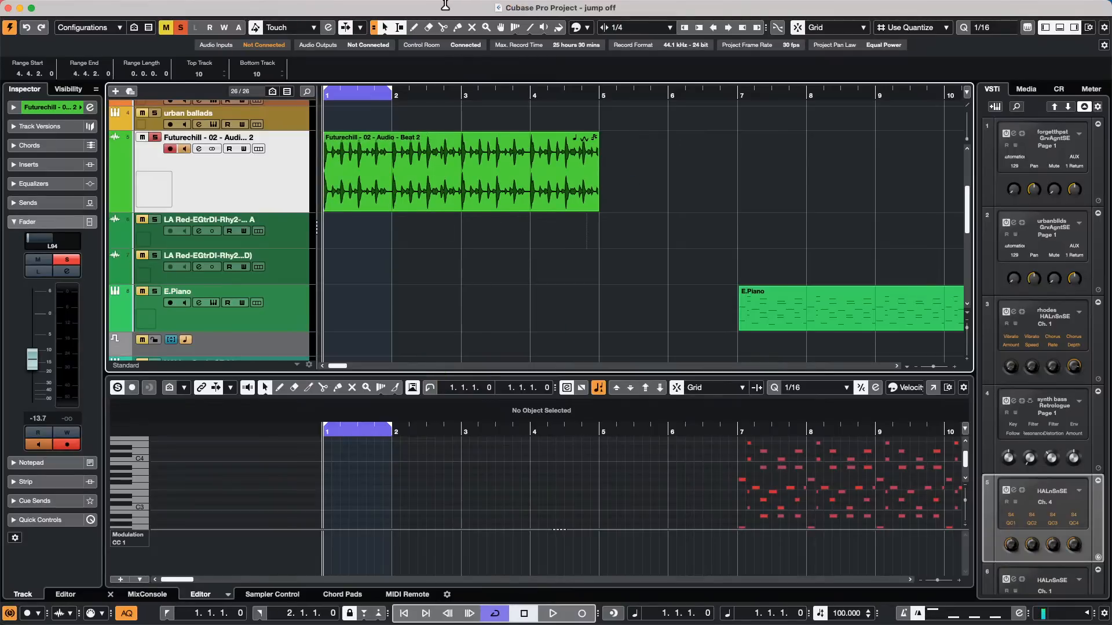
{"action": "left_click", "coordinate": [432, 193]}
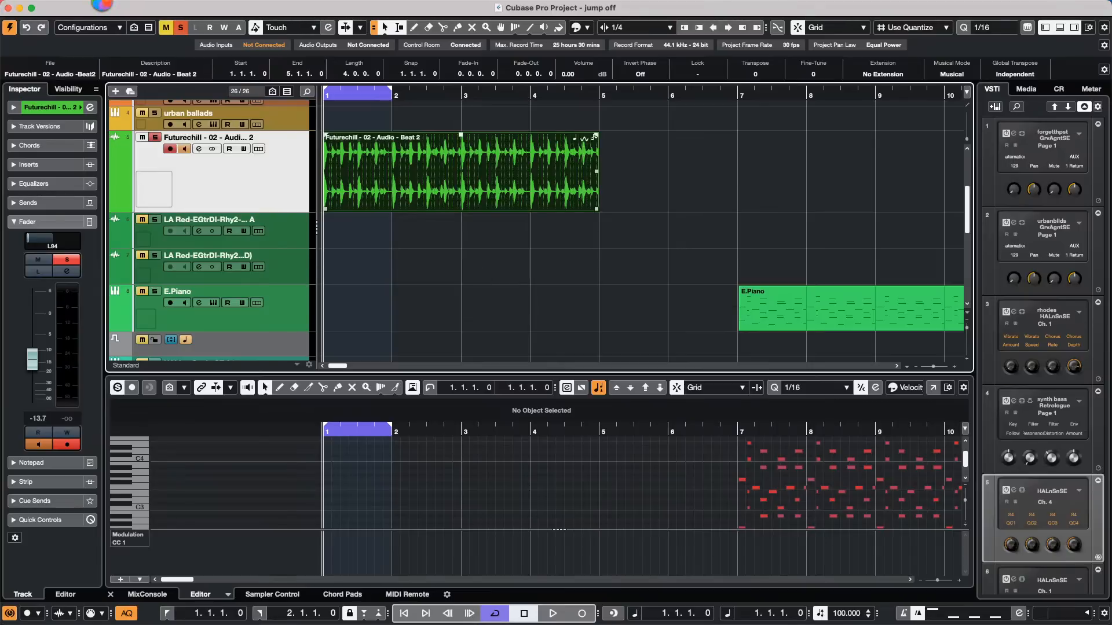
Create a new empty project in the July 19 2022 folder.
{"action": "left_click", "coordinate": [80, 7]}
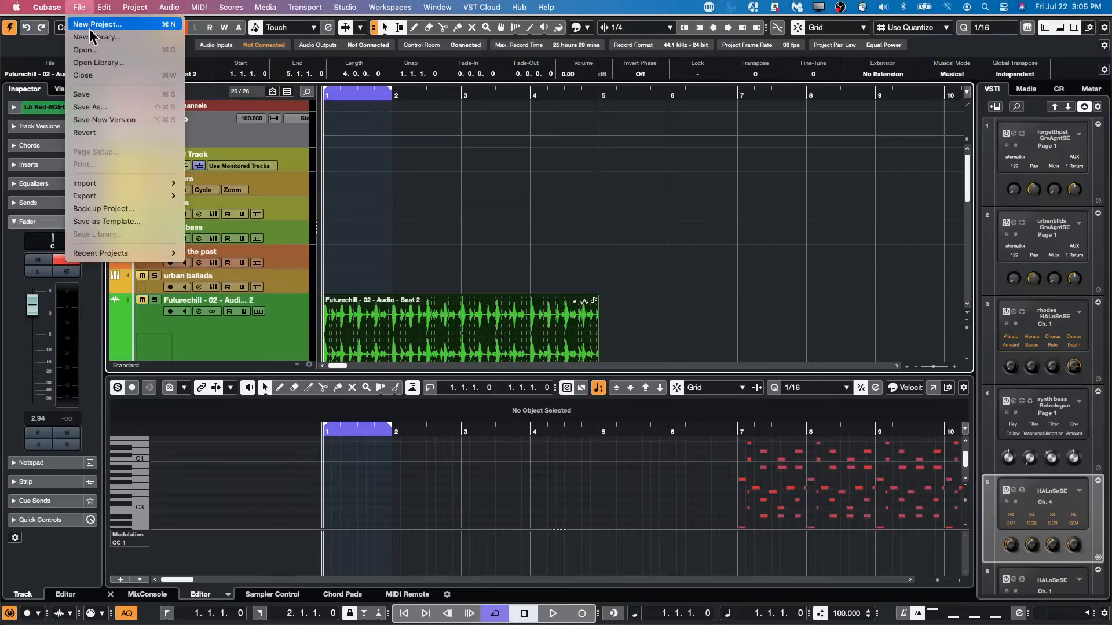
{"action": "left_click", "coordinate": [963, 249]}
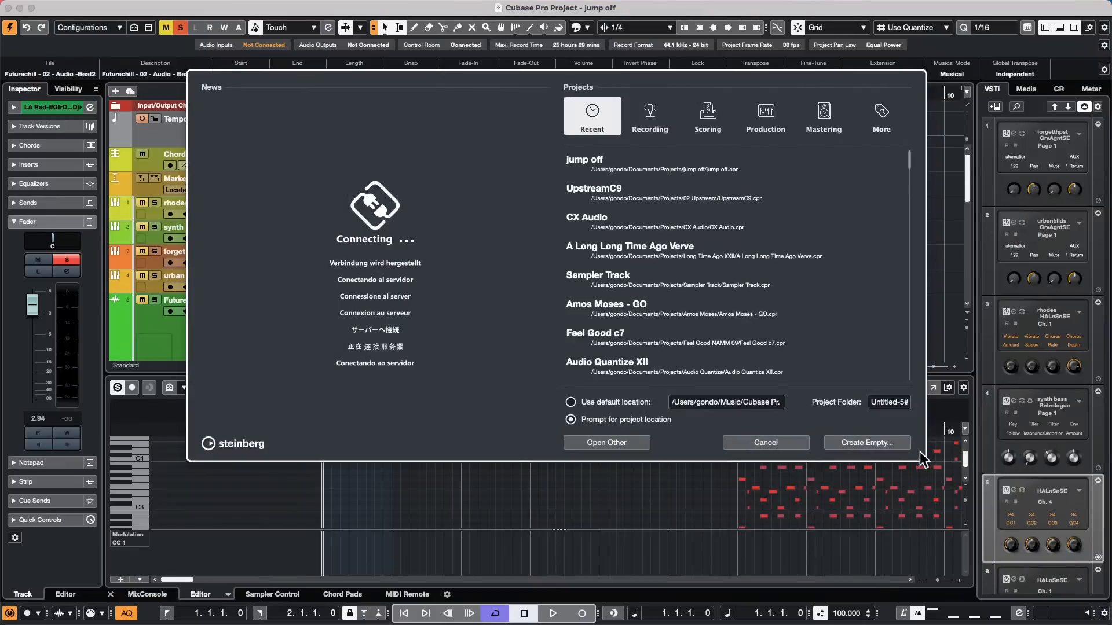
{"action": "left_click", "coordinate": [881, 442]}
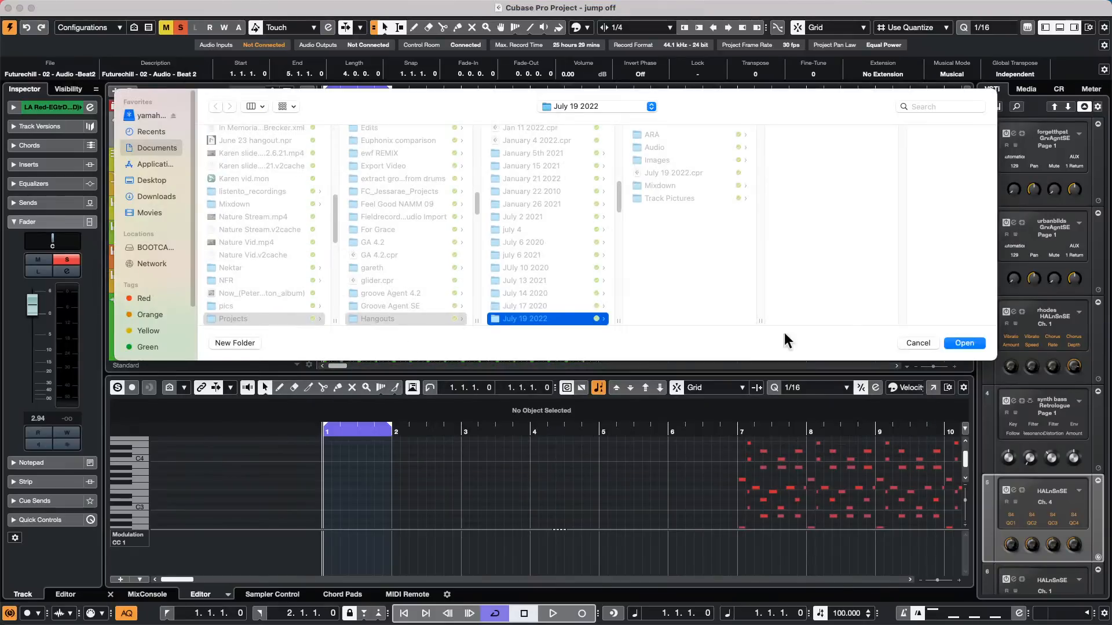
{"action": "left_click", "coordinate": [973, 343]}
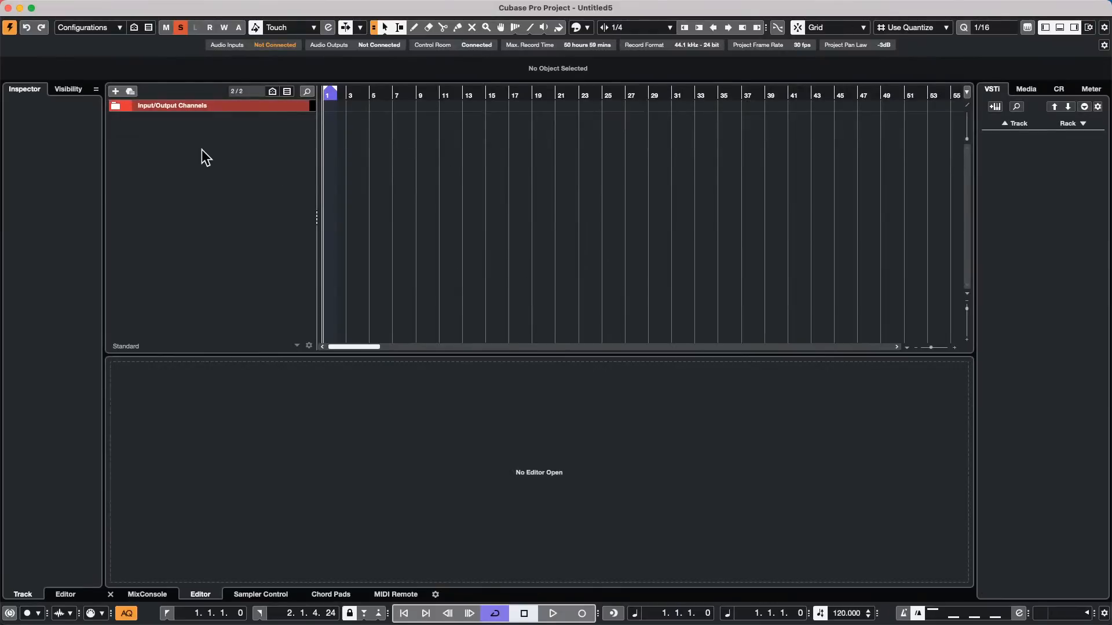
Add a marker track to the empty project.
{"action": "right_click", "coordinate": [203, 152]}
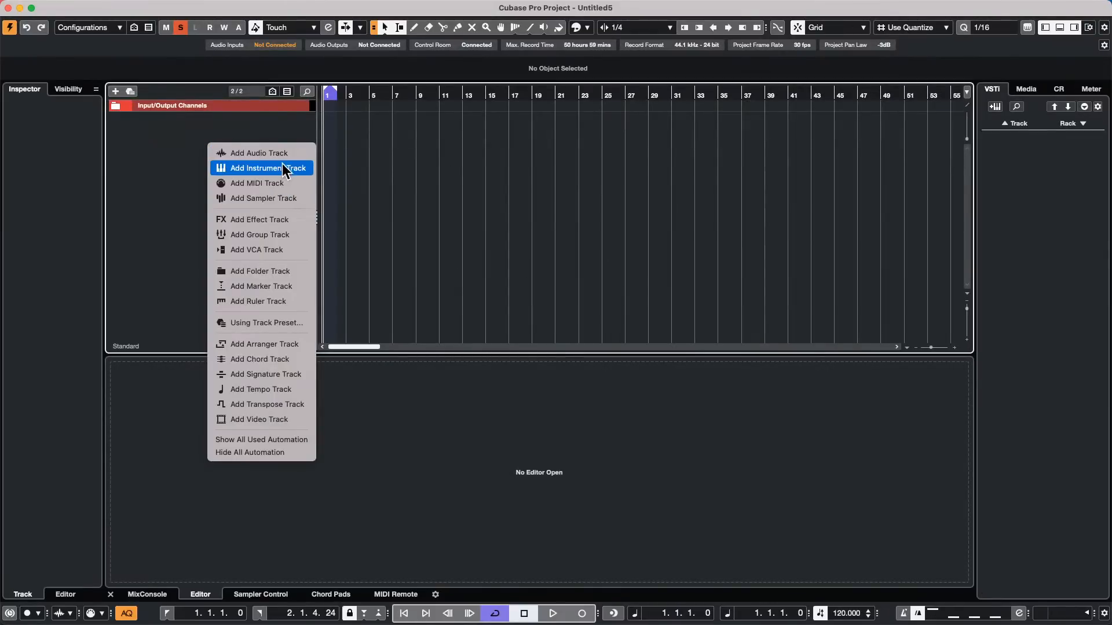
{"action": "left_click", "coordinate": [279, 286]}
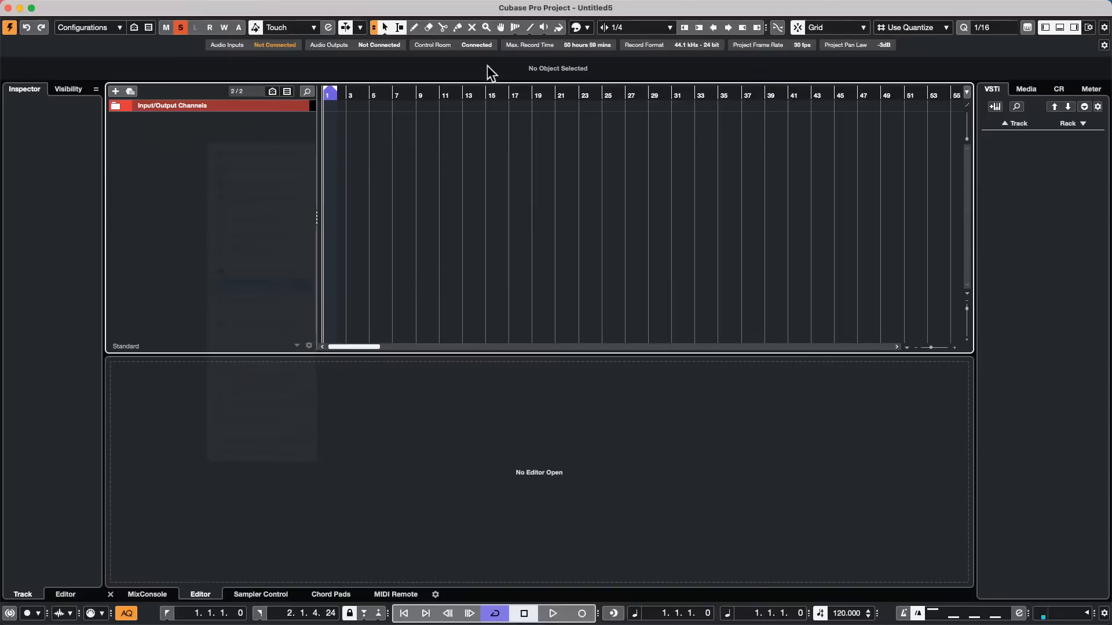
{"action": "key", "text": "Escape"}
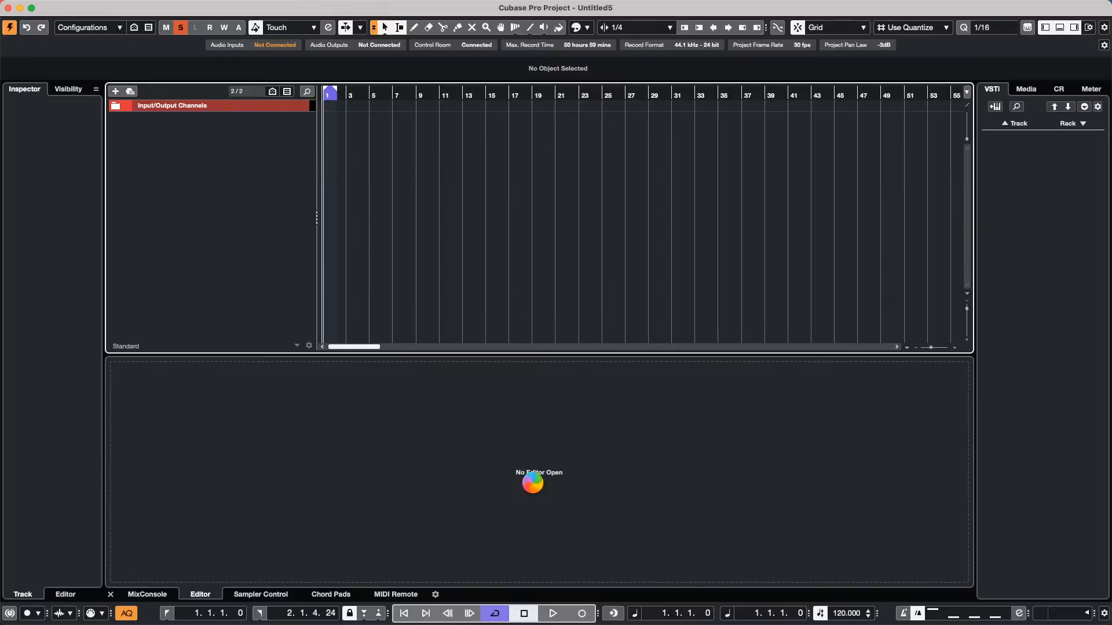
{"action": "right_click", "coordinate": [268, 128]}
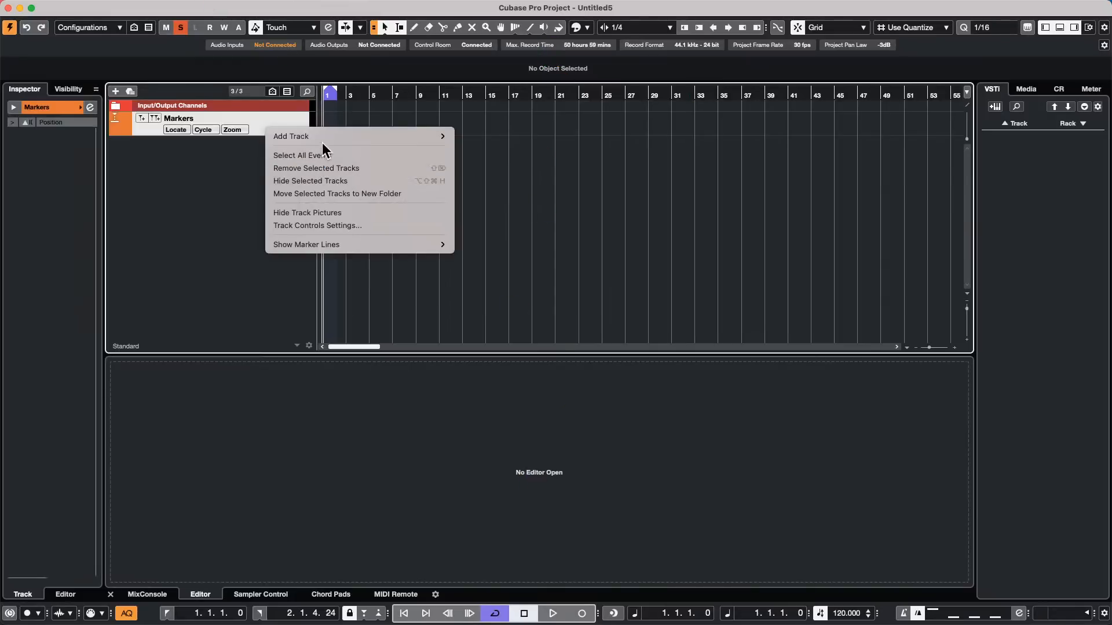
{"action": "mouse_move", "coordinate": [333, 139]}
{"action": "left_click", "coordinate": [508, 133]}
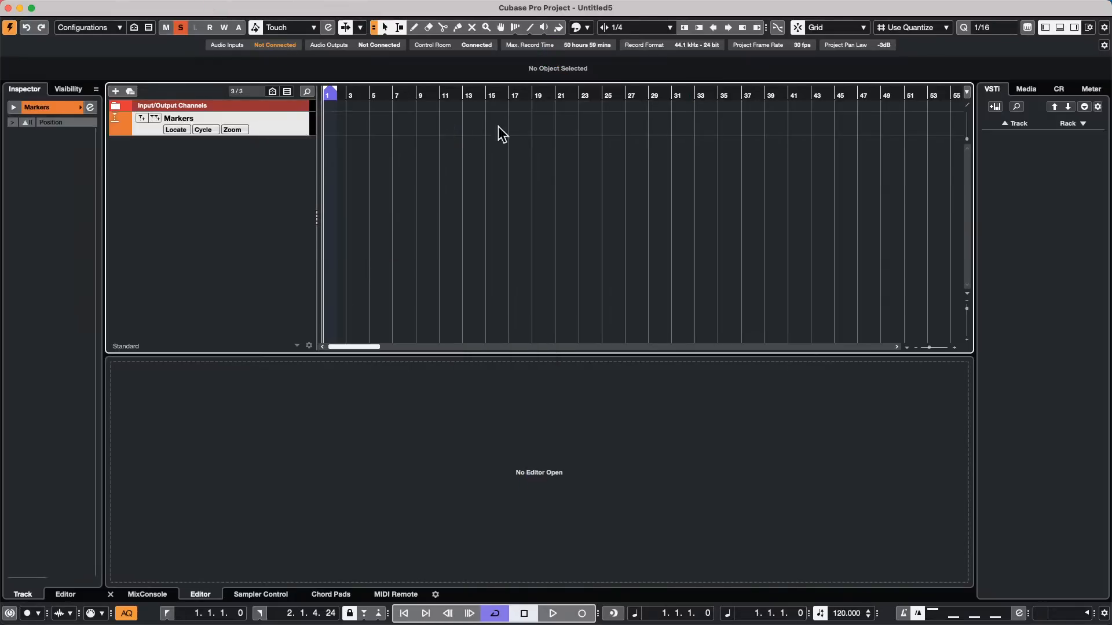
Draw ten markers along the marker track, from bar 10 to about bar 41.
{"action": "right_click", "coordinate": [423, 136]}
{"action": "left_click", "coordinate": [452, 134]}
{"action": "left_click", "coordinate": [429, 124]}
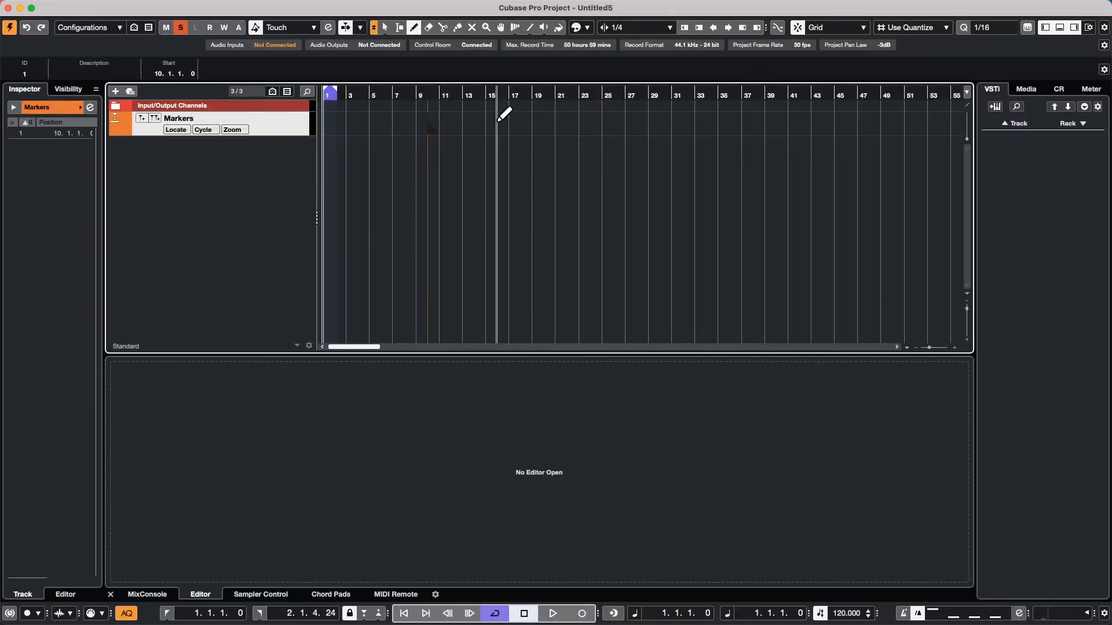
{"action": "left_click", "coordinate": [498, 125]}
{"action": "left_click", "coordinate": [538, 124]}
{"action": "left_click", "coordinate": [571, 124]}
{"action": "left_click", "coordinate": [595, 123]}
{"action": "left_click", "coordinate": [622, 123]}
{"action": "left_click", "coordinate": [712, 123]}
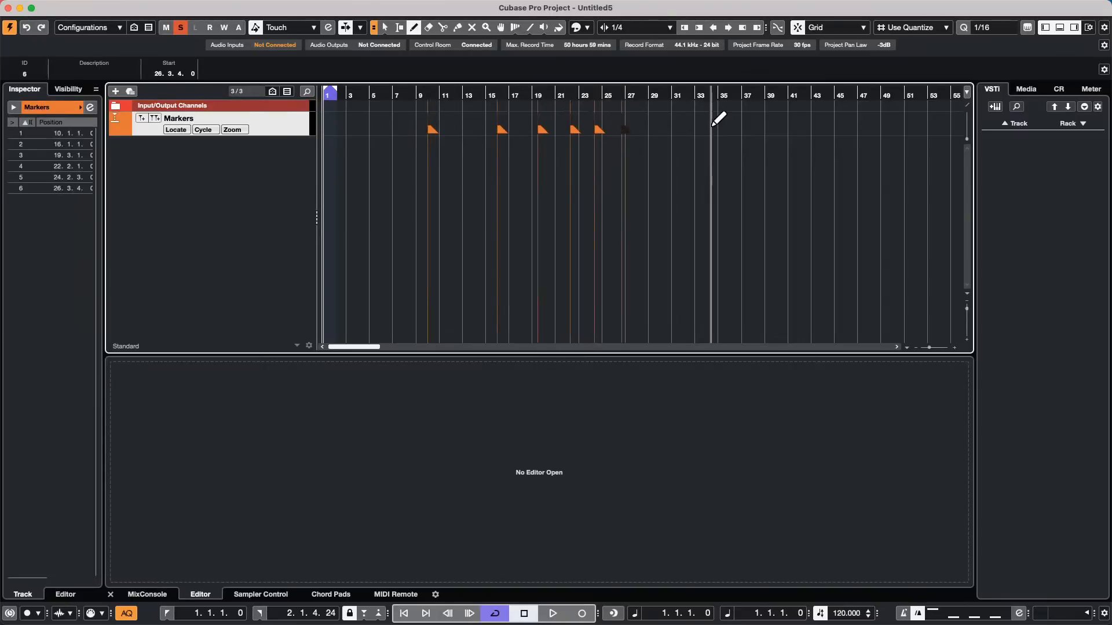
{"action": "left_click", "coordinate": [736, 124]}
{"action": "left_click", "coordinate": [762, 123]}
{"action": "left_click", "coordinate": [799, 123]}
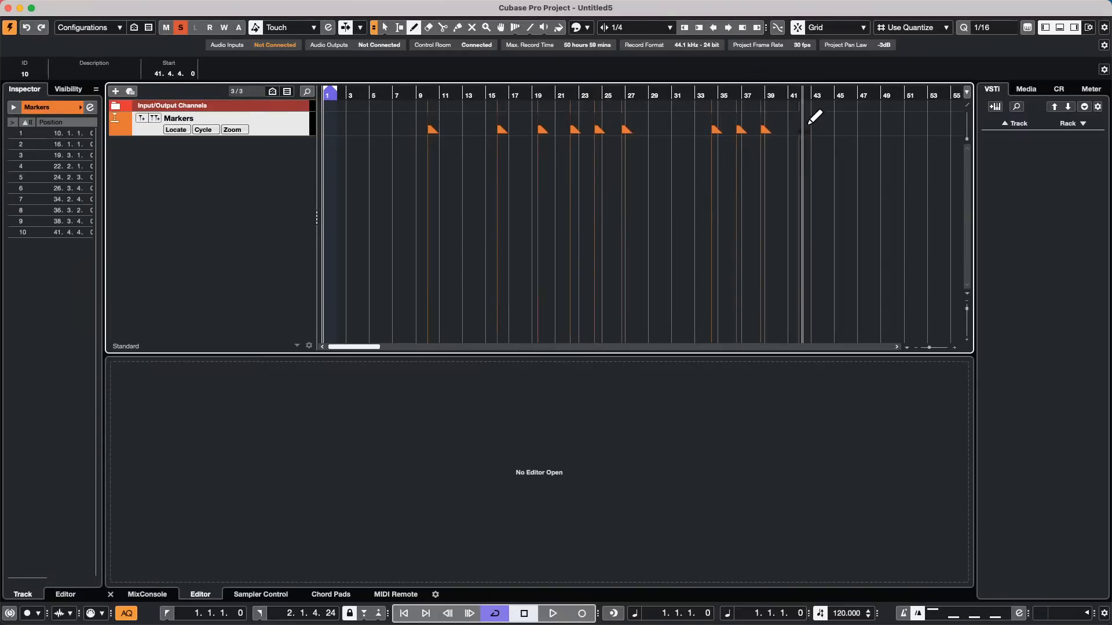
Add three more markers out of order near bars 5, 45 and 2, and open the marker list window.
{"action": "left_click", "coordinate": [375, 124]}
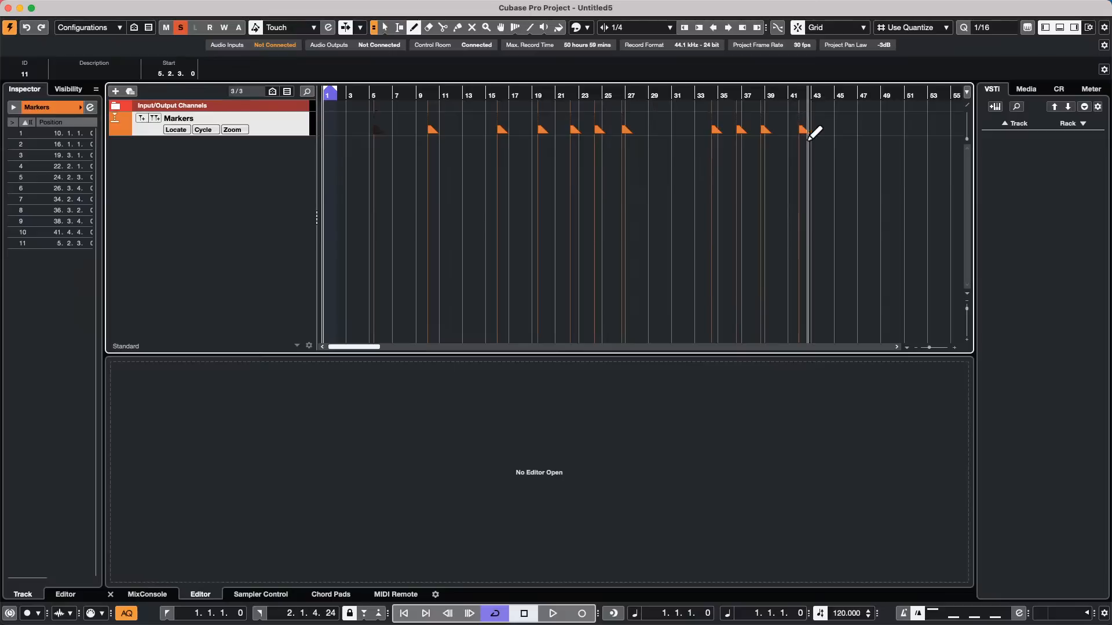
{"action": "left_click", "coordinate": [836, 125]}
{"action": "left_click", "coordinate": [341, 124]}
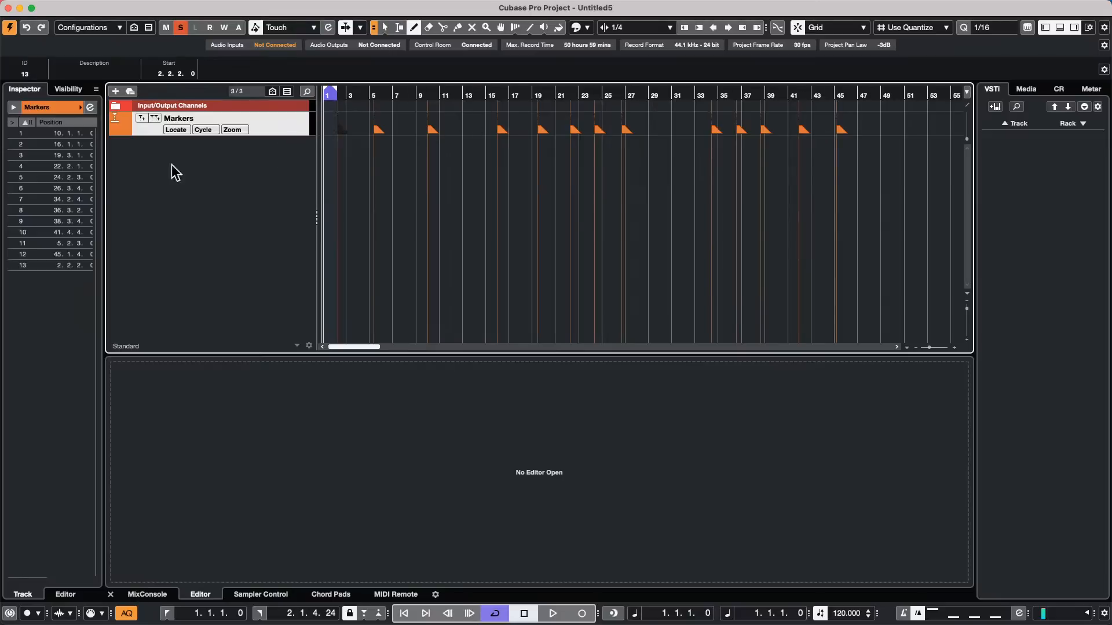
{"action": "left_click", "coordinate": [90, 107]}
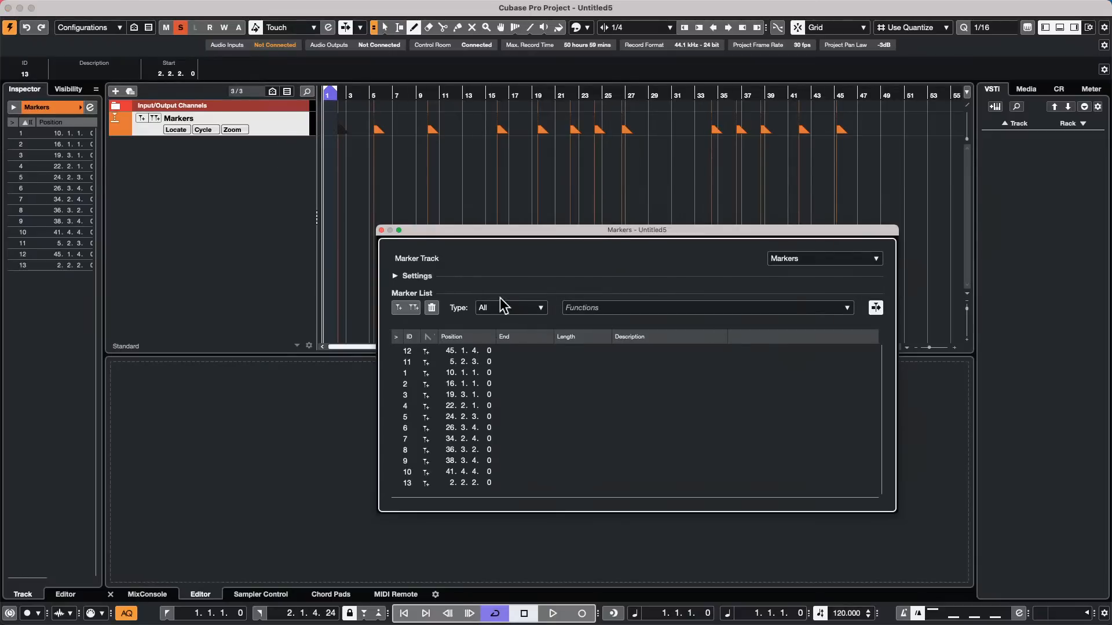
Enable Sync Selection, Cycle Follows When Locating to Markers and Show Marker IDs on Marker Track, and close the marker window.
{"action": "left_click", "coordinate": [397, 276]}
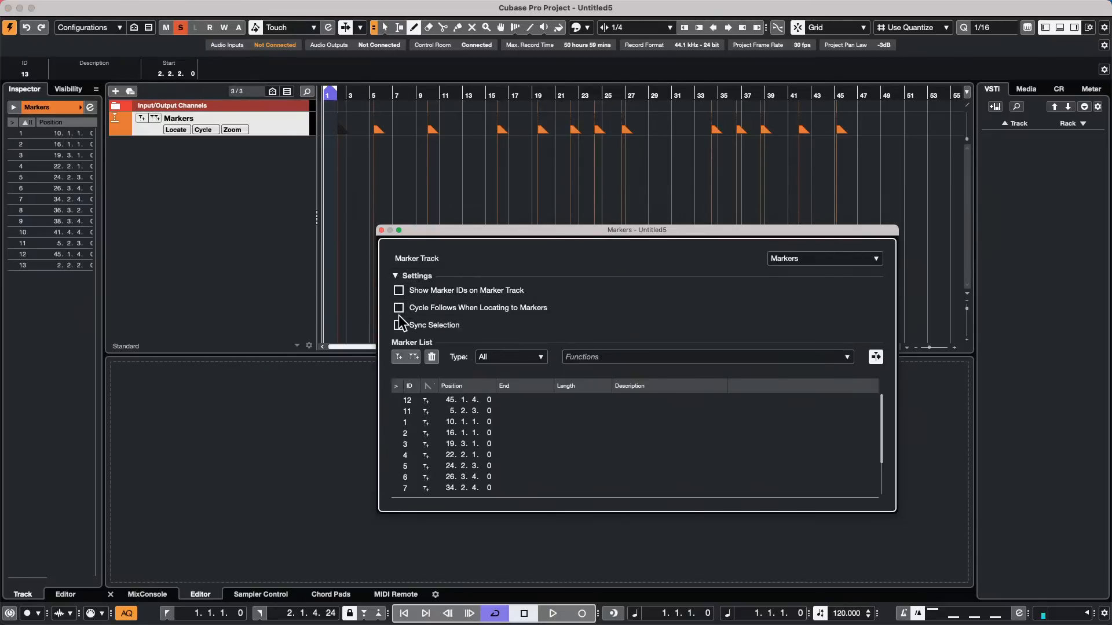
{"action": "left_click", "coordinate": [399, 325]}
{"action": "left_click", "coordinate": [399, 307]}
{"action": "left_click", "coordinate": [398, 290]}
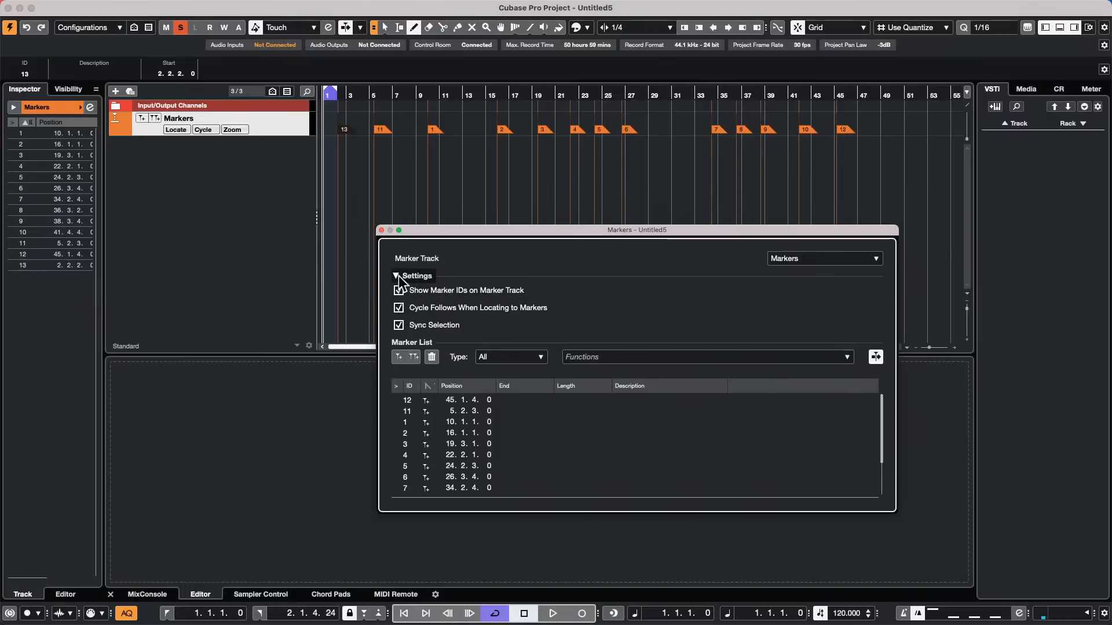
{"action": "left_click", "coordinate": [381, 230]}
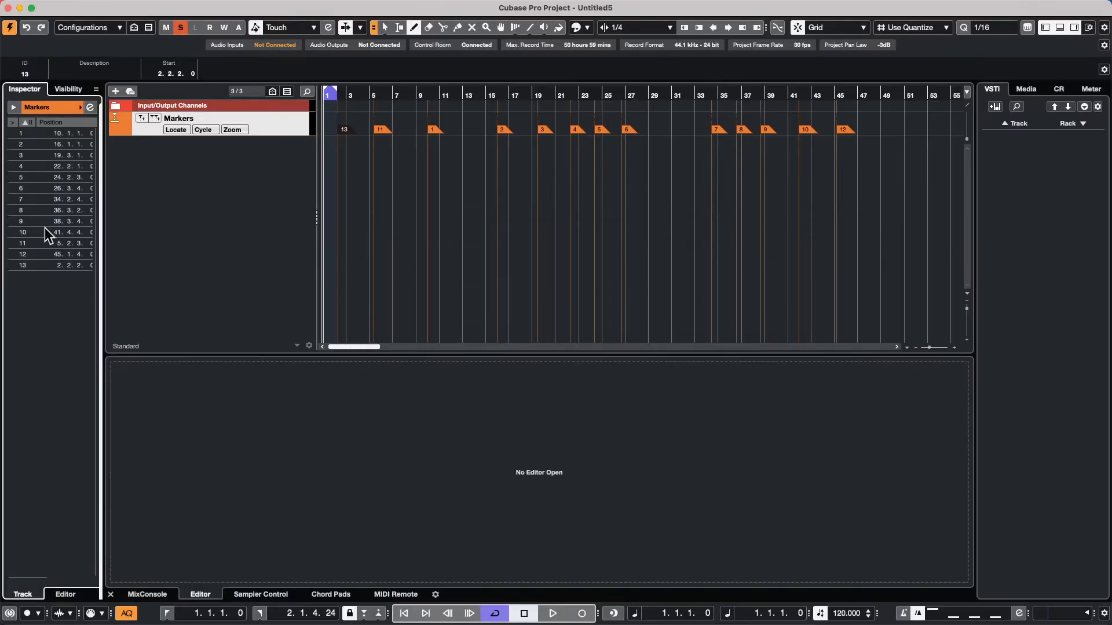
Locate the cursor to markers 9 and 6 from the inspector's marker list, and review the Sync Selection setting in the marker window.
{"action": "left_click", "coordinate": [16, 222]}
{"action": "left_click", "coordinate": [16, 189]}
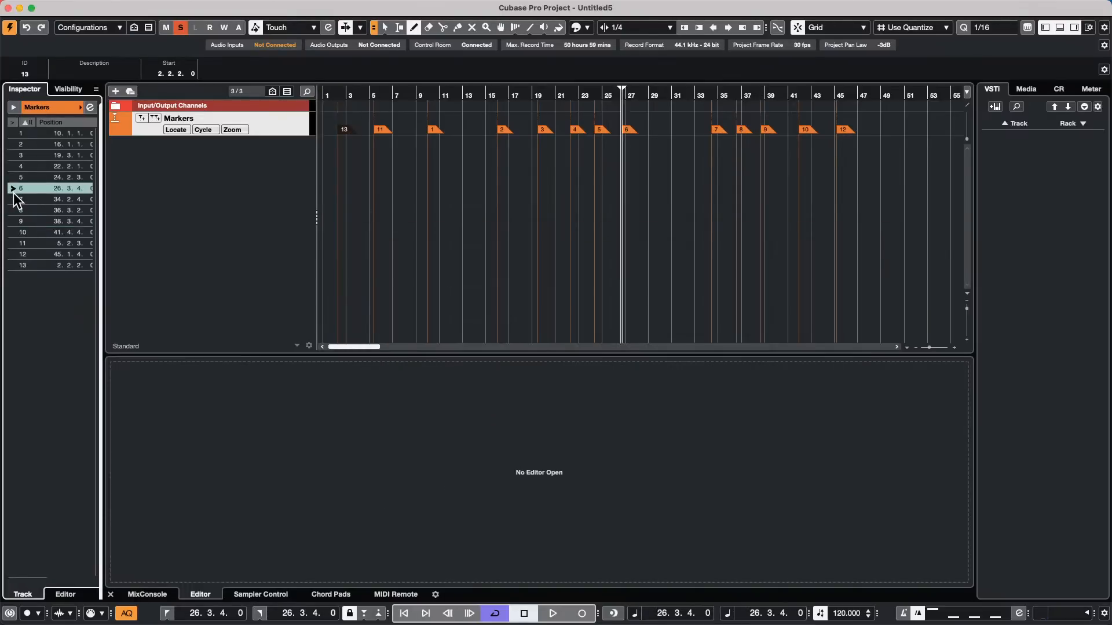
{"action": "left_click", "coordinate": [90, 108]}
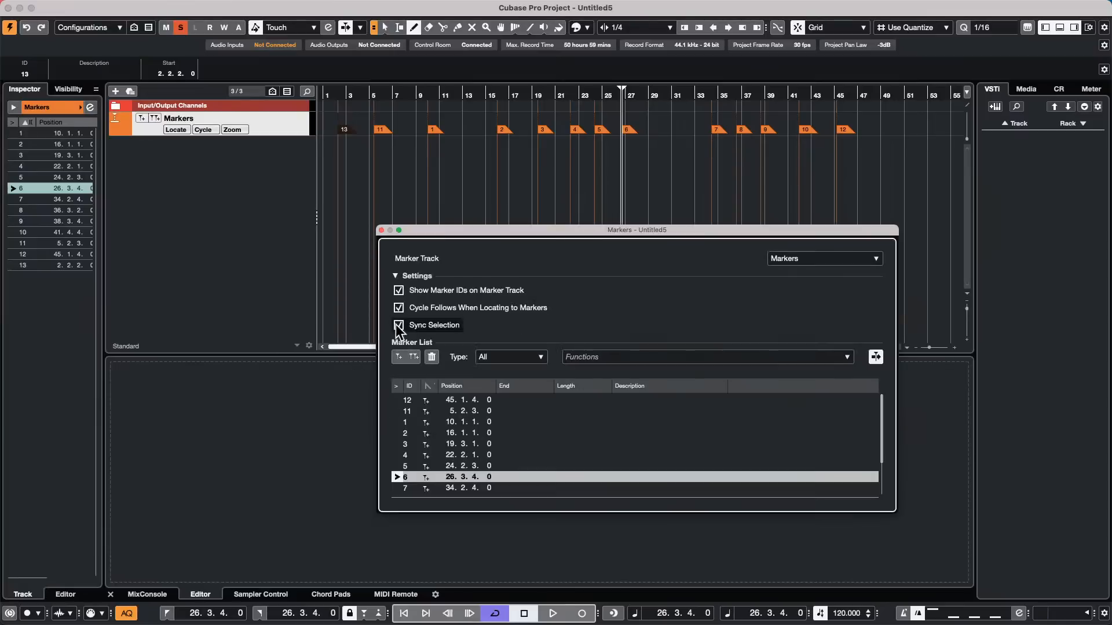
{"action": "left_click", "coordinate": [395, 276]}
{"action": "left_click", "coordinate": [394, 277]}
{"action": "left_click", "coordinate": [398, 325]}
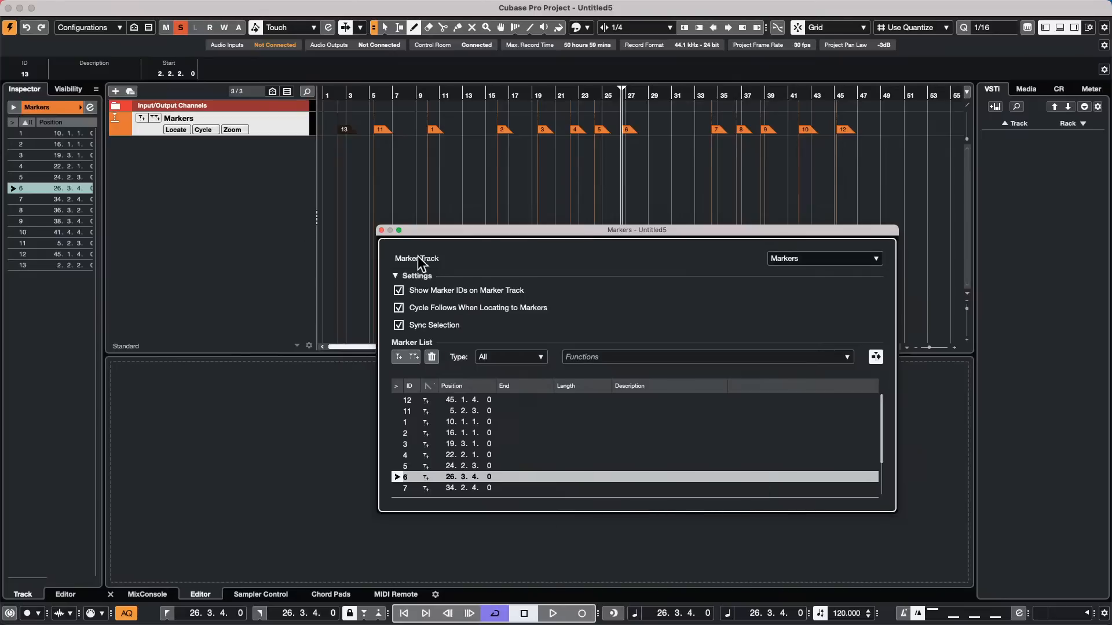
{"action": "left_click", "coordinate": [381, 229]}
Locate the cursor to markers 3, 6 and 9 in turn from the inspector's marker list.
{"action": "left_click", "coordinate": [18, 157]}
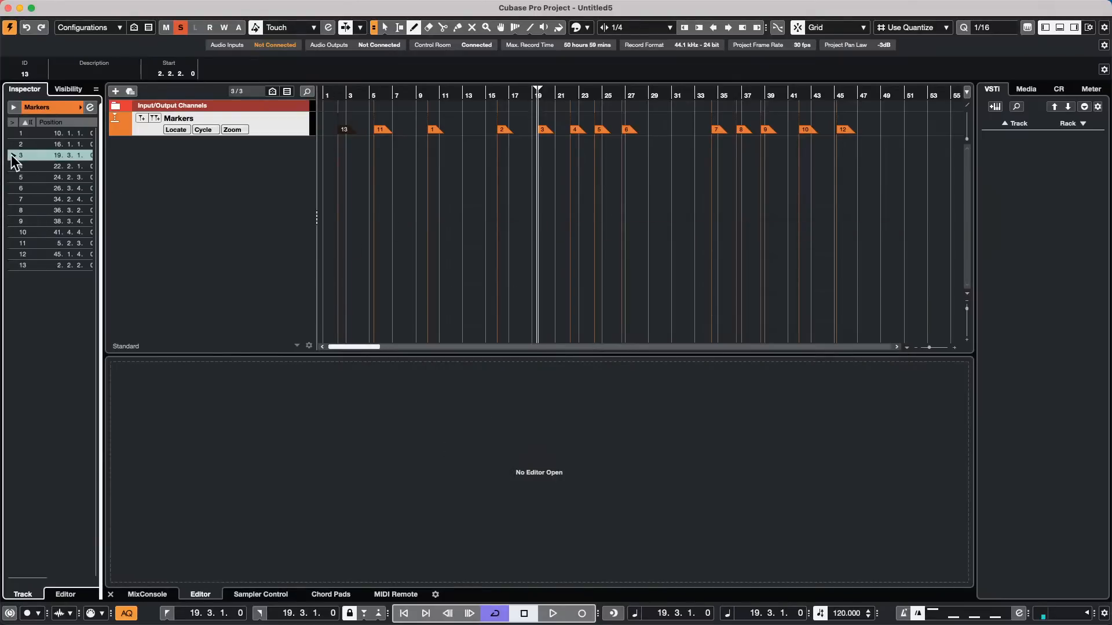
{"action": "left_click", "coordinate": [19, 188]}
{"action": "left_click", "coordinate": [19, 222]}
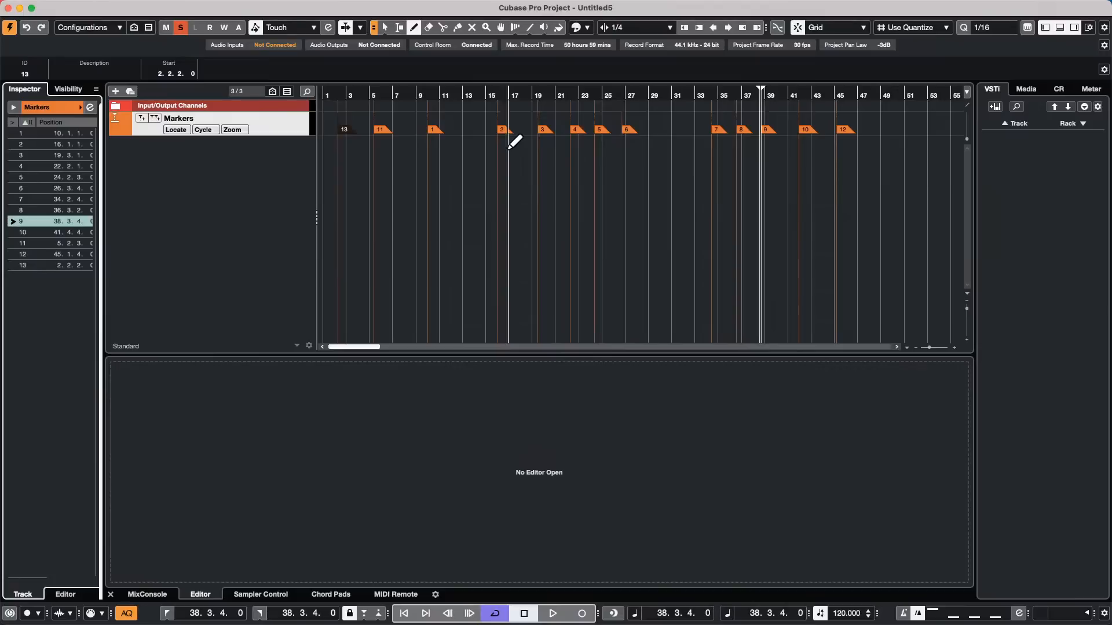
Select markers 1, 2 and 3 on the marker track with the Object Selection tool, and locate to markers 7 and 12 from the list.
{"action": "right_click", "coordinate": [437, 147]}
{"action": "left_click", "coordinate": [438, 152]}
{"action": "left_click", "coordinate": [435, 131]}
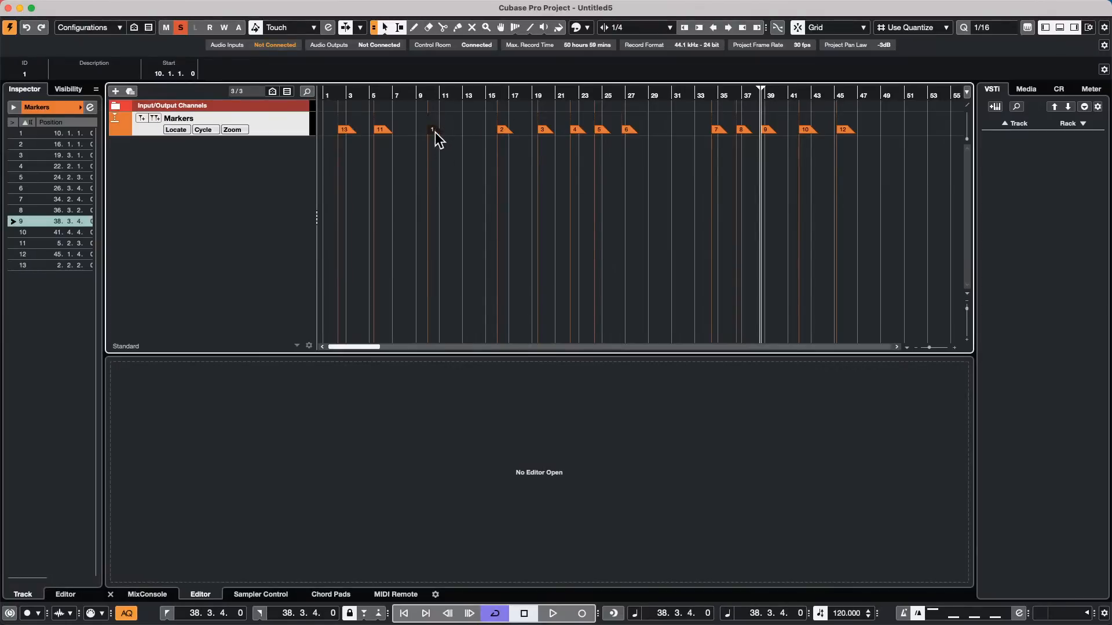
{"action": "left_click", "coordinate": [505, 135]}
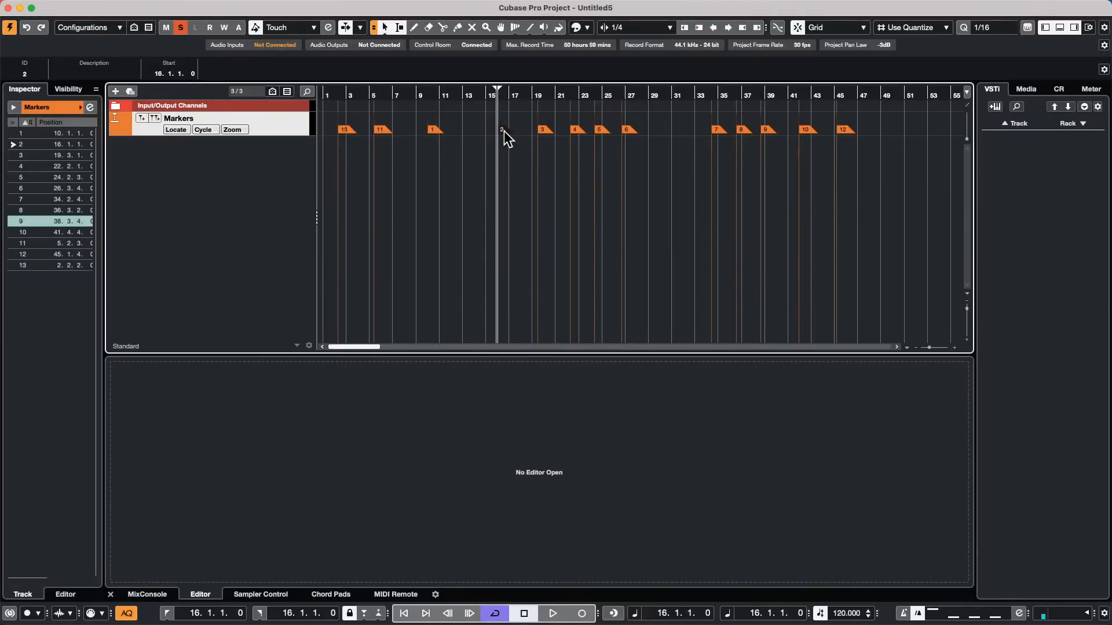
{"action": "left_click", "coordinate": [544, 132]}
{"action": "left_click", "coordinate": [23, 199]}
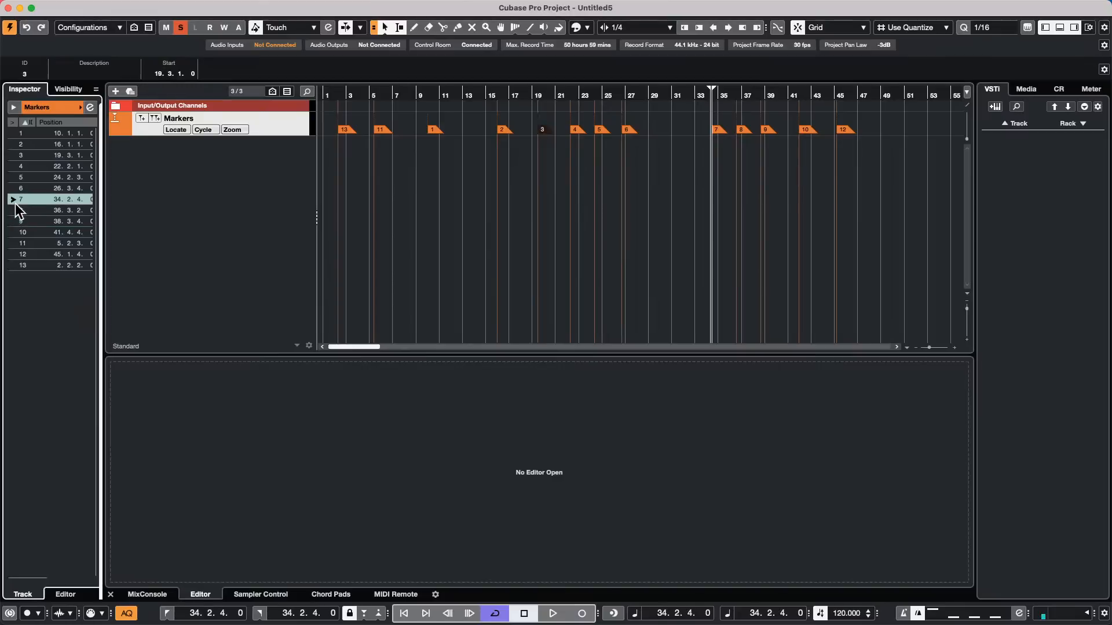
{"action": "left_click", "coordinate": [11, 255]}
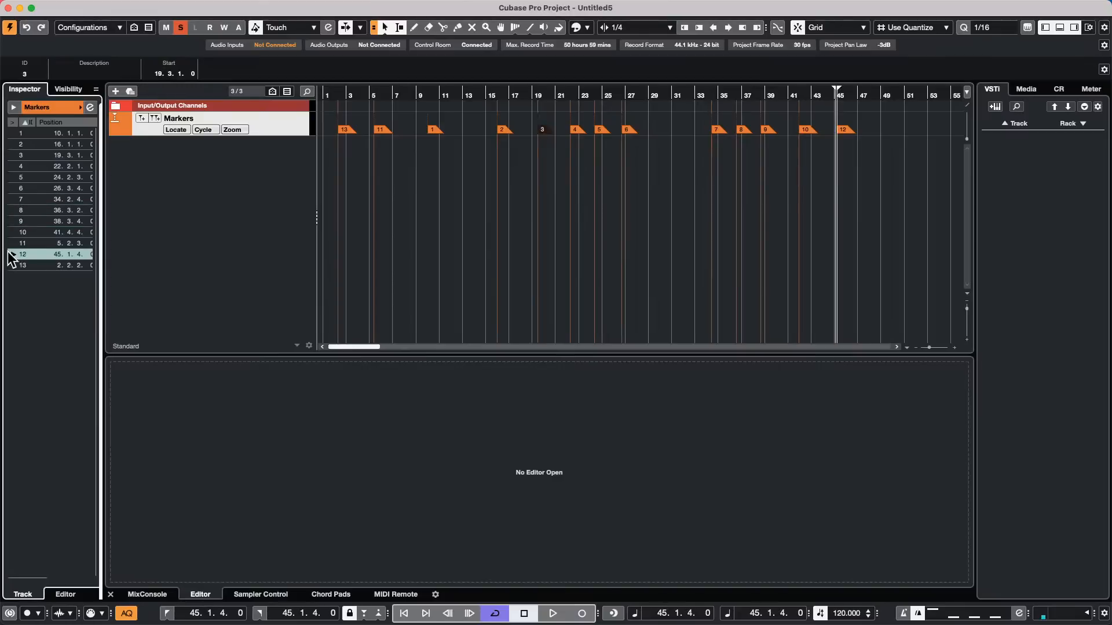
Turn off Sync Selection in the marker window's settings and close the window.
{"action": "left_click", "coordinate": [90, 107]}
{"action": "left_click", "coordinate": [398, 325]}
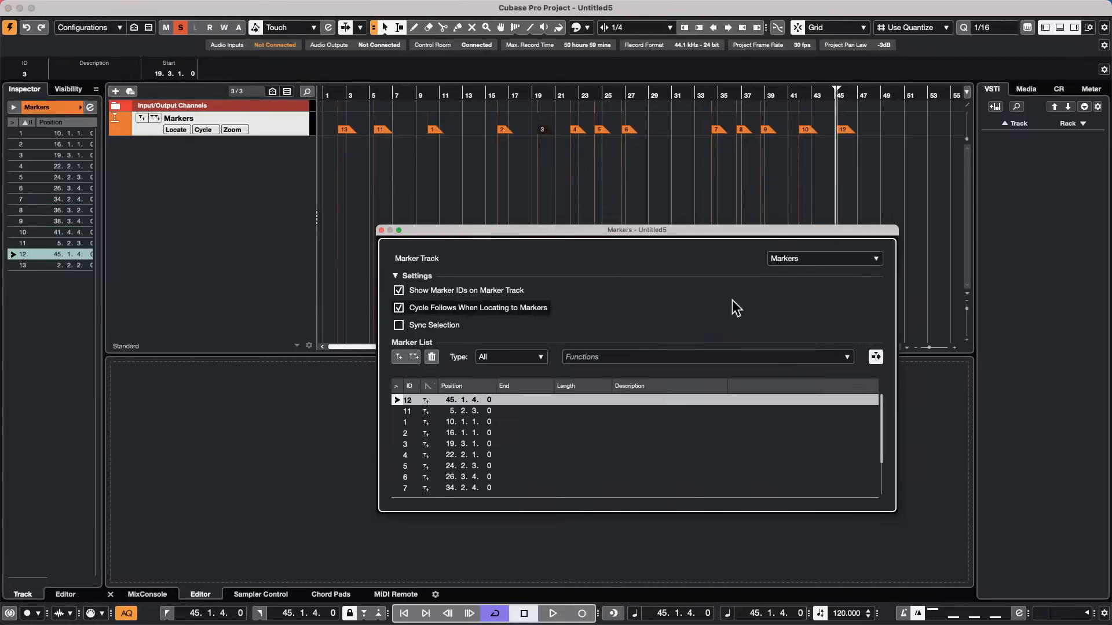
{"action": "left_click", "coordinate": [382, 230]}
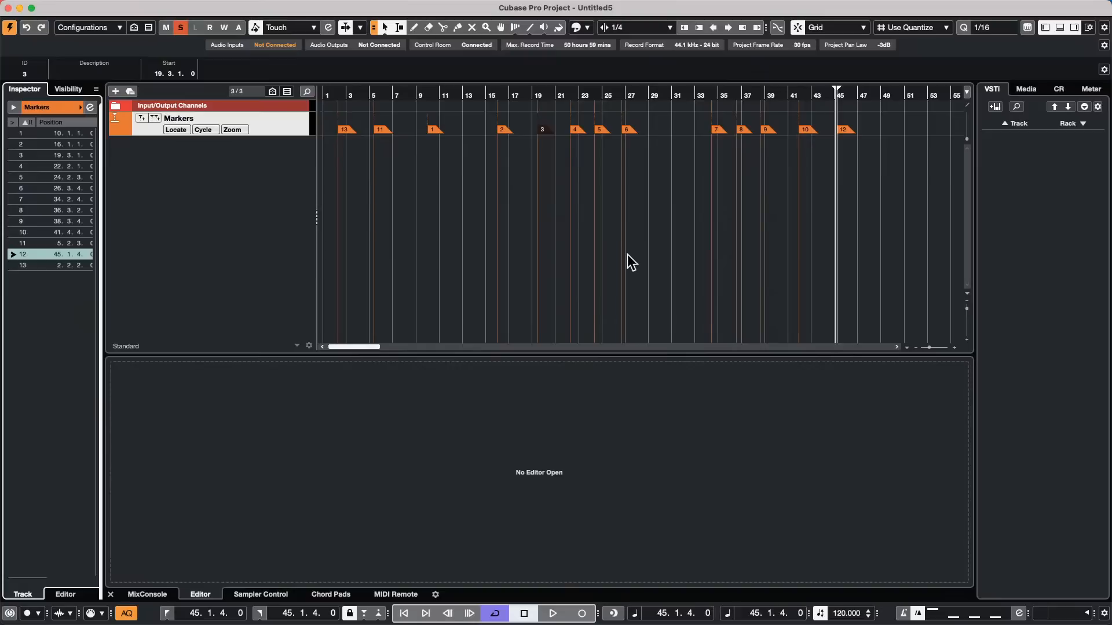
Select markers 6, 8 and 7 one after another on the marker track.
{"action": "left_click", "coordinate": [626, 129]}
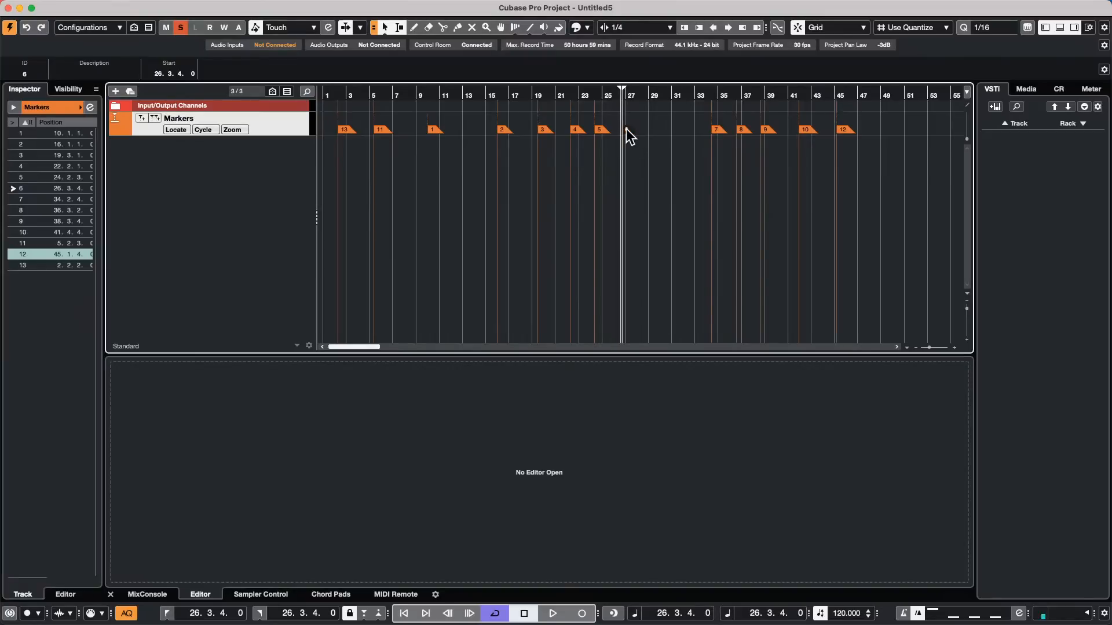
{"action": "left_click", "coordinate": [743, 132]}
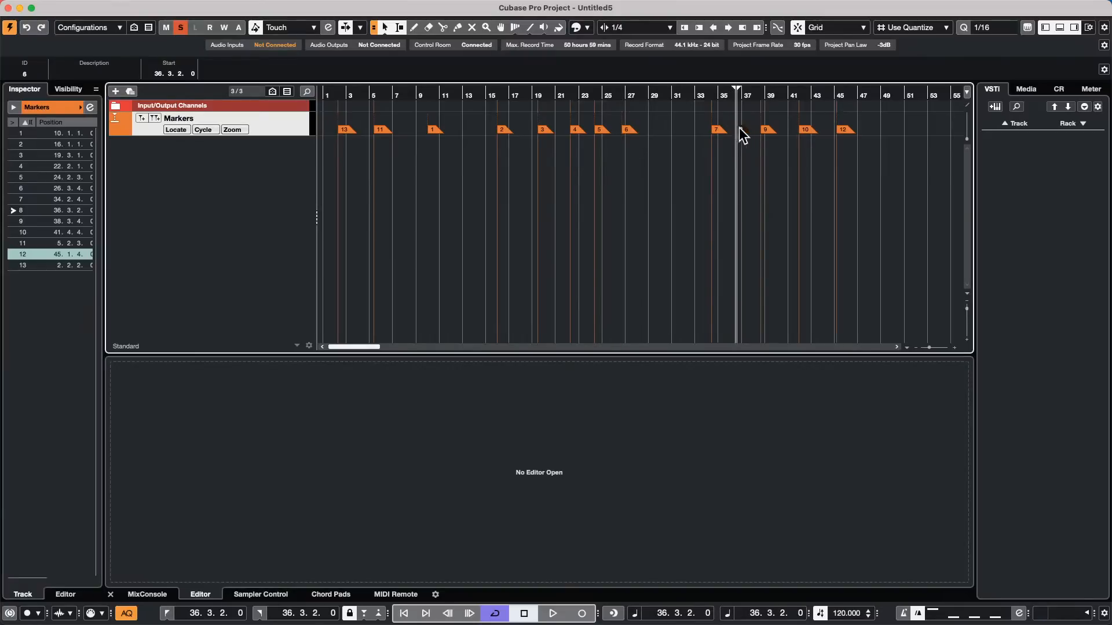
{"action": "left_click", "coordinate": [718, 130]}
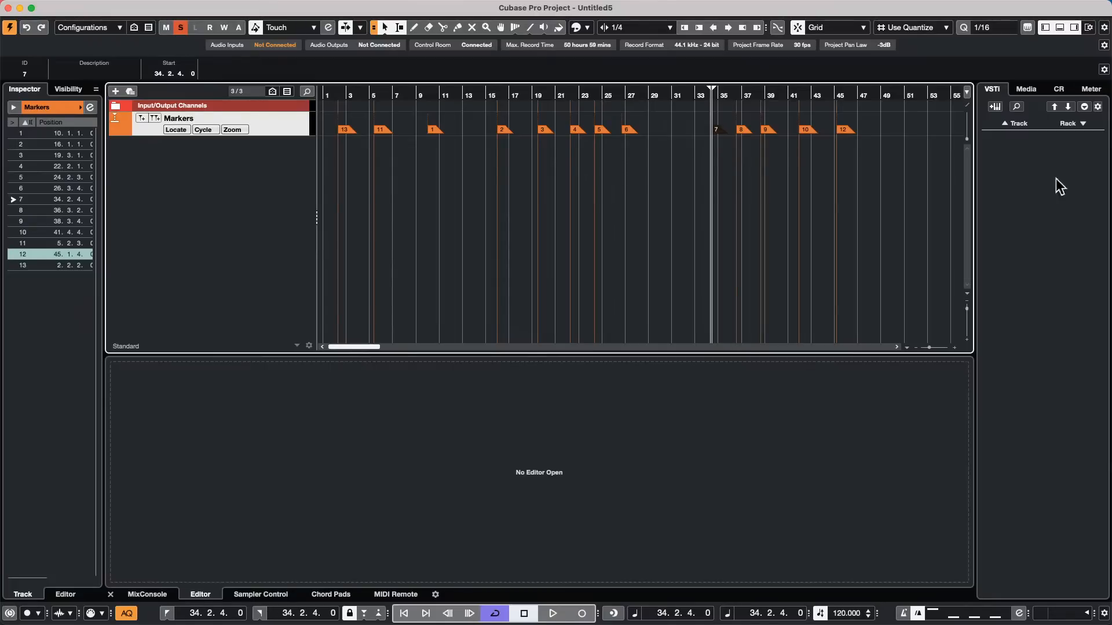
Open the recent project Amos Moses - GO.cpr and close its Pool window.
{"action": "left_click", "coordinate": [79, 7]}
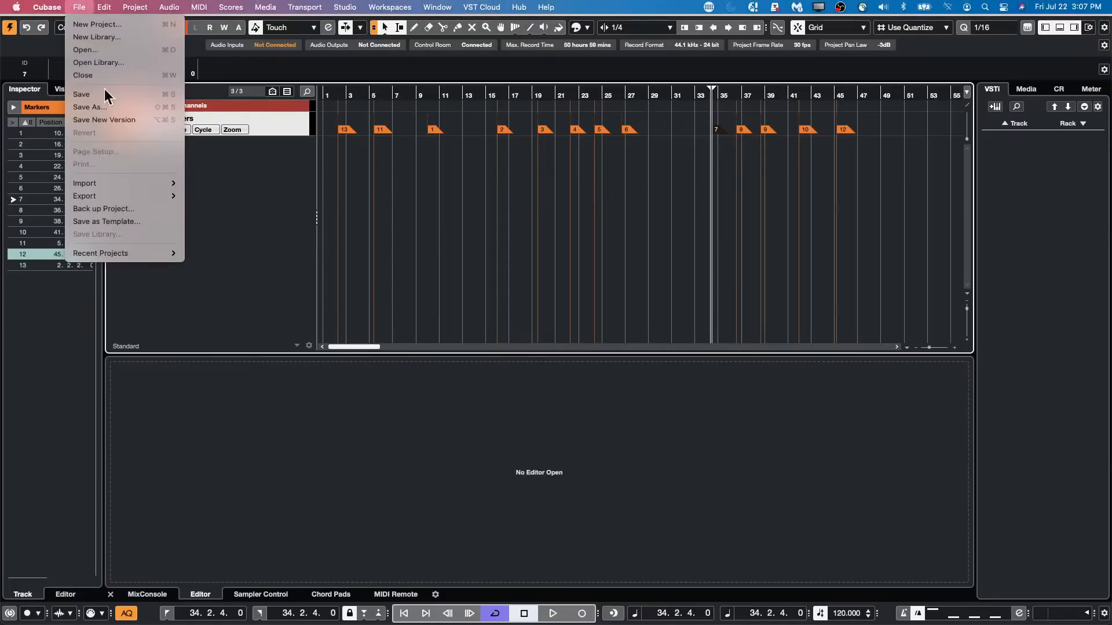
{"action": "mouse_move", "coordinate": [129, 253]}
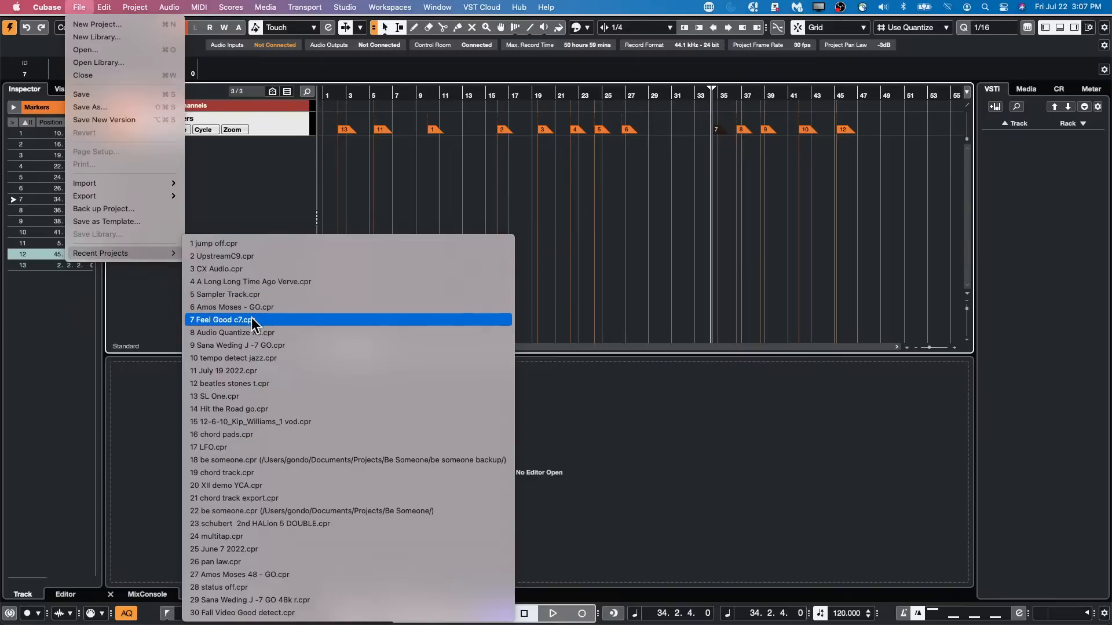
{"action": "left_click", "coordinate": [266, 308]}
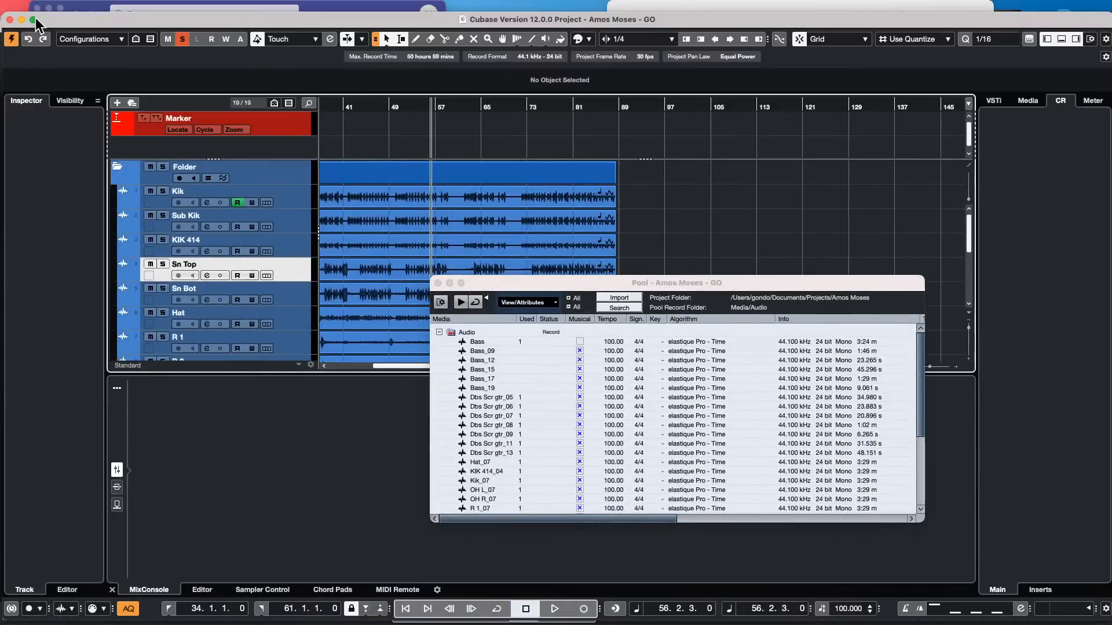
{"action": "left_click", "coordinate": [438, 283]}
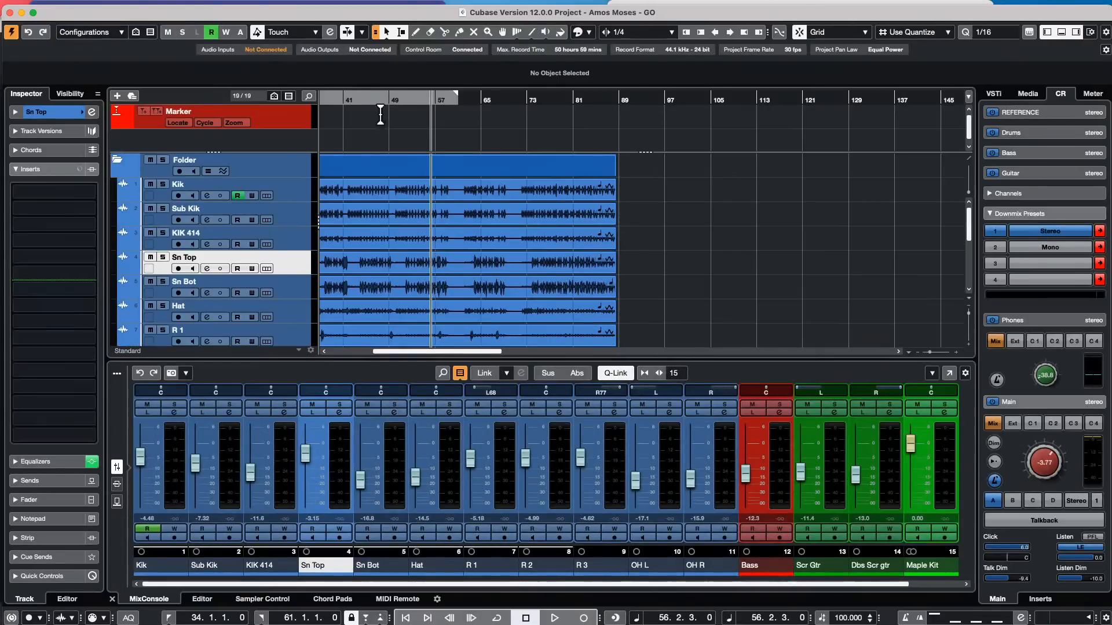
Add the Tech_House_Kick_07_BODTH sample from the Tech House loop set as a new track between R 3 and OH L, at about bar 25.
{"action": "left_click_drag", "start_coordinate": [385, 99], "coordinate": [211, 67]}
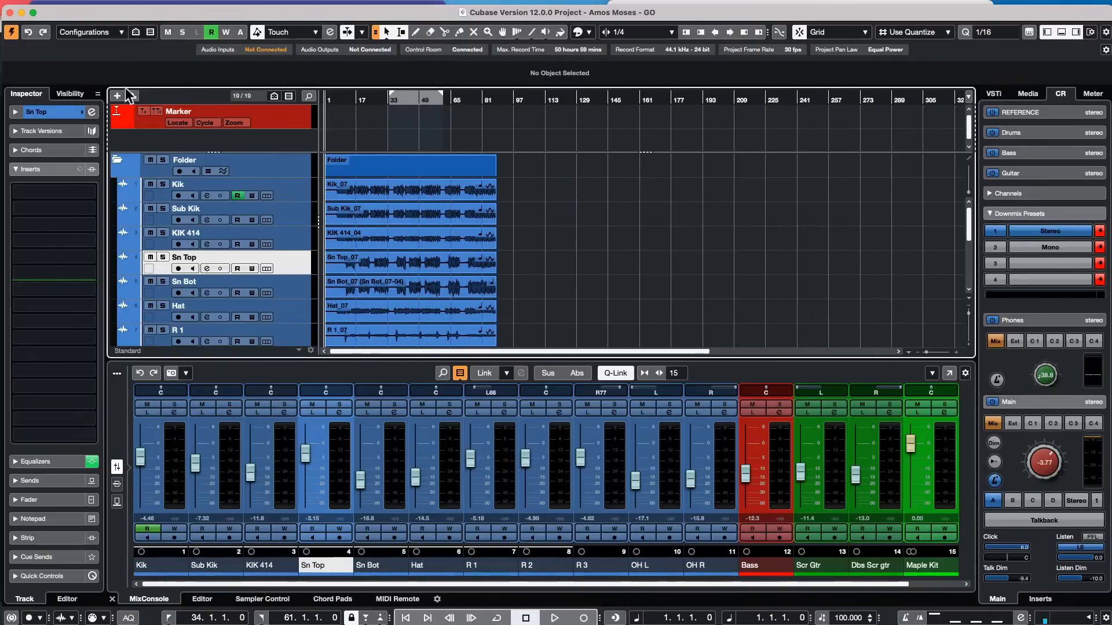
{"action": "scroll", "coordinate": [530, 243], "scroll_direction": "down", "scroll_amount": 5}
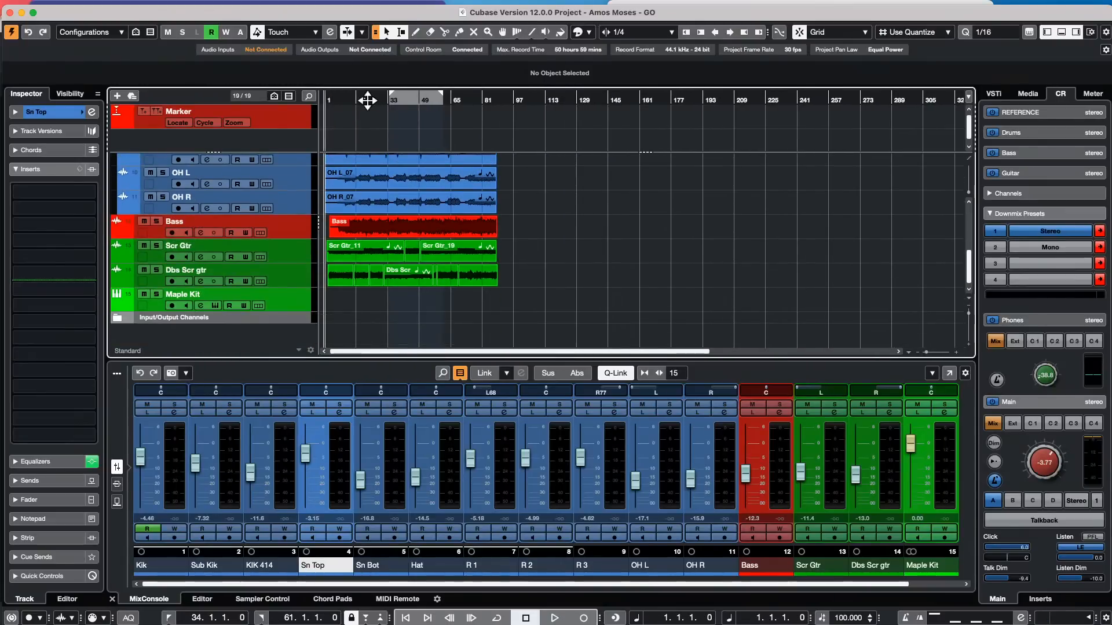
{"action": "left_click_drag", "start_coordinate": [364, 100], "coordinate": [373, 147]}
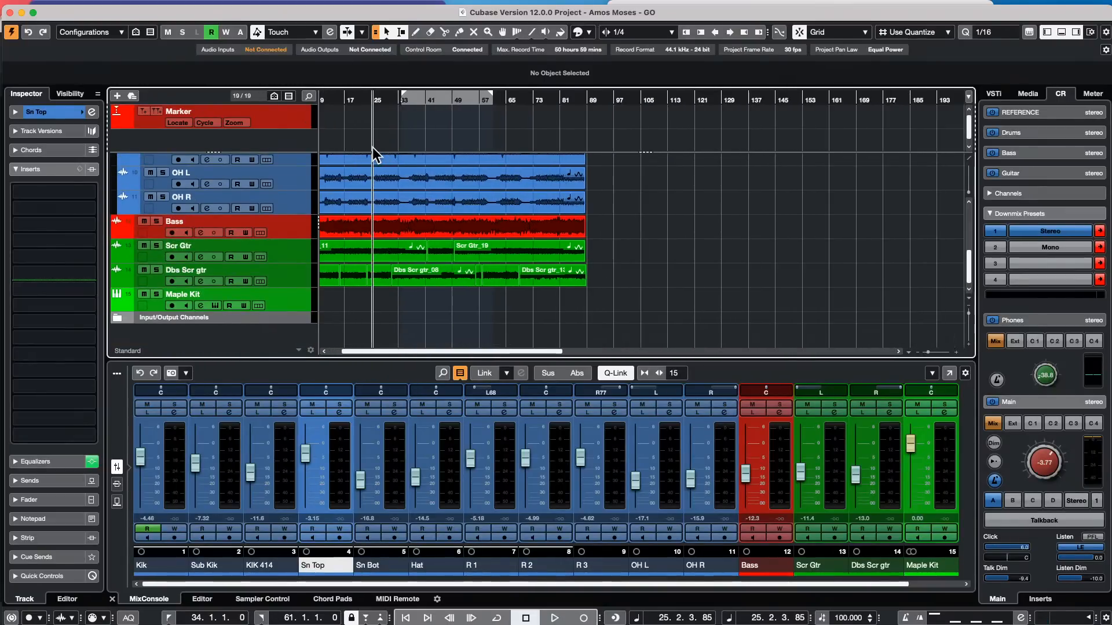
{"action": "scroll", "coordinate": [280, 218], "scroll_direction": "up", "scroll_amount": 4}
{"action": "scroll", "coordinate": [280, 219], "scroll_direction": "down", "scroll_amount": 3}
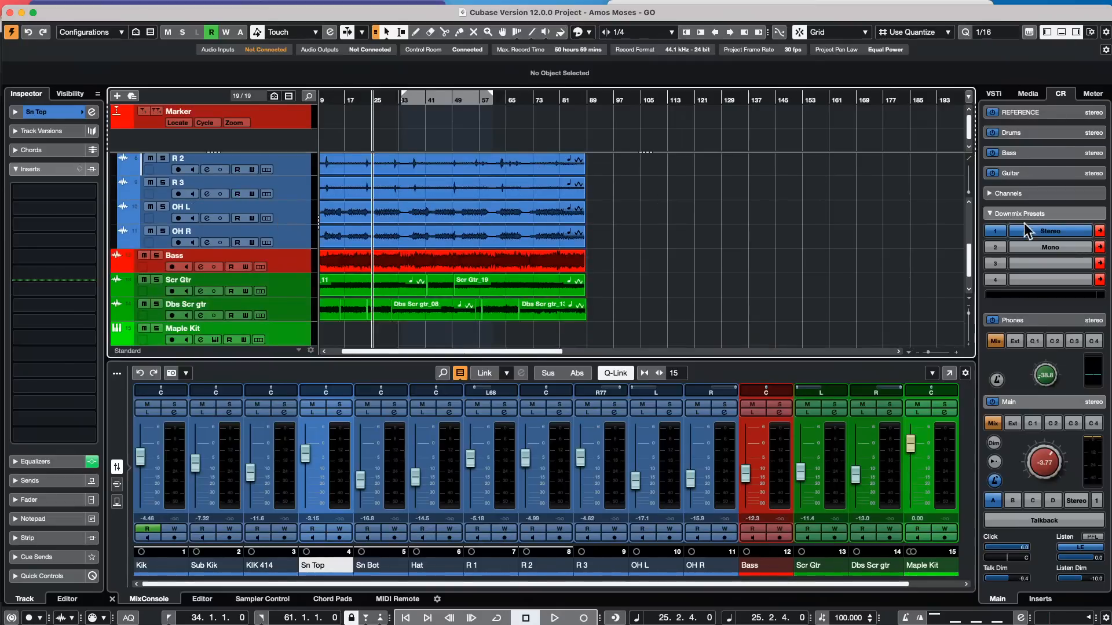
{"action": "left_click", "coordinate": [1028, 95]}
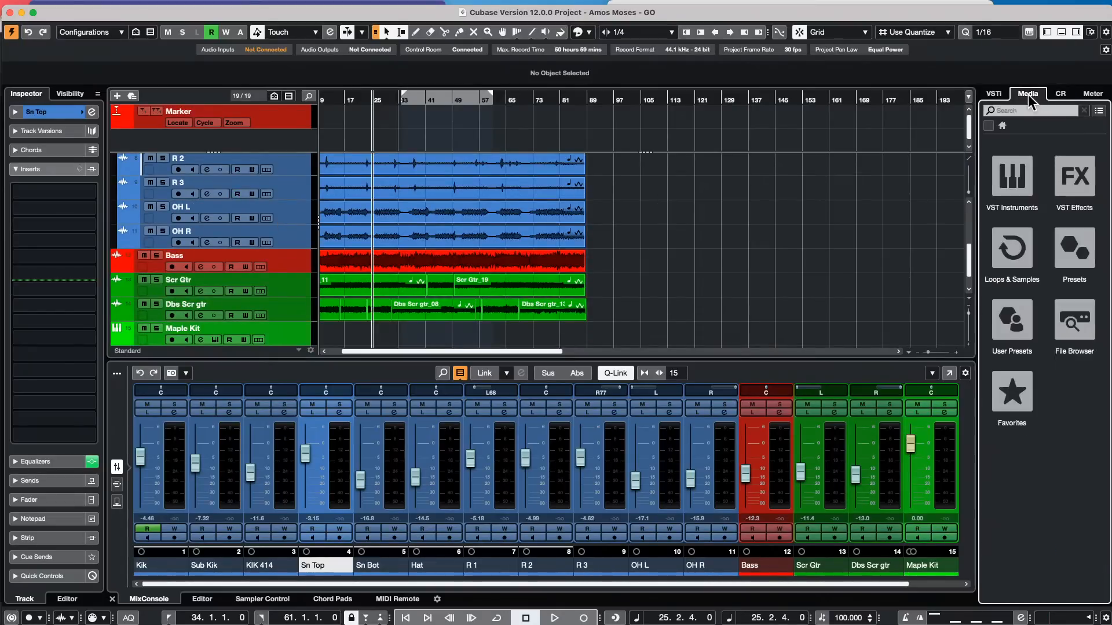
{"action": "left_click", "coordinate": [1003, 257]}
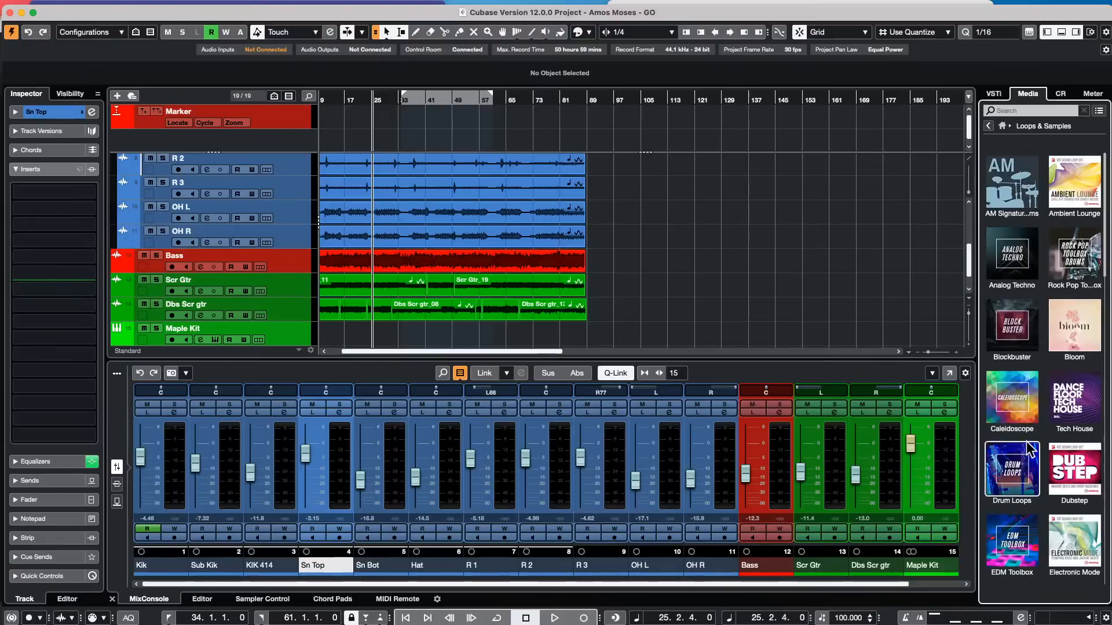
{"action": "left_click", "coordinate": [1075, 406]}
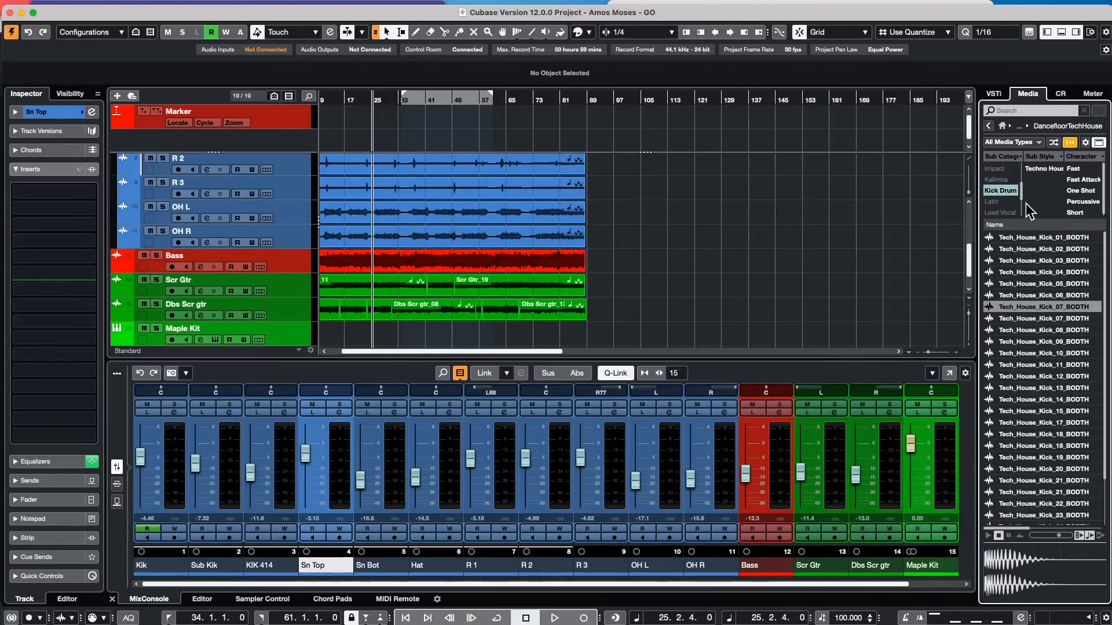
{"action": "left_click", "coordinate": [1000, 190]}
{"action": "left_click_drag", "start_coordinate": [1043, 399], "coordinate": [252, 209]}
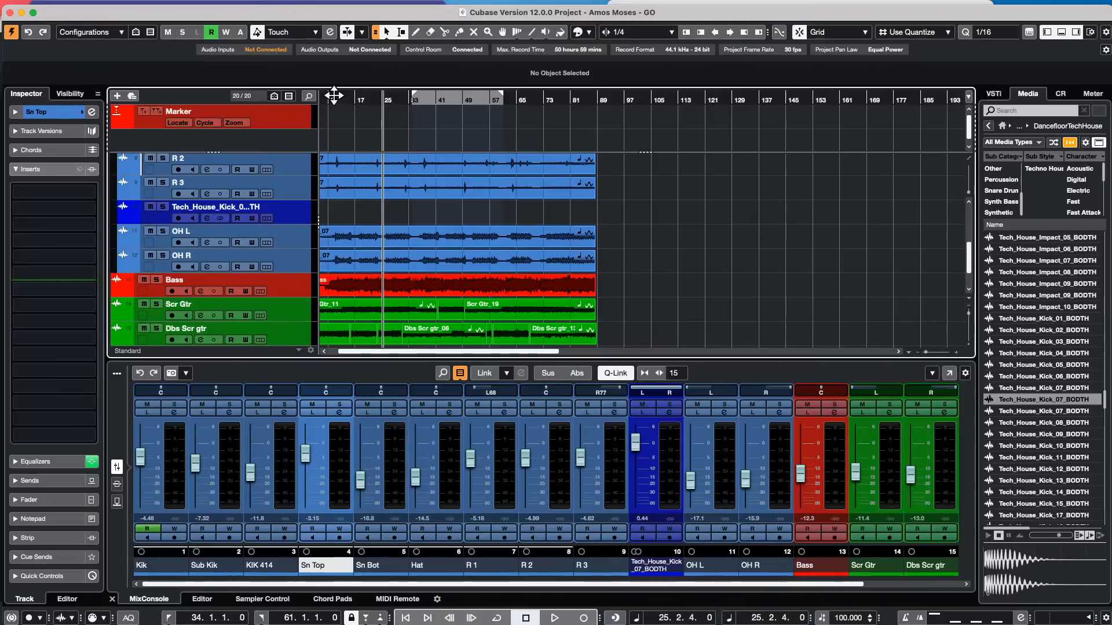
Return the cursor to bar 1 and add the Atmo 08_AM loop from the Caleidoscope set as a new track between R 2 and R 3.
{"action": "left_click_drag", "start_coordinate": [333, 97], "coordinate": [185, 99]}
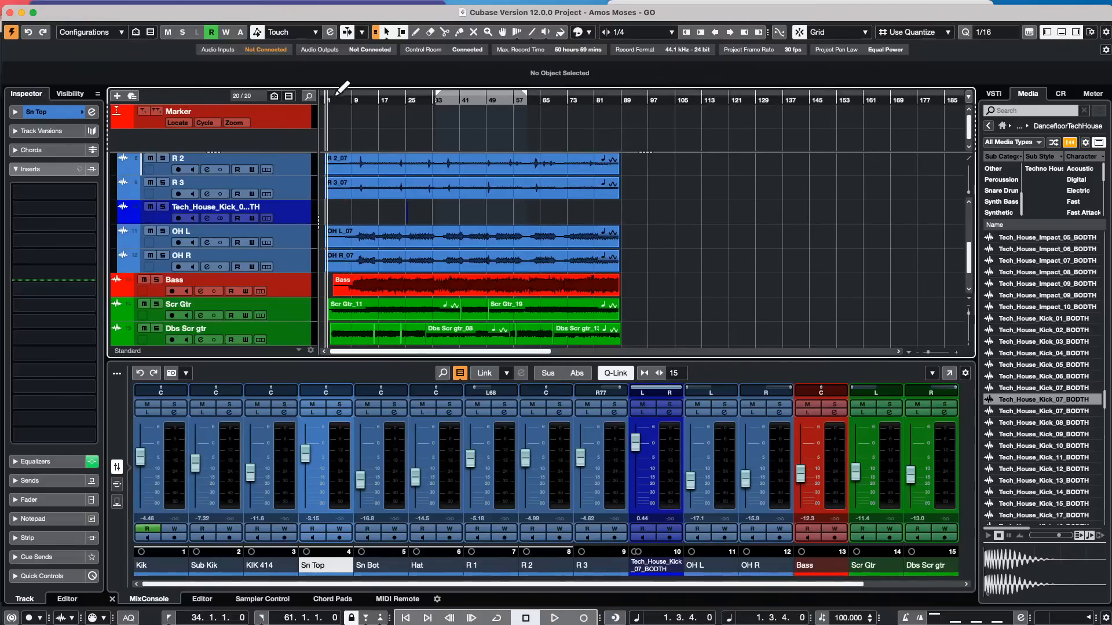
{"action": "left_click_drag", "start_coordinate": [332, 97], "coordinate": [280, 144]}
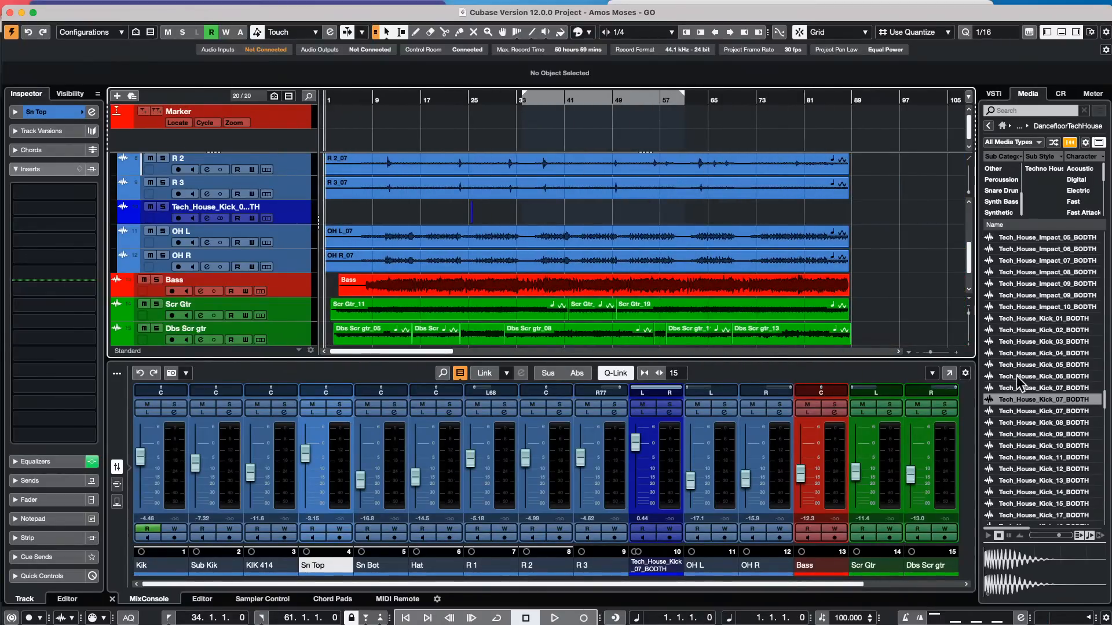
{"action": "left_click", "coordinate": [1002, 126]}
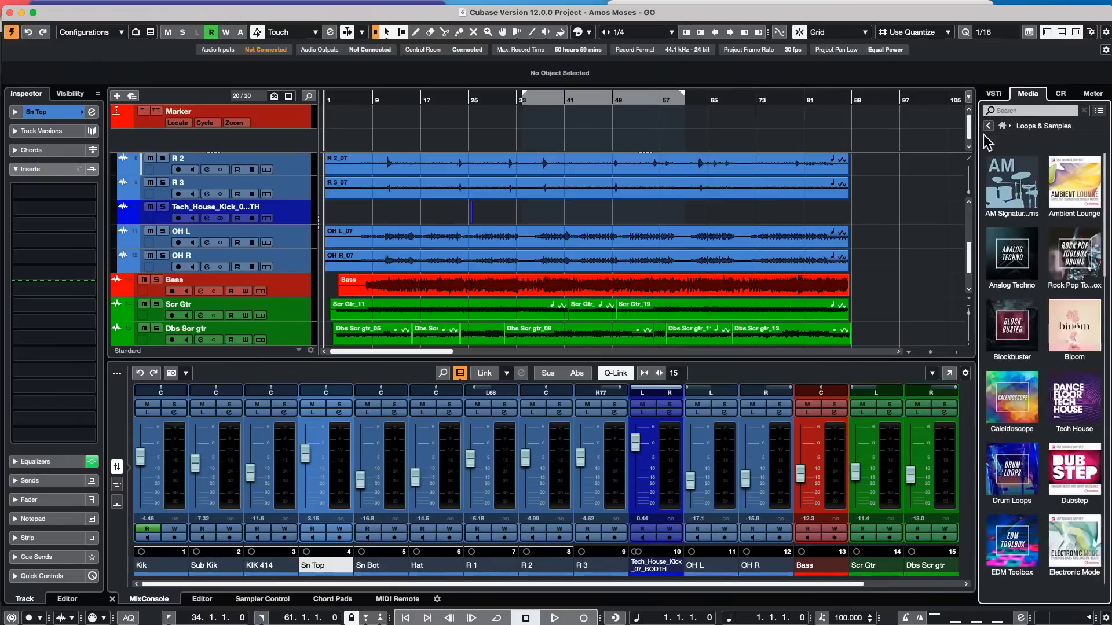
{"action": "left_click", "coordinate": [1029, 386]}
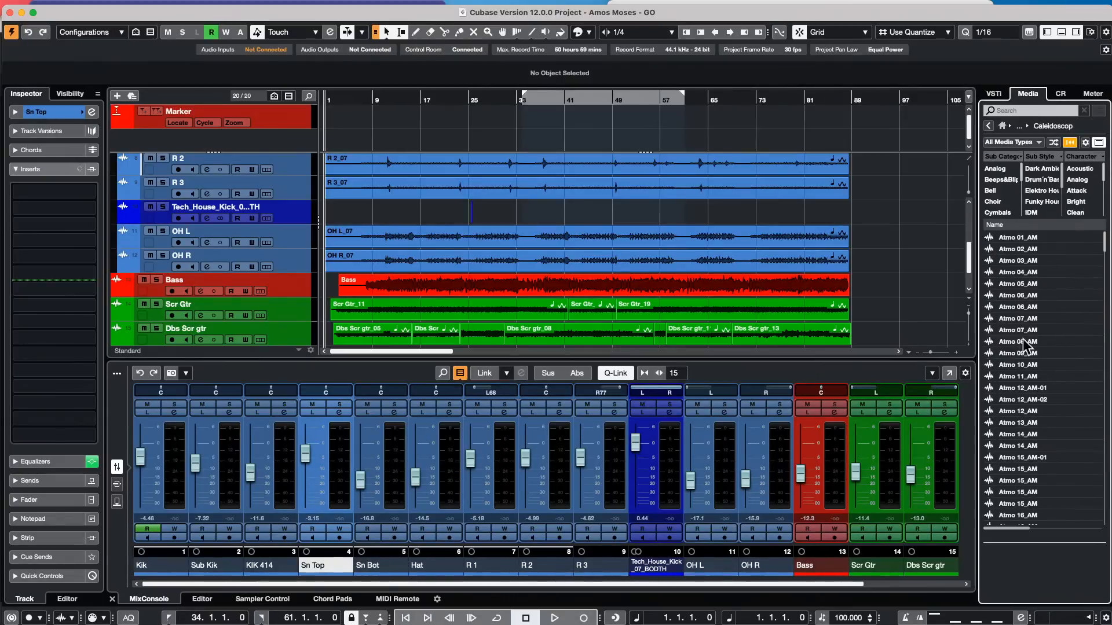
{"action": "left_click_drag", "start_coordinate": [1016, 341], "coordinate": [252, 183]}
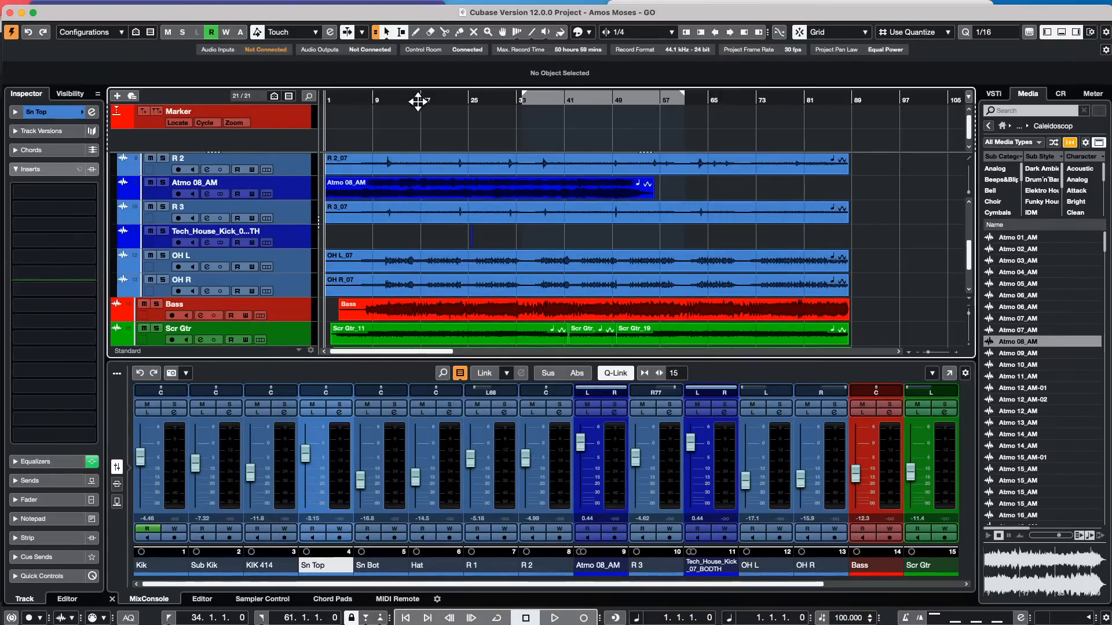
Move the red Bass track into the drum folder, between the OH L and OH R tracks.
{"action": "left_click", "coordinate": [82, 112]}
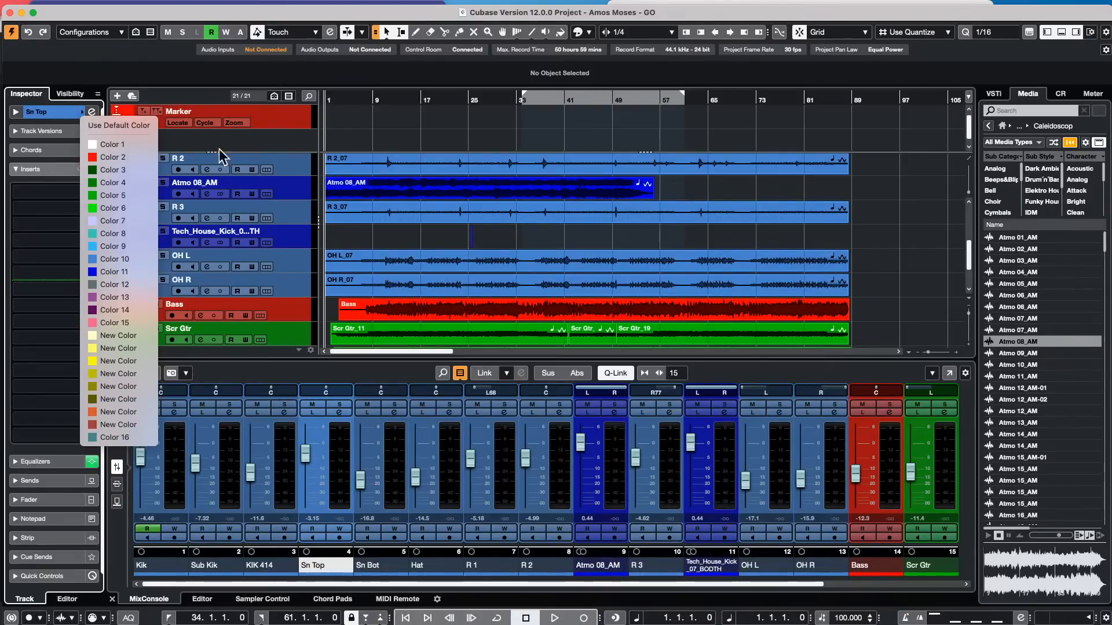
{"action": "left_click", "coordinate": [294, 313]}
{"action": "left_click_drag", "start_coordinate": [294, 313], "coordinate": [299, 291]}
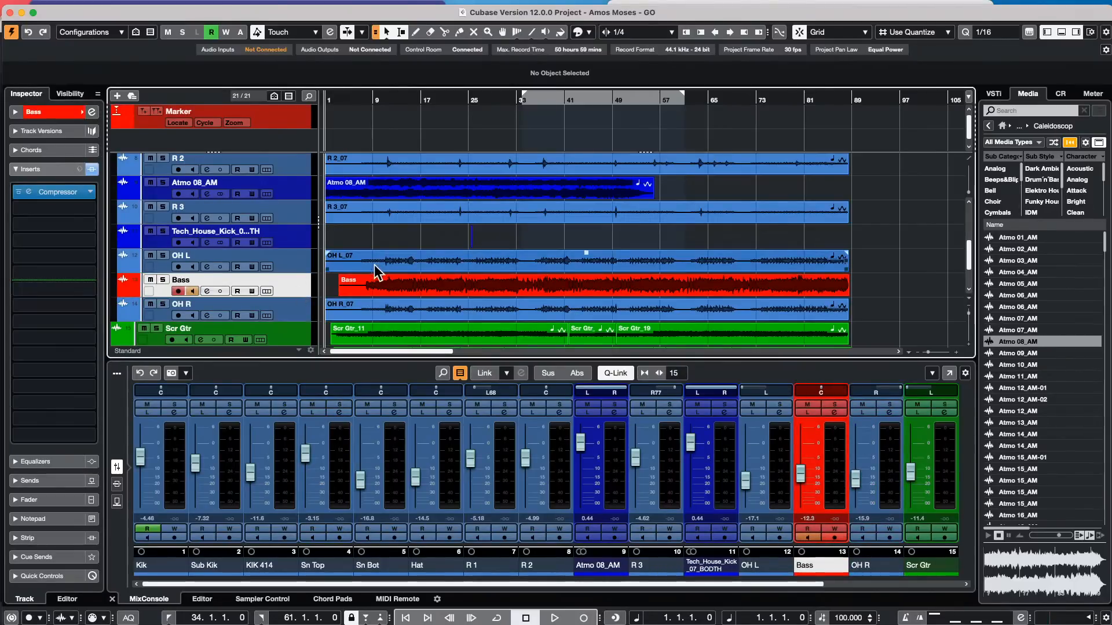
{"action": "scroll", "coordinate": [513, 234], "scroll_direction": "down", "scroll_amount": 1}
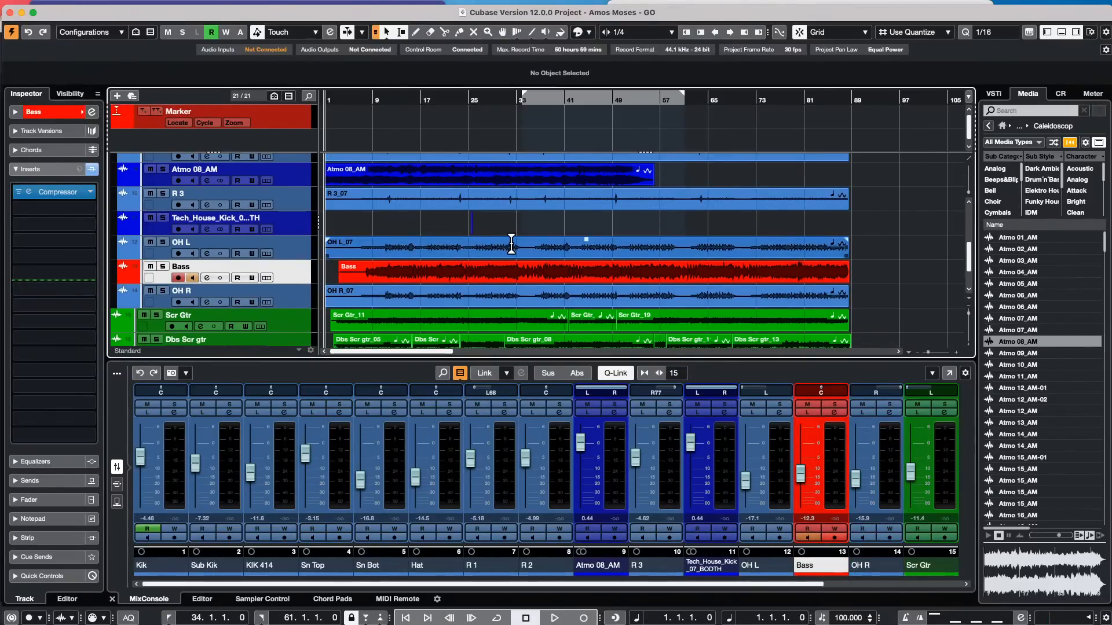
{"action": "scroll", "coordinate": [237, 226], "scroll_direction": "up", "scroll_amount": 8}
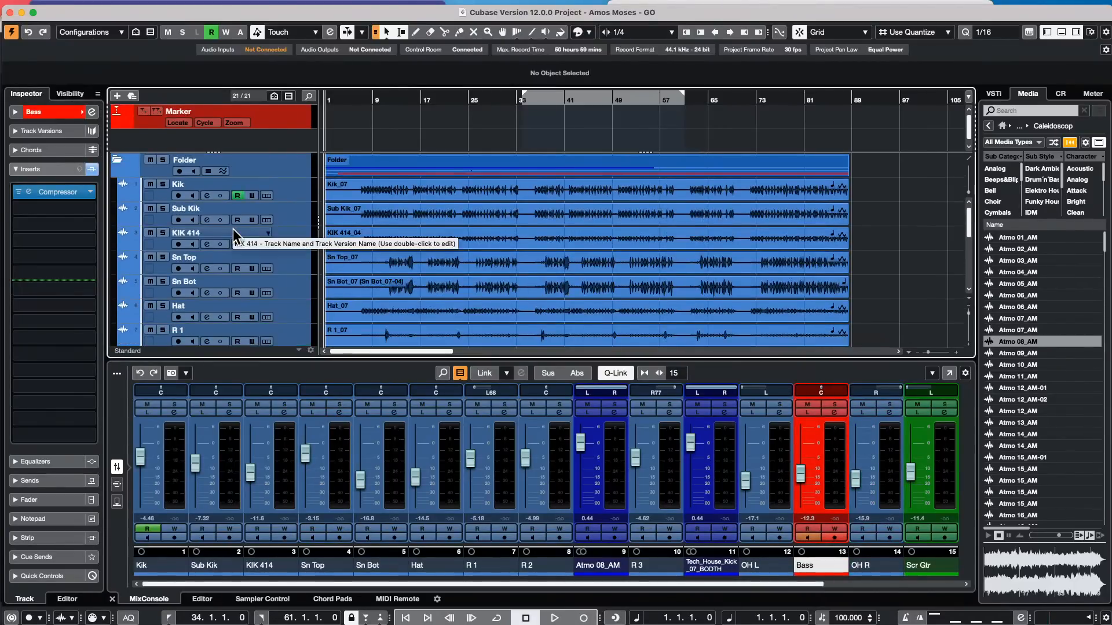
Select the Folder track and examine the track colors inside it and the available color palette.
{"action": "left_click", "coordinate": [296, 172]}
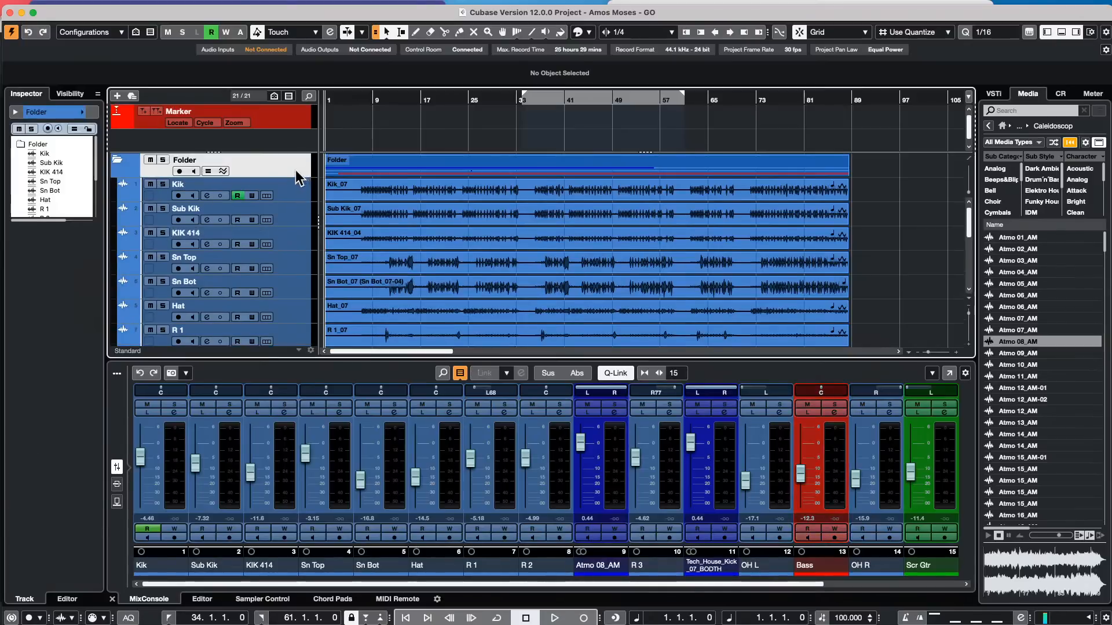
{"action": "scroll", "coordinate": [184, 218], "scroll_direction": "down", "scroll_amount": 4}
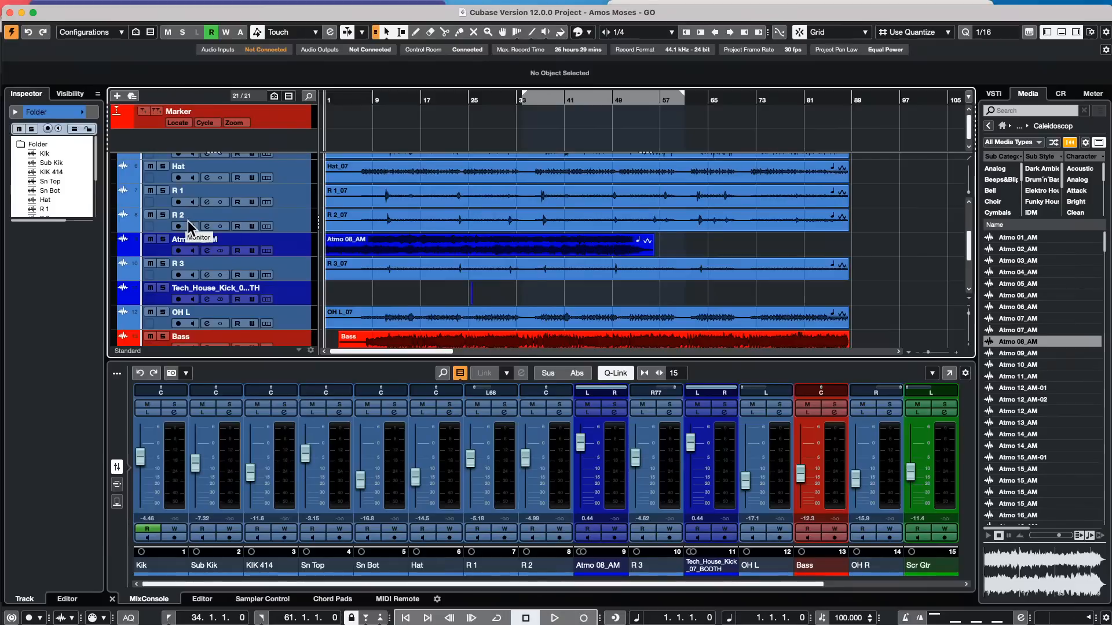
{"action": "scroll", "coordinate": [188, 228], "scroll_direction": "down", "scroll_amount": 2}
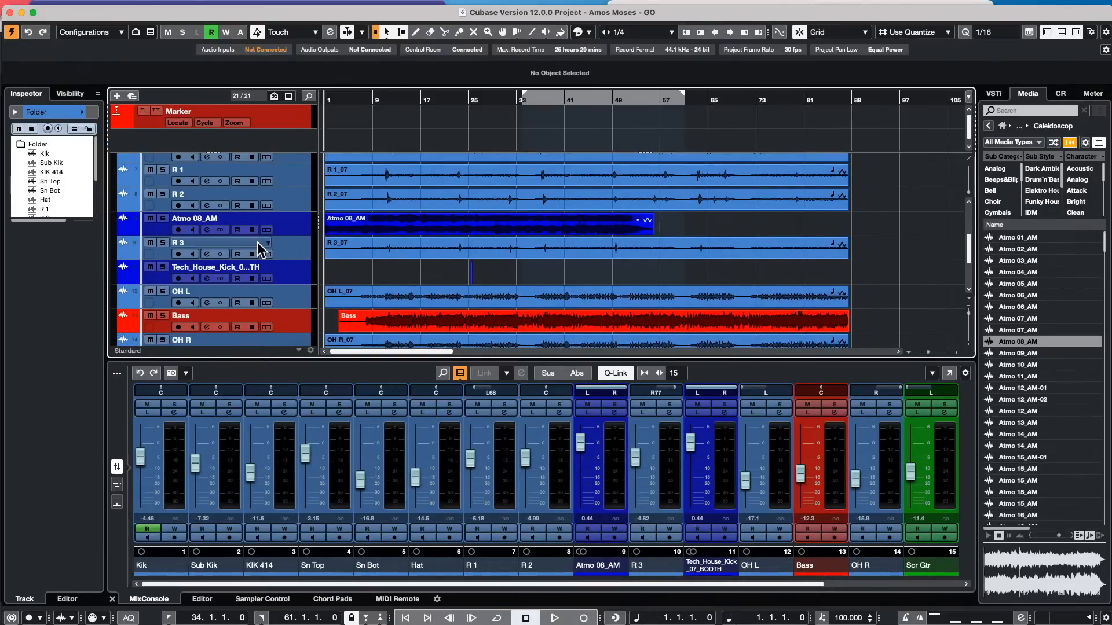
{"action": "left_click", "coordinate": [79, 7]}
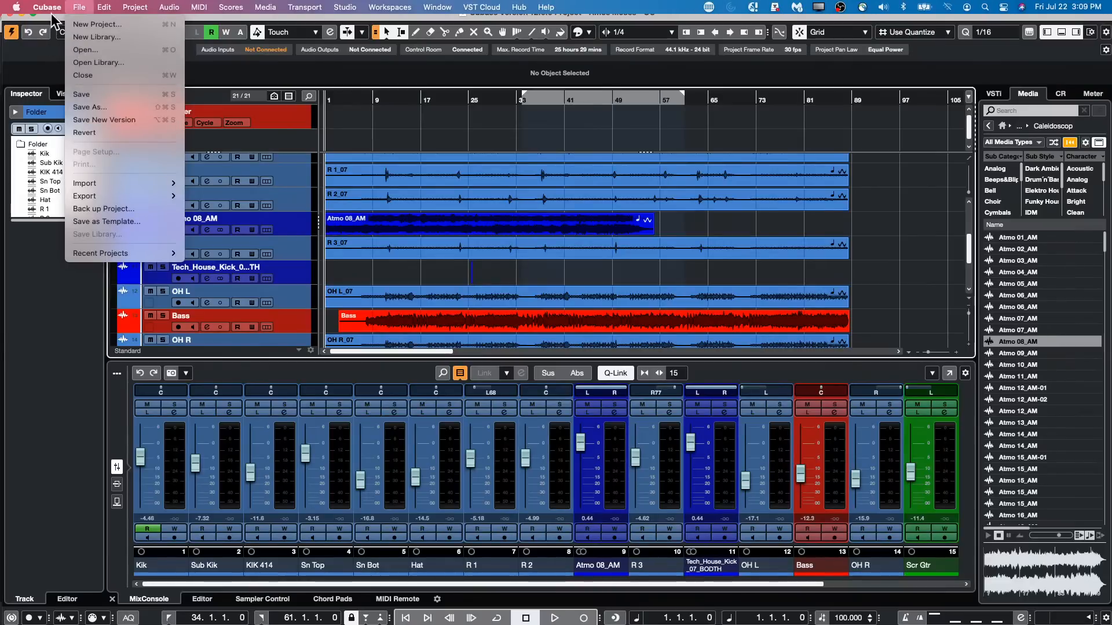
{"action": "left_click", "coordinate": [3, 335]}
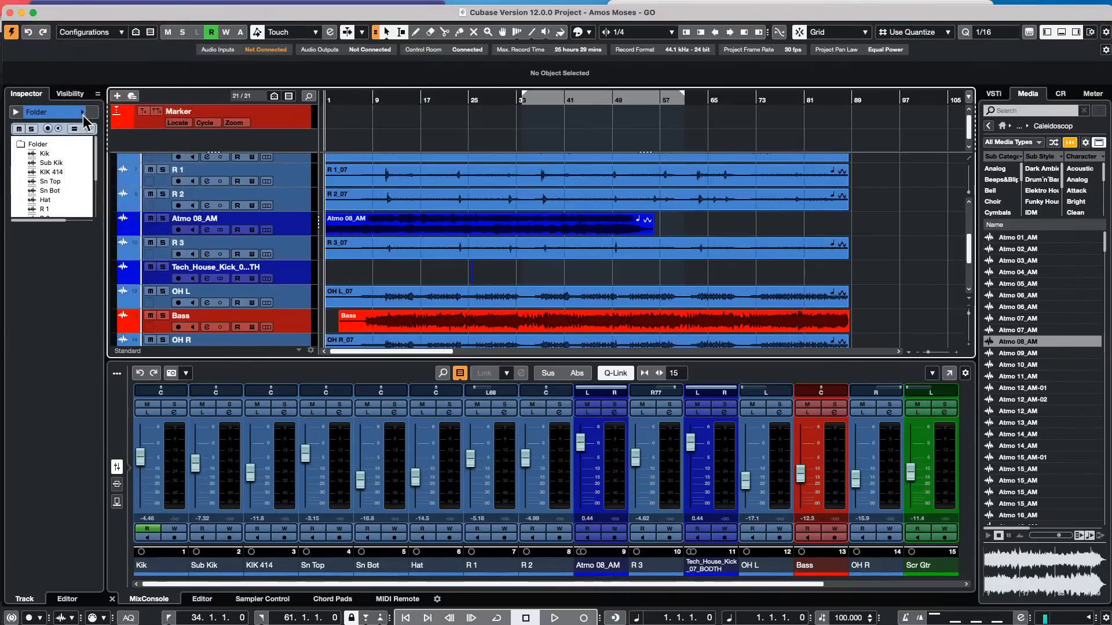
{"action": "left_click", "coordinate": [82, 115]}
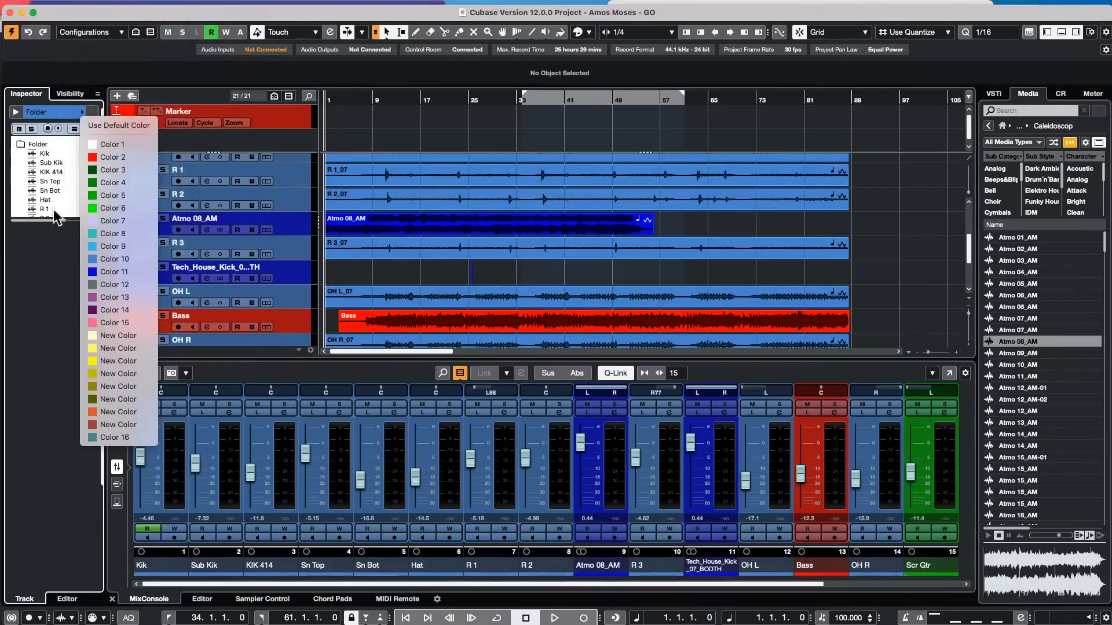
{"action": "left_click", "coordinate": [54, 287]}
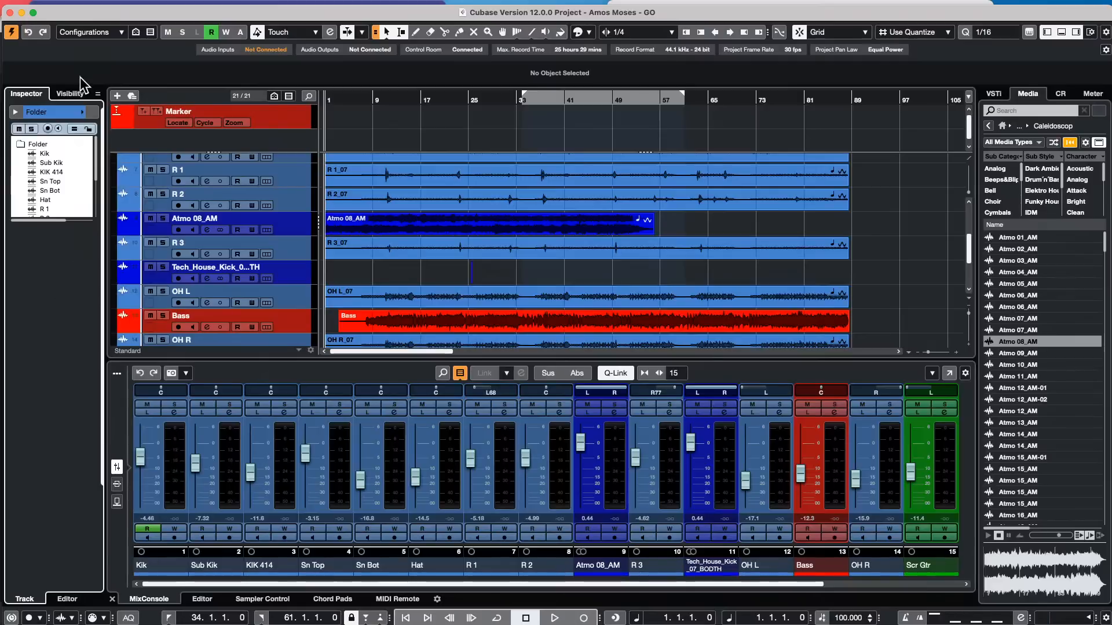
{"action": "left_click", "coordinate": [83, 113]}
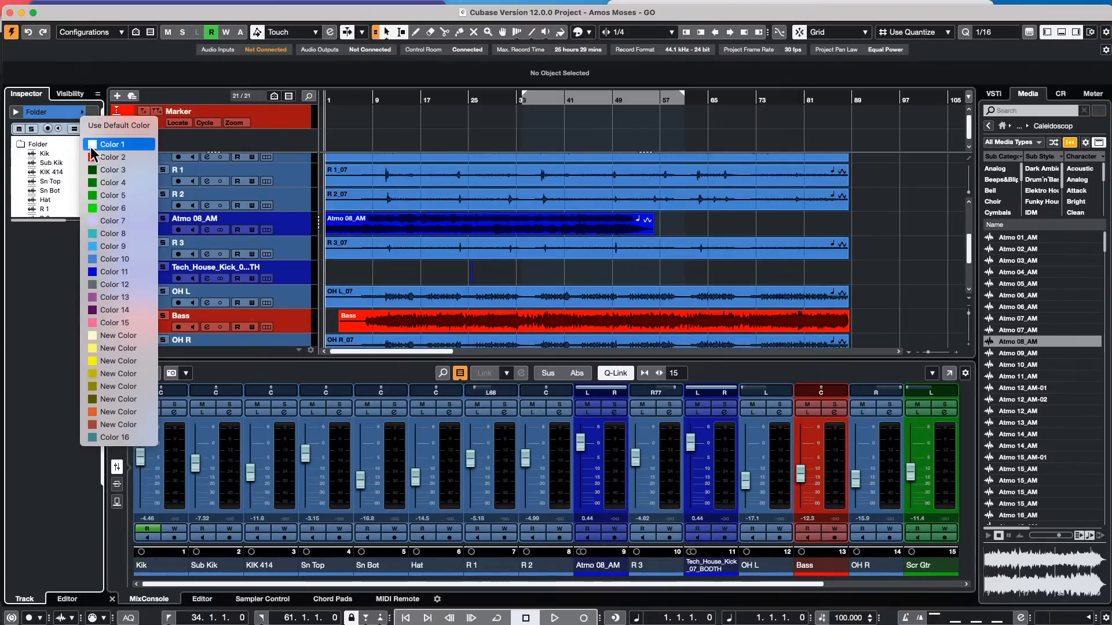
{"action": "left_click", "coordinate": [50, 10]}
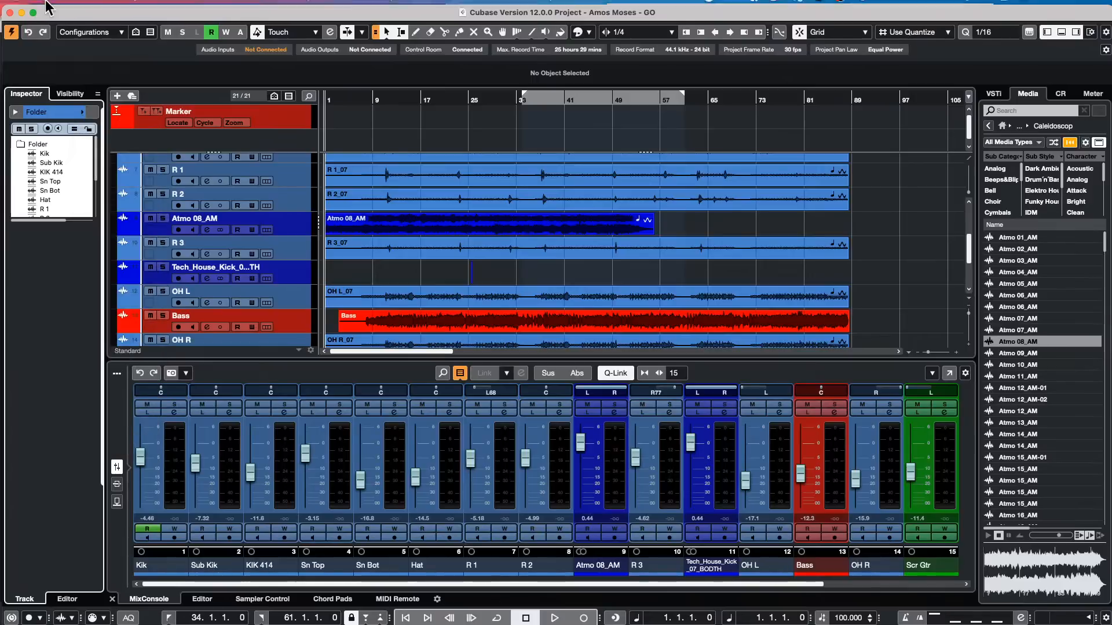
Set the Auto Track/Channel Color Mode preference to Use Track's Default Color and add Atmo 14_AM as a new track between R 1 and R 2.
{"action": "left_click", "coordinate": [47, 6]}
{"action": "left_click", "coordinate": [52, 43]}
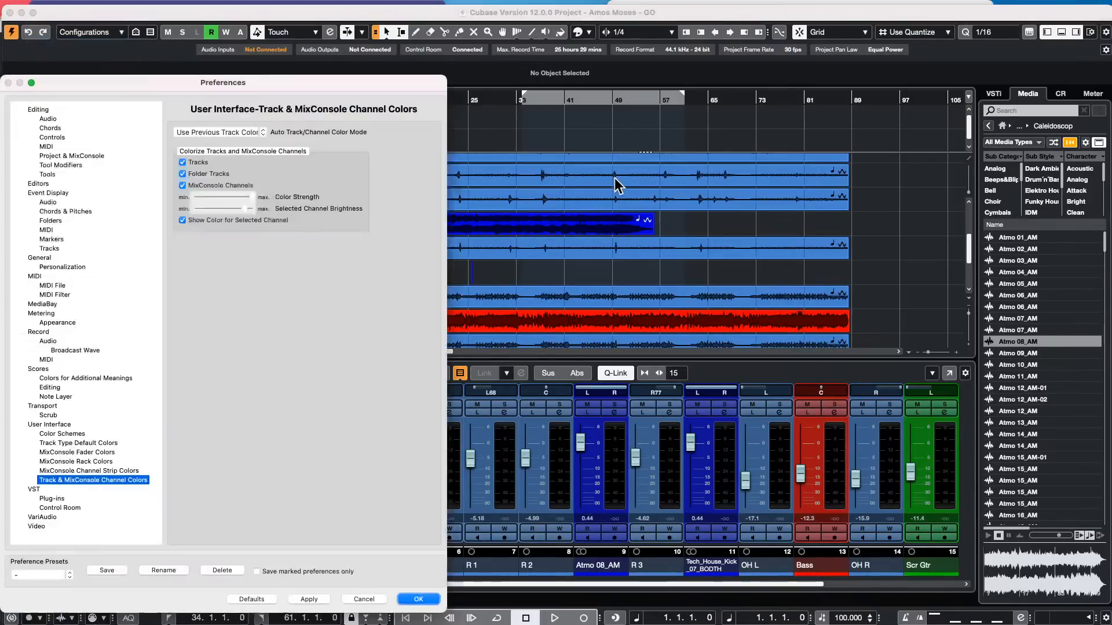
{"action": "left_click_drag", "start_coordinate": [278, 88], "coordinate": [551, 83]}
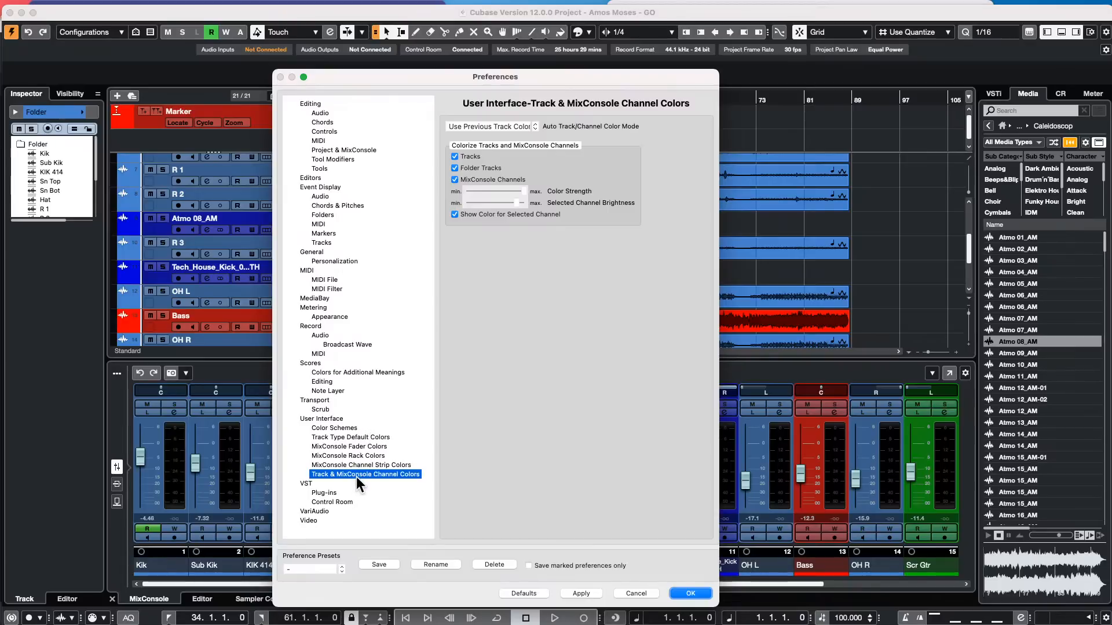
{"action": "left_click", "coordinate": [517, 125]}
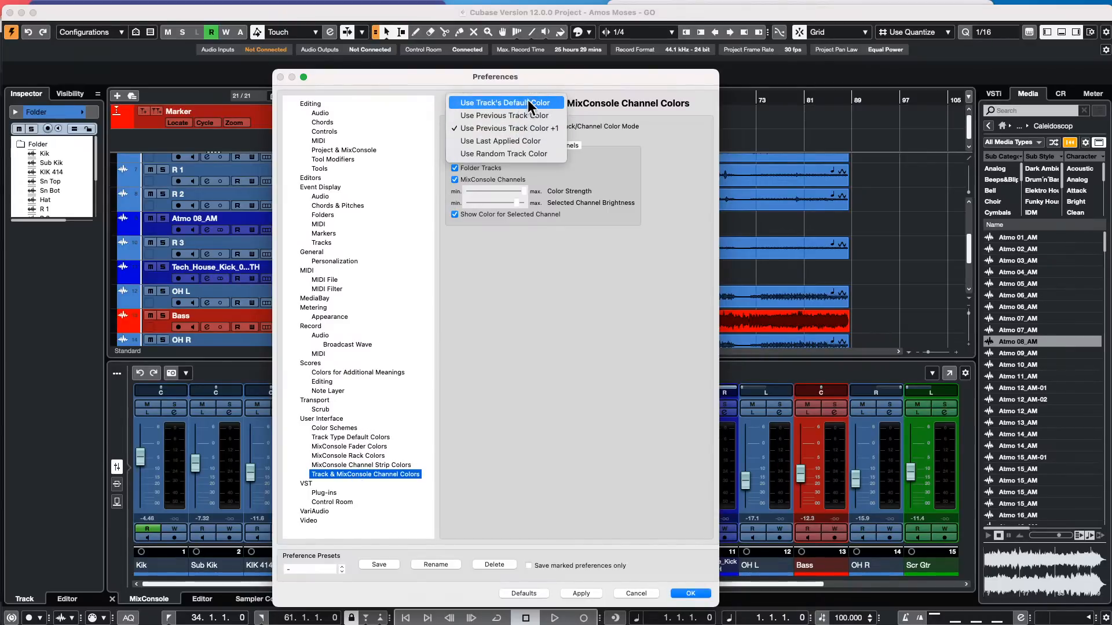
{"action": "left_click", "coordinate": [531, 102]}
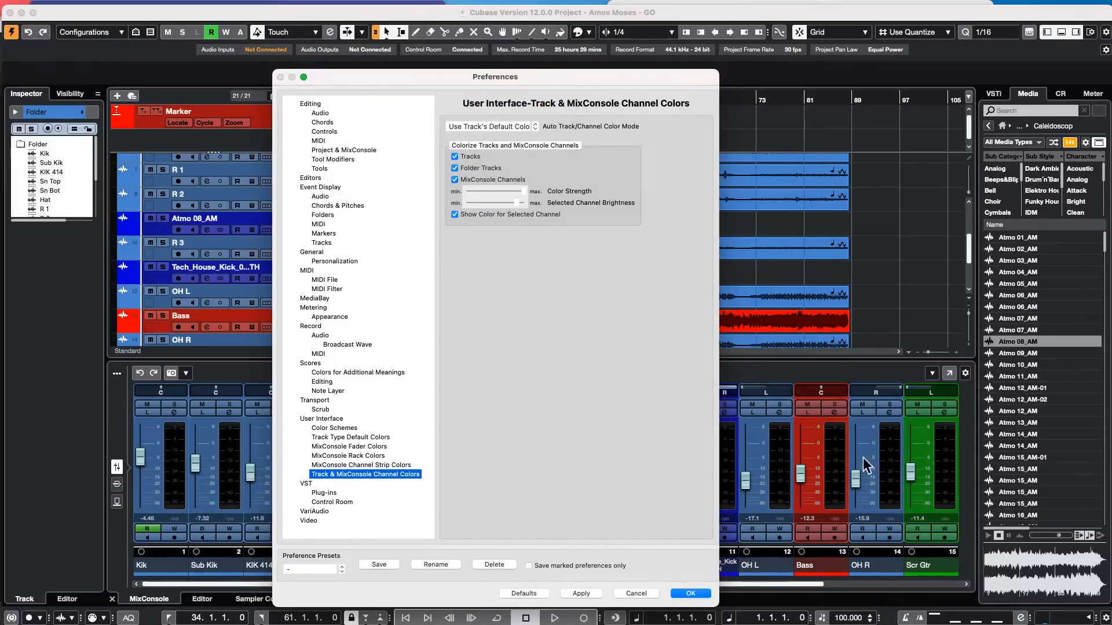
{"action": "left_click", "coordinate": [692, 593]}
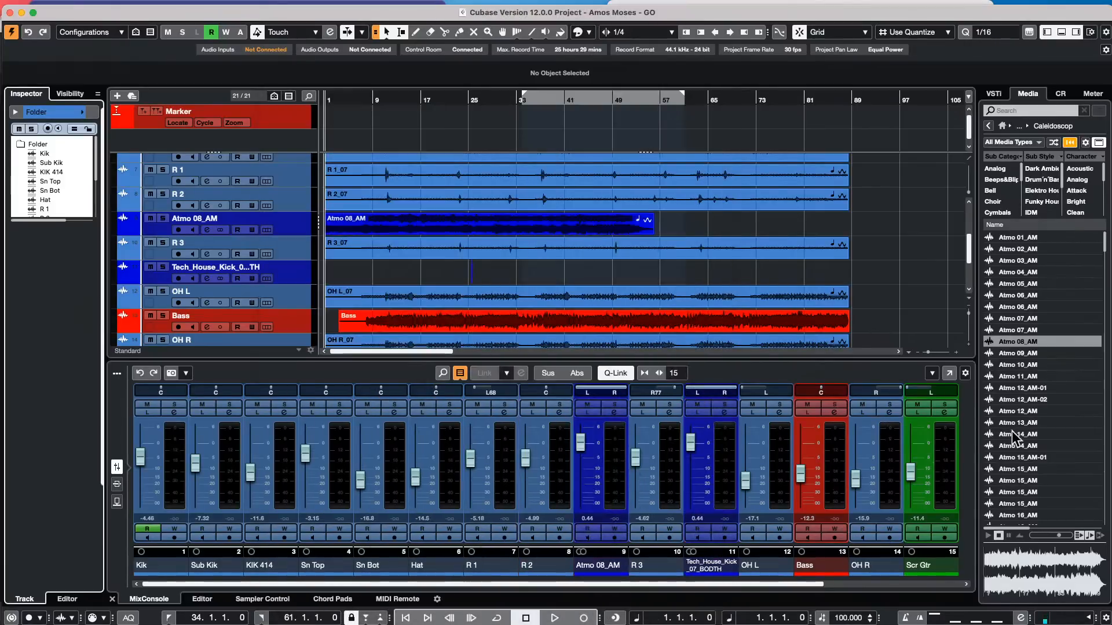
{"action": "left_click_drag", "start_coordinate": [545, 324], "coordinate": [215, 199]}
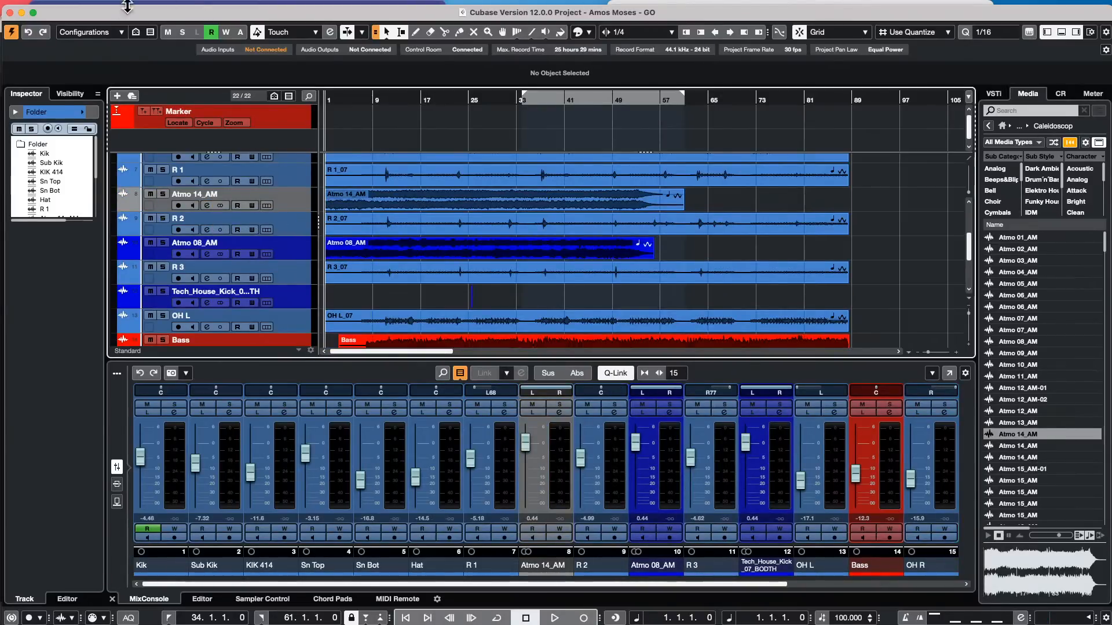
Change the Auto Track/Channel Color Mode preference to Use Previous Track Color and add Atmo 02_AM as a new track between Kik and Sub Kik.
{"action": "left_click", "coordinate": [81, 7]}
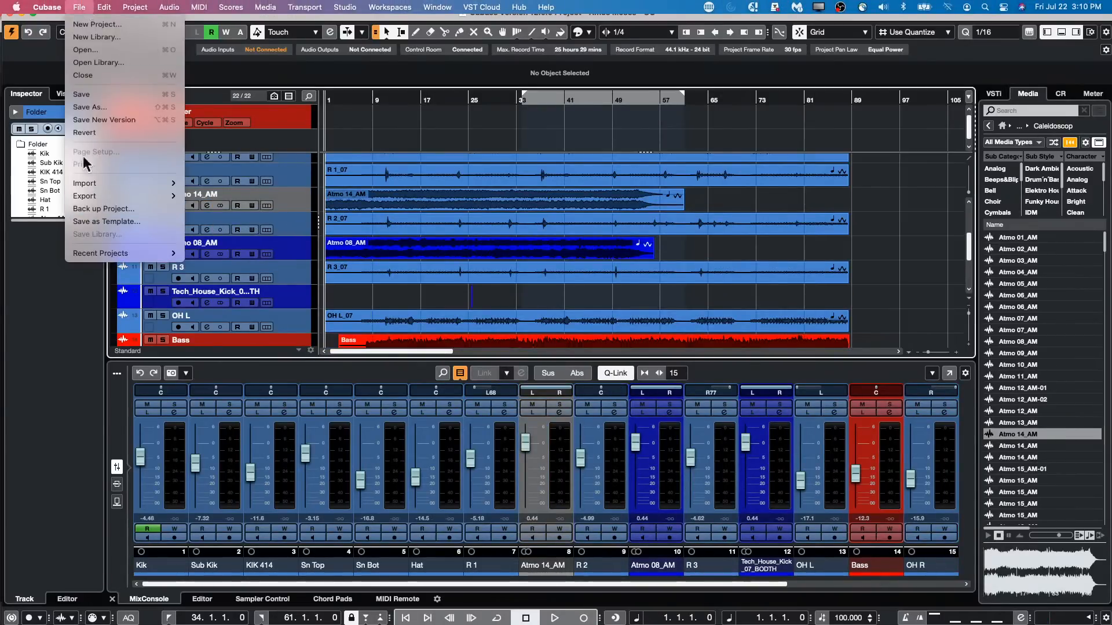
{"action": "mouse_move", "coordinate": [36, 7]}
{"action": "left_click", "coordinate": [57, 43]}
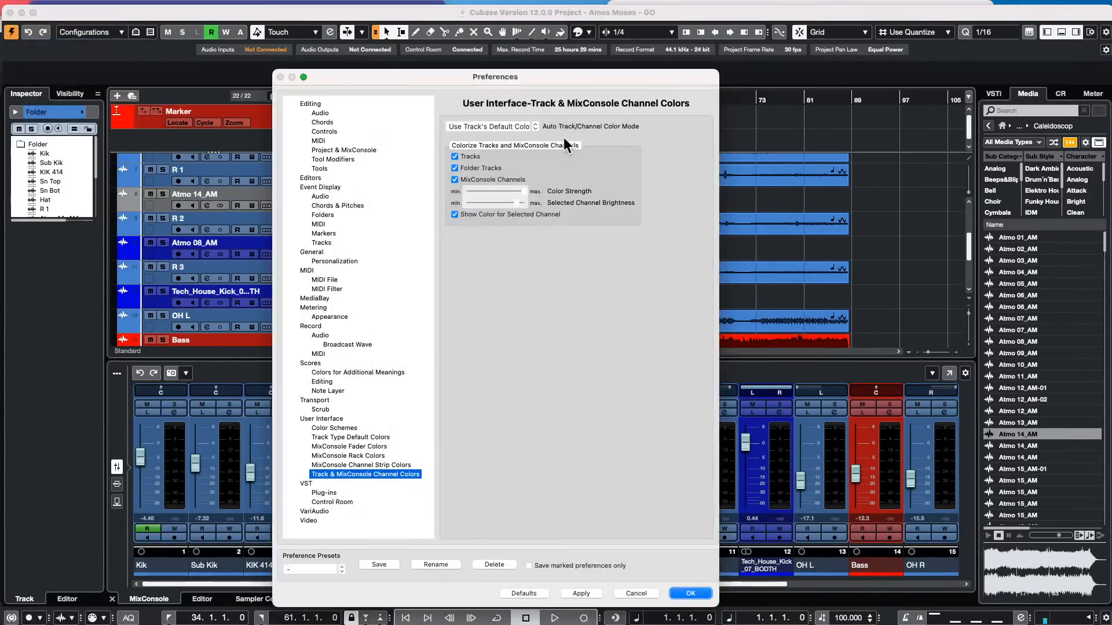
{"action": "left_click", "coordinate": [512, 126]}
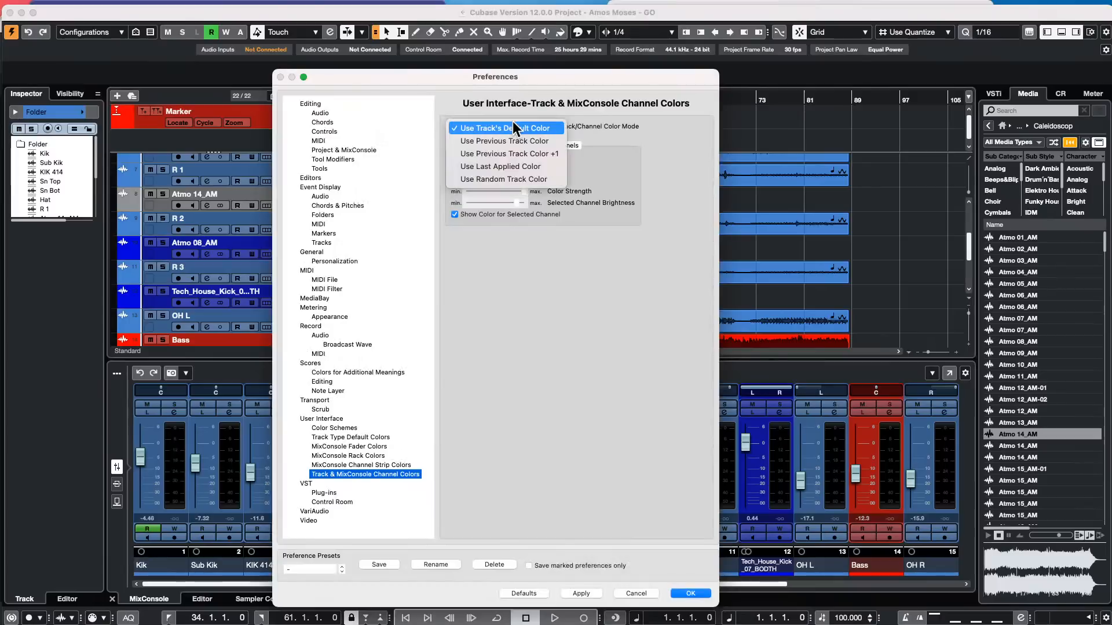
{"action": "left_click", "coordinate": [540, 142]}
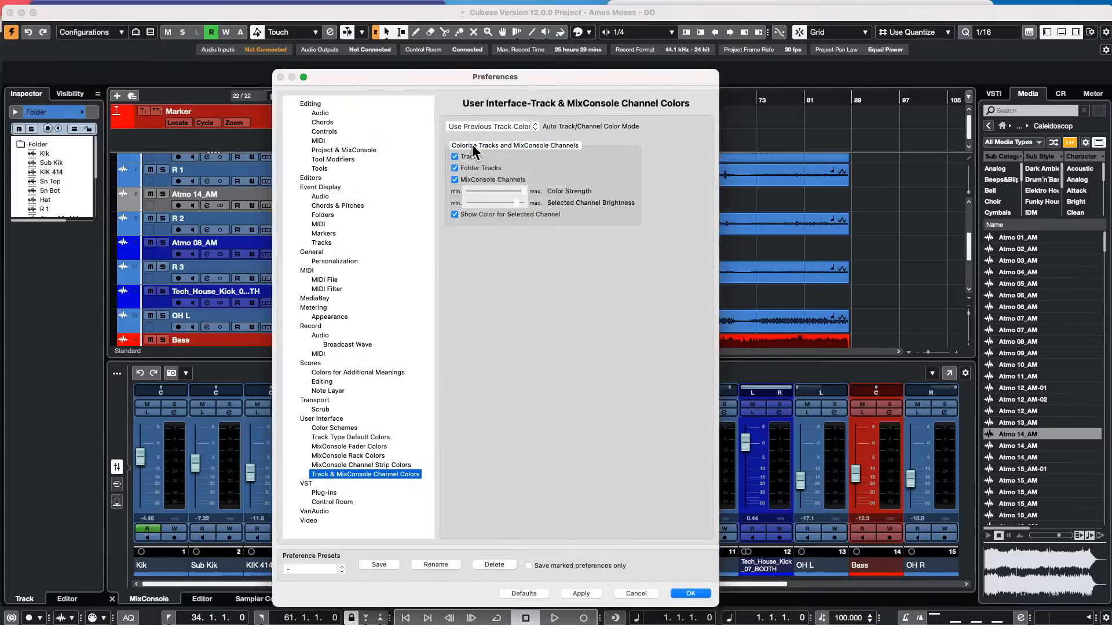
{"action": "left_click", "coordinate": [581, 594]}
{"action": "left_click", "coordinate": [700, 593]}
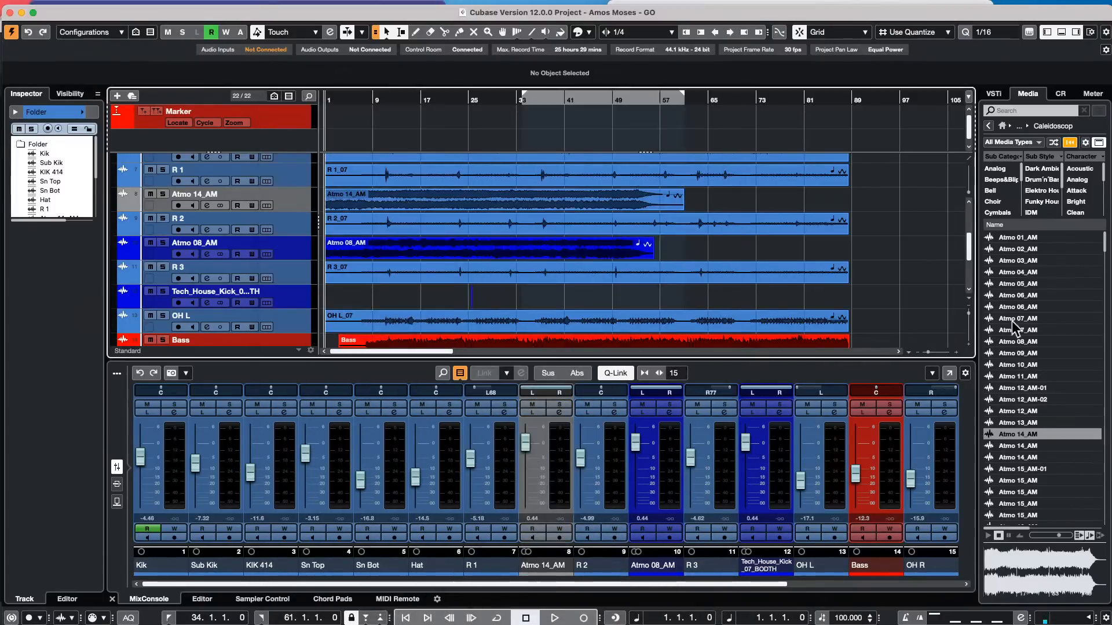
{"action": "left_click_drag", "start_coordinate": [1030, 249], "coordinate": [236, 169]}
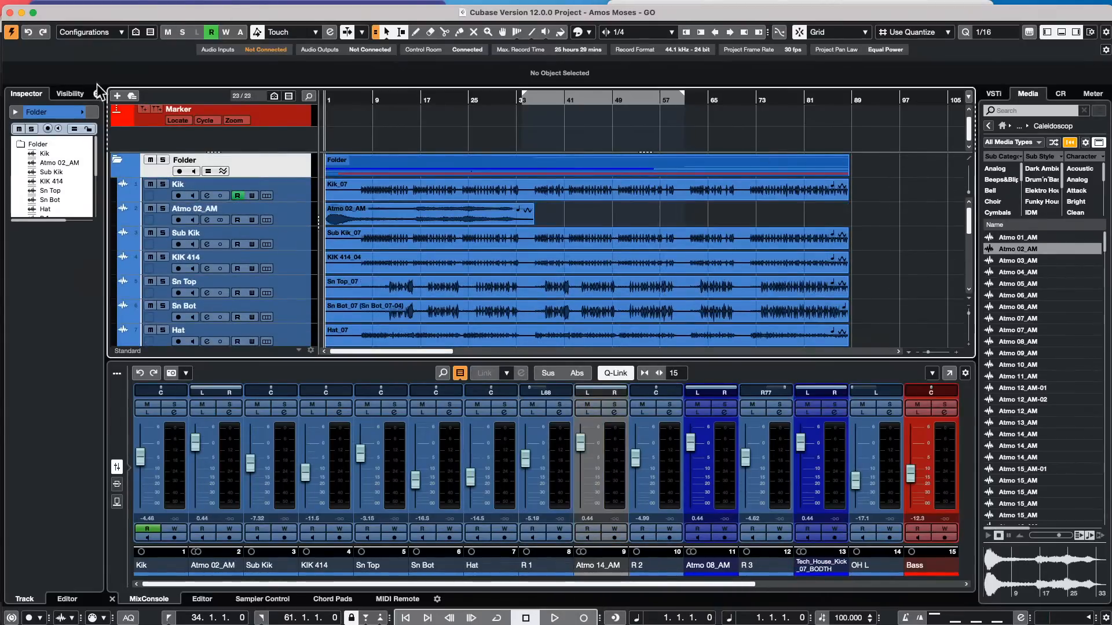
Set the Auto Track/Channel Color Mode preference to Use Previous Track Color +1 and accept the preferences.
{"action": "mouse_move", "coordinate": [73, 5]}
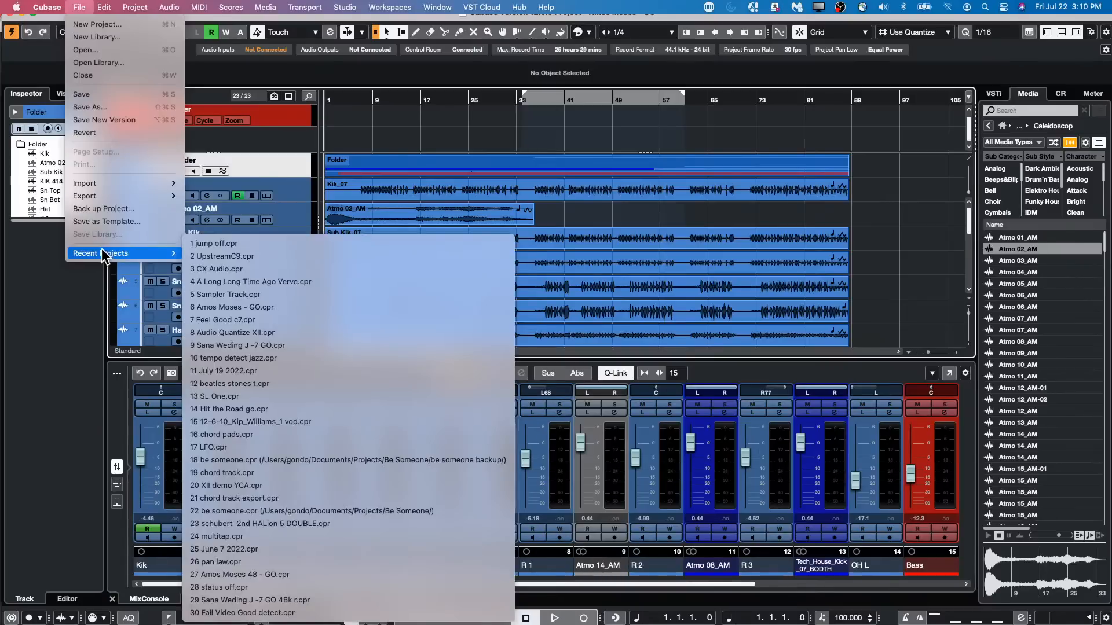
{"action": "left_click", "coordinate": [58, 43]}
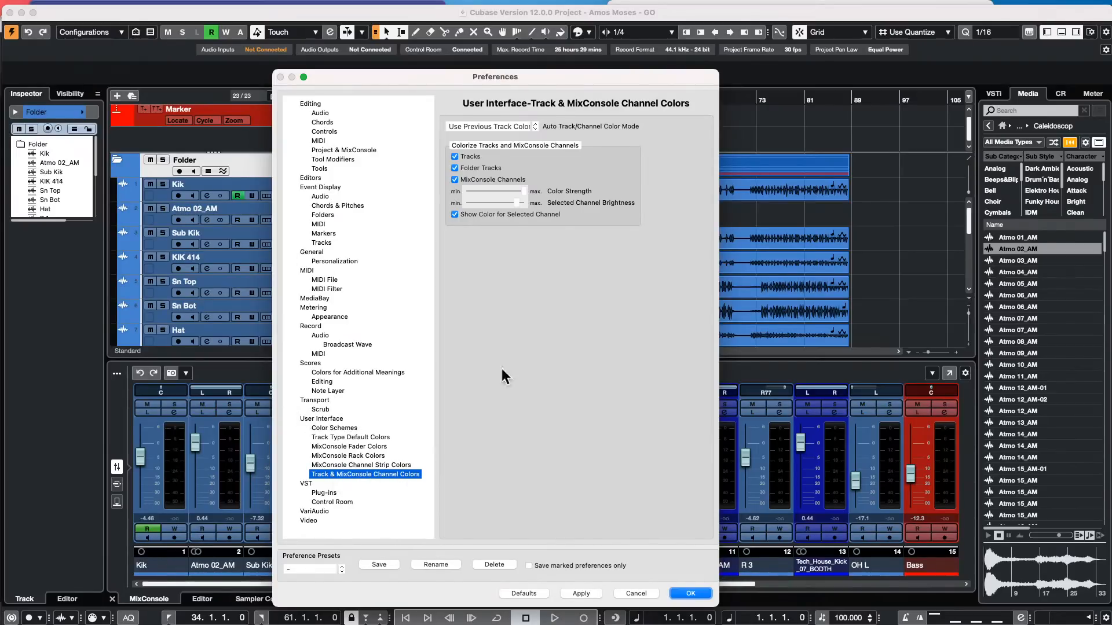
{"action": "left_click", "coordinate": [499, 124]}
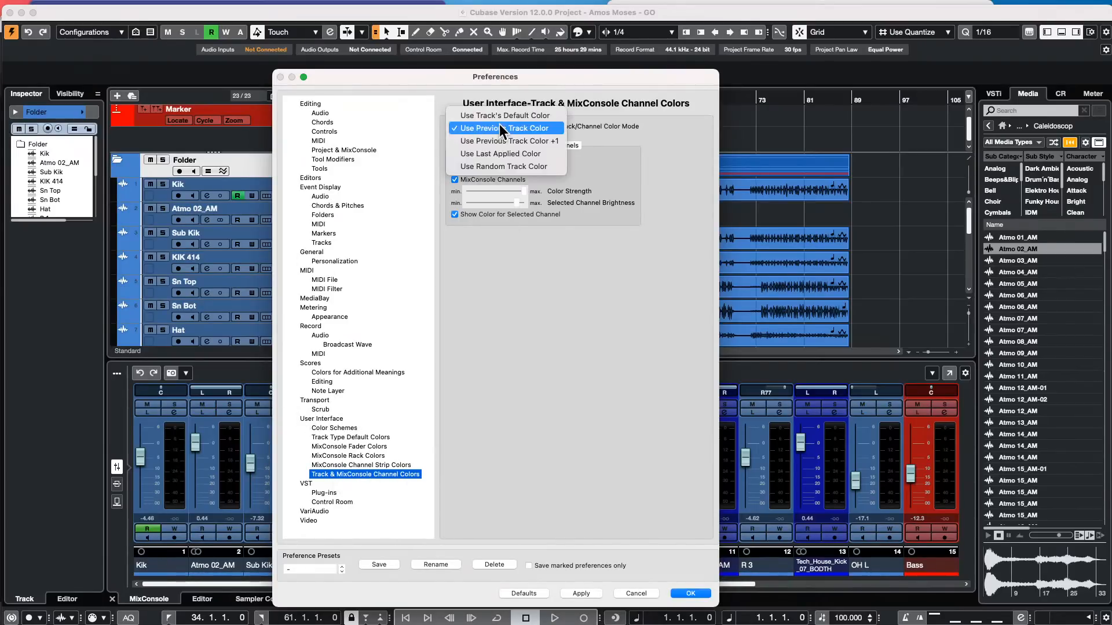
{"action": "left_click", "coordinate": [614, 127]}
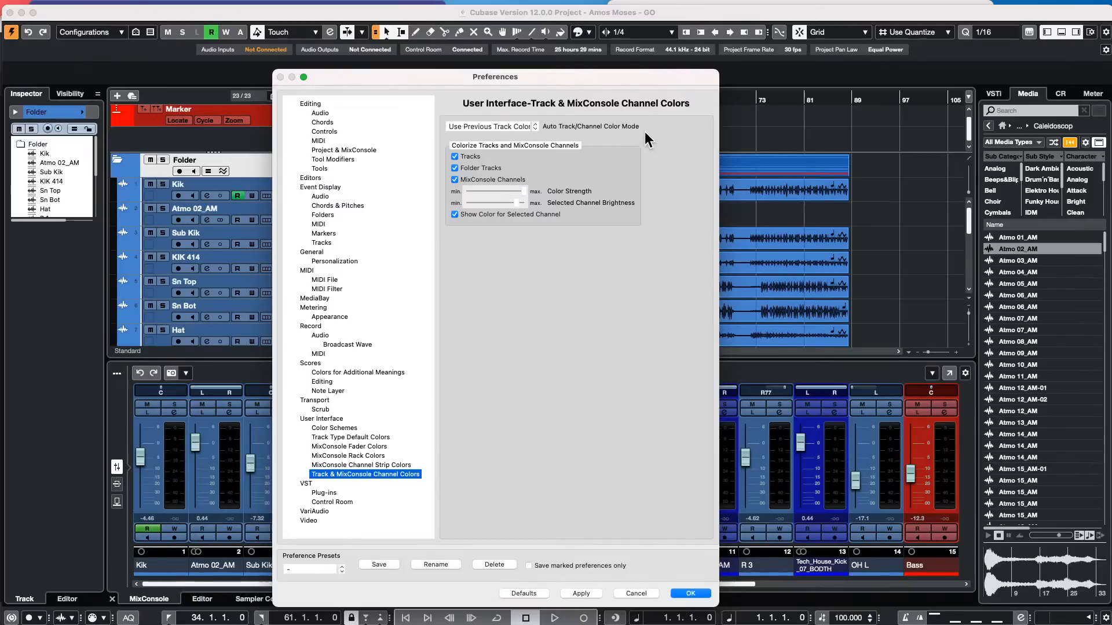
{"action": "left_click", "coordinate": [509, 126]}
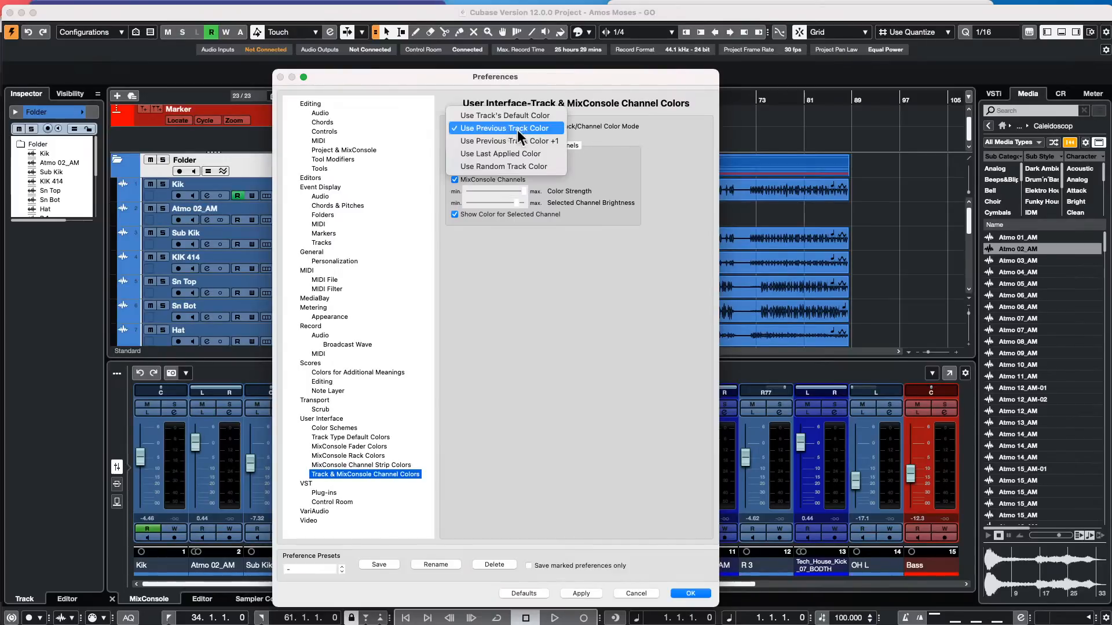
{"action": "left_click", "coordinate": [669, 173]}
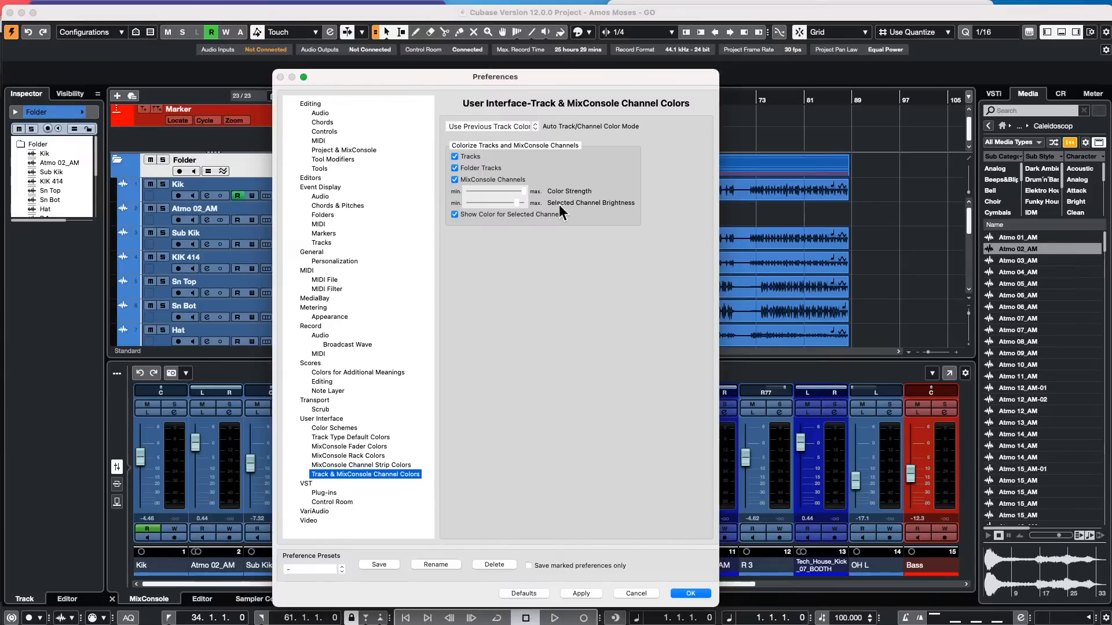
{"action": "left_click", "coordinate": [508, 122]}
{"action": "left_click", "coordinate": [507, 138]}
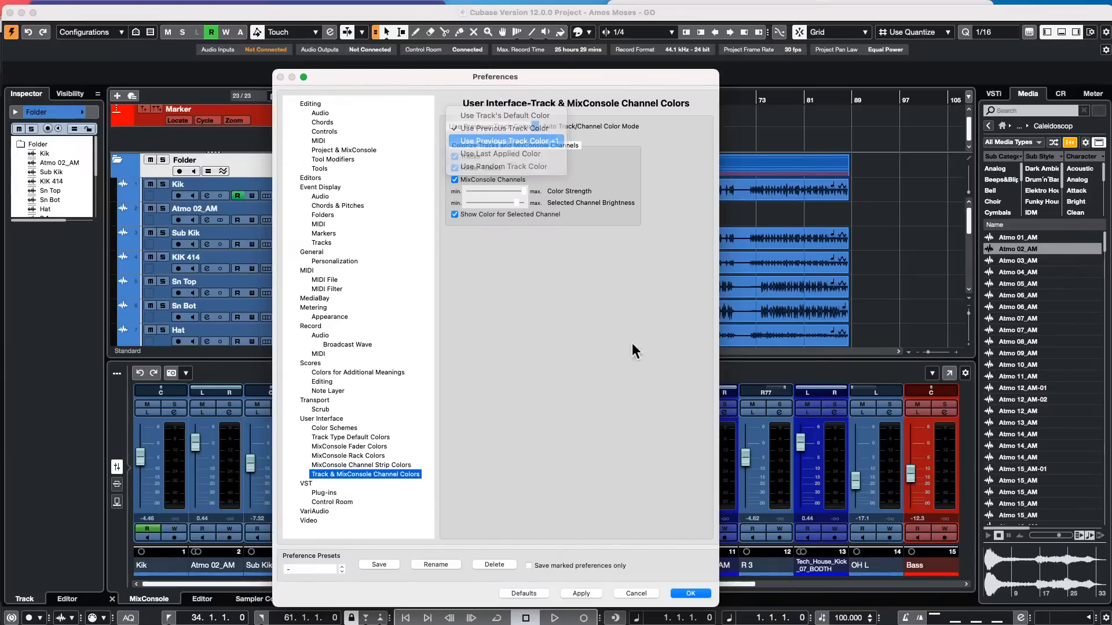
{"action": "left_click", "coordinate": [708, 593]}
Add Atmo 06_AM as a new track between Atmo 02_AM and Sub Kik, and compare its color with the color palette.
{"action": "left_click", "coordinate": [1029, 296]}
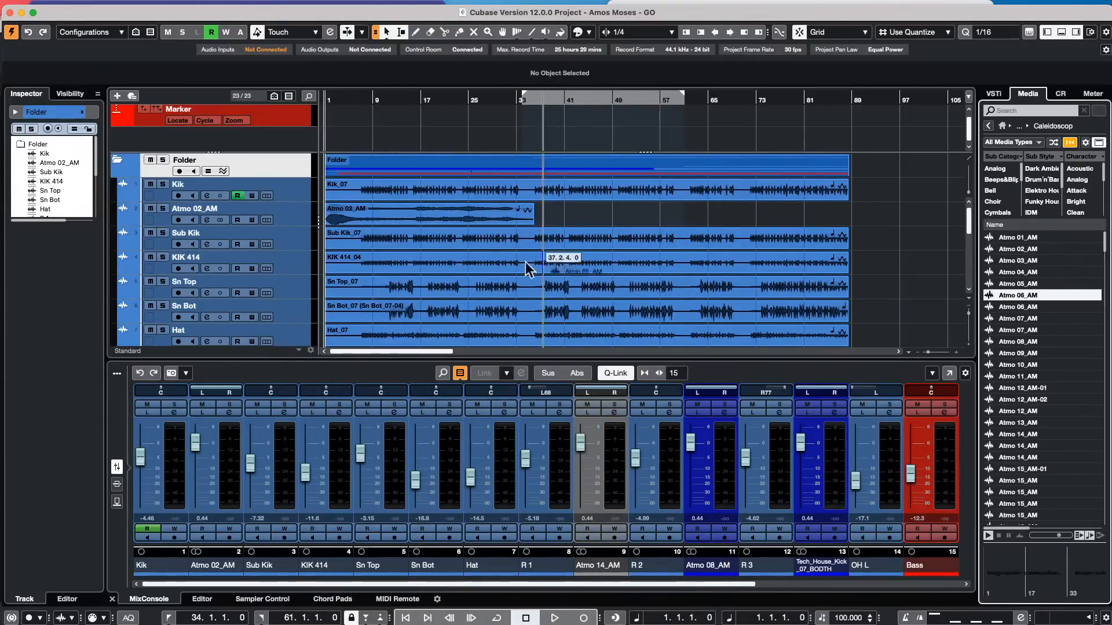
{"action": "left_click_drag", "start_coordinate": [301, 200], "coordinate": [262, 240]}
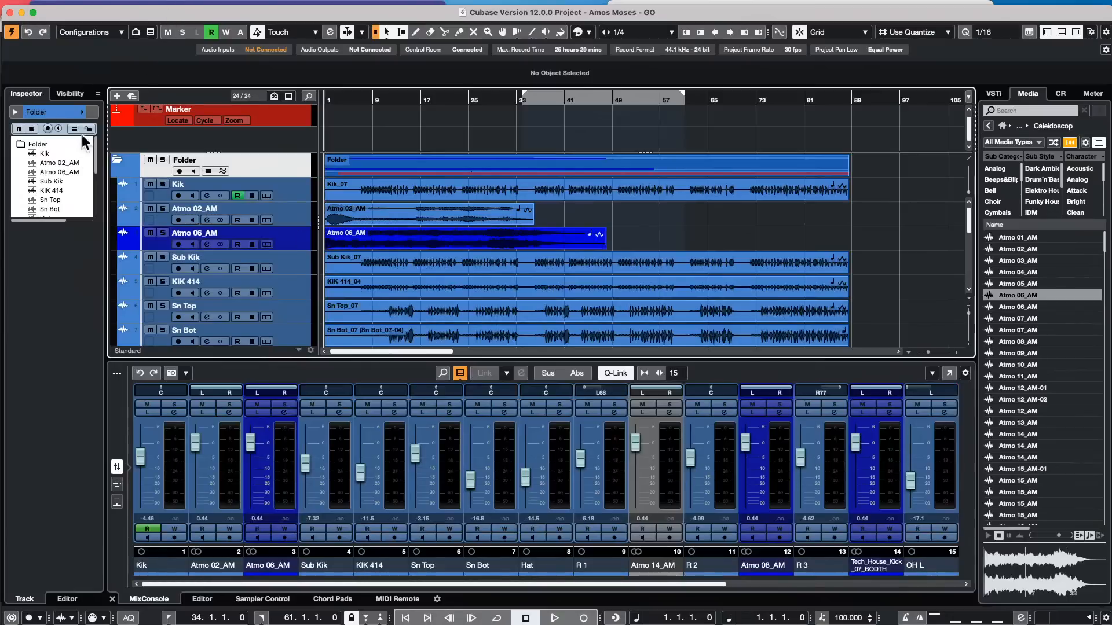
{"action": "left_click", "coordinate": [81, 112]}
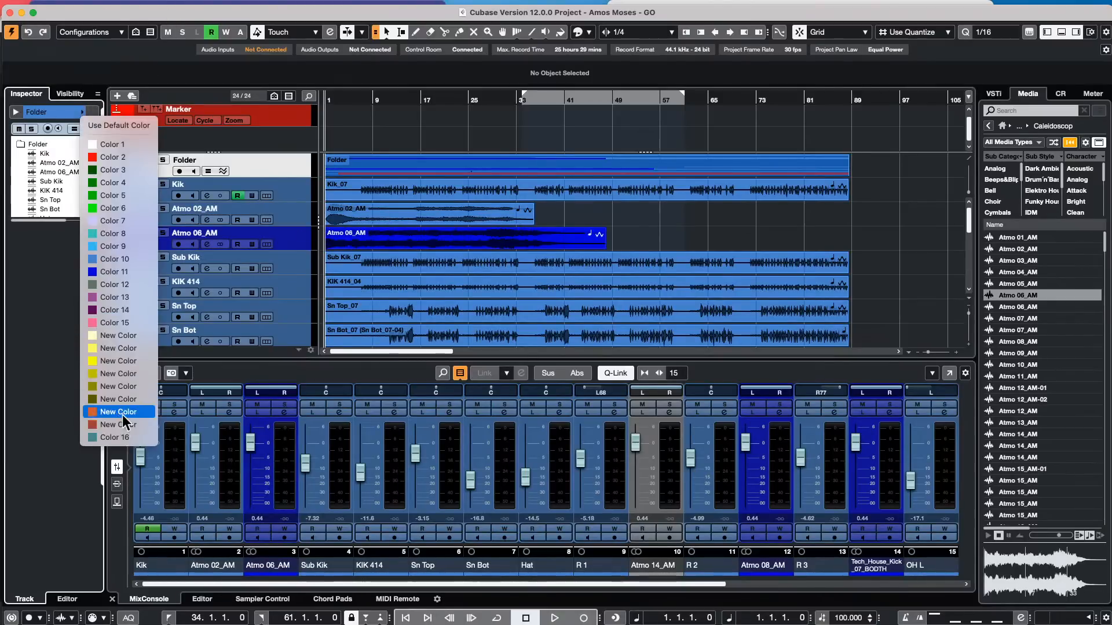
{"action": "left_click", "coordinate": [836, 218]}
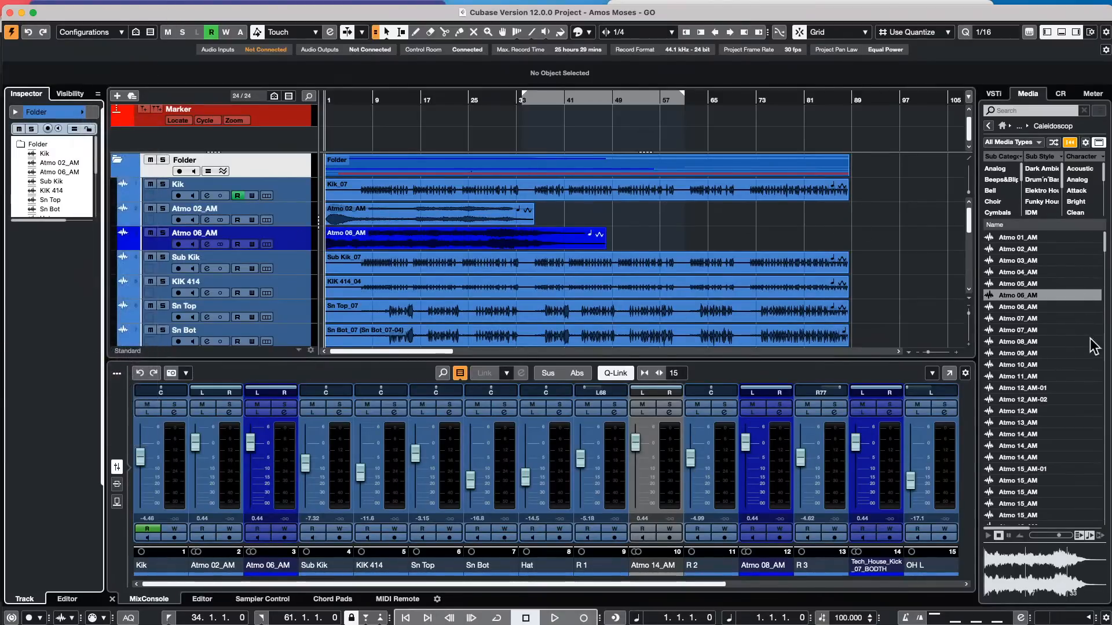
Undo adding the Atmo 06_AM track.
{"action": "mouse_move", "coordinate": [61, 7]}
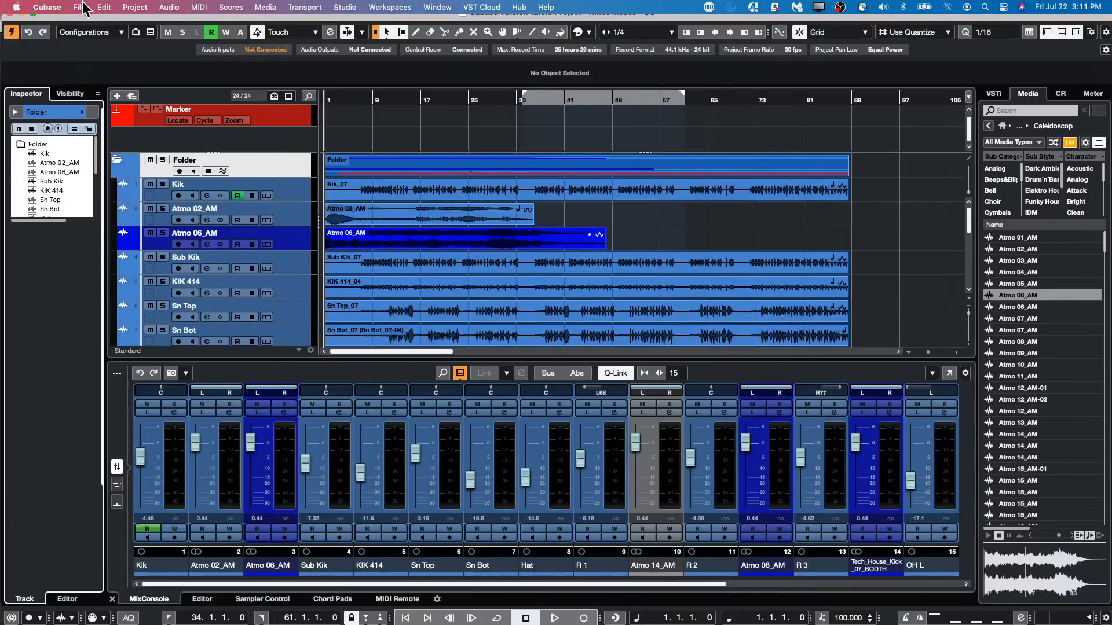
{"action": "left_click", "coordinate": [80, 9]}
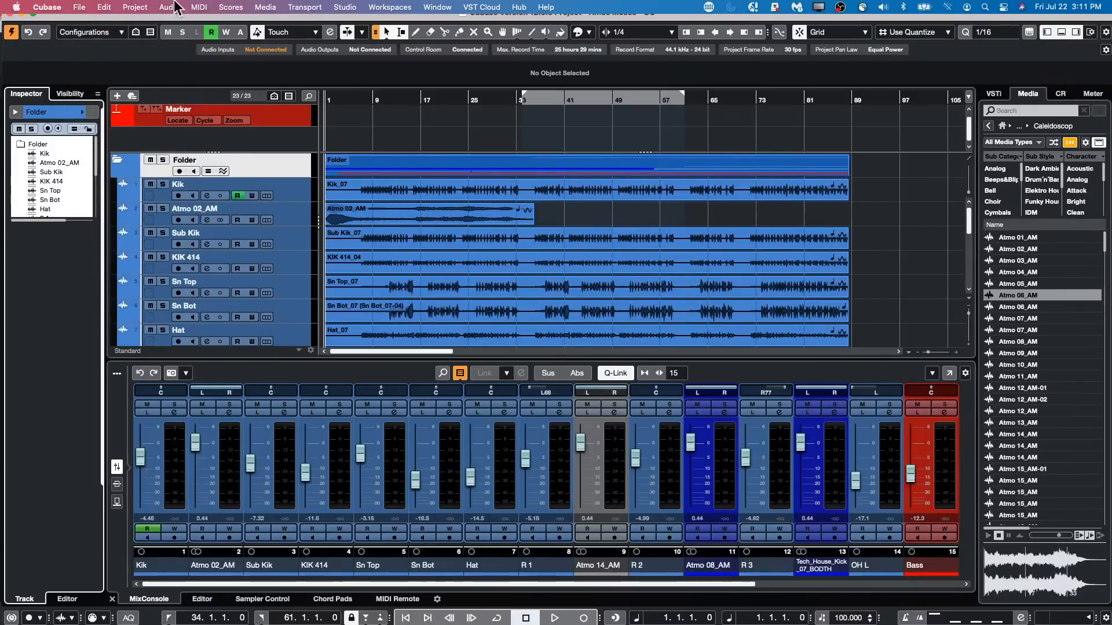
{"action": "left_click", "coordinate": [73, 7]}
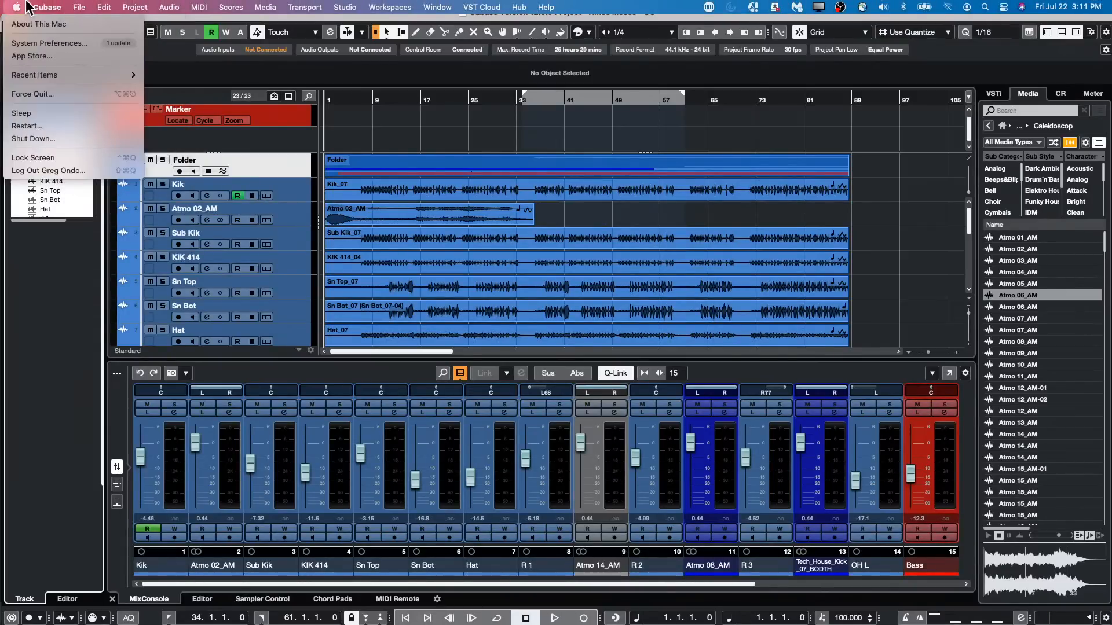
Set the Auto Track/Channel Color Mode preference to Use Previous Track Color and apply it.
{"action": "mouse_move", "coordinate": [46, 7]}
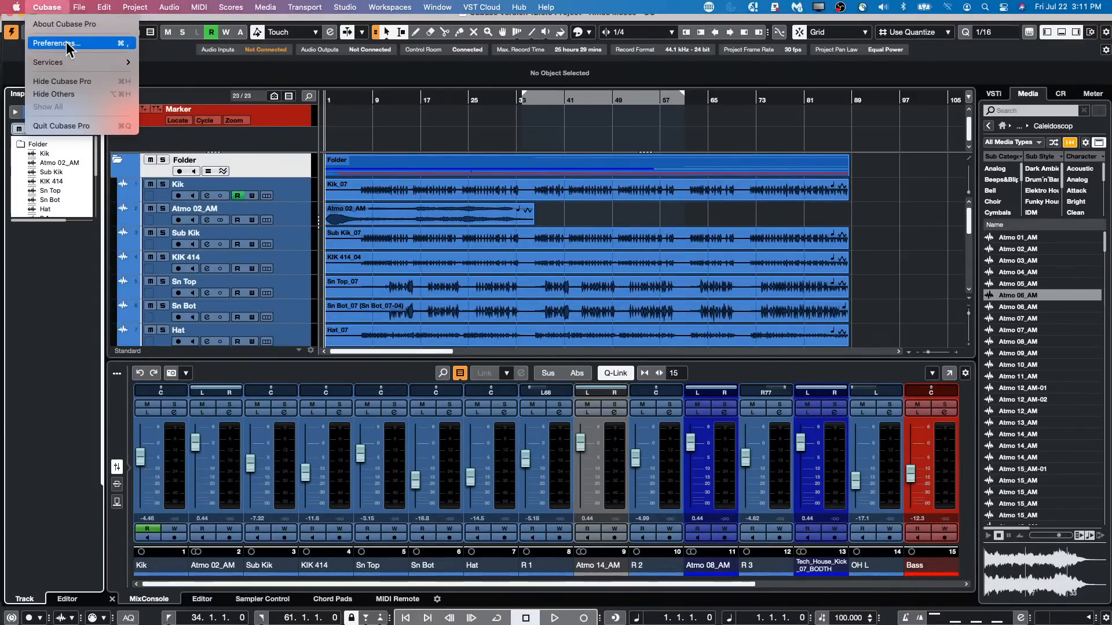
{"action": "left_click", "coordinate": [66, 43]}
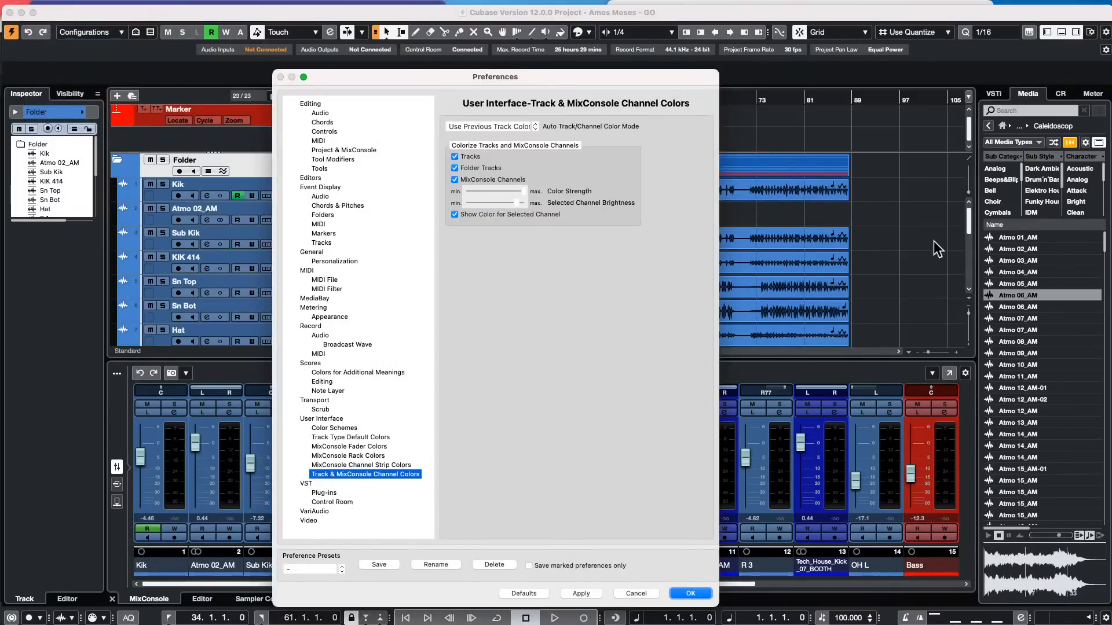
{"action": "left_click", "coordinate": [511, 122]}
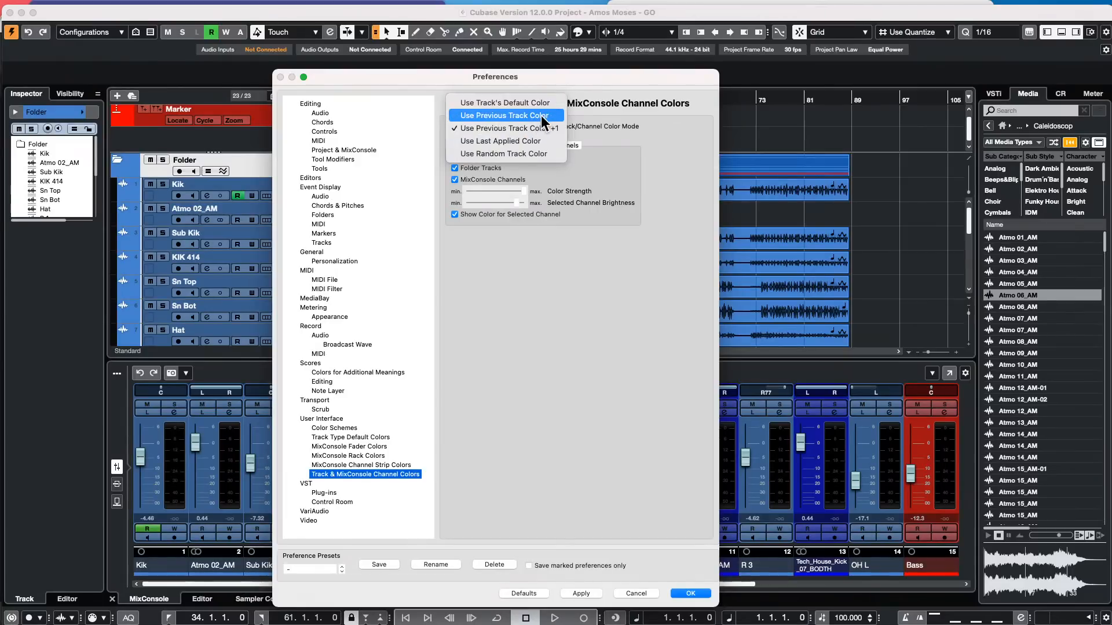
{"action": "left_click", "coordinate": [541, 116]}
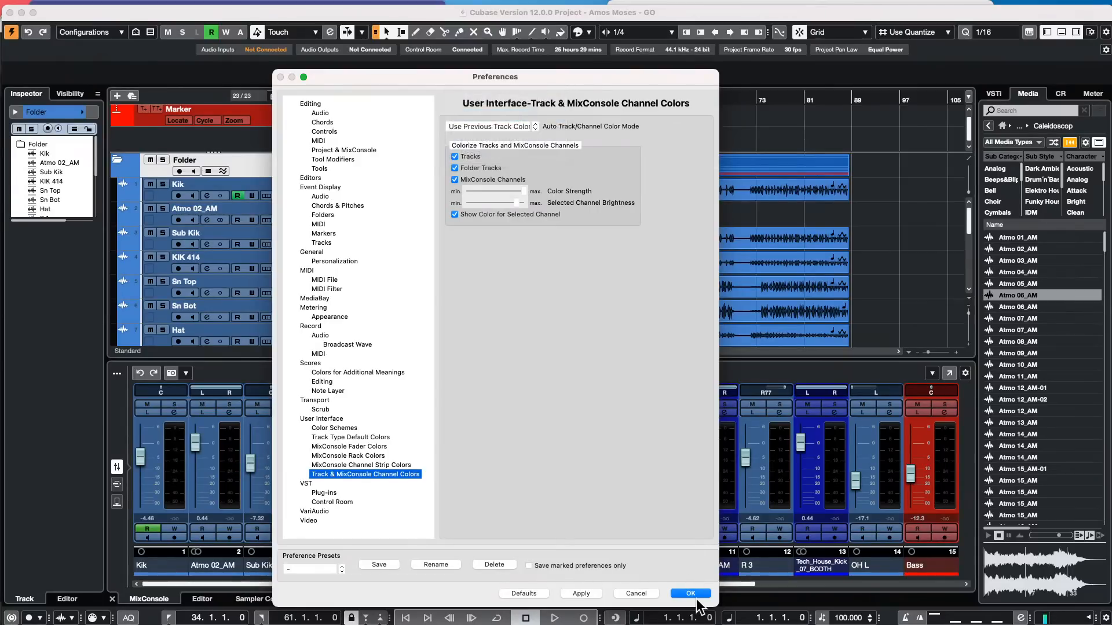
{"action": "left_click", "coordinate": [581, 593]}
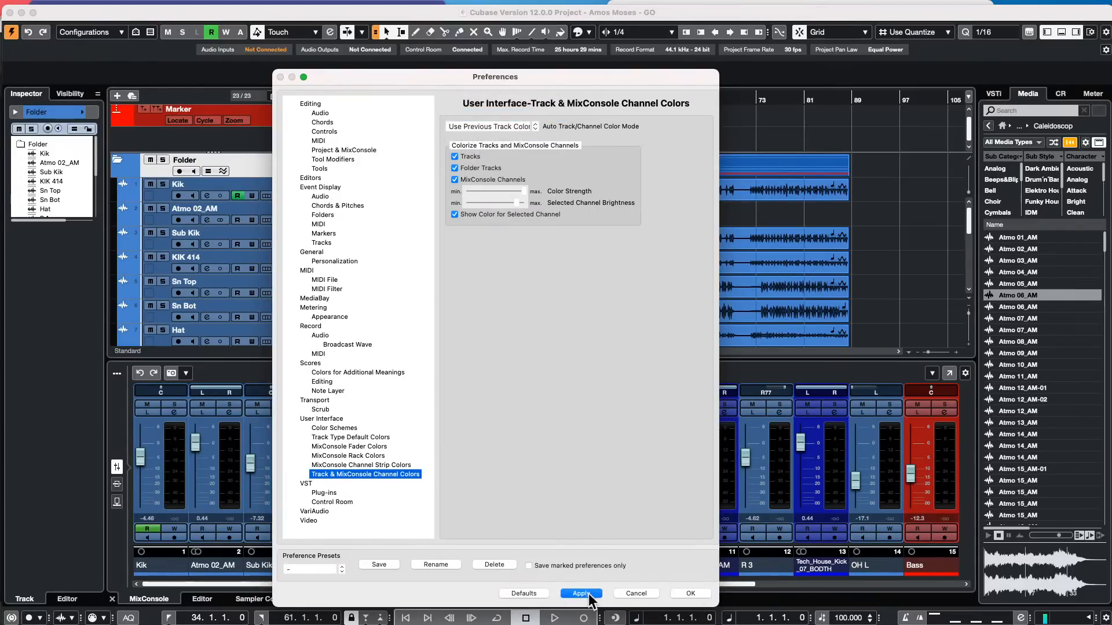
{"action": "left_click", "coordinate": [690, 593]}
Add the Atmo 09_AM sample to the project as a new audio track between Sn Top and Sn Bot.
{"action": "left_click_drag", "start_coordinate": [1006, 358], "coordinate": [261, 283]}
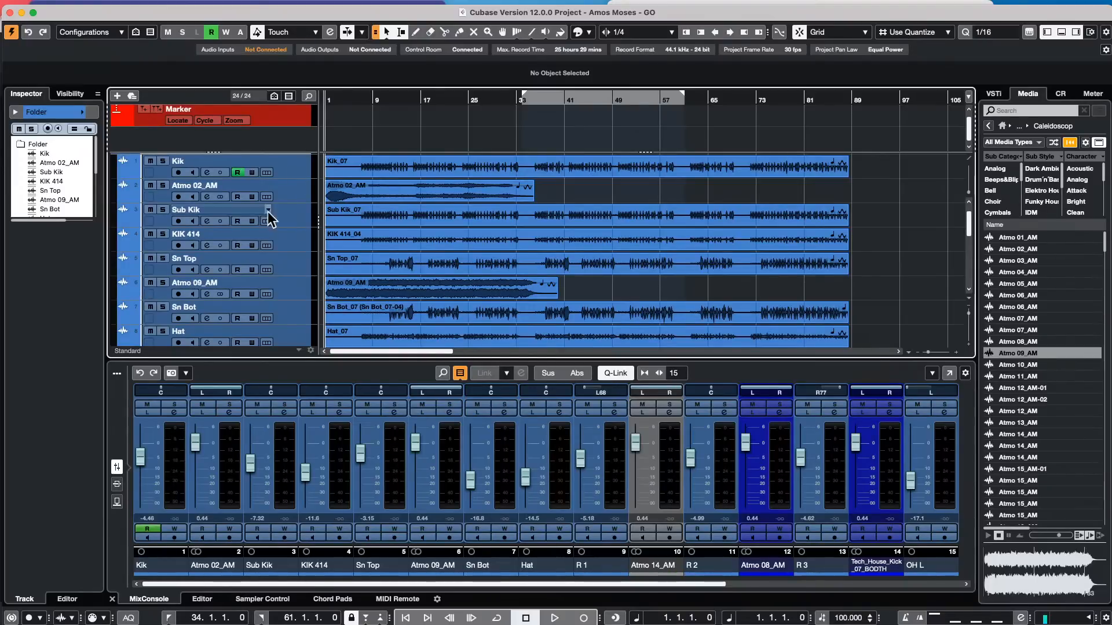
Open the Raw Power set in the Loops & Samples media library and look through its files.
{"action": "left_click", "coordinate": [1062, 95]}
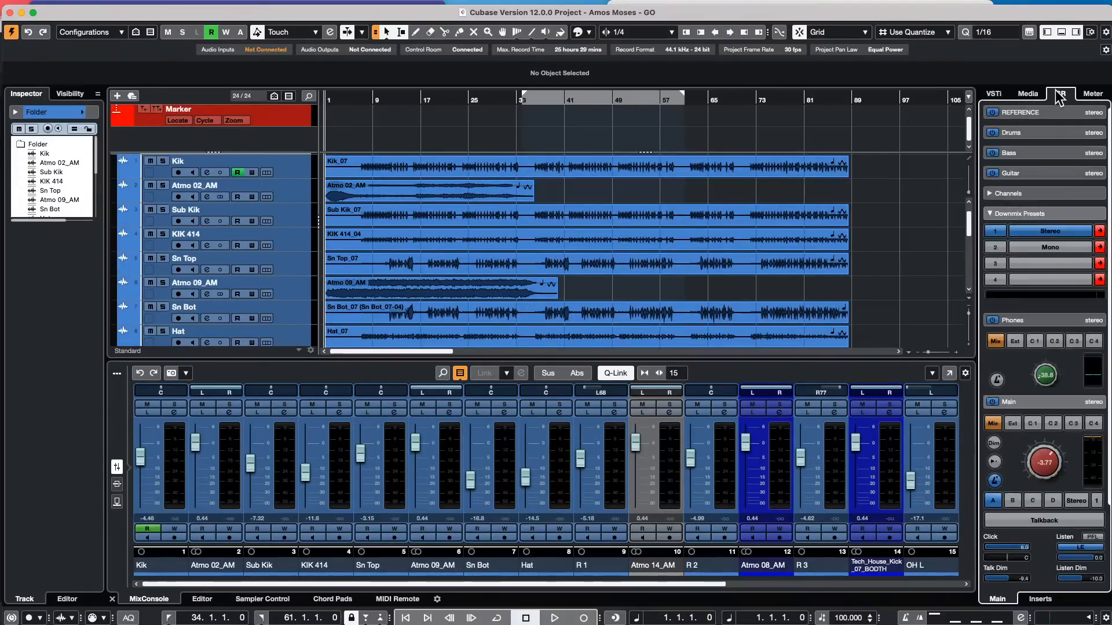
{"action": "left_click", "coordinate": [1028, 94]}
{"action": "left_click", "coordinate": [1001, 129]}
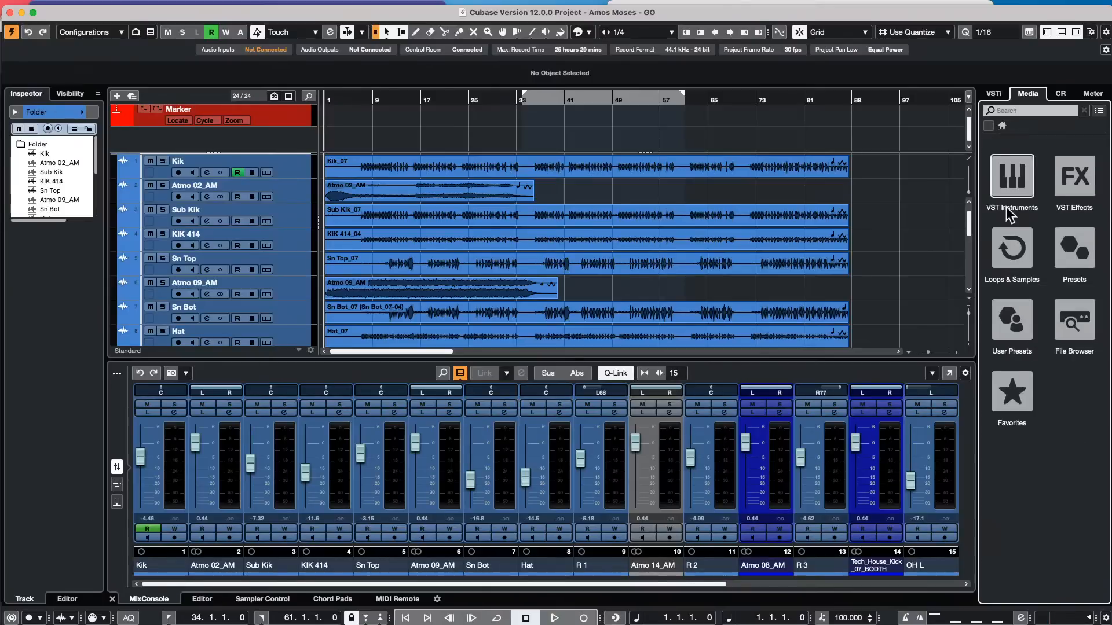
{"action": "left_click", "coordinate": [1012, 249]}
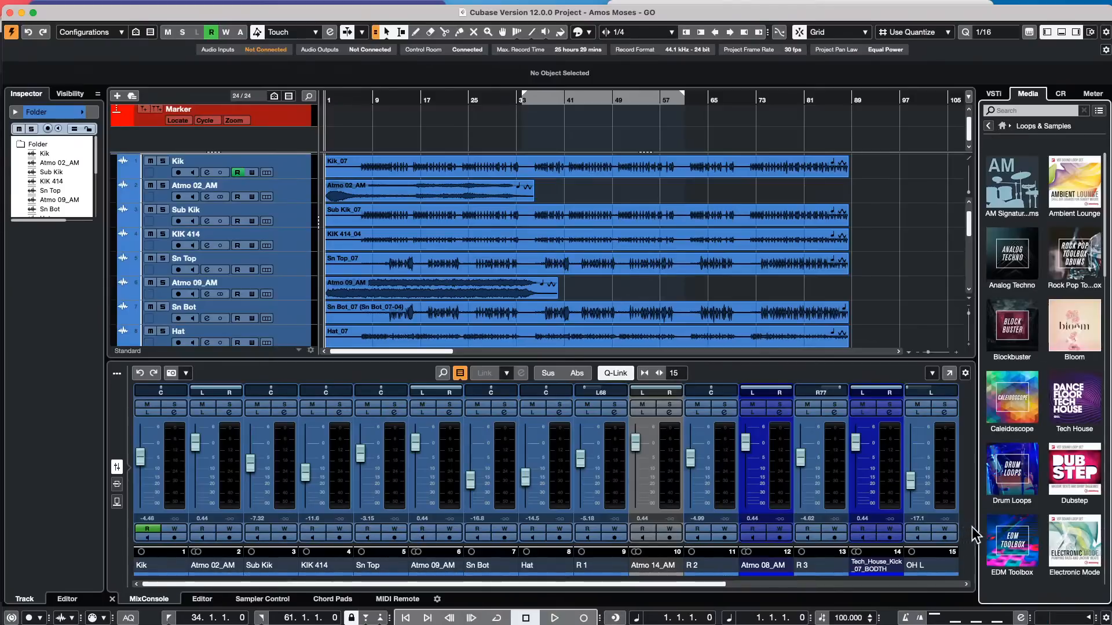
{"action": "scroll", "coordinate": [1063, 508], "scroll_direction": "down", "scroll_amount": 15}
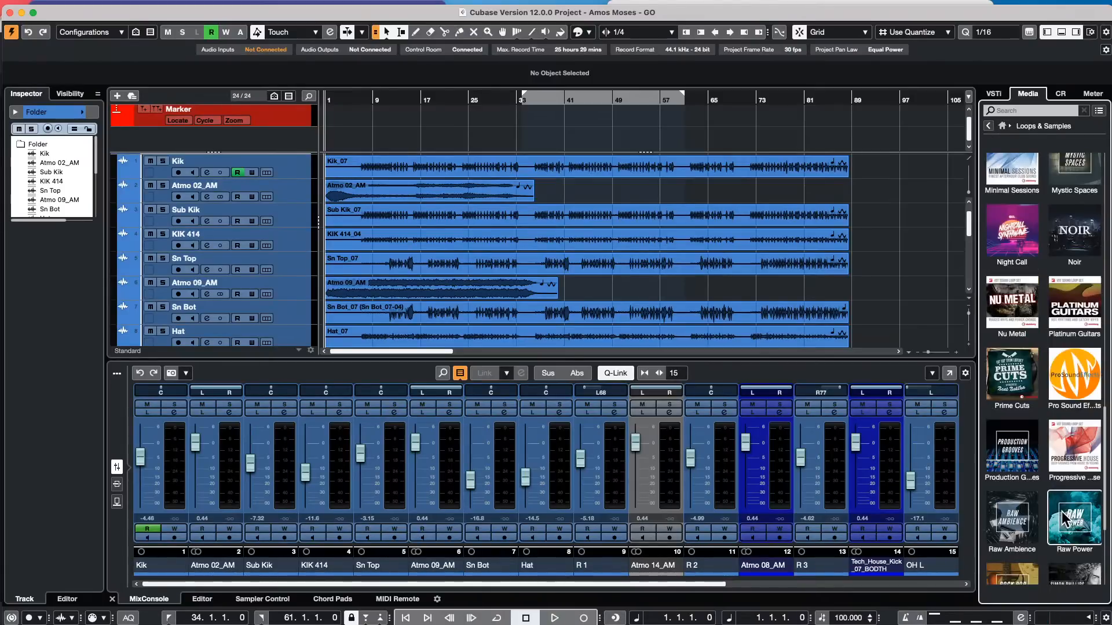
{"action": "left_click", "coordinate": [1059, 513]}
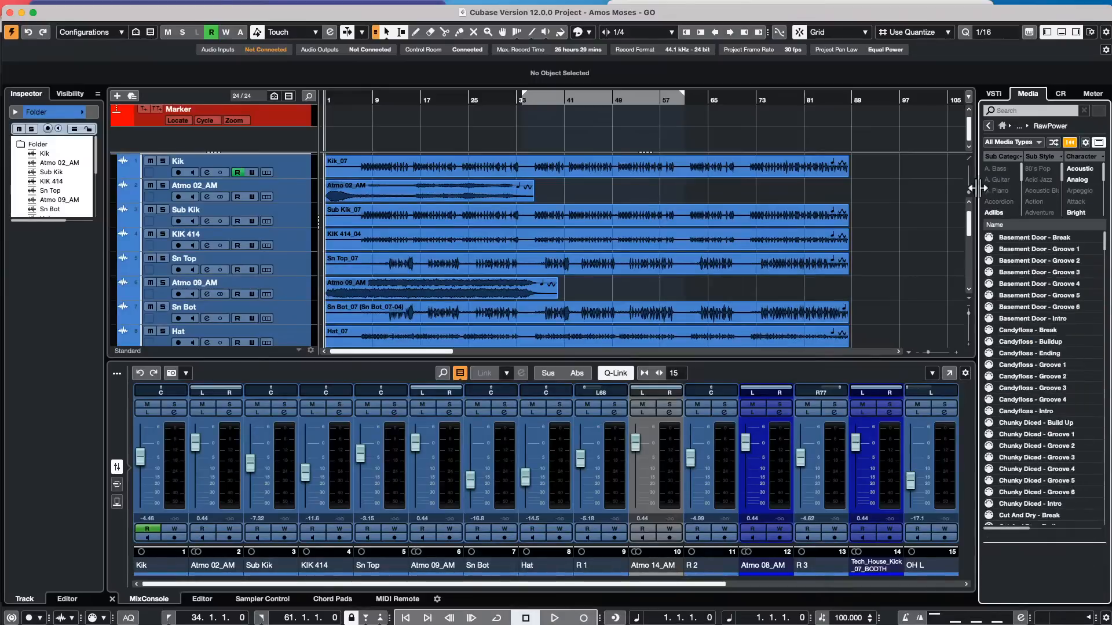
{"action": "scroll", "coordinate": [1016, 355], "scroll_direction": "down", "scroll_amount": 20}
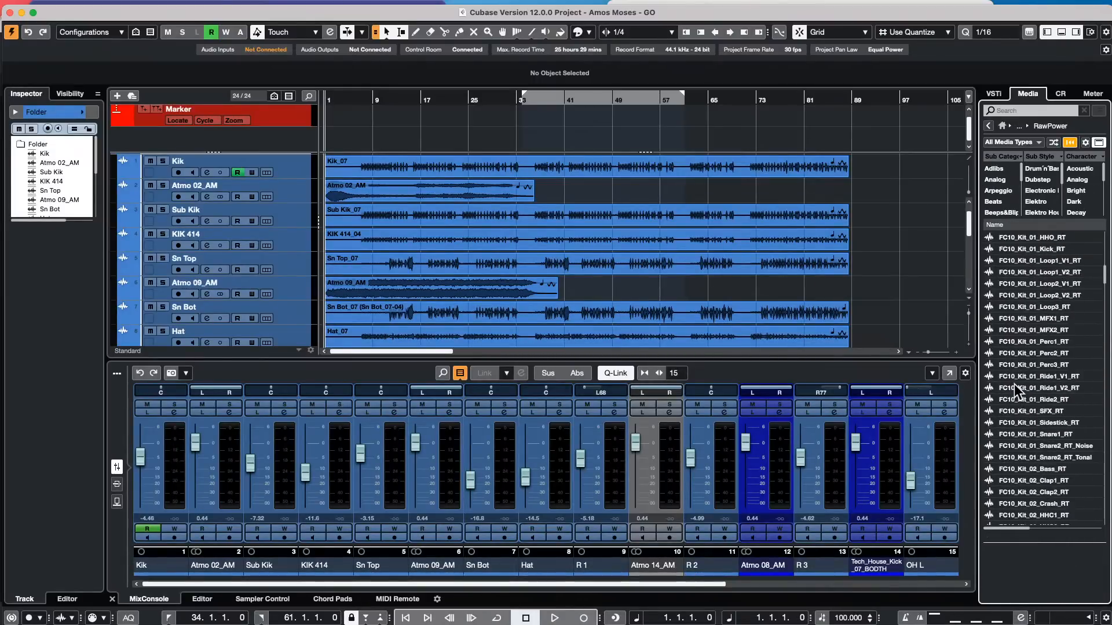
{"action": "scroll", "coordinate": [1014, 384], "scroll_direction": "up", "scroll_amount": 20}
{"action": "scroll", "coordinate": [1013, 383], "scroll_direction": "down", "scroll_amount": 20}
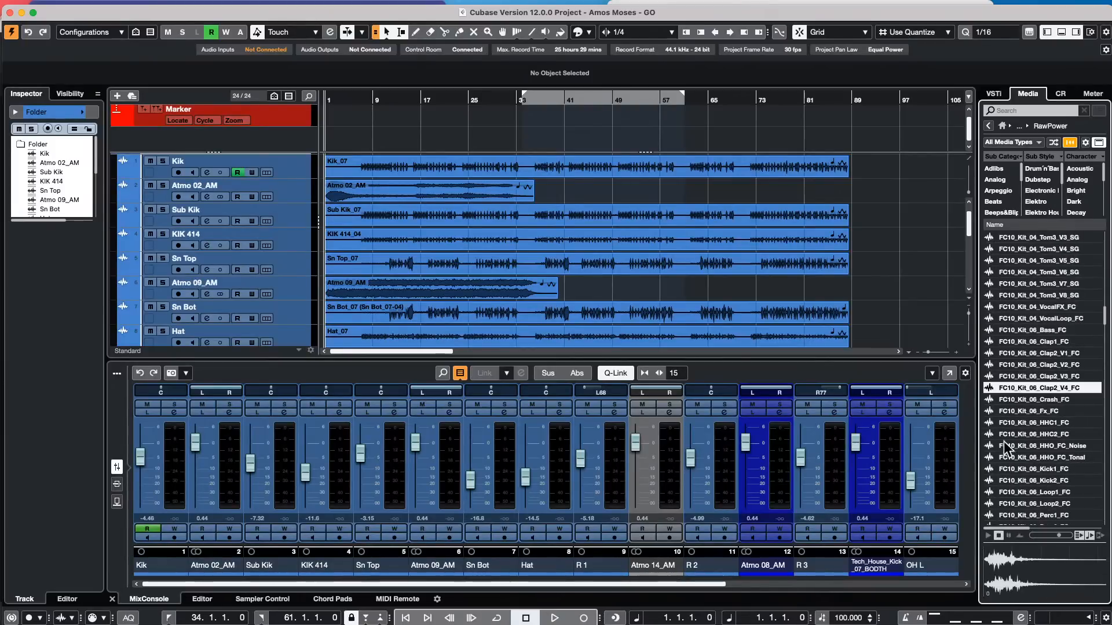
{"action": "scroll", "coordinate": [1016, 396], "scroll_direction": "down", "scroll_amount": 10}
{"action": "scroll", "coordinate": [1015, 388], "scroll_direction": "up", "scroll_amount": 15}
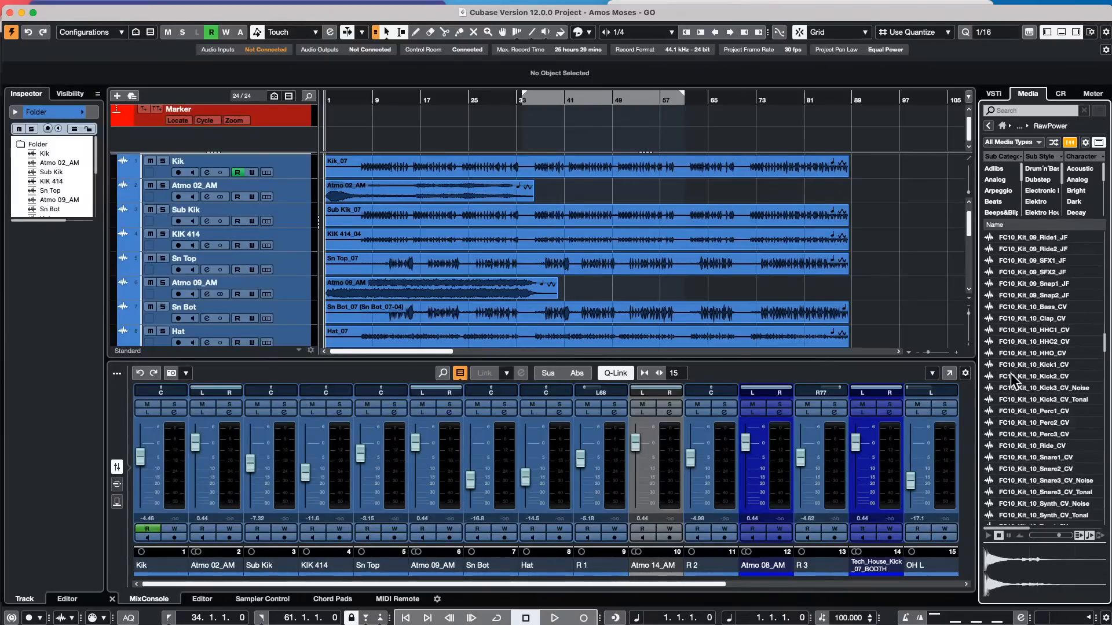
{"action": "scroll", "coordinate": [1015, 377], "scroll_direction": "up", "scroll_amount": 15}
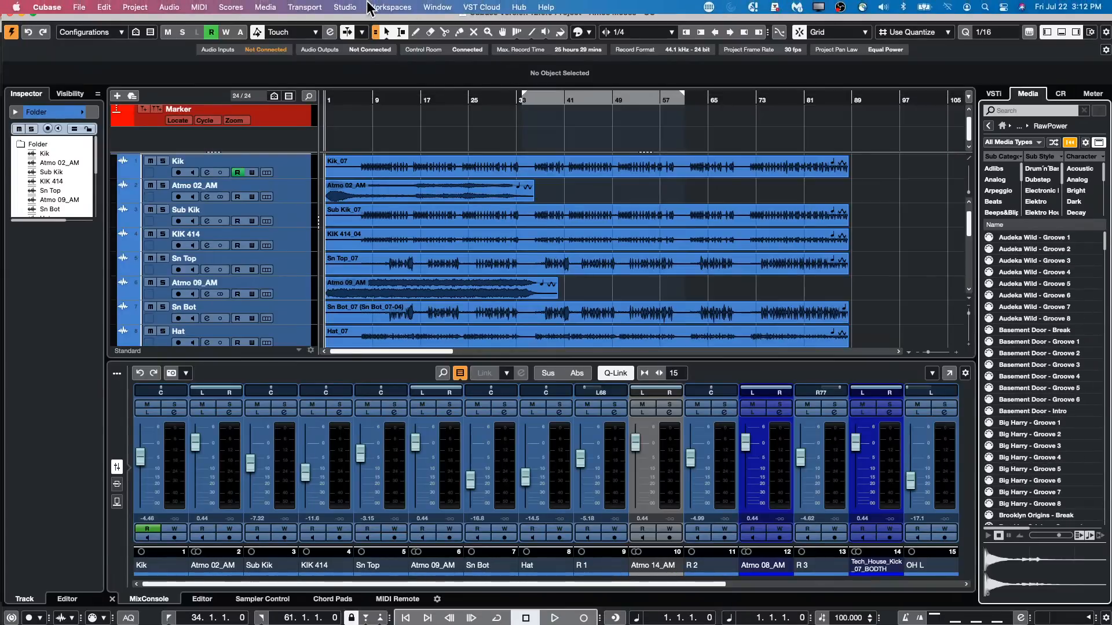
Open the full MediaBay window, collapse the Documents folder and expand the VST Sound content folders.
{"action": "left_click", "coordinate": [344, 7]}
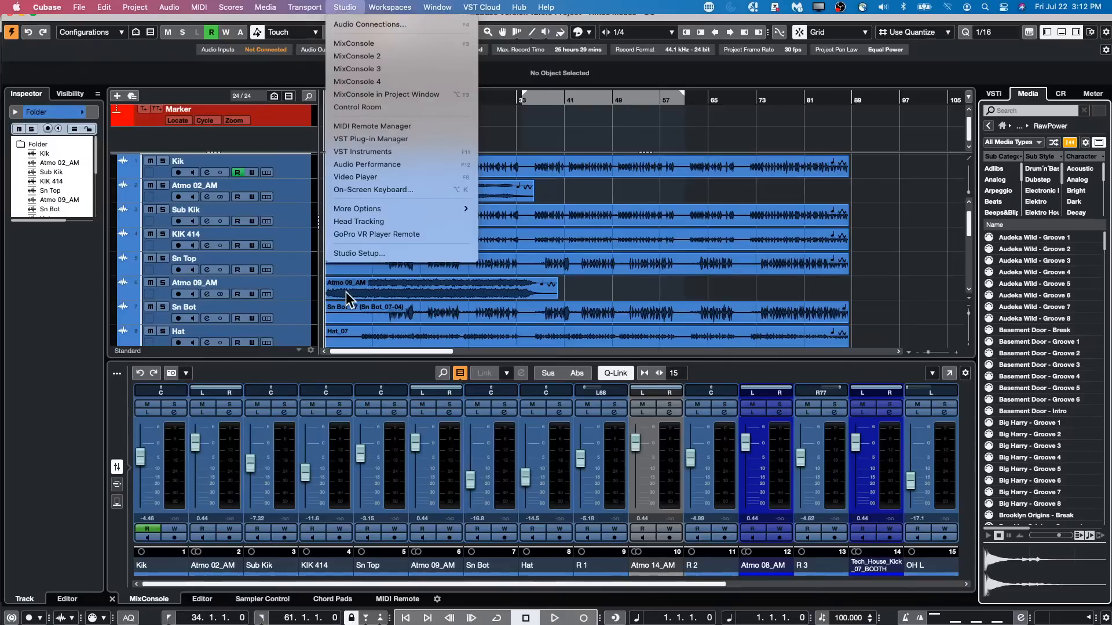
{"action": "mouse_move", "coordinate": [266, 7]}
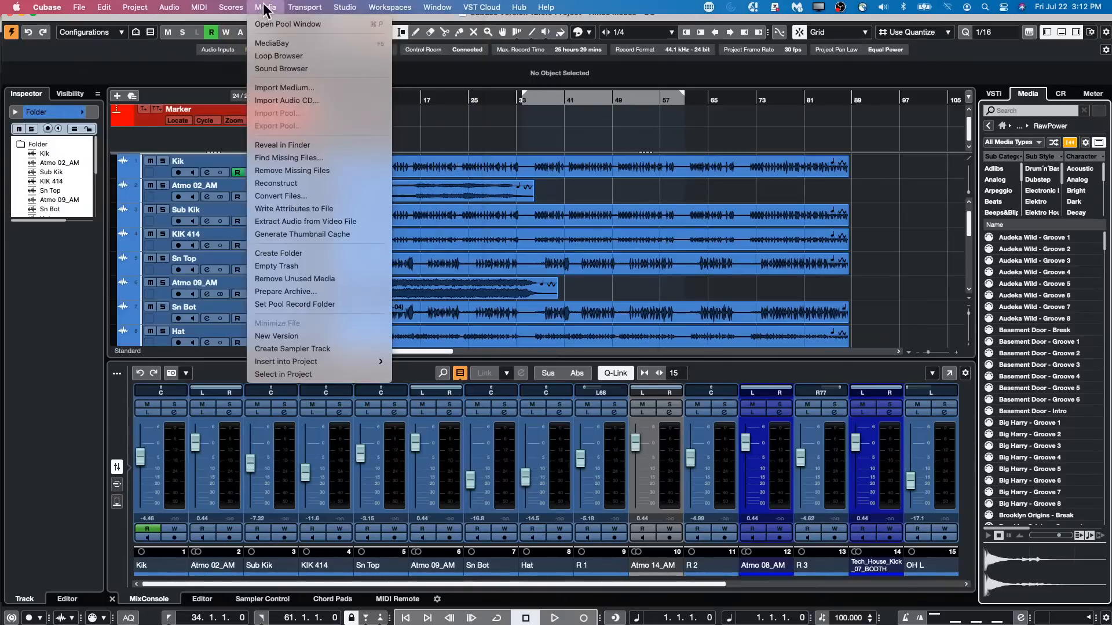
{"action": "left_click", "coordinate": [272, 42]}
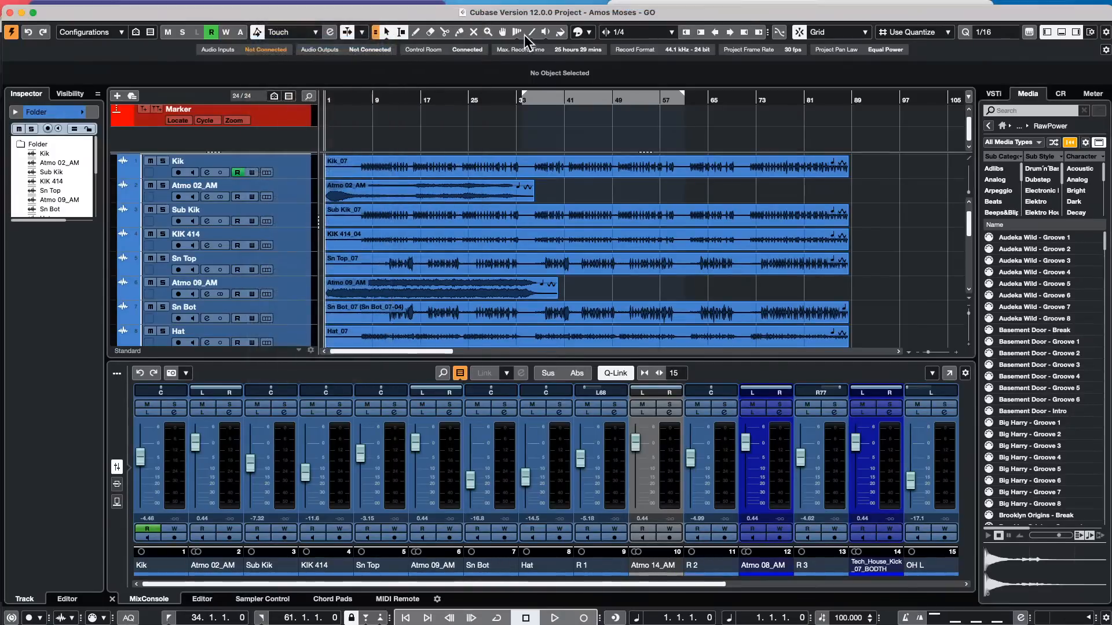
{"action": "left_click", "coordinate": [335, 337]}
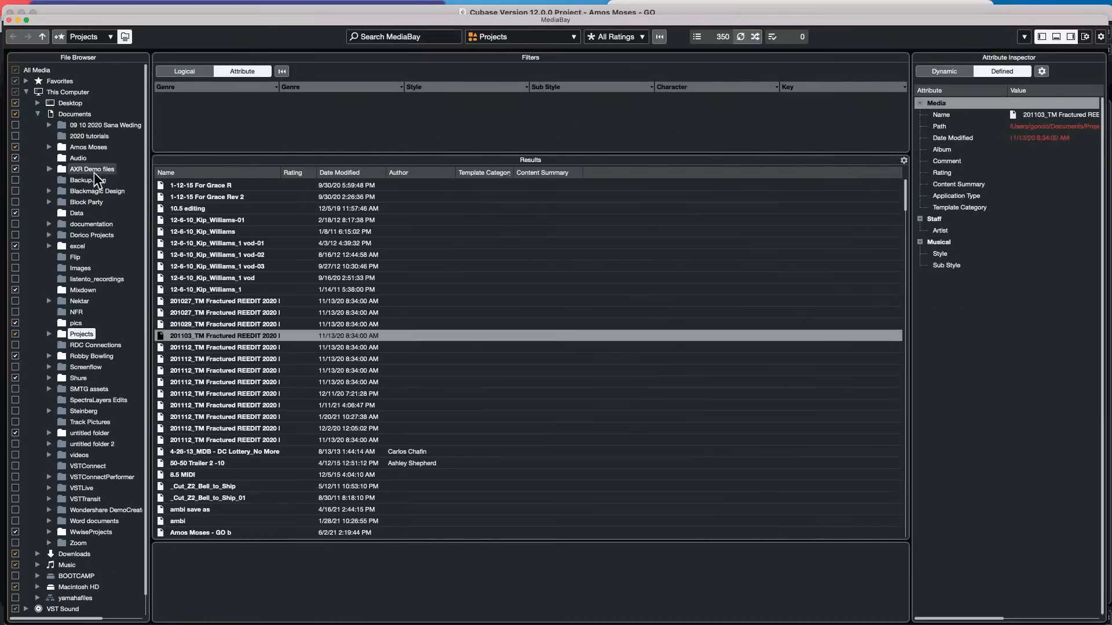
{"action": "left_click", "coordinate": [38, 114]}
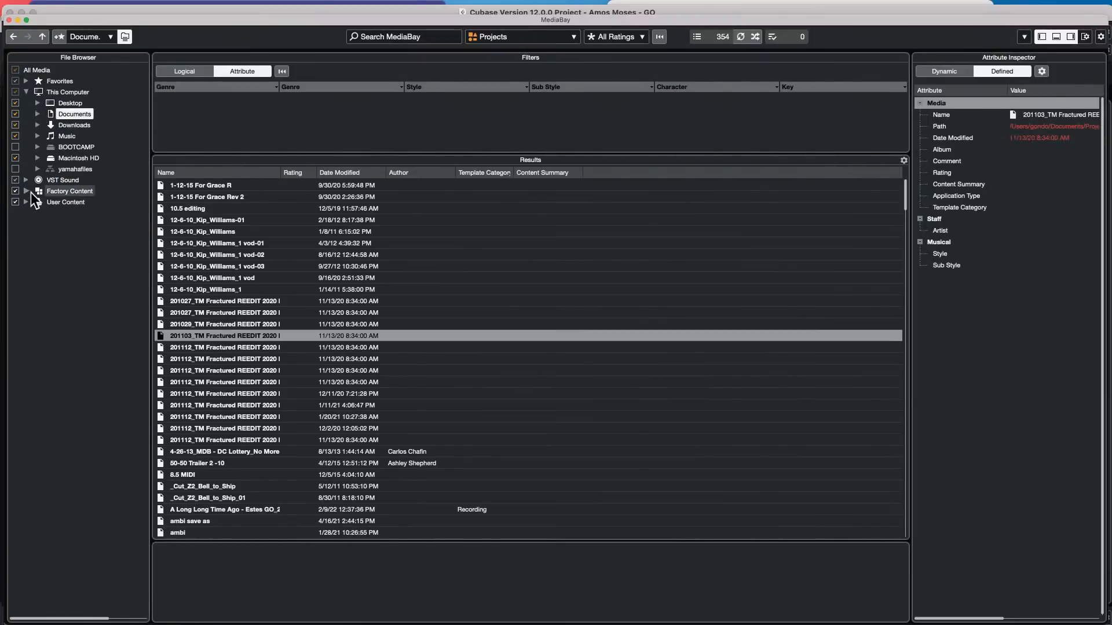
{"action": "left_click", "coordinate": [26, 180]}
{"action": "scroll", "coordinate": [125, 433], "scroll_direction": "down", "scroll_amount": 5}
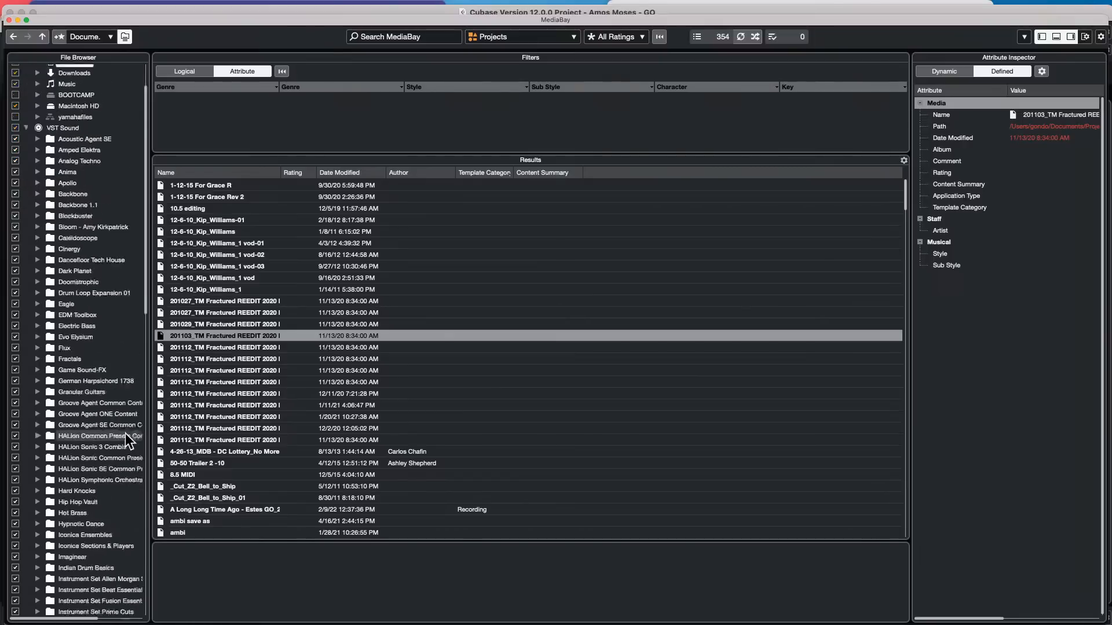
{"action": "scroll", "coordinate": [124, 429], "scroll_direction": "down", "scroll_amount": 18}
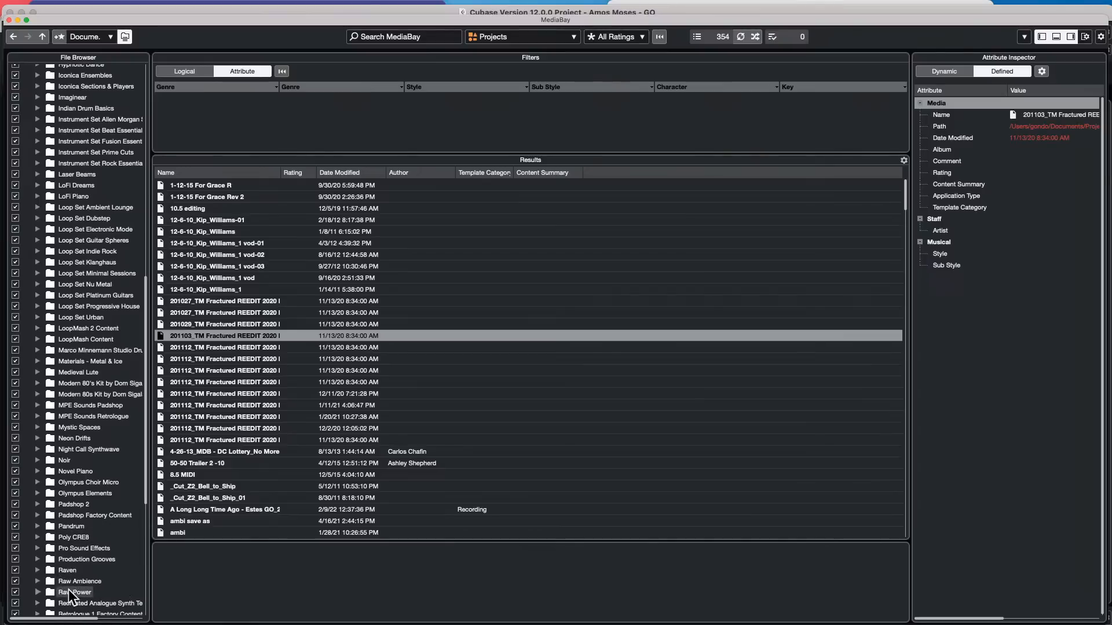
Fully rescan the Raw Power folder and set the media type filter to All Media Types.
{"action": "left_click", "coordinate": [68, 591]}
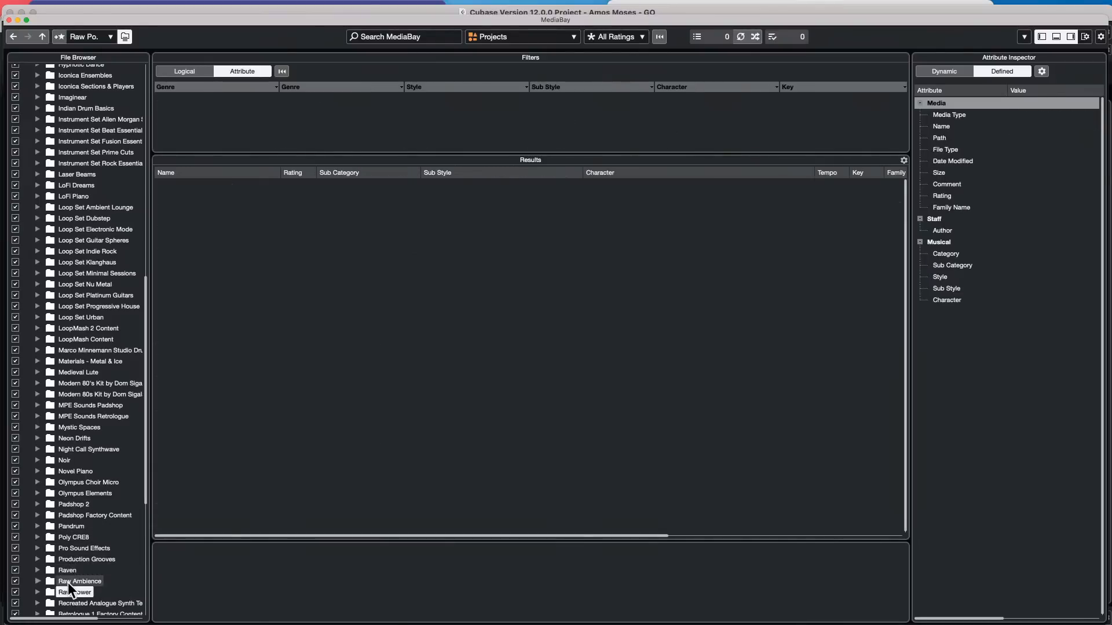
{"action": "right_click", "coordinate": [71, 592]}
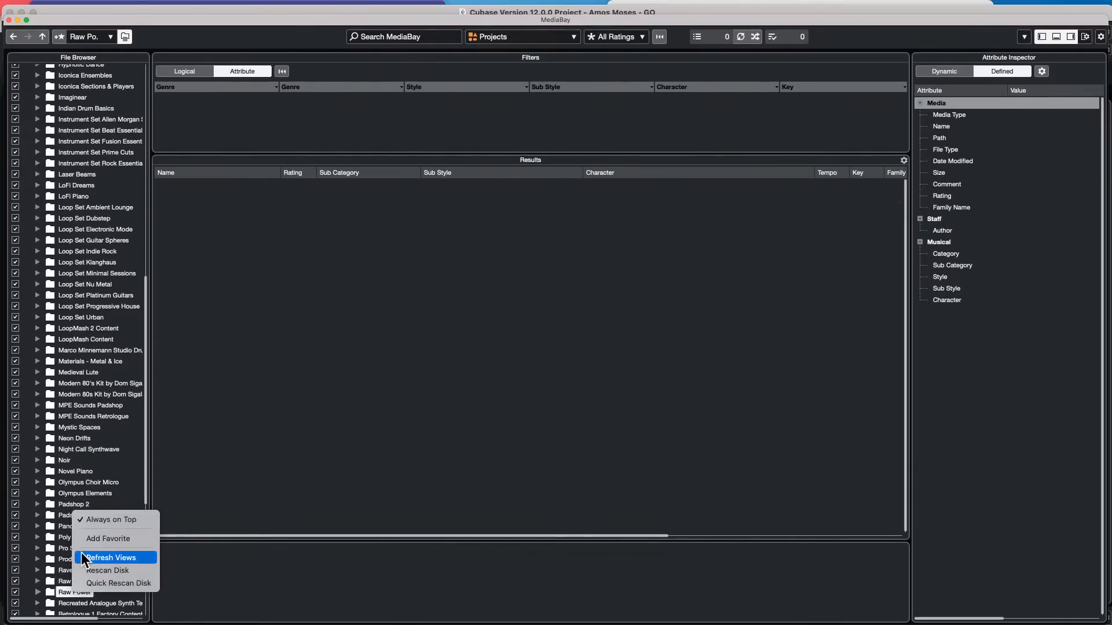
{"action": "left_click", "coordinate": [85, 570]}
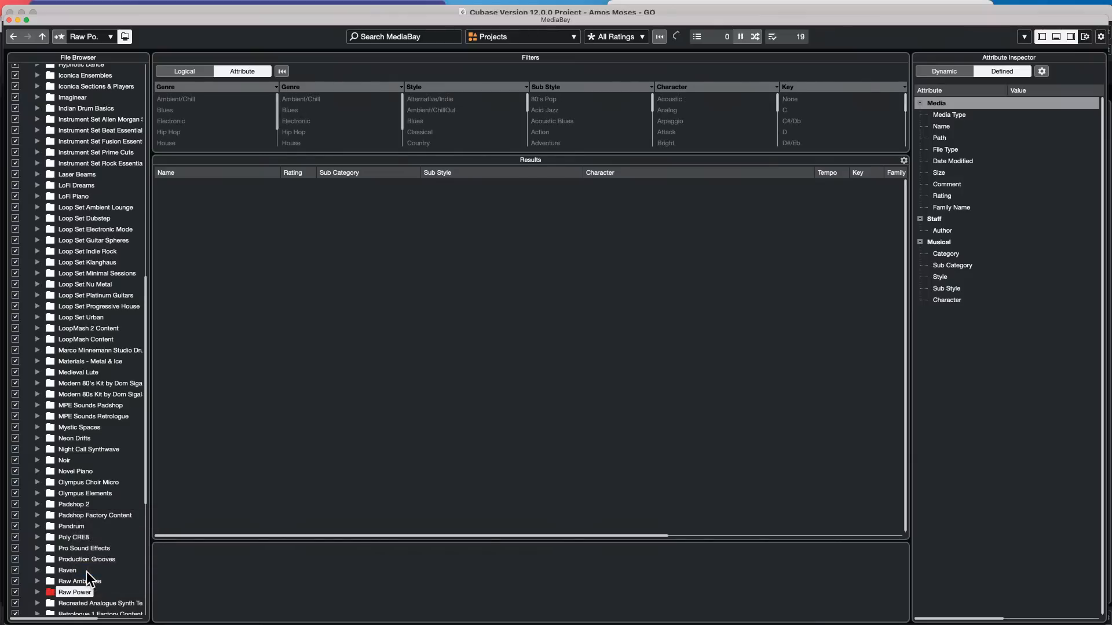
{"action": "left_click", "coordinate": [515, 36]}
{"action": "left_click", "coordinate": [511, 76]}
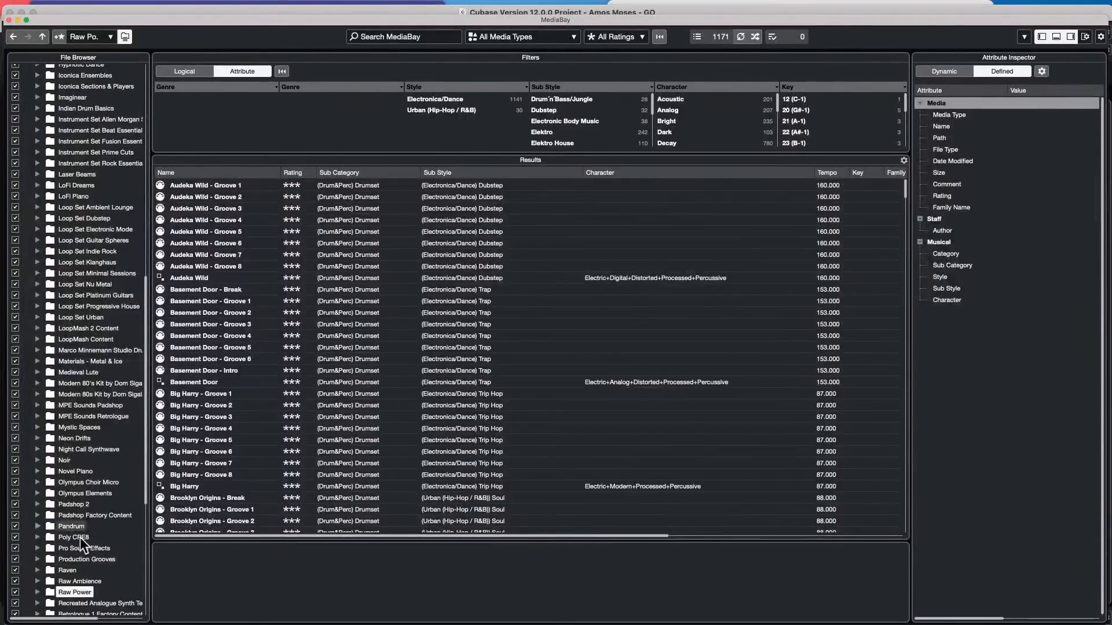
View the rescan options for the Raw Power folder, dismiss them and close the MediaBay window.
{"action": "right_click", "coordinate": [84, 592]}
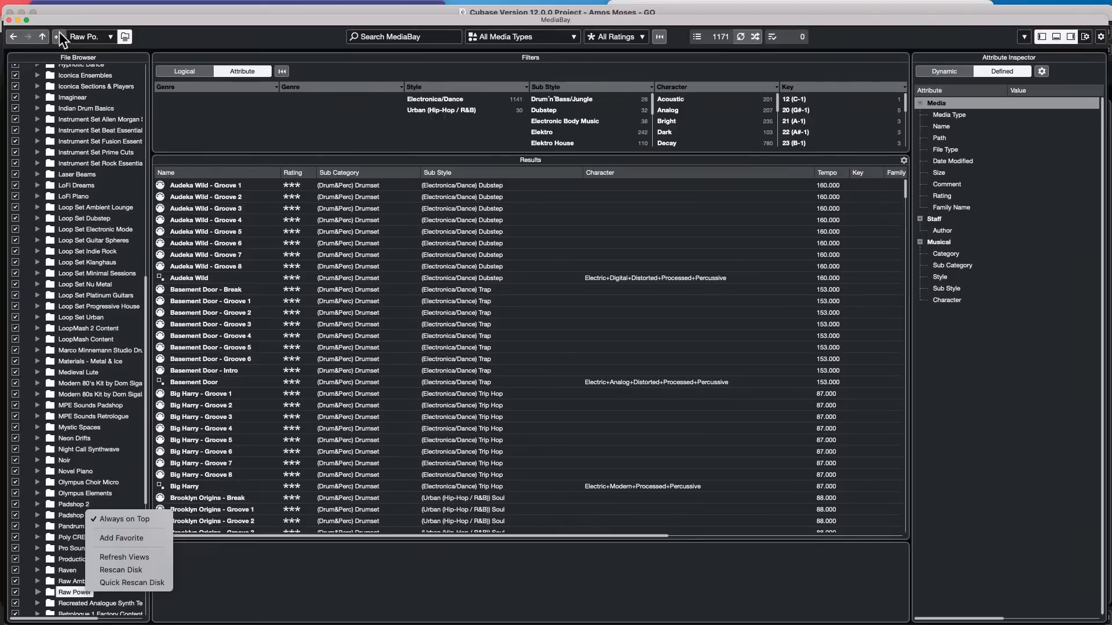
{"action": "left_click", "coordinate": [9, 19]}
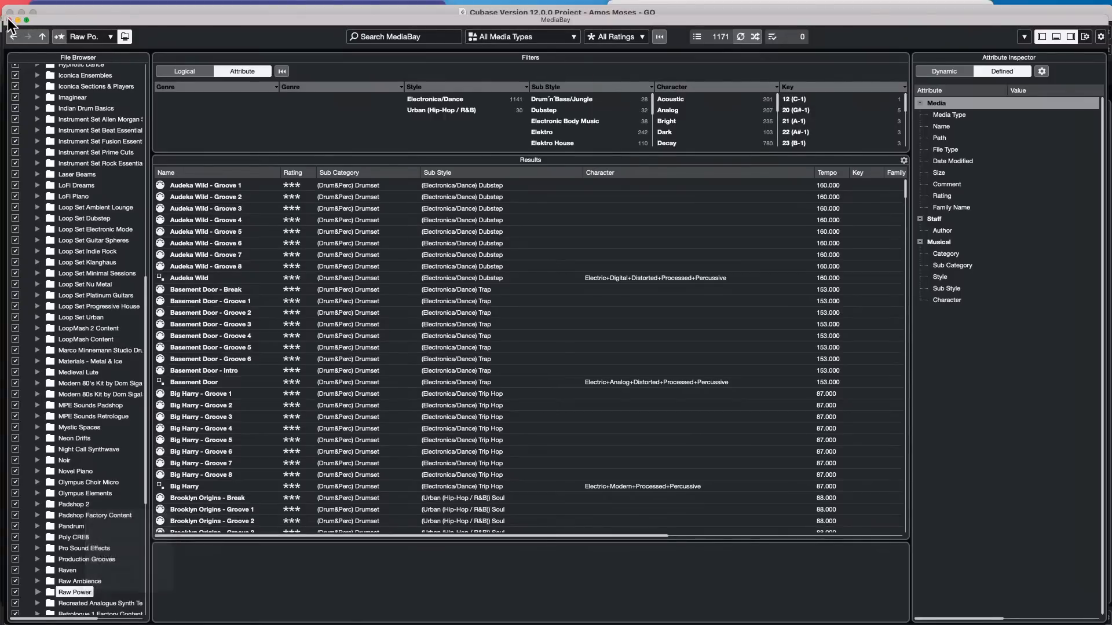
{"action": "left_click", "coordinate": [9, 19]}
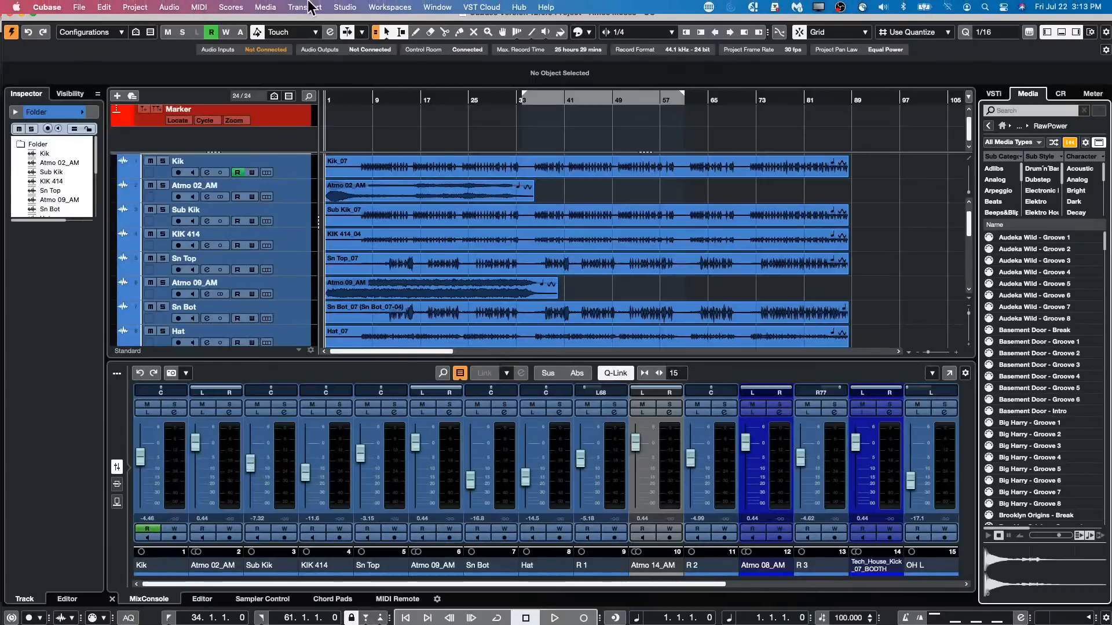
Reopen MediaBay and look through the content folders under VST Sound.
{"action": "left_click", "coordinate": [344, 6]}
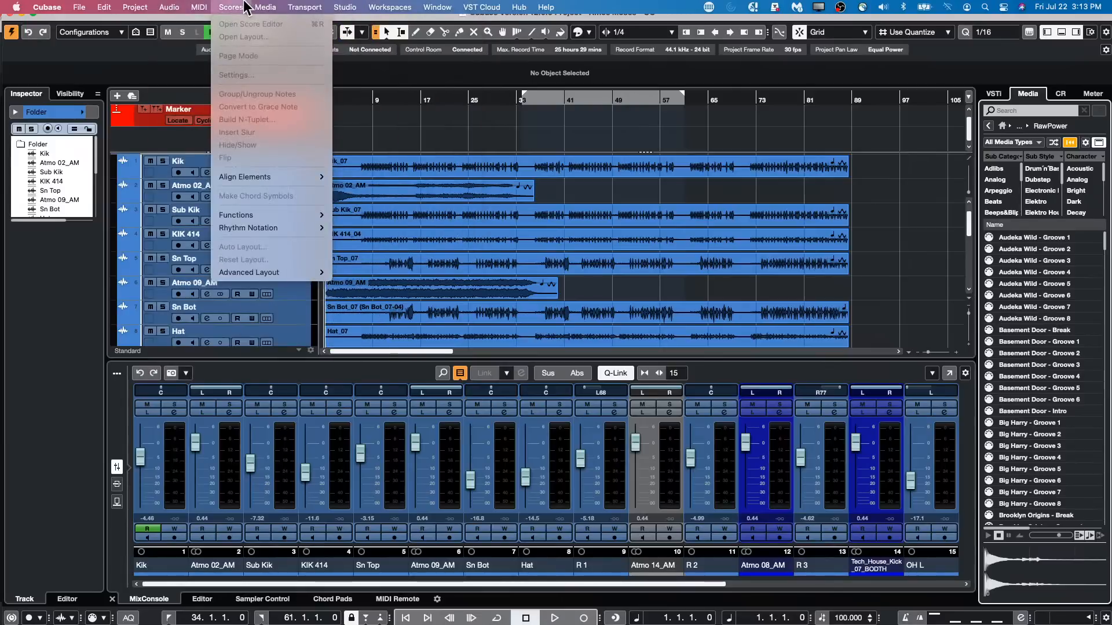
{"action": "mouse_move", "coordinate": [265, 7]}
{"action": "left_click", "coordinate": [270, 43]}
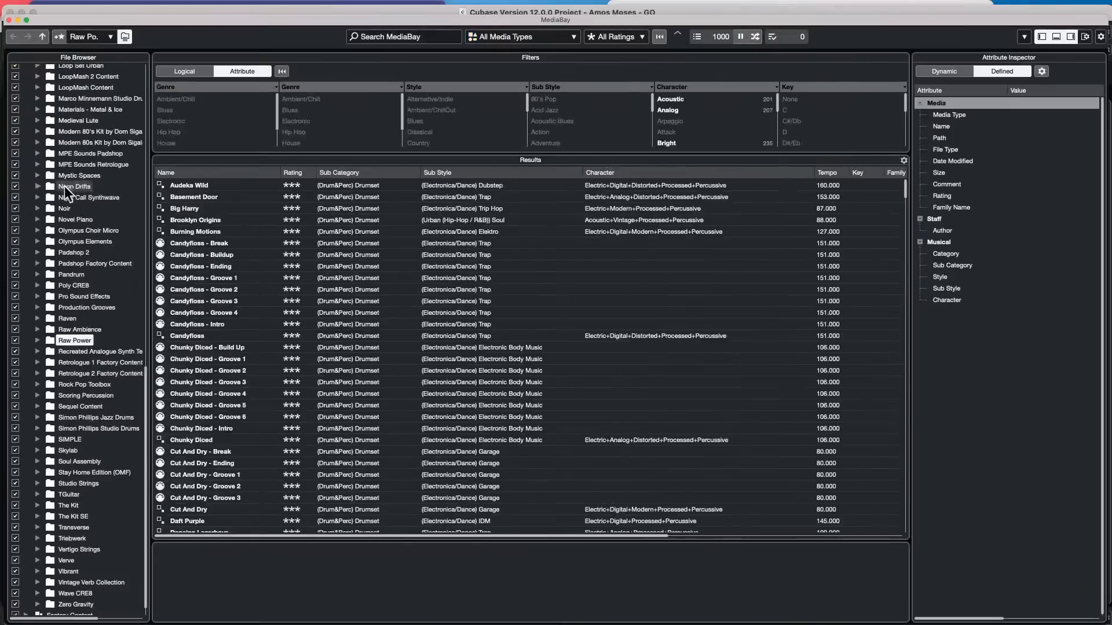
{"action": "scroll", "coordinate": [64, 189], "scroll_direction": "up", "scroll_amount": 10}
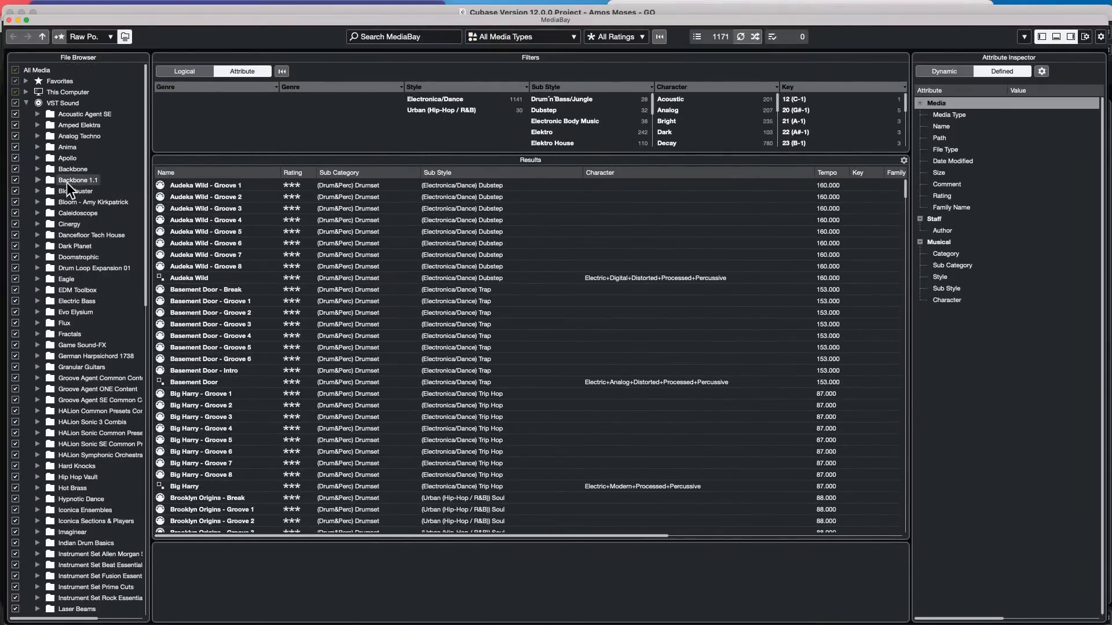
{"action": "left_click", "coordinate": [26, 102]}
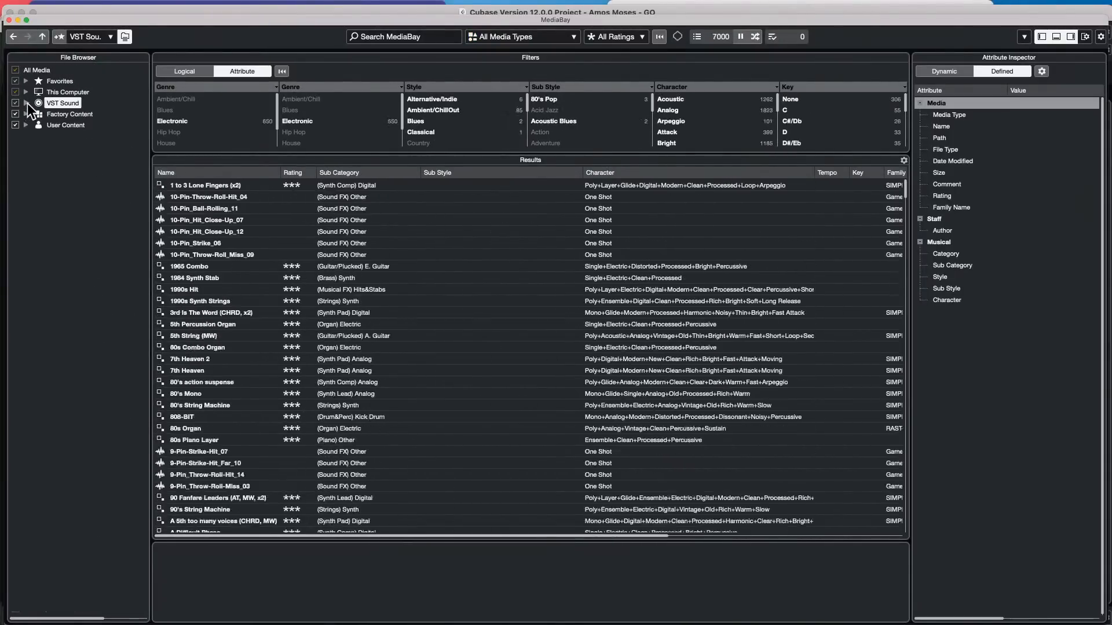
{"action": "left_click", "coordinate": [26, 103]}
{"action": "scroll", "coordinate": [75, 354], "scroll_direction": "down", "scroll_amount": 8}
{"action": "scroll", "coordinate": [74, 354], "scroll_direction": "down", "scroll_amount": 5}
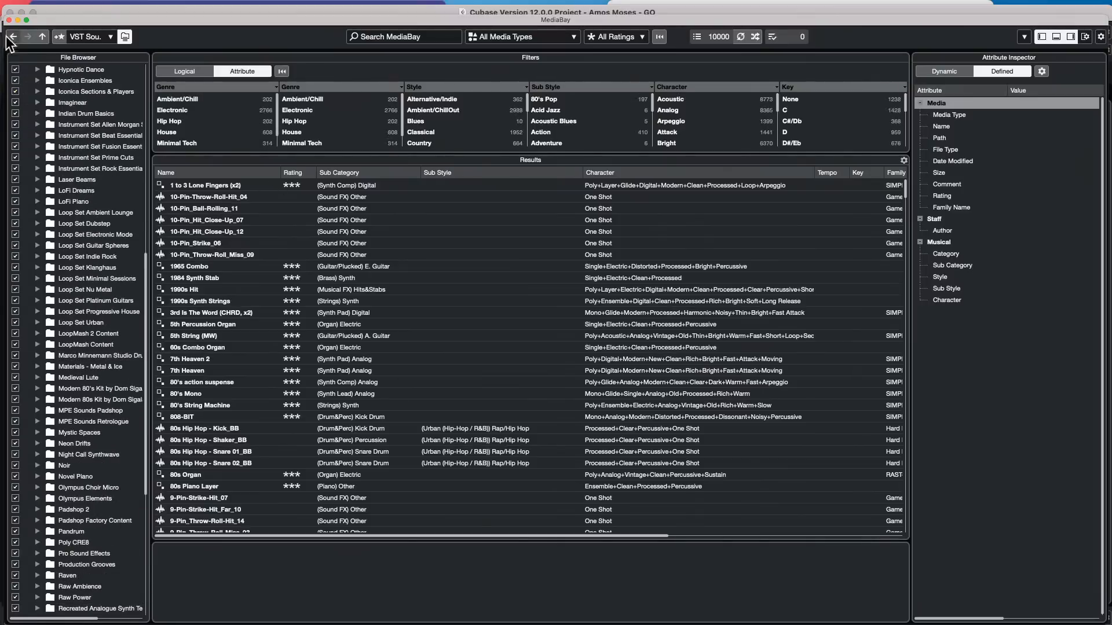
{"action": "left_click", "coordinate": [9, 19]}
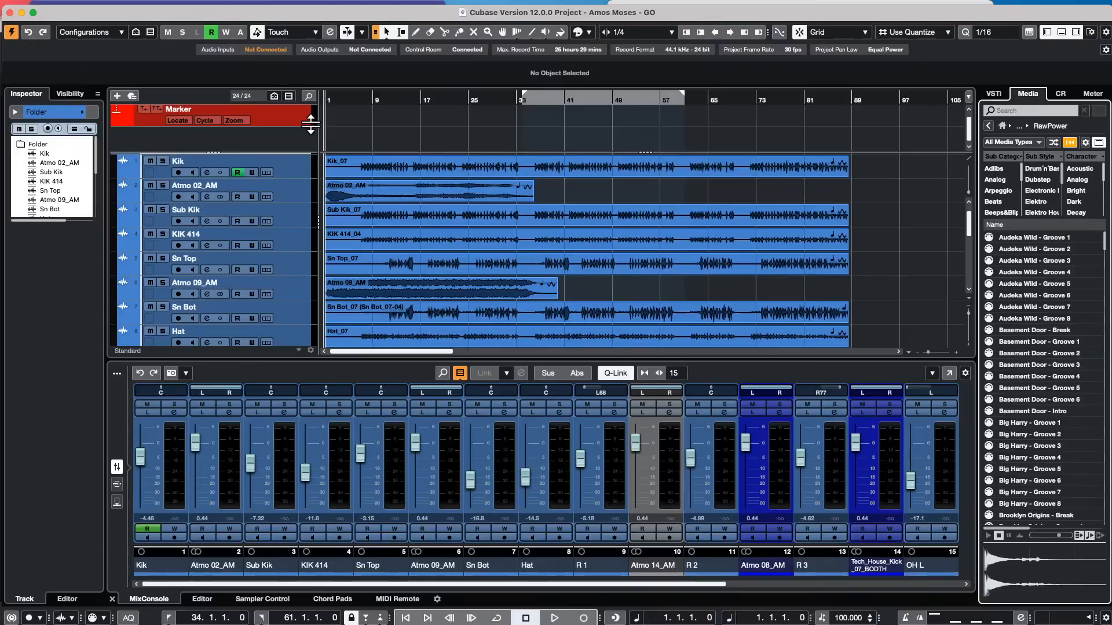
Select the Maple Kit track, open its Groove Agent SE instrument and route the displayed snare sample to Out 2.
{"action": "scroll", "coordinate": [221, 298], "scroll_direction": "down", "scroll_amount": 8}
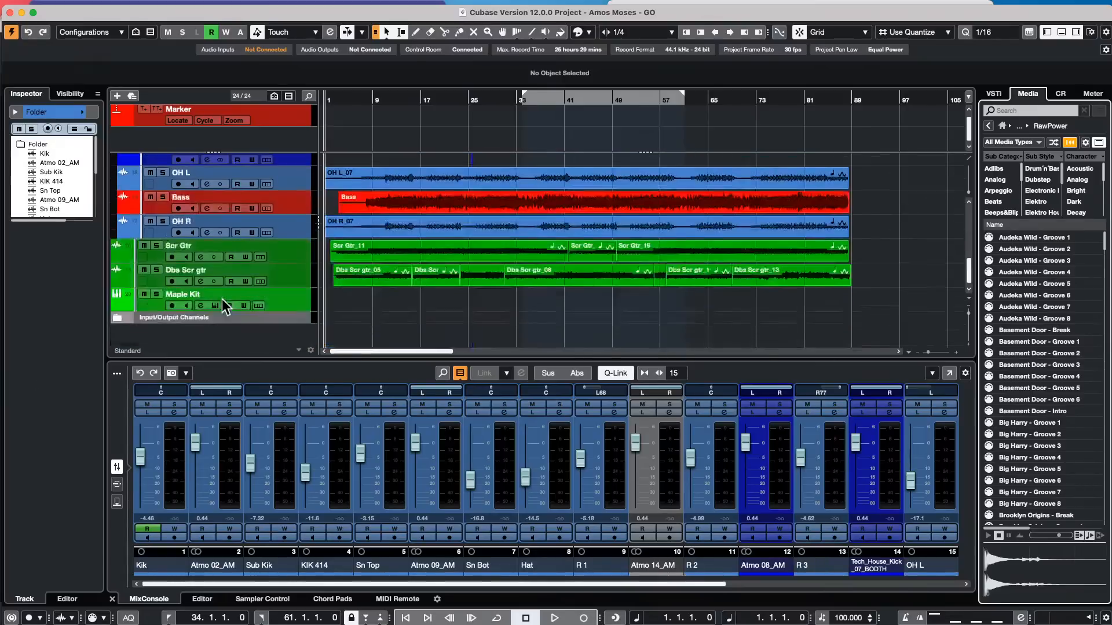
{"action": "left_click", "coordinate": [145, 308]}
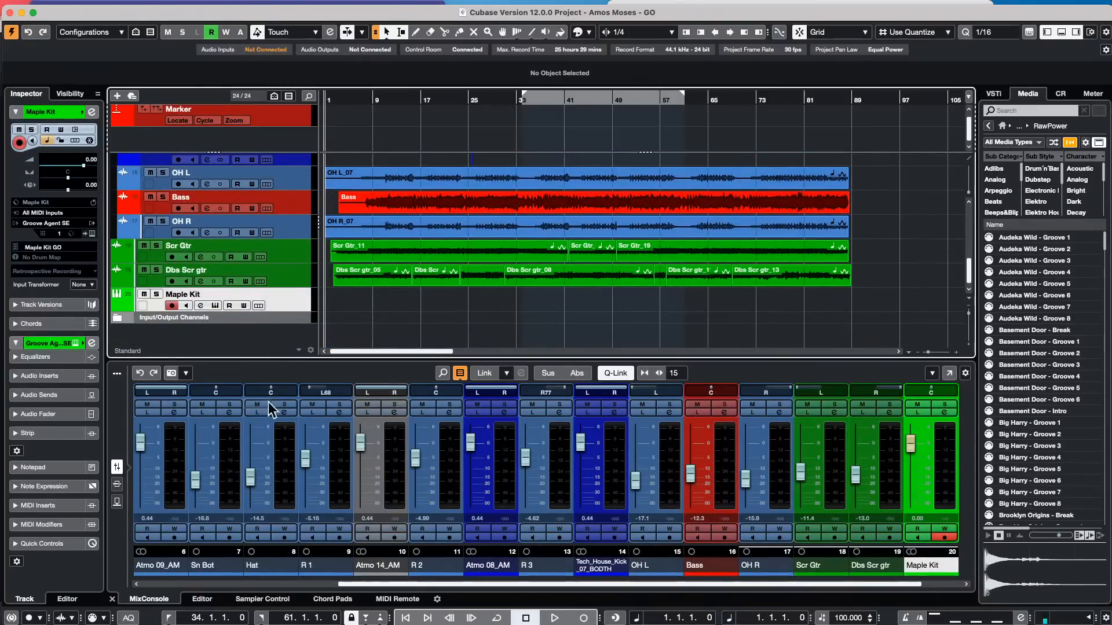
{"action": "left_click", "coordinate": [91, 233]}
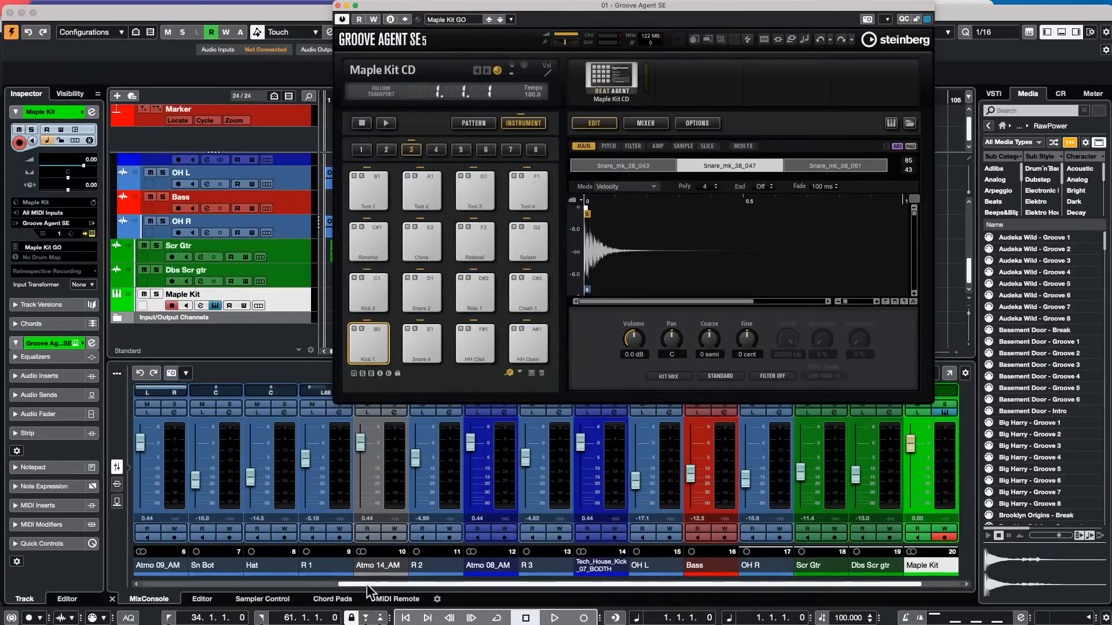
{"action": "scroll", "coordinate": [370, 581], "scroll_direction": "right", "scroll_amount": 2}
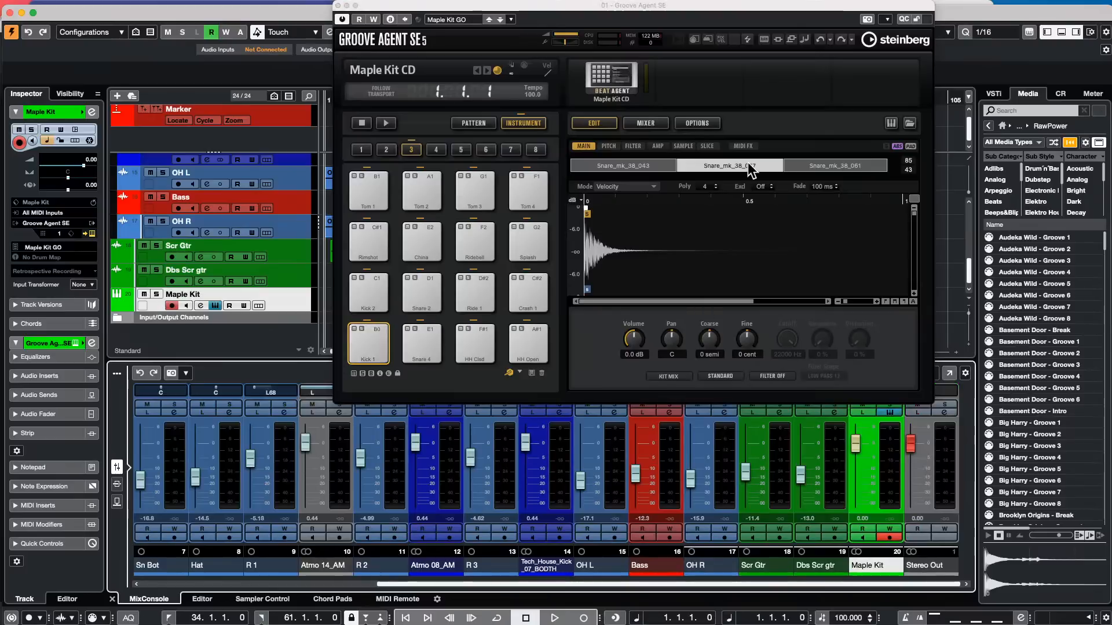
{"action": "left_click", "coordinate": [669, 377]}
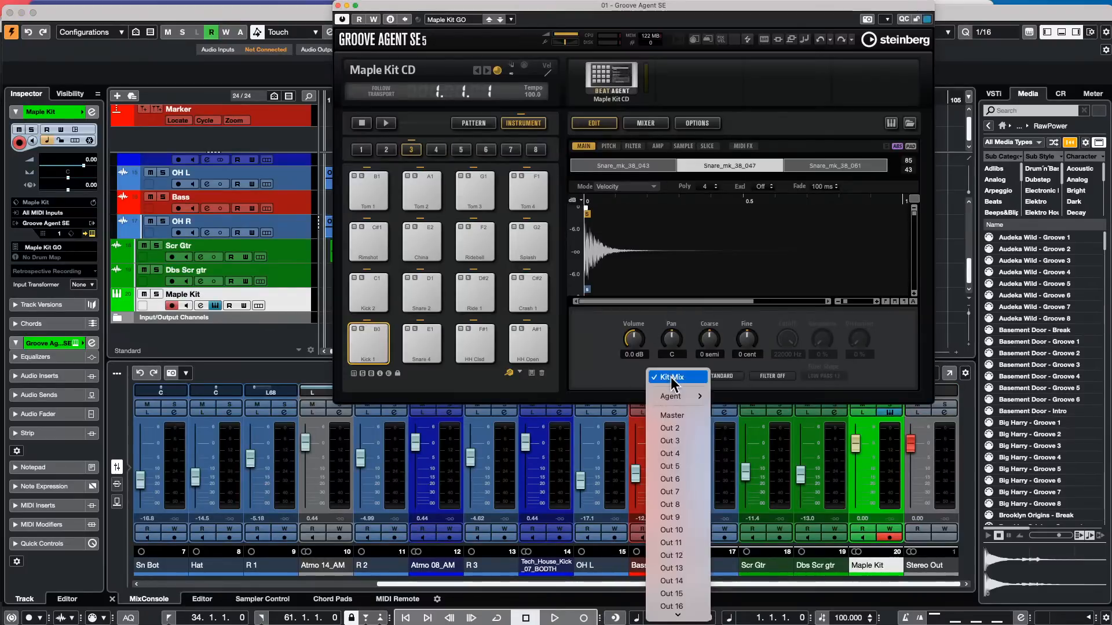
{"action": "left_click", "coordinate": [672, 427]}
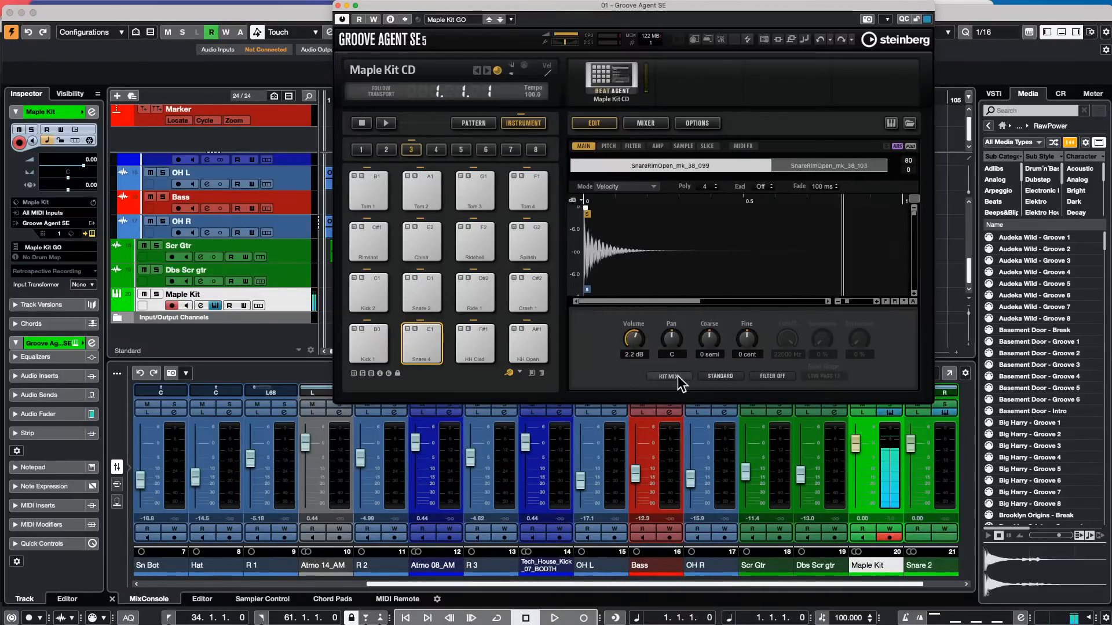
Route the Snare 4 pad and the HH Clsd pad to Out 3.
{"action": "left_click", "coordinate": [676, 376]}
{"action": "left_click", "coordinate": [686, 440]}
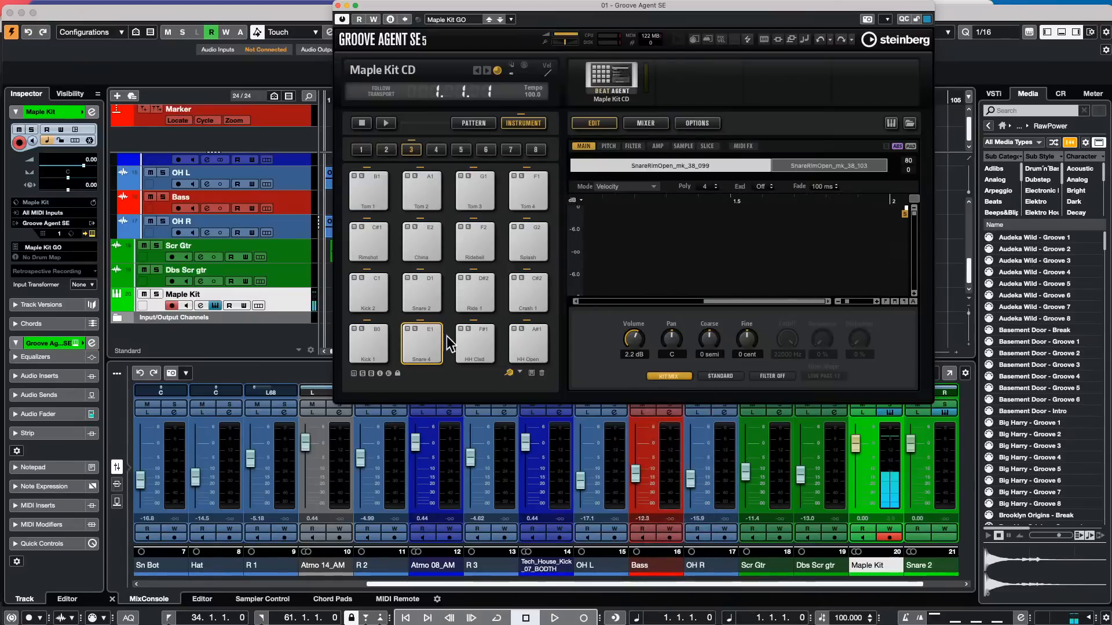
{"action": "left_click", "coordinate": [491, 338]}
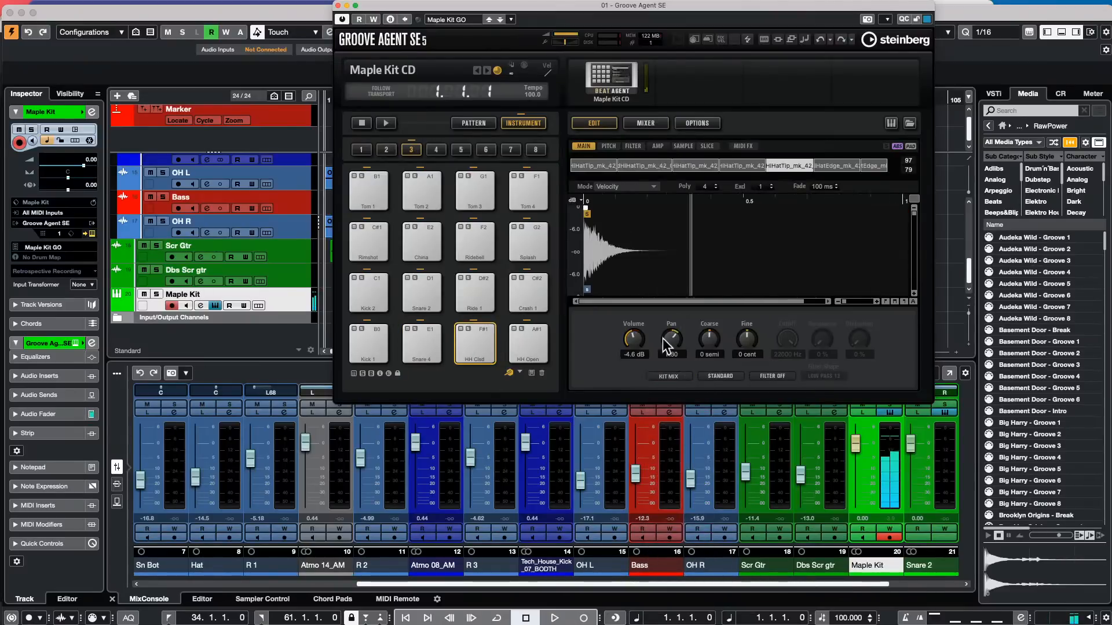
{"action": "left_click", "coordinate": [680, 377]}
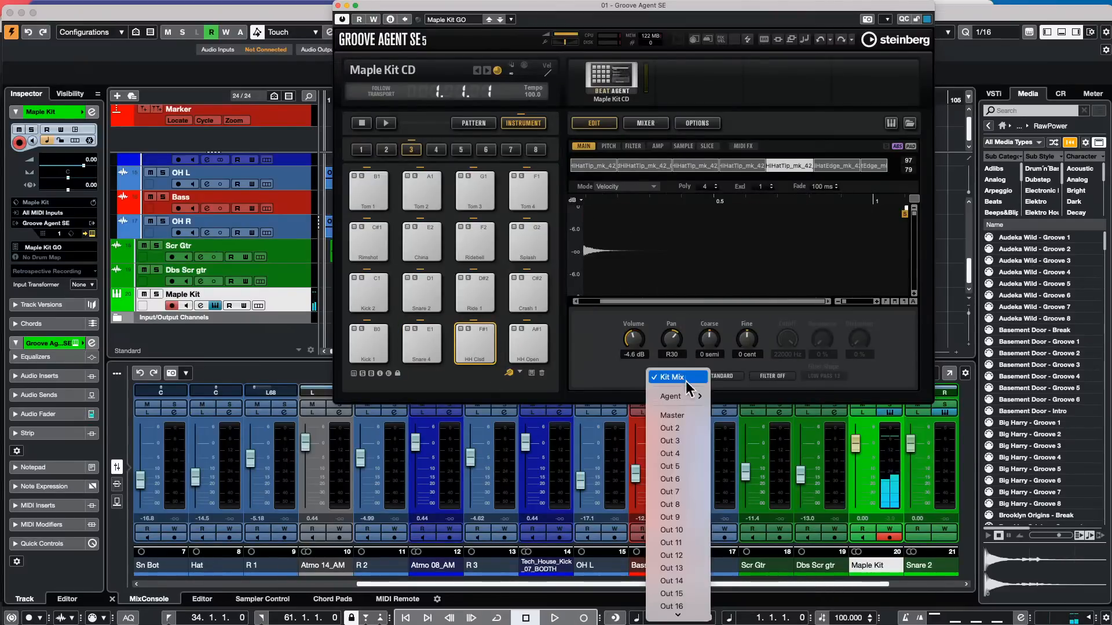
{"action": "left_click", "coordinate": [690, 441]}
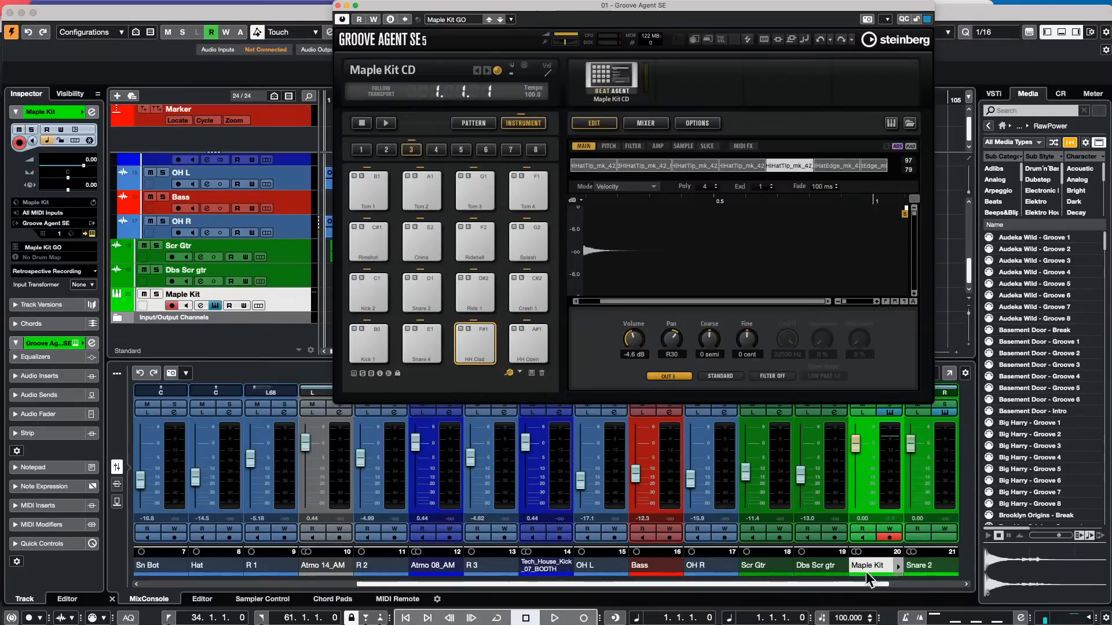
Check the new output channels in the MixConsole and reassign the HH Clsd pad to Out 4.
{"action": "left_click_drag", "start_coordinate": [870, 584], "coordinate": [940, 579]}
{"action": "left_click", "coordinate": [953, 575]}
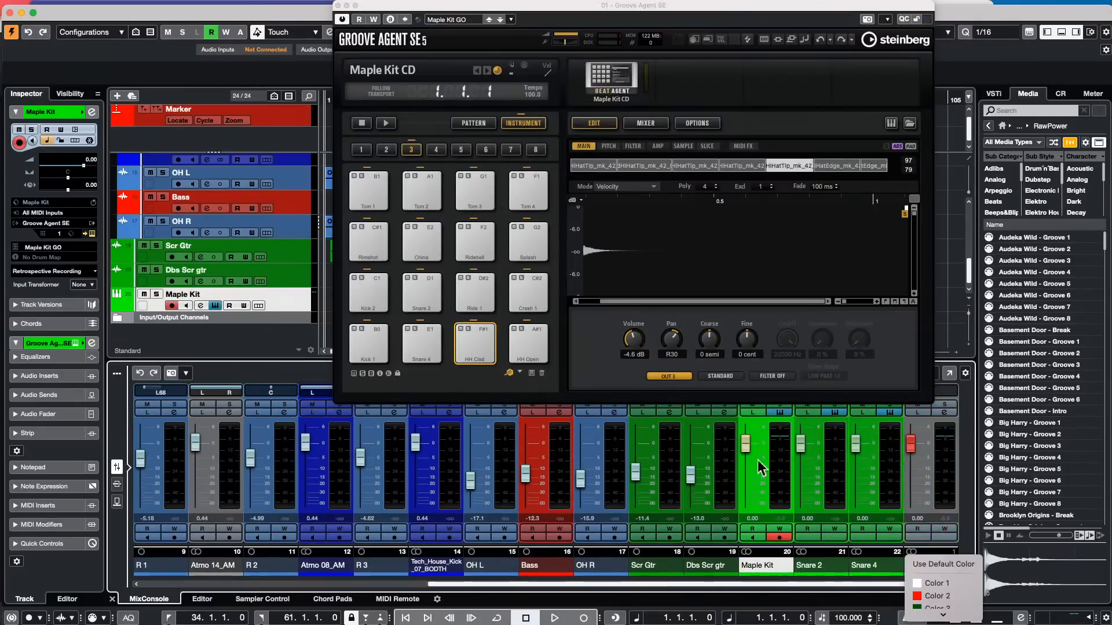
{"action": "left_click", "coordinate": [536, 345]}
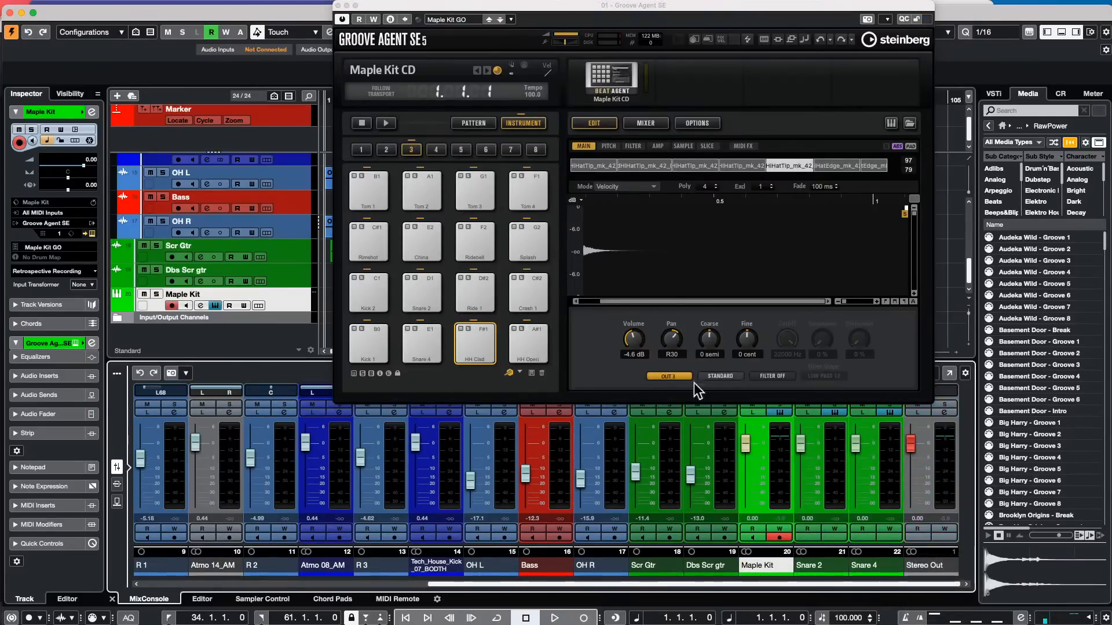
{"action": "left_click", "coordinate": [672, 376]}
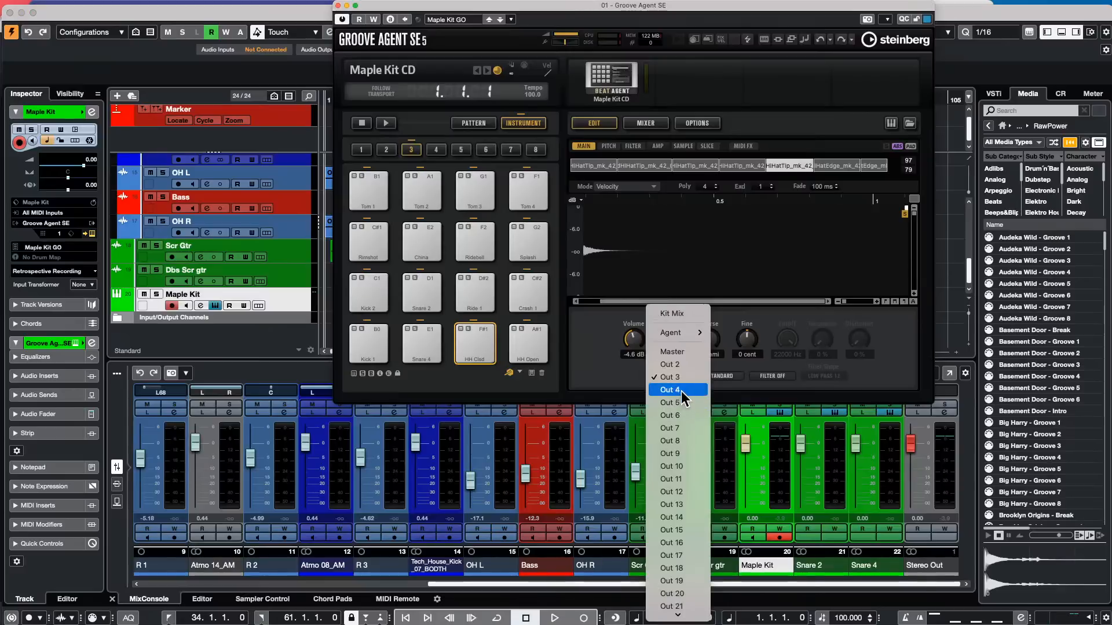
{"action": "left_click", "coordinate": [681, 391]}
Route the Kick 2 pad to Out 5 and the Snare 2 pad to Out 6.
{"action": "left_click", "coordinate": [371, 294]}
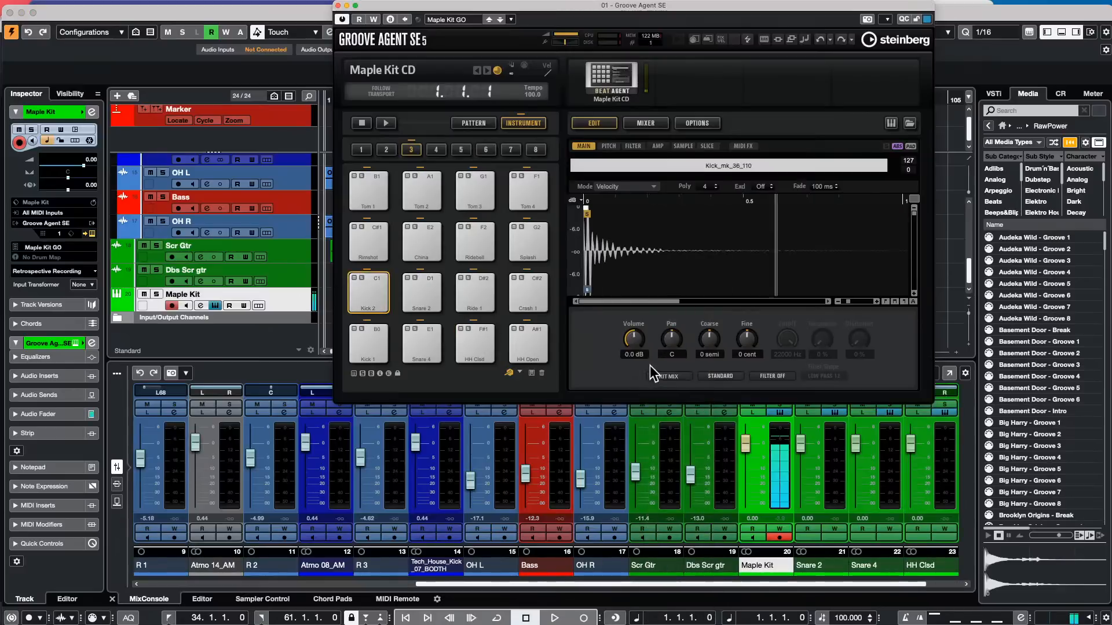
{"action": "left_click", "coordinate": [669, 376]}
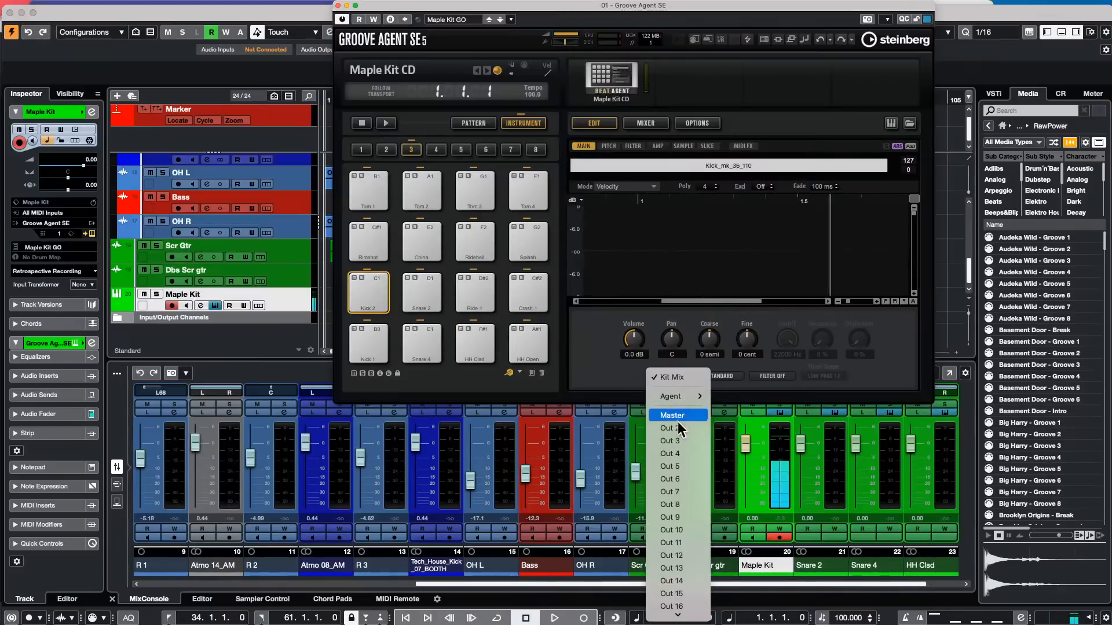
{"action": "left_click", "coordinate": [671, 467]}
{"action": "left_click", "coordinate": [421, 293]}
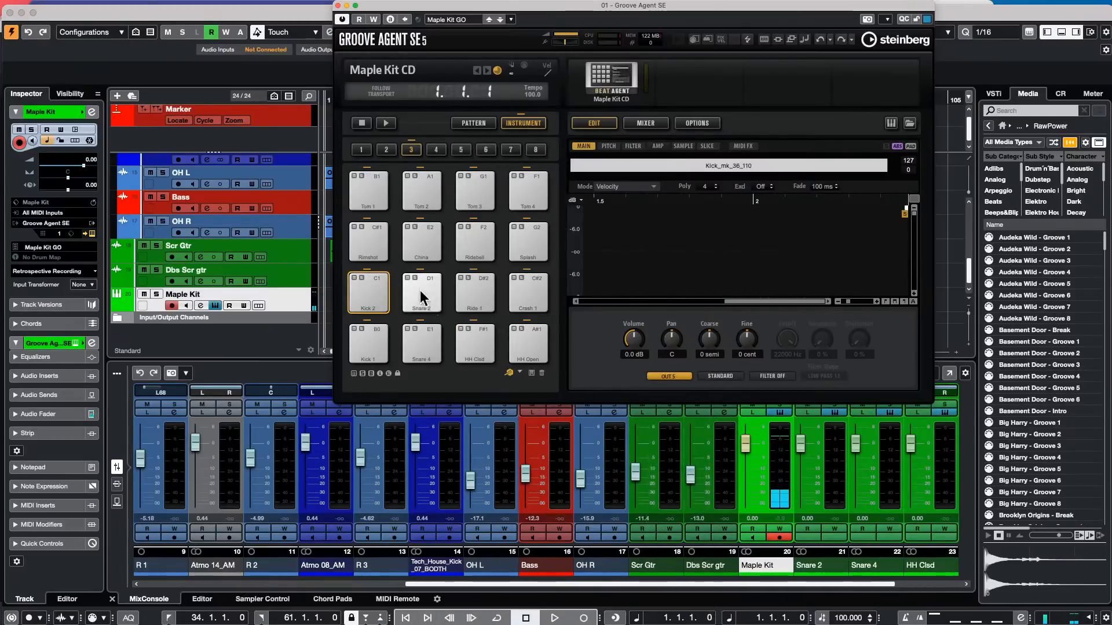
{"action": "left_click", "coordinate": [675, 375]}
{"action": "left_click", "coordinate": [692, 442]}
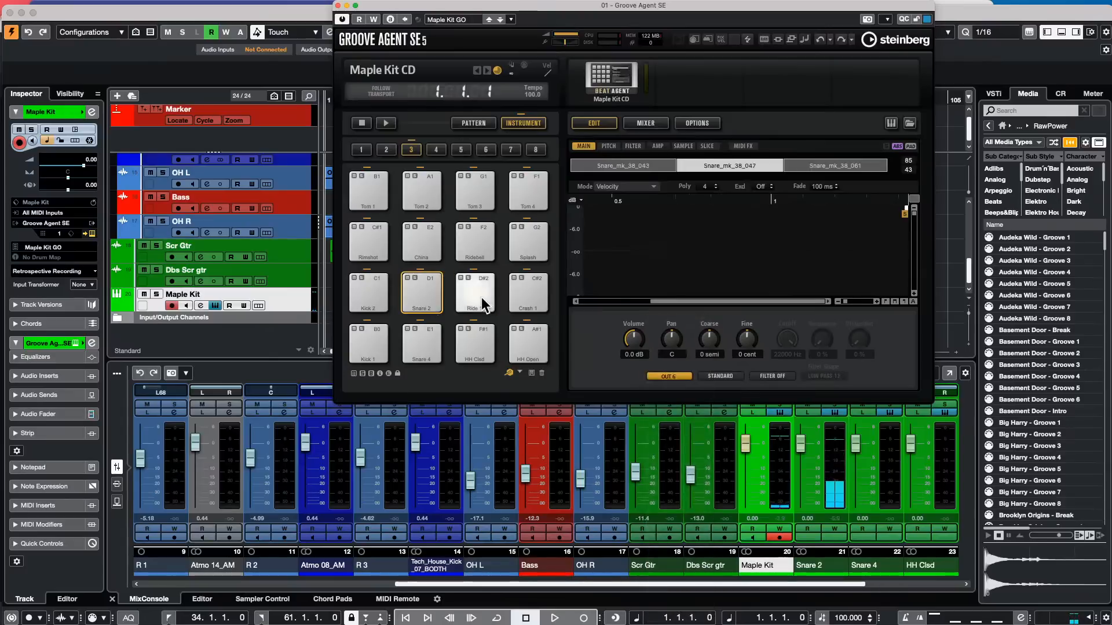
Route the Ride 1 pad to Out 7 and the Crash 1 pad to Out 8, closing Groove Agent SE when done.
{"action": "left_click", "coordinate": [481, 297]}
{"action": "left_click", "coordinate": [663, 376]}
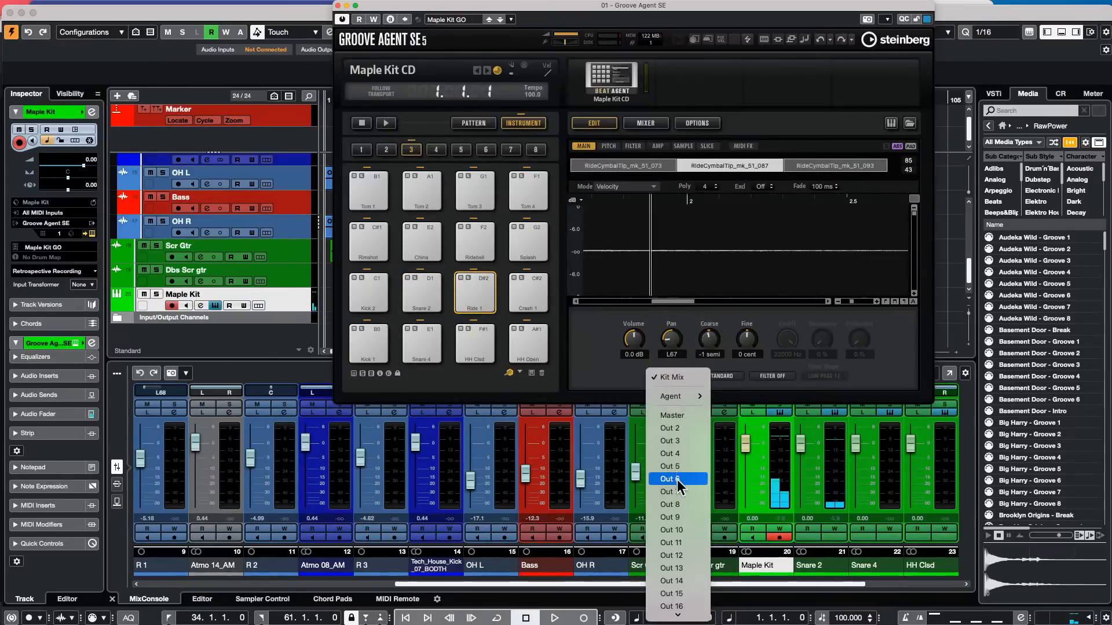
{"action": "left_click", "coordinate": [681, 494]}
{"action": "left_click", "coordinate": [535, 297]}
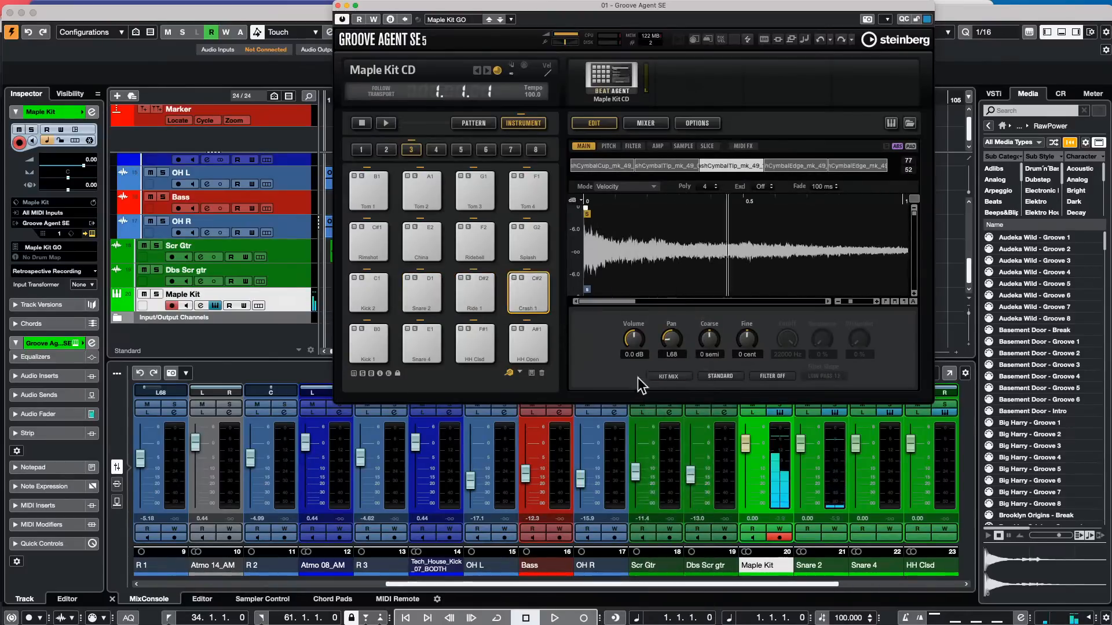
{"action": "left_click", "coordinate": [663, 377]}
{"action": "left_click", "coordinate": [694, 502]}
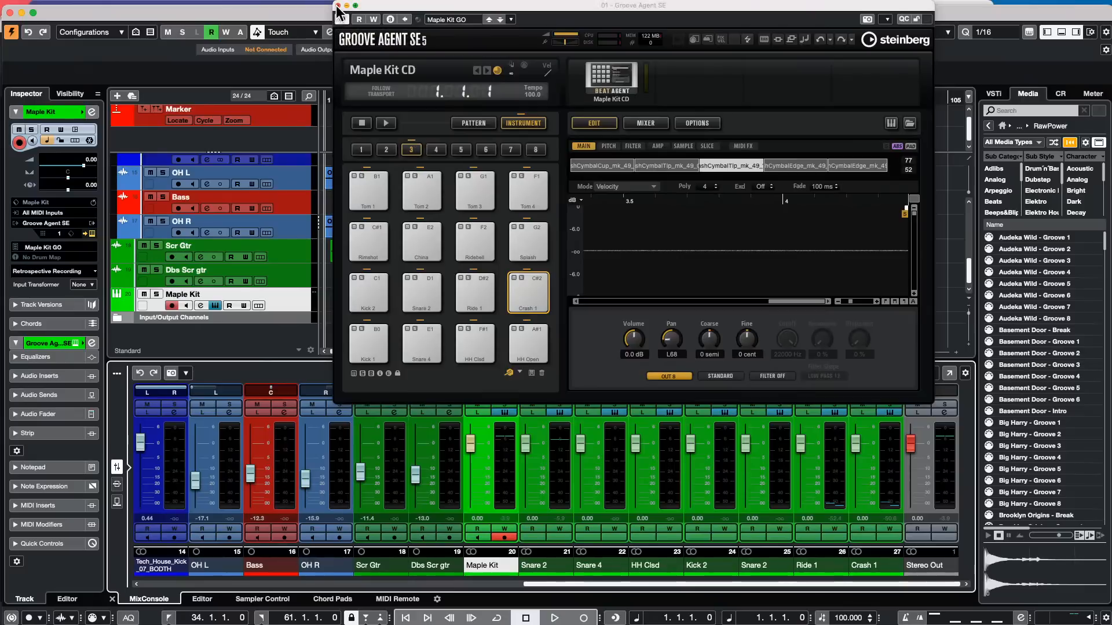
{"action": "left_click", "coordinate": [338, 6]}
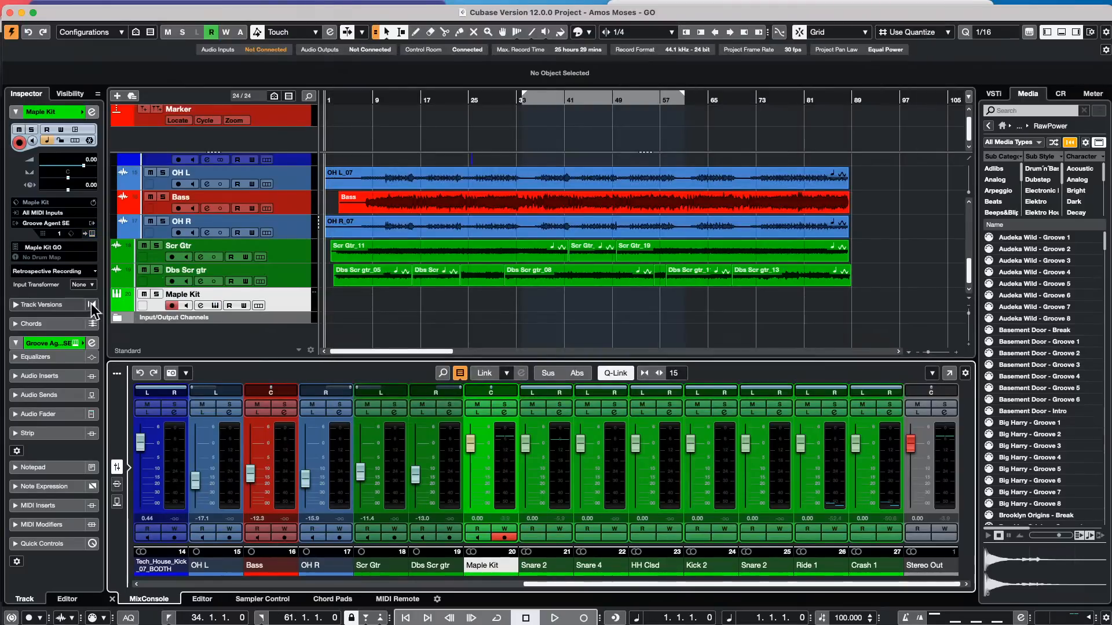
Show and hide the Maple Kit track's automation lanes and enlarge the track list area above the MixConsole.
{"action": "left_click", "coordinate": [116, 307]}
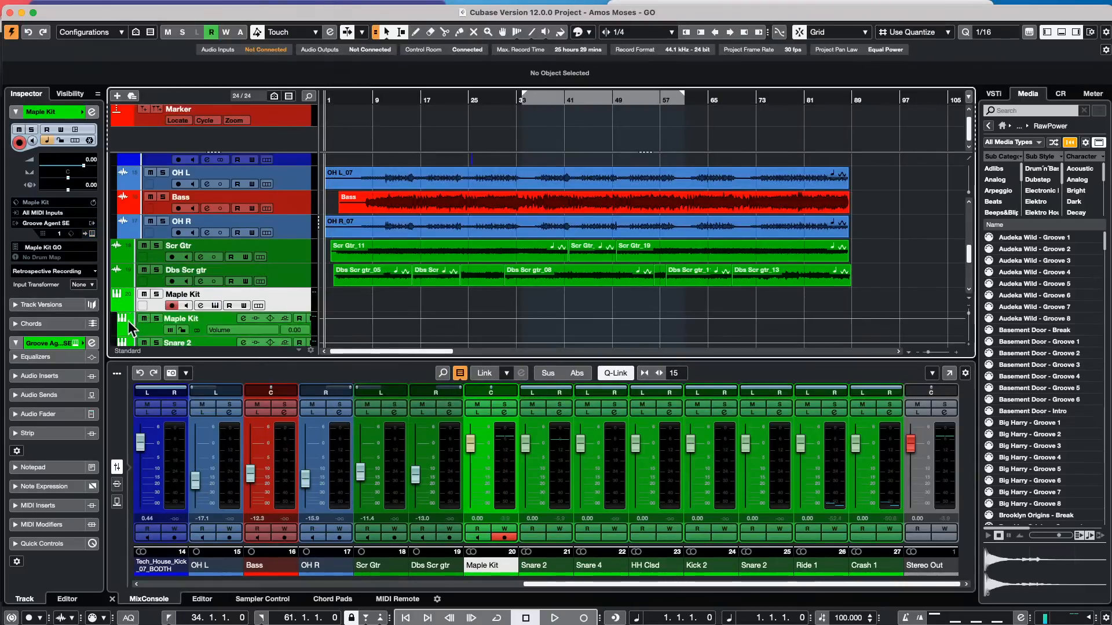
{"action": "left_click", "coordinate": [116, 306]}
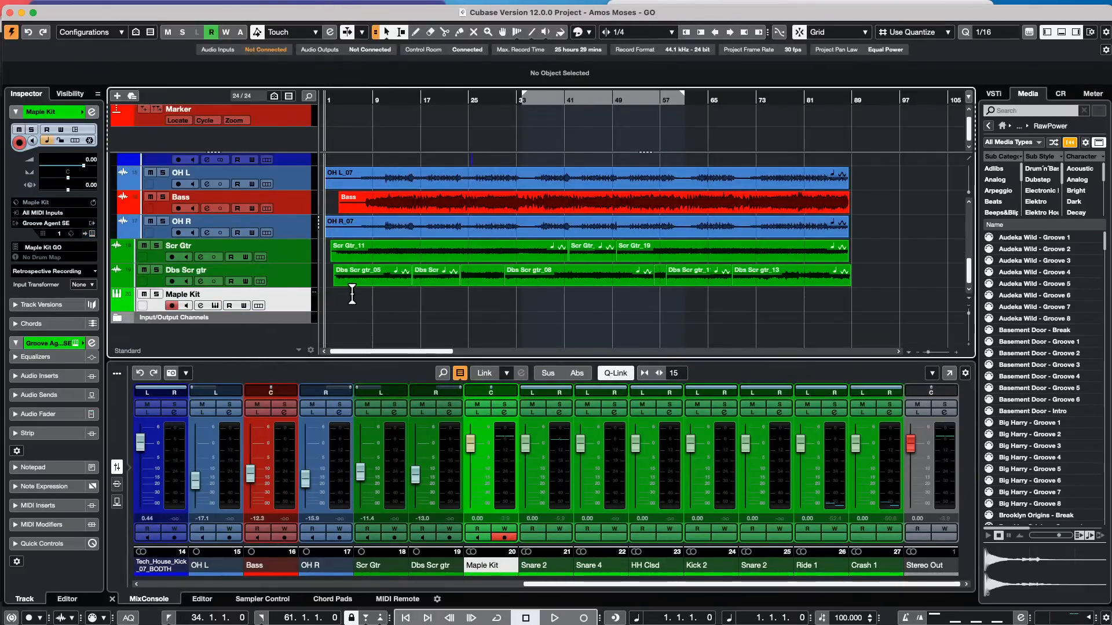
{"action": "left_click_drag", "start_coordinate": [232, 360], "coordinate": [232, 385]}
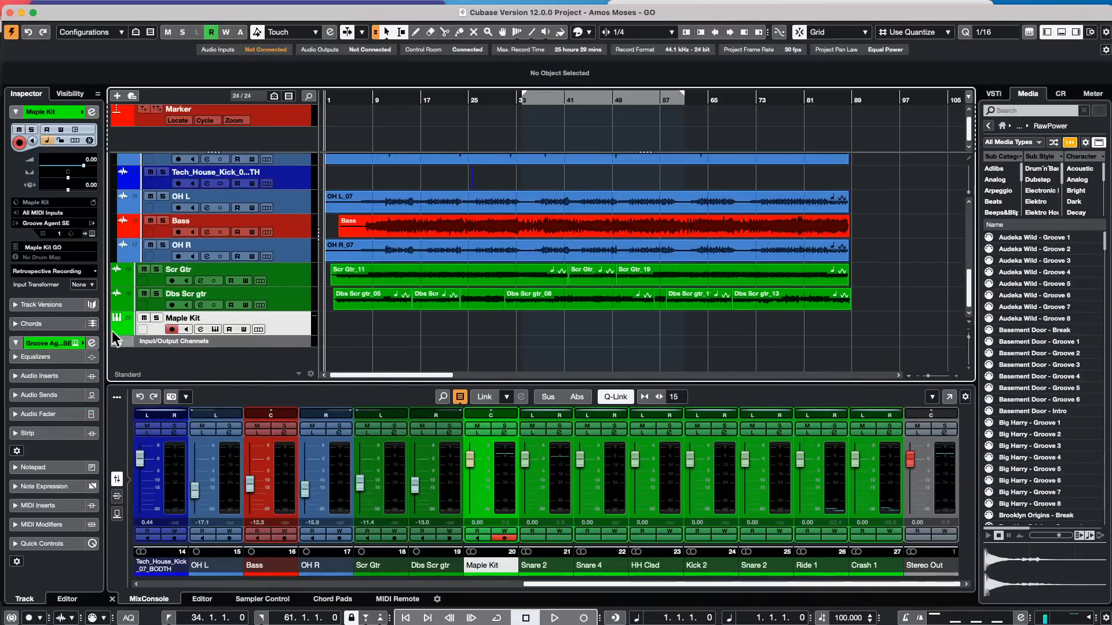
Show the Maple Kit automation lanes, look through them from Maple Kit to Crash 1 and hide them again.
{"action": "left_click", "coordinate": [117, 330]}
{"action": "scroll", "coordinate": [201, 321], "scroll_direction": "down", "scroll_amount": 8}
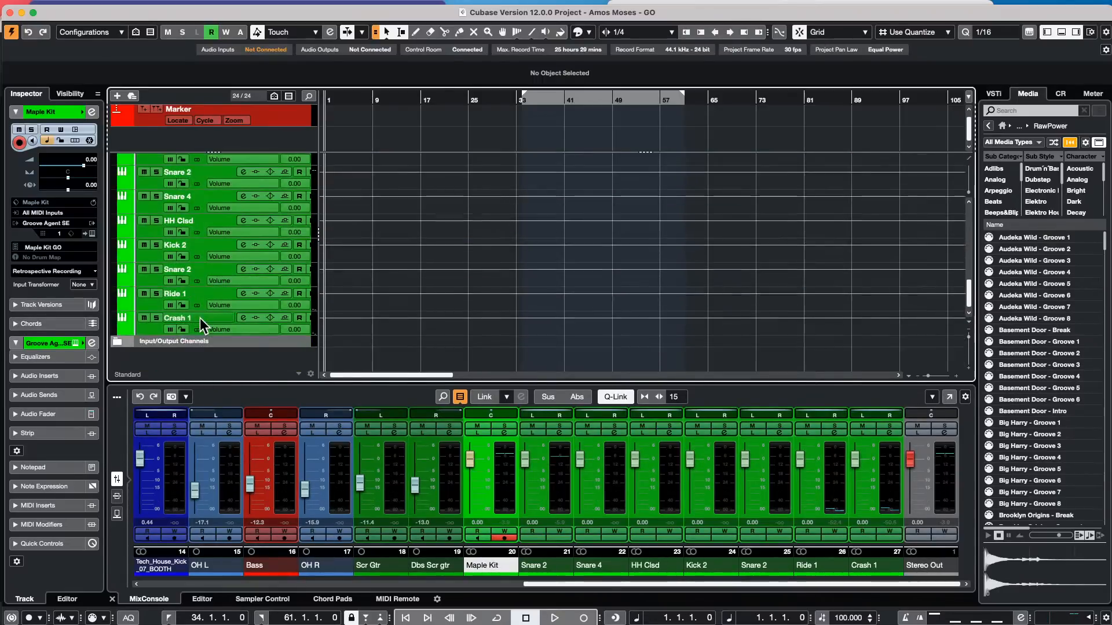
{"action": "scroll", "coordinate": [201, 320], "scroll_direction": "up", "scroll_amount": 3}
{"action": "scroll", "coordinate": [201, 321], "scroll_direction": "up", "scroll_amount": 1}
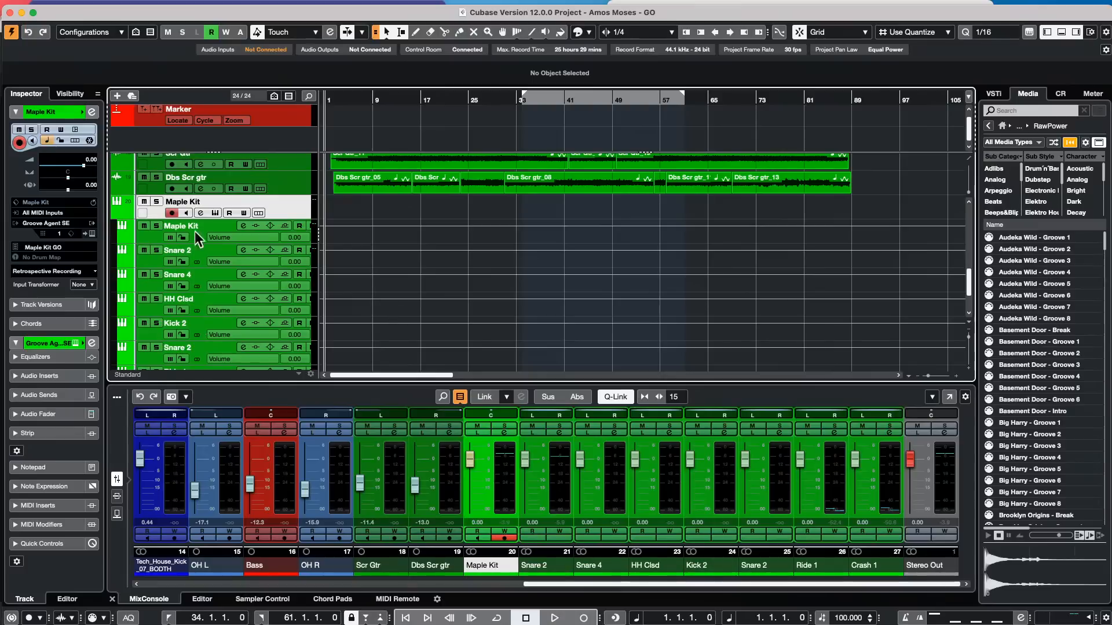
{"action": "scroll", "coordinate": [172, 263], "scroll_direction": "down", "scroll_amount": 4}
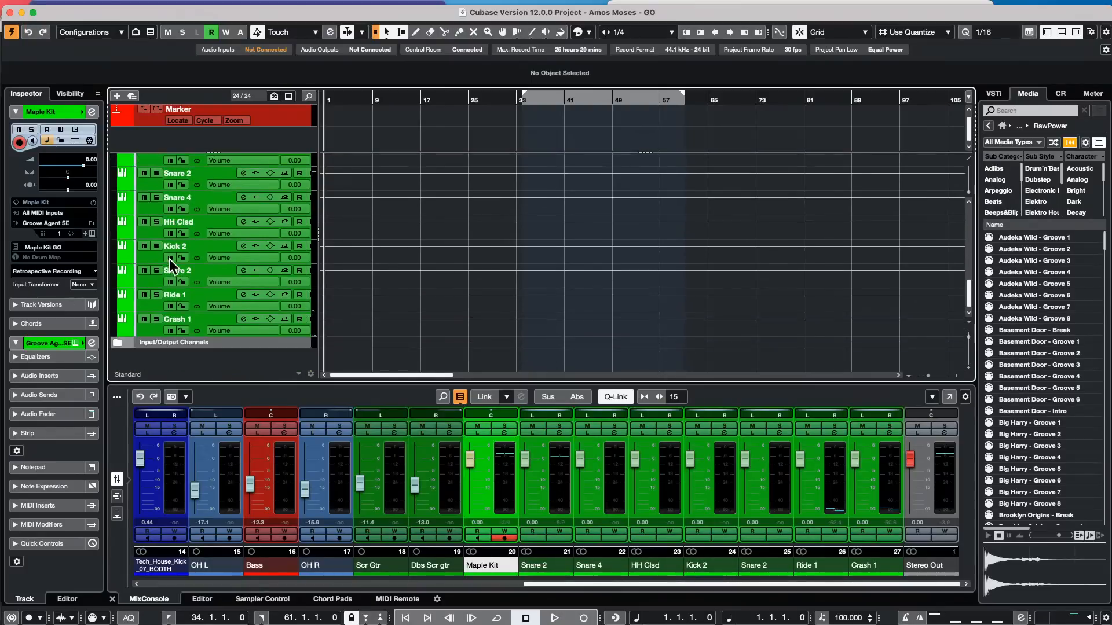
{"action": "scroll", "coordinate": [172, 264], "scroll_direction": "up", "scroll_amount": 5}
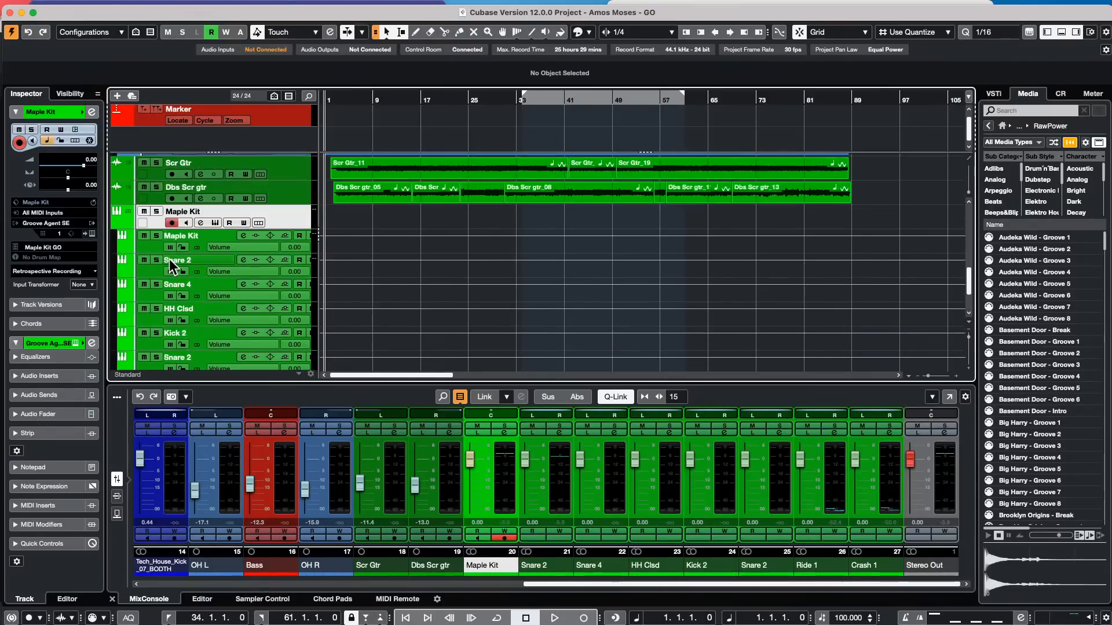
{"action": "left_click", "coordinate": [115, 223]}
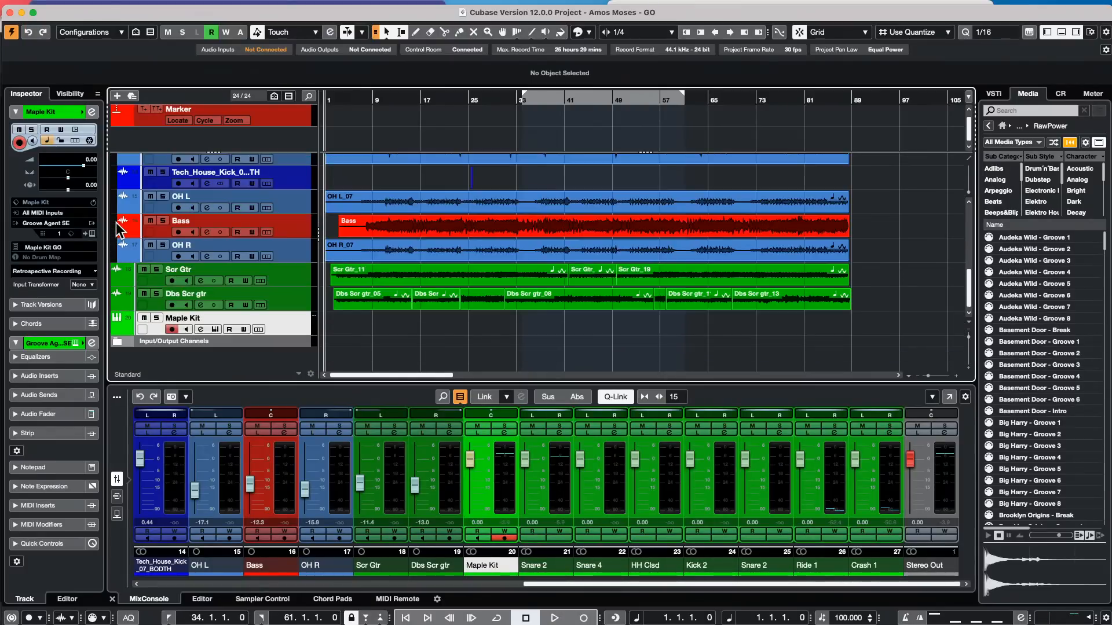
Show and hide the Maple Kit automation lanes several more times, reviewing the output lanes and leaving them hidden.
{"action": "left_click", "coordinate": [118, 333]}
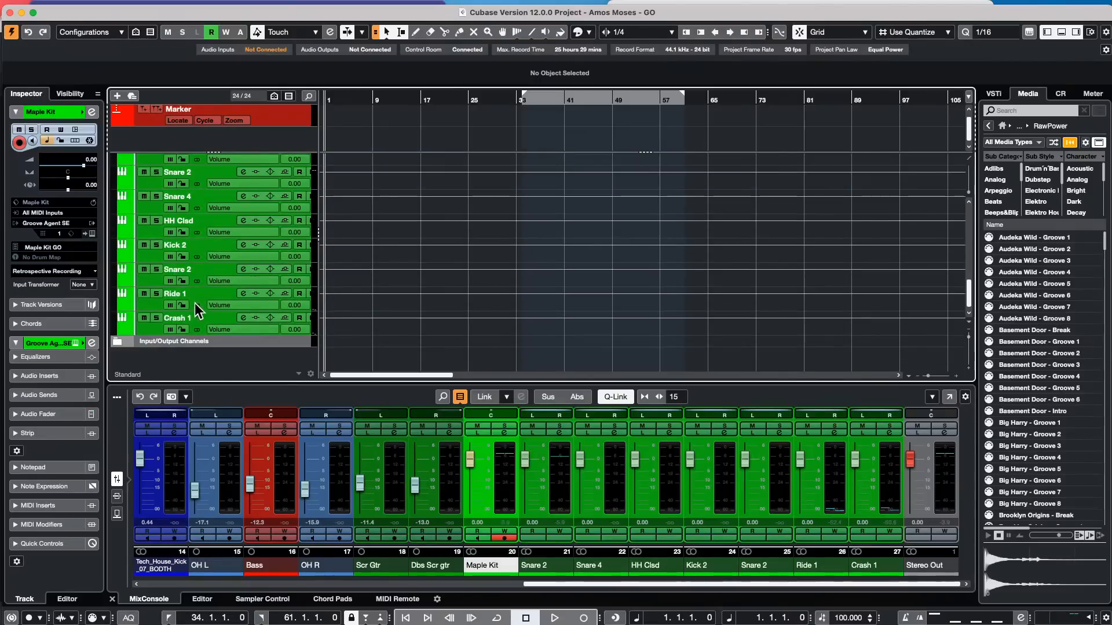
{"action": "scroll", "coordinate": [197, 311], "scroll_direction": "up", "scroll_amount": 1}
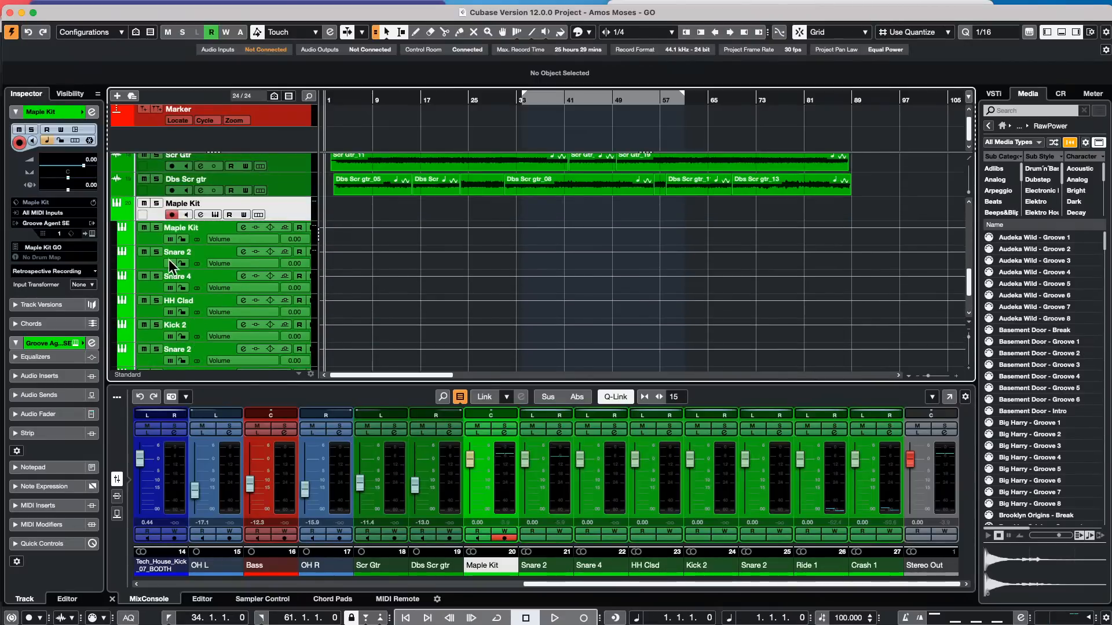
{"action": "left_click", "coordinate": [119, 223]}
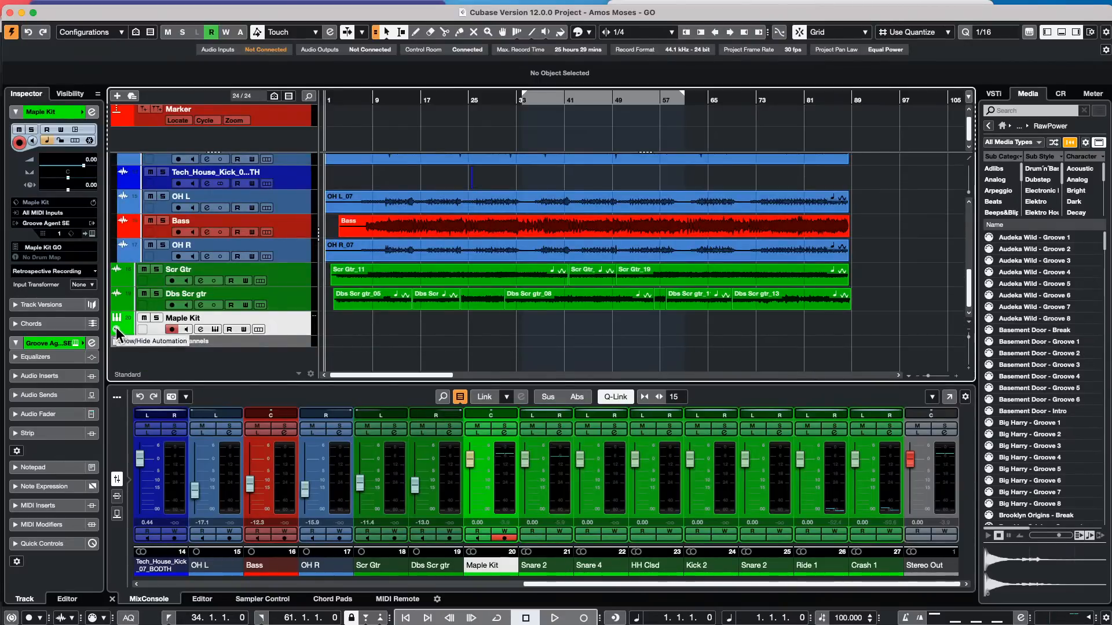
{"action": "left_click", "coordinate": [115, 329]}
{"action": "left_click", "coordinate": [115, 328]}
{"action": "left_click", "coordinate": [114, 328]}
{"action": "left_click", "coordinate": [115, 327]}
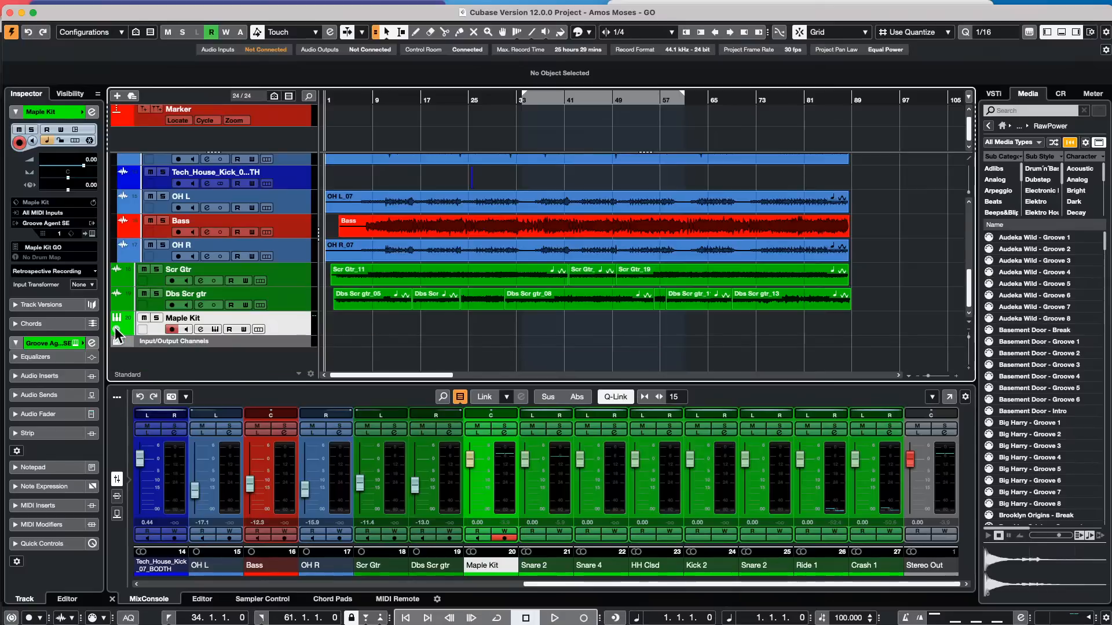
{"action": "left_click", "coordinate": [115, 328]}
{"action": "left_click", "coordinate": [115, 328]}
{"action": "left_click", "coordinate": [115, 328]}
{"action": "scroll", "coordinate": [184, 313], "scroll_direction": "down", "scroll_amount": 5}
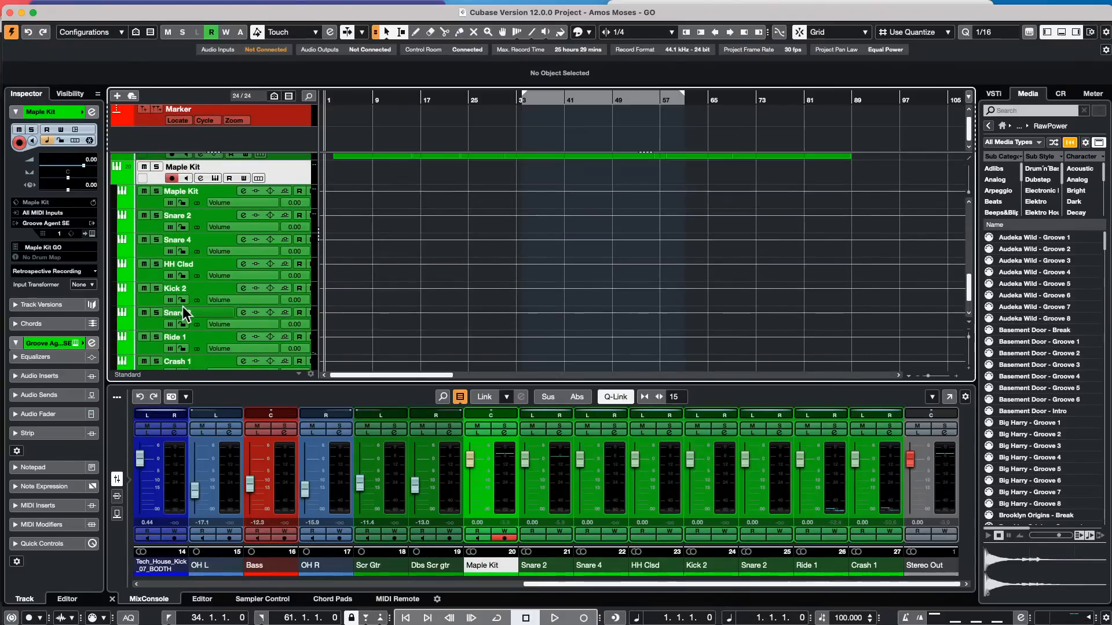
{"action": "left_click", "coordinate": [121, 180]}
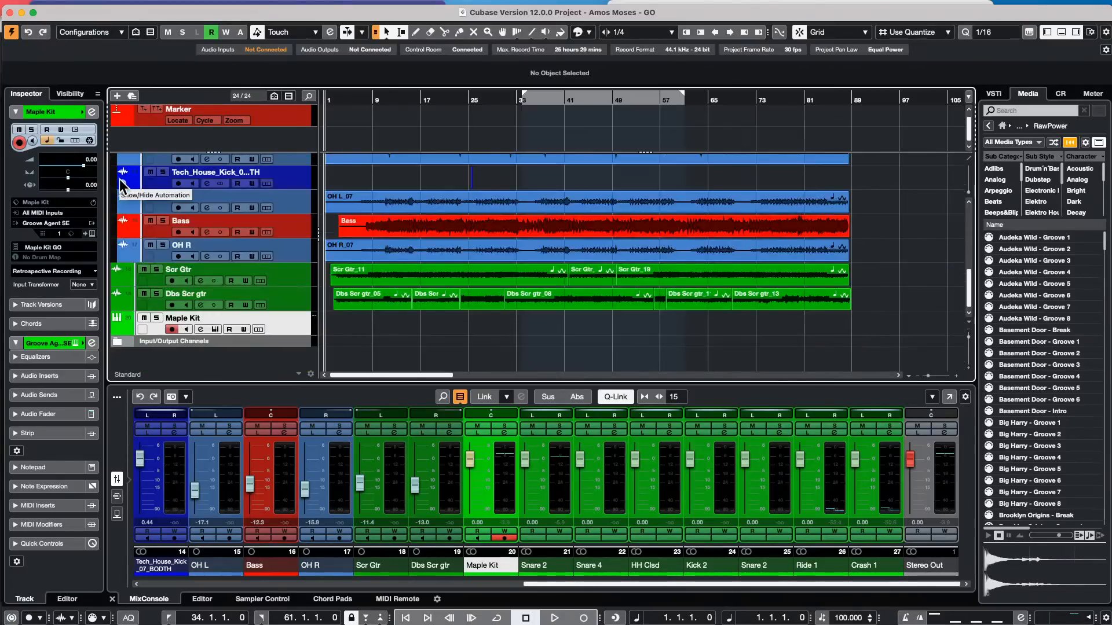
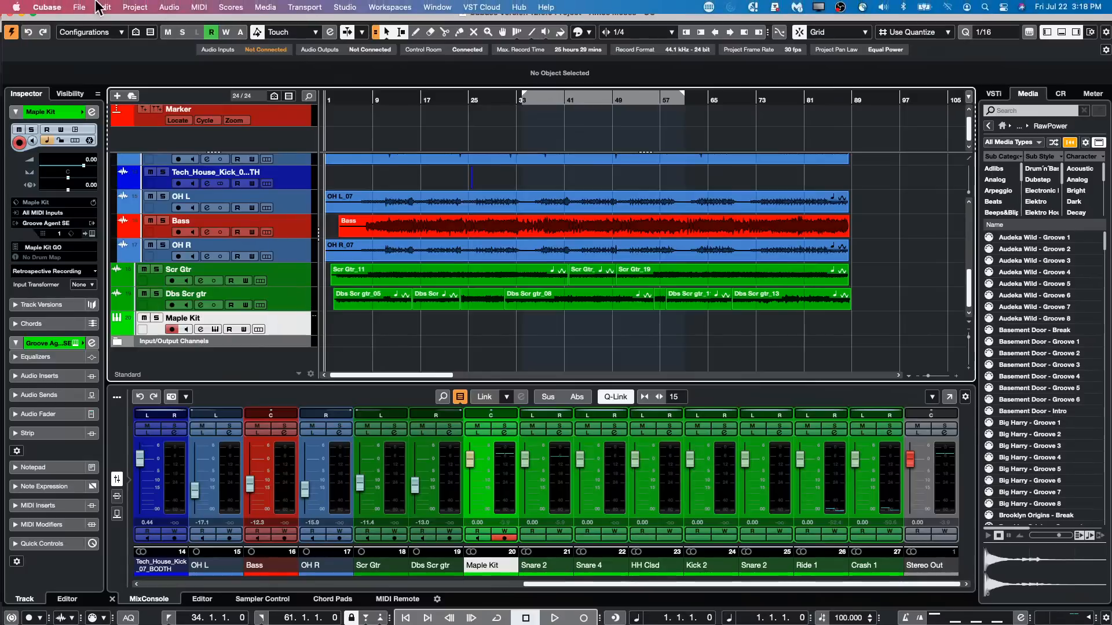
Open the recent project Feel Good c7.cpr, activate it and dismiss the missing plug-in, missing file and missing port dialogs.
{"action": "left_click", "coordinate": [80, 7]}
{"action": "mouse_move", "coordinate": [112, 251]}
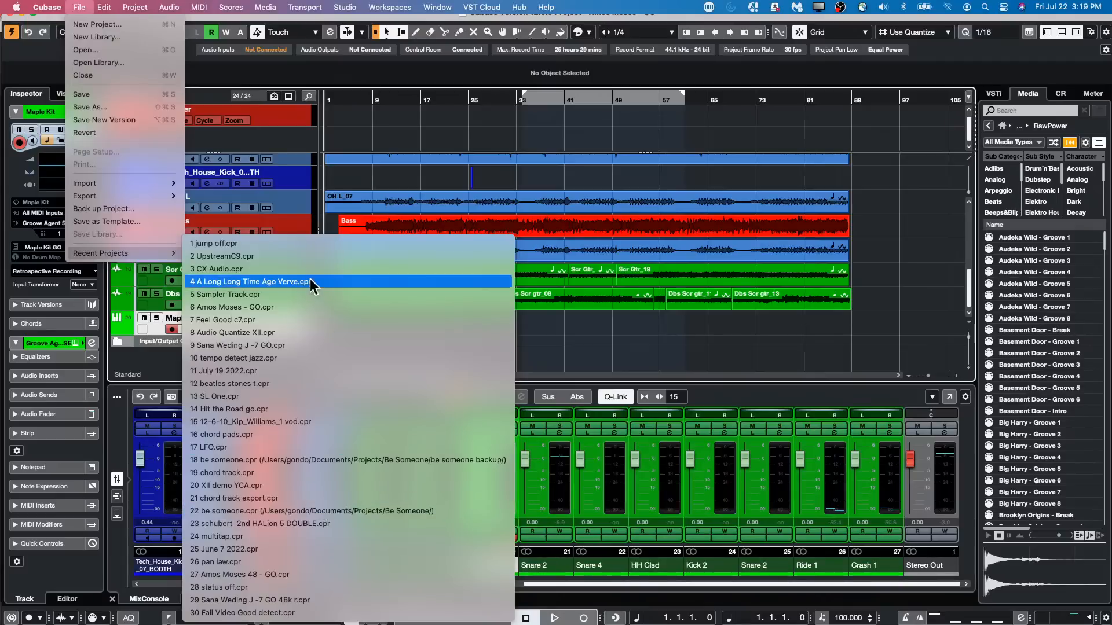
{"action": "left_click", "coordinate": [303, 318]}
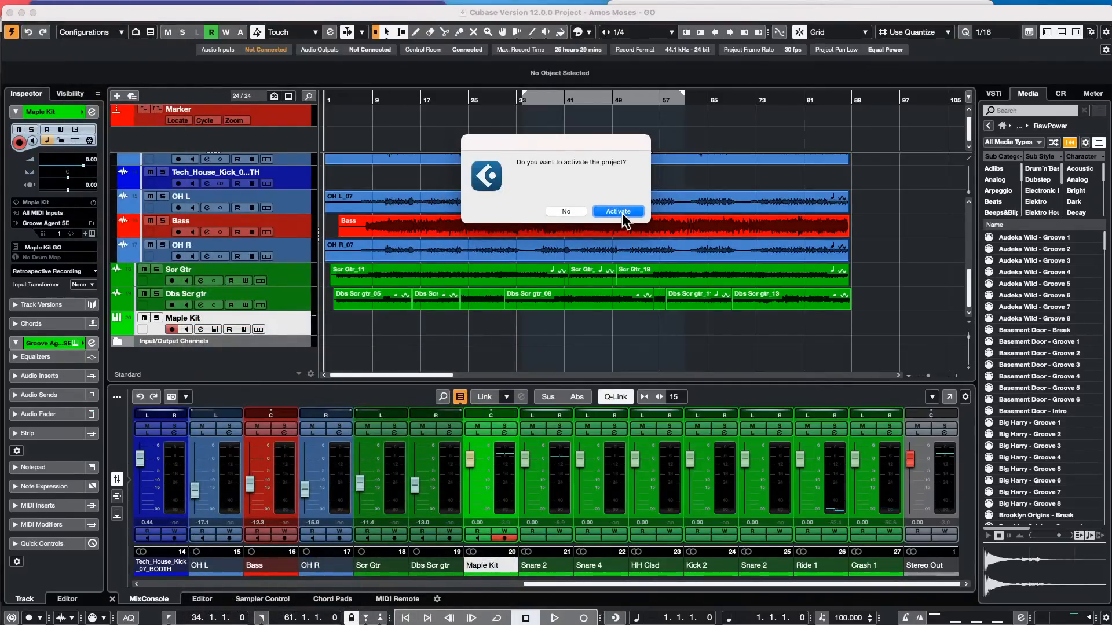
{"action": "left_click", "coordinate": [626, 213]}
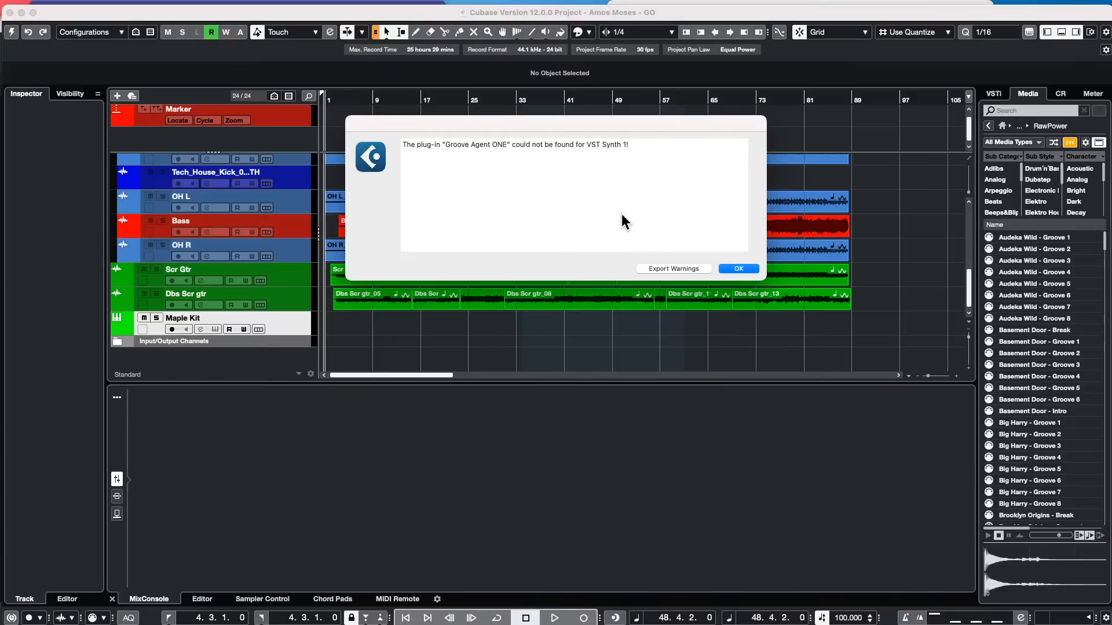
{"action": "left_click", "coordinate": [742, 268]}
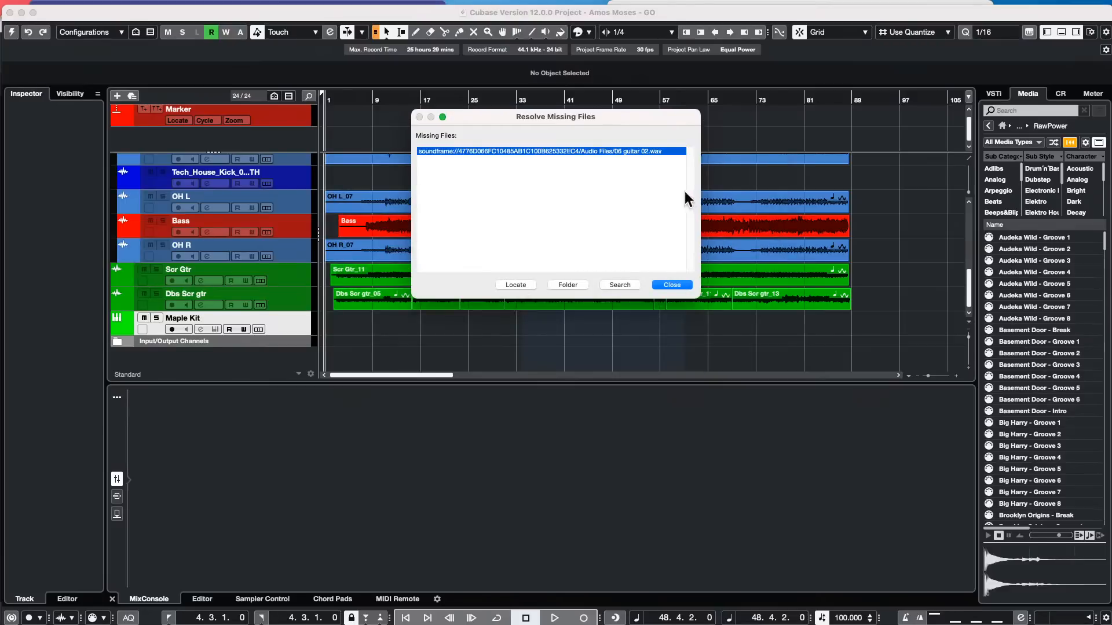
{"action": "left_click", "coordinate": [681, 285]}
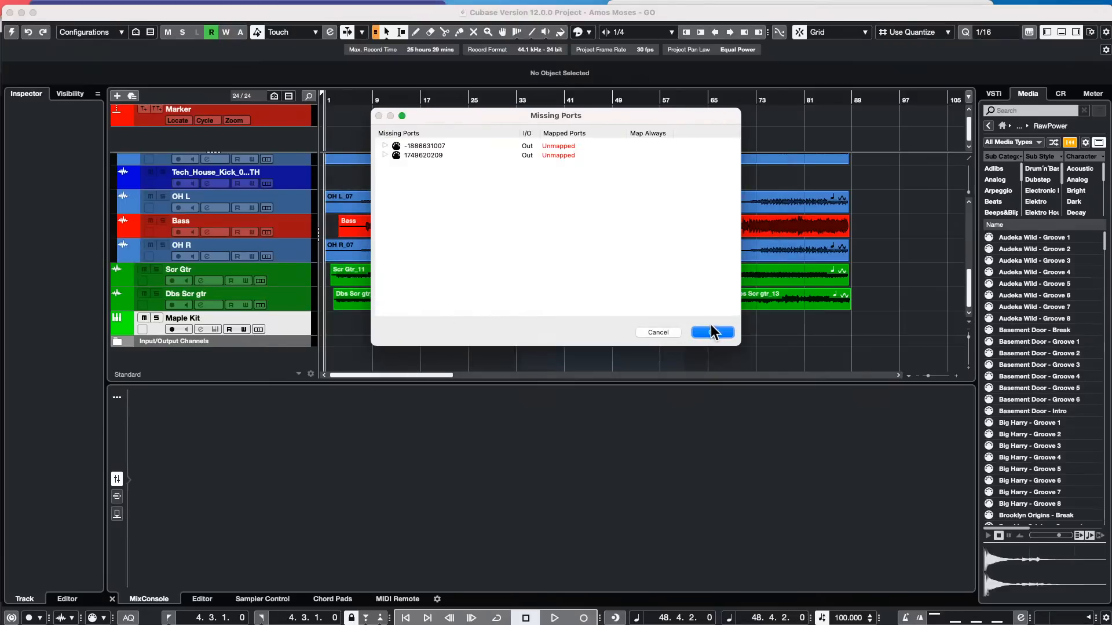
{"action": "left_click", "coordinate": [713, 332]}
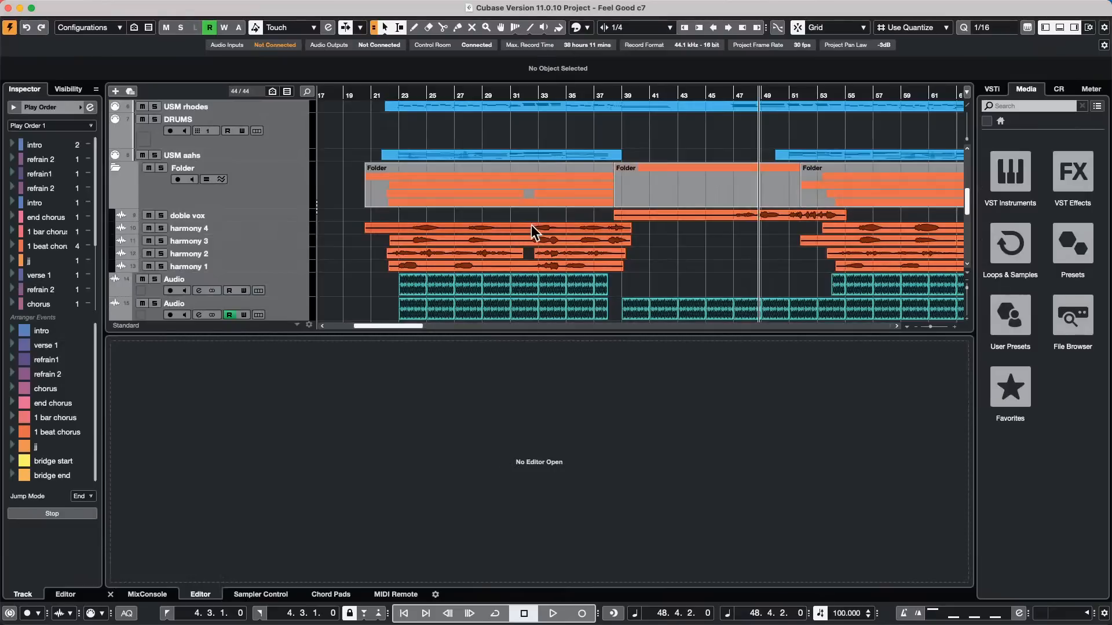
Enlarge the track area above the lower zone and bring the arranger events from bar 3 to bar 35 into view.
{"action": "left_click_drag", "start_coordinate": [367, 339], "coordinate": [368, 433]}
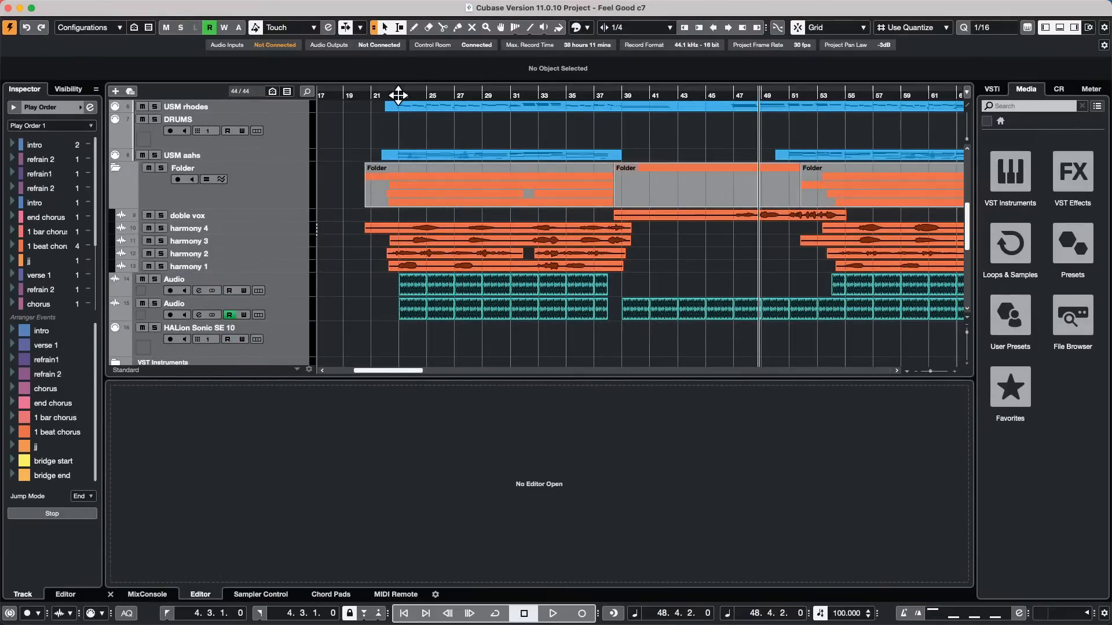
{"action": "left_click_drag", "start_coordinate": [398, 94], "coordinate": [397, 42]}
{"action": "scroll", "coordinate": [228, 182], "scroll_direction": "up", "scroll_amount": 5}
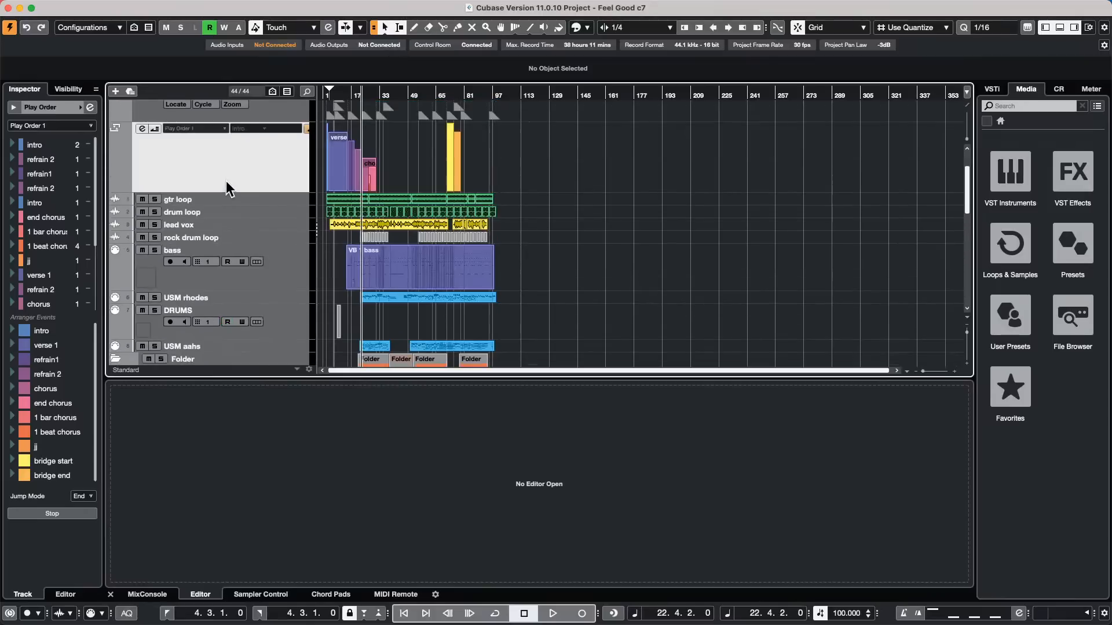
{"action": "left_click_drag", "start_coordinate": [330, 91], "coordinate": [313, 134]}
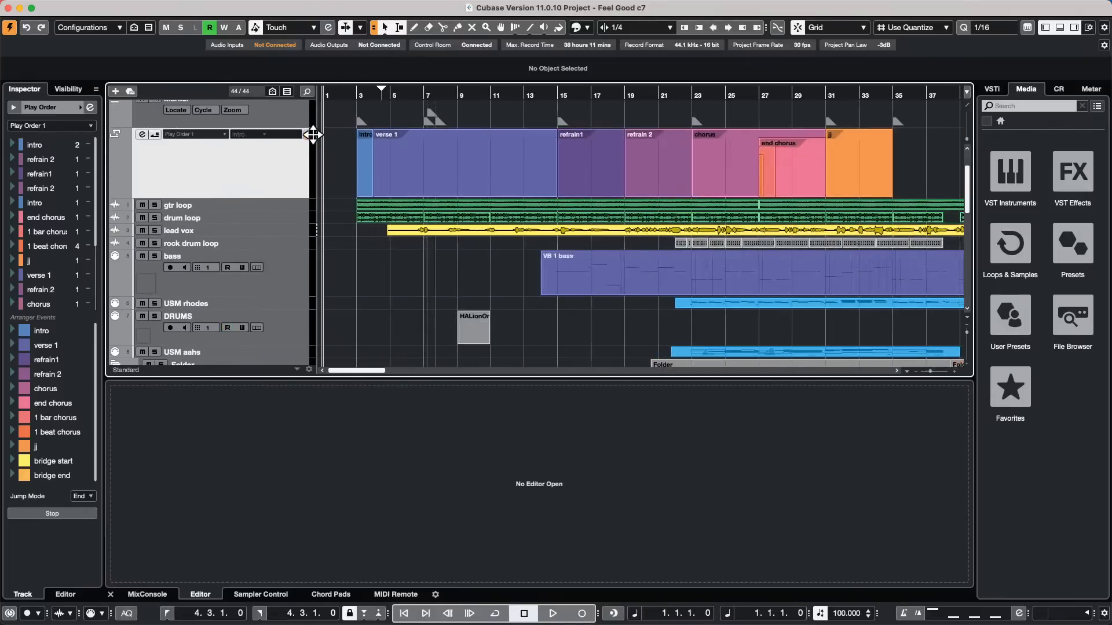
{"action": "right_click", "coordinate": [247, 174]}
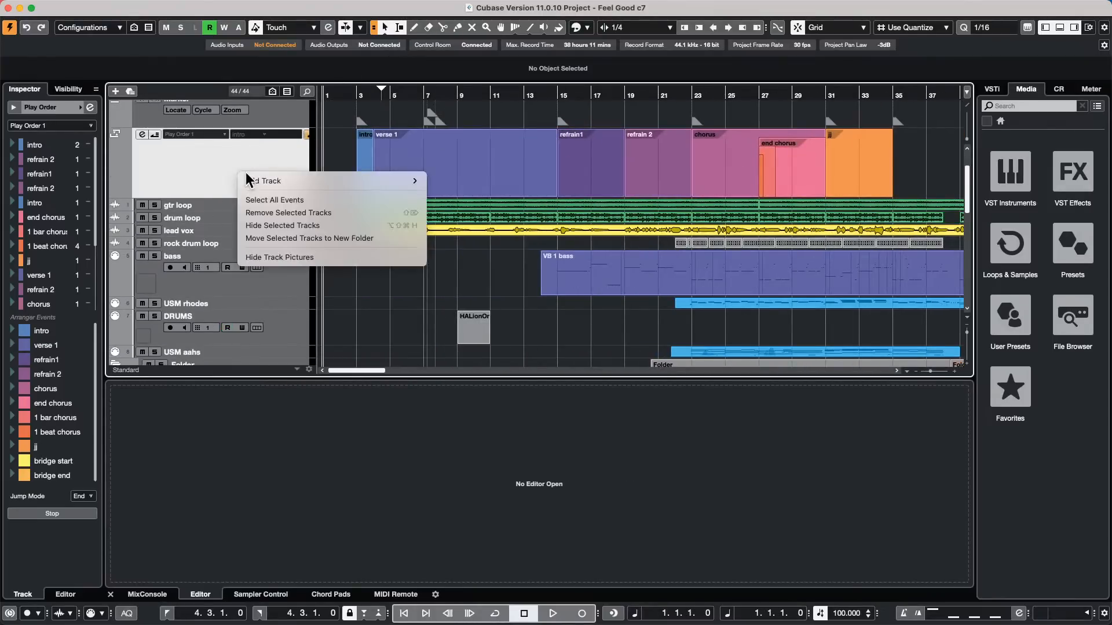
{"action": "mouse_move", "coordinate": [290, 182]}
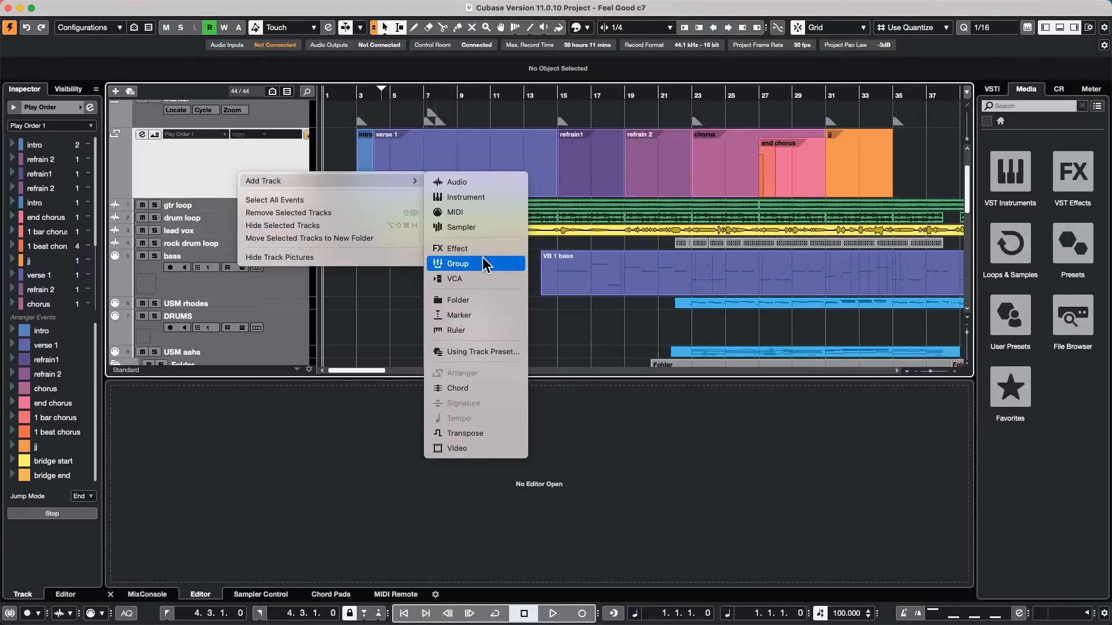
{"action": "left_click", "coordinate": [366, 314]}
Find the Tempo track in the track list and increase its height.
{"action": "scroll", "coordinate": [373, 301], "scroll_direction": "down", "scroll_amount": 10}
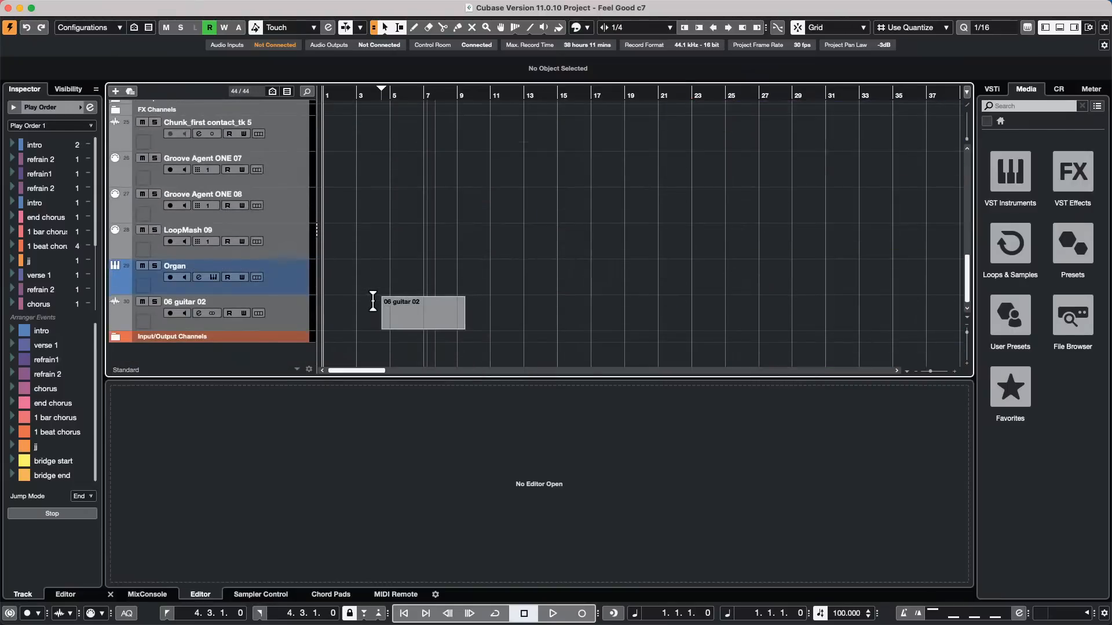
{"action": "scroll", "coordinate": [373, 301], "scroll_direction": "up", "scroll_amount": 3}
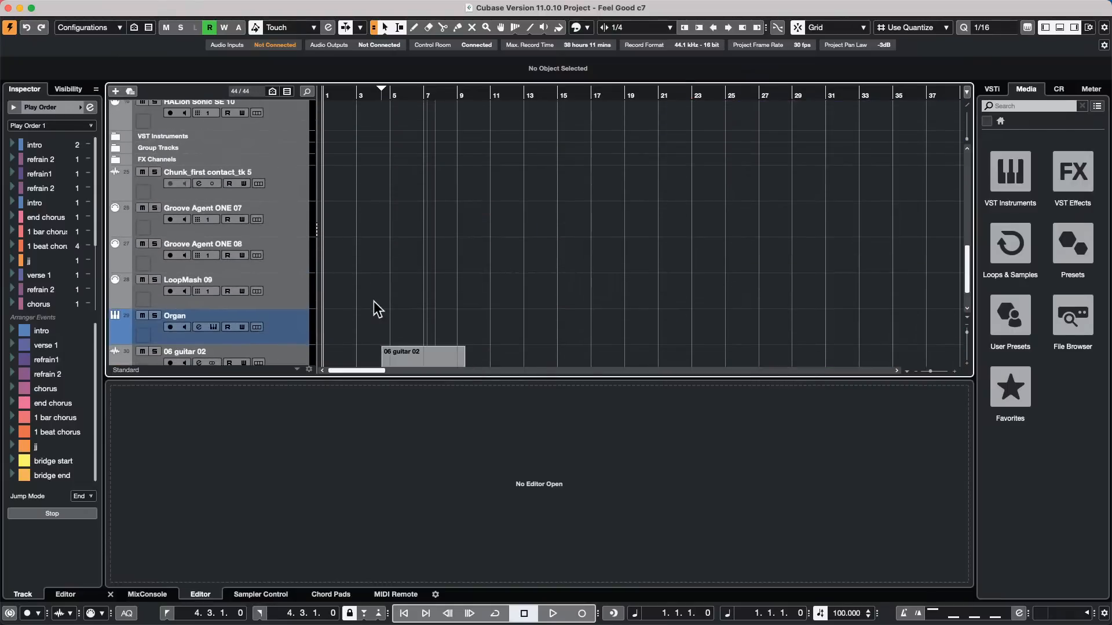
{"action": "scroll", "coordinate": [374, 302], "scroll_direction": "up", "scroll_amount": 15}
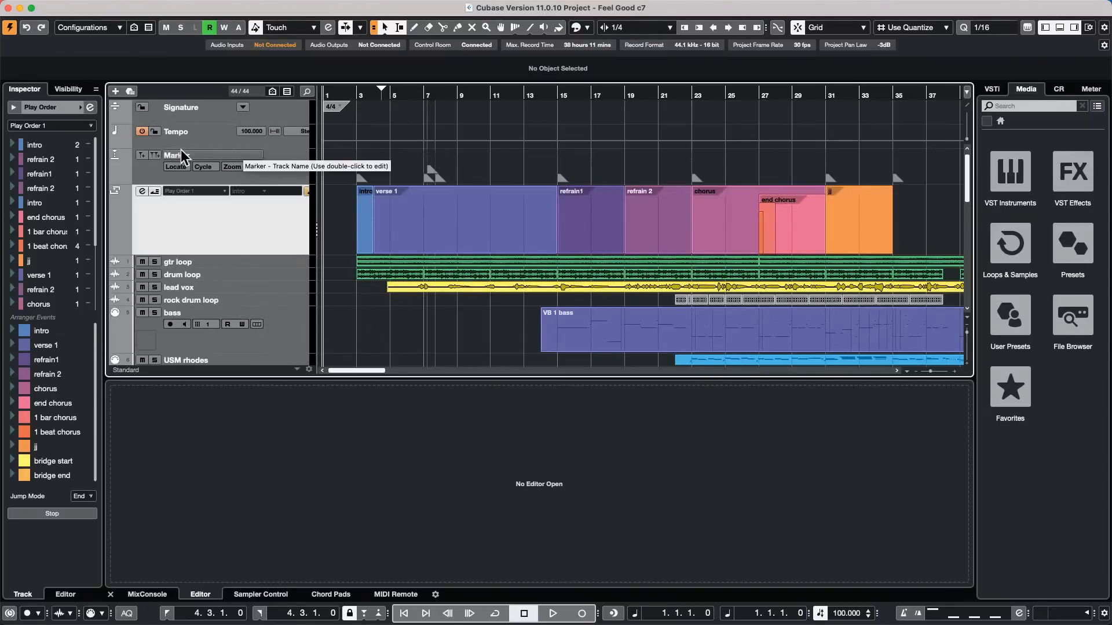
{"action": "left_click_drag", "start_coordinate": [180, 149], "coordinate": [180, 206]}
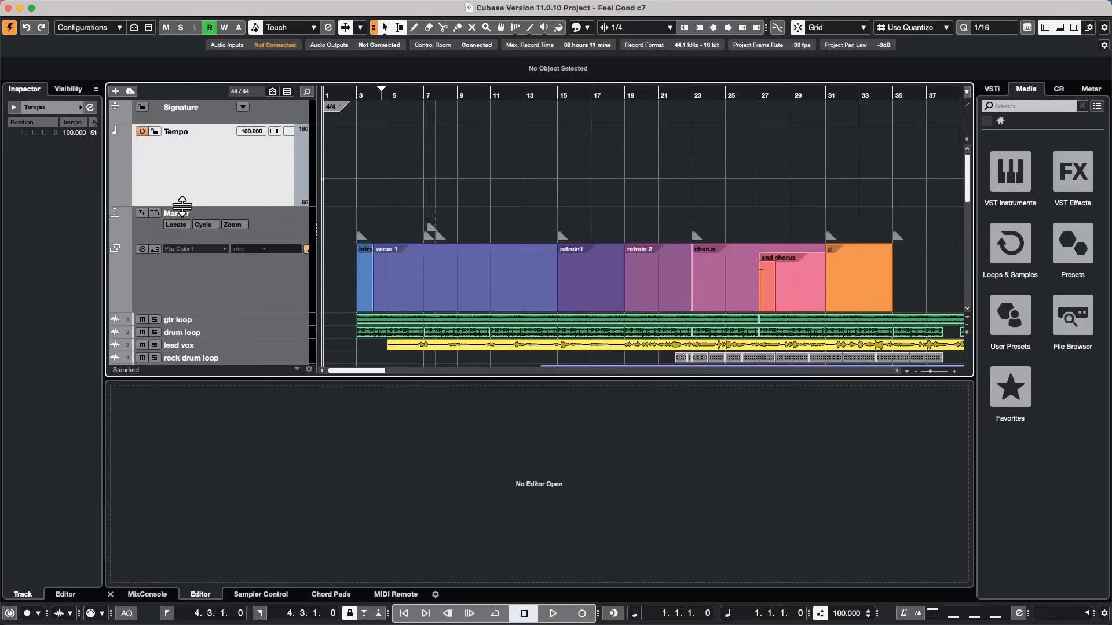
Add a tempo point near the end of bar 4 and draw a tempo rise to about 133 BPM around bar 6.
{"action": "left_click", "coordinate": [388, 179]}
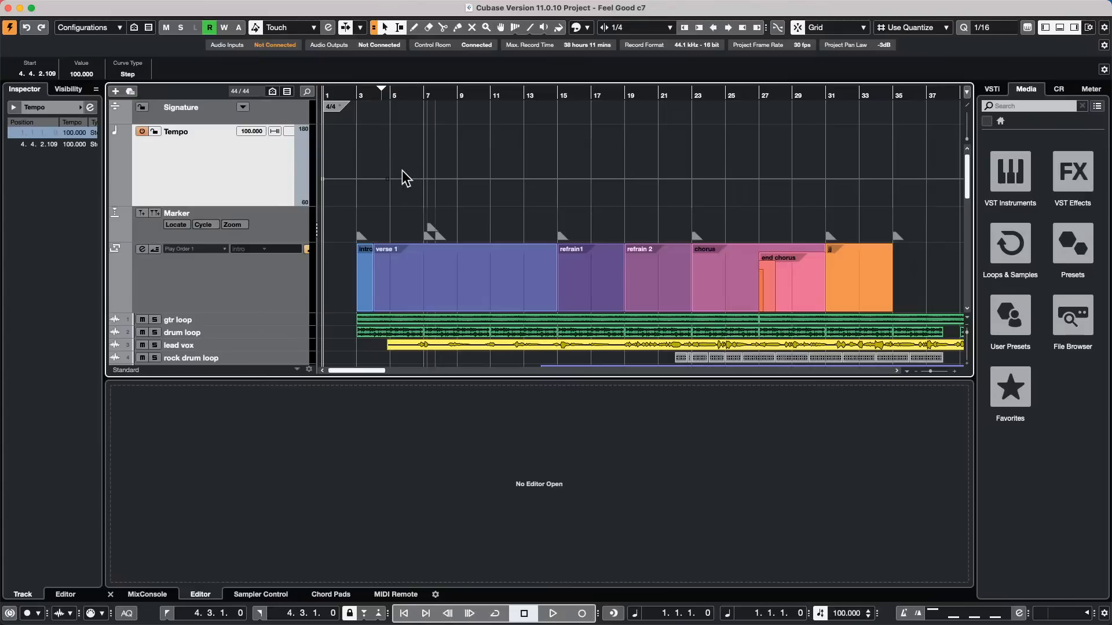
{"action": "right_click", "coordinate": [426, 180]}
{"action": "left_click", "coordinate": [450, 177]}
{"action": "mouse_move", "coordinate": [450, 177]}
{"action": "left_mouse_down"}
{"action": "mouse_move", "coordinate": [442, 168]}
{"action": "mouse_move", "coordinate": [408, 180]}
{"action": "mouse_move", "coordinate": [413, 155]}
{"action": "left_mouse_up"}
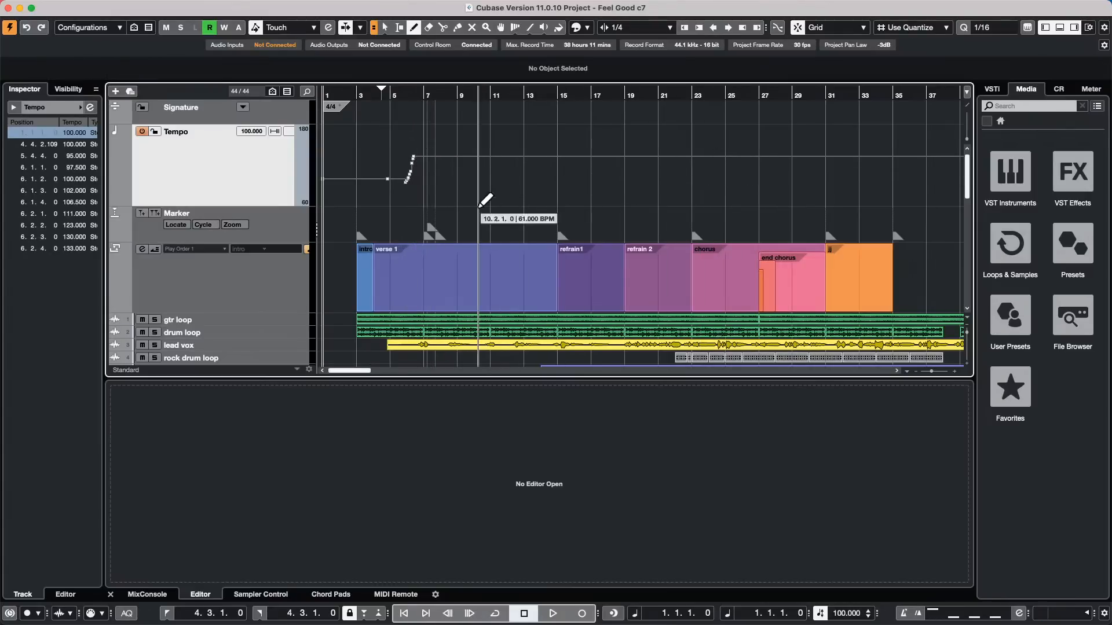
{"action": "left_click", "coordinate": [218, 280]}
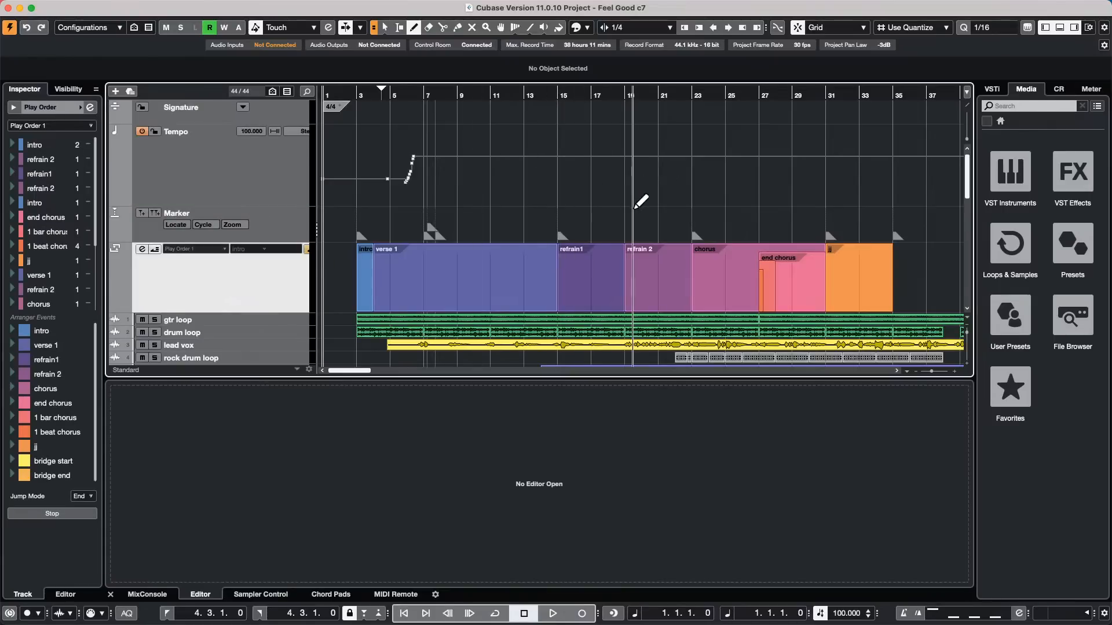
Draw several falling and rising tempo curves on the Tempo track between about bars 15 and 27.
{"action": "left_click_drag", "start_coordinate": [636, 187], "coordinate": [661, 205]}
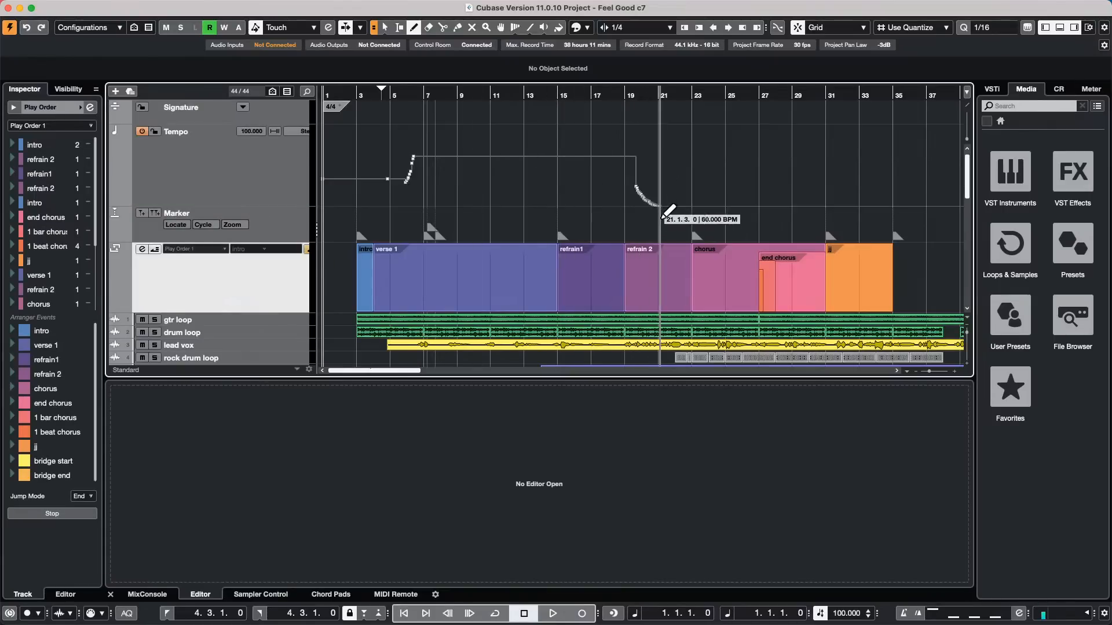
{"action": "left_click", "coordinate": [577, 229]}
{"action": "mouse_move", "coordinate": [568, 164]}
{"action": "left_mouse_down"}
{"action": "mouse_move", "coordinate": [623, 202]}
{"action": "mouse_move", "coordinate": [614, 204]}
{"action": "left_mouse_up"}
{"action": "left_click_drag", "start_coordinate": [712, 204], "coordinate": [759, 143]}
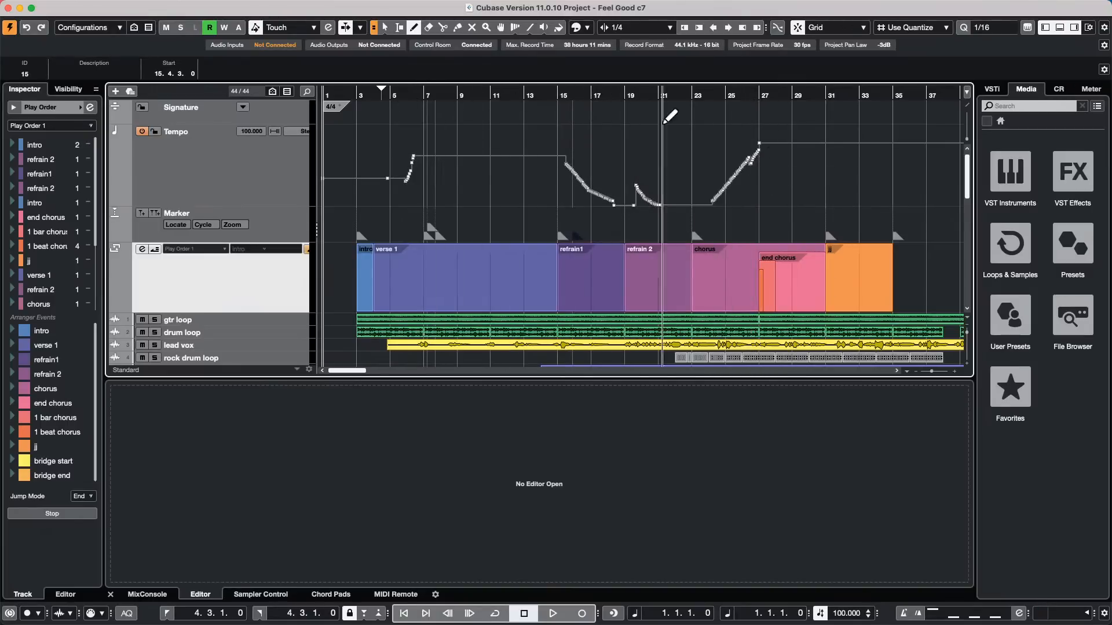
{"action": "left_click_drag", "start_coordinate": [715, 173], "coordinate": [759, 183]}
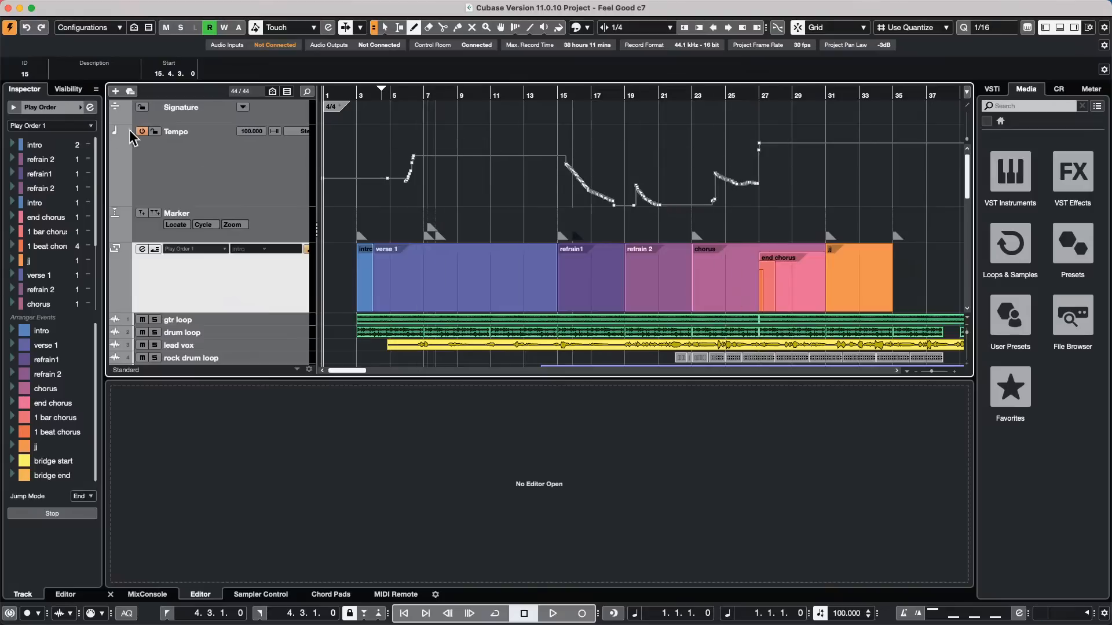
Open the Arranger Editor, activate Arranger mode and play the Play Order 1 chain into refrain1 before stopping.
{"action": "left_click", "coordinate": [142, 249]}
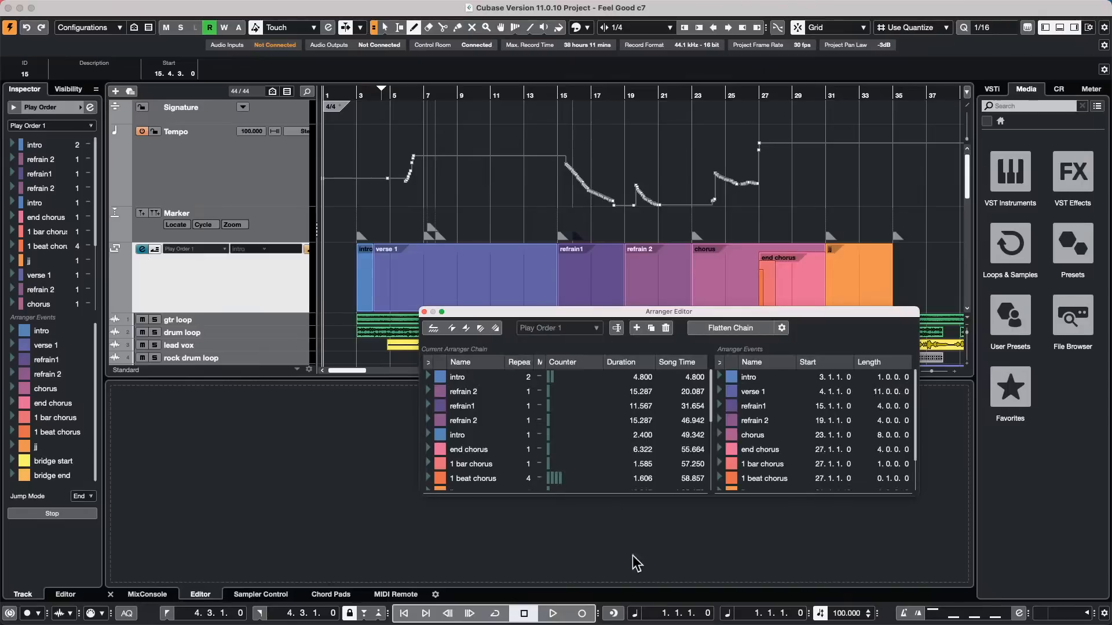
{"action": "left_click", "coordinate": [440, 327]}
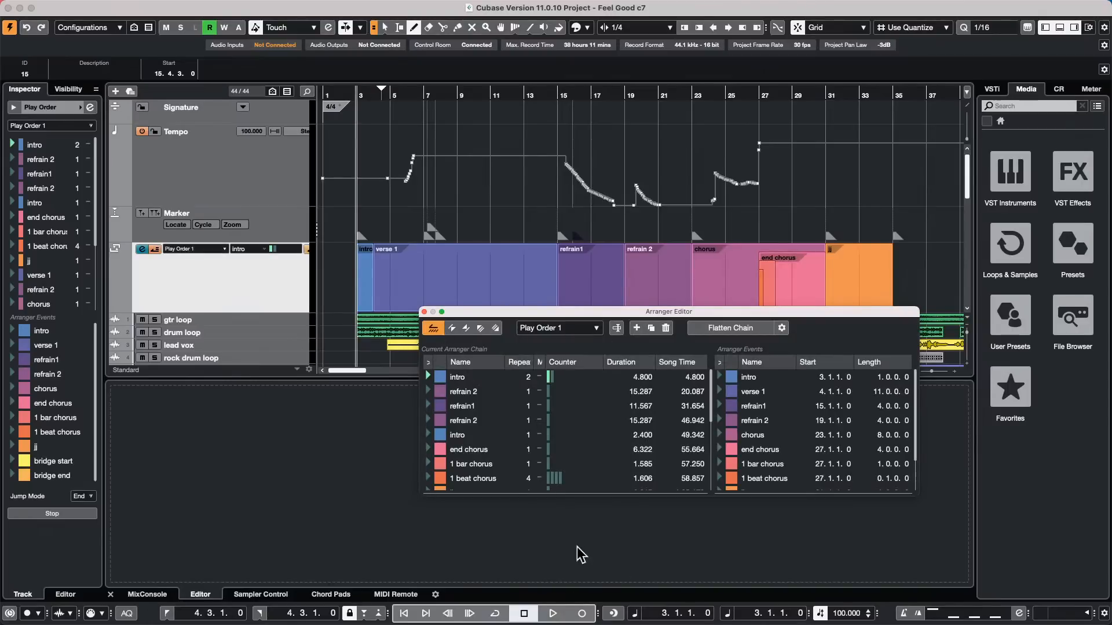
{"action": "left_click", "coordinate": [553, 613]}
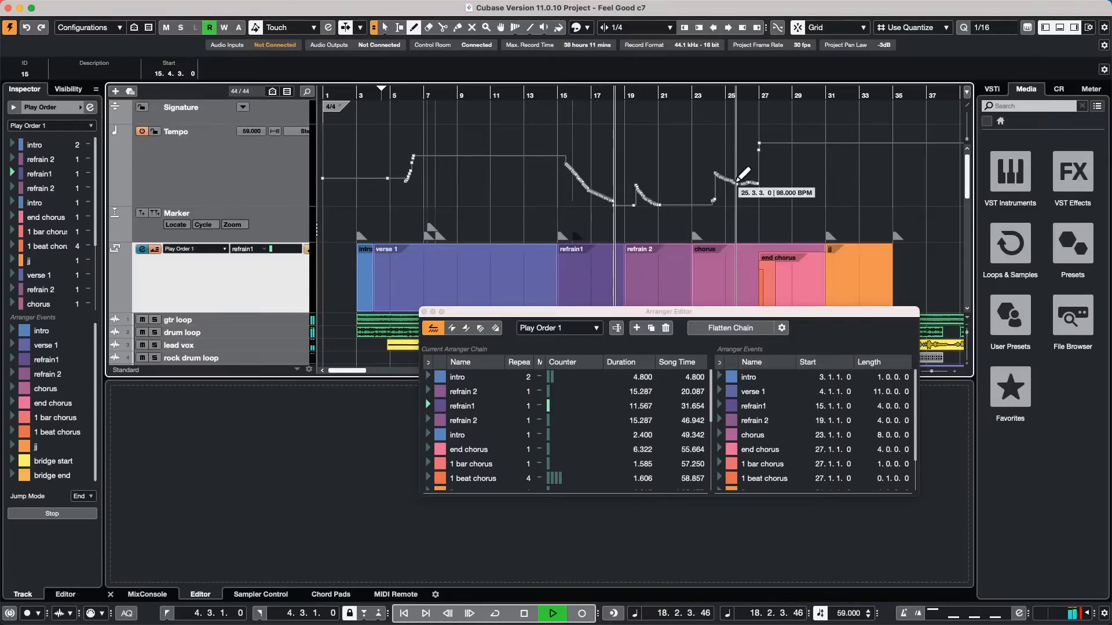
{"action": "key", "text": "space"}
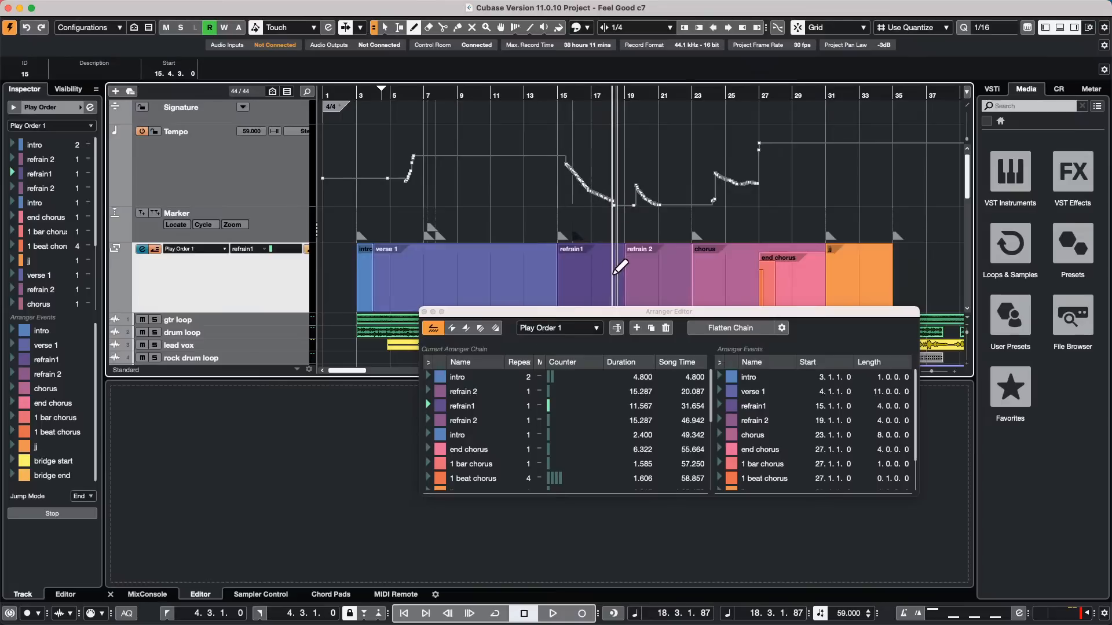
Redraw the tempo as a gradual decline from about bar 16 to bar 29 and close the Arranger Editor.
{"action": "mouse_move", "coordinate": [600, 177]}
{"action": "left_mouse_down"}
{"action": "mouse_move", "coordinate": [582, 186]}
{"action": "mouse_move", "coordinate": [645, 145]}
{"action": "mouse_move", "coordinate": [559, 173]}
{"action": "mouse_move", "coordinate": [771, 163]}
{"action": "left_mouse_up"}
{"action": "left_click_drag", "start_coordinate": [698, 181], "coordinate": [840, 206]}
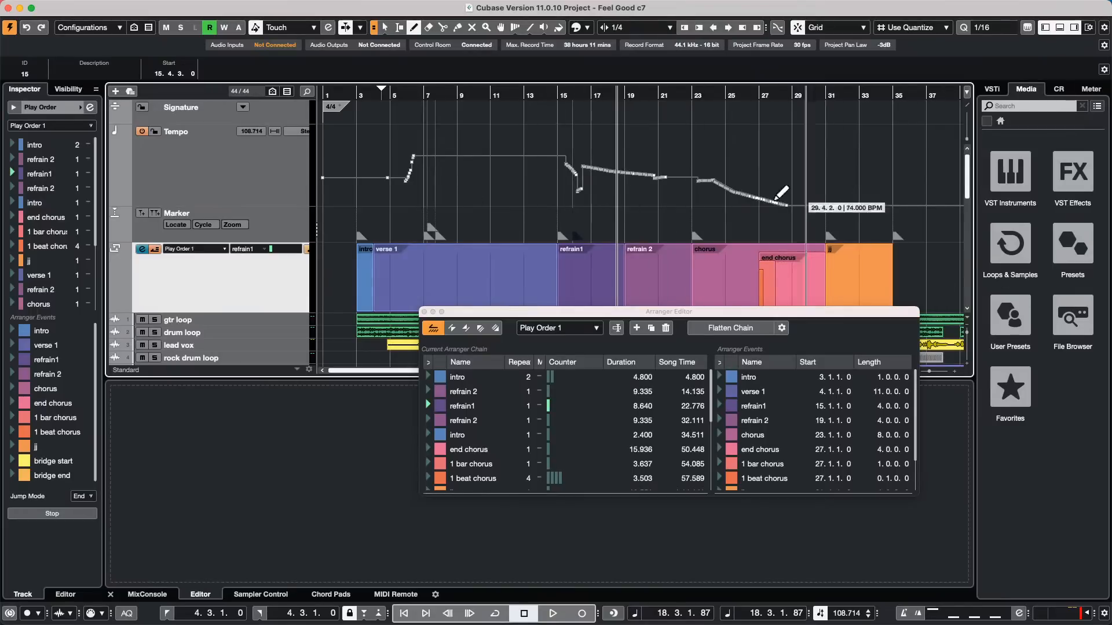
{"action": "left_click", "coordinate": [425, 312]}
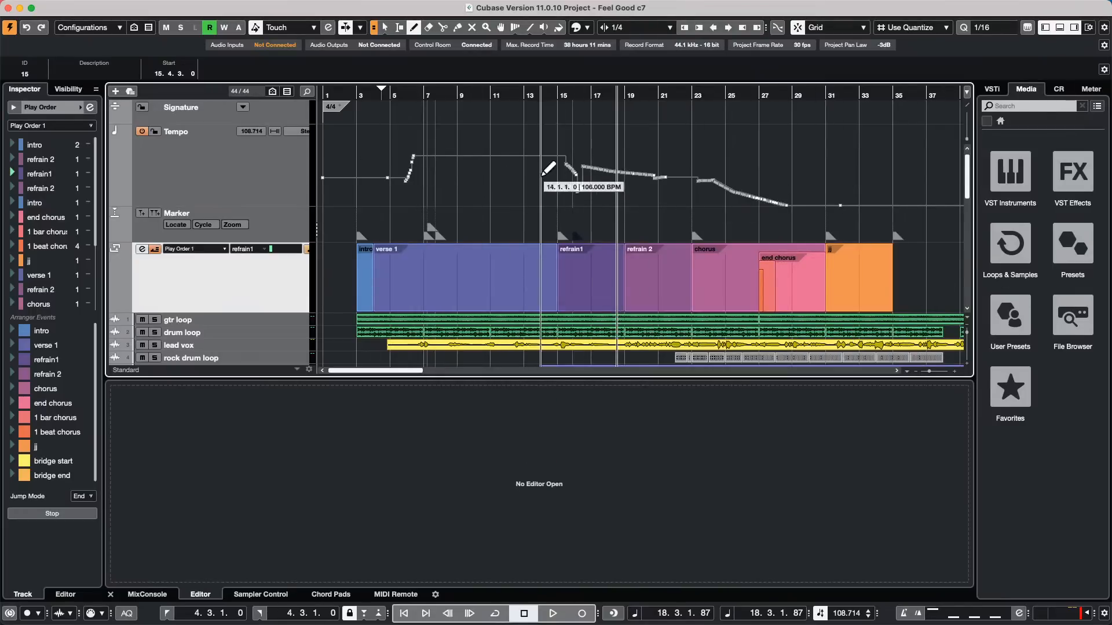
Start playback of the arrangement within verse 1 and deactivate the Tempo track to switch to fixed tempo.
{"action": "left_click_drag", "start_coordinate": [491, 94], "coordinate": [491, 62]}
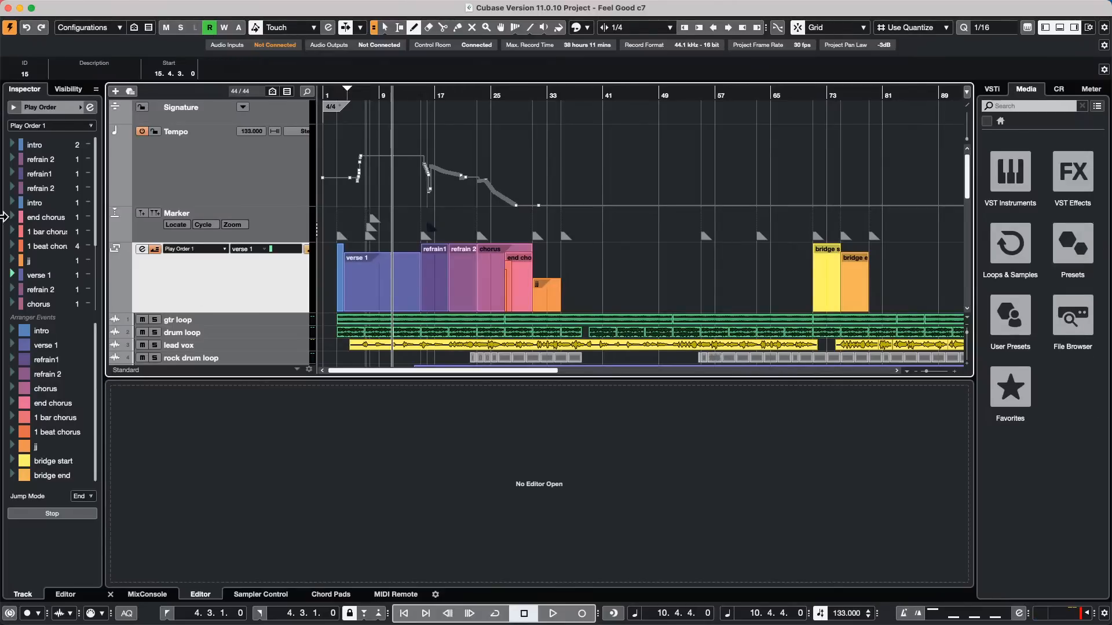
{"action": "key", "text": "space"}
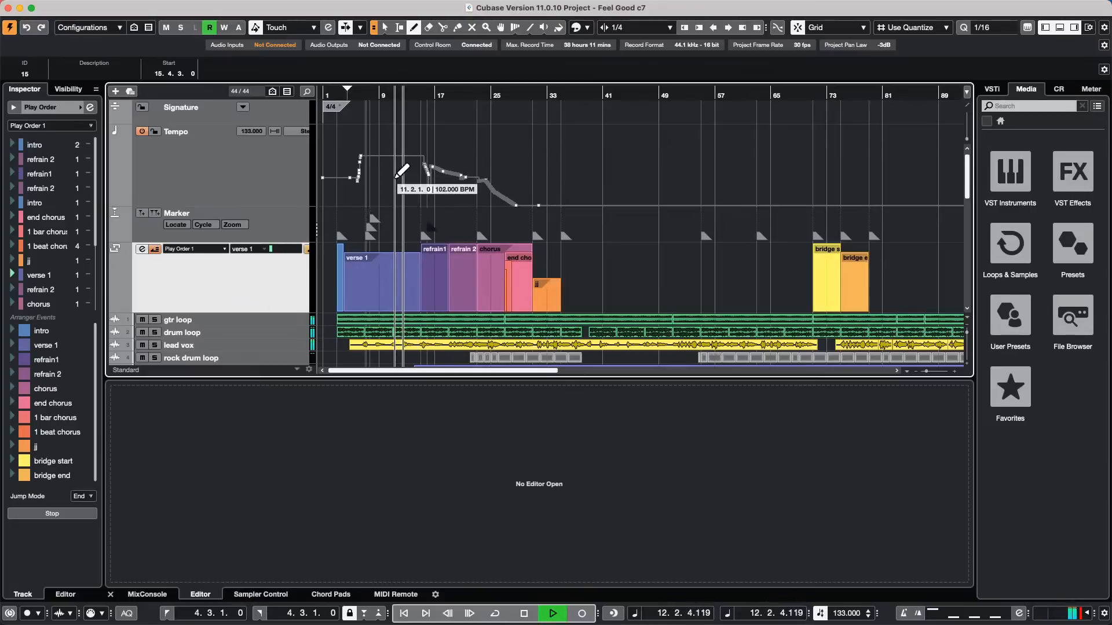
{"action": "left_click", "coordinate": [142, 131]}
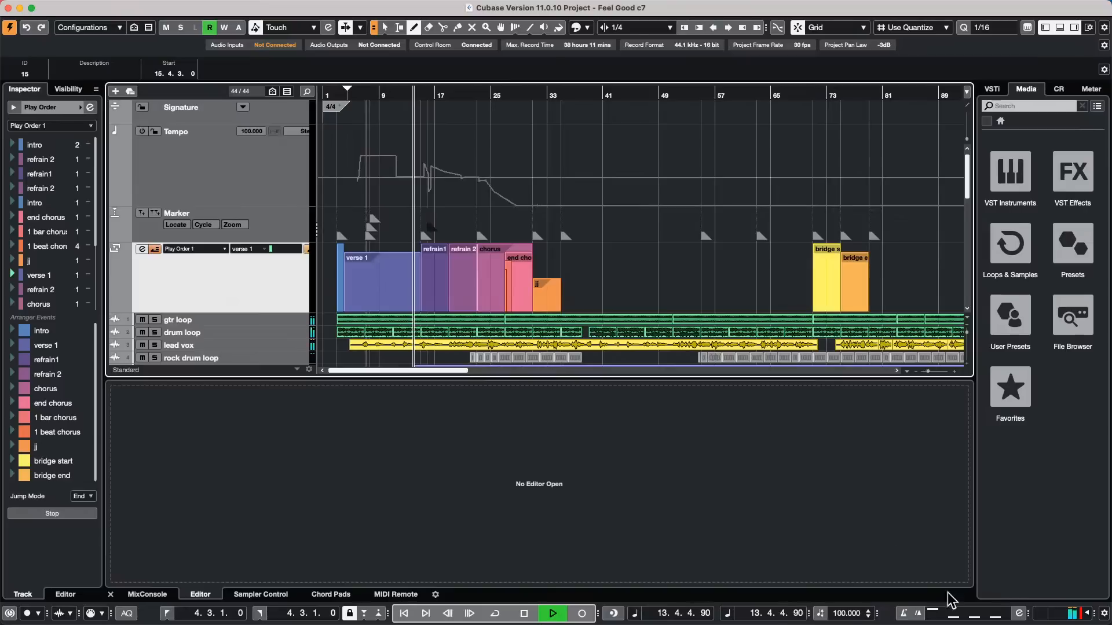
Set the project's fixed tempo to 12 BPM during playback.
{"action": "double_click", "coordinate": [845, 614]}
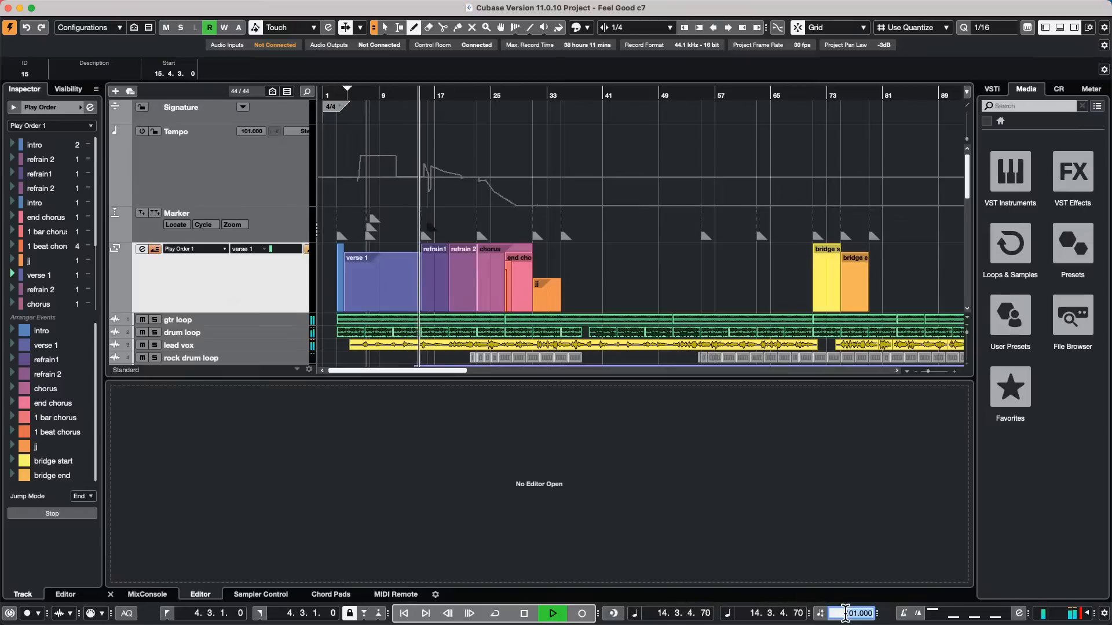
{"action": "type", "text": "12"}
{"action": "key", "text": "Return"}
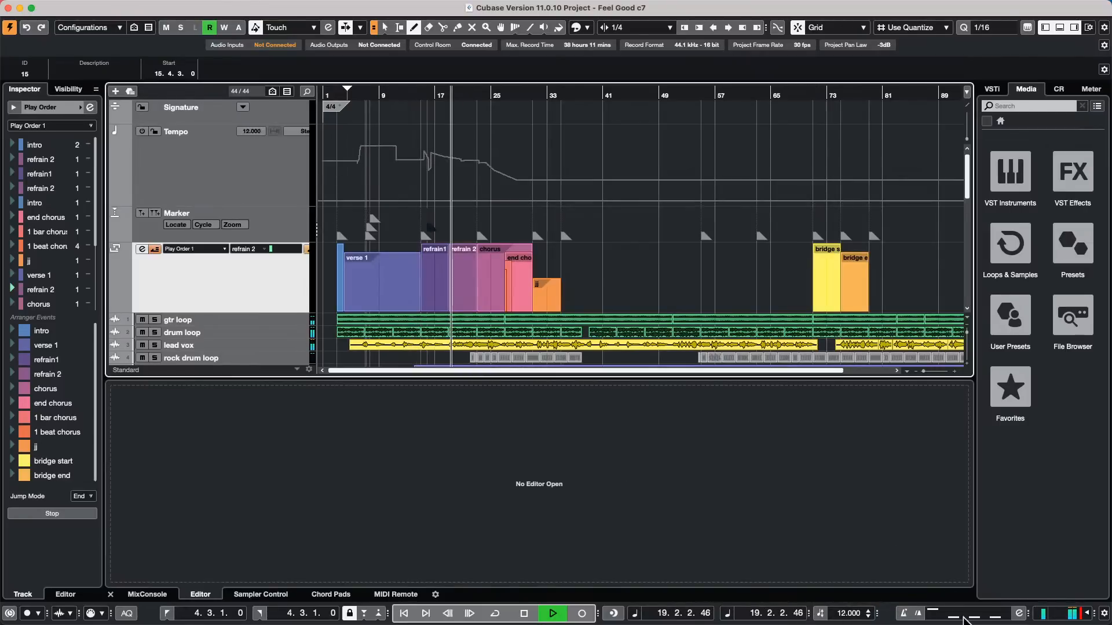
Set the project's fixed tempo to 120 BPM during playback.
{"action": "double_click", "coordinate": [845, 613]}
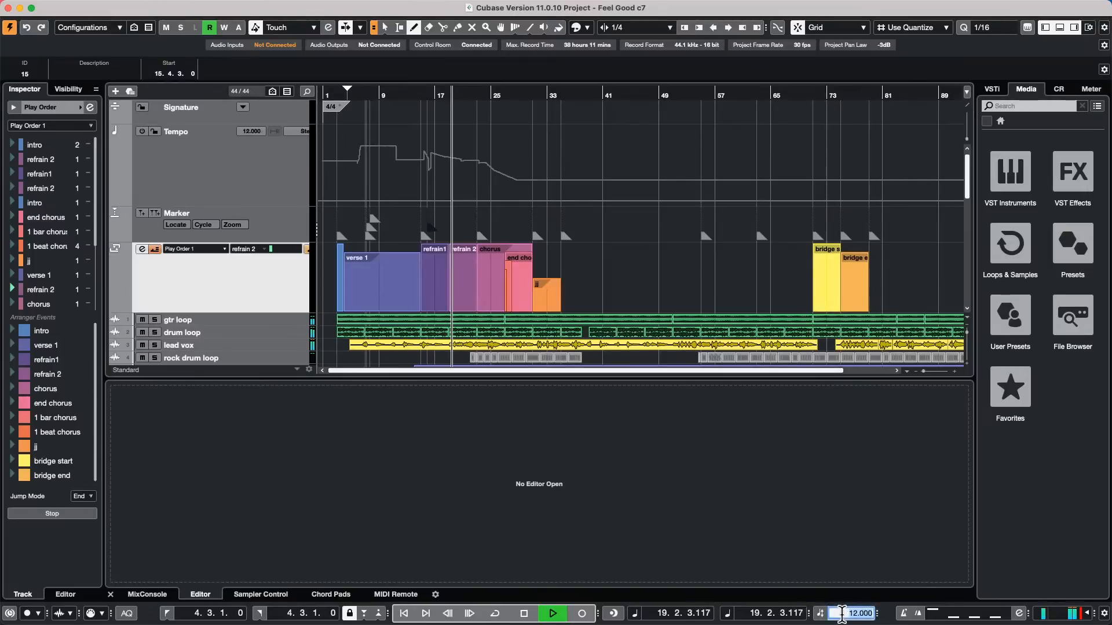
{"action": "type", "text": "120"}
{"action": "key", "text": "Return"}
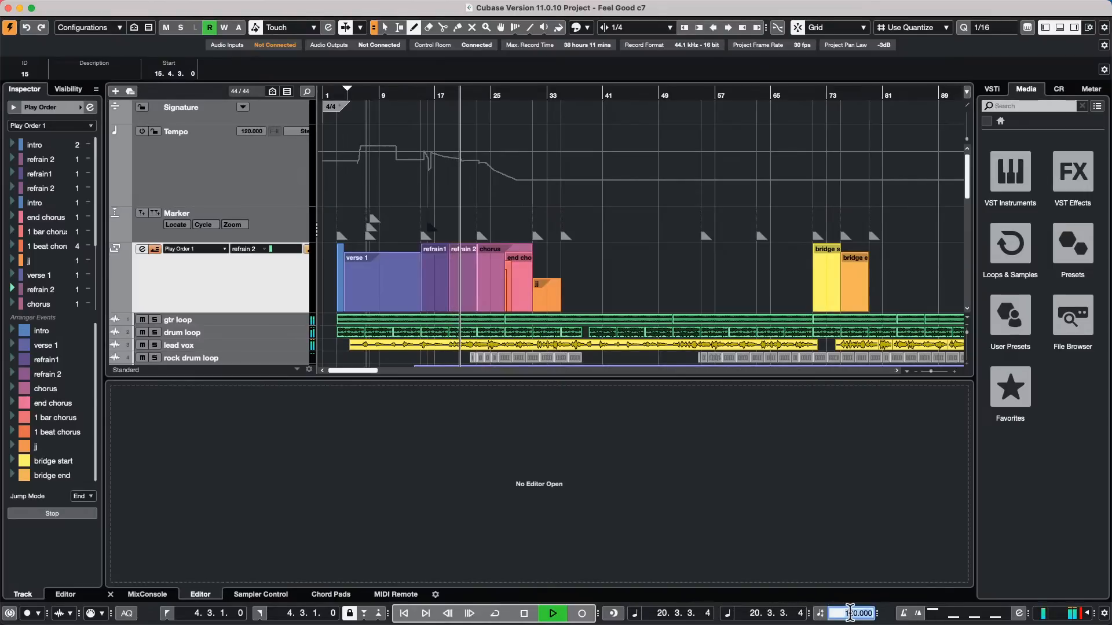
Set the project's fixed tempo to 136 BPM during playback and stop the transport.
{"action": "double_click", "coordinate": [845, 613]}
{"action": "type", "text": "136"}
{"action": "key", "text": "Return"}
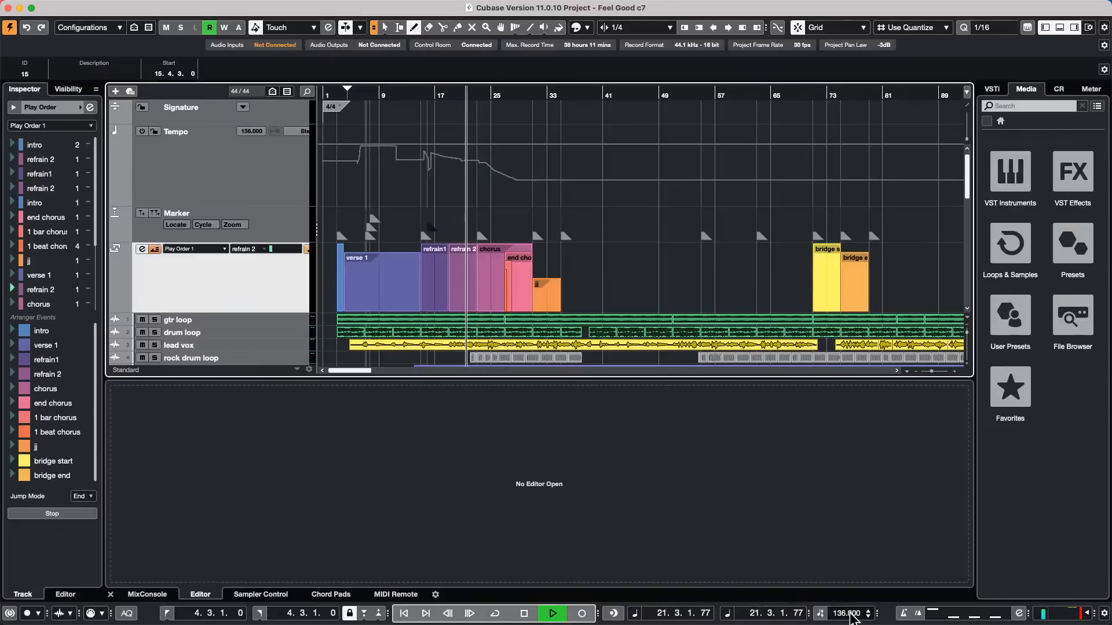
{"action": "key", "text": "space"}
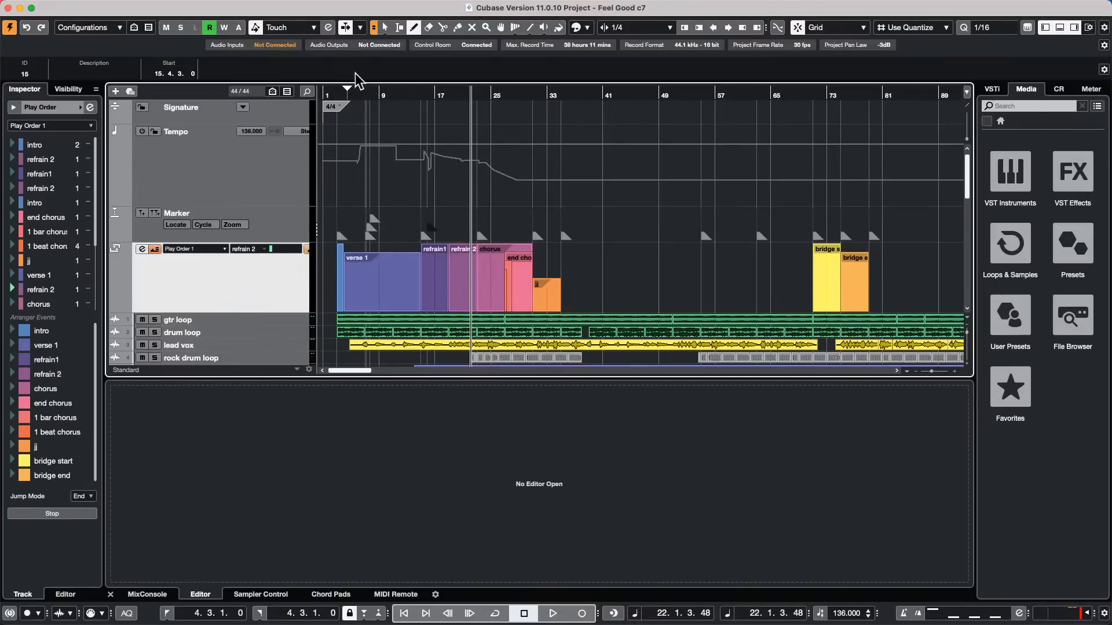
Select the refrain1 event on the Arranger track with the Object Selection tool and open the Arranger Editor.
{"action": "left_click_drag", "start_coordinate": [409, 88], "coordinate": [403, 141]}
{"action": "key", "text": "1"}
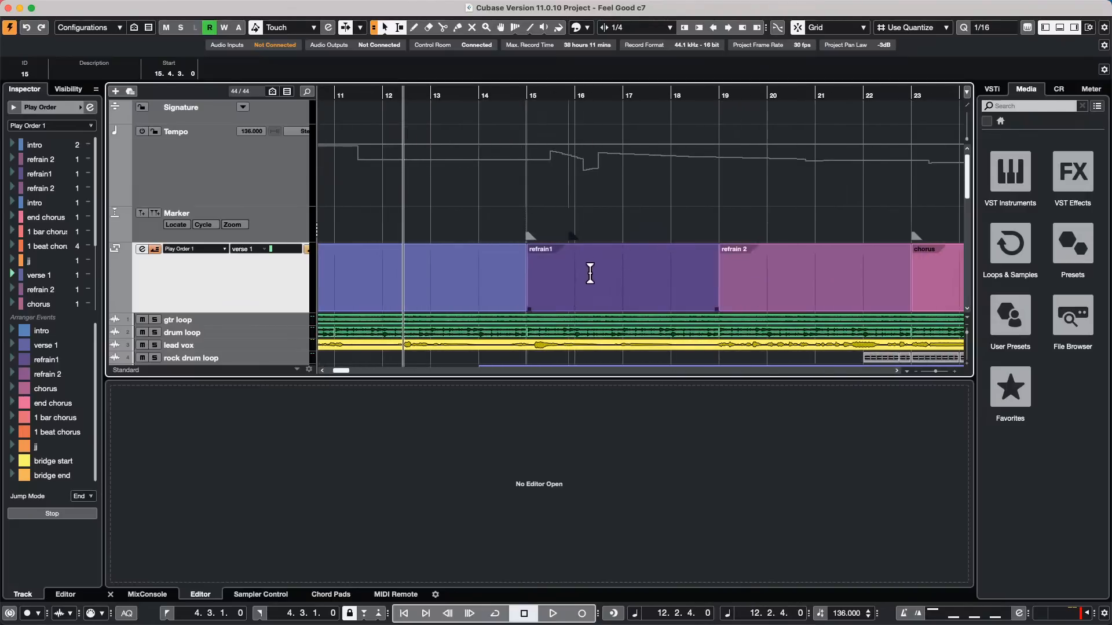
{"action": "left_click", "coordinate": [575, 296]}
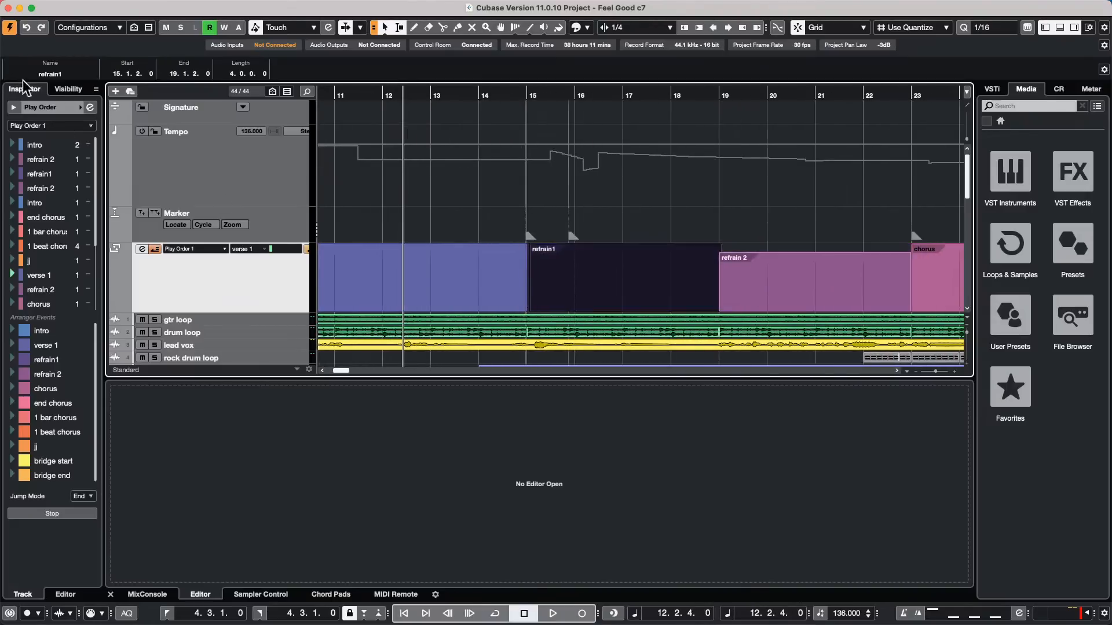
{"action": "left_click", "coordinate": [90, 109]}
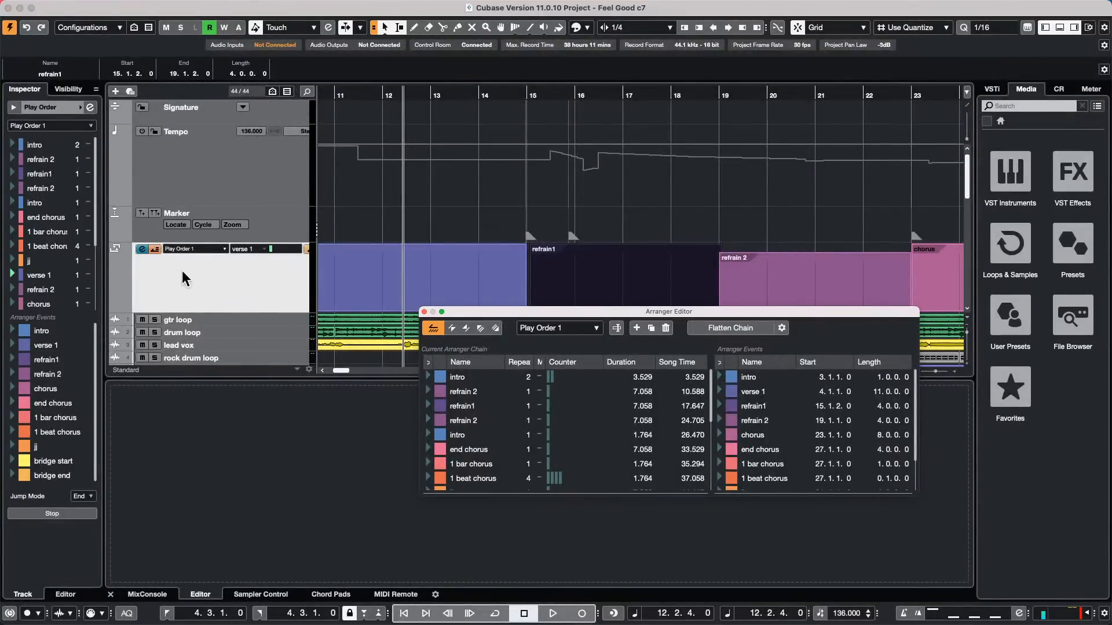
{"action": "left_click", "coordinate": [147, 274]}
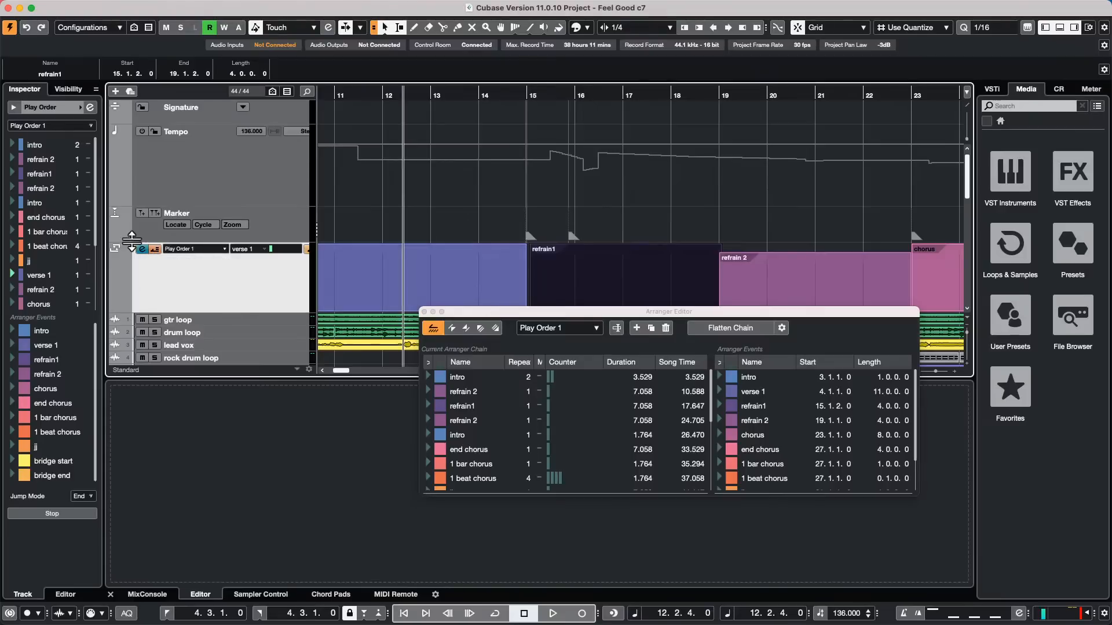
Widen the track list to uncover the Arranger track's time base switch and close the Arranger Editor.
{"action": "right_click", "coordinate": [243, 284]}
{"action": "left_click", "coordinate": [300, 267]}
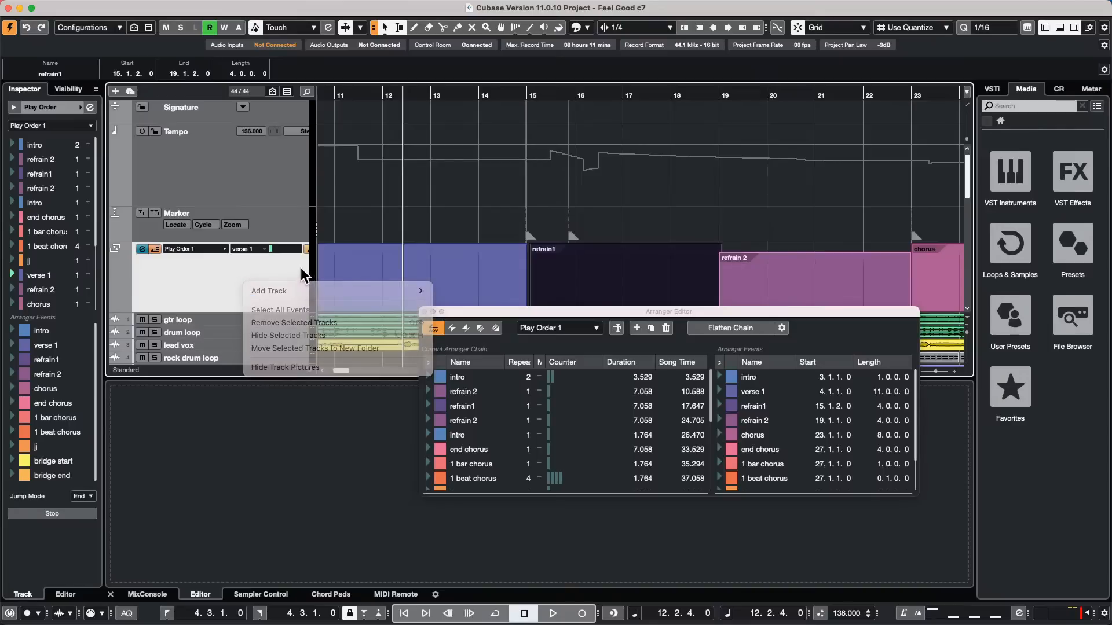
{"action": "left_click_drag", "start_coordinate": [316, 259], "coordinate": [359, 259]}
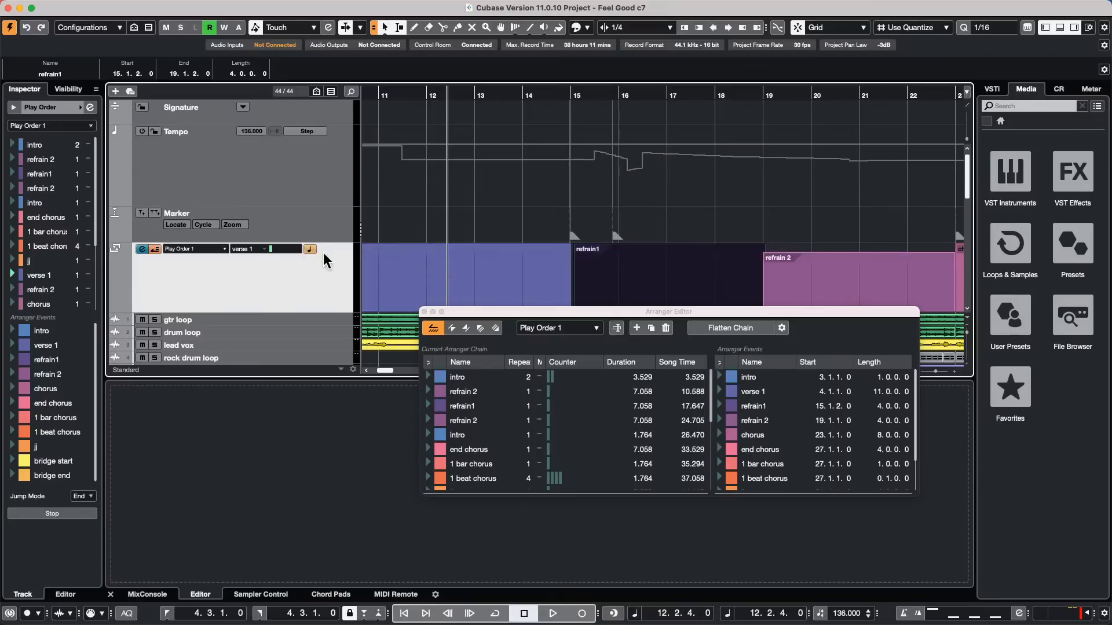
{"action": "left_click", "coordinate": [424, 312]}
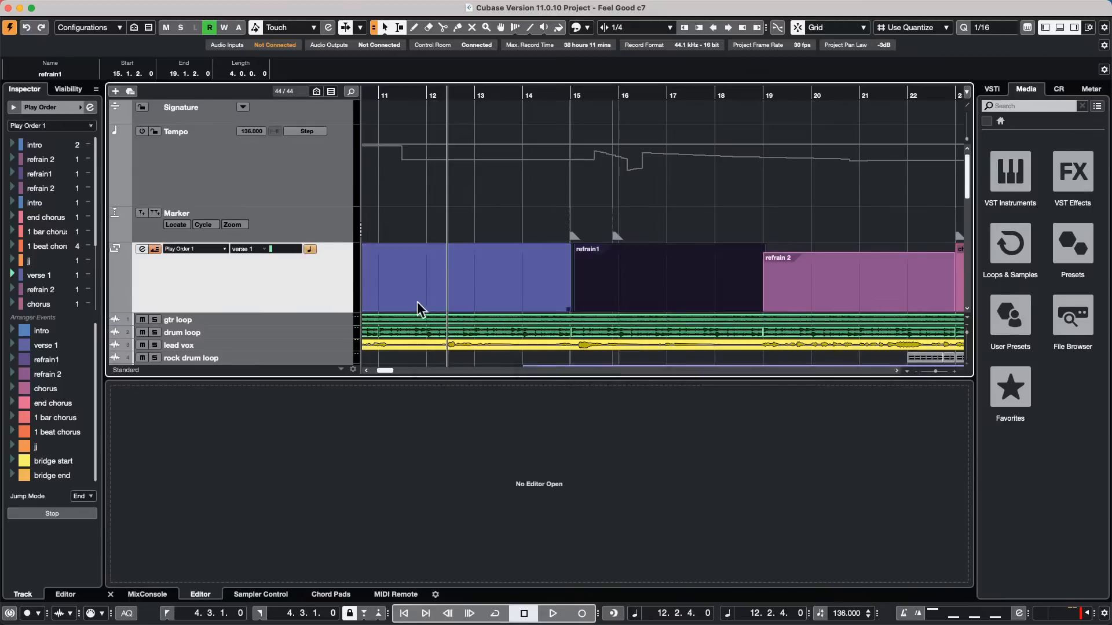
{"action": "mouse_move", "coordinate": [361, 274]}
{"action": "left_mouse_down"}
{"action": "mouse_move", "coordinate": [291, 273]}
{"action": "mouse_move", "coordinate": [368, 273]}
{"action": "left_mouse_up"}
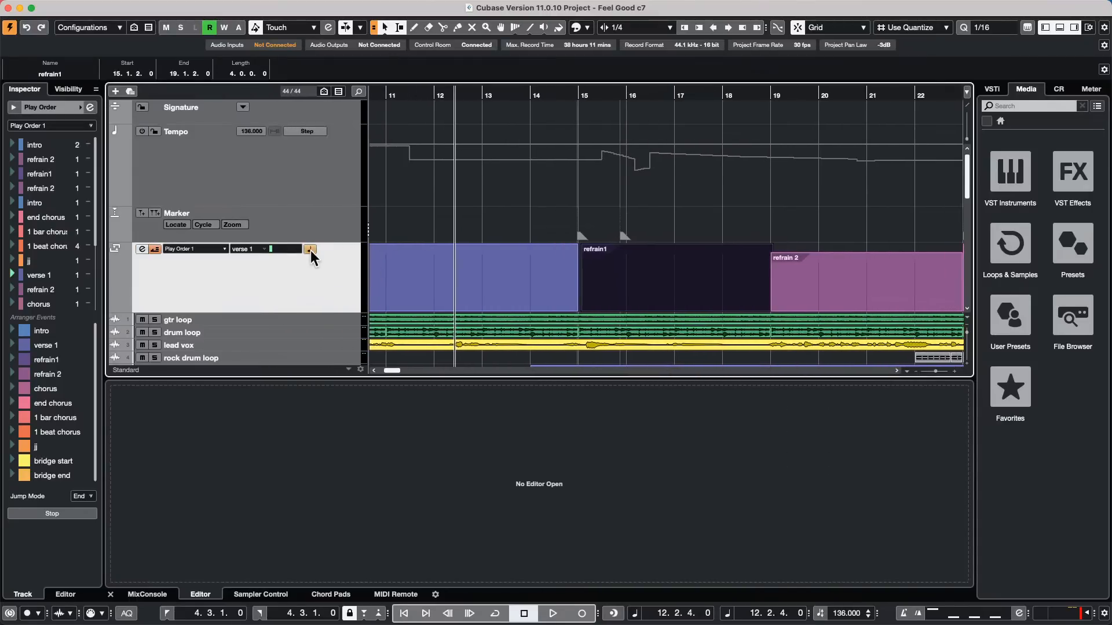
{"action": "left_click", "coordinate": [310, 250]}
{"action": "left_click_drag", "start_coordinate": [422, 92], "coordinate": [422, 67]}
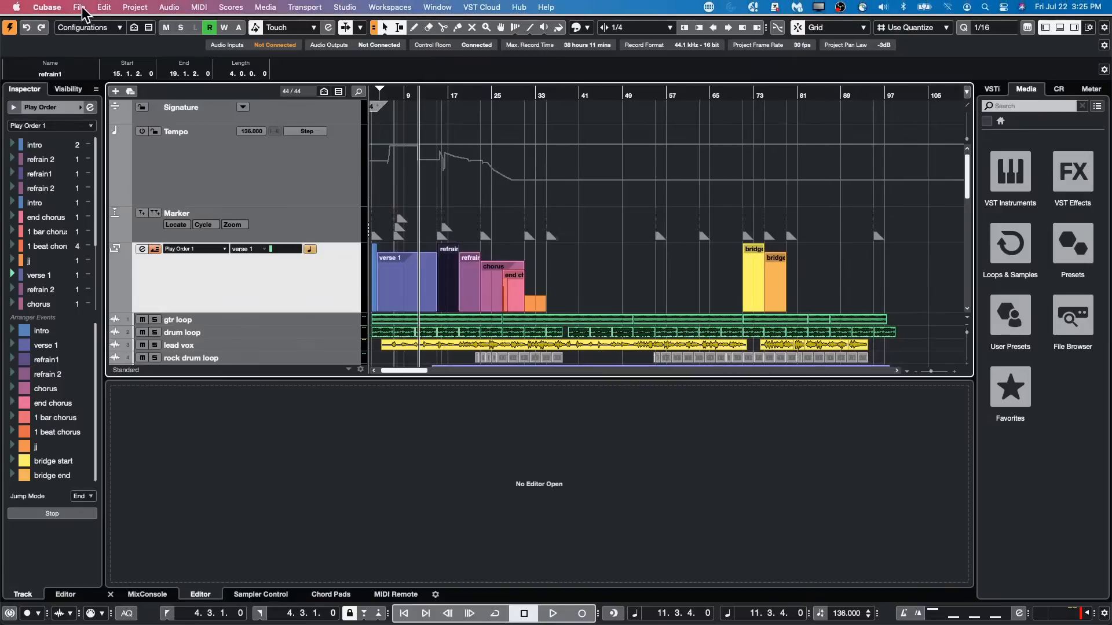
Open the recent project Amos Moses - GO.cpr, activate it and enlarge its window to full screen.
{"action": "left_click", "coordinate": [80, 7]}
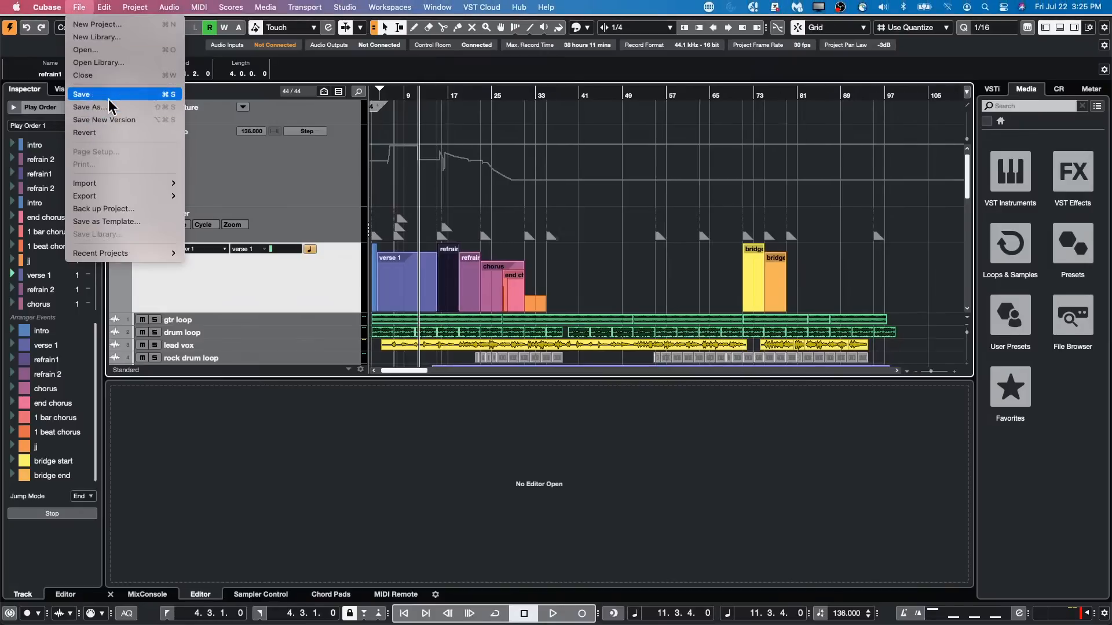
{"action": "mouse_move", "coordinate": [117, 190]}
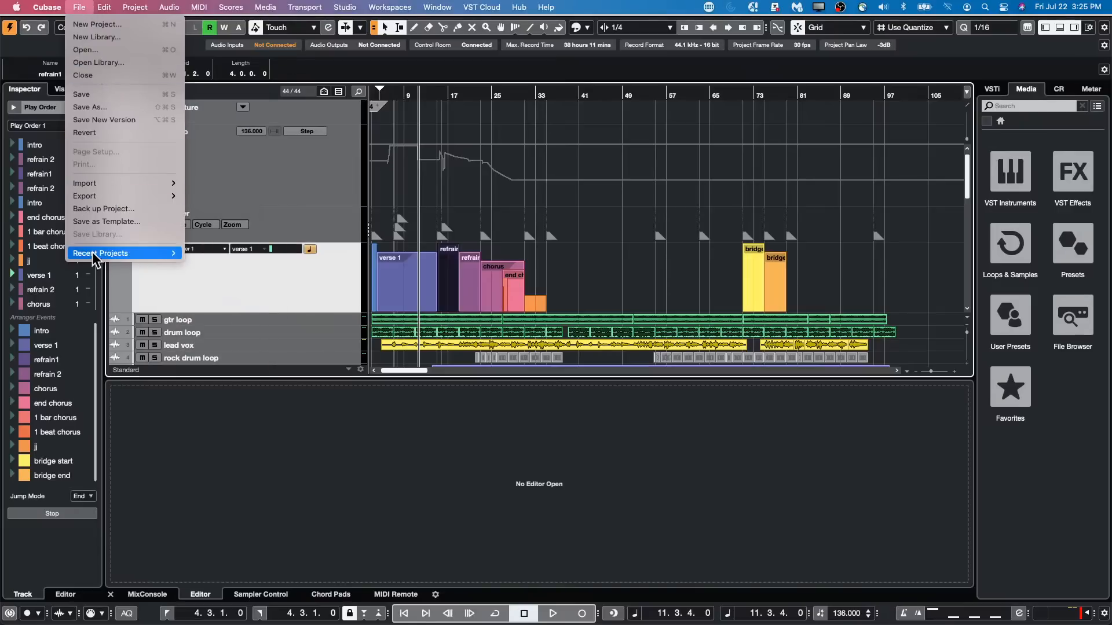
{"action": "mouse_move", "coordinate": [95, 258]}
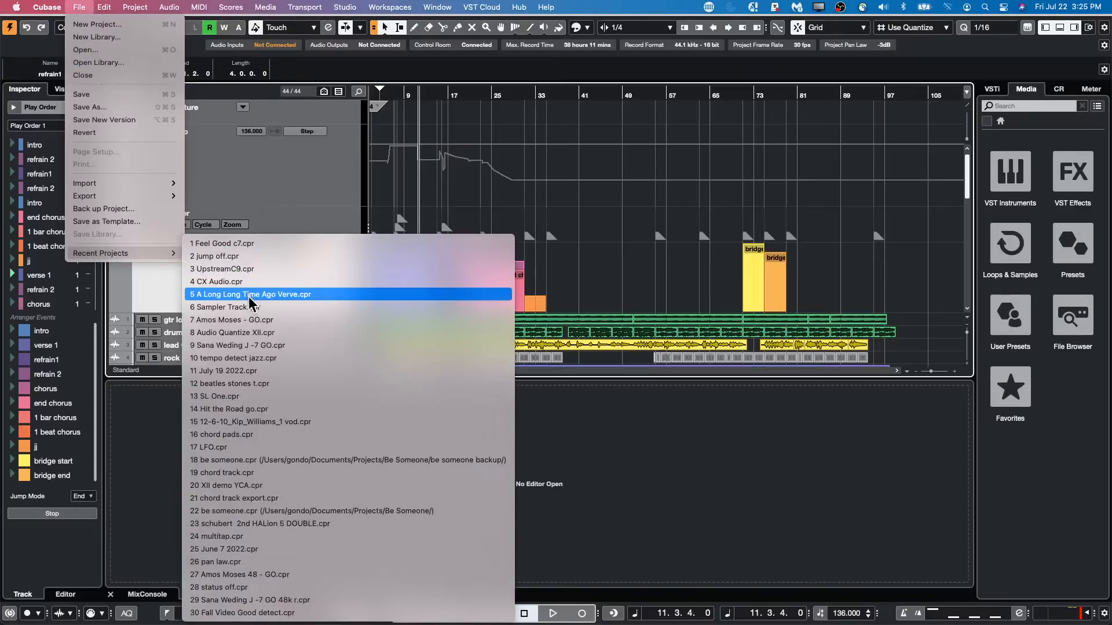
{"action": "left_click", "coordinate": [255, 320]}
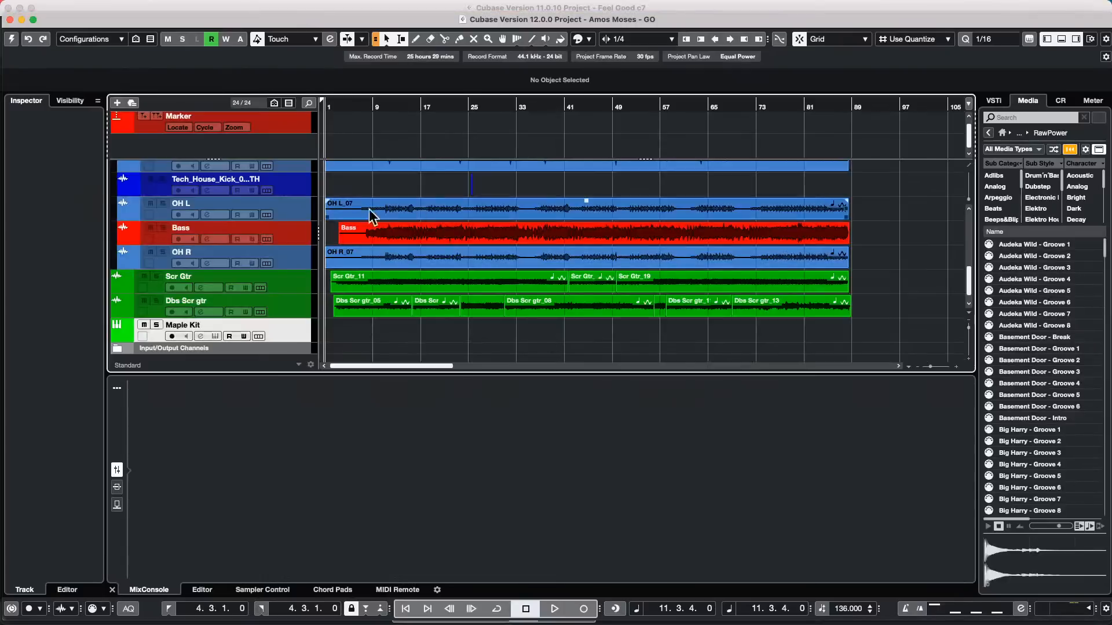
{"action": "left_click", "coordinate": [11, 39]}
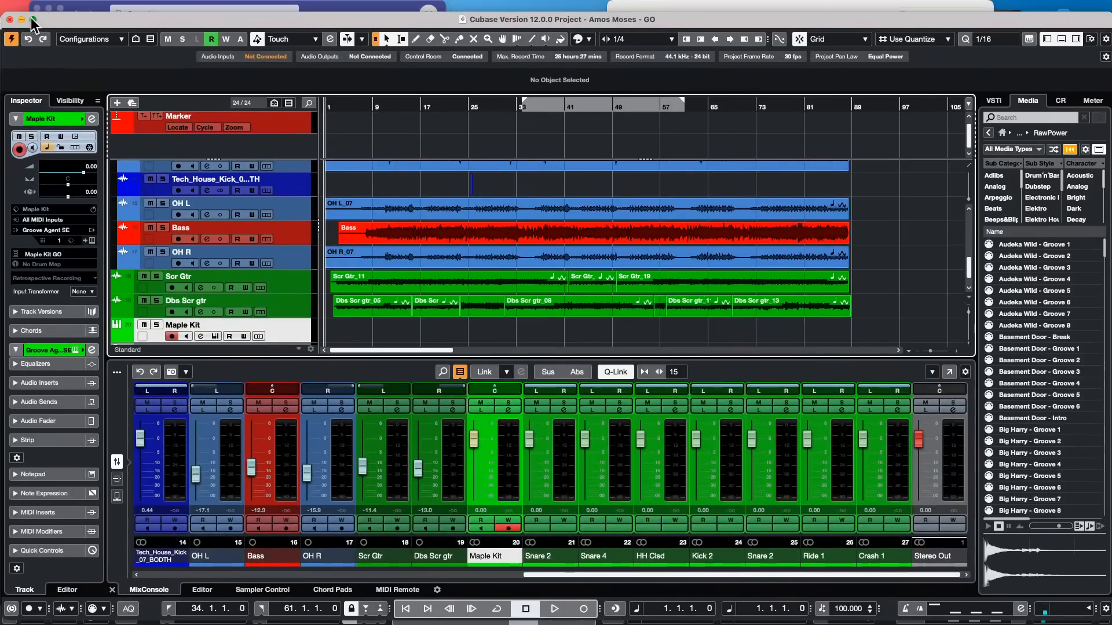
{"action": "left_click", "coordinate": [32, 20]}
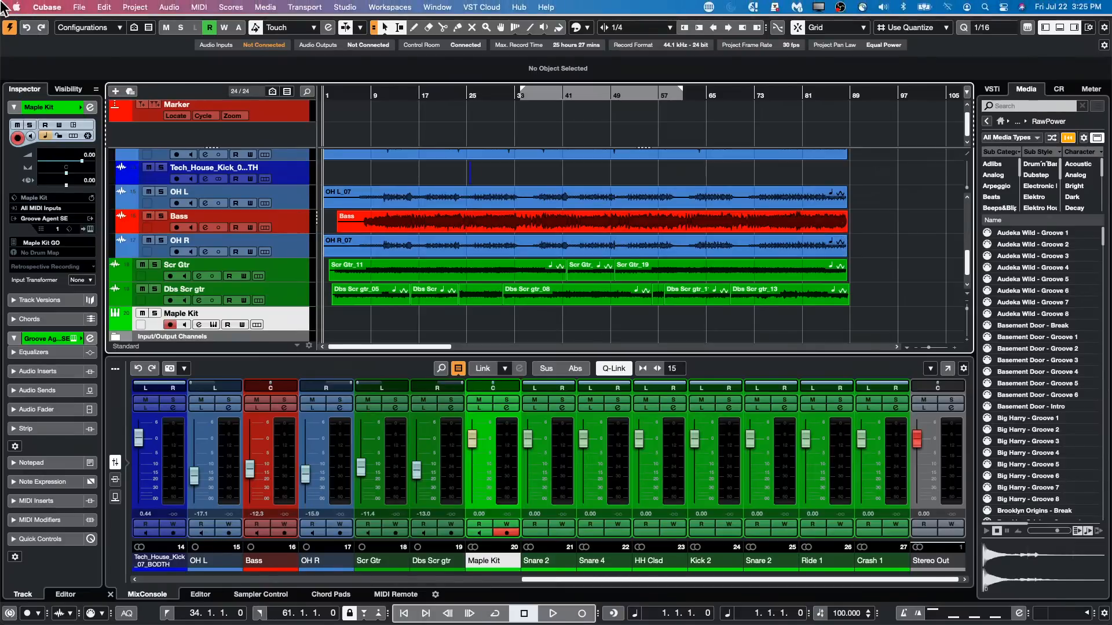
Revert the project to its previously saved version, leaving the missing ports unmapped and deleting the newly created files.
{"action": "left_click", "coordinate": [79, 7]}
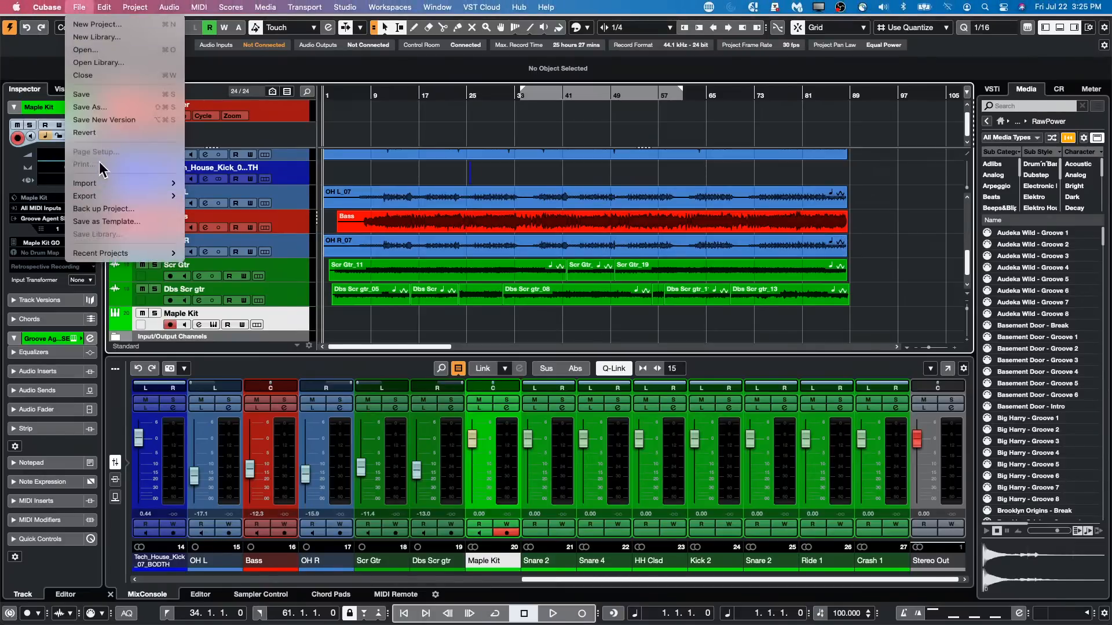
{"action": "left_click", "coordinate": [85, 133]}
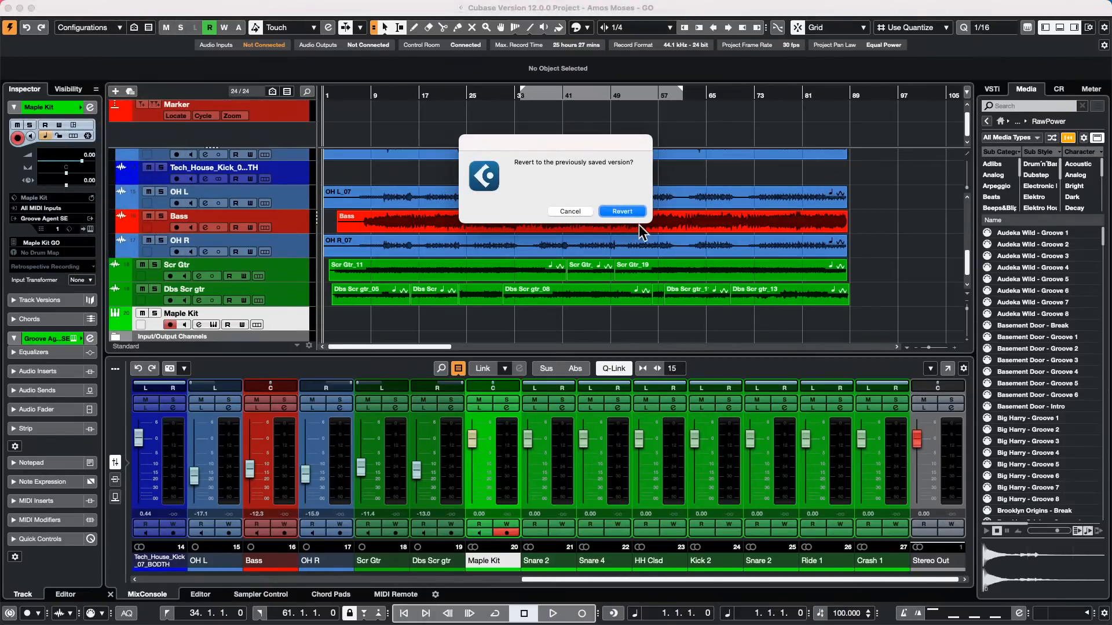
{"action": "left_click", "coordinate": [623, 210]}
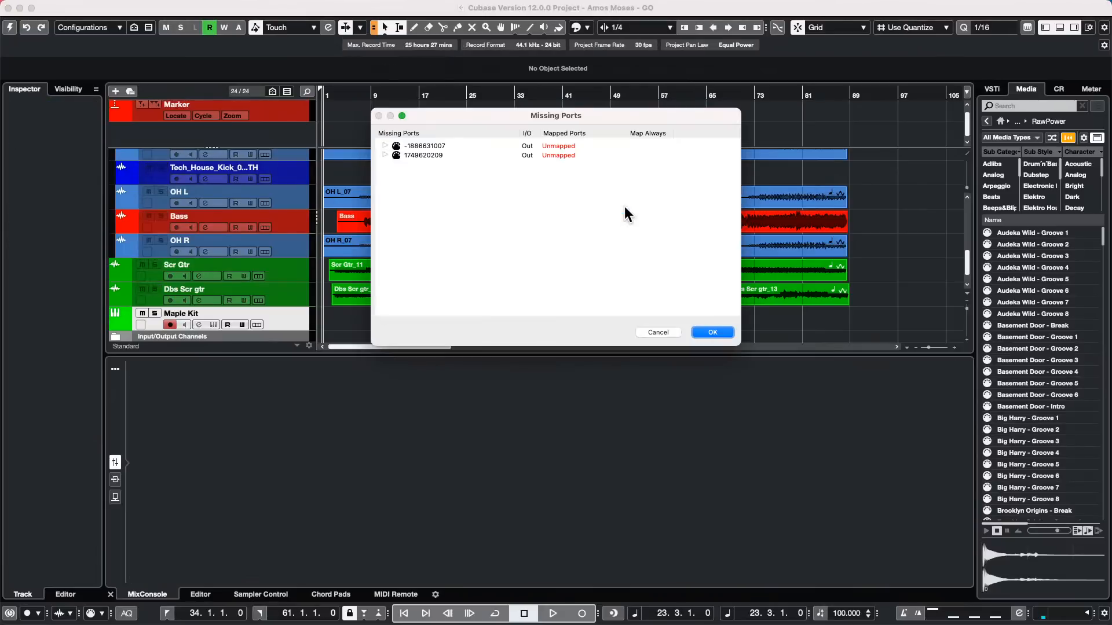
{"action": "left_click", "coordinate": [711, 333]}
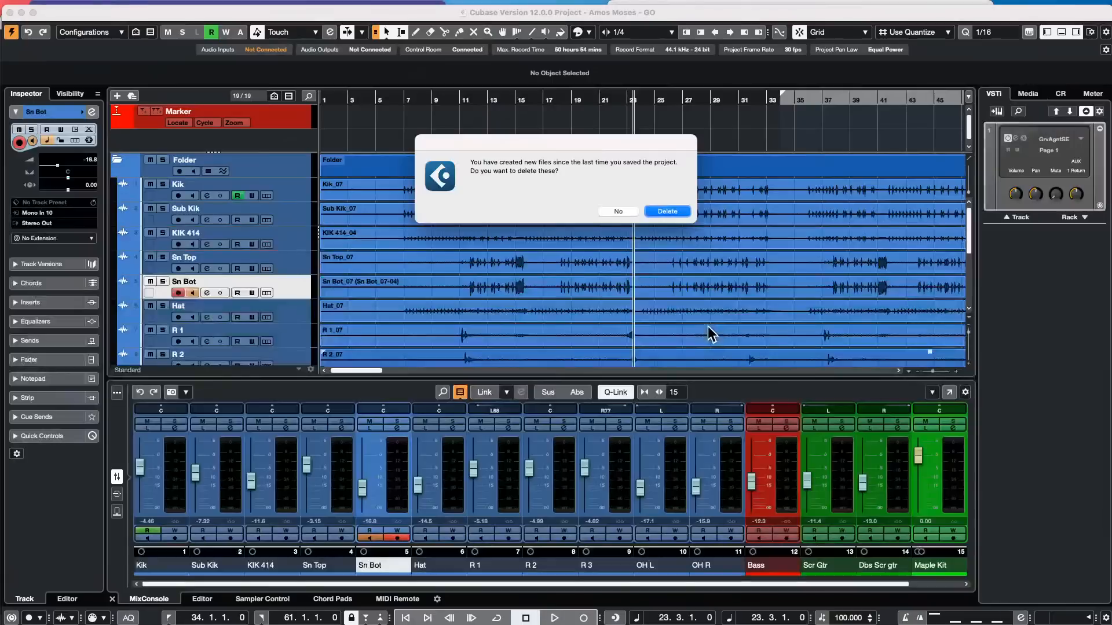
{"action": "left_click", "coordinate": [667, 212]}
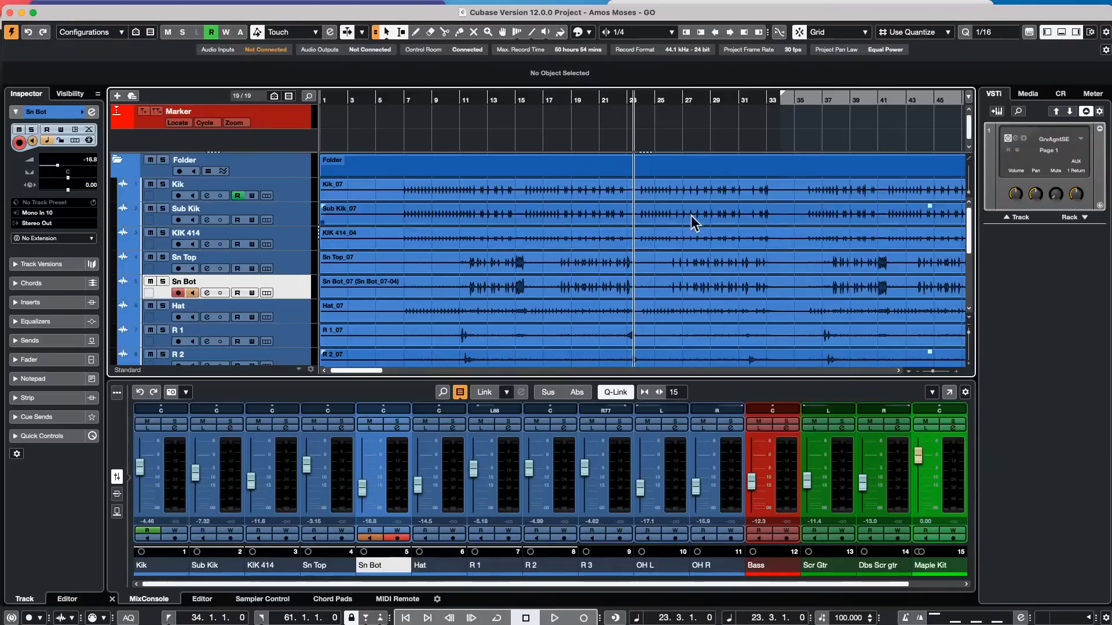
Select the Sub Kik_07 event, open the Pool and move its window up over the track list.
{"action": "left_click", "coordinate": [470, 222]}
{"action": "mouse_move", "coordinate": [449, 8]}
{"action": "left_click", "coordinate": [297, 7]}
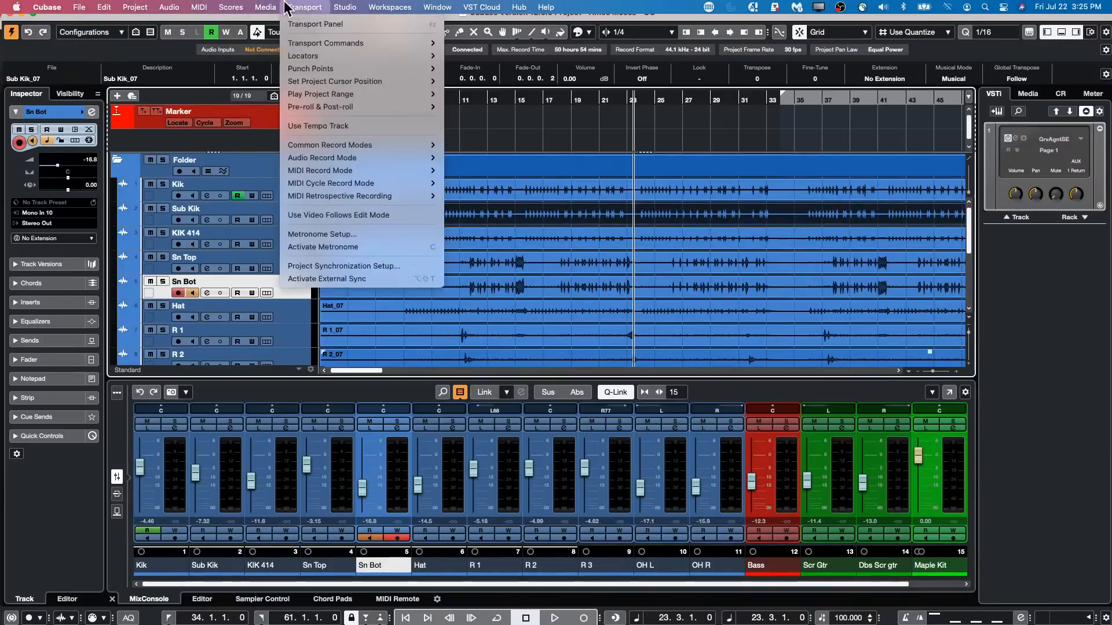
{"action": "mouse_move", "coordinate": [266, 7]}
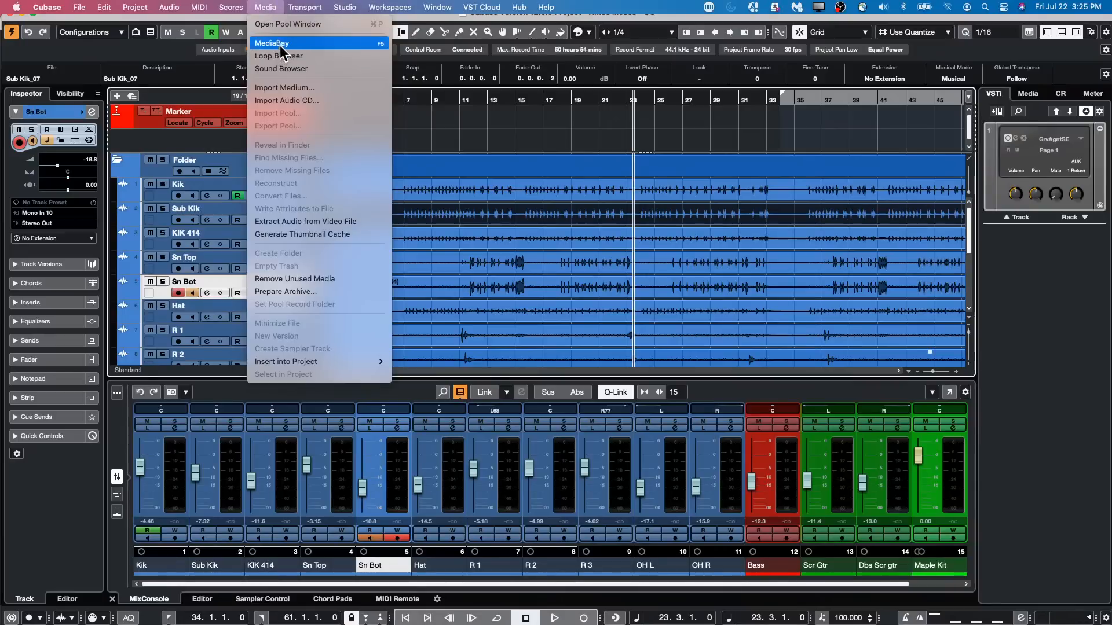
{"action": "left_click", "coordinate": [291, 25]}
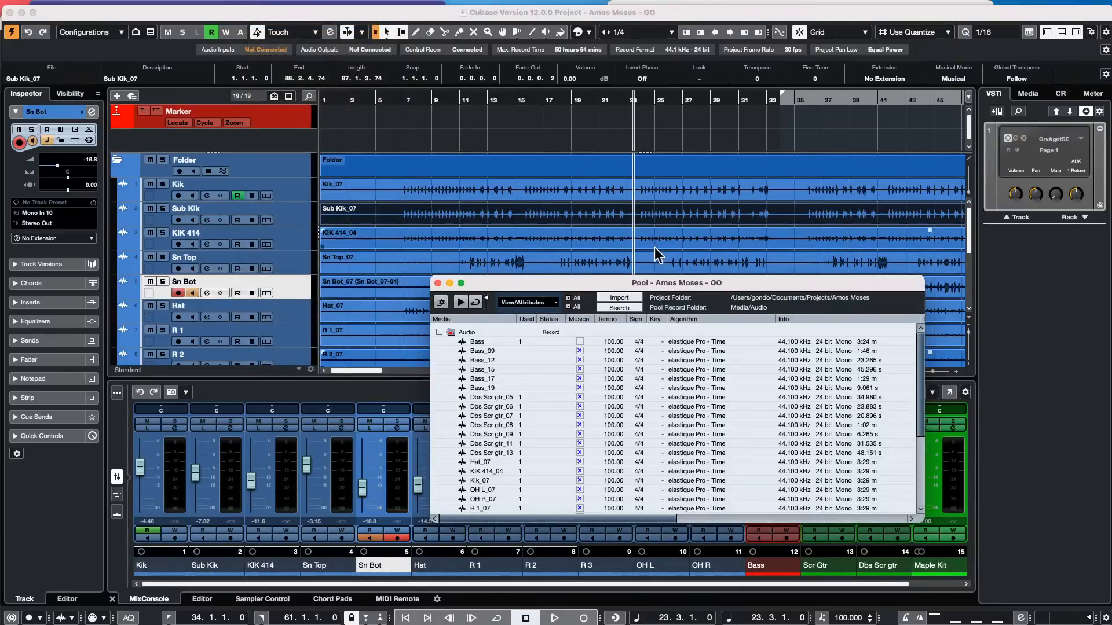
{"action": "left_click_drag", "start_coordinate": [656, 283], "coordinate": [392, 104]}
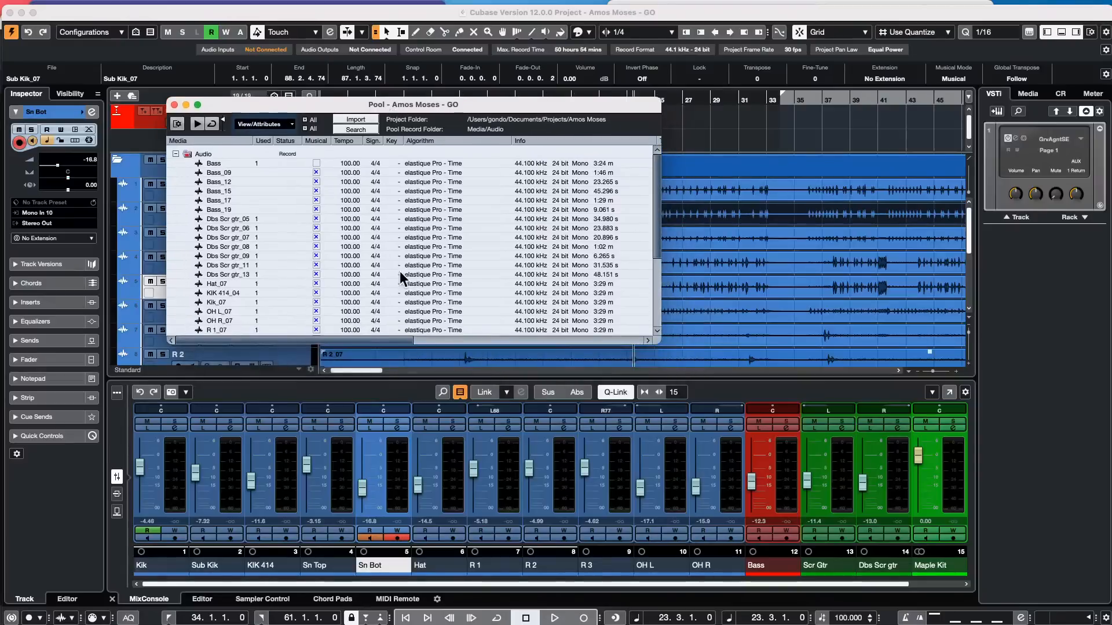
Examine the Pool's attribute columns from usage to file path and the list of attributes that can be shown.
{"action": "left_click_drag", "start_coordinate": [352, 338], "coordinate": [601, 328]}
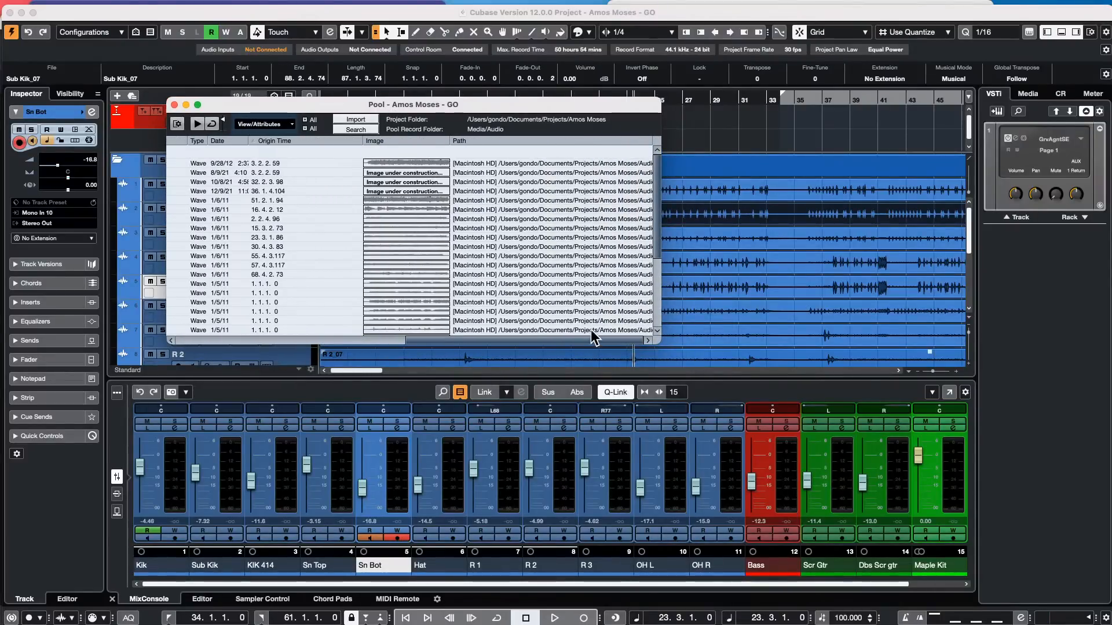
{"action": "scroll", "coordinate": [599, 331], "scroll_direction": "left", "scroll_amount": 3}
{"action": "scroll", "coordinate": [540, 321], "scroll_direction": "left", "scroll_amount": 5}
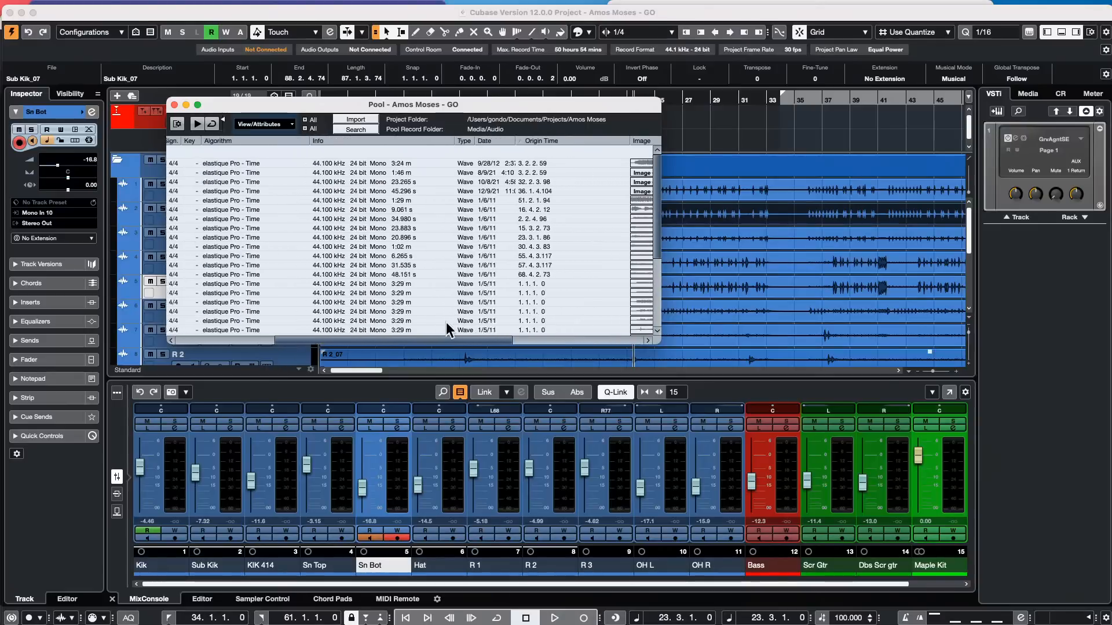
{"action": "scroll", "coordinate": [405, 324], "scroll_direction": "left", "scroll_amount": 5}
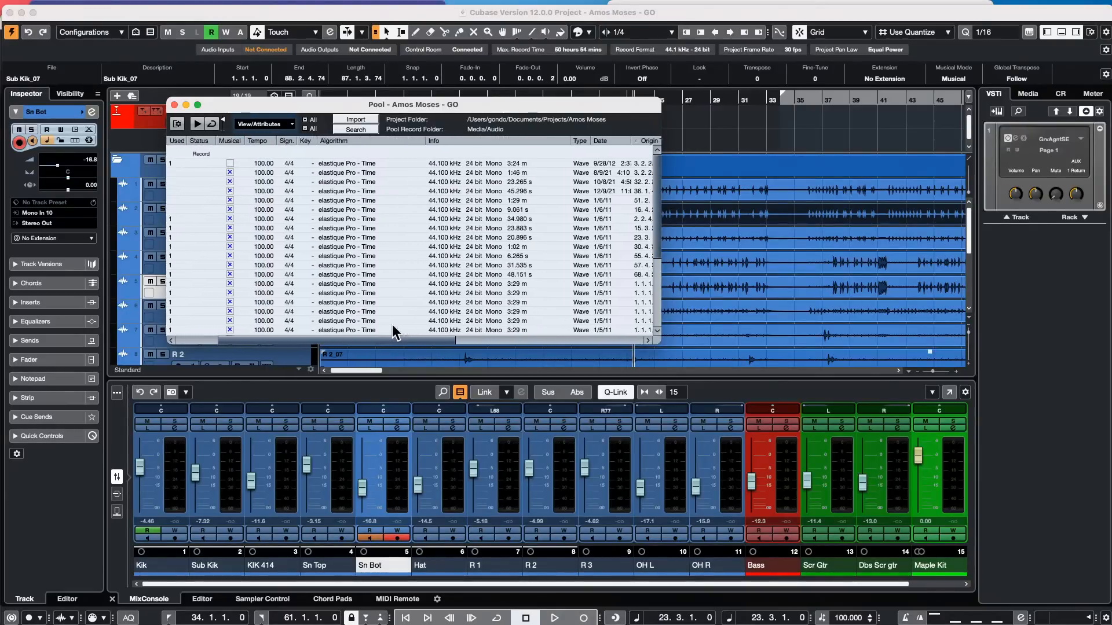
{"action": "scroll", "coordinate": [356, 319], "scroll_direction": "left", "scroll_amount": 2}
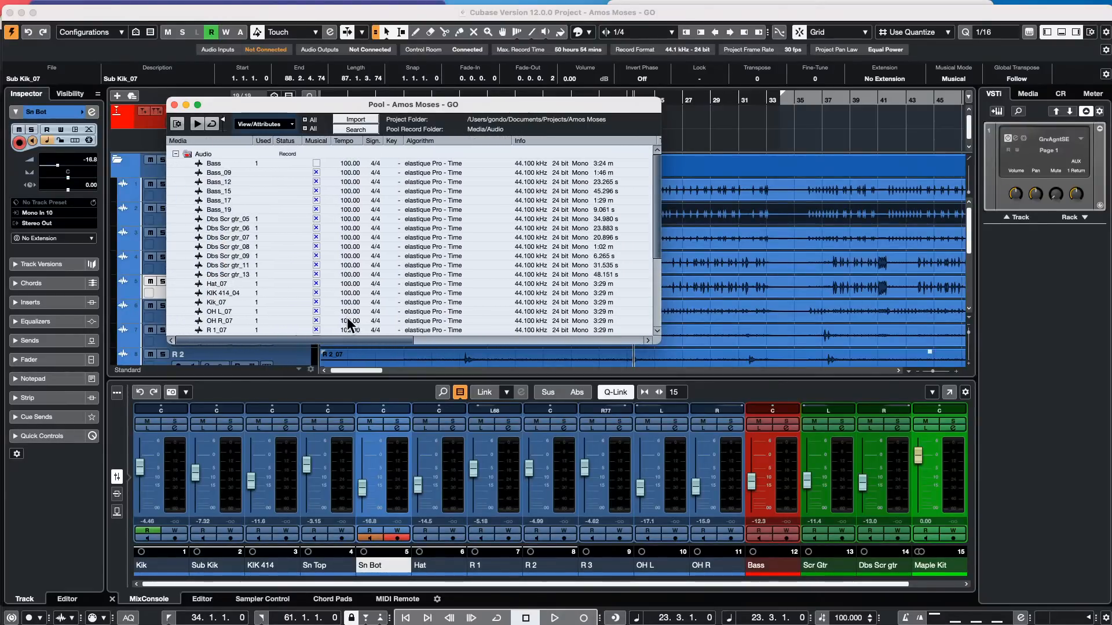
{"action": "left_click", "coordinate": [294, 123]}
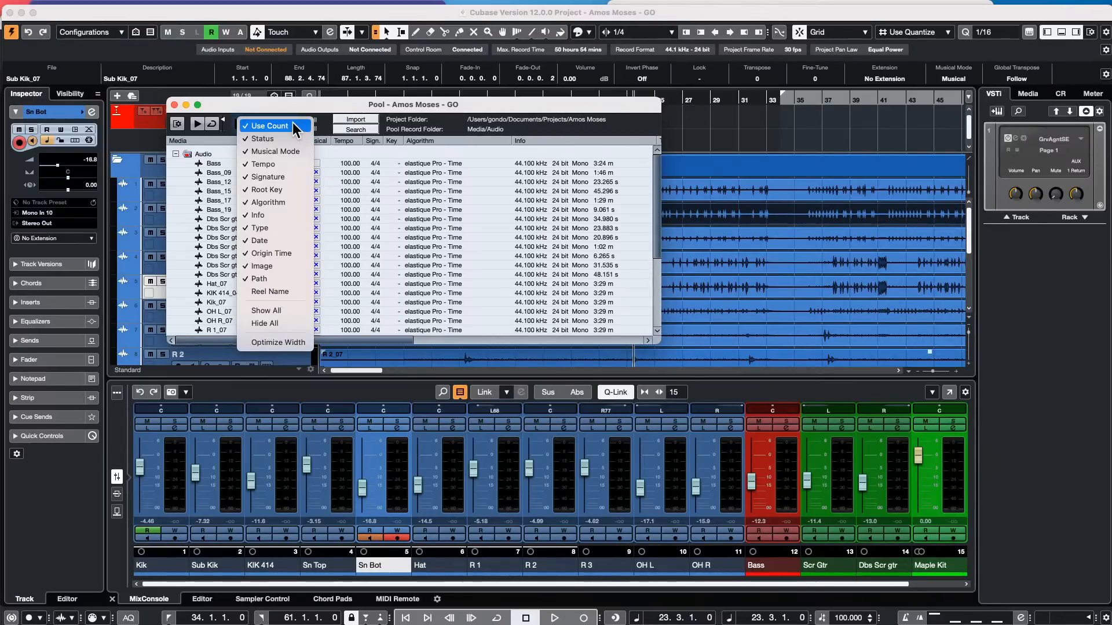
{"action": "left_click", "coordinate": [447, 204]}
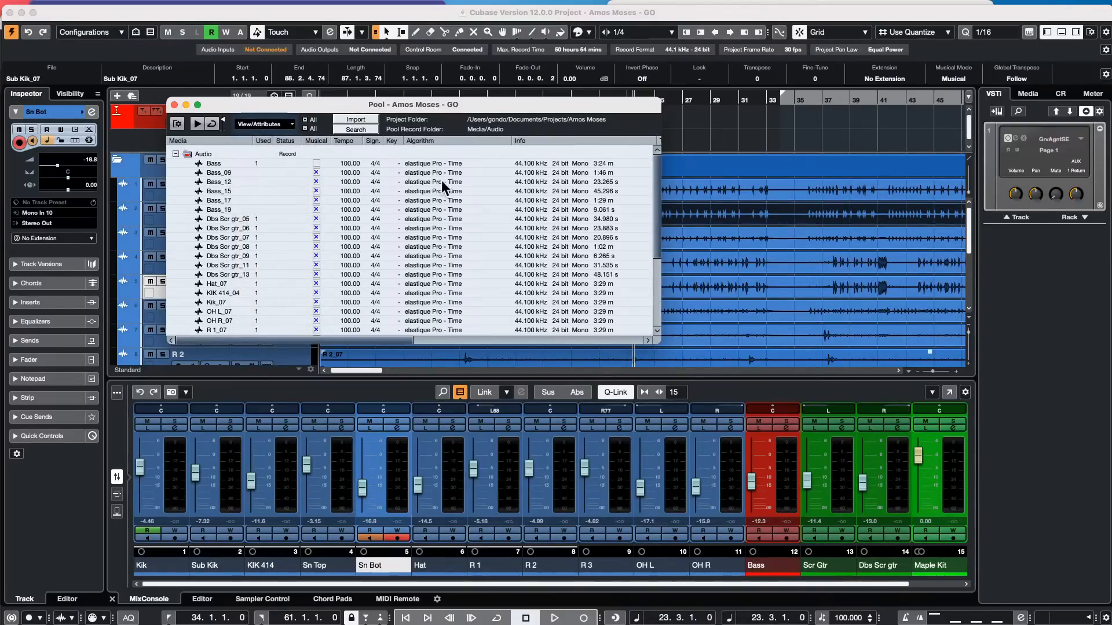
Check the root key choices for the Bass clip and look through the remaining audio clips in the Pool.
{"action": "left_click", "coordinate": [398, 163]}
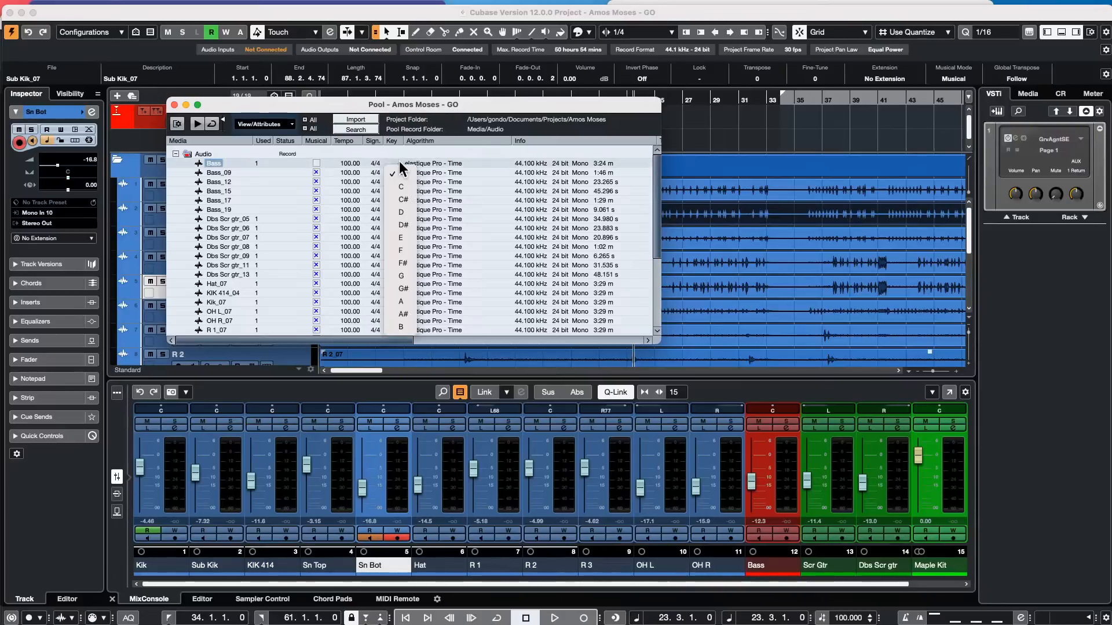
{"action": "left_click", "coordinate": [223, 166]}
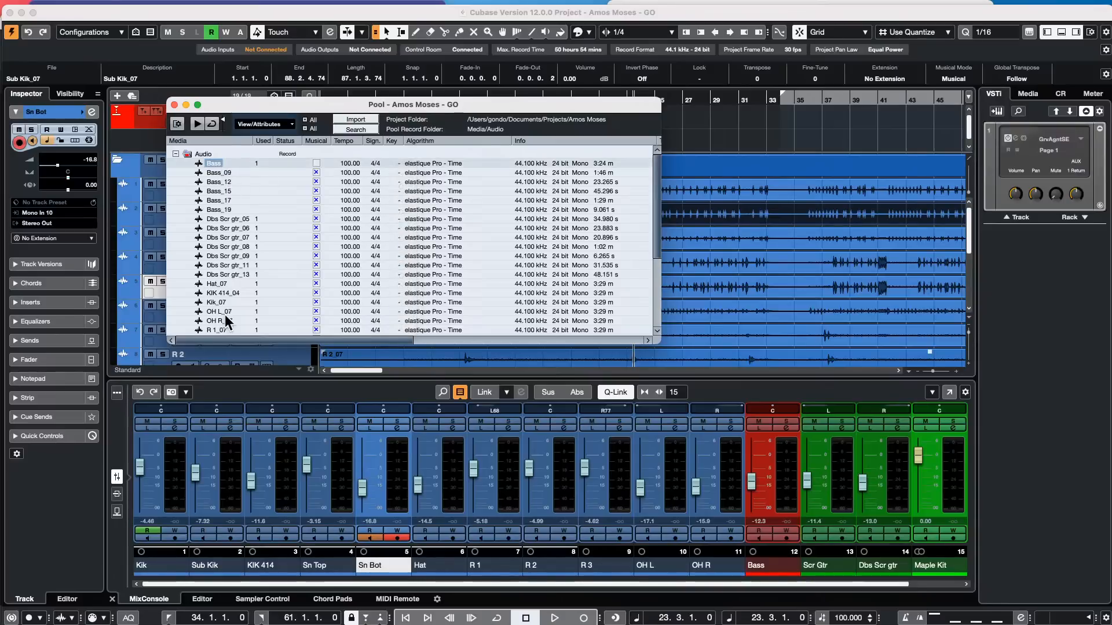
{"action": "scroll", "coordinate": [225, 314], "scroll_direction": "down", "scroll_amount": 5}
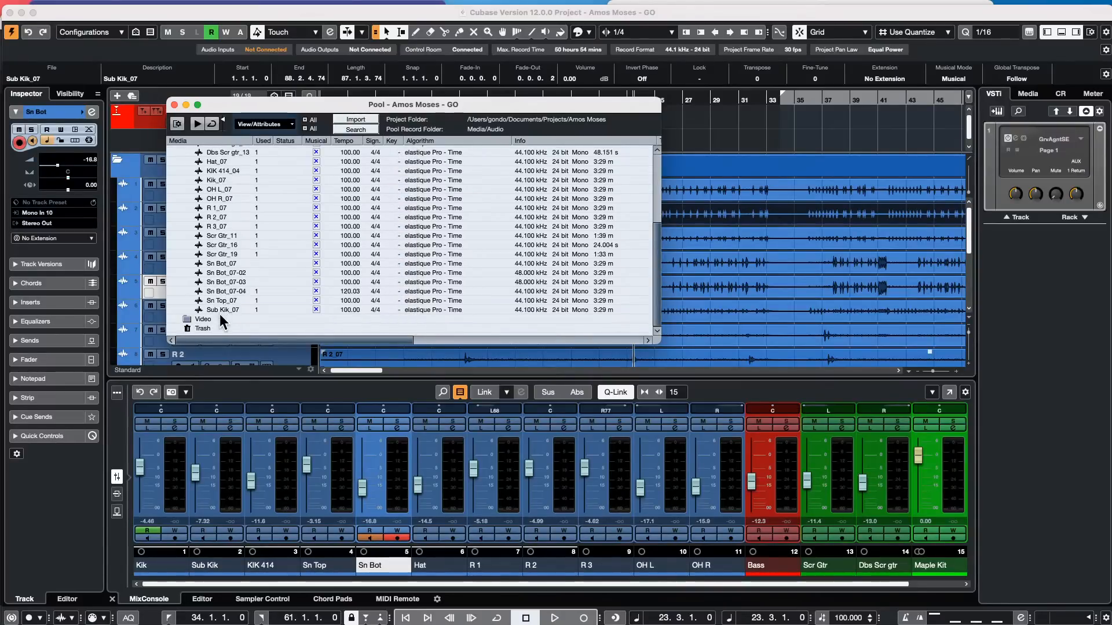
Select all audio clips down to Sub Kik_07 in the Pool, set their root key to A, and close the Pool.
{"action": "left_click", "coordinate": [219, 309], "text": "shift"}
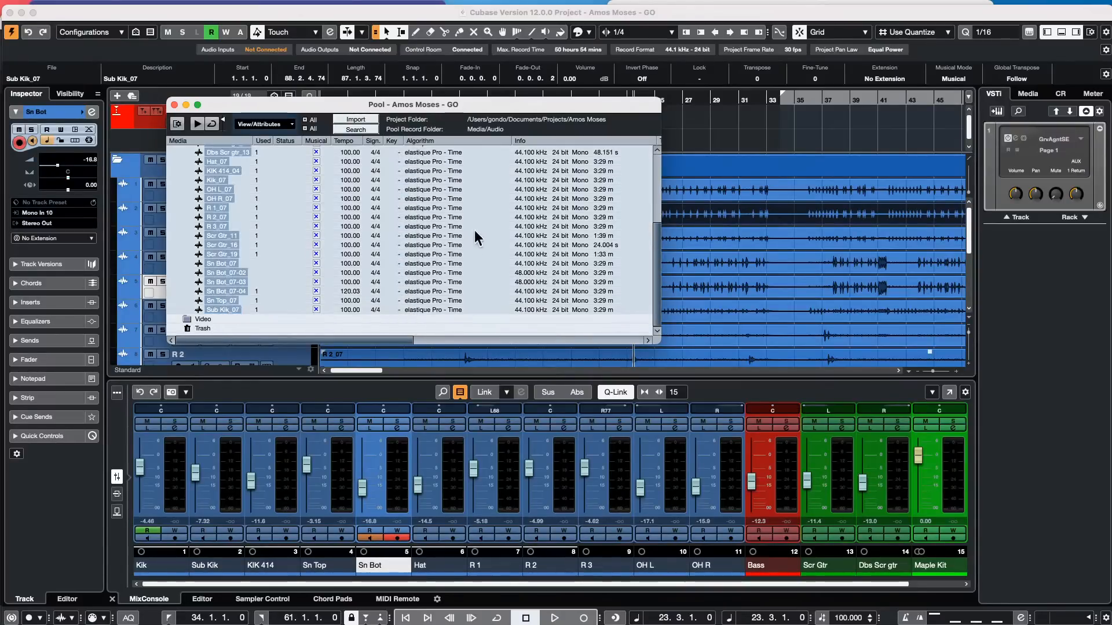
{"action": "left_click", "coordinate": [398, 153]}
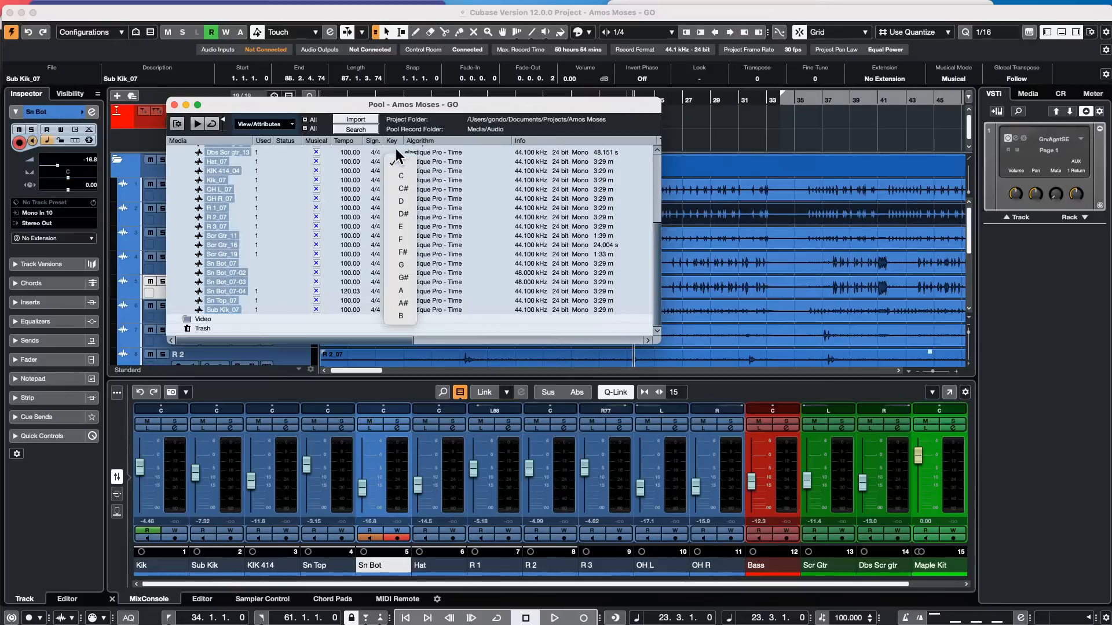
{"action": "left_click", "coordinate": [401, 290]}
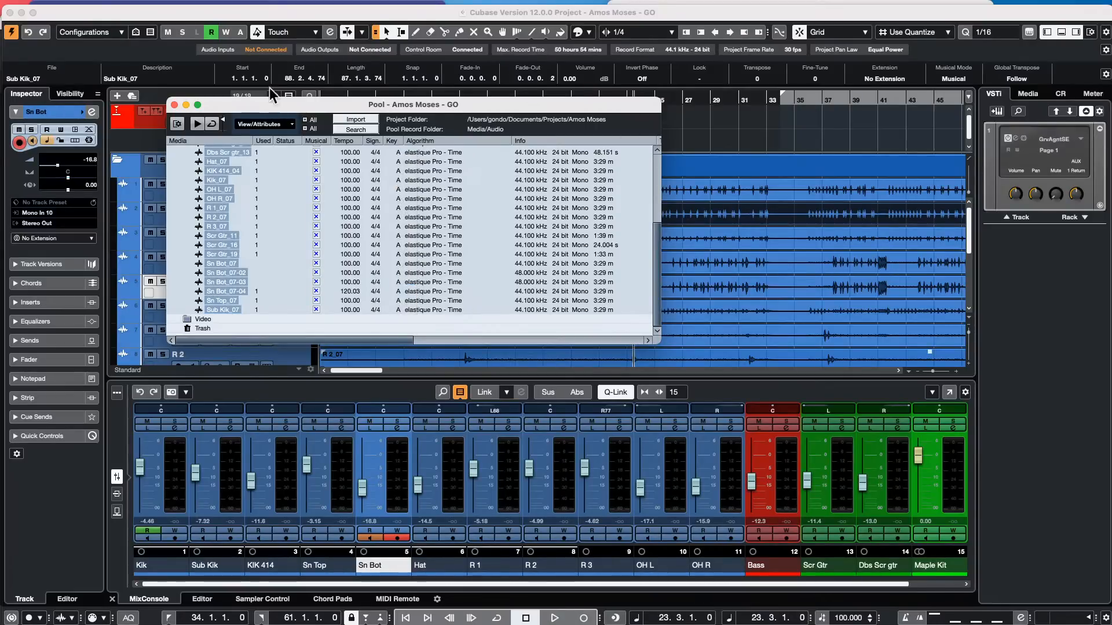
{"action": "left_click", "coordinate": [173, 105]}
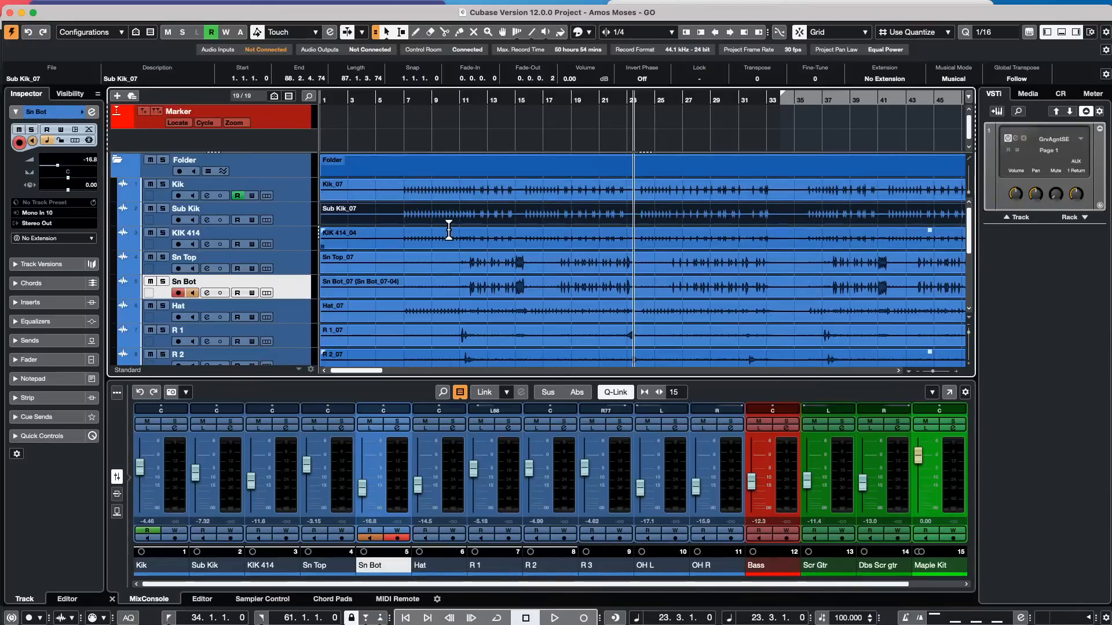
Play the song briefly from around bar 6, stop, and bring the Stereo Out channel into view in the mixer.
{"action": "scroll", "coordinate": [515, 220], "scroll_direction": "down", "scroll_amount": 3}
{"action": "scroll", "coordinate": [515, 221], "scroll_direction": "up", "scroll_amount": 3}
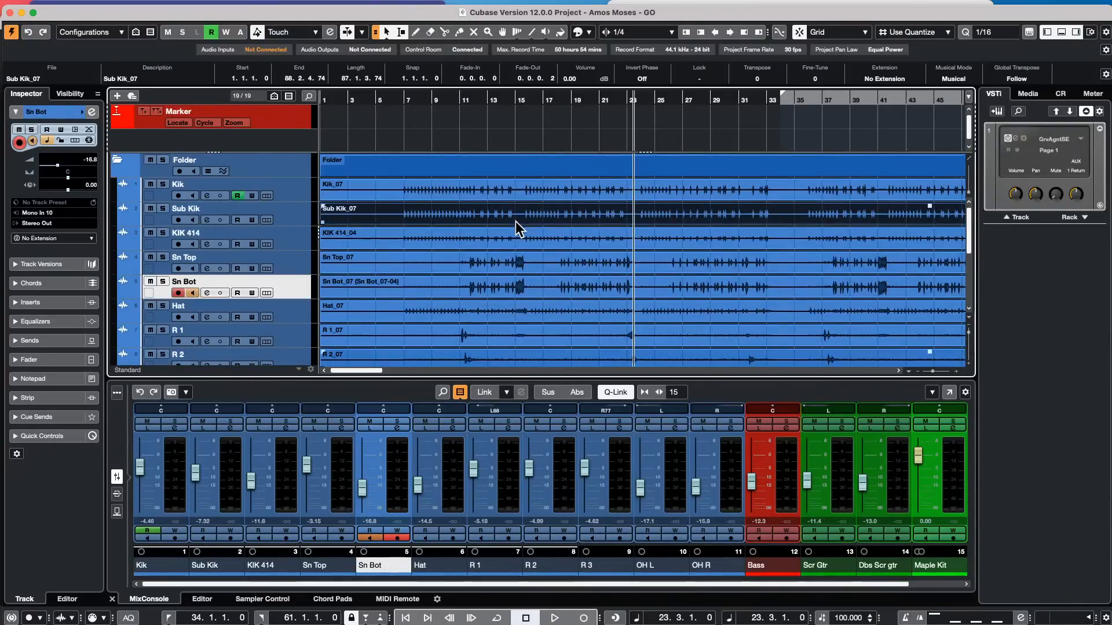
{"action": "left_click_drag", "start_coordinate": [327, 100], "coordinate": [399, 104]}
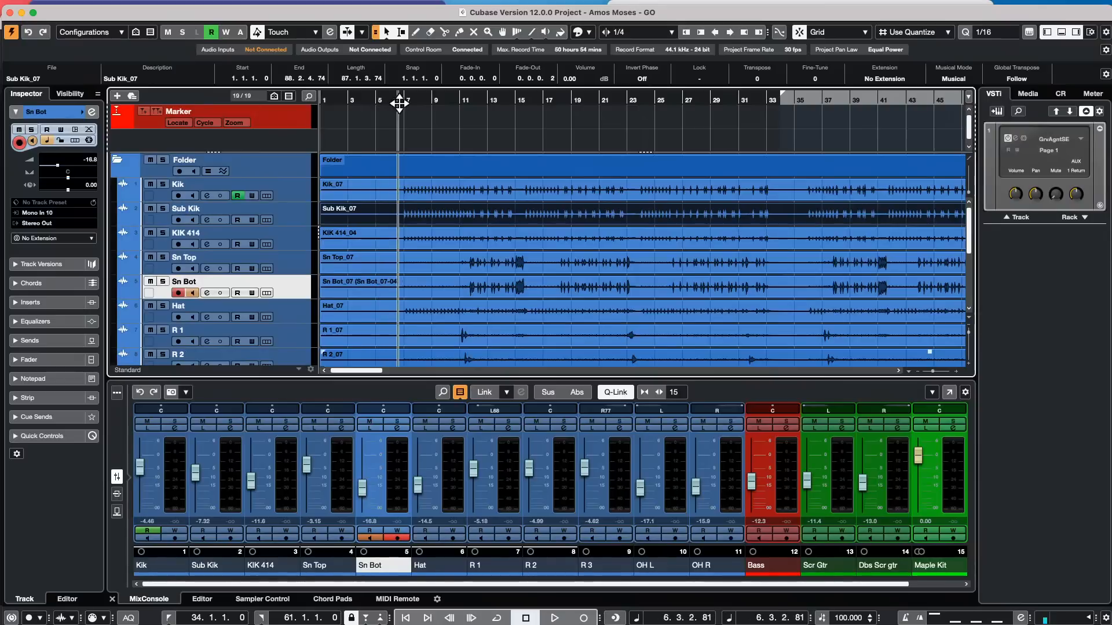
{"action": "key", "text": "space"}
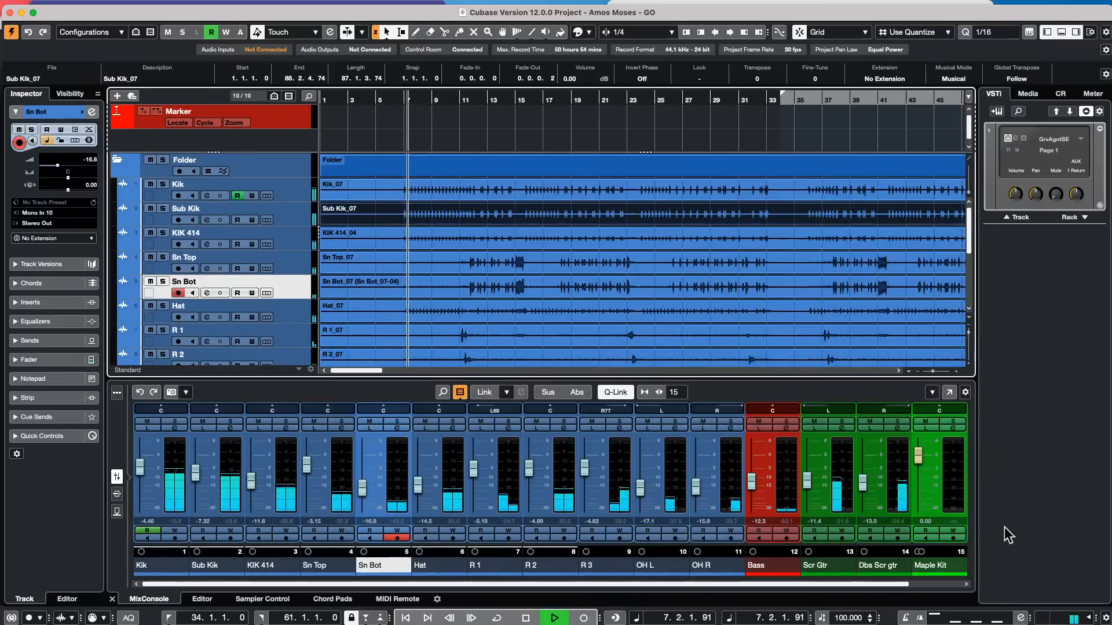
{"action": "key", "text": "space"}
{"action": "left_click_drag", "start_coordinate": [786, 585], "coordinate": [934, 589]}
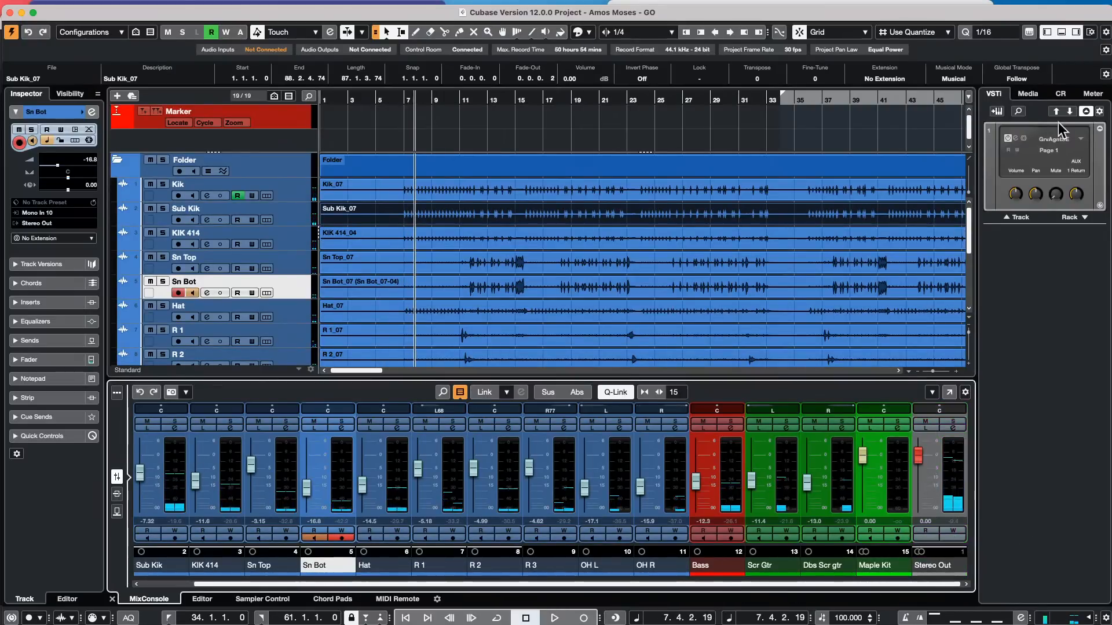
Raise the system output volume and play a short passage from about bar 35.
{"action": "mouse_move", "coordinate": [949, 5]}
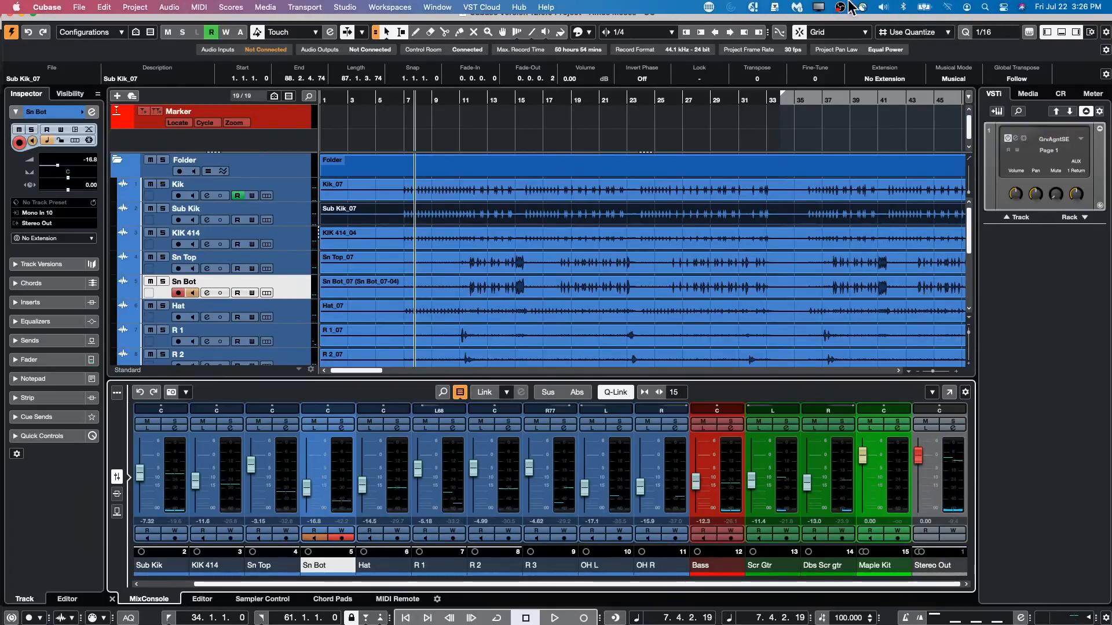
{"action": "left_click", "coordinate": [882, 7]}
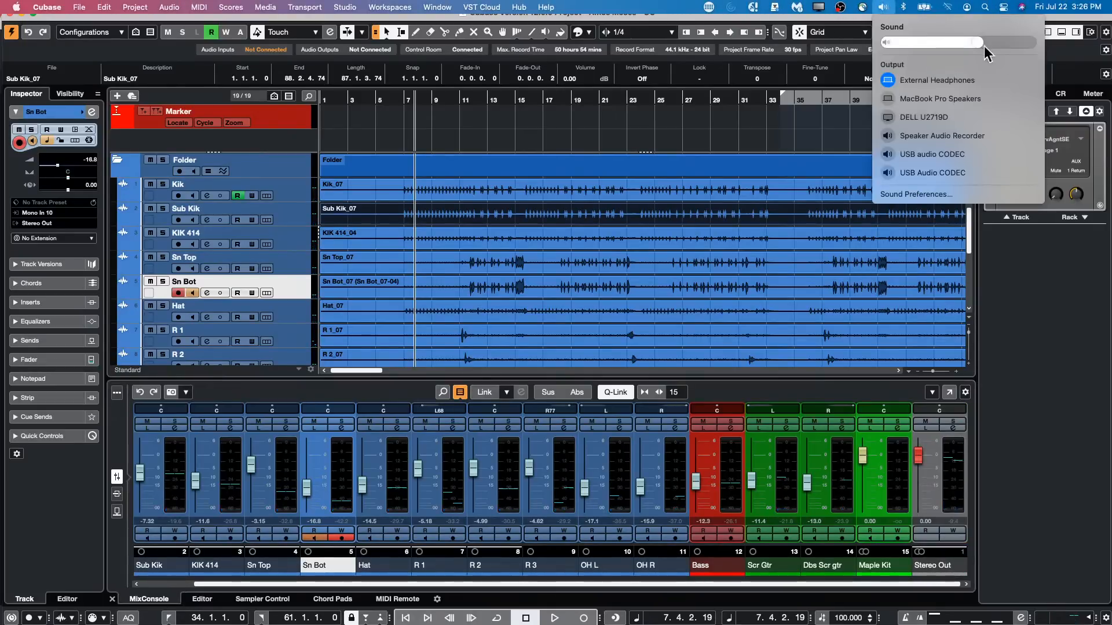
{"action": "left_click_drag", "start_coordinate": [985, 48], "coordinate": [1007, 46]}
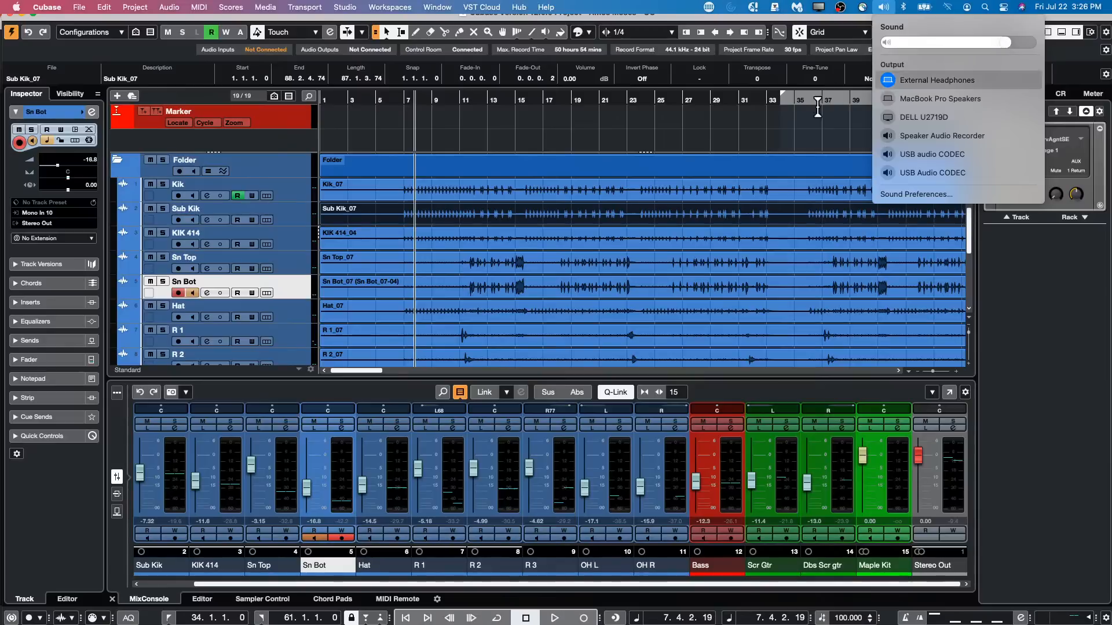
{"action": "left_click", "coordinate": [805, 126]}
{"action": "key", "text": "space"}
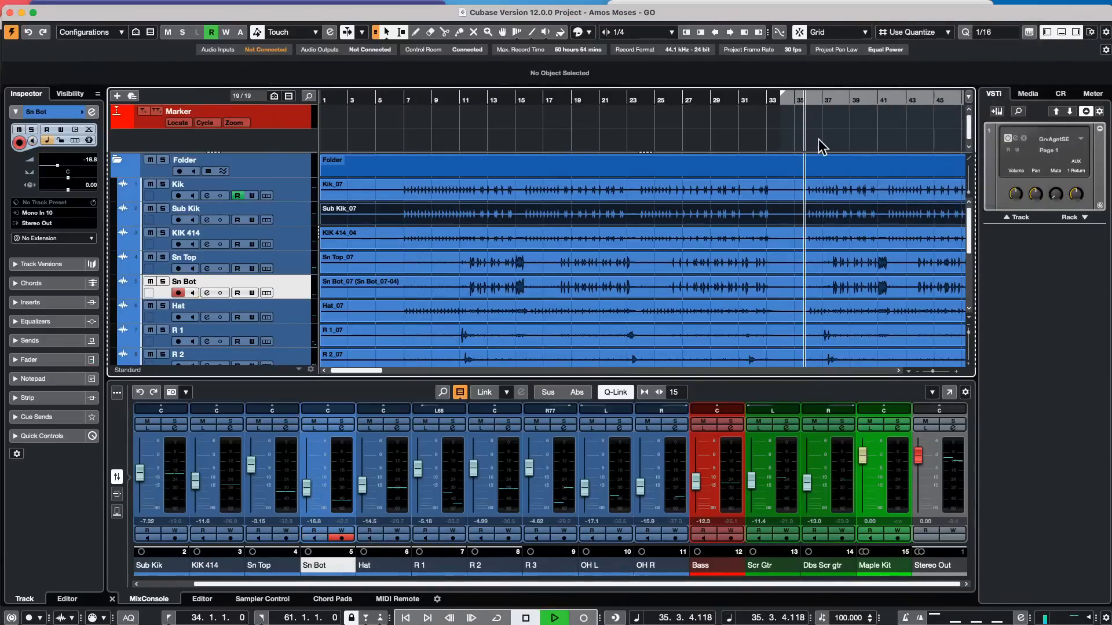
{"action": "key", "text": "space"}
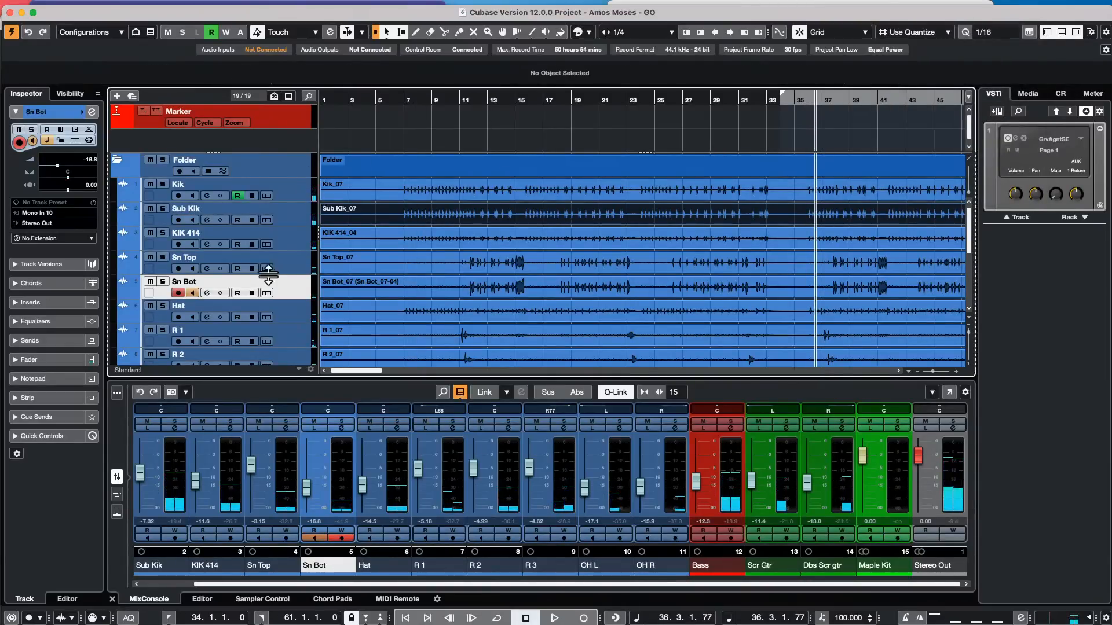
Zoom the timeline out to show the whole song and select the events on all tracks.
{"action": "scroll", "coordinate": [272, 274], "scroll_direction": "down", "scroll_amount": 3}
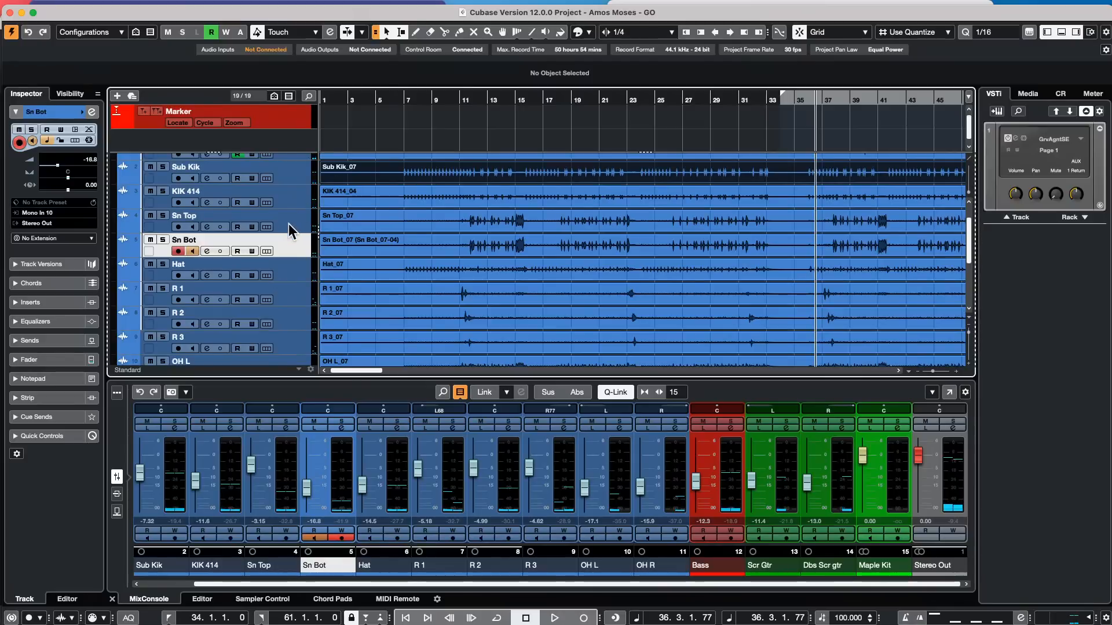
{"action": "scroll", "coordinate": [288, 233], "scroll_direction": "up", "scroll_amount": 2}
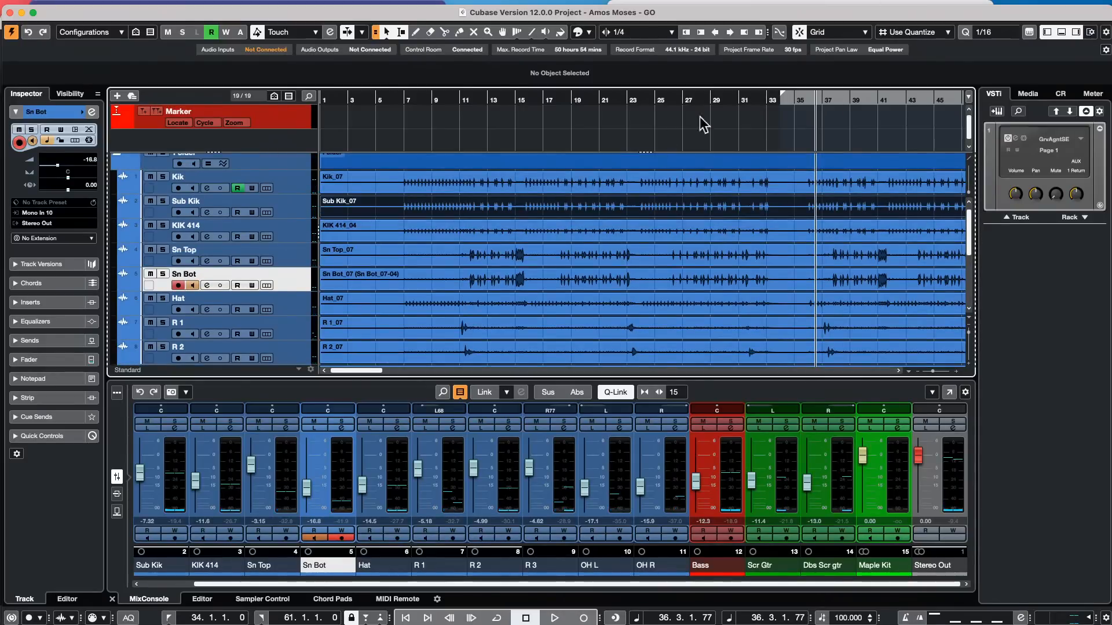
{"action": "left_click", "coordinate": [665, 126]}
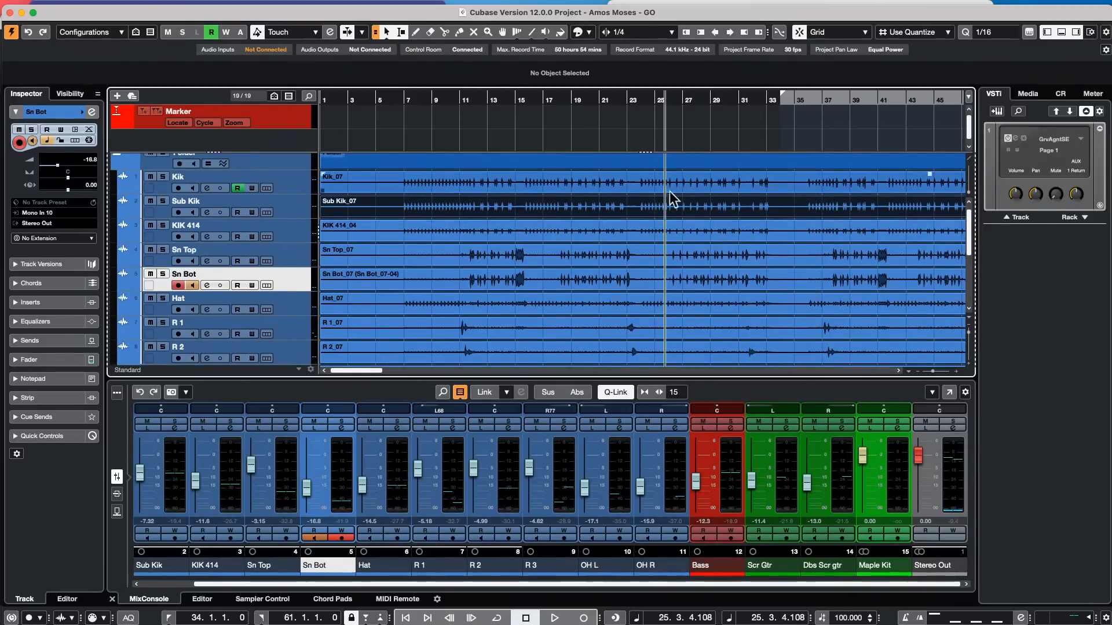
{"action": "left_click_drag", "start_coordinate": [603, 99], "coordinate": [605, 41]}
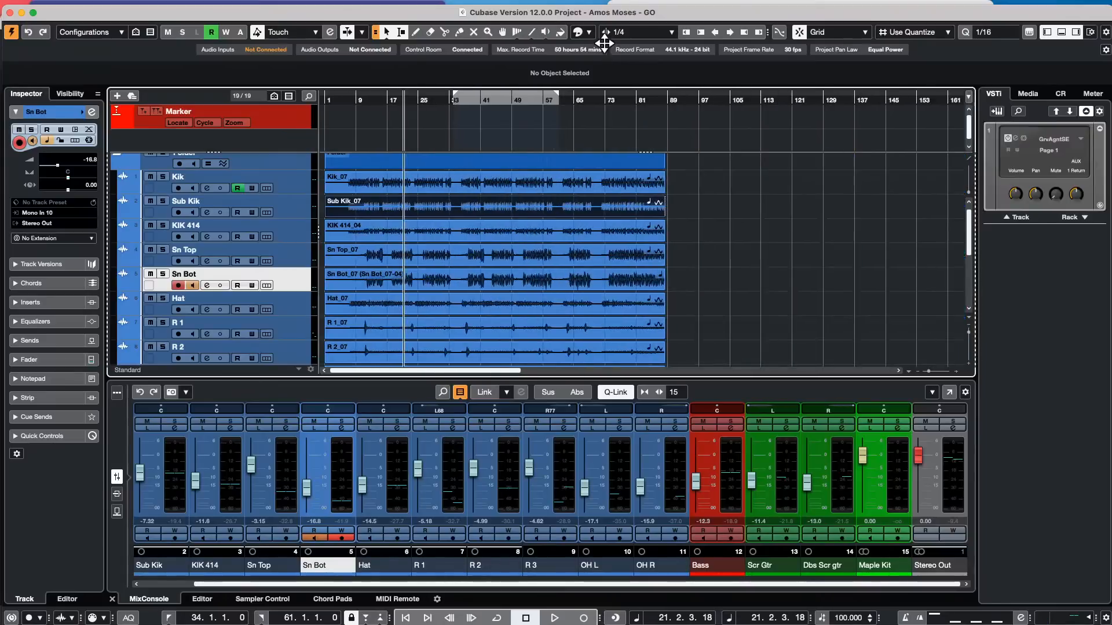
{"action": "left_click", "coordinate": [719, 253]}
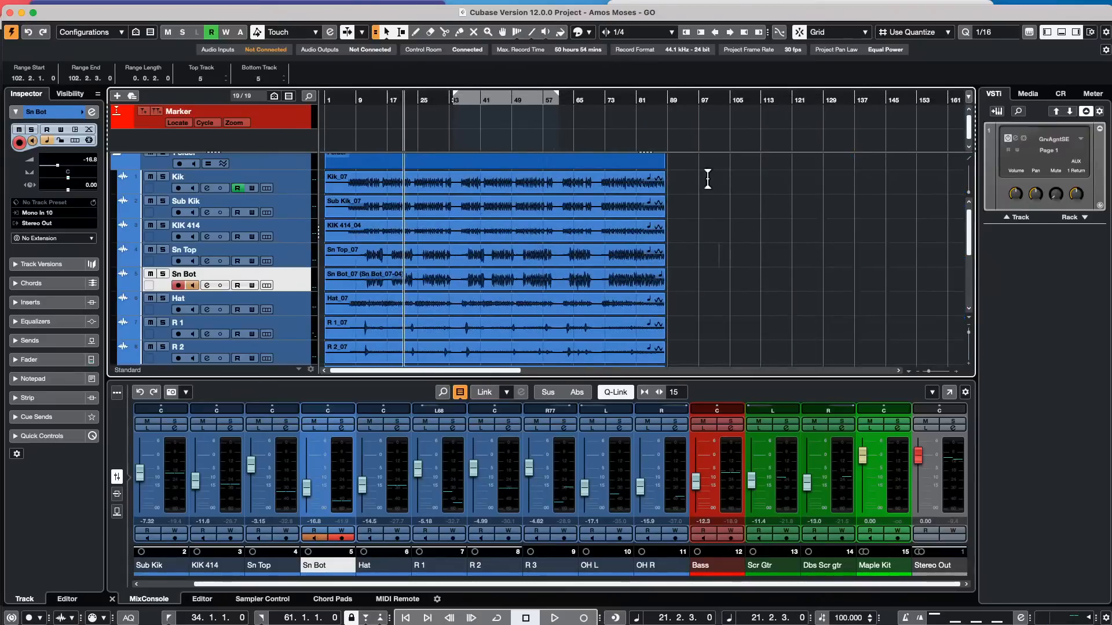
{"action": "left_click_drag", "start_coordinate": [690, 184], "coordinate": [491, 269]}
{"action": "left_click_drag", "start_coordinate": [247, 400], "coordinate": [339, 314]}
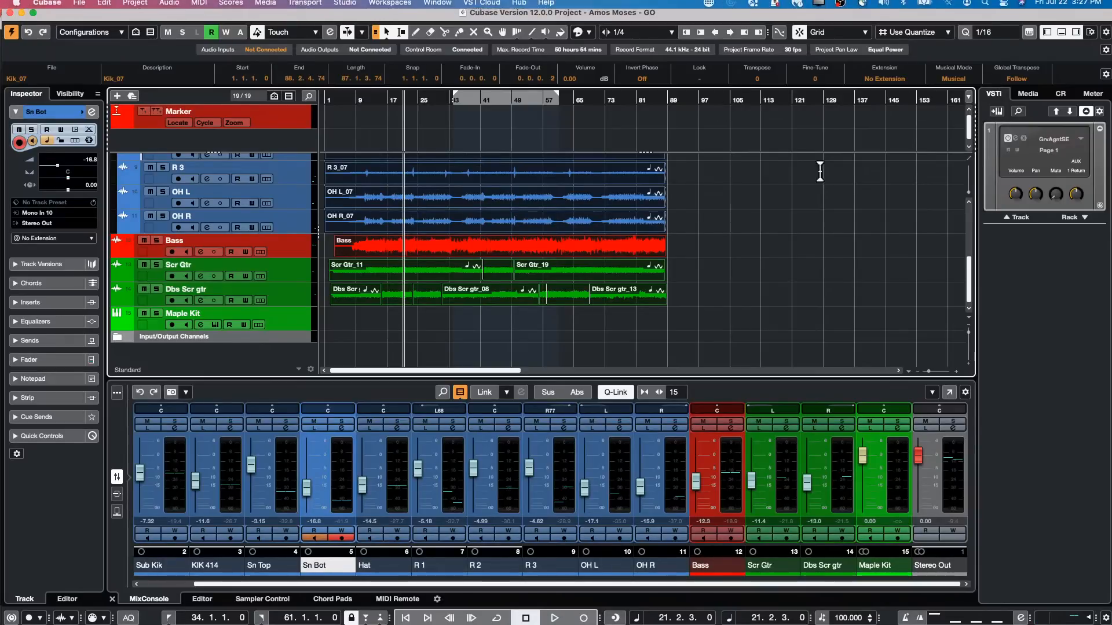
{"action": "right_click", "coordinate": [294, 295]}
{"action": "mouse_move", "coordinate": [330, 302]}
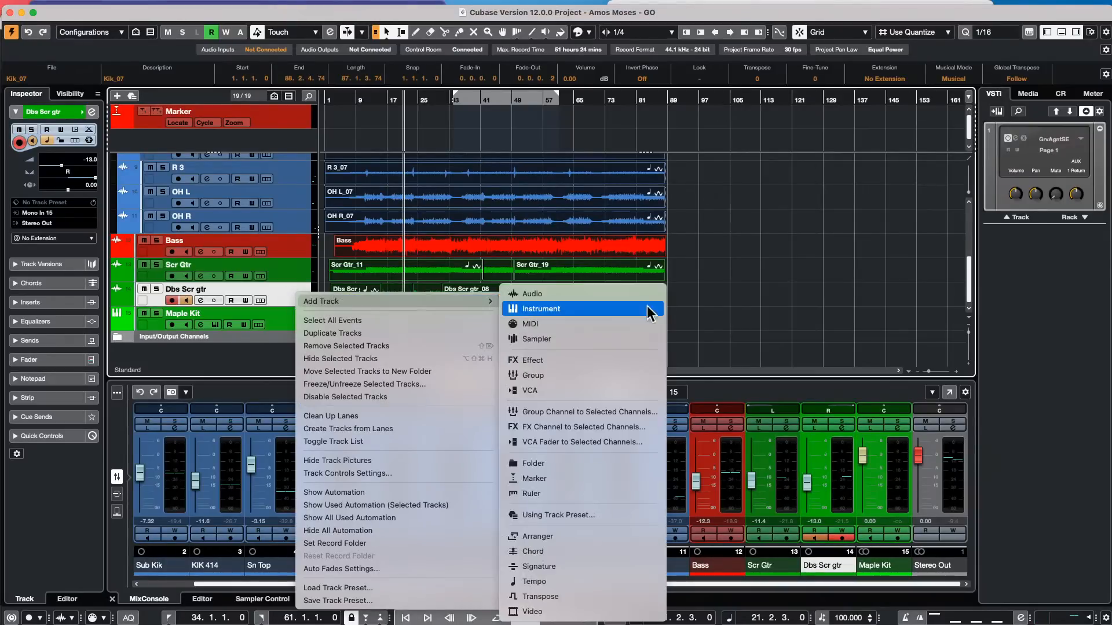
{"action": "left_click", "coordinate": [619, 293]}
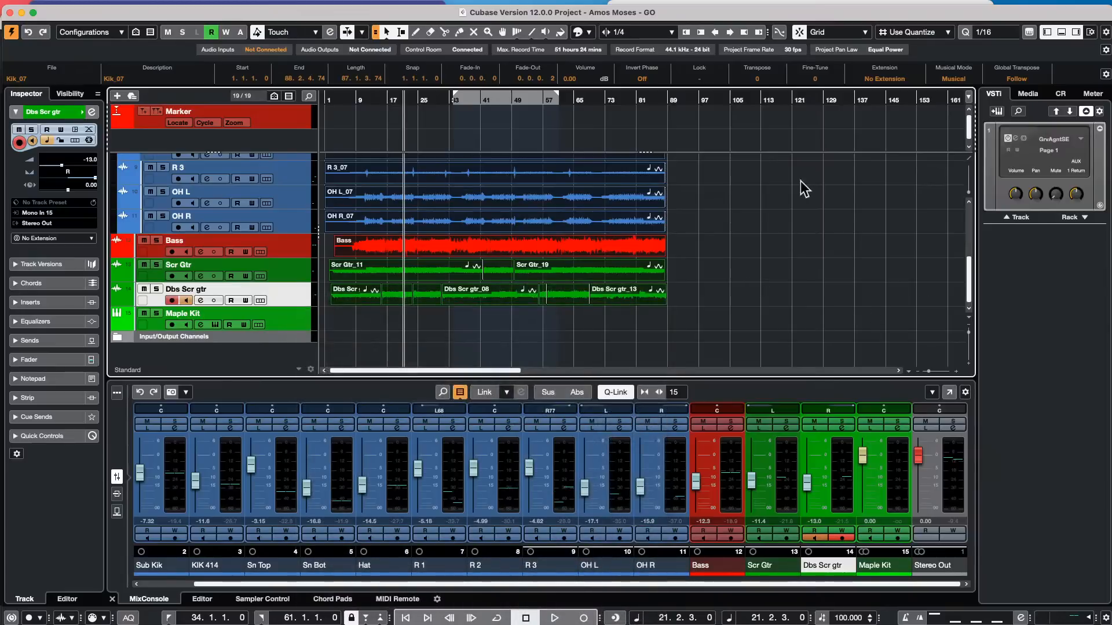
Reopen the Pool to check the root key assigned to the audio clips, and close it.
{"action": "left_click", "coordinate": [265, 7]}
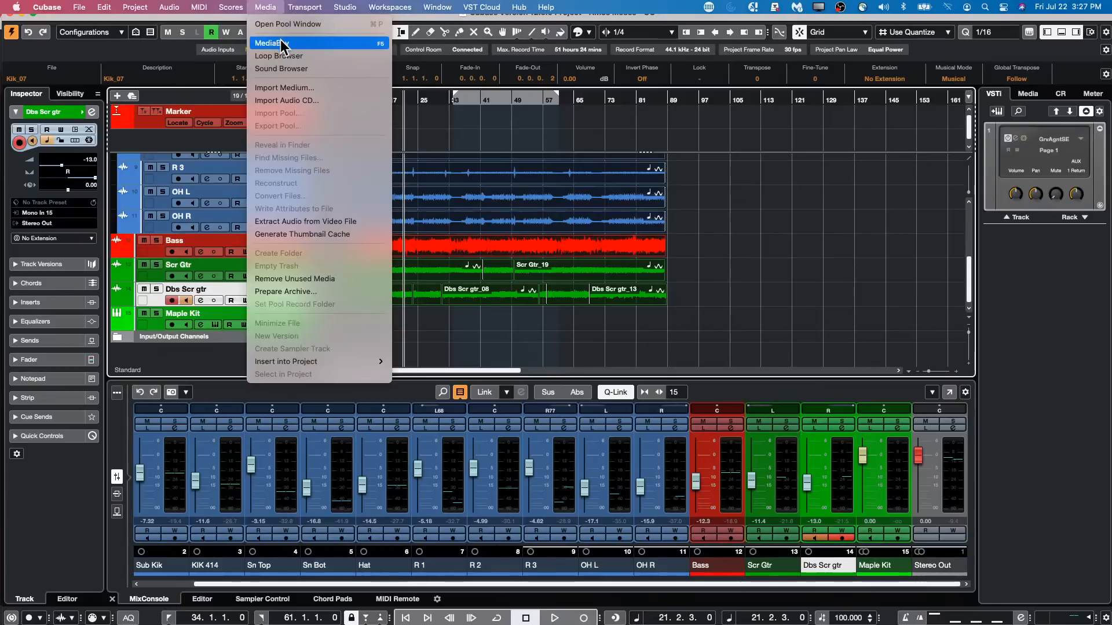
{"action": "left_click", "coordinate": [288, 24]}
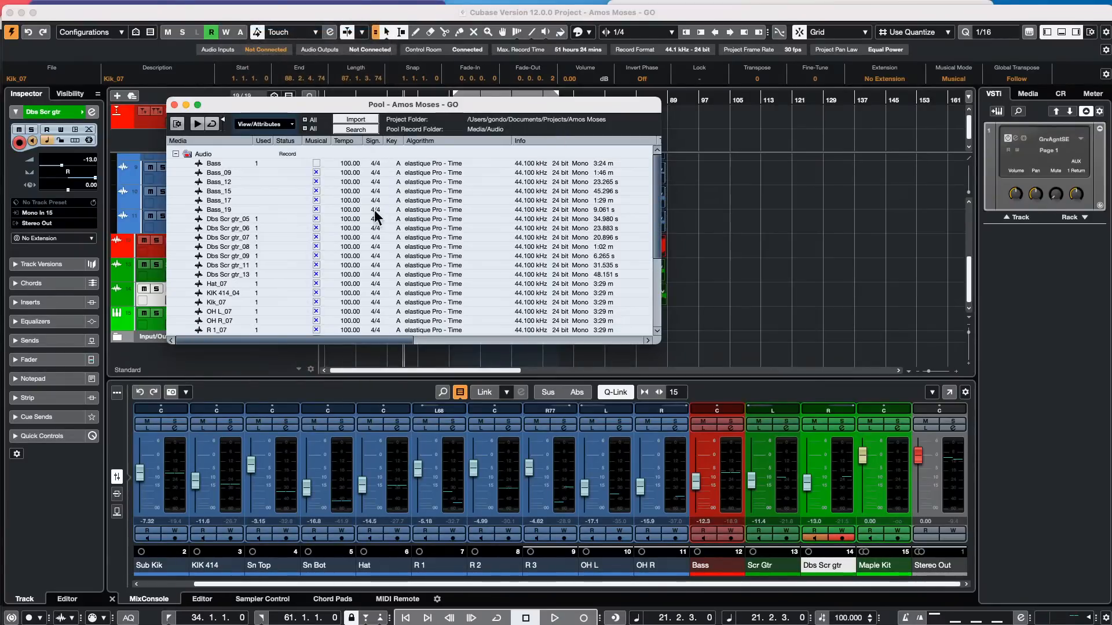
{"action": "left_click", "coordinate": [174, 105]}
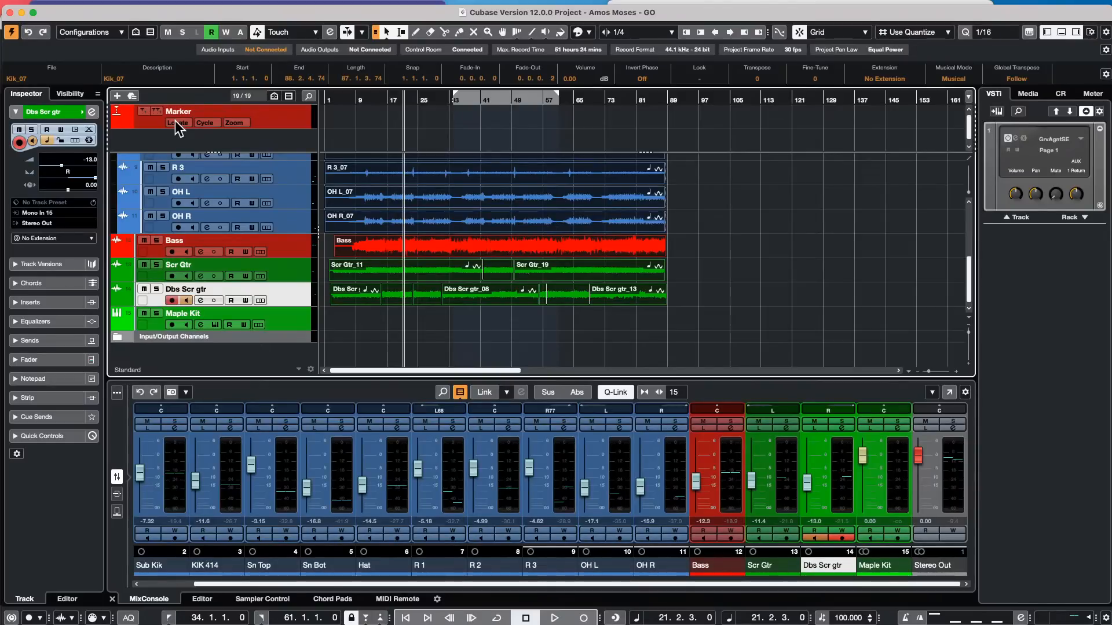
Place the playhead at about bar 11 and add a Transpose track from the Folder track.
{"action": "scroll", "coordinate": [283, 213], "scroll_direction": "up", "scroll_amount": 5}
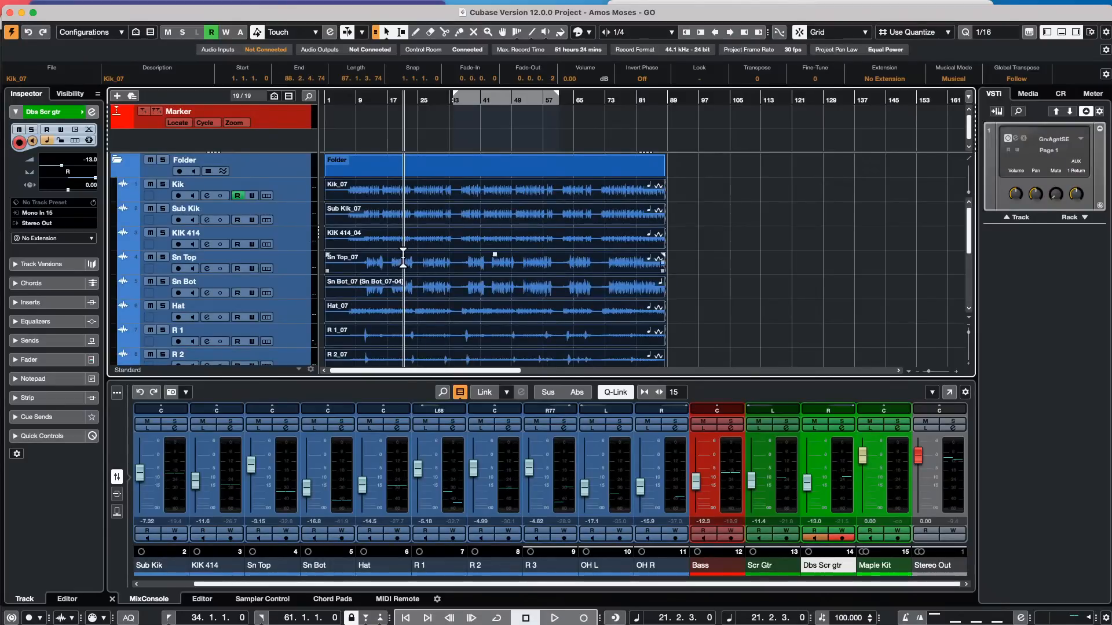
{"action": "left_click", "coordinate": [367, 101]}
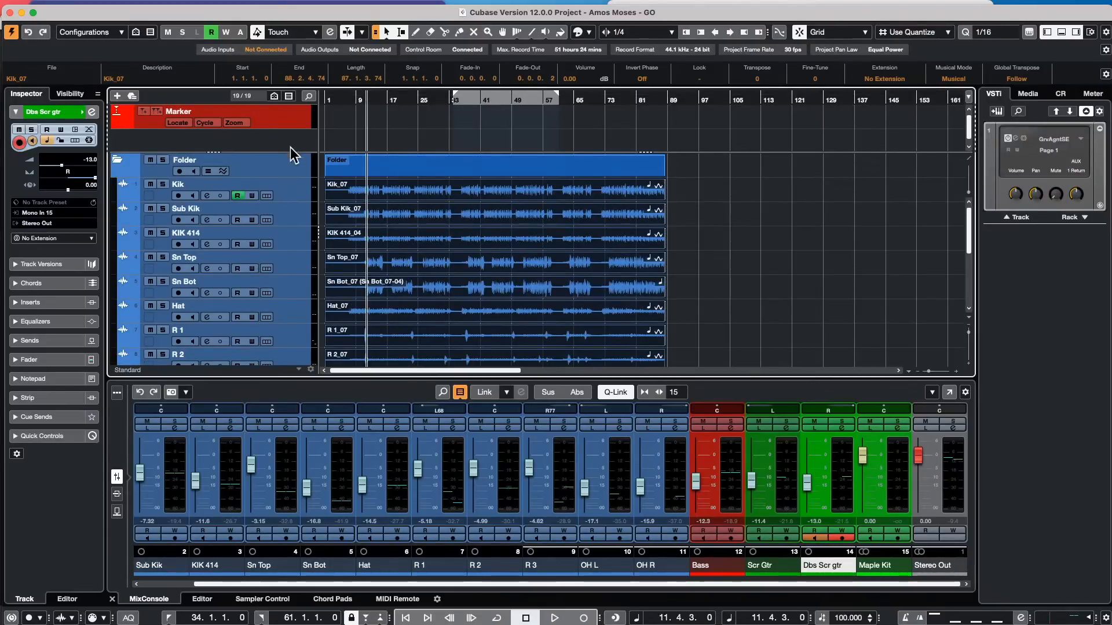
{"action": "left_click", "coordinate": [280, 174]}
{"action": "right_click", "coordinate": [280, 174]}
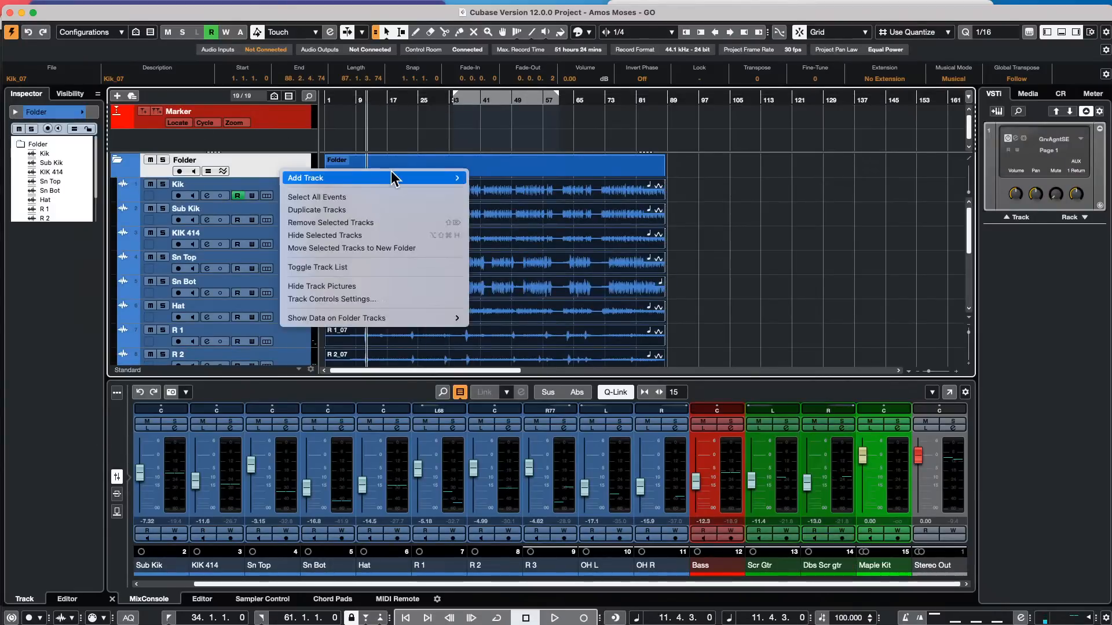
{"action": "mouse_move", "coordinate": [394, 177]}
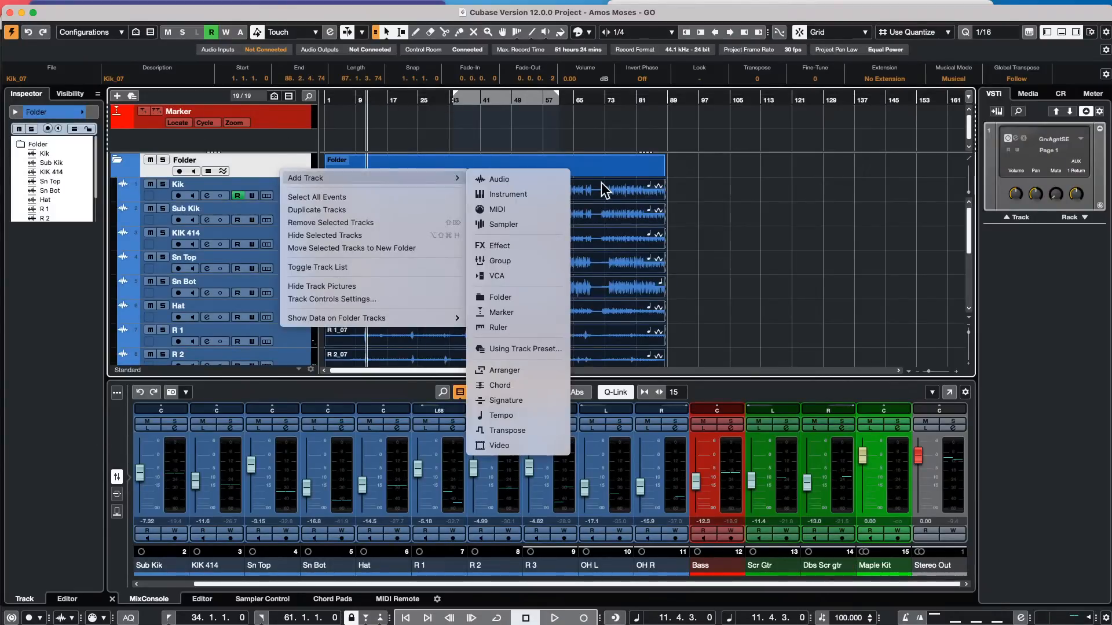
{"action": "left_click", "coordinate": [550, 429]}
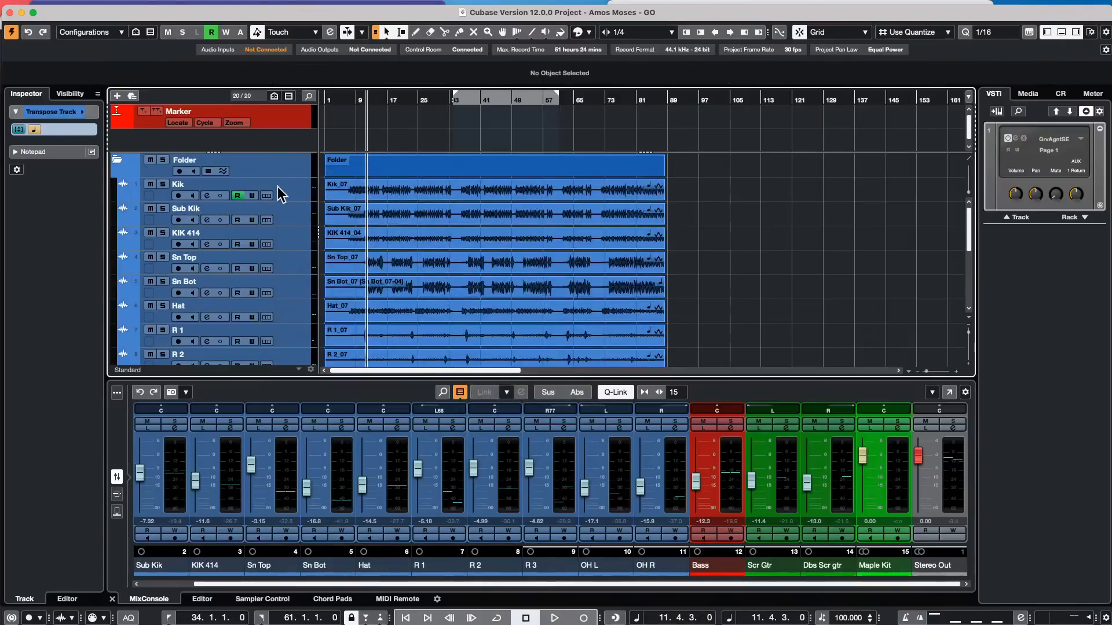
Start playback and draw a transpose event at about bar 17 on the Transpose track with a value of 2.
{"action": "scroll", "coordinate": [276, 198], "scroll_direction": "down", "scroll_amount": 8}
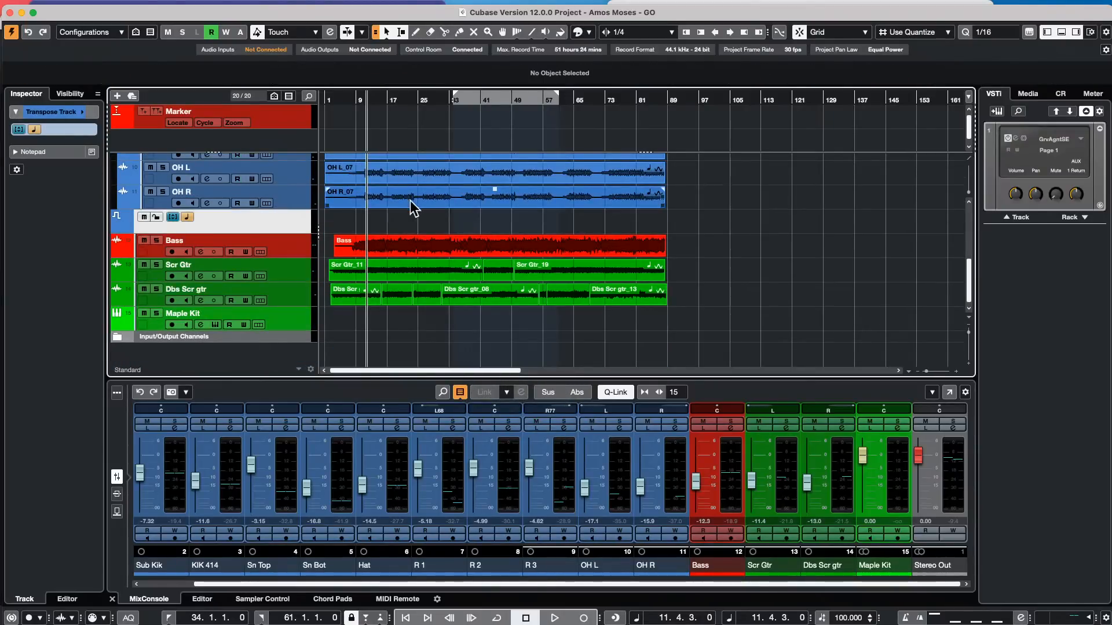
{"action": "key", "text": "space"}
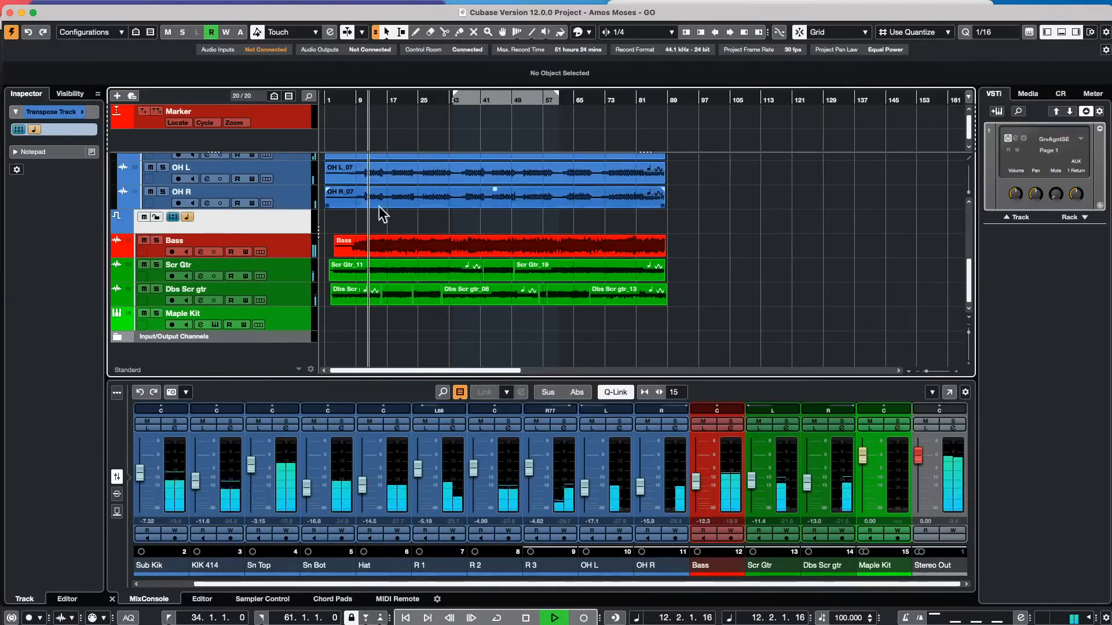
{"action": "right_click", "coordinate": [382, 224]}
{"action": "left_click", "coordinate": [413, 225]}
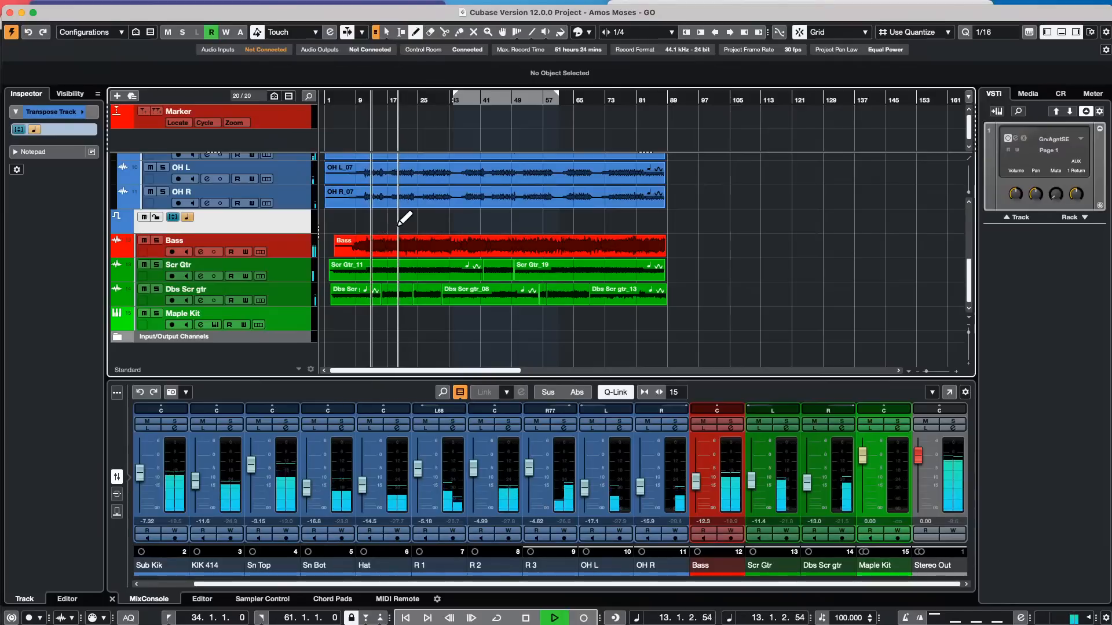
{"action": "left_click", "coordinate": [390, 226]}
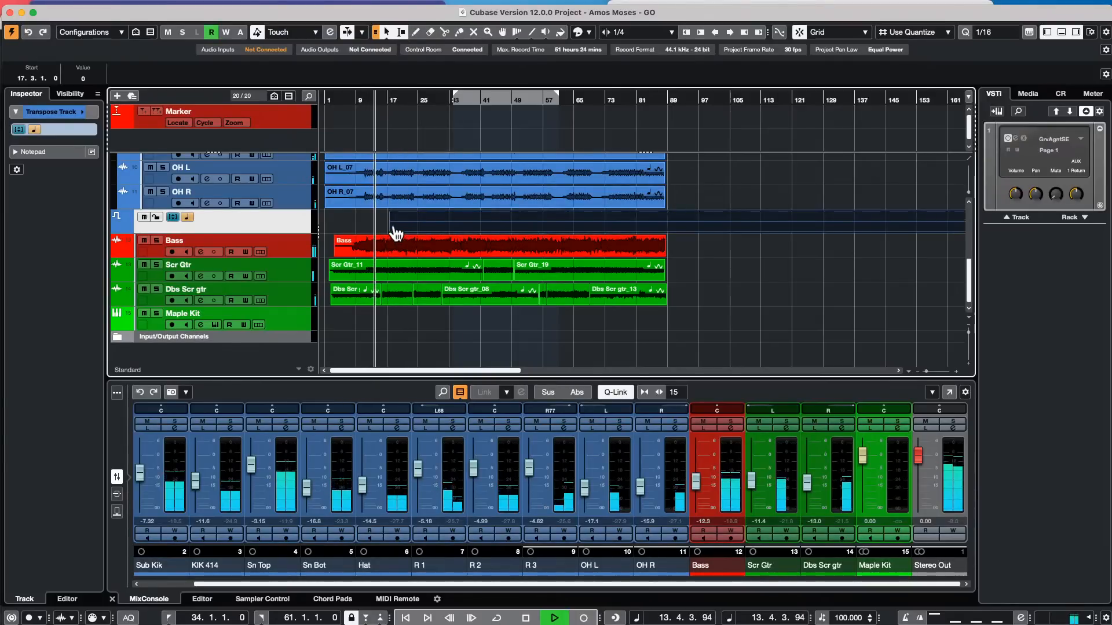
{"action": "type", "text": "2"}
{"action": "key", "text": "Return"}
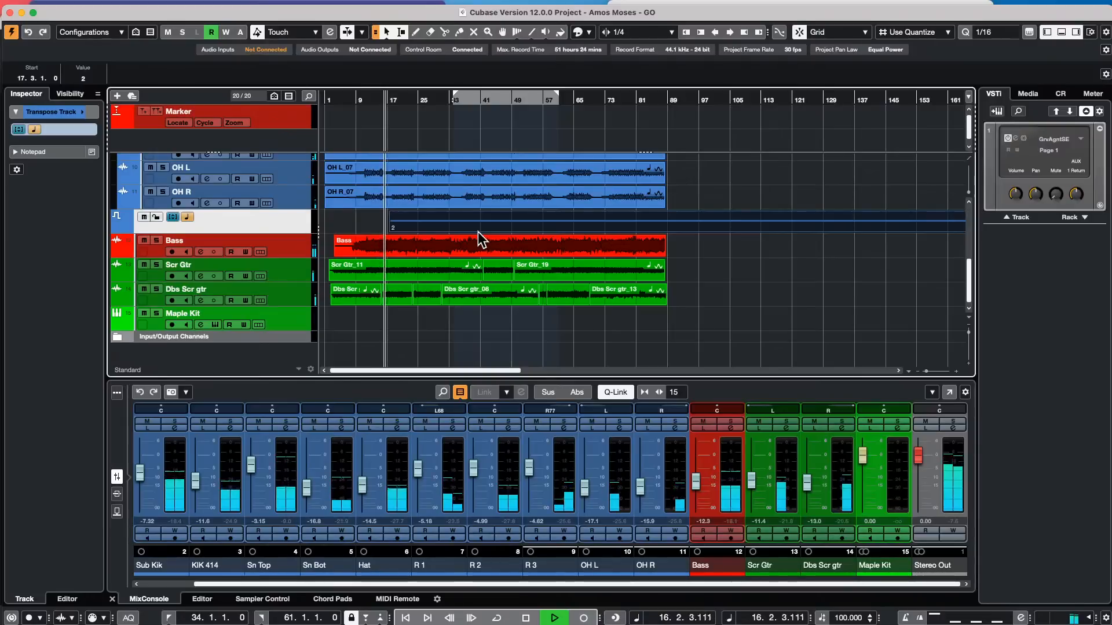
Draw a second transpose event at about bar 23 on the Transpose track during playback.
{"action": "right_click", "coordinate": [421, 223]}
{"action": "left_click", "coordinate": [449, 224]}
{"action": "left_click", "coordinate": [413, 221]}
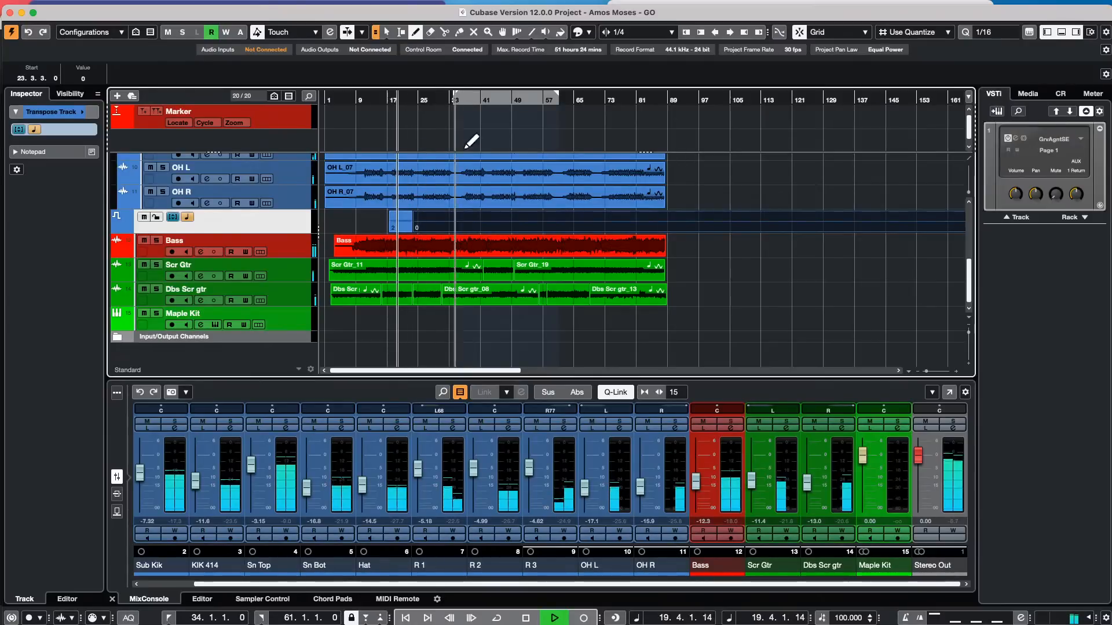
Listen to the transposed section up to about bar 24 with the timeline enlarged, and stop playback.
{"action": "key", "text": "h"}
{"action": "key", "text": "h"}
{"action": "key", "text": "h"}
{"action": "key", "text": "h"}
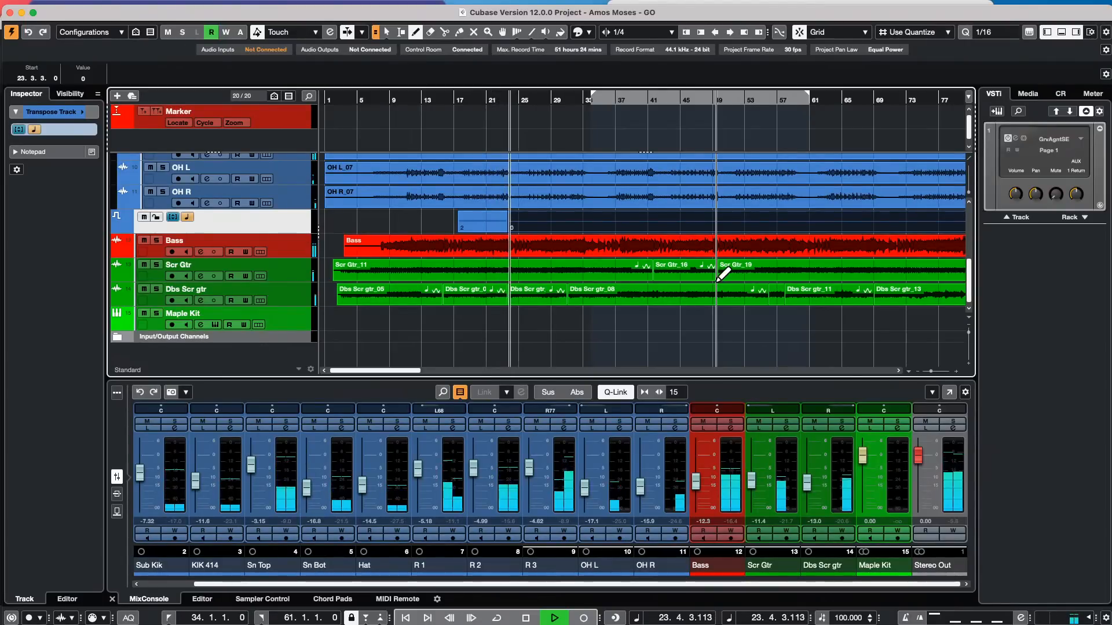
{"action": "key", "text": "space"}
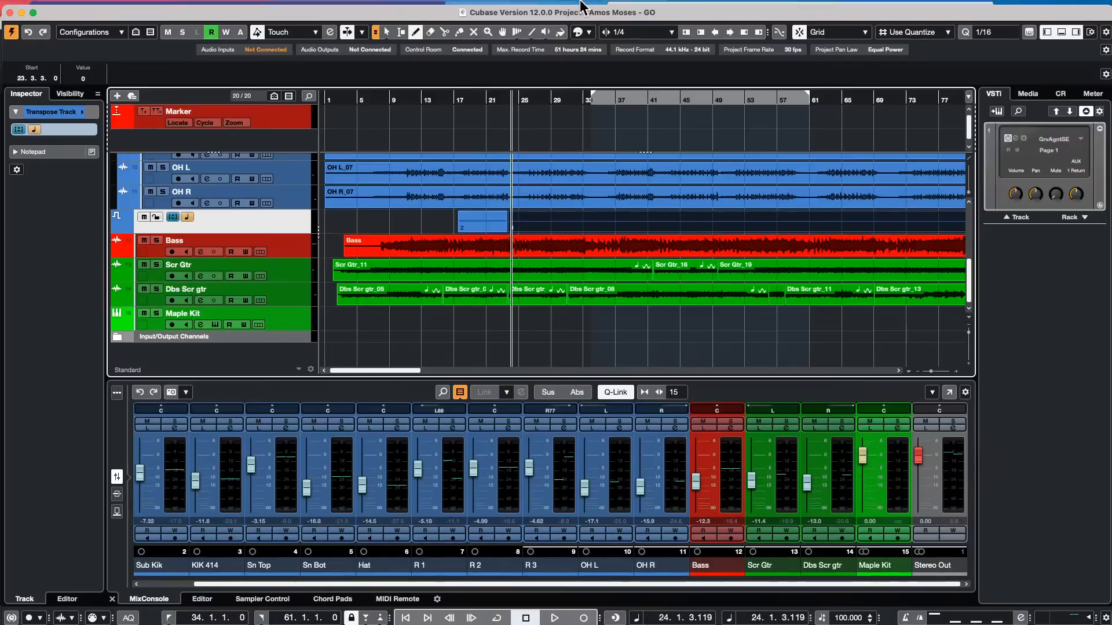
Open Audio Connections and examine the external instruments and external effects, including the device options for the lowercase finalizer's Send Bus 1.
{"action": "mouse_move", "coordinate": [428, 1]}
{"action": "left_click", "coordinate": [354, 8]}
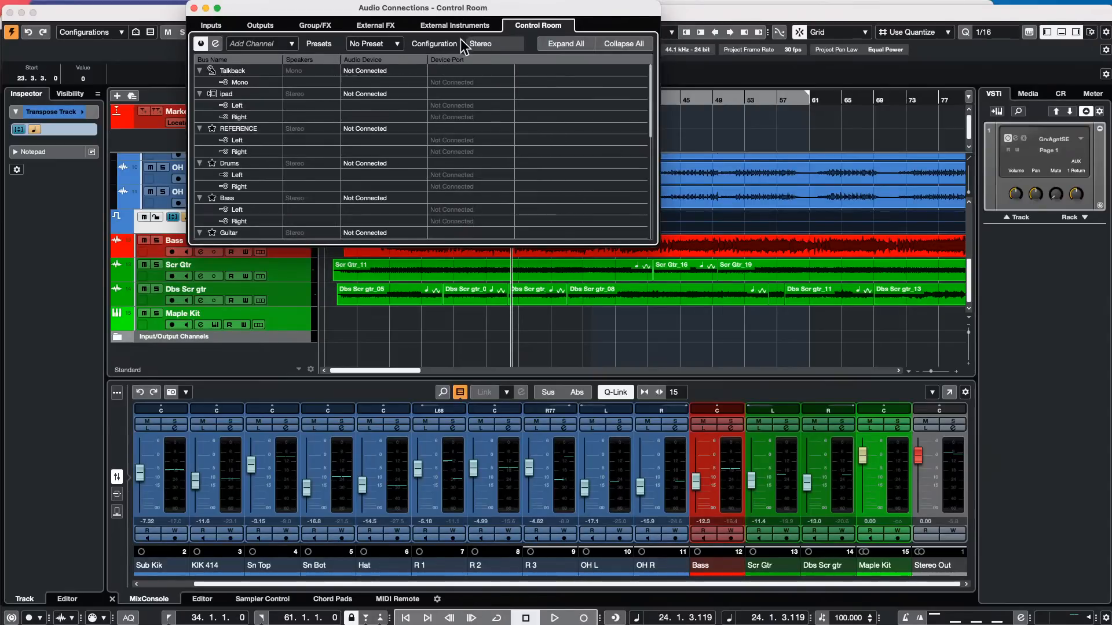
{"action": "left_click", "coordinate": [427, 29]}
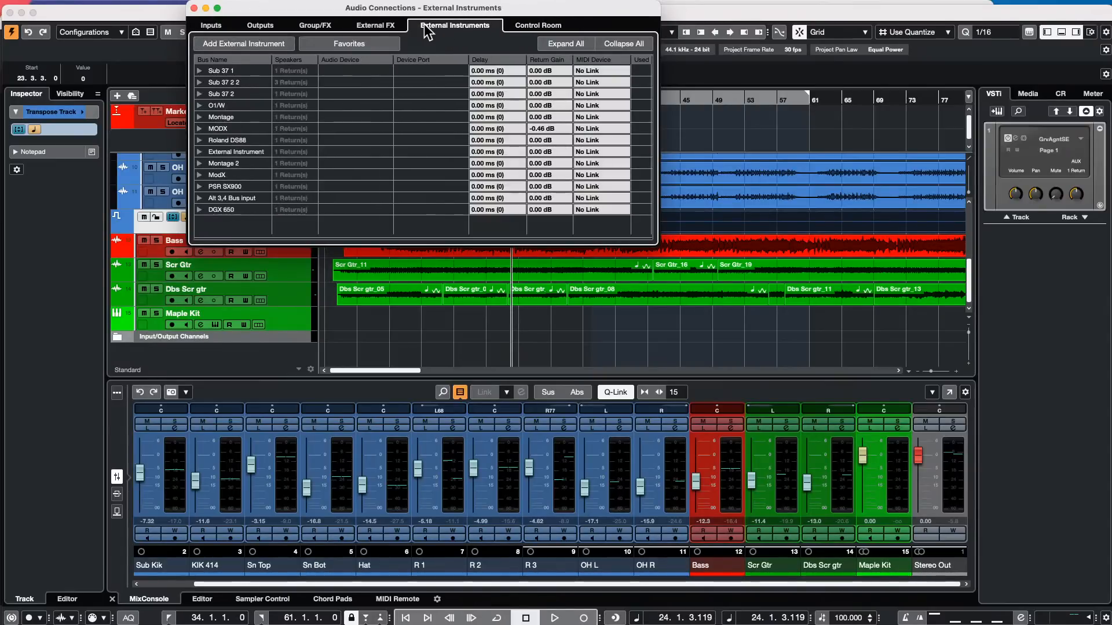
{"action": "left_click", "coordinate": [373, 25]}
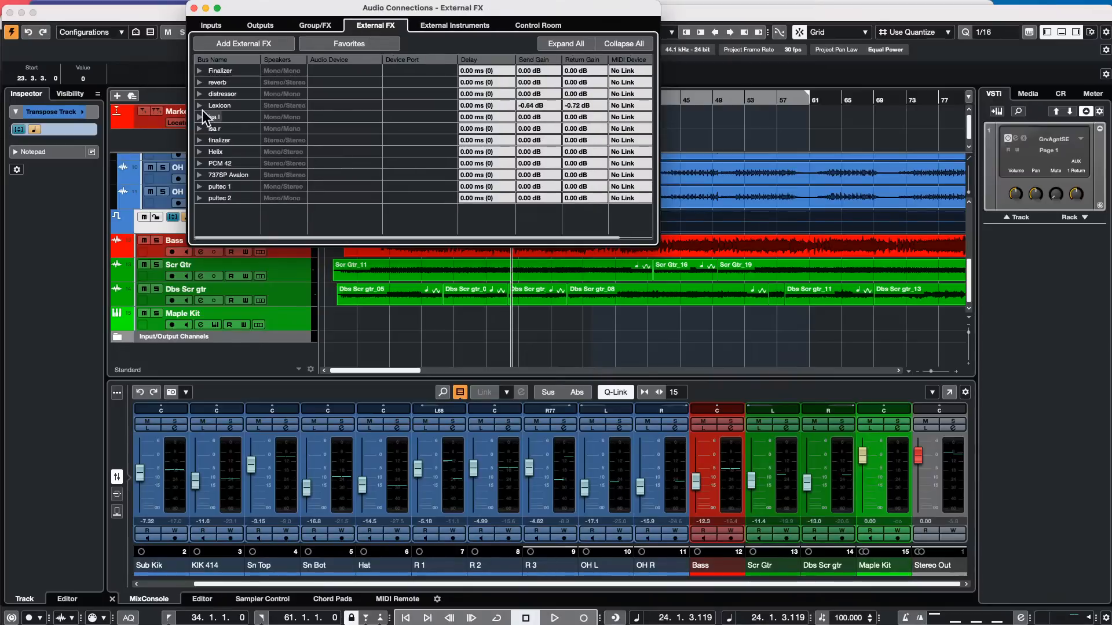
{"action": "left_click", "coordinate": [200, 141]}
{"action": "left_click", "coordinate": [346, 153]}
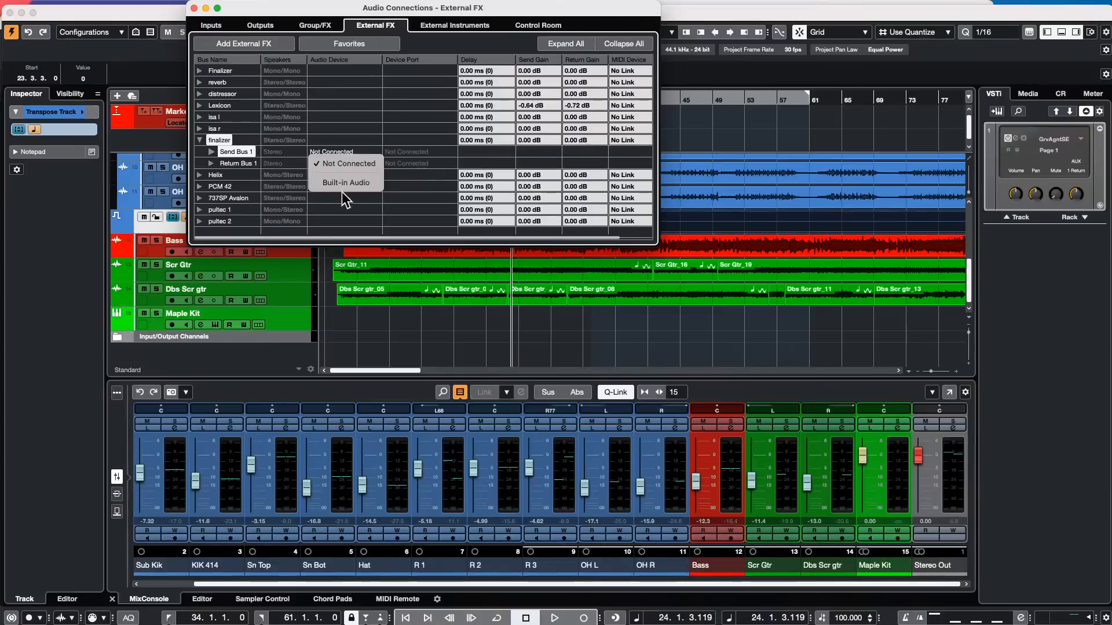
{"action": "left_click", "coordinate": [337, 142]}
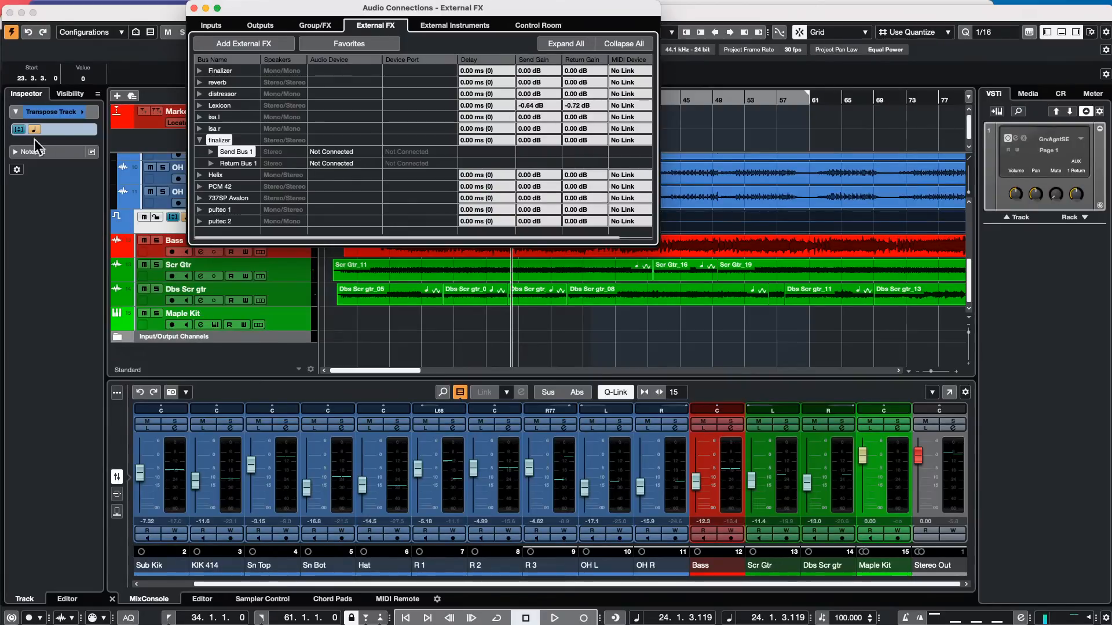
Load the external plug-in distressor in the Bass track's first insert slot and measure its delay.
{"action": "left_click", "coordinate": [281, 266]}
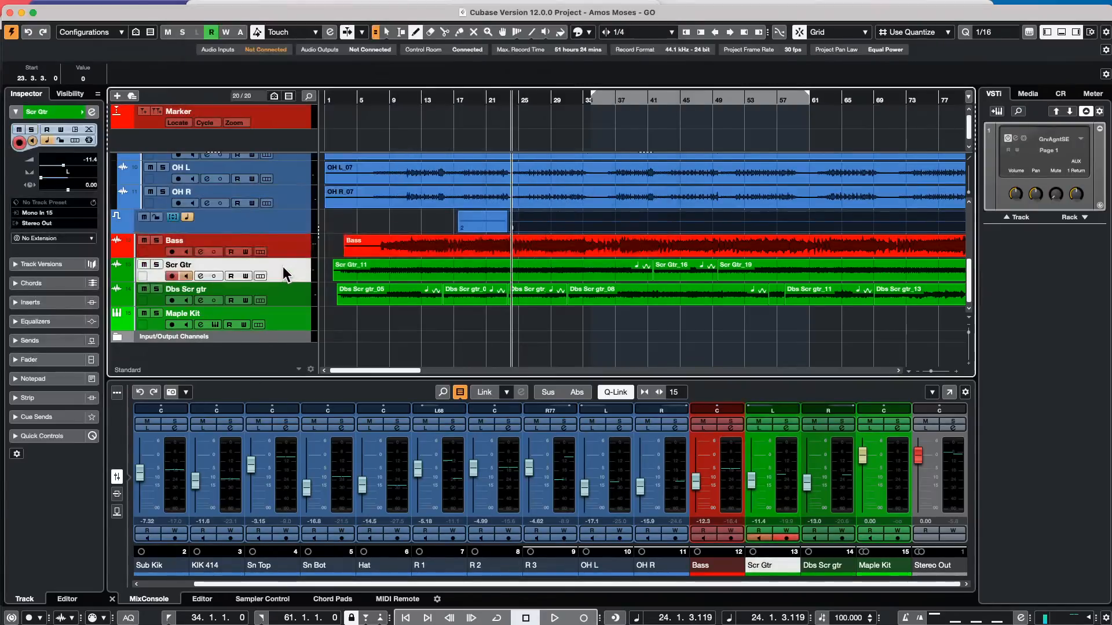
{"action": "left_click", "coordinate": [291, 244]}
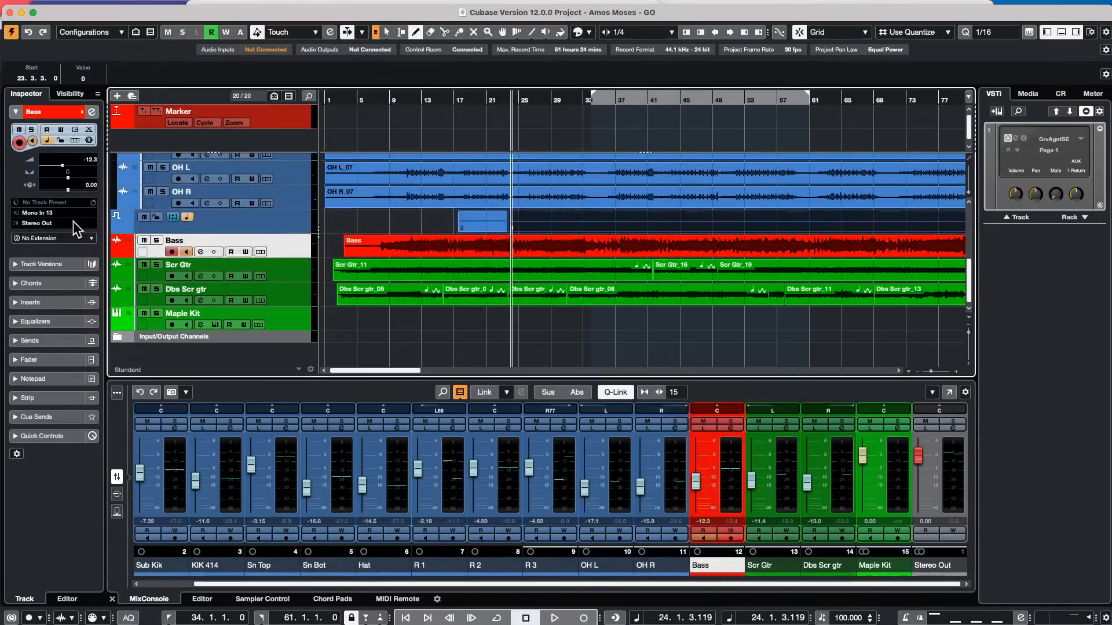
{"action": "left_click", "coordinate": [51, 304]}
{"action": "left_click", "coordinate": [62, 183]}
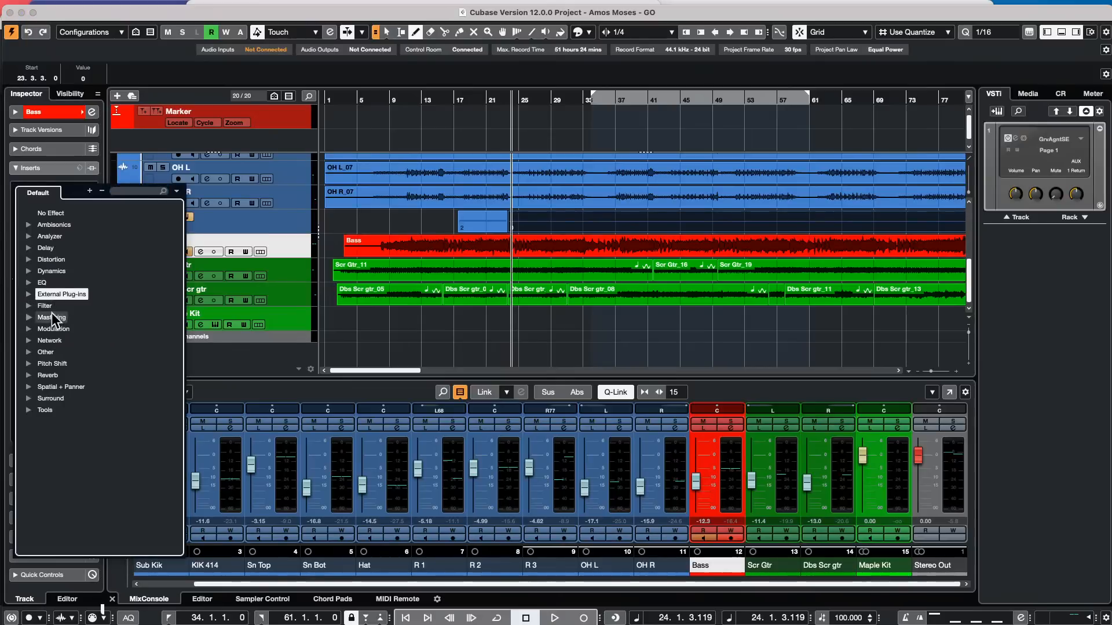
{"action": "left_click", "coordinate": [27, 294]}
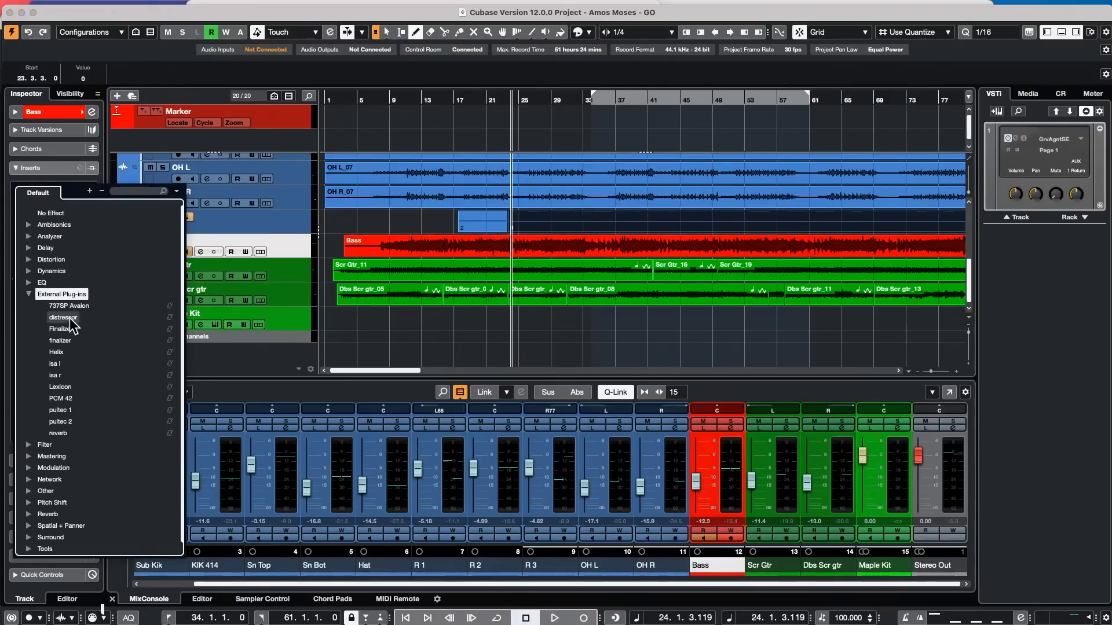
{"action": "left_click", "coordinate": [63, 317]}
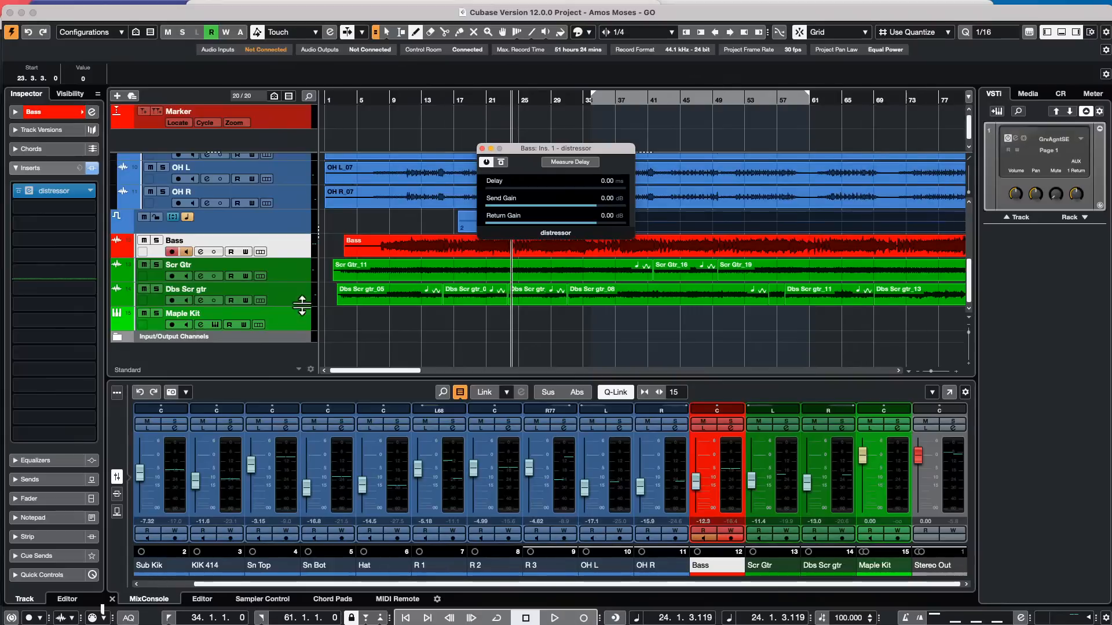
{"action": "left_click", "coordinate": [589, 163]}
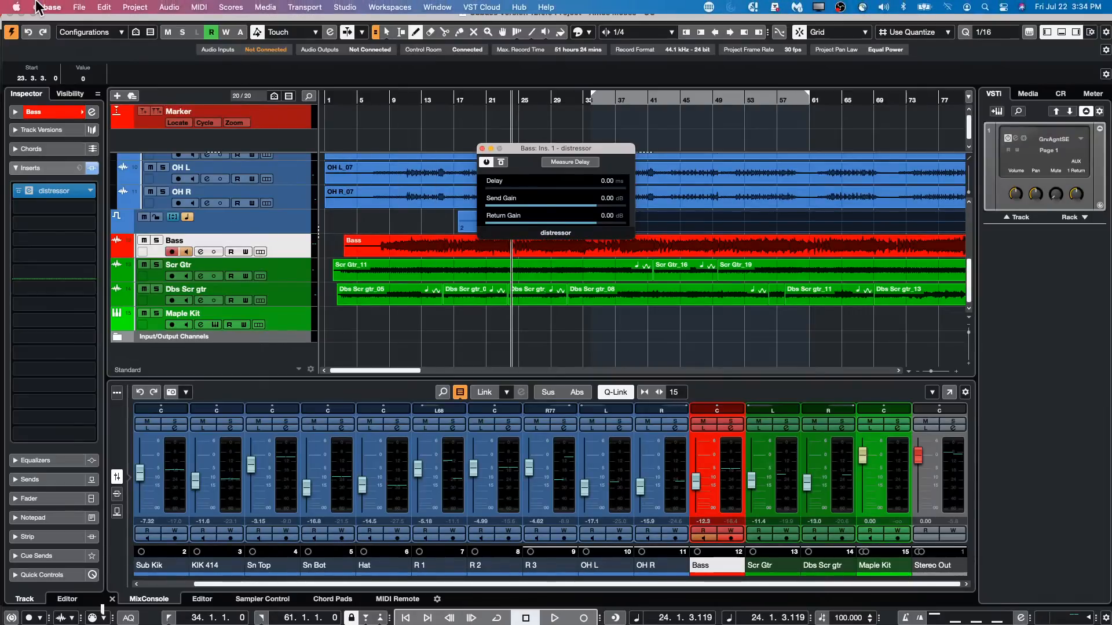
{"action": "left_click", "coordinate": [127, 7]}
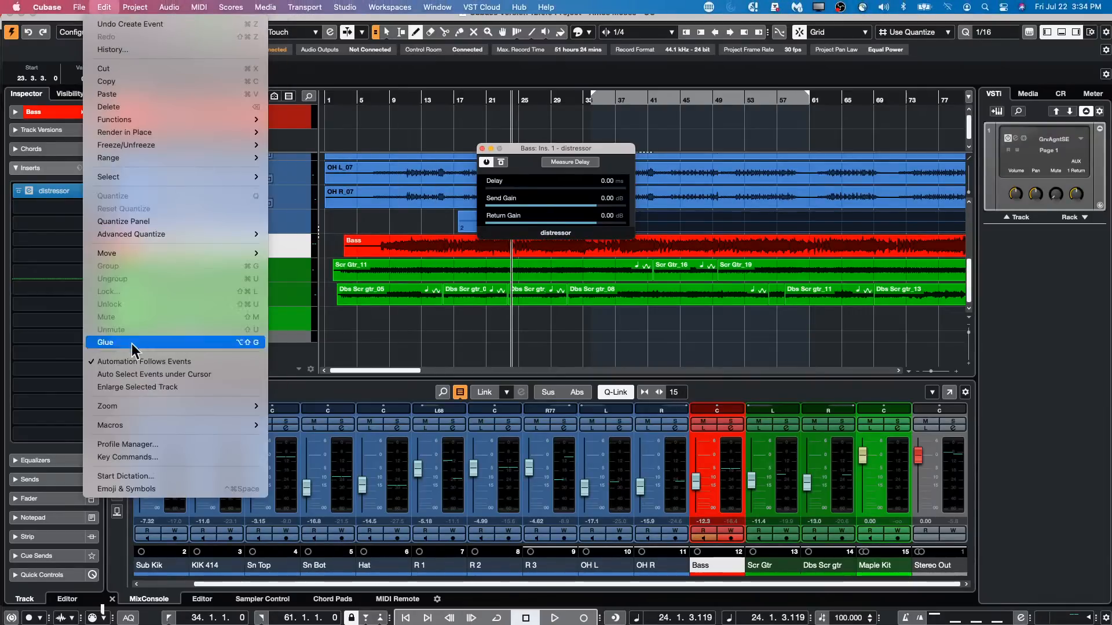
{"action": "mouse_move", "coordinate": [136, 408]}
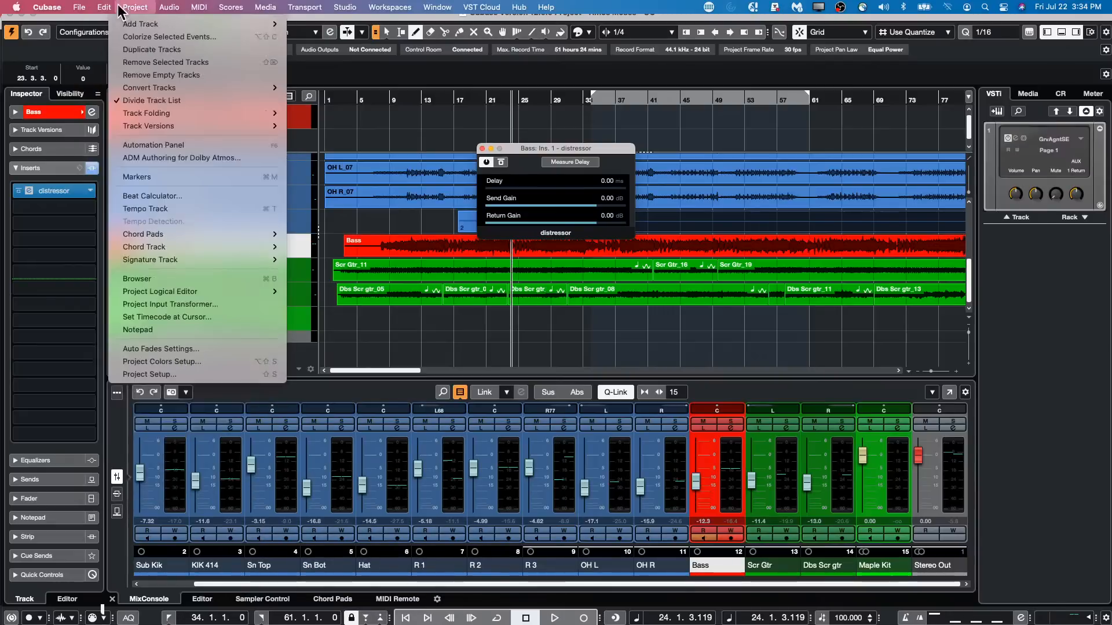
{"action": "mouse_move", "coordinate": [88, 10]}
{"action": "left_click", "coordinate": [301, 250]}
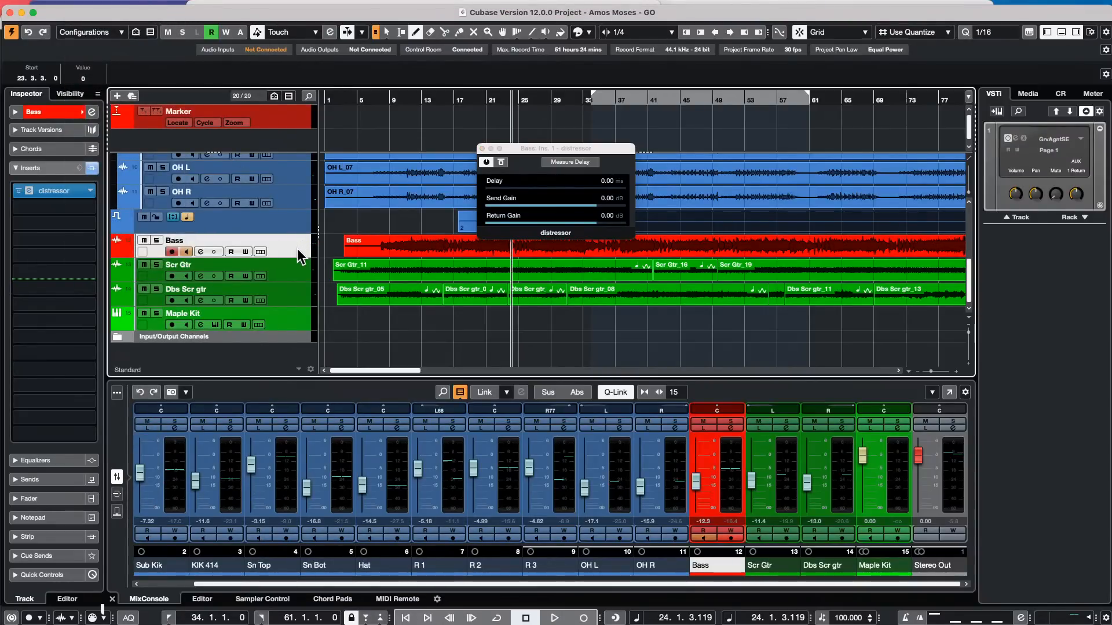
Select the tracks from Sub Kik through Bass and hide the selected tracks.
{"action": "scroll", "coordinate": [285, 246], "scroll_direction": "up", "scroll_amount": 5}
{"action": "scroll", "coordinate": [285, 247], "scroll_direction": "down", "scroll_amount": 5}
{"action": "scroll", "coordinate": [285, 245], "scroll_direction": "up", "scroll_amount": 1}
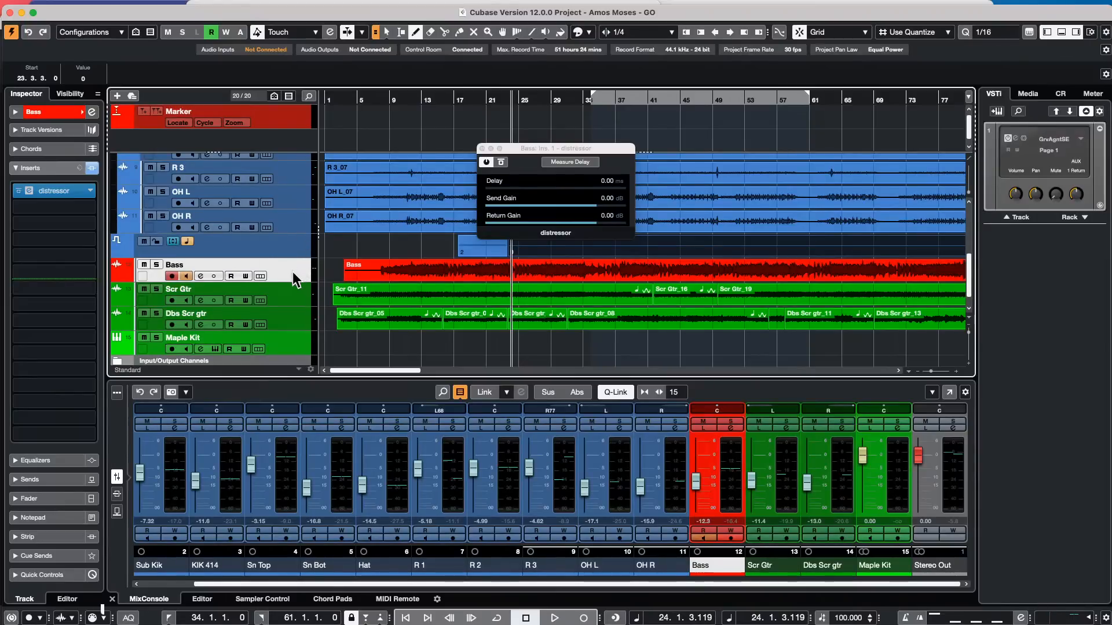
{"action": "scroll", "coordinate": [296, 279], "scroll_direction": "up", "scroll_amount": 1}
{"action": "scroll", "coordinate": [291, 273], "scroll_direction": "up", "scroll_amount": 10}
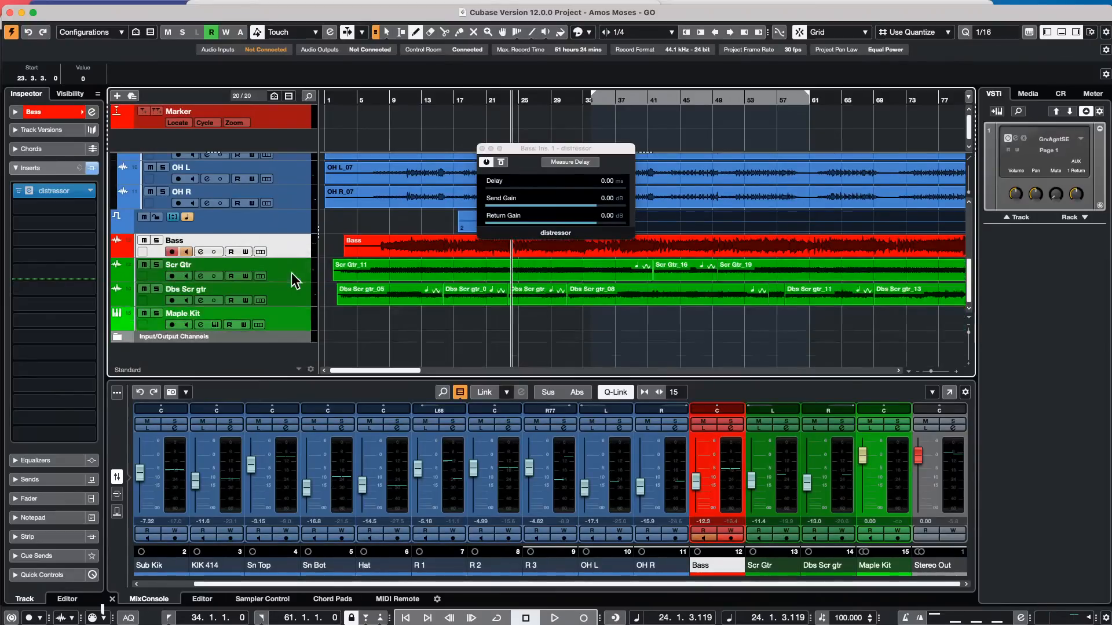
{"action": "left_click", "coordinate": [293, 183]}
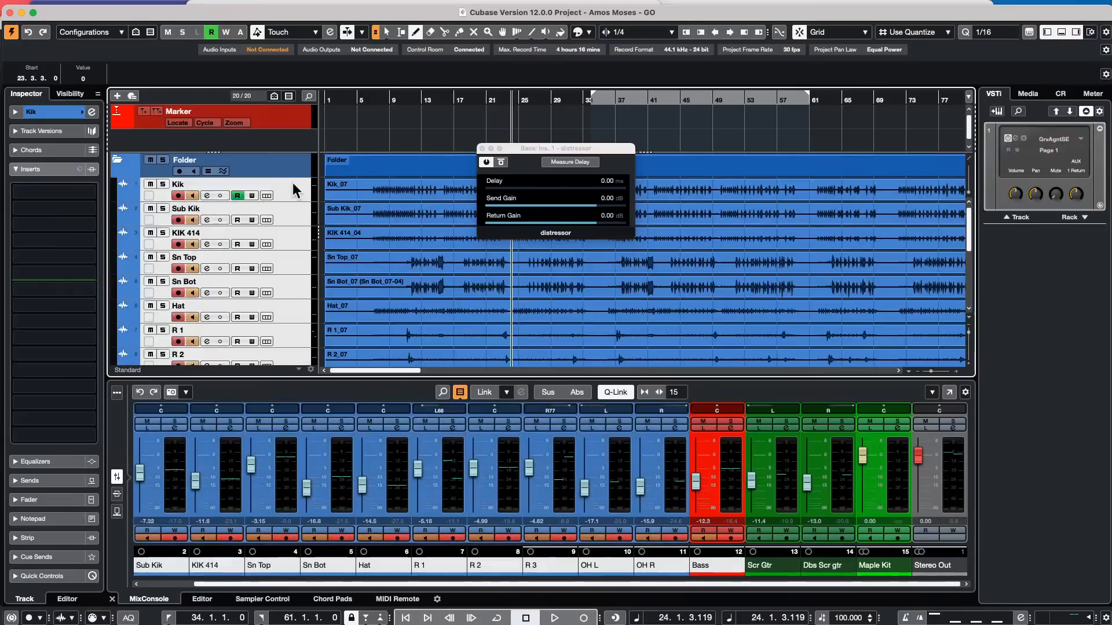
{"action": "left_click", "coordinate": [293, 195], "text": "super"}
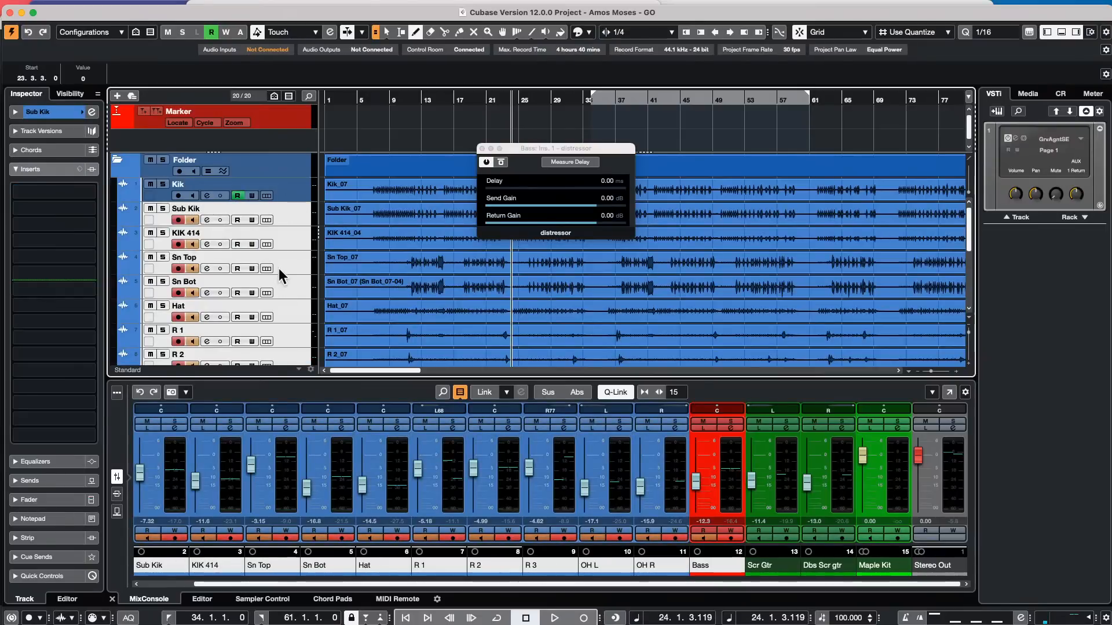
{"action": "scroll", "coordinate": [278, 227], "scroll_direction": "down", "scroll_amount": 4}
{"action": "scroll", "coordinate": [276, 228], "scroll_direction": "down", "scroll_amount": 5}
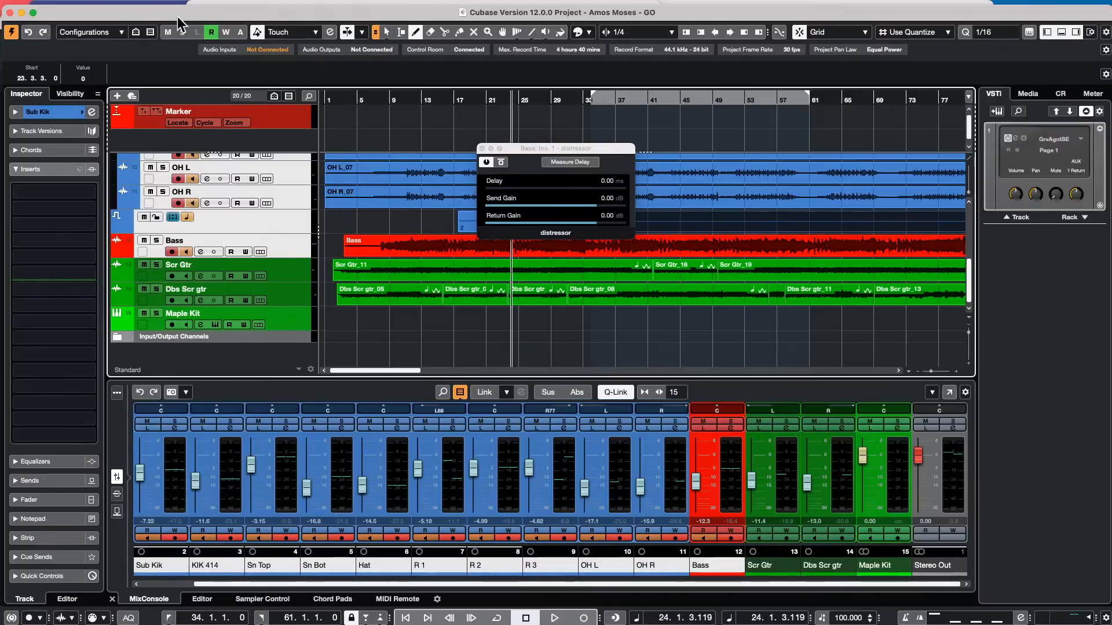
{"action": "left_click", "coordinate": [152, 32]}
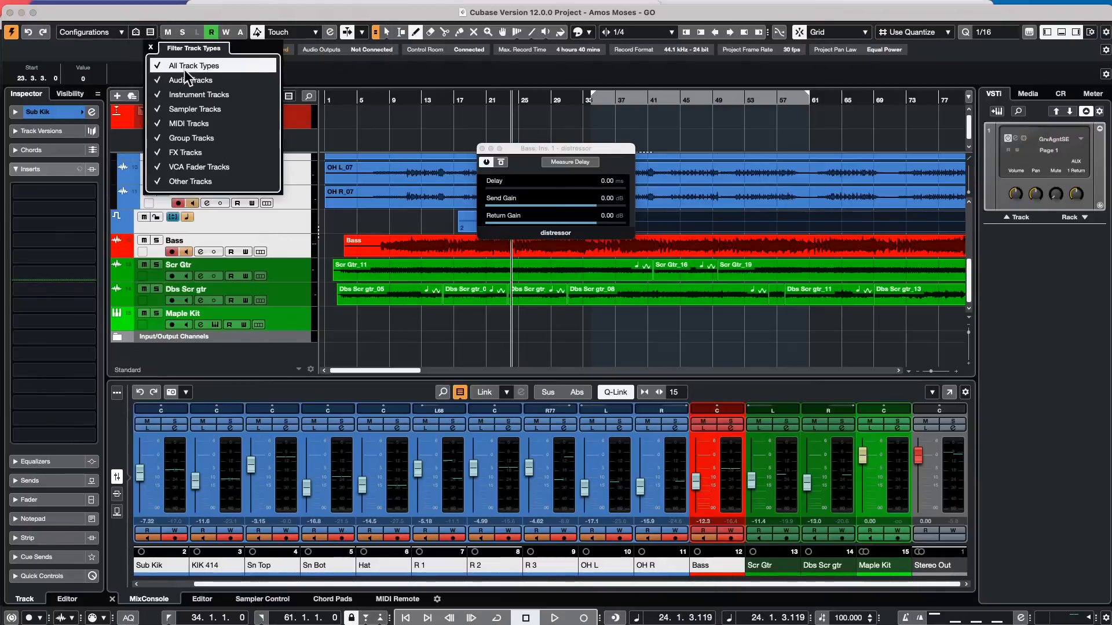
{"action": "left_click", "coordinate": [102, 47]}
{"action": "left_click", "coordinate": [136, 32]}
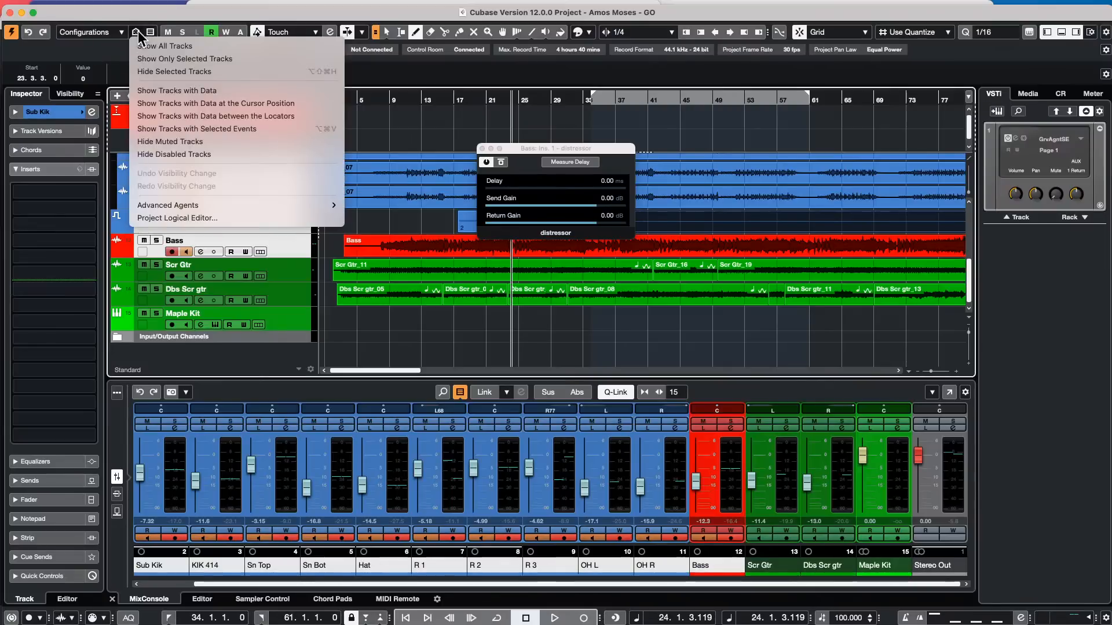
{"action": "left_click", "coordinate": [260, 71]}
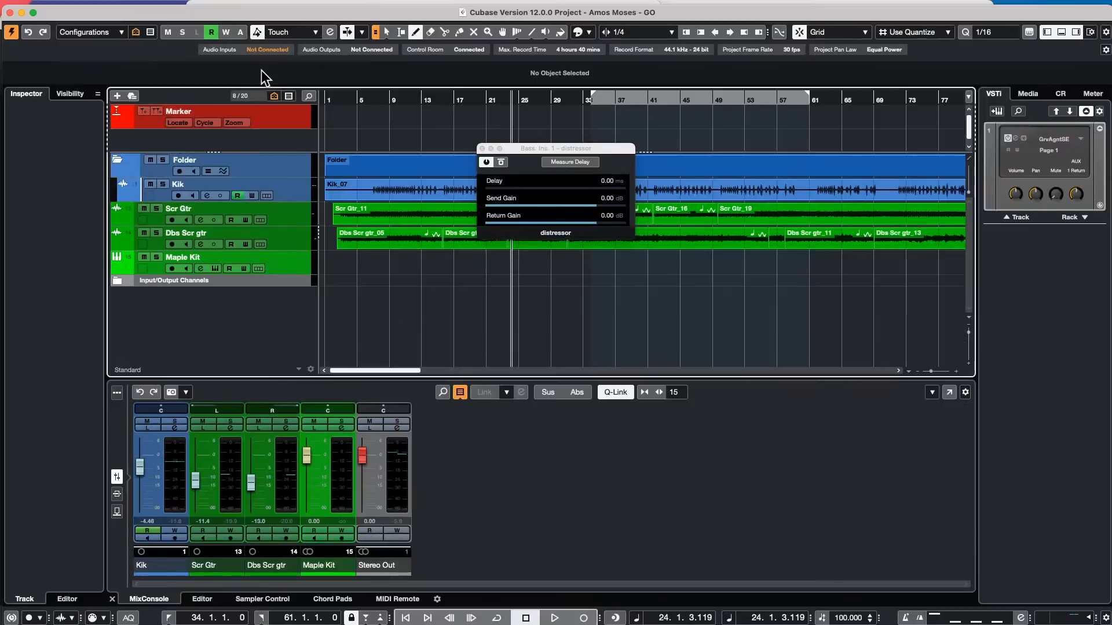
Move the Scr Gtr track above Kik inside the folder and show all tracks again.
{"action": "left_click", "coordinate": [276, 210]}
{"action": "left_click_drag", "start_coordinate": [280, 183], "coordinate": [280, 182]}
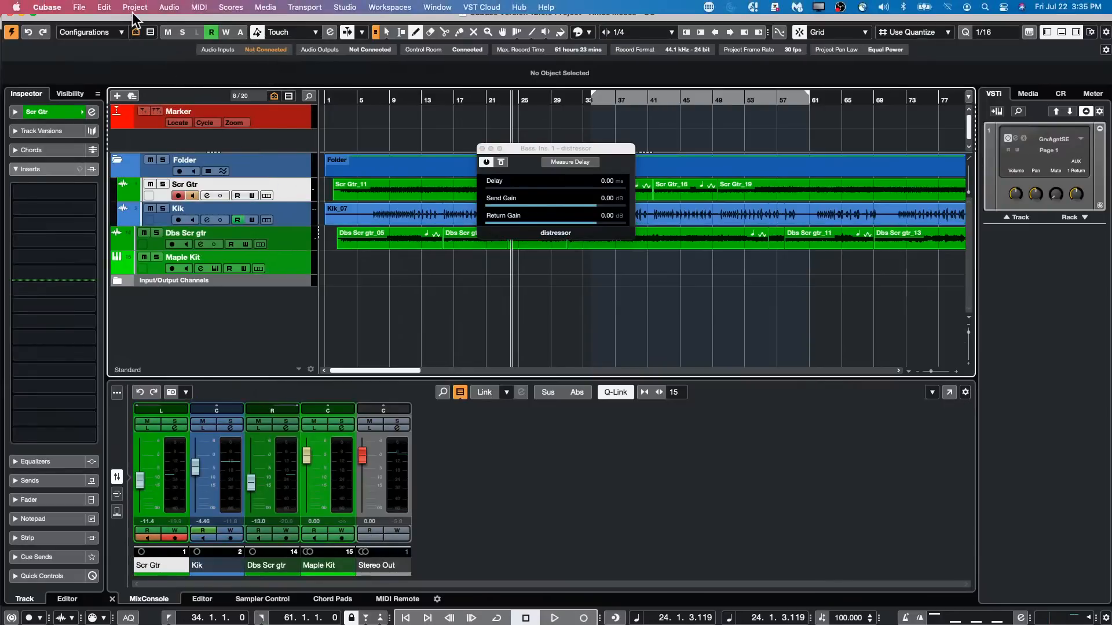
{"action": "left_click", "coordinate": [136, 31]}
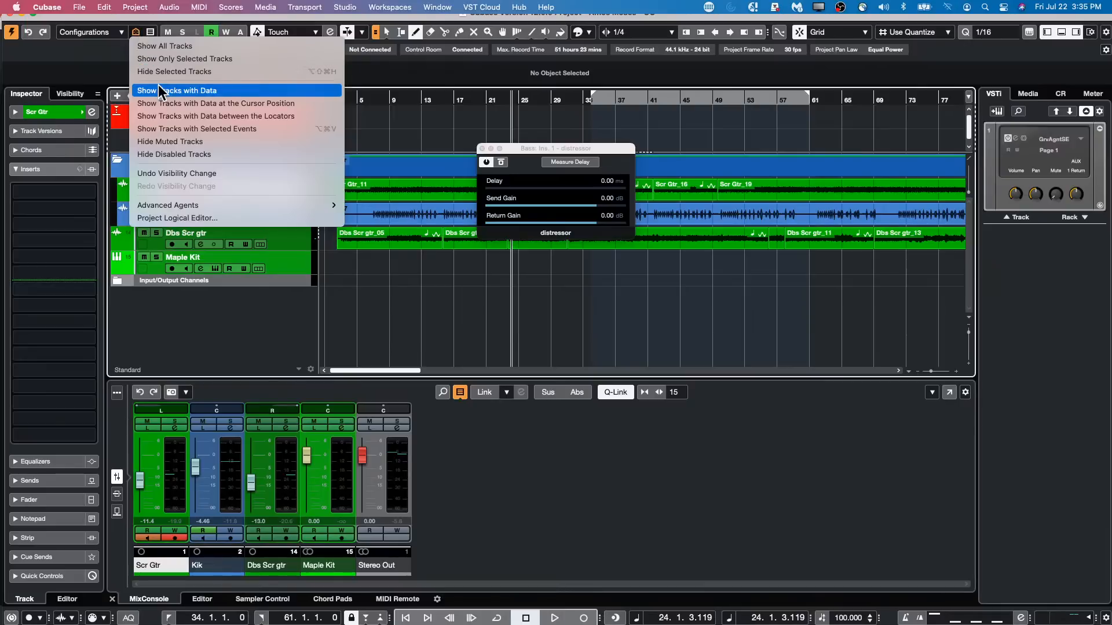
{"action": "left_click", "coordinate": [181, 47]}
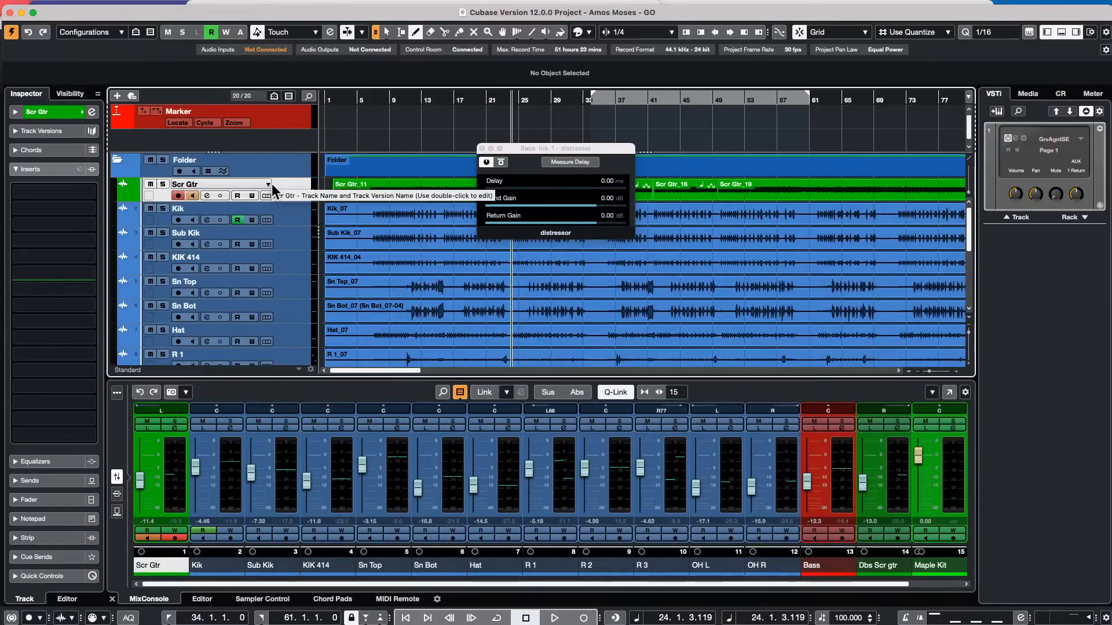
{"action": "scroll", "coordinate": [272, 185], "scroll_direction": "down", "scroll_amount": 10}
{"action": "scroll", "coordinate": [273, 186], "scroll_direction": "up", "scroll_amount": 10}
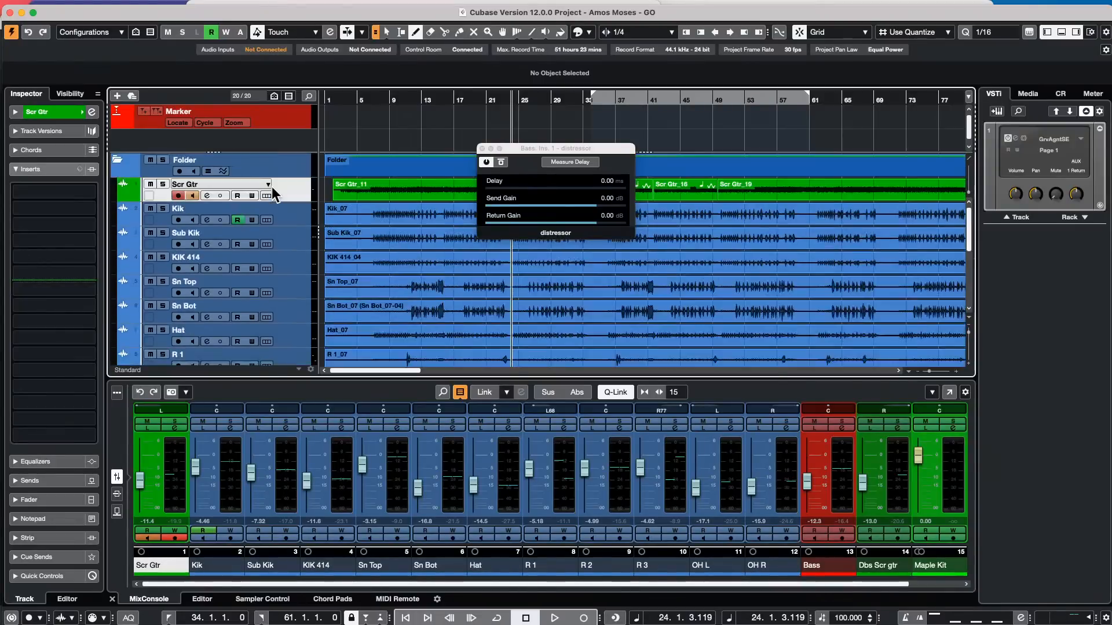
Step the track selection down from Scr Gtr through the tracks below it and back up to Scr Gtr.
{"action": "left_click_drag", "start_coordinate": [273, 186], "coordinate": [298, 191]}
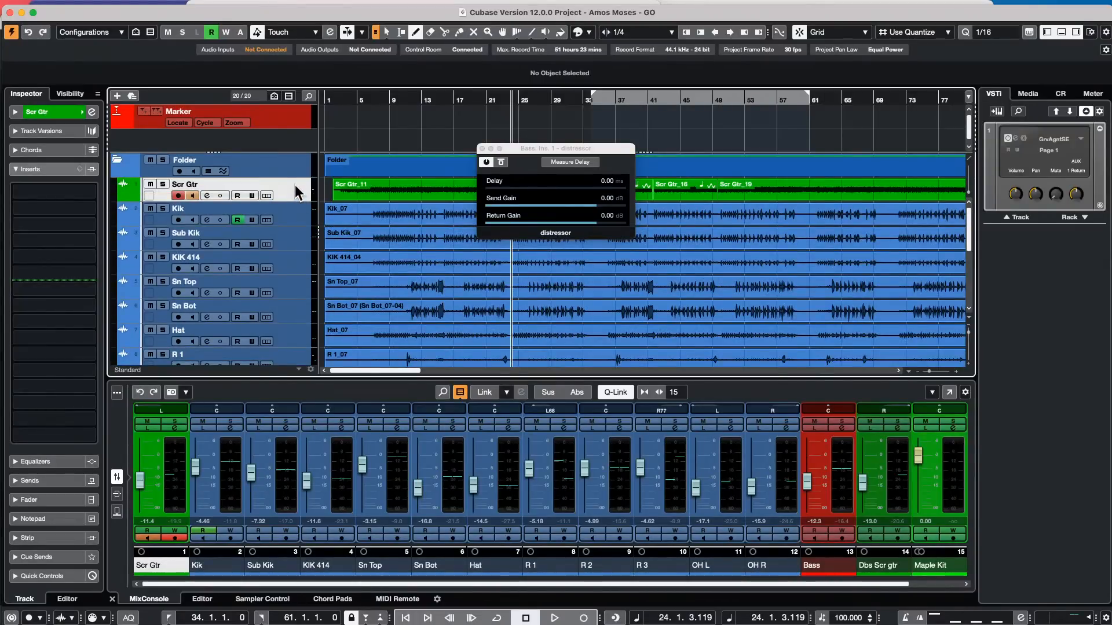
{"action": "key", "text": "Down"}
{"action": "key", "text": "Down"}
{"action": "key", "text": "Down"}
{"action": "key", "text": "Up"}
{"action": "key", "text": "Up"}
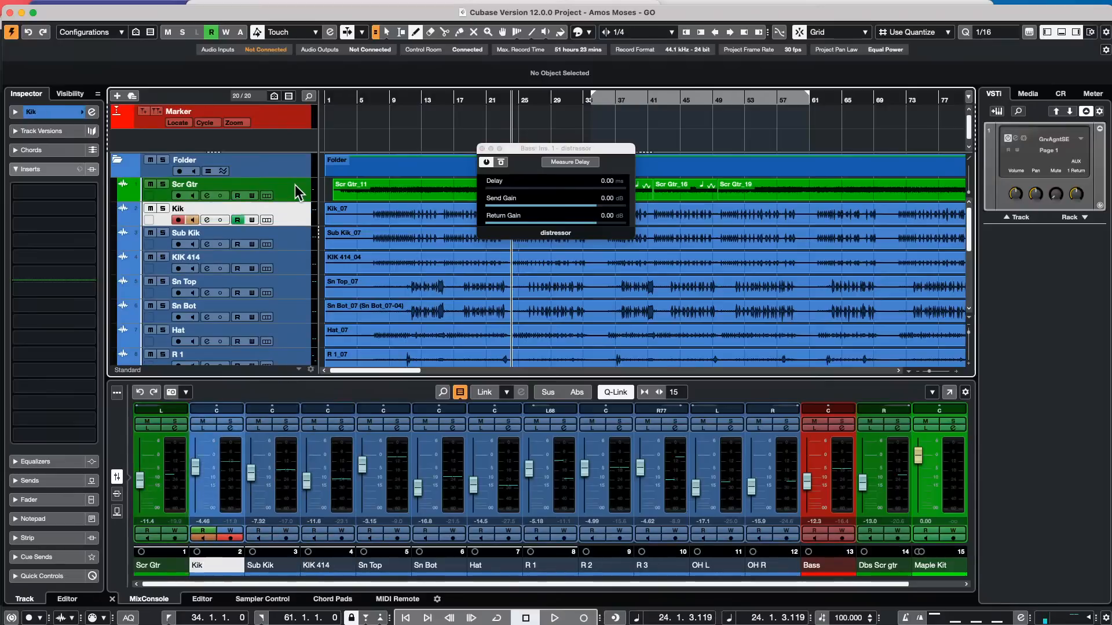
{"action": "key", "text": "Up"}
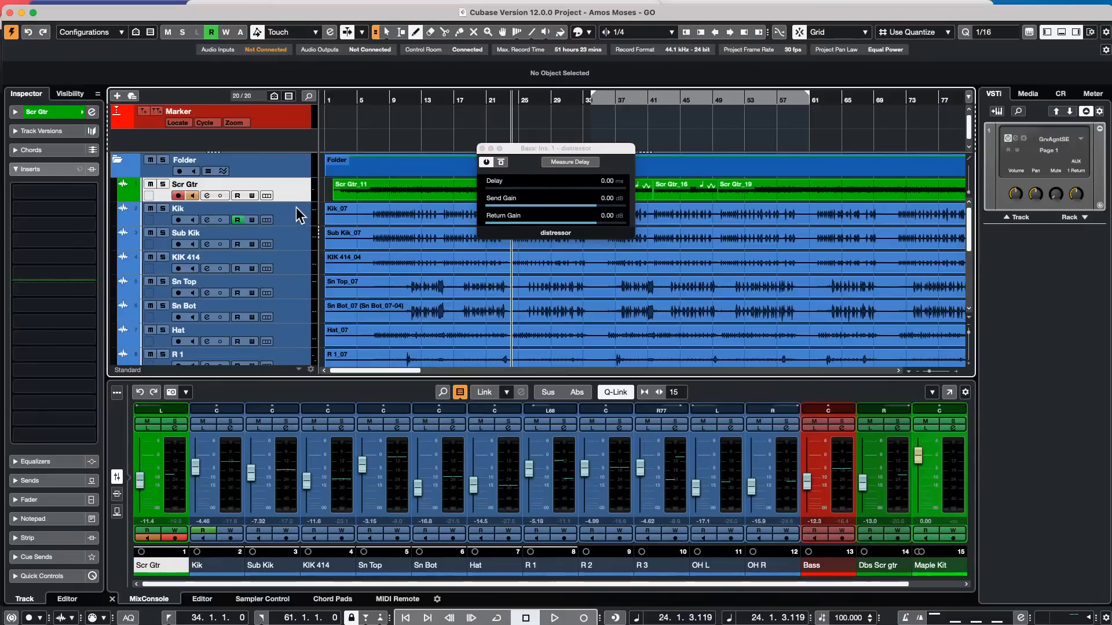
{"action": "mouse_move", "coordinate": [298, 186]}
{"action": "left_mouse_down"}
{"action": "mouse_move", "coordinate": [294, 386]}
{"action": "mouse_move", "coordinate": [279, 335]}
{"action": "mouse_move", "coordinate": [285, 373]}
{"action": "mouse_move", "coordinate": [283, 134]}
{"action": "mouse_move", "coordinate": [283, 239]}
{"action": "mouse_move", "coordinate": [275, 172]}
{"action": "mouse_move", "coordinate": [273, 186]}
{"action": "left_mouse_up"}
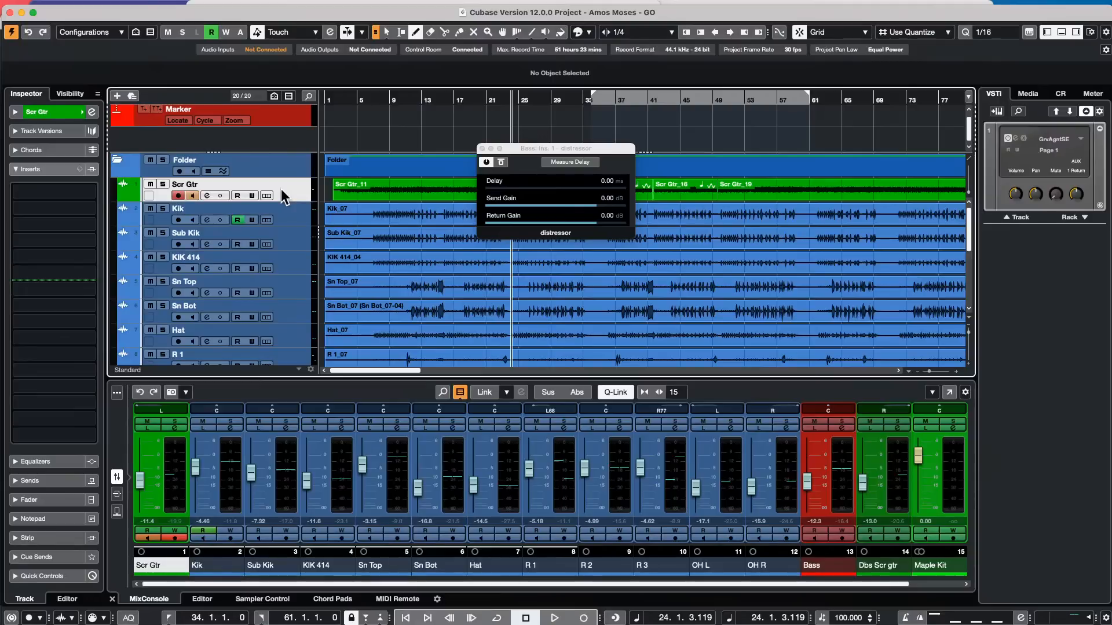
Undo the move of the Scr Gtr track and merge the divided track list into a single list.
{"action": "key", "text": "super+z"}
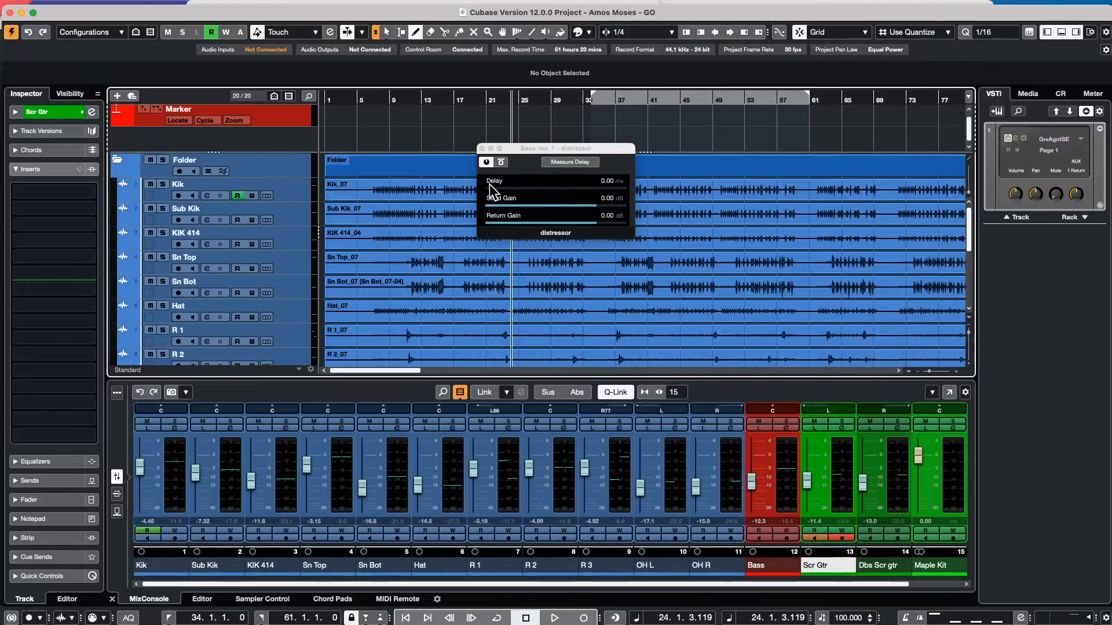
{"action": "scroll", "coordinate": [166, 240], "scroll_direction": "down", "scroll_amount": 5}
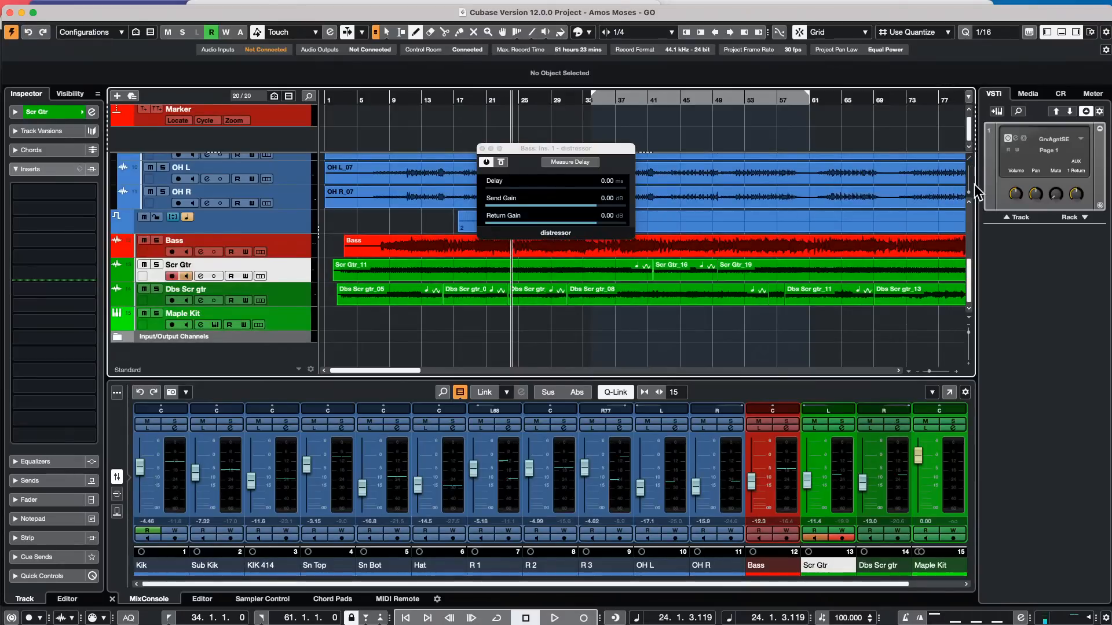
{"action": "left_click", "coordinate": [969, 157]}
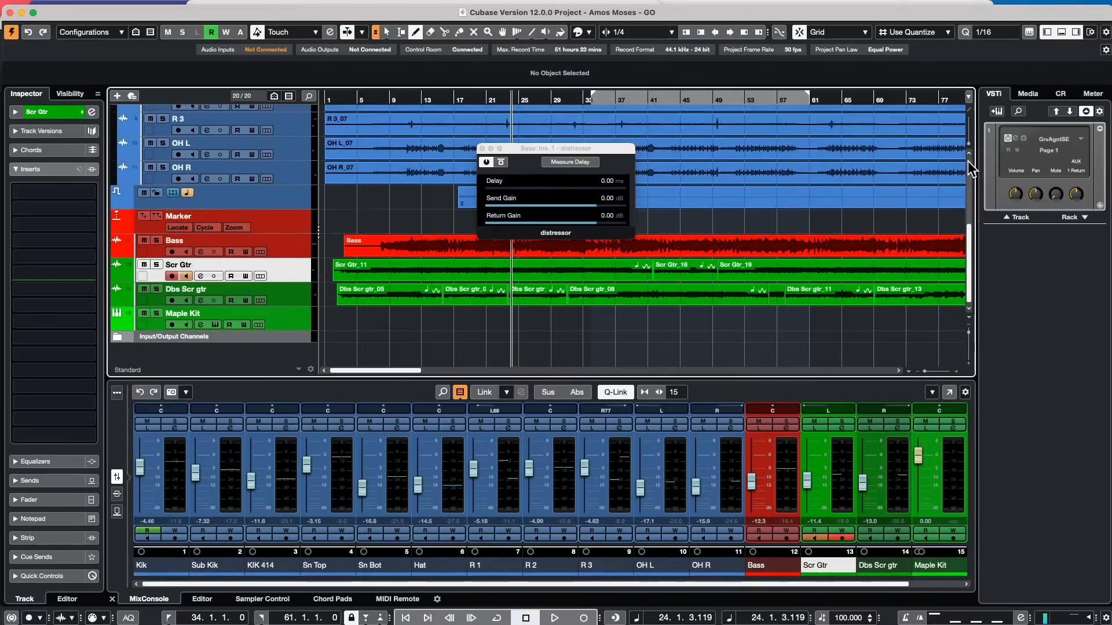
Divide the track list and toggle the Bass track into the upper list below Marker.
{"action": "left_click", "coordinate": [970, 109]}
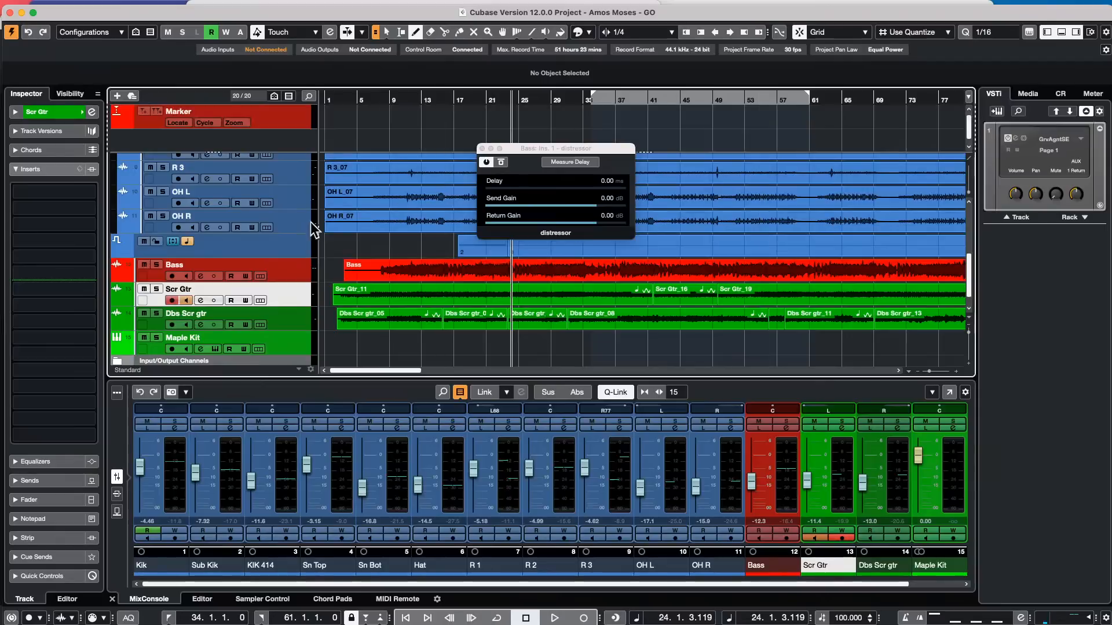
{"action": "left_click", "coordinate": [286, 320]}
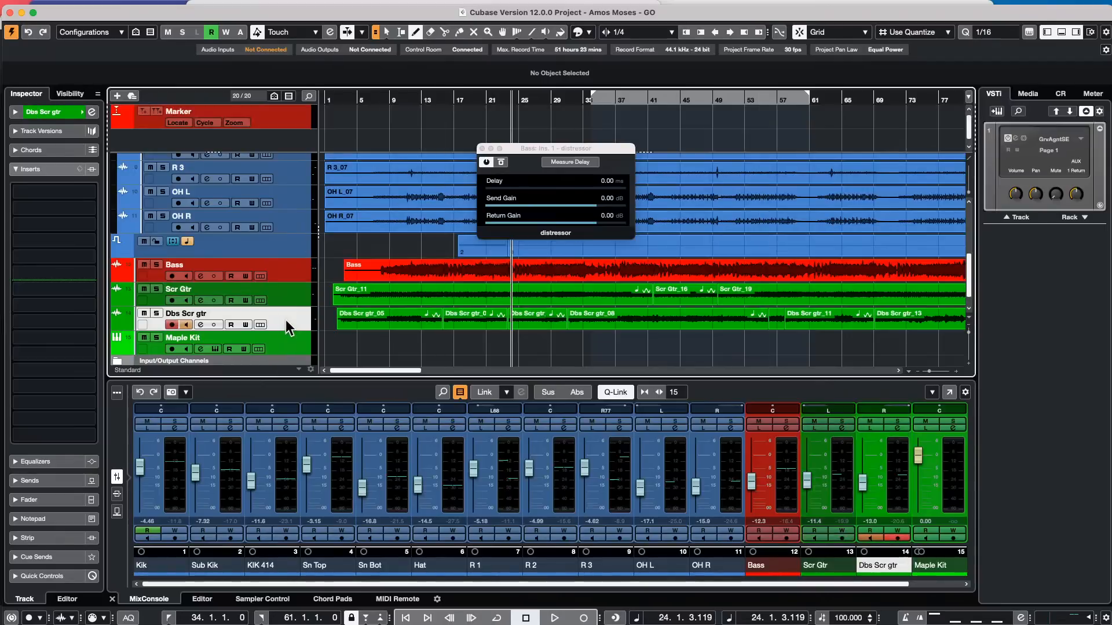
{"action": "right_click", "coordinate": [285, 320]}
{"action": "left_click", "coordinate": [266, 279]}
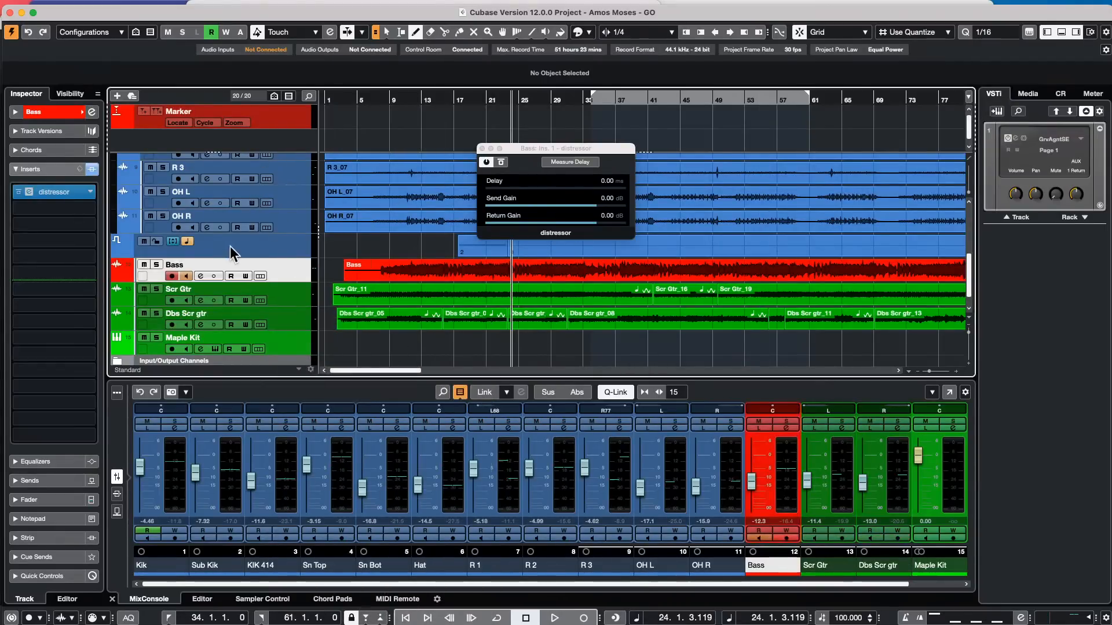
{"action": "right_click", "coordinate": [281, 267]}
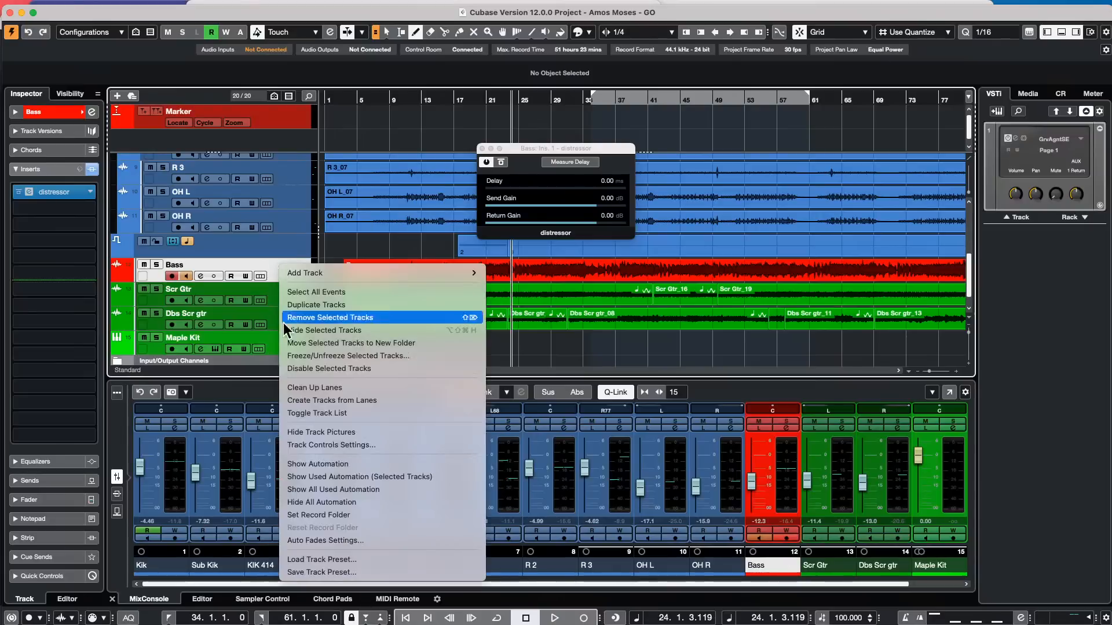
{"action": "left_click", "coordinate": [365, 412]}
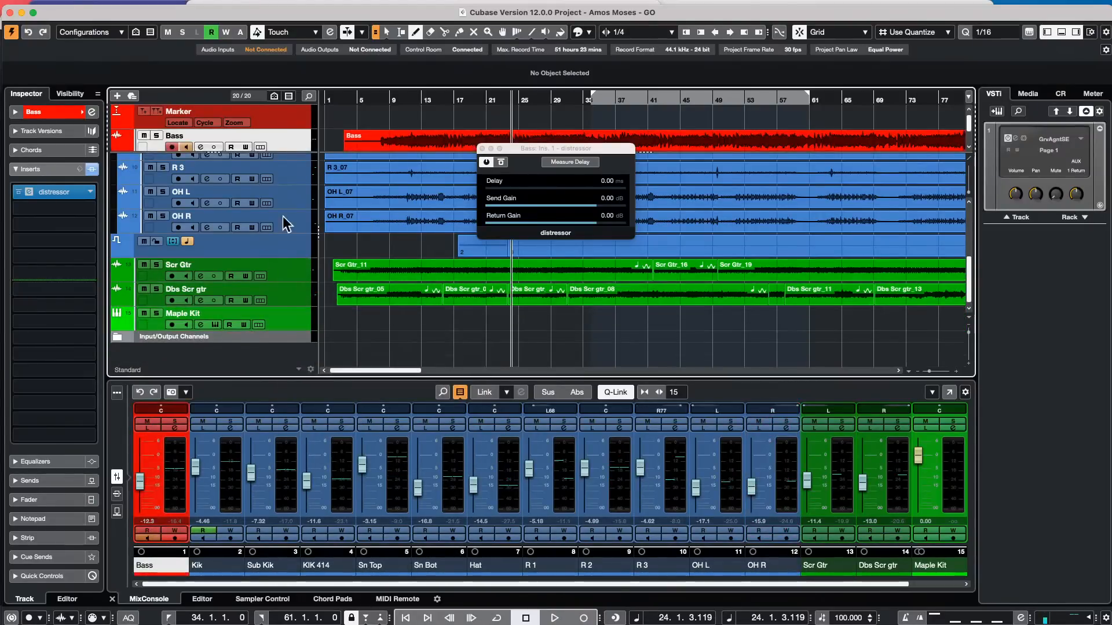
Move the Bass track from the upper list into the folder above Kik and close the distressor window.
{"action": "scroll", "coordinate": [249, 214], "scroll_direction": "up", "scroll_amount": 5}
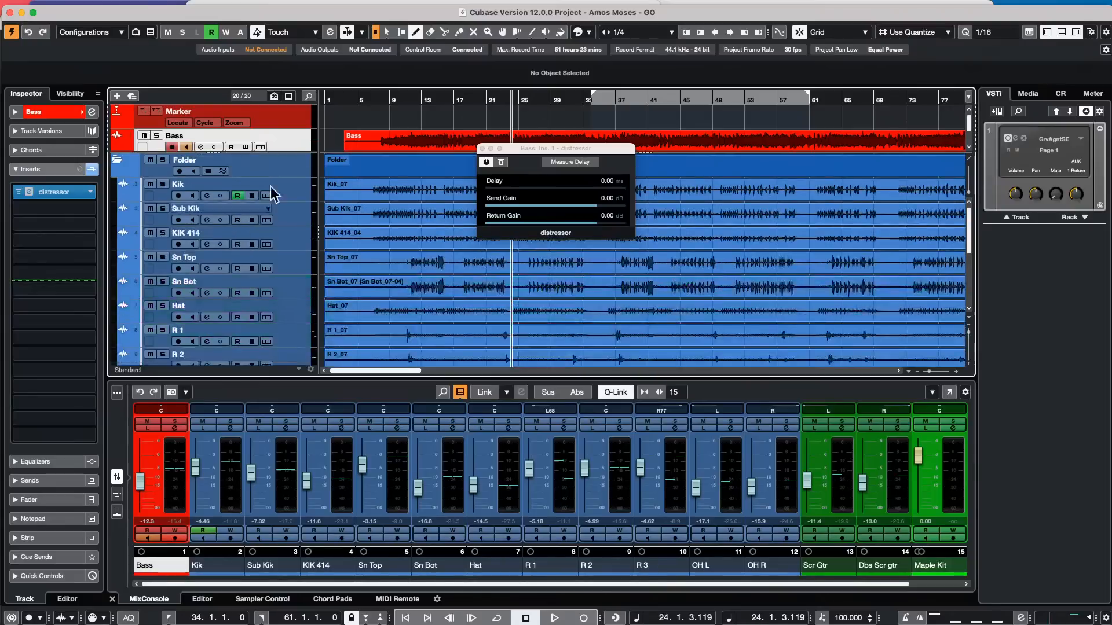
{"action": "left_click_drag", "start_coordinate": [294, 150], "coordinate": [287, 182]}
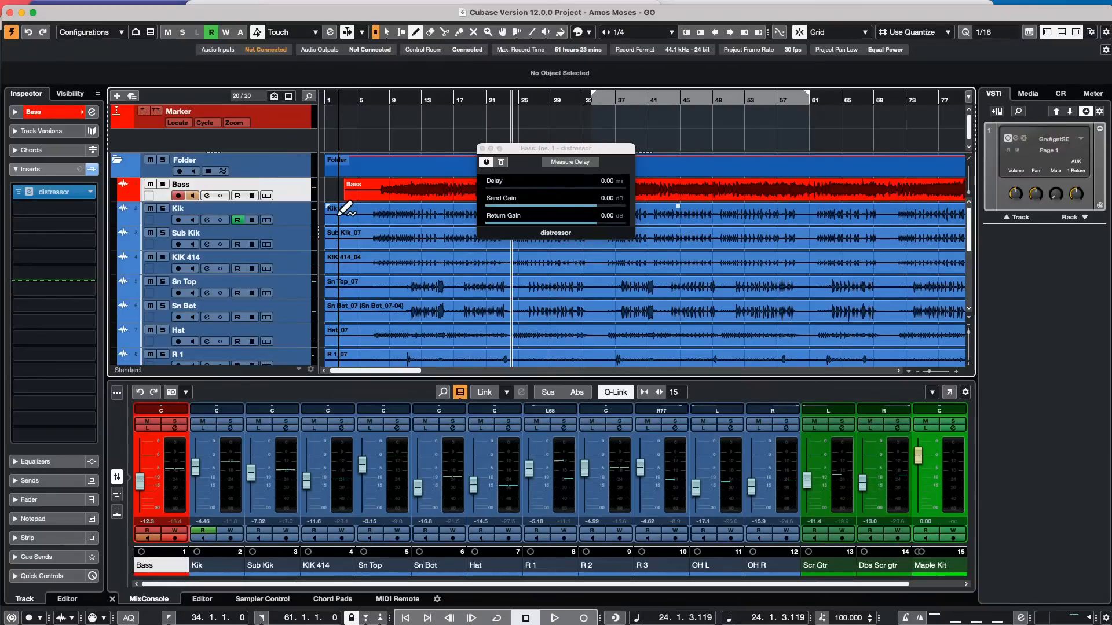
{"action": "left_click", "coordinate": [490, 149]}
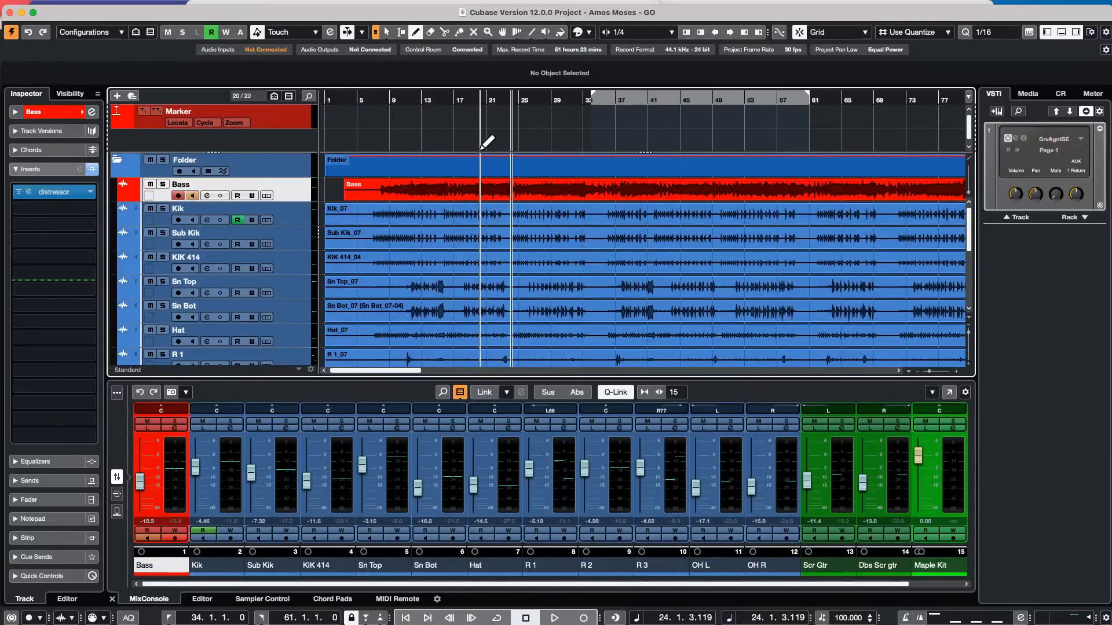
Open and activate the recent project Sana Weding J -7 GO.cpr, dismissing the missing plug-in, file and port dialogs without remapping.
{"action": "mouse_move", "coordinate": [24, 21]}
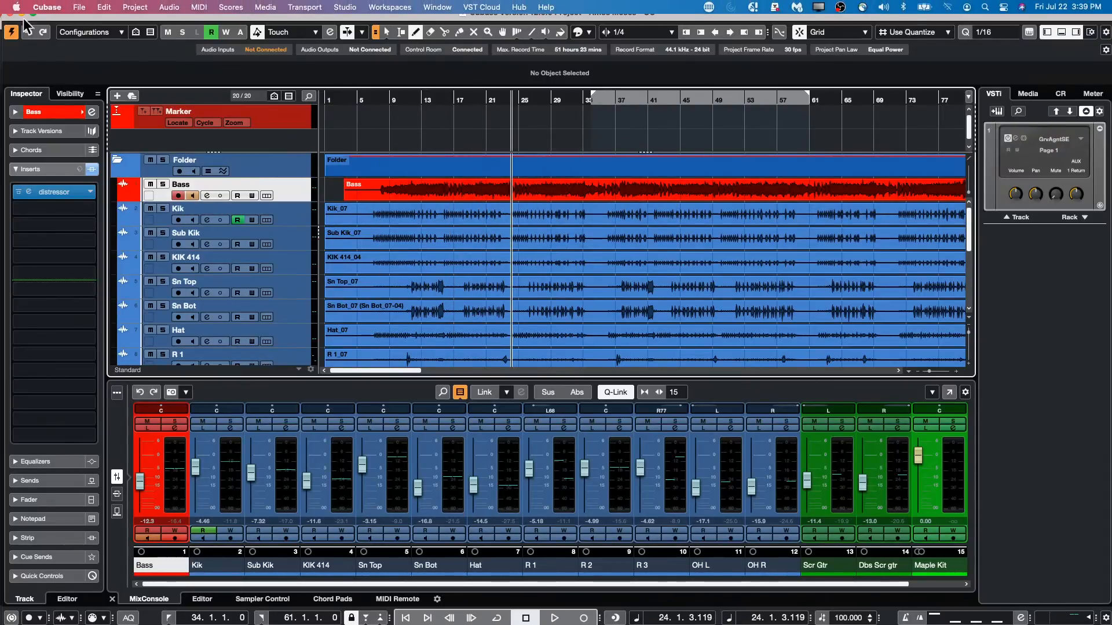
{"action": "left_click", "coordinate": [79, 7]}
{"action": "mouse_move", "coordinate": [139, 253]}
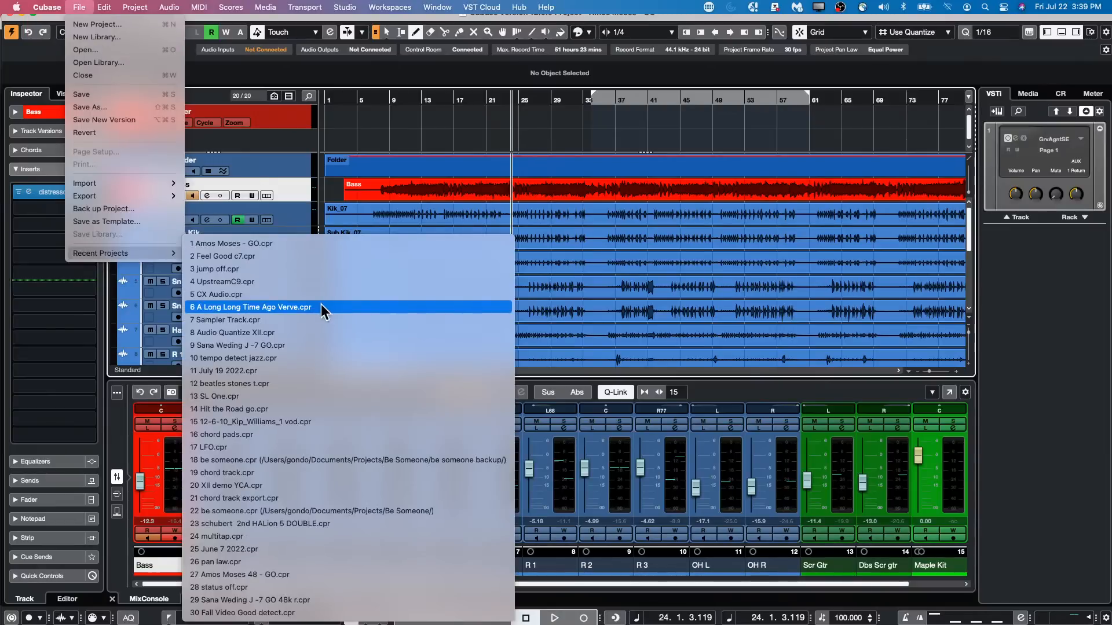
{"action": "left_click", "coordinate": [321, 341]}
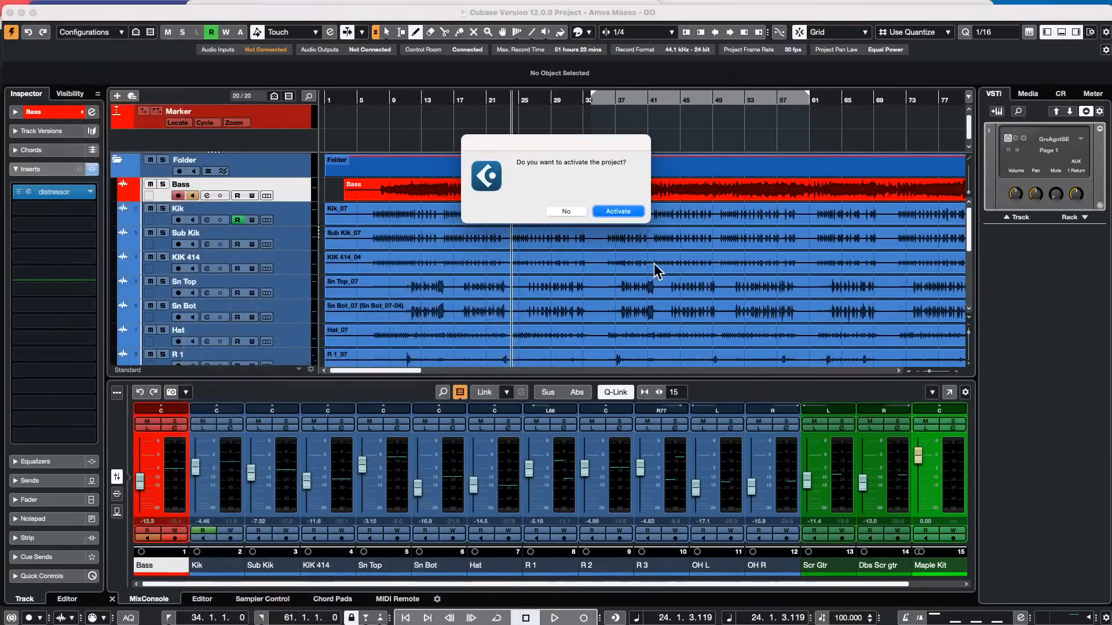
{"action": "left_click", "coordinate": [630, 213]}
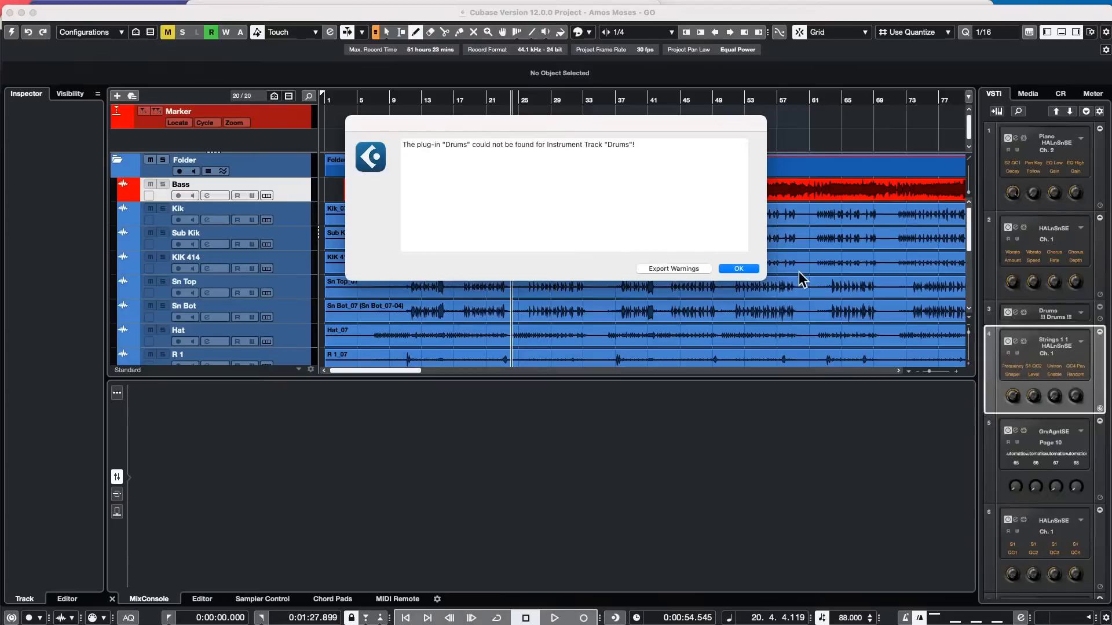
{"action": "left_click", "coordinate": [739, 269]}
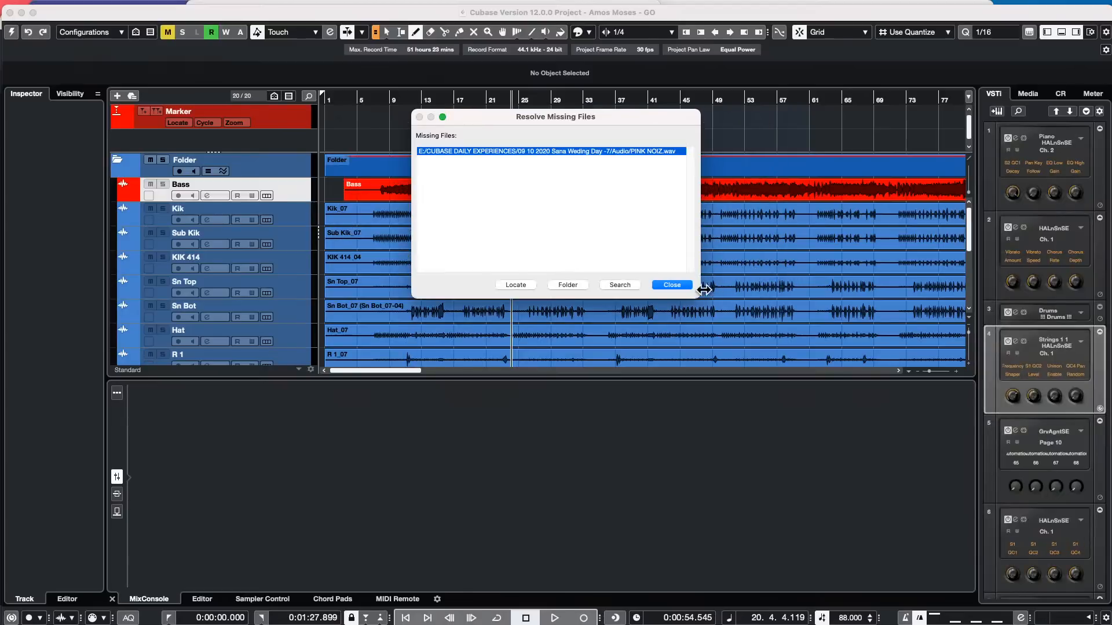
{"action": "left_click", "coordinate": [674, 285]}
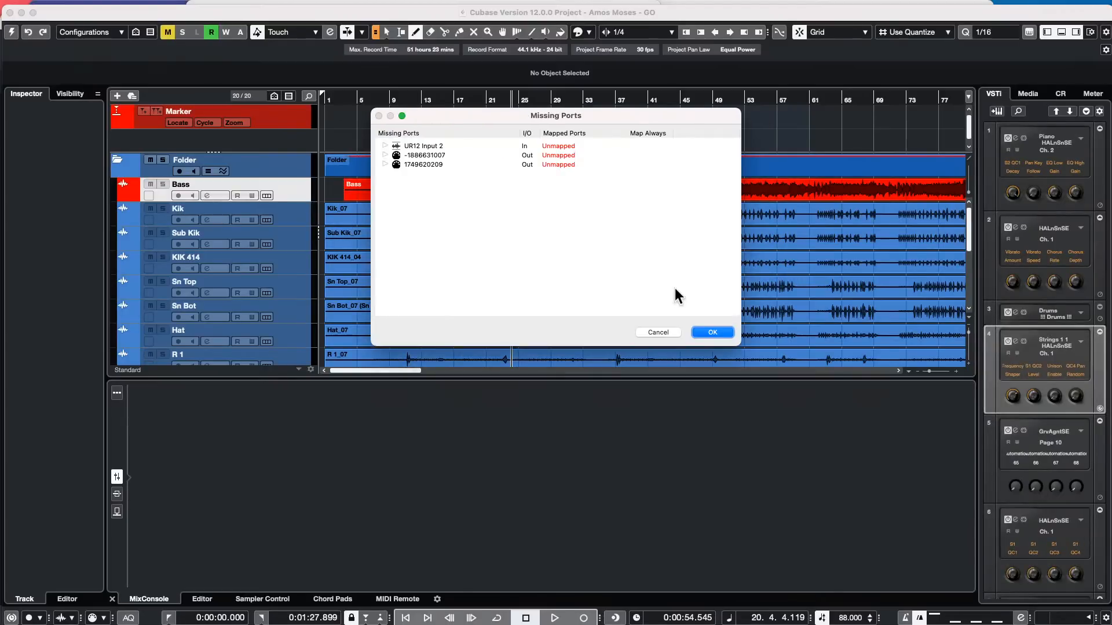
{"action": "left_click", "coordinate": [724, 334]}
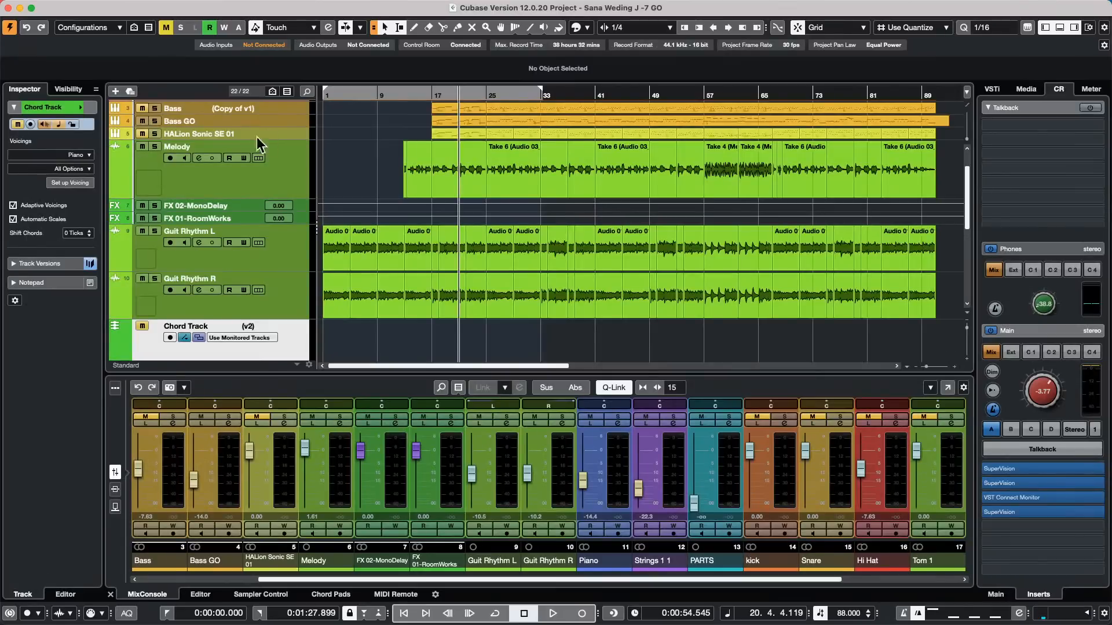
Select the Piano and Strings 1 1 parts from bar 41 onward and add the Bass GO part starting at bar 25.
{"action": "scroll", "coordinate": [401, 219], "scroll_direction": "up", "scroll_amount": 3}
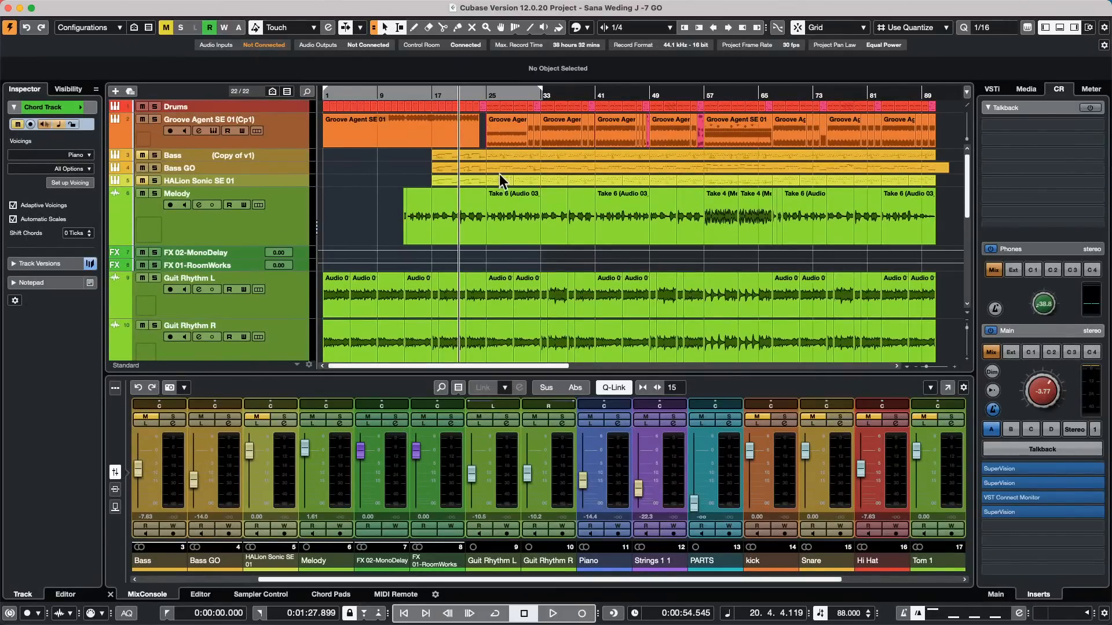
{"action": "scroll", "coordinate": [459, 194], "scroll_direction": "down", "scroll_amount": 5}
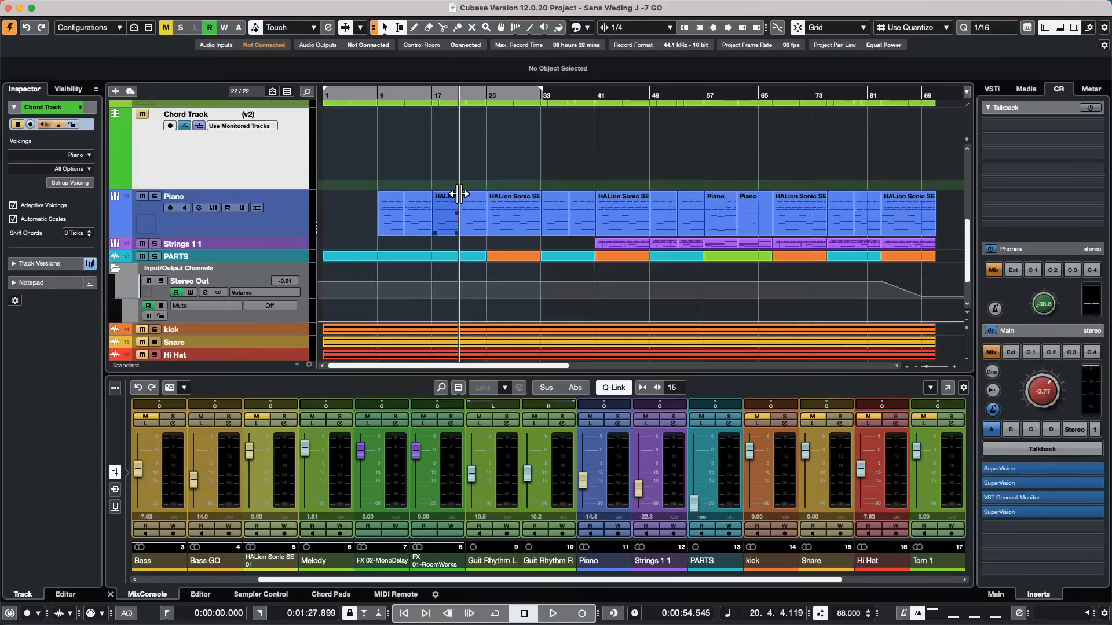
{"action": "scroll", "coordinate": [459, 194], "scroll_direction": "up", "scroll_amount": 2}
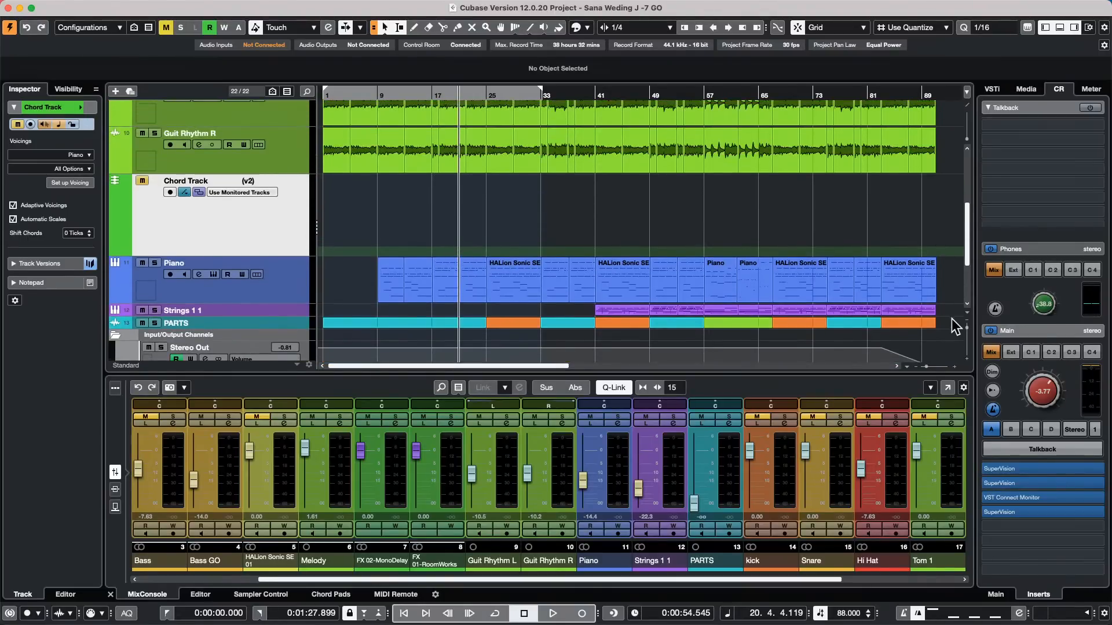
{"action": "left_click_drag", "start_coordinate": [951, 285], "coordinate": [624, 307]}
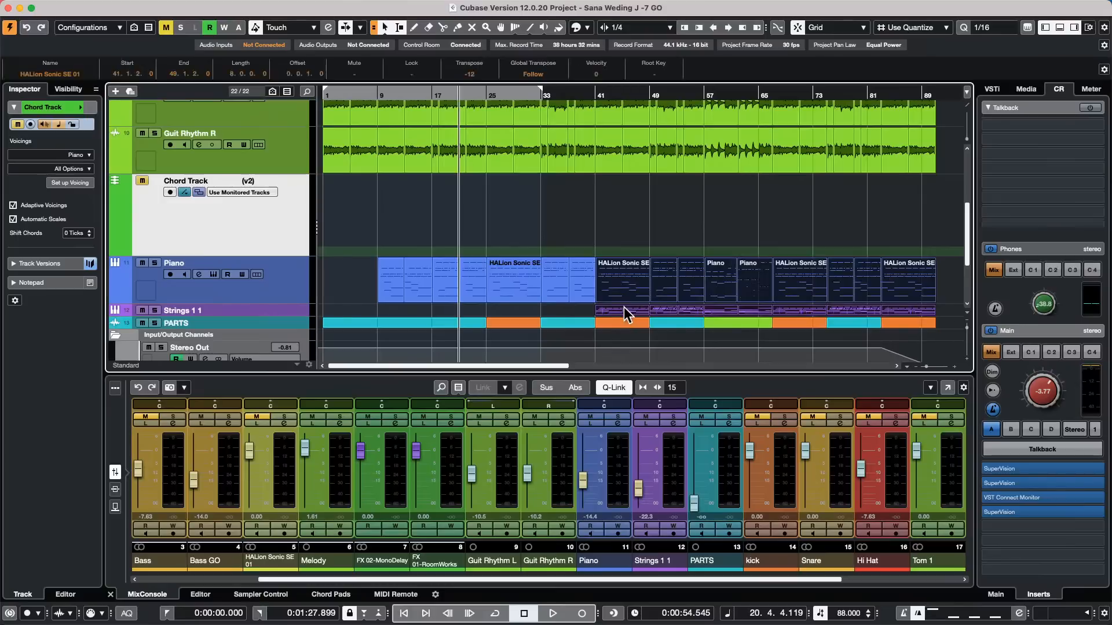
{"action": "scroll", "coordinate": [647, 289], "scroll_direction": "up", "scroll_amount": 5}
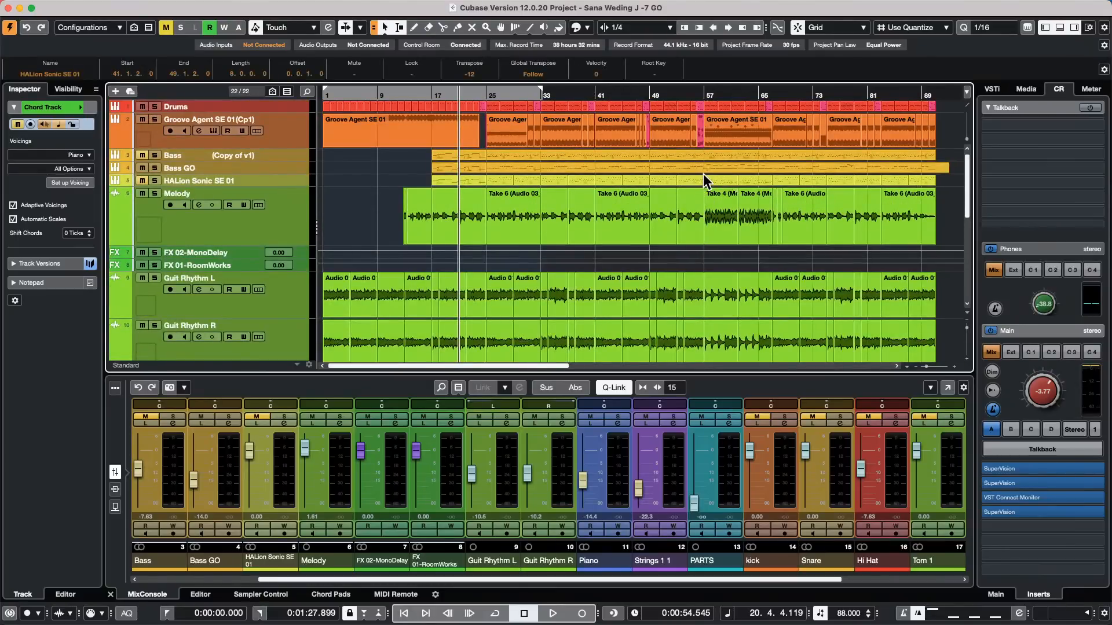
{"action": "left_click", "coordinate": [758, 169]}
{"action": "left_click", "coordinate": [794, 155]}
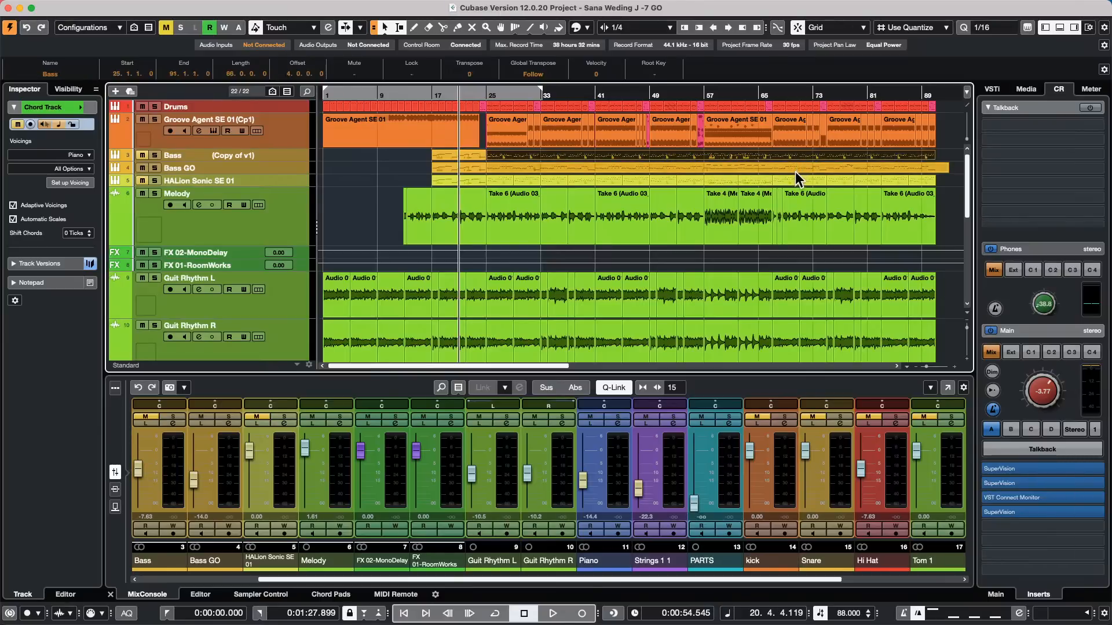
{"action": "left_click", "coordinate": [795, 156], "text": "shift"}
{"action": "left_click", "coordinate": [796, 168]}
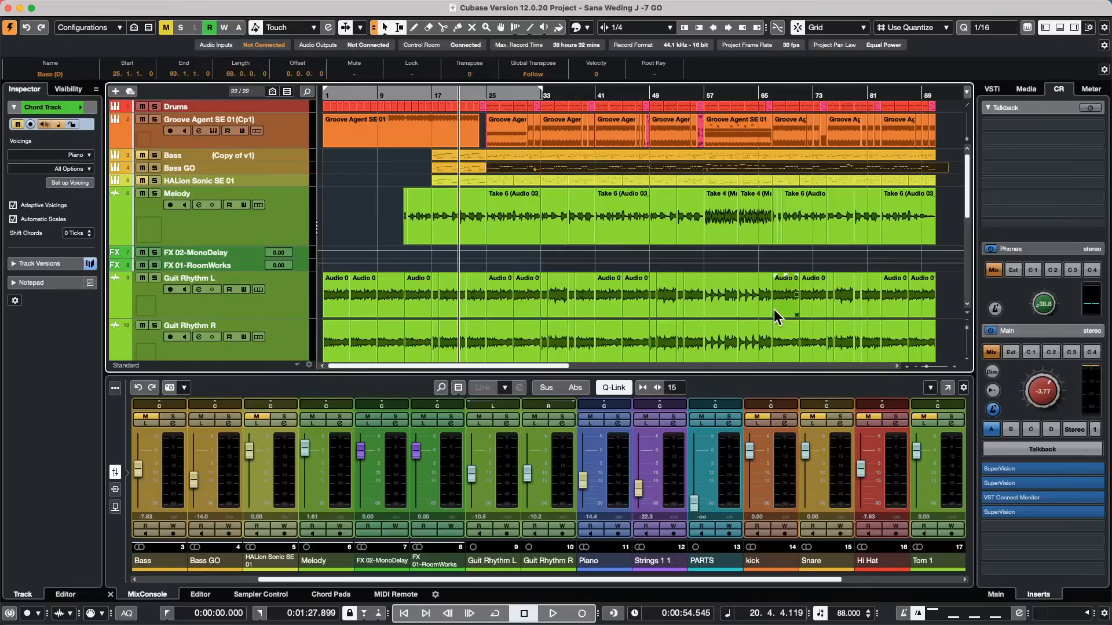
Open the selected parts in a separate Key Editor window and set the event colours to Part.
{"action": "key", "text": "Return"}
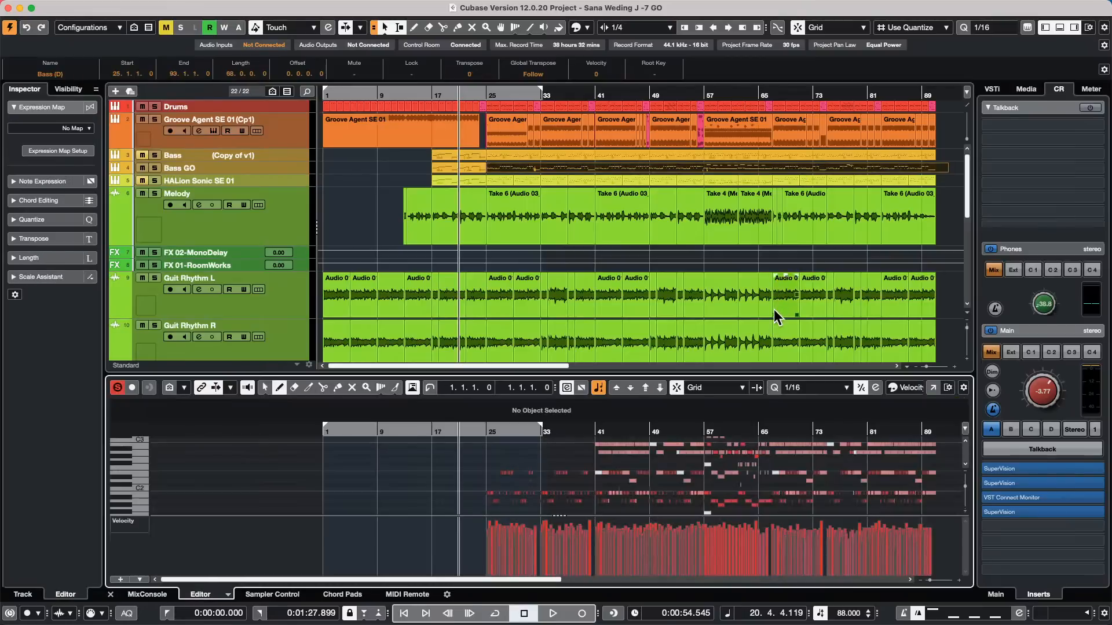
{"action": "left_click", "coordinate": [933, 388]}
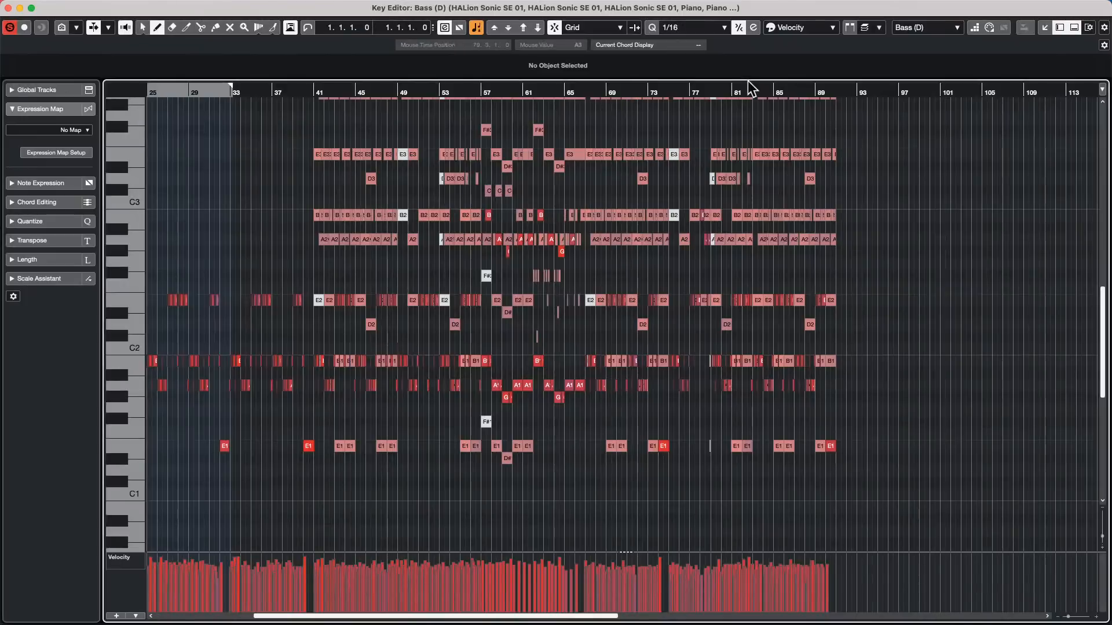
{"action": "left_click", "coordinate": [810, 27]}
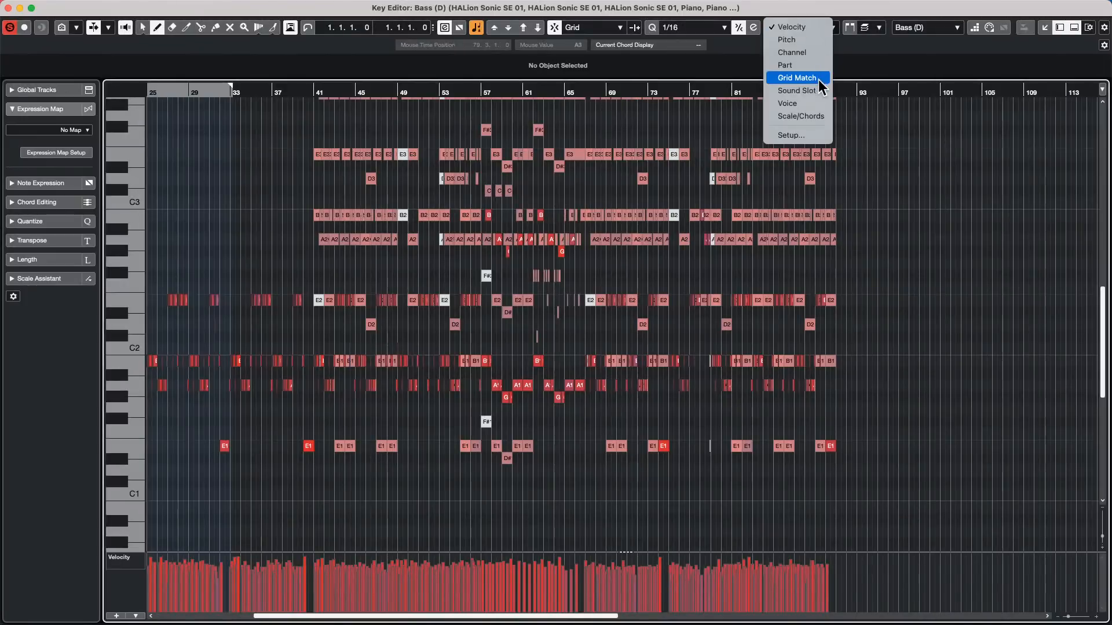
{"action": "left_click", "coordinate": [810, 65]}
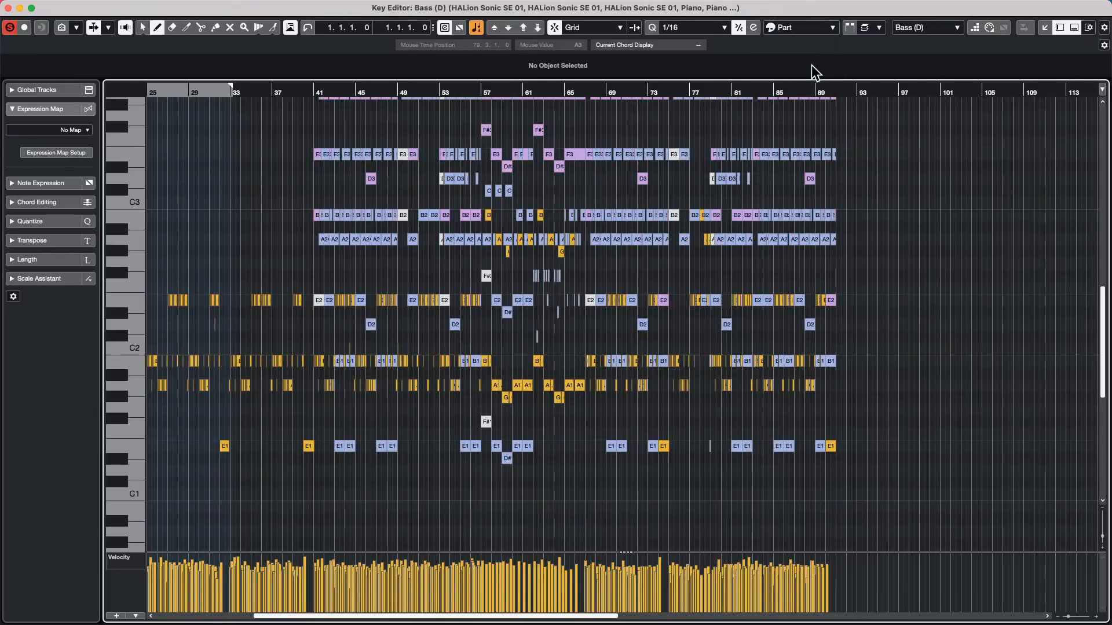
Zoom in on the notes around bars 56 to 71 and make Strings 1 1 the active part for editing.
{"action": "left_click_drag", "start_coordinate": [539, 92], "coordinate": [541, 143]}
{"action": "key", "text": "1"}
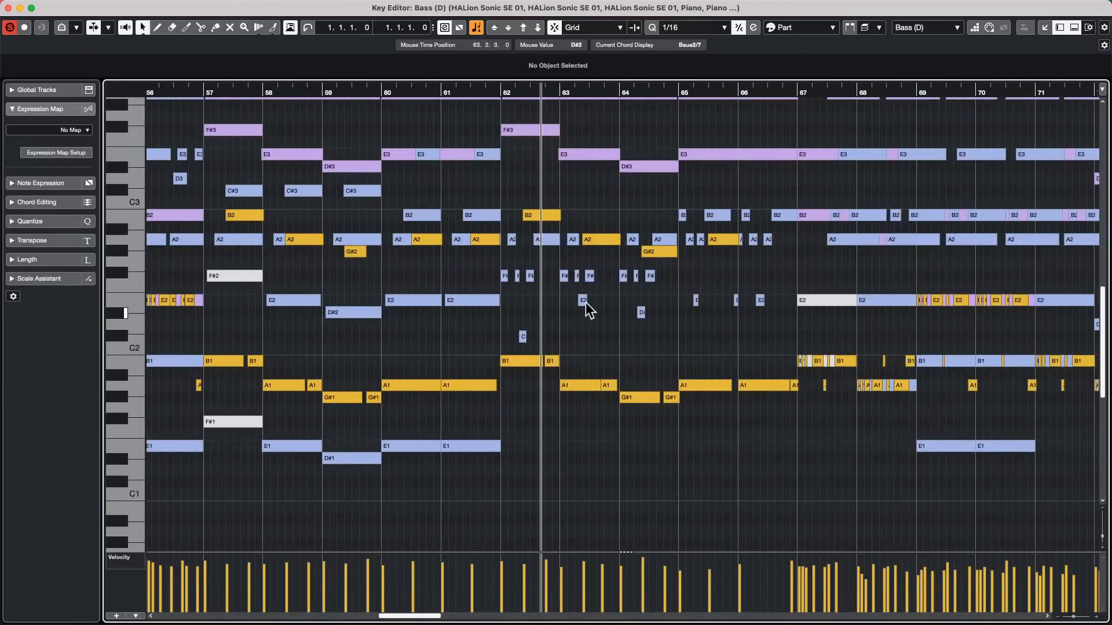
{"action": "left_click", "coordinate": [808, 28]}
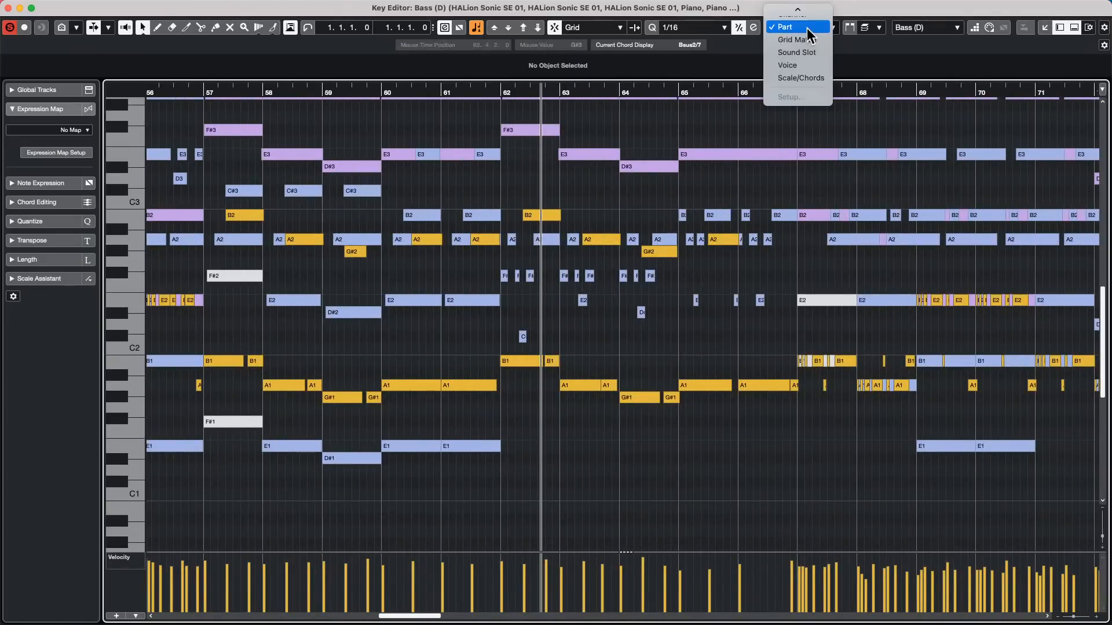
{"action": "left_click", "coordinate": [674, 63]}
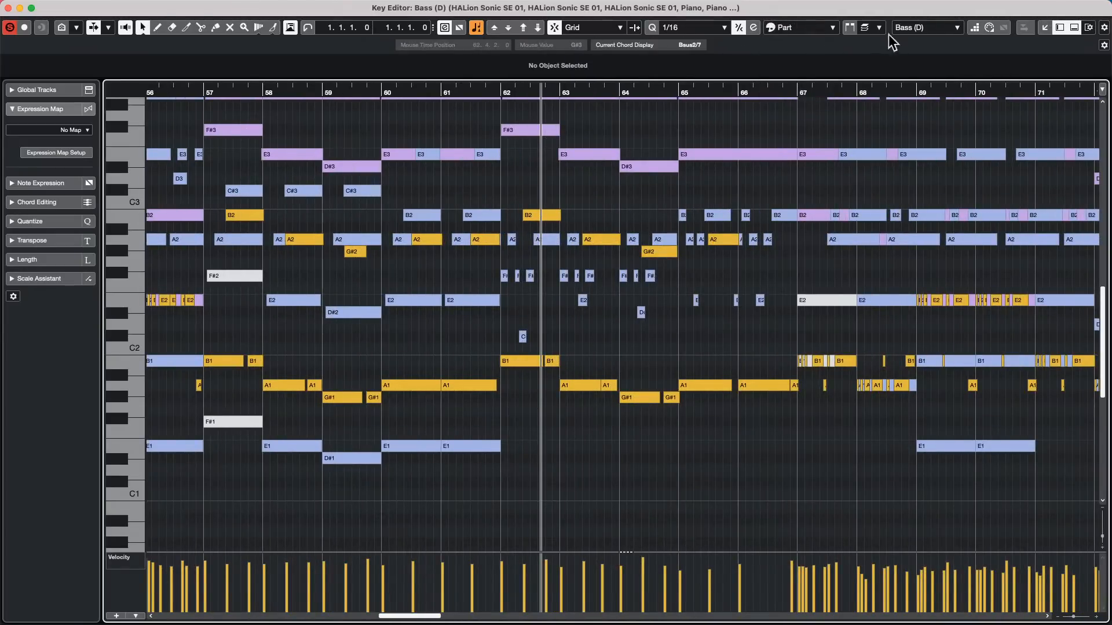
{"action": "left_click", "coordinate": [935, 29]}
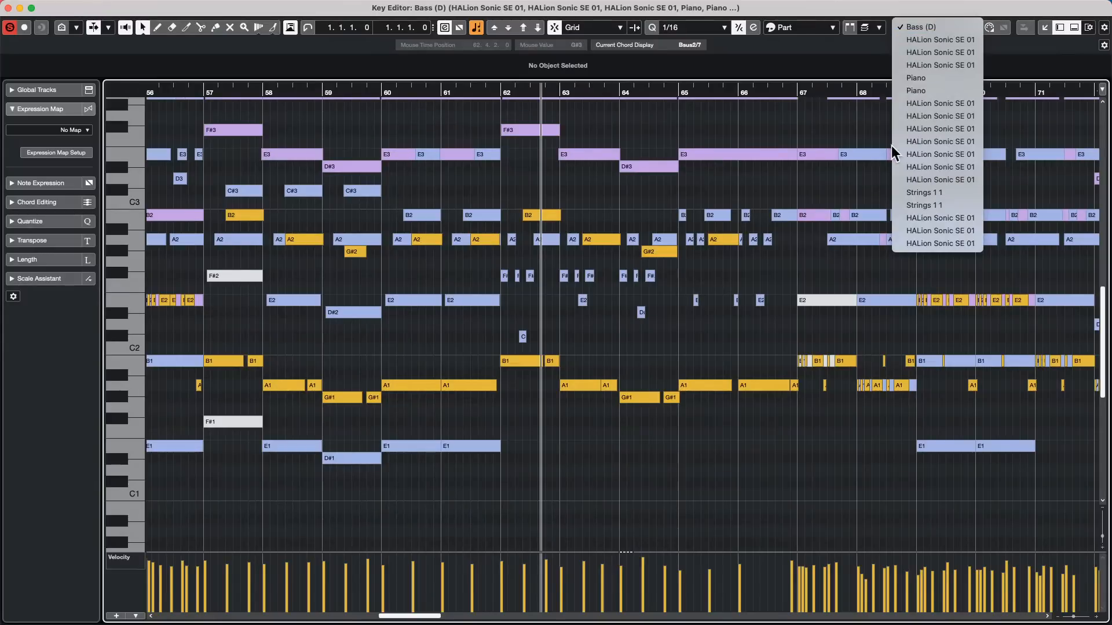
{"action": "left_click", "coordinate": [910, 192]}
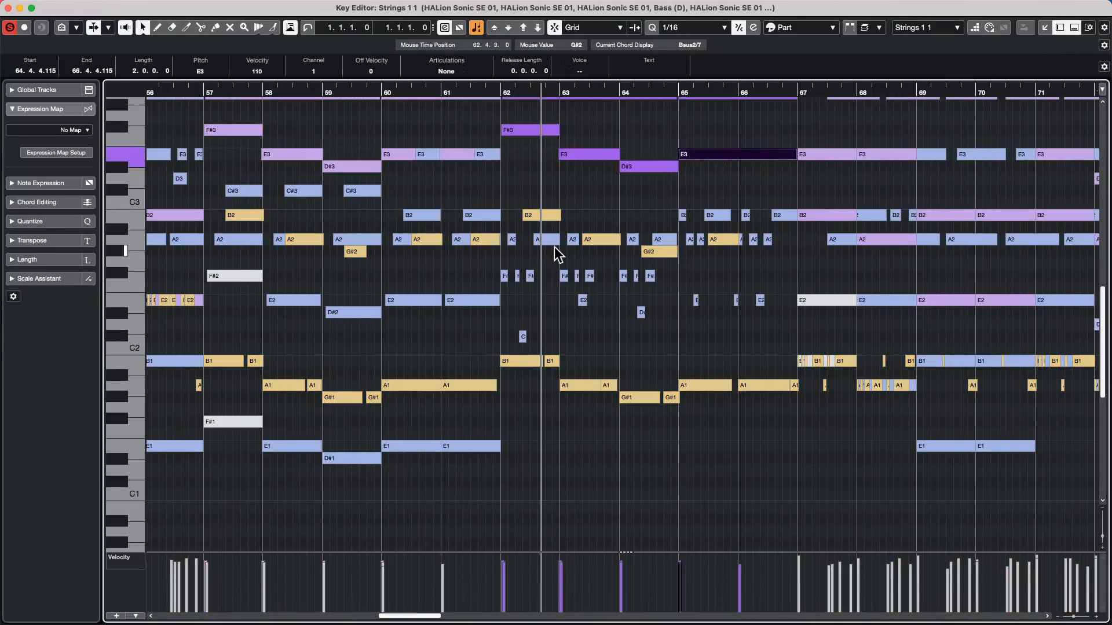
Make Bass (D) the active part by selecting its A1 note at bar 63 and G#2 note in bar 64, and clear the selection.
{"action": "left_click", "coordinate": [575, 248]}
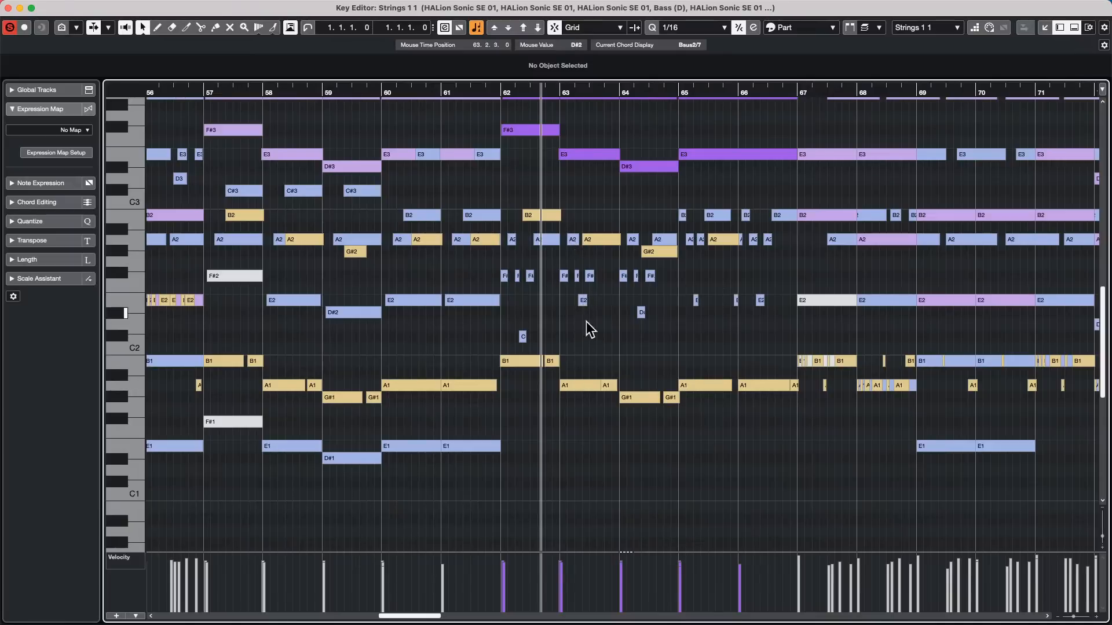
{"action": "left_click", "coordinate": [582, 385]}
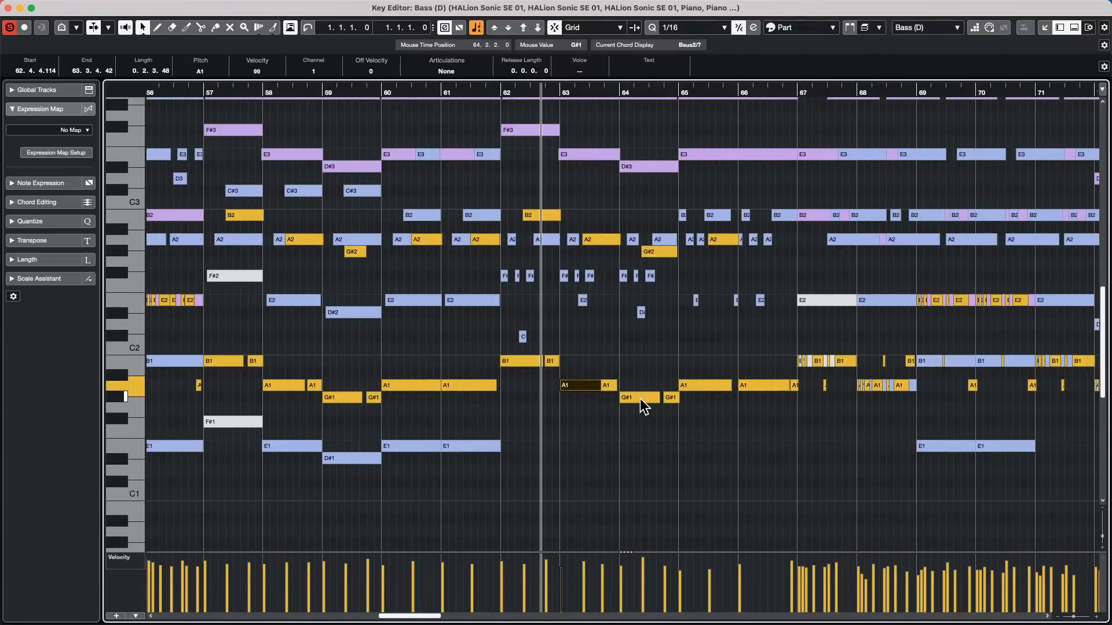
{"action": "left_click", "coordinate": [666, 254]}
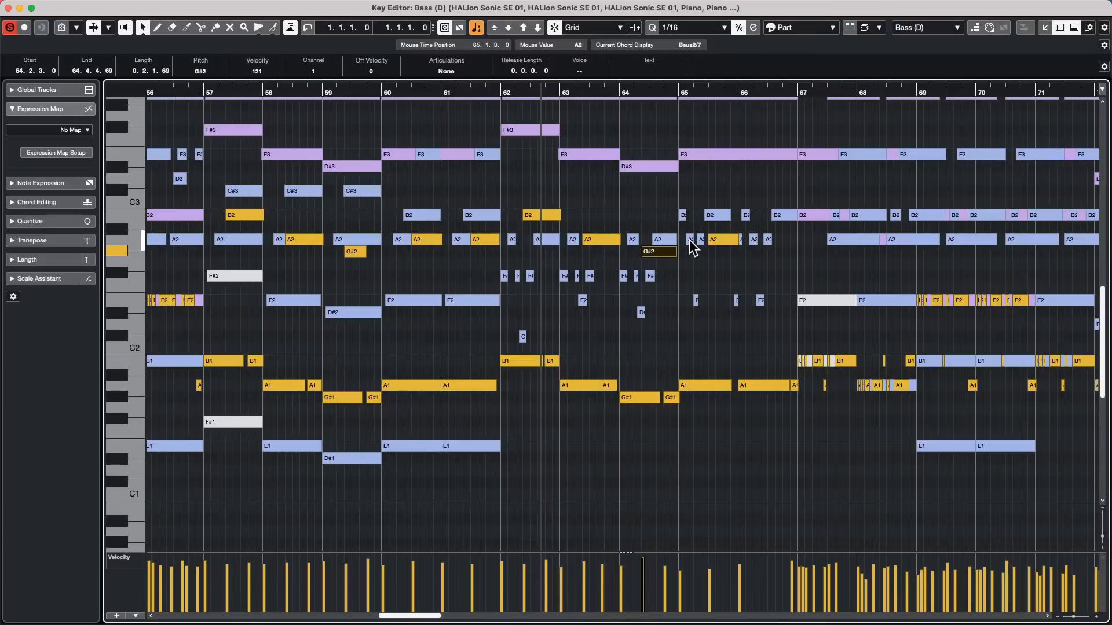
{"action": "left_click", "coordinate": [682, 242]}
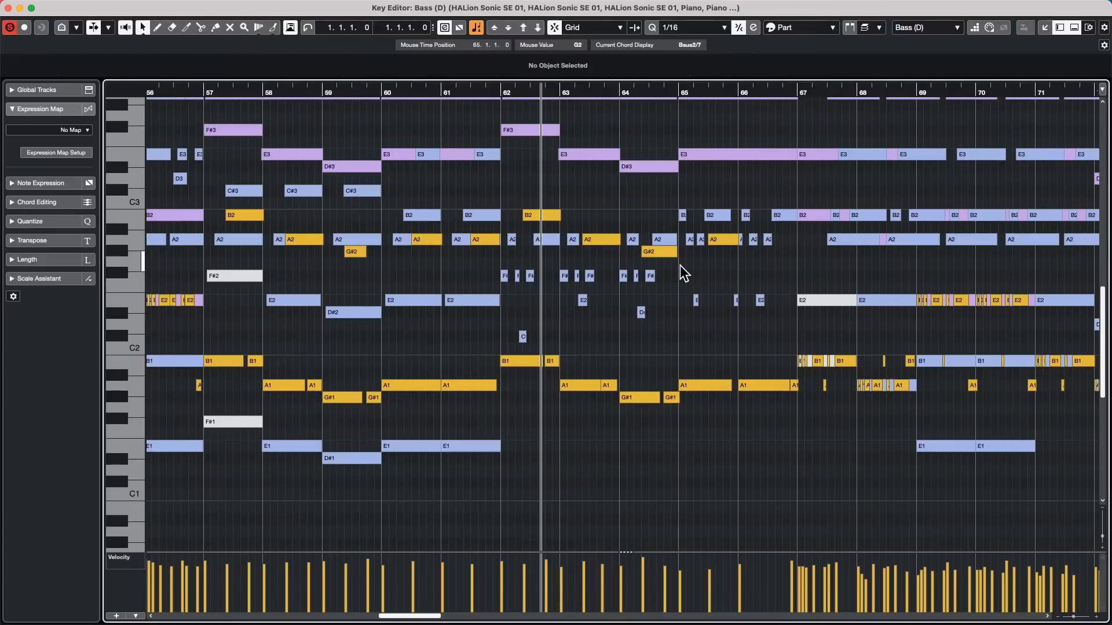
Close the separate Key Editor window and duplicate the Guit Rhythm L track in the project.
{"action": "left_click", "coordinate": [8, 8]}
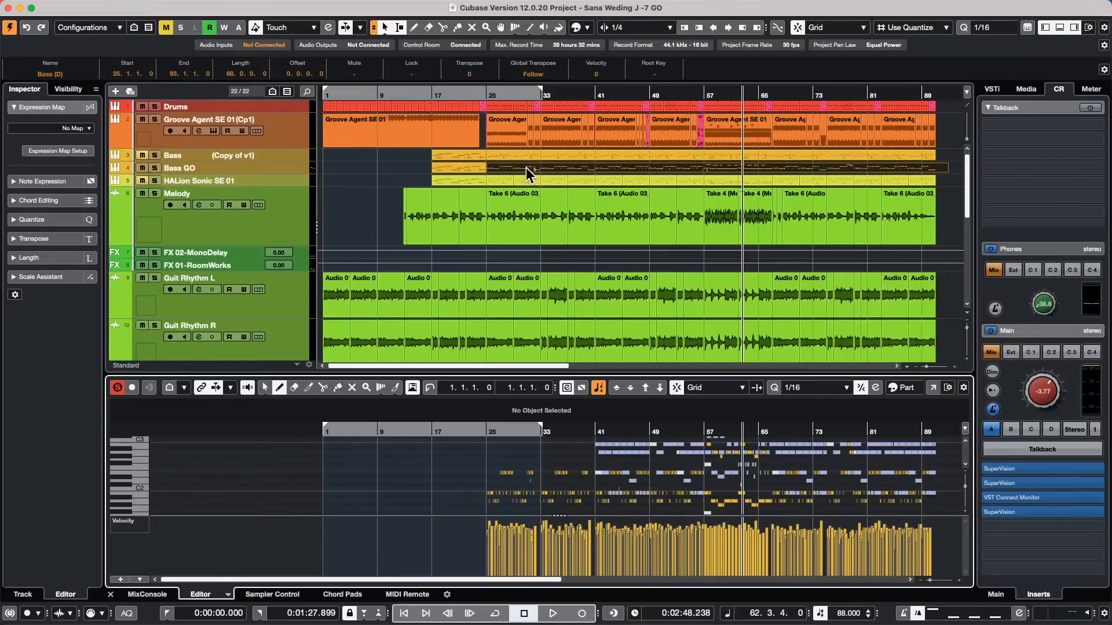
{"action": "left_click", "coordinate": [225, 309]}
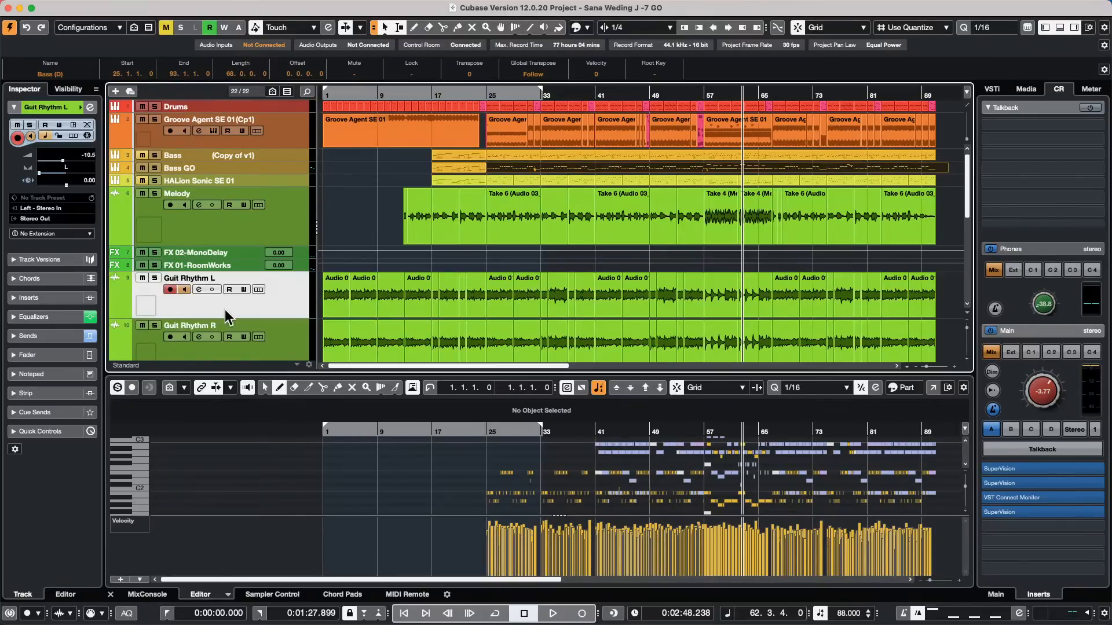
{"action": "right_click", "coordinate": [224, 310]}
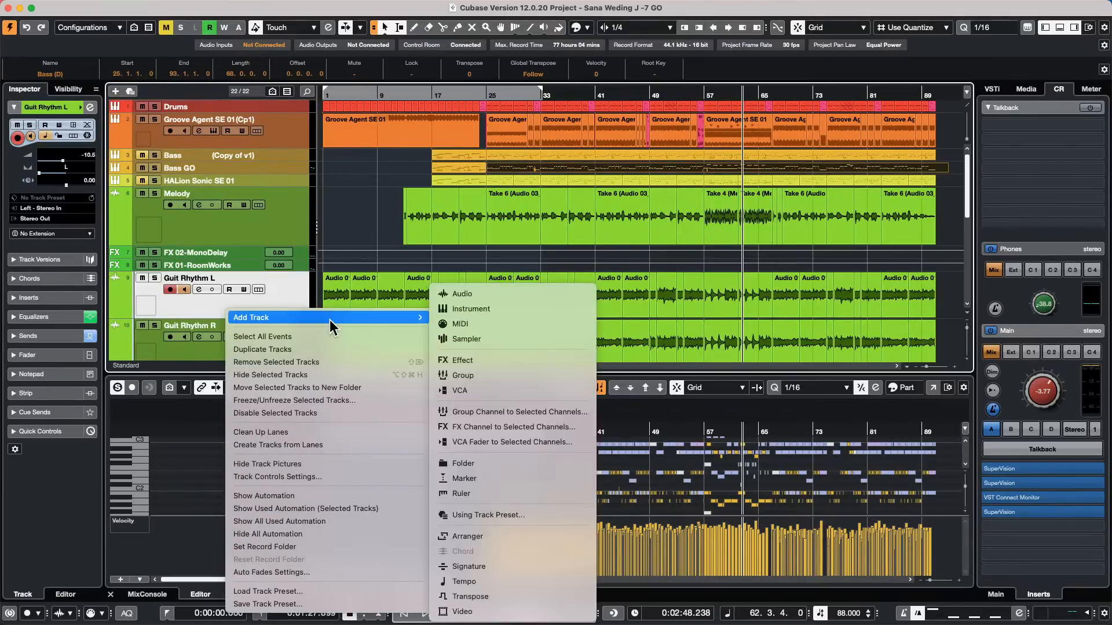
{"action": "left_click", "coordinate": [325, 350]}
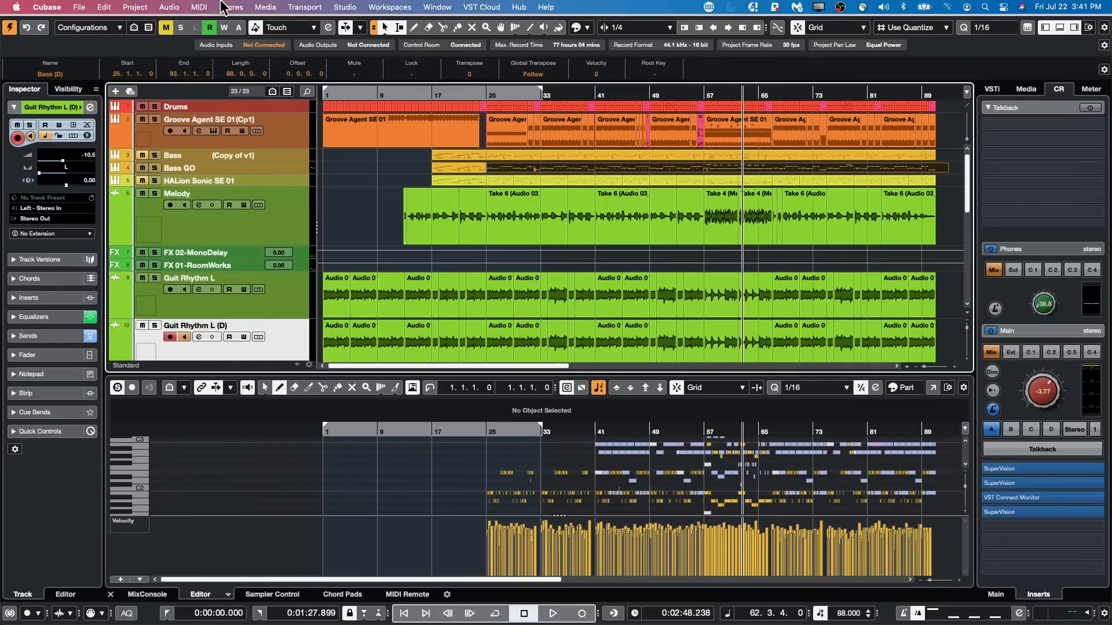
Open the Project Logical Editor and remove all of its event target filters.
{"action": "left_click", "coordinate": [178, 7]}
{"action": "mouse_move", "coordinate": [203, 7]}
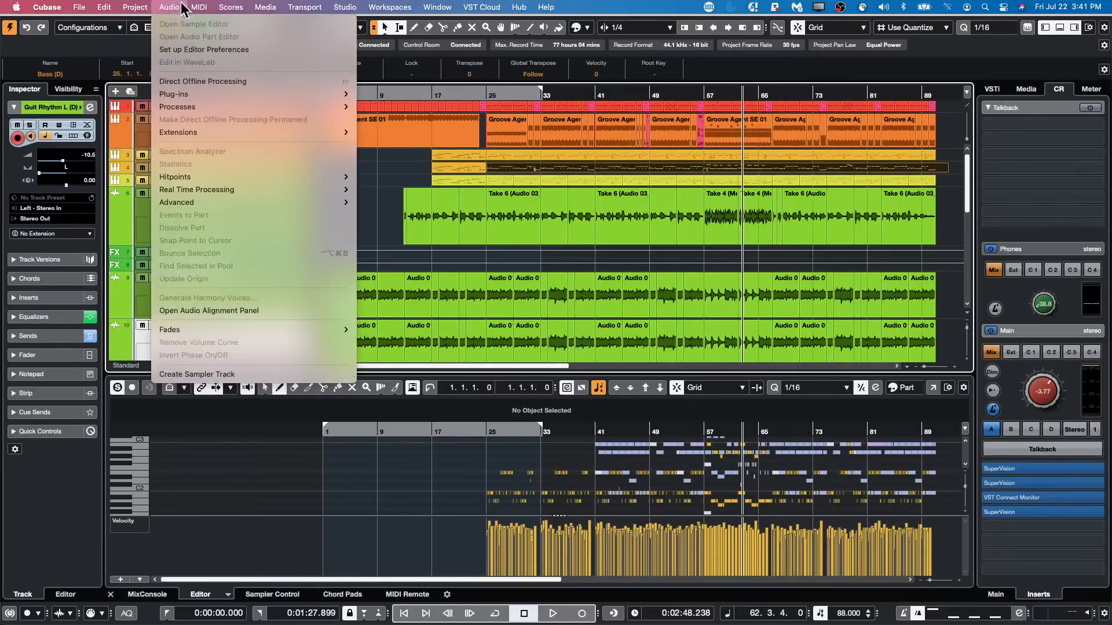
{"action": "mouse_move", "coordinate": [131, 10]}
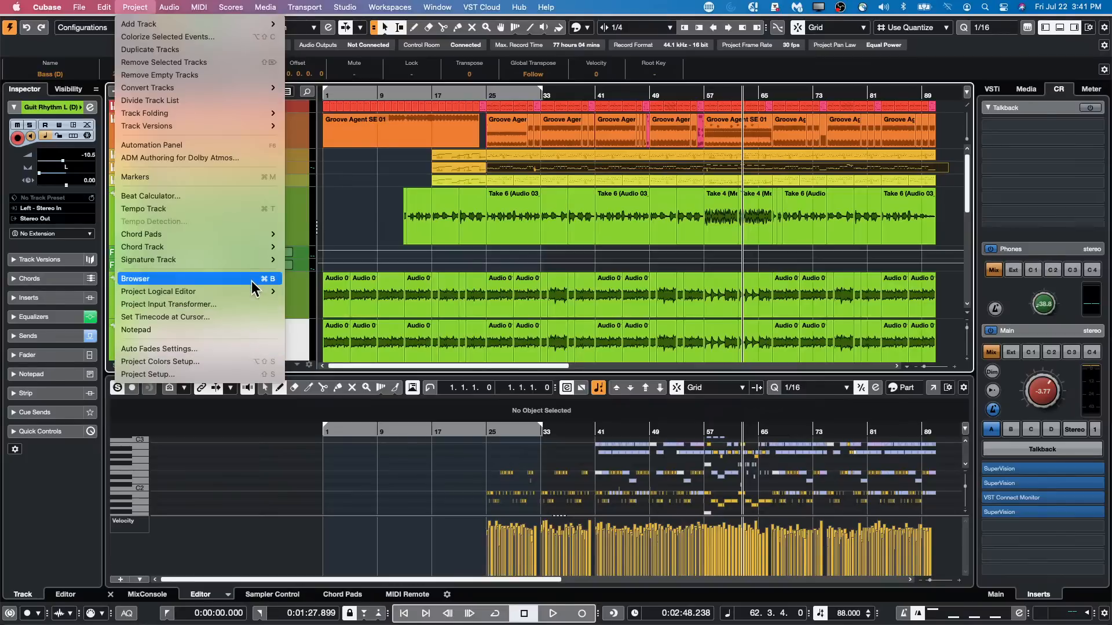
{"action": "mouse_move", "coordinate": [251, 289]}
{"action": "left_click", "coordinate": [300, 291]}
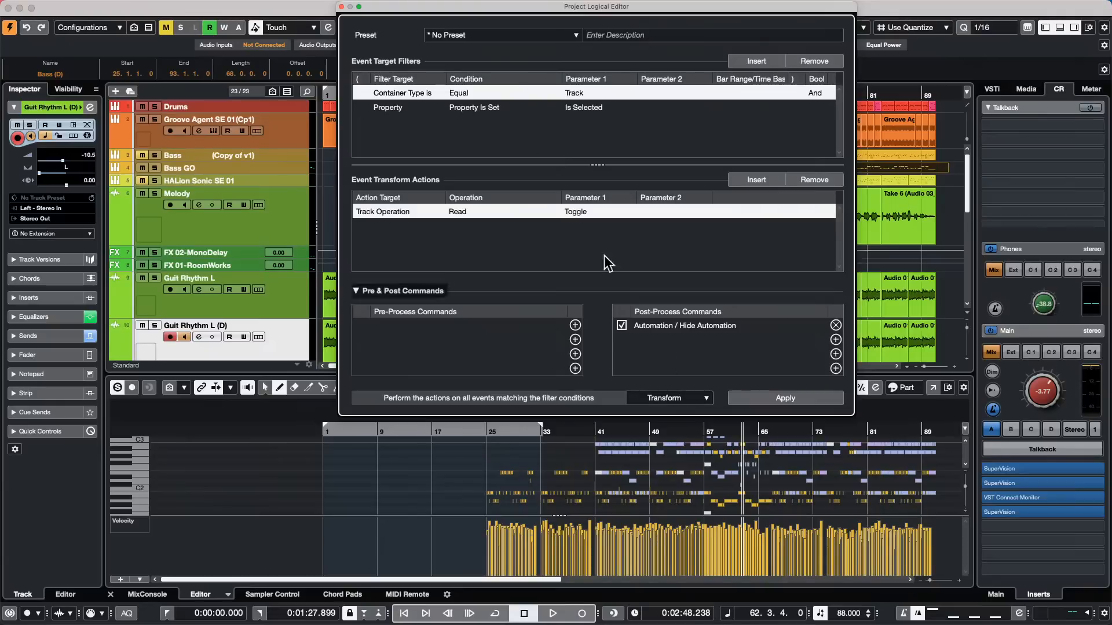
{"action": "left_click", "coordinate": [776, 64]}
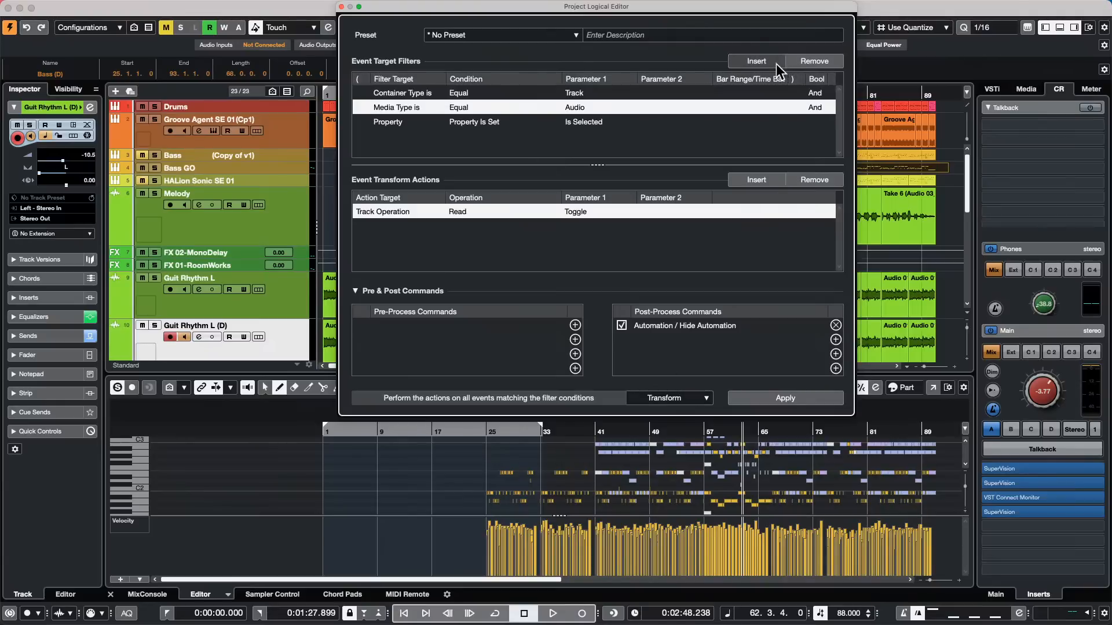
{"action": "left_click", "coordinate": [828, 61]}
{"action": "left_click", "coordinate": [828, 61]}
{"action": "left_click", "coordinate": [828, 62]}
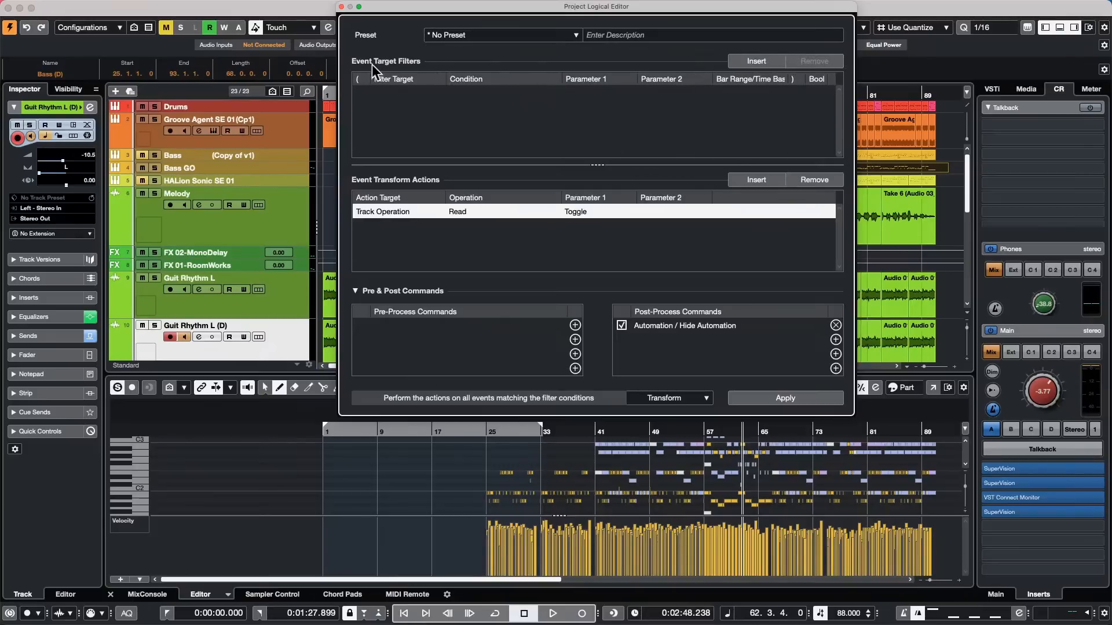
Add an event target filter with Container Type is, Equal, Track.
{"action": "left_click", "coordinate": [734, 61]}
{"action": "left_click", "coordinate": [390, 93]}
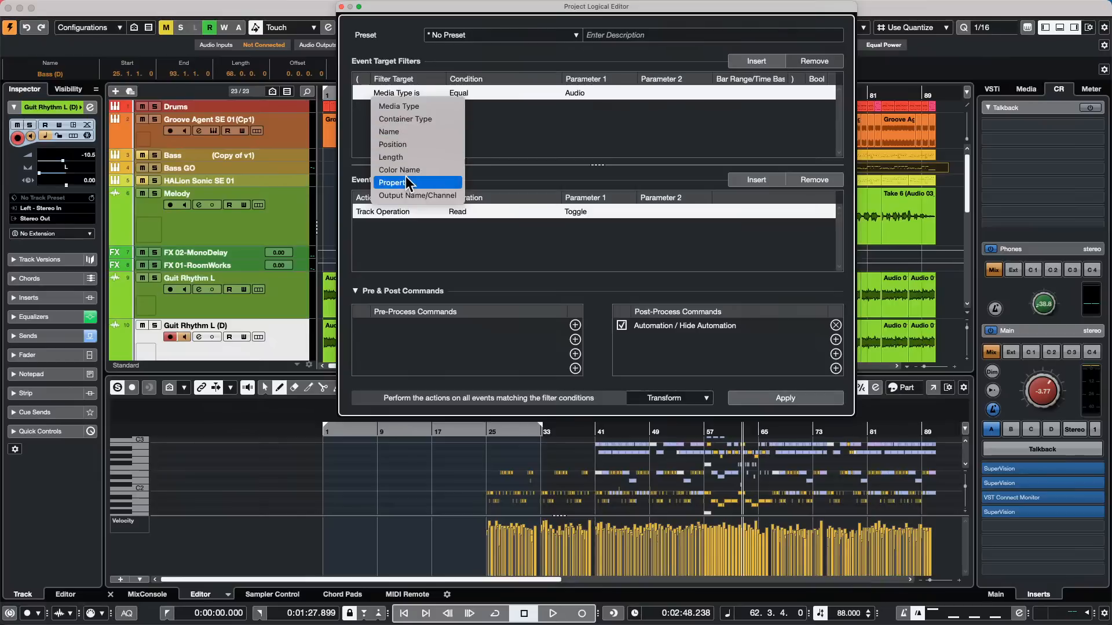
{"action": "left_click", "coordinate": [410, 118]}
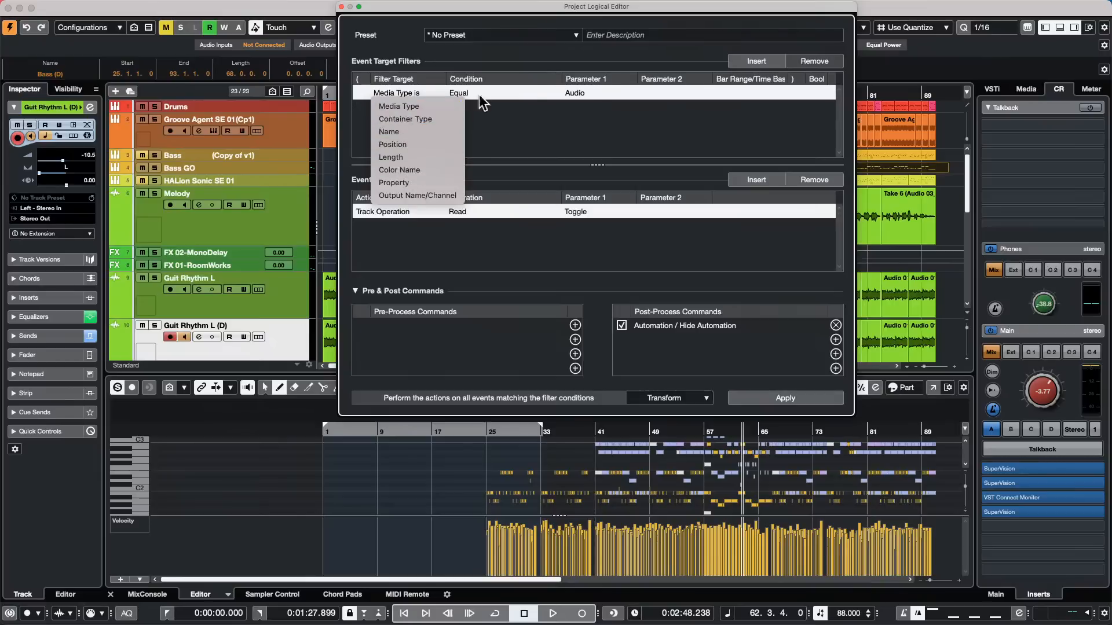
{"action": "left_click", "coordinate": [586, 94]}
{"action": "left_click", "coordinate": [589, 118]}
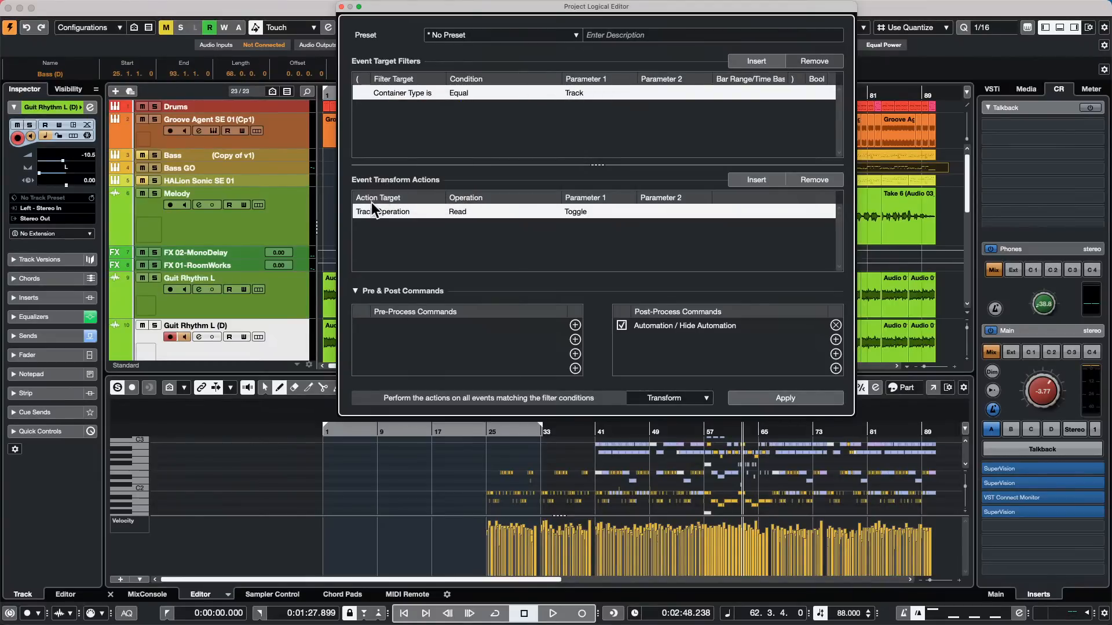
Set the event transform action to Name with the Replace operation and (D) as Parameter 1.
{"action": "left_click", "coordinate": [374, 210]}
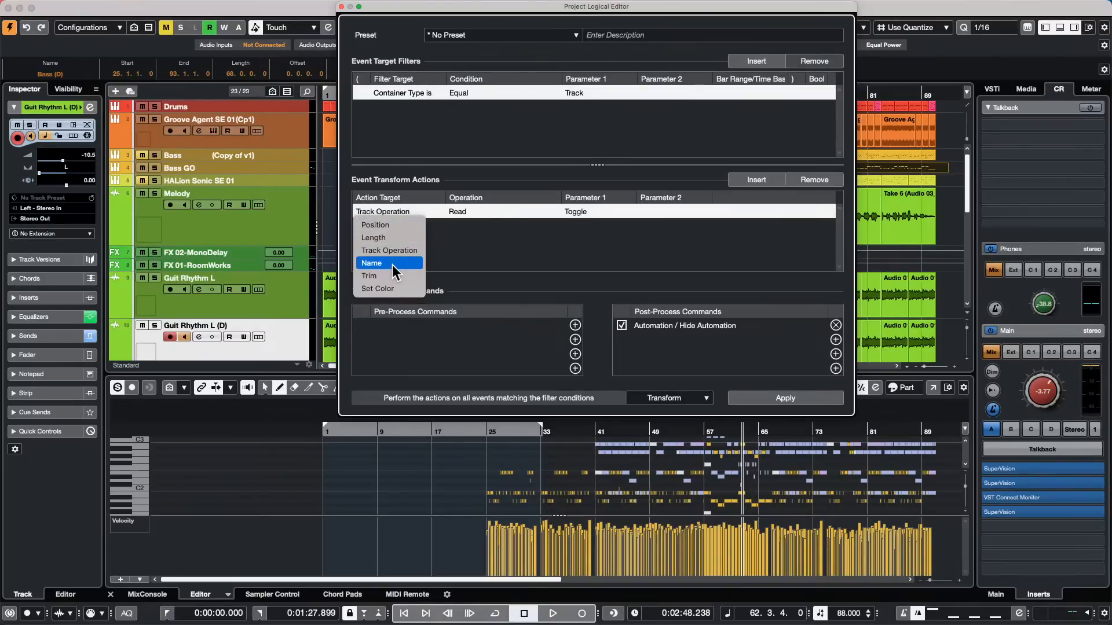
{"action": "left_click", "coordinate": [391, 264]}
{"action": "left_click", "coordinate": [458, 212]}
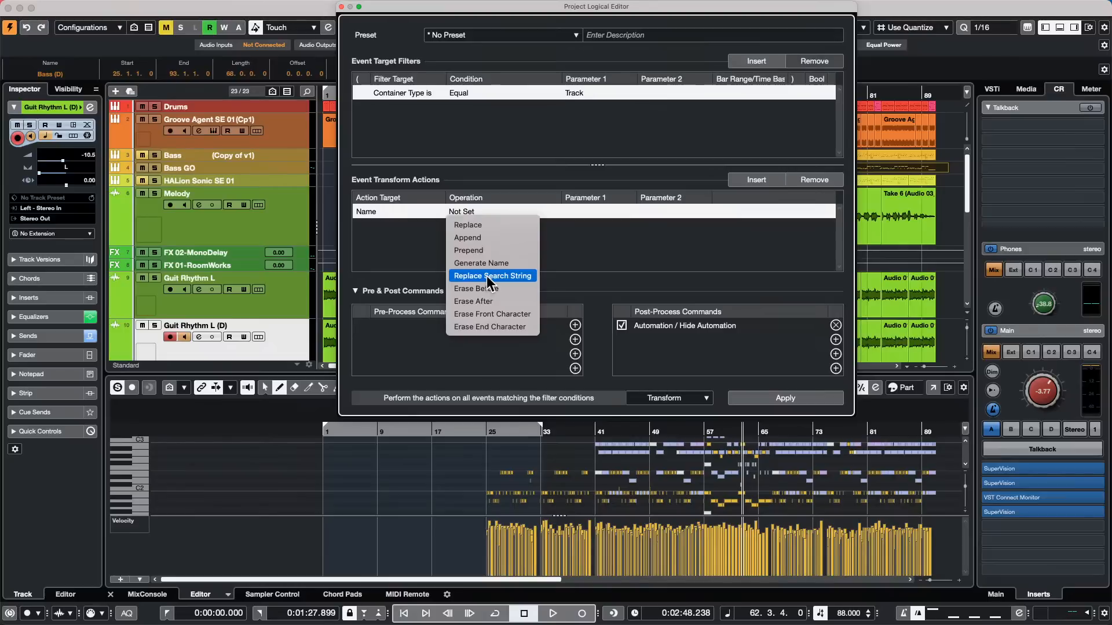
{"action": "left_click", "coordinate": [484, 224]}
{"action": "left_click", "coordinate": [589, 211]}
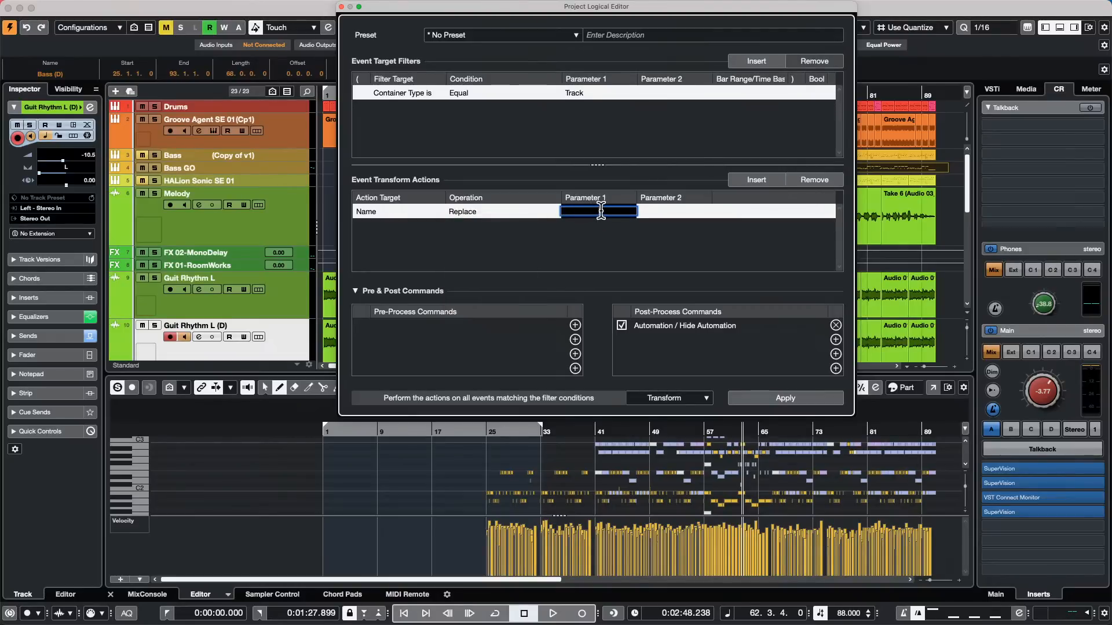
{"action": "type", "text": "(D)"}
{"action": "key", "text": "Return"}
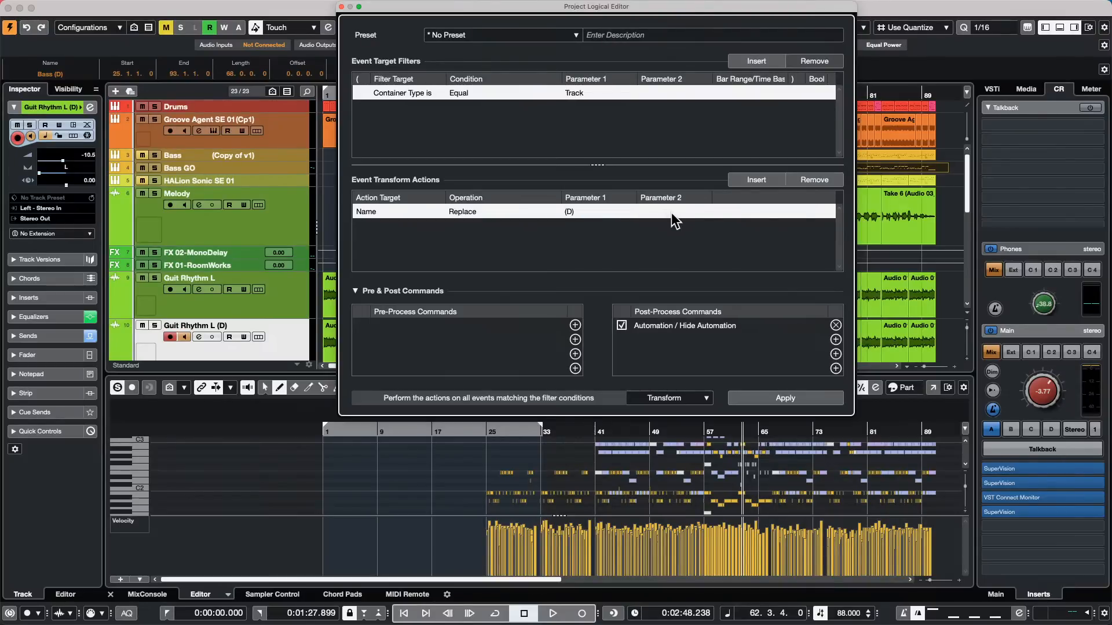
Try the Replace action on all tracks and undo the renaming.
{"action": "left_click", "coordinate": [772, 394]}
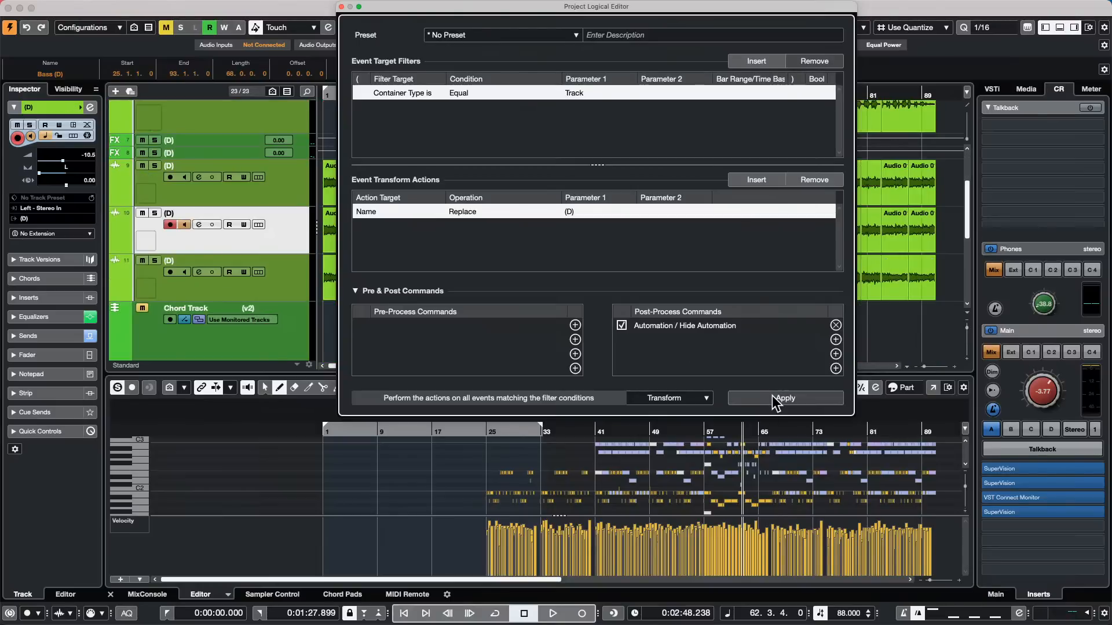
{"action": "key", "text": "super+z"}
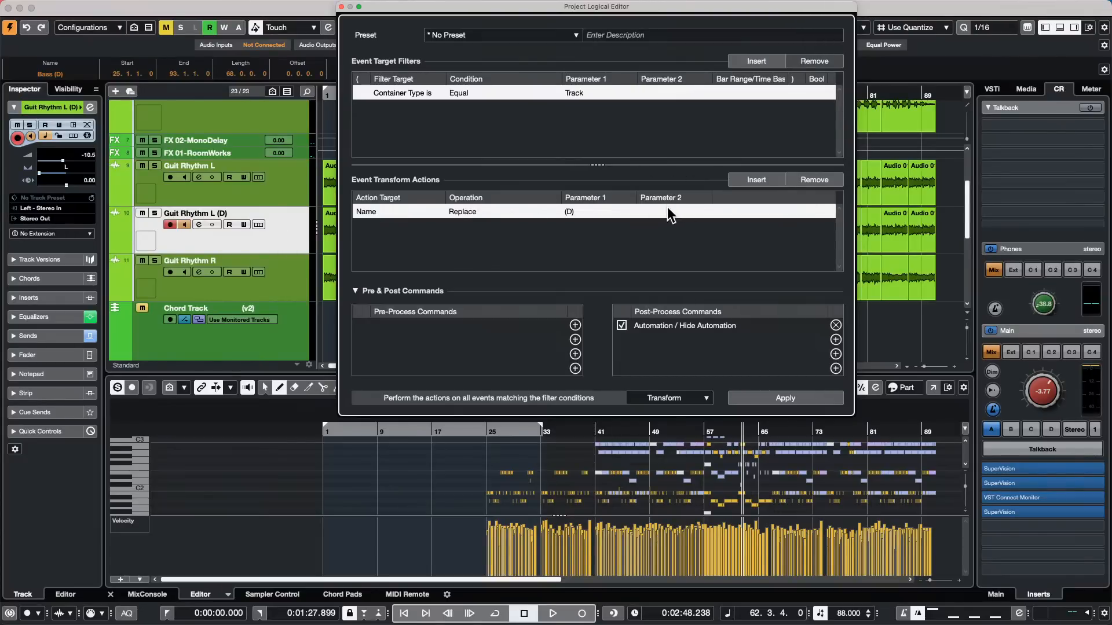
Change the name action's operation to Replace Search String, with (D) as Parameter 1 and Parameter 2 left empty.
{"action": "left_click", "coordinate": [466, 212]}
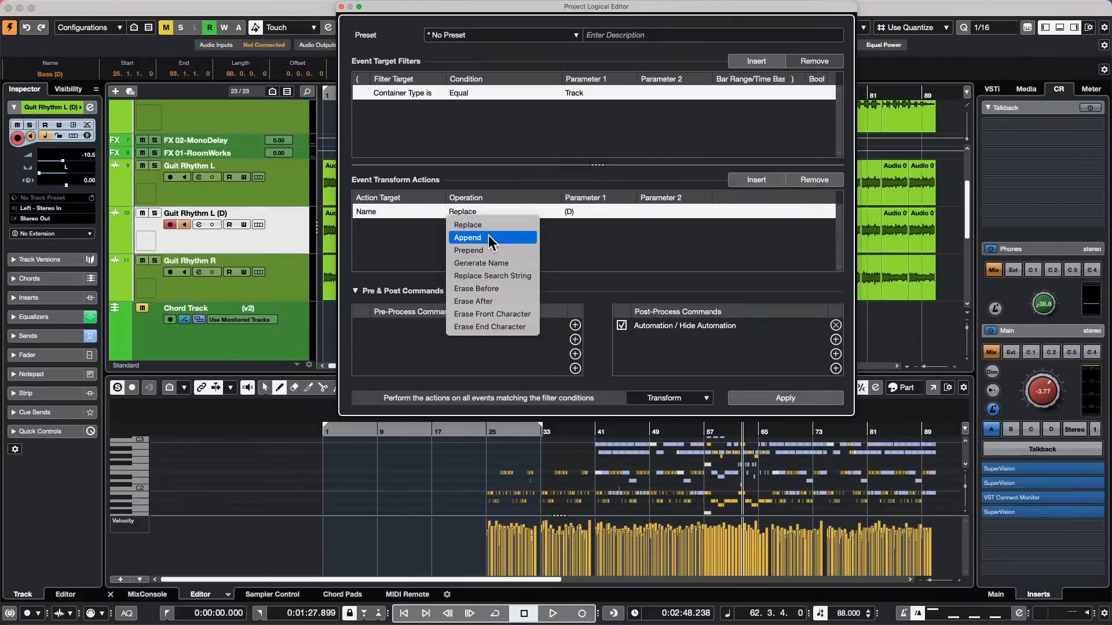
{"action": "left_click", "coordinate": [493, 275]}
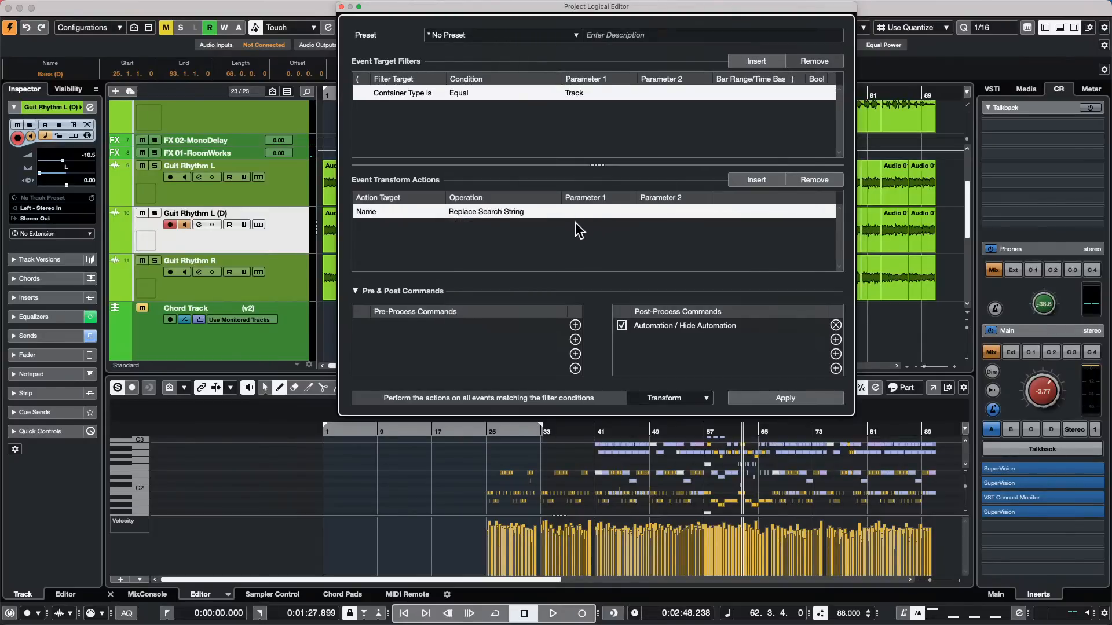
{"action": "left_click", "coordinate": [588, 212]}
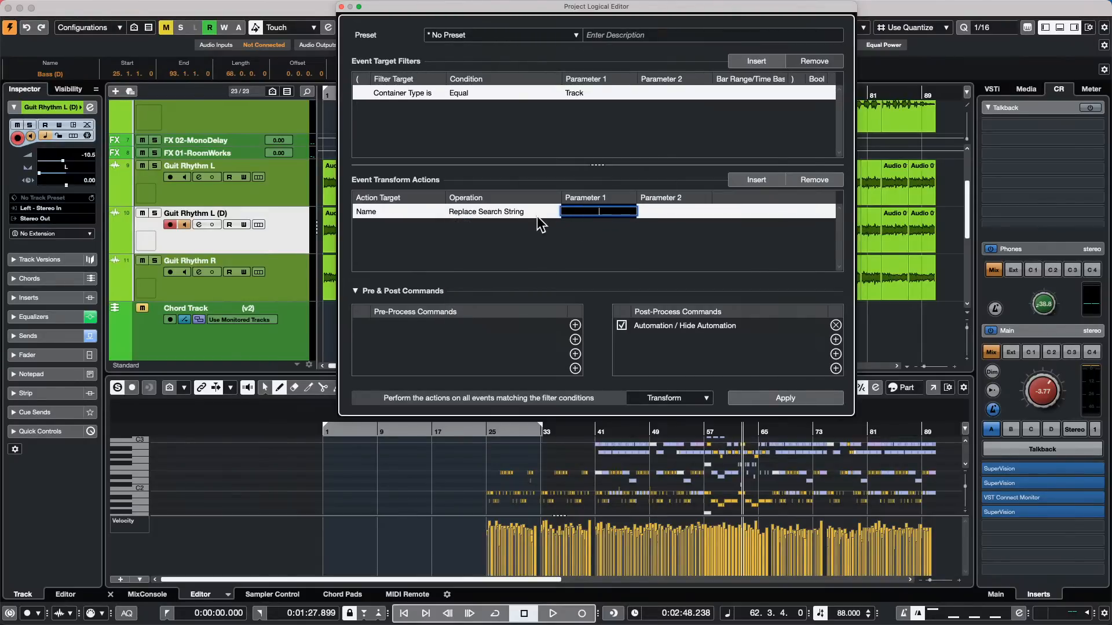
{"action": "type", "text": "(D)"}
{"action": "left_click", "coordinate": [682, 212]}
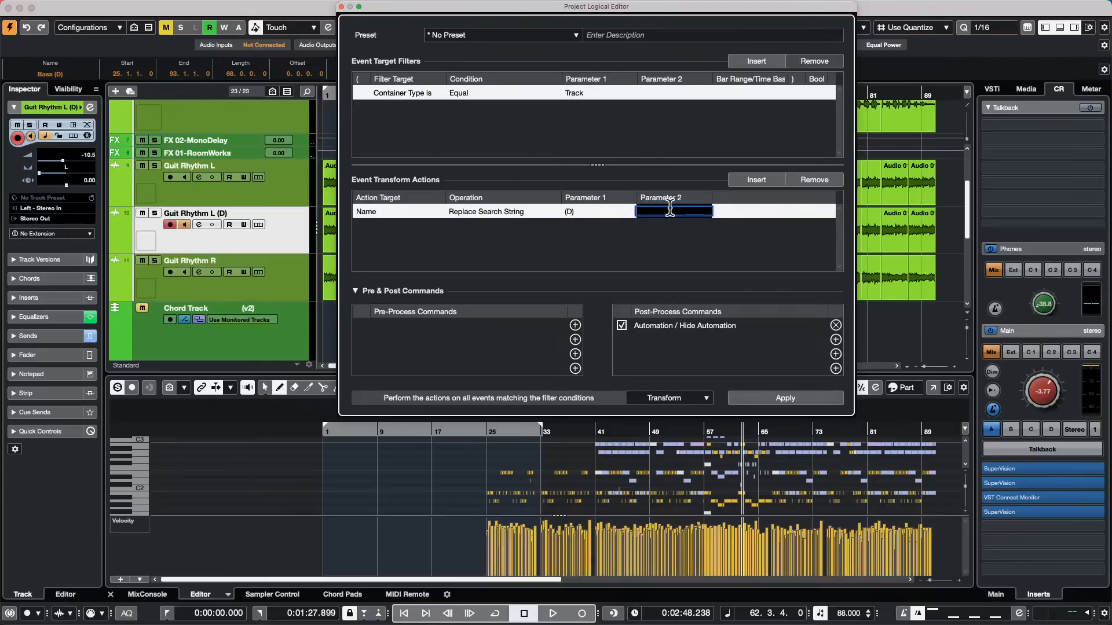
Try the Replace Search String action to strip (D) from the track names.
{"action": "left_click", "coordinate": [793, 398]}
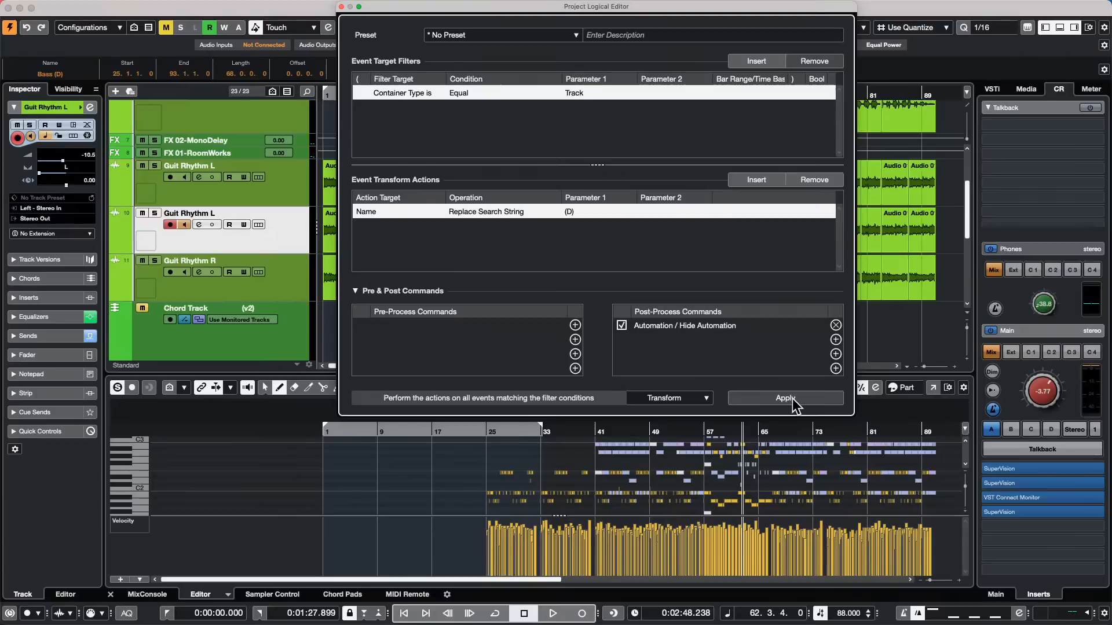
{"action": "left_click", "coordinate": [793, 399]}
{"action": "left_click", "coordinate": [792, 400]}
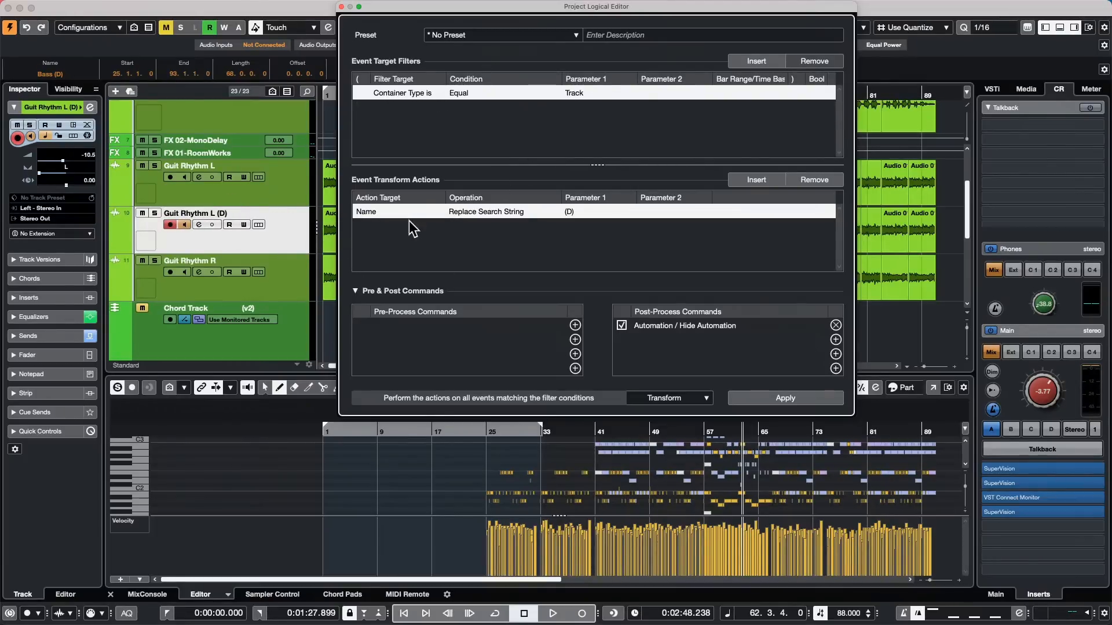
Keep the replacement text for (D) empty, apply the action to the track names, and close the Project Logical Editor.
{"action": "left_click", "coordinate": [483, 212]}
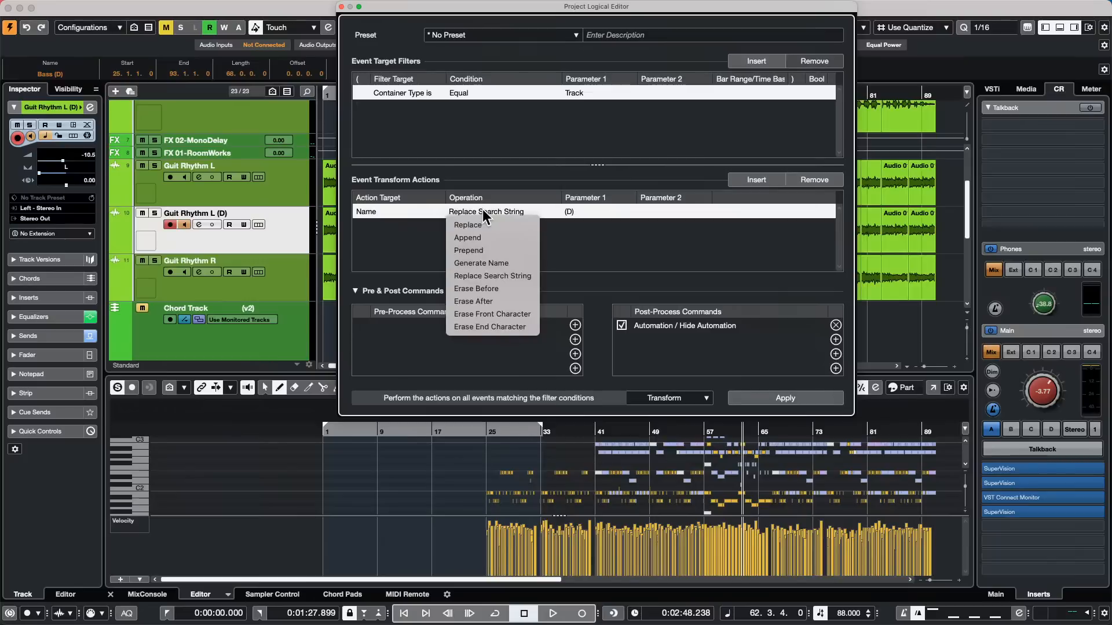
{"action": "left_click", "coordinate": [624, 257]}
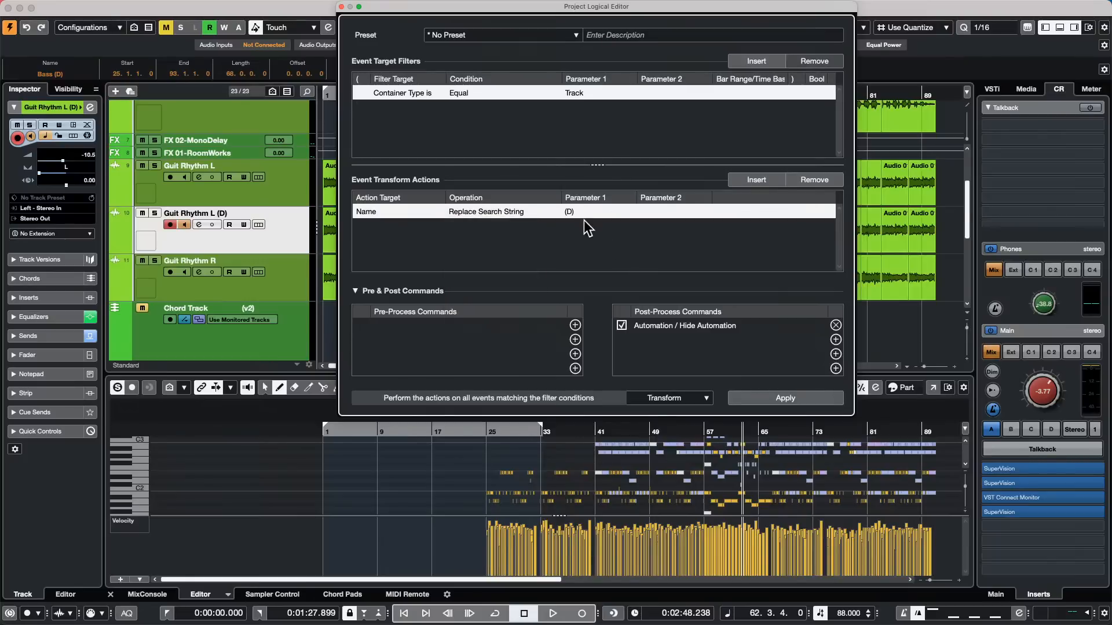
{"action": "left_click", "coordinate": [676, 212]}
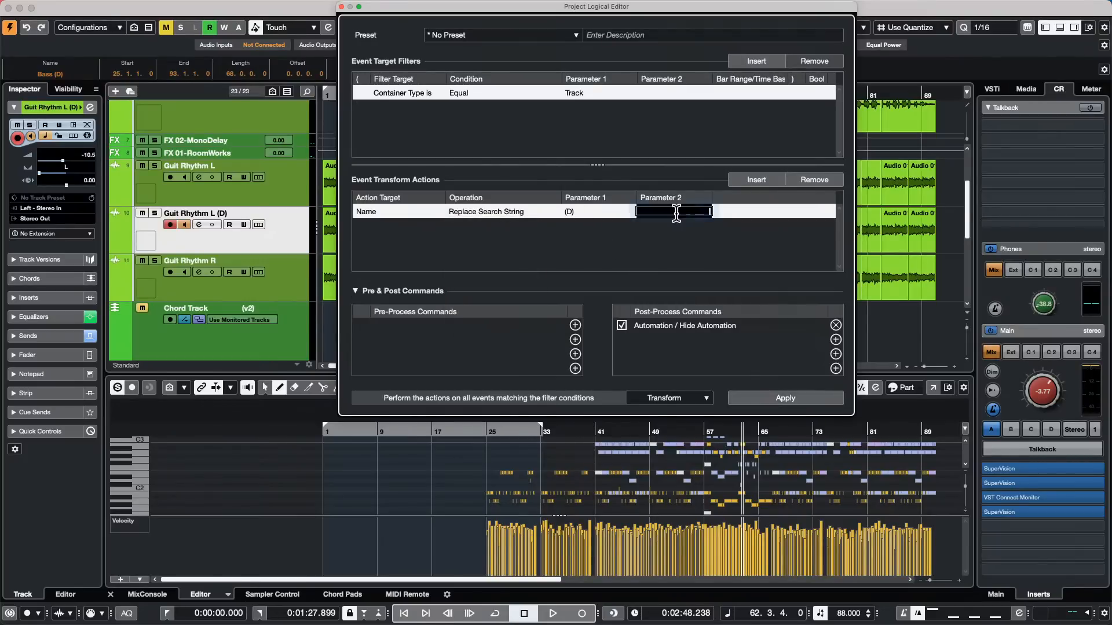
{"action": "left_click", "coordinate": [678, 236]}
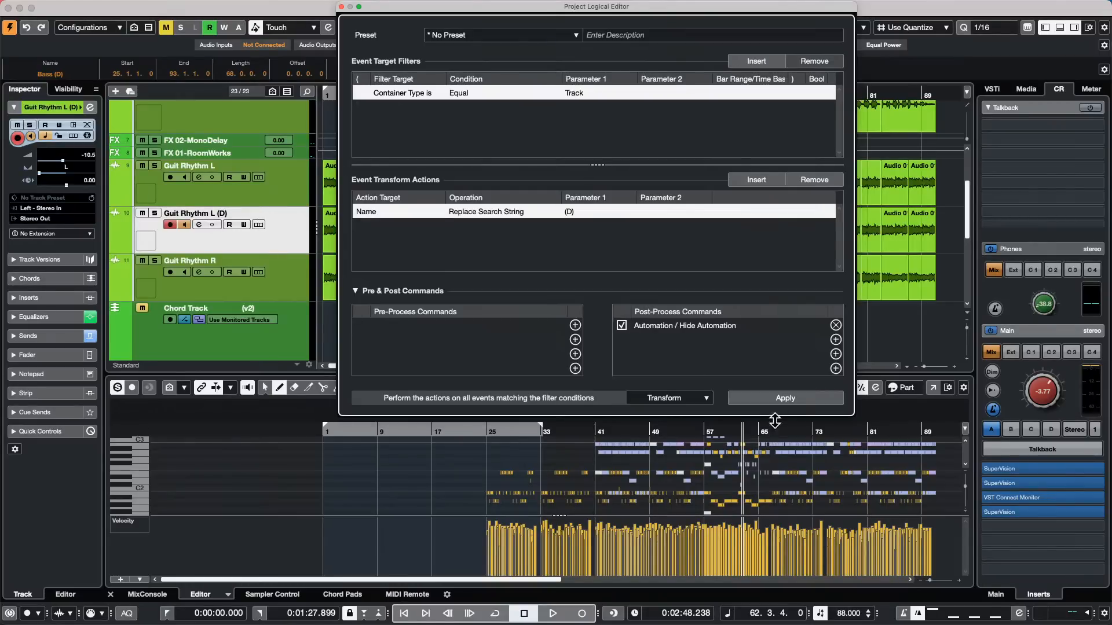
{"action": "left_click", "coordinate": [798, 395]}
{"action": "left_click", "coordinate": [342, 7]}
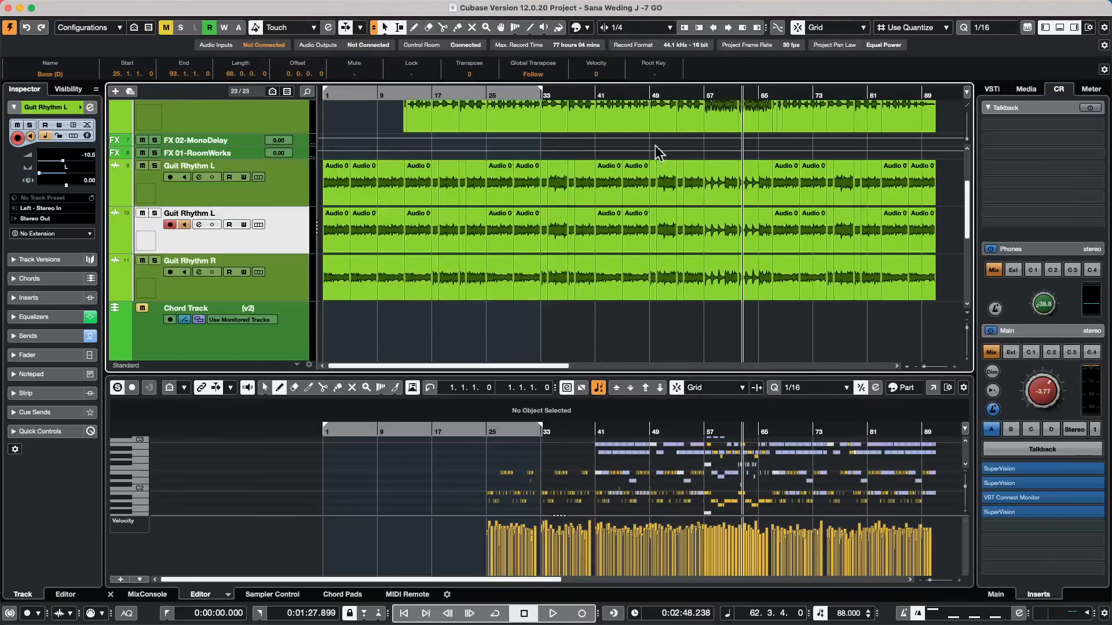
Open the SuperVision plug-in in the fourth Control Room insert and set that slot to No Effect.
{"action": "left_click", "coordinate": [1039, 515]}
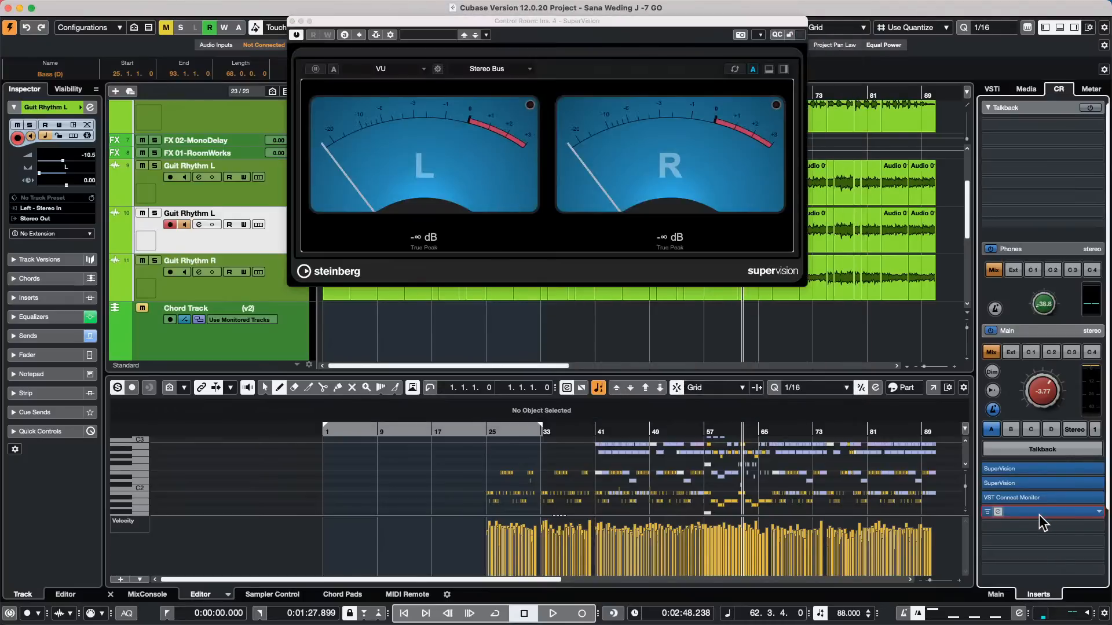
{"action": "left_click", "coordinate": [1096, 512]}
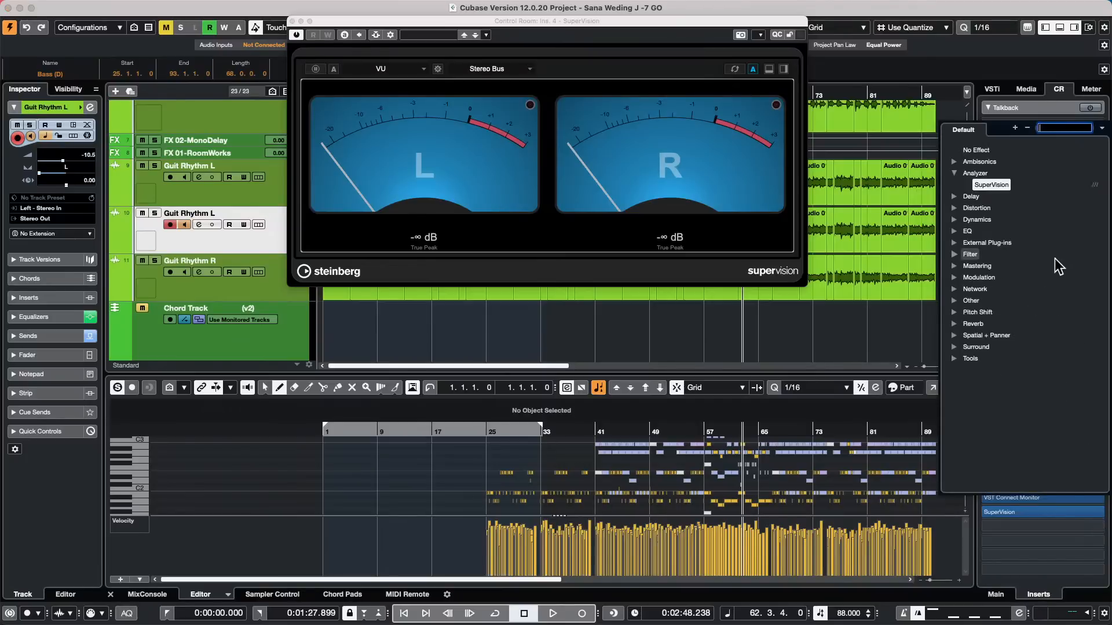
{"action": "left_click", "coordinate": [976, 151]}
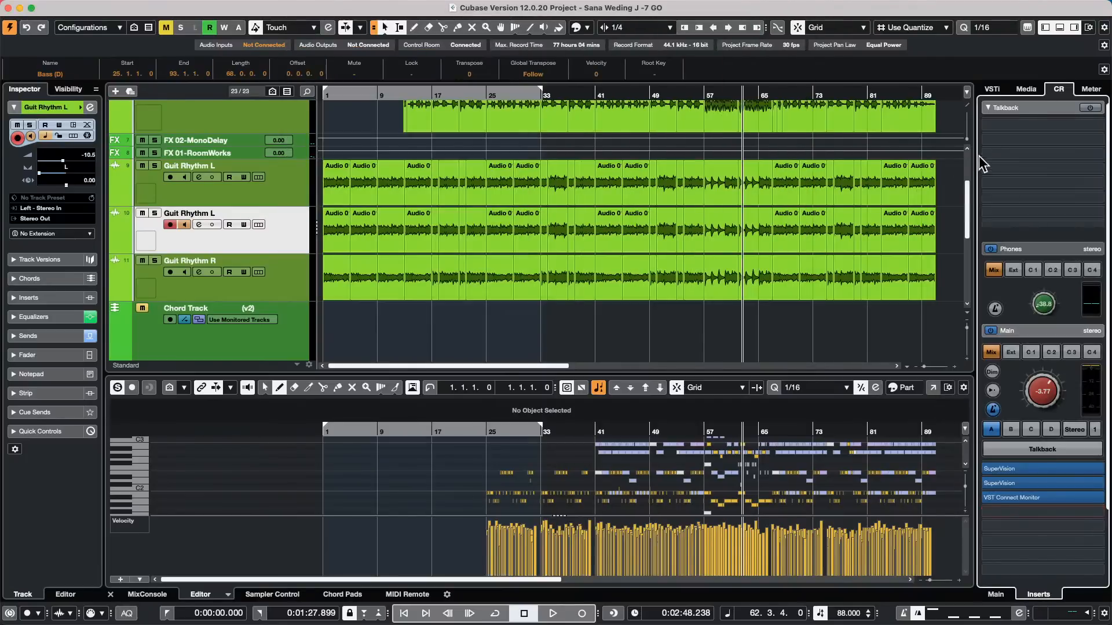
Remove VST Connect Monitor and the remaining SuperVision plug-ins from the Control Room inserts, and show the Control Room's main controls.
{"action": "left_click", "coordinate": [1098, 503]}
{"action": "left_click_drag", "start_coordinate": [1095, 499], "coordinate": [802, 383]}
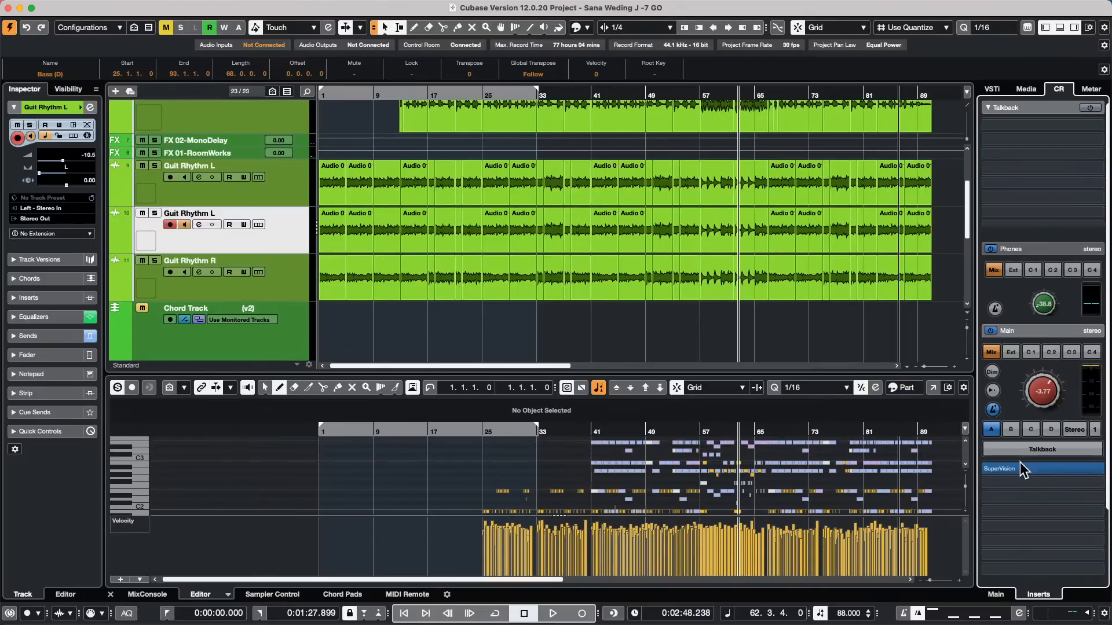
{"action": "left_click_drag", "start_coordinate": [1019, 467], "coordinate": [790, 349]}
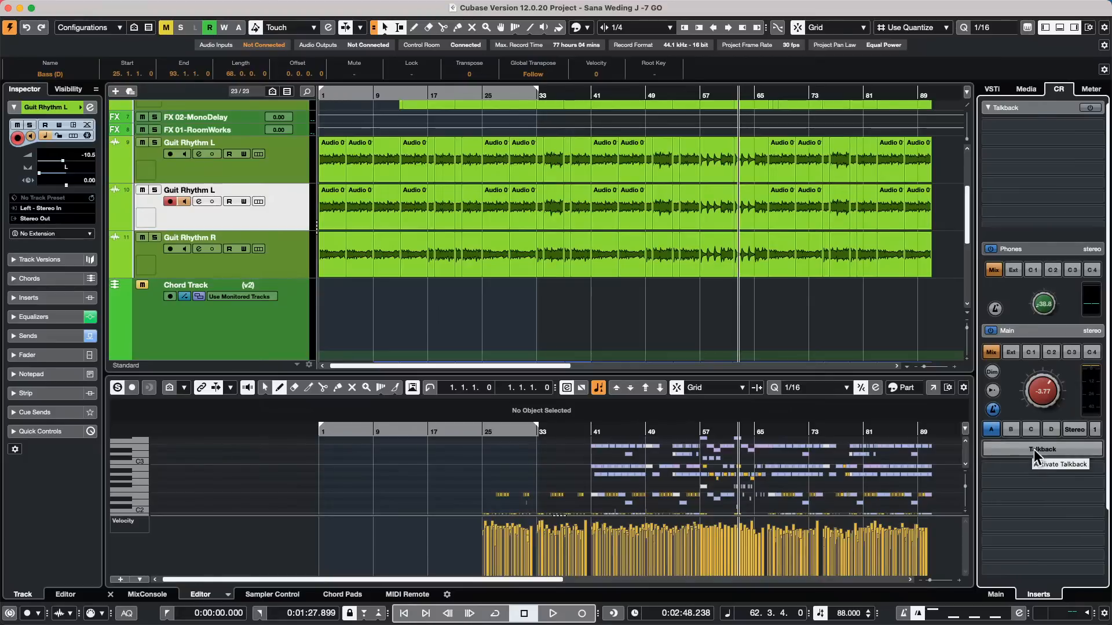
{"action": "left_click", "coordinate": [995, 595]}
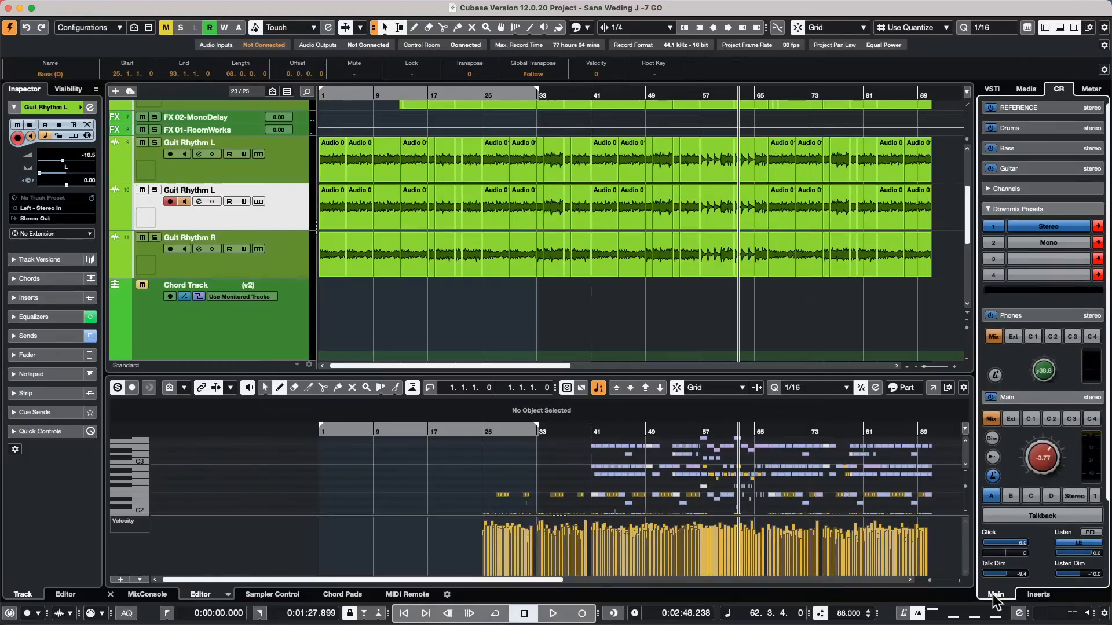
Load the Frequency EQ into the first Control Room insert slot and close its plug-in window.
{"action": "left_click", "coordinate": [1024, 596]}
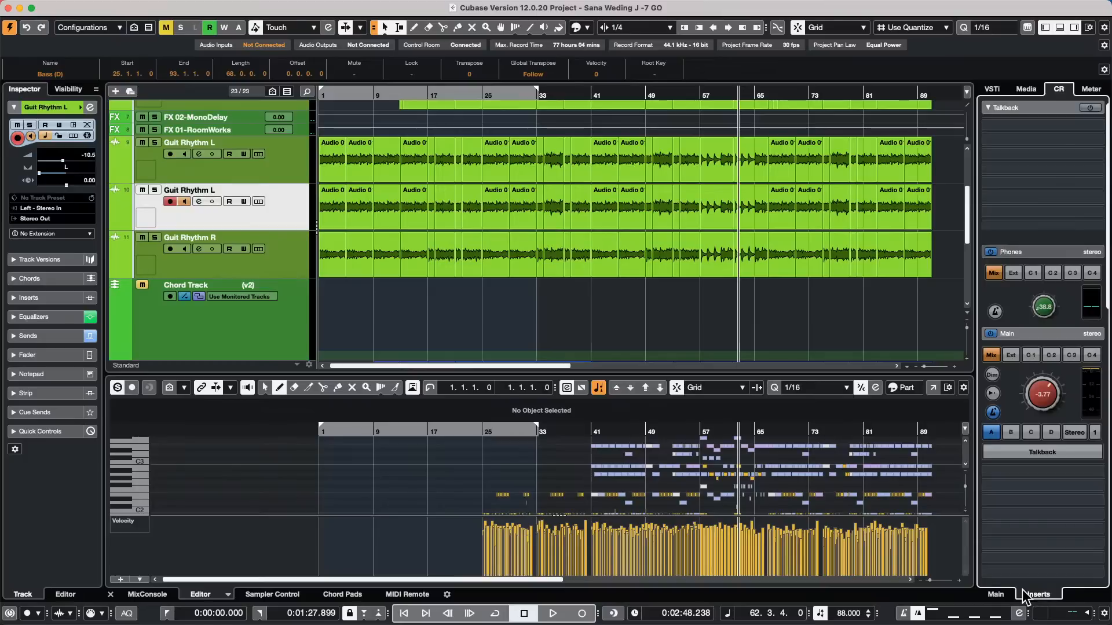
{"action": "left_click", "coordinate": [1100, 476]}
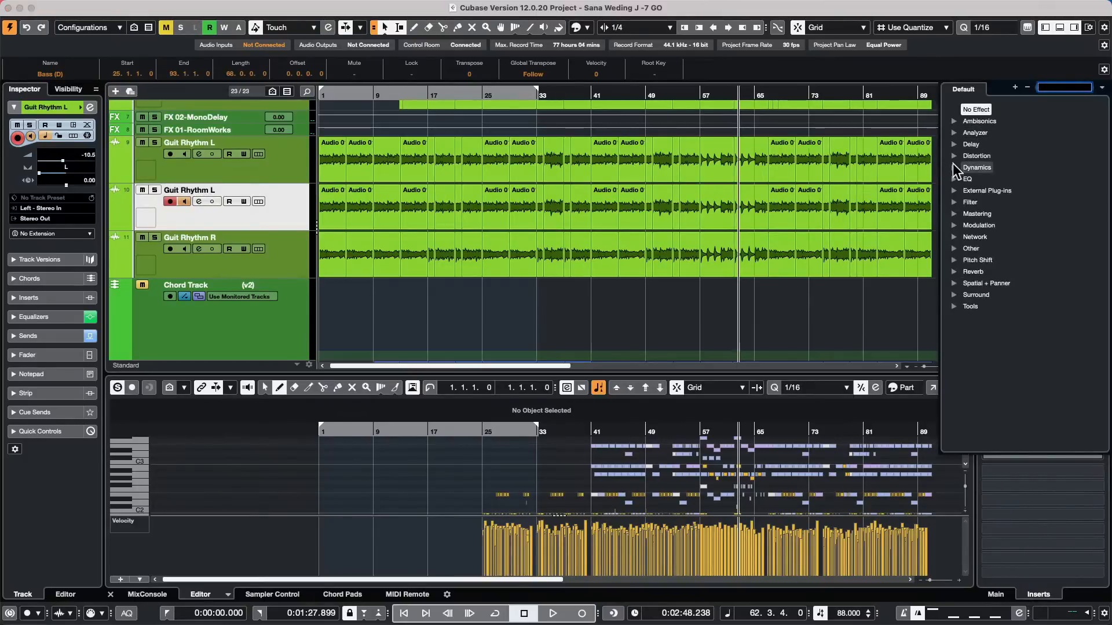
{"action": "left_click", "coordinate": [955, 180]}
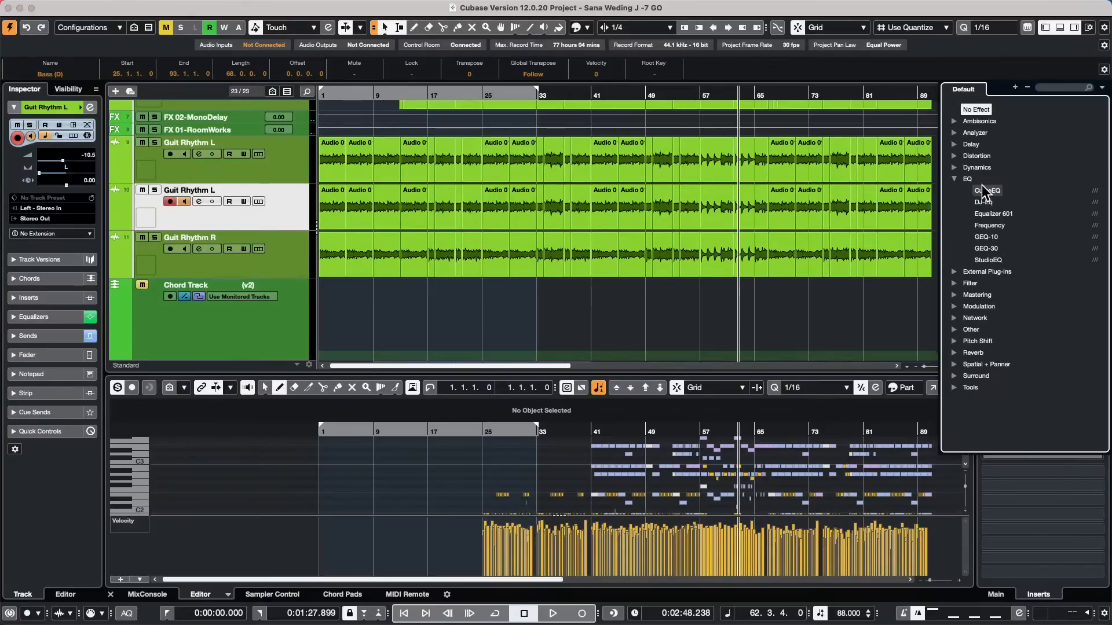
{"action": "left_click", "coordinate": [989, 226]}
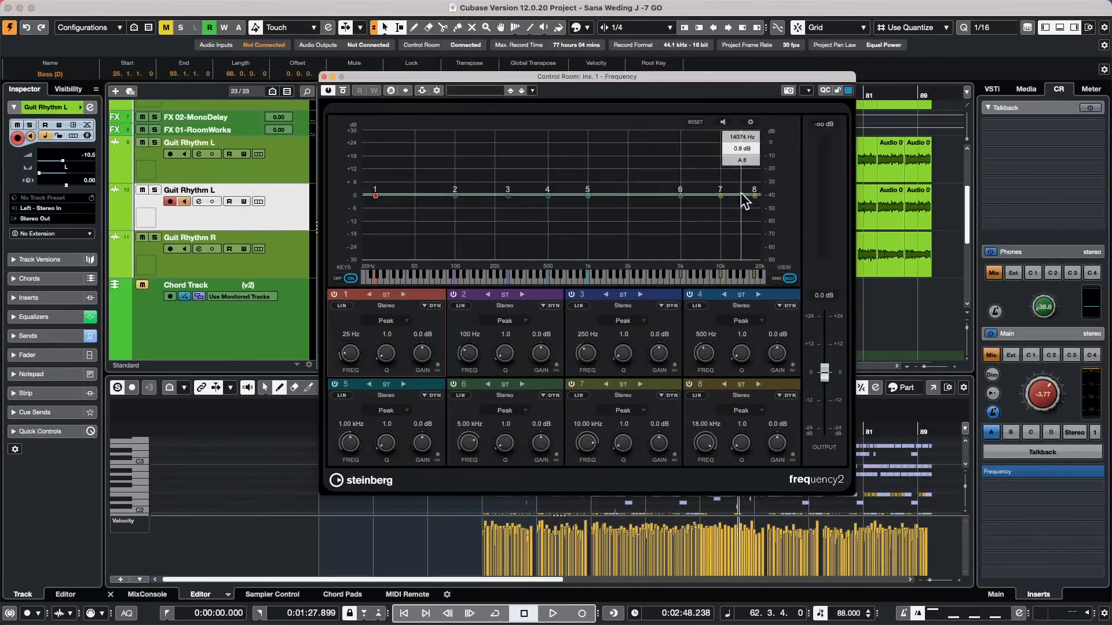
{"action": "left_click", "coordinate": [323, 77]}
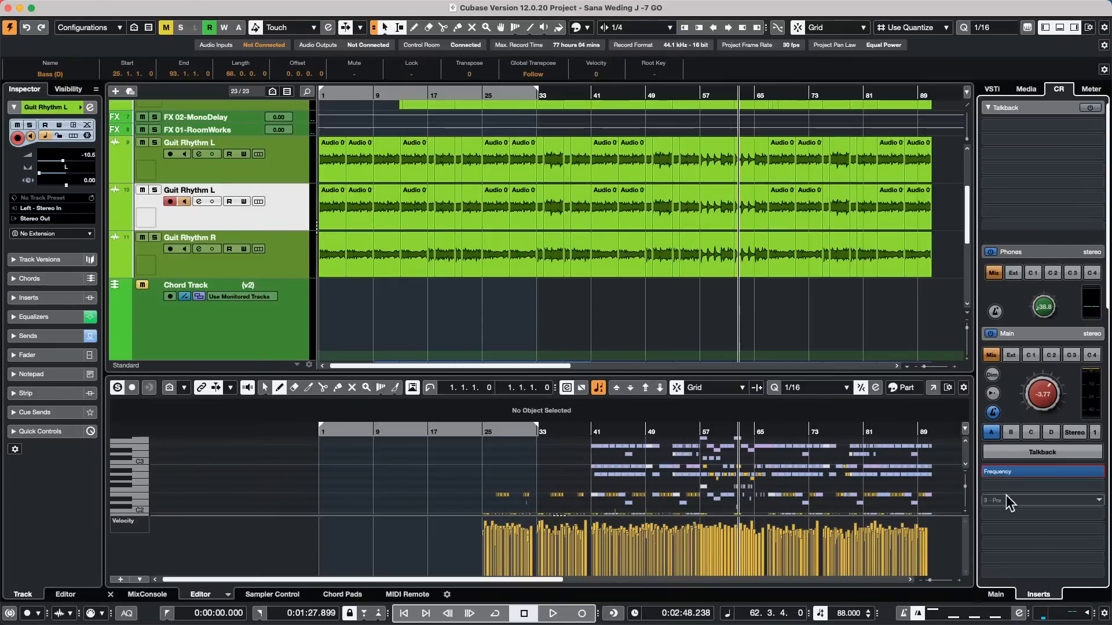
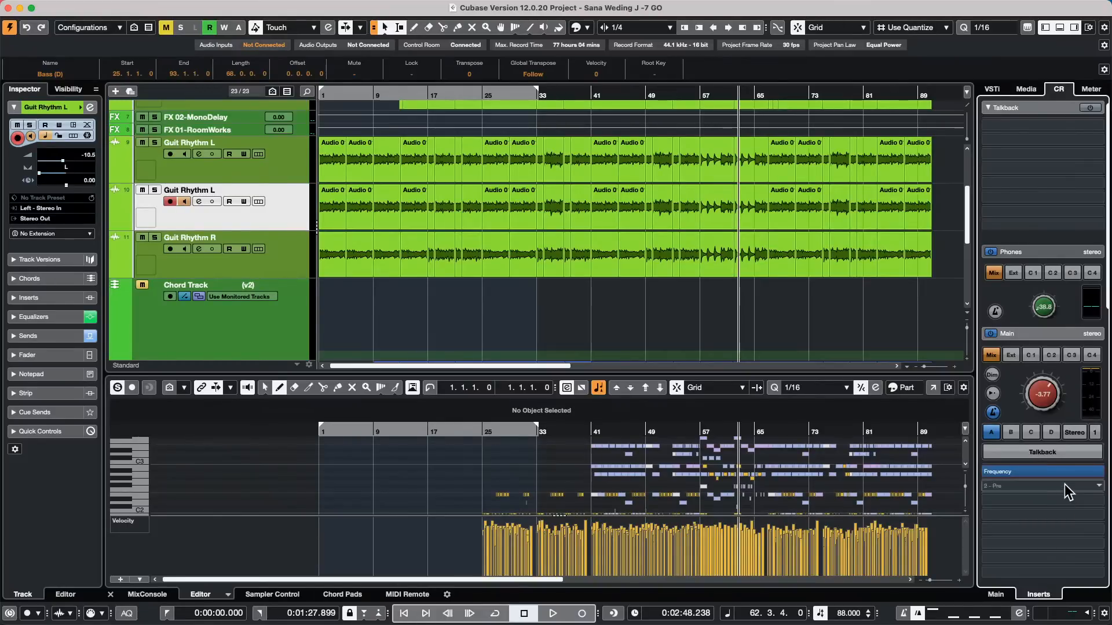
Load Lin Dither from the Mastering category into the second Control Room insert slot and close its plug-in window.
{"action": "left_click", "coordinate": [1064, 484]}
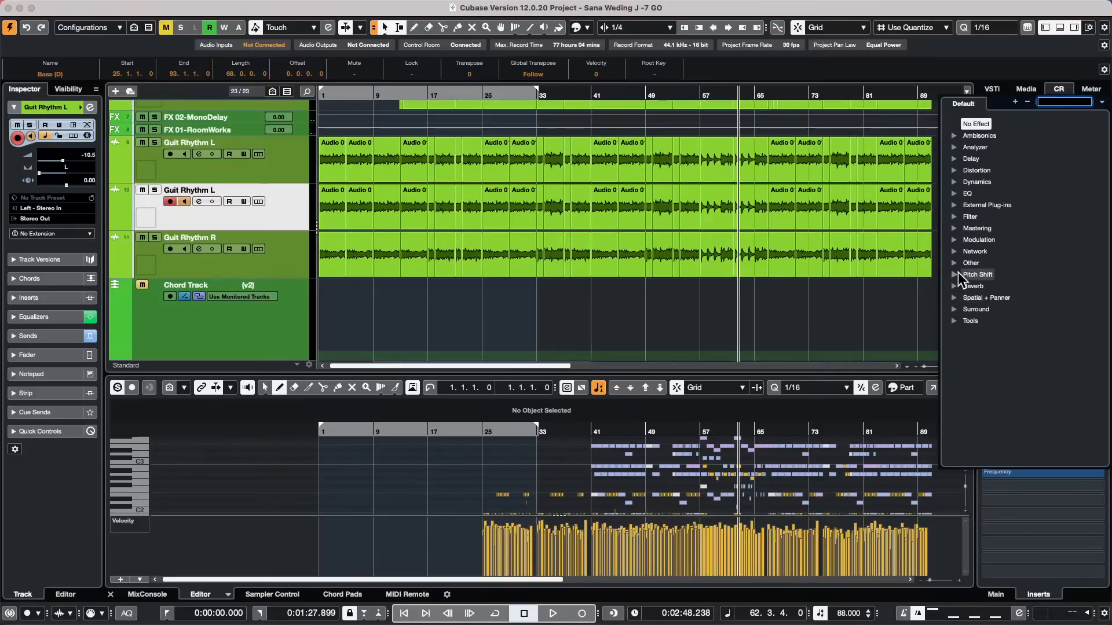
{"action": "left_click", "coordinate": [954, 229]}
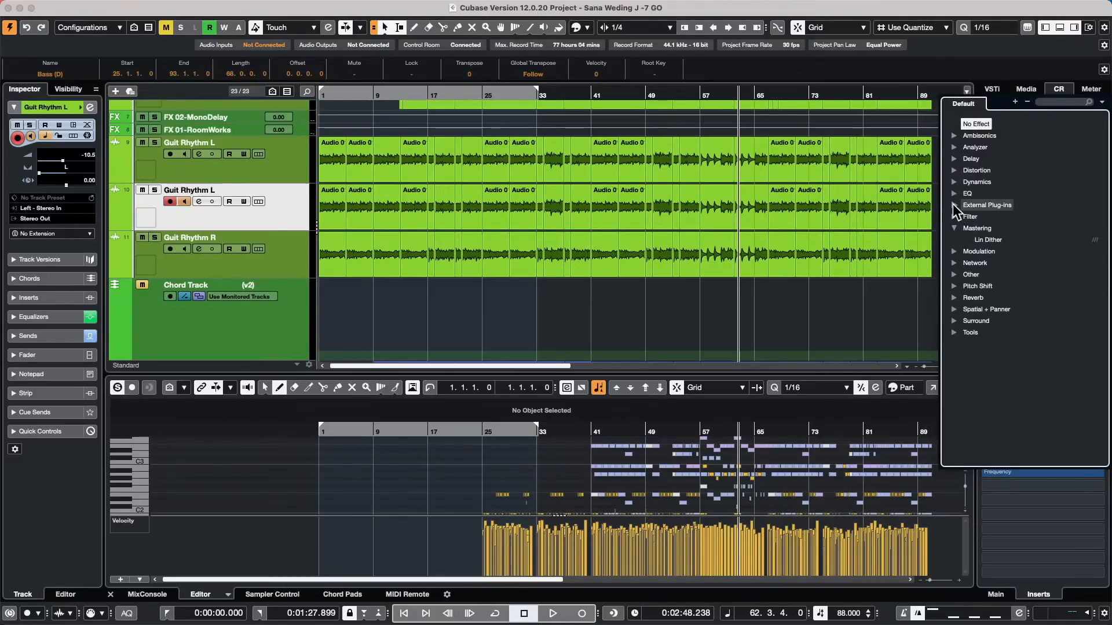
{"action": "left_click", "coordinate": [990, 240]}
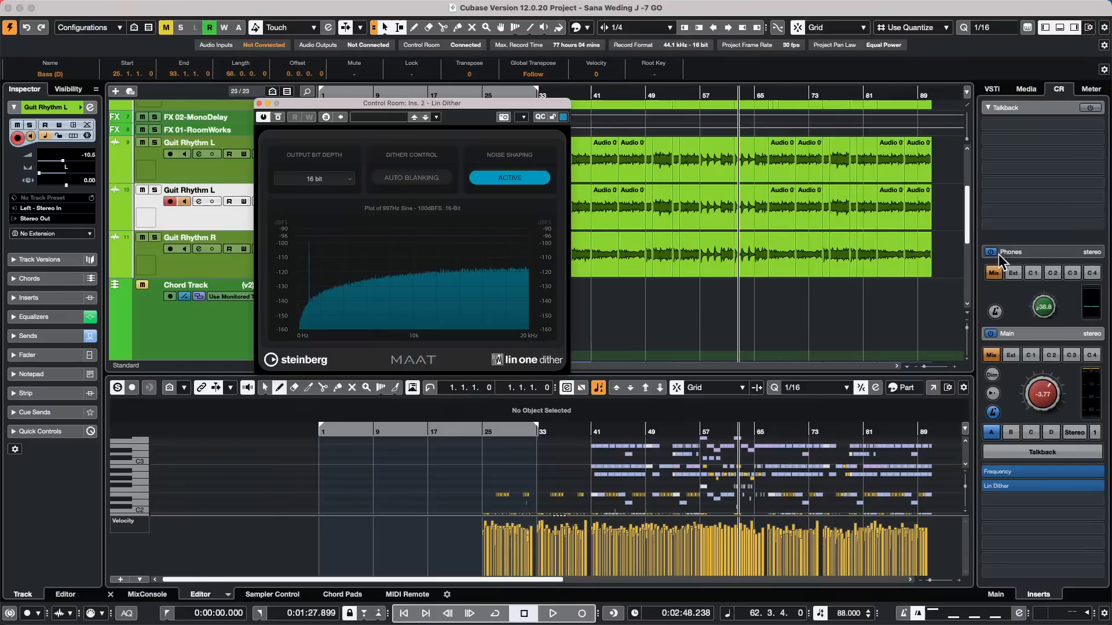
{"action": "left_click", "coordinate": [1055, 473]}
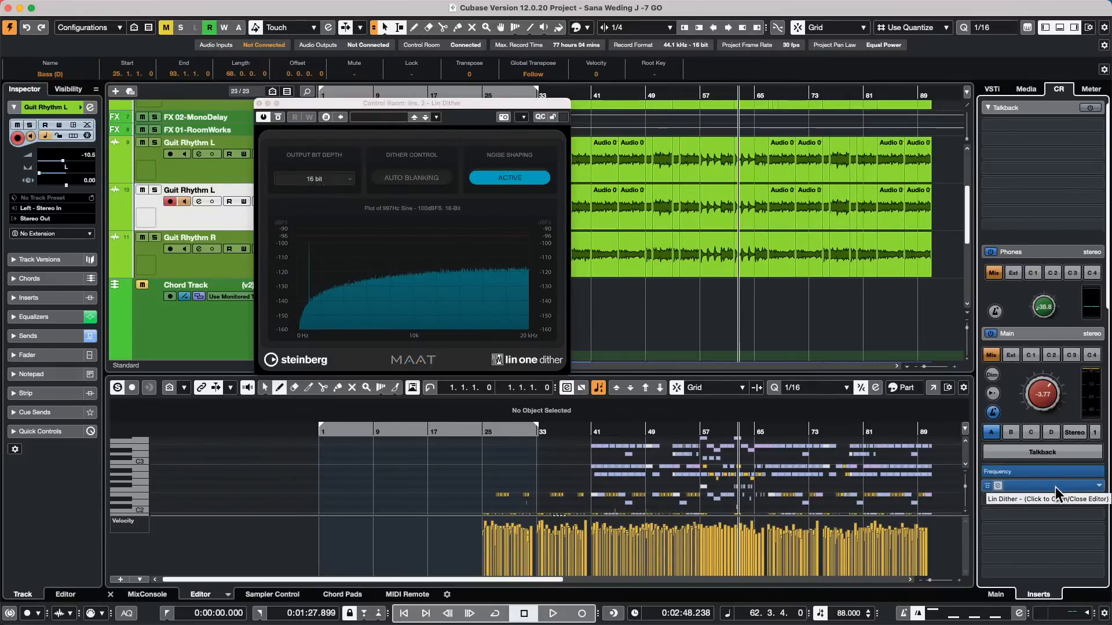
{"action": "left_click", "coordinate": [258, 104]}
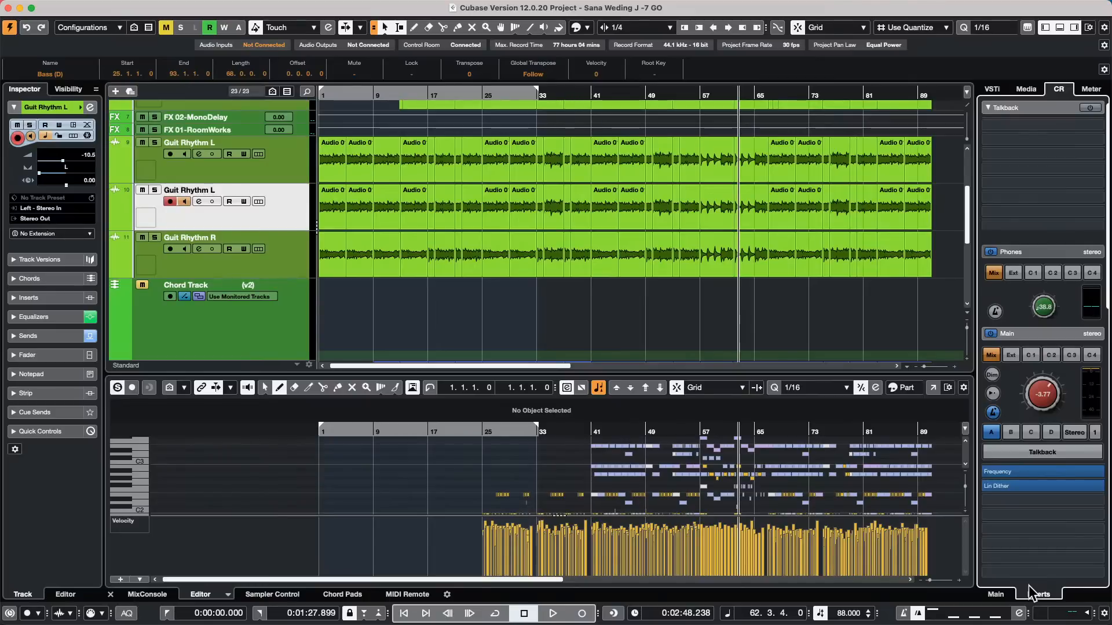
Select the long parts starting at bar 25 on both the Bass GO and Bass tracks.
{"action": "scroll", "coordinate": [636, 305], "scroll_direction": "up", "scroll_amount": 5}
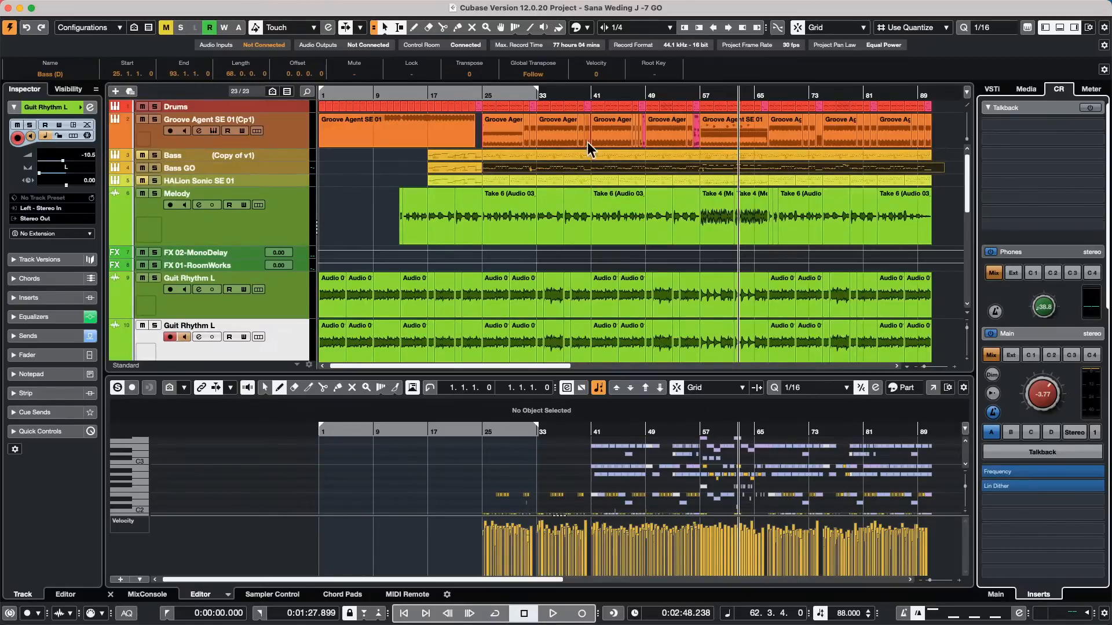
{"action": "left_click", "coordinate": [742, 172]}
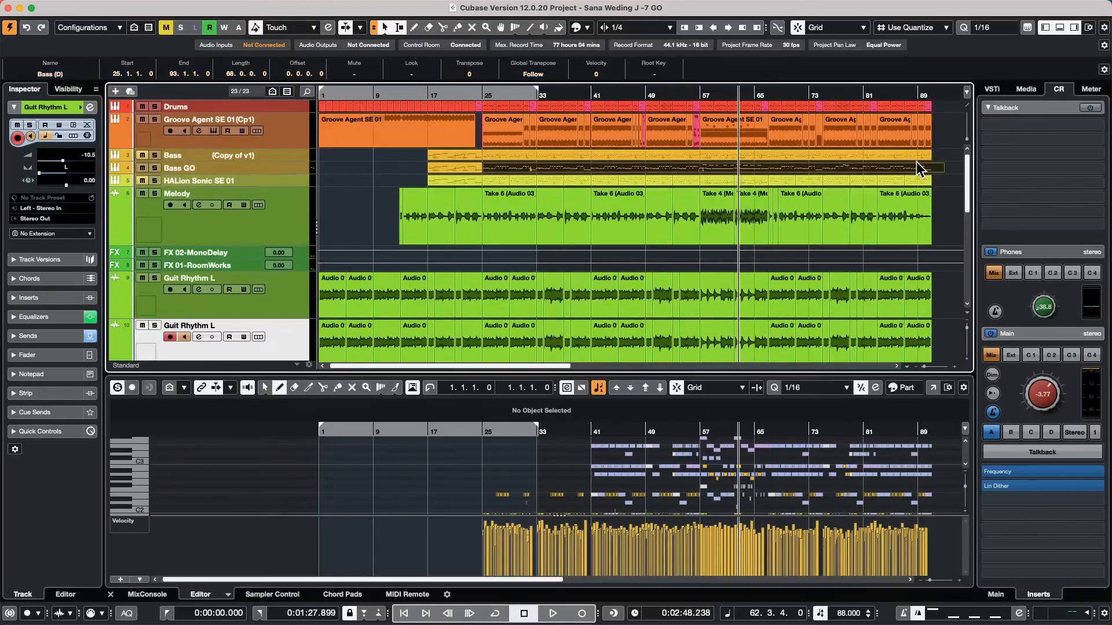
{"action": "left_click", "coordinate": [953, 173]}
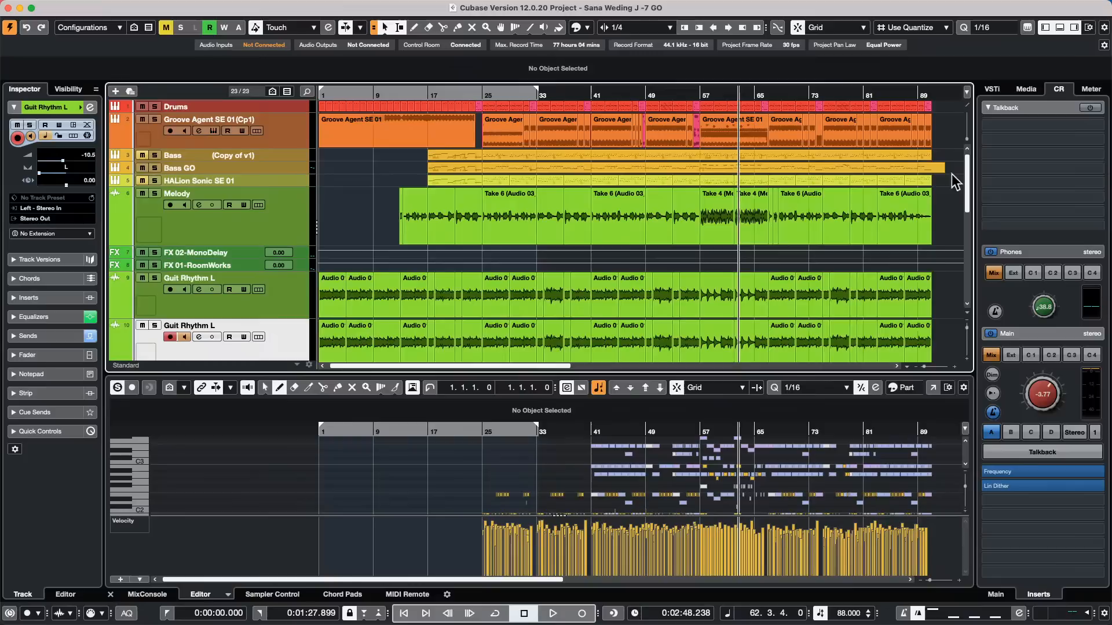
{"action": "left_click", "coordinate": [735, 169]}
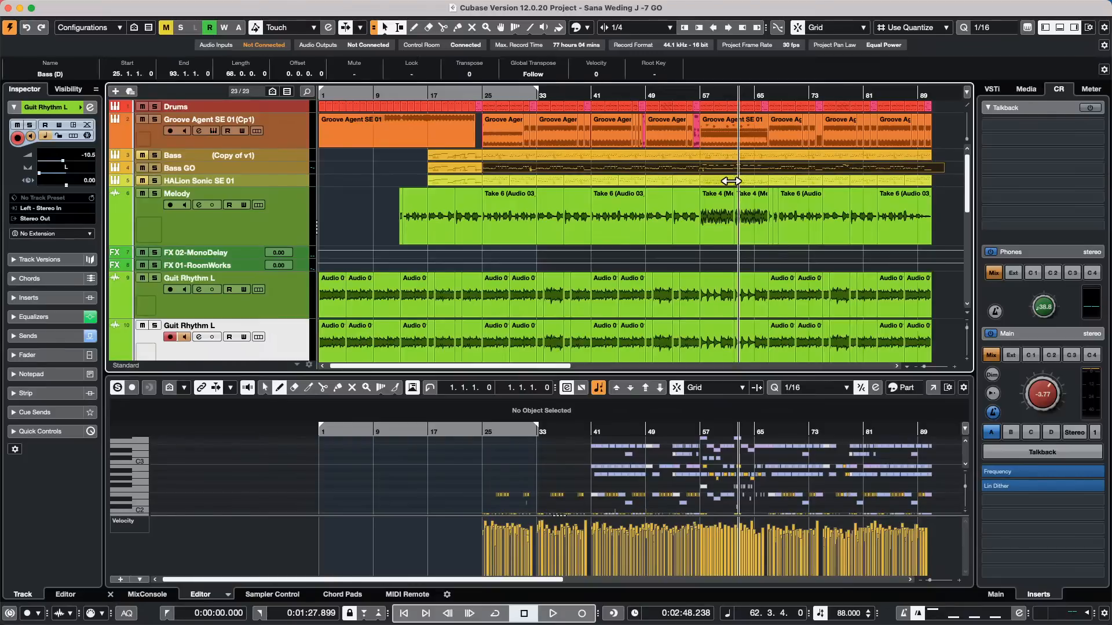
{"action": "left_click", "coordinate": [741, 154], "text": "shift"}
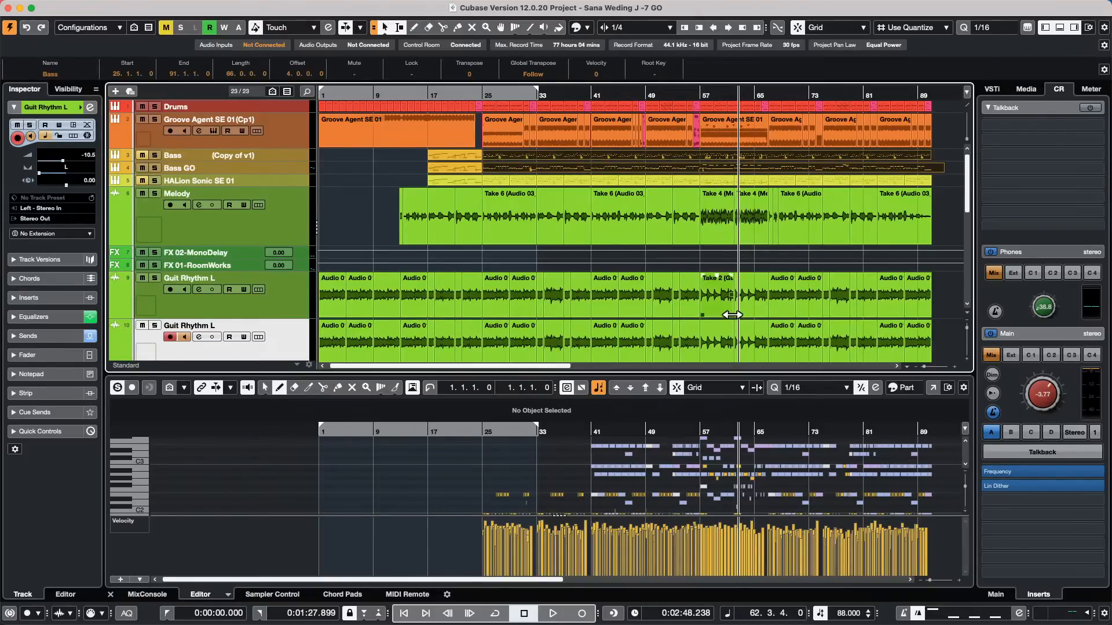
Add the Piano parts from bar 25 onward and all Strings 1 1 parts to the selection, and open them for editing together.
{"action": "key", "text": "g"}
{"action": "key", "text": "g"}
{"action": "scroll", "coordinate": [761, 308], "scroll_direction": "down", "scroll_amount": 4}
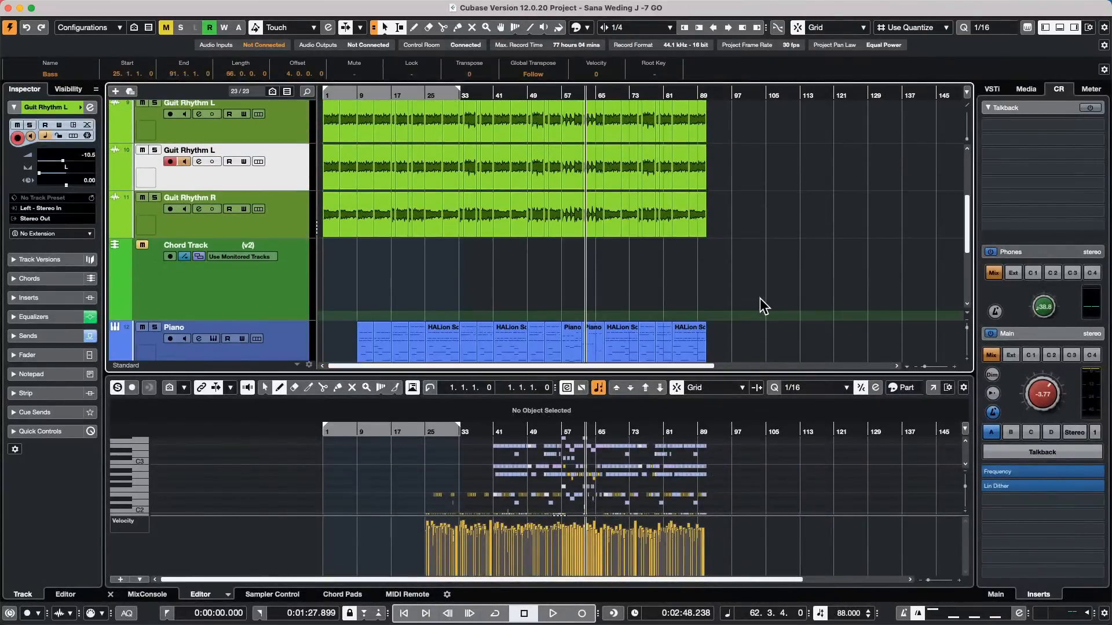
{"action": "scroll", "coordinate": [760, 298], "scroll_direction": "down", "scroll_amount": 4}
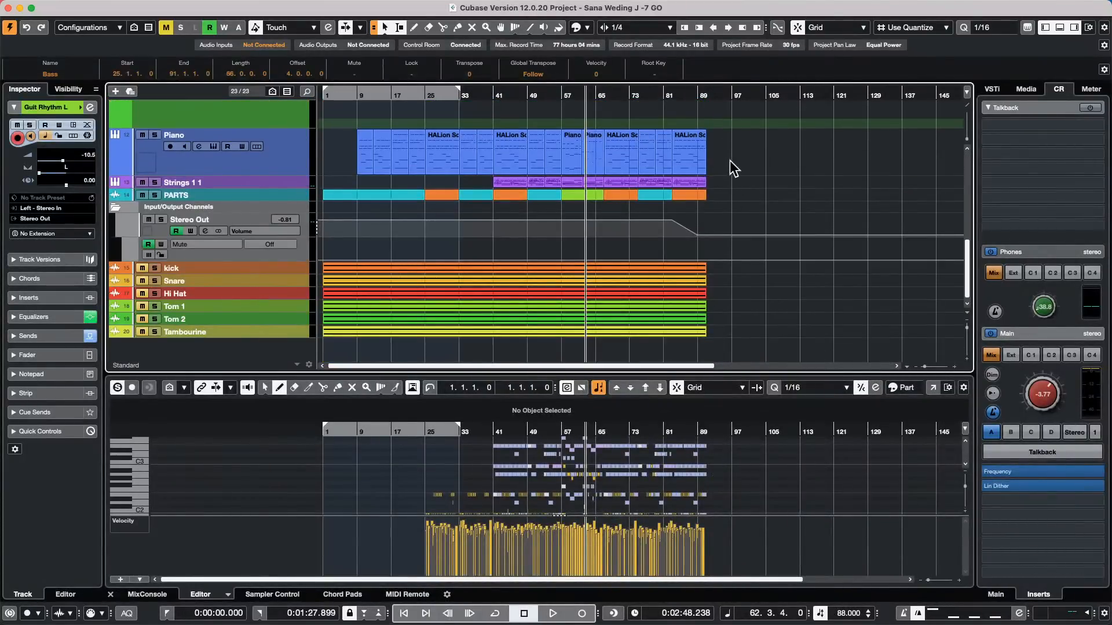
{"action": "left_click_drag", "start_coordinate": [729, 160], "coordinate": [446, 153]}
{"action": "left_click", "coordinate": [514, 182], "text": "shift"}
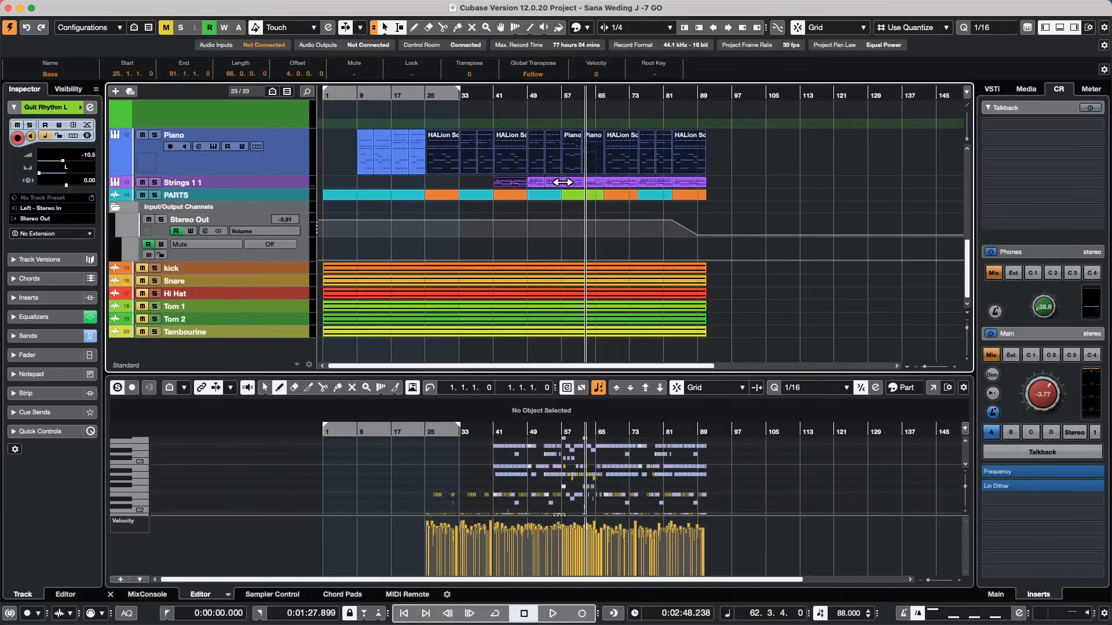
{"action": "left_click_drag", "start_coordinate": [707, 186], "coordinate": [543, 196]}
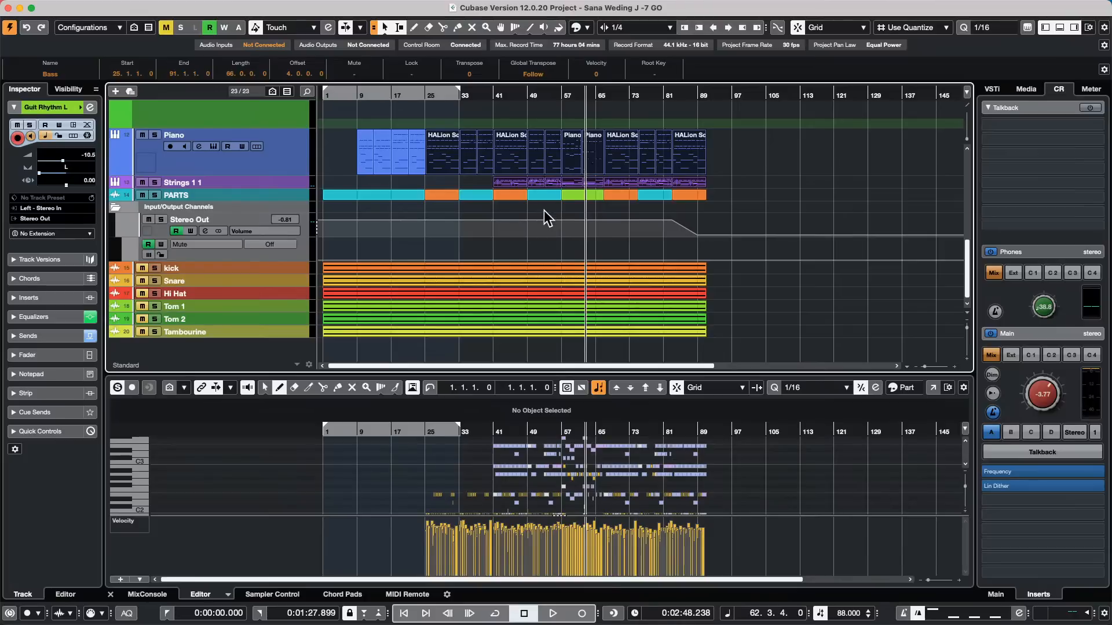
{"action": "key", "text": "Return"}
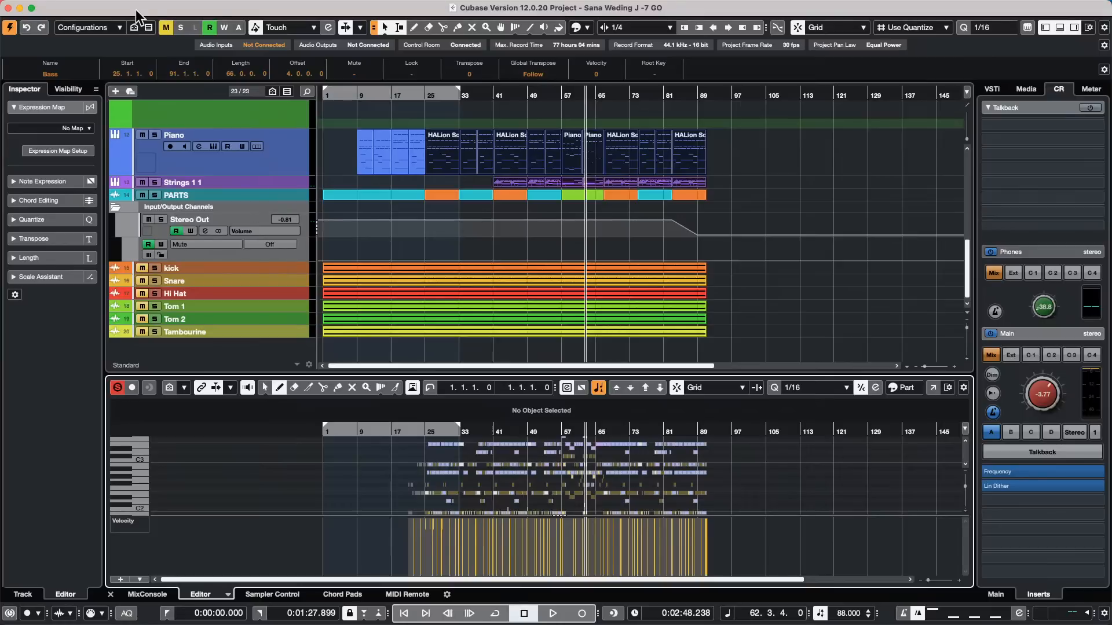
Open the recent project Amos Moses - GO.cpr.
{"action": "left_click", "coordinate": [79, 7]}
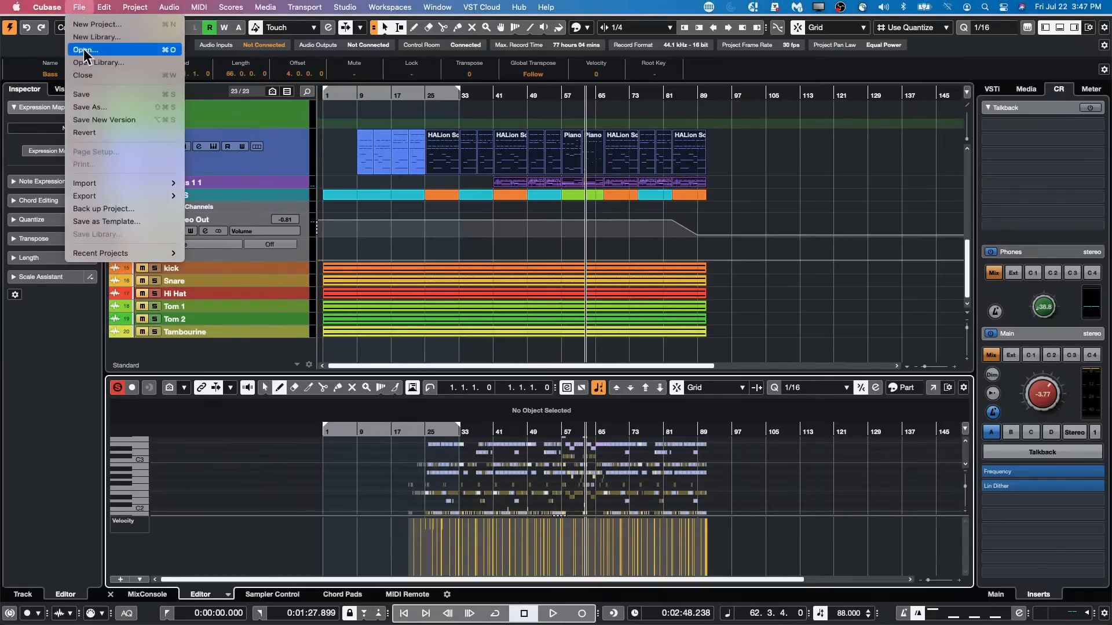
{"action": "mouse_move", "coordinate": [132, 252]}
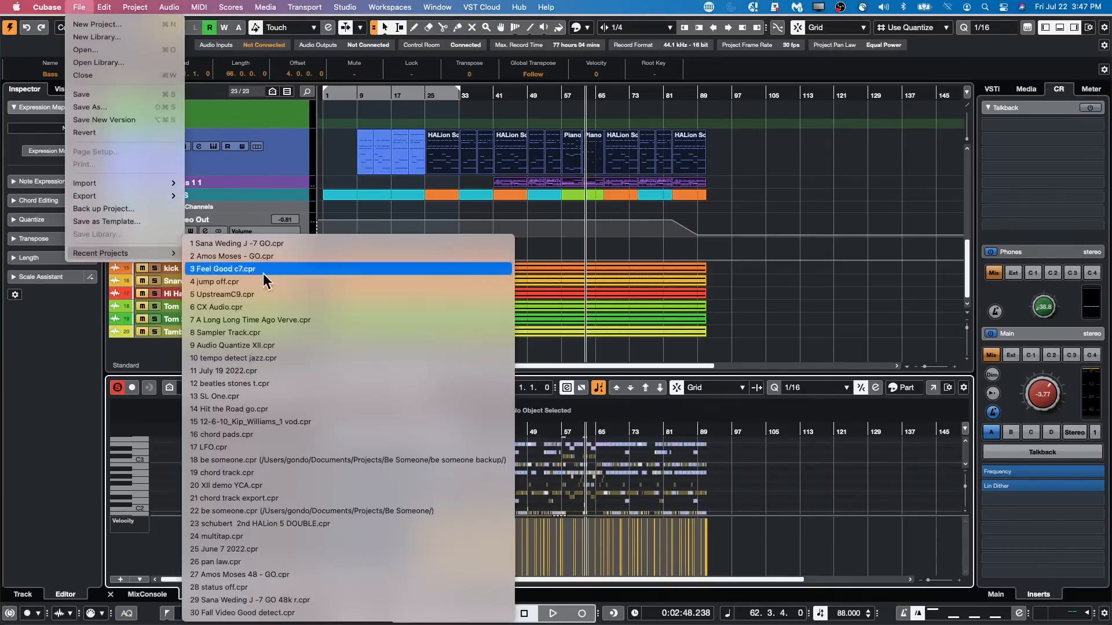
{"action": "left_click", "coordinate": [352, 249]}
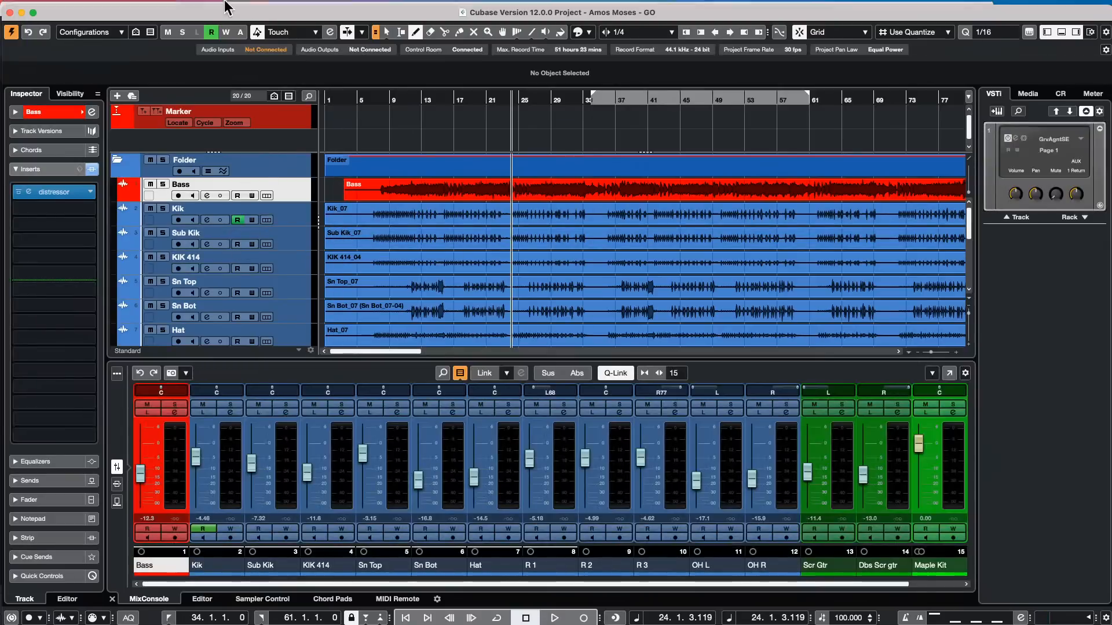
Open the Project Logical Editor setup in the Amos Moses project.
{"action": "left_click", "coordinate": [205, 8]}
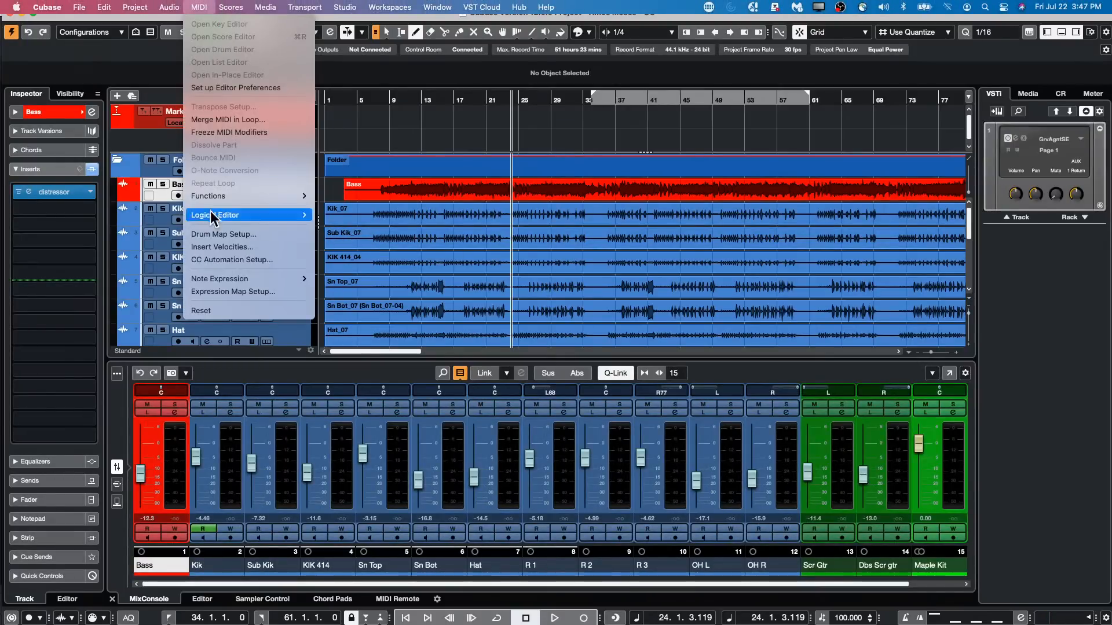
{"action": "mouse_move", "coordinate": [170, 8]}
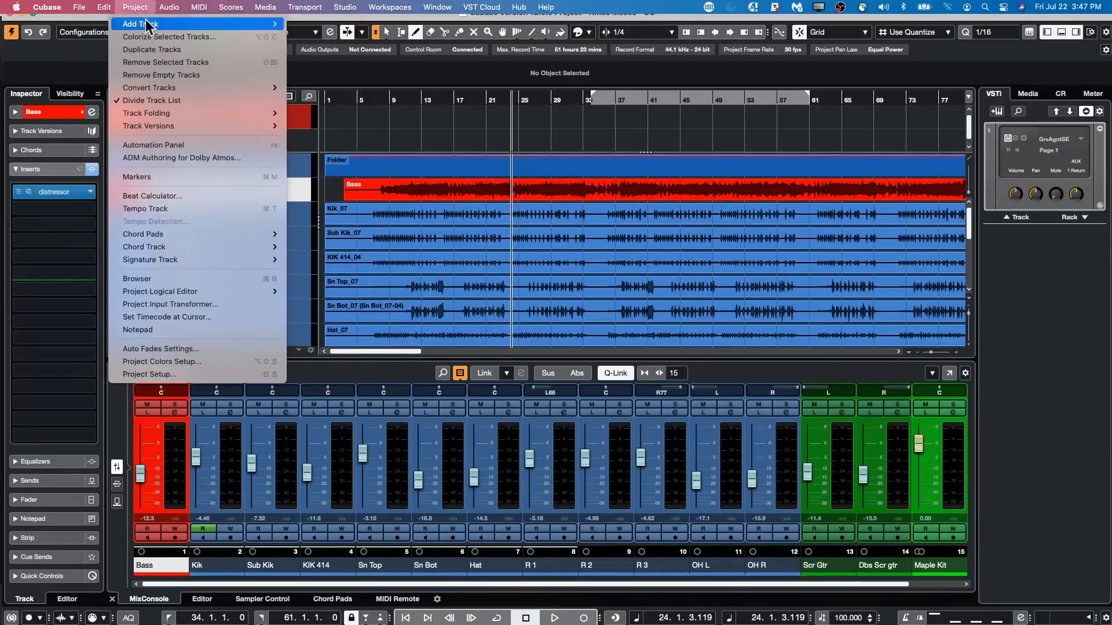
{"action": "mouse_move", "coordinate": [249, 291]}
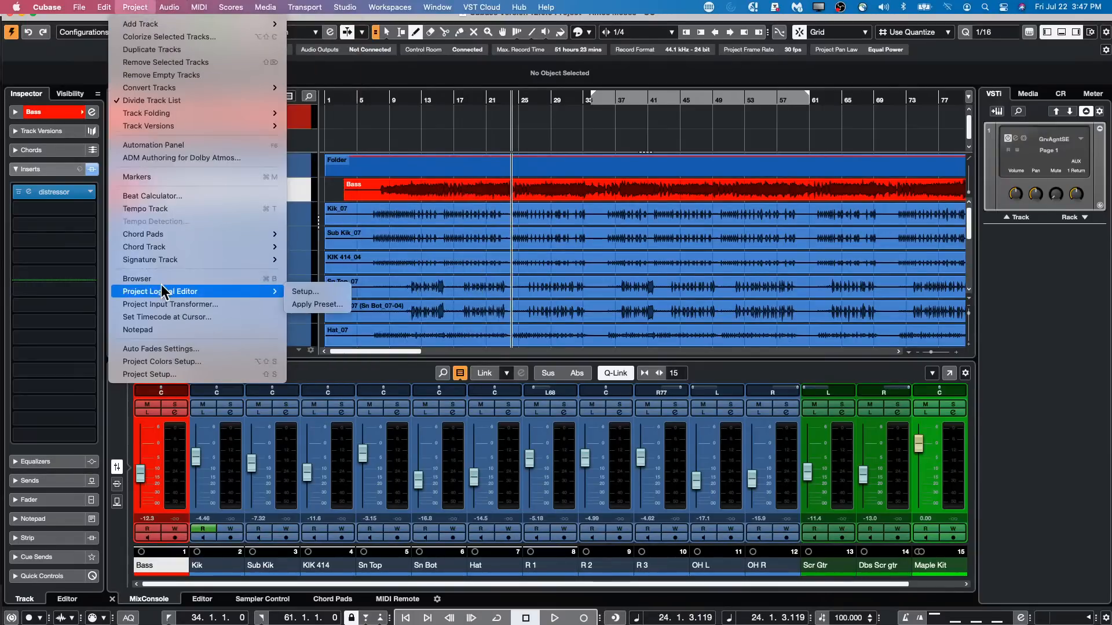
{"action": "left_click", "coordinate": [304, 292]}
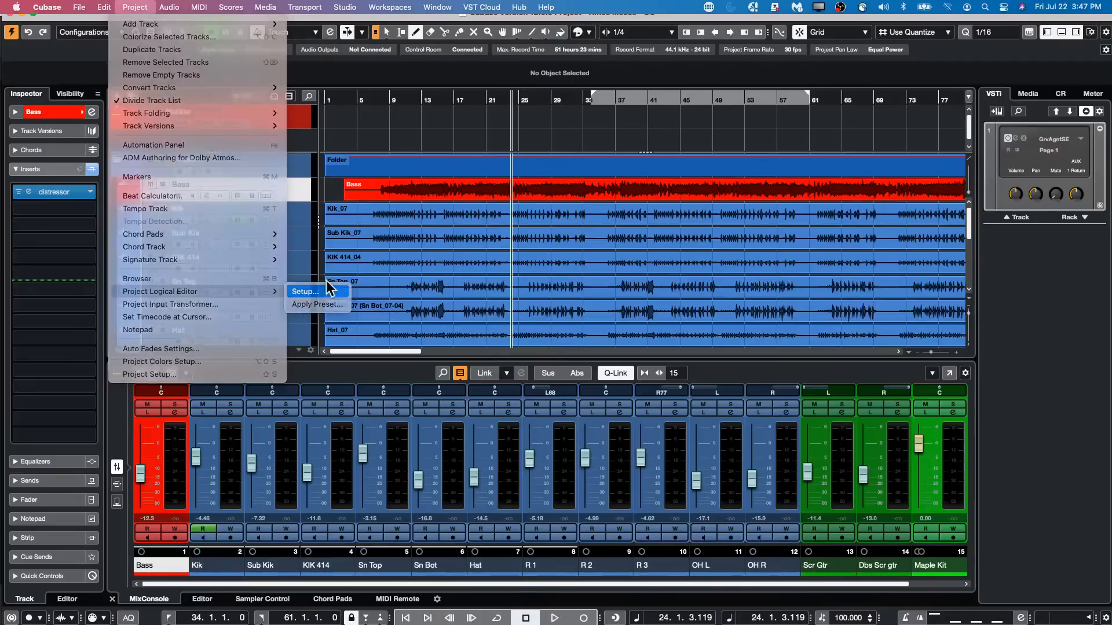
Set the Project Logical Editor function to Select and remove the Automation / Hide Automation post-process command.
{"action": "left_click", "coordinate": [691, 400]}
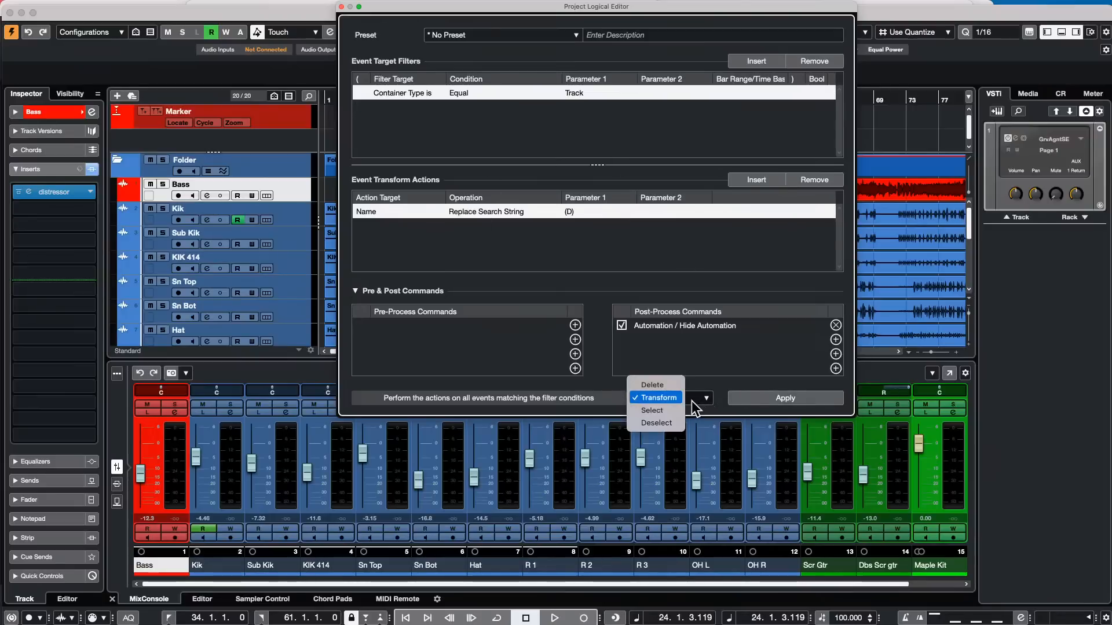
{"action": "left_click", "coordinate": [669, 411]}
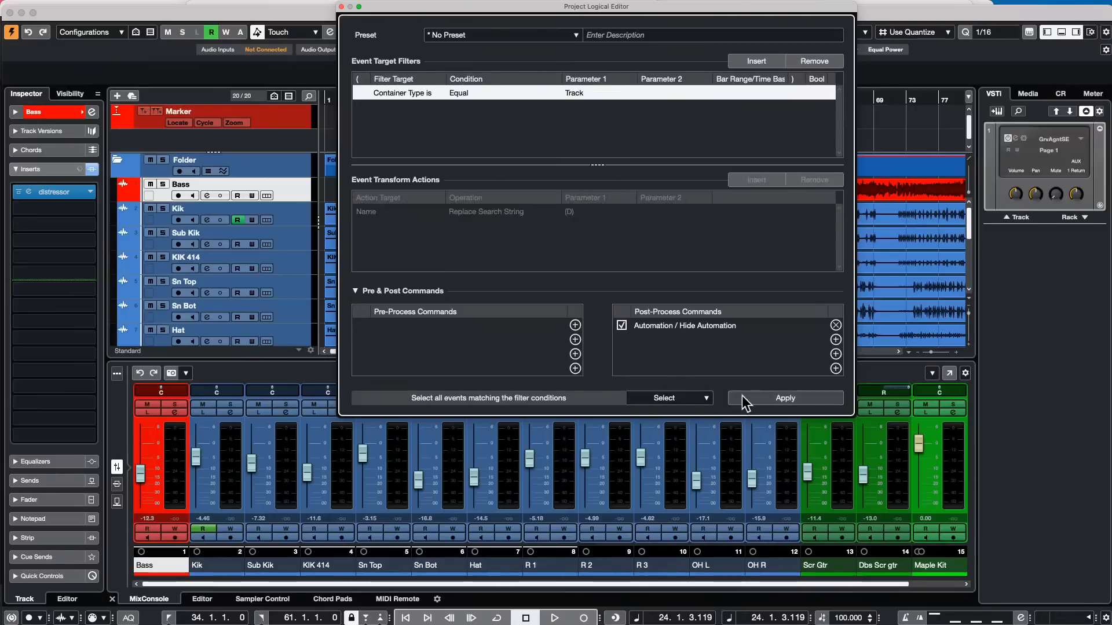
{"action": "left_click", "coordinate": [723, 329]}
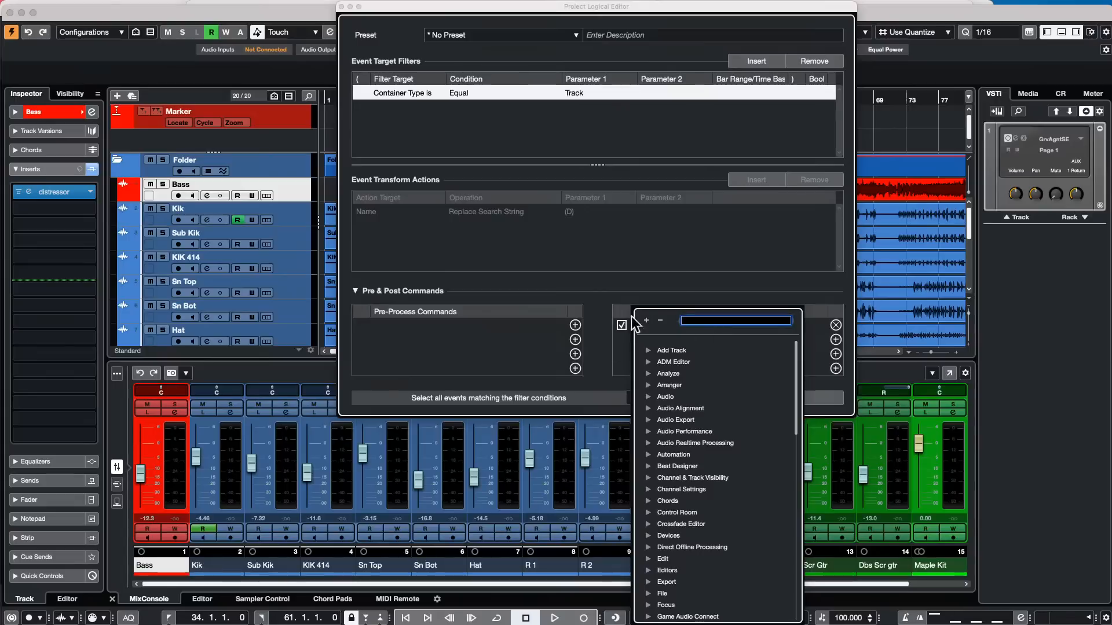
{"action": "left_click", "coordinate": [675, 280]}
{"action": "left_click", "coordinate": [835, 325]}
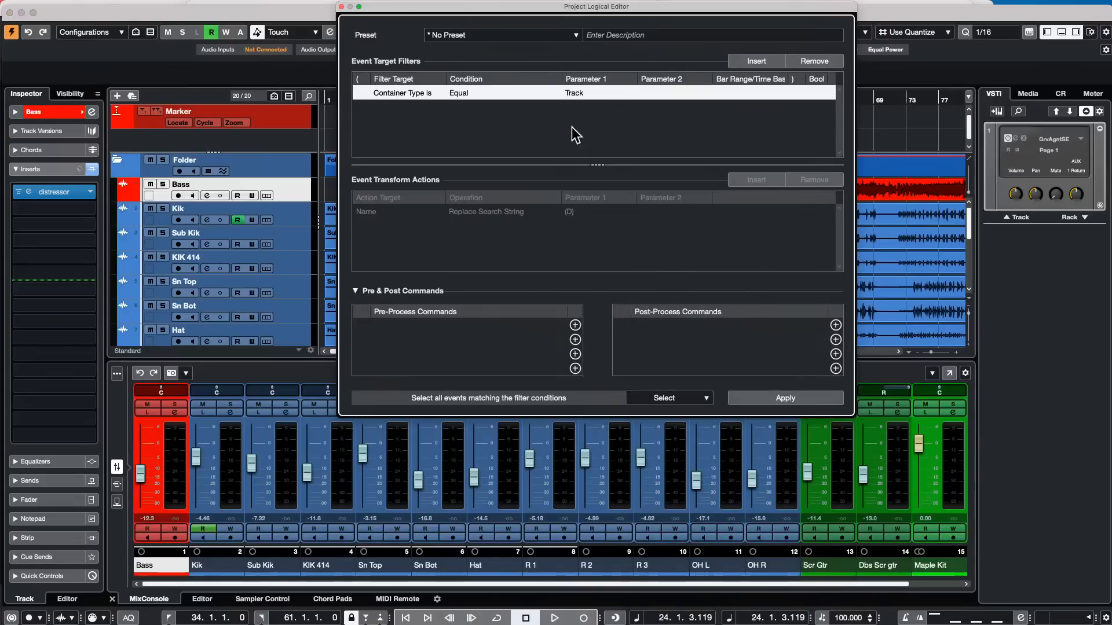
Clear the event target filters and add one for Container Type Equal Track, keeping Select as the function.
{"action": "left_click", "coordinate": [755, 59]}
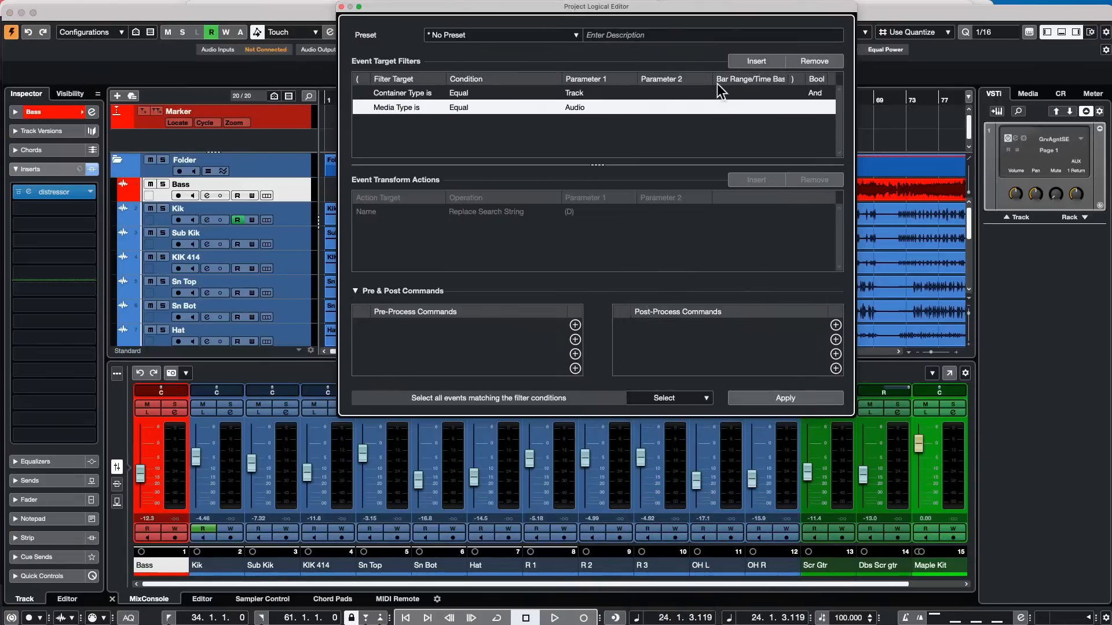
{"action": "double_click", "coordinate": [800, 61]}
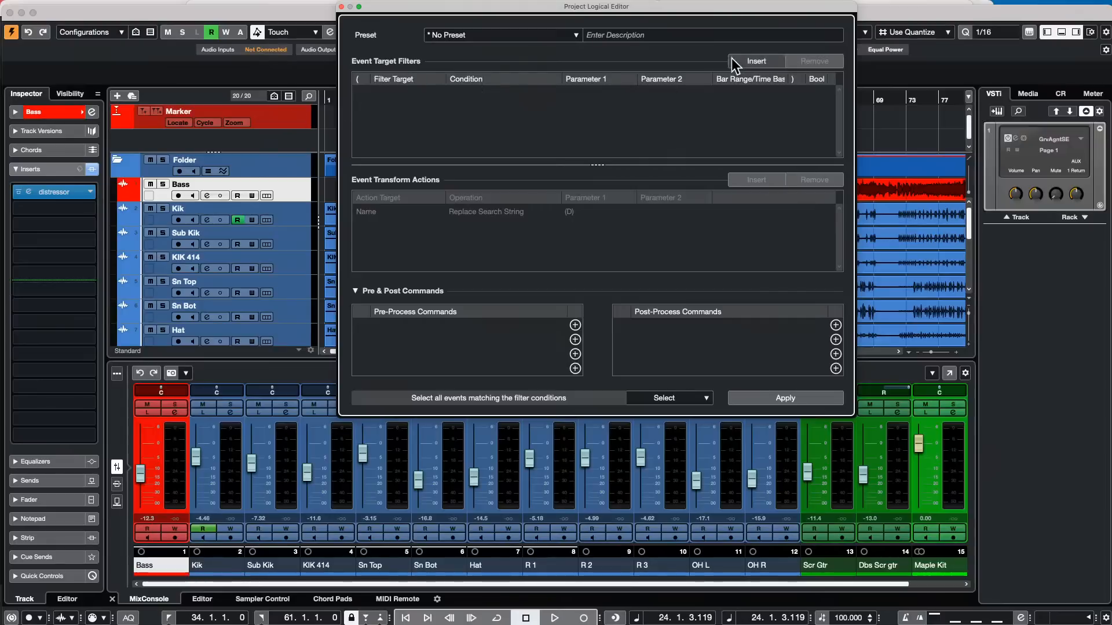
{"action": "left_click", "coordinate": [753, 60]}
{"action": "left_click", "coordinate": [409, 94]}
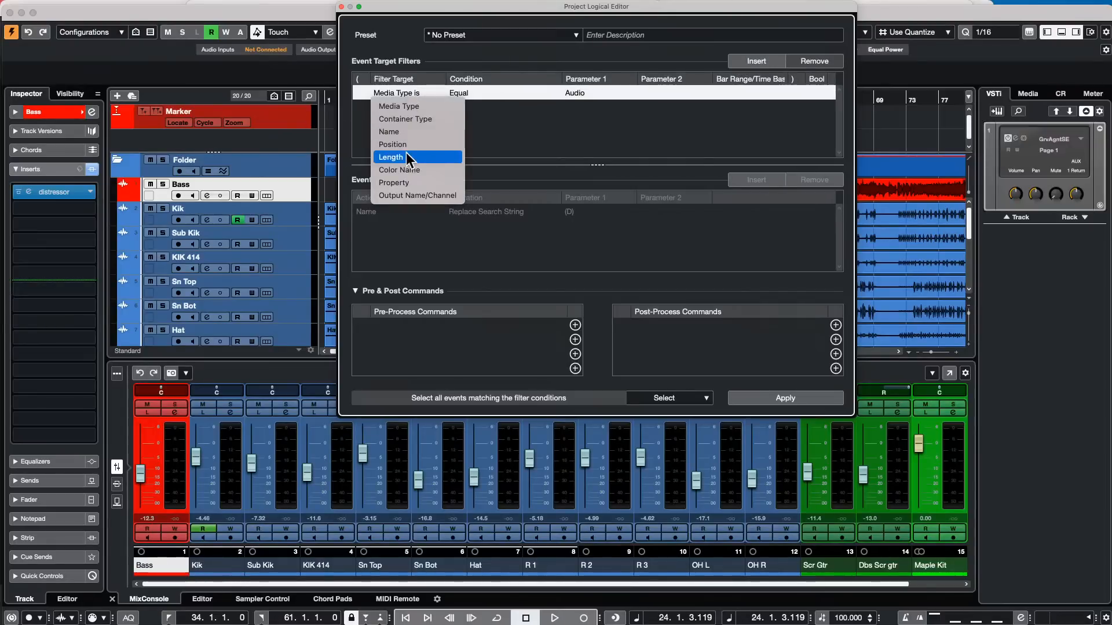
{"action": "left_click", "coordinate": [433, 118]}
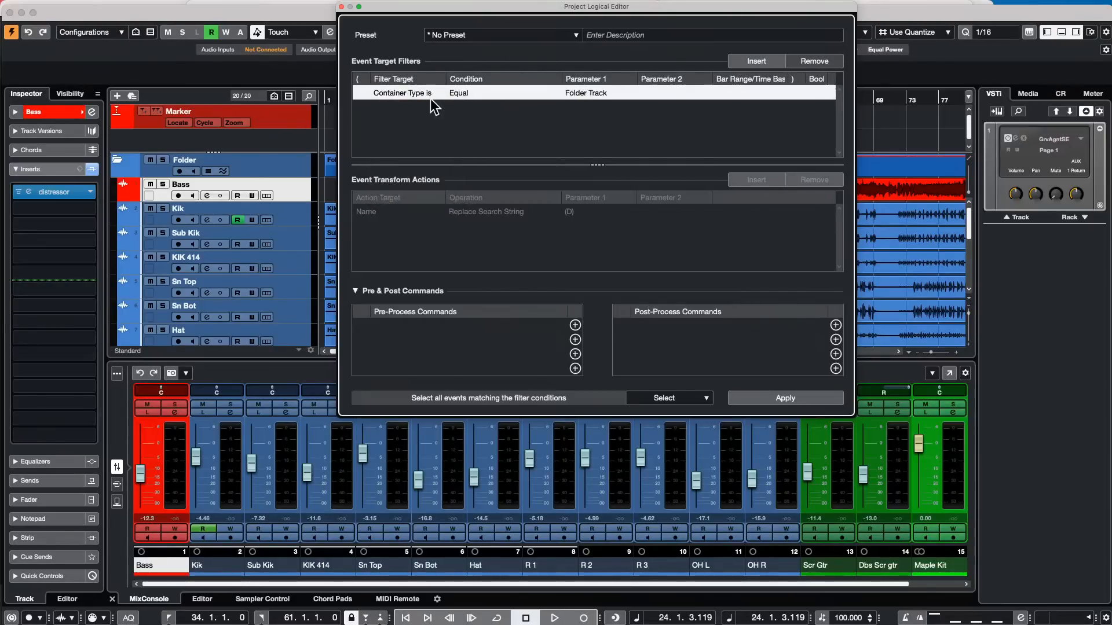
{"action": "left_click", "coordinate": [570, 94]}
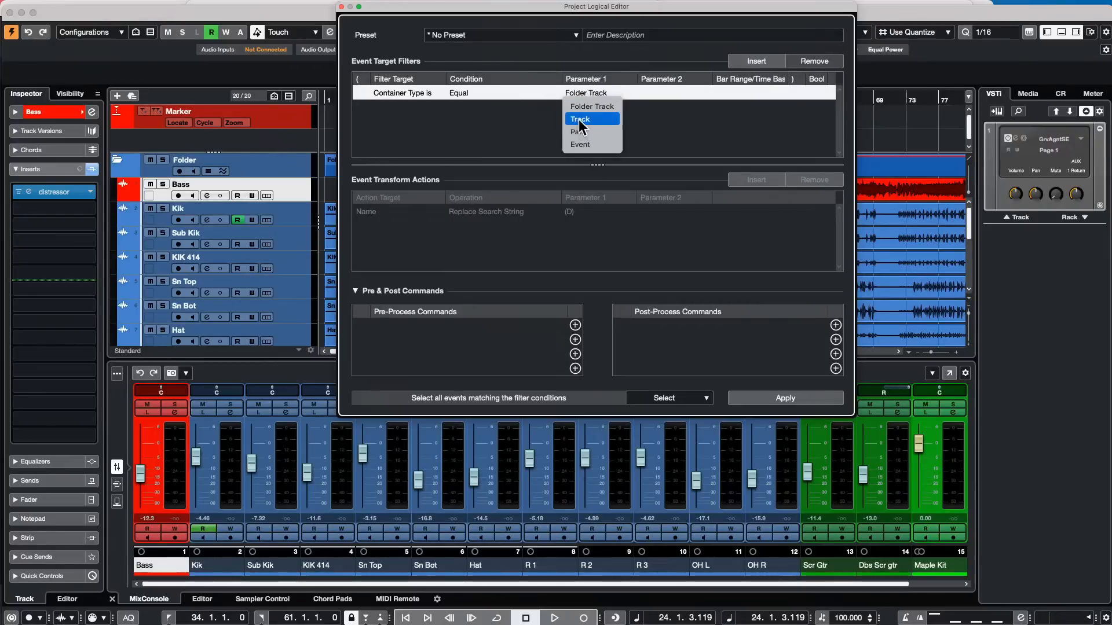
{"action": "left_click", "coordinate": [580, 120]}
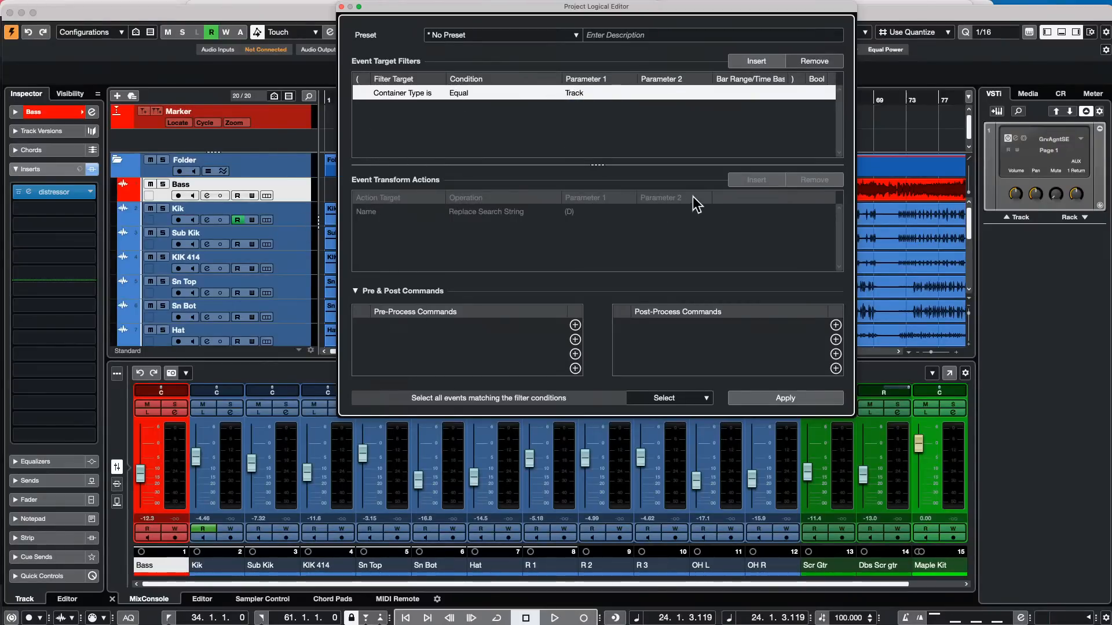
{"action": "left_click", "coordinate": [668, 398]}
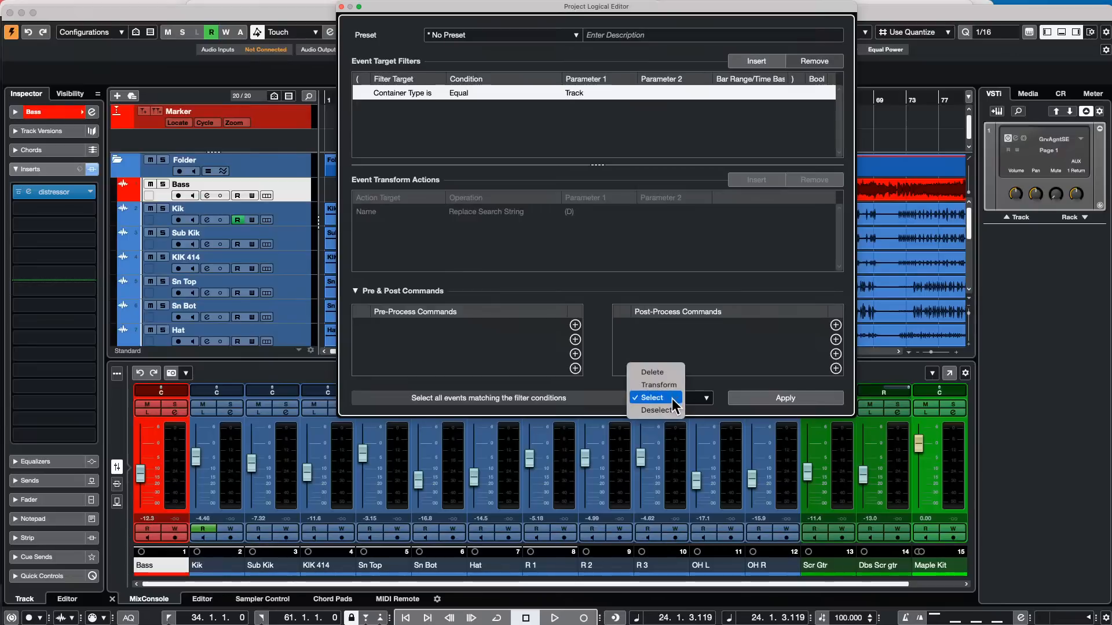
{"action": "left_click", "coordinate": [671, 399]}
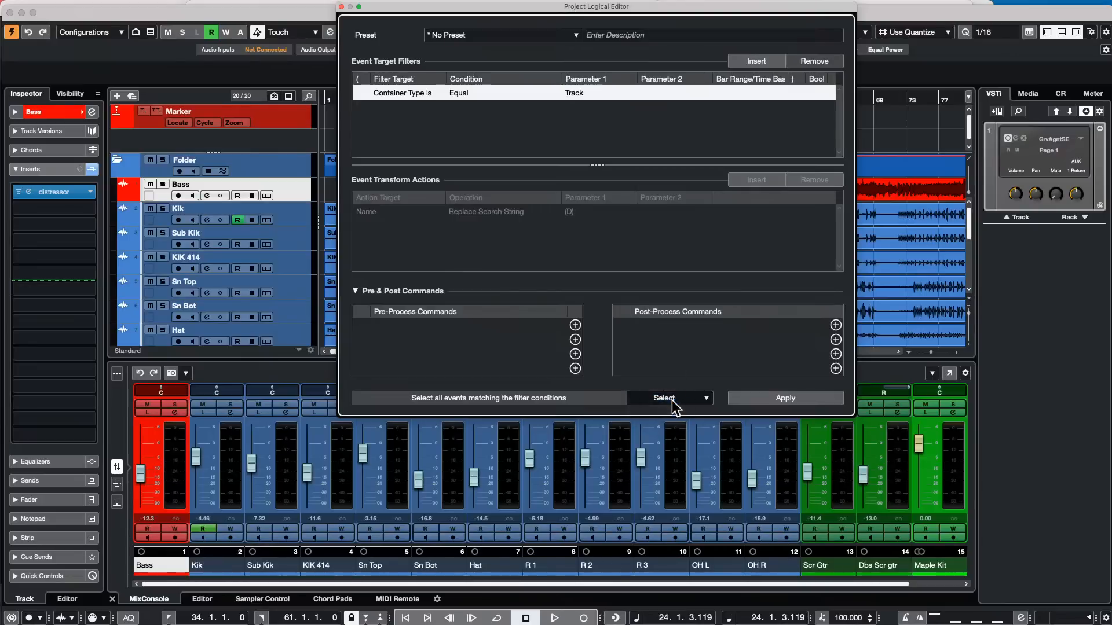
Add a second event target filter for Name Contains KIK.
{"action": "left_click", "coordinate": [756, 61]}
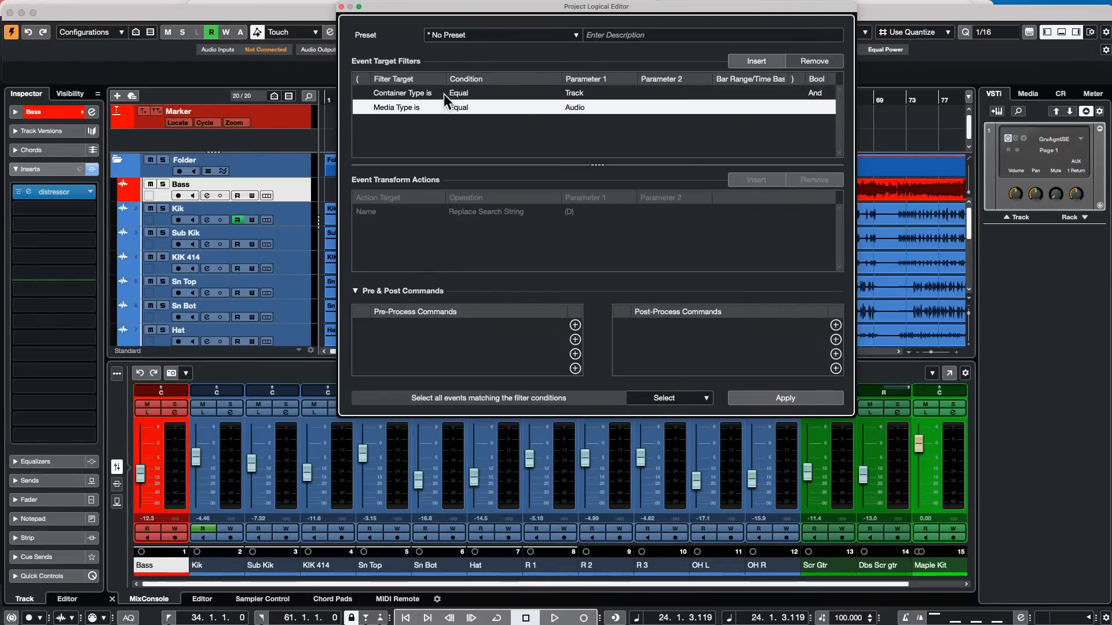
{"action": "left_click", "coordinate": [397, 107]}
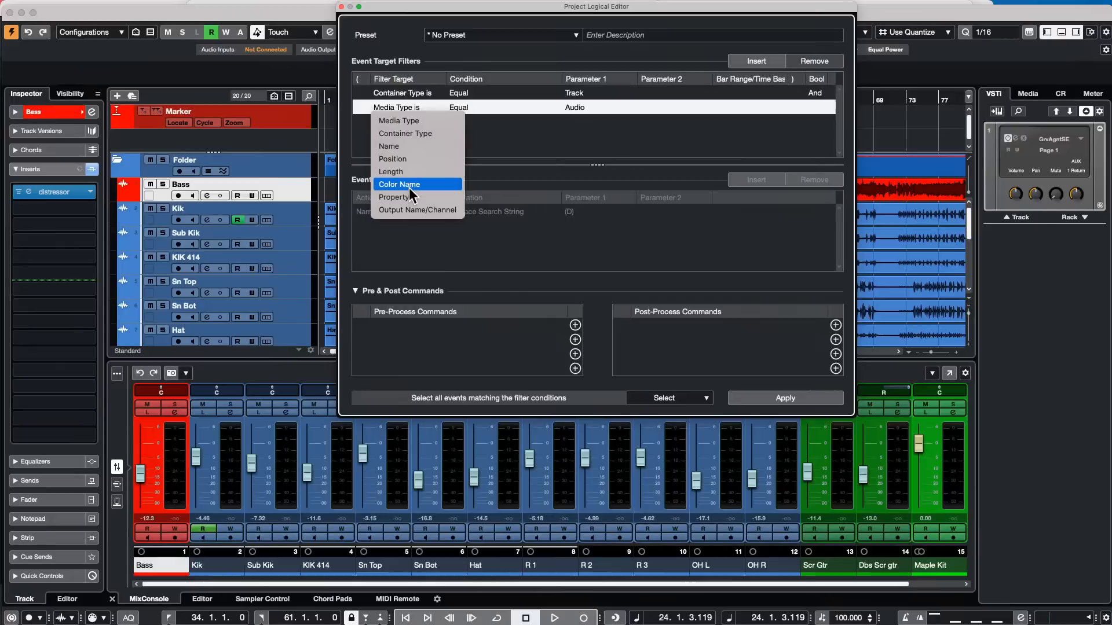
{"action": "left_click", "coordinate": [413, 146]}
{"action": "left_click", "coordinate": [478, 113]}
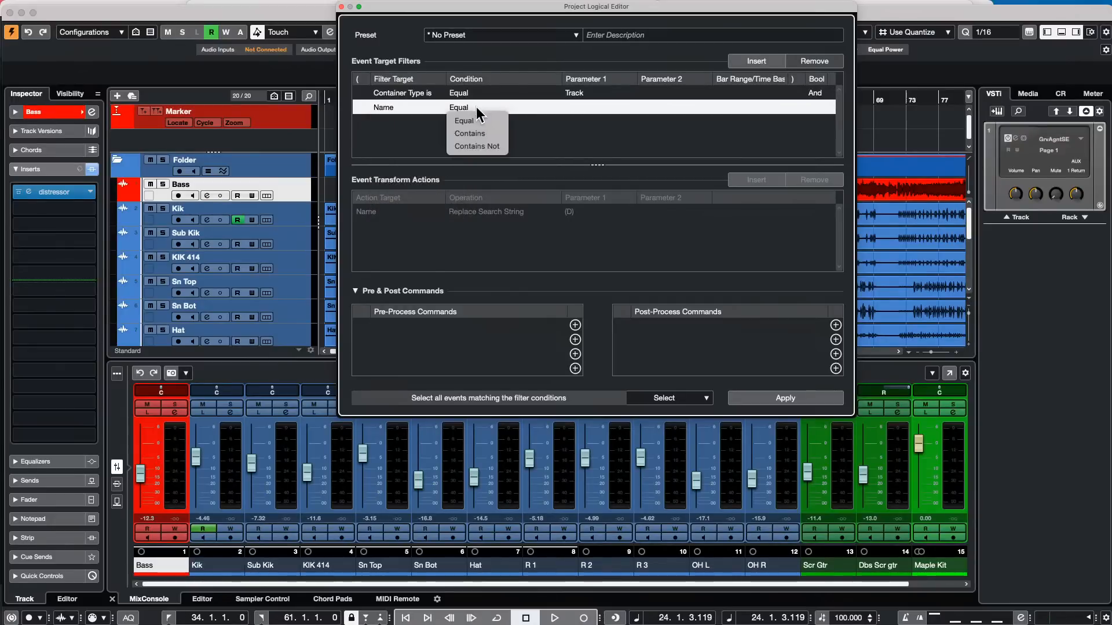
{"action": "left_click", "coordinate": [554, 115]}
{"action": "left_click", "coordinate": [573, 108]}
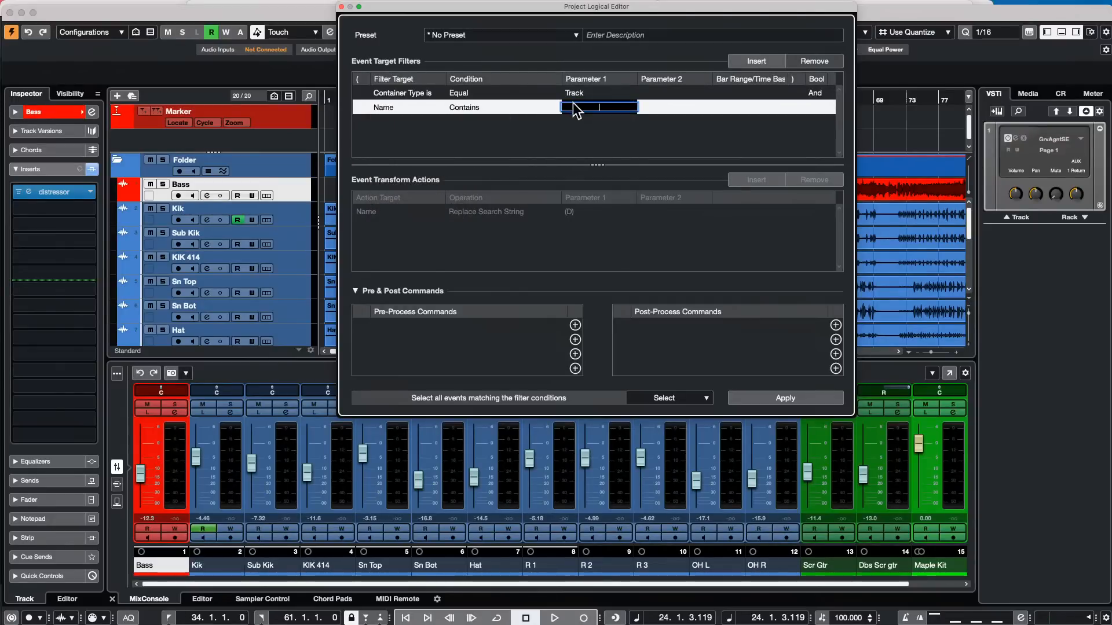
{"action": "type", "text": "KIK"}
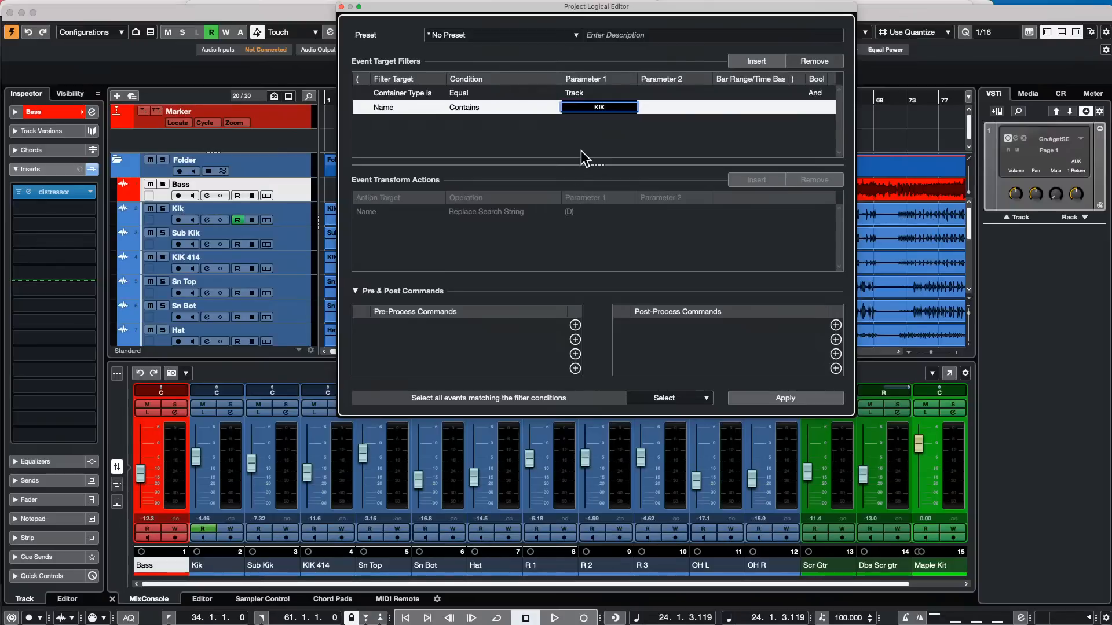
{"action": "key", "text": "Return"}
Add a third target filter for Name Contains SN, linked to the KIK condition with Or.
{"action": "left_click", "coordinate": [753, 61]}
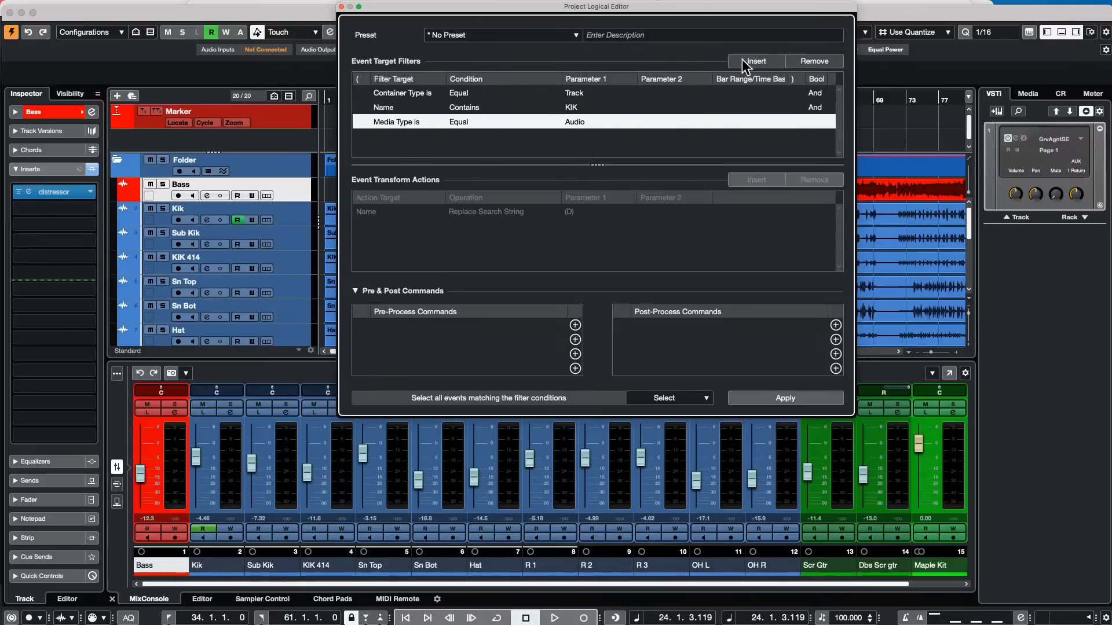
{"action": "left_click", "coordinate": [833, 109]}
{"action": "left_click", "coordinate": [820, 108]}
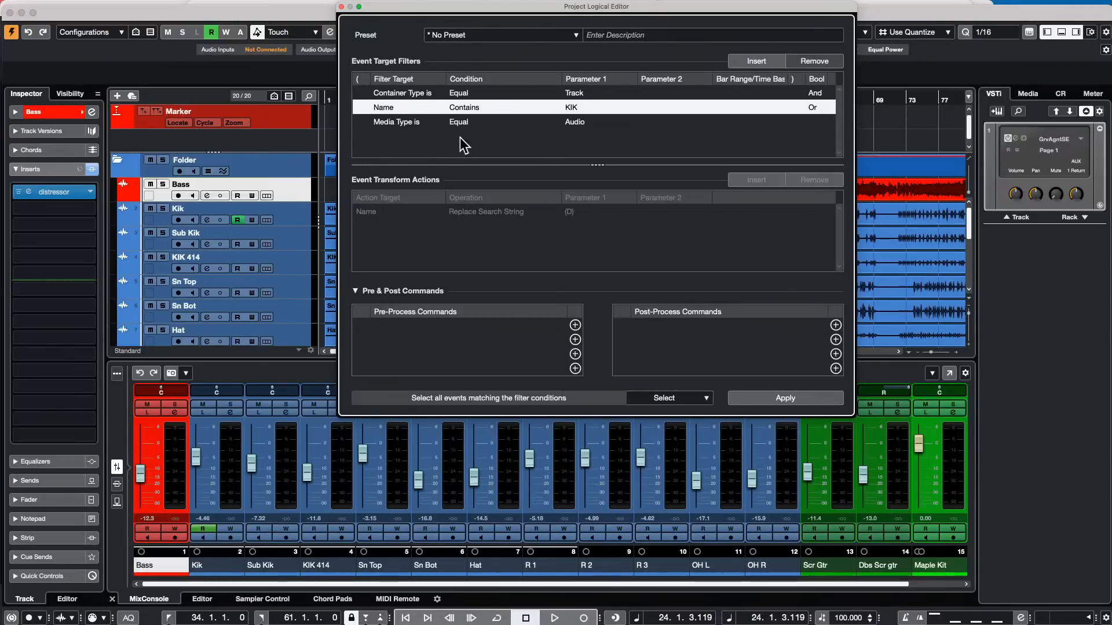
{"action": "left_click", "coordinate": [417, 121]}
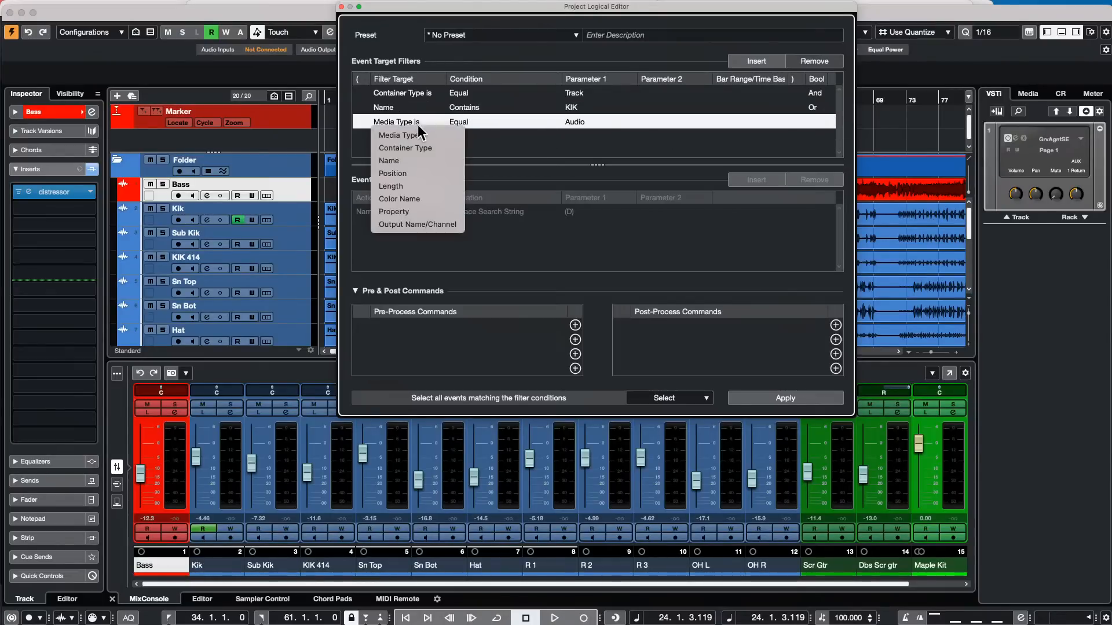
{"action": "left_click", "coordinate": [431, 161]}
{"action": "left_click", "coordinate": [466, 122]}
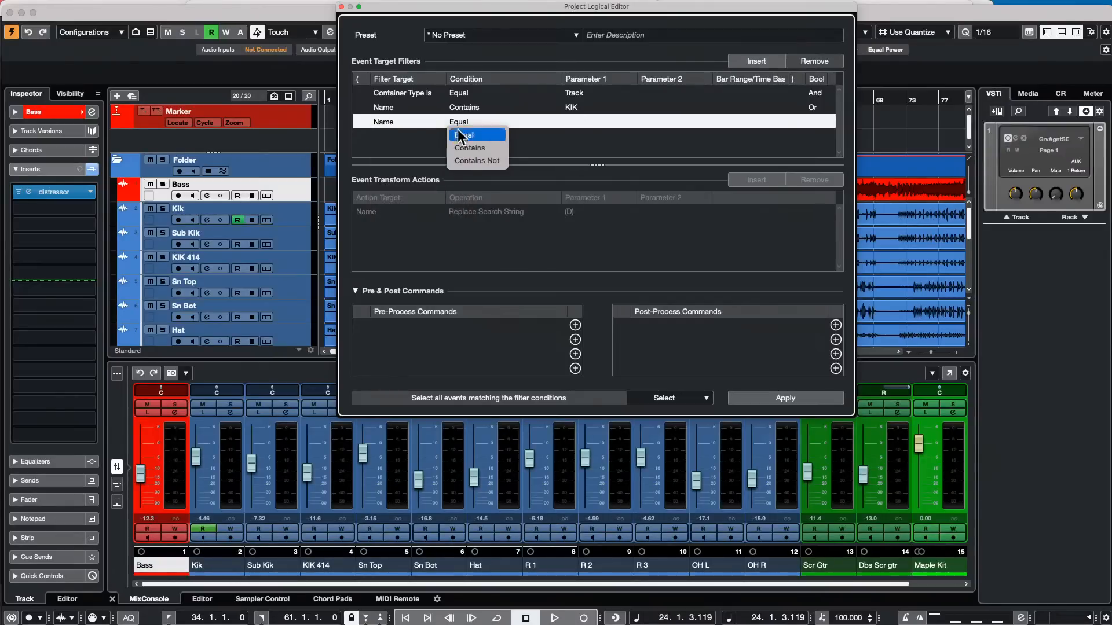
{"action": "left_click", "coordinate": [470, 148]}
{"action": "left_click", "coordinate": [584, 122]}
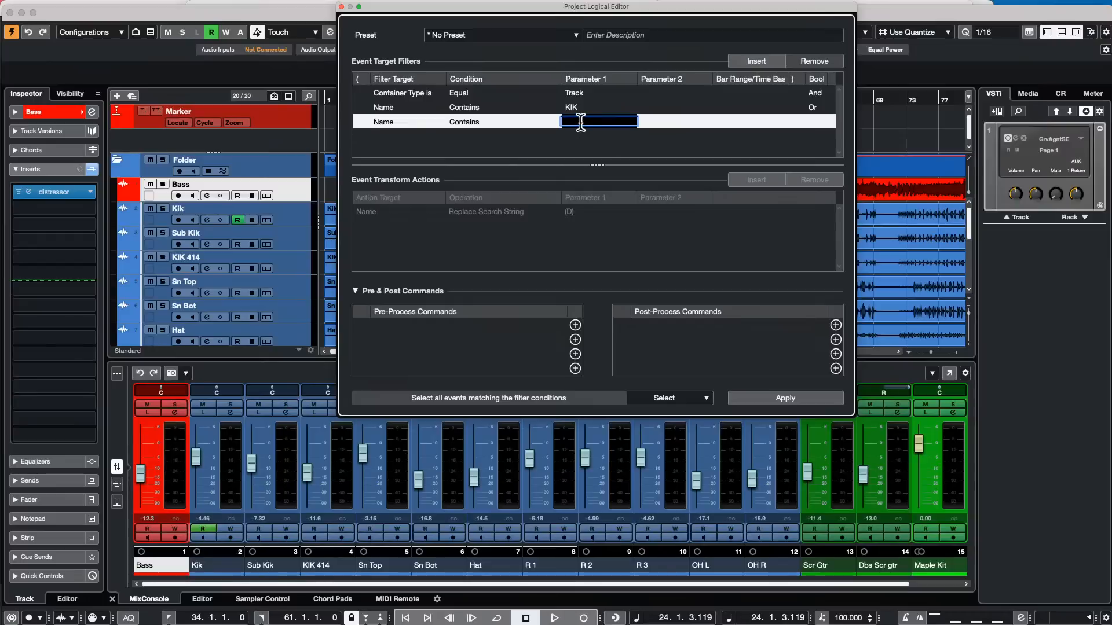
{"action": "type", "text": "SN"}
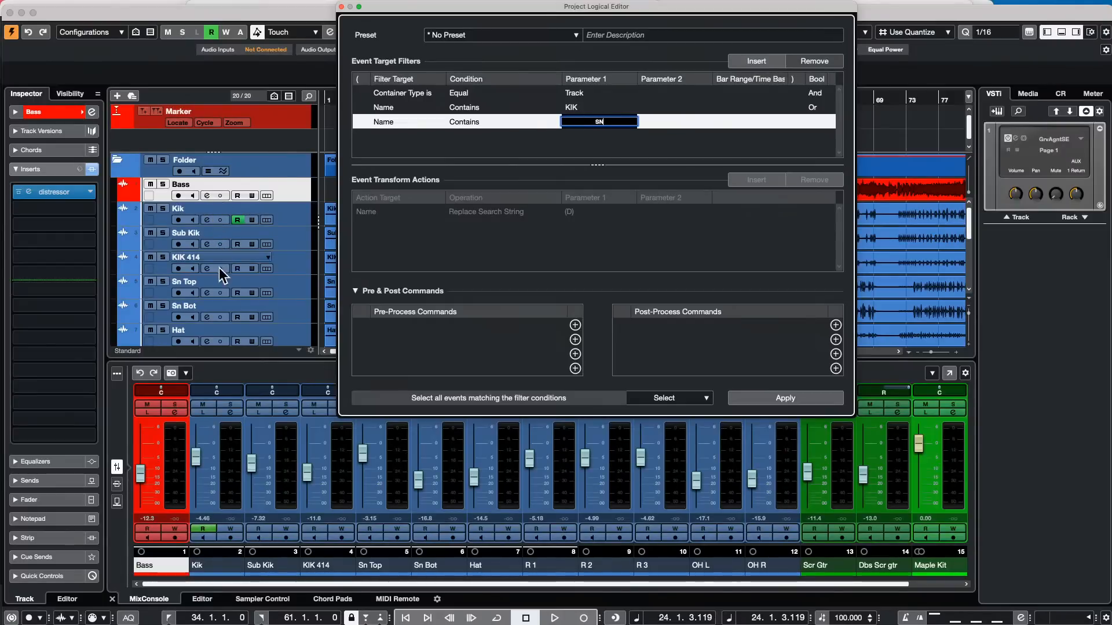
{"action": "left_click", "coordinate": [390, 132]}
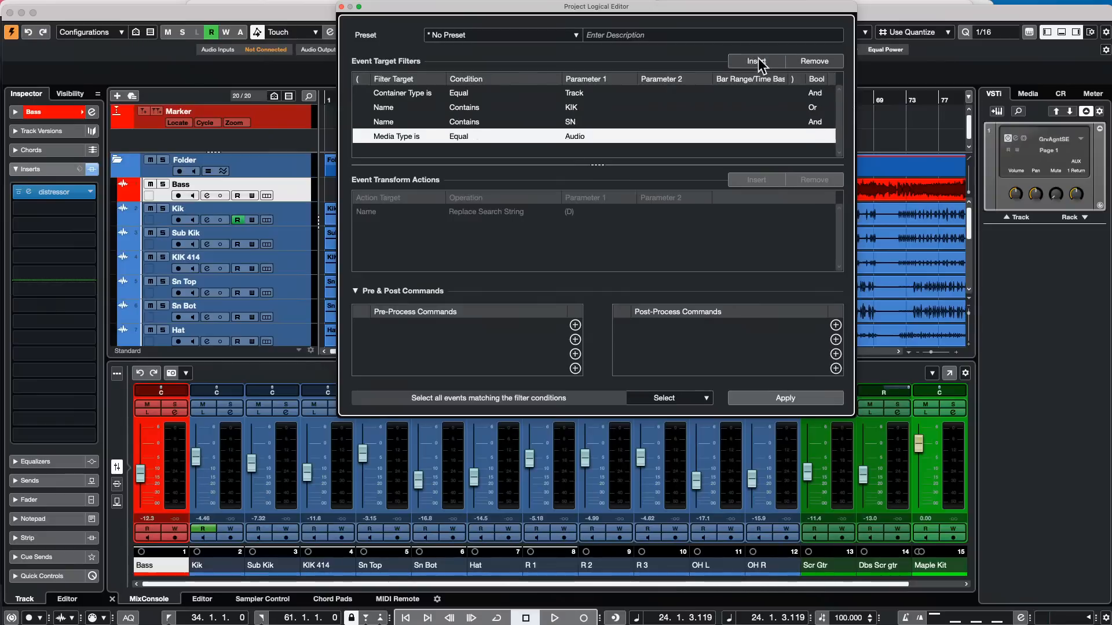
Add a fourth target filter for Name Contains HAT, linked to the SN condition with Or.
{"action": "left_click", "coordinate": [758, 60]}
{"action": "left_click", "coordinate": [394, 138]}
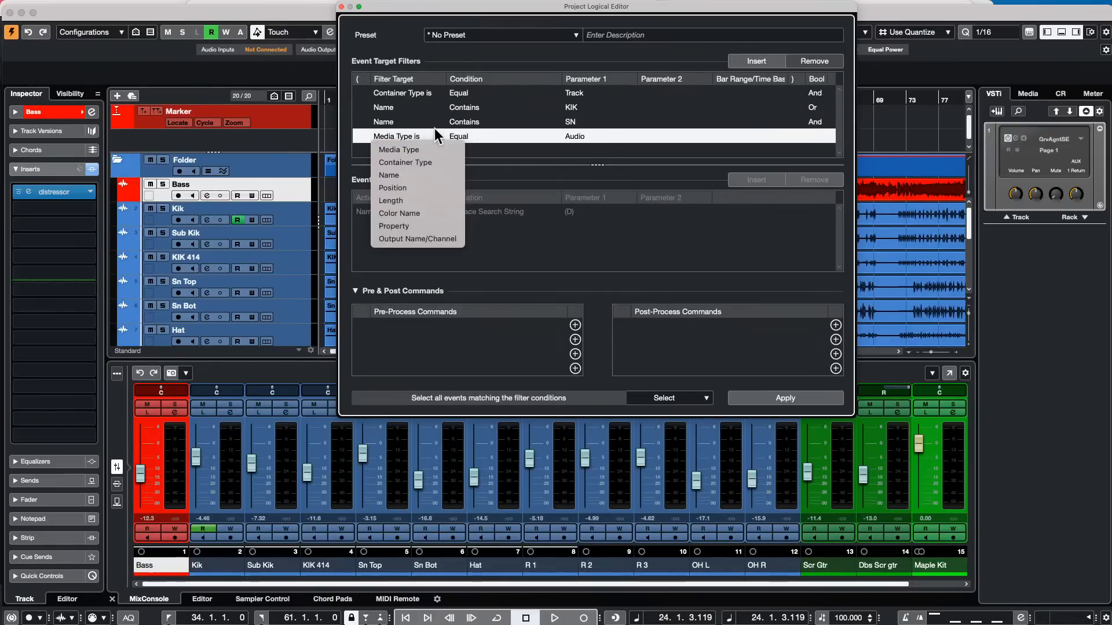
{"action": "left_click", "coordinate": [429, 175]}
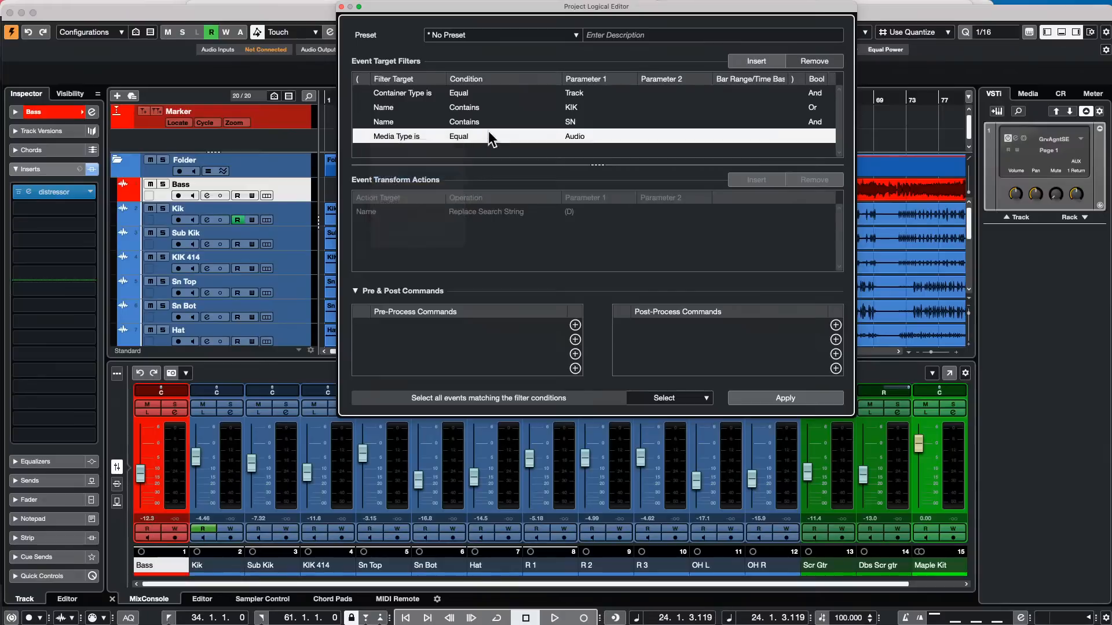
{"action": "left_click", "coordinate": [480, 136]}
{"action": "left_click", "coordinate": [487, 158]}
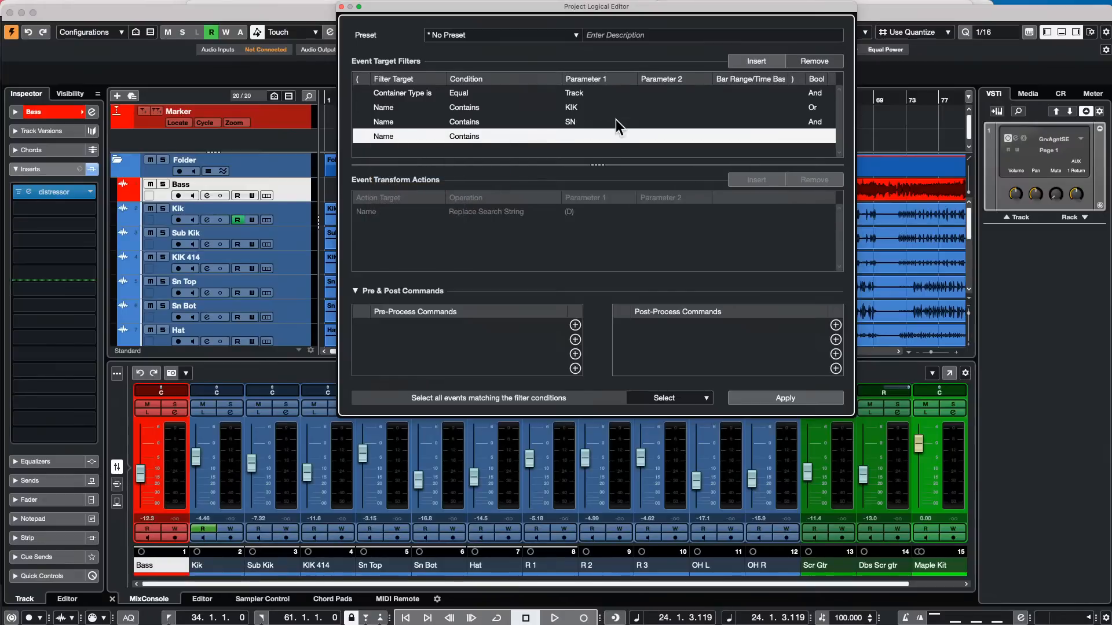
{"action": "left_click", "coordinate": [596, 136]}
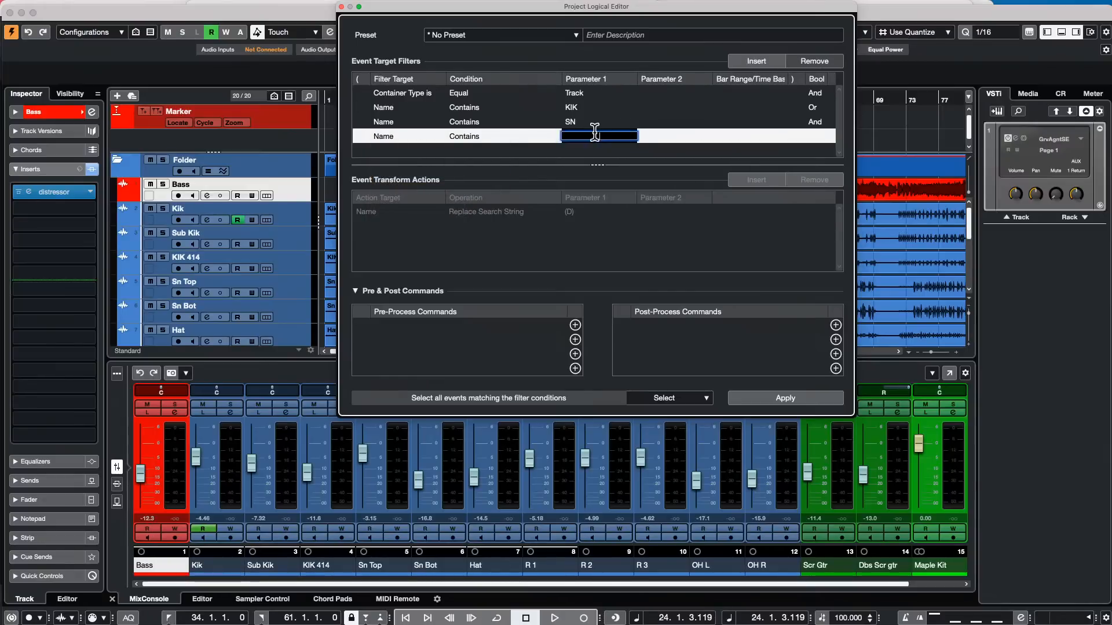
{"action": "type", "text": "HAT"}
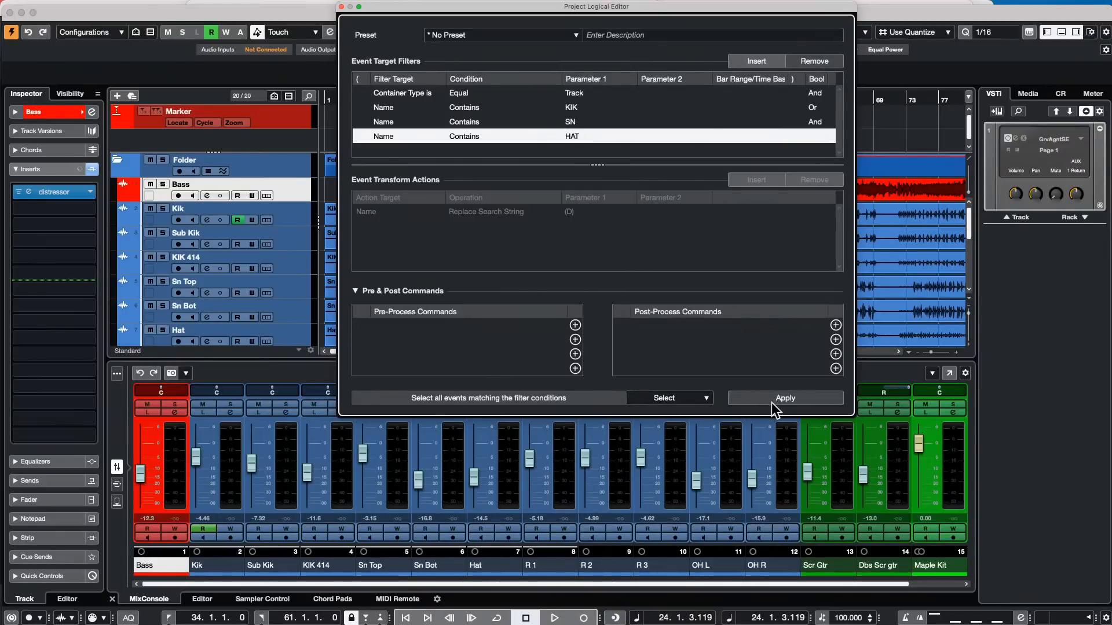
{"action": "left_click", "coordinate": [819, 123]}
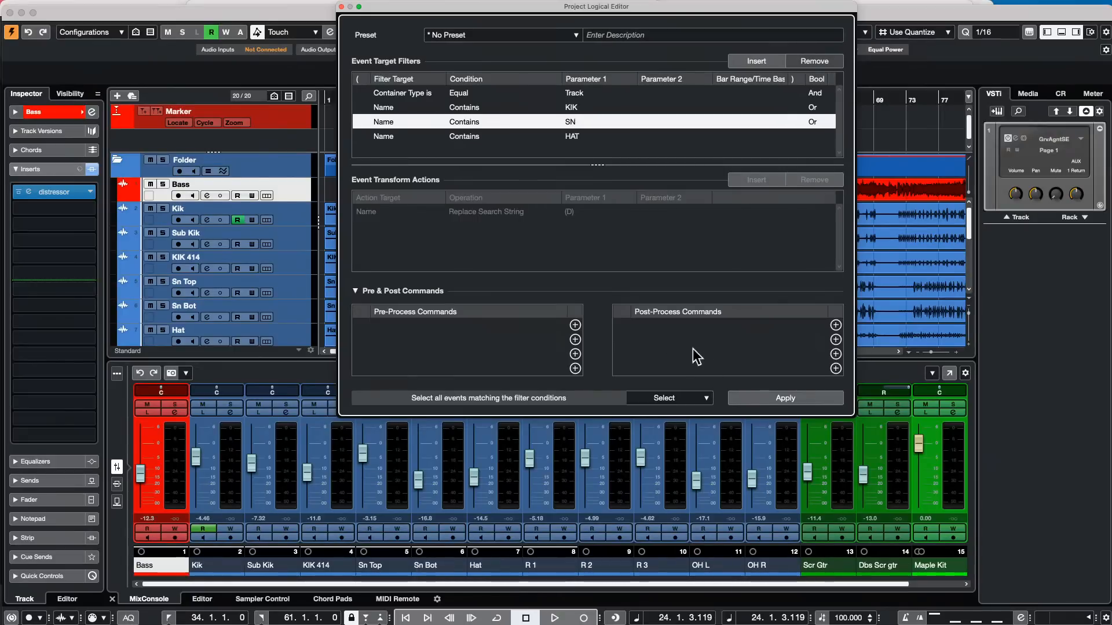
Apply the filters to select the matching kick, snare and hat tracks, and check the selection in the track list.
{"action": "left_click", "coordinate": [753, 394]}
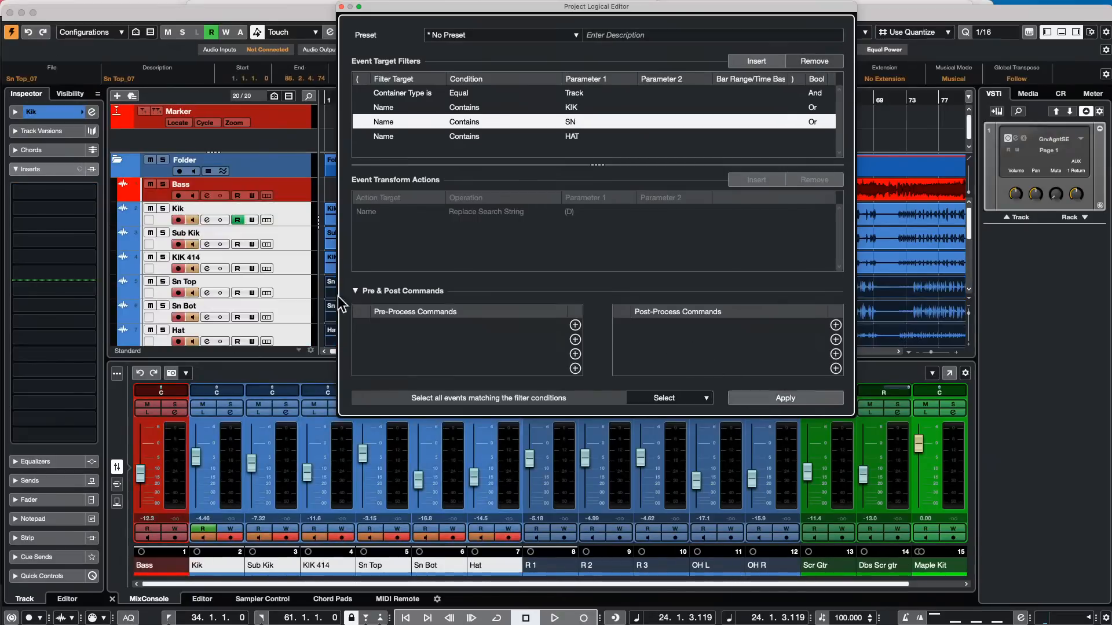
{"action": "scroll", "coordinate": [220, 255], "scroll_direction": "down", "scroll_amount": 6}
{"action": "scroll", "coordinate": [220, 254], "scroll_direction": "up", "scroll_amount": 6}
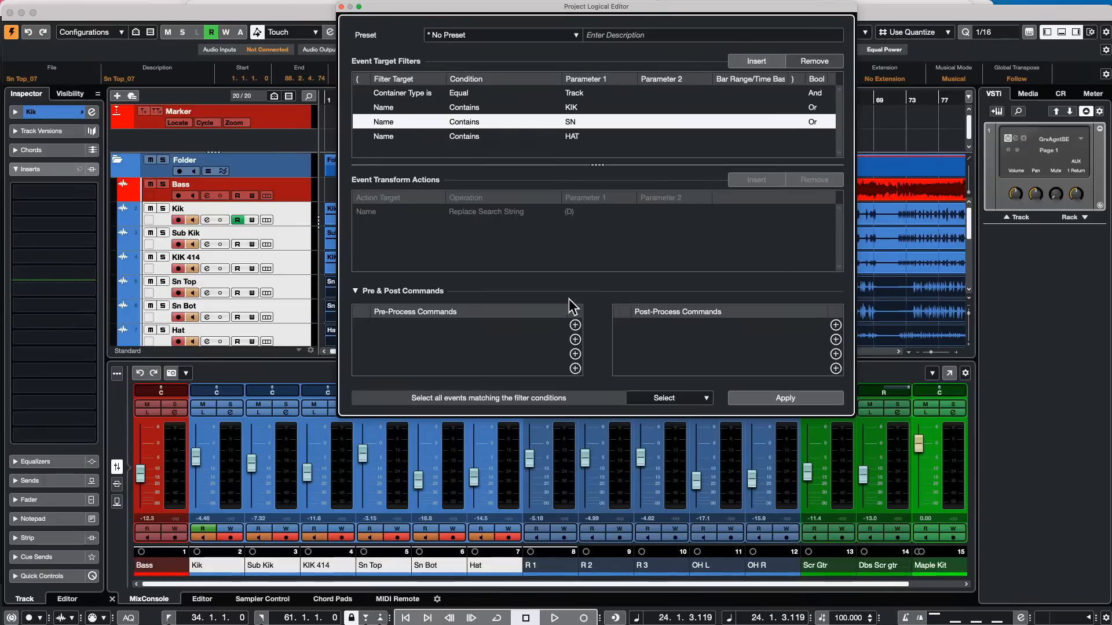
Search the available post-process commands for "create group" and clear the search.
{"action": "left_click", "coordinate": [836, 324]}
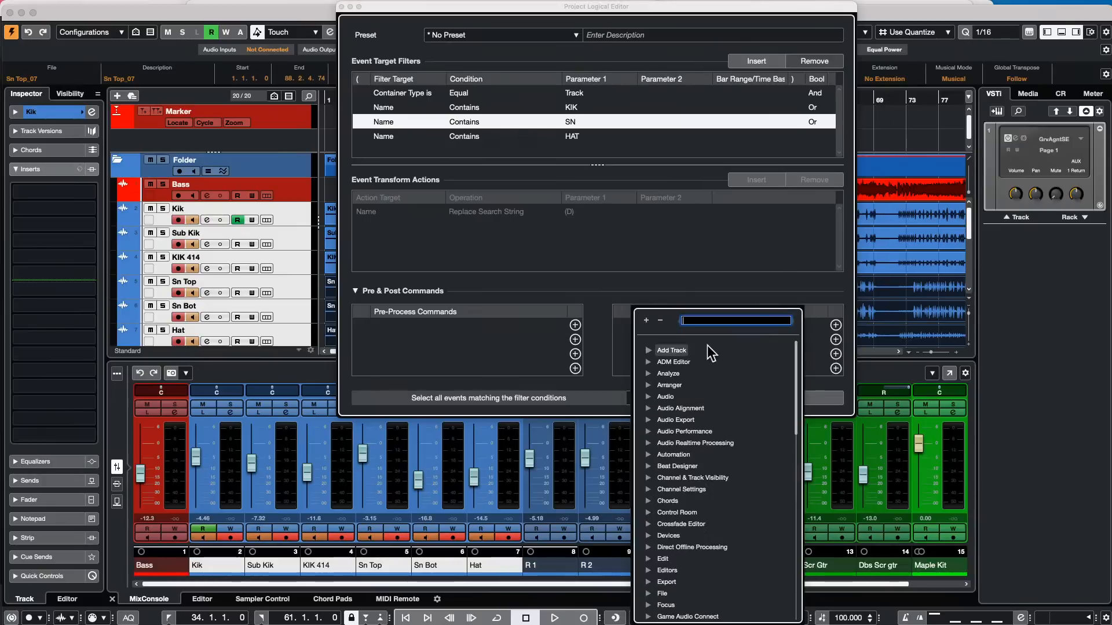
{"action": "type", "text": "c"}
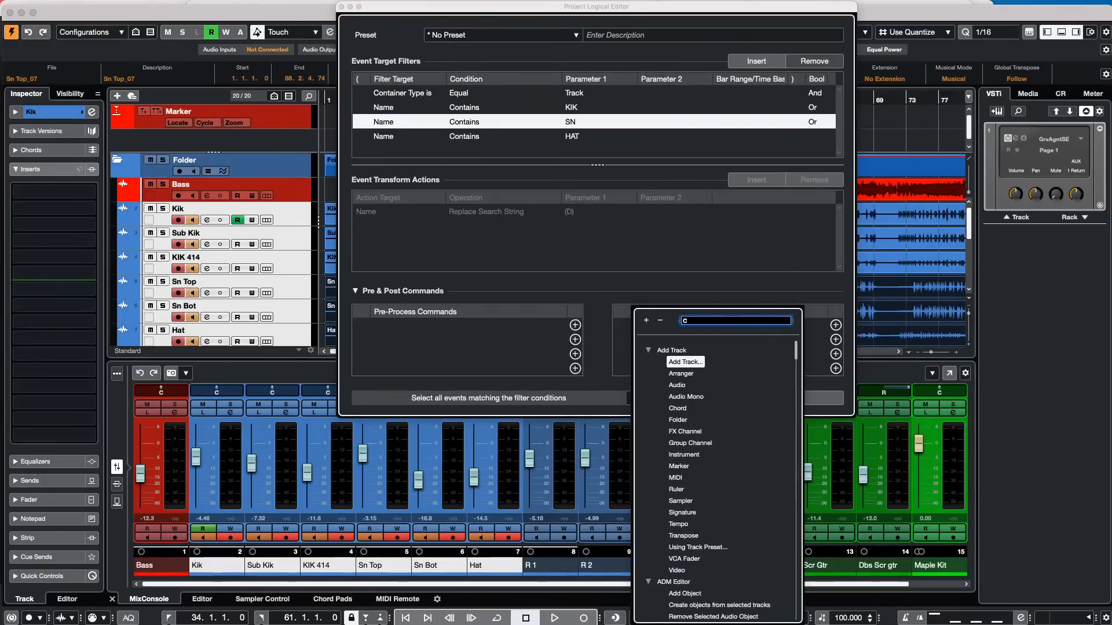
{"action": "type", "text": "reate q"}
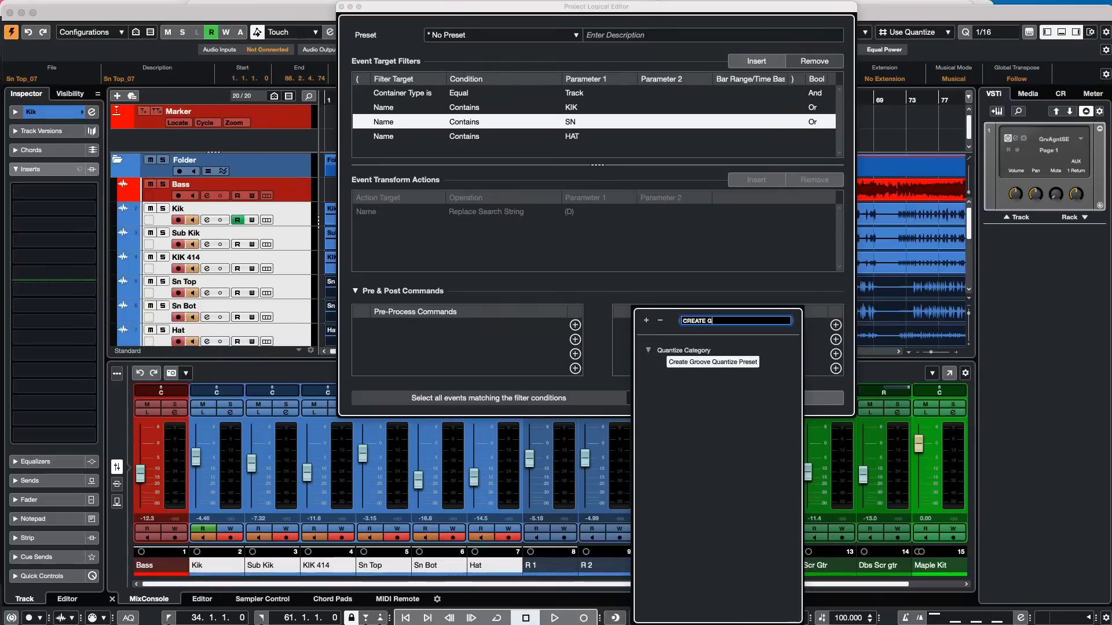
{"action": "type", "text": "roup"}
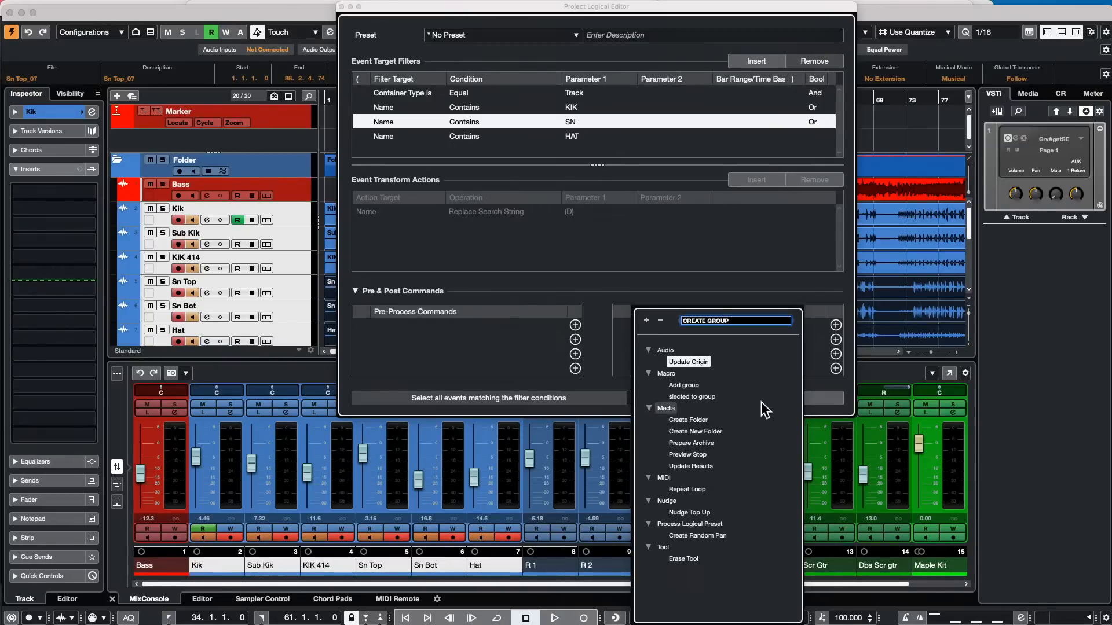
{"action": "triple_click", "coordinate": [748, 320]}
{"action": "key", "text": "BackSpace"}
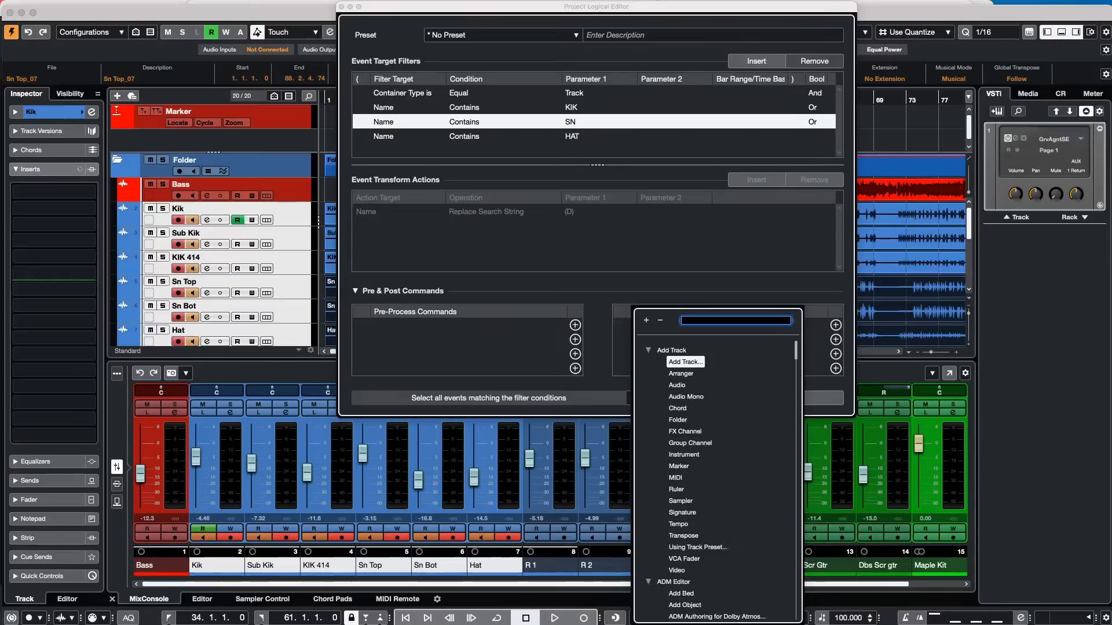
Search the commands for "add group" and add the macro Selected Tracks to new Folder and Add Group Channel as a post-process command.
{"action": "type", "text": "grou"}
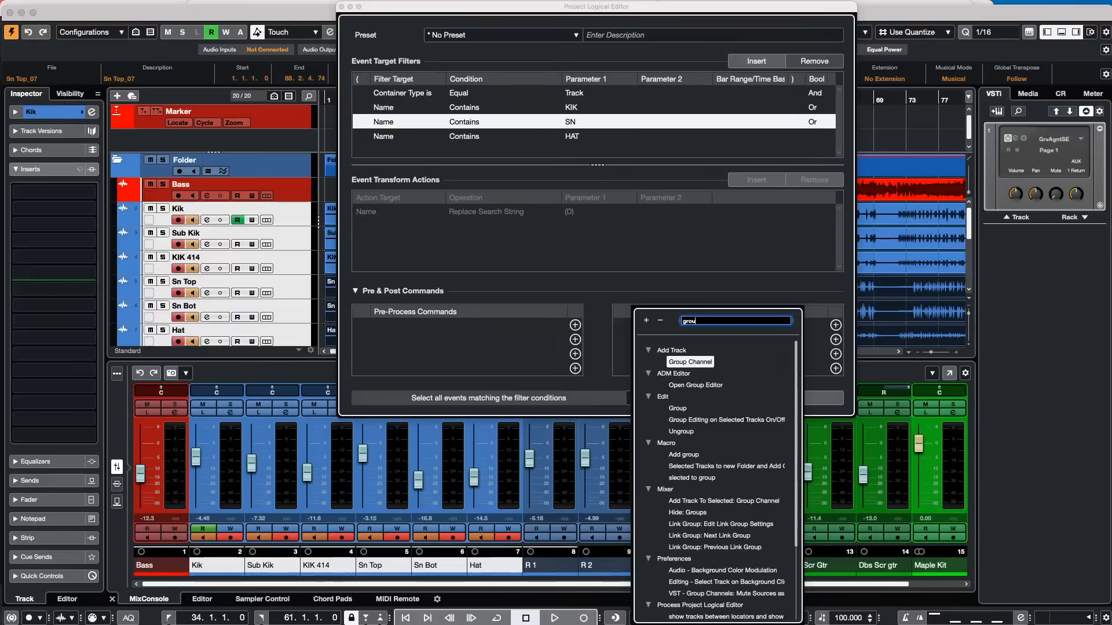
{"action": "type", "text": "p"}
{"action": "key", "text": "BackSpace"}
{"action": "key", "text": "BackSpace"}
{"action": "key", "text": "BackSpace"}
{"action": "key", "text": "BackSpace"}
{"action": "key", "text": "BackSpace"}
{"action": "type", "text": "add"}
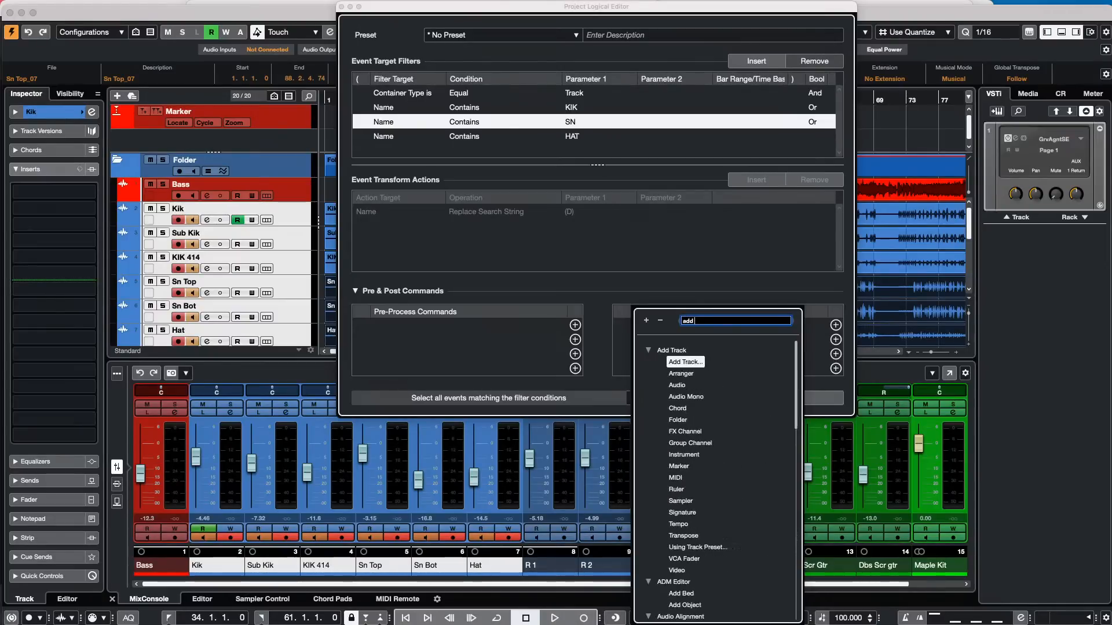
{"action": "type", "text": " group"}
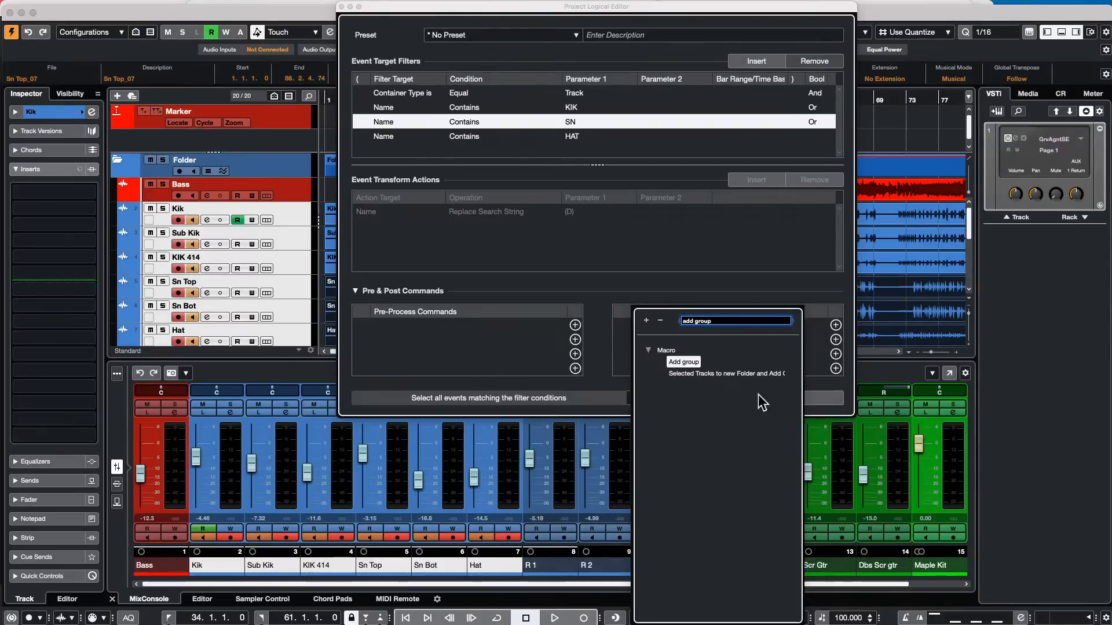
{"action": "left_click", "coordinate": [740, 371]}
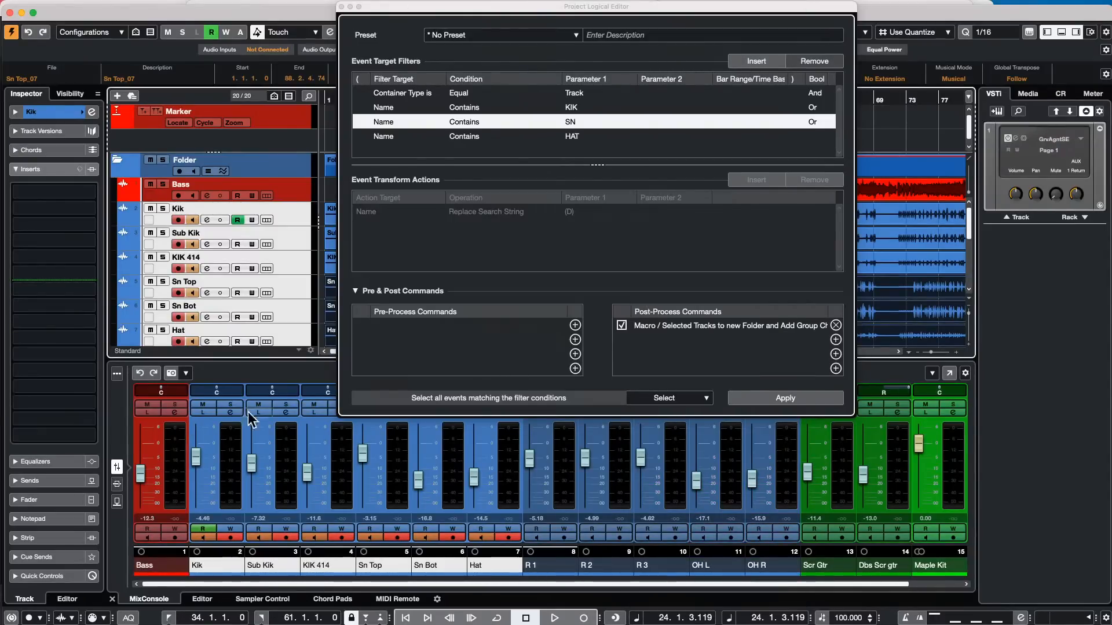
Select only the Bass track, apply the logical preset, and add the stereo group channel with the name Drums.
{"action": "left_click", "coordinate": [266, 186]}
{"action": "left_click", "coordinate": [268, 157]}
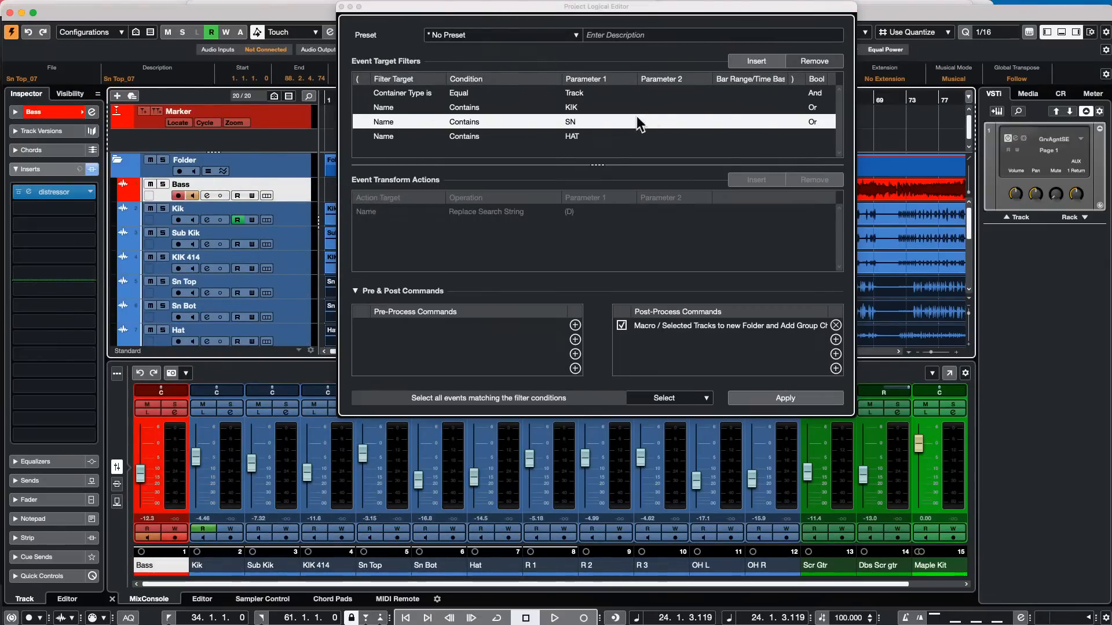
{"action": "left_click", "coordinate": [804, 398]}
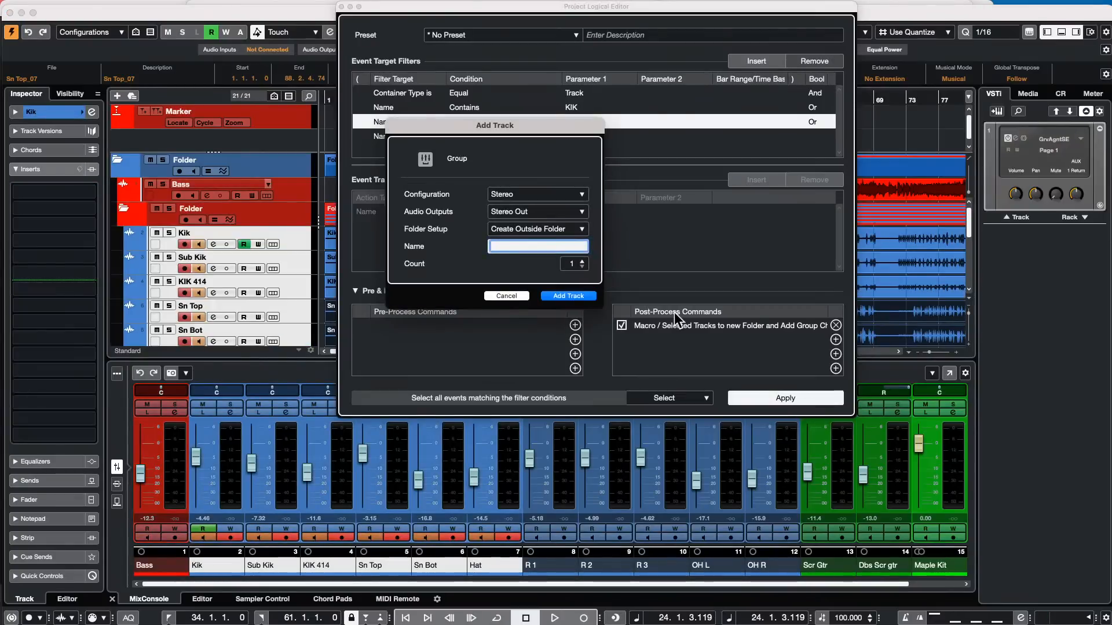
{"action": "type", "text": "Drums"}
{"action": "key", "text": "Return"}
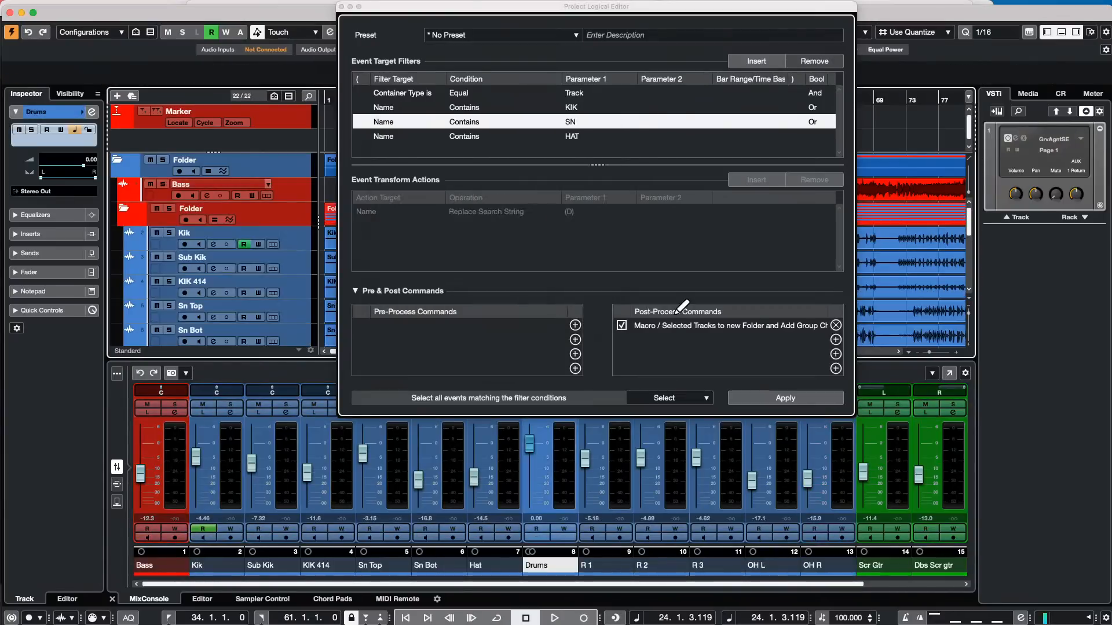
Move the Project Logical Editor away from the track list and check the new folder's tracks and the Drums group.
{"action": "scroll", "coordinate": [196, 263], "scroll_direction": "down", "scroll_amount": 4}
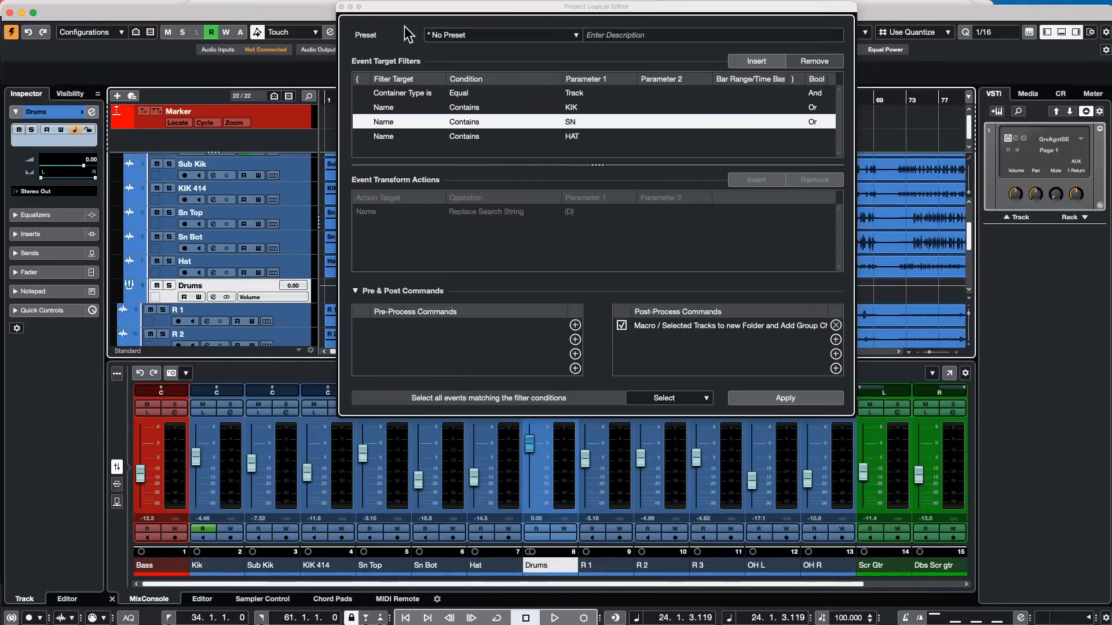
{"action": "left_click_drag", "start_coordinate": [412, 7], "coordinate": [580, 213]}
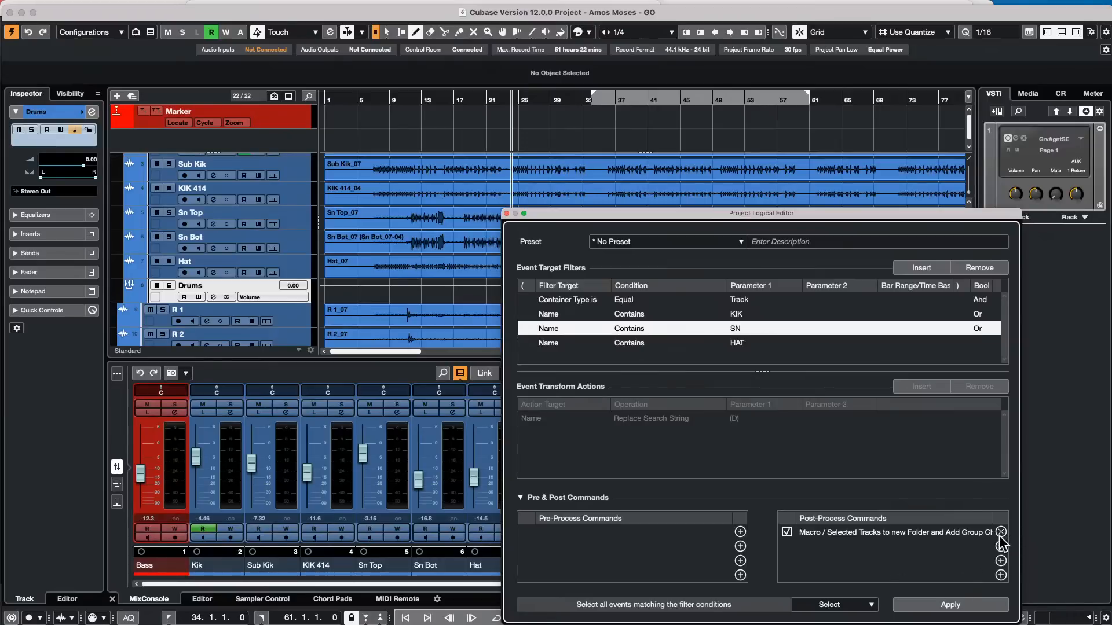
{"action": "scroll", "coordinate": [273, 314], "scroll_direction": "down", "scroll_amount": 1}
{"action": "scroll", "coordinate": [273, 314], "scroll_direction": "up", "scroll_amount": 3}
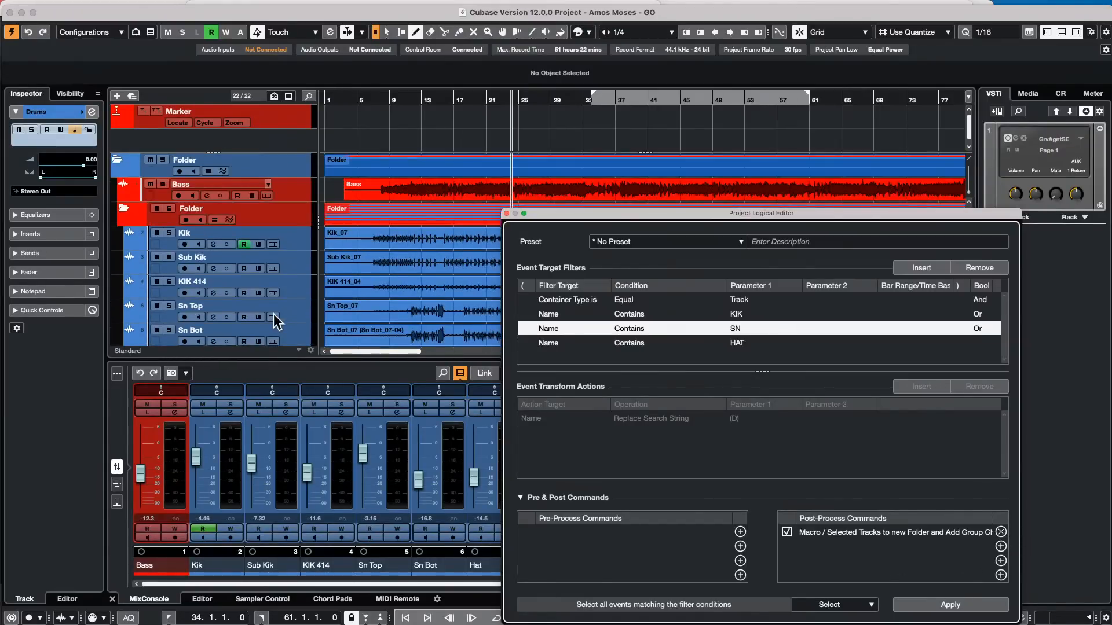
{"action": "scroll", "coordinate": [274, 314], "scroll_direction": "down", "scroll_amount": 4}
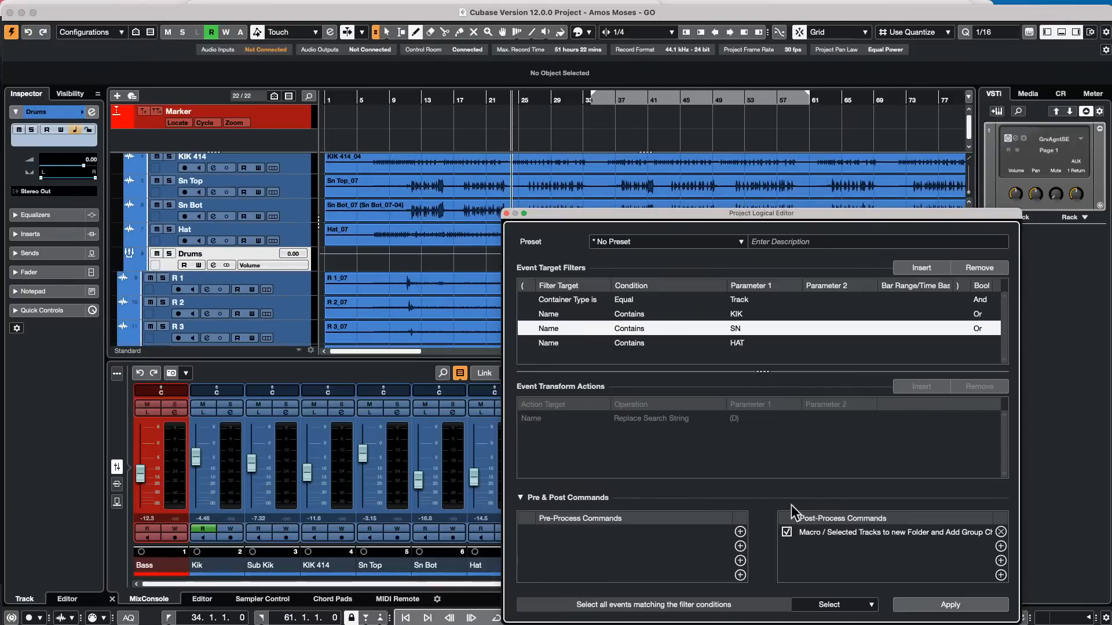
Remove the macro from the post-process commands, browse the Add Track and Mixer commands, expand all categories, and close the Project Logical Editor.
{"action": "left_click", "coordinate": [1000, 531]}
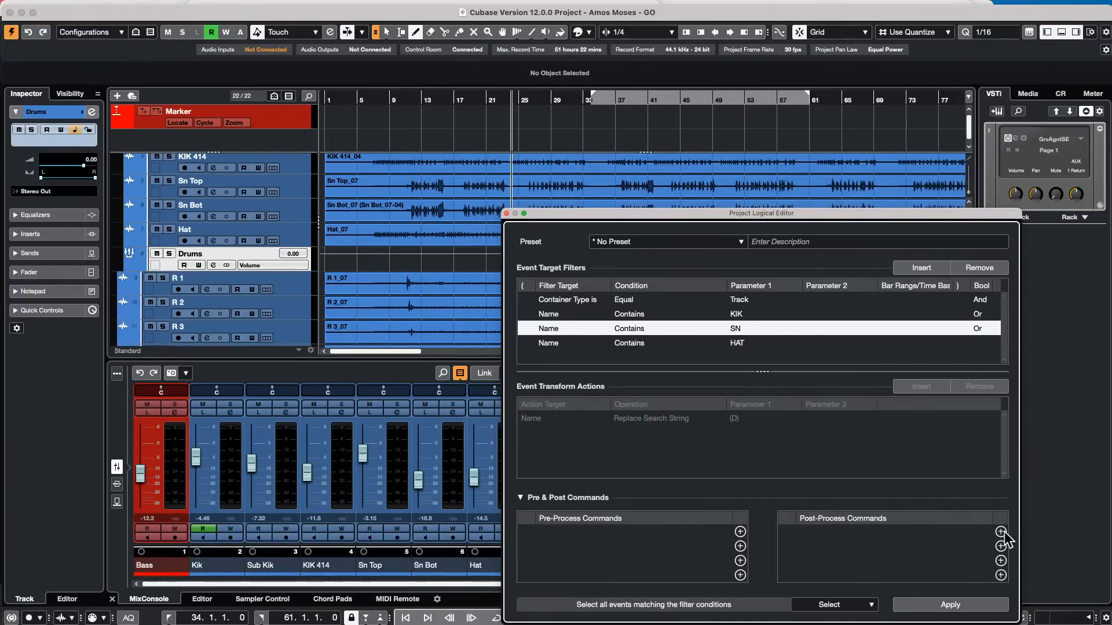
{"action": "left_click", "coordinate": [1002, 532]}
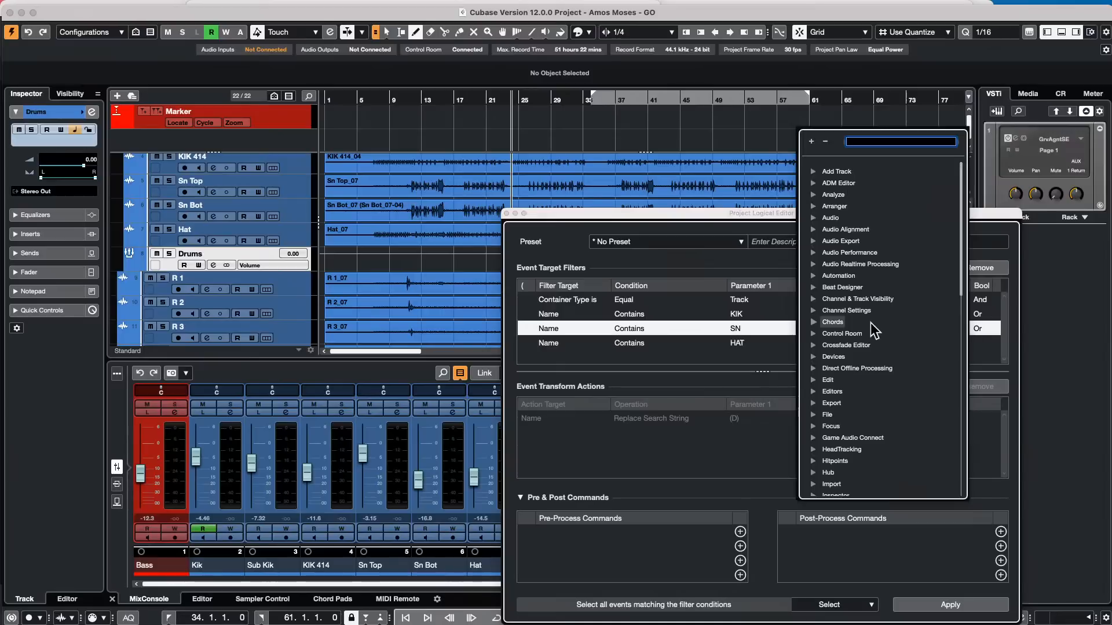
{"action": "left_click", "coordinate": [812, 172]}
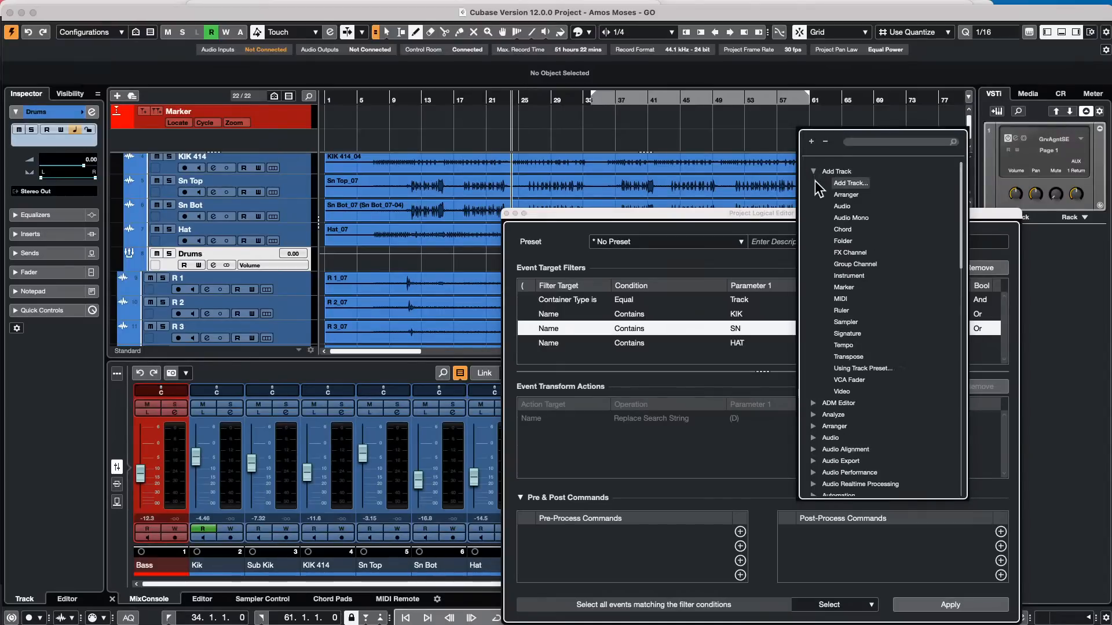
{"action": "scroll", "coordinate": [832, 293], "scroll_direction": "down", "scroll_amount": 3}
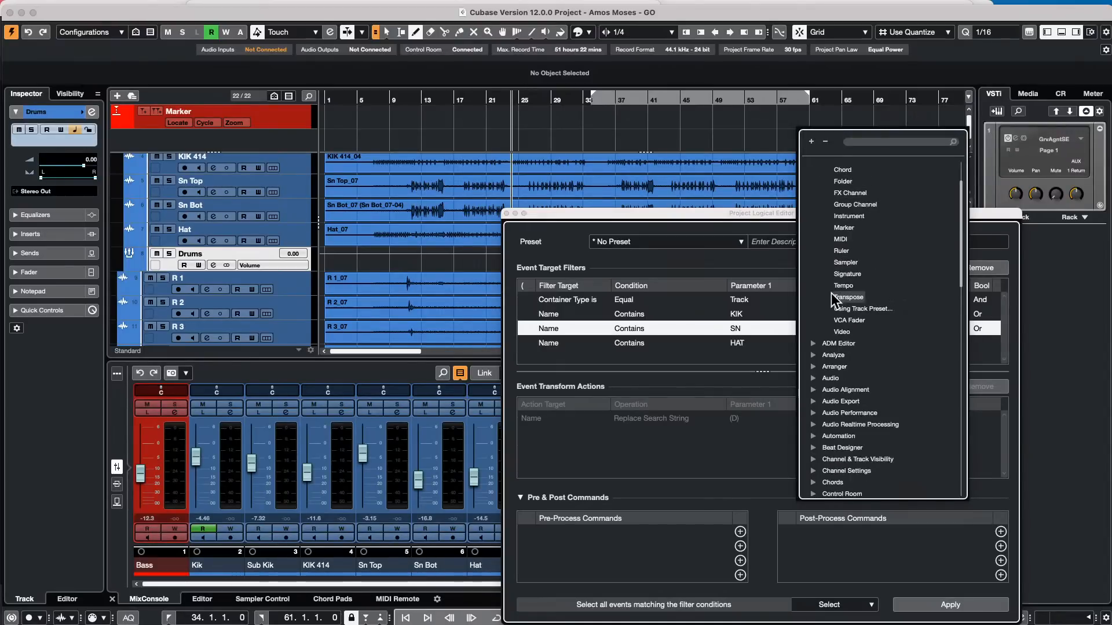
{"action": "scroll", "coordinate": [830, 302], "scroll_direction": "down", "scroll_amount": 10}
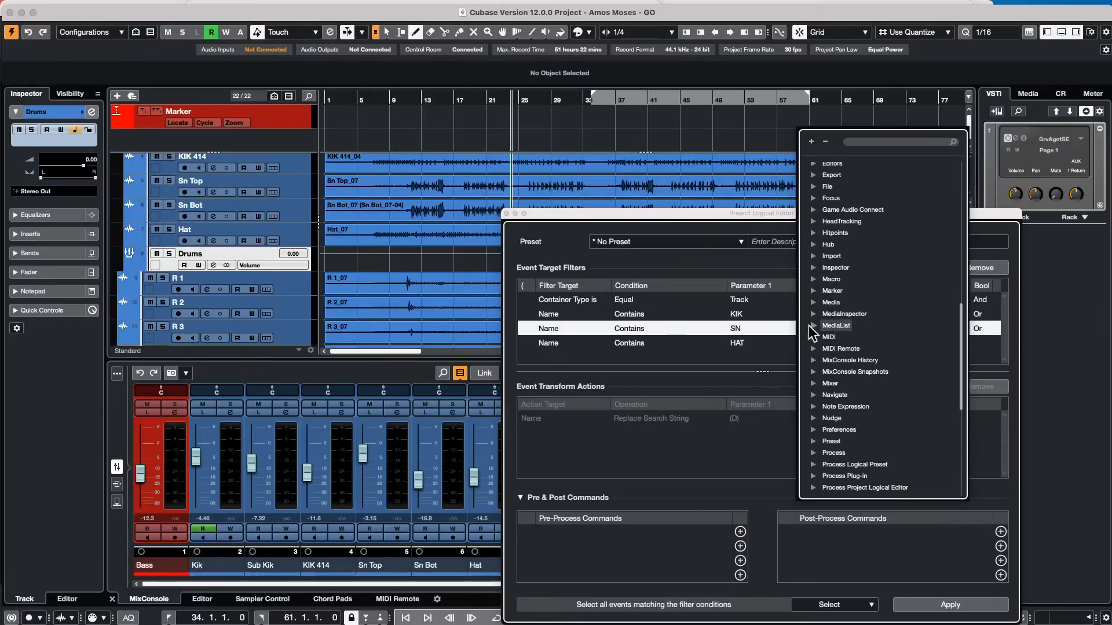
{"action": "left_click", "coordinate": [812, 383]}
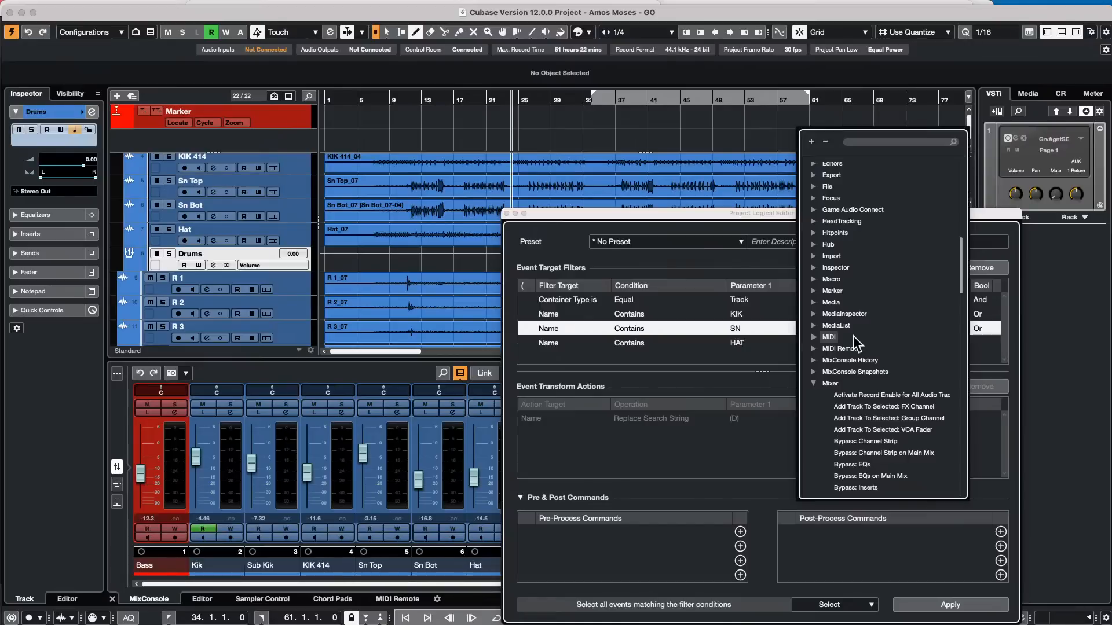
{"action": "scroll", "coordinate": [841, 374], "scroll_direction": "down", "scroll_amount": 2}
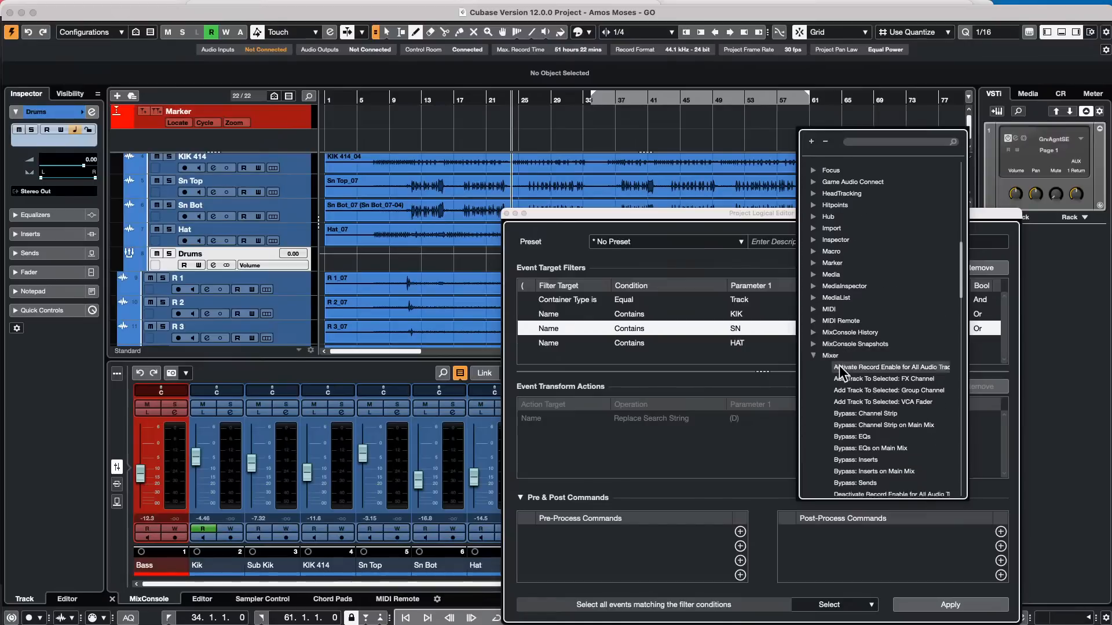
{"action": "left_click", "coordinate": [811, 141]}
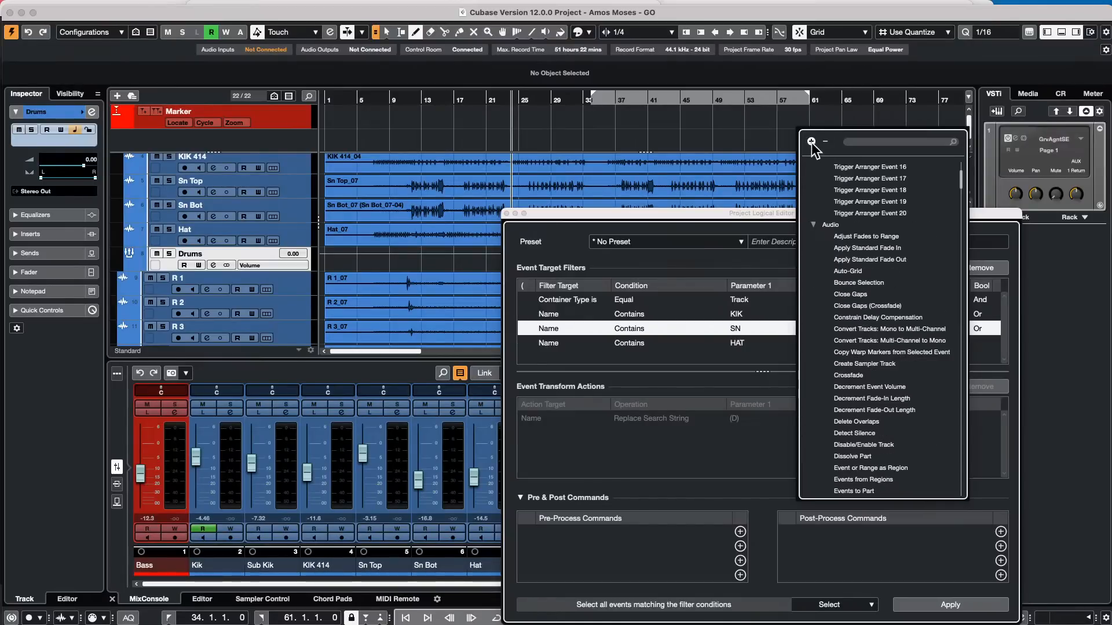
{"action": "left_click", "coordinate": [506, 213]}
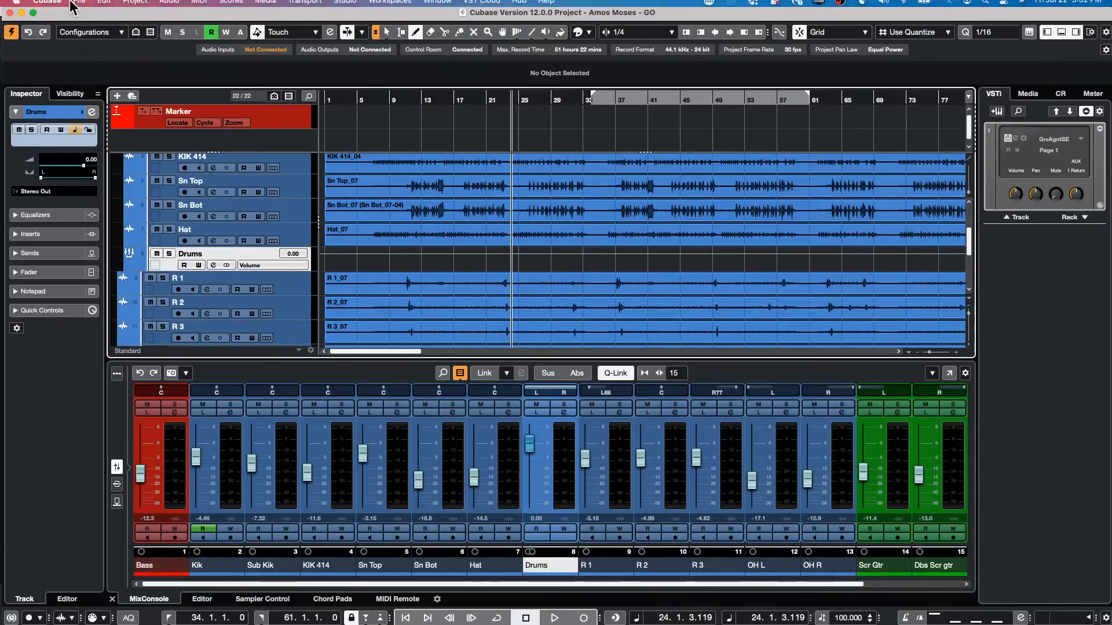
Review the Editing preferences for MIDI and for Project & MixConsole, and close the preferences.
{"action": "left_click", "coordinate": [58, 6]}
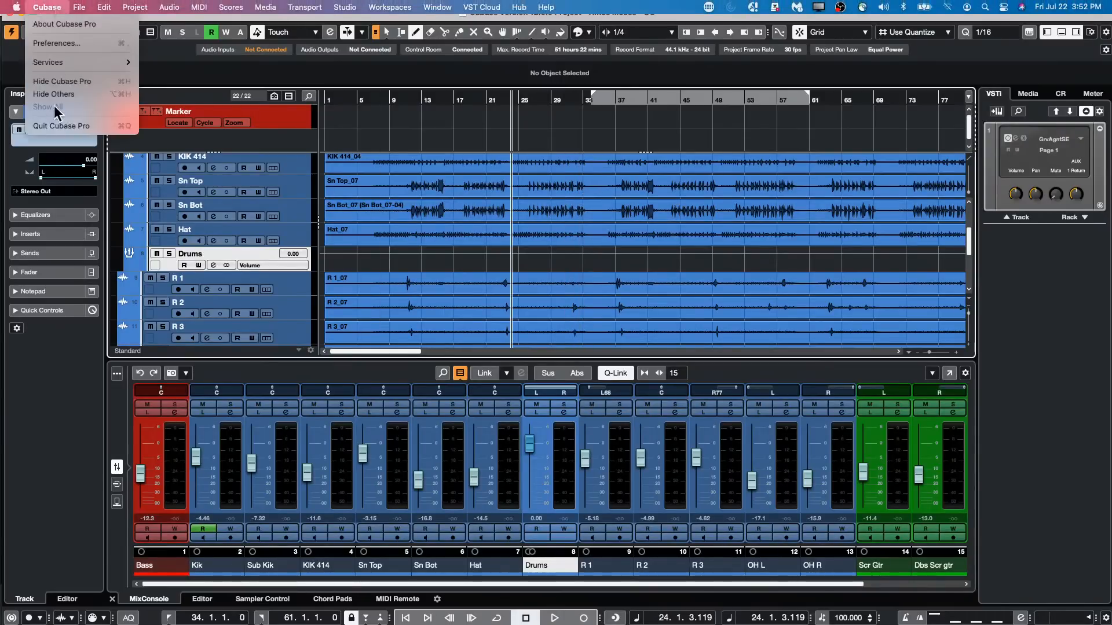
{"action": "left_click", "coordinate": [79, 43]}
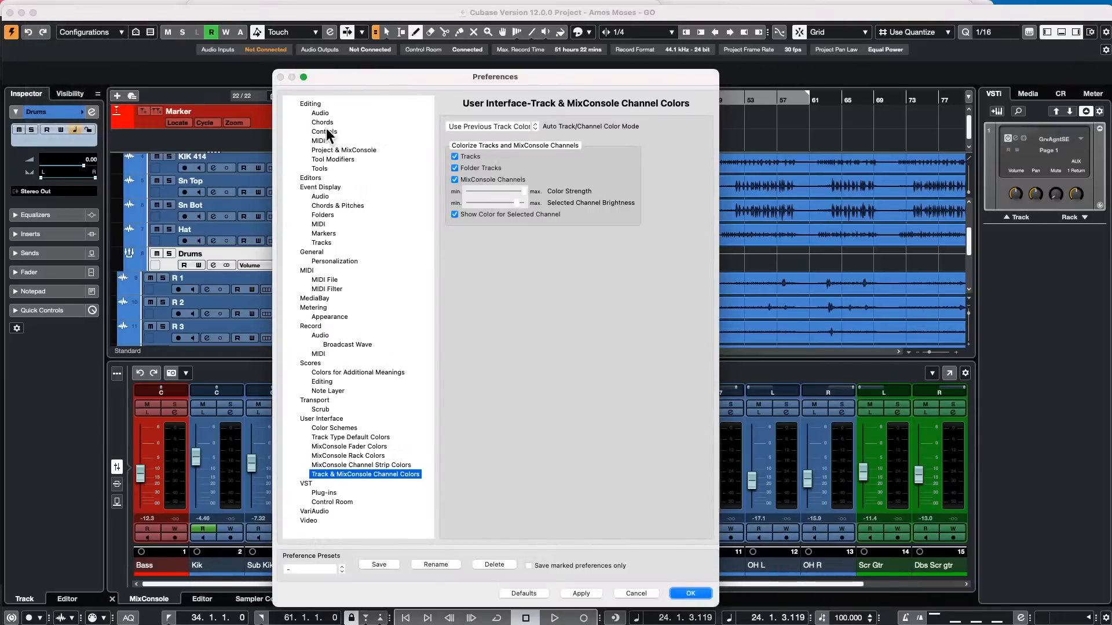
{"action": "left_click", "coordinate": [326, 144]}
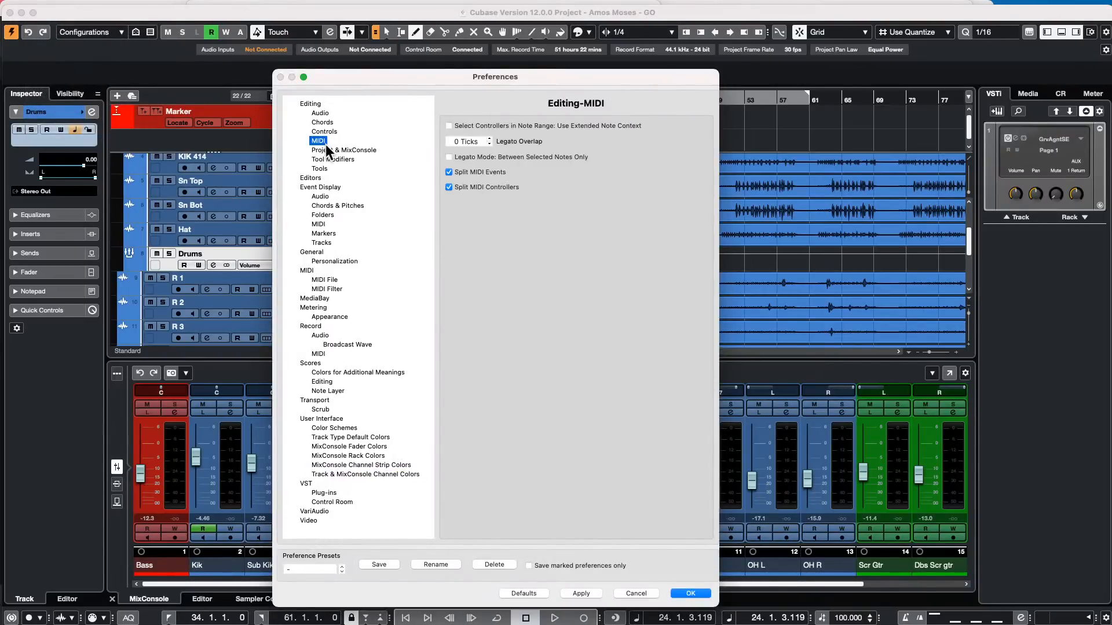
{"action": "left_click", "coordinate": [327, 156]}
{"action": "left_click", "coordinate": [344, 152]}
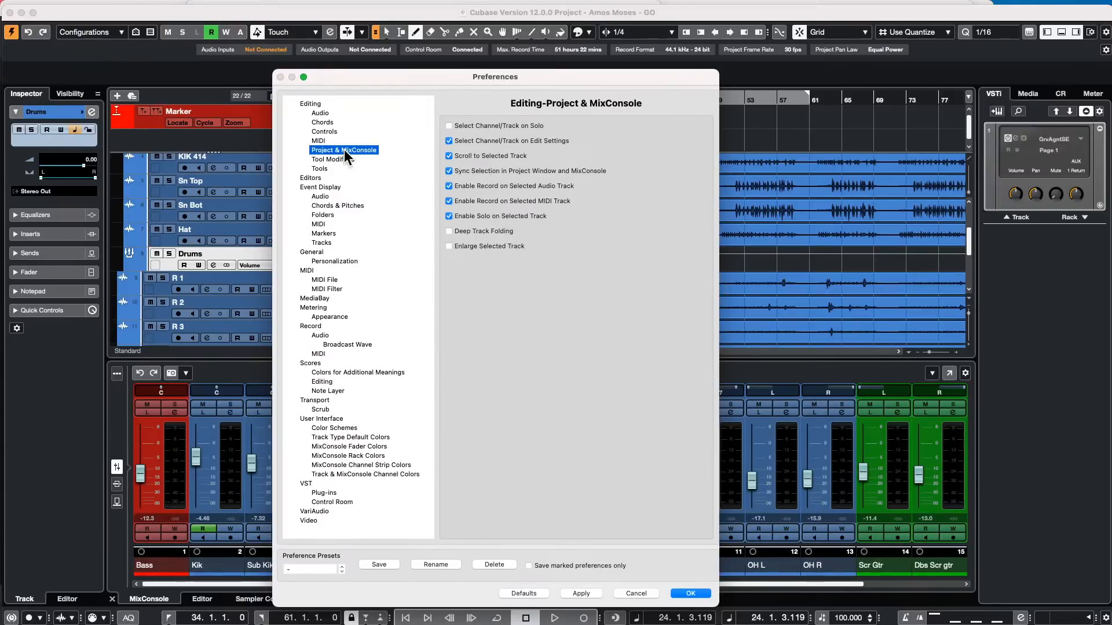
{"action": "left_click", "coordinate": [690, 593]}
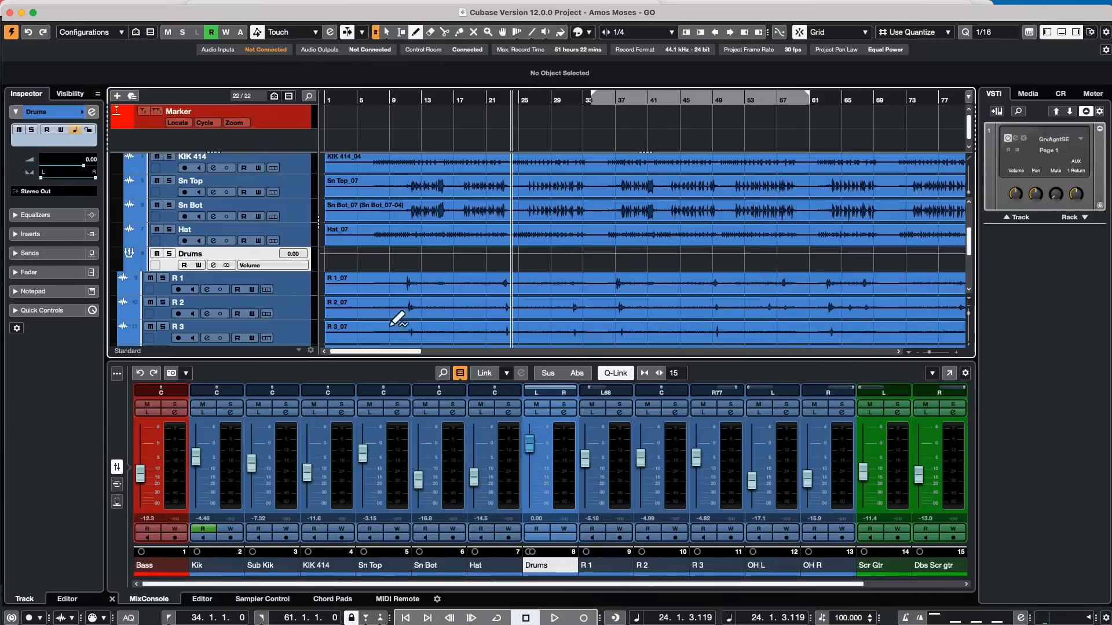
Open the recent project Sana Weding J -7 GO.cpr.
{"action": "mouse_move", "coordinate": [23, 7]}
{"action": "left_click", "coordinate": [105, 7]}
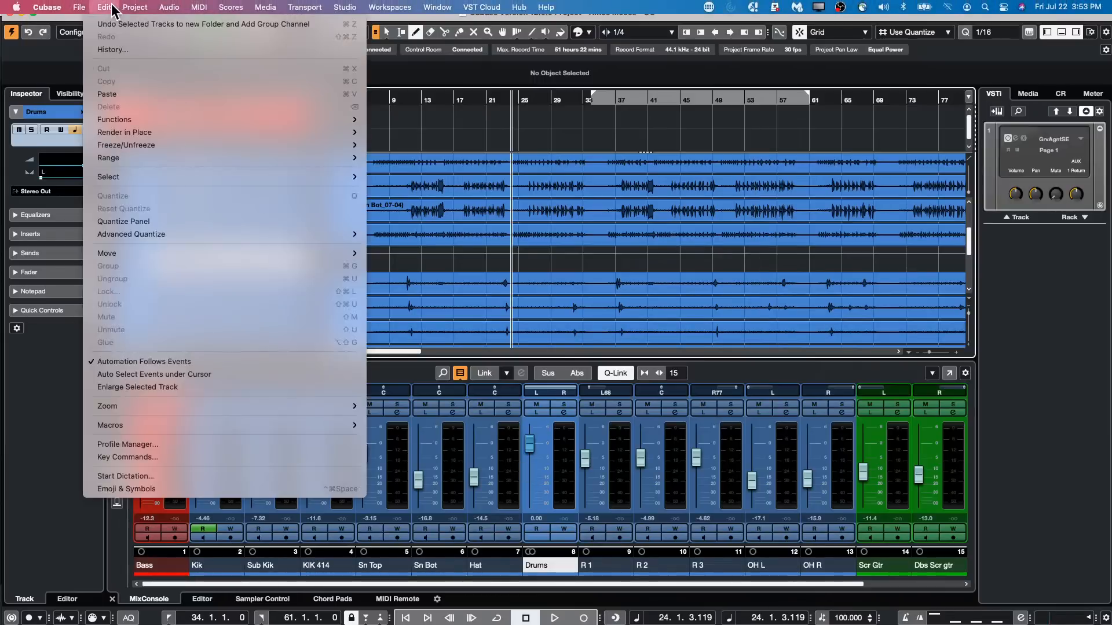
{"action": "mouse_move", "coordinate": [79, 7]}
{"action": "mouse_move", "coordinate": [154, 253]}
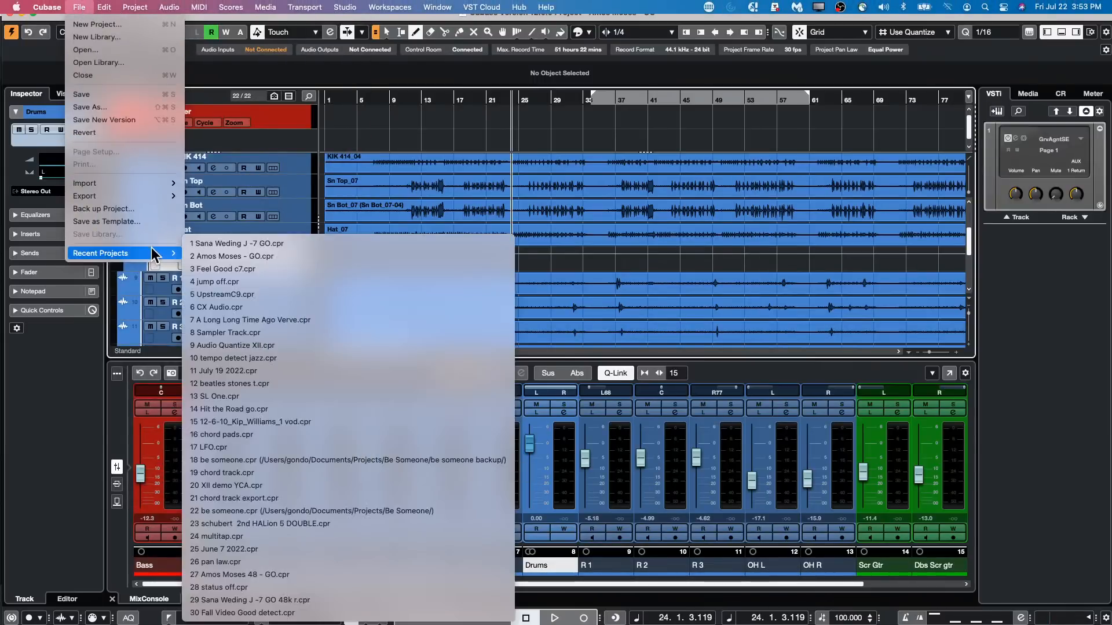
{"action": "left_click", "coordinate": [367, 244]}
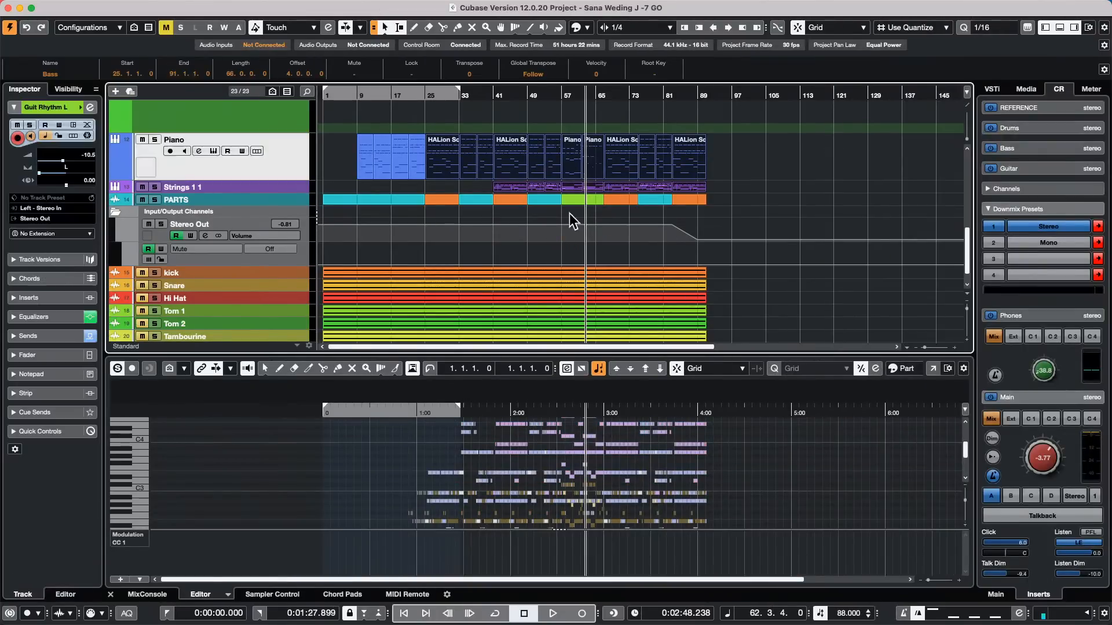
Look through the project's tracks and open the Bass track's MIDI part in the Score Editor.
{"action": "scroll", "coordinate": [732, 213], "scroll_direction": "down", "scroll_amount": 10}
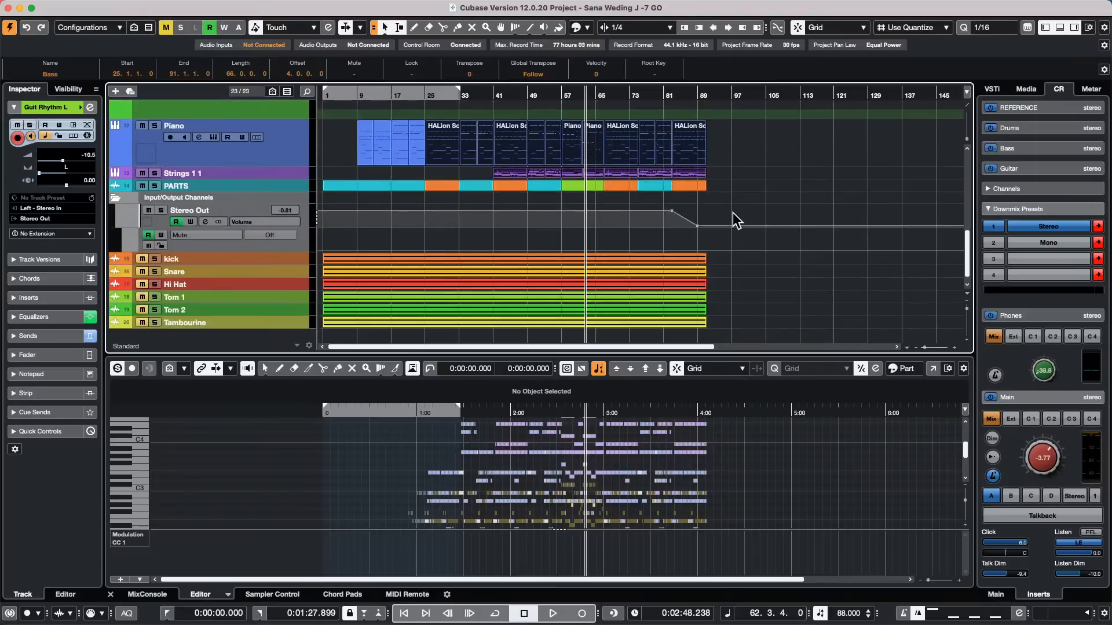
{"action": "scroll", "coordinate": [732, 213], "scroll_direction": "up", "scroll_amount": 8}
{"action": "scroll", "coordinate": [732, 213], "scroll_direction": "up", "scroll_amount": 6}
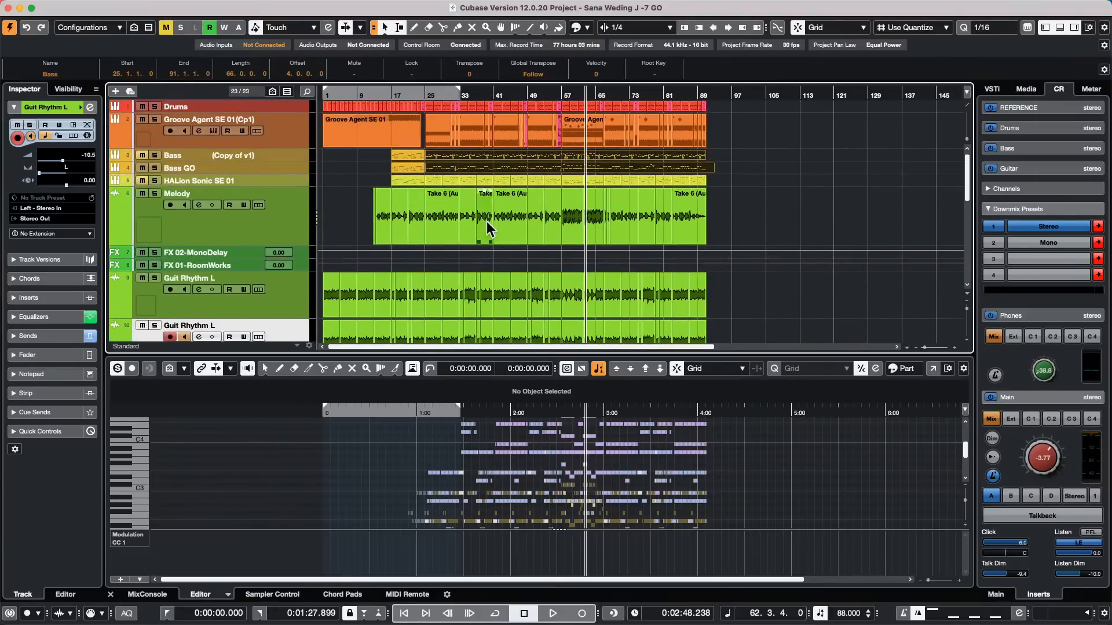
{"action": "double_click", "coordinate": [656, 162]}
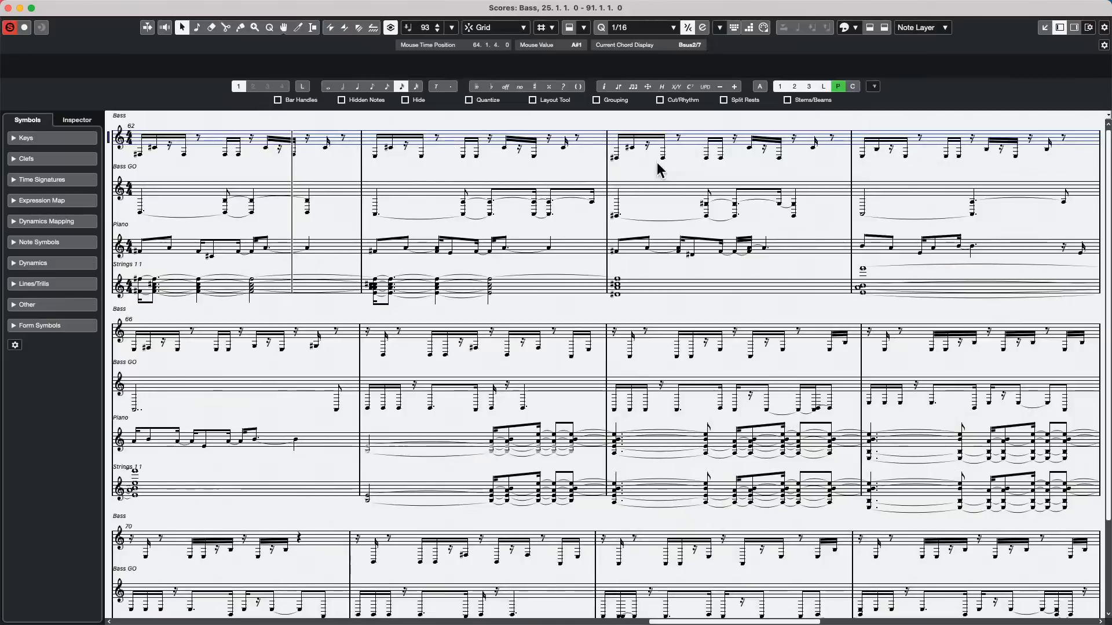
Change the Bass staff's clef to a bass clef with an 8 above it, apply it, and close the score settings and Score Editor.
{"action": "double_click", "coordinate": [116, 139]}
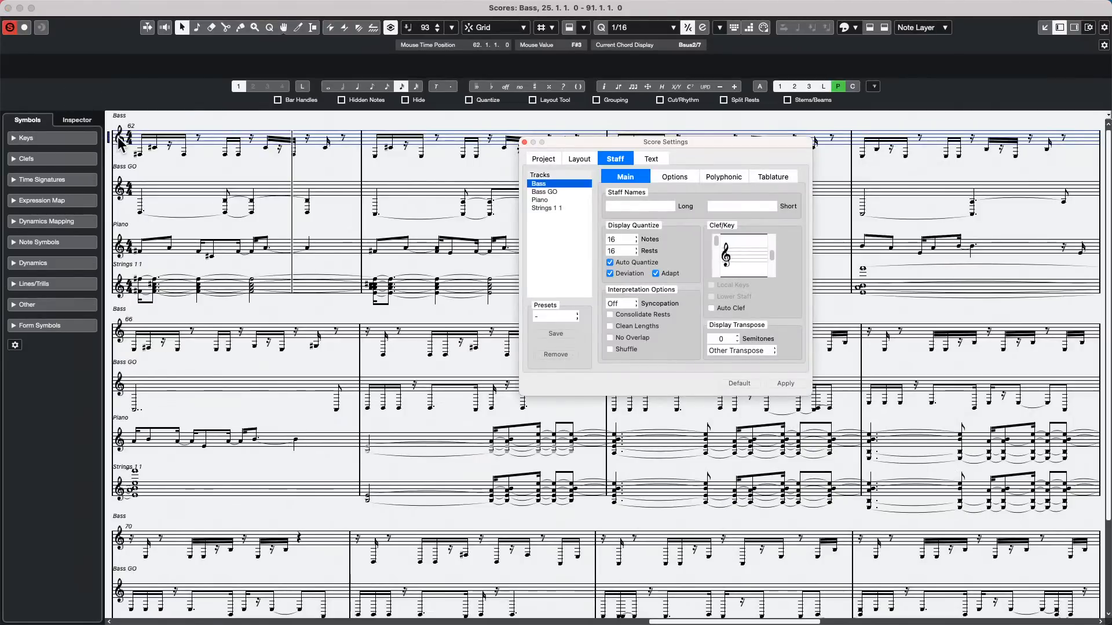
{"action": "left_click", "coordinate": [717, 270]}
{"action": "left_click", "coordinate": [717, 270]}
{"action": "left_click_drag", "start_coordinate": [714, 249], "coordinate": [714, 251]}
{"action": "left_click", "coordinate": [786, 383]}
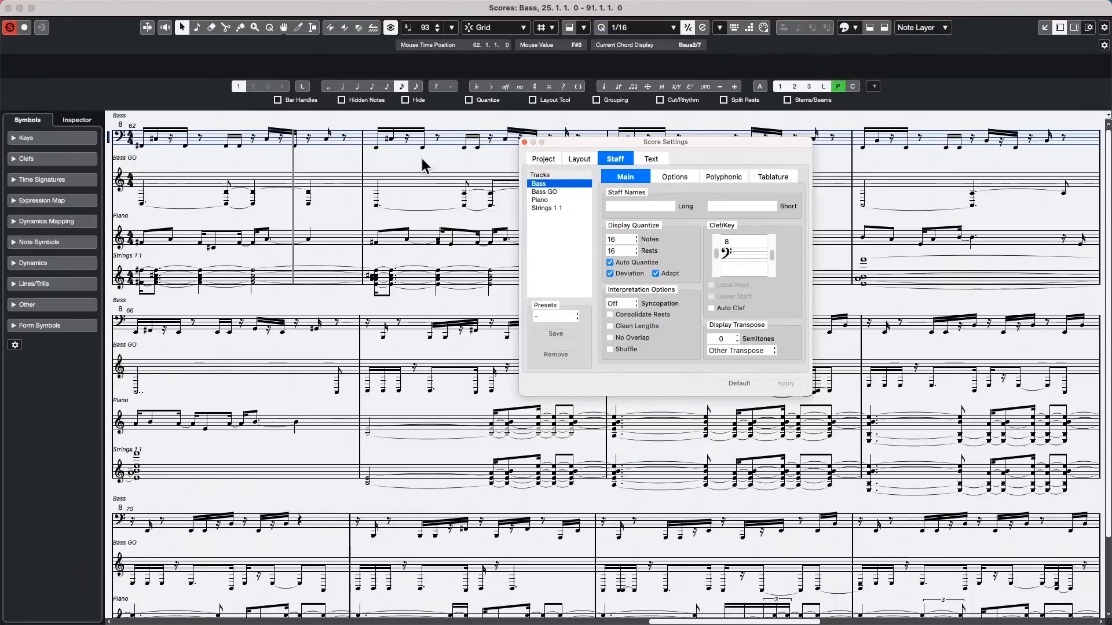
{"action": "left_click", "coordinate": [523, 141]}
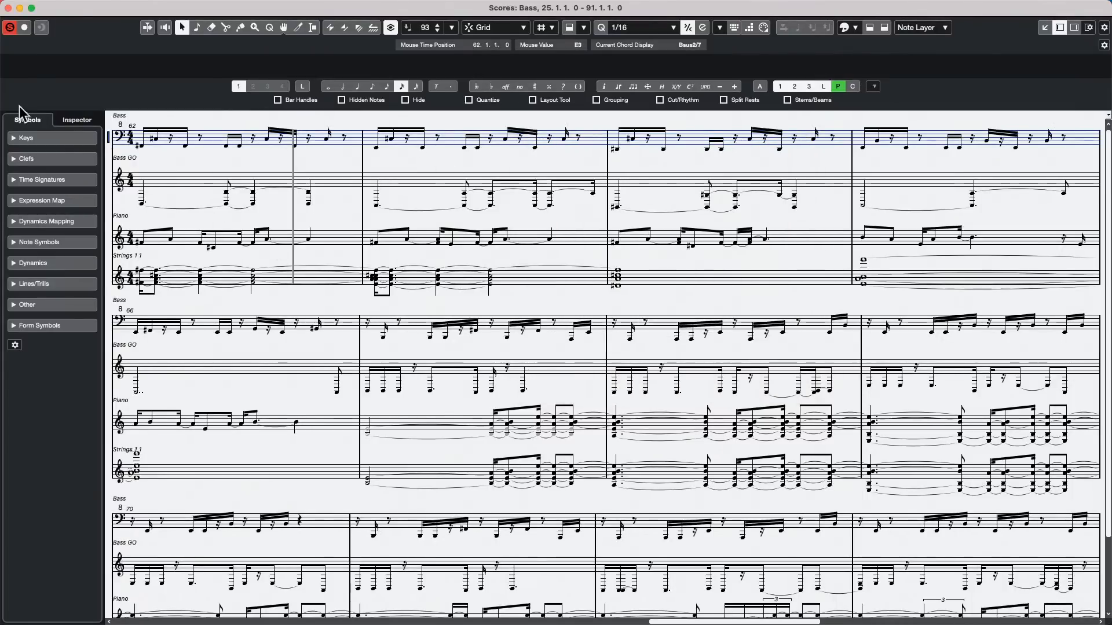
{"action": "left_click", "coordinate": [8, 8]}
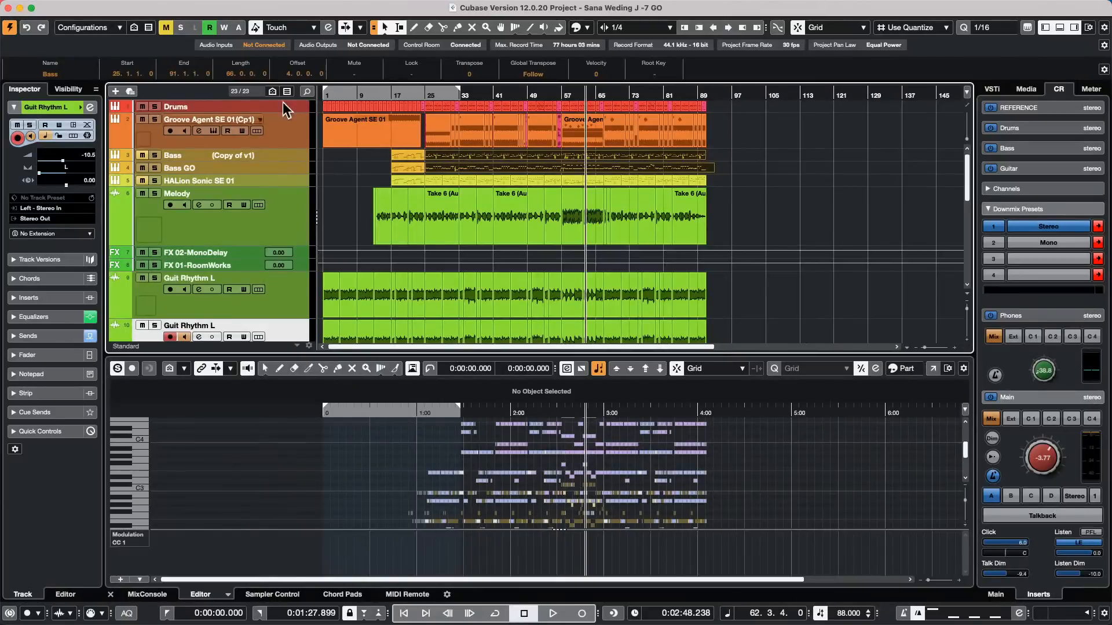
Select the Bass, Bass GO, Piano and Strings 1 1 tracks together, with the Piano track's lanes shown.
{"action": "left_click", "coordinate": [306, 154]}
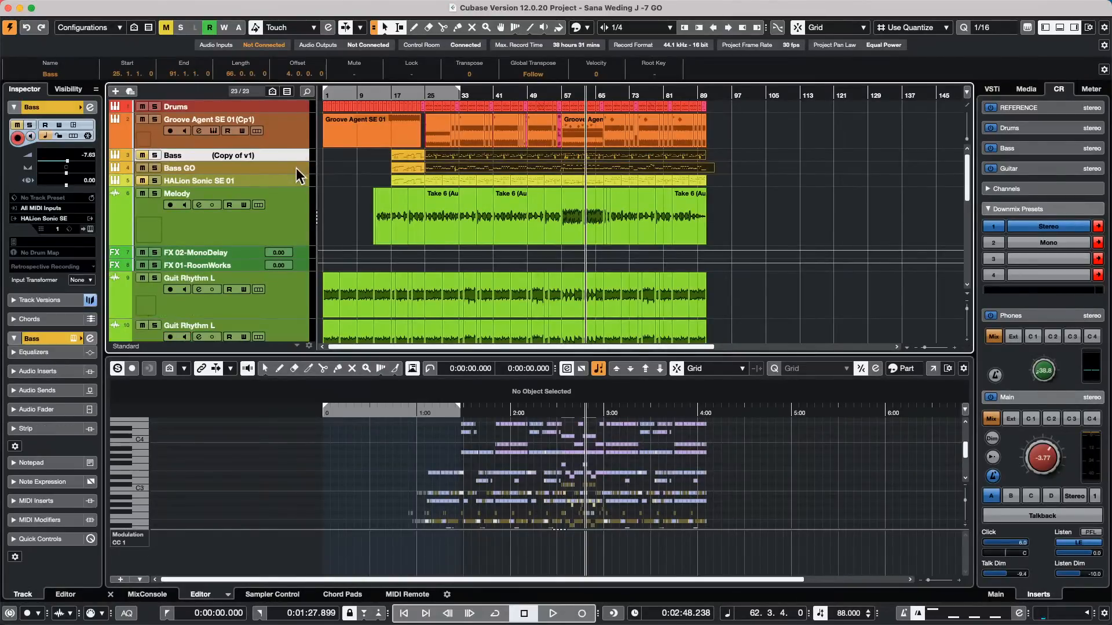
{"action": "left_click", "coordinate": [294, 169], "text": "shift"}
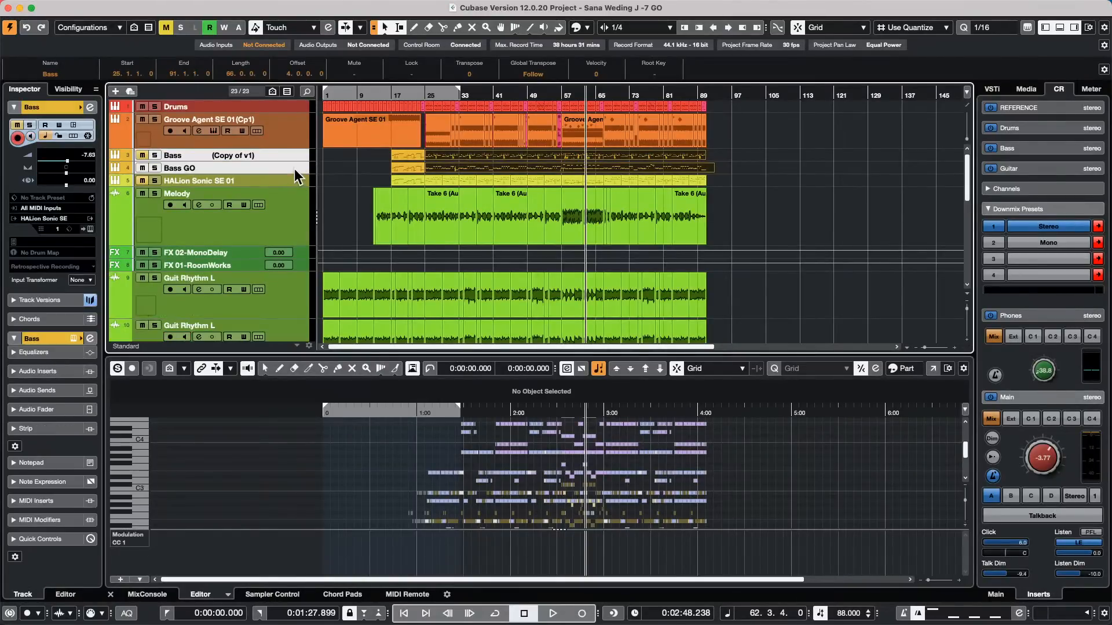
{"action": "scroll", "coordinate": [283, 291], "scroll_direction": "down", "scroll_amount": 10}
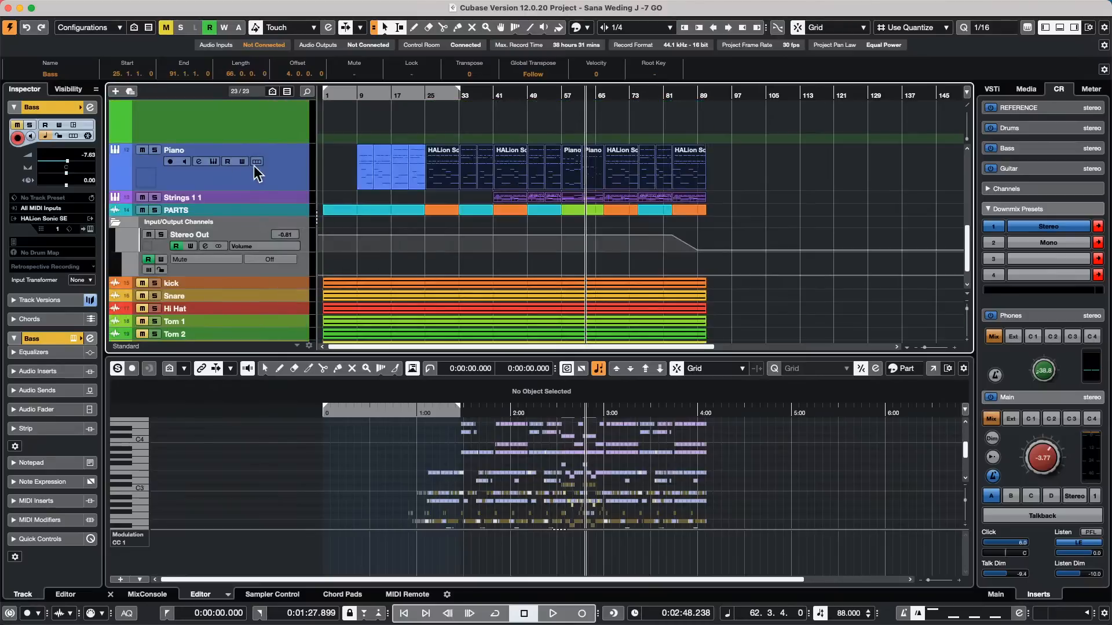
{"action": "left_click", "coordinate": [257, 162]}
{"action": "scroll", "coordinate": [268, 183], "scroll_direction": "down", "scroll_amount": 3}
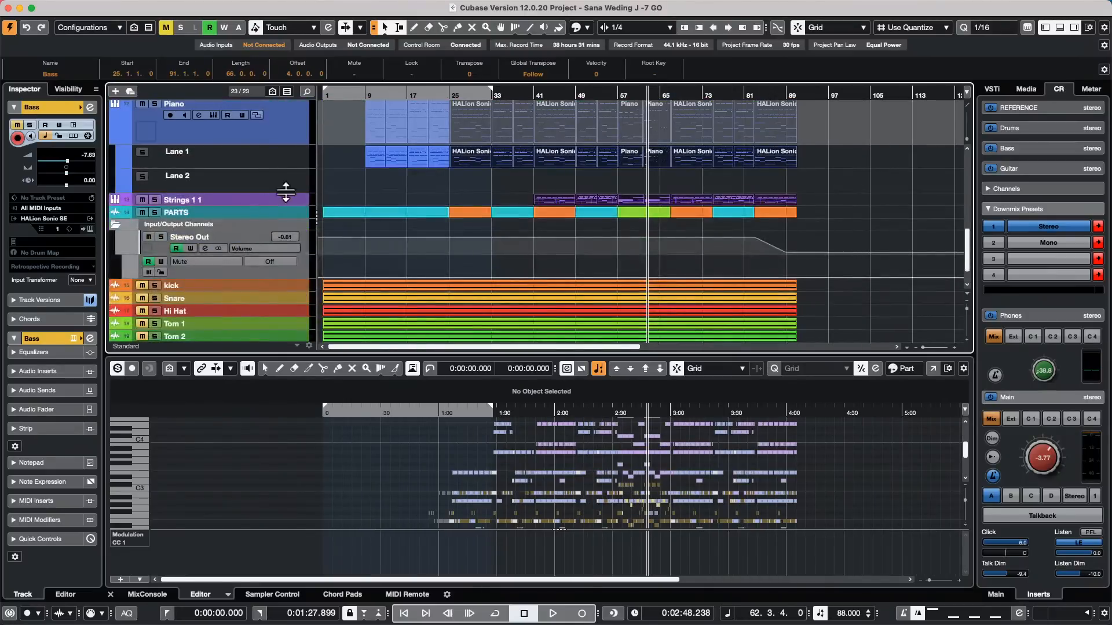
{"action": "left_click", "coordinate": [271, 131], "text": "super"}
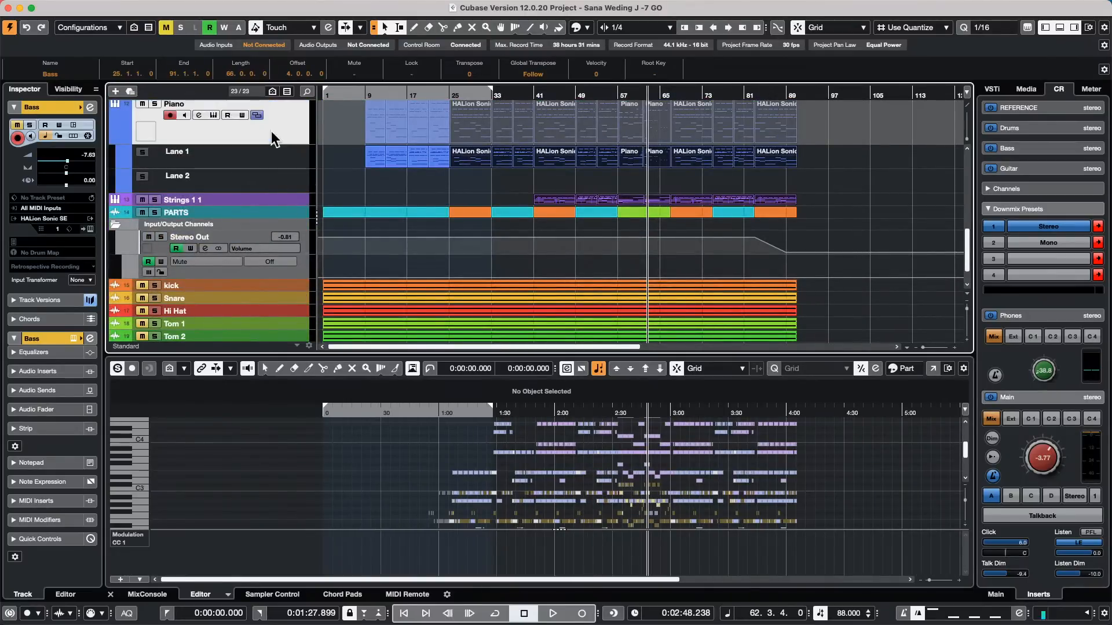
{"action": "left_click", "coordinate": [264, 202], "text": "super"}
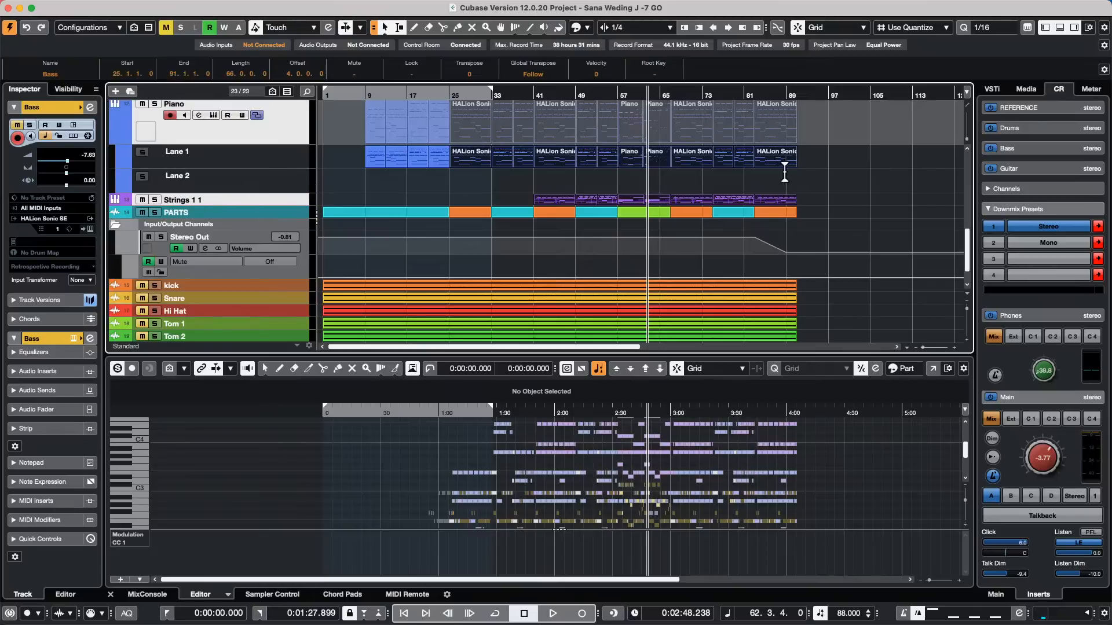